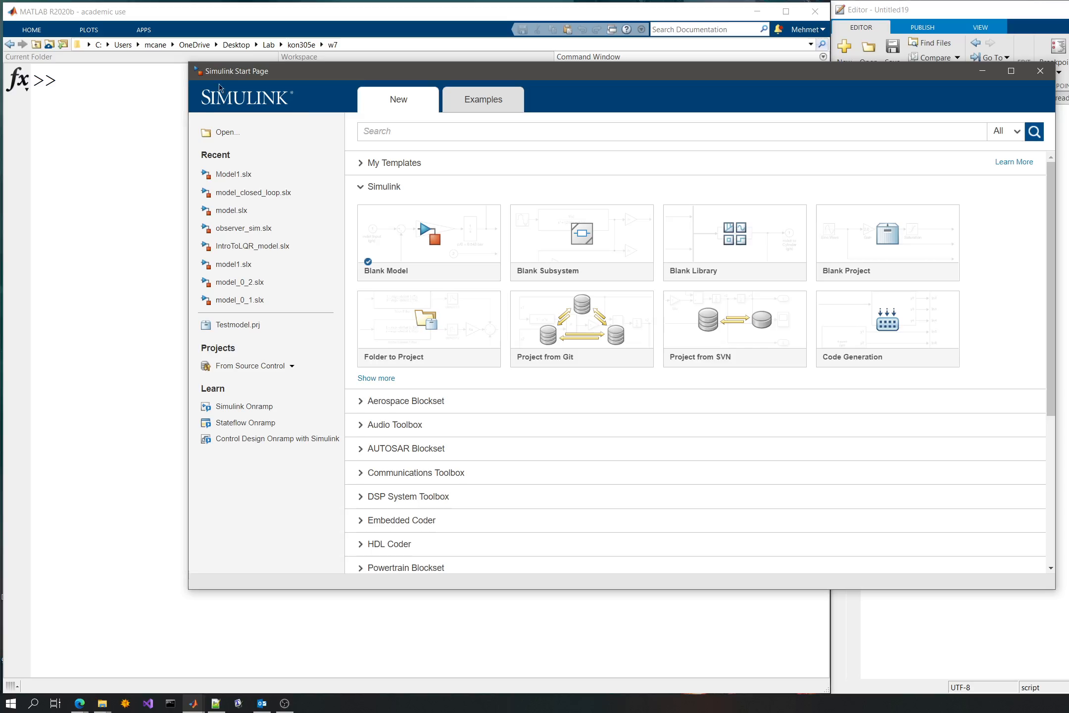
{"action": "left_click", "coordinate": [158, 102]}
{"action": "key", "text": "Up"}
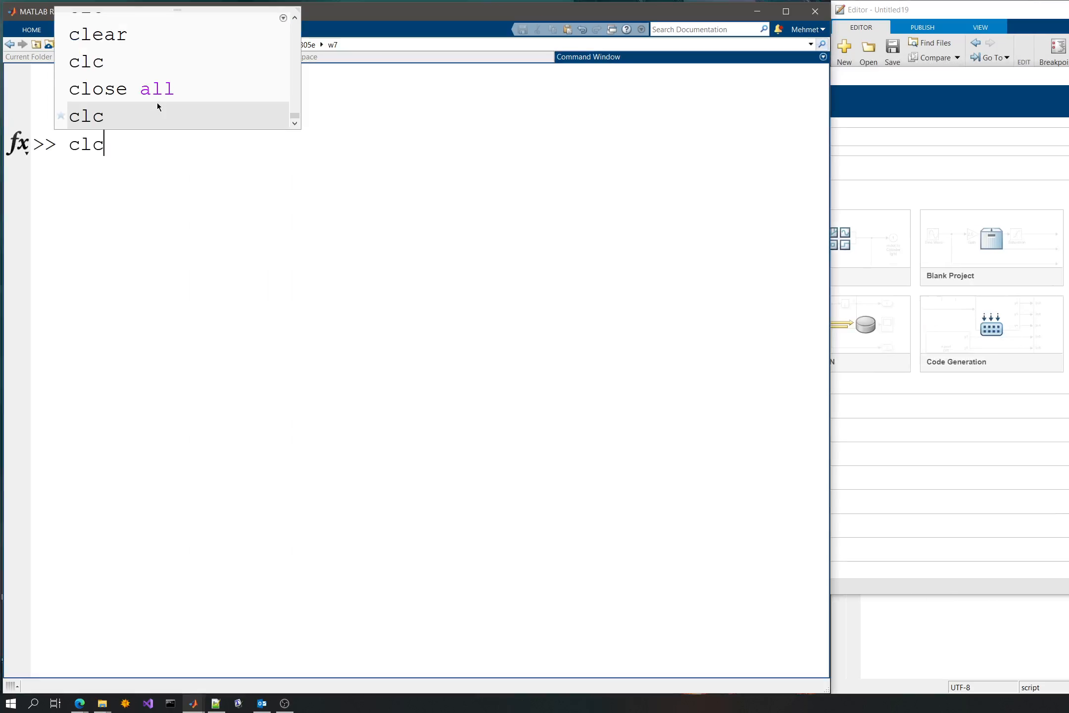
{"action": "key", "text": "Up"}
{"action": "key", "text": "Up"}
{"action": "key", "text": "Up"}
{"action": "key", "text": "Up"}
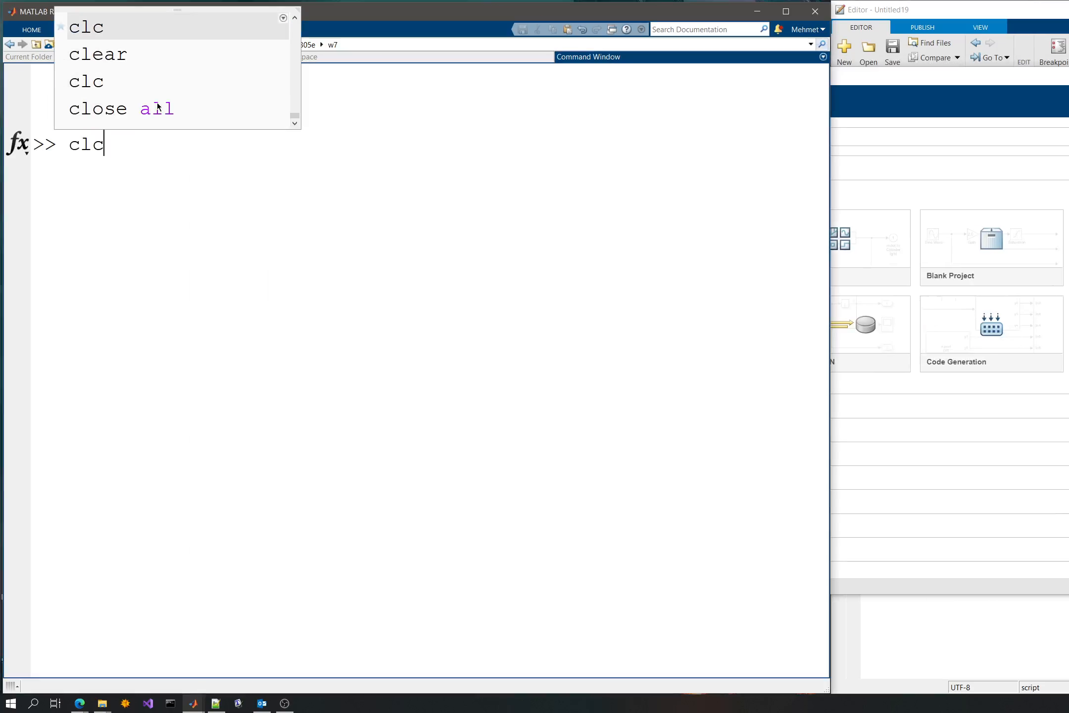
{"action": "key", "text": "Up"}
{"action": "key", "text": "Up"}
{"action": "key", "text": "Down"}
{"action": "key", "text": "Down"}
{"action": "key", "text": "Down"}
{"action": "key", "text": "Down"}
{"action": "key", "text": "Down"}
{"action": "key", "text": "Escape"}
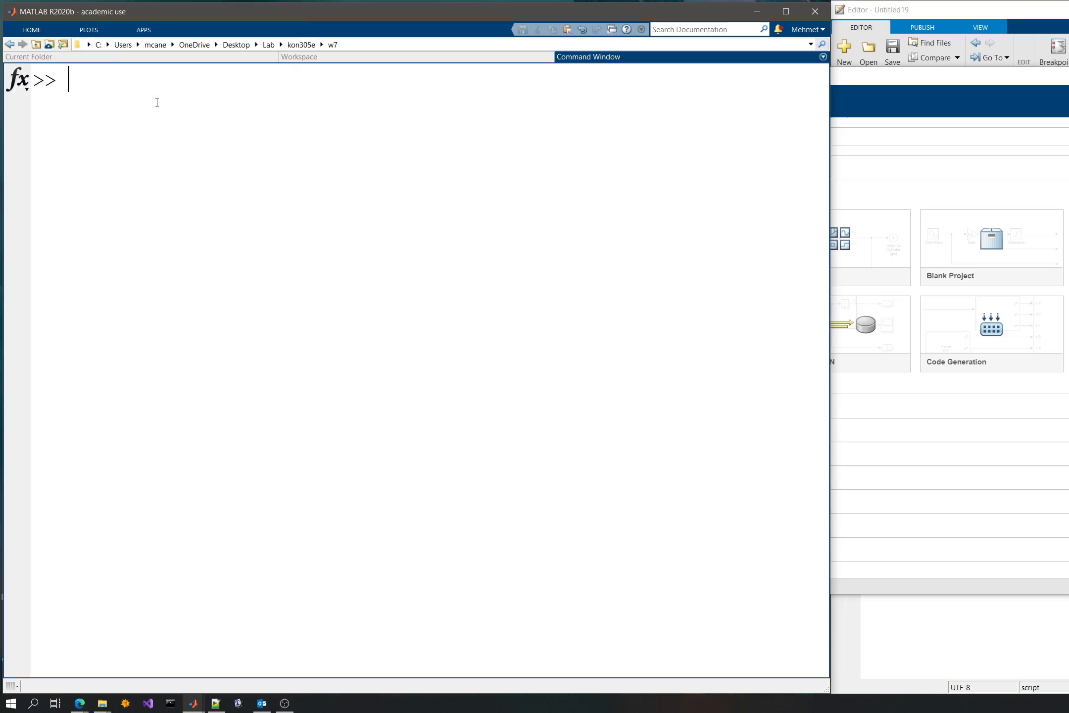
- Open the Simulink Start Page by running the simulink command, closing it once and running the command again
{"action": "type", "text": "simulink"}
{"action": "key", "text": "Return"}
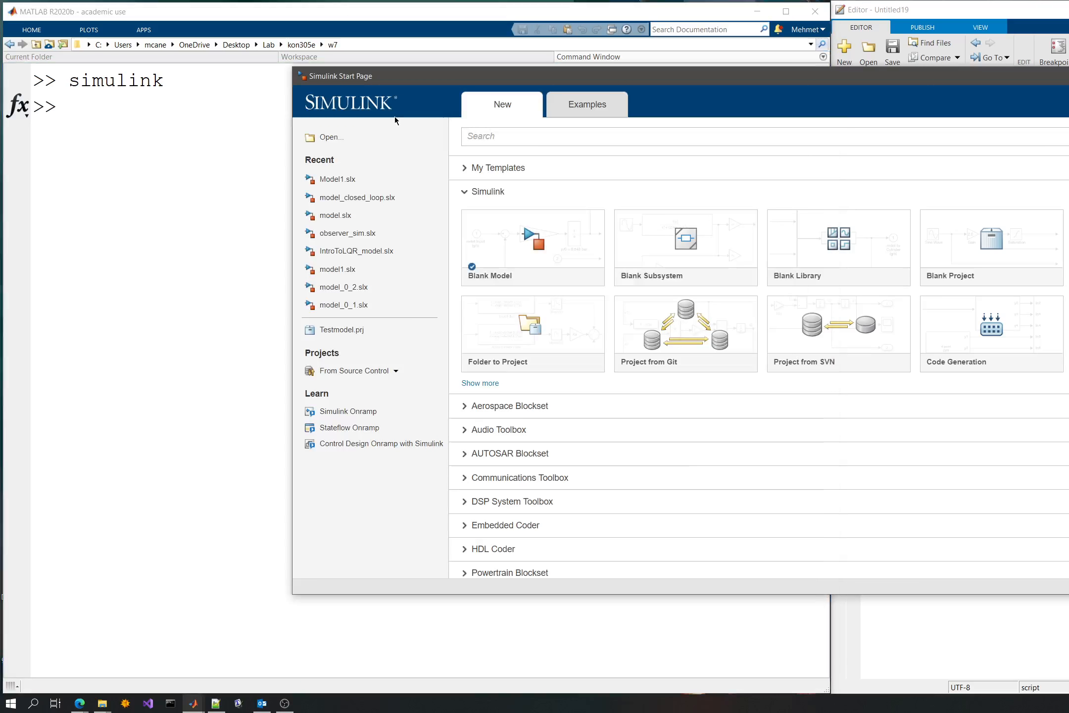
{"action": "left_click_drag", "start_coordinate": [465, 82], "coordinate": [416, 99]}
{"action": "key", "text": "alt+F4"}
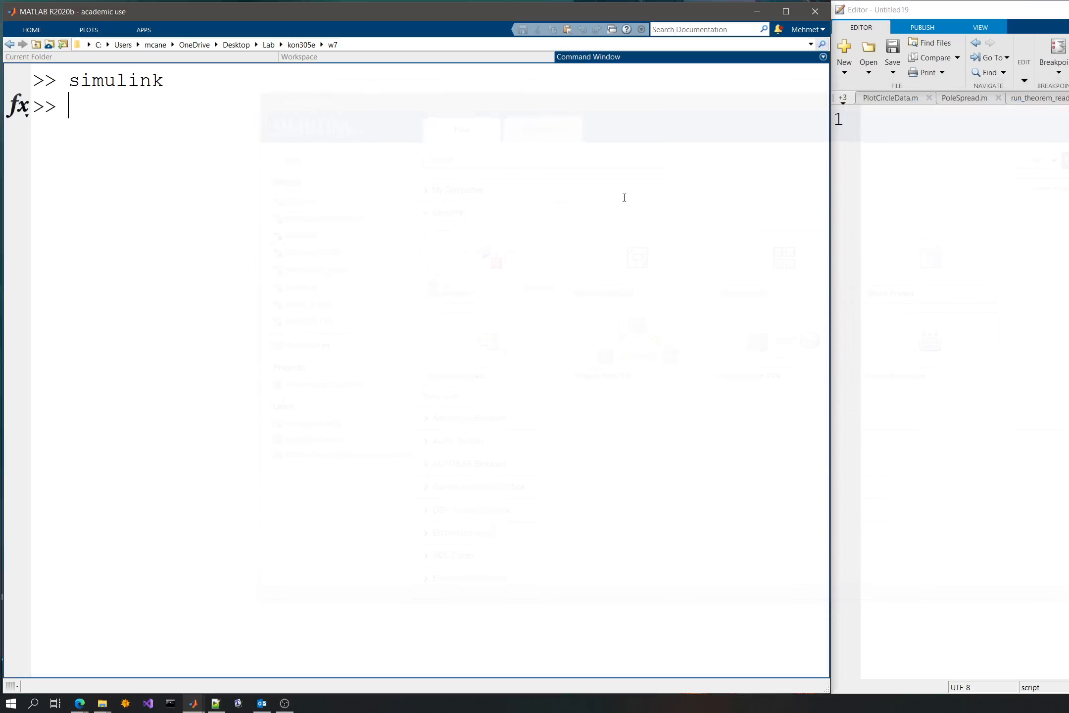
{"action": "key", "text": "Up"}
{"action": "key", "text": "Return"}
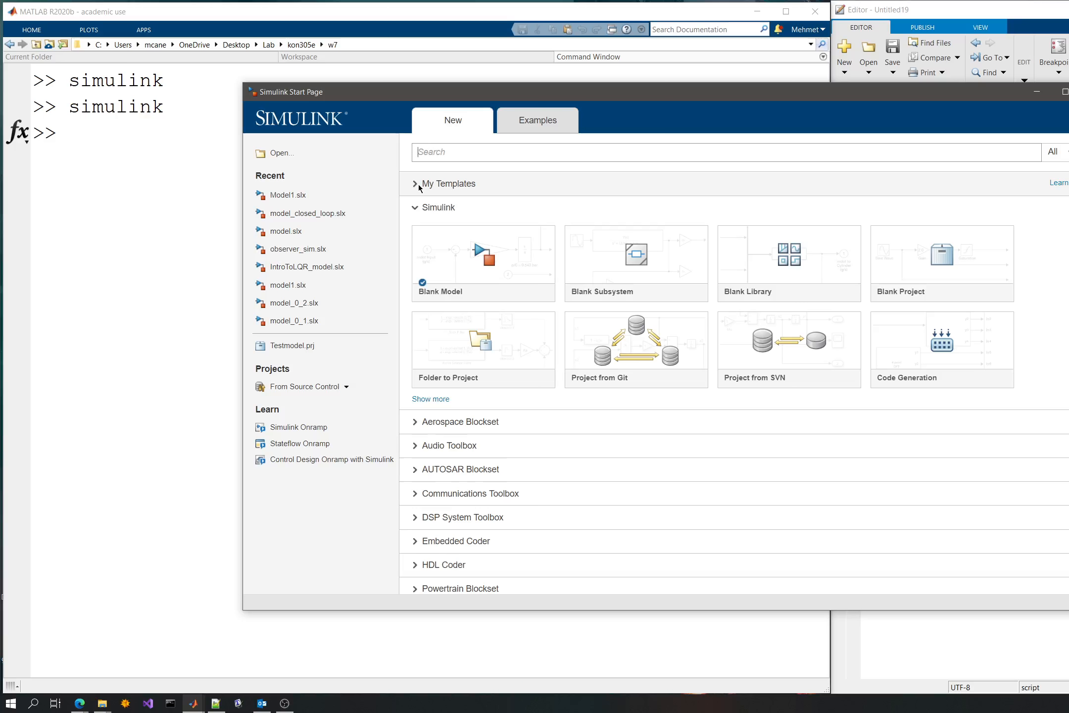
- Return to the main MATLAB window and open the Simulink Start Page from its Home tools
{"action": "left_click", "coordinate": [43, 30]}
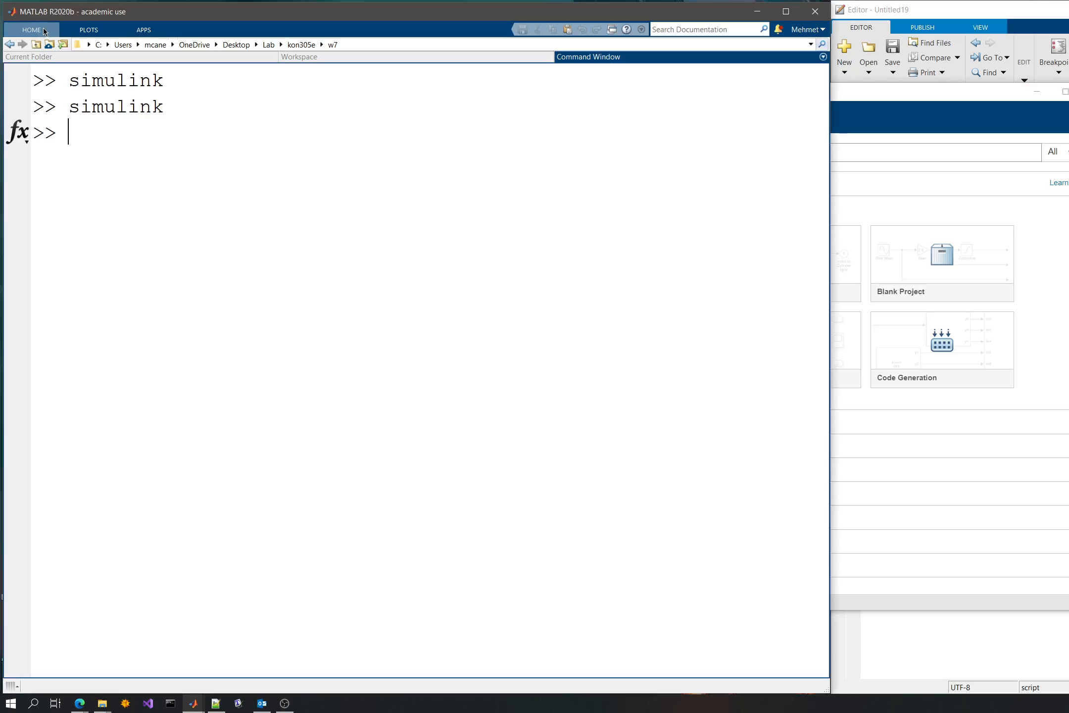
{"action": "left_click", "coordinate": [43, 30]}
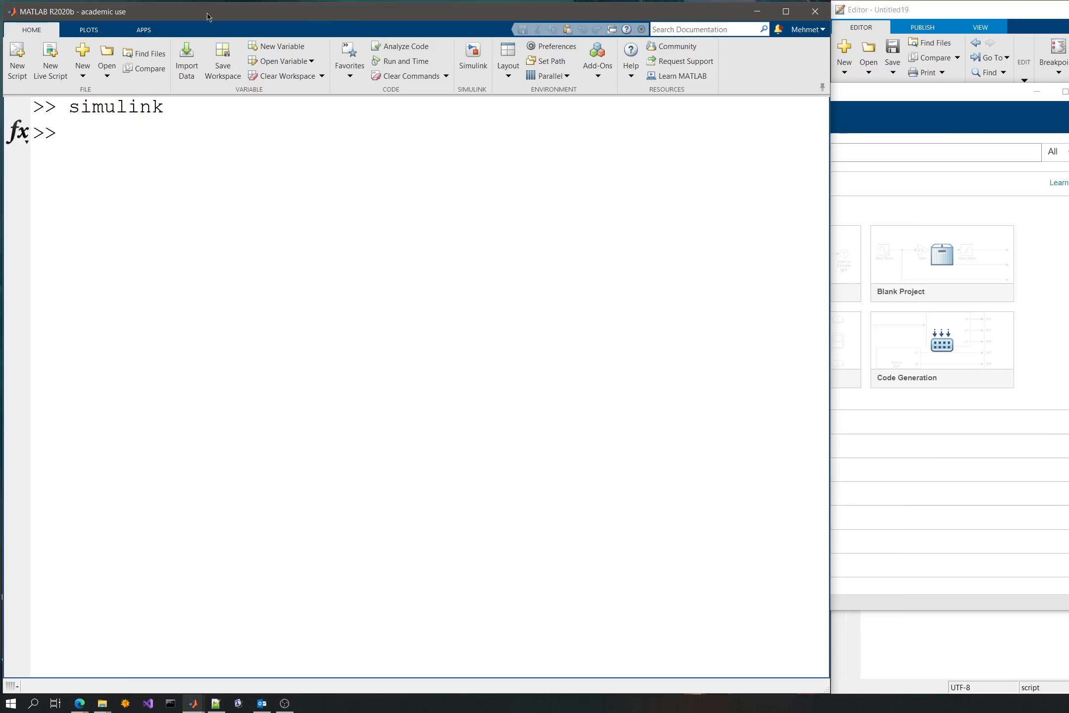
{"action": "left_click", "coordinate": [101, 32]}
{"action": "left_click", "coordinate": [143, 30]}
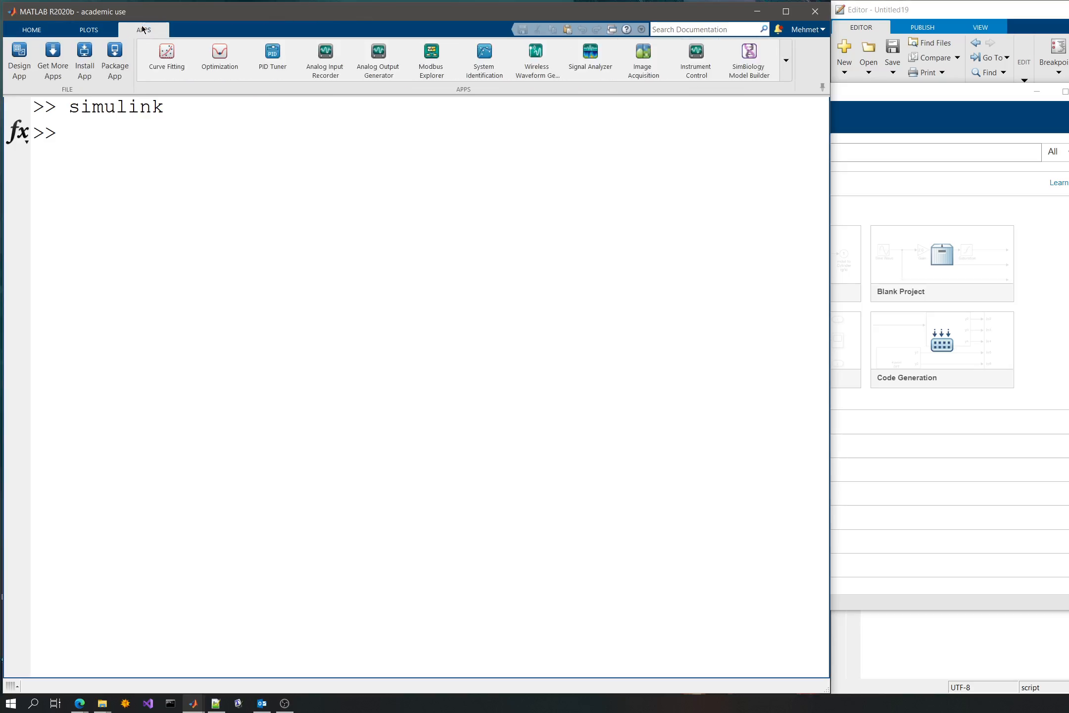
{"action": "left_click", "coordinate": [32, 29]}
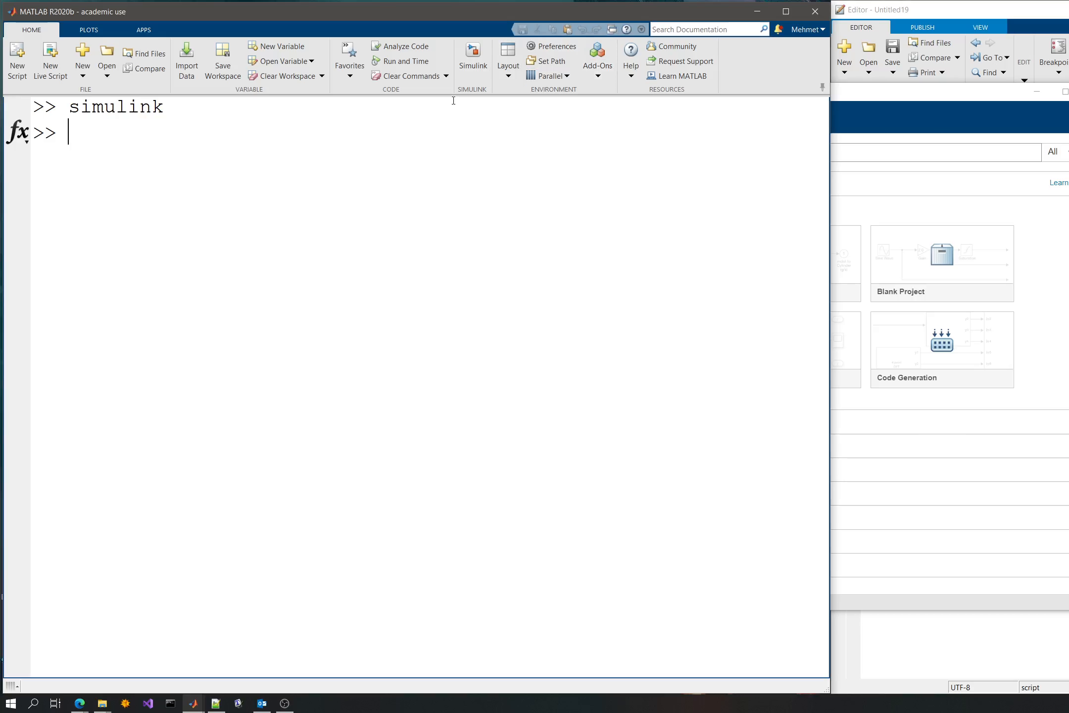
{"action": "left_click", "coordinate": [479, 71]}
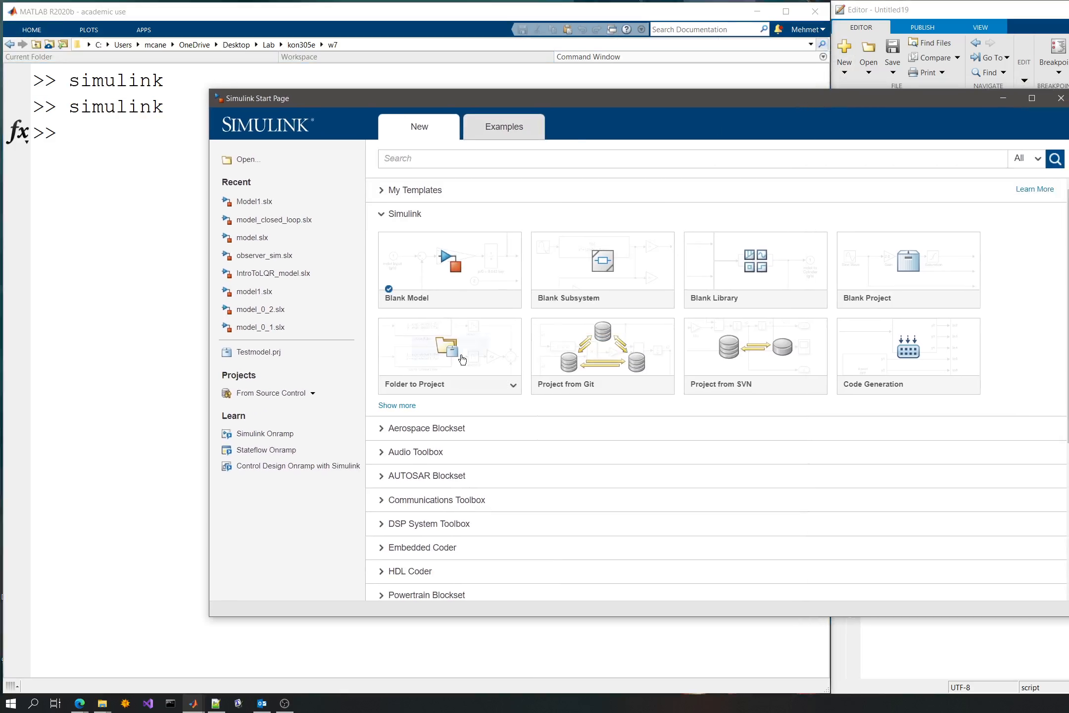
- Create a new blank Simulink model and enlarge its window
{"action": "mouse_move", "coordinate": [458, 340]}
{"action": "scroll", "coordinate": [533, 420], "scroll_direction": "down", "scroll_amount": 5}
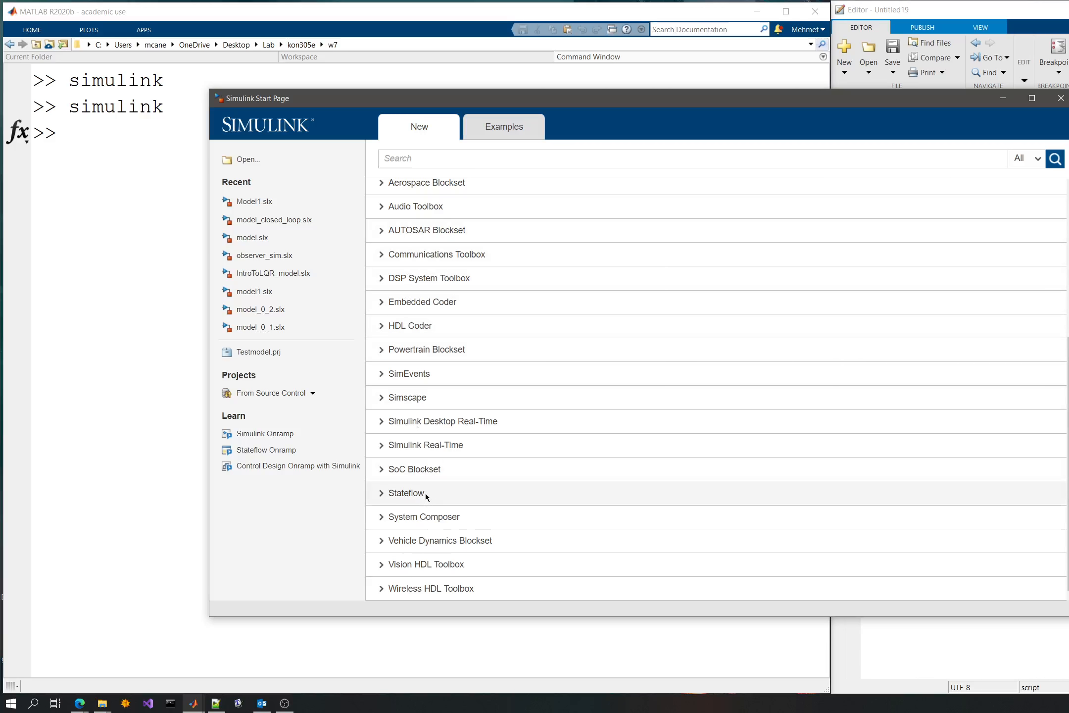
{"action": "scroll", "coordinate": [428, 474], "scroll_direction": "up", "scroll_amount": 1}
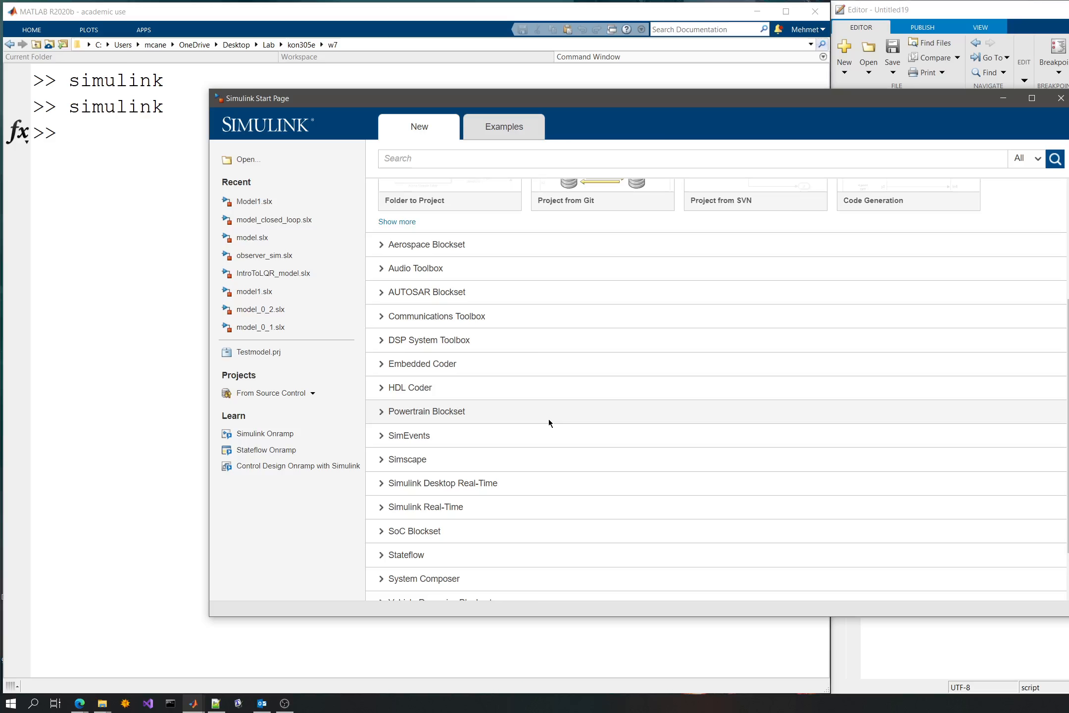
{"action": "scroll", "coordinate": [535, 442], "scroll_direction": "up", "scroll_amount": 2}
{"action": "scroll", "coordinate": [534, 440], "scroll_direction": "up", "scroll_amount": 1}
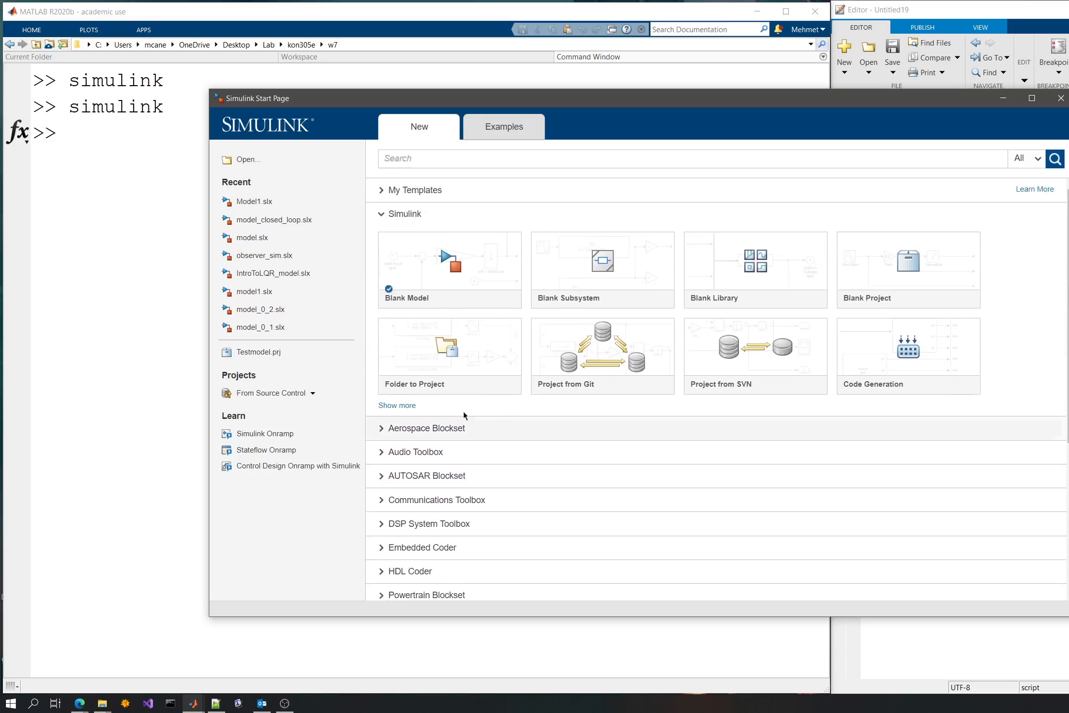
{"action": "mouse_move", "coordinate": [407, 293]}
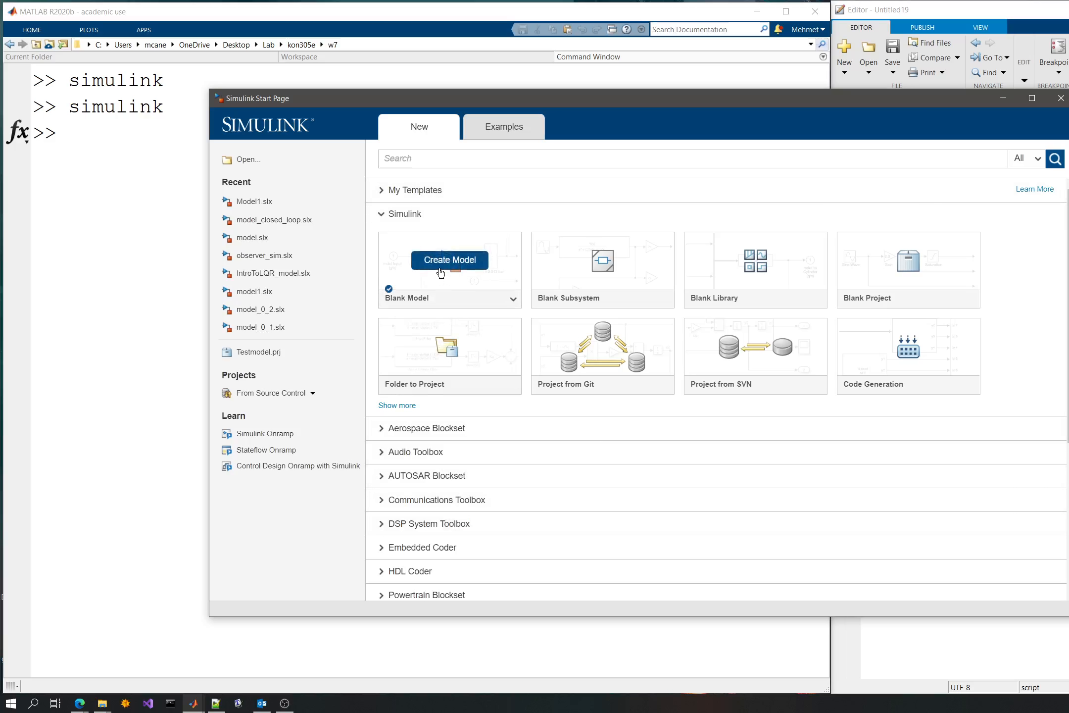
{"action": "left_click", "coordinate": [485, 267]}
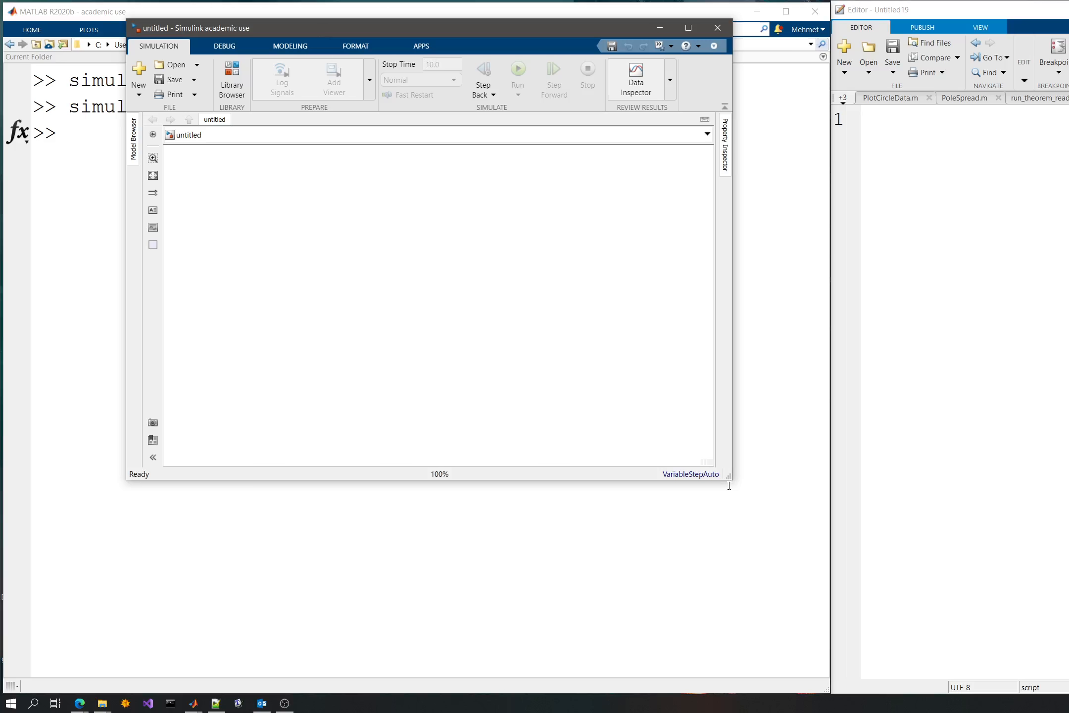
{"action": "left_click_drag", "start_coordinate": [729, 485], "coordinate": [948, 560]}
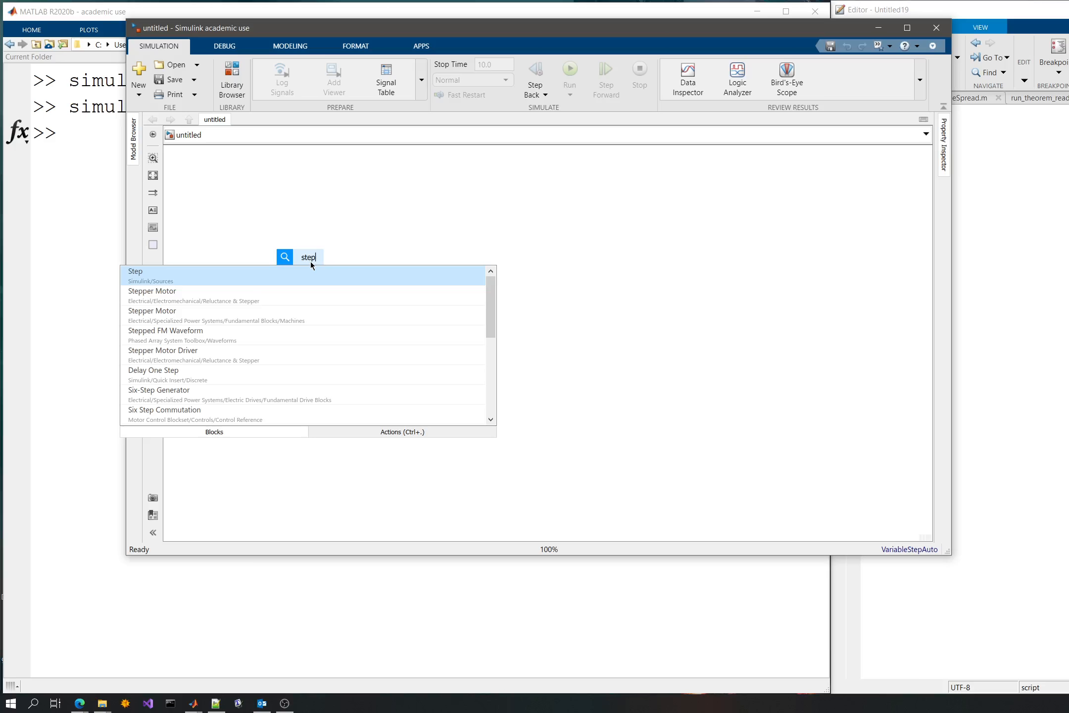
- Dismiss the quick block search, open an enlarged Library Browser and look through its list of libraries
{"action": "left_click", "coordinate": [328, 166]}
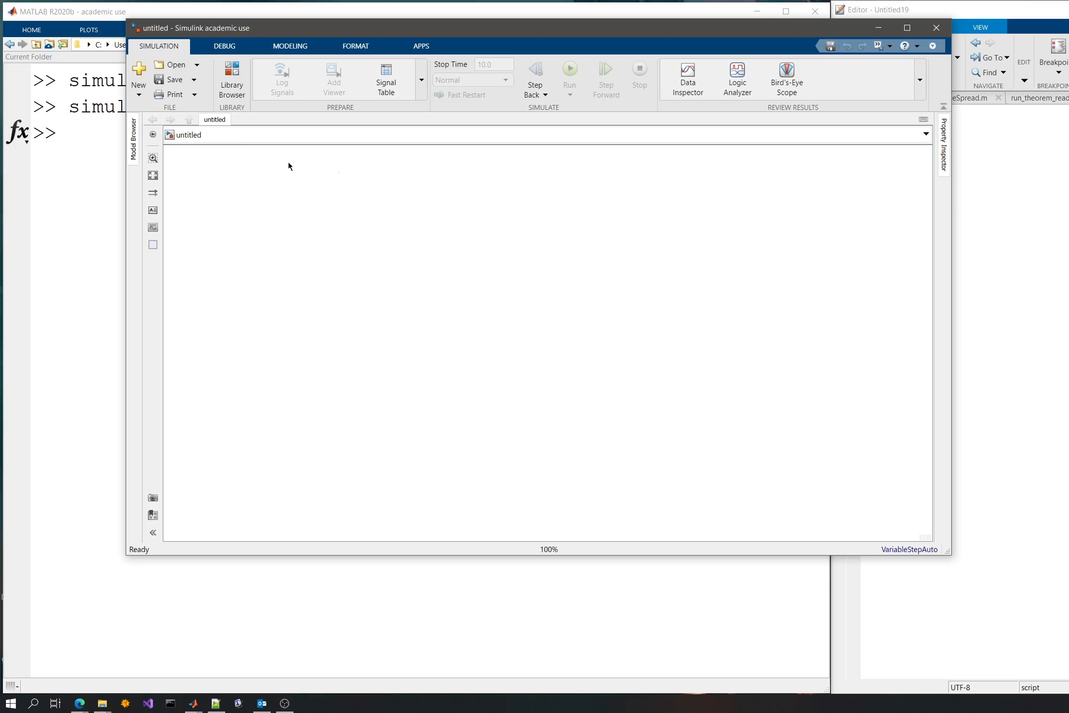
{"action": "left_click", "coordinate": [231, 79]}
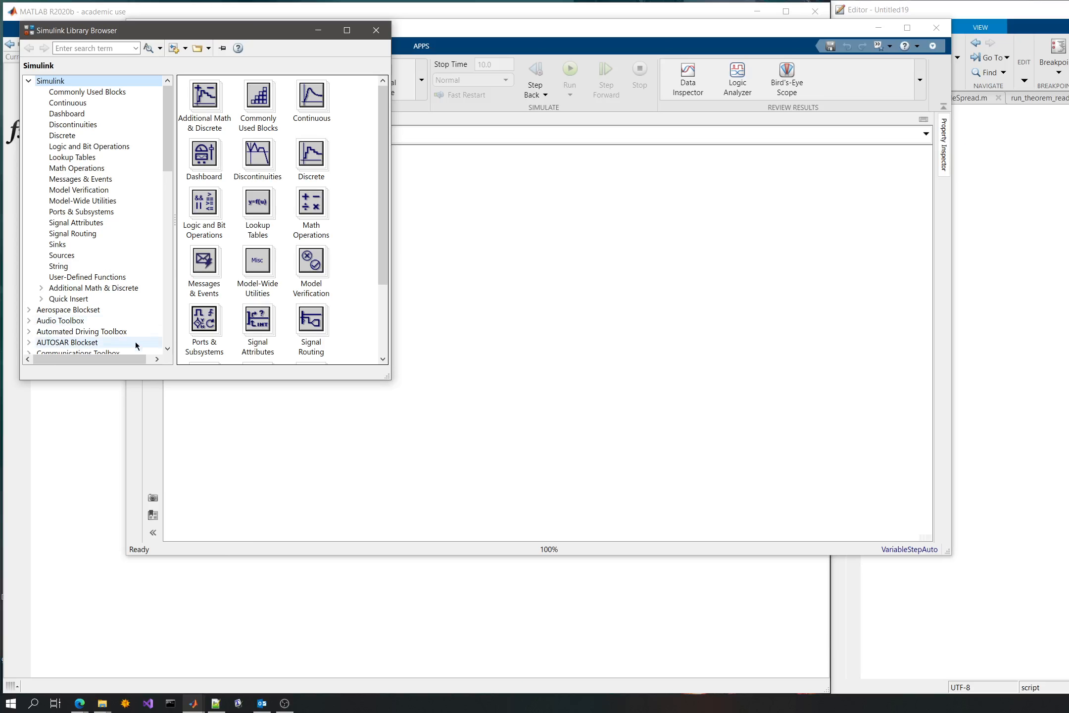
{"action": "left_click_drag", "start_coordinate": [387, 377], "coordinate": [523, 605]}
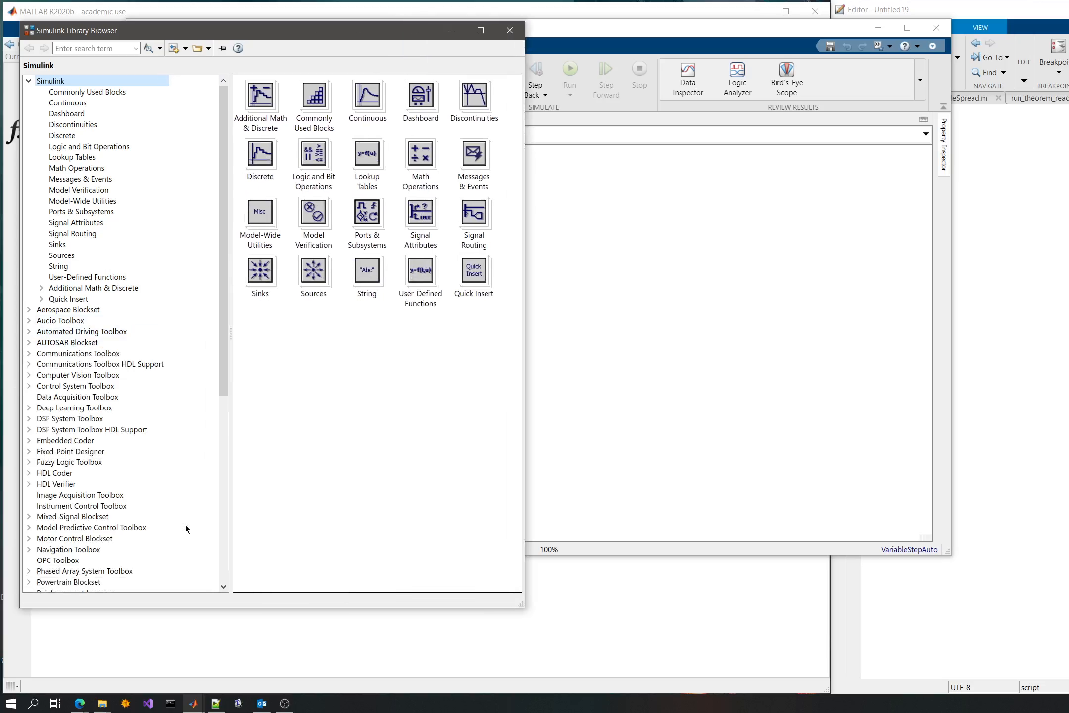
{"action": "scroll", "coordinate": [120, 377], "scroll_direction": "down", "scroll_amount": 10}
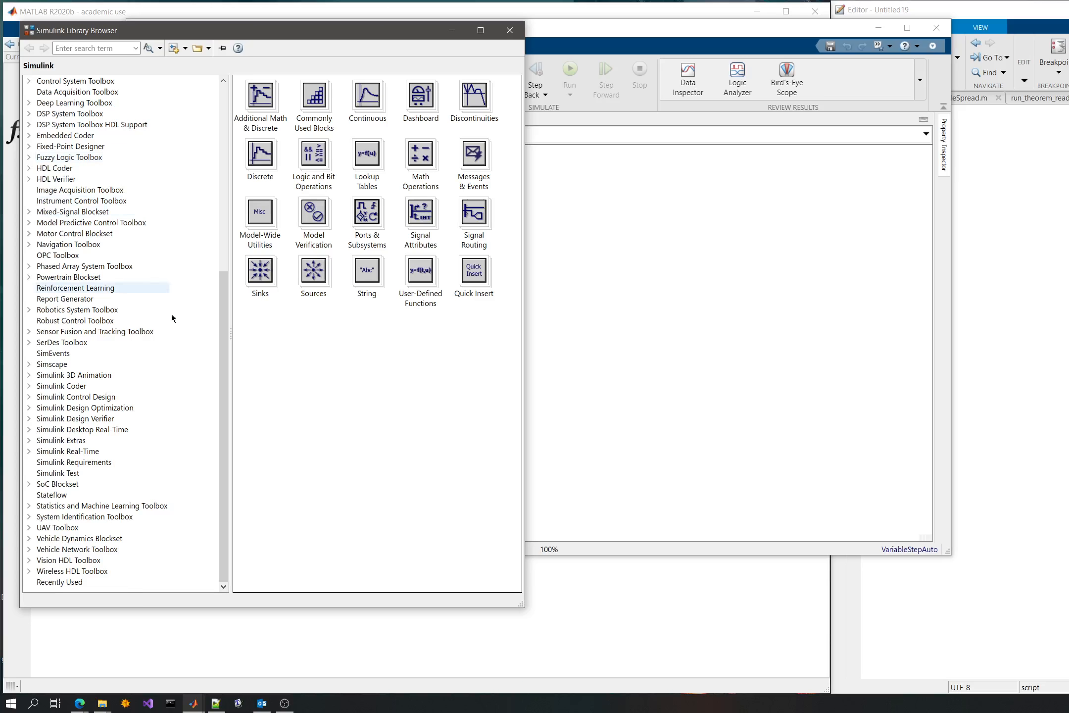
{"action": "scroll", "coordinate": [172, 248], "scroll_direction": "up", "scroll_amount": 10}
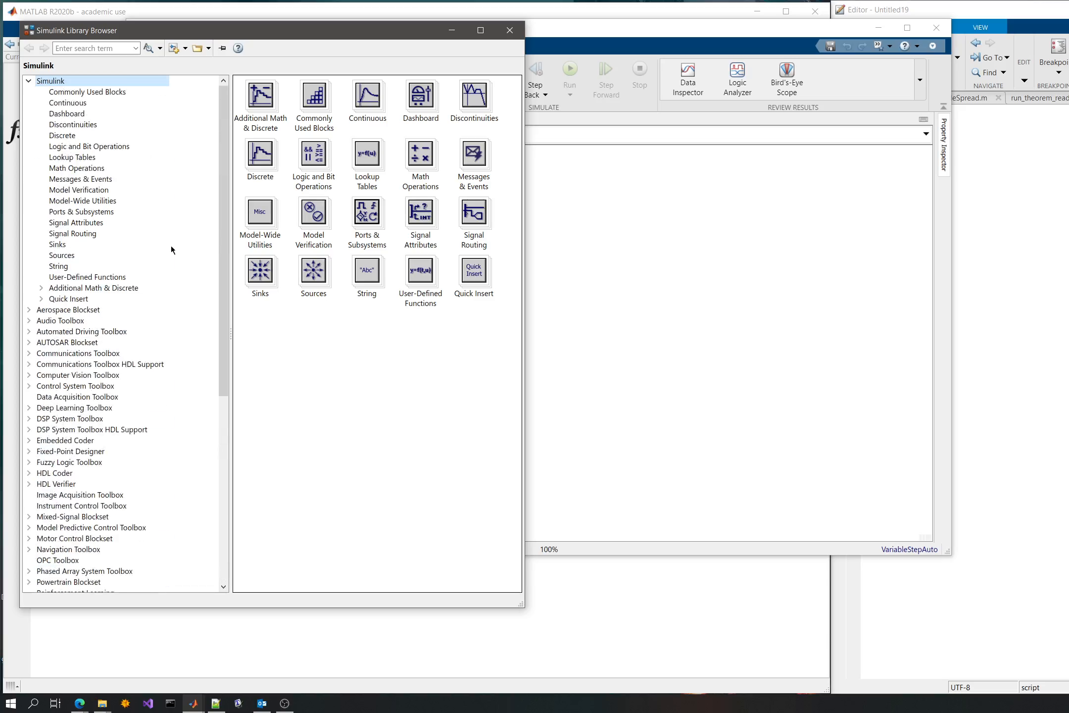
- Close and reopen the Library Browser, show the Commonly Used Blocks library and widen the window
{"action": "left_click", "coordinate": [514, 34]}
{"action": "left_click", "coordinate": [226, 76]}
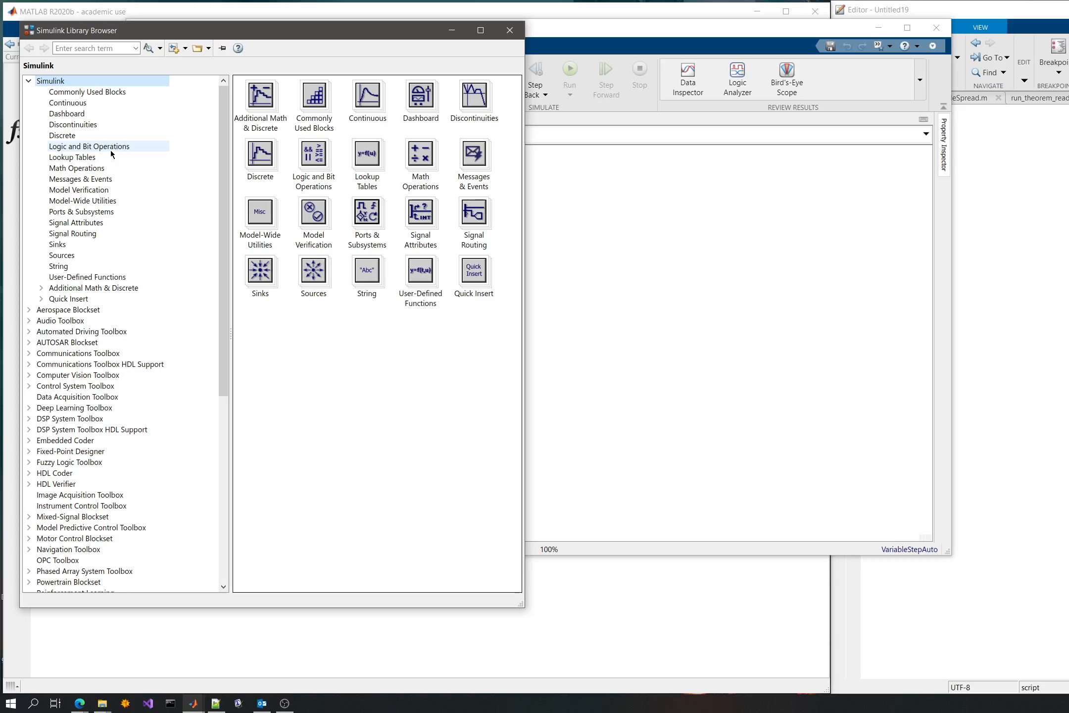
{"action": "left_click", "coordinate": [89, 97]}
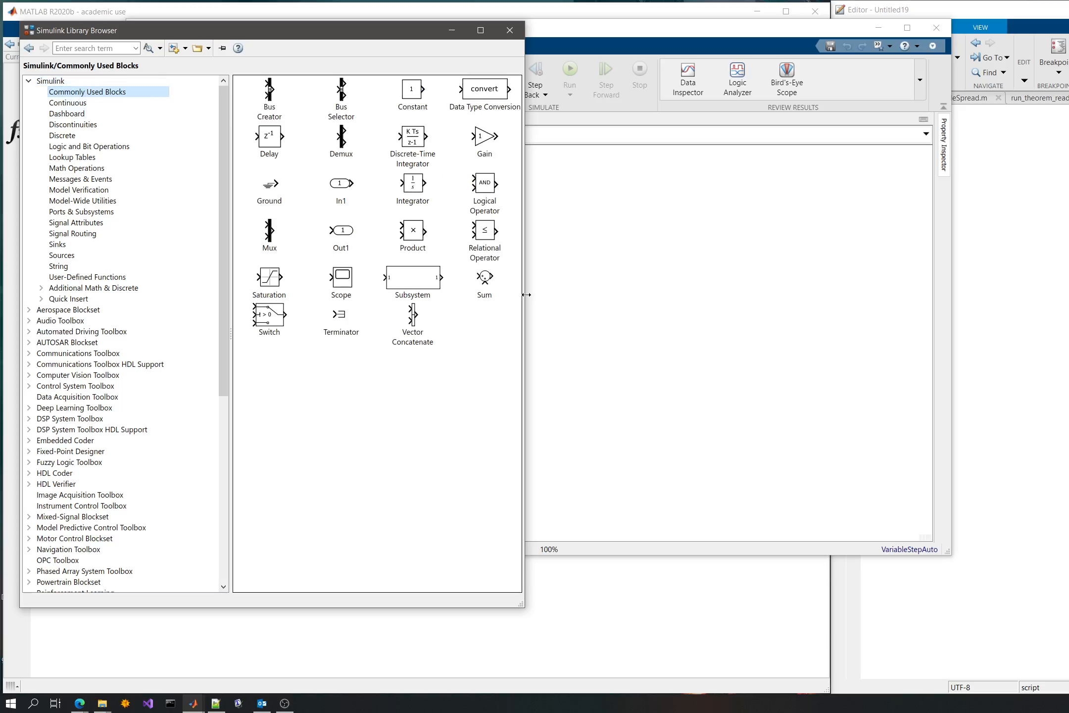
{"action": "left_click_drag", "start_coordinate": [527, 295], "coordinate": [676, 302]}
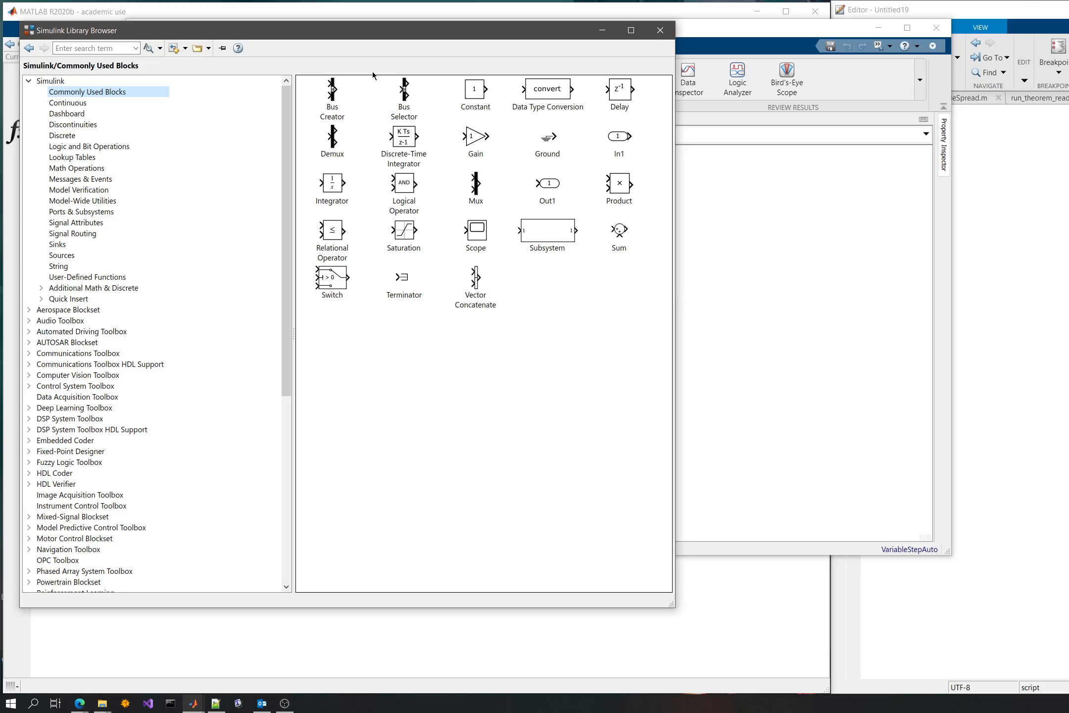
- Add a Constant block to the model and place it in the left half of the canvas, moving the model window beside the library
{"action": "left_click_drag", "start_coordinate": [468, 93], "coordinate": [720, 245]}
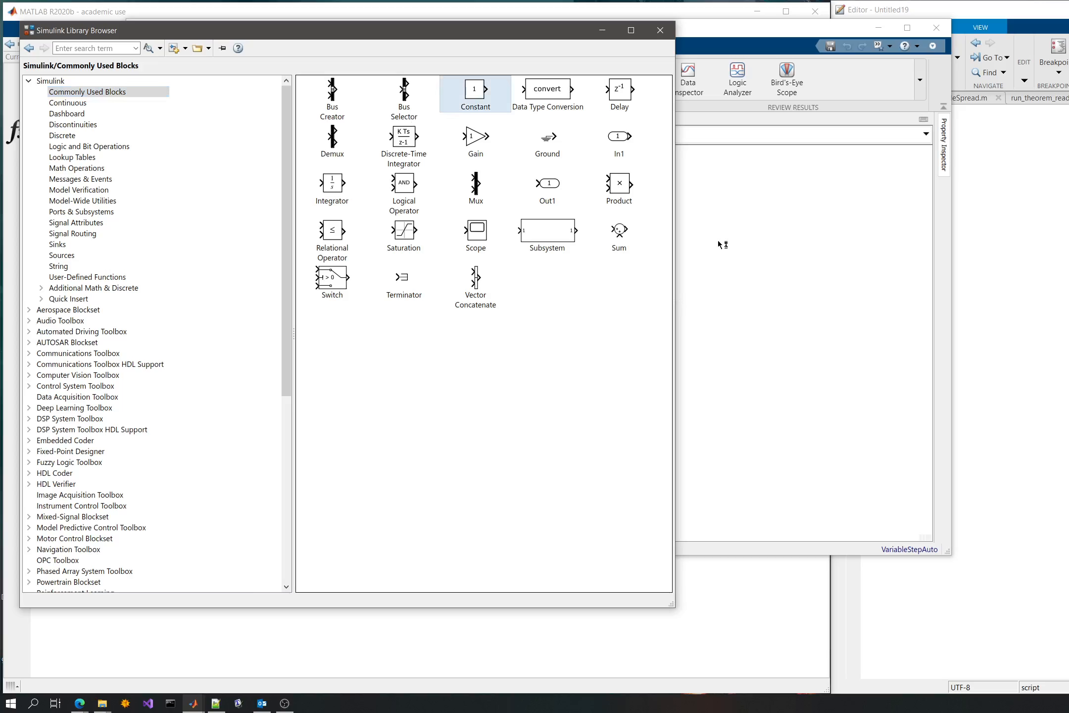
{"action": "left_click", "coordinate": [721, 229]}
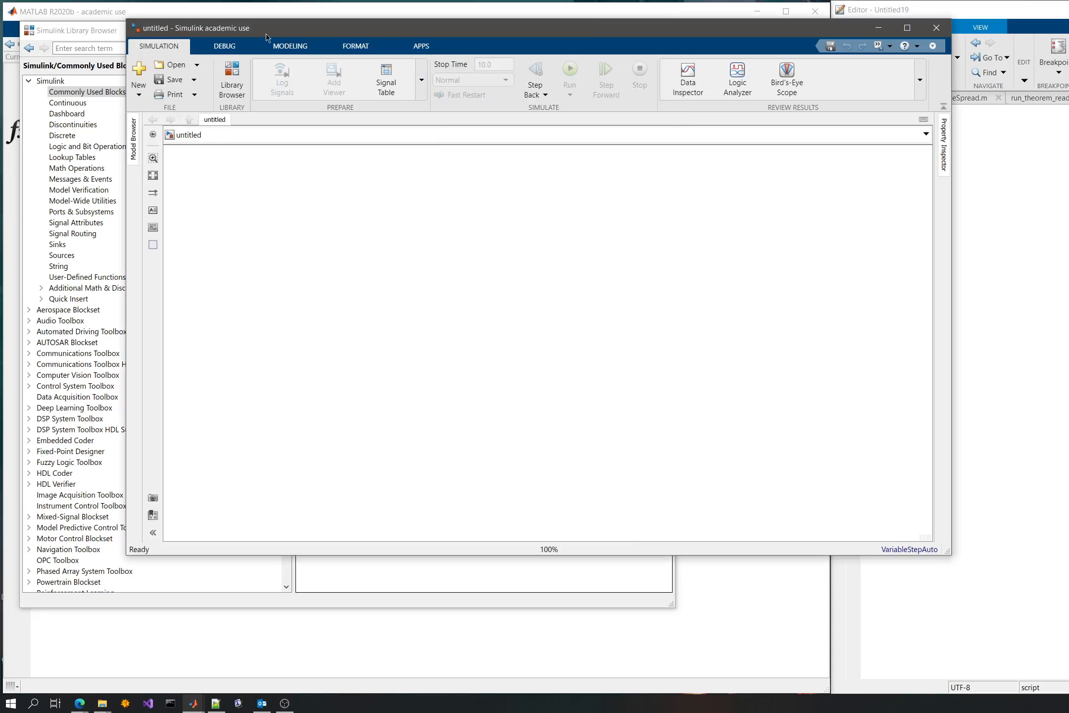
{"action": "left_click_drag", "start_coordinate": [268, 32], "coordinate": [468, 78]}
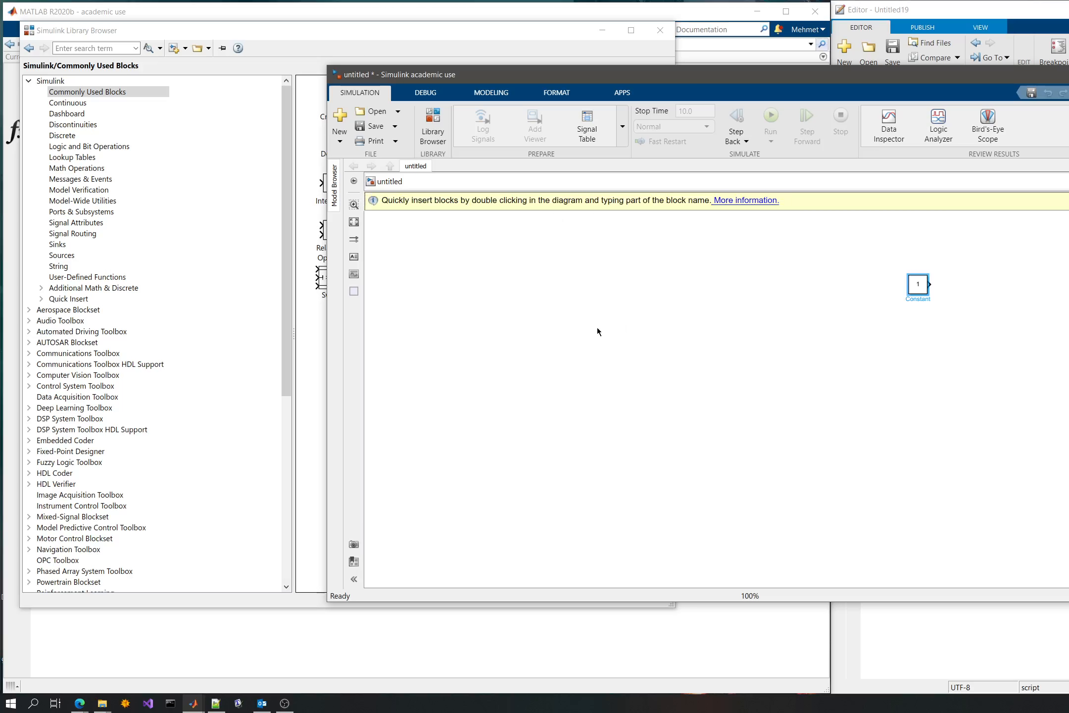
{"action": "left_click_drag", "start_coordinate": [921, 286], "coordinate": [554, 364]}
{"action": "scroll", "coordinate": [592, 369], "scroll_direction": "up", "scroll_amount": 2}
{"action": "left_click", "coordinate": [685, 330]}
{"action": "left_click", "coordinate": [270, 42]}
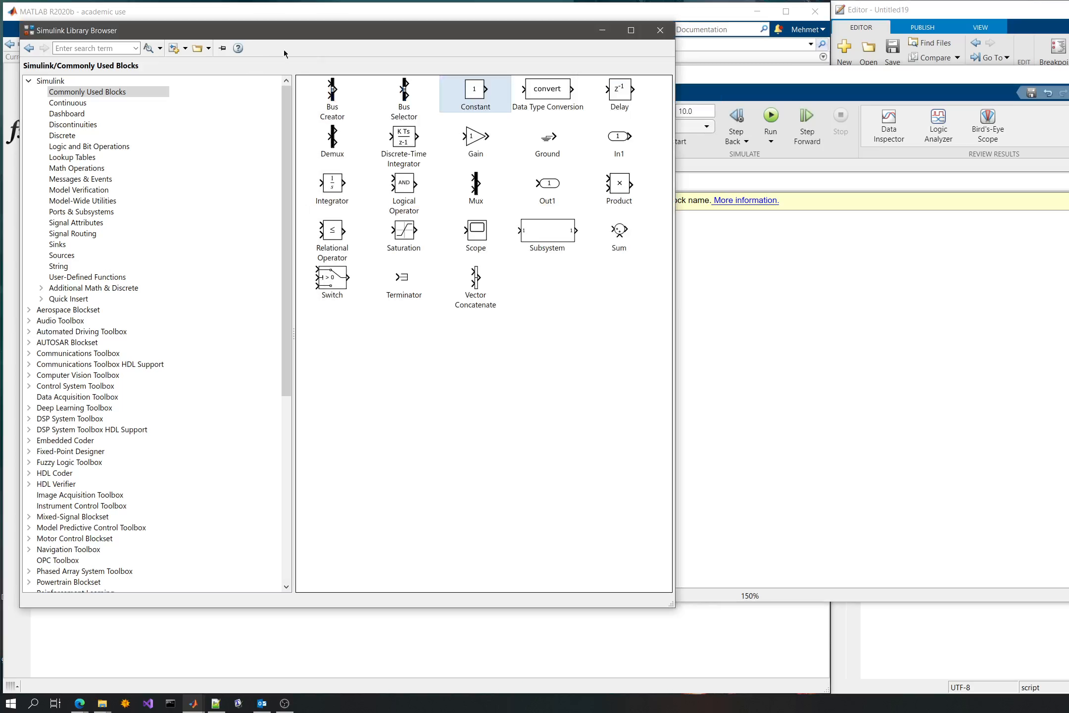
{"action": "left_click", "coordinate": [750, 356]}
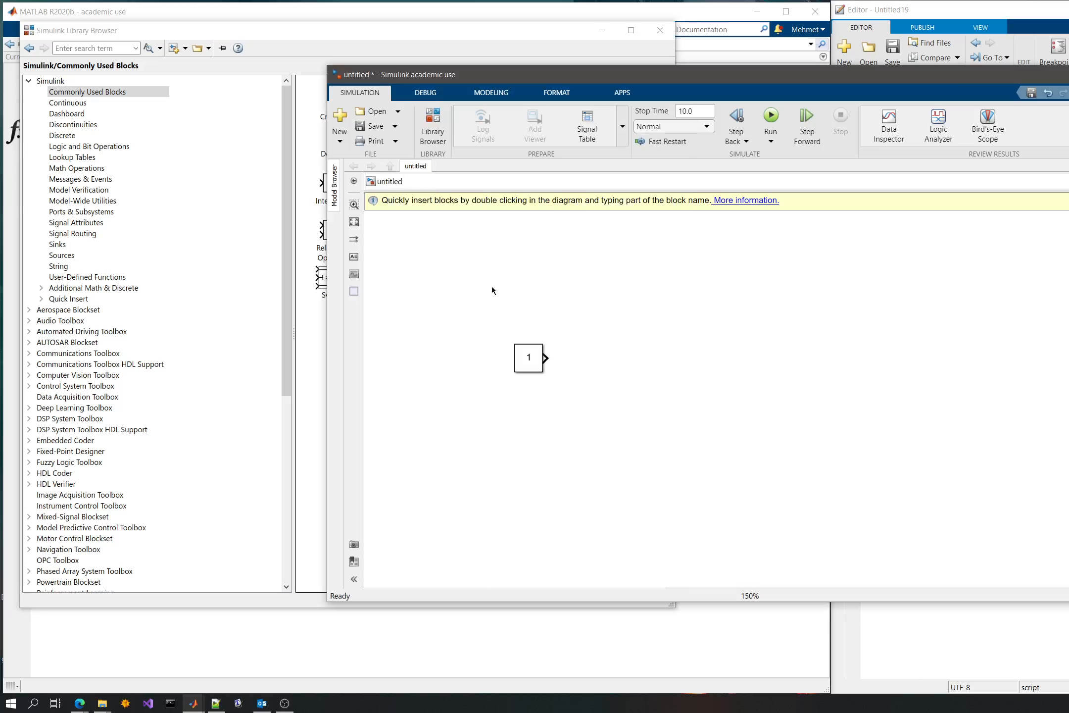
- Add an Integrator block and a Scope block from Commonly Used Blocks to the right of the Constant block
{"action": "left_click", "coordinate": [309, 367]}
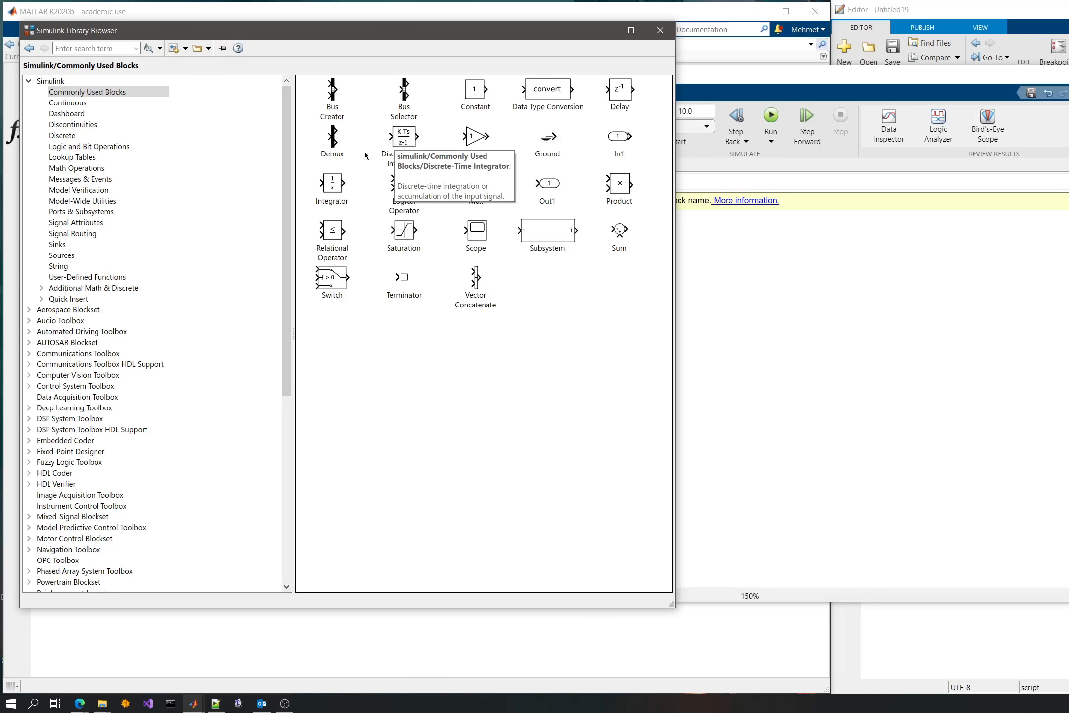
{"action": "left_click_drag", "start_coordinate": [328, 187], "coordinate": [760, 302]}
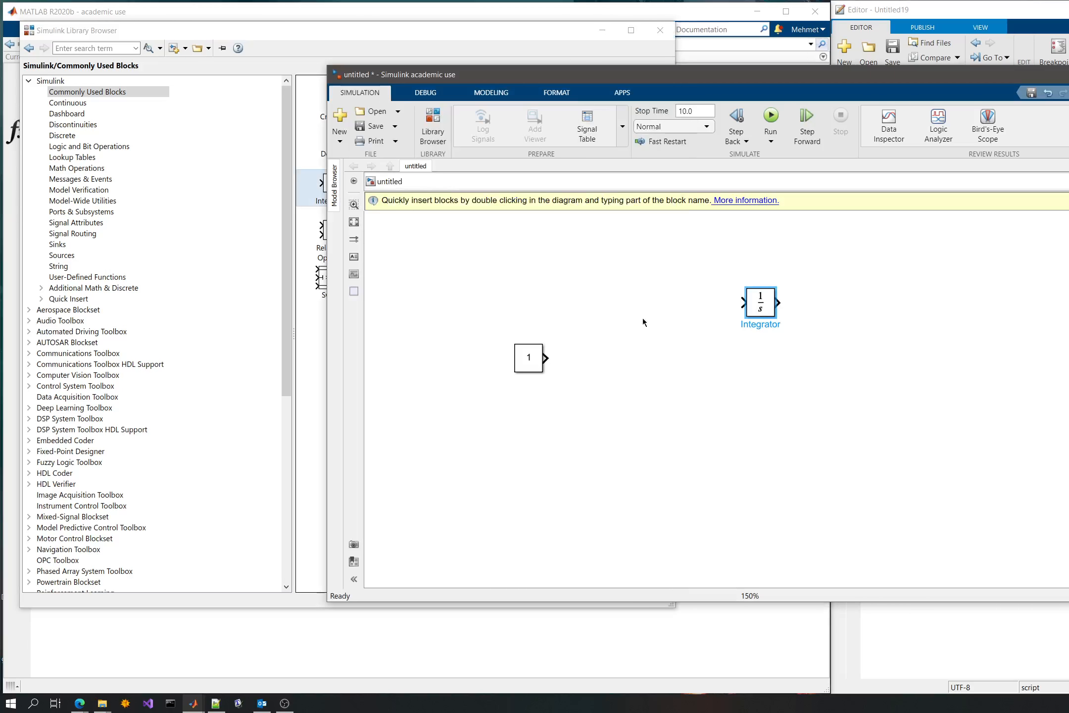
{"action": "left_click", "coordinate": [303, 419]}
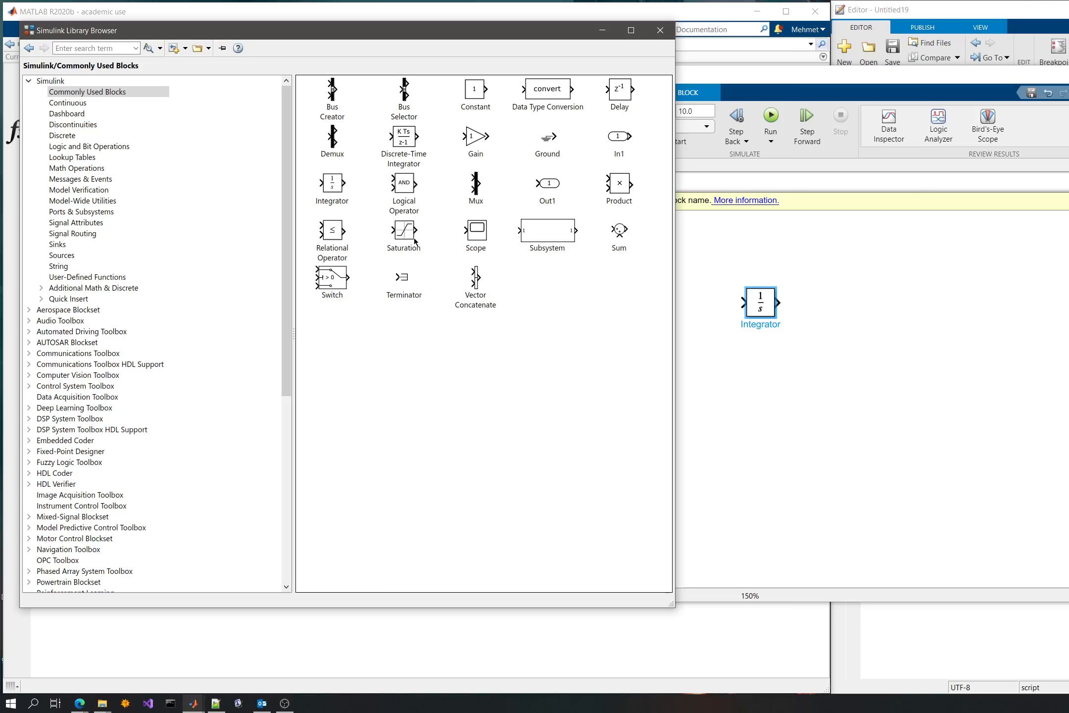
{"action": "left_click_drag", "start_coordinate": [479, 231], "coordinate": [885, 306]}
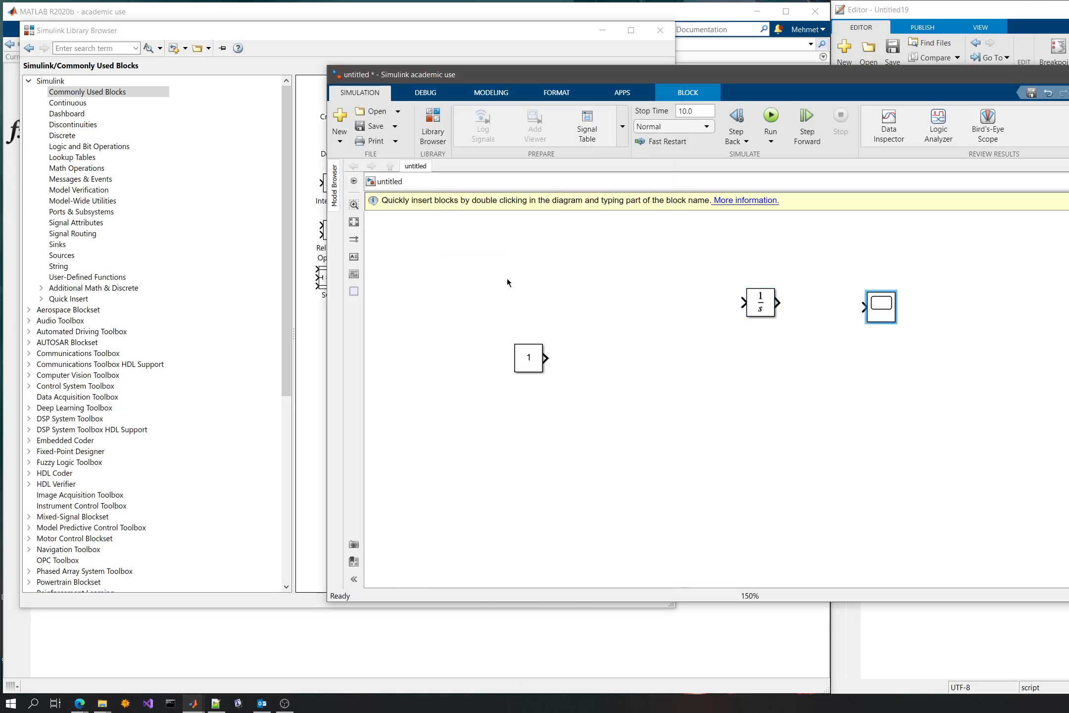
- Line up the Constant, Integrator and Scope blocks in one row and connect them in that order
{"action": "left_click_drag", "start_coordinate": [534, 363], "coordinate": [570, 342]}
{"action": "left_click_drag", "start_coordinate": [755, 305], "coordinate": [661, 345]}
{"action": "left_click_drag", "start_coordinate": [888, 313], "coordinate": [809, 345]}
{"action": "left_click_drag", "start_coordinate": [584, 340], "coordinate": [789, 338]}
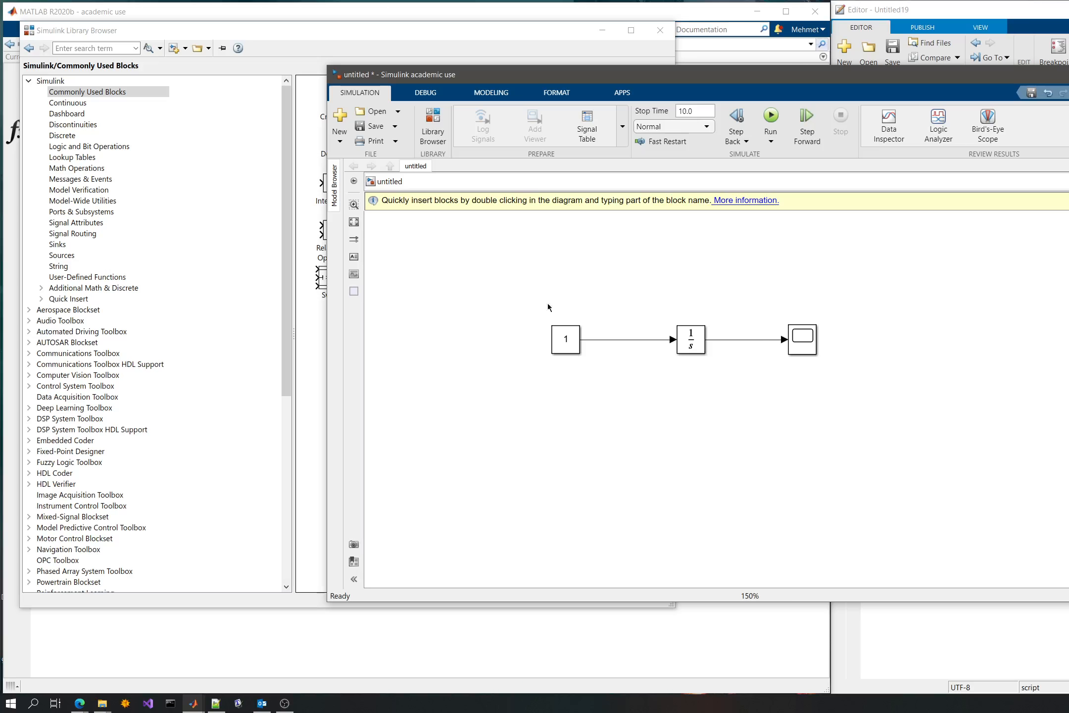
- Shift the Integrator block slightly towards the Constant block so it sits about midway between the Constant and Scope blocks
{"action": "scroll", "coordinate": [622, 327], "scroll_direction": "up", "scroll_amount": 5}
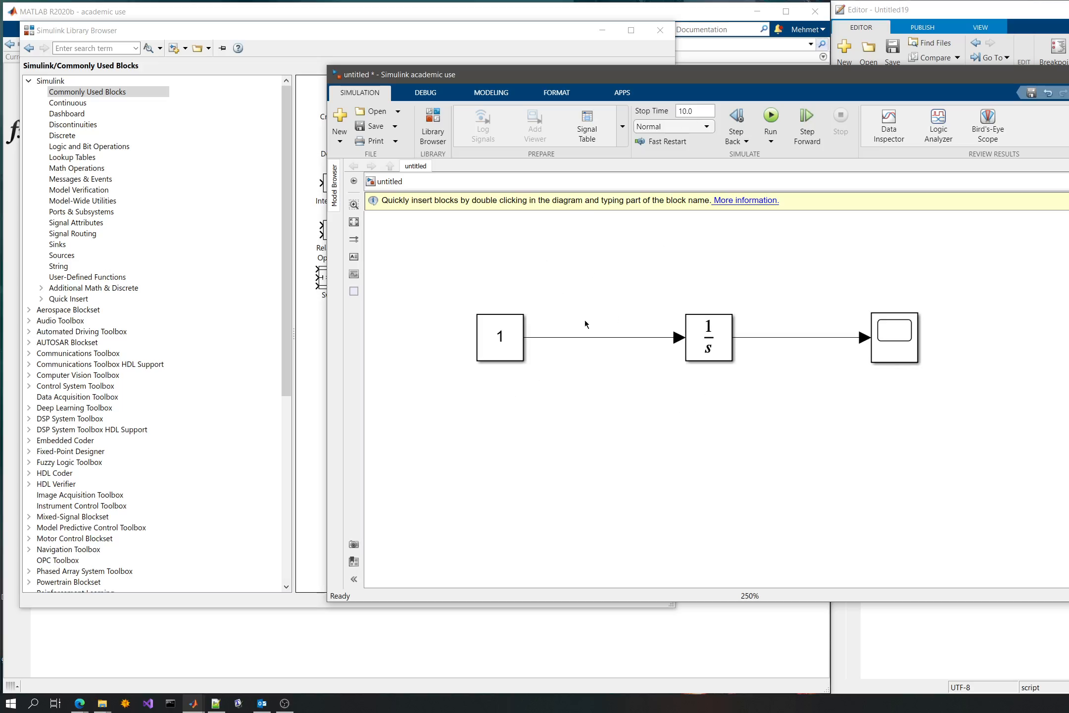
{"action": "left_click_drag", "start_coordinate": [701, 344], "coordinate": [692, 344]}
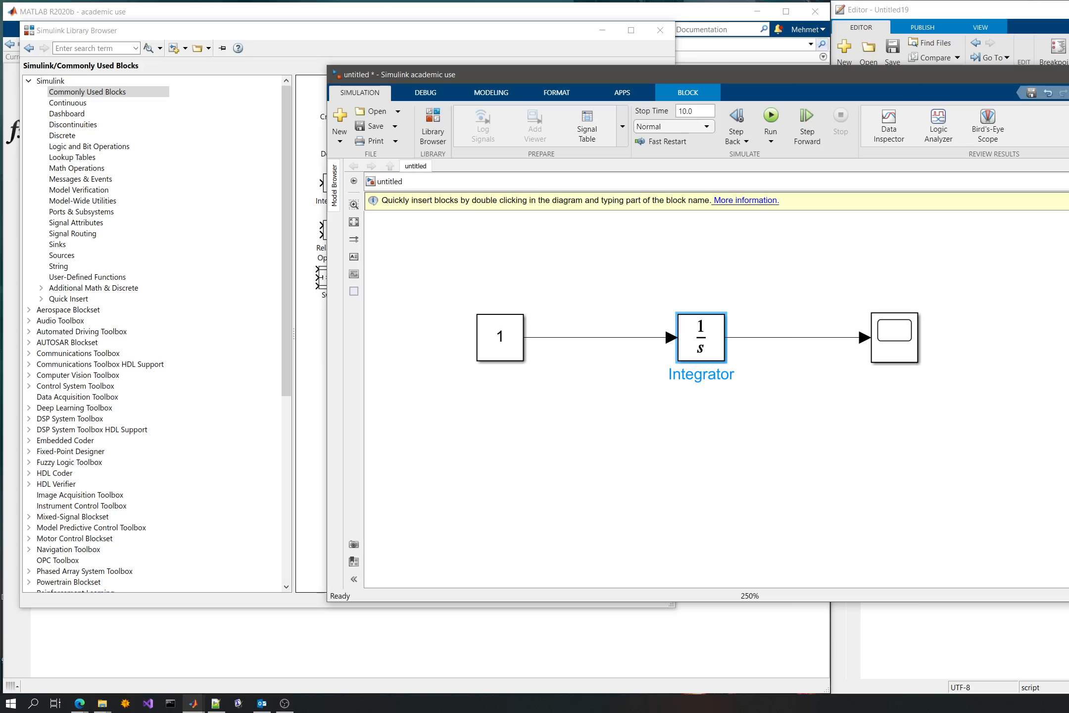
{"action": "left_click", "coordinate": [691, 292]}
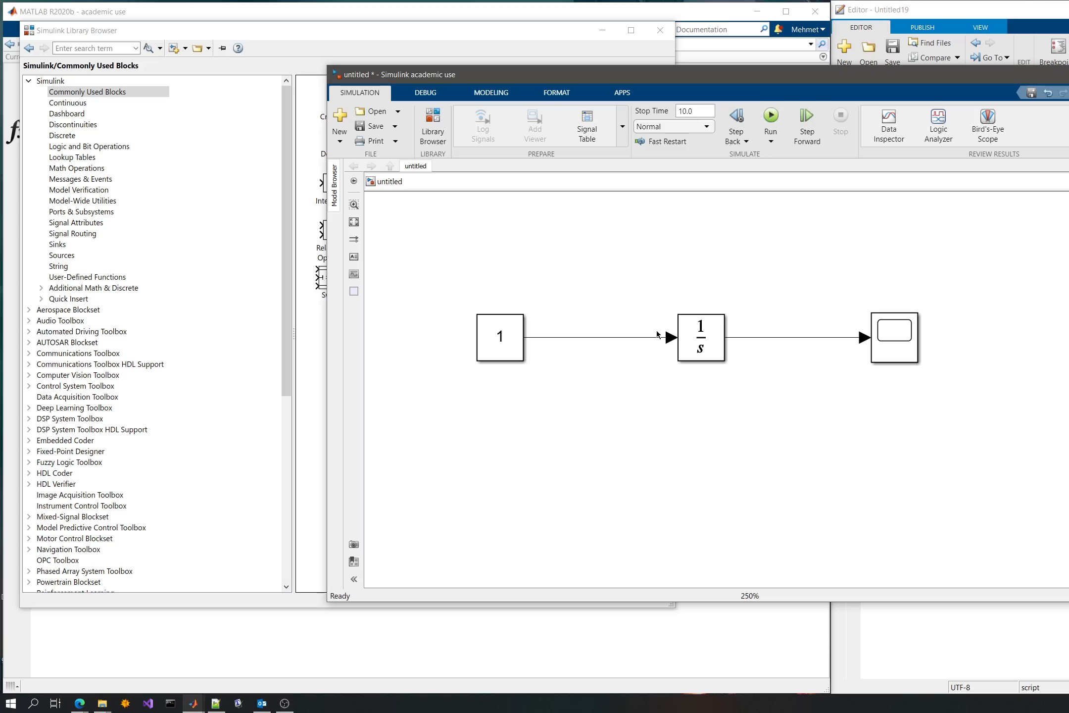
{"action": "left_click", "coordinate": [486, 345]}
{"action": "left_click", "coordinate": [518, 241]}
{"action": "left_click", "coordinate": [515, 344]}
{"action": "left_click", "coordinate": [671, 241]}
{"action": "left_click", "coordinate": [695, 345]}
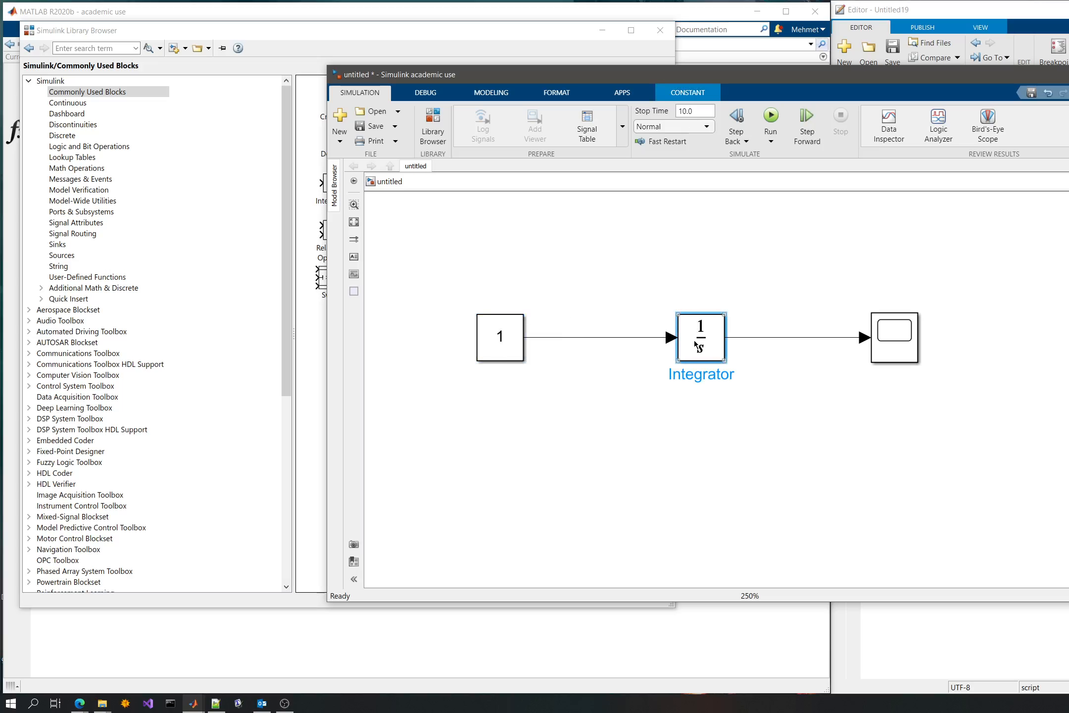
{"action": "left_click", "coordinate": [831, 288]}
{"action": "left_click_drag", "start_coordinate": [878, 352], "coordinate": [837, 286]}
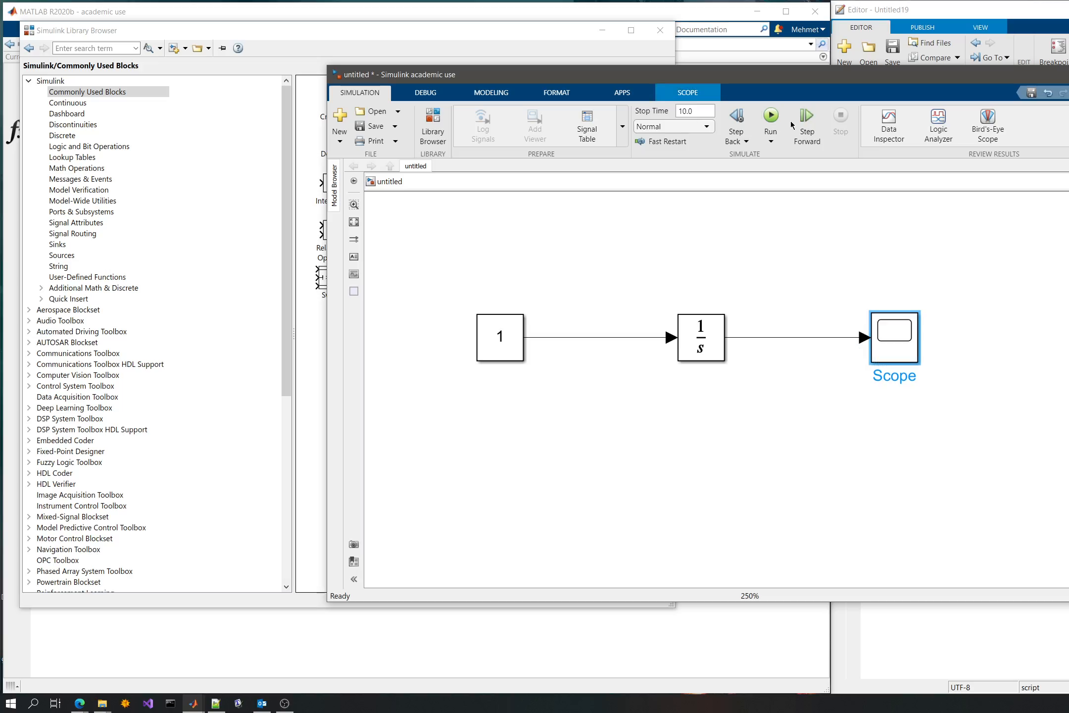
- Run the simulation, open the Scope's plot and move its window clear of the block diagram
{"action": "left_click", "coordinate": [771, 119]}
{"action": "left_click", "coordinate": [899, 333]}
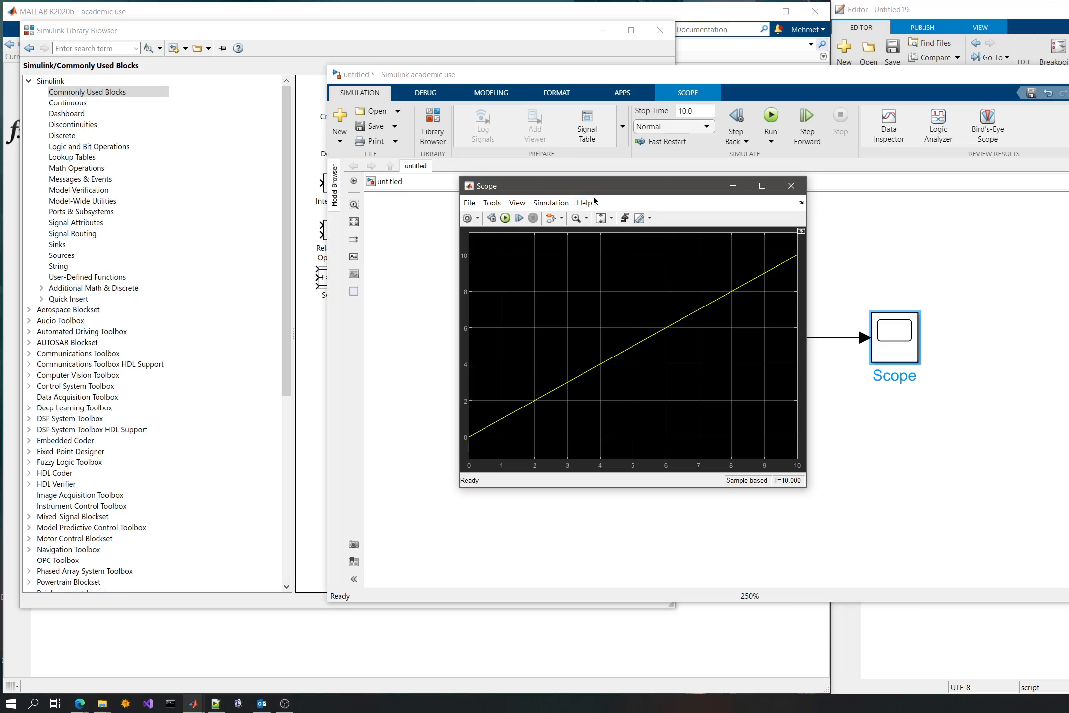
{"action": "left_click_drag", "start_coordinate": [593, 187], "coordinate": [694, 379]}
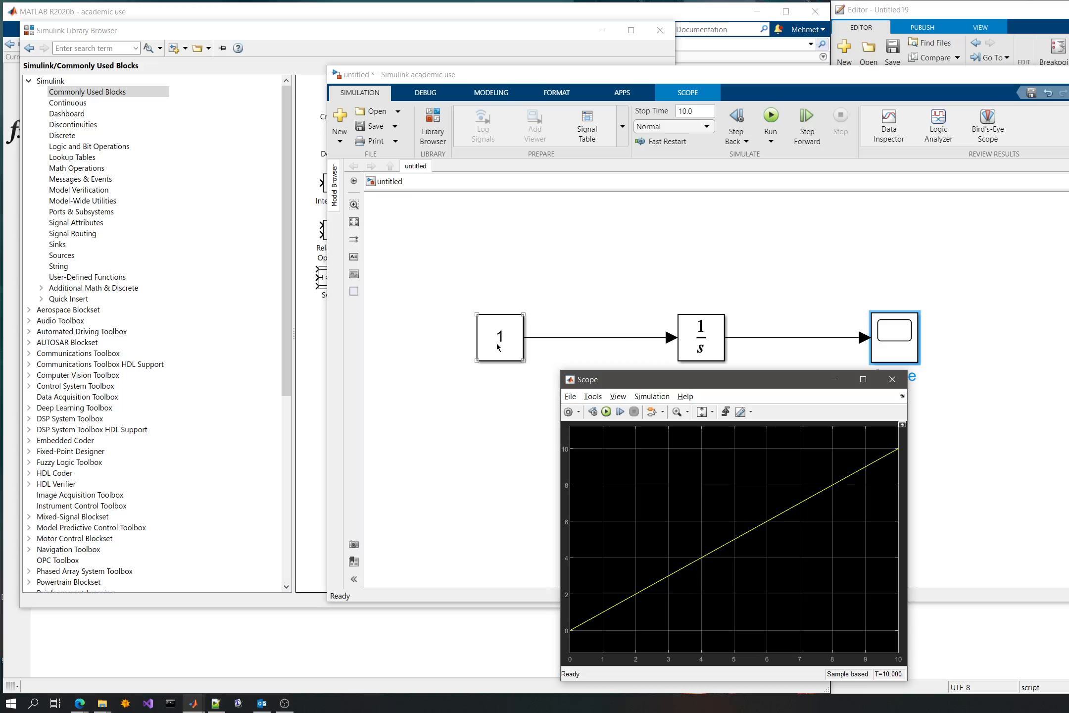
{"action": "left_click", "coordinate": [771, 338]}
{"action": "left_click", "coordinate": [787, 643]}
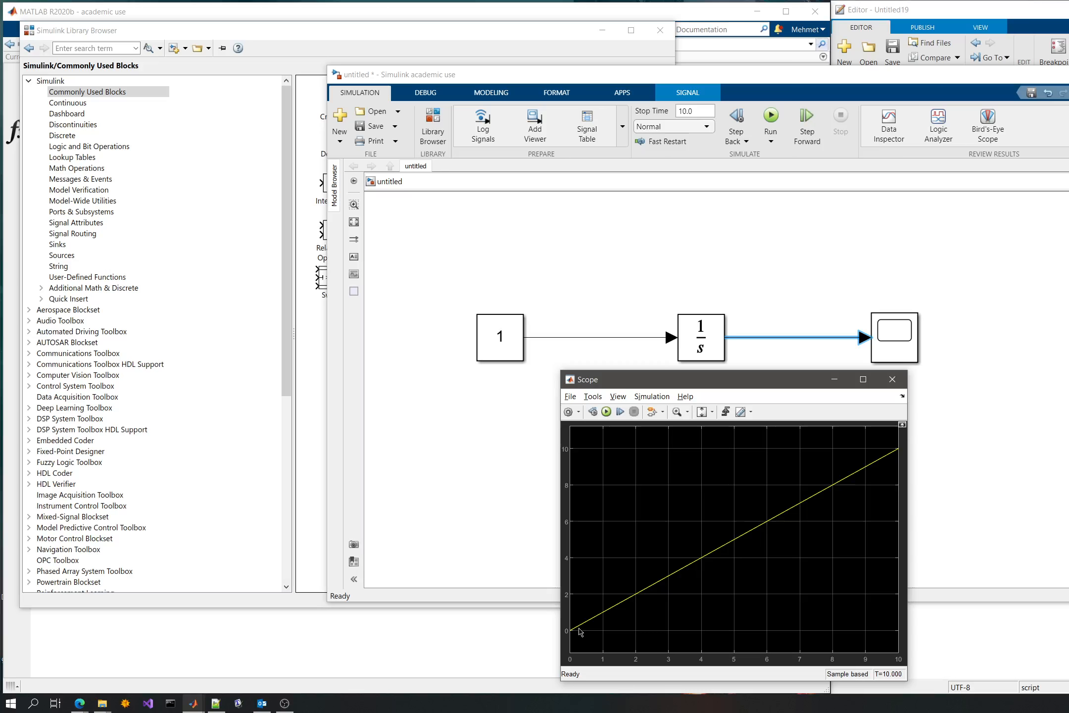
{"action": "left_click", "coordinate": [755, 285]}
{"action": "left_click", "coordinate": [575, 668]}
{"action": "left_click_drag", "start_coordinate": [642, 383], "coordinate": [187, 158]}
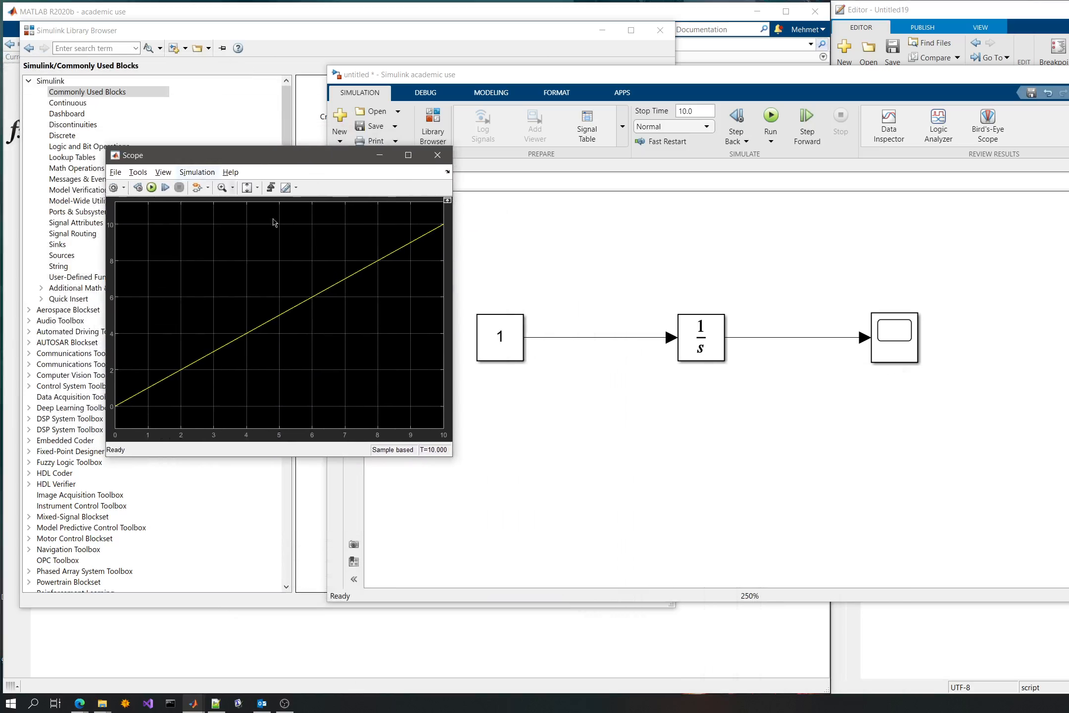
- Set the Constant block's constant value to 2
{"action": "left_click", "coordinate": [506, 342]}
{"action": "double_click", "coordinate": [506, 342]}
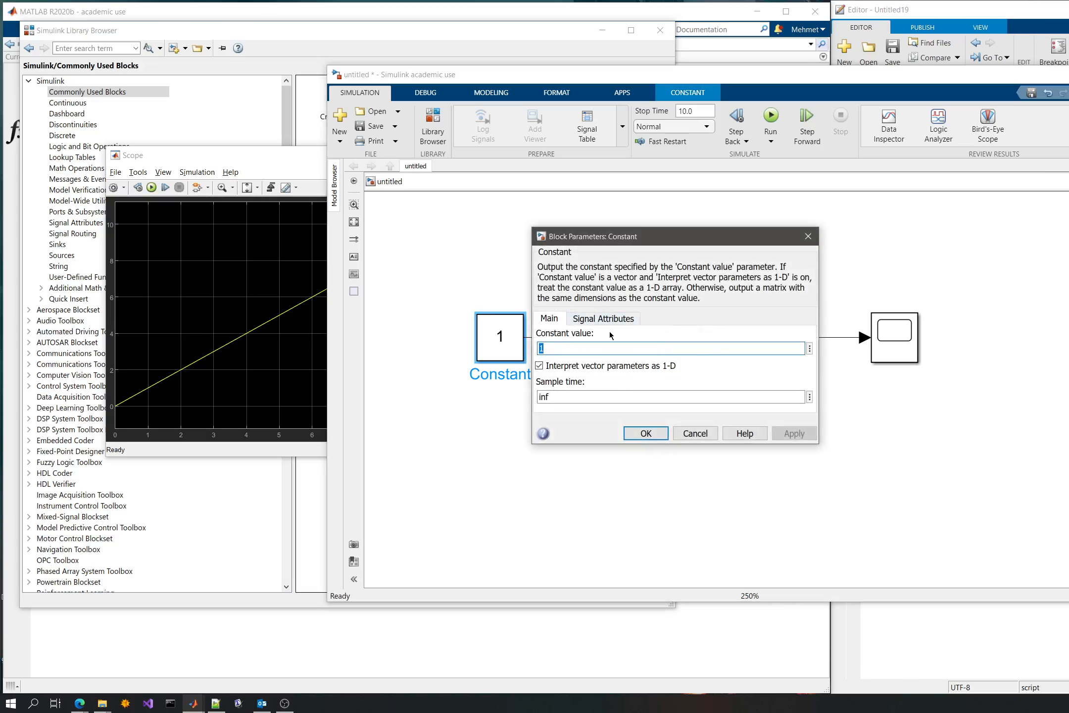
{"action": "type", "text": "2"}
{"action": "key", "text": "Return"}
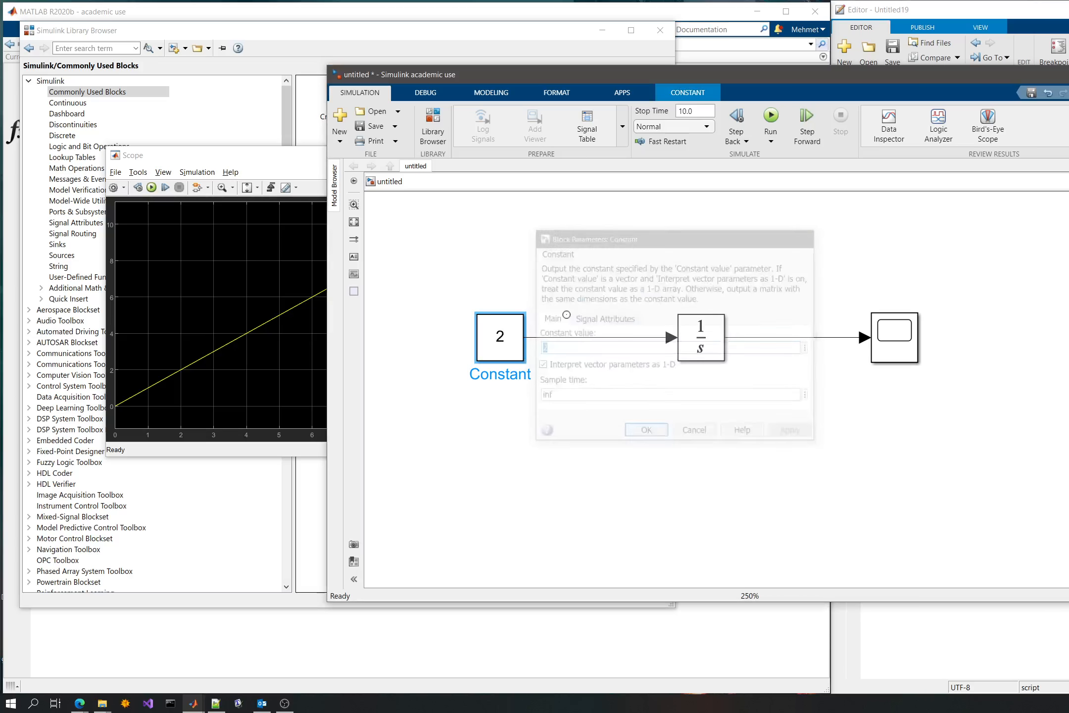
- View the Integrator block's parameters, including its initial condition, and close the dialog
{"action": "double_click", "coordinate": [715, 340]}
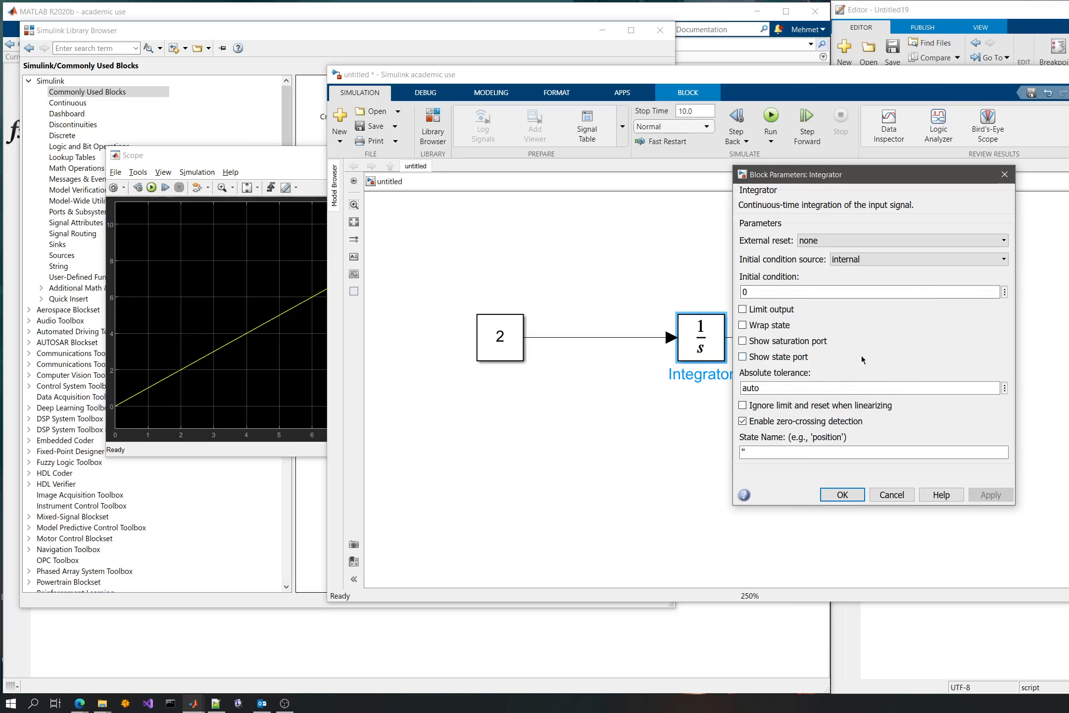
{"action": "left_click", "coordinate": [1004, 174]}
{"action": "left_click", "coordinate": [557, 263]}
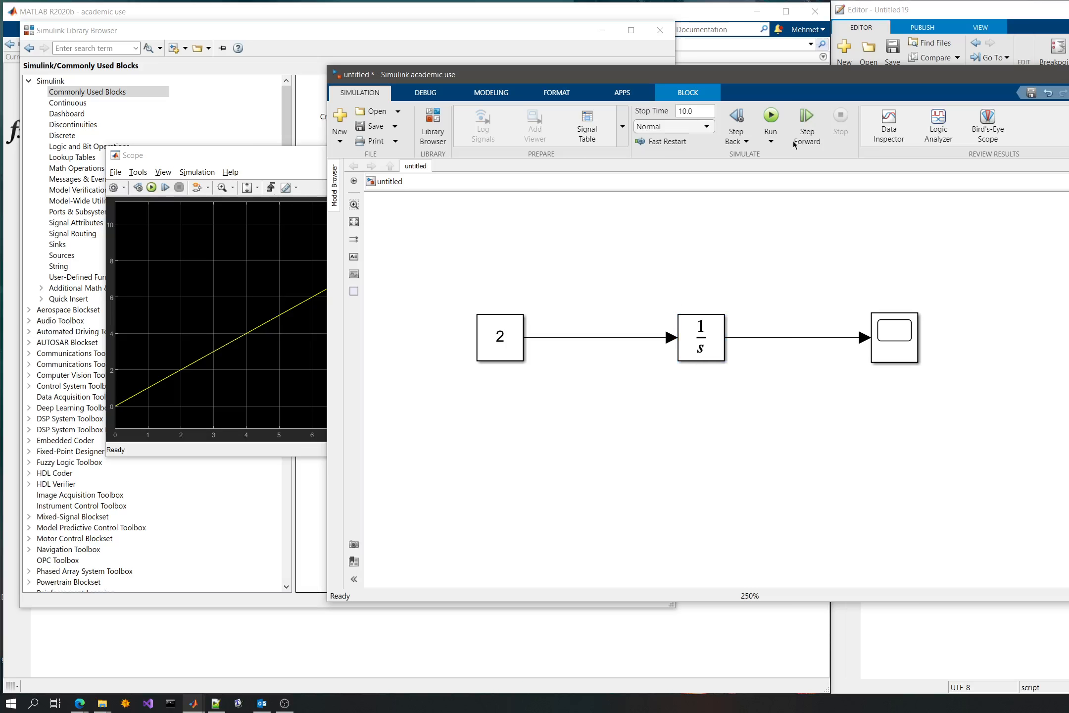
- Run the simulation again and bring the Scope's plot forward to check the integrated signal
{"action": "left_click", "coordinate": [770, 117]}
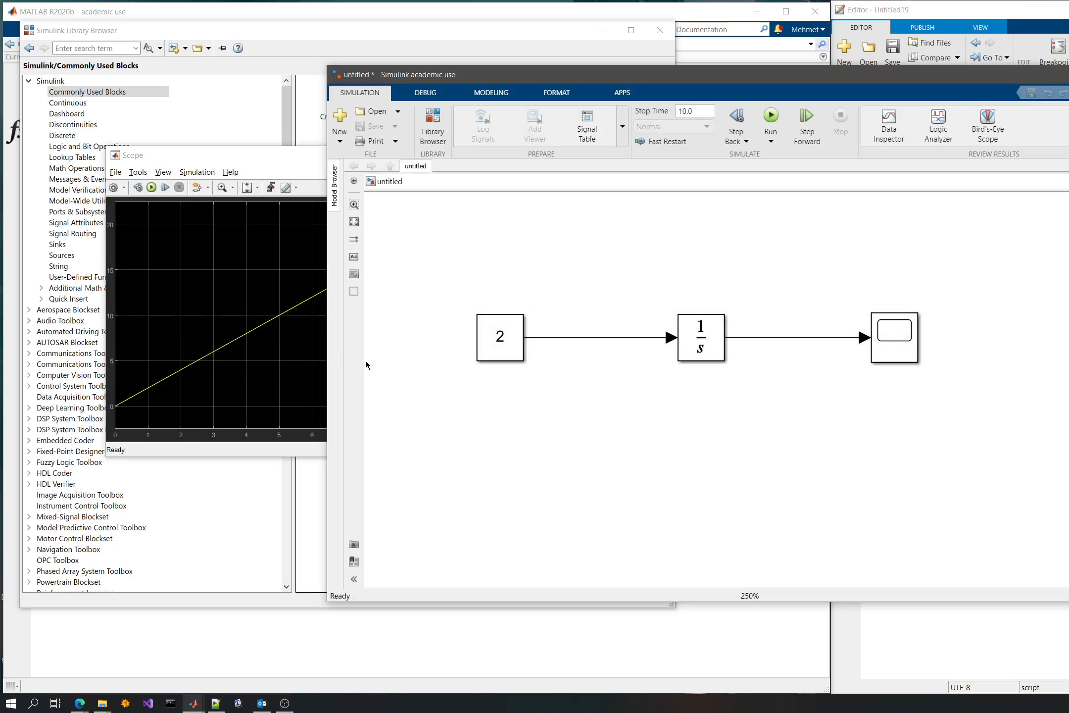
{"action": "left_click_drag", "start_coordinate": [252, 154], "coordinate": [264, 161]}
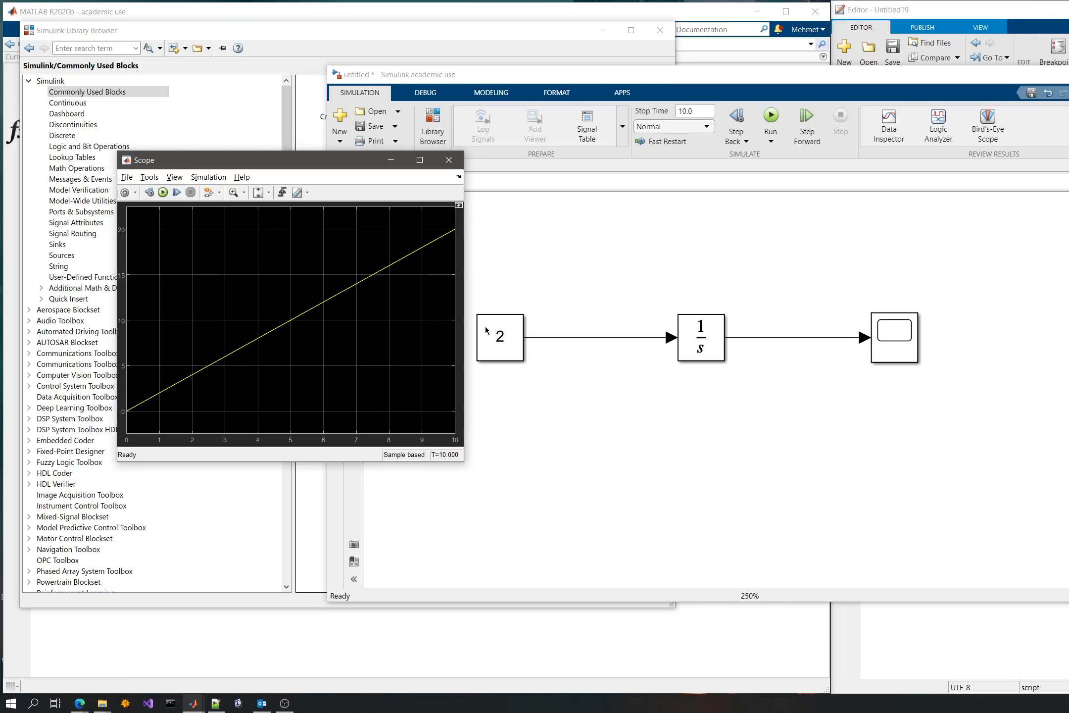
{"action": "left_click", "coordinate": [592, 251]}
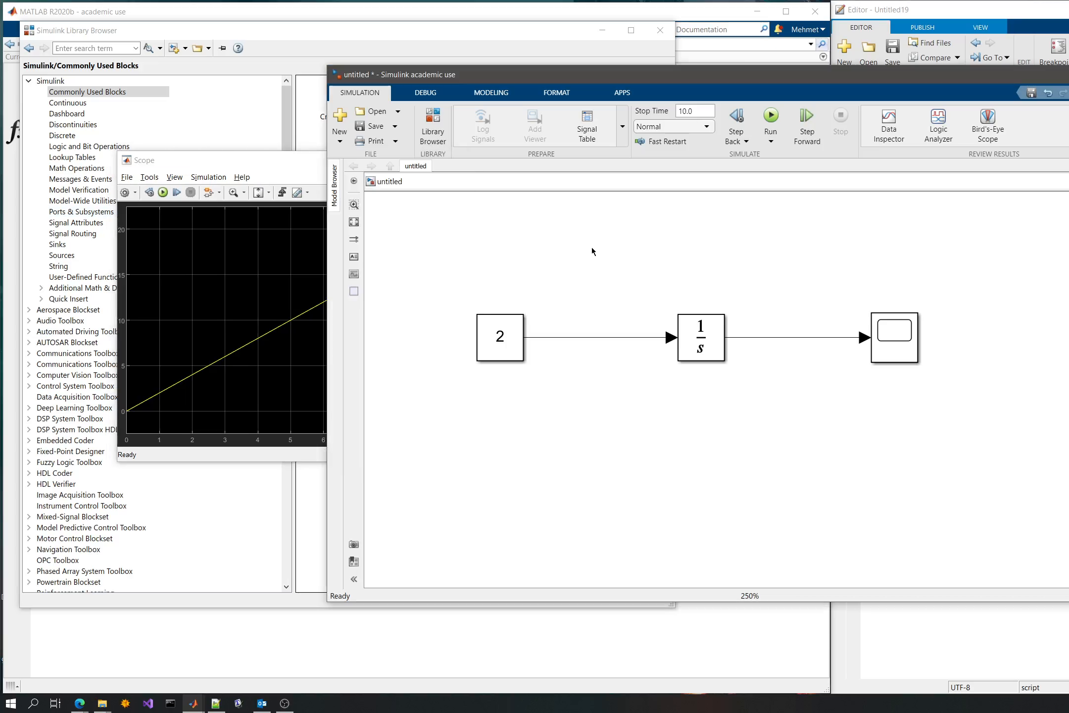
{"action": "left_click", "coordinate": [225, 168]}
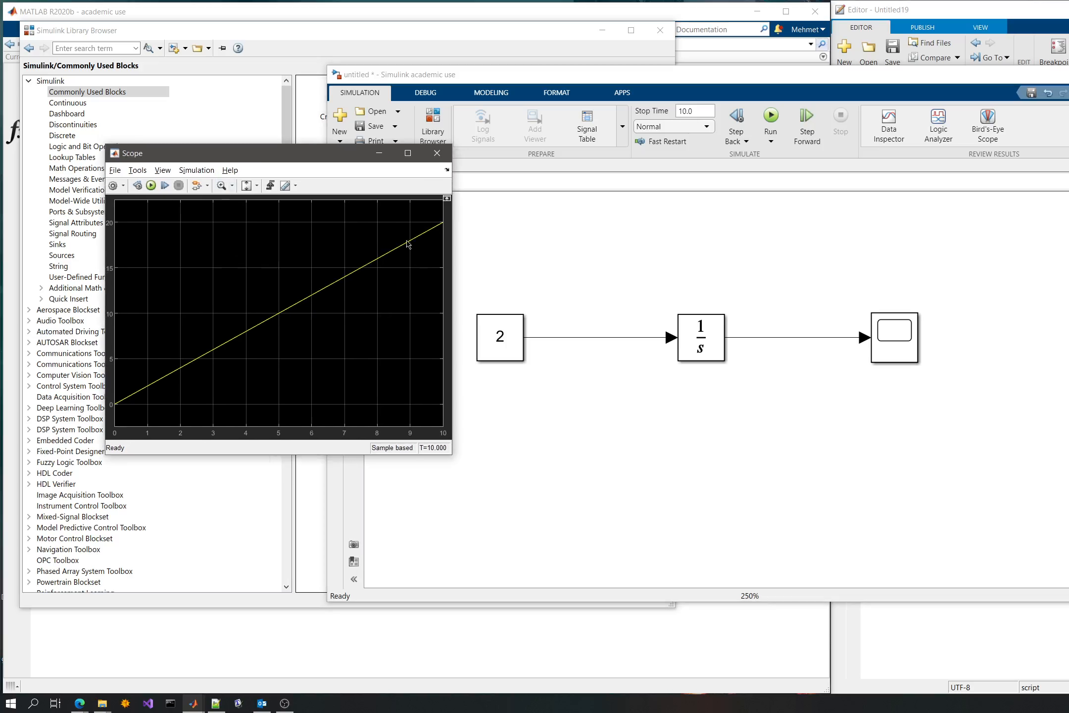
{"action": "left_click", "coordinate": [506, 339]}
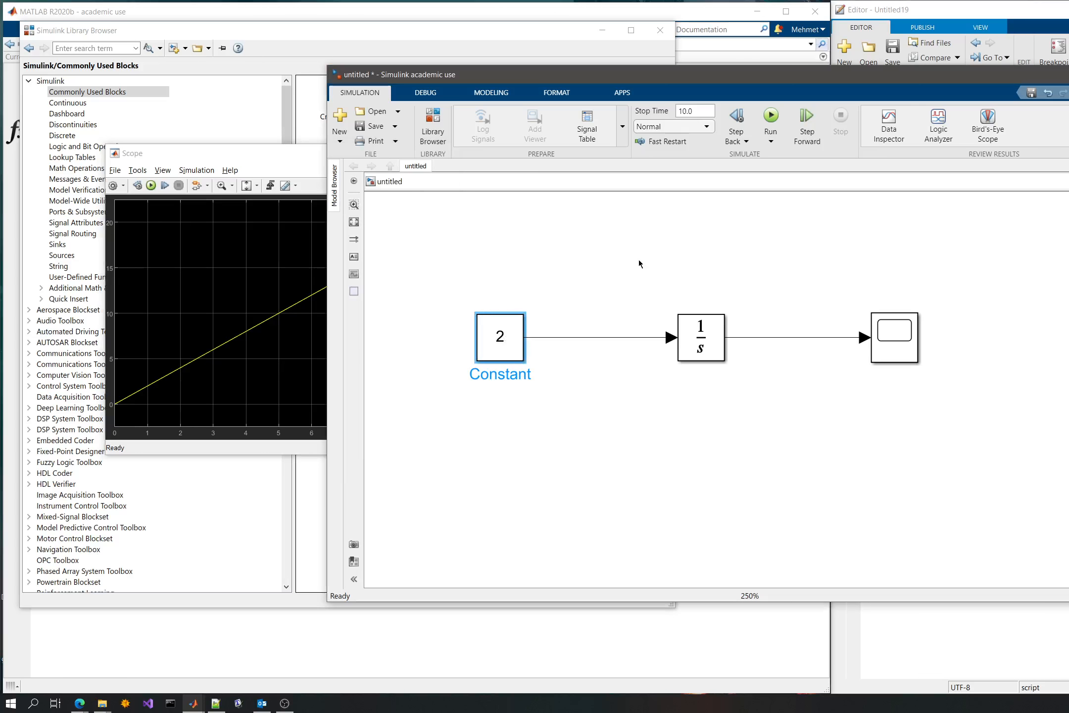
- Bring the Scope window to the front, open its Style settings and place the dialog beside the plot
{"action": "left_click_drag", "start_coordinate": [169, 153], "coordinate": [460, 193]}
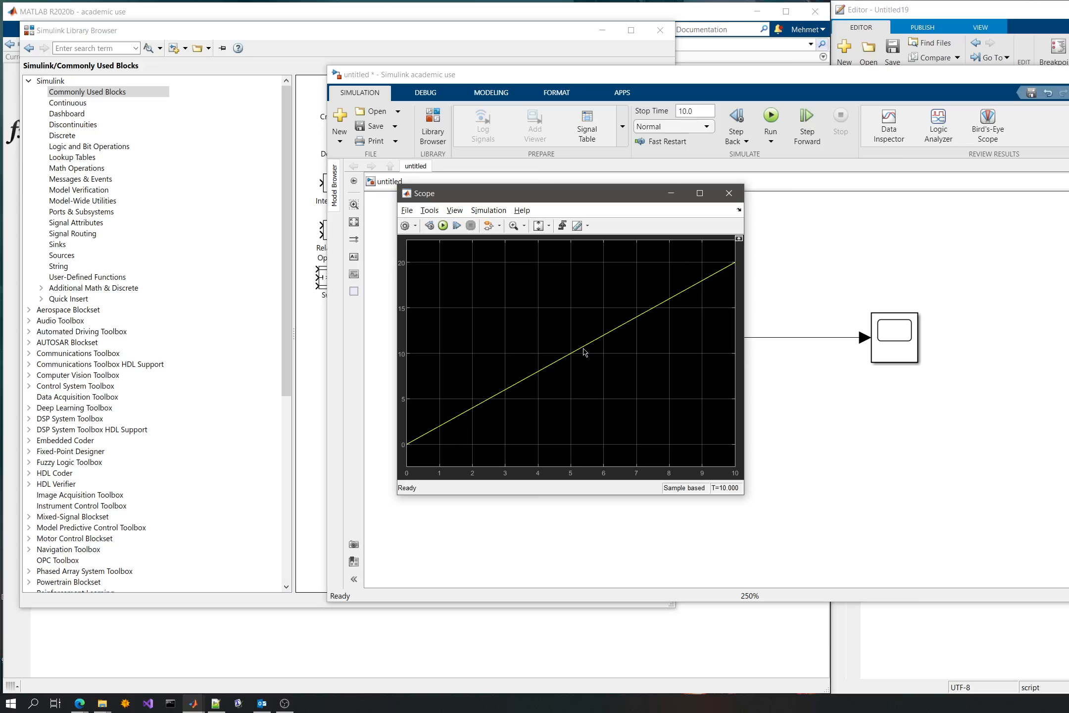
{"action": "left_click", "coordinate": [488, 210]}
{"action": "mouse_move", "coordinate": [447, 211]}
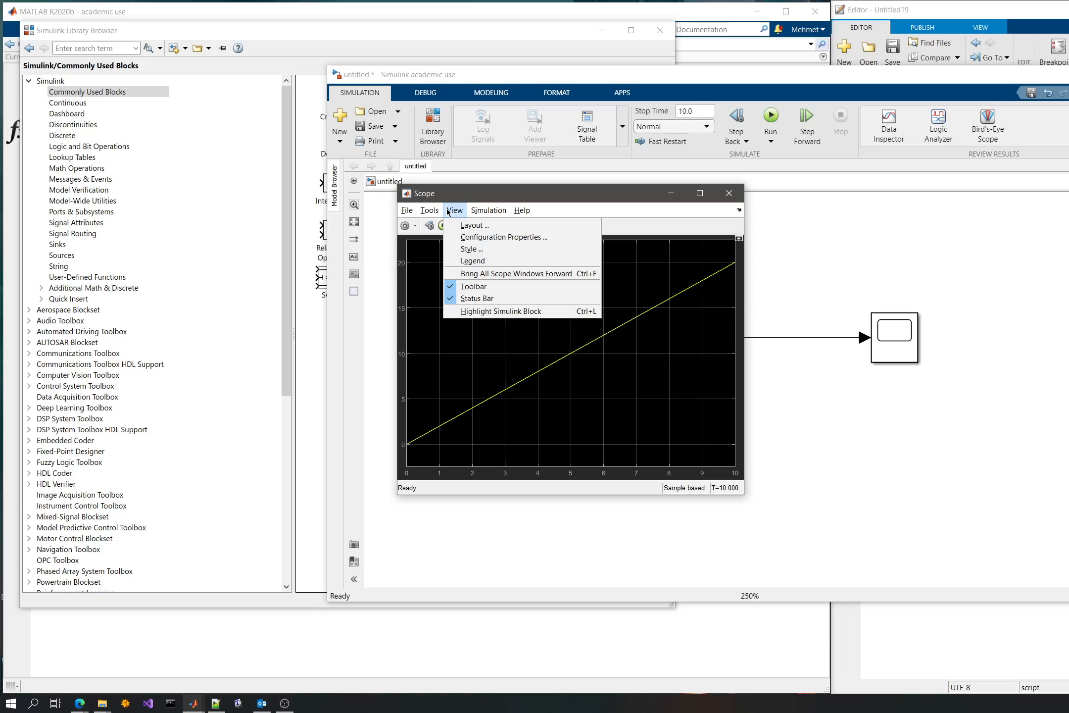
{"action": "left_click", "coordinate": [477, 248]}
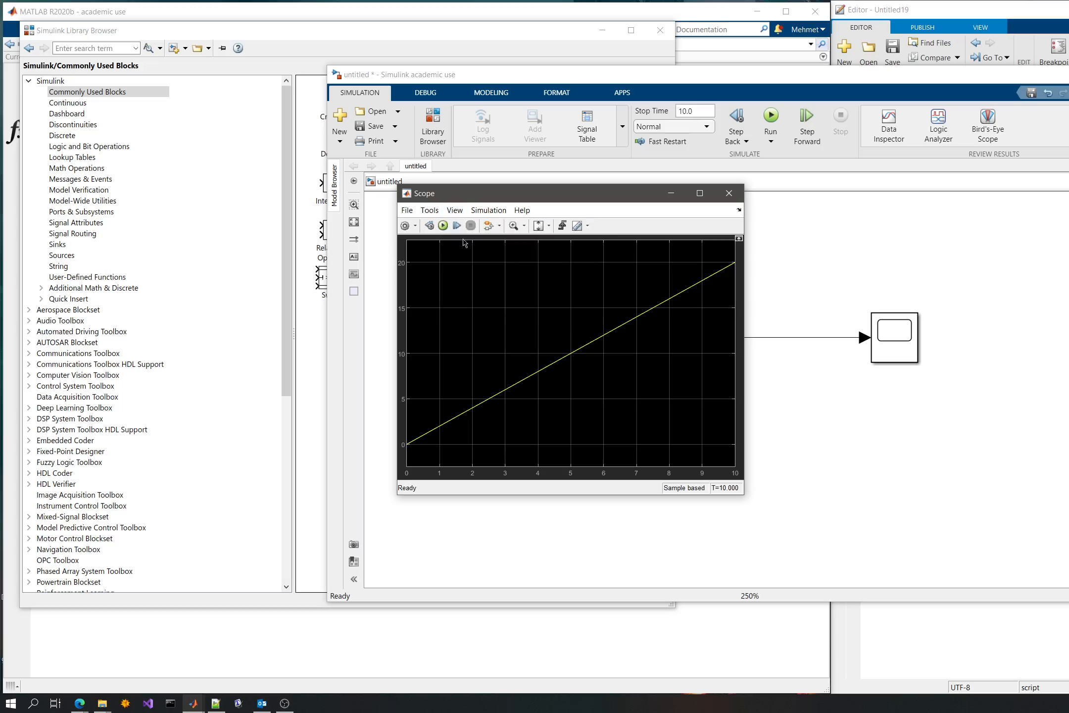
{"action": "left_click_drag", "start_coordinate": [607, 243], "coordinate": [855, 193]}
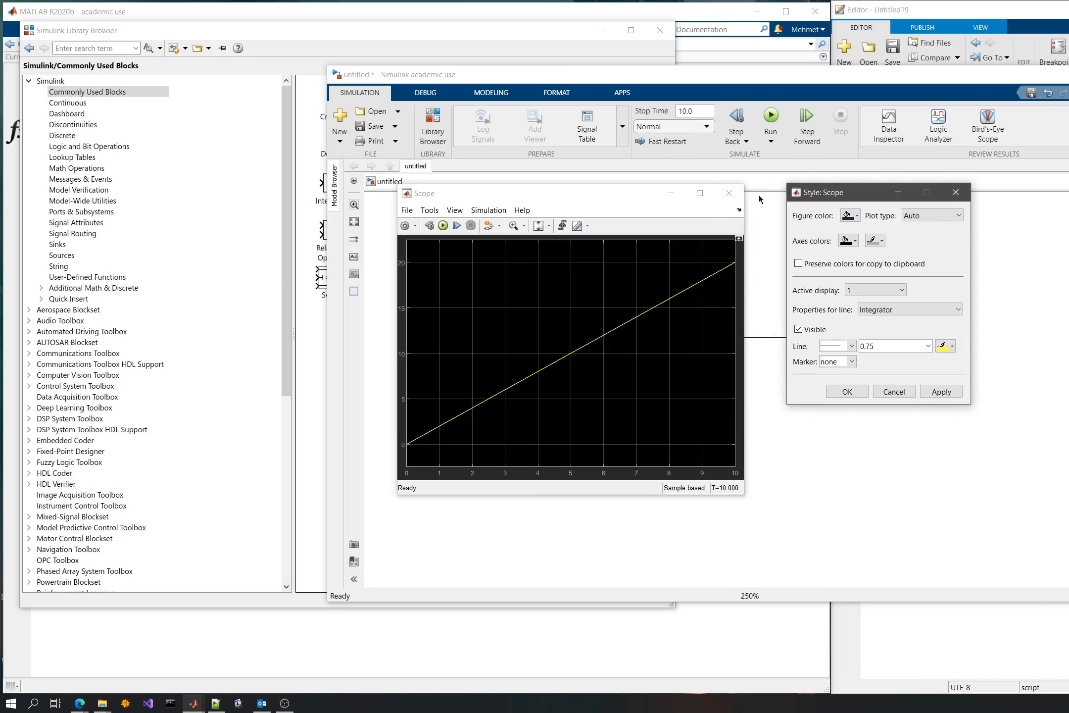
{"action": "left_click_drag", "start_coordinate": [589, 197], "coordinate": [577, 174]}
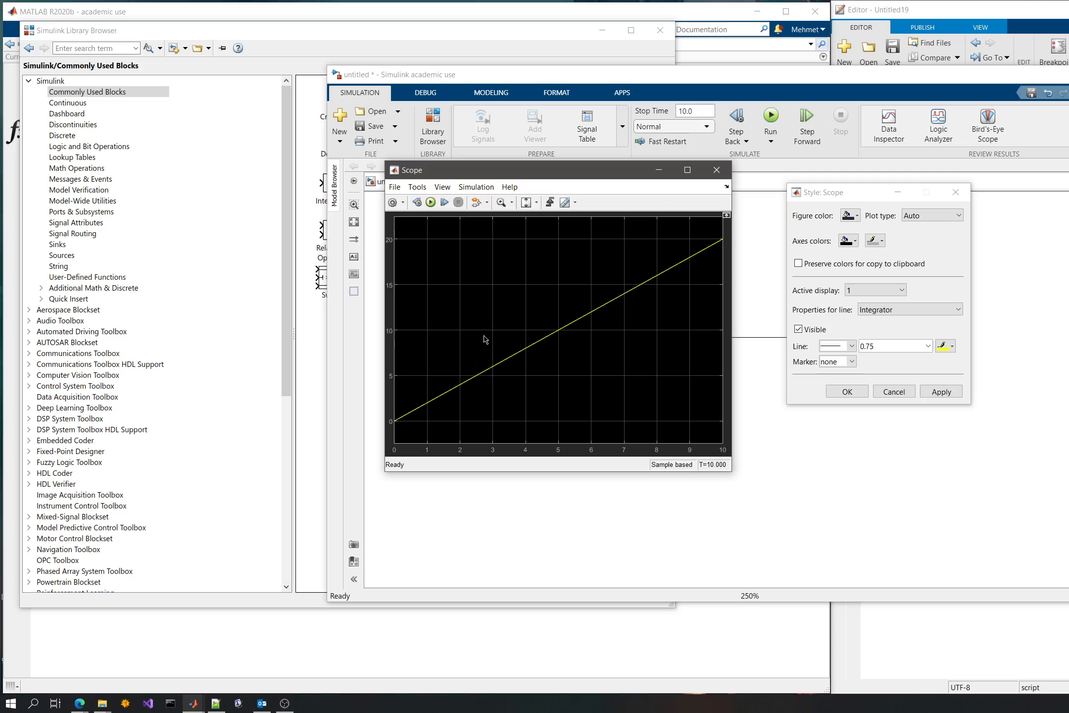
{"action": "left_click_drag", "start_coordinate": [838, 193], "coordinate": [703, 208]}
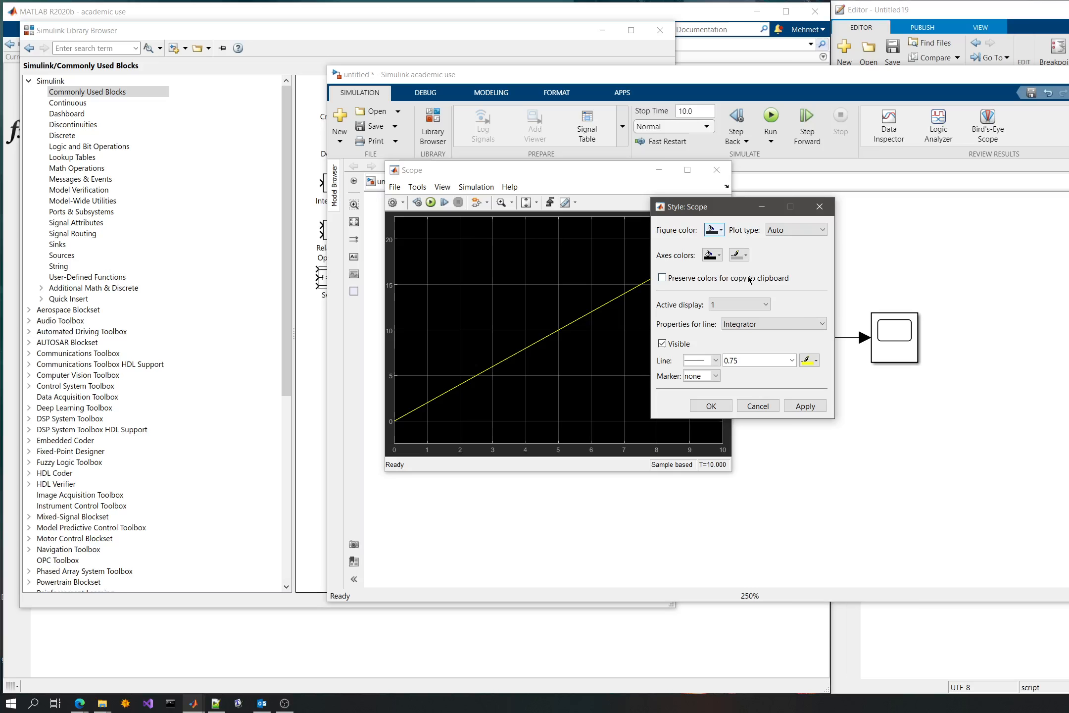
- Set the Scope's figure color and axes background color to white and apply the style
{"action": "left_click", "coordinate": [721, 232]}
{"action": "left_click", "coordinate": [739, 247]}
{"action": "left_click", "coordinate": [712, 255]}
{"action": "left_click", "coordinate": [723, 271]}
{"action": "left_click", "coordinate": [805, 407]}
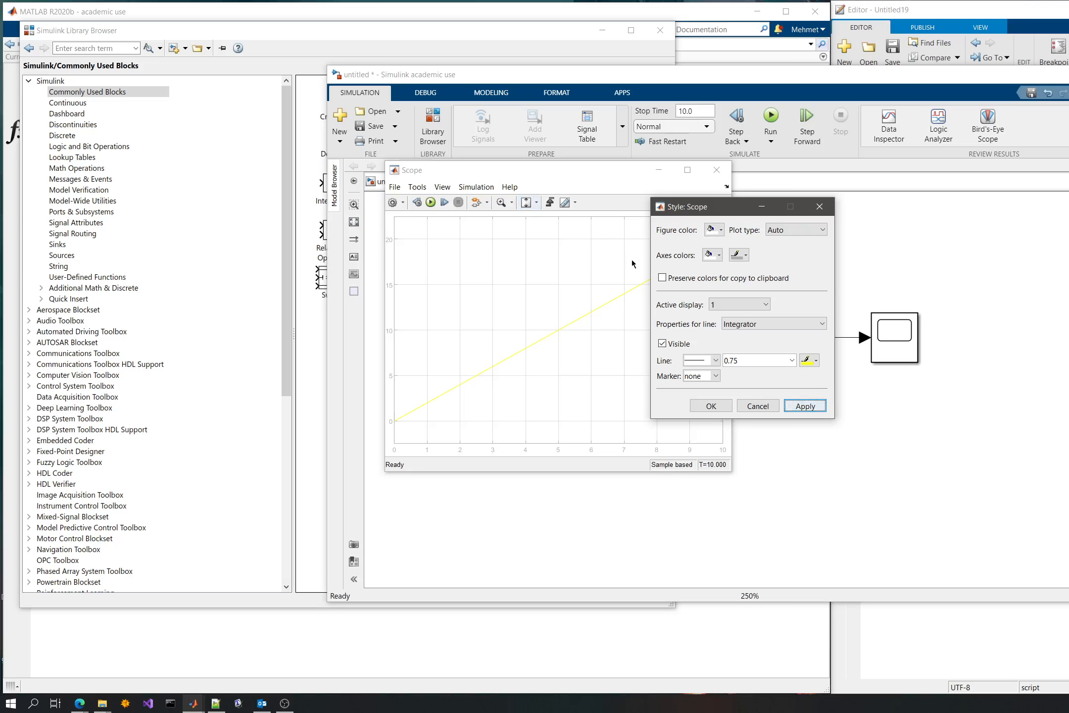
- Try a black axes background in the Scope's style and apply it
{"action": "left_click", "coordinate": [712, 255]}
{"action": "left_click", "coordinate": [711, 270]}
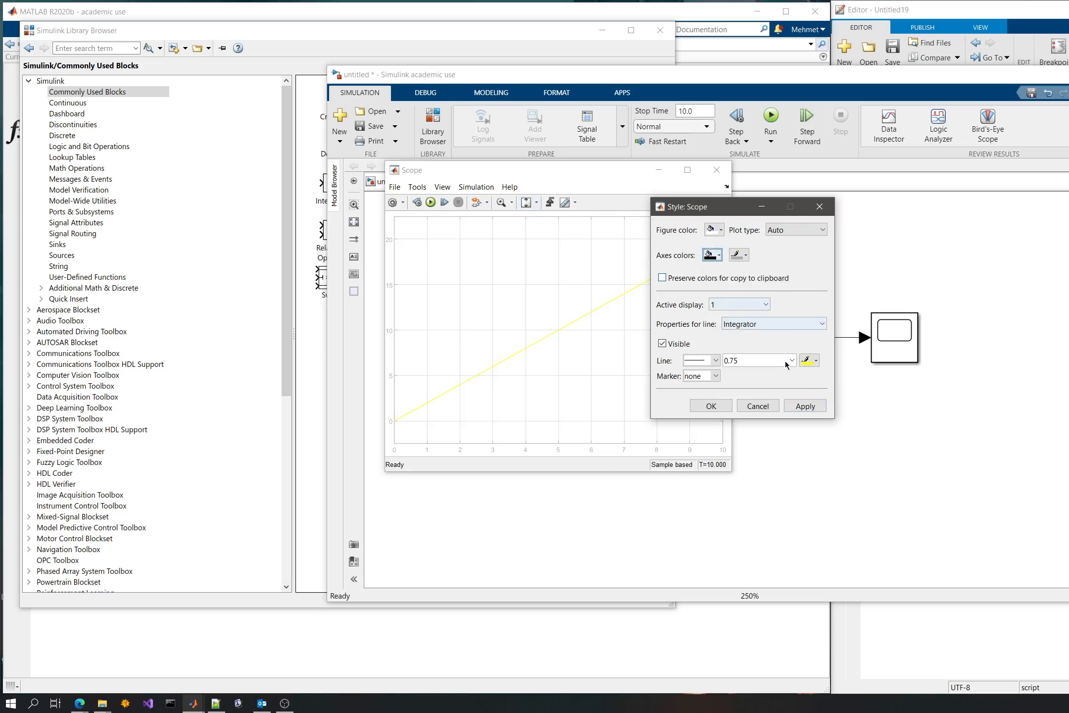
{"action": "left_click", "coordinate": [805, 406]}
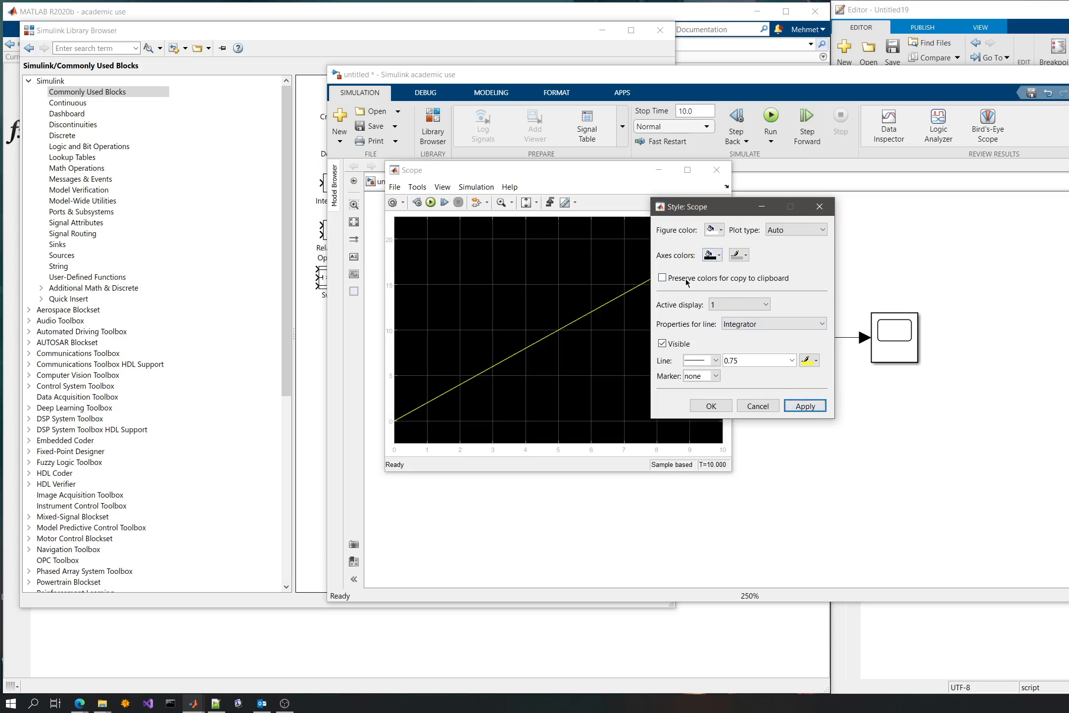
- Set the Scope's axes background color to white and its tick and grid color to black, and apply
{"action": "left_click", "coordinate": [713, 254]}
{"action": "left_click", "coordinate": [721, 264]}
{"action": "left_click", "coordinate": [746, 258]}
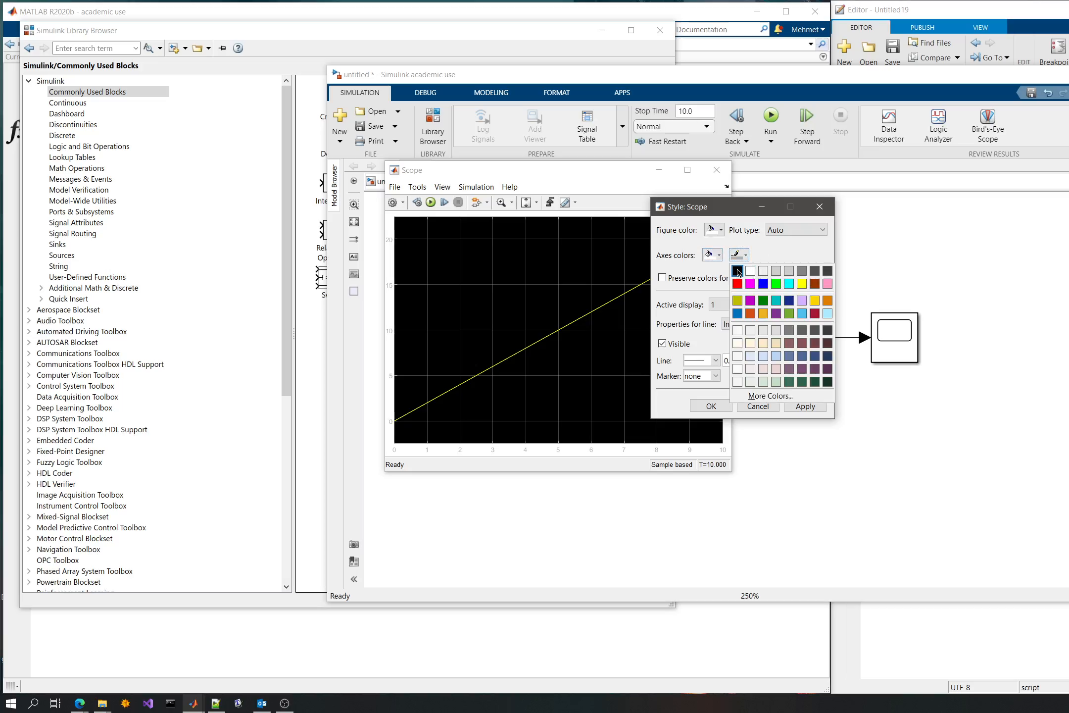
{"action": "left_click", "coordinate": [737, 270]}
{"action": "left_click", "coordinate": [805, 406]}
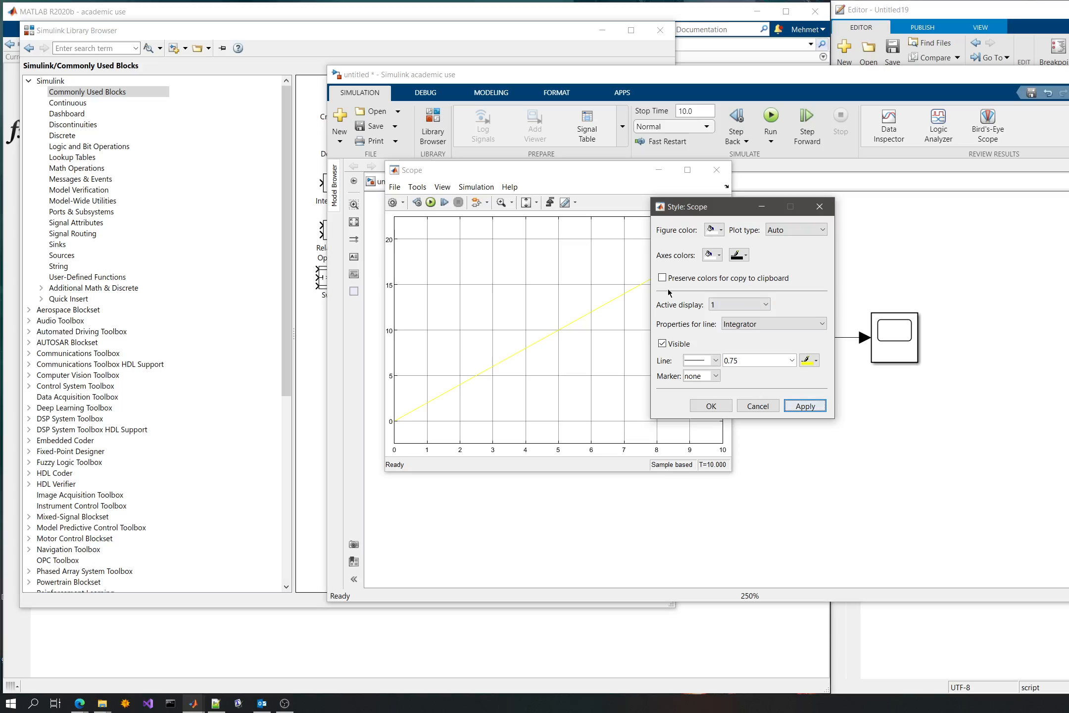
- Turn on preserving the Scope's colors for copying to the clipboard
{"action": "left_click", "coordinate": [780, 234]}
{"action": "left_click", "coordinate": [755, 279]}
{"action": "left_click", "coordinate": [688, 280]}
{"action": "left_click", "coordinate": [688, 281]}
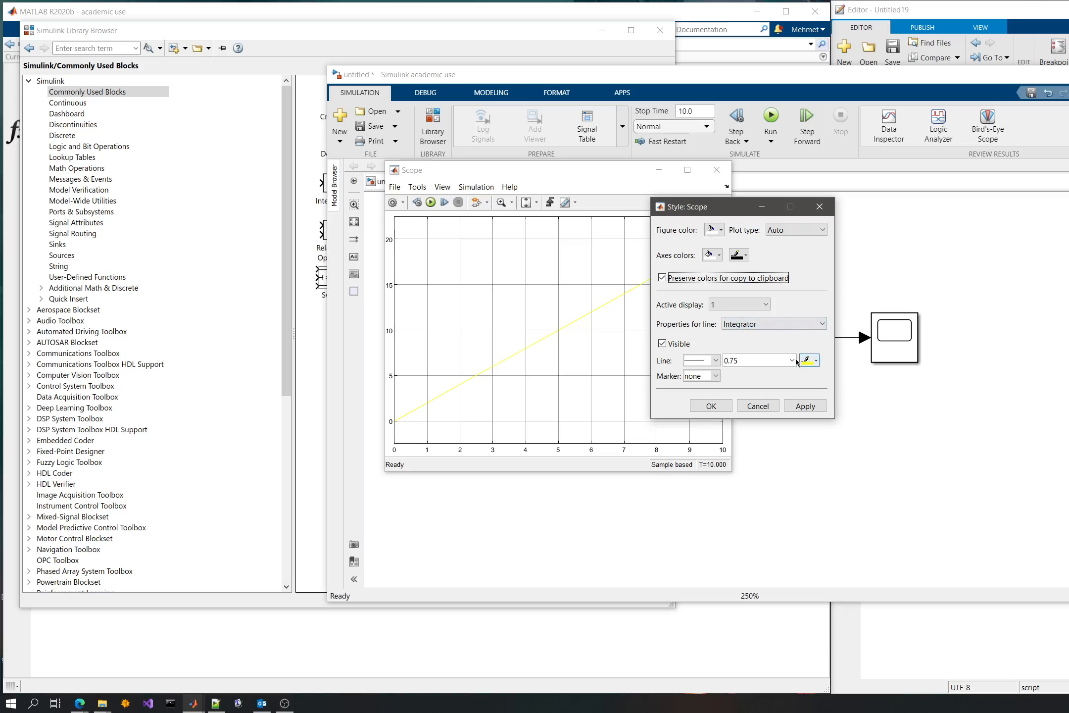
- Give the Integrator's plot line a width of 2 and a red color, accept the style and move the Scope window aside
{"action": "left_click", "coordinate": [769, 357]}
{"action": "left_click", "coordinate": [812, 361]}
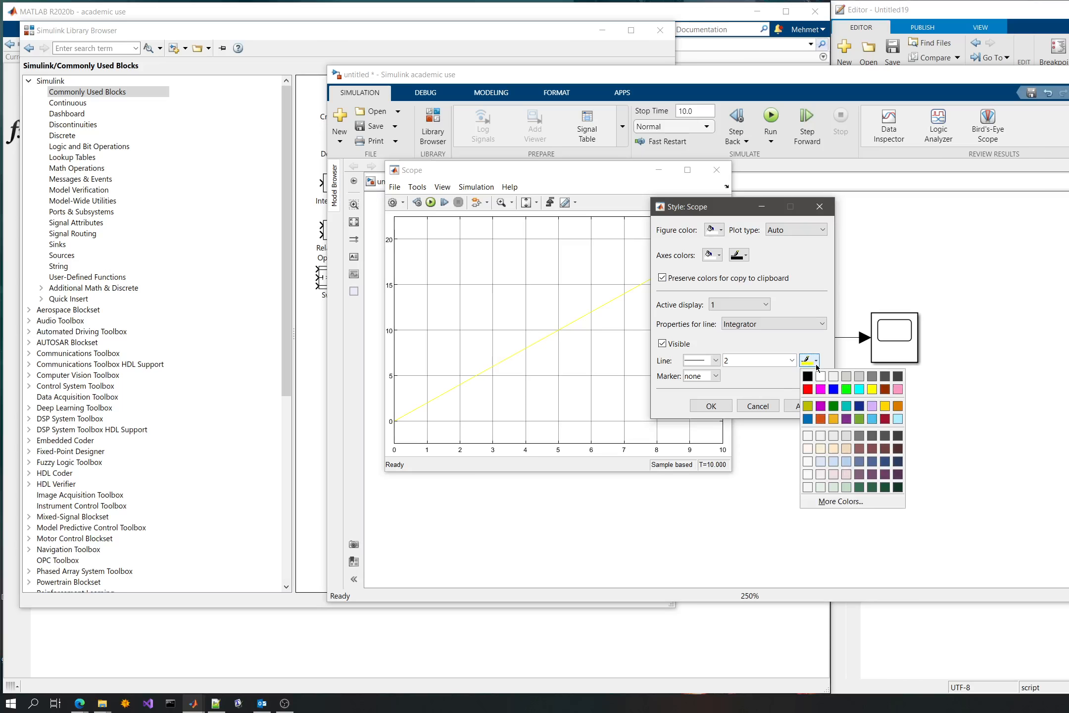
{"action": "left_click", "coordinate": [808, 390]}
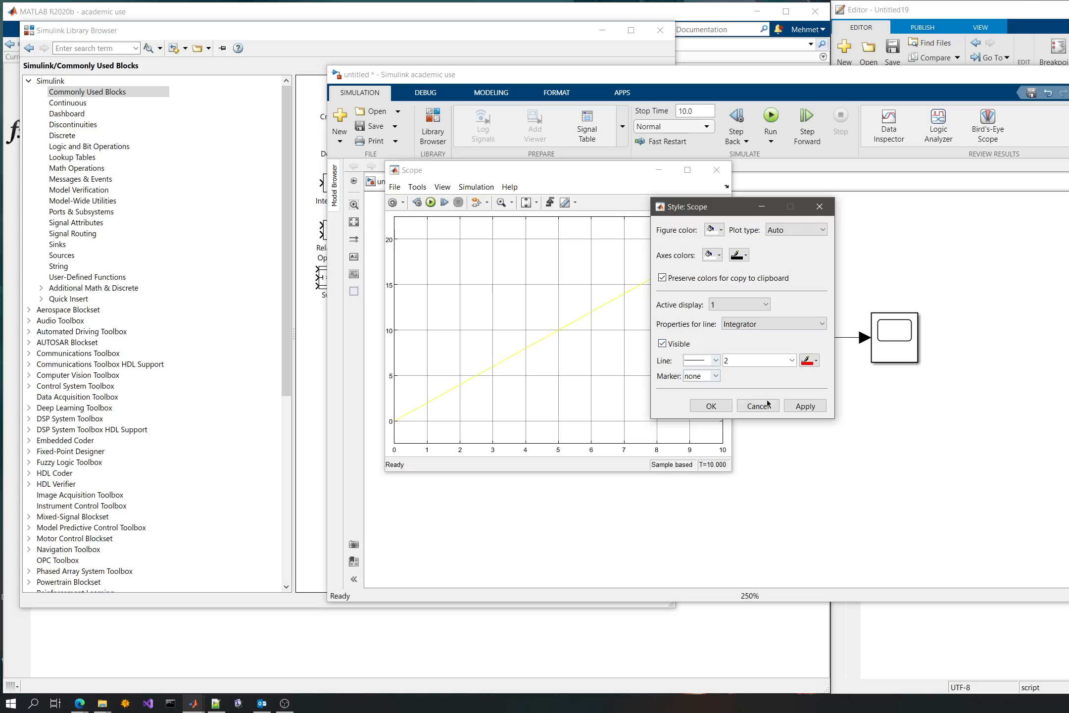
{"action": "left_click", "coordinate": [801, 408]}
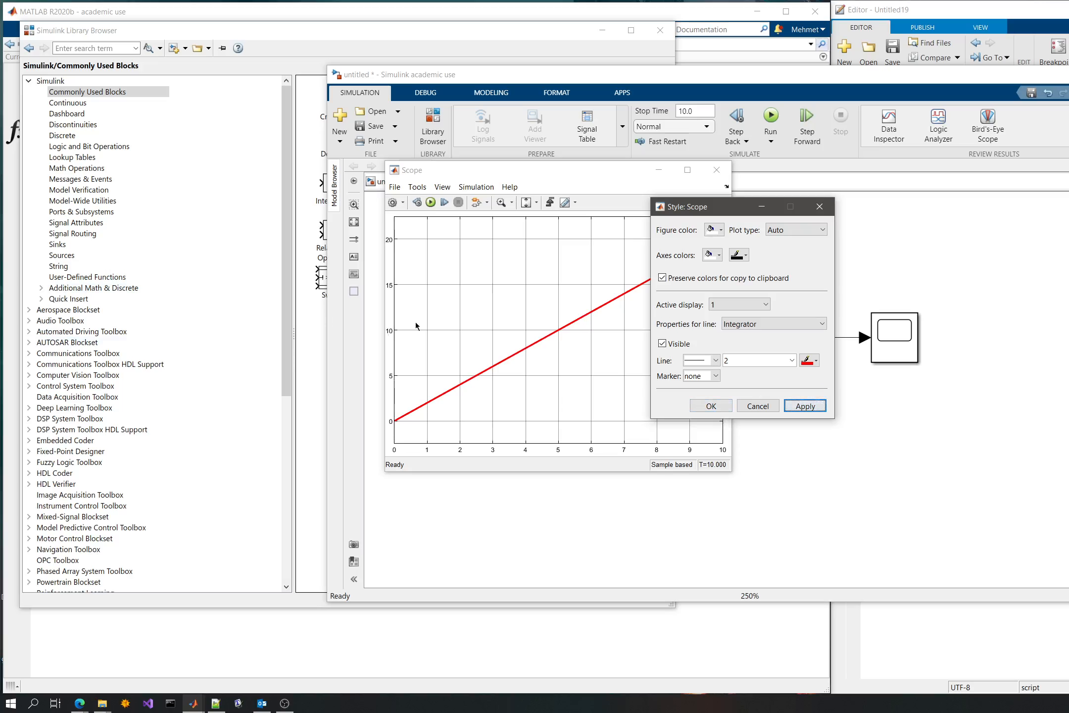
{"action": "left_click", "coordinate": [701, 404]}
{"action": "left_click_drag", "start_coordinate": [512, 174], "coordinate": [400, 191]}
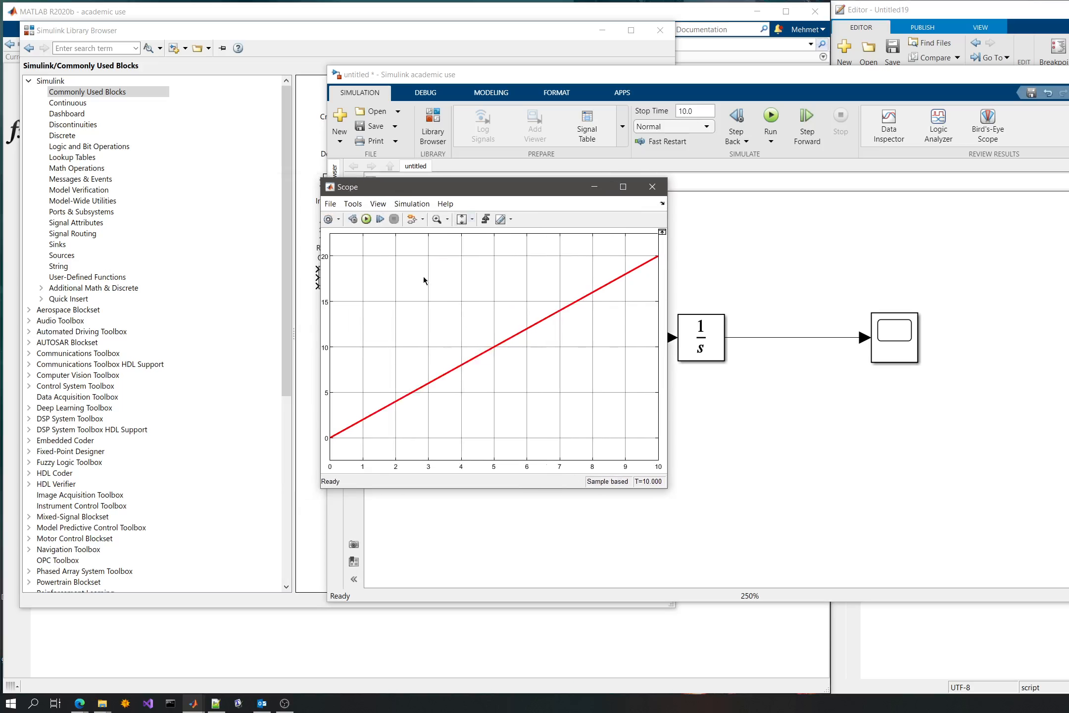
- Close the Scope's plot, detach the Integrator's output line from the Scope's input, and reopen and close the plot once more
{"action": "left_click", "coordinate": [647, 190]}
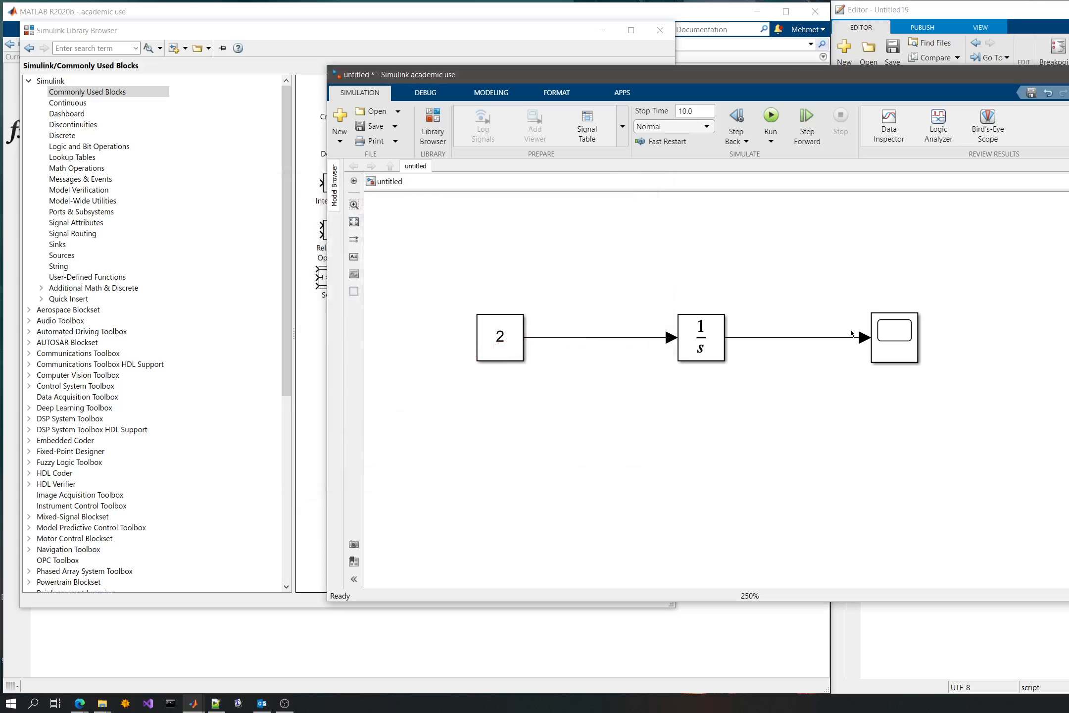
{"action": "left_click_drag", "start_coordinate": [839, 338], "coordinate": [822, 337]}
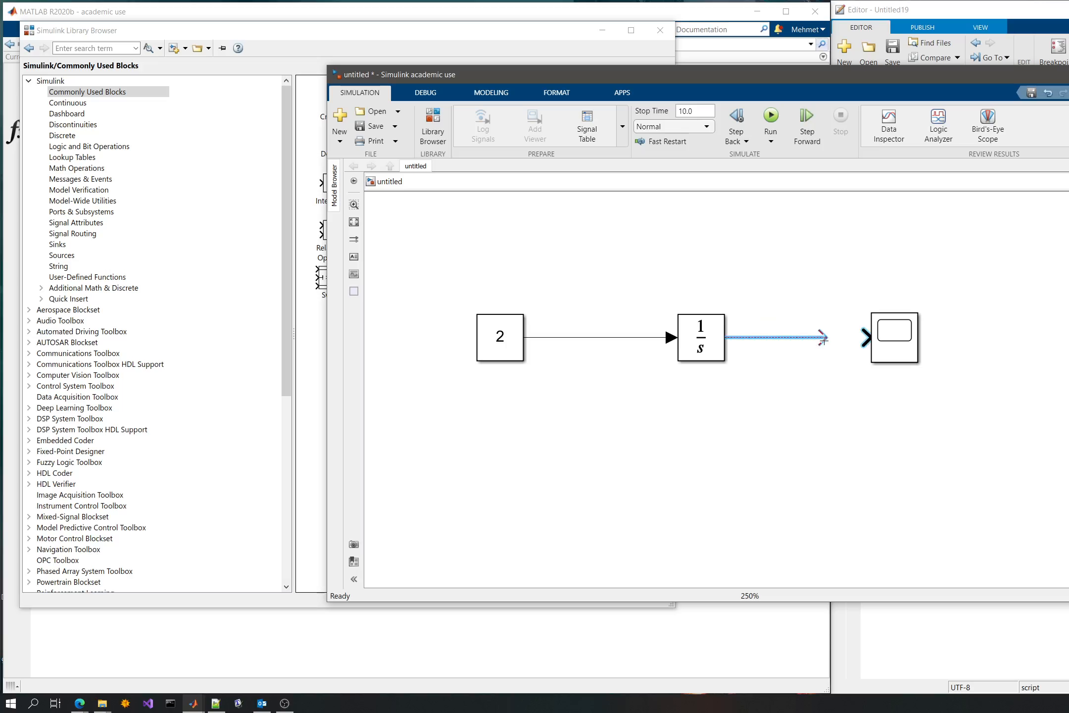
{"action": "left_click", "coordinate": [849, 344]}
{"action": "double_click", "coordinate": [911, 344]}
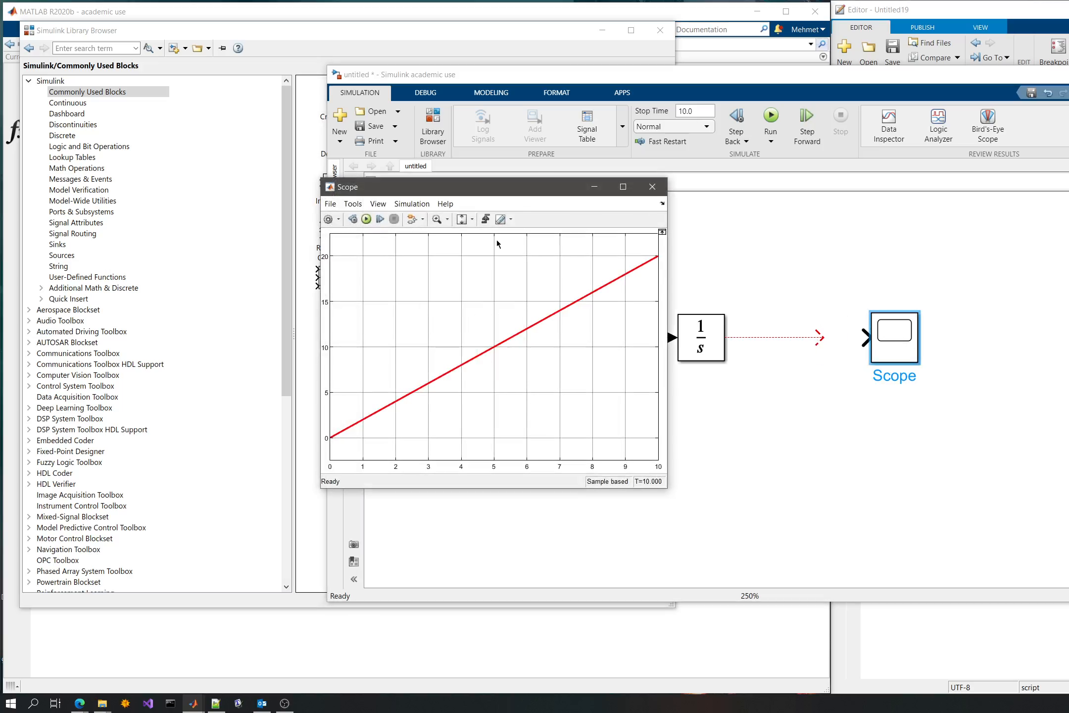
{"action": "left_click", "coordinate": [653, 187]}
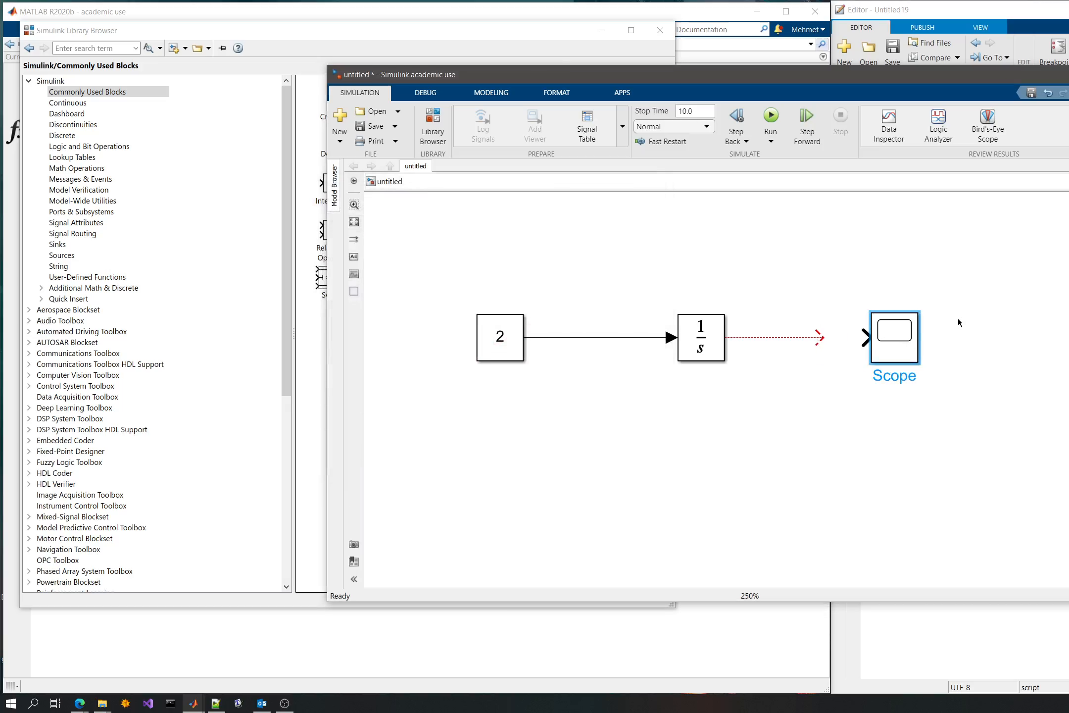
{"action": "right_click", "coordinate": [878, 326]}
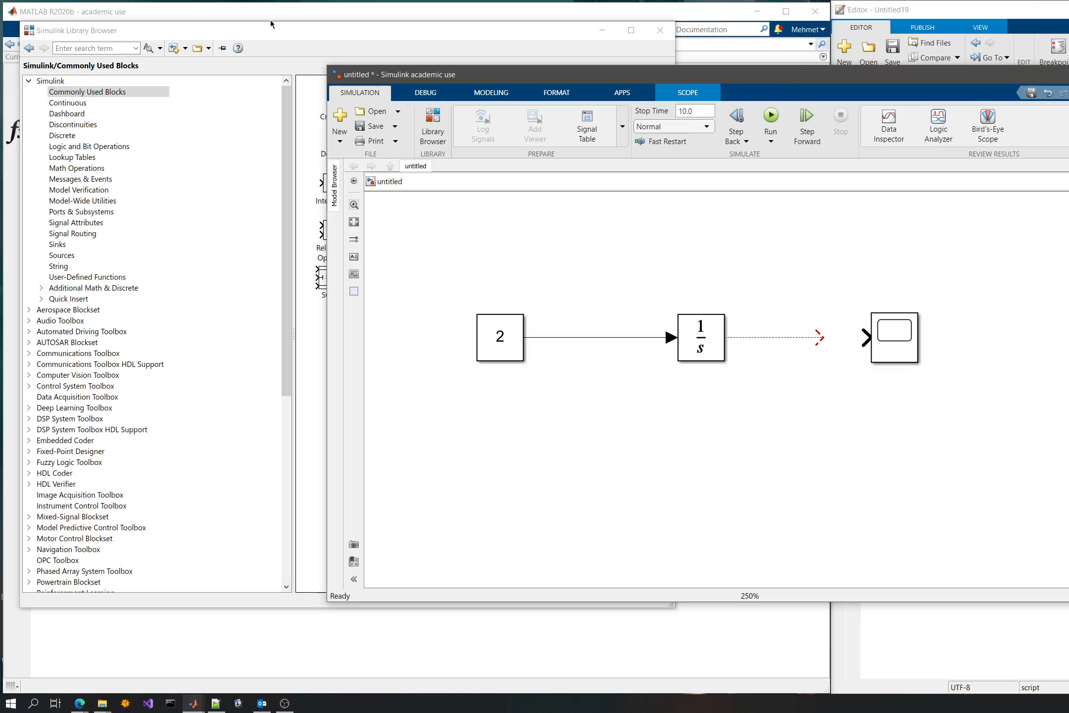
- Add a Mux block from the Commonly Used Blocks, feed it the Integrator output and the Constant signal, and connect its output to the Scope
{"action": "left_click", "coordinate": [293, 31]}
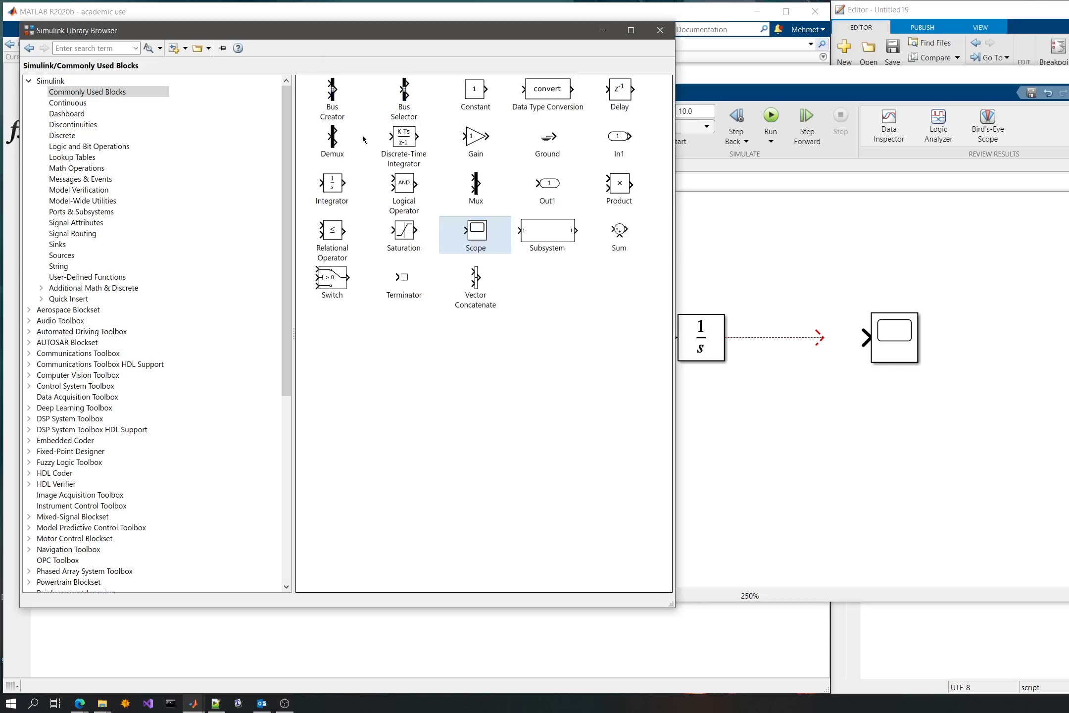
{"action": "left_click_drag", "start_coordinate": [475, 184], "coordinate": [785, 289]}
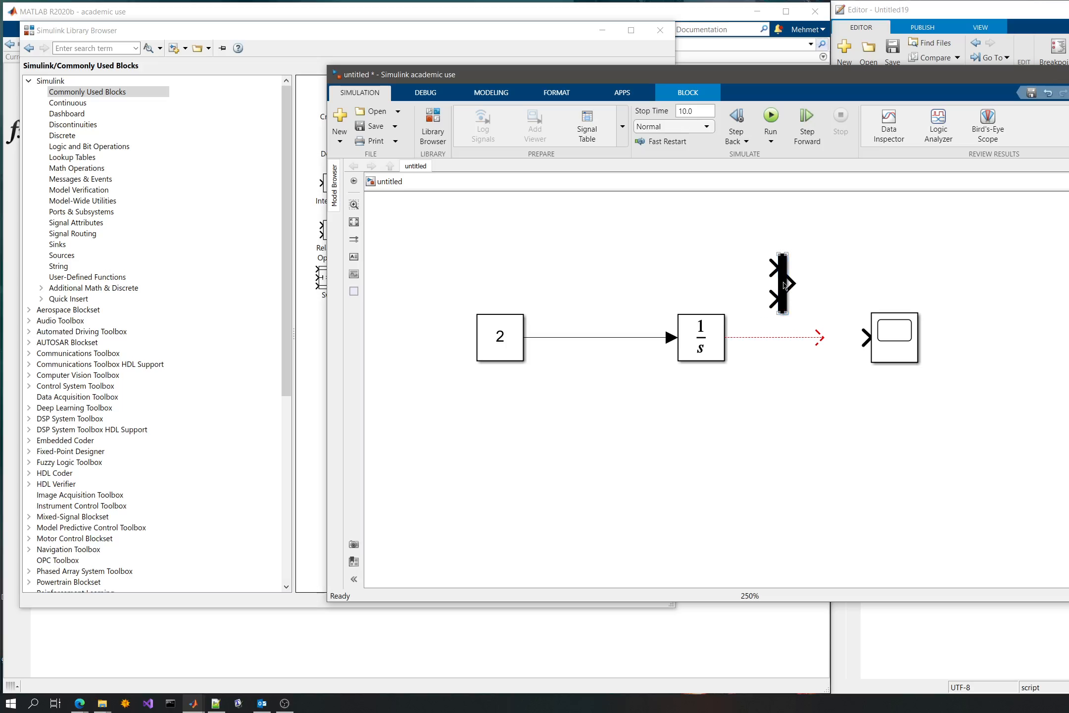
{"action": "mouse_move", "coordinate": [787, 285]}
{"action": "left_mouse_down"}
{"action": "mouse_move", "coordinate": [845, 330]}
{"action": "mouse_move", "coordinate": [831, 353]}
{"action": "mouse_move", "coordinate": [834, 322]}
{"action": "mouse_move", "coordinate": [832, 353]}
{"action": "mouse_move", "coordinate": [621, 352]}
{"action": "mouse_move", "coordinate": [624, 337]}
{"action": "left_mouse_up"}
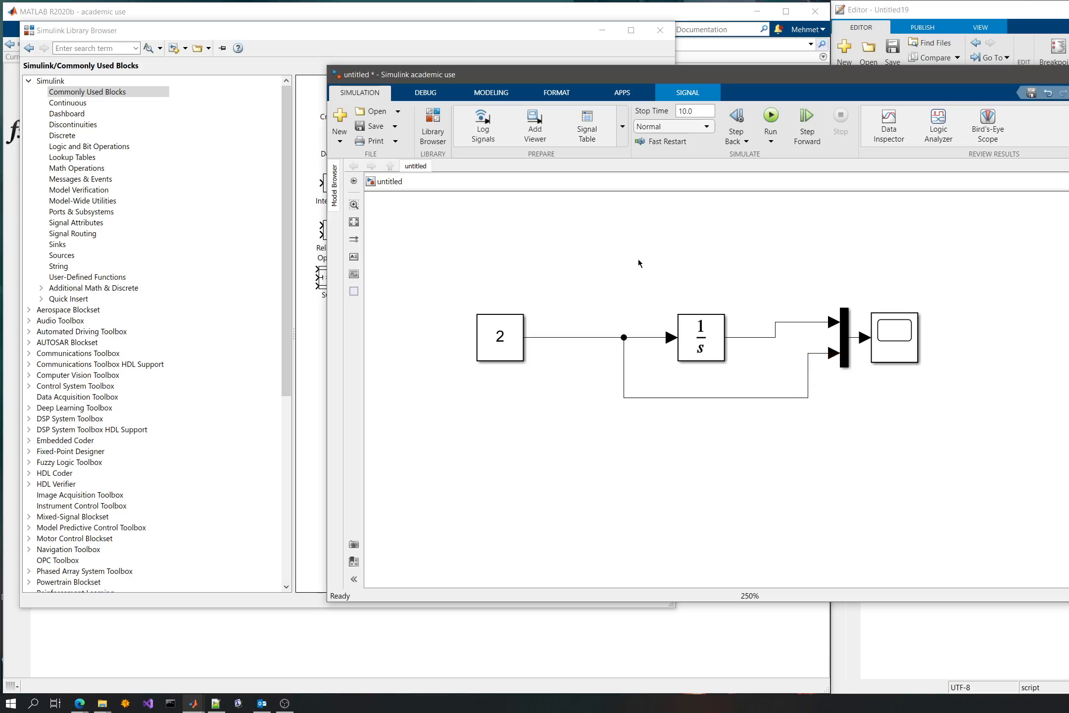
- Open the Scope's style settings and examine the choices for active display, line width and line color
{"action": "double_click", "coordinate": [895, 337]}
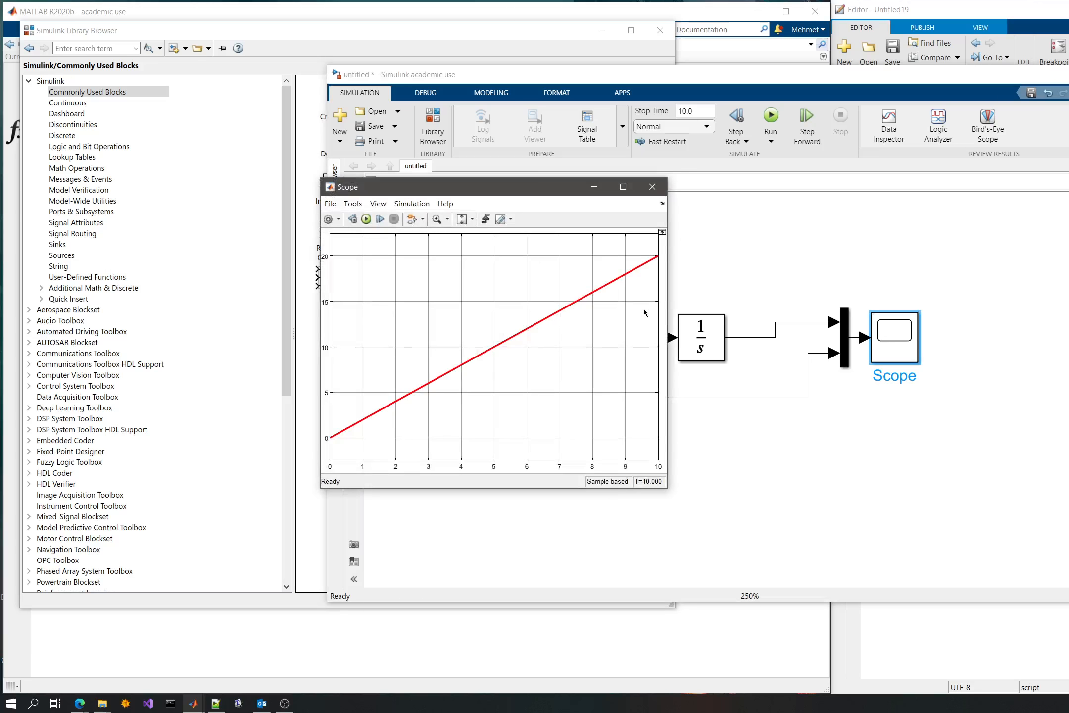
{"action": "left_click", "coordinate": [378, 203]}
{"action": "left_click", "coordinate": [403, 245]}
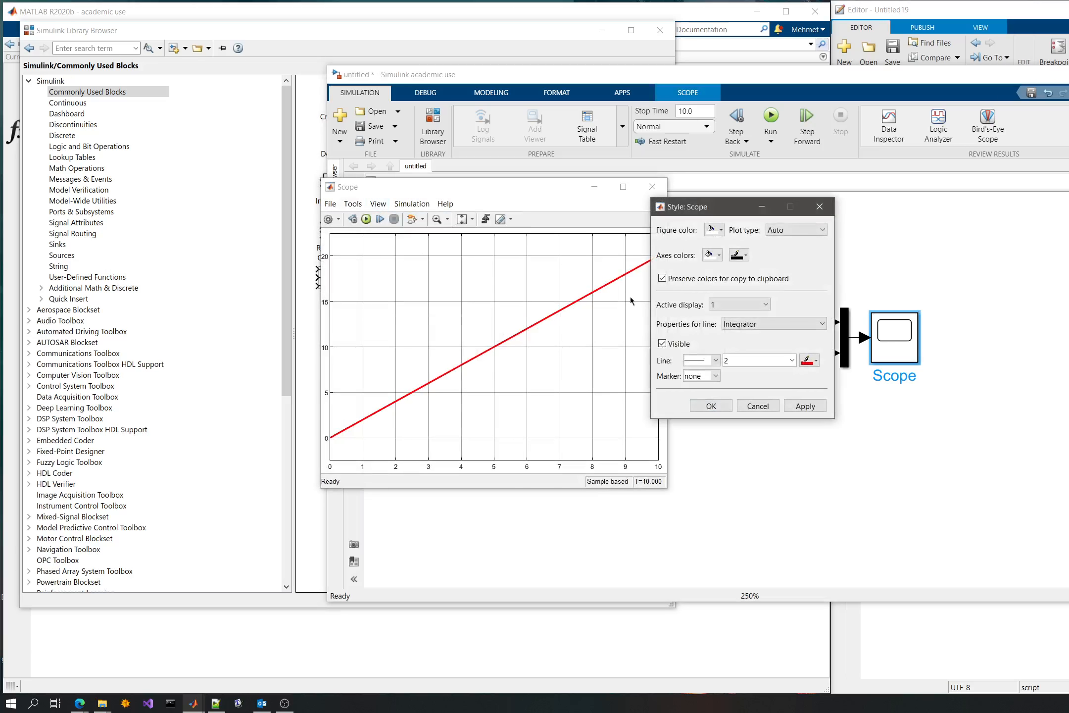
{"action": "left_click", "coordinate": [737, 305]}
{"action": "left_click", "coordinate": [738, 306]}
{"action": "left_click", "coordinate": [815, 364]}
{"action": "left_click", "coordinate": [785, 337]}
{"action": "left_click", "coordinate": [793, 363]}
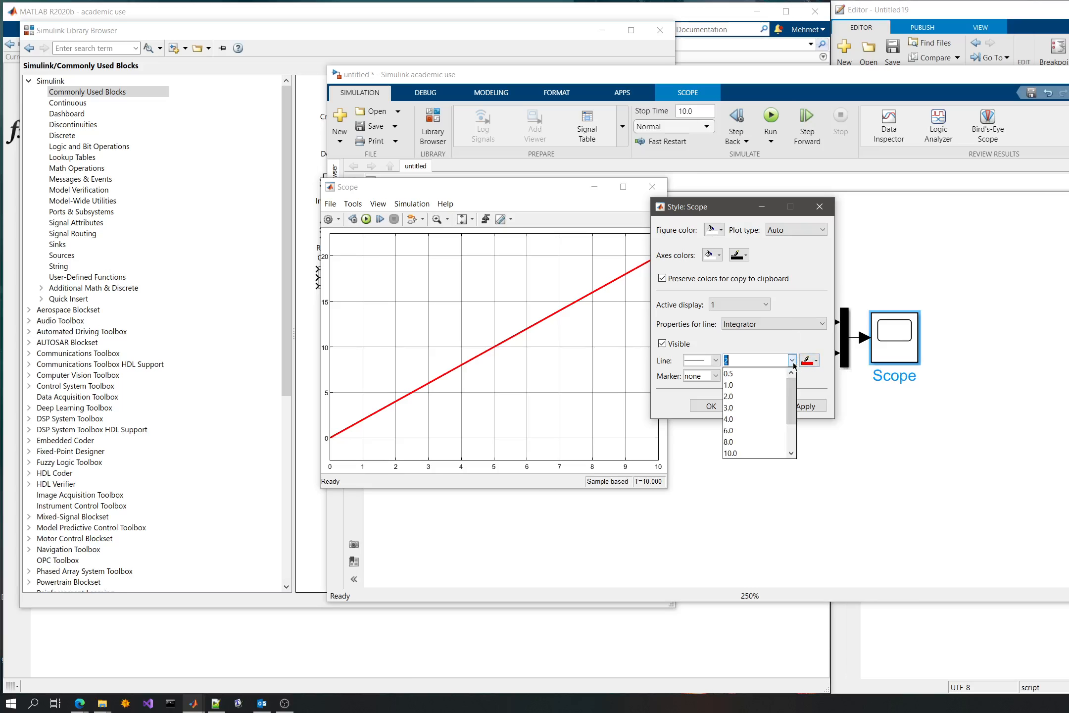
{"action": "left_click", "coordinate": [791, 328]}
{"action": "left_click", "coordinate": [749, 305]}
- Turn off preserving the Scope's colors for copying to the clipboard and accept the style settings
{"action": "left_click", "coordinate": [783, 279]}
{"action": "left_click", "coordinate": [800, 409]}
{"action": "left_click", "coordinate": [711, 406]}
{"action": "left_click", "coordinate": [752, 424]}
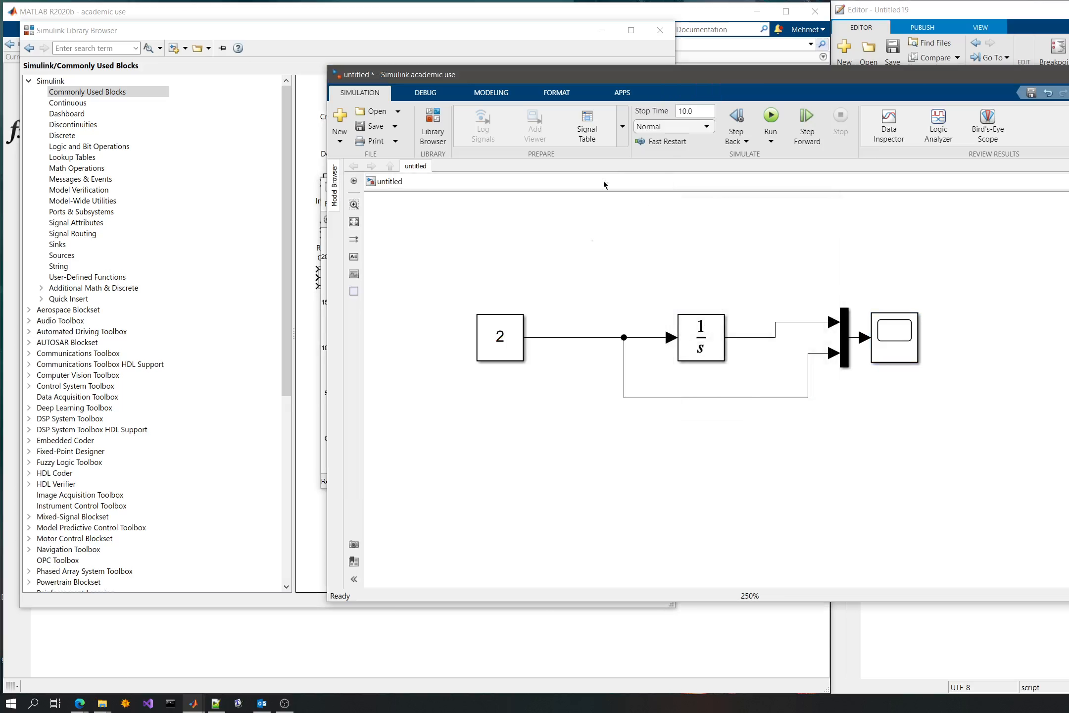
- Run the simulation with the Mux in place and open the Scope's plot
{"action": "left_click", "coordinate": [772, 117]}
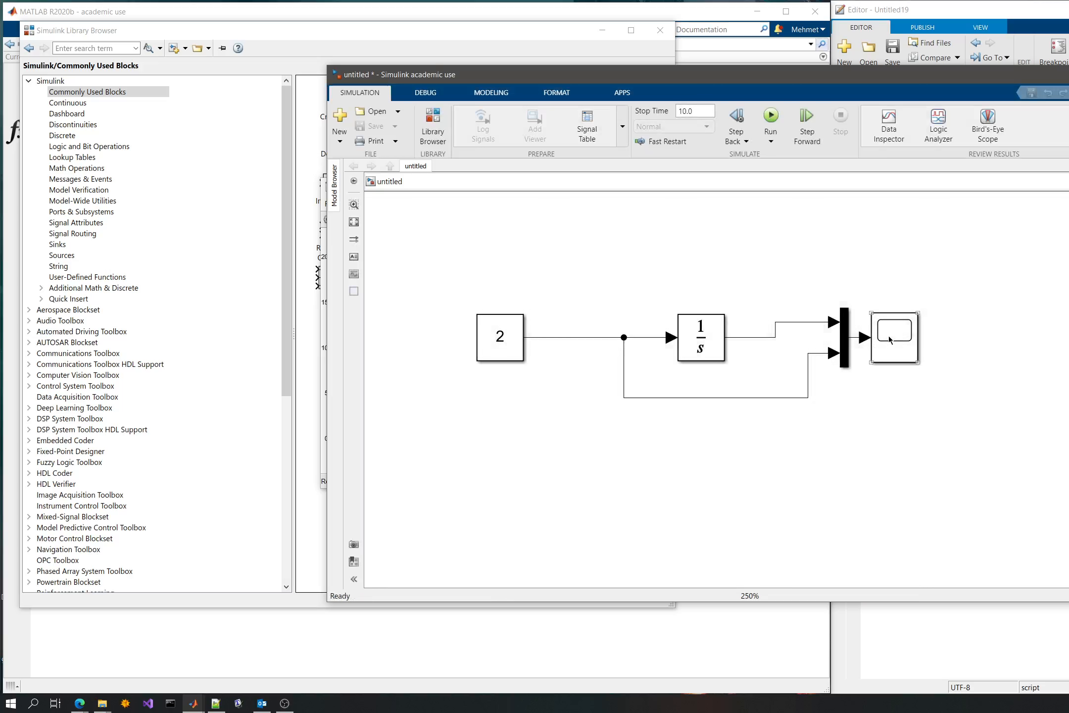
{"action": "left_click", "coordinate": [889, 339]}
{"action": "double_click", "coordinate": [889, 339]}
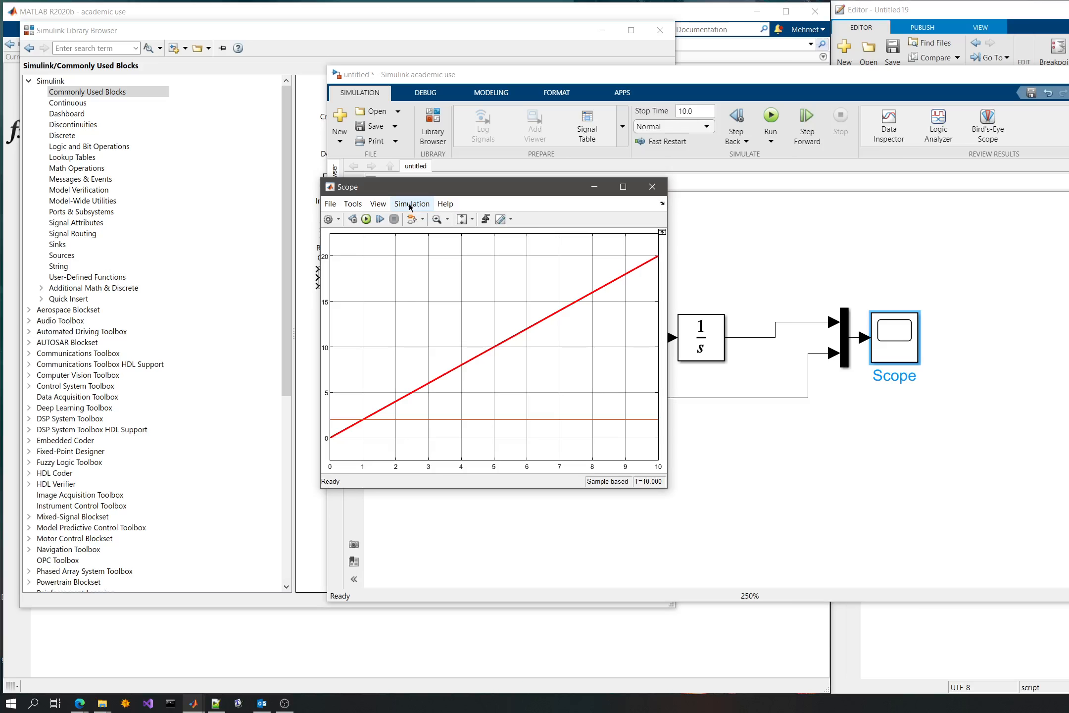
- Check the active display and line choices in the Scope's style settings again, and close them without changes
{"action": "left_click", "coordinate": [378, 204]}
{"action": "left_click", "coordinate": [395, 242]}
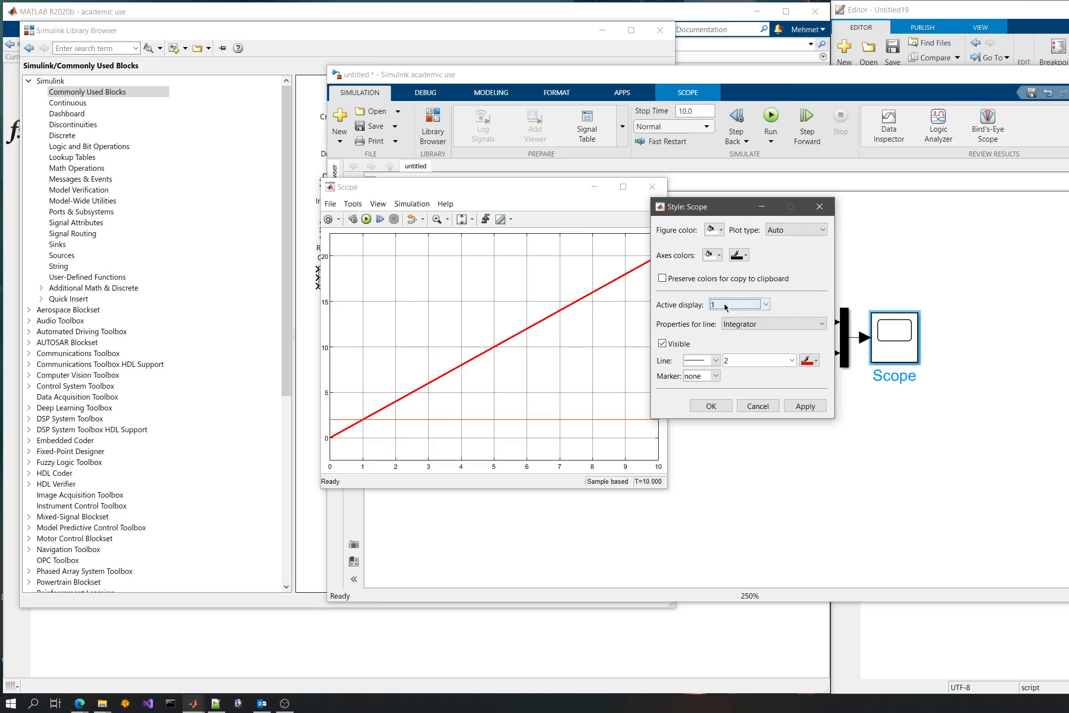
{"action": "left_click", "coordinate": [802, 405]}
{"action": "left_click", "coordinate": [709, 406]}
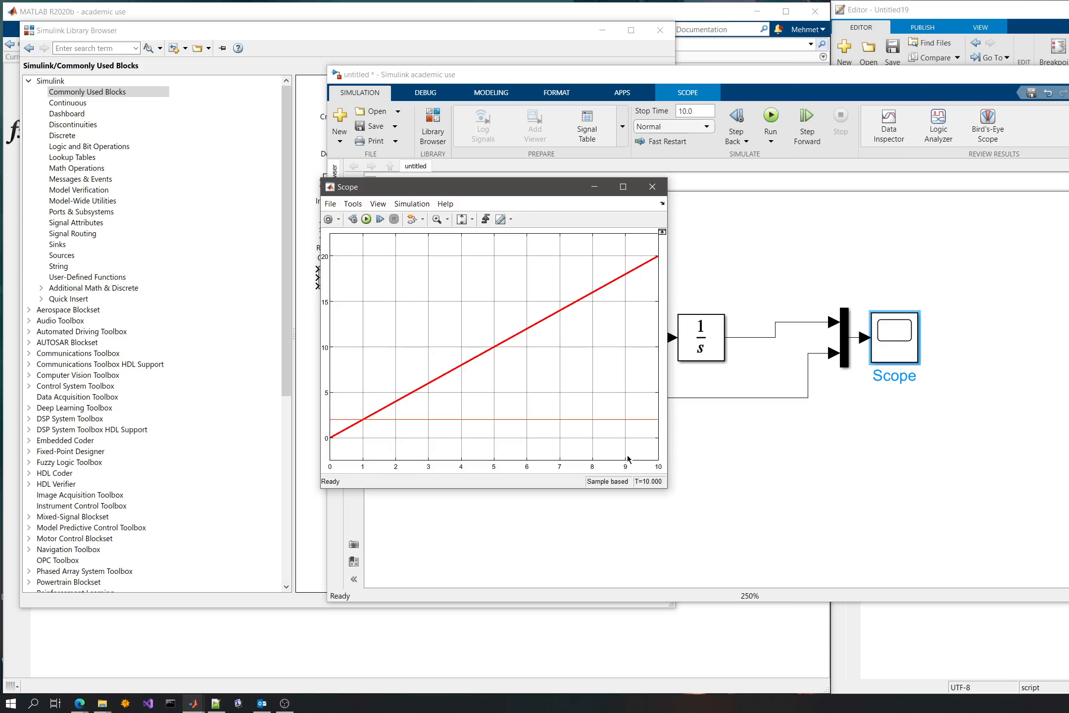
- Arrange the Scope and model windows so that the plot lies beside the whole block diagram
{"action": "left_click_drag", "start_coordinate": [552, 194], "coordinate": [662, 105]}
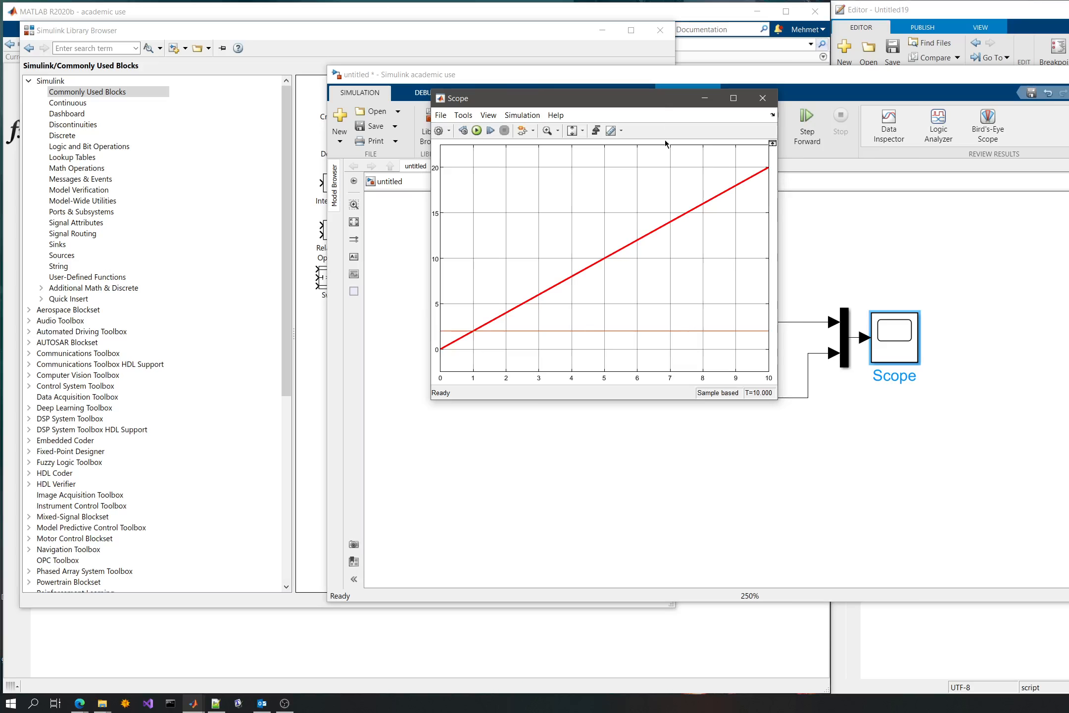
{"action": "left_click", "coordinate": [847, 337]}
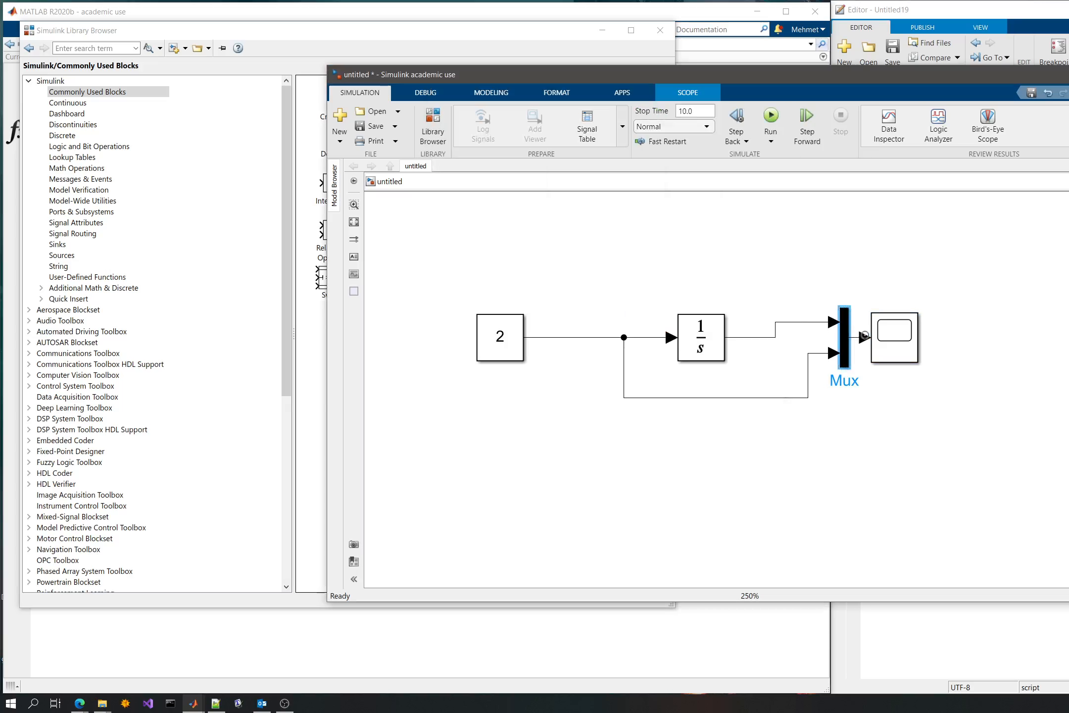
{"action": "left_click", "coordinate": [856, 337]}
{"action": "left_click_drag", "start_coordinate": [546, 84], "coordinate": [632, 72]}
{"action": "left_click", "coordinate": [297, 69]}
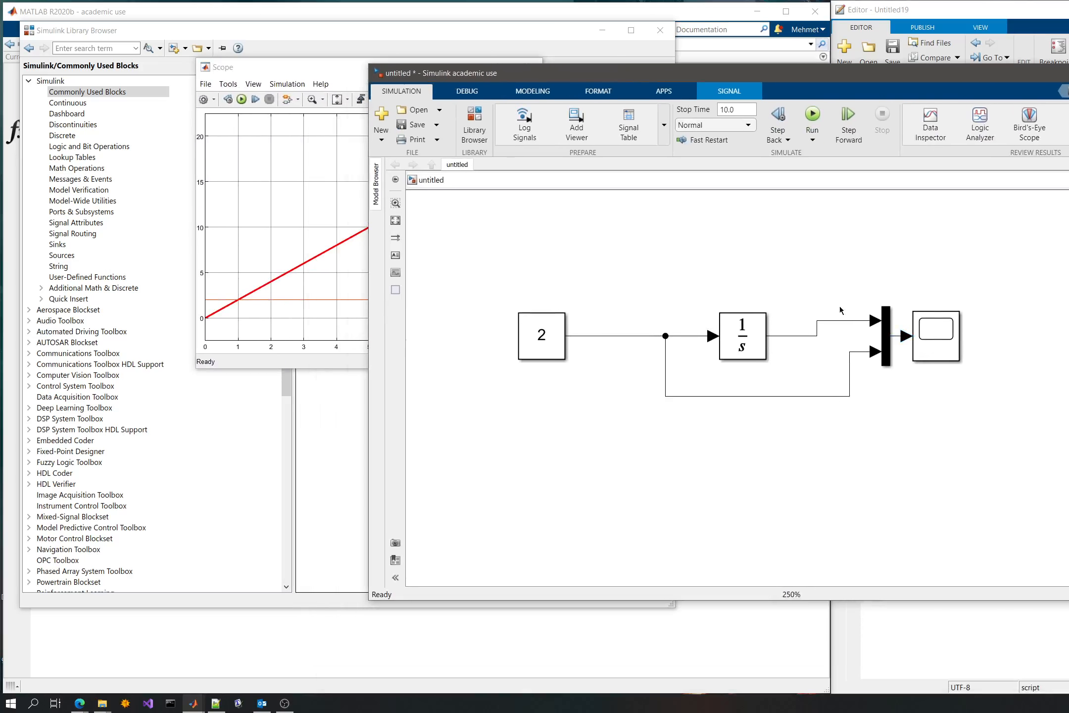
- Delete the Mux block with its input lines and connect the Integrator's output directly to the Scope
{"action": "left_click_drag", "start_coordinate": [826, 279], "coordinate": [856, 397]}
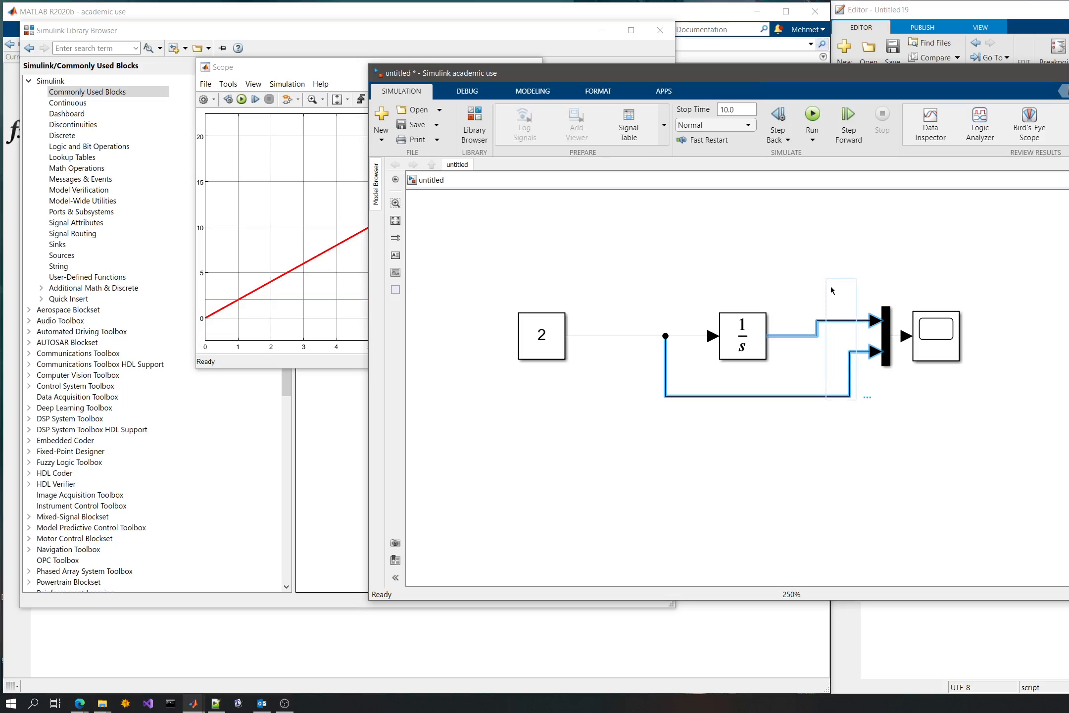
{"action": "key", "text": "Delete"}
{"action": "left_click_drag", "start_coordinate": [860, 279], "coordinate": [901, 410]}
{"action": "key", "text": "Delete"}
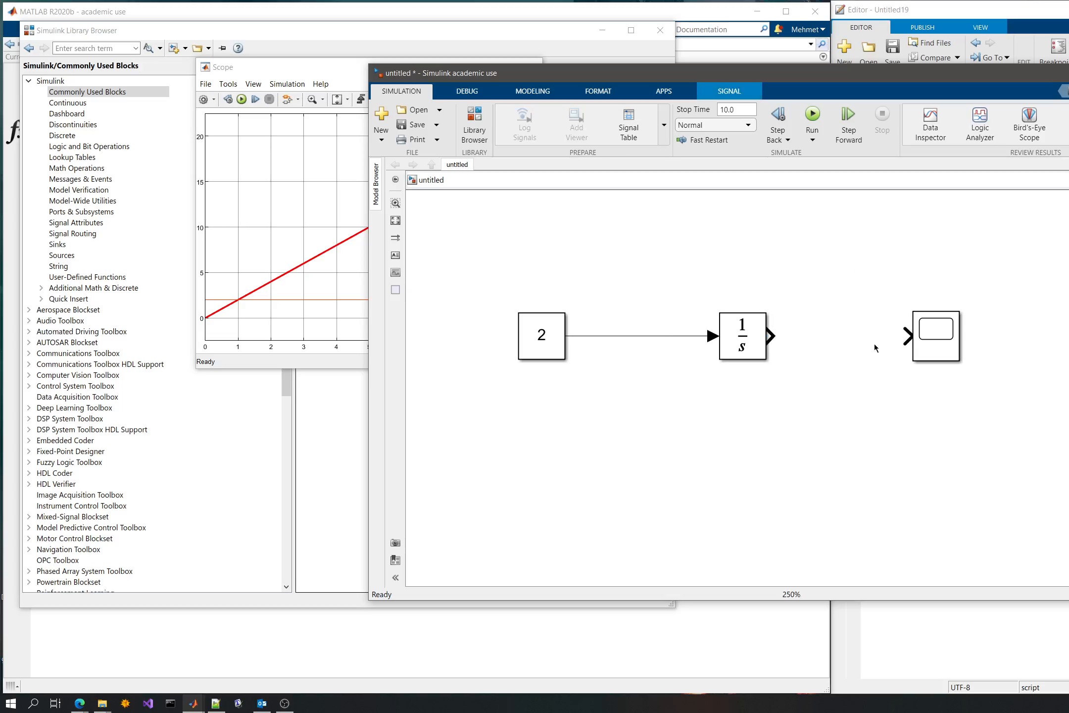
{"action": "left_click_drag", "start_coordinate": [908, 335], "coordinate": [770, 336]}
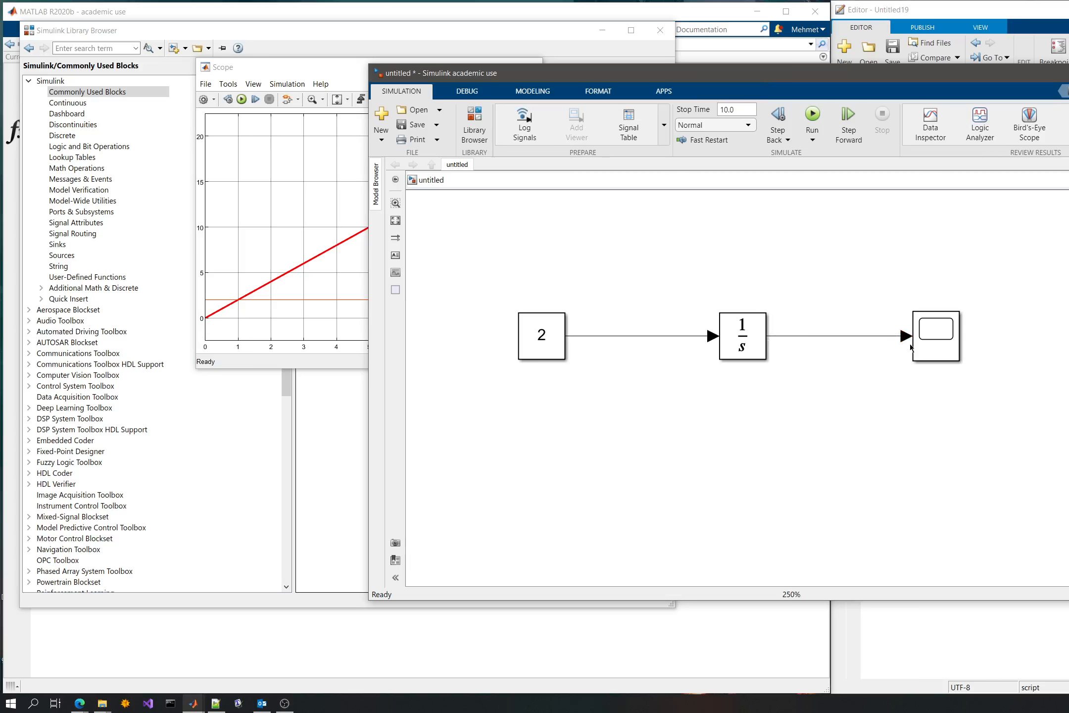
{"action": "left_click", "coordinate": [936, 346]}
{"action": "double_click", "coordinate": [936, 347]}
{"action": "left_click", "coordinate": [935, 347]}
{"action": "left_click_drag", "start_coordinate": [935, 356], "coordinate": [1022, 521]}
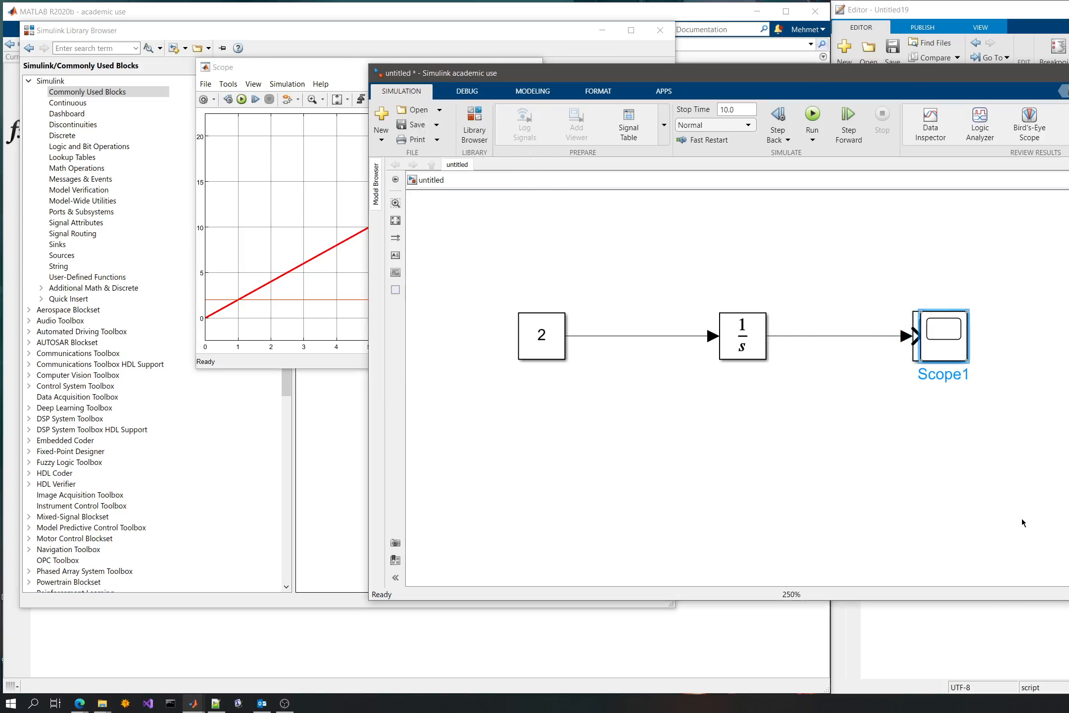
{"action": "left_click_drag", "start_coordinate": [947, 387], "coordinate": [947, 501]}
{"action": "key", "text": "Delete"}
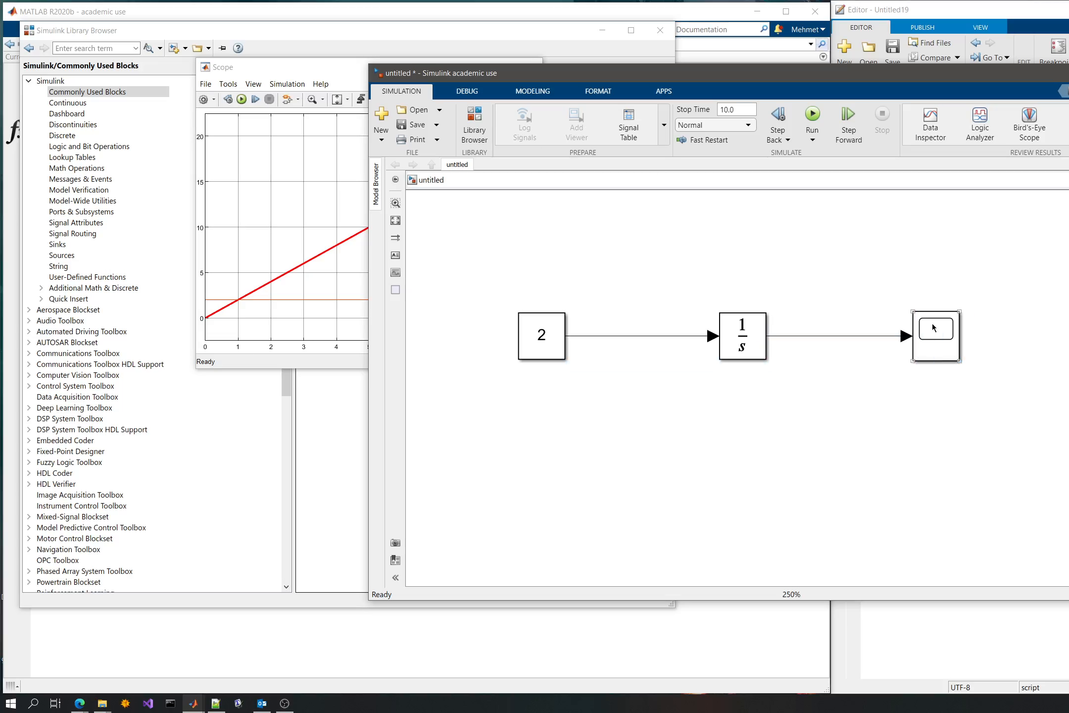
- Set the Scope block's number of input ports to two
{"action": "left_click", "coordinate": [936, 322]}
{"action": "right_click", "coordinate": [1023, 542]}
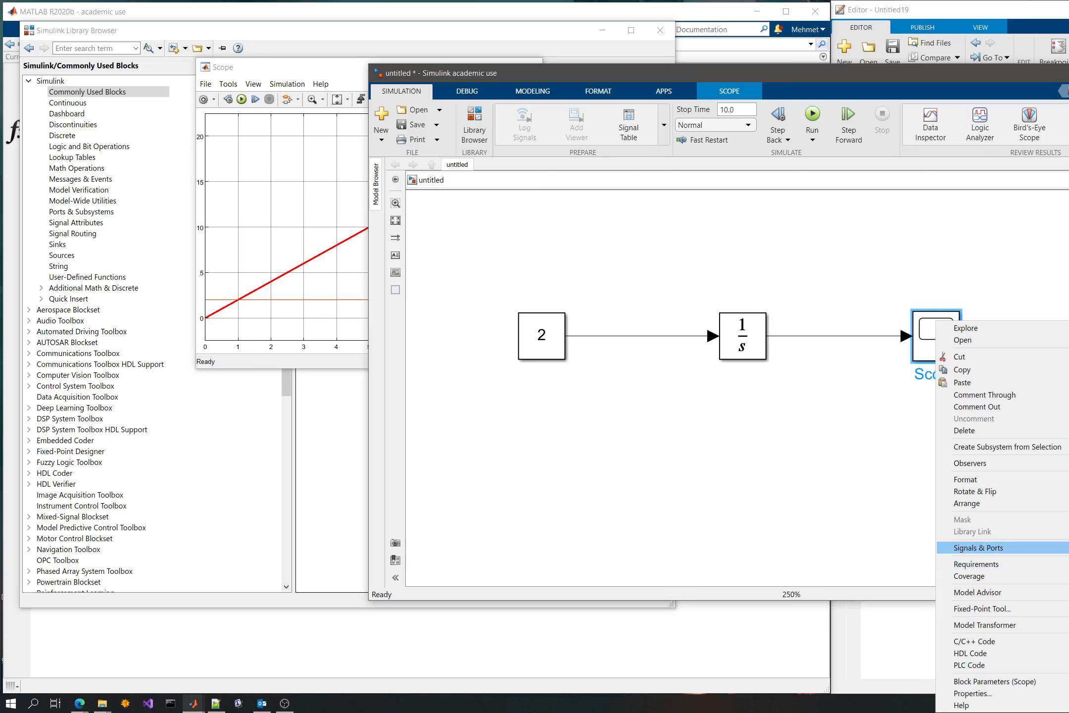
{"action": "left_click", "coordinate": [1068, 559]}
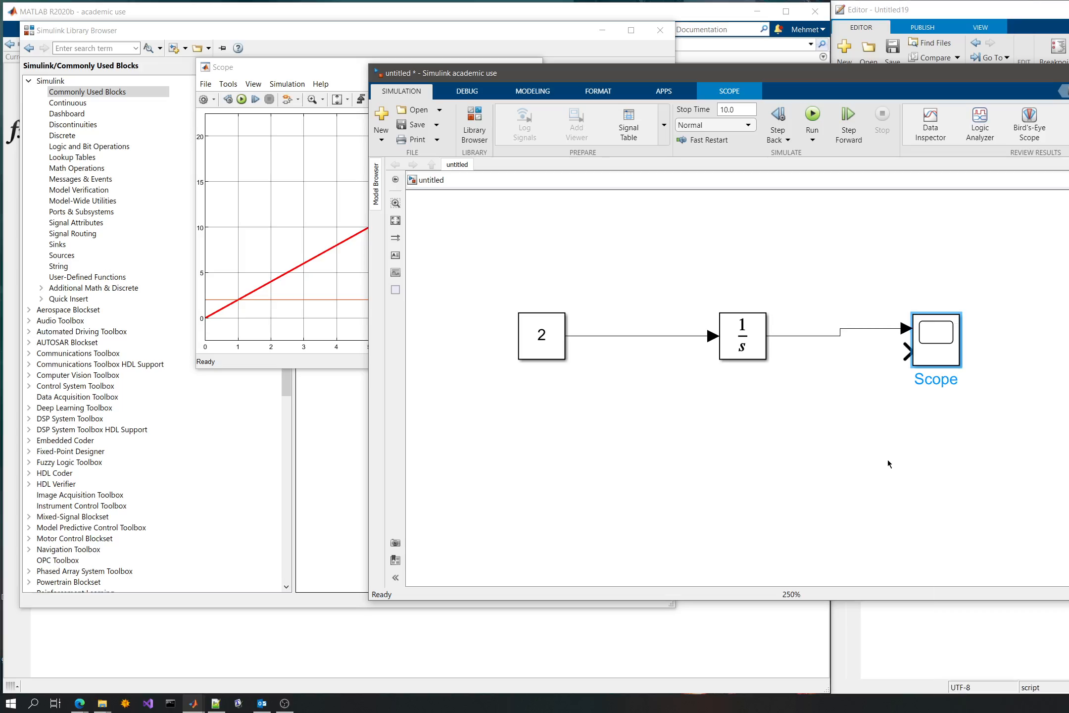
- Branch the Constant's signal to the Scope's first input and connect the Integrator's output to the second input
{"action": "left_click", "coordinate": [888, 459]}
{"action": "mouse_move", "coordinate": [905, 327]}
{"action": "left_mouse_down"}
{"action": "mouse_move", "coordinate": [909, 351]}
{"action": "mouse_move", "coordinate": [742, 271]}
{"action": "mouse_move", "coordinate": [670, 336]}
{"action": "left_mouse_up"}
{"action": "left_click", "coordinate": [936, 353]}
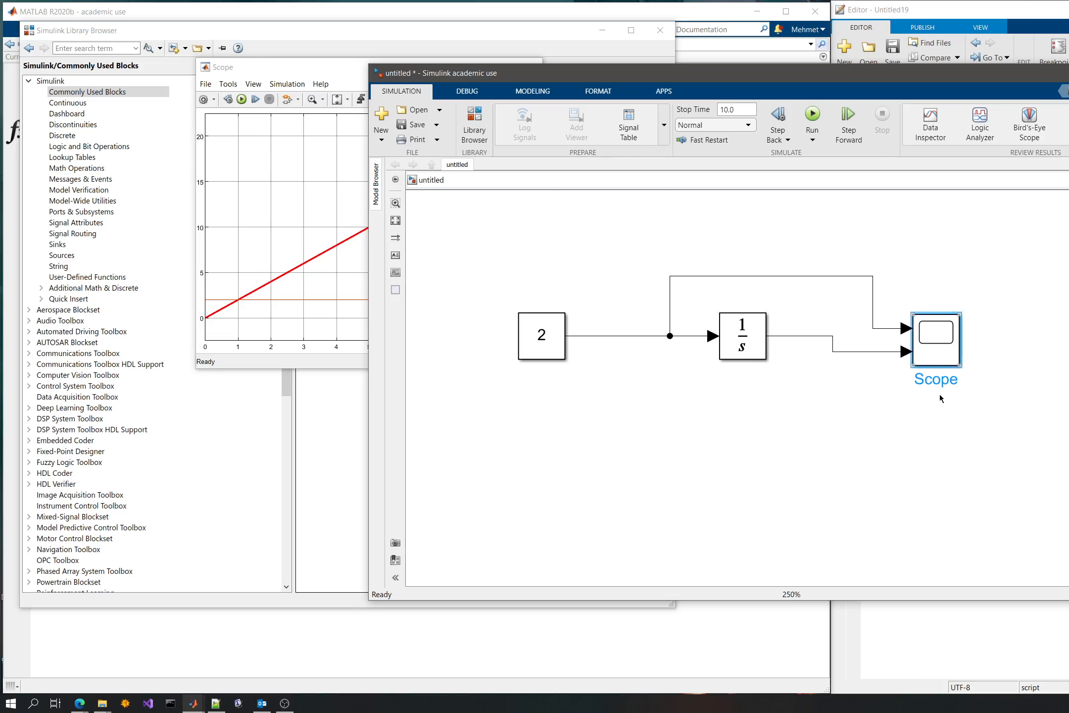
{"action": "right_click", "coordinate": [934, 346]}
{"action": "left_click", "coordinate": [790, 418]}
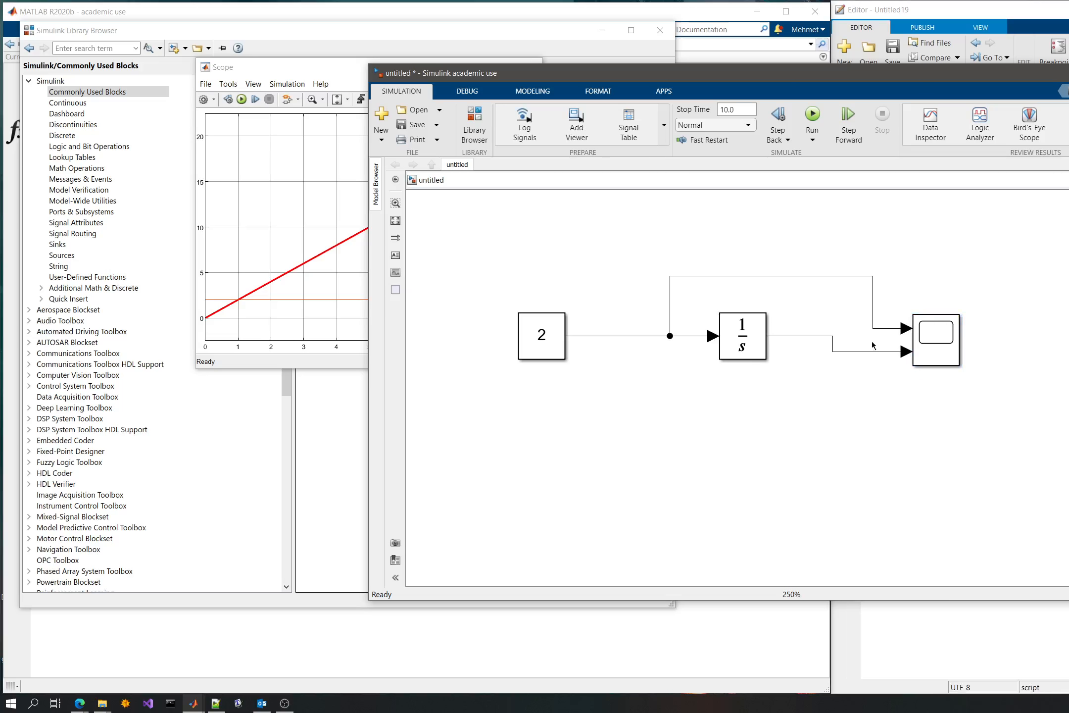
- Run the simulation with the two-input Scope and move its plot window in front of the model
{"action": "left_click", "coordinate": [812, 115]}
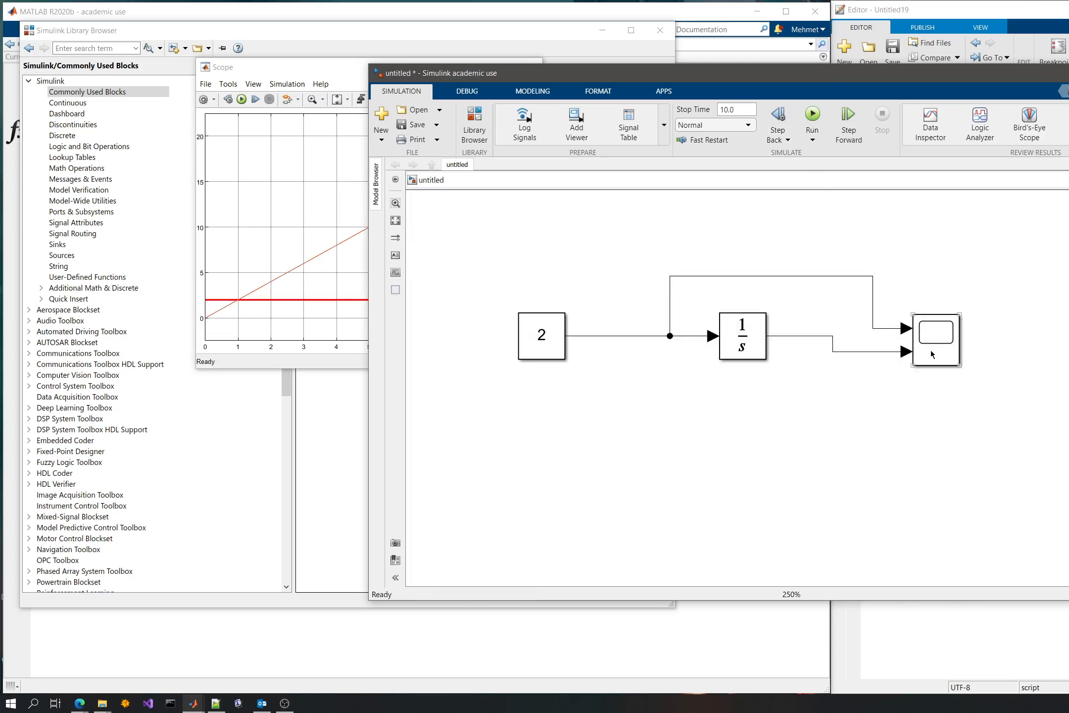
{"action": "left_click", "coordinate": [634, 317]}
{"action": "left_click_drag", "start_coordinate": [270, 78], "coordinate": [429, 213]}
- In the Scope's style settings, give the Integrator's line a width of 2 and apply it
{"action": "left_click", "coordinate": [447, 219]}
{"action": "left_click", "coordinate": [426, 259]}
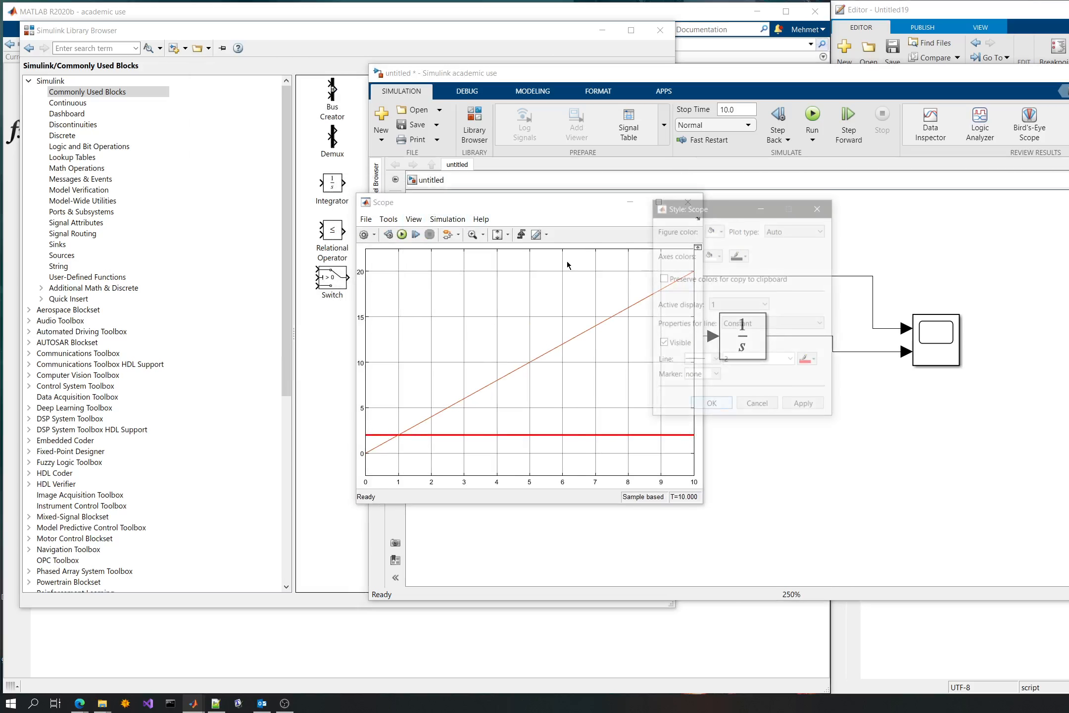
{"action": "left_click", "coordinate": [734, 305]}
{"action": "left_click", "coordinate": [774, 302]}
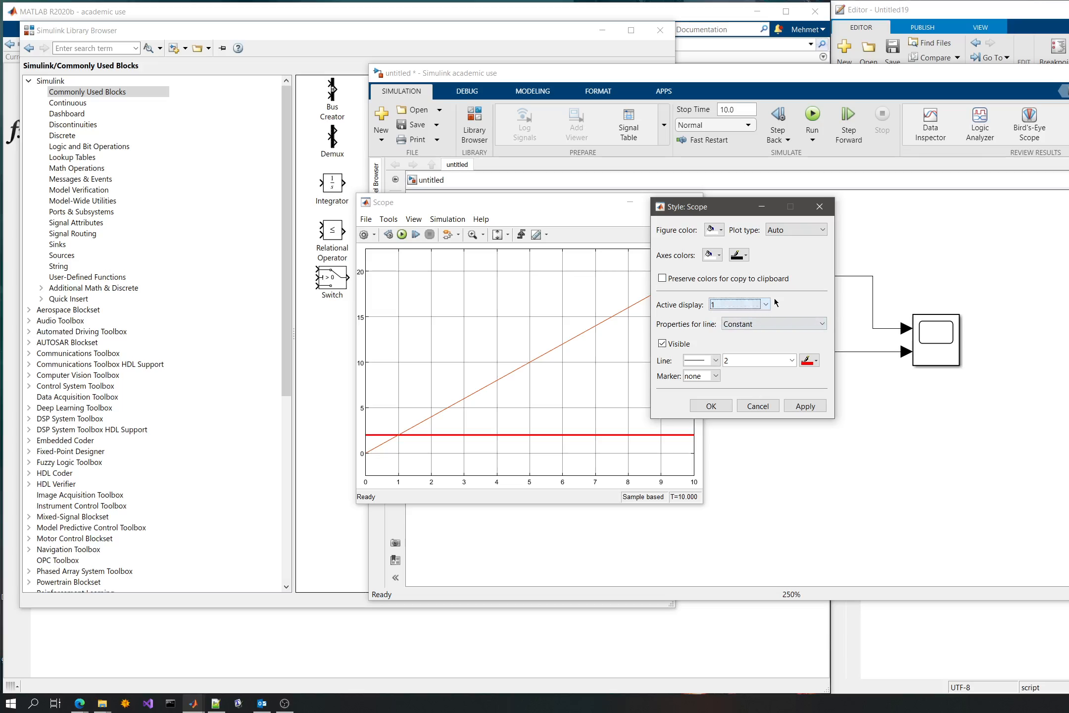
{"action": "left_click", "coordinate": [760, 324]}
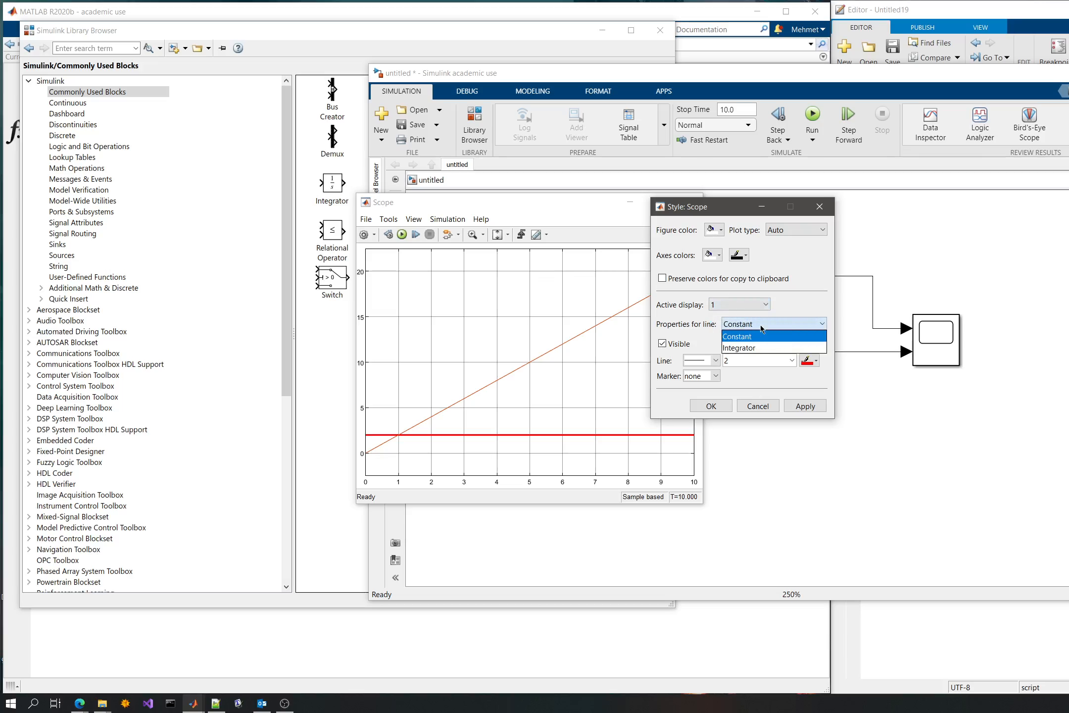
{"action": "left_click", "coordinate": [763, 324]}
{"action": "left_click", "coordinate": [784, 325]}
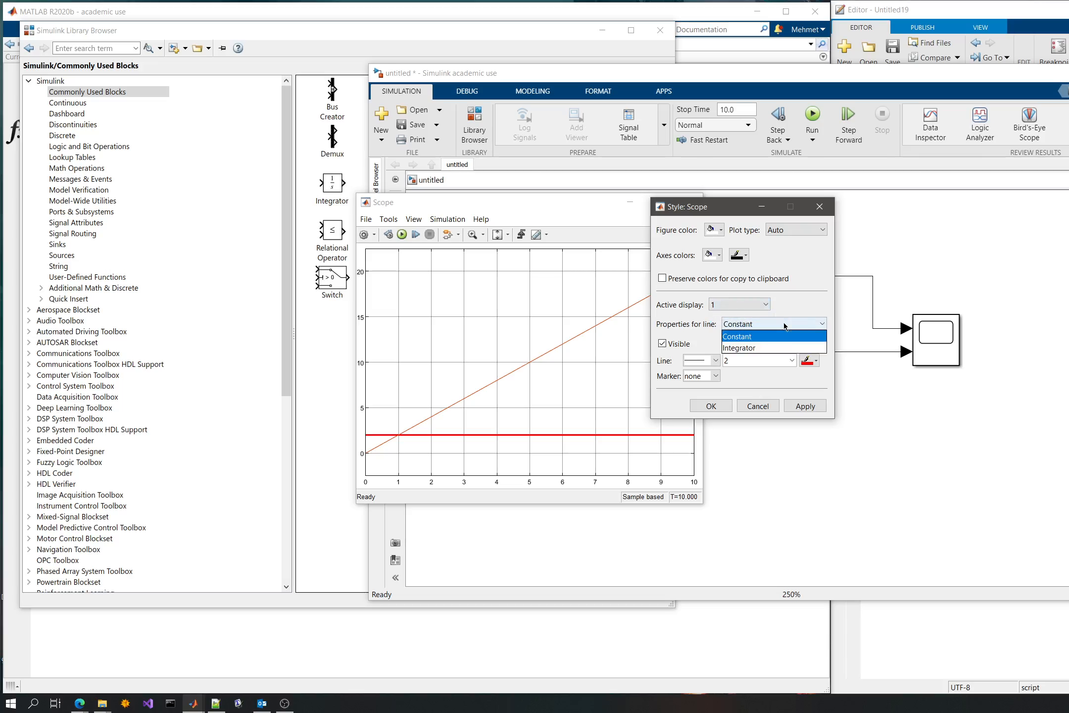
{"action": "left_click", "coordinate": [754, 348]}
{"action": "double_click", "coordinate": [759, 360]}
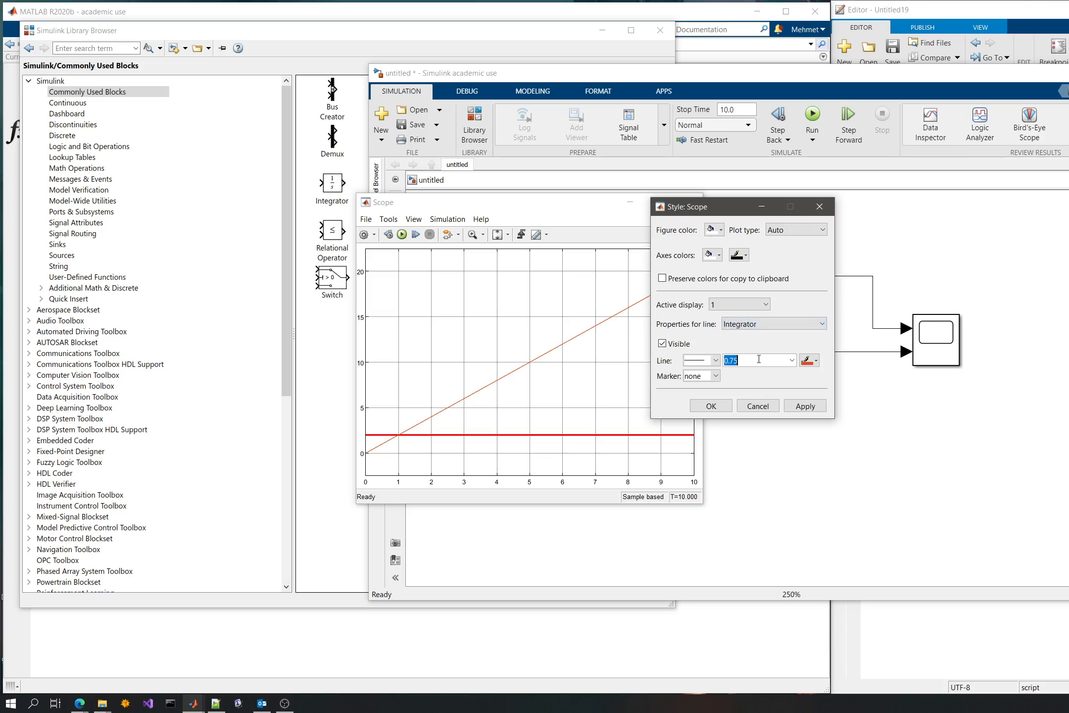
{"action": "type", "text": "2"}
{"action": "left_click", "coordinate": [805, 406]}
- Color the Integrator's plot line red and apply the change
{"action": "left_click", "coordinate": [810, 361]}
{"action": "left_click", "coordinate": [813, 391]}
{"action": "left_click", "coordinate": [805, 405]}
- Select the Constant's line in the style settings, color it black and apply the change
{"action": "left_click", "coordinate": [782, 327]}
{"action": "left_click", "coordinate": [774, 337]}
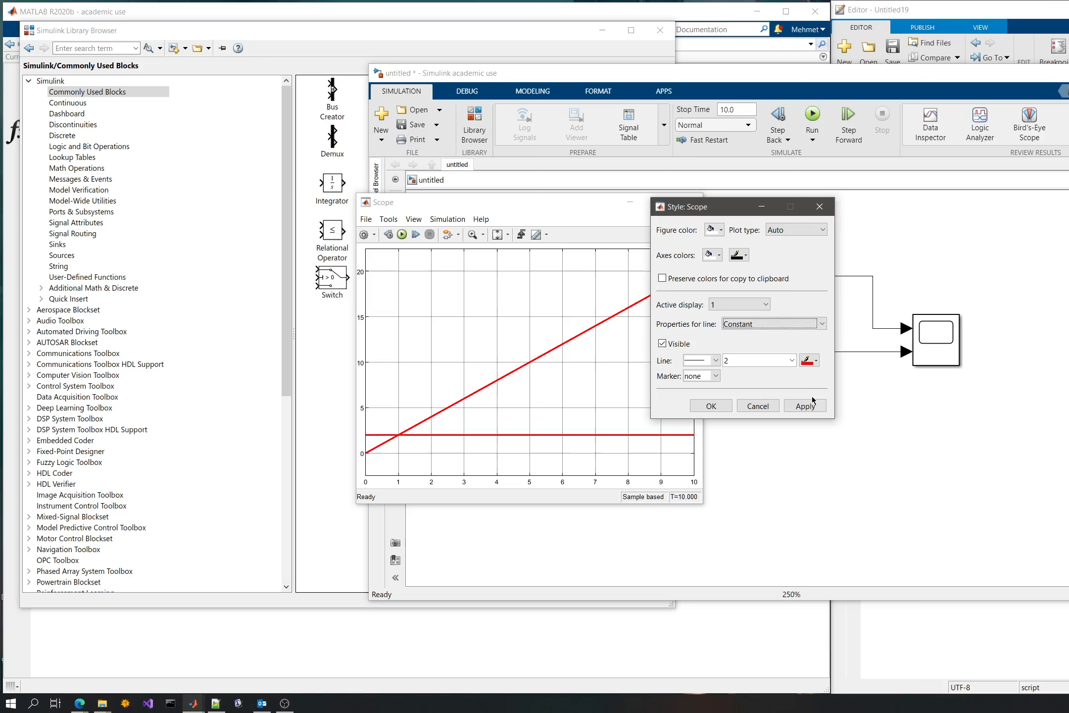
{"action": "left_click", "coordinate": [810, 360]}
{"action": "left_click", "coordinate": [807, 377]}
{"action": "left_click", "coordinate": [805, 406]}
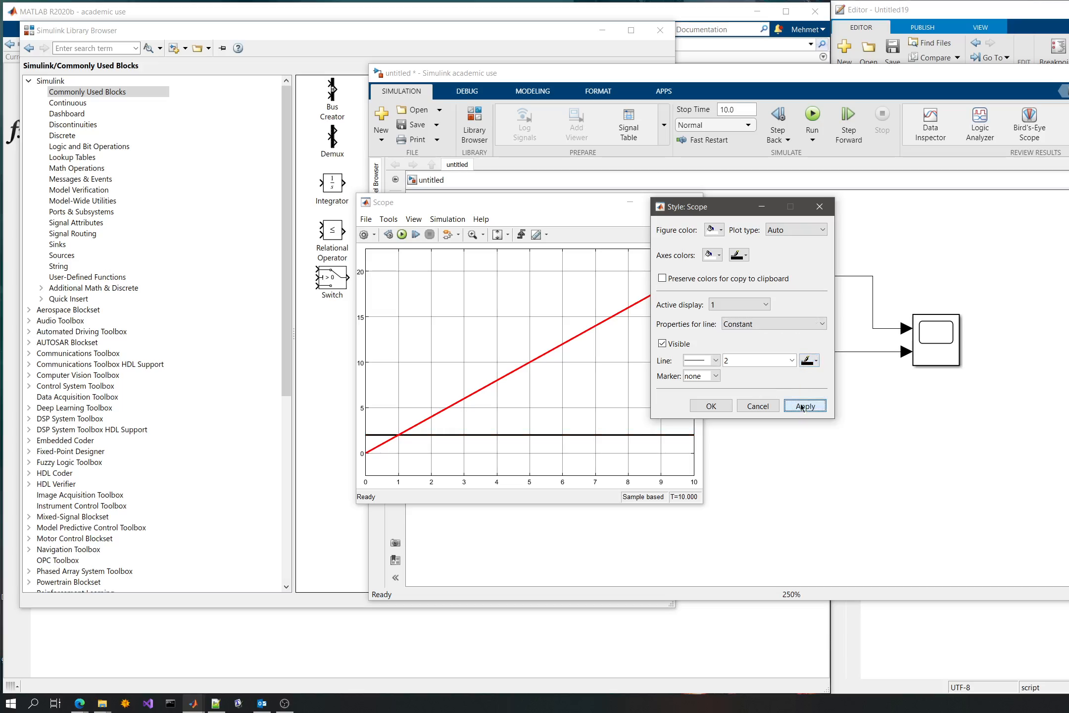
- Confirm the line style settings, move the Scope's plot window aside and close it
{"action": "left_click", "coordinate": [707, 407]}
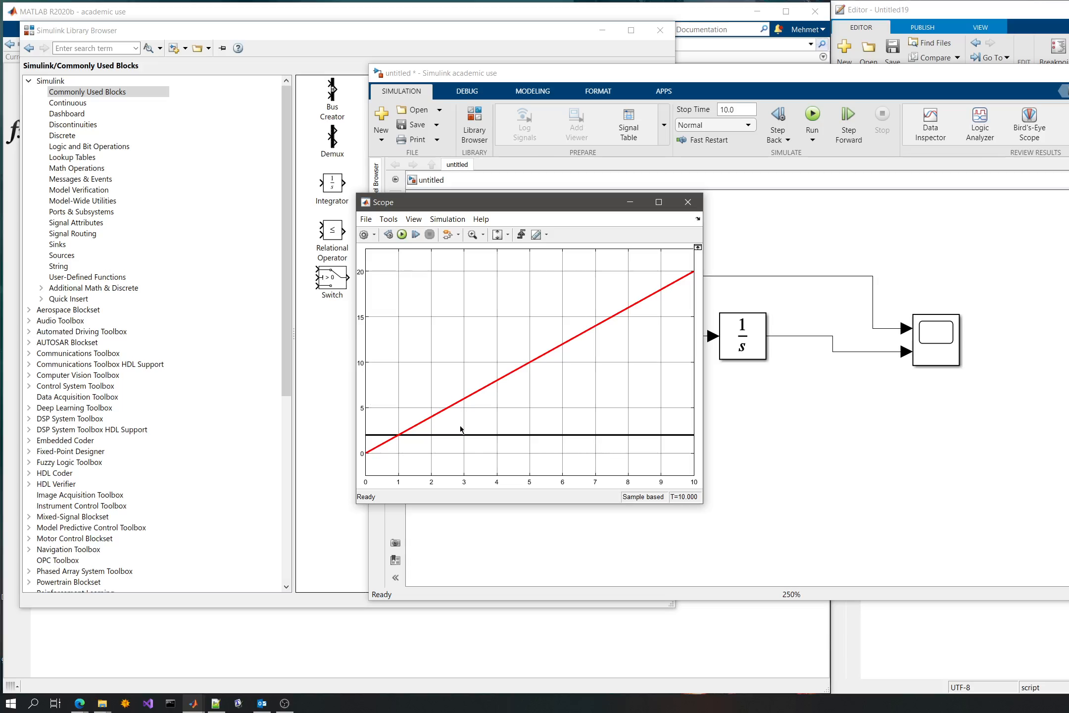
{"action": "left_click_drag", "start_coordinate": [453, 204], "coordinate": [534, 190]}
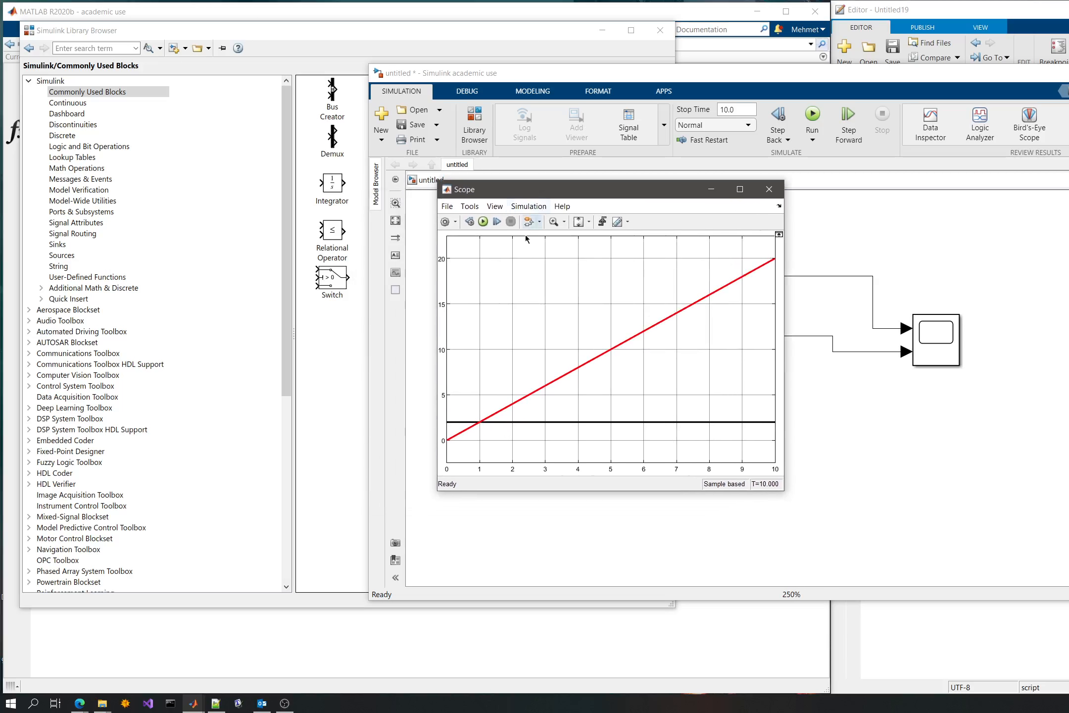
{"action": "left_click", "coordinate": [768, 189]}
- Add a Transfer Fcn block from the Continuous library to the model, above the Scope
{"action": "left_click_drag", "start_coordinate": [266, 39], "coordinate": [344, 43]}
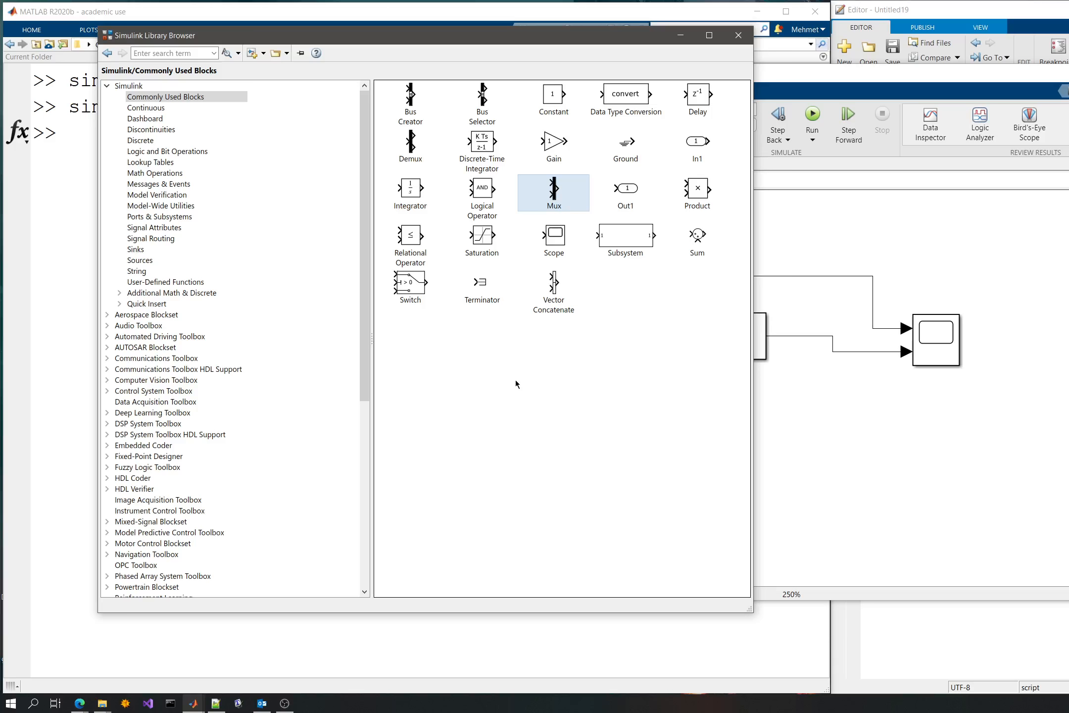
{"action": "left_click", "coordinate": [147, 107]}
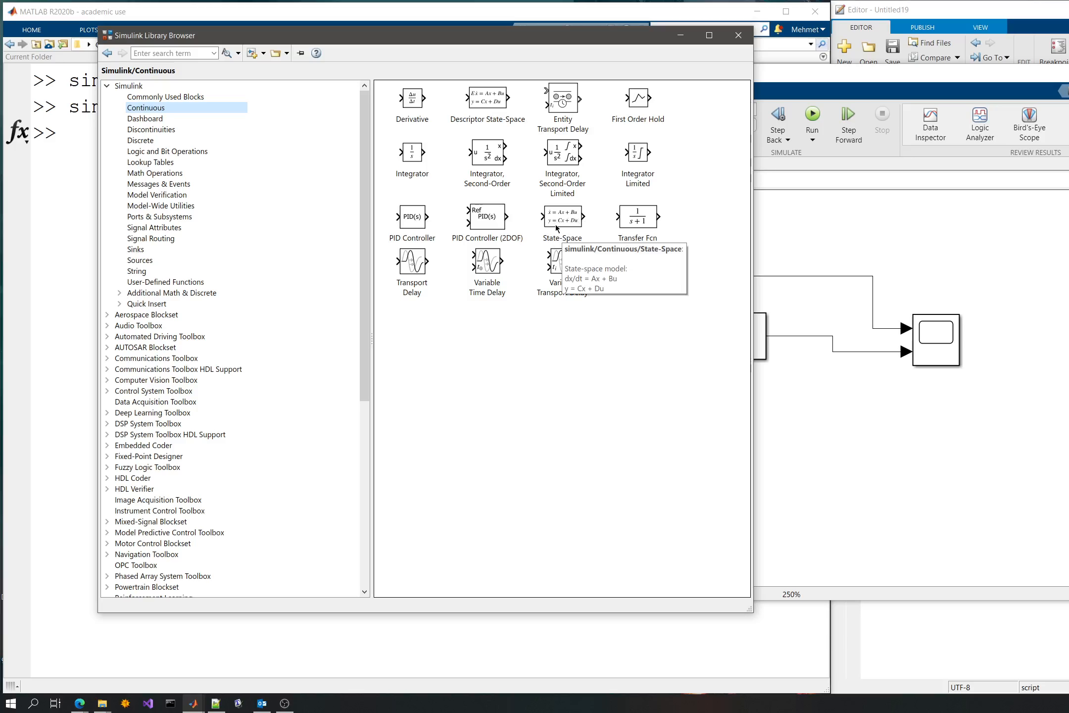
{"action": "left_click_drag", "start_coordinate": [638, 217], "coordinate": [929, 235]}
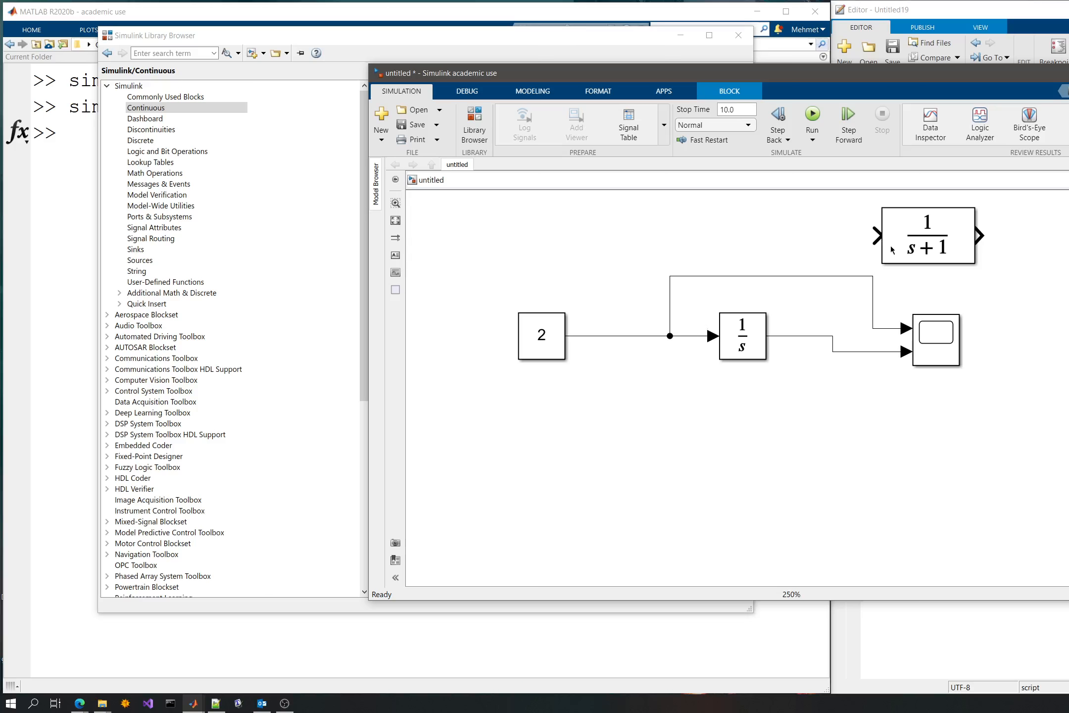
- Replace the Integrator with the Transfer Fcn block, wiring it between the Constant's signal and the Scope's second input
{"action": "left_click", "coordinate": [739, 353]}
{"action": "key", "text": "Delete"}
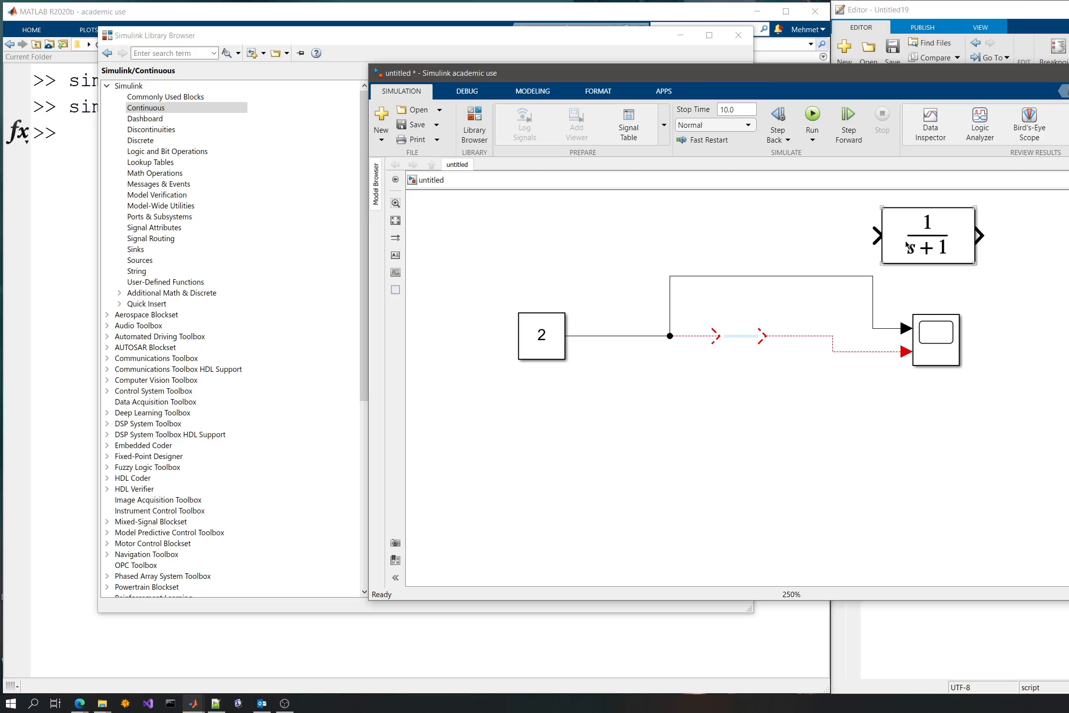
{"action": "left_click_drag", "start_coordinate": [906, 245], "coordinate": [690, 444]}
{"action": "left_click_drag", "start_coordinate": [719, 341], "coordinate": [661, 435]}
{"action": "left_click_drag", "start_coordinate": [760, 335], "coordinate": [763, 436]}
{"action": "left_click_drag", "start_coordinate": [699, 436], "coordinate": [752, 336]}
{"action": "left_click", "coordinate": [739, 237]}
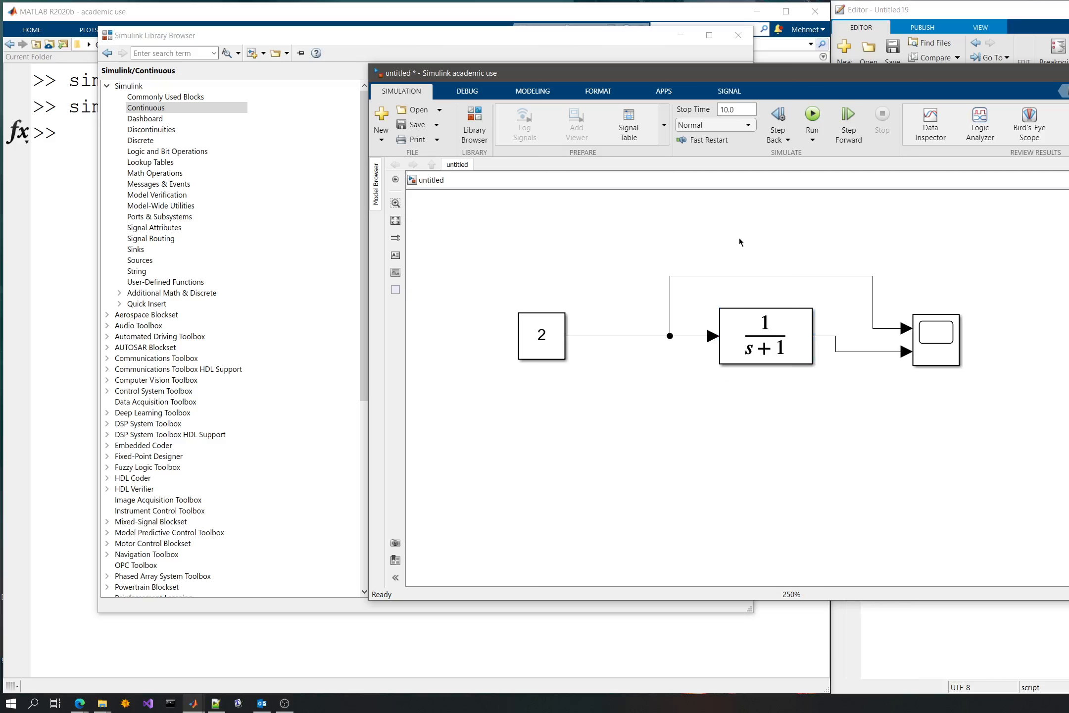
- Run the simulation, view the Transfer Fcn response in the Scope and close the plot window
{"action": "left_click", "coordinate": [936, 339]}
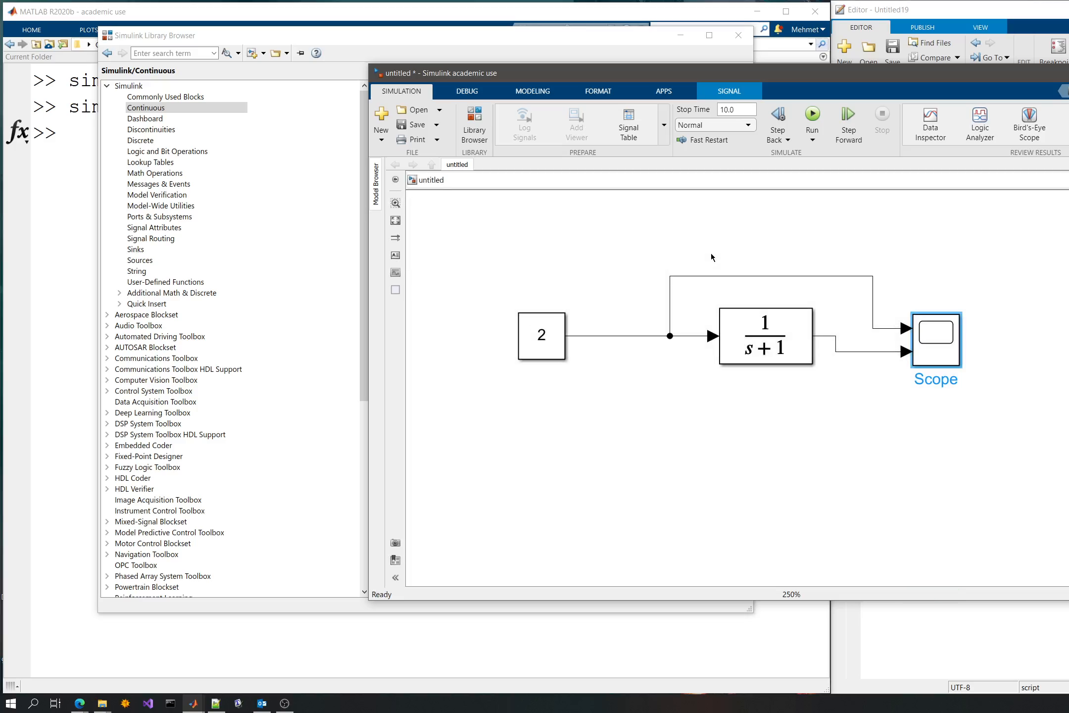
{"action": "left_click", "coordinate": [946, 346]}
{"action": "double_click", "coordinate": [945, 340]}
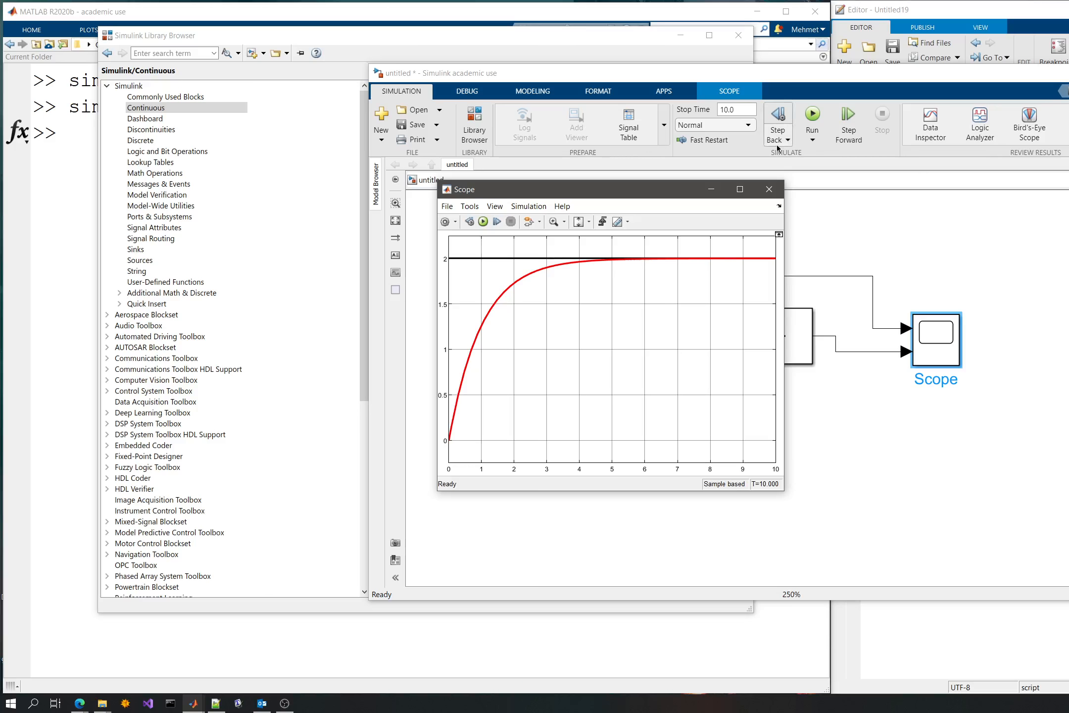
{"action": "left_click", "coordinate": [770, 188]}
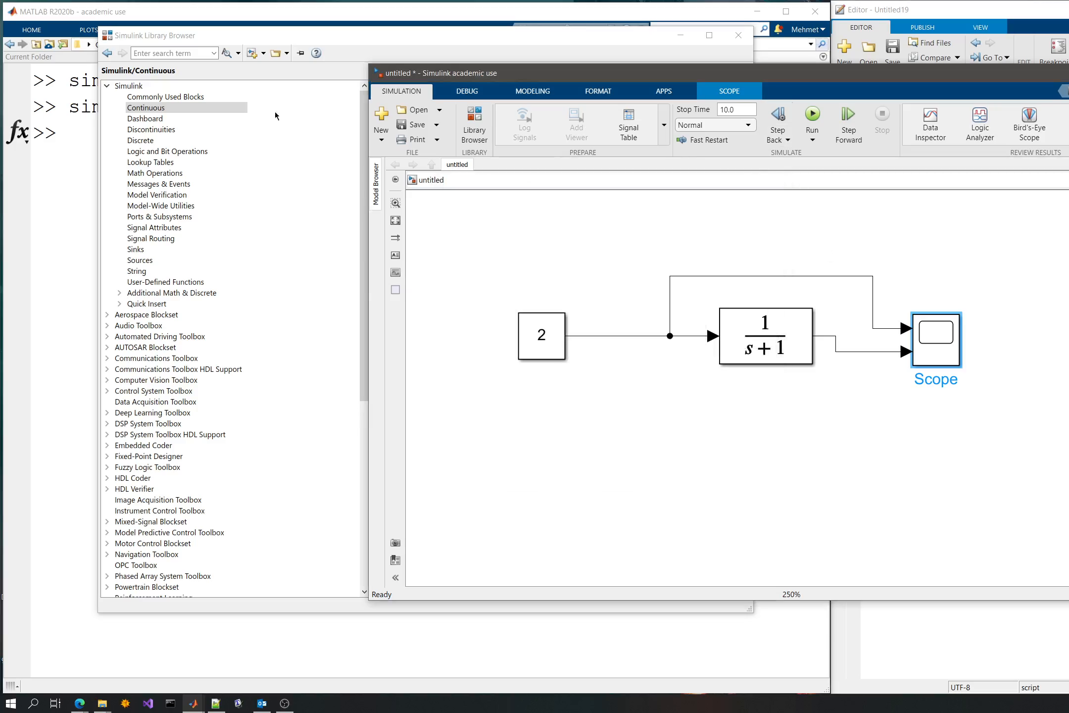
- Search for "sum" on the canvas and add the Math Operations Sum block below the signal line
{"action": "left_click", "coordinate": [635, 410]}
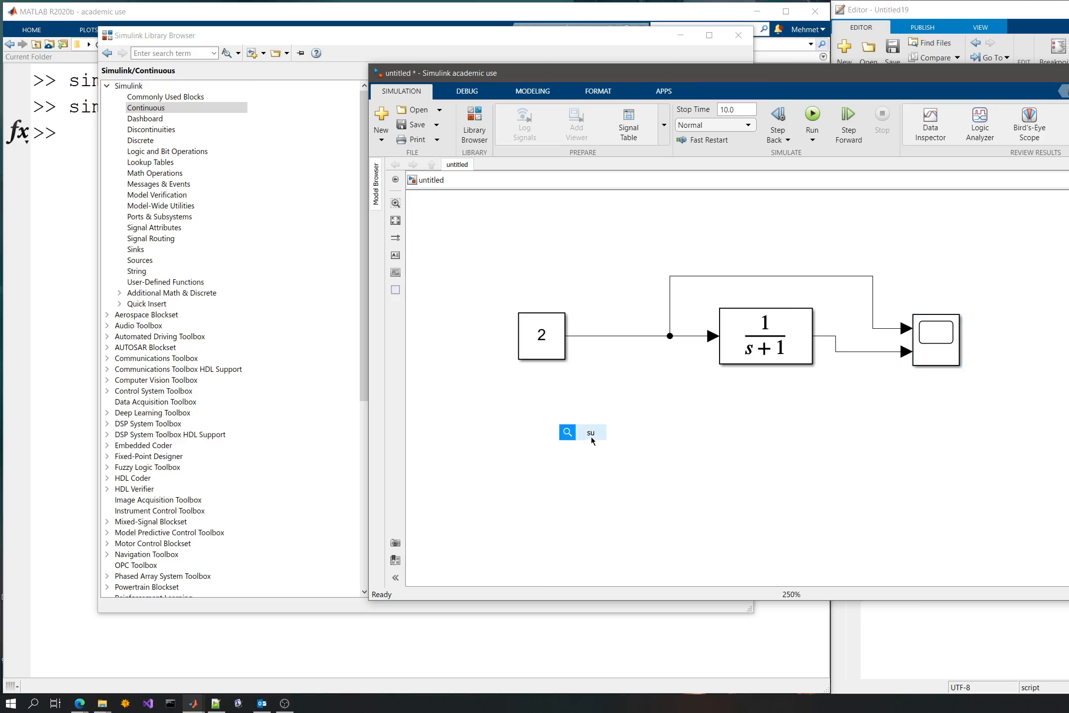
{"action": "type", "text": "sum"}
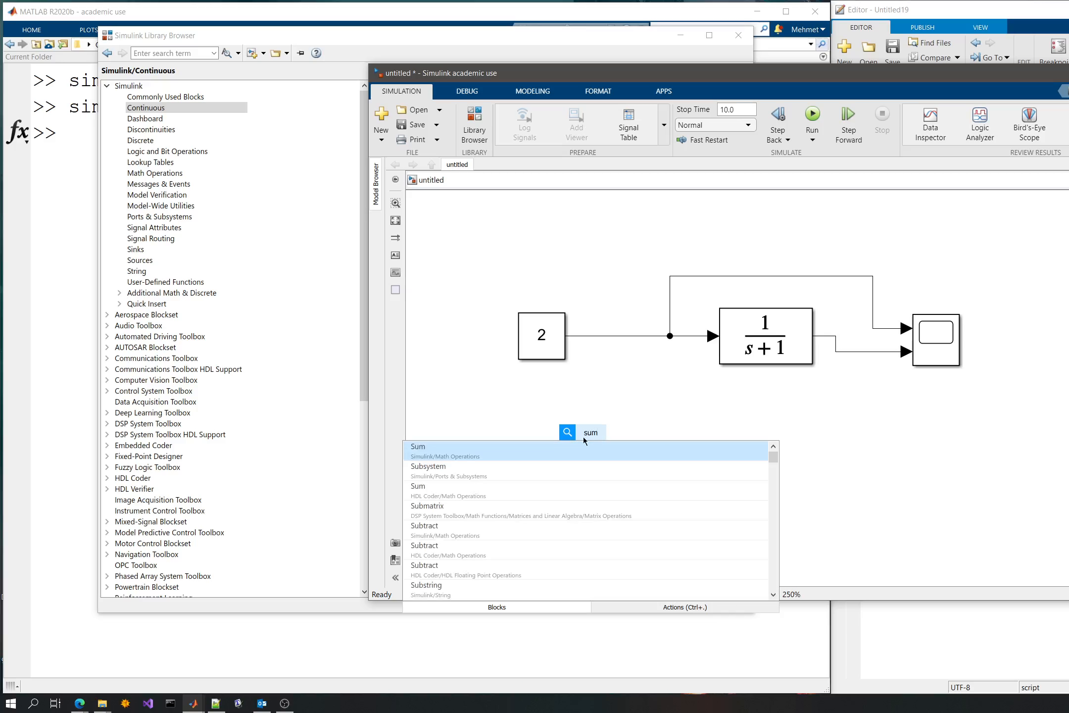
{"action": "left_click", "coordinate": [554, 446]}
- Set the Sum block's list of signs to |+- and confirm
{"action": "double_click", "coordinate": [579, 443]}
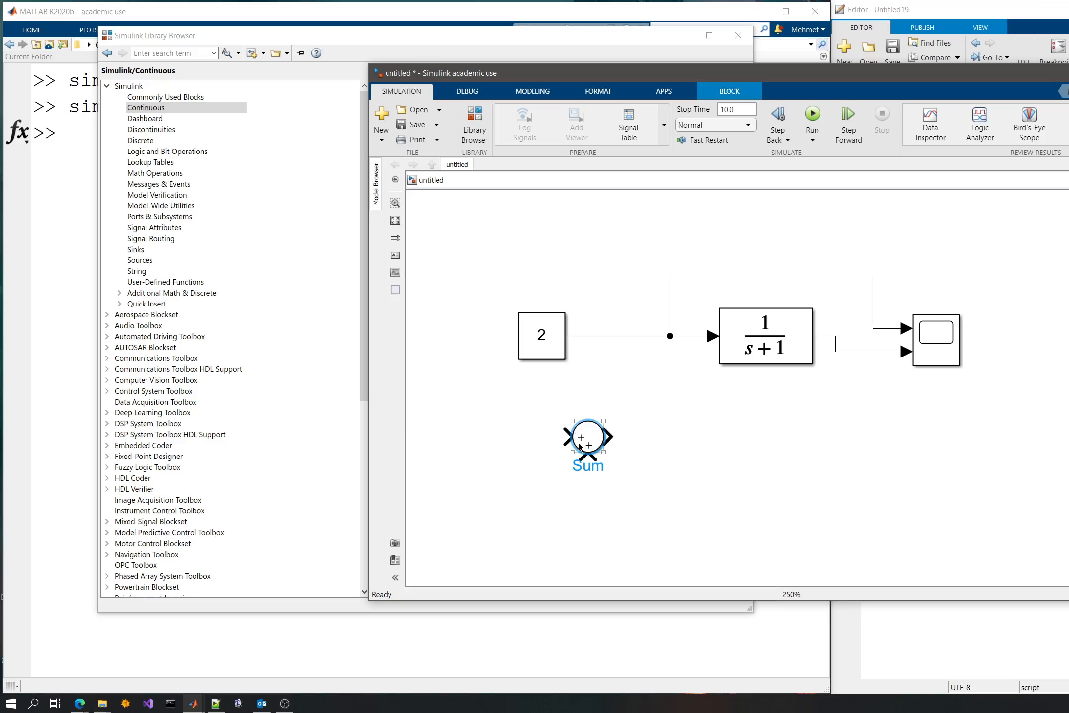
{"action": "left_click", "coordinate": [685, 453]}
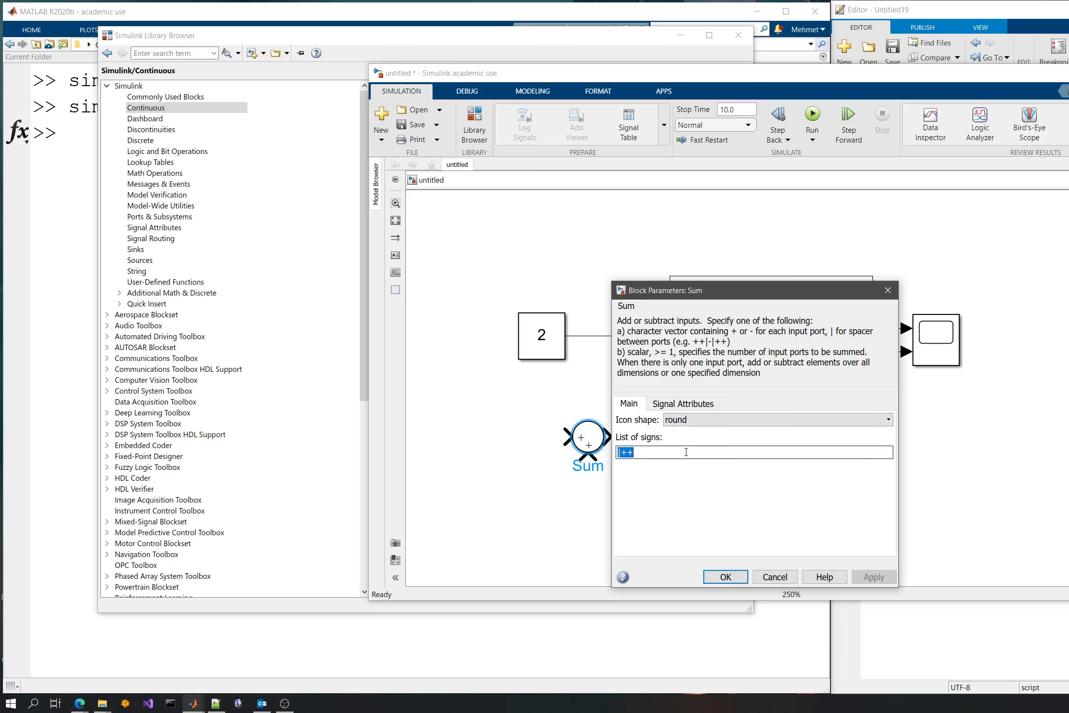
{"action": "left_click", "coordinate": [692, 454]}
{"action": "key", "text": "BackSpace"}
{"action": "type", "text": "-"}
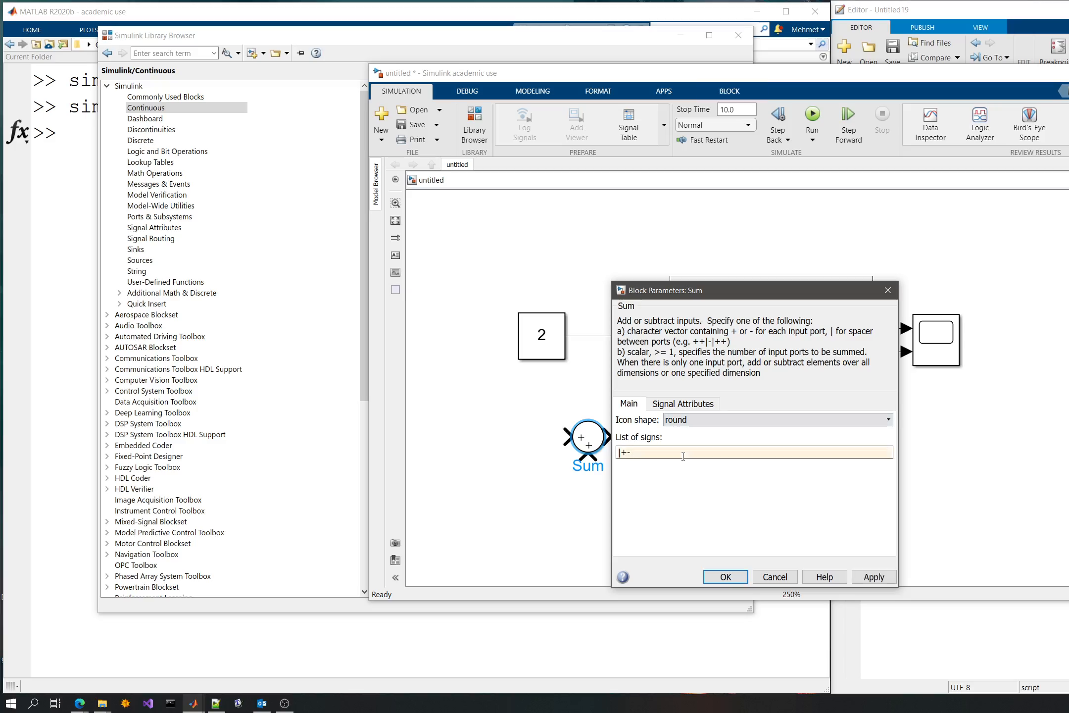
{"action": "key", "text": "Return"}
{"action": "left_click", "coordinate": [545, 476]}
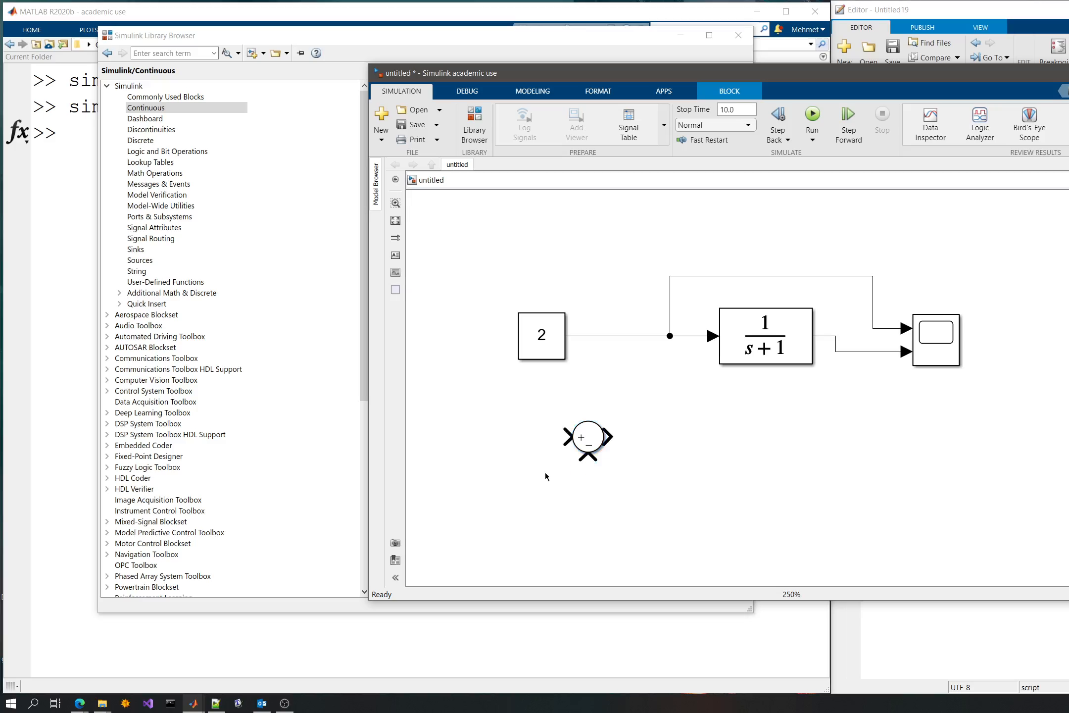
- Reroute the Constant's signal from the Transfer Fcn to the Sum's plus input and delete the branch to the Scope
{"action": "left_click", "coordinate": [633, 336]}
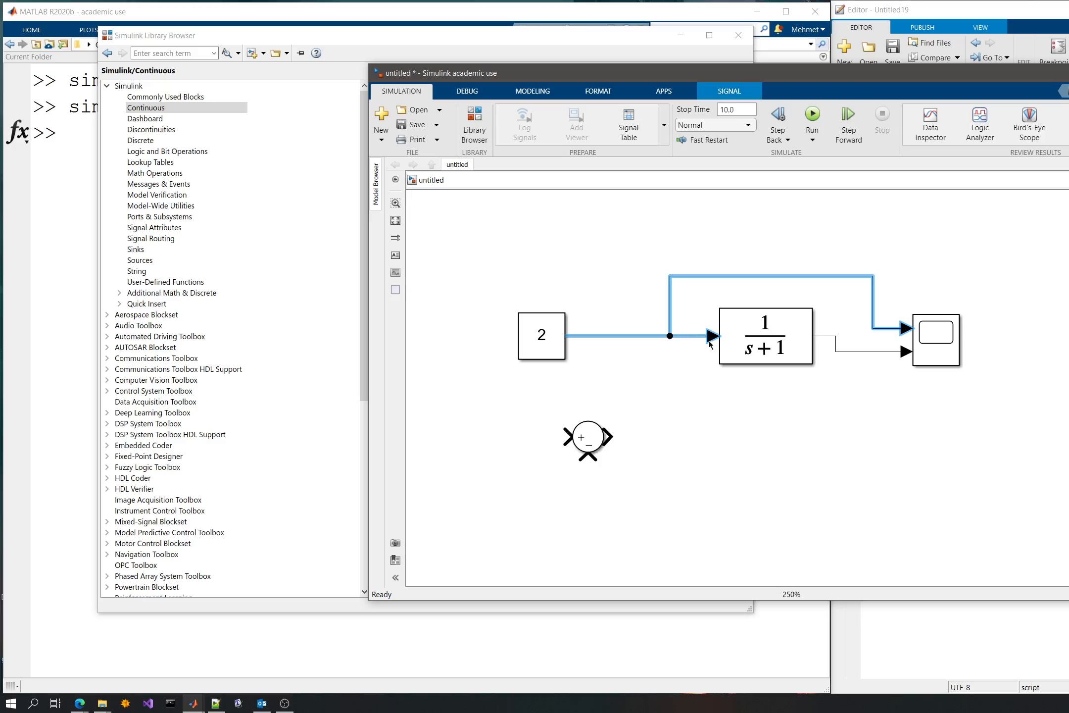
{"action": "left_click_drag", "start_coordinate": [713, 335], "coordinate": [577, 438]}
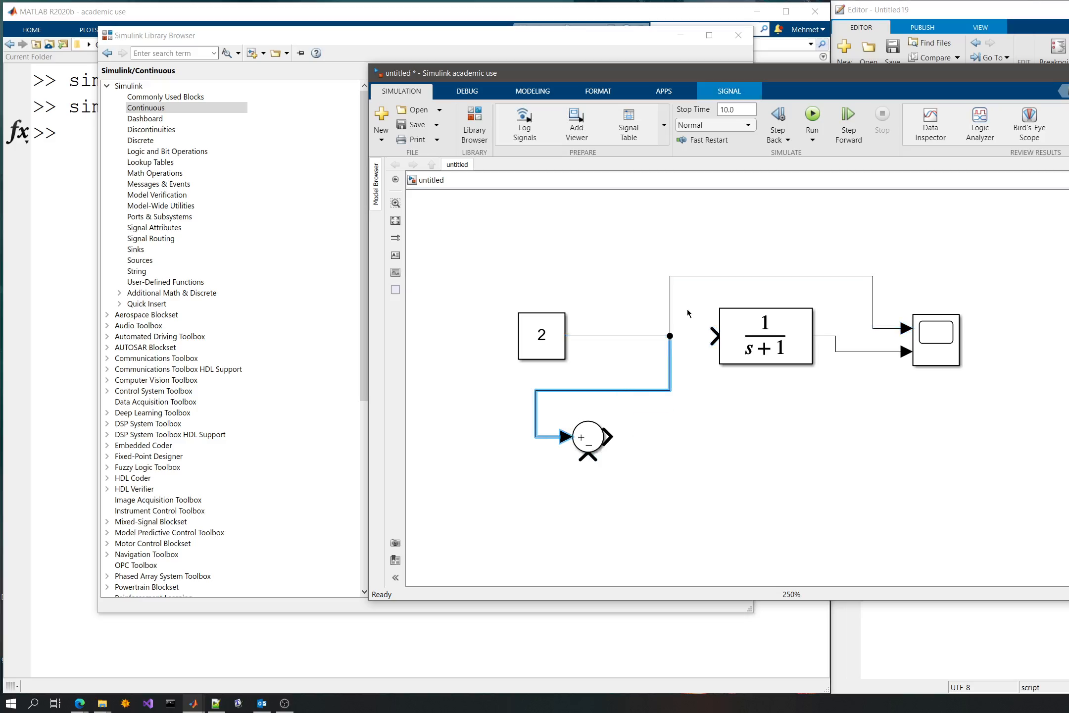
{"action": "left_click", "coordinate": [670, 303]}
{"action": "key", "text": "Delete"}
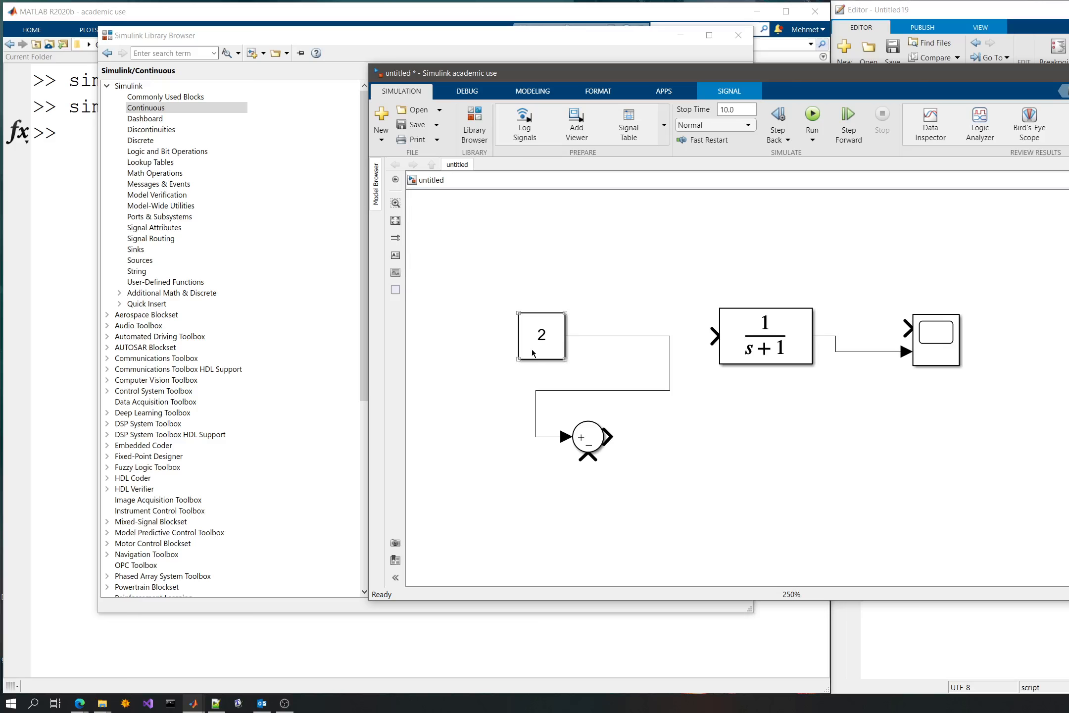
- Line up the Constant and Sum blocks ahead of the Transfer Fcn and connect the Sum's output to its input
{"action": "left_click_drag", "start_coordinate": [532, 350], "coordinate": [431, 349]}
{"action": "left_click_drag", "start_coordinate": [581, 422], "coordinate": [574, 337]}
{"action": "left_click", "coordinate": [615, 508]}
{"action": "left_click", "coordinate": [783, 343]}
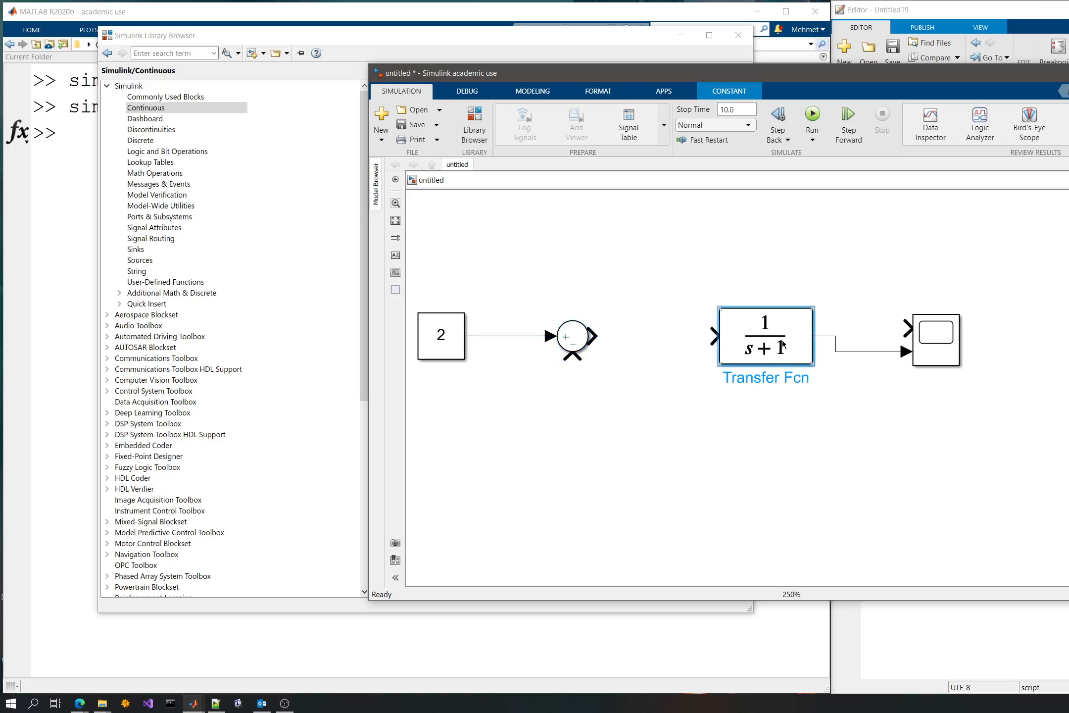
{"action": "left_click_drag", "start_coordinate": [778, 337], "coordinate": [762, 336]}
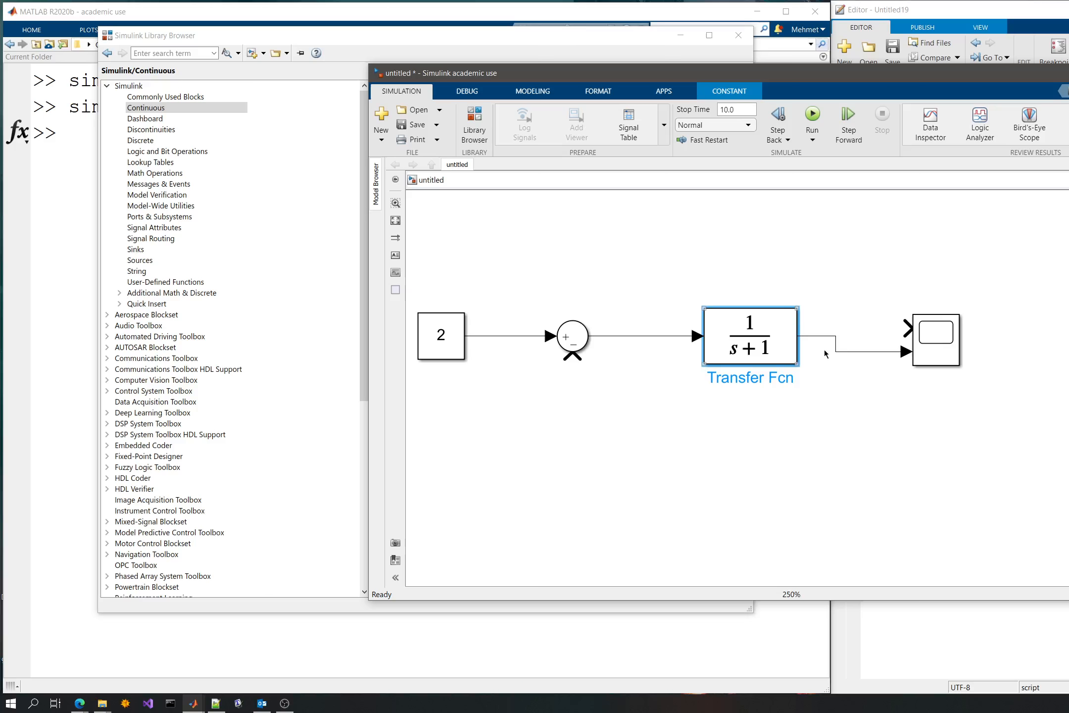
- Move the Scope farther from the Transfer Fcn and feed the Transfer Fcn's output back to the Sum's minus input
{"action": "left_click", "coordinate": [885, 341]}
{"action": "left_click_drag", "start_coordinate": [930, 342], "coordinate": [1021, 321]}
{"action": "left_click", "coordinate": [561, 376]}
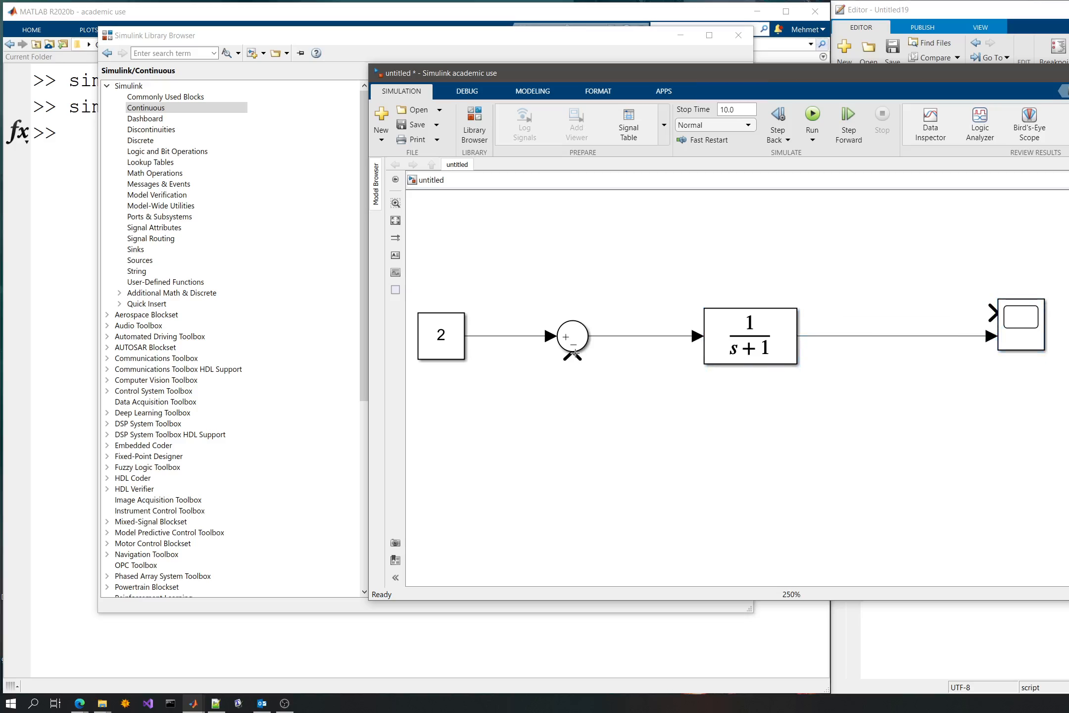
{"action": "left_click_drag", "start_coordinate": [574, 352], "coordinate": [863, 336]}
{"action": "left_click_drag", "start_coordinate": [738, 349], "coordinate": [715, 349]}
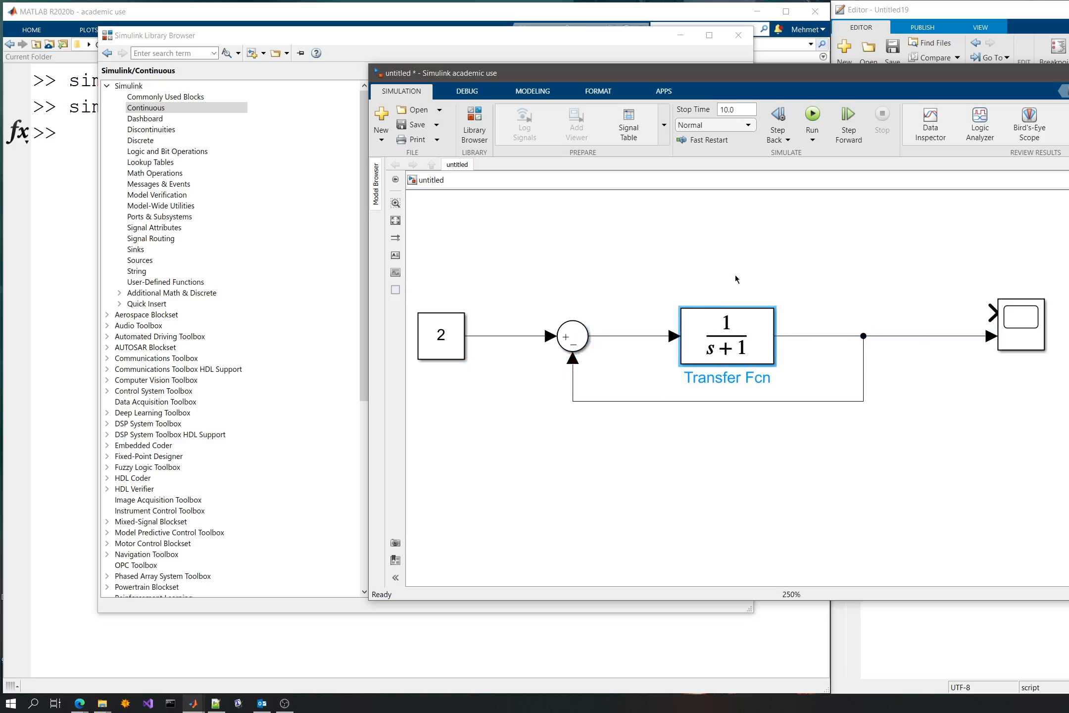
- Branch the Constant's signal to the Scope's first input and view the closed-loop response in the Scope
{"action": "left_click_drag", "start_coordinate": [991, 314], "coordinate": [528, 336]}
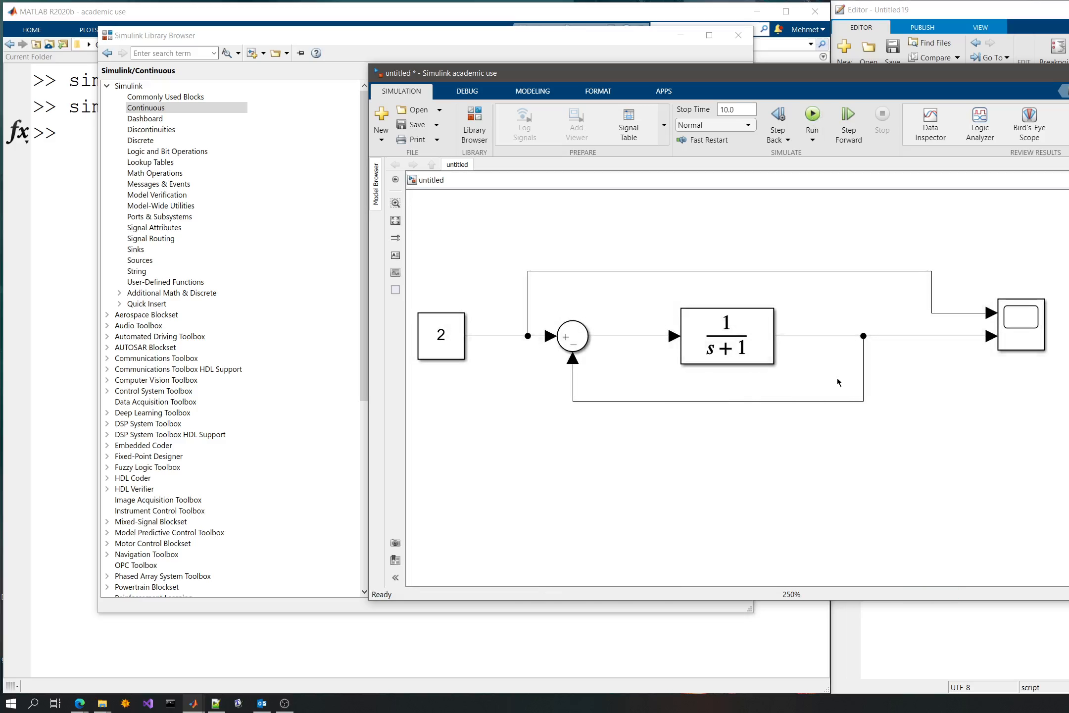
{"action": "double_click", "coordinate": [1026, 321]}
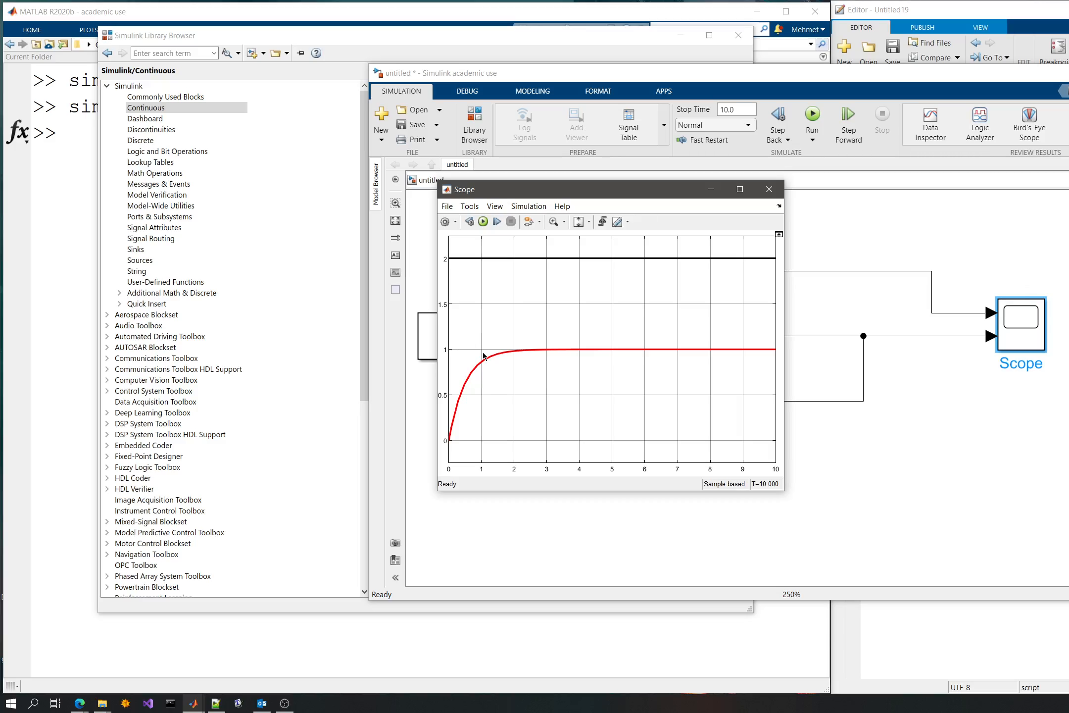
{"action": "left_click", "coordinate": [849, 300]}
- Set the Constant block's value to 1 and confirm
{"action": "left_click", "coordinate": [457, 339]}
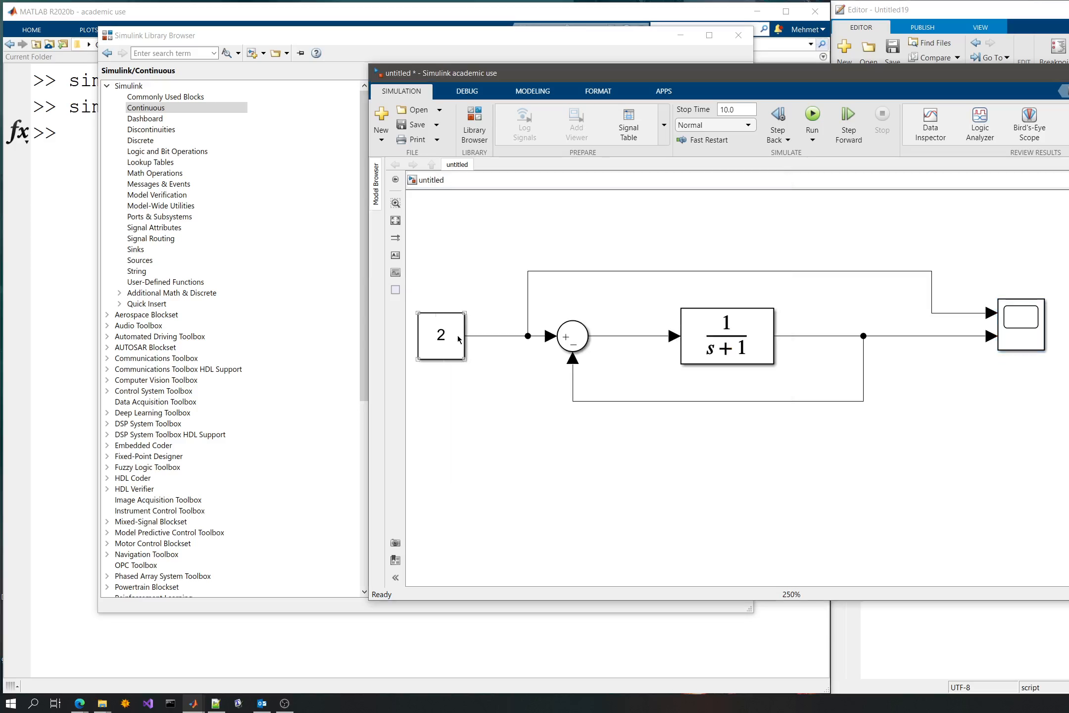
{"action": "double_click", "coordinate": [441, 335]}
{"action": "type", "text": "1"}
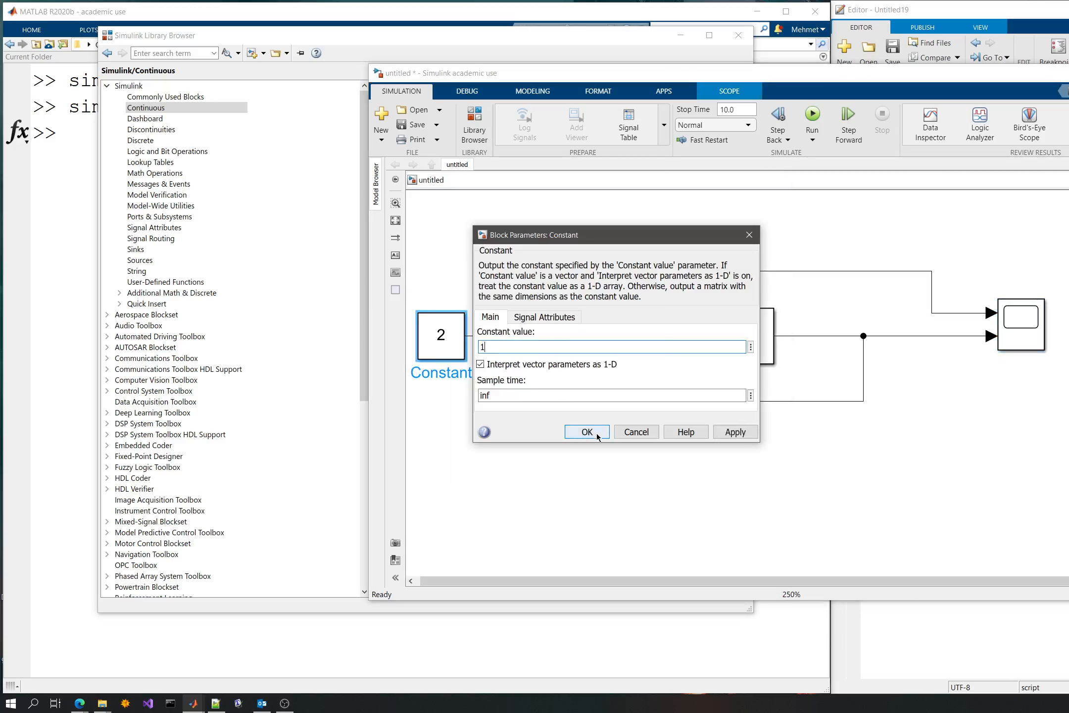
{"action": "left_click", "coordinate": [579, 432]}
- Rerun the simulation from the Scope, examine the response to the new constant and return to the model
{"action": "double_click", "coordinate": [1012, 319]}
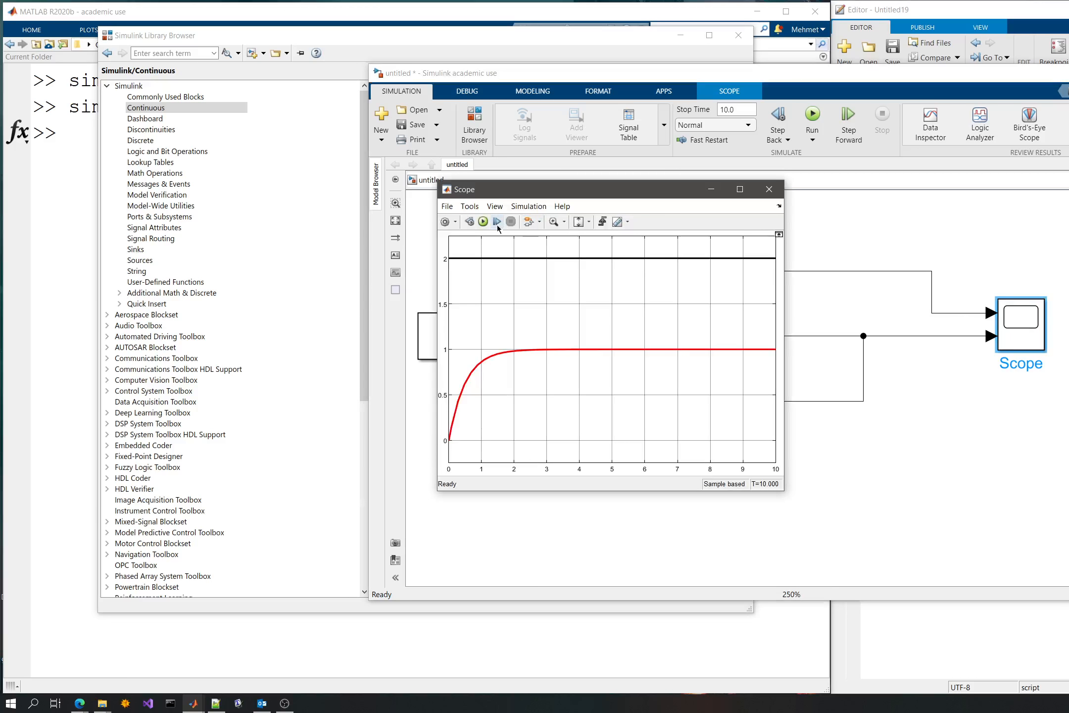
{"action": "left_click", "coordinate": [483, 221]}
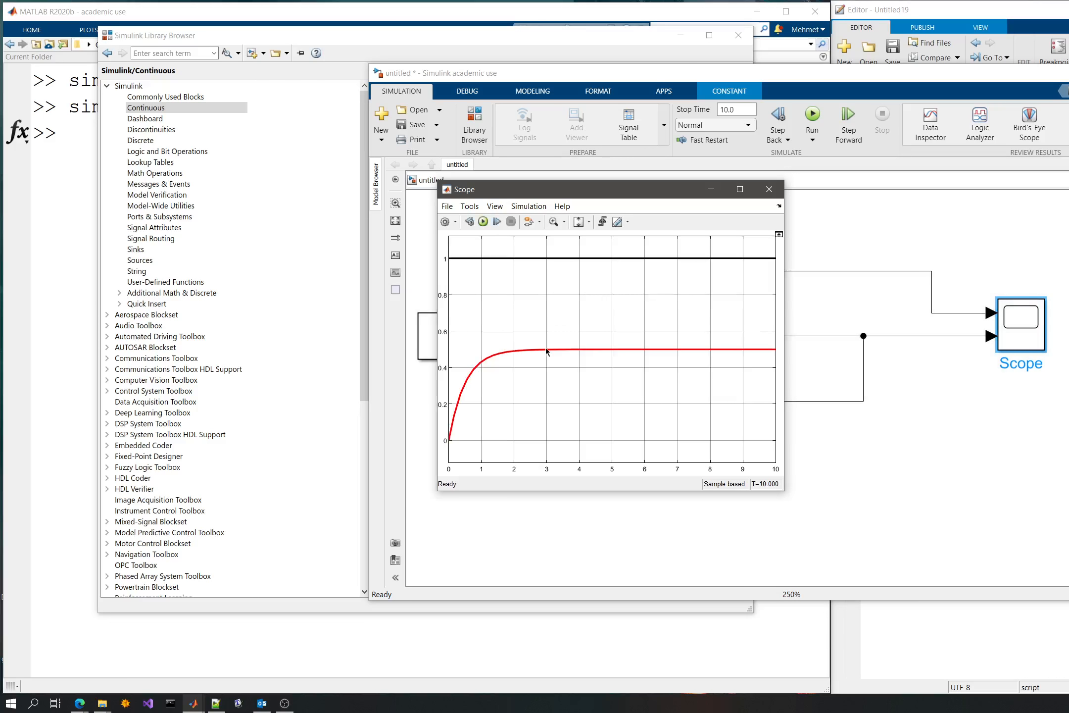
{"action": "left_click", "coordinate": [483, 221]}
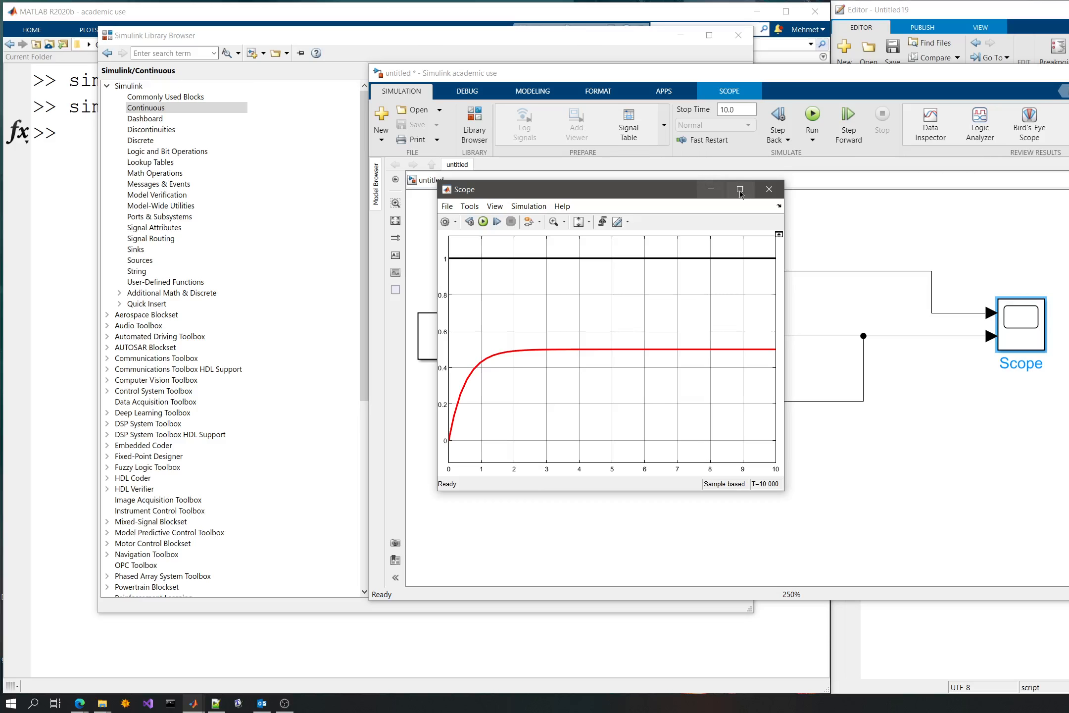
{"action": "left_click", "coordinate": [990, 324]}
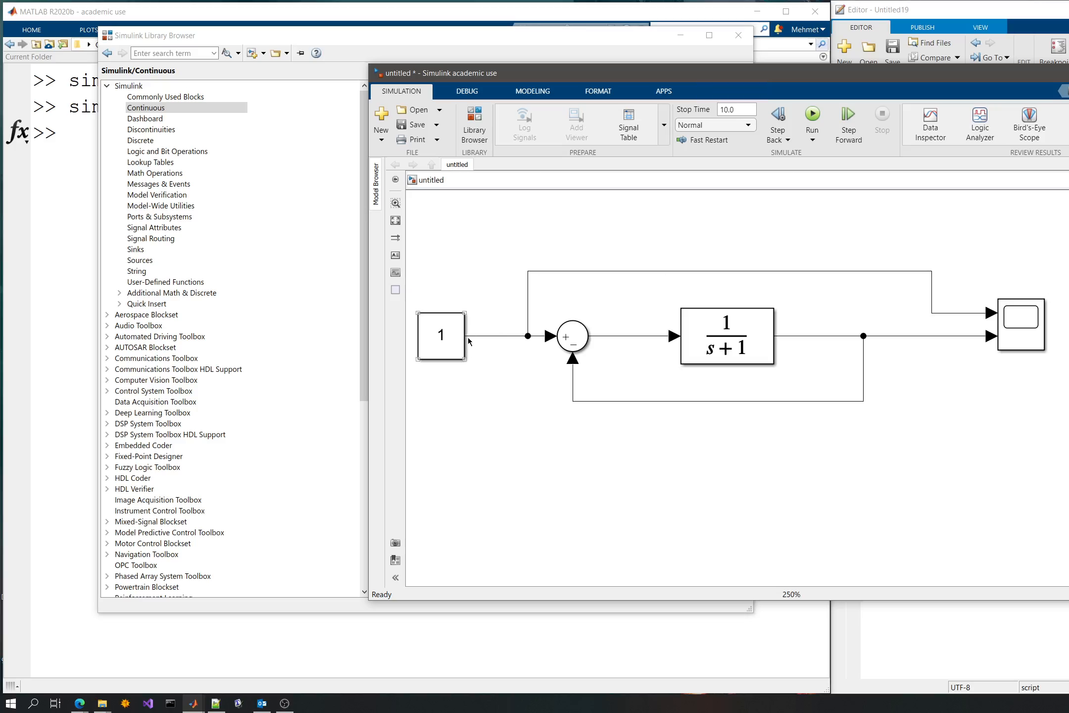
- Detach the signal line from the Constant's output and add a Math Operations Gain block to the model
{"action": "left_click_drag", "start_coordinate": [467, 335], "coordinate": [510, 336]}
{"action": "double_click", "coordinate": [522, 426]}
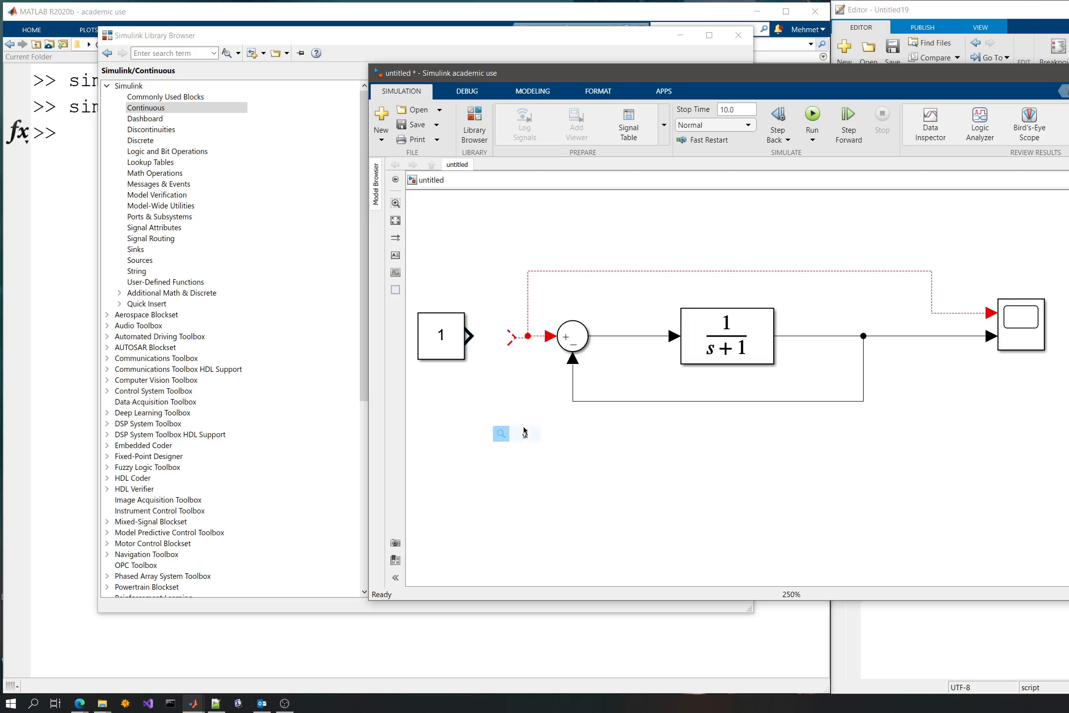
{"action": "type", "text": "gain"}
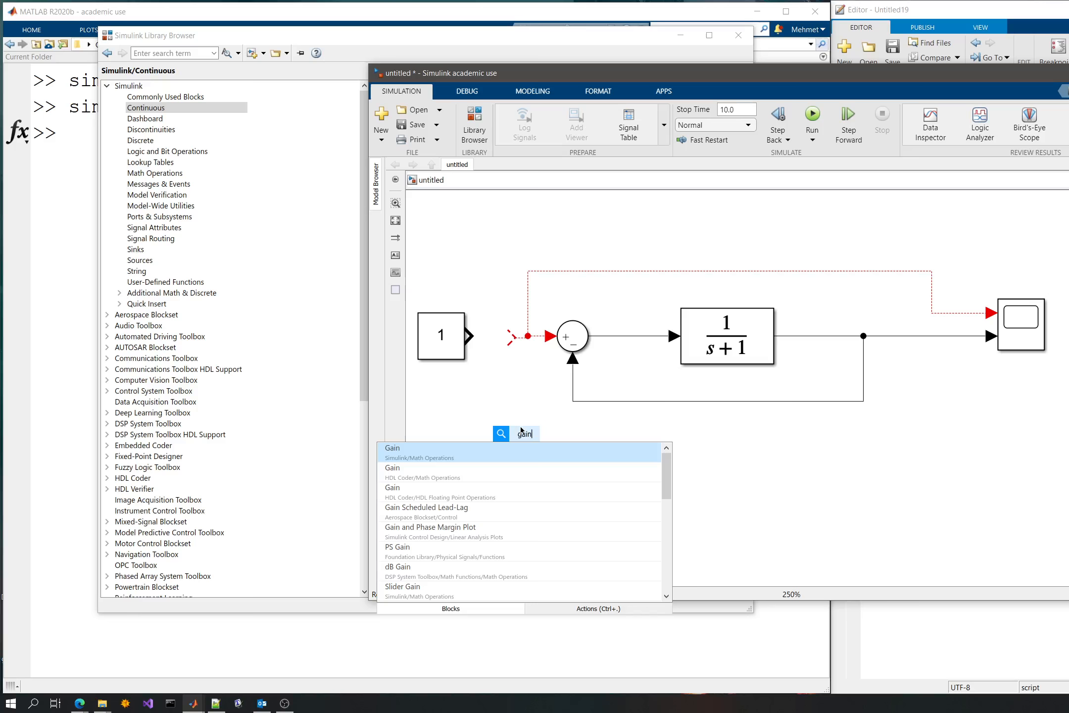
{"action": "left_click", "coordinate": [480, 454]}
{"action": "left_click", "coordinate": [429, 424]}
- Make room after the Constant, place the Gain block there and connect its output to the line feeding the Sum
{"action": "left_click_drag", "start_coordinate": [762, 456], "coordinate": [844, 465]}
{"action": "left_click_drag", "start_coordinate": [520, 356], "coordinate": [466, 355]}
{"action": "left_click_drag", "start_coordinate": [594, 446], "coordinate": [536, 345]}
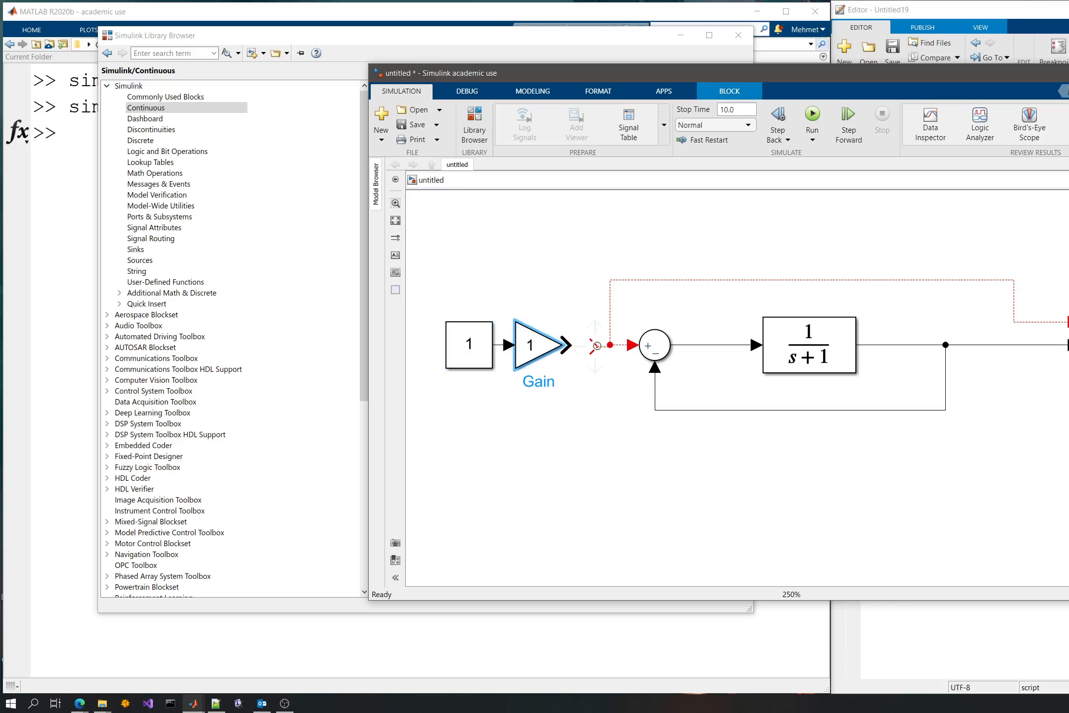
{"action": "left_click", "coordinate": [584, 345]}
{"action": "left_click_drag", "start_coordinate": [584, 345], "coordinate": [565, 345]}
- Set the Gain block's gain to 2 and confirm
{"action": "double_click", "coordinate": [541, 364]}
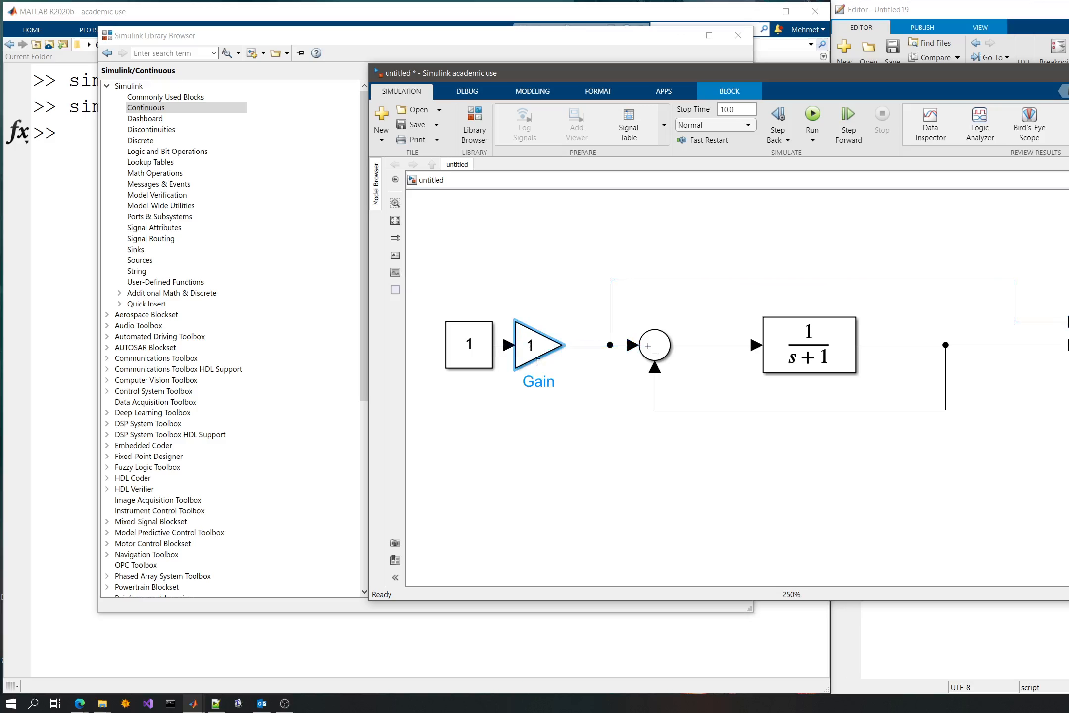
{"action": "type", "text": "2"}
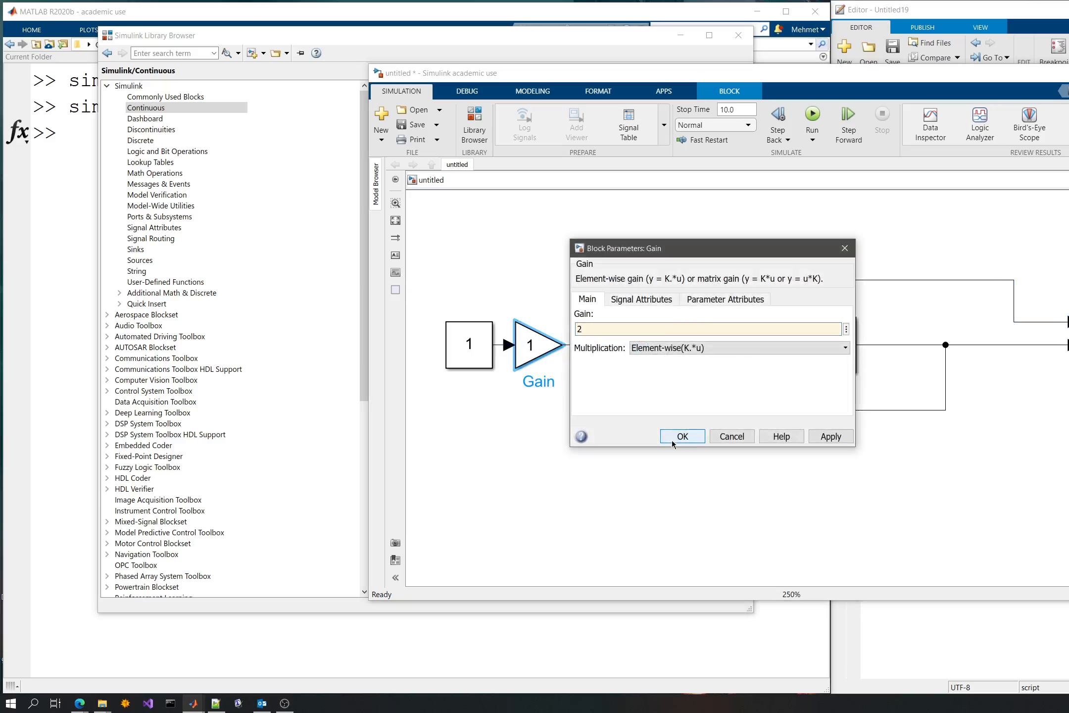
{"action": "left_click", "coordinate": [678, 437]}
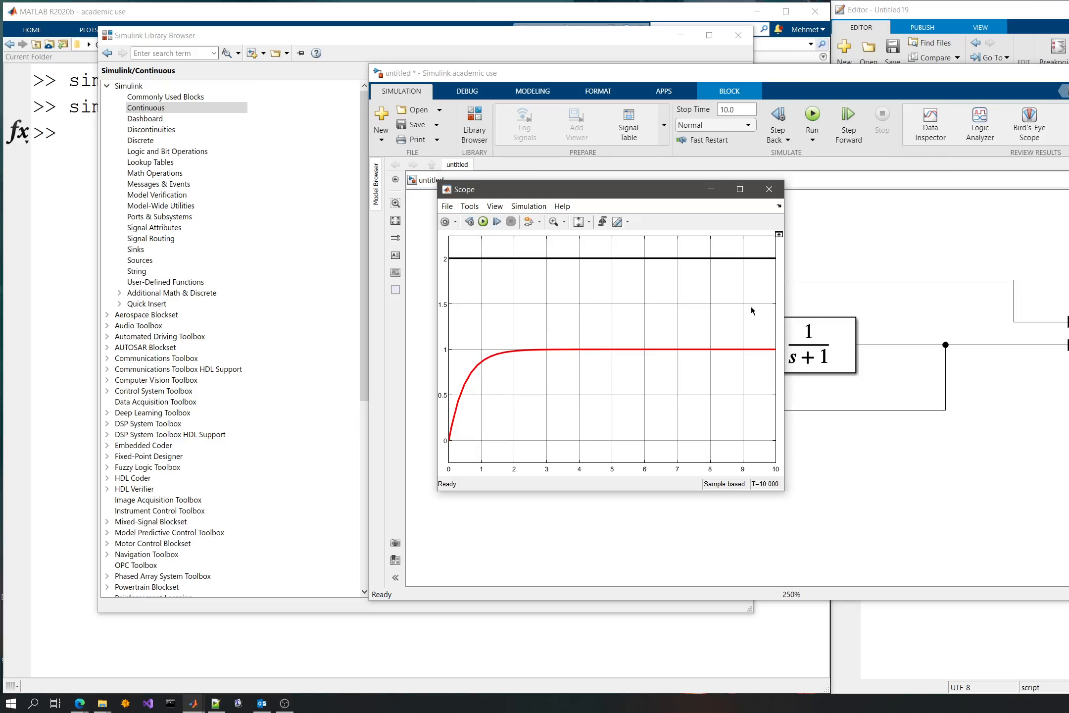
- Close the Scope and check the Constant block's parameters without changing them
{"action": "left_click", "coordinate": [779, 208]}
{"action": "double_click", "coordinate": [474, 345]}
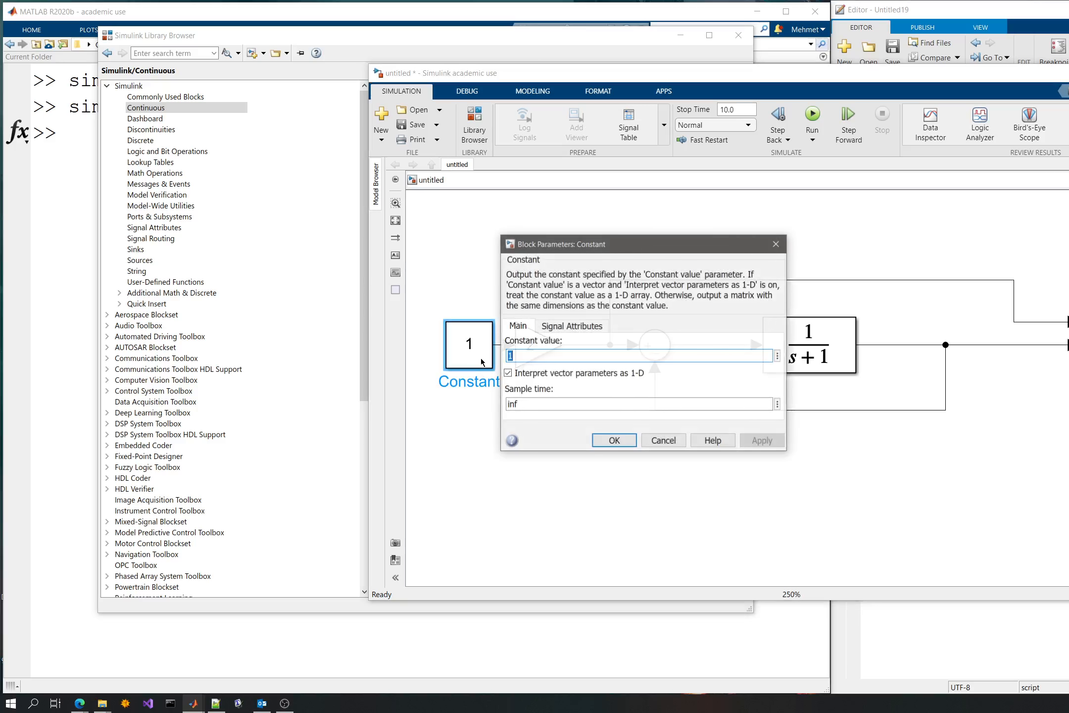
{"action": "left_click", "coordinate": [627, 443]}
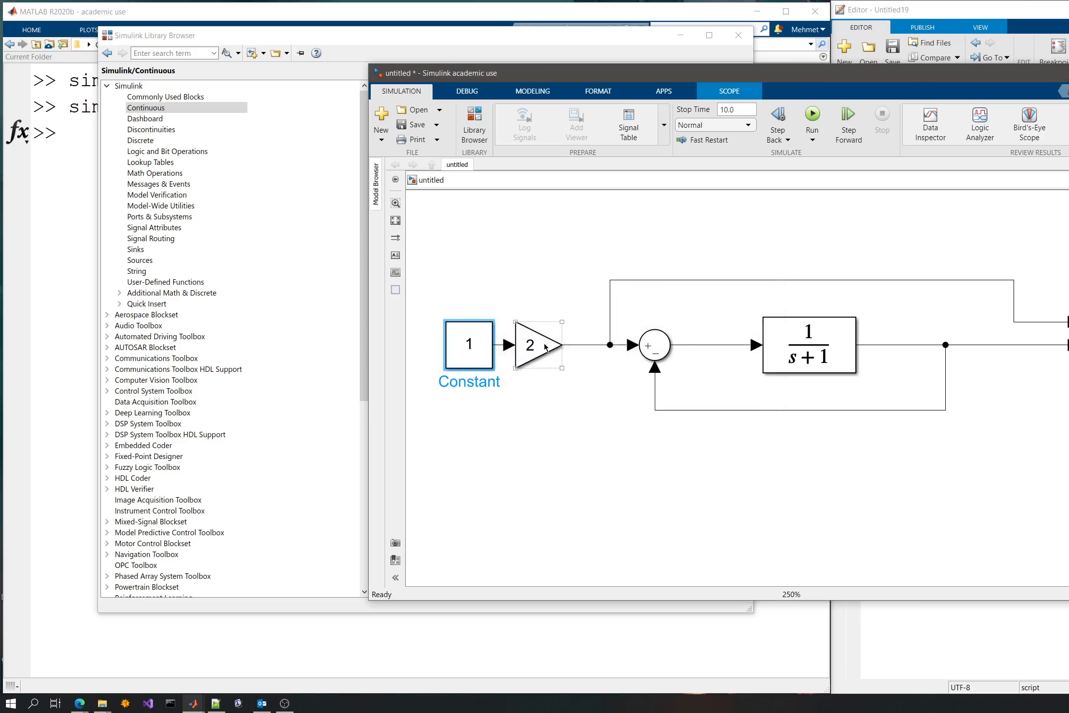
- Move the Gain block next to the Sum and reroute the Scope's first input to branch from the line between the Constant and the Gain
{"action": "left_click_drag", "start_coordinate": [544, 347], "coordinate": [598, 348]}
{"action": "left_click_drag", "start_coordinate": [600, 301], "coordinate": [630, 315]}
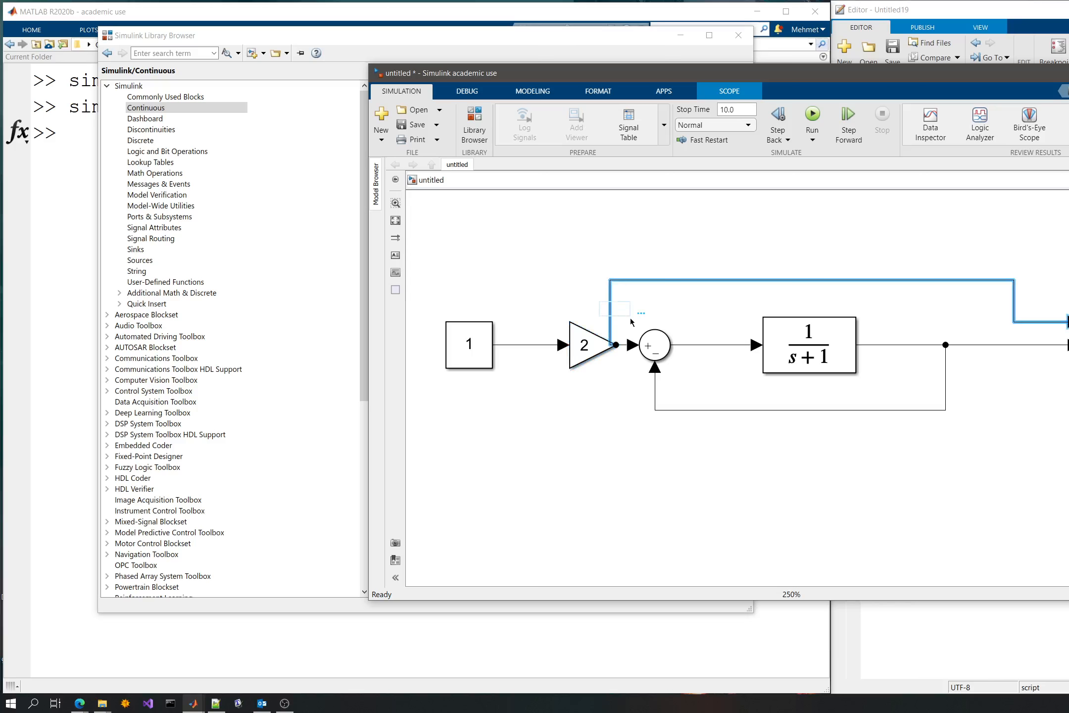
{"action": "key", "text": "Delete"}
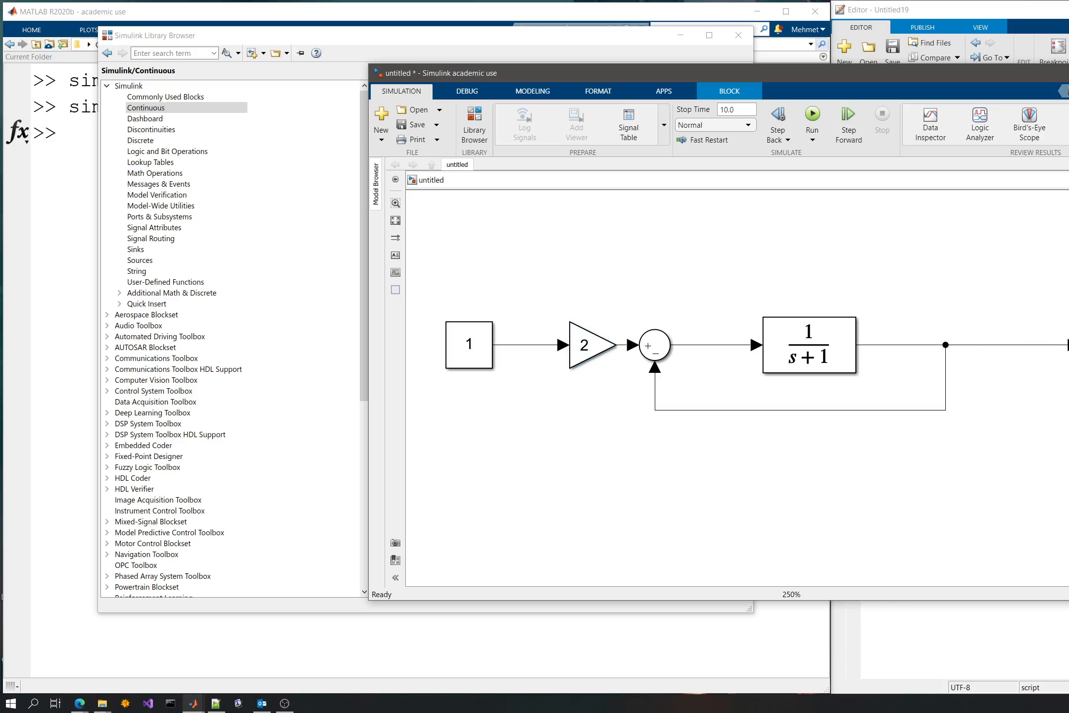
{"action": "mouse_move", "coordinate": [1067, 322]}
{"action": "left_mouse_down"}
{"action": "mouse_move", "coordinate": [520, 282]}
{"action": "mouse_move", "coordinate": [521, 344]}
{"action": "left_mouse_up"}
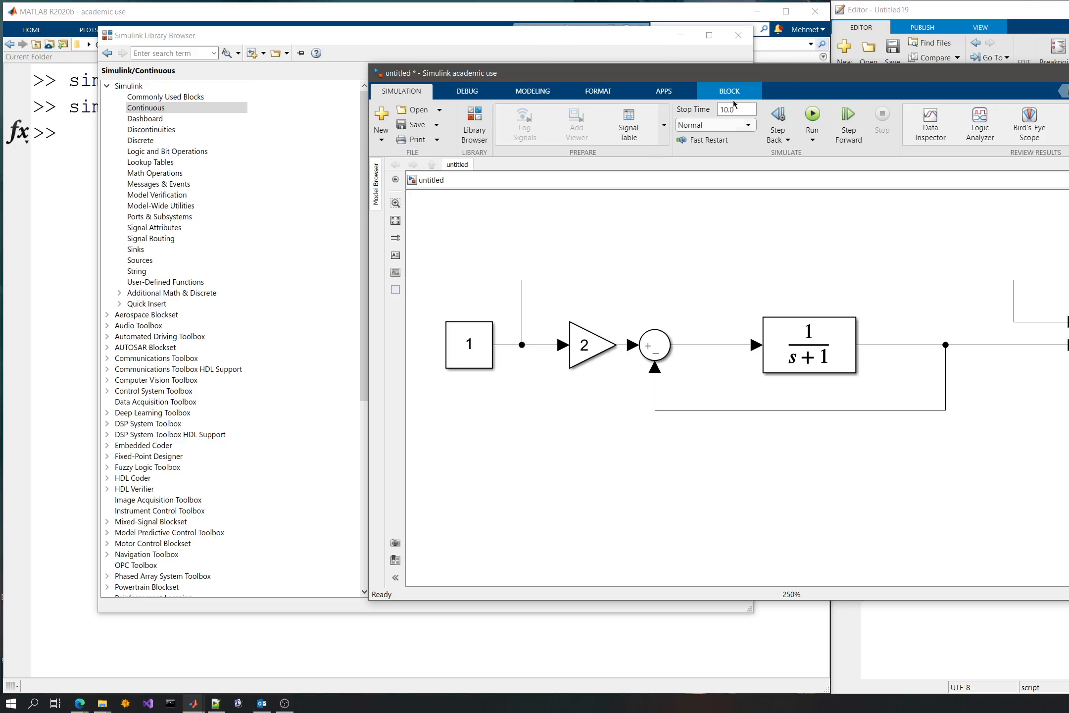
- Run the simulation, compare the output with the Constant's reference in the Scope and return to the model
{"action": "left_click", "coordinate": [585, 341]}
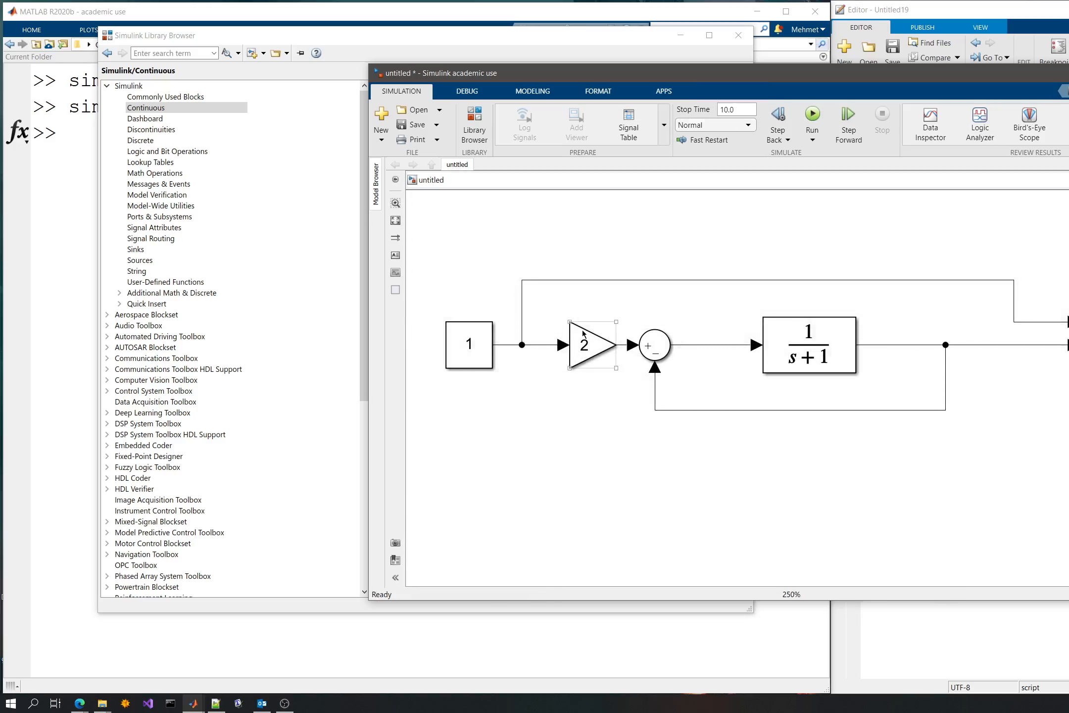
{"action": "left_click", "coordinate": [733, 339]}
{"action": "double_click", "coordinate": [1068, 333]}
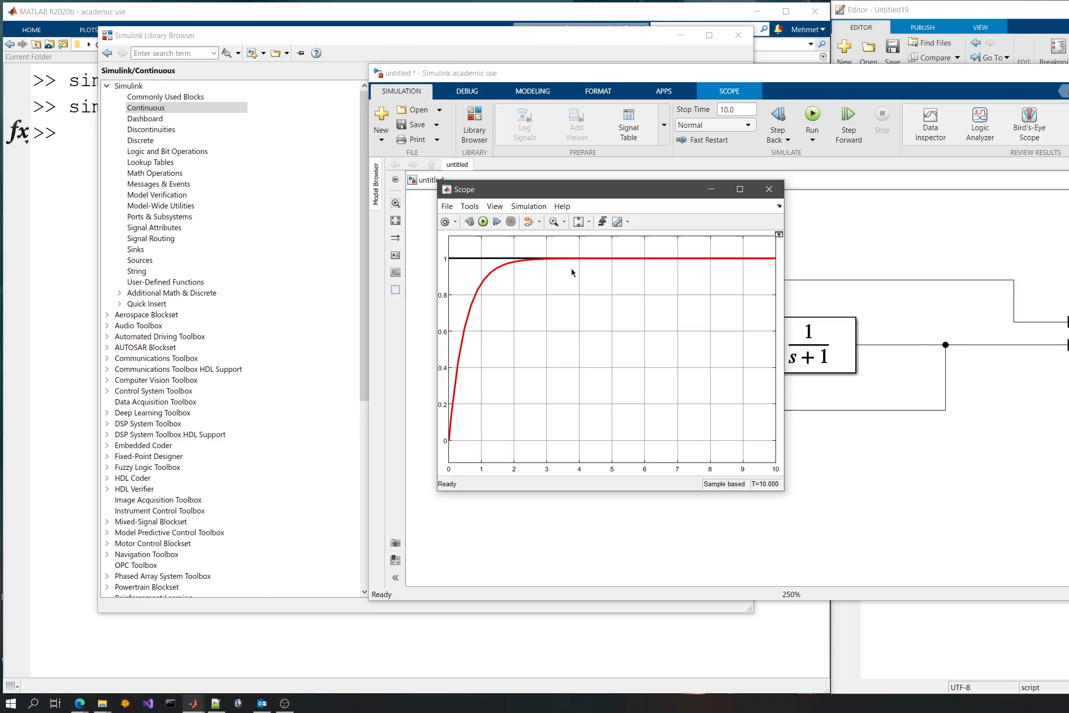
{"action": "left_click", "coordinate": [769, 189]}
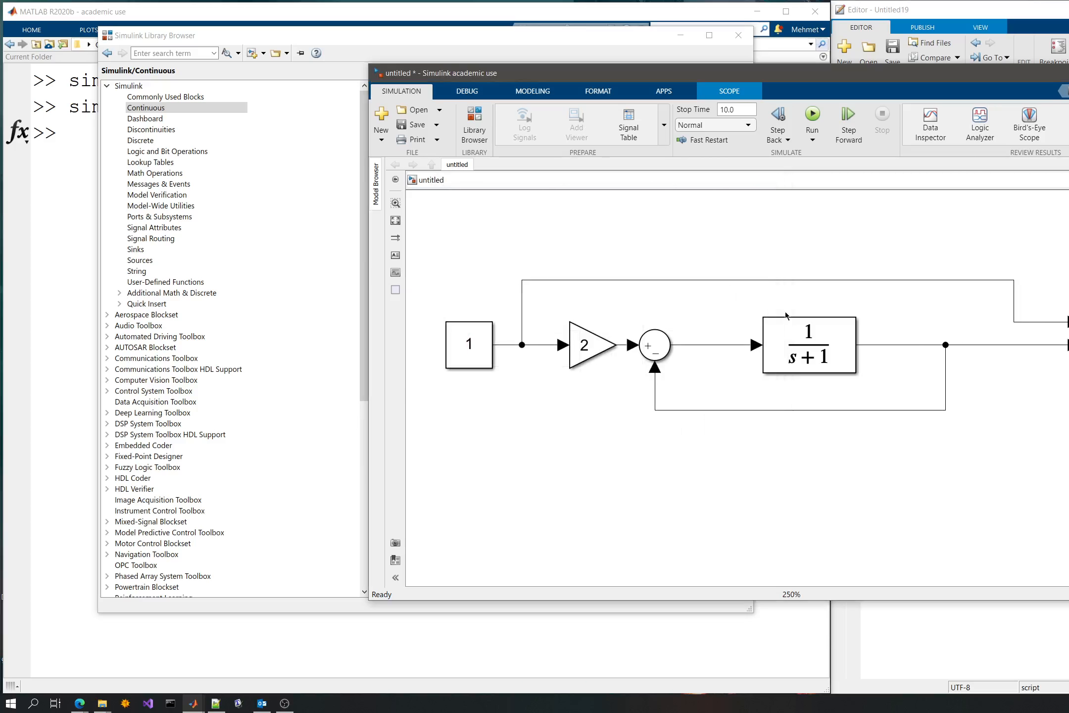
{"action": "left_click", "coordinate": [592, 347]}
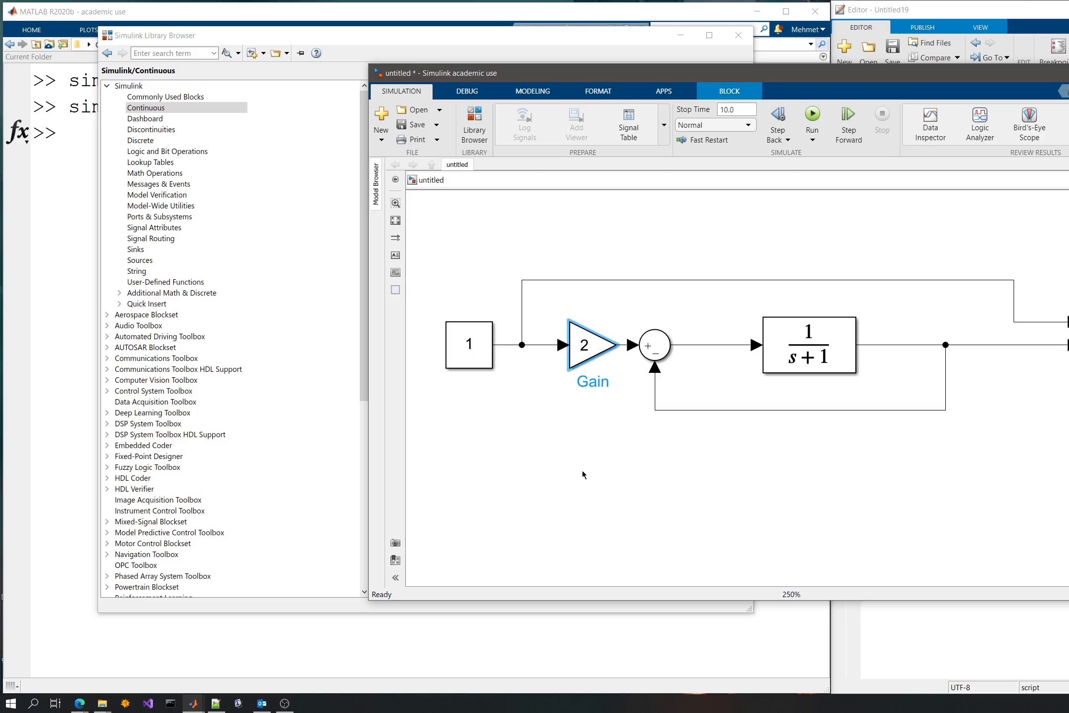
{"action": "left_click", "coordinate": [577, 456]}
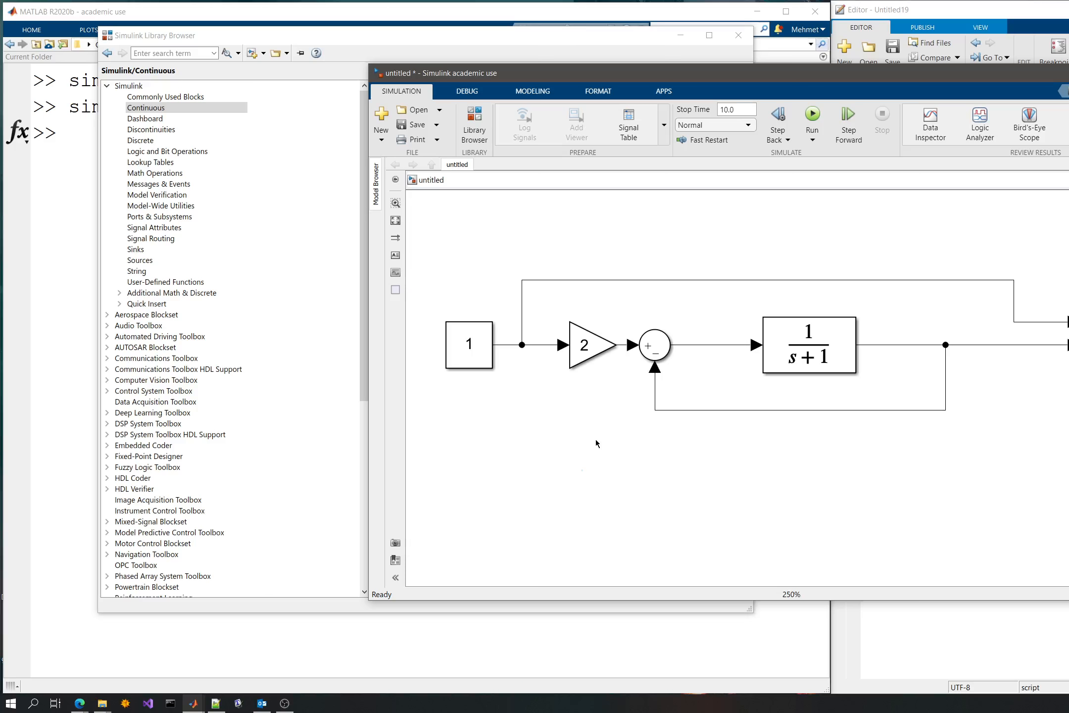
{"action": "scroll", "coordinate": [604, 441], "scroll_direction": "down", "scroll_amount": 1}
{"action": "left_click_drag", "start_coordinate": [647, 459], "coordinate": [673, 386]}
{"action": "left_click_drag", "start_coordinate": [451, 219], "coordinate": [1064, 384]}
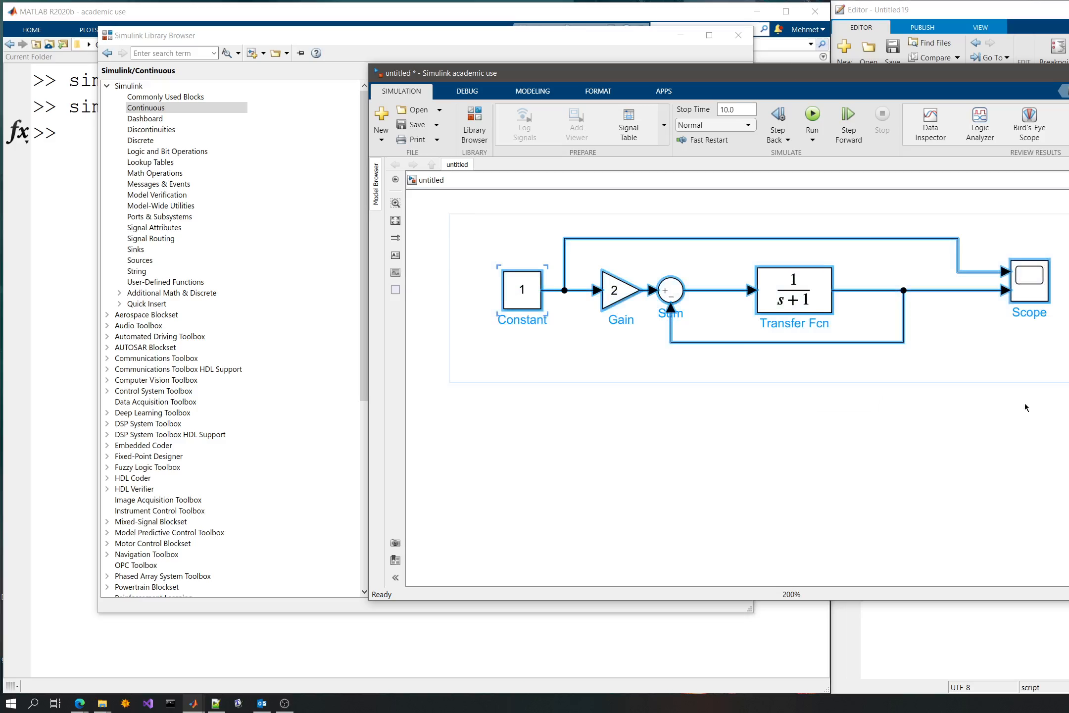
{"action": "key", "text": "ctrl+v"}
{"action": "left_click", "coordinate": [625, 439]}
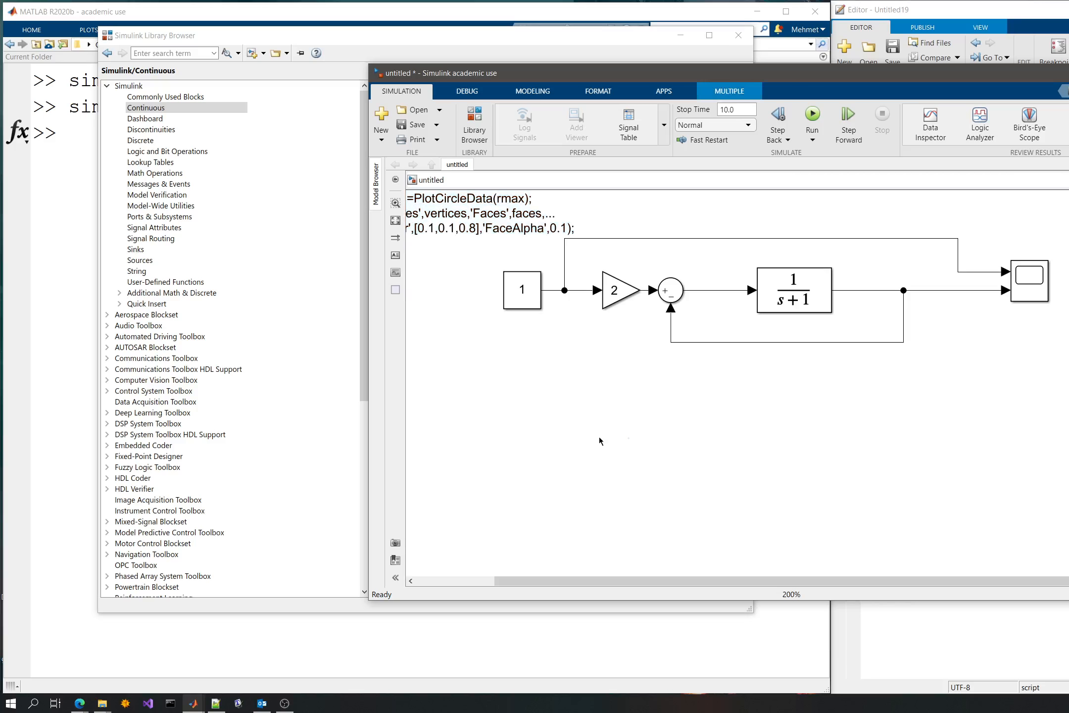
{"action": "key", "text": "ctrl+z"}
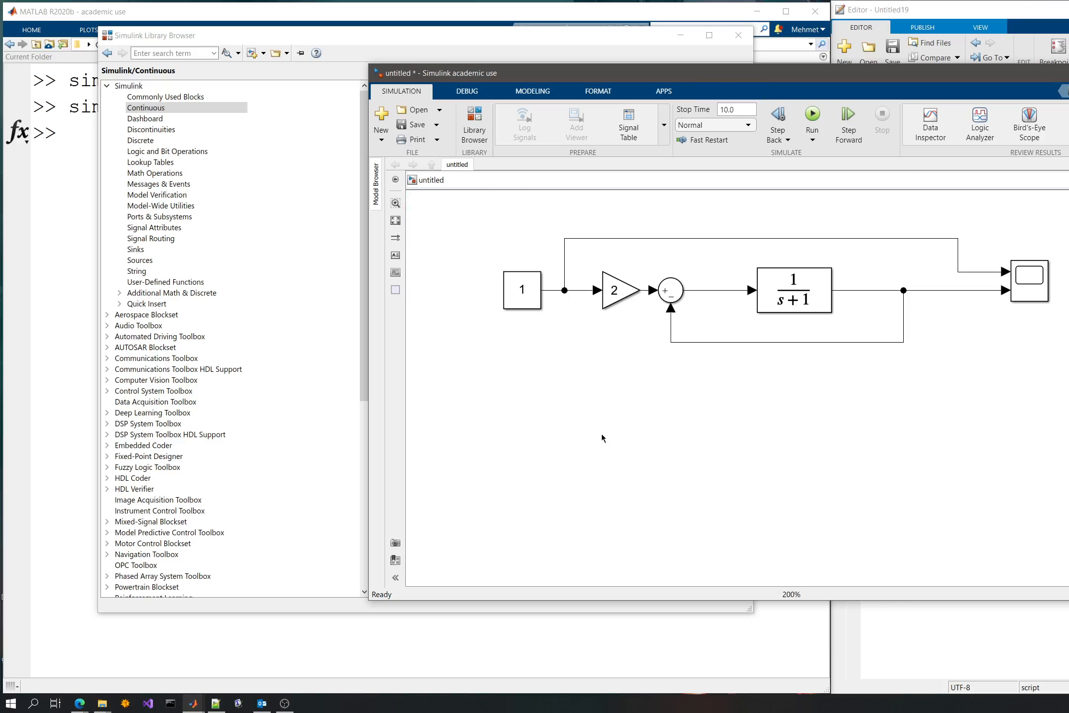
- Duplicate the entire closed-loop model, including its Scope, and place the copy directly below the original
{"action": "left_click_drag", "start_coordinate": [480, 400], "coordinate": [1002, 338]}
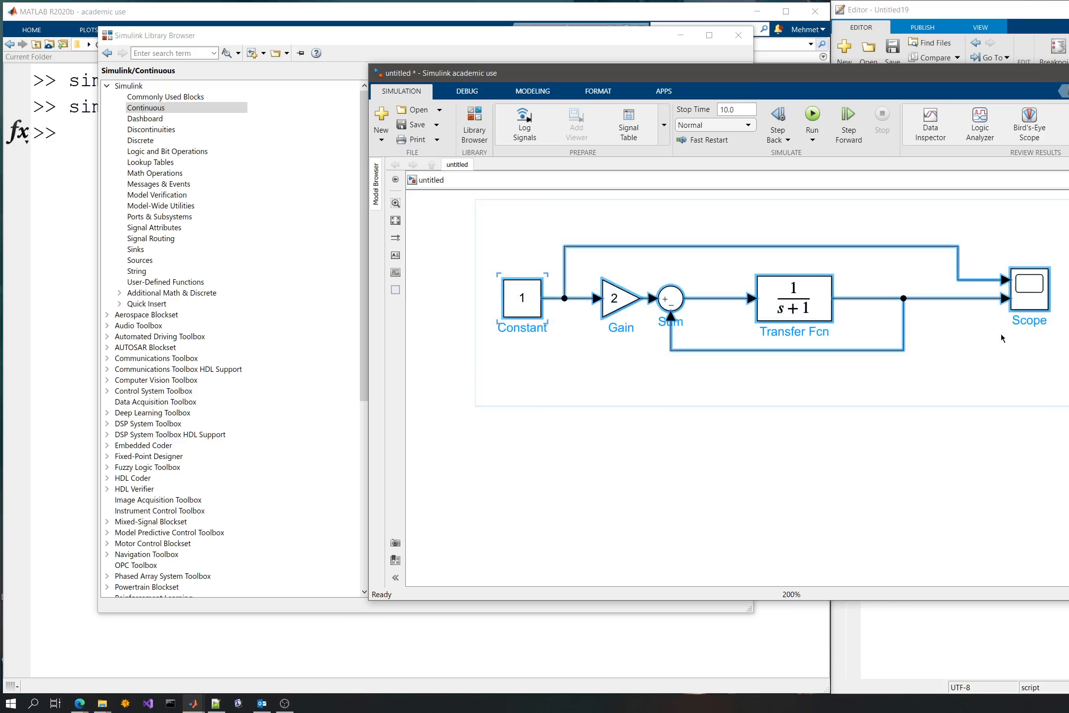
{"action": "left_click", "coordinate": [683, 444]}
{"action": "key", "text": "ctrl+v"}
{"action": "left_click_drag", "start_coordinate": [708, 476], "coordinate": [530, 489]}
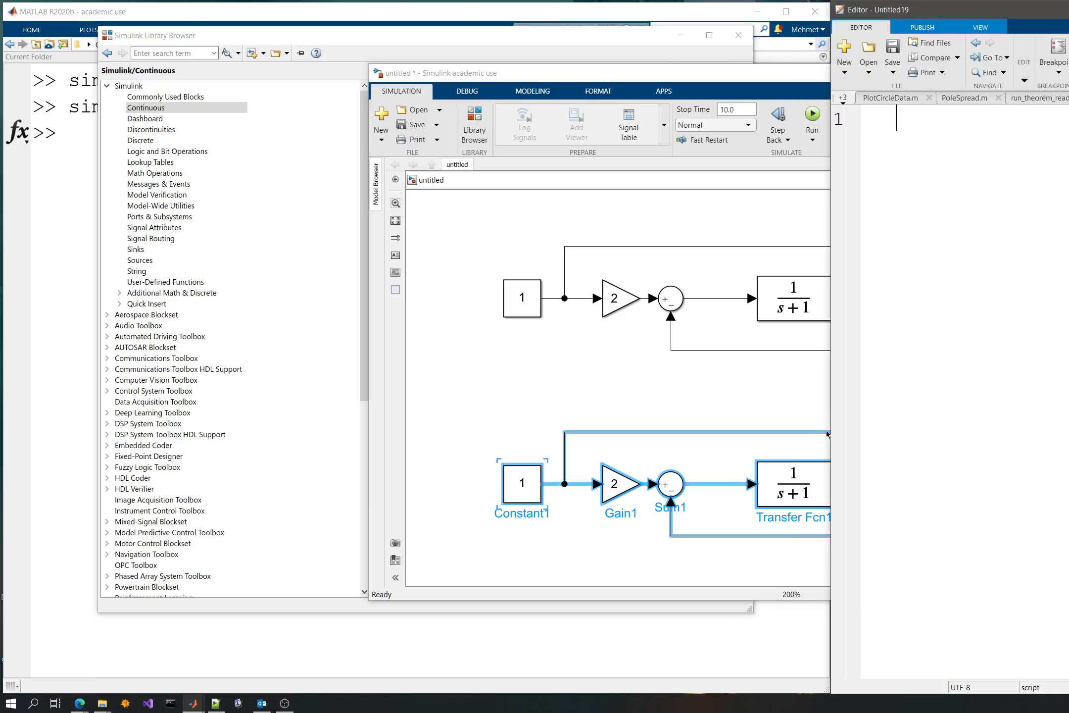
{"action": "left_click", "coordinate": [823, 393]}
{"action": "scroll", "coordinate": [987, 390], "scroll_direction": "down", "scroll_amount": 1}
{"action": "scroll", "coordinate": [988, 390], "scroll_direction": "up", "scroll_amount": 1}
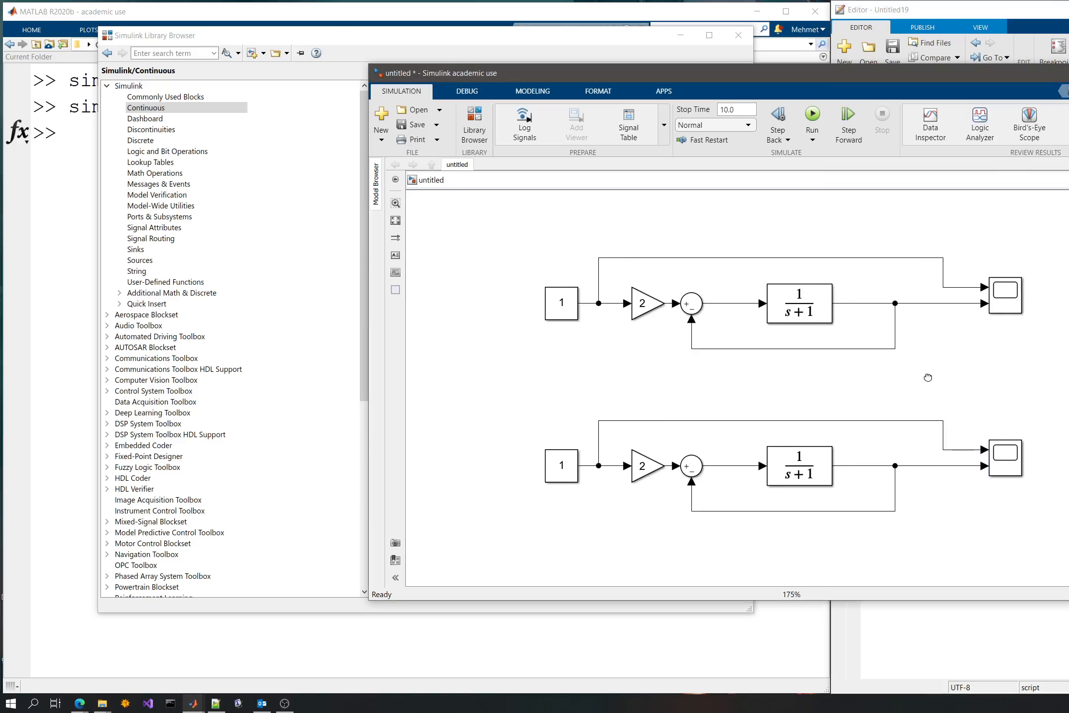
{"action": "left_click_drag", "start_coordinate": [808, 384], "coordinate": [848, 369]}
- Cut the Gain from the lower model's input, leaving the Constant wired to the Sum, and detach the output line from the Scope
{"action": "left_click", "coordinate": [598, 456]}
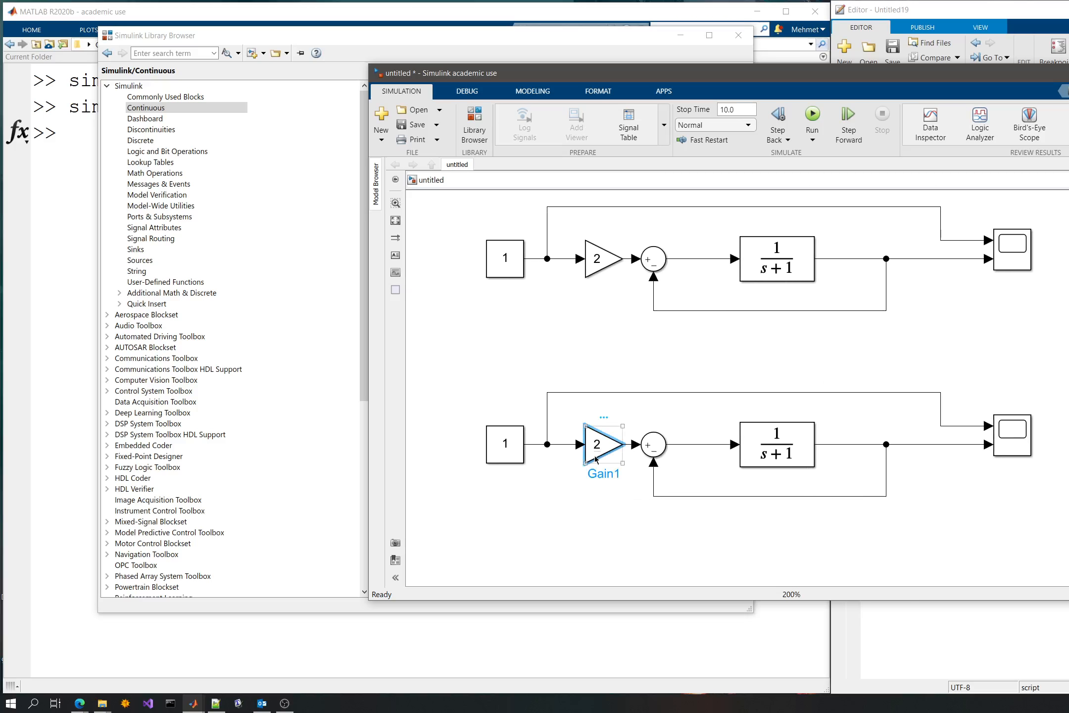
{"action": "key", "text": "Delete"}
{"action": "left_click", "coordinate": [609, 452]}
{"action": "key", "text": "Delete"}
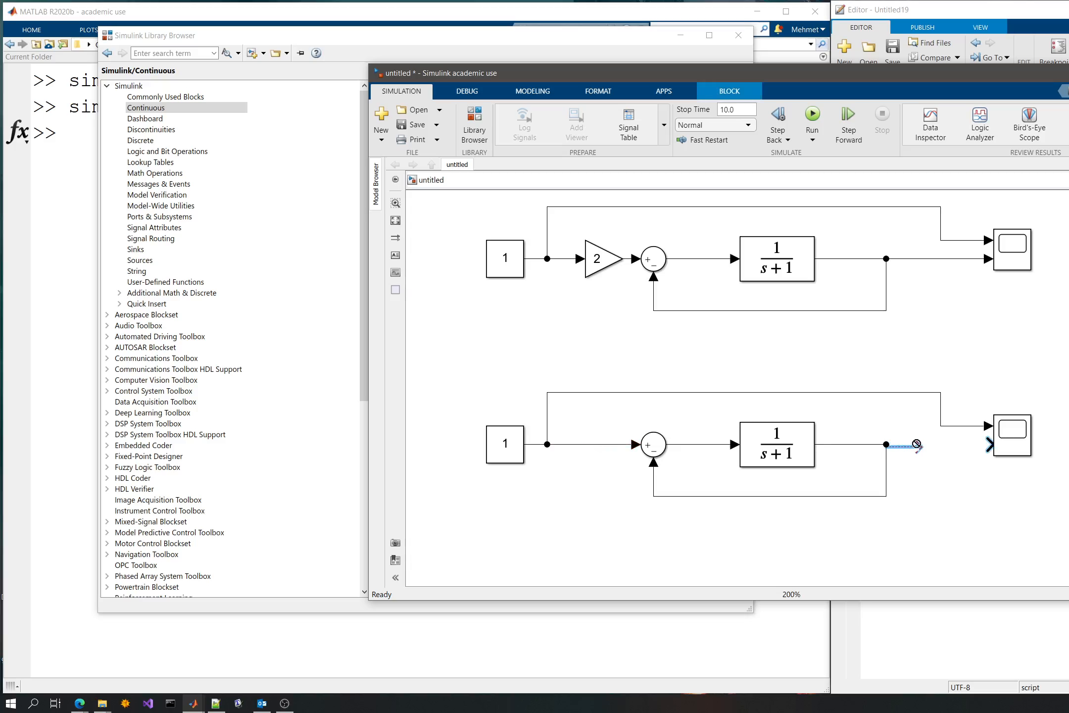
- Paste the Gain in front of the lower Scope's second input and connect the loop's output branch to it
{"action": "key", "text": "ctrl+v"}
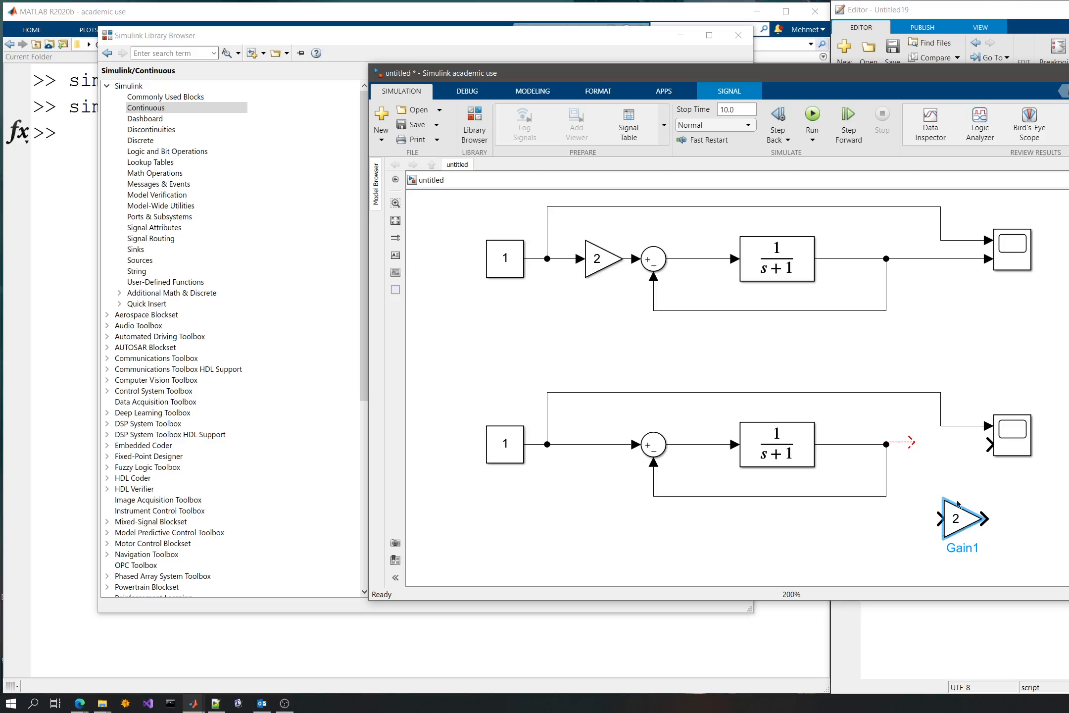
{"action": "left_click_drag", "start_coordinate": [972, 530], "coordinate": [961, 456]}
{"action": "left_click", "coordinate": [912, 444]}
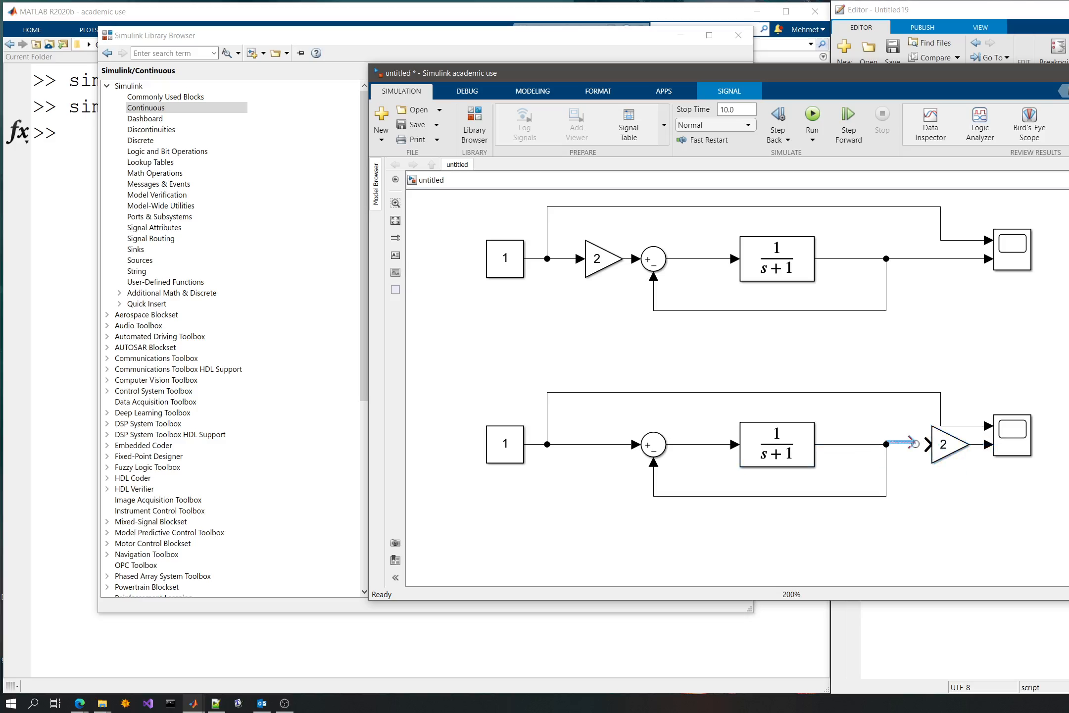
{"action": "left_click", "coordinate": [942, 413]}
{"action": "left_click", "coordinate": [970, 412]}
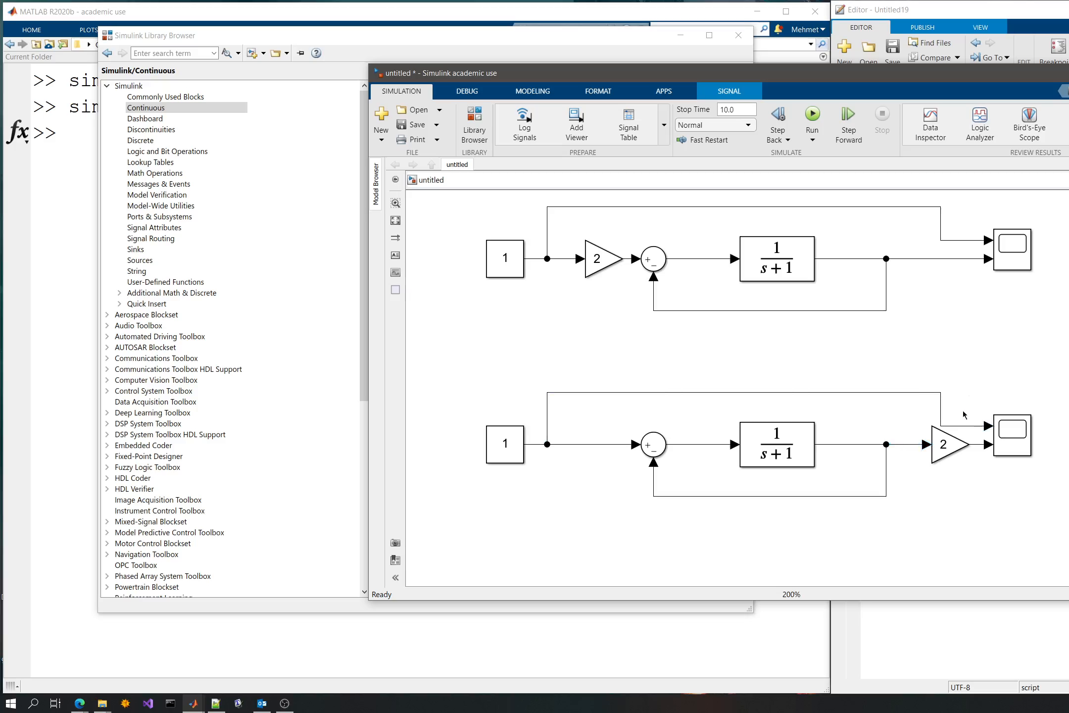
- Reroute the lower reference line clear of the output Gain and shift the Gain slightly away from the Scope
{"action": "left_click_drag", "start_coordinate": [962, 427], "coordinate": [956, 393]}
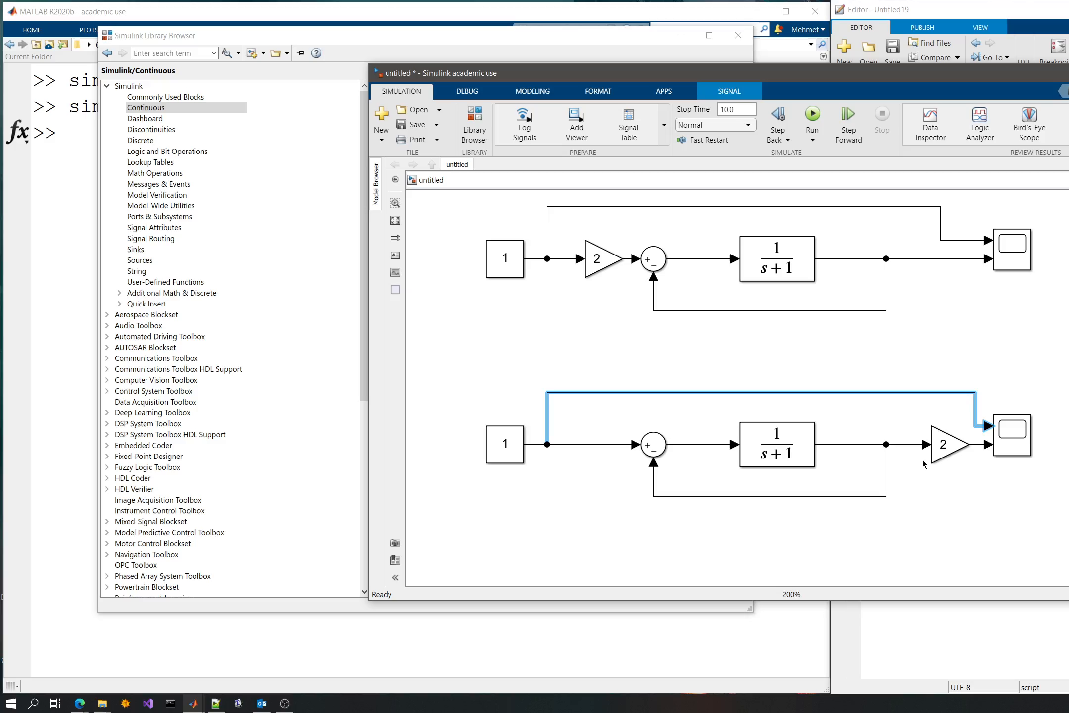
{"action": "left_click_drag", "start_coordinate": [940, 448], "coordinate": [933, 448]}
{"action": "left_click", "coordinate": [1037, 420]}
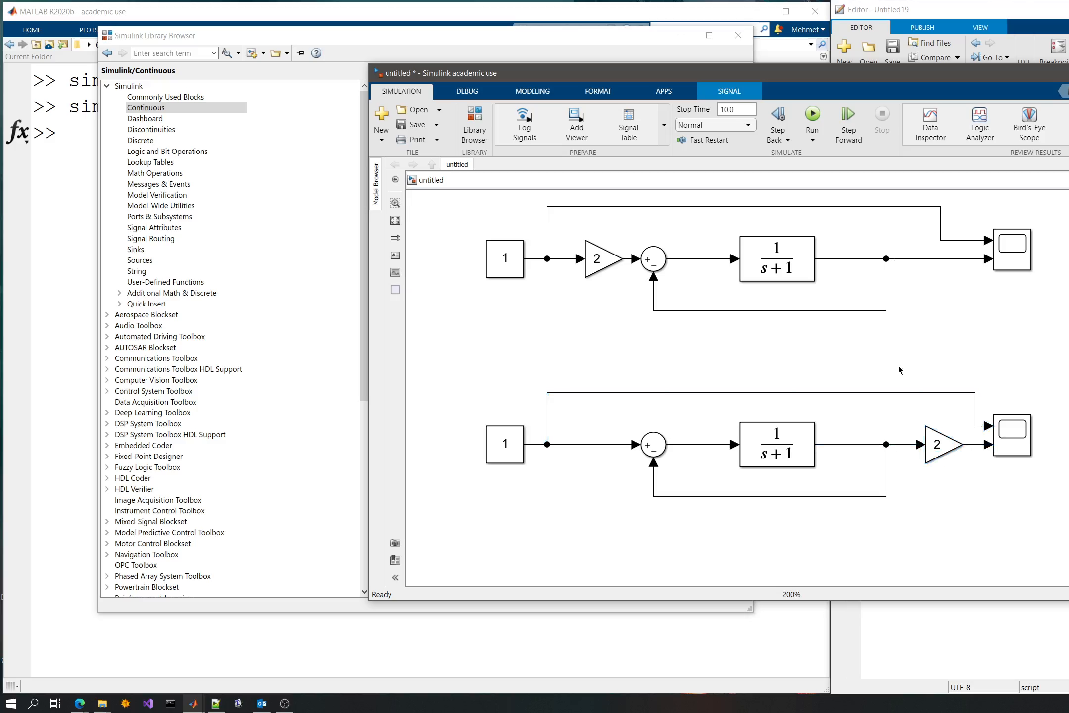
- Open the lower model's Scope, run the simulation, examine the response with the output Gain and close the Scope
{"action": "left_click", "coordinate": [1021, 436]}
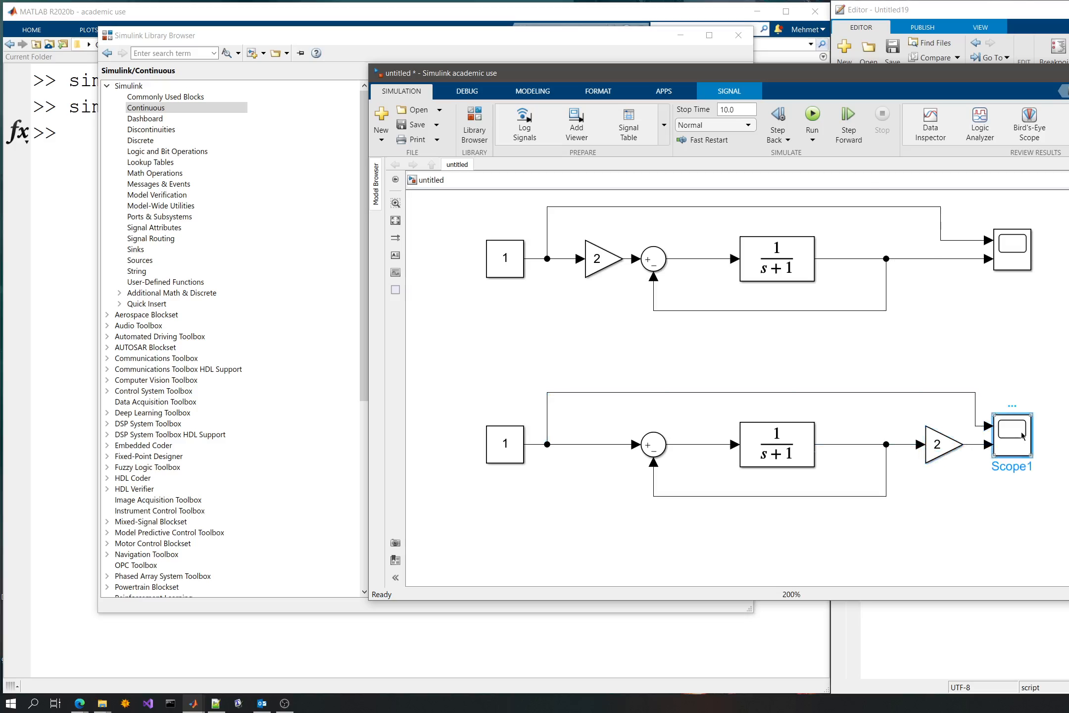
{"action": "double_click", "coordinate": [1022, 436]}
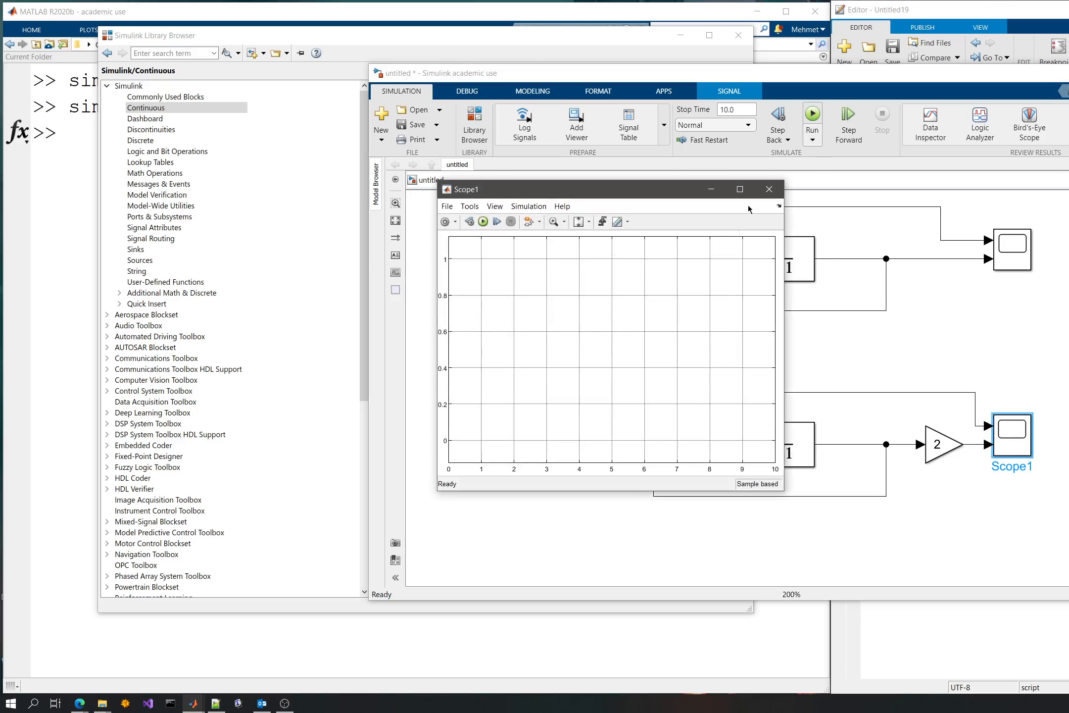
{"action": "left_click", "coordinate": [488, 221]}
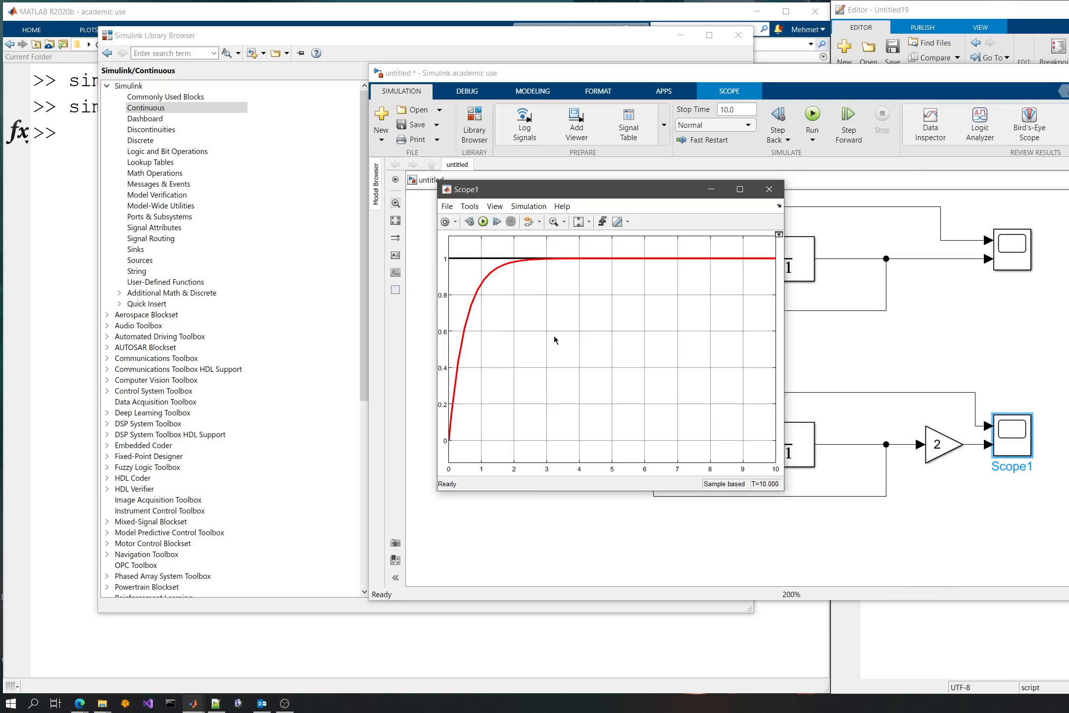
{"action": "left_click", "coordinate": [776, 191]}
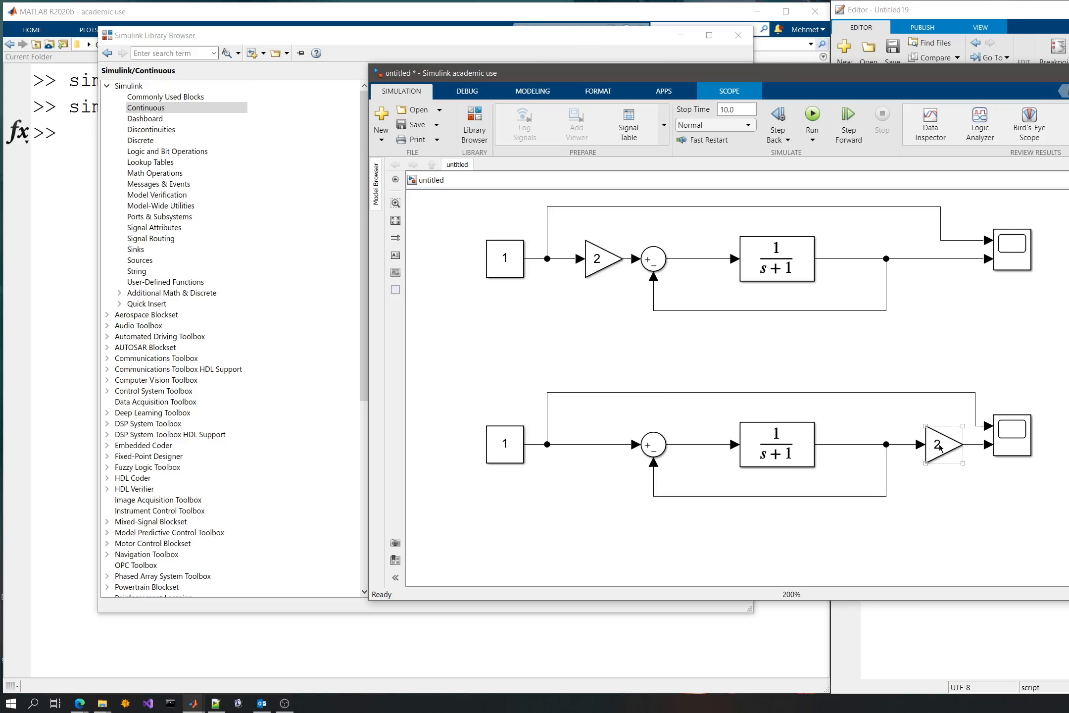
- Set the lower model's output Gain to 1
{"action": "double_click", "coordinate": [940, 448]}
{"action": "type", "text": "1"}
{"action": "left_click", "coordinate": [1065, 536]}
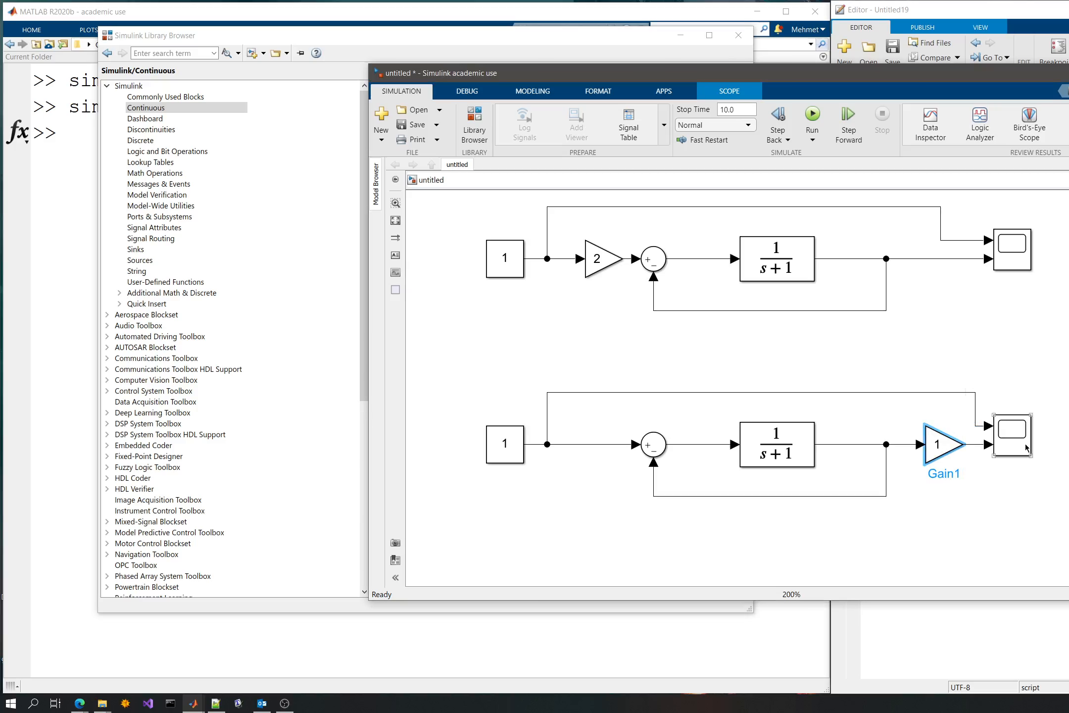
- Rerun the simulation from the lower Scope, examine the response to the unity output gain and close the Scope
{"action": "double_click", "coordinate": [1025, 443]}
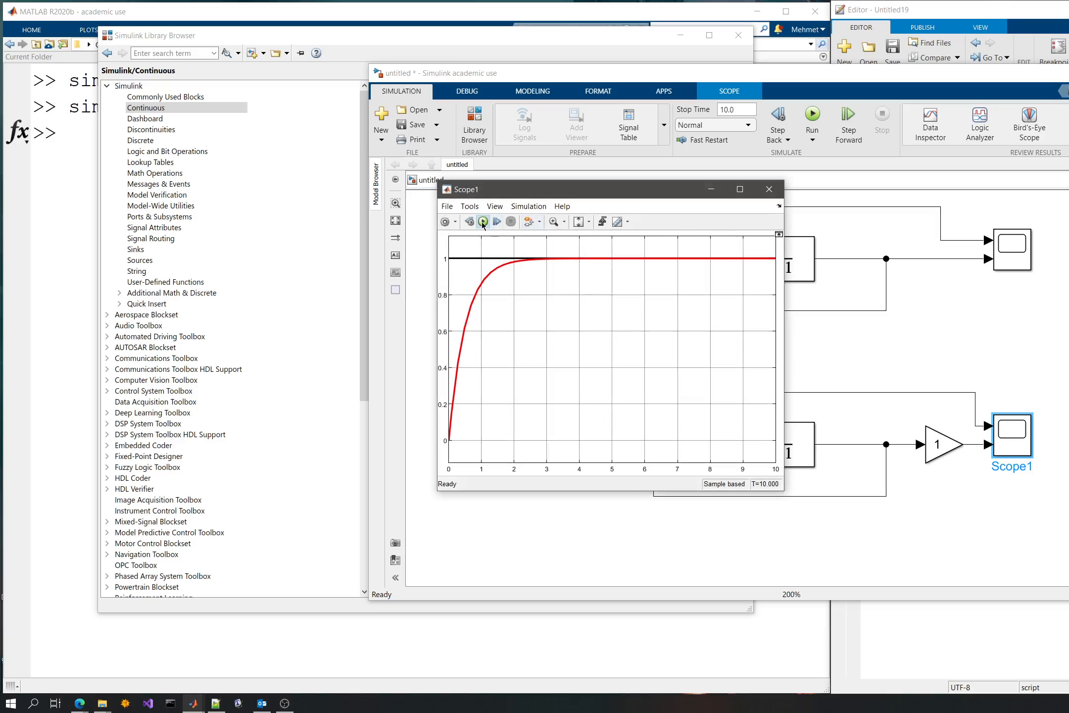
{"action": "left_click", "coordinate": [483, 223]}
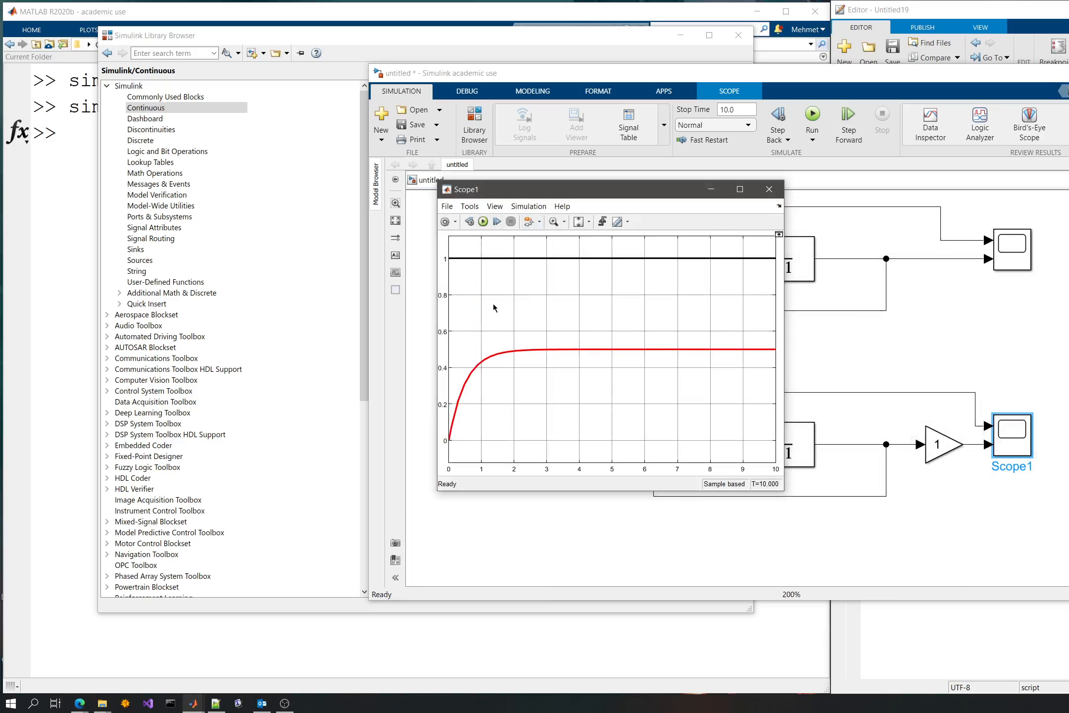
{"action": "left_click", "coordinate": [766, 196]}
- Set the lower model's output Gain to 2 and confirm
{"action": "double_click", "coordinate": [943, 444]}
{"action": "type", "text": "2"}
{"action": "key", "text": "Return"}
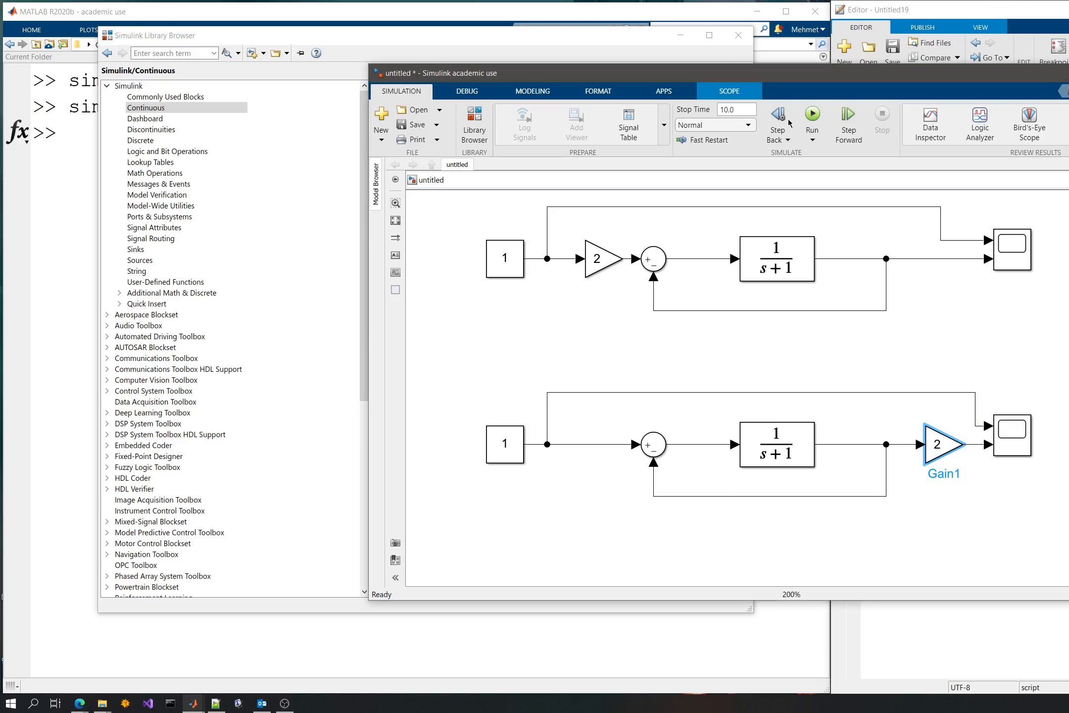
- Rerun the simulation, examine the lower model's response with the output Gain of 2 in its Scope and close the Scope
{"action": "left_click", "coordinate": [814, 128]}
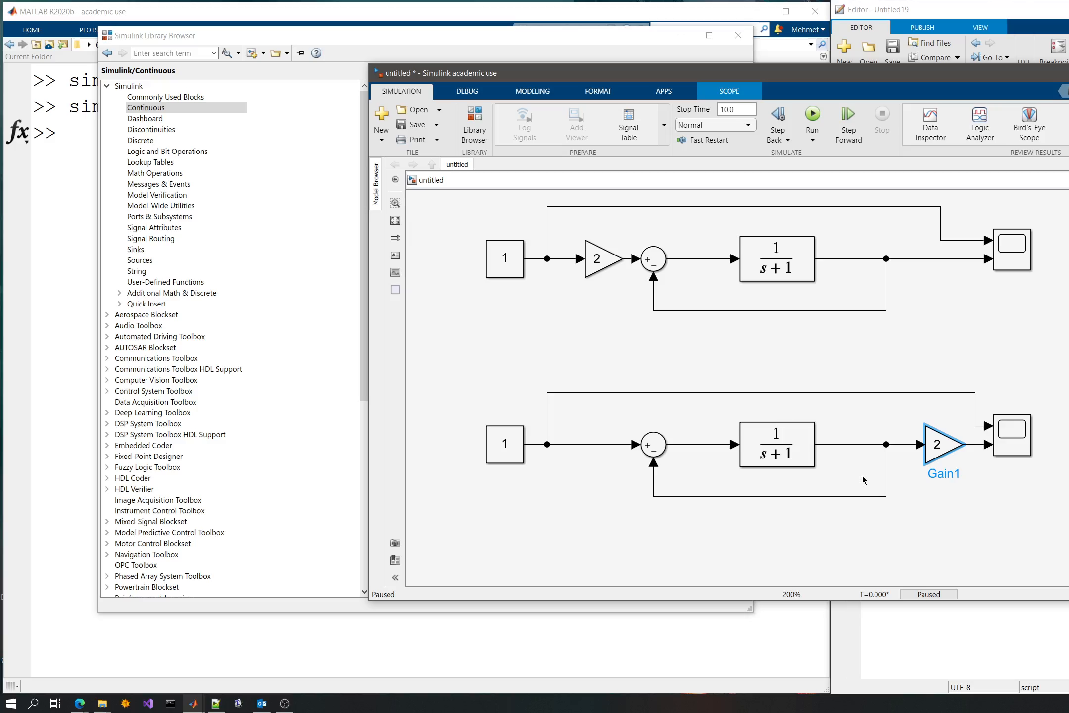
{"action": "left_click", "coordinate": [1016, 432]}
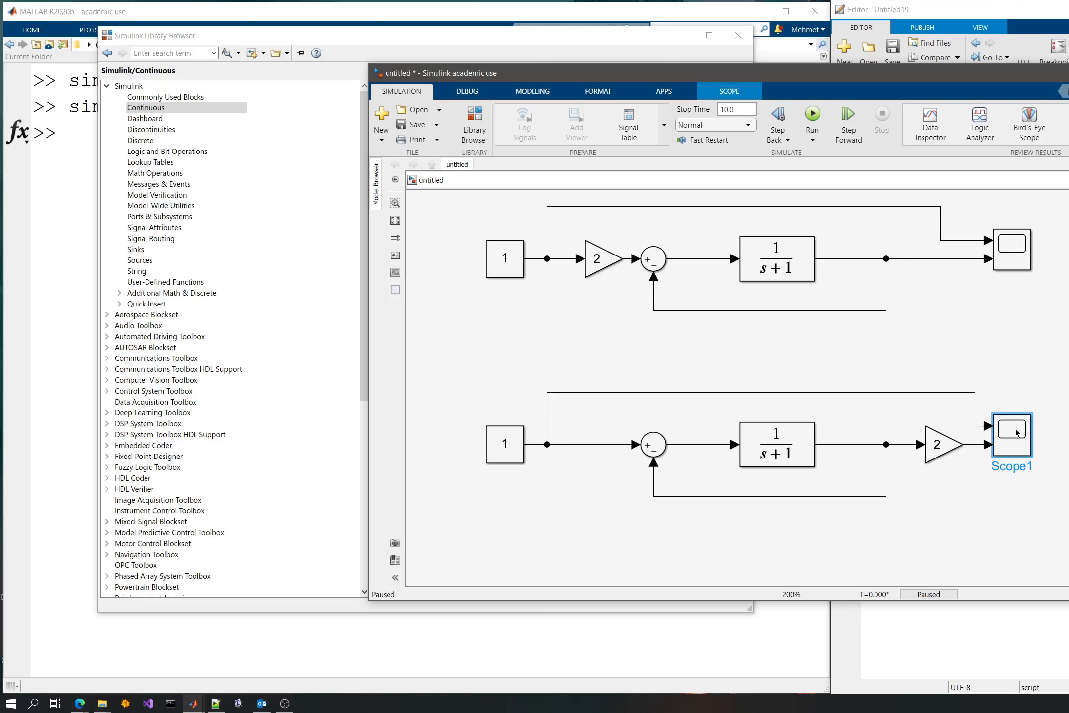
{"action": "double_click", "coordinate": [1016, 432]}
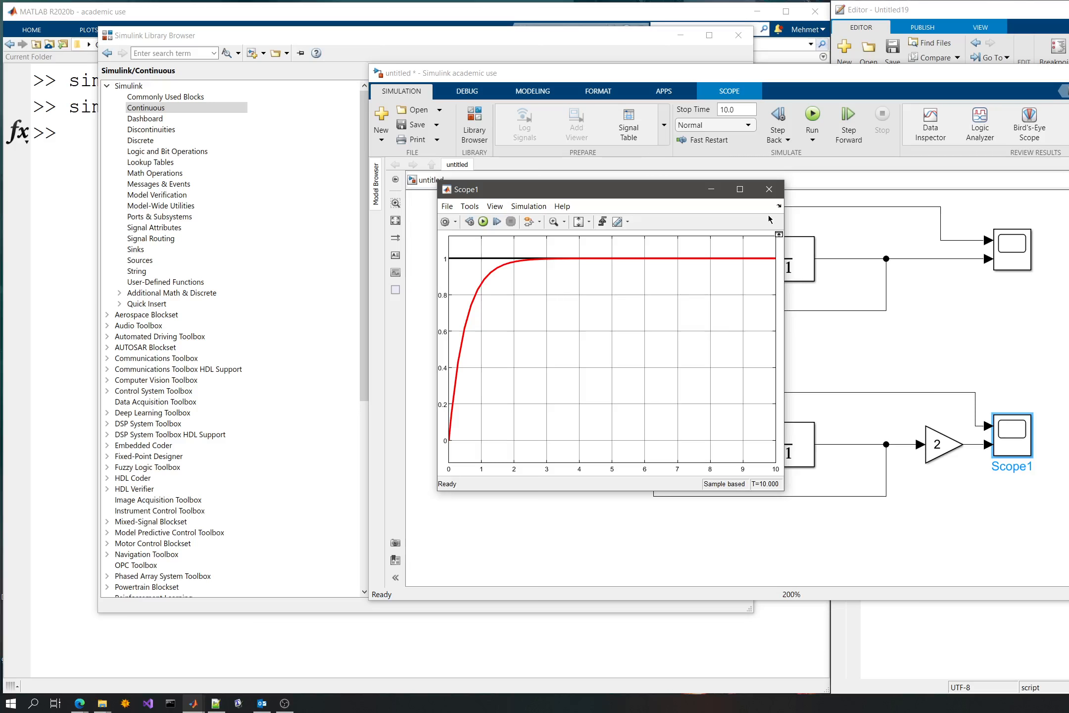
{"action": "left_click", "coordinate": [820, 344]}
{"action": "left_click", "coordinate": [820, 344]}
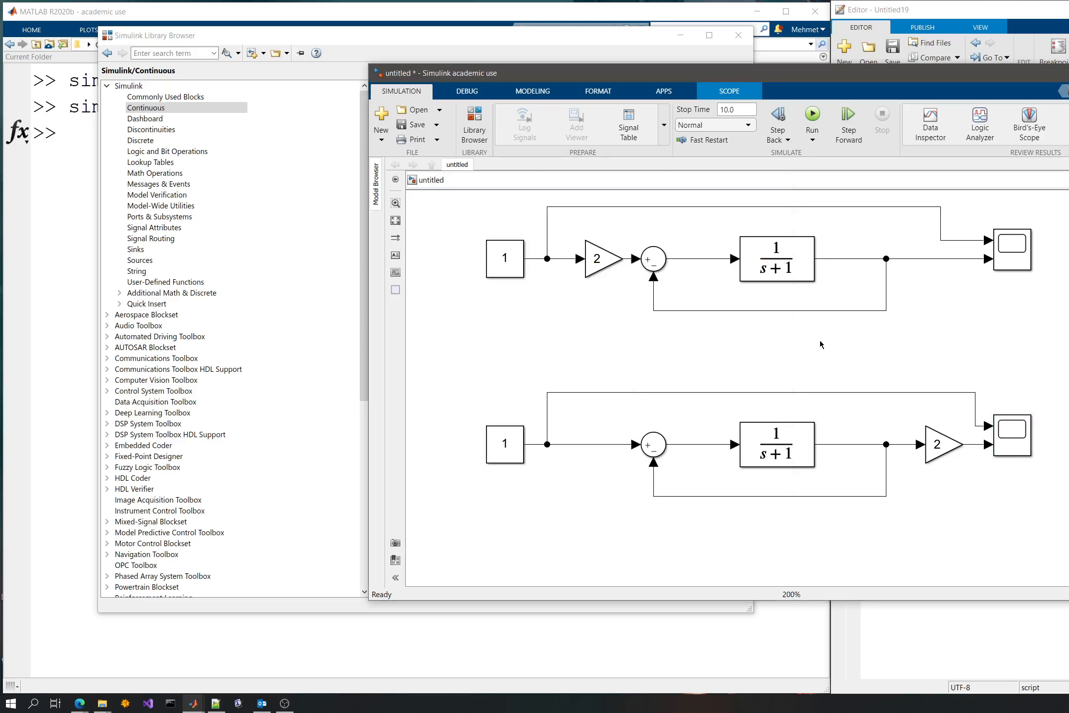
{"action": "key", "text": "ctrl+t"}
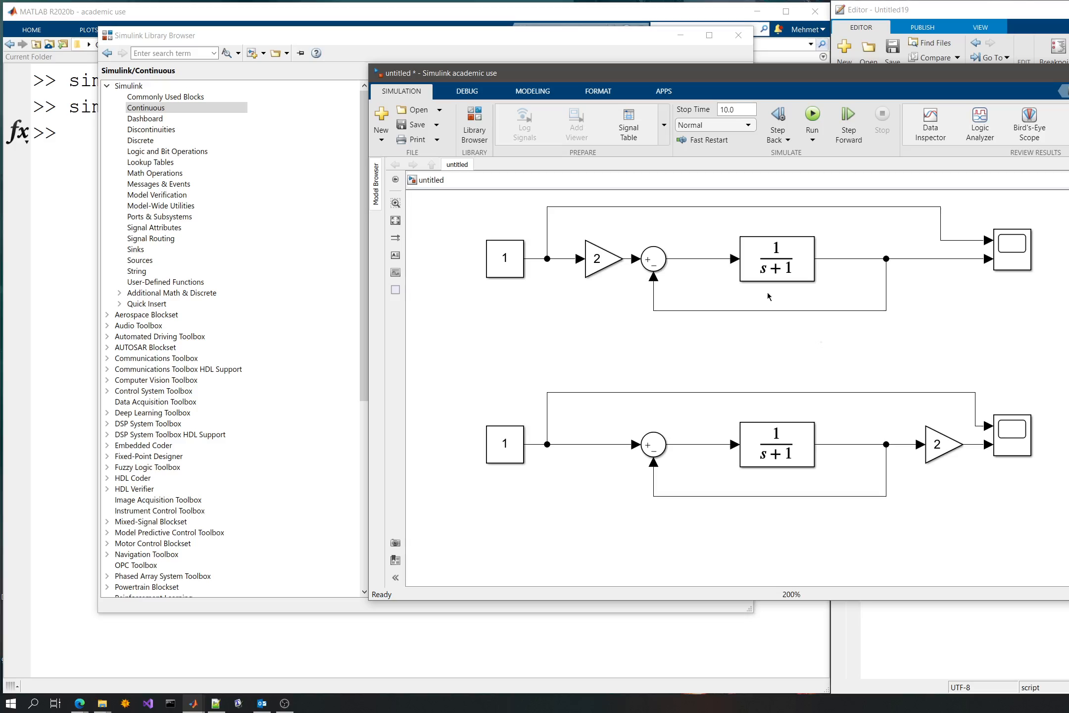
{"action": "left_click_drag", "start_coordinate": [514, 37], "coordinate": [502, 34]}
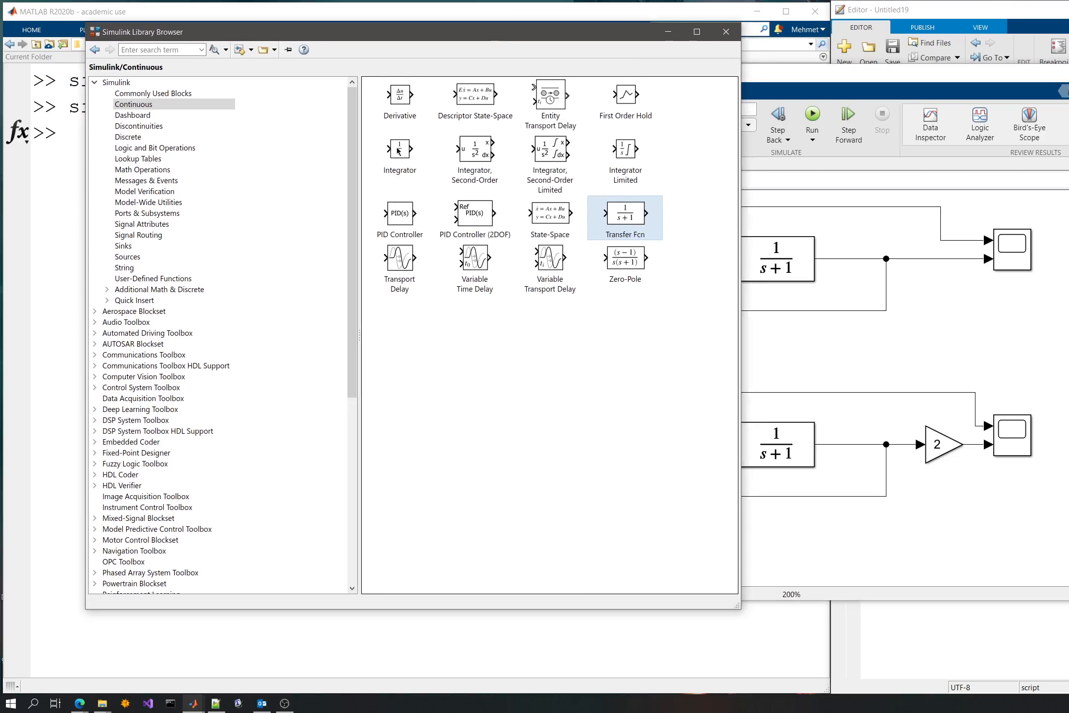
{"action": "left_click_drag", "start_coordinate": [415, 161], "coordinate": [825, 359]}
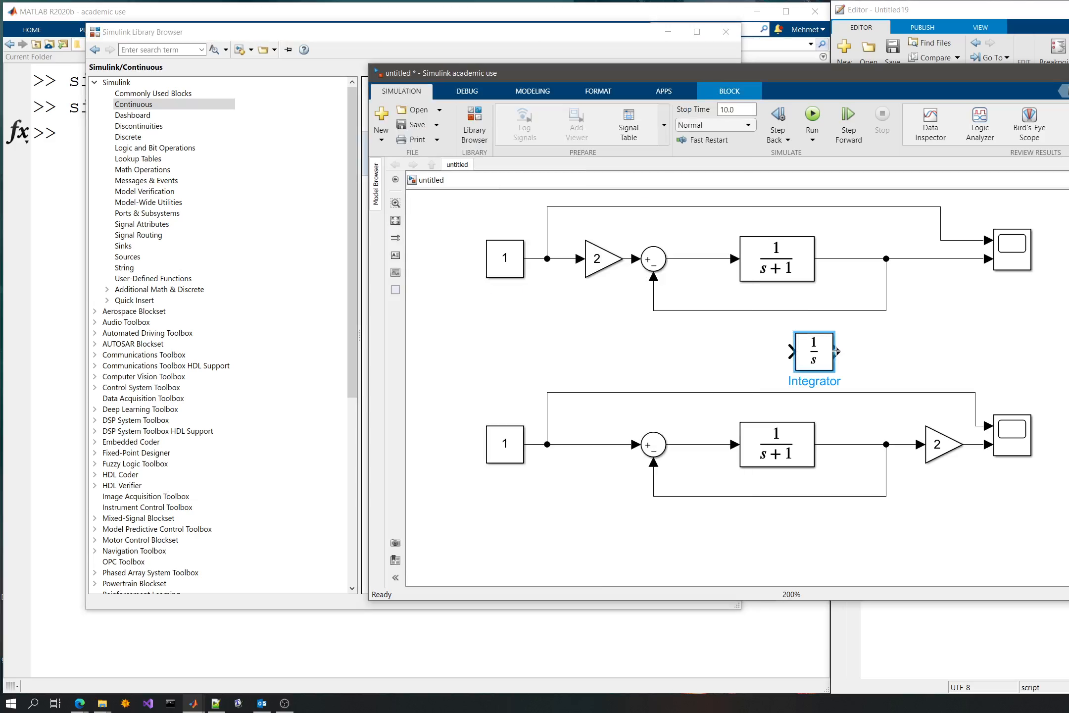
{"action": "key", "text": "Delete"}
- Shift the lower model's transfer function away from the sum and insert a connected Gain block between them
{"action": "left_click_drag", "start_coordinate": [776, 444], "coordinate": [698, 444]}
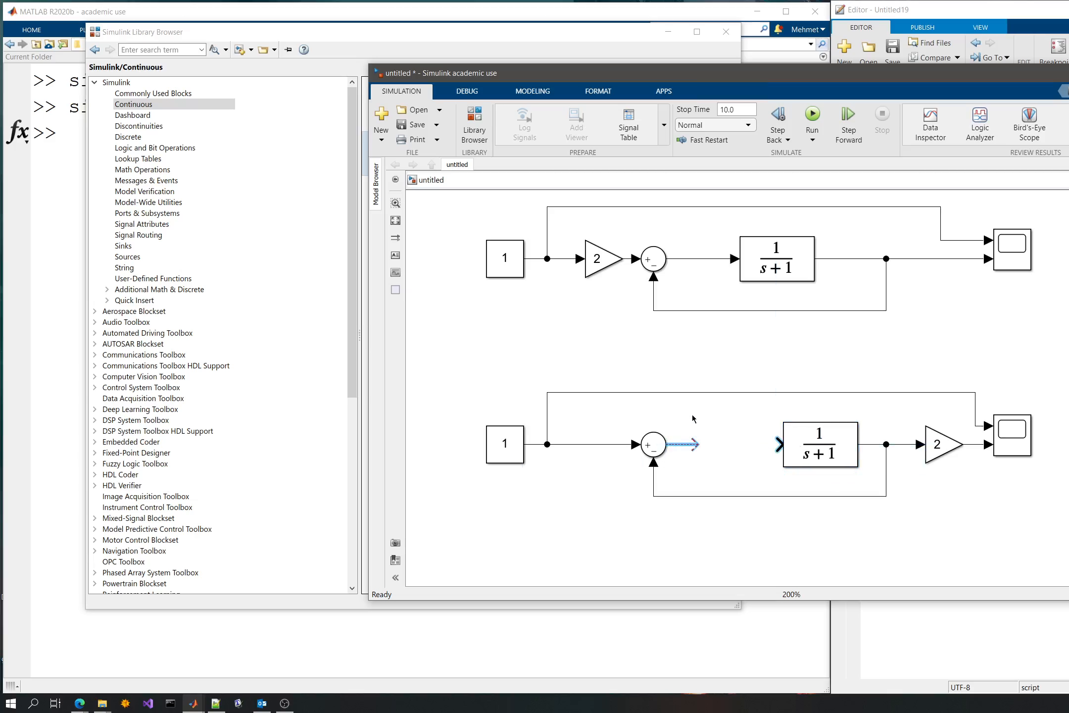
{"action": "left_click", "coordinate": [292, 35]}
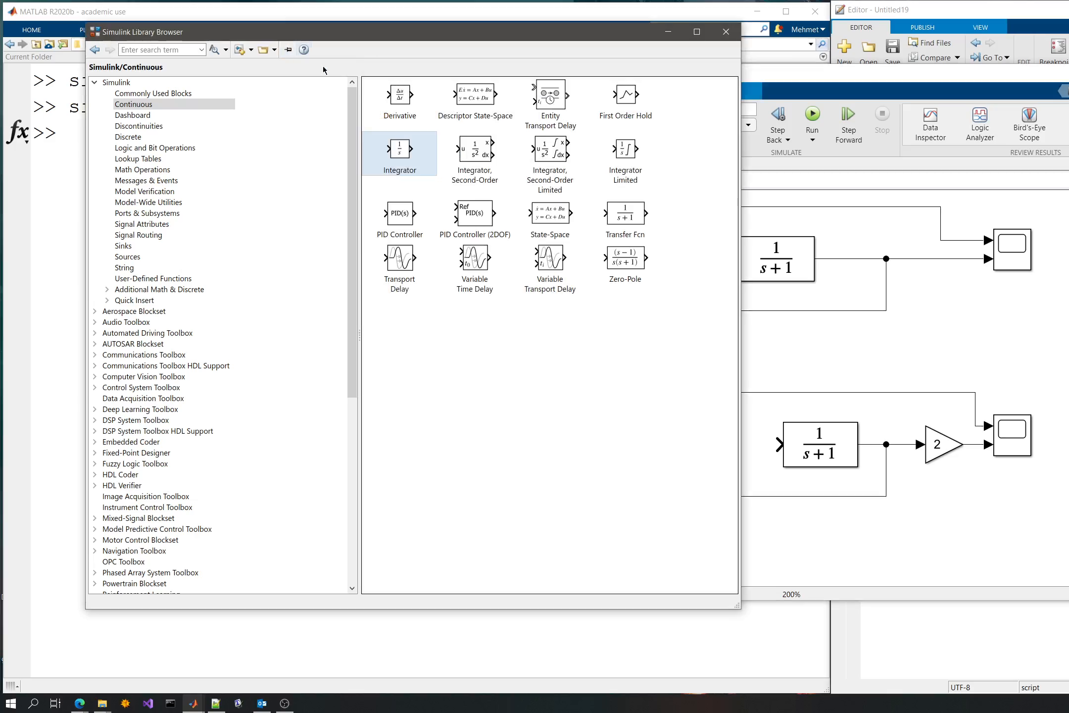
{"action": "left_click", "coordinate": [800, 381]}
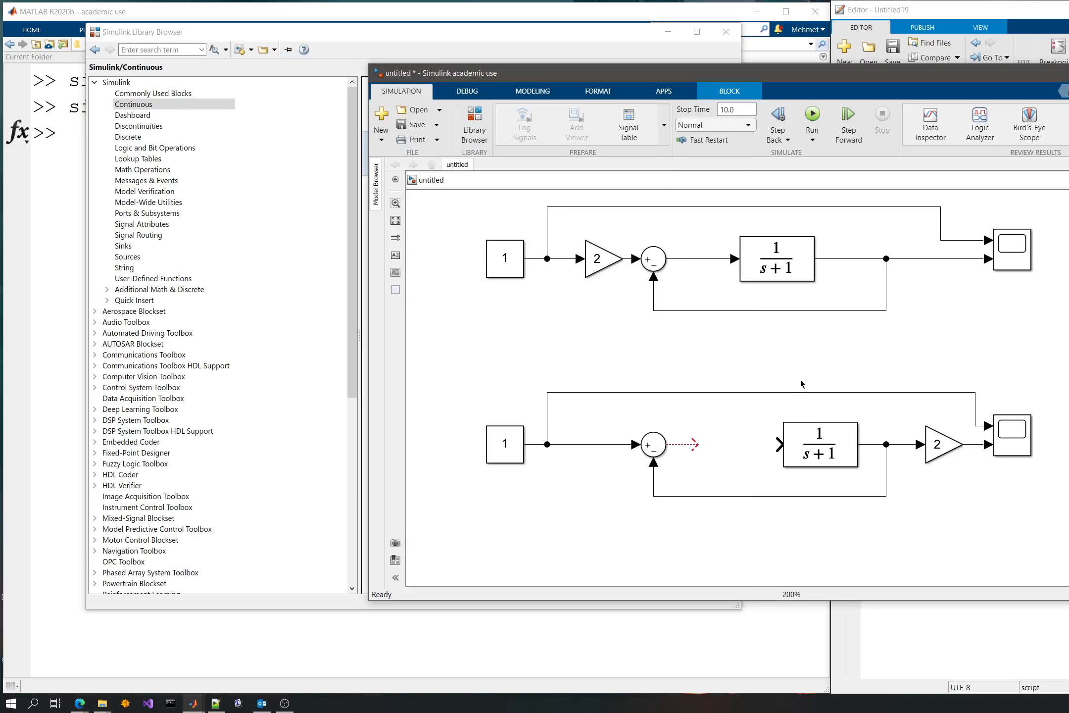
{"action": "double_click", "coordinate": [770, 351]}
{"action": "type", "text": "gain"}
{"action": "key", "text": "Return"}
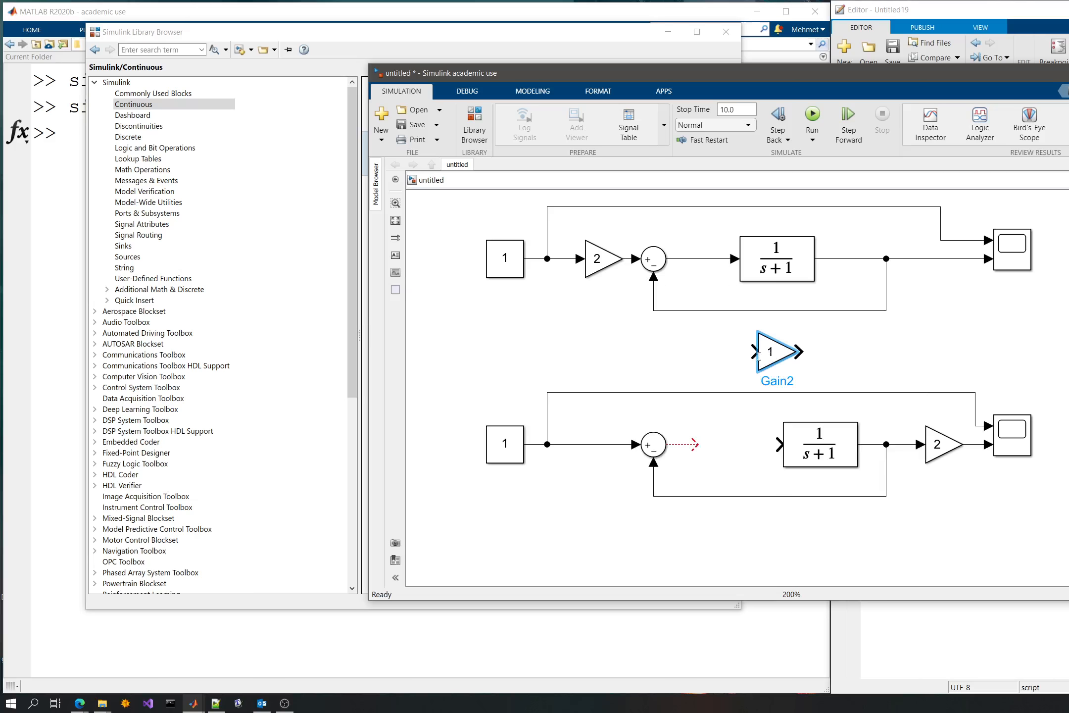
{"action": "left_click_drag", "start_coordinate": [772, 352], "coordinate": [717, 440]}
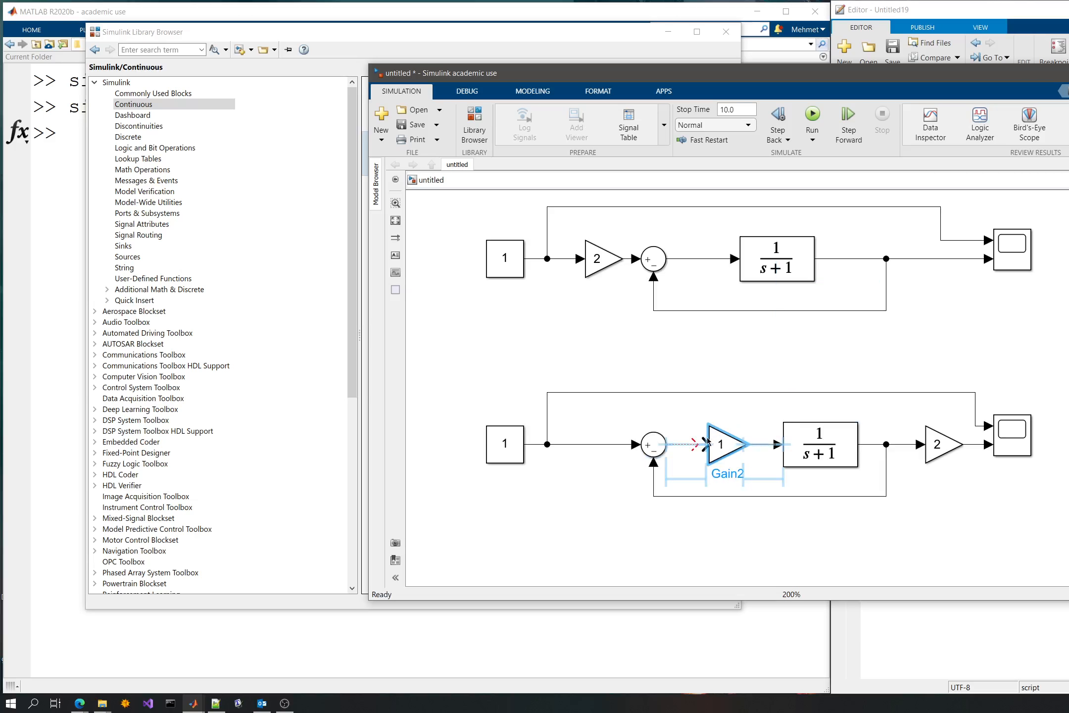
{"action": "left_click", "coordinate": [698, 444]}
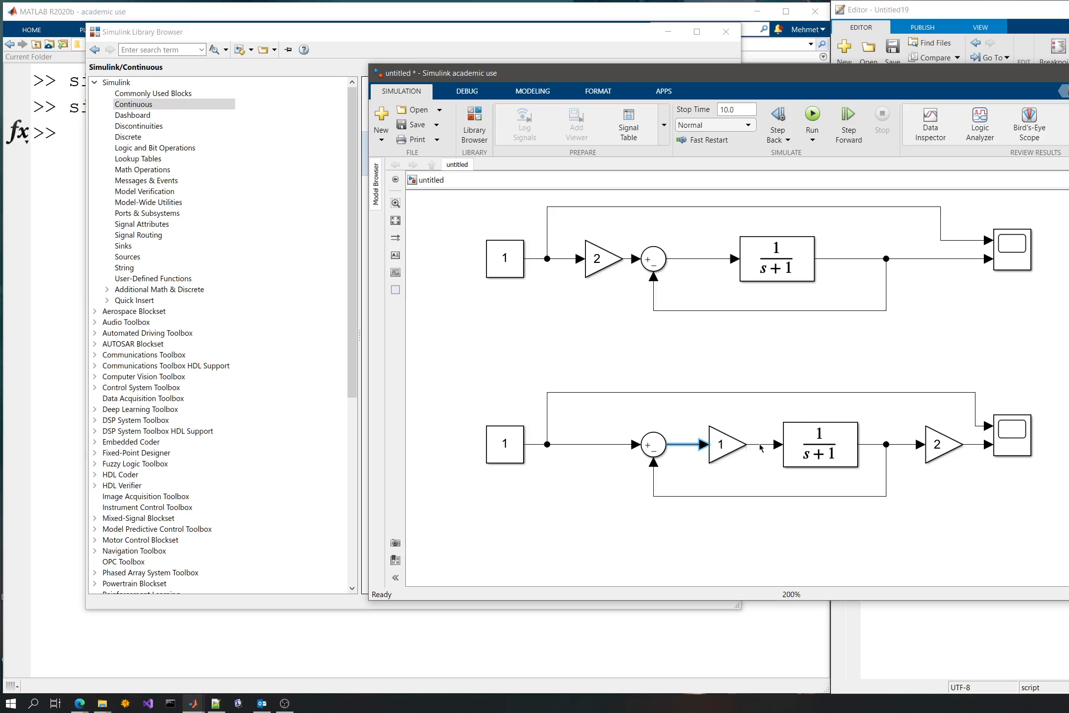
{"action": "left_click", "coordinate": [737, 382]}
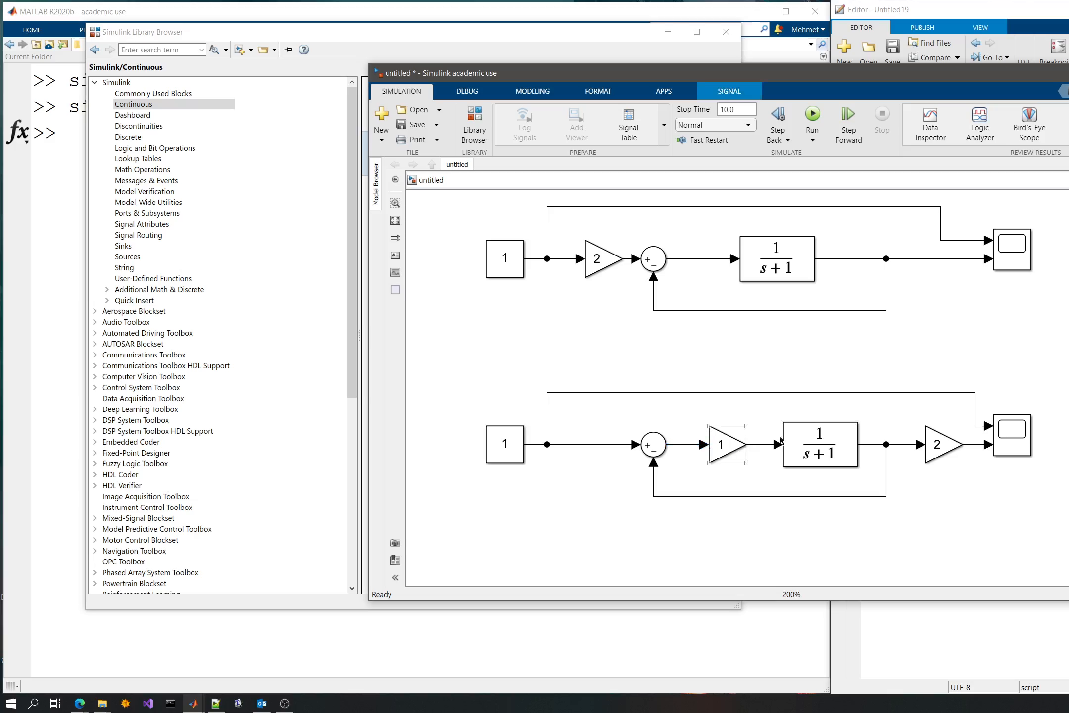
- Set the new Gain inside the lower model's loop to 2 and confirm
{"action": "double_click", "coordinate": [737, 439]}
{"action": "type", "text": "2"}
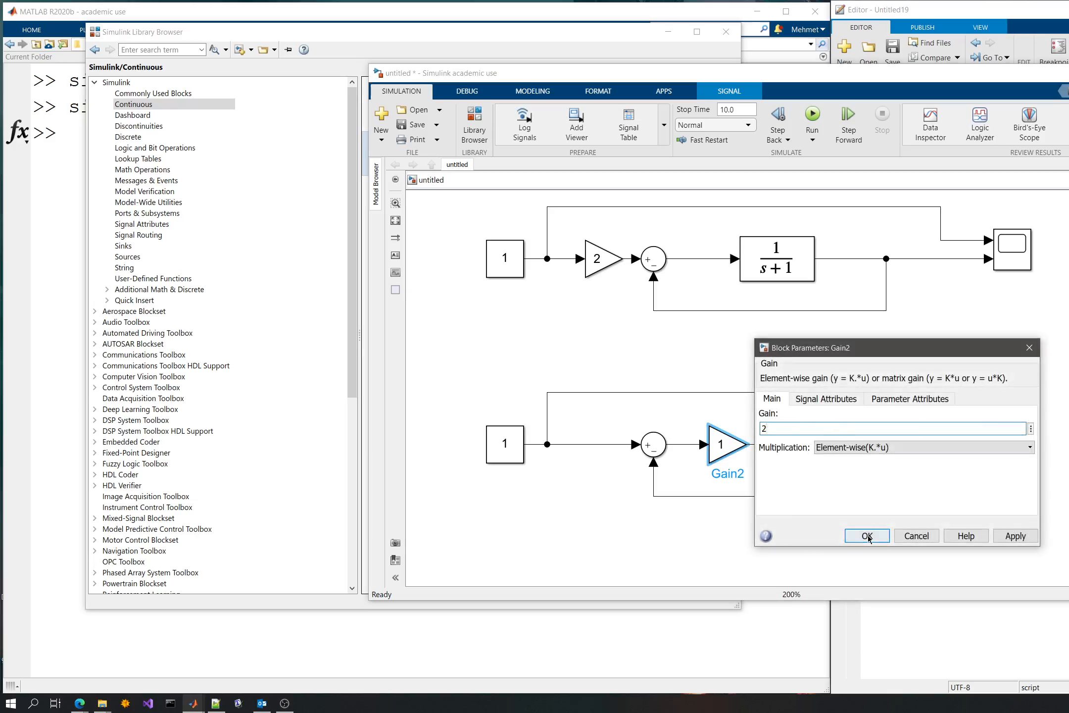
{"action": "left_click", "coordinate": [867, 535]}
{"action": "left_click", "coordinate": [939, 444]}
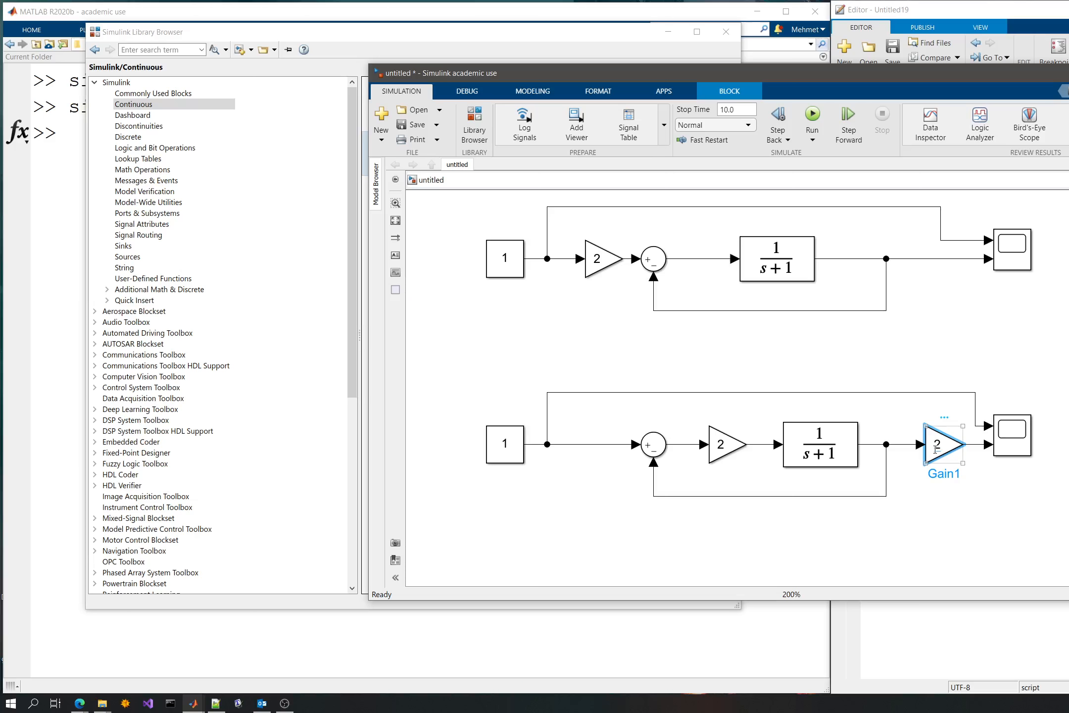
- Replace the upper model's transfer function with a copy of the lower loop's Gain and transfer function, and reconnect its output
{"action": "left_click", "coordinate": [727, 444]}
{"action": "left_click_drag", "start_coordinate": [683, 414], "coordinate": [861, 471]}
{"action": "left_click", "coordinate": [768, 271]}
{"action": "key", "text": "Delete"}
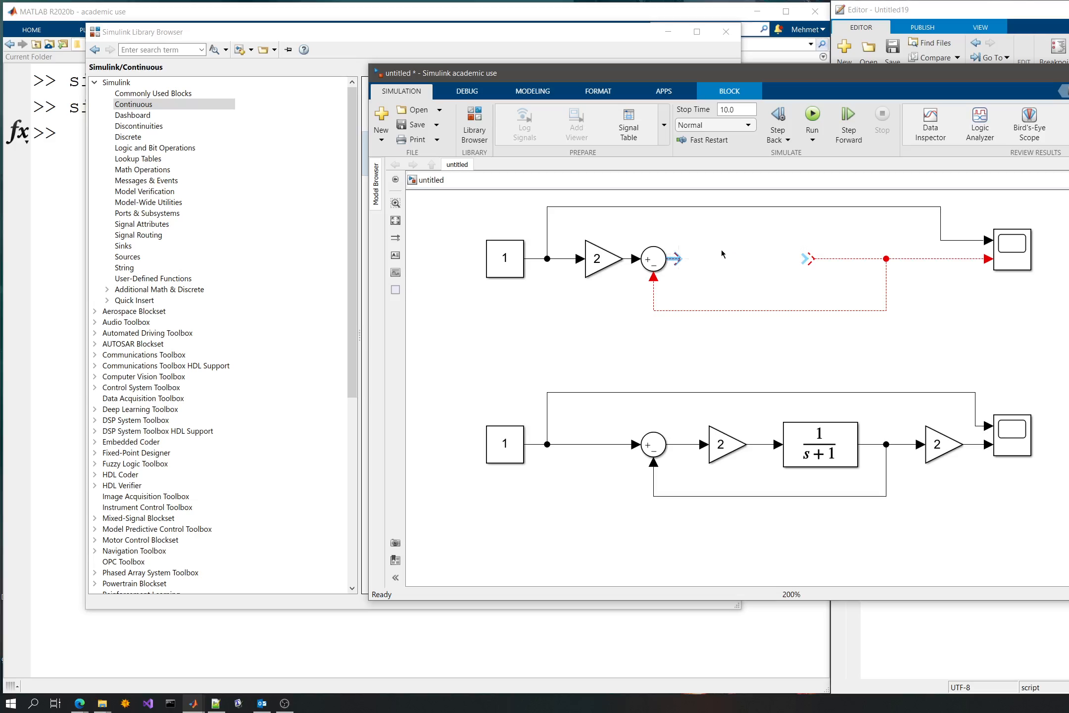
{"action": "left_click", "coordinate": [777, 240]}
{"action": "key", "text": "ctrl+v"}
{"action": "left_click_drag", "start_coordinate": [826, 261], "coordinate": [718, 265]}
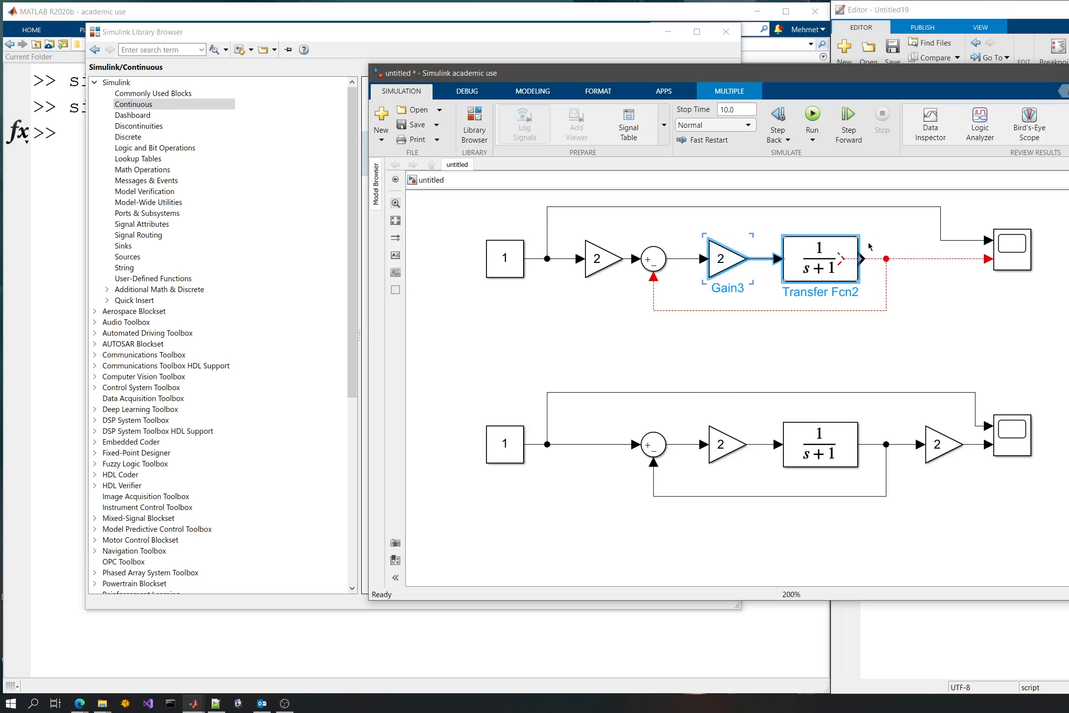
{"action": "left_click", "coordinate": [884, 270]}
{"action": "left_click_drag", "start_coordinate": [842, 258], "coordinate": [865, 259]}
{"action": "left_click", "coordinate": [930, 340]}
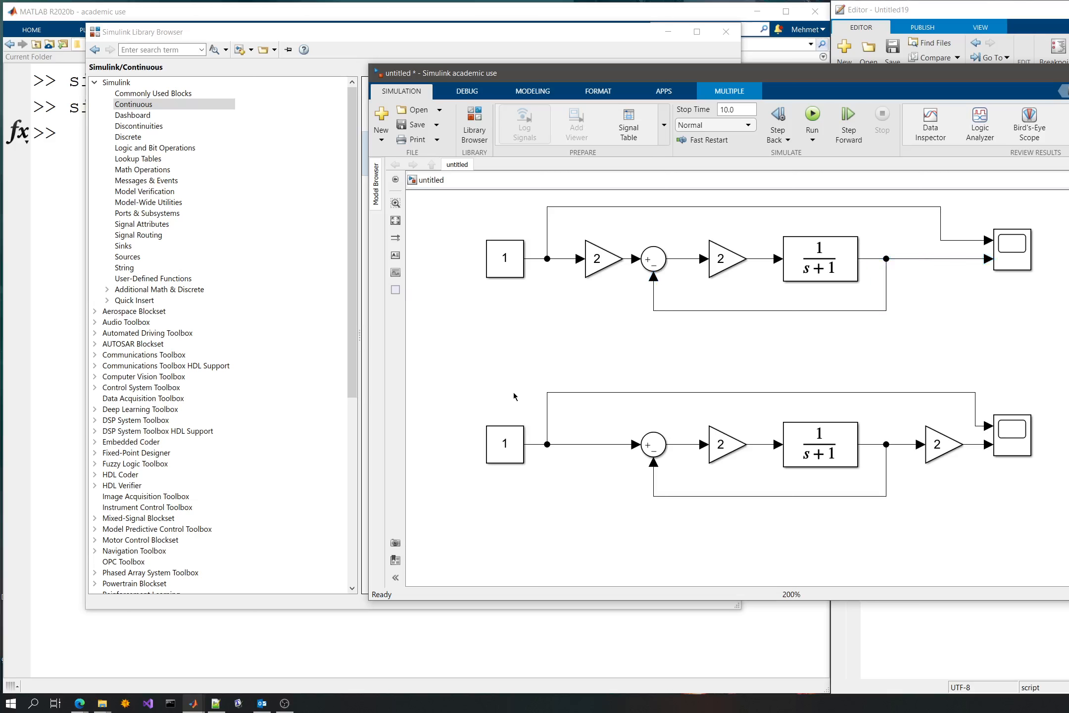
- Delete the entire lower model, including its Constant, Sum, Gains, transfer function, Scope and signal lines
{"action": "left_click_drag", "start_coordinate": [431, 359], "coordinate": [1053, 537]}
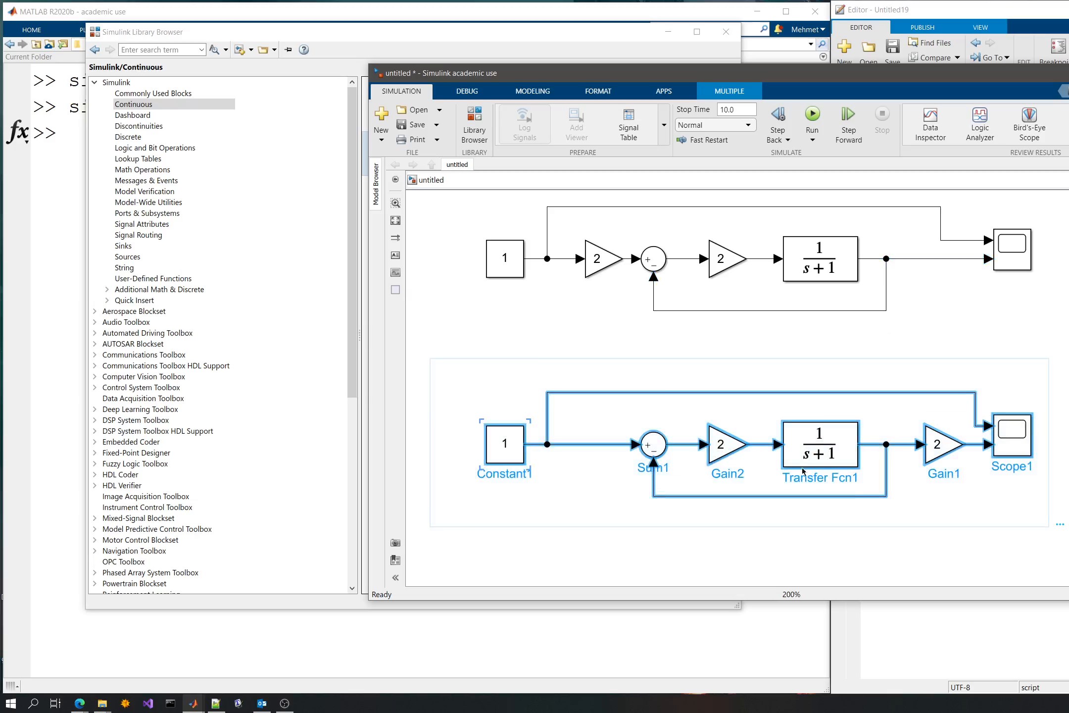
{"action": "key", "text": "Delete"}
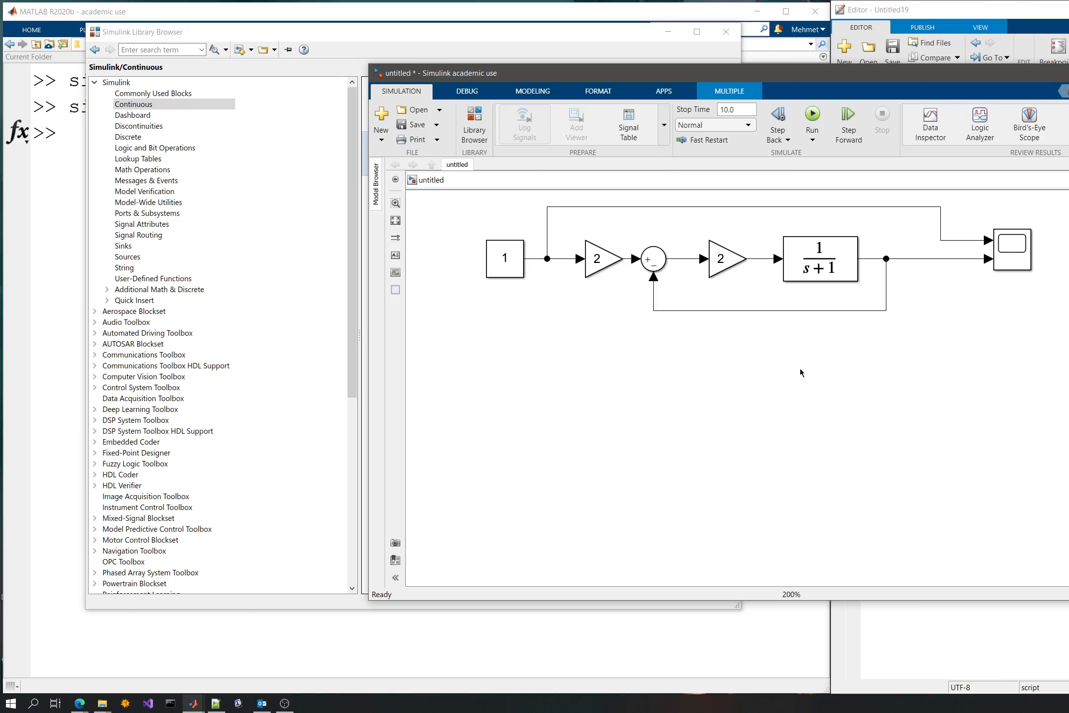
- Simulate the remaining model, examine its response in the Scope and move the Scope window clear of the diagram
{"action": "scroll", "coordinate": [801, 368], "scroll_direction": "up", "scroll_amount": 2}
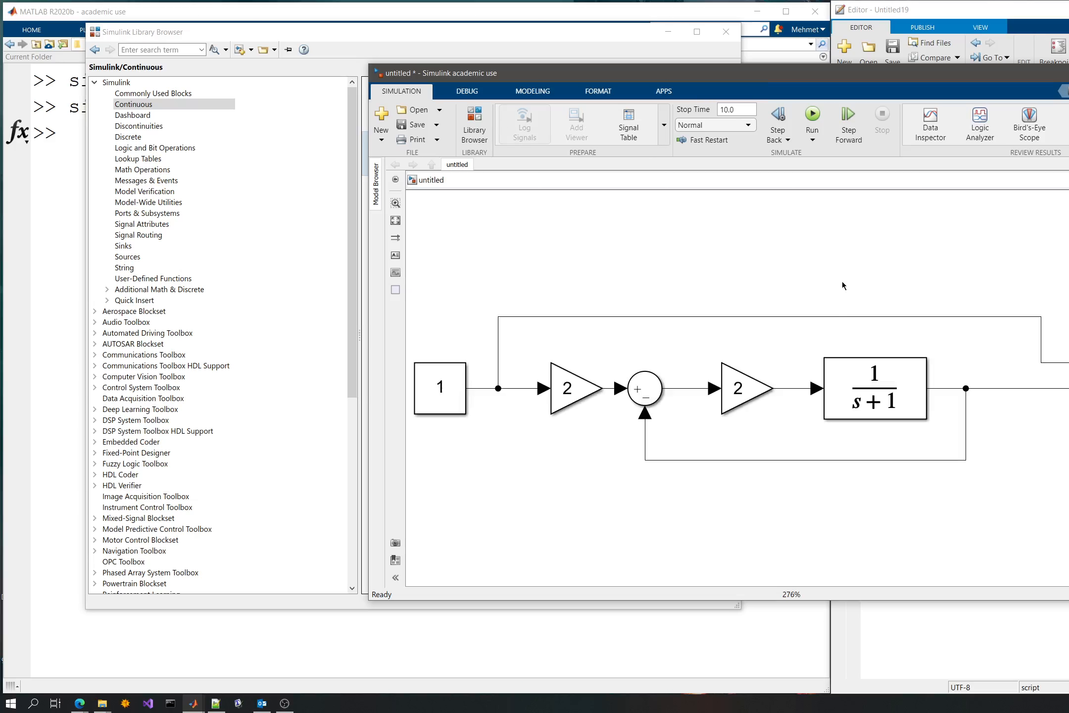
{"action": "left_click", "coordinate": [812, 117]}
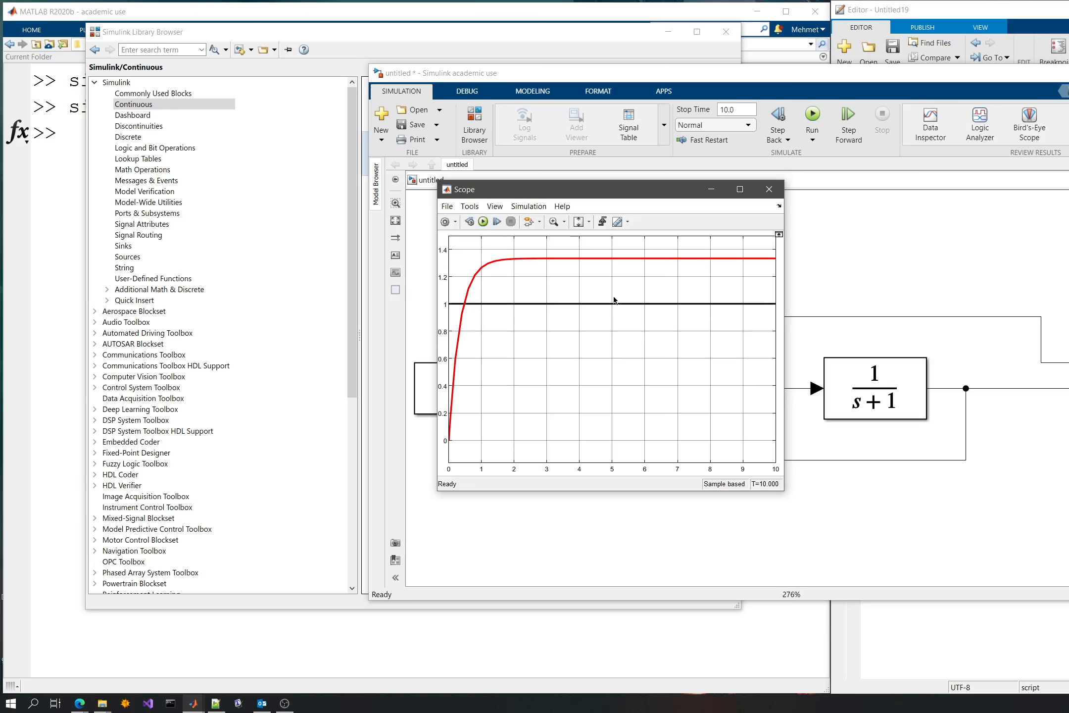
{"action": "left_click_drag", "start_coordinate": [570, 193], "coordinate": [246, 137]}
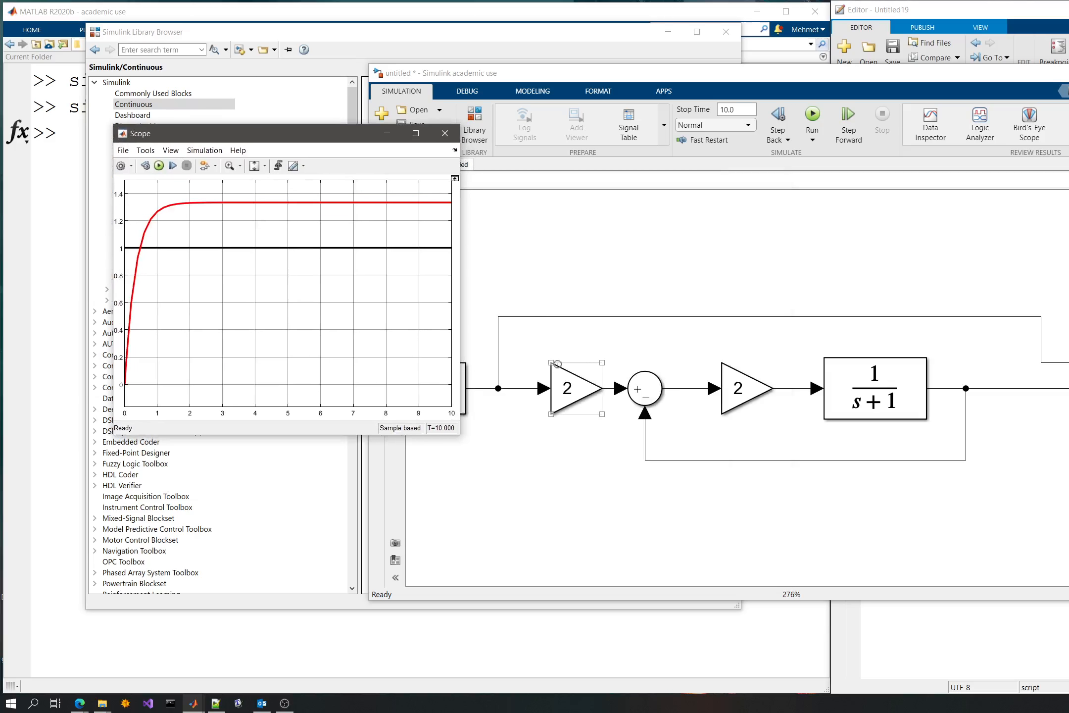
- Set the input Gain before the sum to 1, rerun the simulation from the Scope and examine the response
{"action": "left_click", "coordinate": [590, 387]}
{"action": "double_click", "coordinate": [582, 393]}
{"action": "type", "text": "1"}
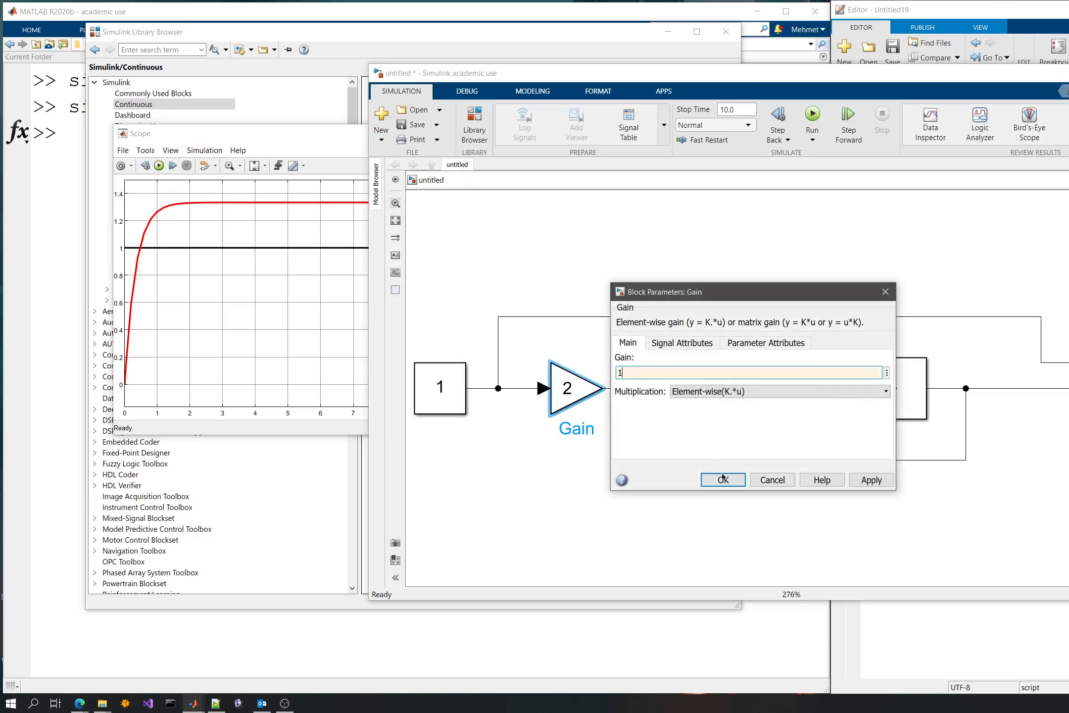
{"action": "left_click", "coordinate": [723, 479]}
{"action": "left_click", "coordinate": [158, 166]}
{"action": "left_click_drag", "start_coordinate": [202, 126], "coordinate": [284, 173]}
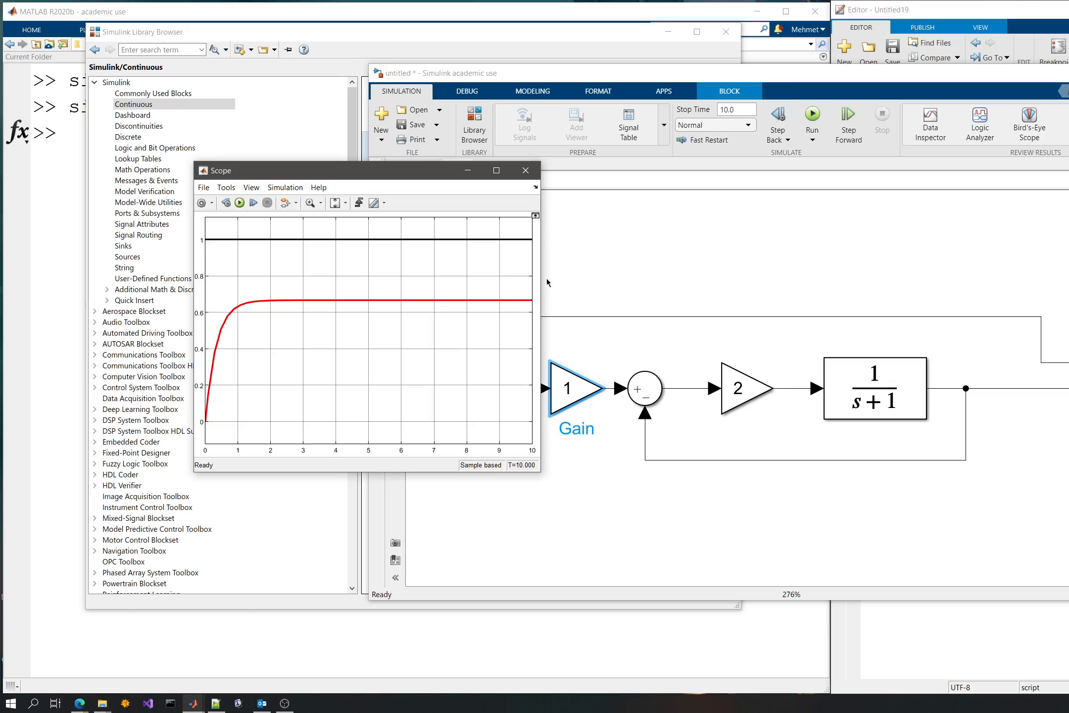
- Add a Display block from Simulink/Sinks to the empty area above the model
{"action": "left_click", "coordinate": [582, 254]}
{"action": "type", "text": "d"}
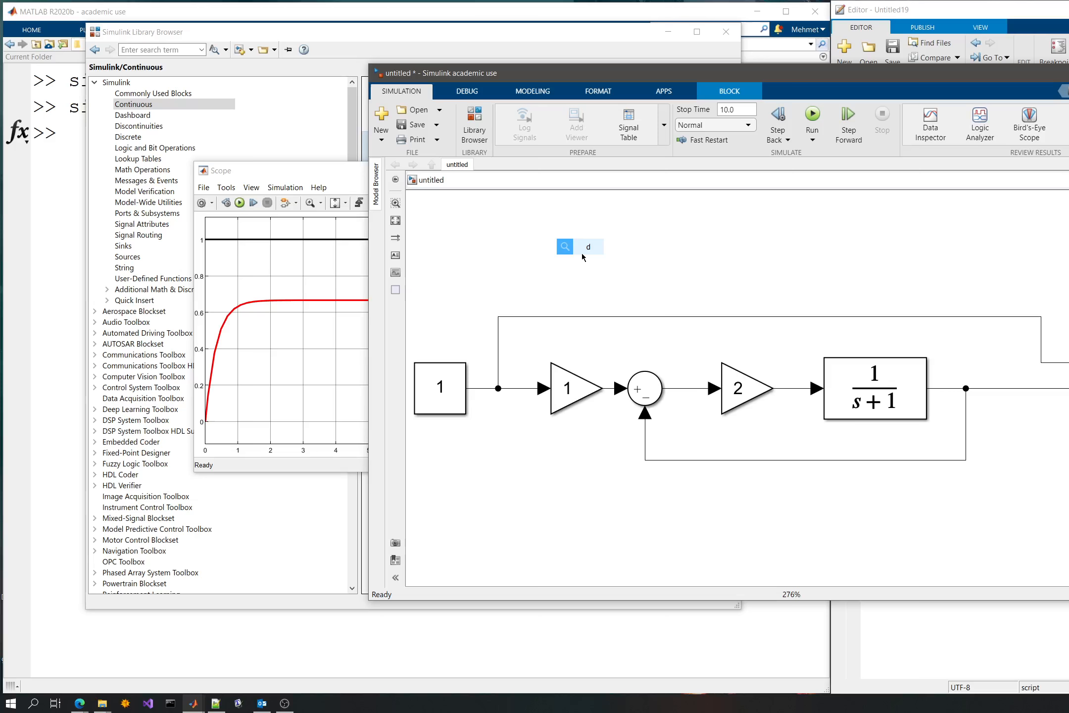
{"action": "type", "text": "ispl"}
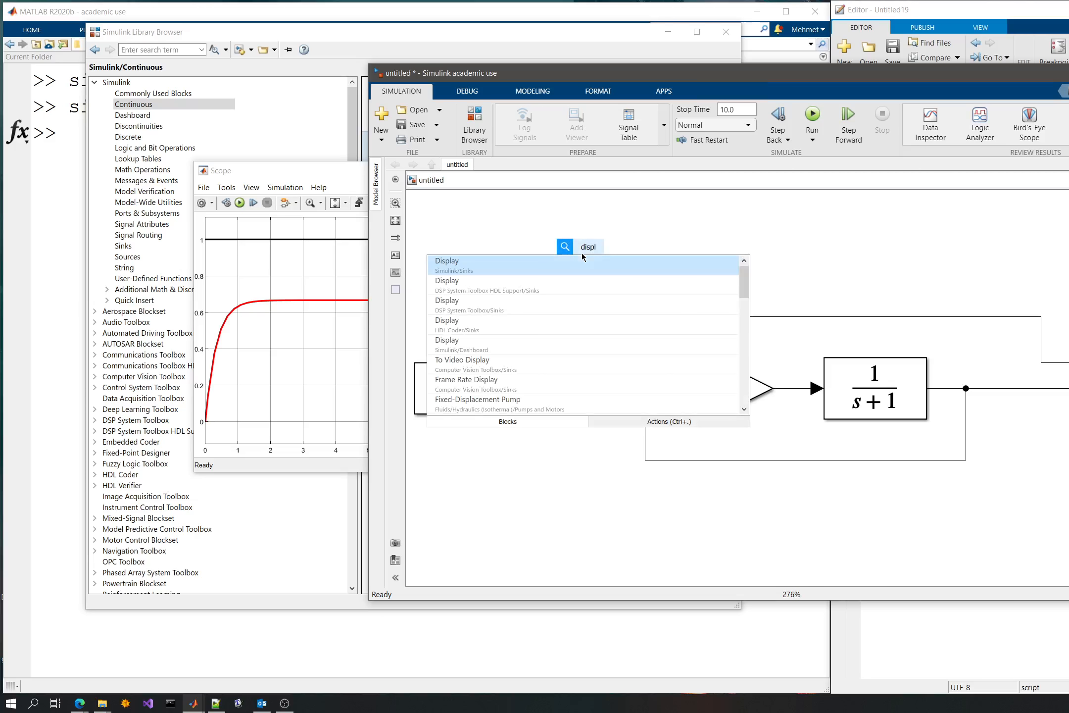
{"action": "key", "text": "Return"}
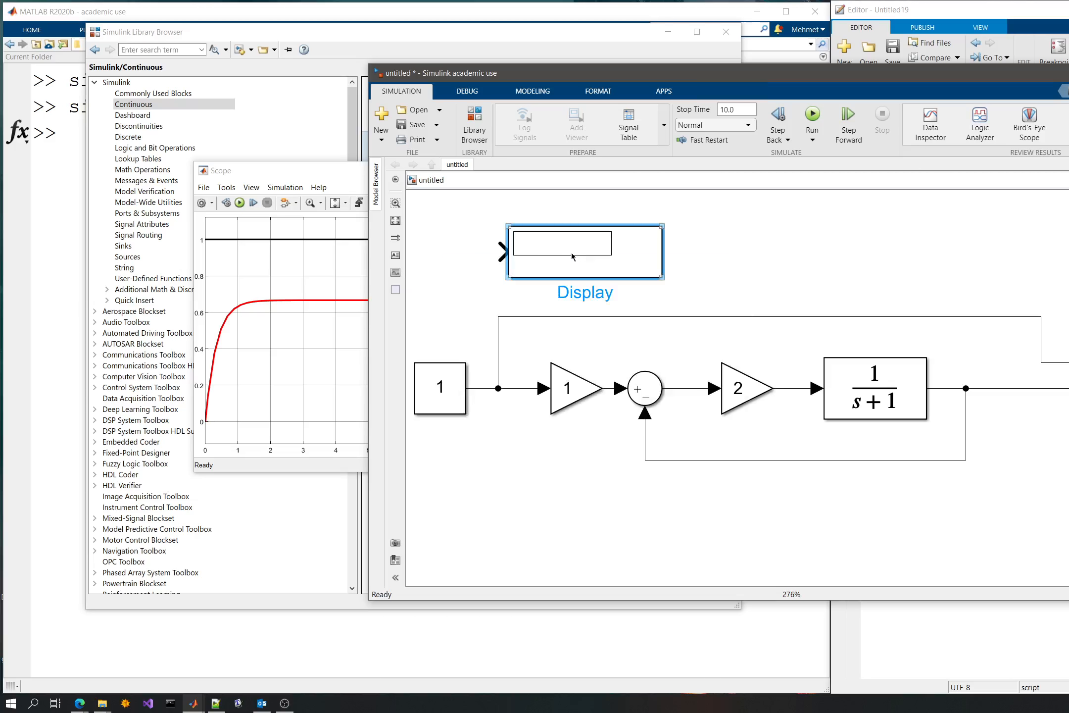
- Place the Display block below the Scope and connect it to a branch of the transfer function's output line
{"action": "left_click_drag", "start_coordinate": [571, 253], "coordinate": [1068, 236]}
{"action": "left_click_drag", "start_coordinate": [768, 241], "coordinate": [554, 261]}
{"action": "mouse_move", "coordinate": [878, 263]}
{"action": "left_mouse_down"}
{"action": "mouse_move", "coordinate": [1048, 268]}
{"action": "mouse_move", "coordinate": [1033, 465]}
{"action": "mouse_move", "coordinate": [1013, 491]}
{"action": "left_mouse_up"}
{"action": "mouse_move", "coordinate": [947, 477]}
{"action": "left_mouse_down"}
{"action": "mouse_move", "coordinate": [857, 424]}
{"action": "mouse_move", "coordinate": [852, 409]}
{"action": "left_mouse_up"}
{"action": "left_click", "coordinate": [1046, 474]}
{"action": "left_click_drag", "start_coordinate": [1046, 474], "coordinate": [999, 473]}
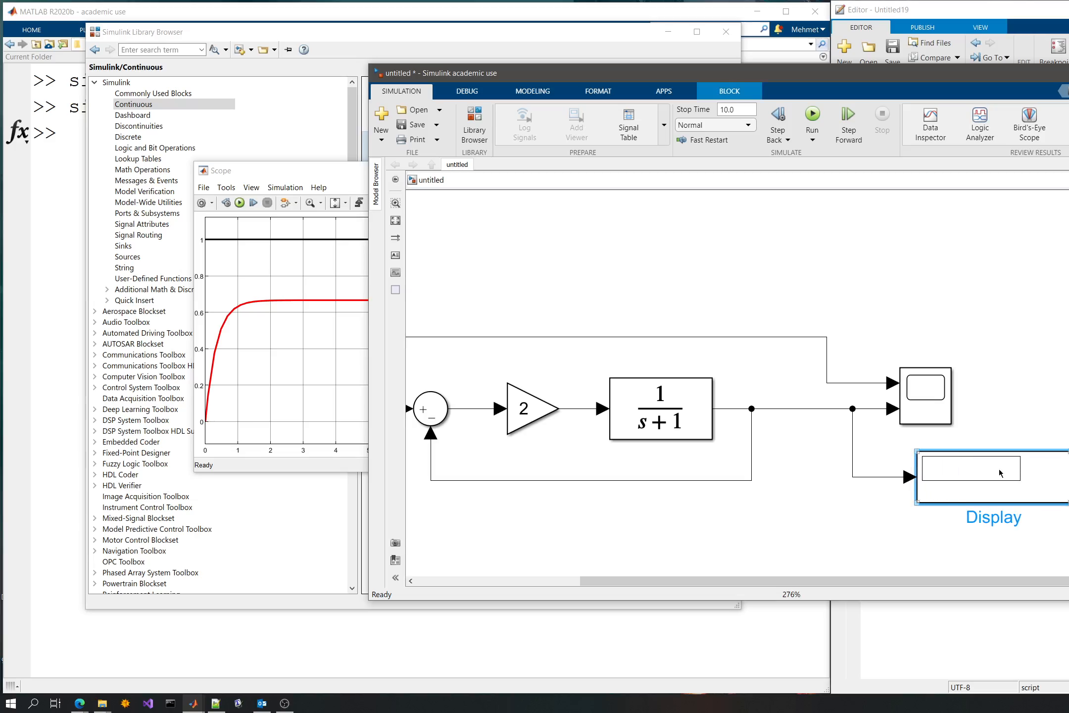
- Run the simulation and examine the final output value on the Display block
{"action": "left_click", "coordinate": [1067, 380]}
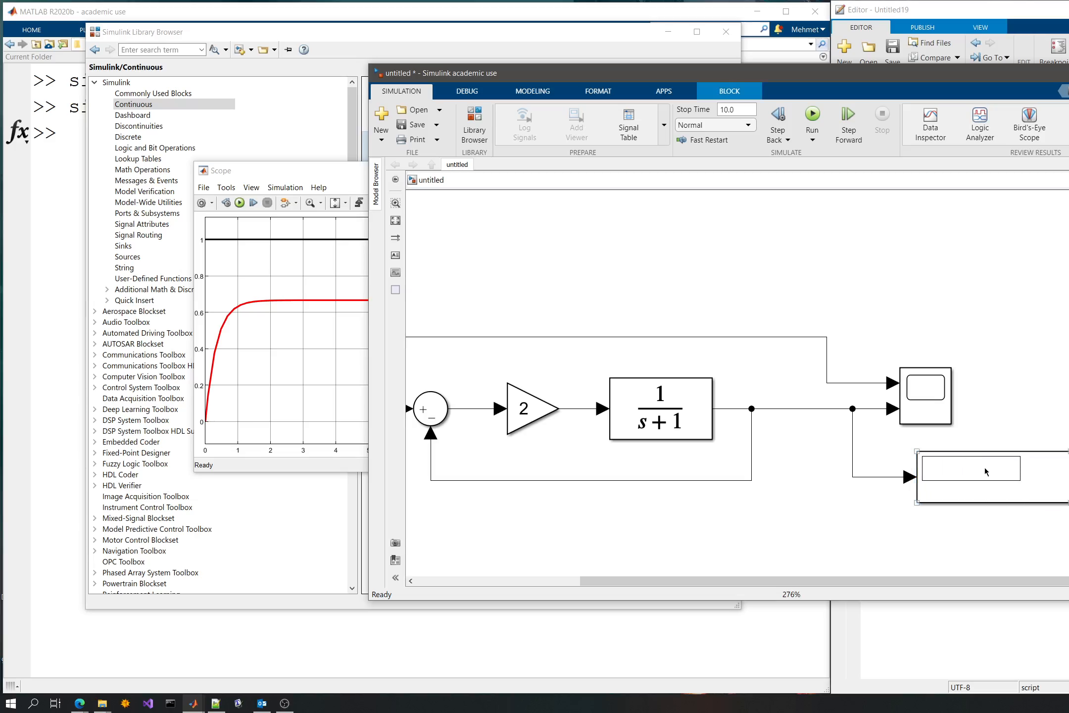
{"action": "left_click", "coordinate": [887, 483]}
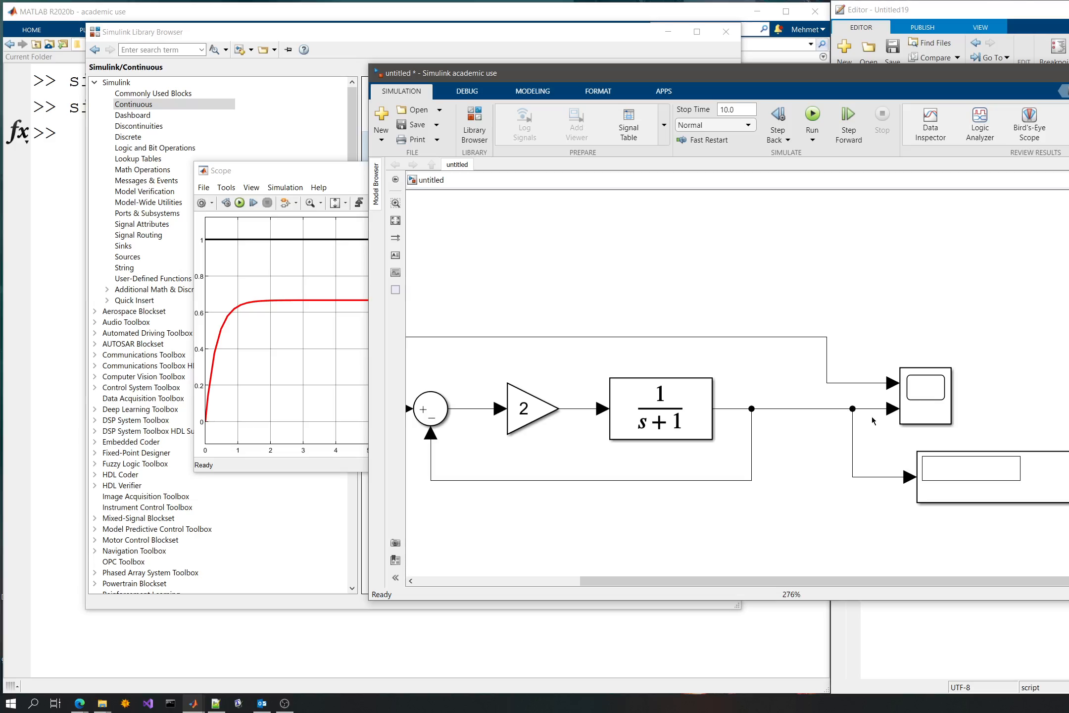
{"action": "left_click", "coordinate": [955, 490]}
{"action": "left_click", "coordinate": [812, 116]}
- Set the simulation stop time to 100, rerun the model and open the Scope to check the response
{"action": "left_click", "coordinate": [735, 113]}
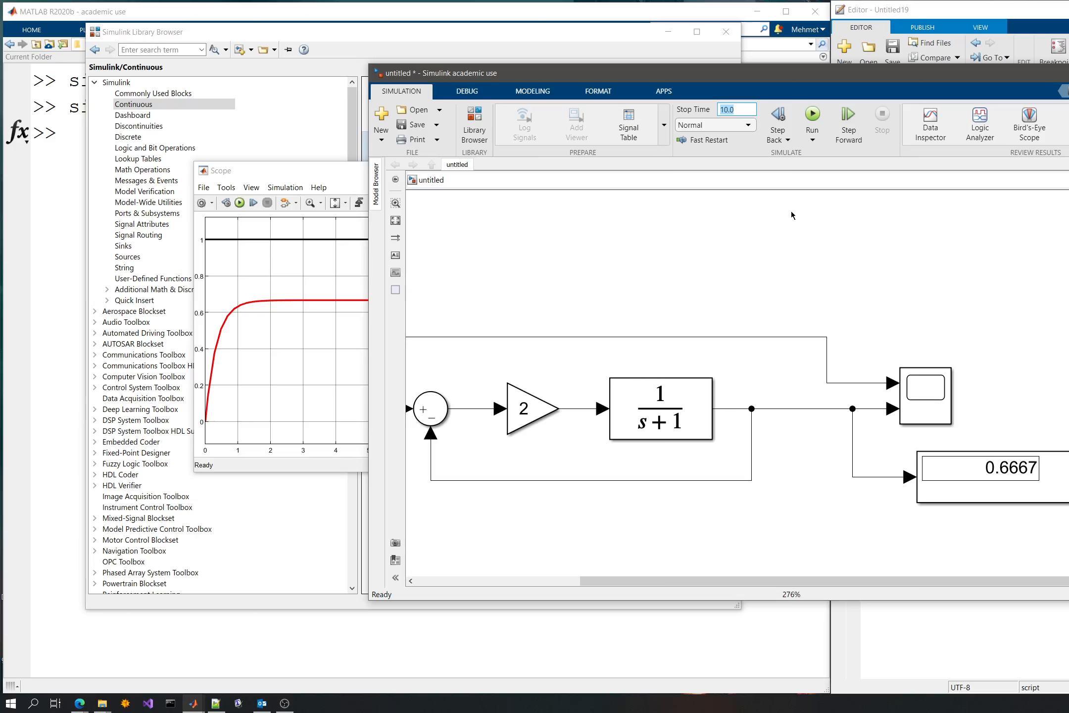
{"action": "type", "text": "100"}
{"action": "left_click", "coordinate": [811, 116]}
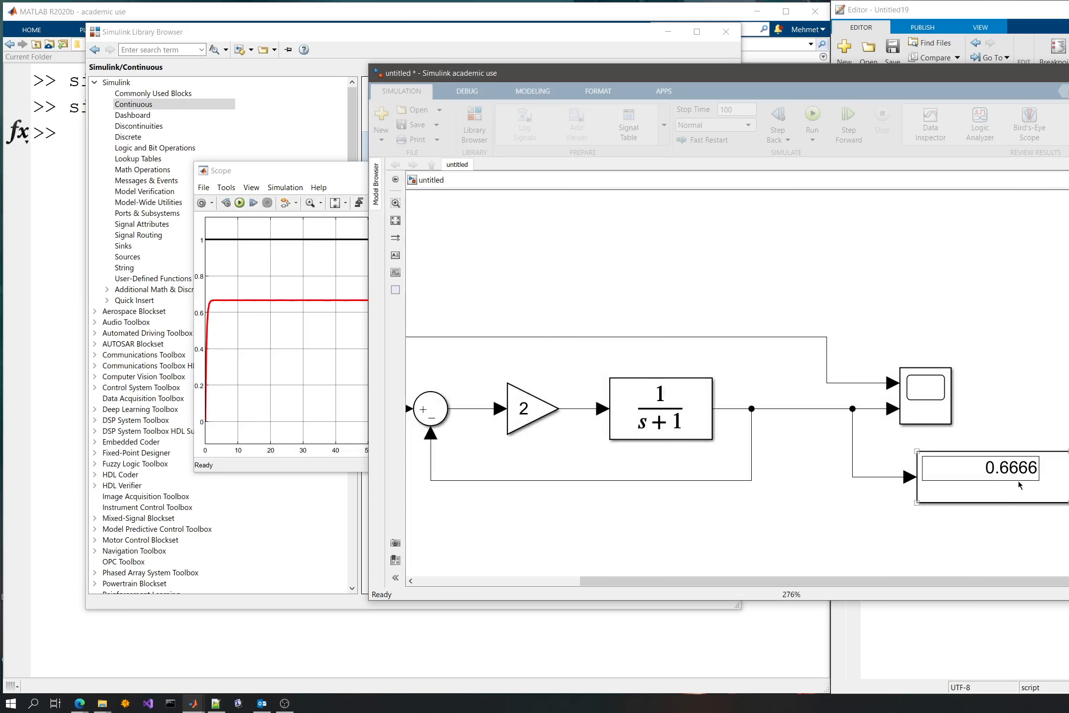
{"action": "double_click", "coordinate": [922, 400]}
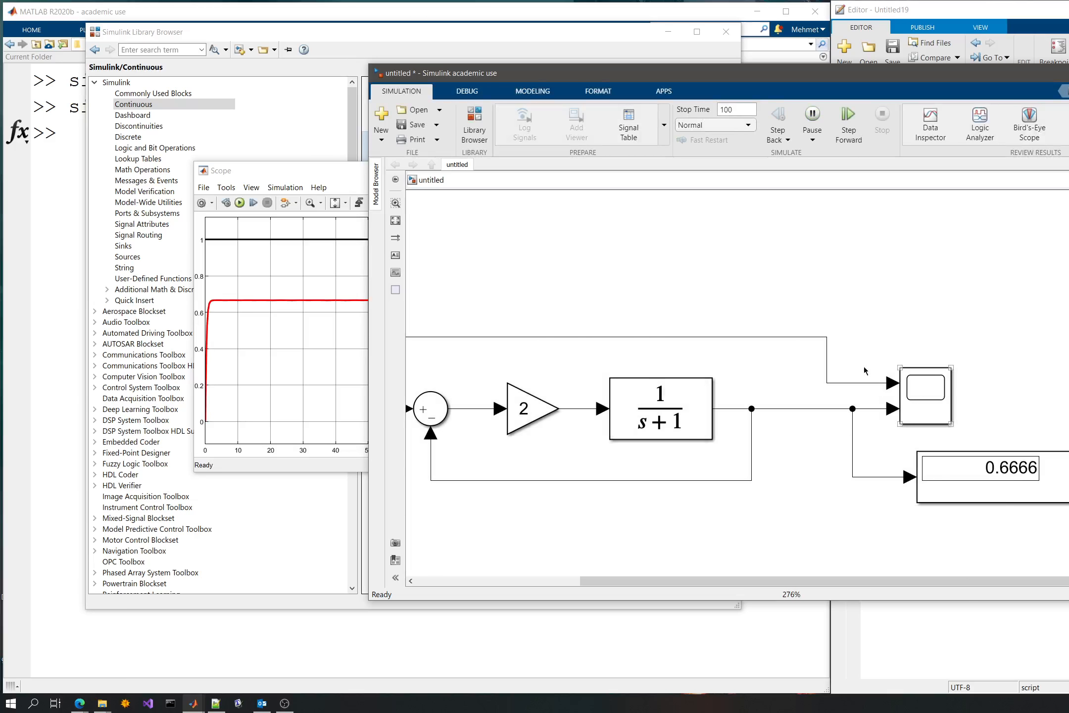
- Set the Gain block between the Constant input and the summing junction to 3/2
{"action": "left_click", "coordinate": [851, 328]}
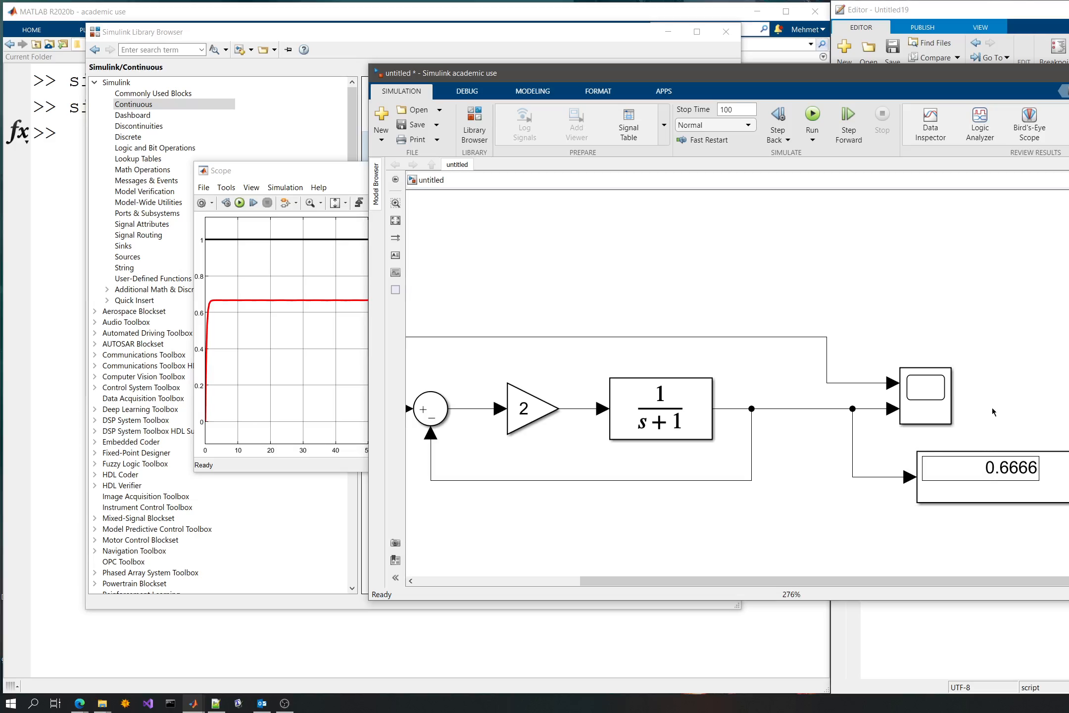
{"action": "left_click", "coordinate": [1000, 497]}
{"action": "left_click", "coordinate": [565, 206]}
{"action": "left_click_drag", "start_coordinate": [562, 244], "coordinate": [741, 251]}
{"action": "double_click", "coordinate": [542, 421]}
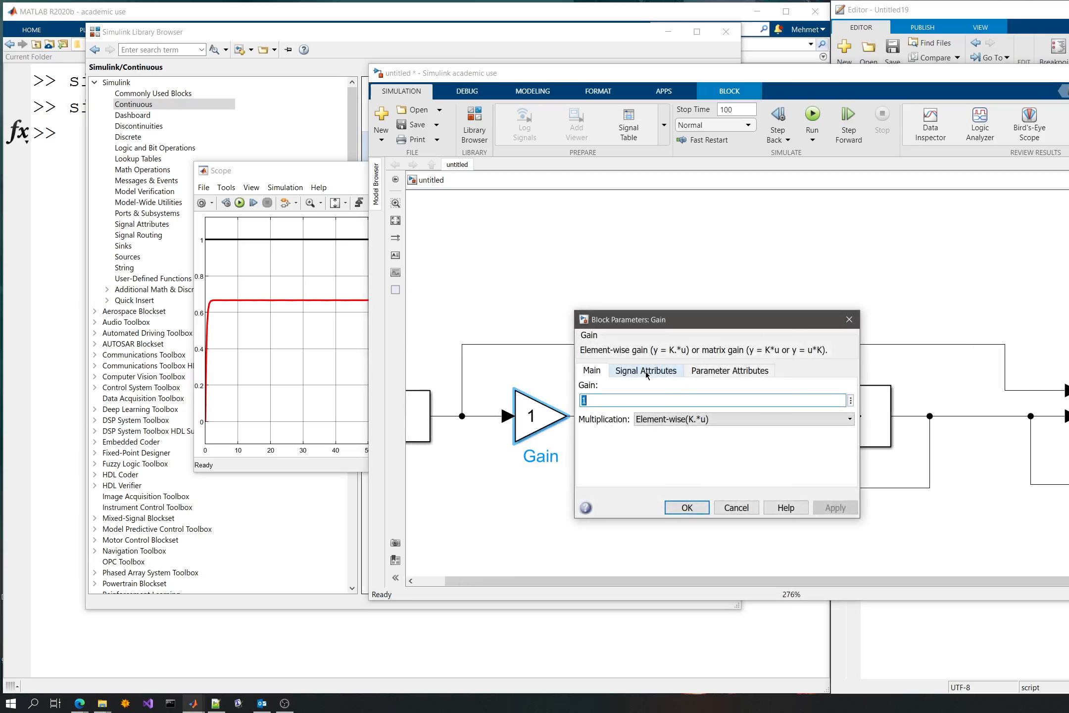
{"action": "type", "text": "3/2"}
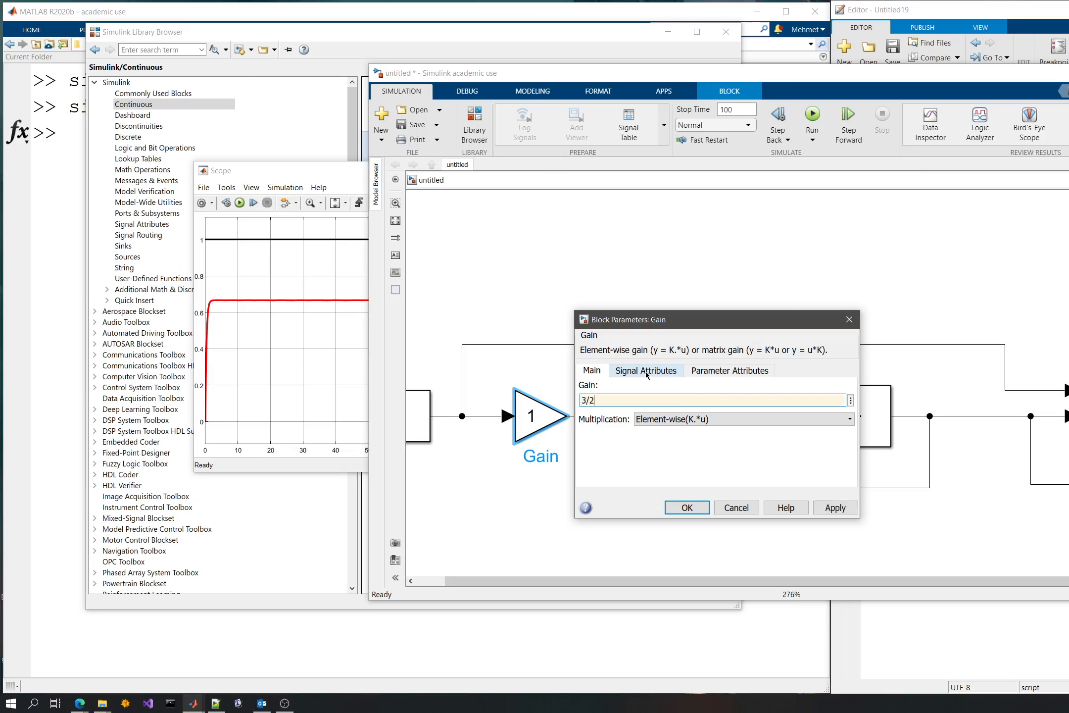
{"action": "left_click", "coordinate": [685, 507]}
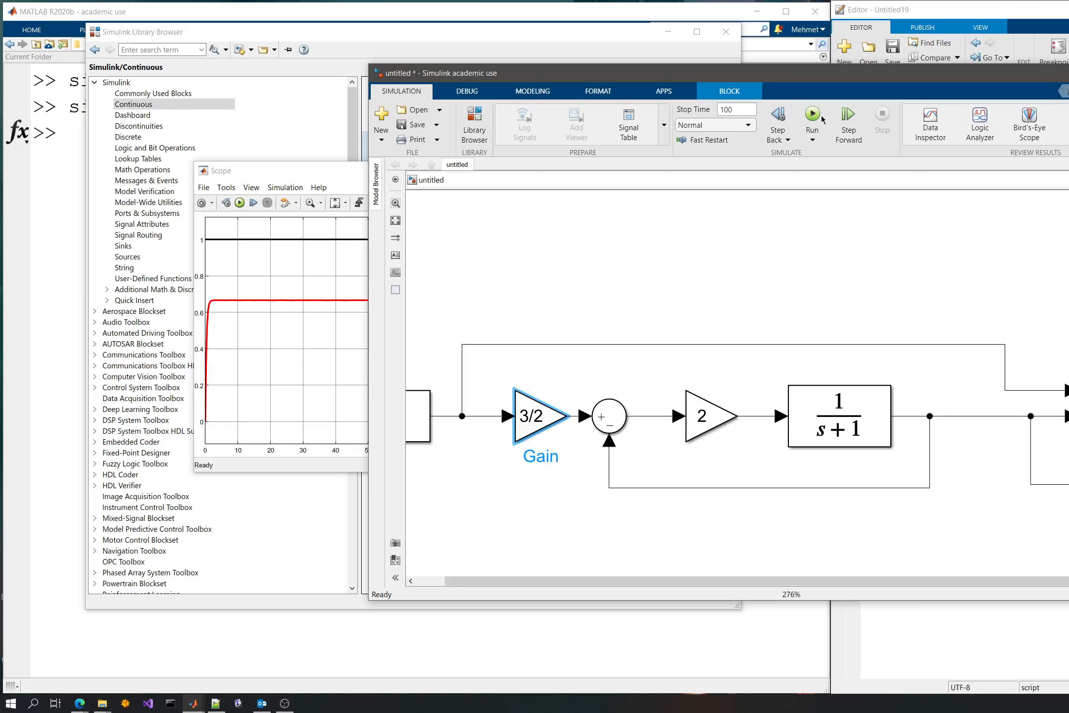
- Run the simulation and check the output on the Display block and Scope against the constant input
{"action": "left_click", "coordinate": [820, 118]}
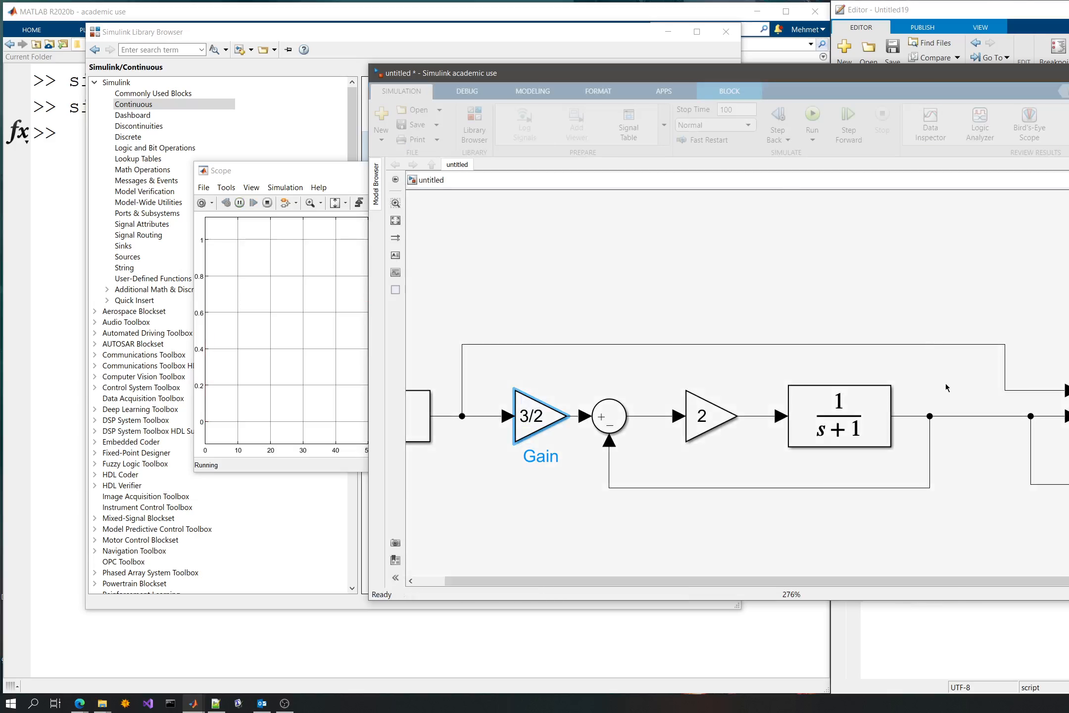
{"action": "left_click_drag", "start_coordinate": [949, 314], "coordinate": [849, 300]}
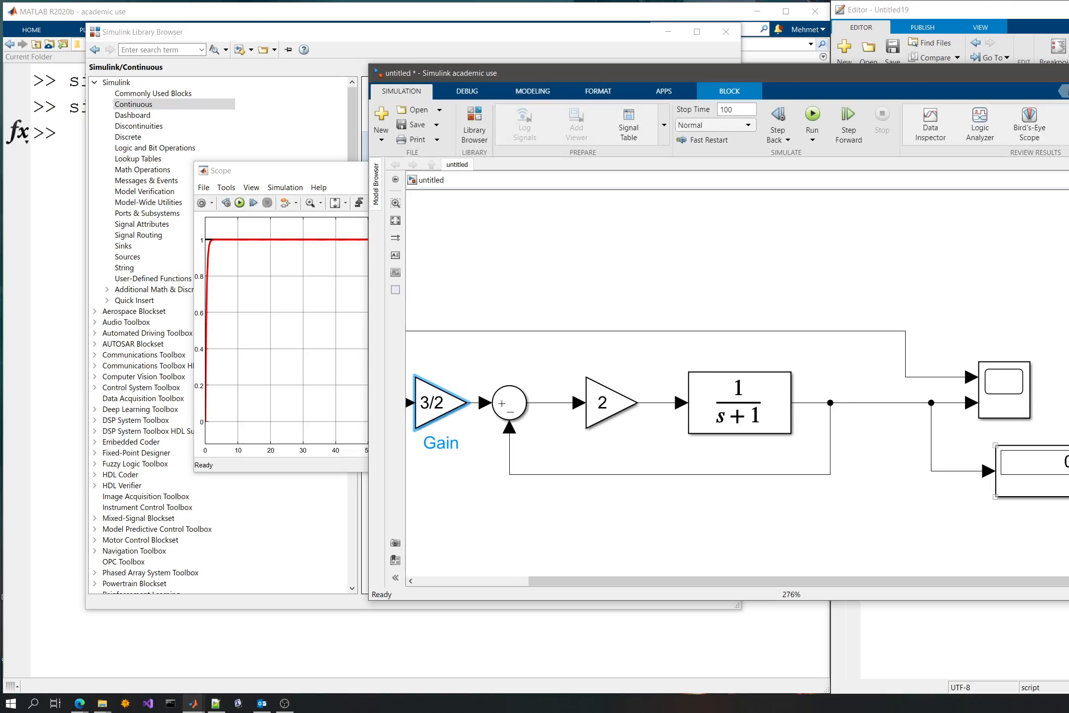
{"action": "scroll", "coordinate": [1011, 474], "scroll_direction": "down", "scroll_amount": 1}
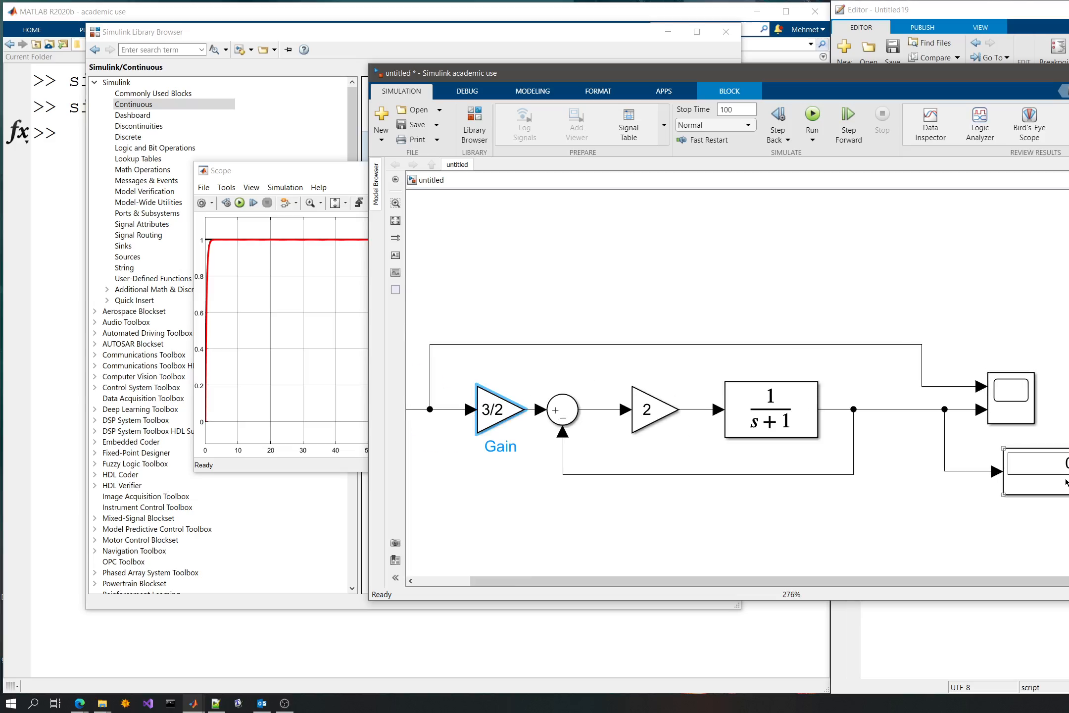
{"action": "scroll", "coordinate": [1011, 474], "scroll_direction": "down", "scroll_amount": 1}
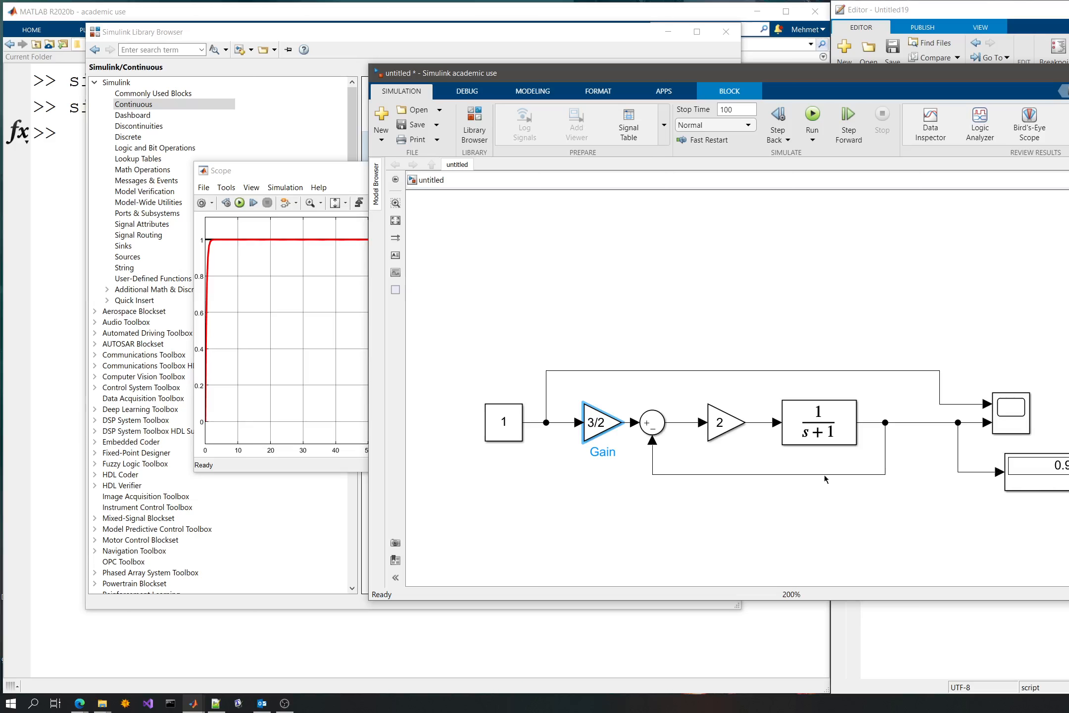
- Examine the full response curve in the Scope and close the Scope window
{"action": "scroll", "coordinate": [901, 451], "scroll_direction": "down", "scroll_amount": 1}
{"action": "scroll", "coordinate": [901, 450], "scroll_direction": "up", "scroll_amount": 1}
{"action": "left_click_drag", "start_coordinate": [262, 175], "coordinate": [218, 260]}
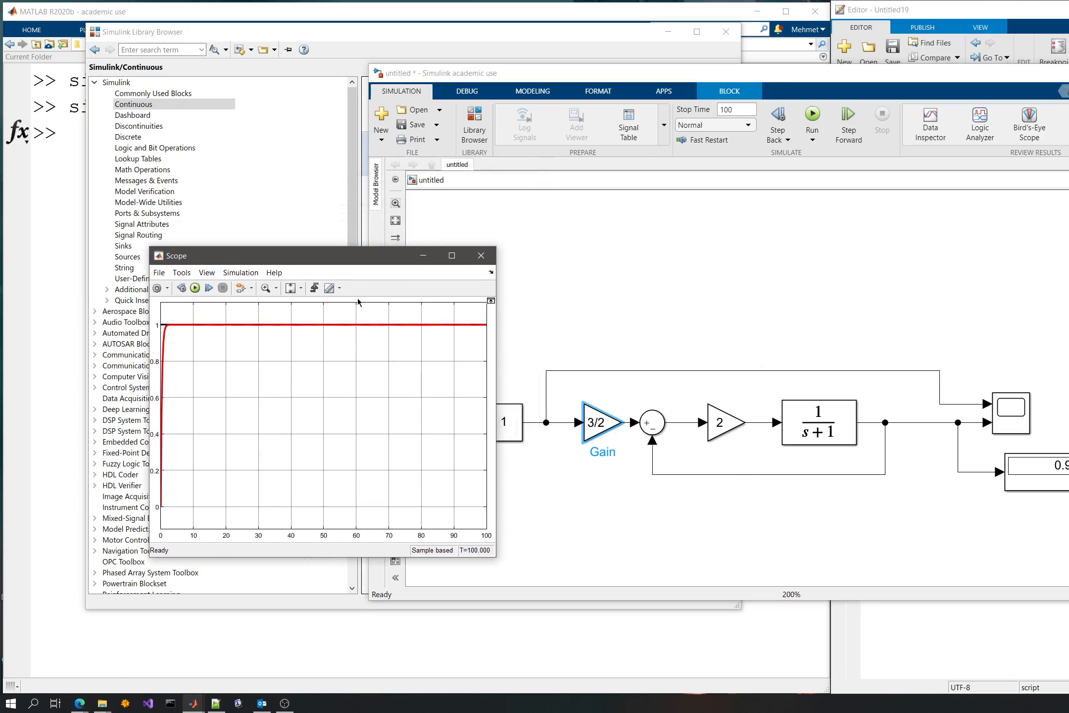
{"action": "left_click", "coordinate": [486, 253]}
- Add a Step block to the model and place it above the transfer function
{"action": "left_click", "coordinate": [780, 269]}
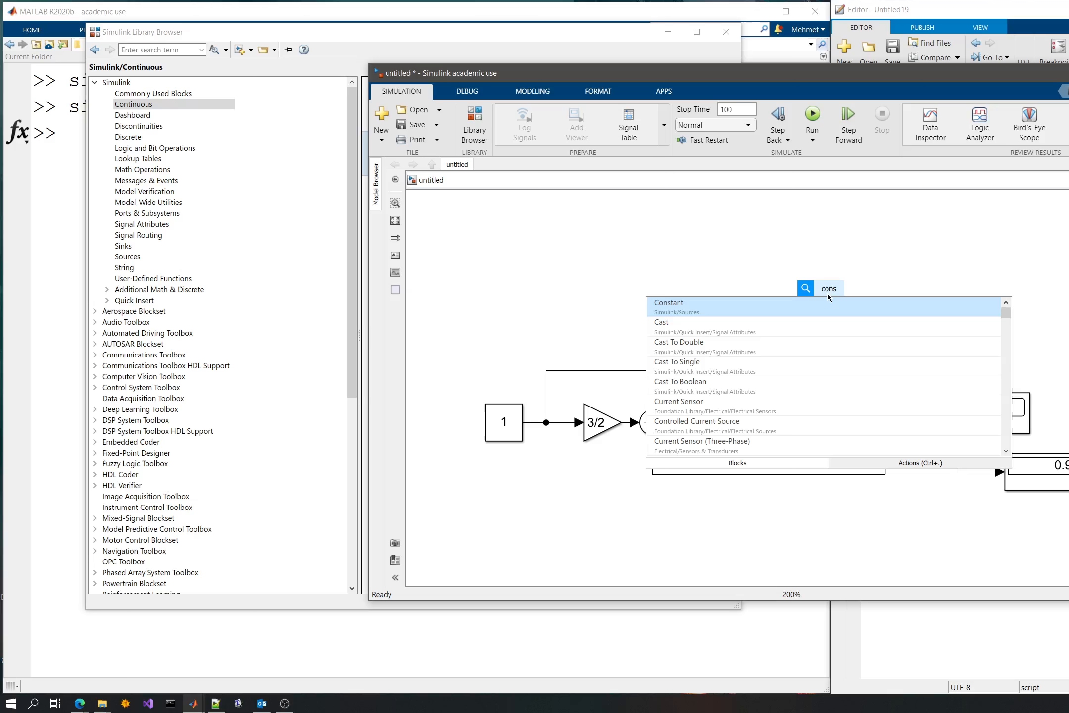
{"action": "key", "text": "BackSpace"}
{"action": "key", "text": "BackSpace"}
{"action": "type", "text": "dis"}
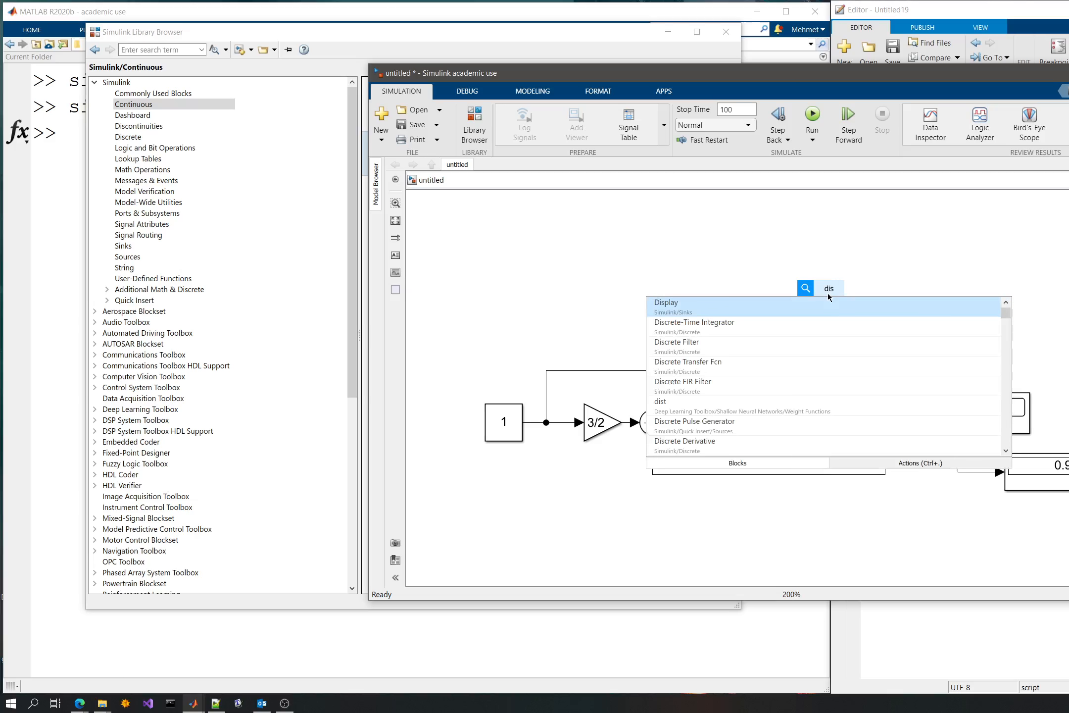
{"action": "key", "text": "BackSpace"}
{"action": "key", "text": "BackSpace"}
{"action": "key", "text": "BackSpace"}
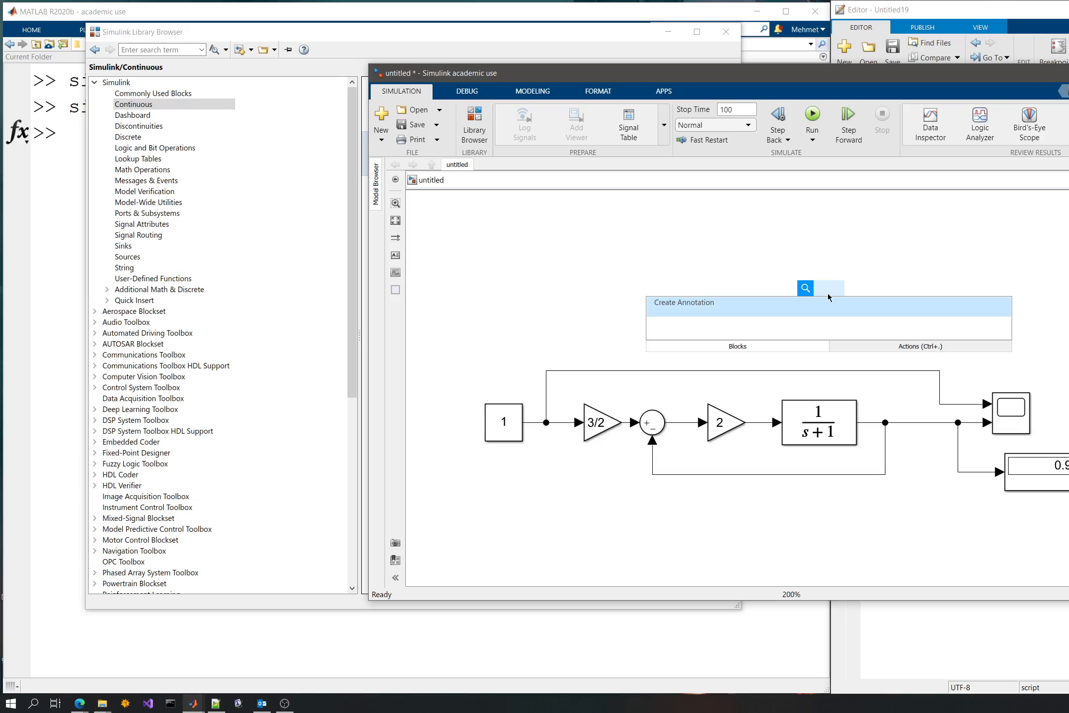
{"action": "type", "text": "step"}
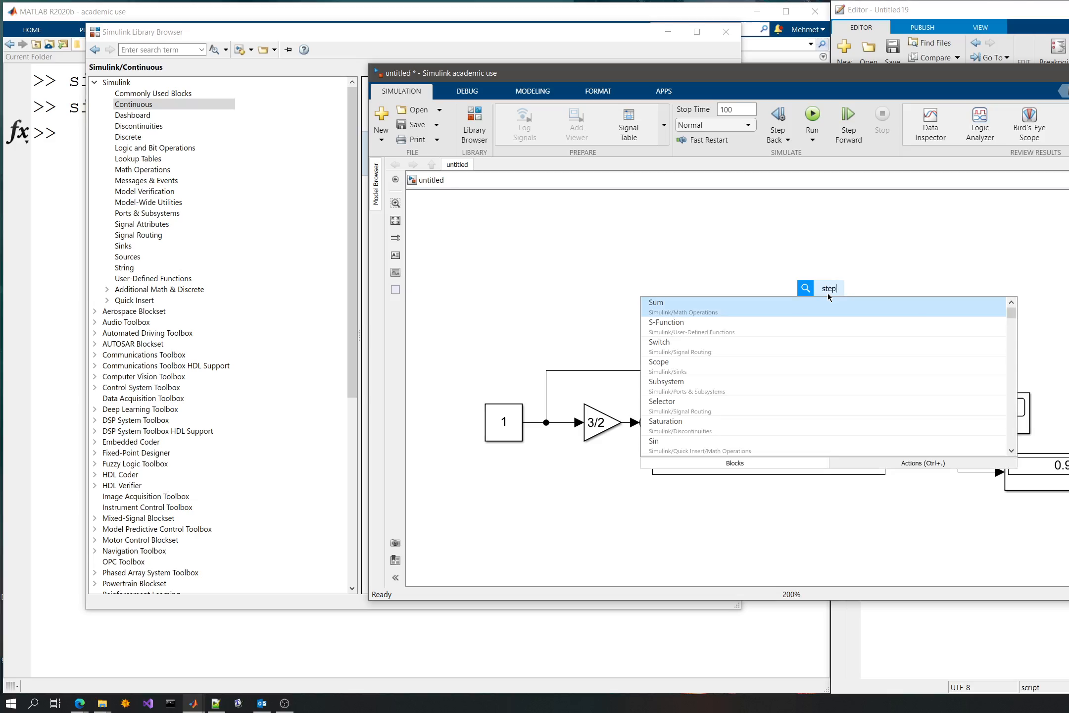
{"action": "key", "text": "Return"}
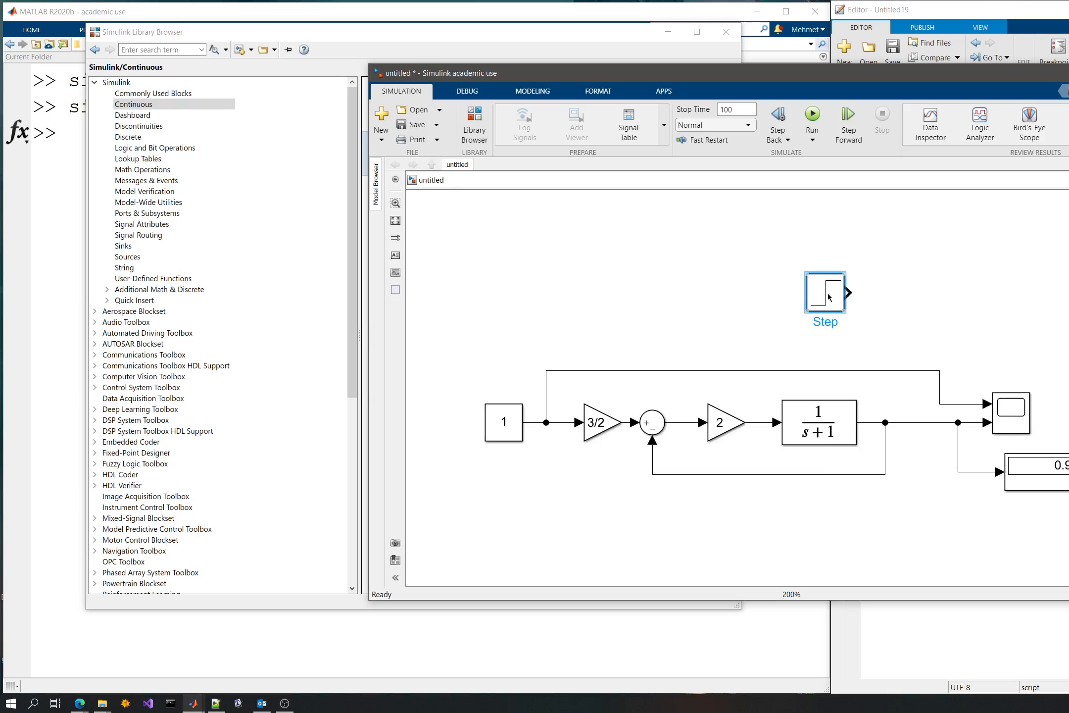
{"action": "left_click_drag", "start_coordinate": [828, 297], "coordinate": [792, 254]}
- Add a second Sum block to the model just below and beside the Step block
{"action": "left_click", "coordinate": [896, 313]}
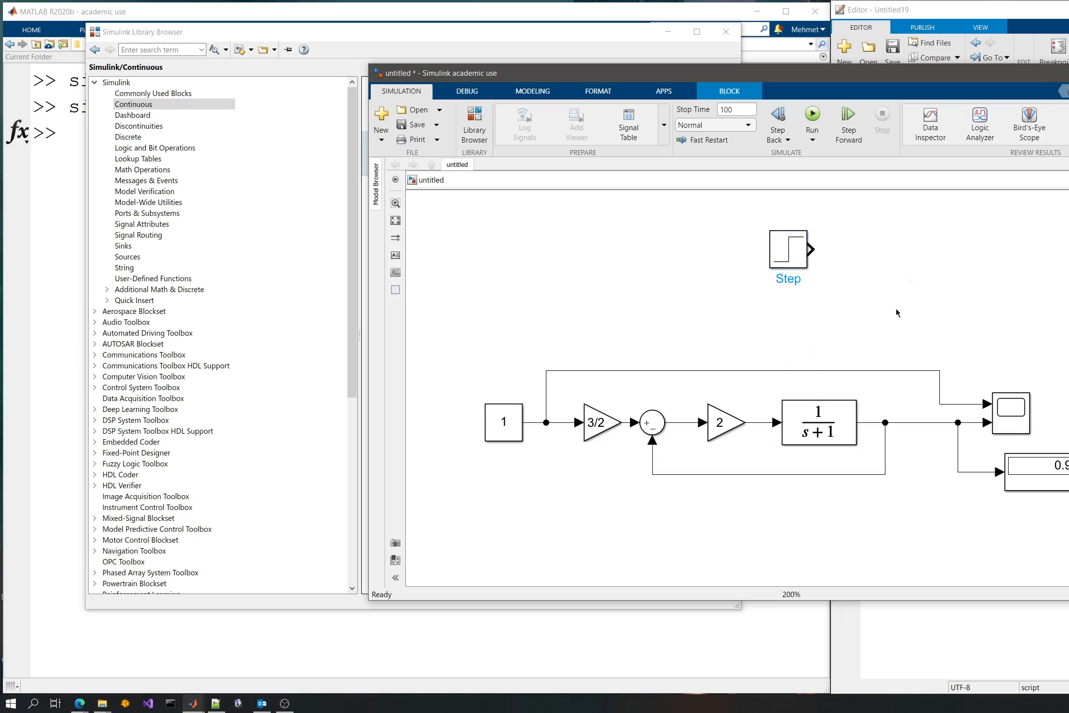
{"action": "type", "text": "um"}
{"action": "left_click", "coordinate": [842, 298]}
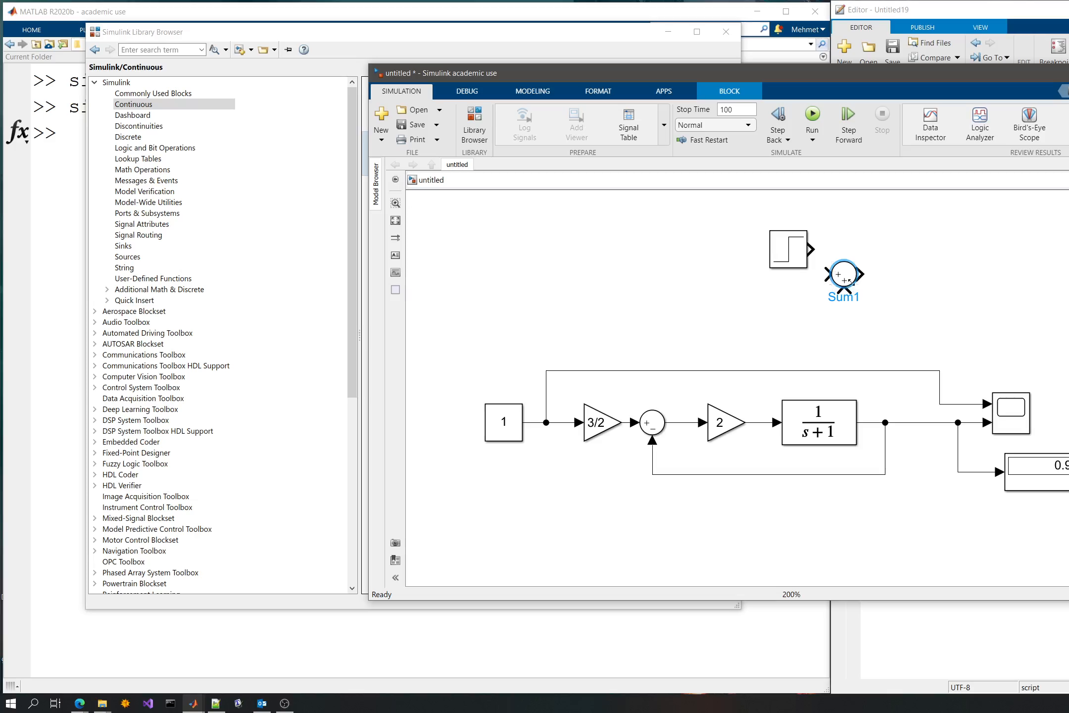
- Try flipping the new Sum block left-right, and flip it back to its original orientation
{"action": "right_click", "coordinate": [849, 280]}
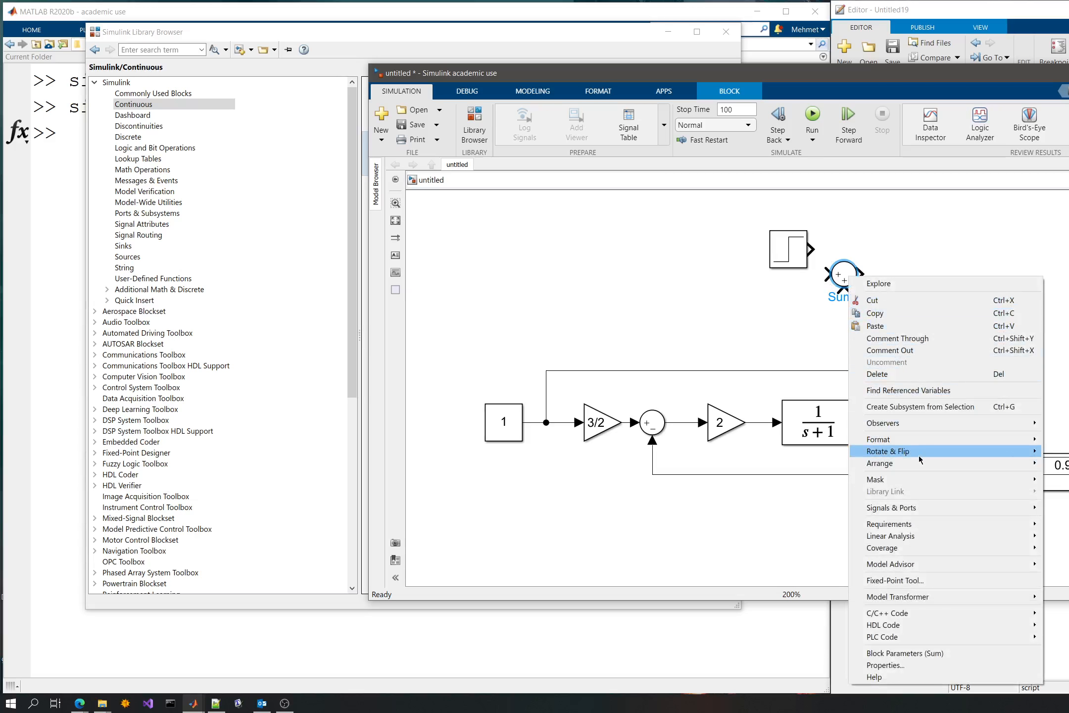
{"action": "mouse_move", "coordinate": [918, 454]}
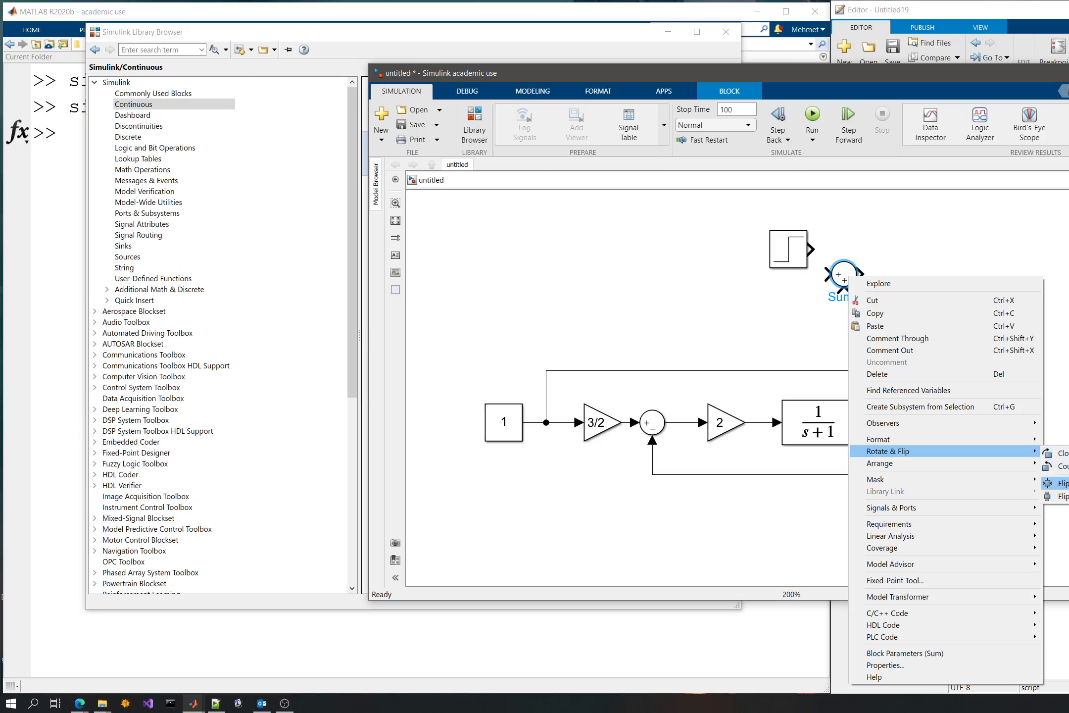
{"action": "left_click", "coordinate": [1059, 496]}
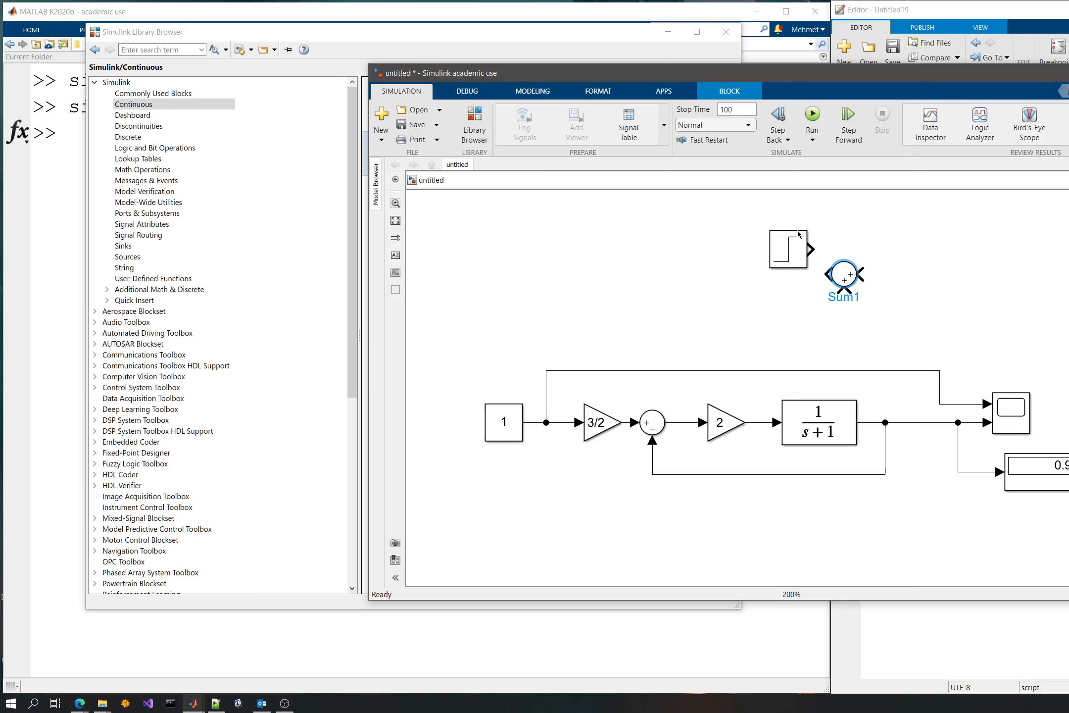
{"action": "right_click", "coordinate": [847, 280]}
{"action": "left_click", "coordinate": [874, 287]}
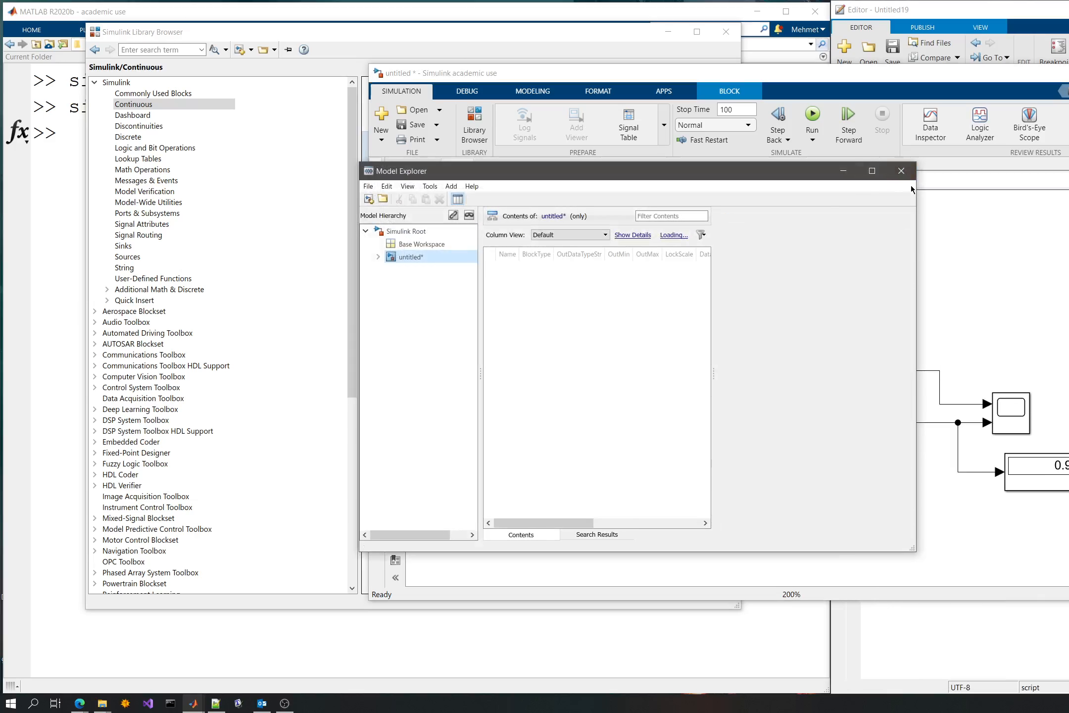
{"action": "left_click", "coordinate": [897, 176]}
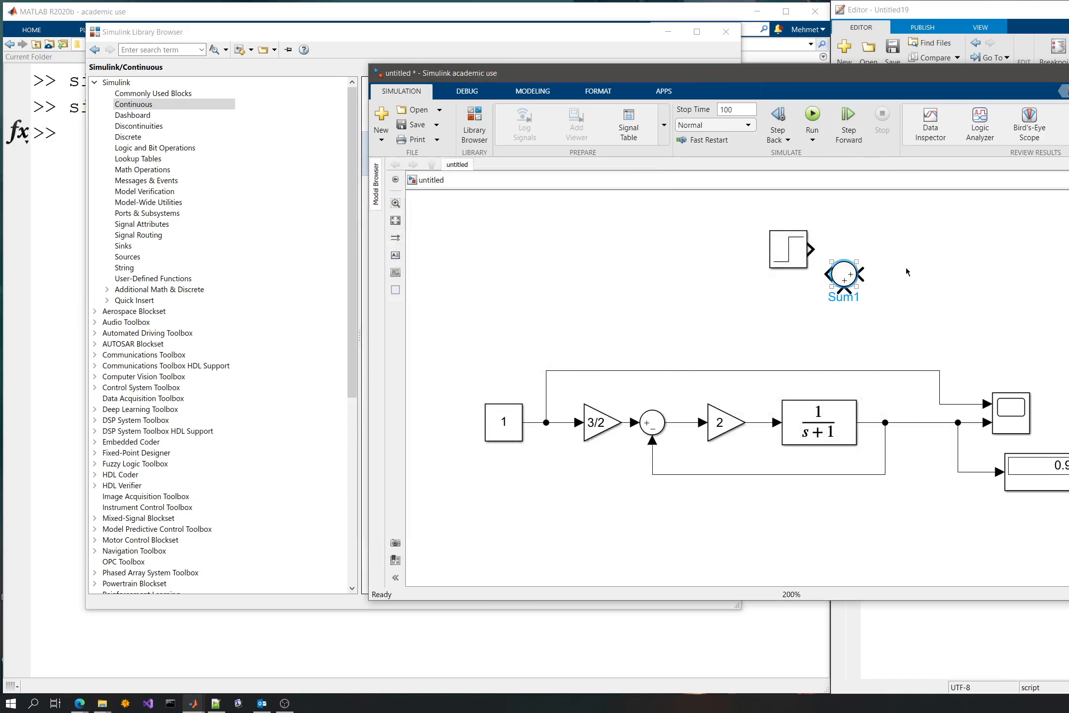
{"action": "right_click", "coordinate": [844, 280]}
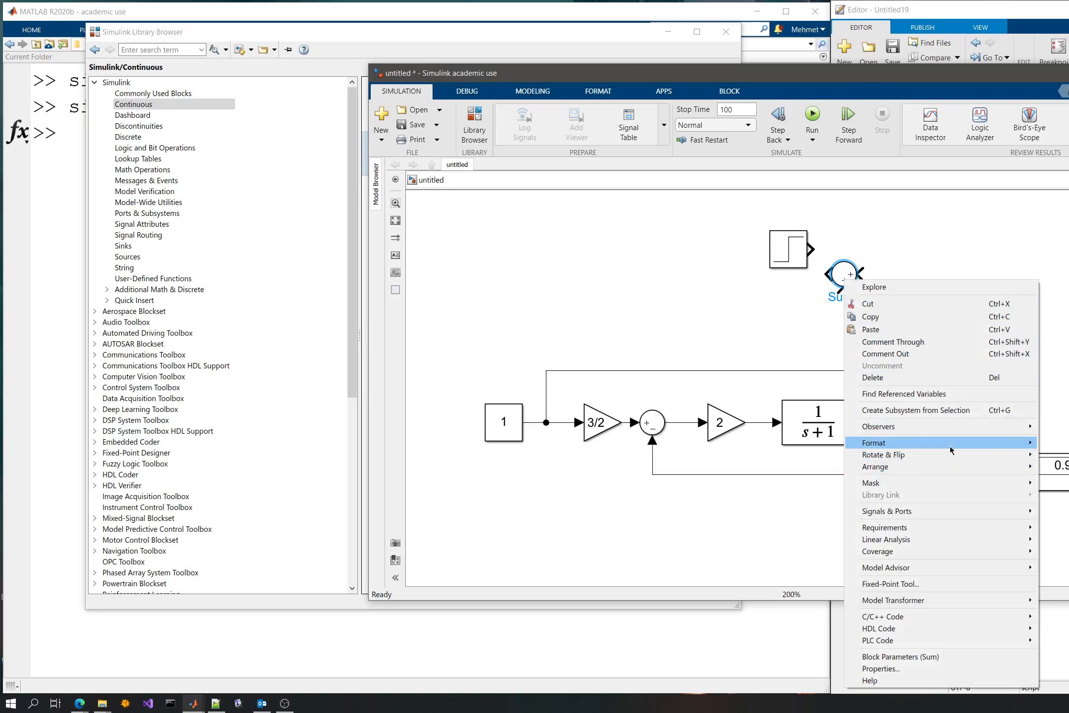
{"action": "mouse_move", "coordinate": [949, 465]}
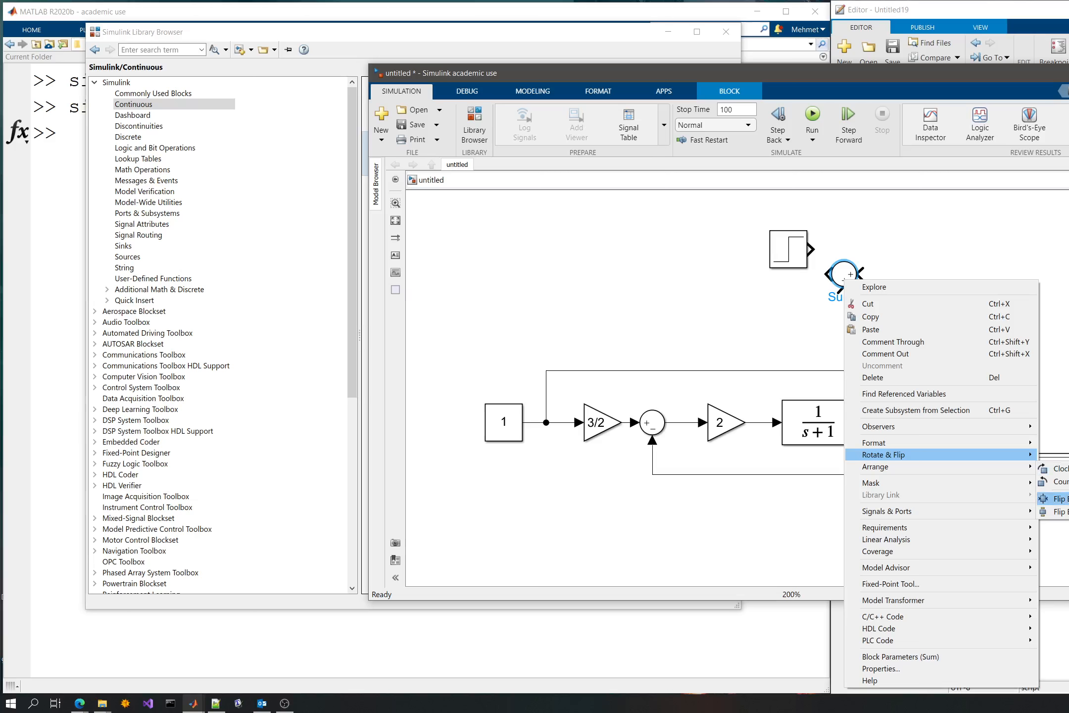
{"action": "left_click", "coordinate": [1054, 498]}
- Set the new Sum block's icon shape to rectangular and its list of signs to ++
{"action": "left_click_drag", "start_coordinate": [847, 282], "coordinate": [872, 292]}
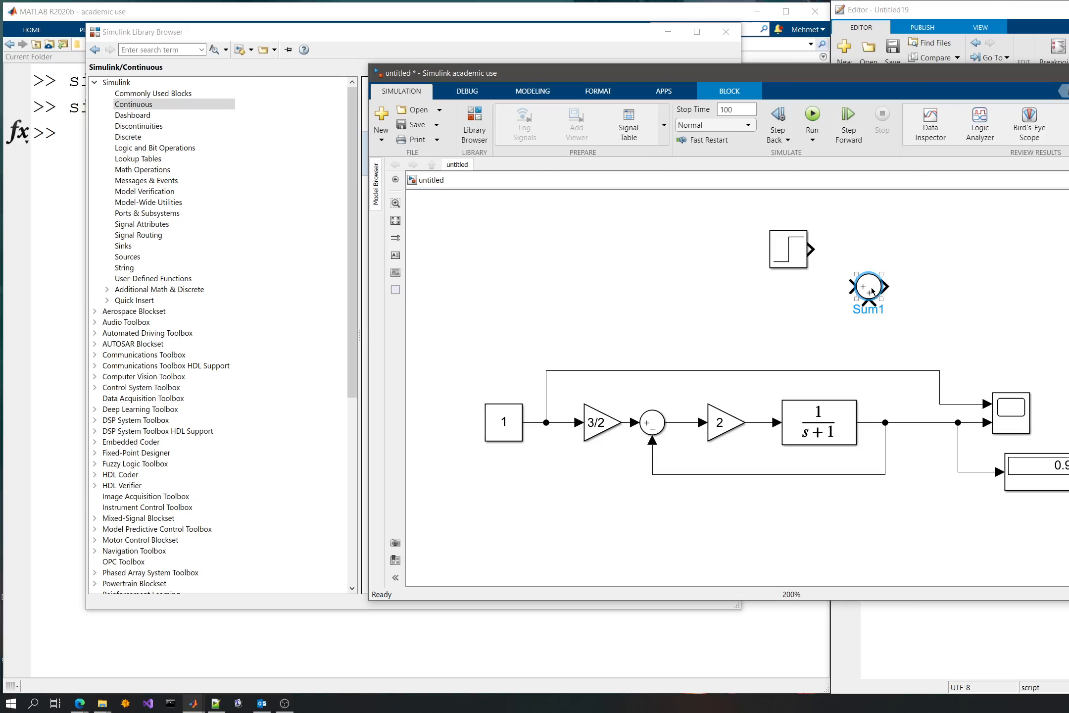
{"action": "right_click", "coordinate": [872, 291]}
{"action": "left_click", "coordinate": [916, 279]}
{"action": "double_click", "coordinate": [870, 291]}
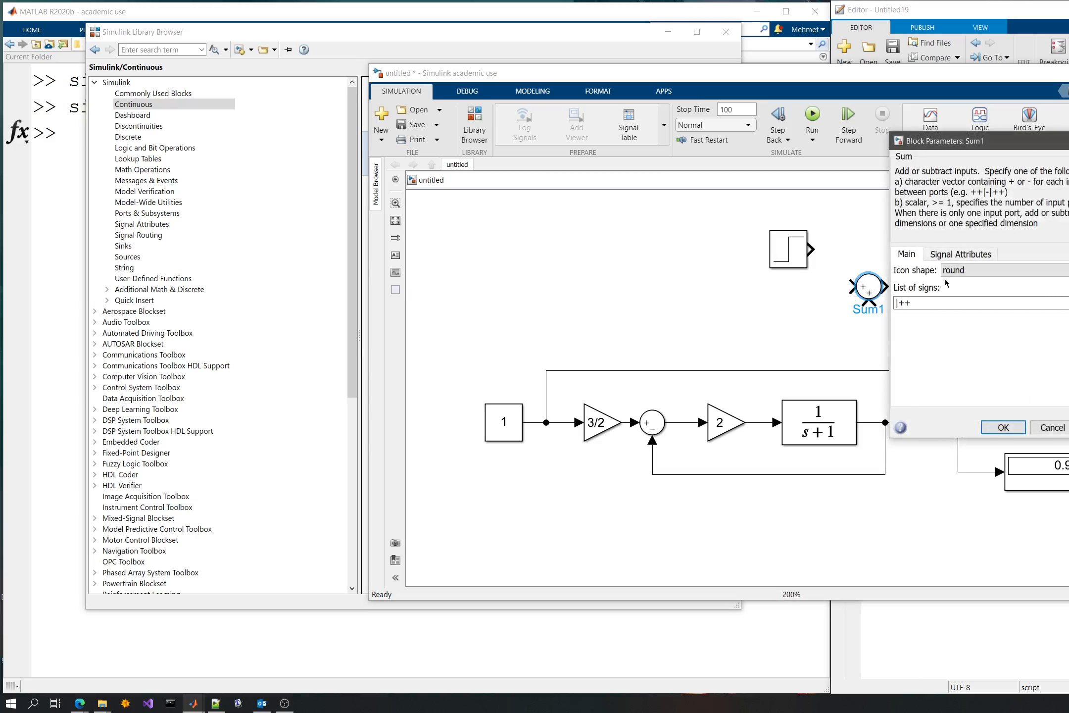
{"action": "left_click", "coordinate": [946, 271]}
{"action": "left_click", "coordinate": [964, 285]}
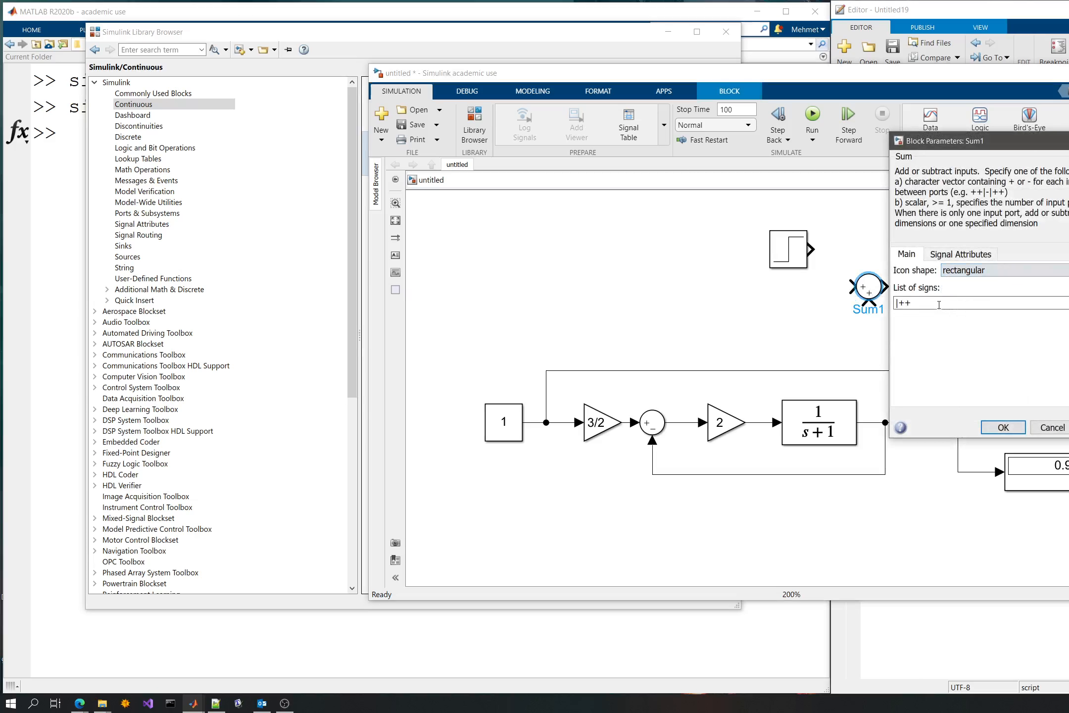
{"action": "double_click", "coordinate": [936, 304]}
{"action": "type", "text": "++"}
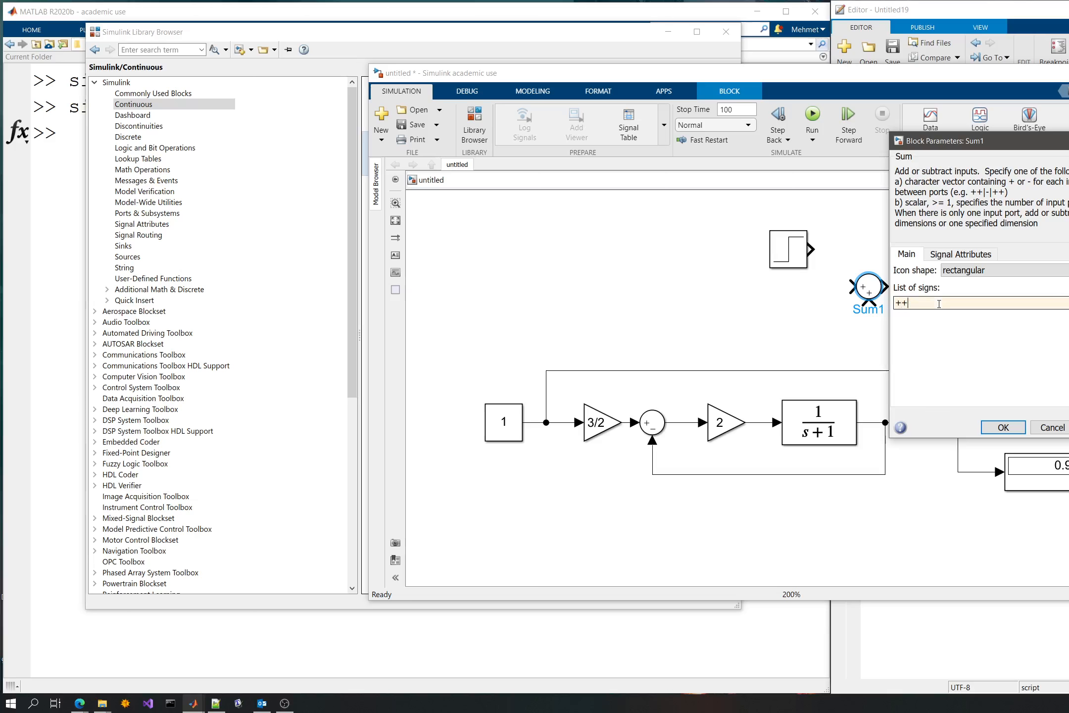
{"action": "key", "text": "Return"}
- Insert the rectangular Sum block into the transfer function's output line, ahead of the feedback branch
{"action": "left_click_drag", "start_coordinate": [867, 287], "coordinate": [898, 317]}
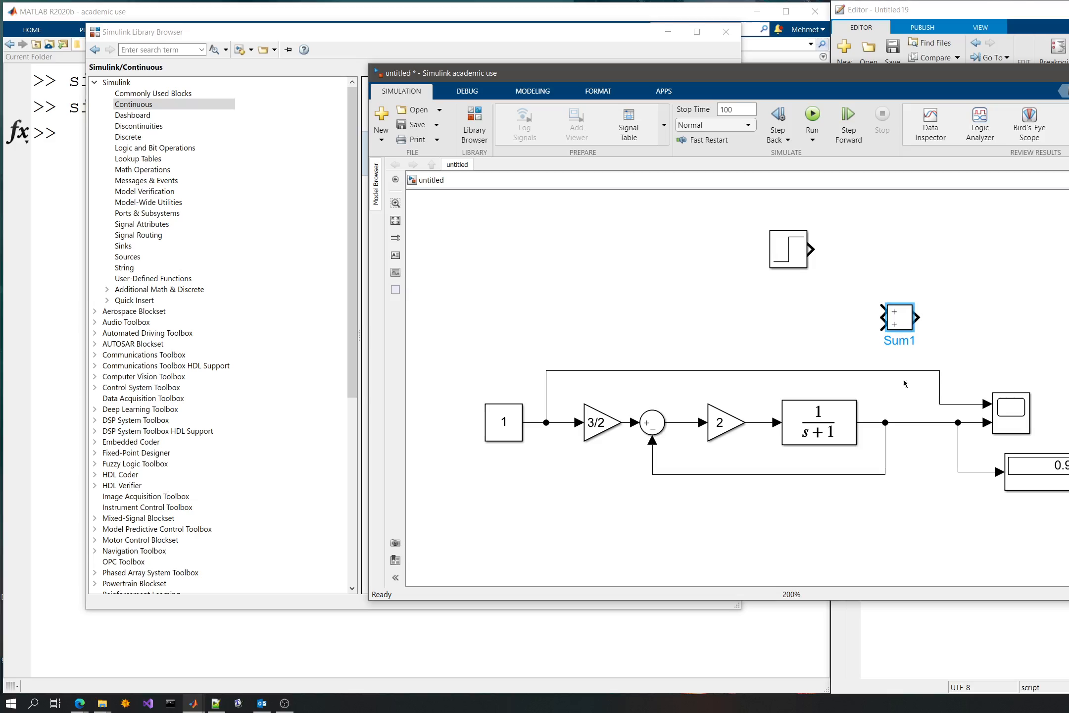
{"action": "left_click", "coordinate": [932, 487]}
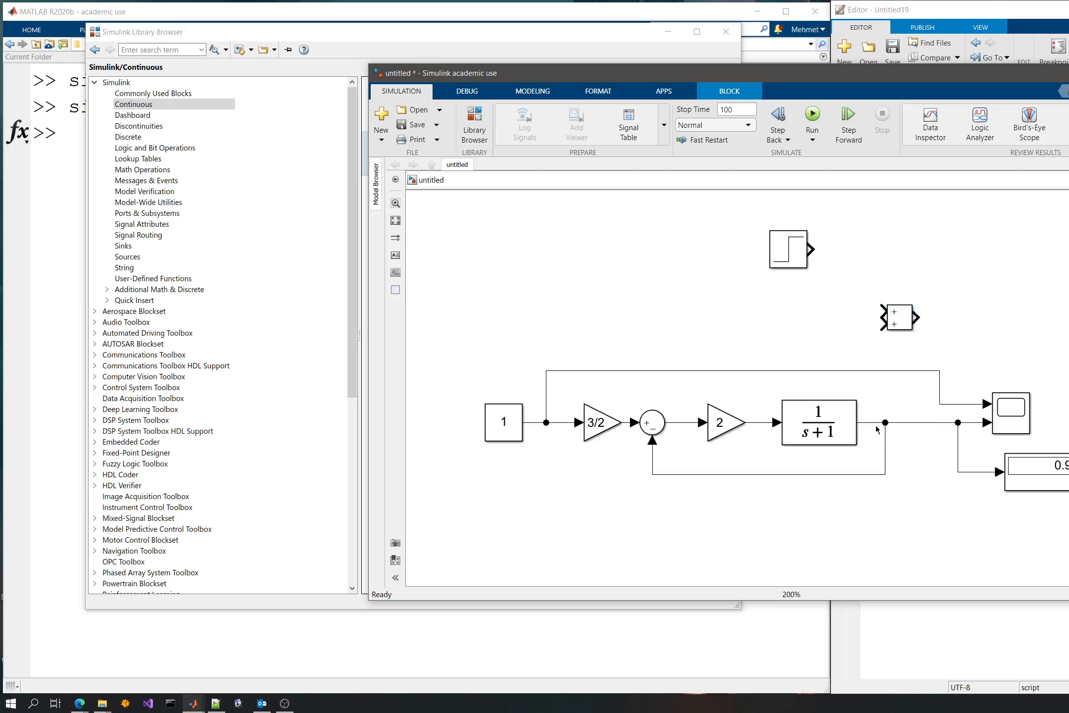
{"action": "mouse_move", "coordinate": [858, 421]}
{"action": "left_mouse_down"}
{"action": "mouse_move", "coordinate": [884, 402]}
{"action": "mouse_move", "coordinate": [918, 315]}
{"action": "mouse_move", "coordinate": [897, 358]}
{"action": "left_mouse_up"}
{"action": "left_click_drag", "start_coordinate": [890, 402], "coordinate": [925, 468]}
{"action": "left_click", "coordinate": [898, 419]}
{"action": "left_click_drag", "start_coordinate": [897, 418], "coordinate": [893, 419]}
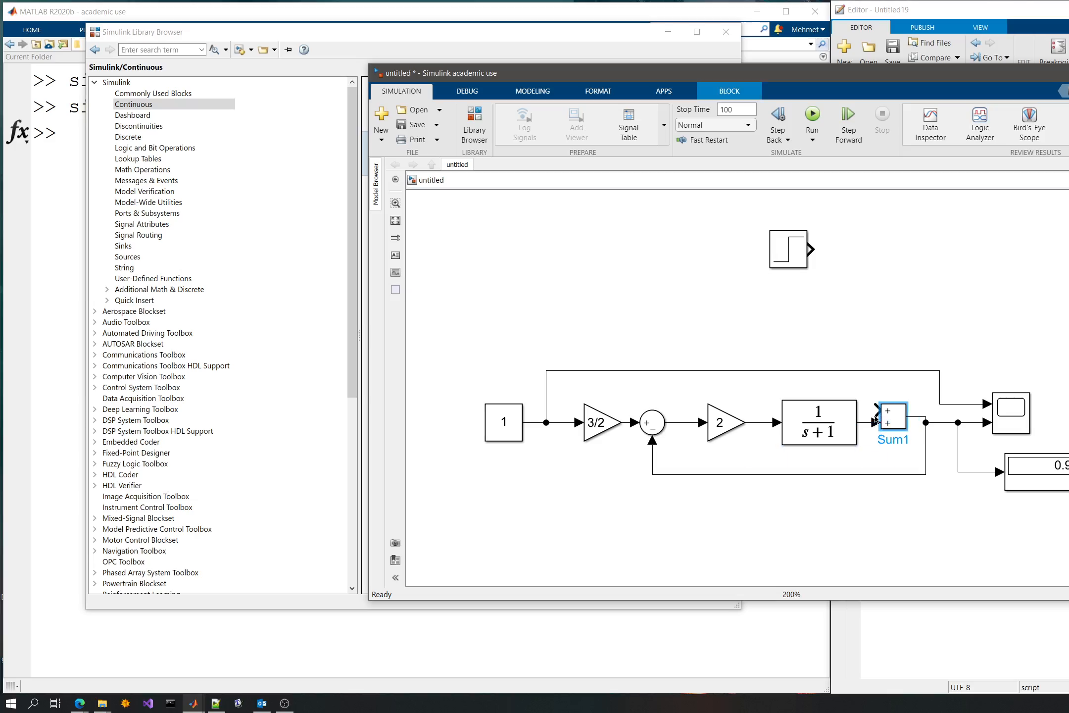
- Connect the Step block's output to the free upper input of the rectangular Sum block
{"action": "mouse_move", "coordinate": [790, 247]}
{"action": "left_mouse_down"}
{"action": "mouse_move", "coordinate": [821, 254]}
{"action": "mouse_move", "coordinate": [871, 323]}
{"action": "mouse_move", "coordinate": [875, 410]}
{"action": "left_mouse_up"}
{"action": "left_click", "coordinate": [824, 258]}
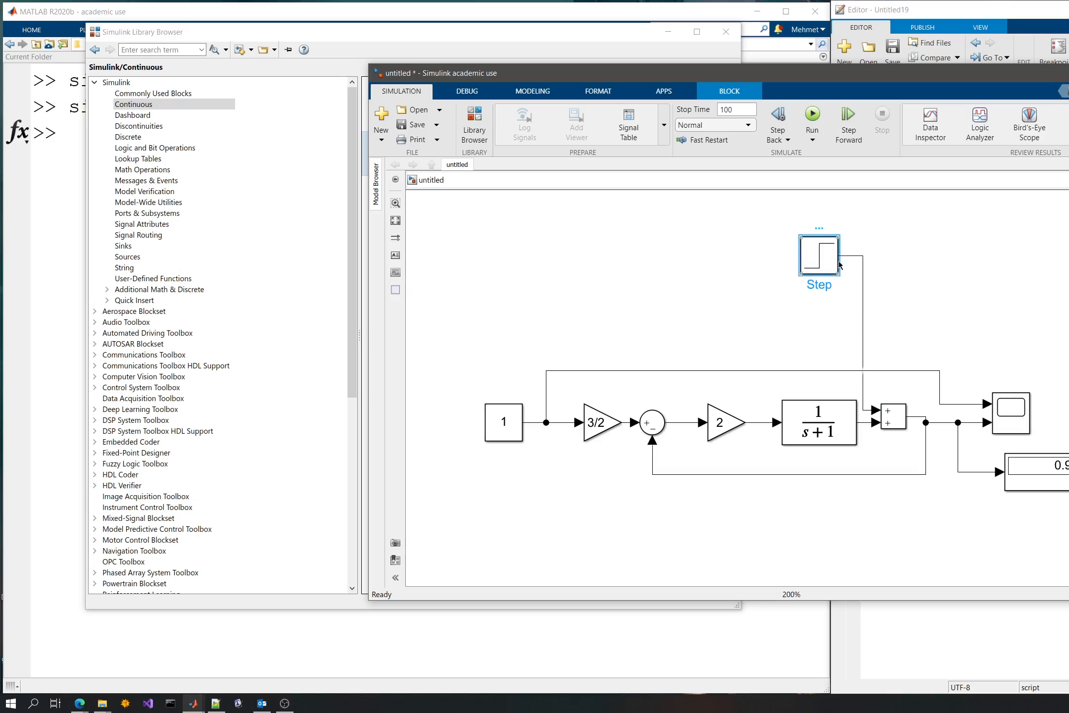
{"action": "left_click", "coordinate": [864, 297]}
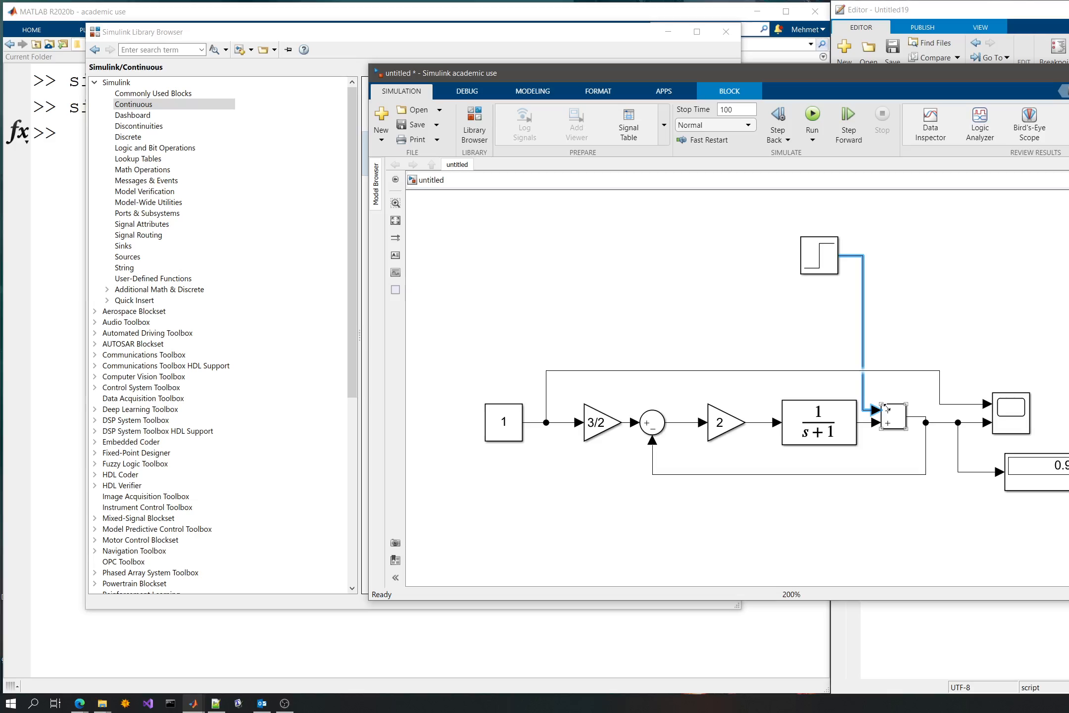
- Look through the signal properties of the line between the Step block and the rectangular Sum block
{"action": "left_click", "coordinate": [813, 255]}
{"action": "left_click", "coordinate": [862, 289]}
{"action": "right_click", "coordinate": [862, 289]}
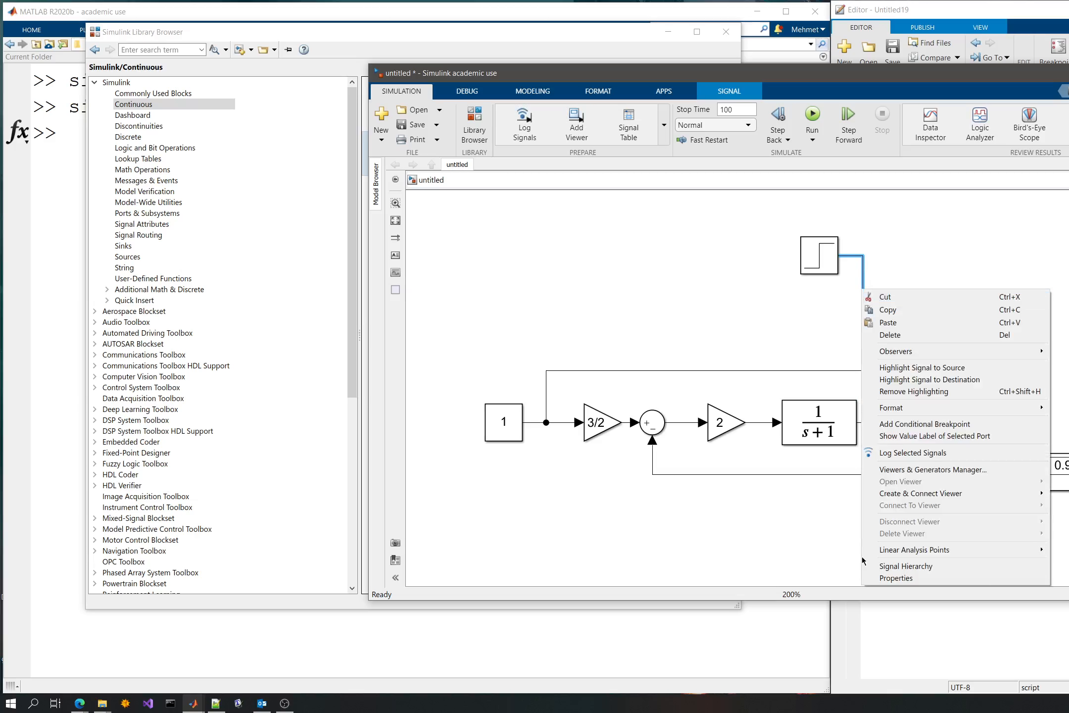
{"action": "left_click", "coordinate": [891, 578]}
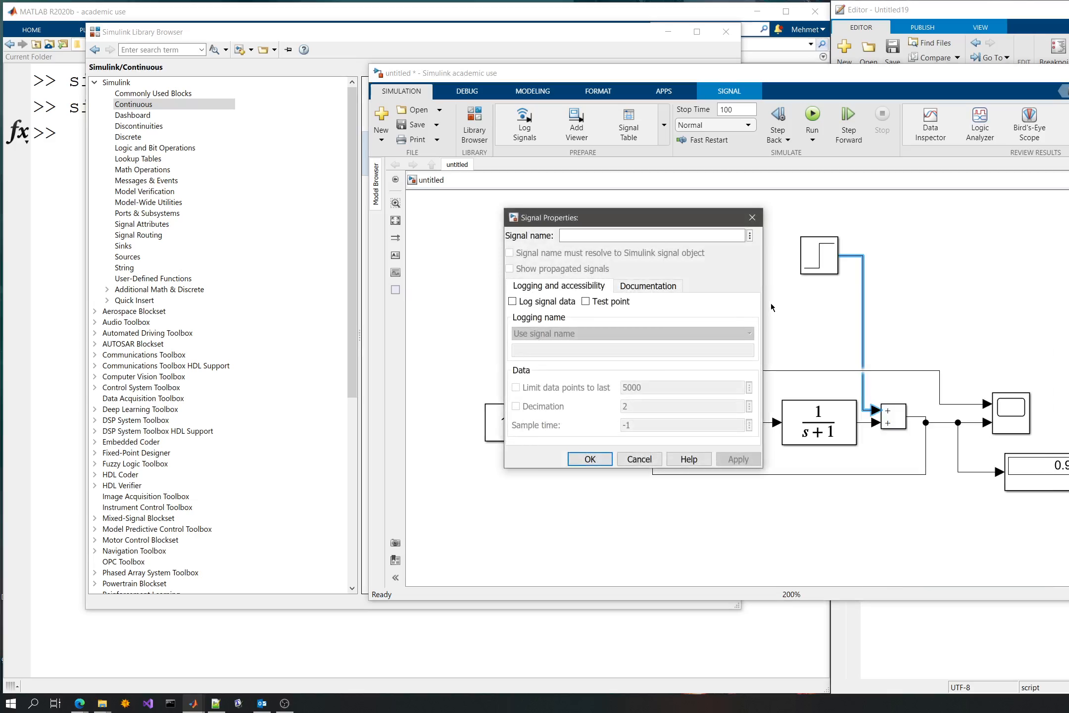
{"action": "left_click", "coordinate": [674, 289]}
{"action": "left_click", "coordinate": [594, 285]}
{"action": "left_click", "coordinate": [752, 218]}
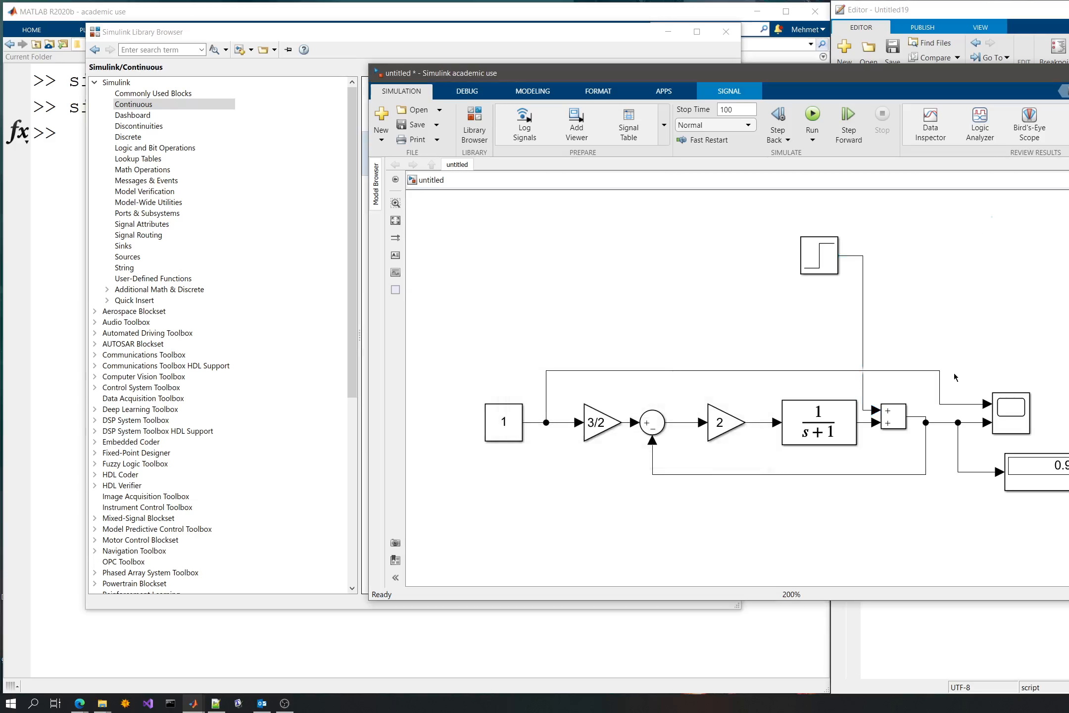
- Set the Step block's step time to 5 and its final value to 0.2
{"action": "left_click", "coordinate": [807, 262]}
{"action": "double_click", "coordinate": [807, 261]}
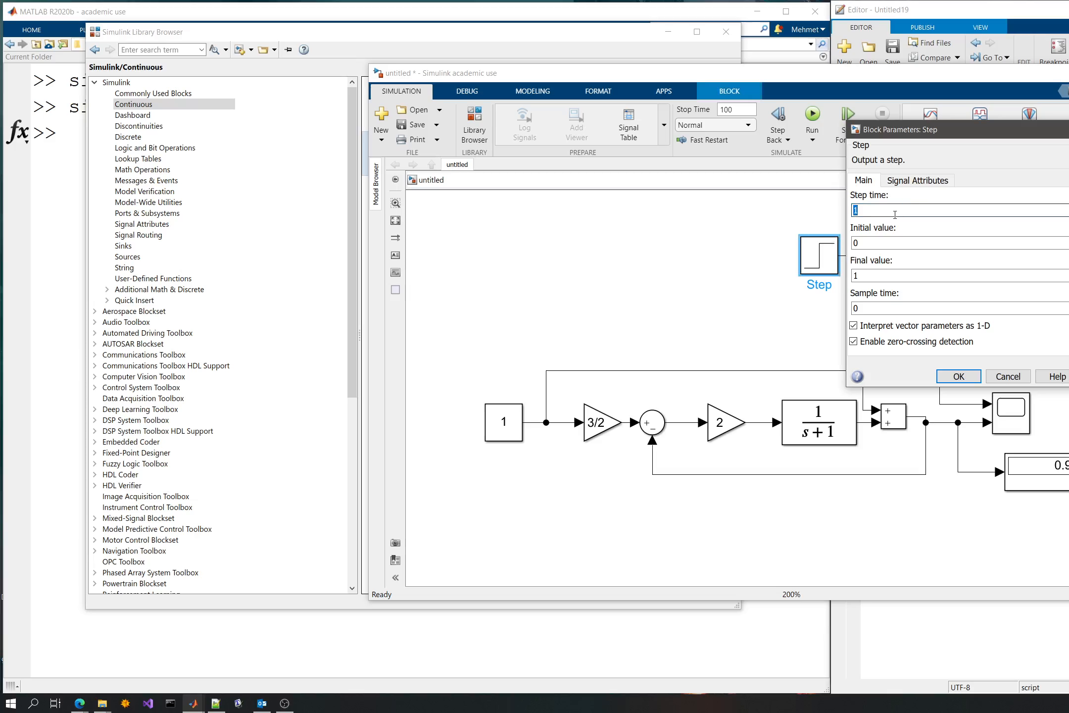
{"action": "type", "text": "0"}
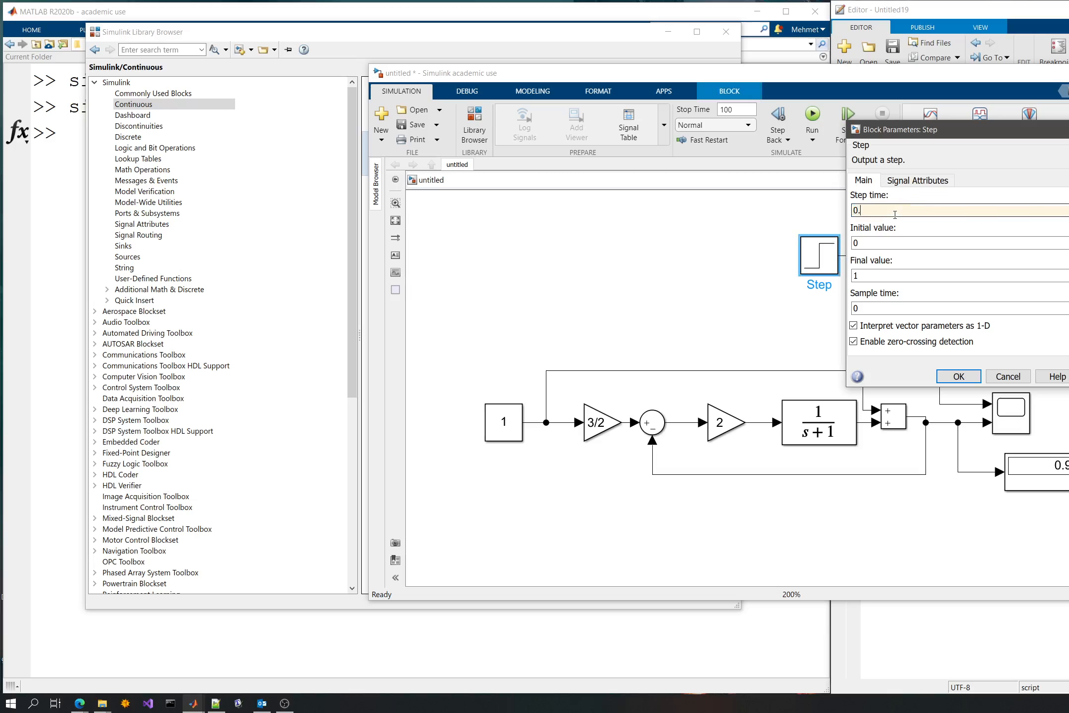
{"action": "type", "text": ".2"}
{"action": "double_click", "coordinate": [883, 210]}
{"action": "key", "text": "BackSpace"}
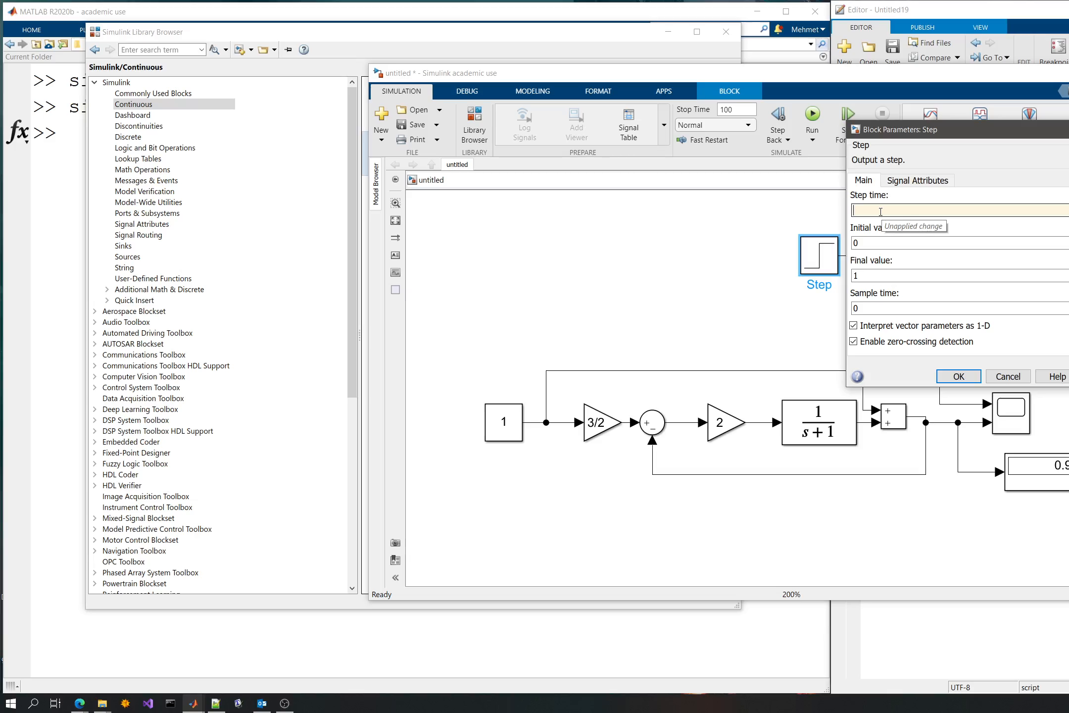
{"action": "type", "text": "5"}
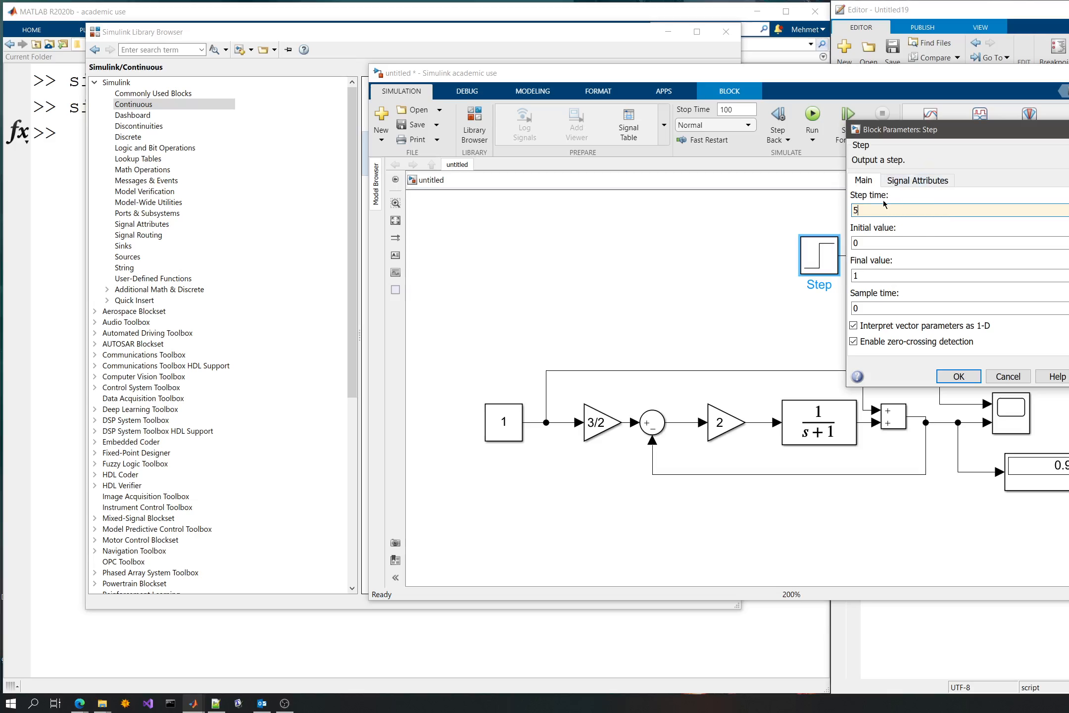
{"action": "double_click", "coordinate": [873, 272]}
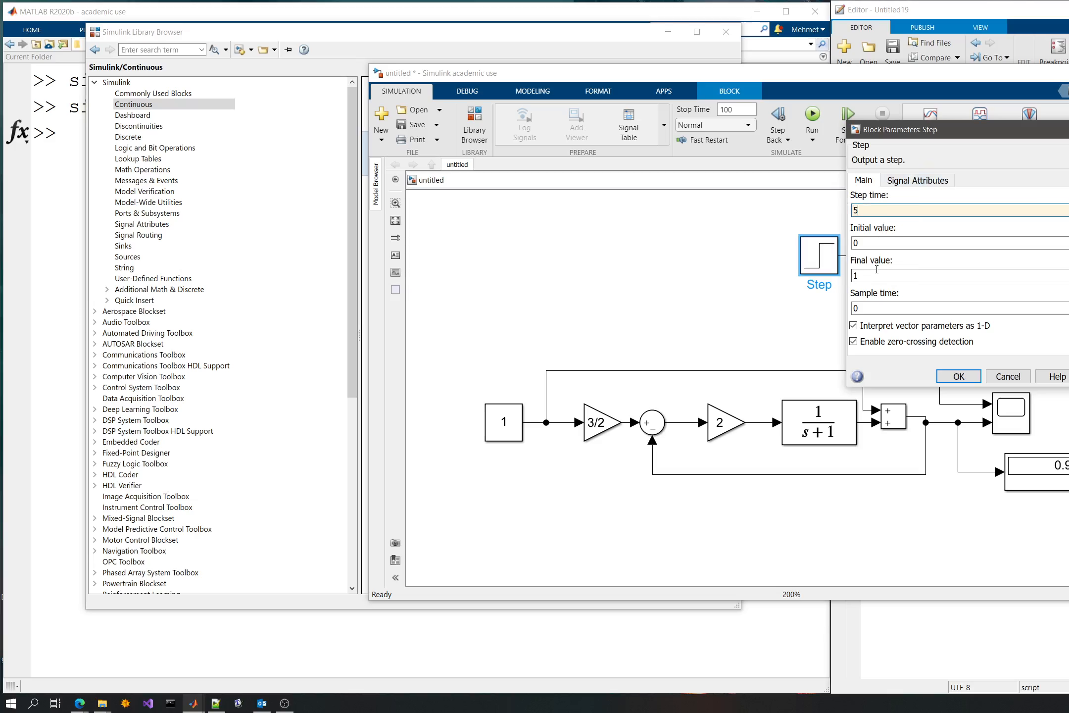
{"action": "type", "text": "0.2"}
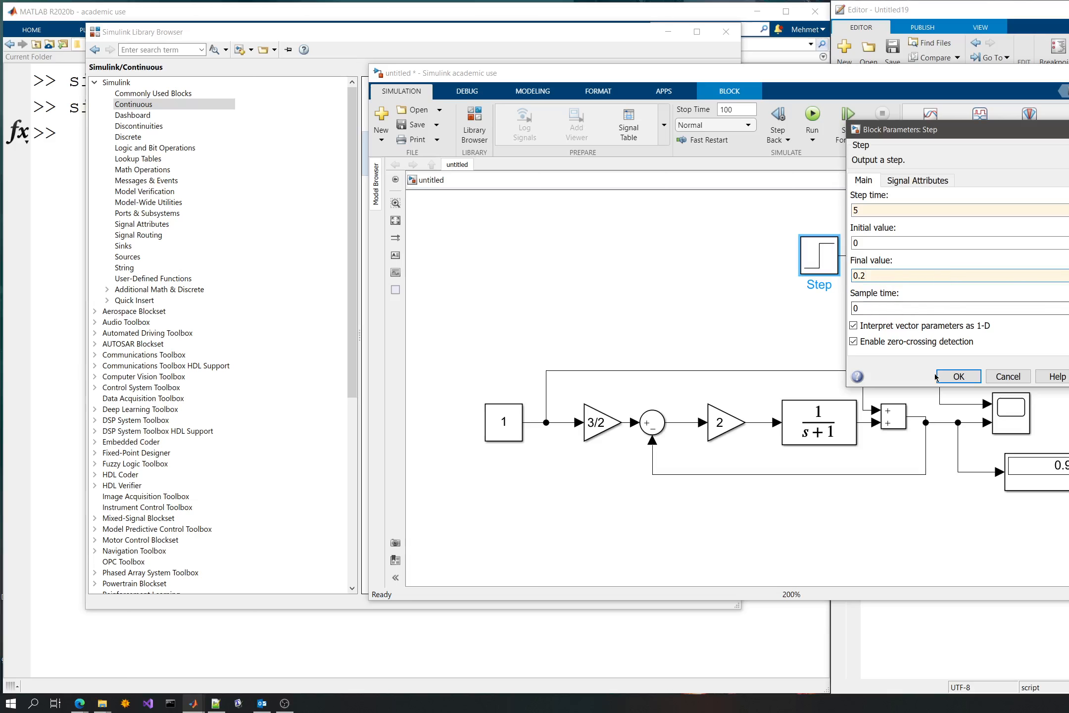
{"action": "left_click", "coordinate": [958, 376]}
- Set the simulation stop time to 10 and run the simulation
{"action": "double_click", "coordinate": [738, 113]}
{"action": "type", "text": "10"}
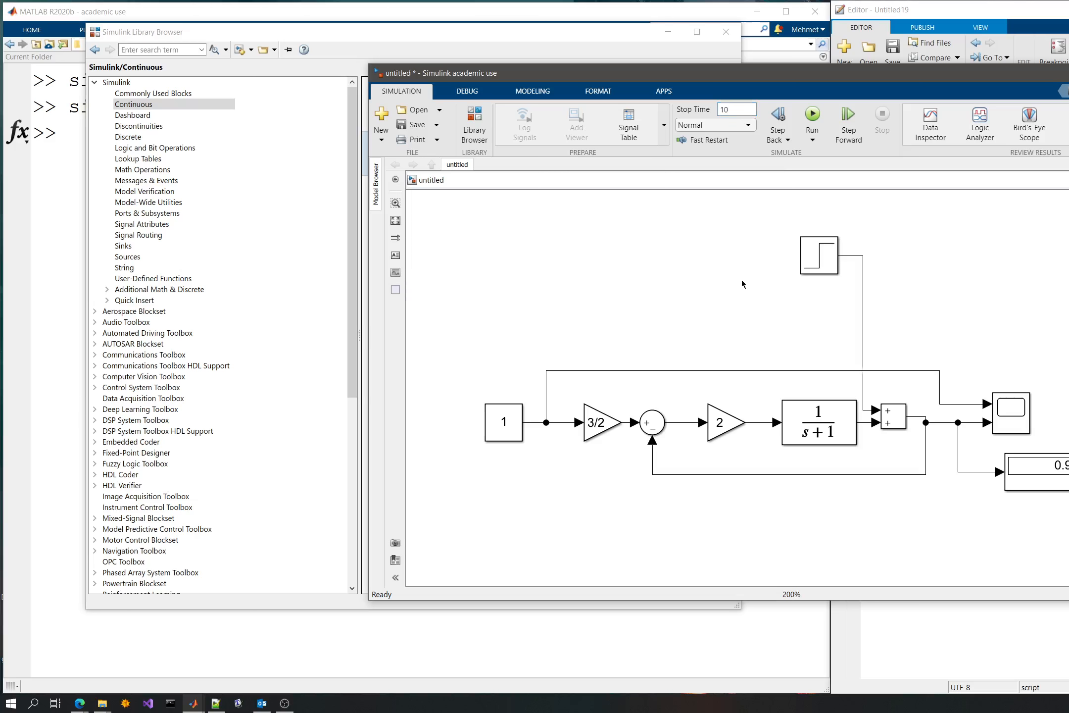
{"action": "key", "text": "ctrl+t"}
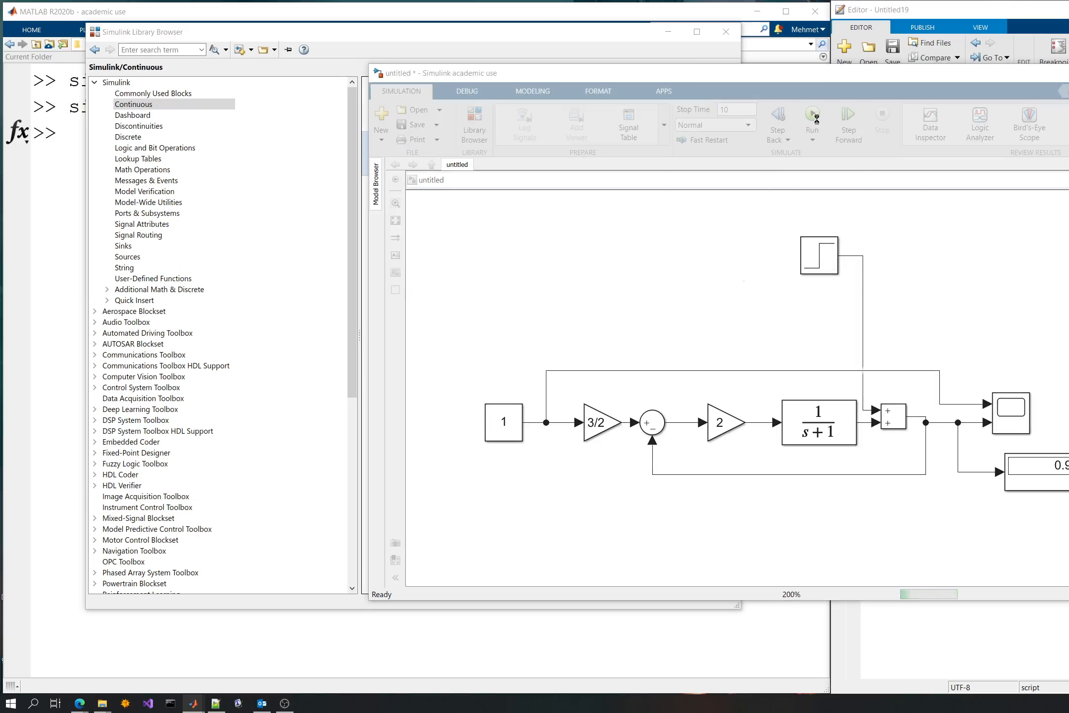
- Examine the Scope plot of the closed-loop response to the step disturbance, and close the plot
{"action": "key", "text": "Escape"}
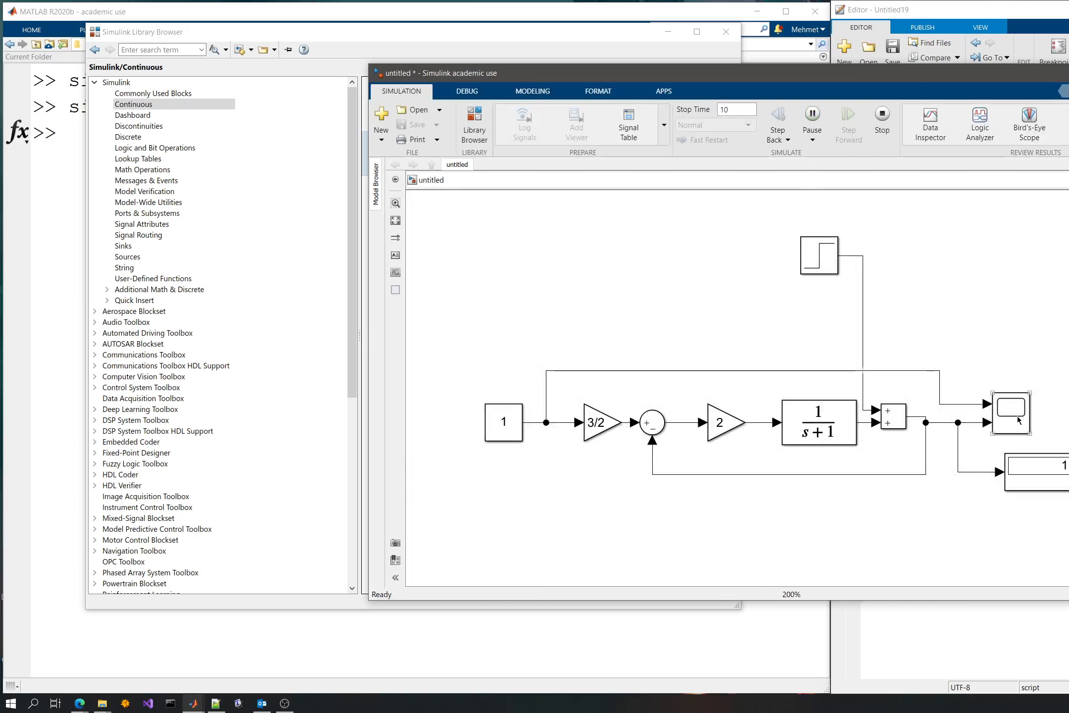
{"action": "left_click", "coordinate": [1017, 416]}
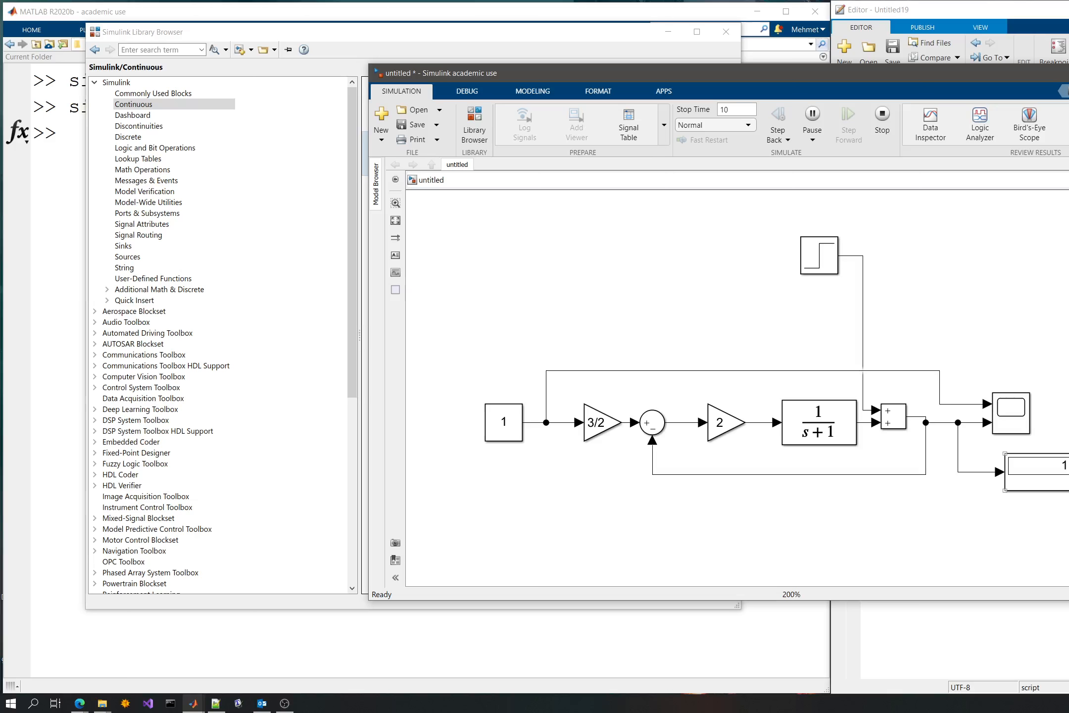
{"action": "double_click", "coordinate": [1002, 410]}
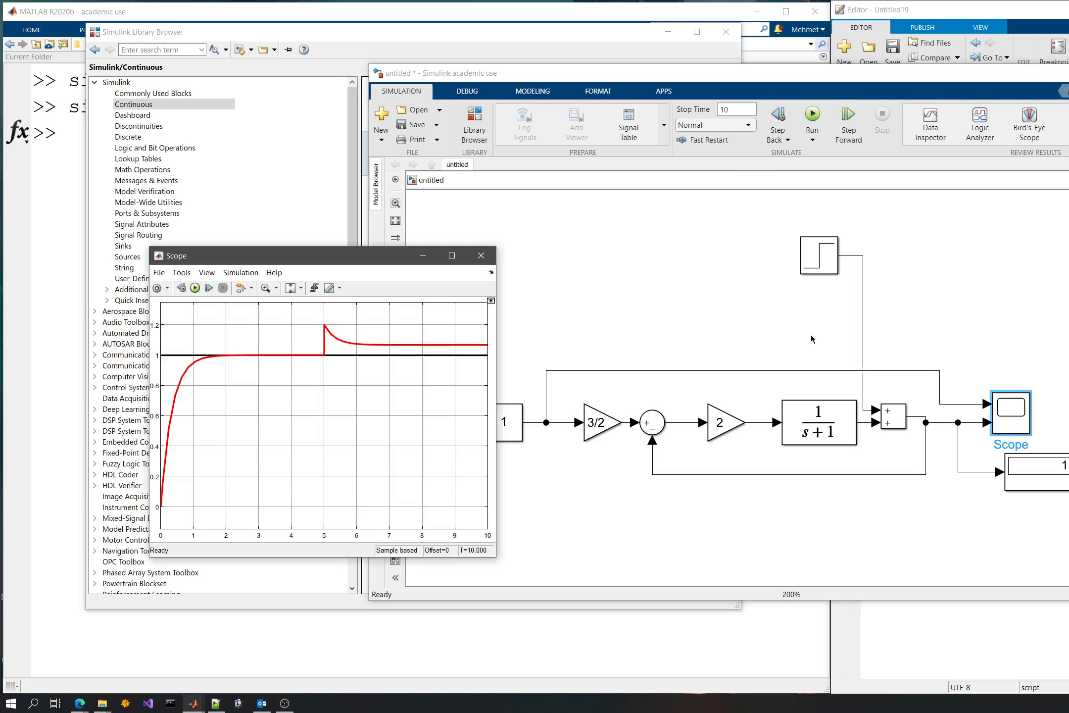
{"action": "left_click_drag", "start_coordinate": [386, 260], "coordinate": [749, 238]}
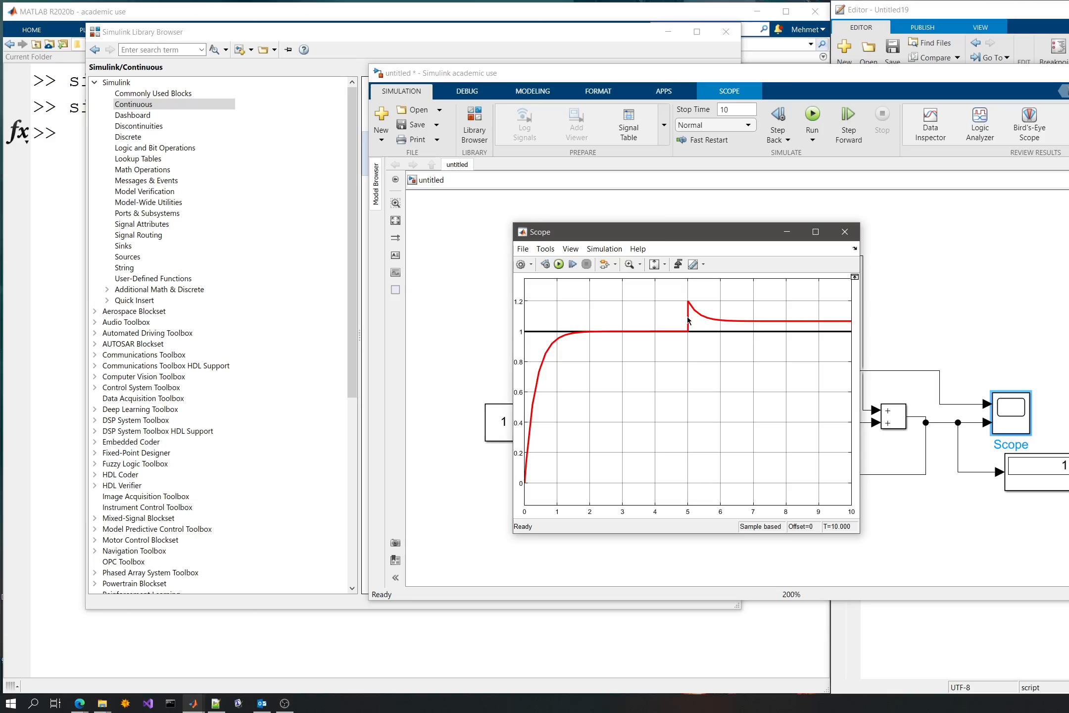
{"action": "left_click", "coordinate": [844, 232]}
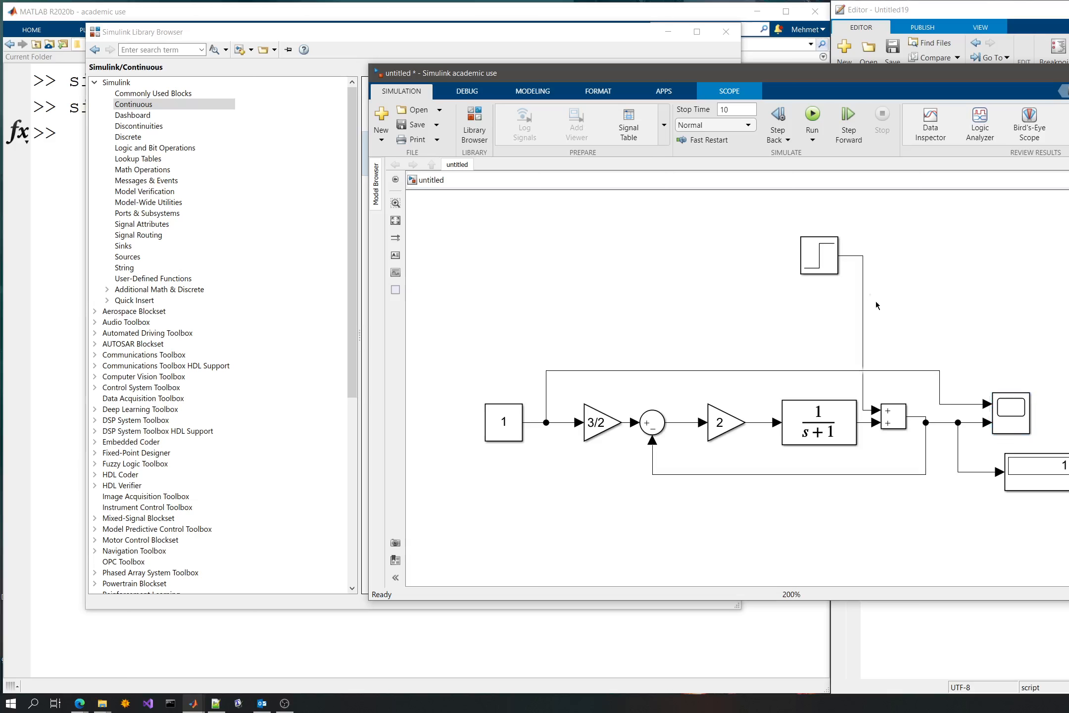
- Duplicate the entire closed-loop model, including its Step, Scope and Display blocks, below the original
{"action": "scroll", "coordinate": [670, 332], "scroll_direction": "down", "scroll_amount": 4}
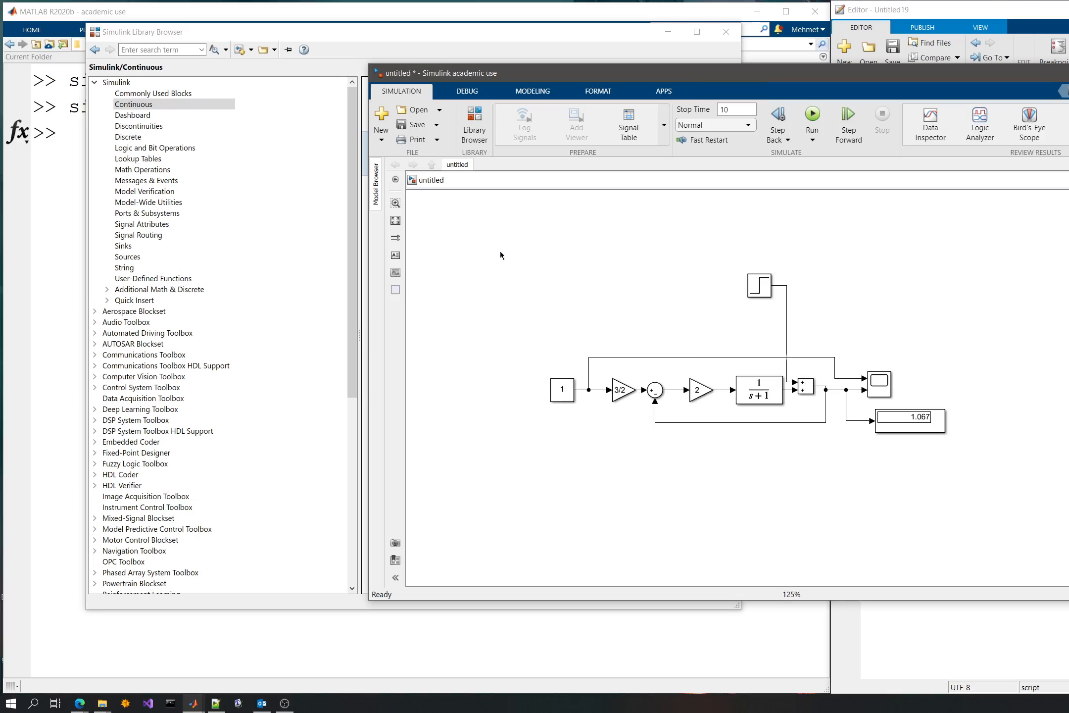
{"action": "left_click_drag", "start_coordinate": [500, 252], "coordinate": [1009, 534]}
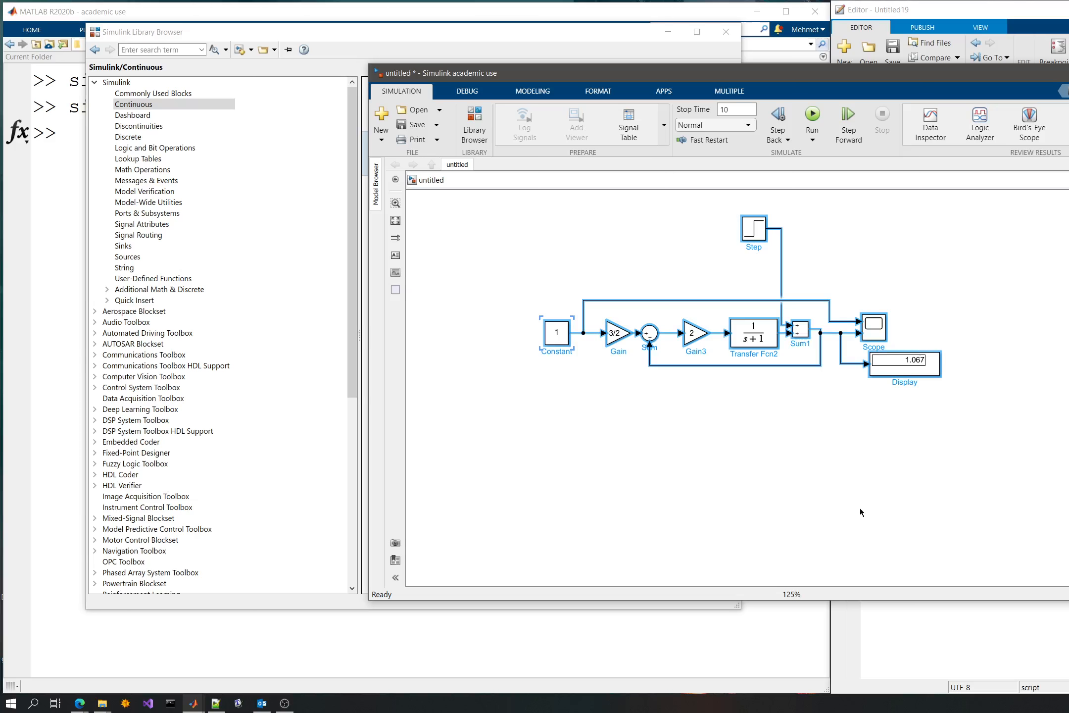
{"action": "left_click", "coordinate": [882, 509]}
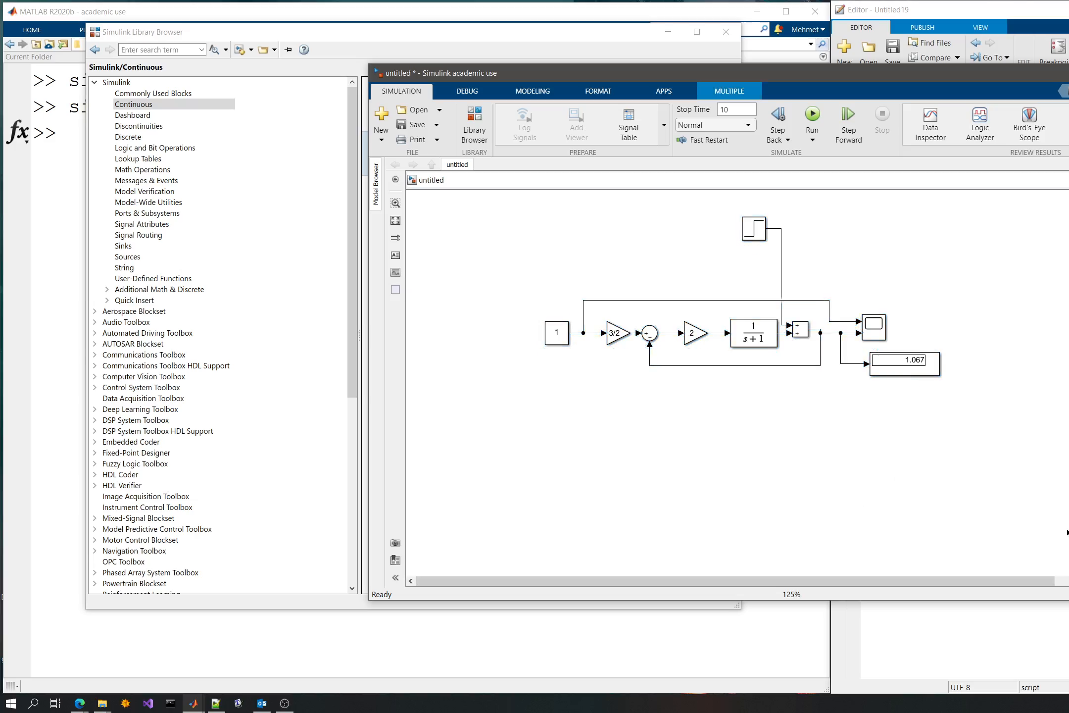
- Delete the duplicated Step block and connect the lower rectangular Sum's free upper input to the original Step block's signal line
{"action": "left_click_drag", "start_coordinate": [1066, 515], "coordinate": [770, 453]}
{"action": "left_click", "coordinate": [727, 429]}
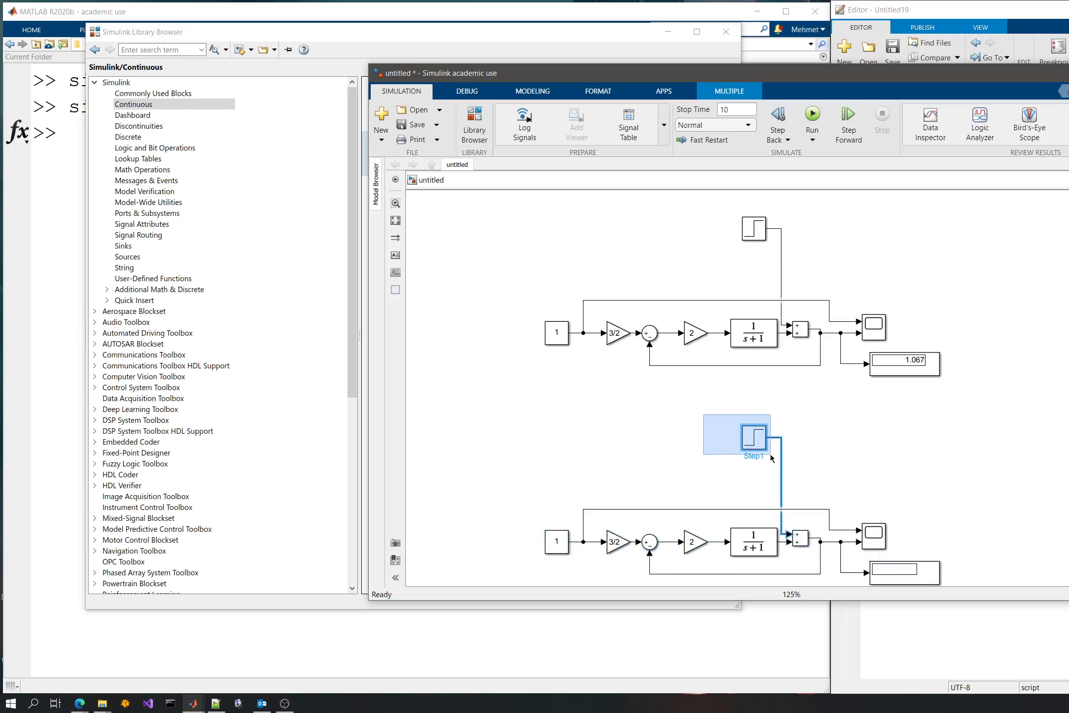
{"action": "key", "text": "Delete"}
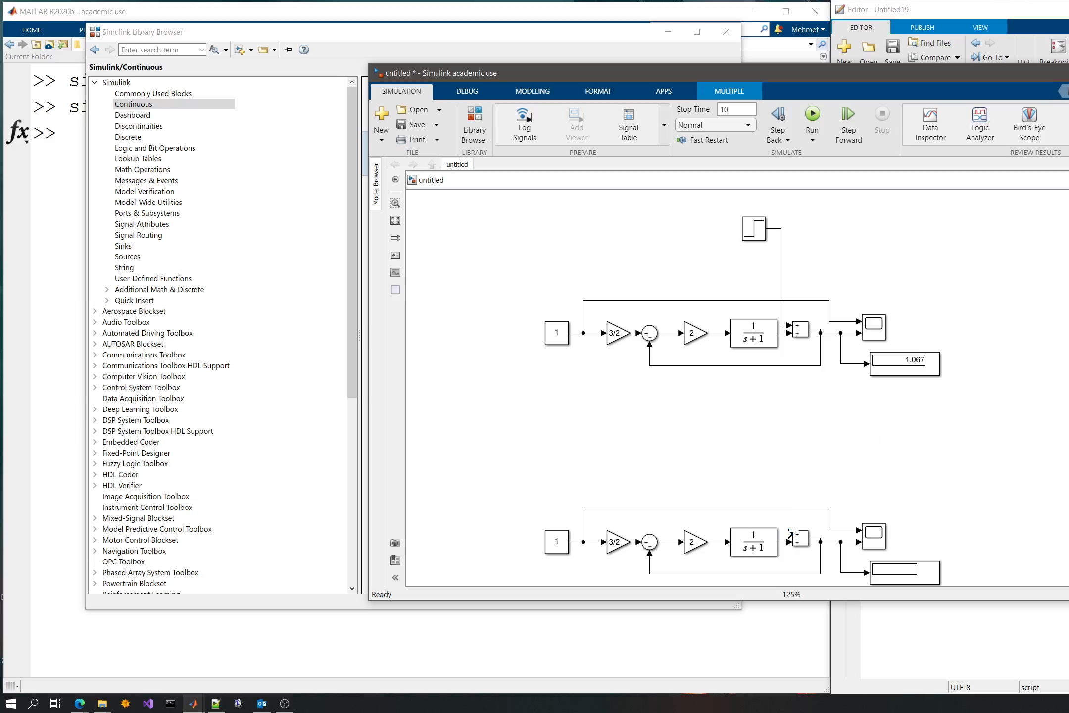
{"action": "left_click_drag", "start_coordinate": [789, 533], "coordinate": [800, 422]}
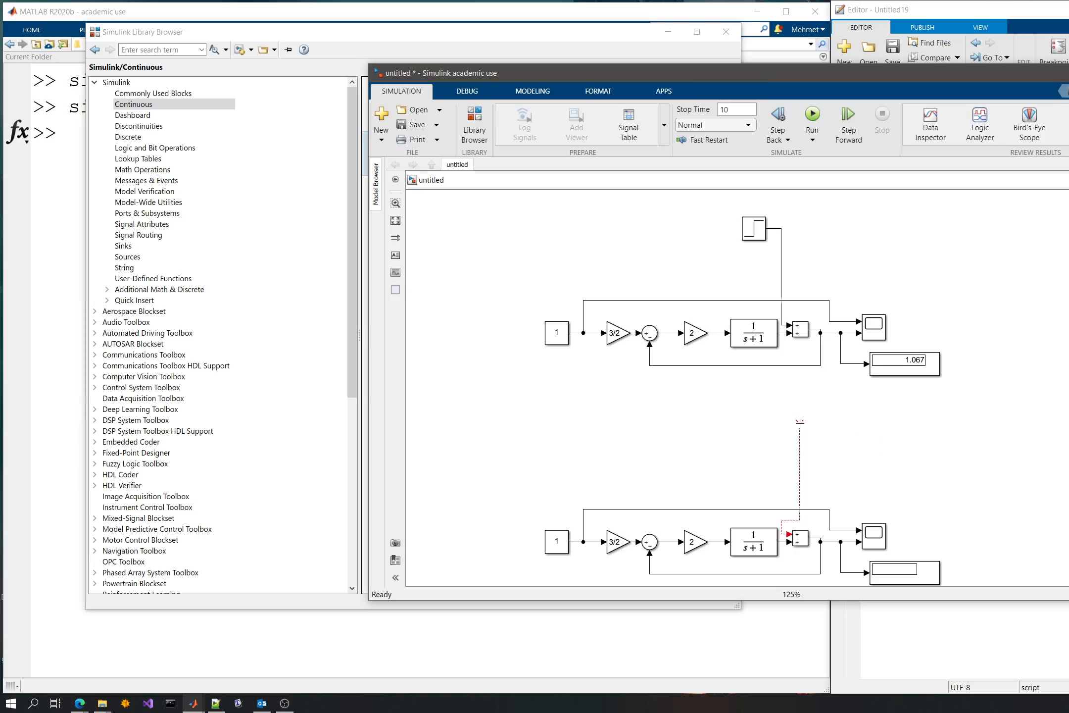
{"action": "left_click_drag", "start_coordinate": [799, 420], "coordinate": [781, 322]}
- Delete the duplicated Constant block and feed the lower loop from the original Constant block's output line
{"action": "left_click_drag", "start_coordinate": [517, 528], "coordinate": [557, 562]}
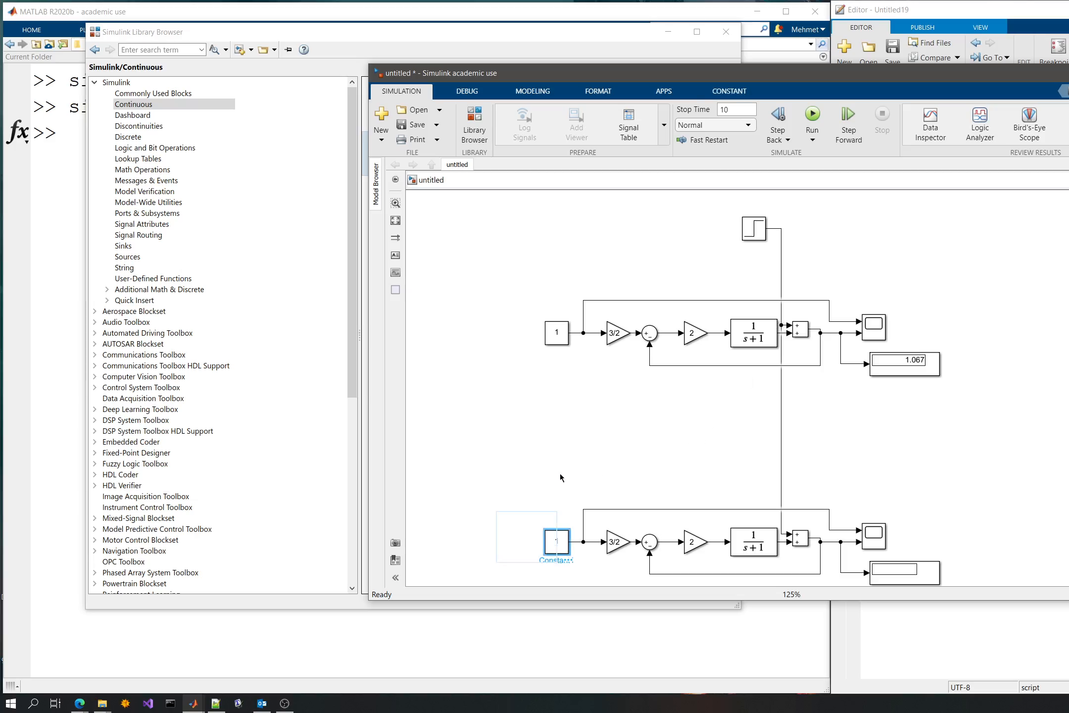
{"action": "key", "text": "Delete"}
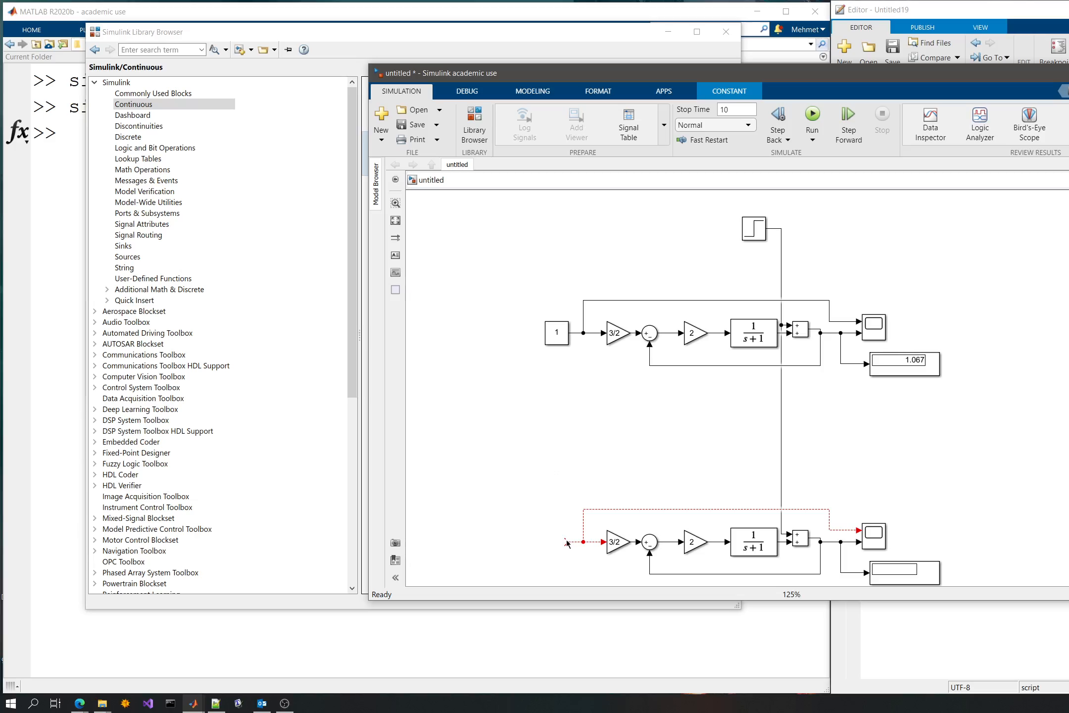
{"action": "left_click_drag", "start_coordinate": [567, 542], "coordinate": [575, 333]}
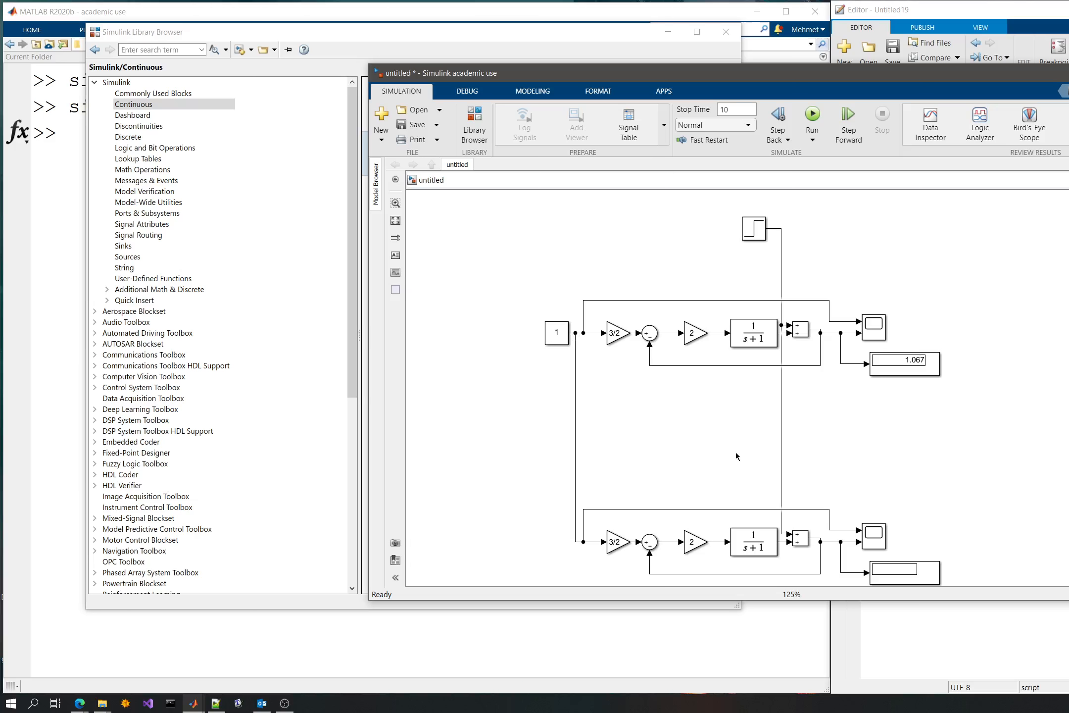
{"action": "scroll", "coordinate": [730, 447], "scroll_direction": "down", "scroll_amount": 1}
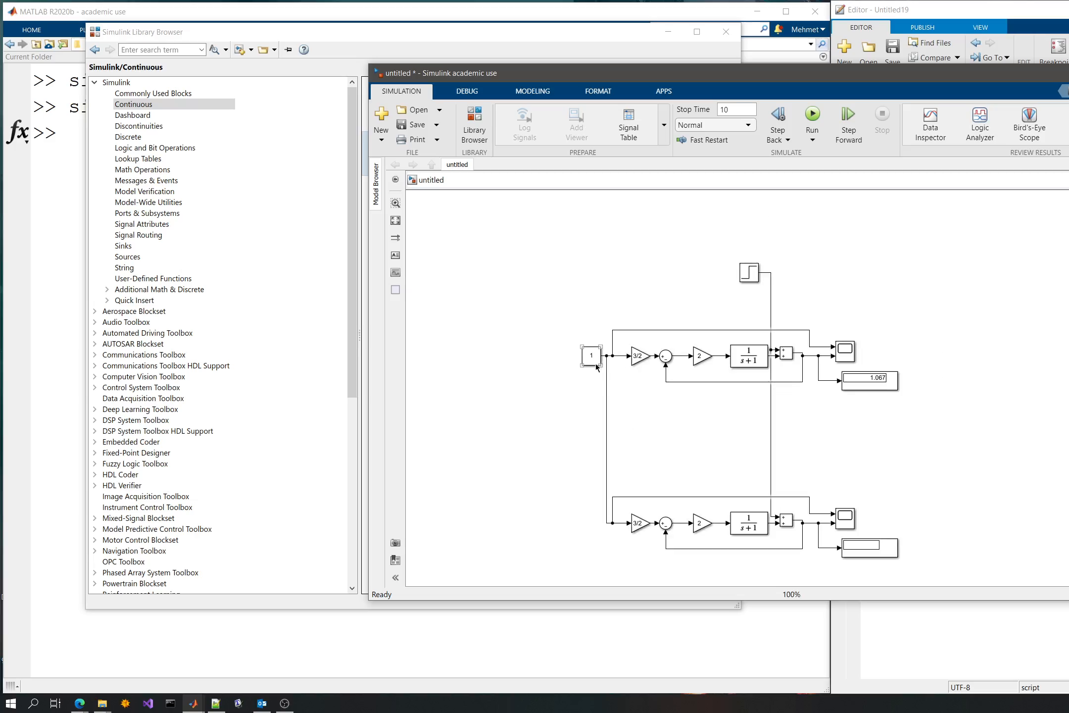
{"action": "scroll", "coordinate": [596, 362], "scroll_direction": "up", "scroll_amount": 3}
{"action": "left_click", "coordinate": [875, 214]}
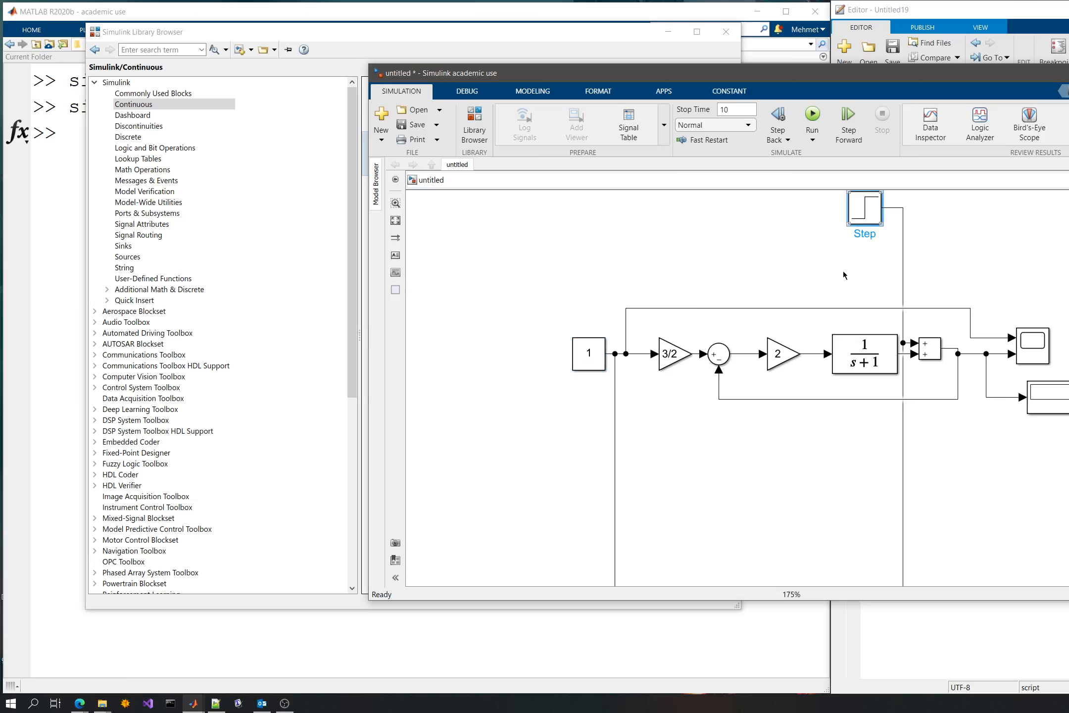
{"action": "left_click", "coordinate": [802, 414]}
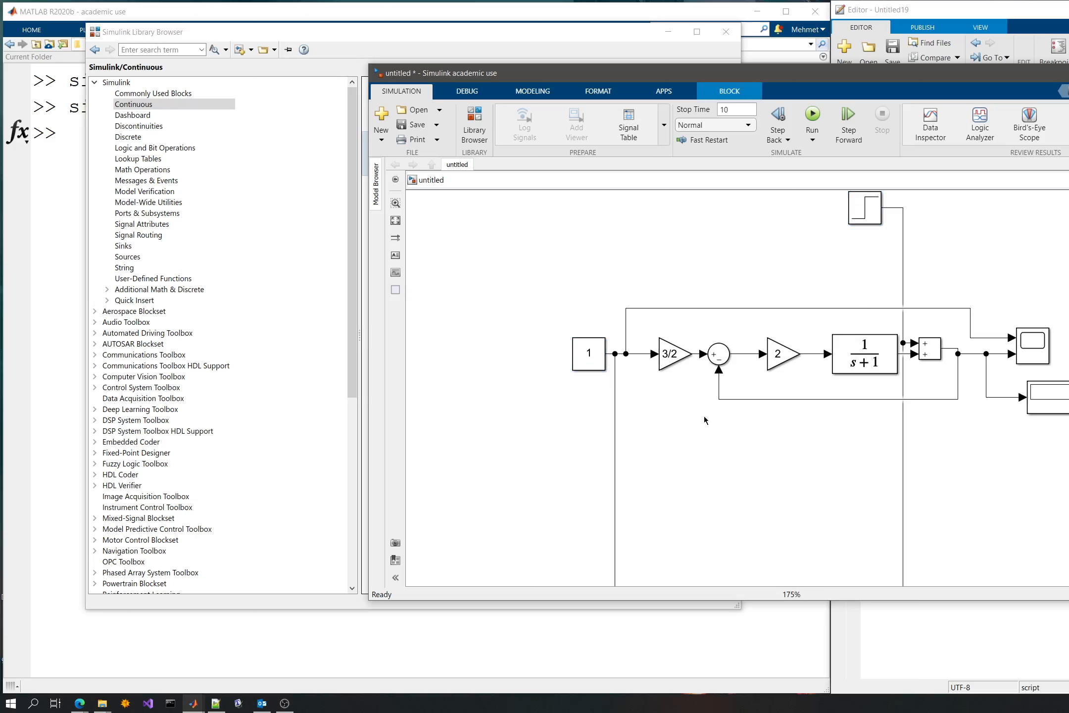
{"action": "scroll", "coordinate": [704, 416], "scroll_direction": "down", "scroll_amount": 3}
{"action": "scroll", "coordinate": [841, 409], "scroll_direction": "up", "scroll_amount": 2}
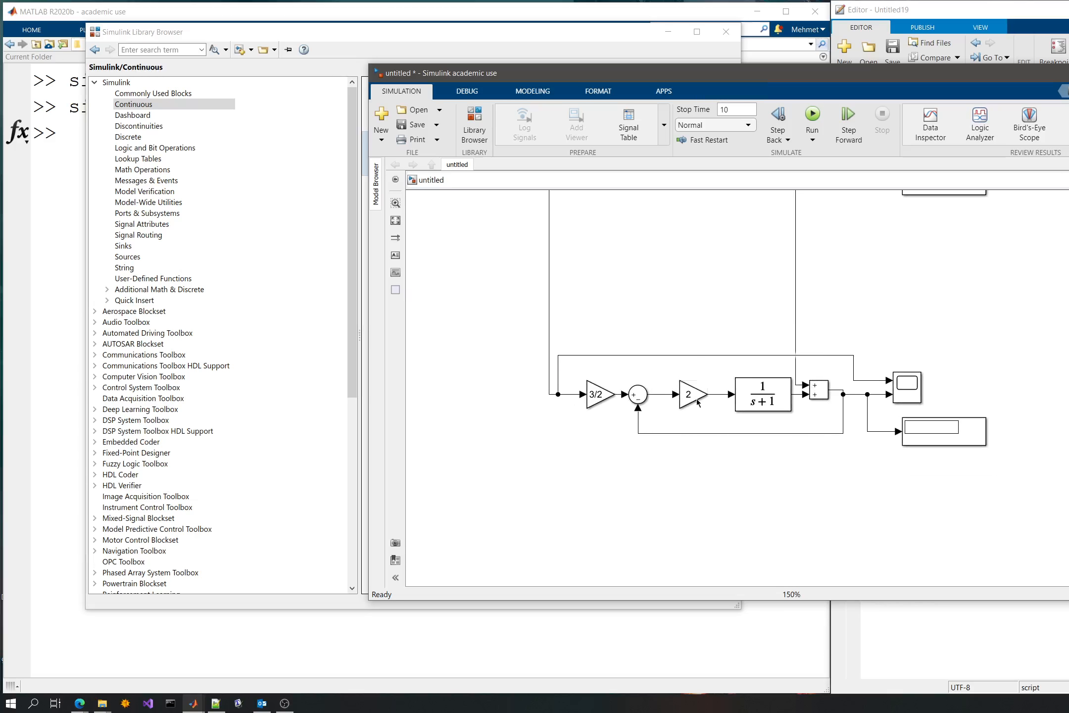
- Shift the lower loop's gain block of 2 slightly closer to the 1/(s+1) transfer function
{"action": "left_click", "coordinate": [681, 393]}
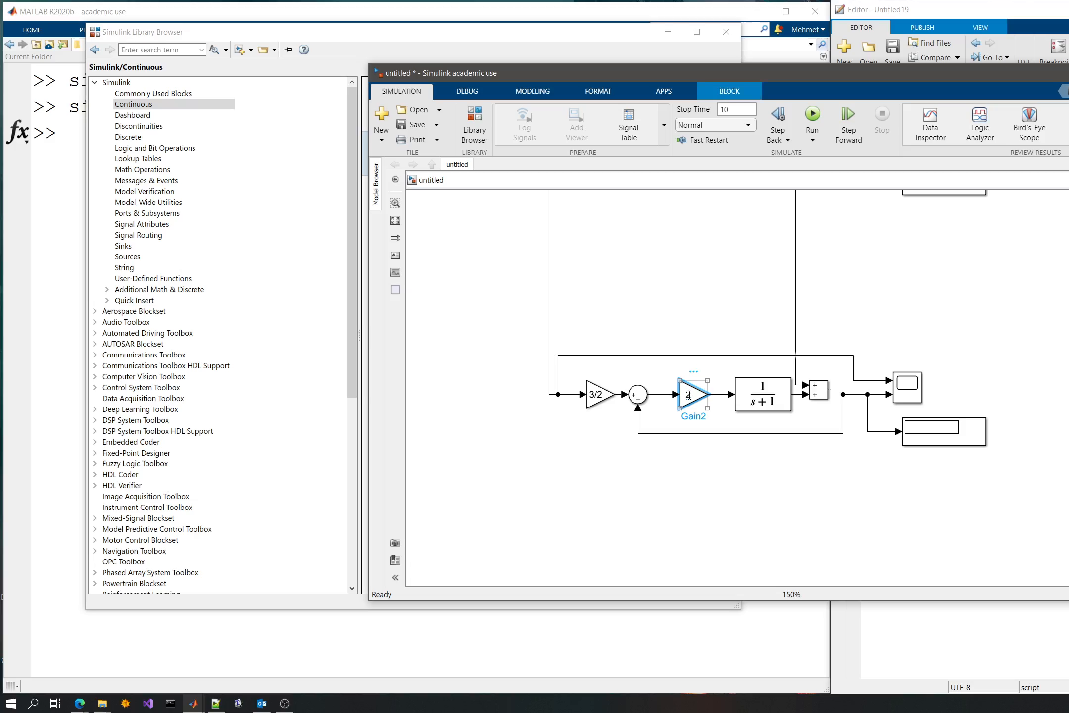
{"action": "left_click_drag", "start_coordinate": [692, 396], "coordinate": [701, 396]}
{"action": "left_click", "coordinate": [729, 272]}
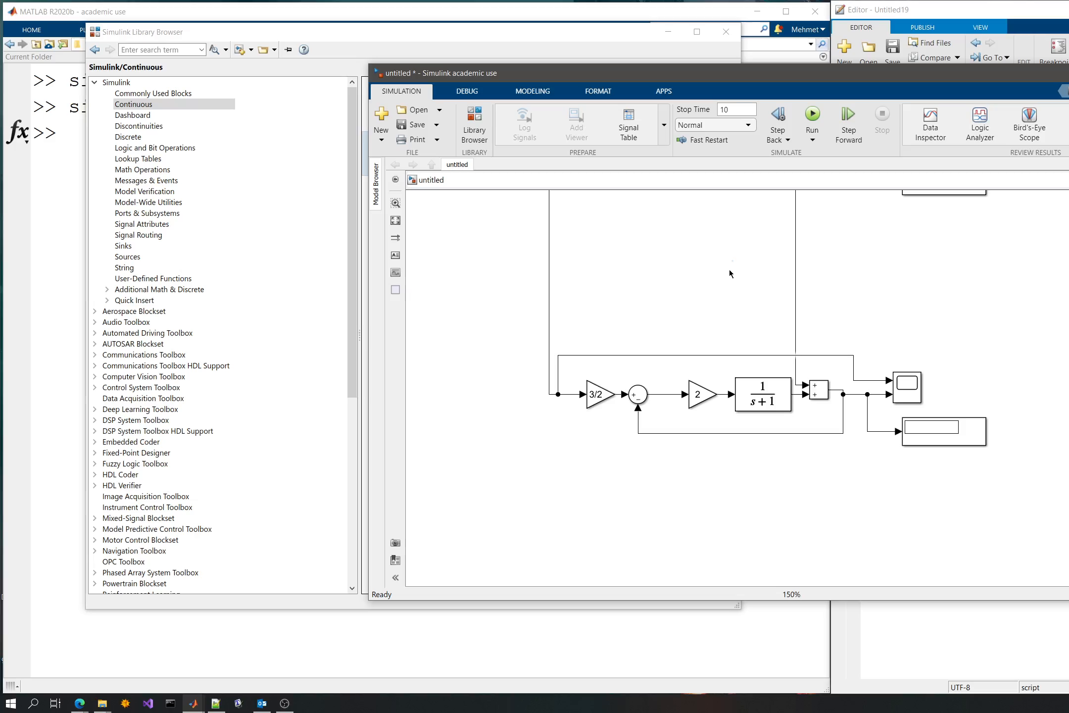
{"action": "left_click", "coordinate": [700, 393]}
{"action": "left_click", "coordinate": [722, 295]}
- Place a copy of the lower loop's 1/(s+1) Transfer Fcn block in the empty area below that loop
{"action": "left_click", "coordinate": [751, 408]}
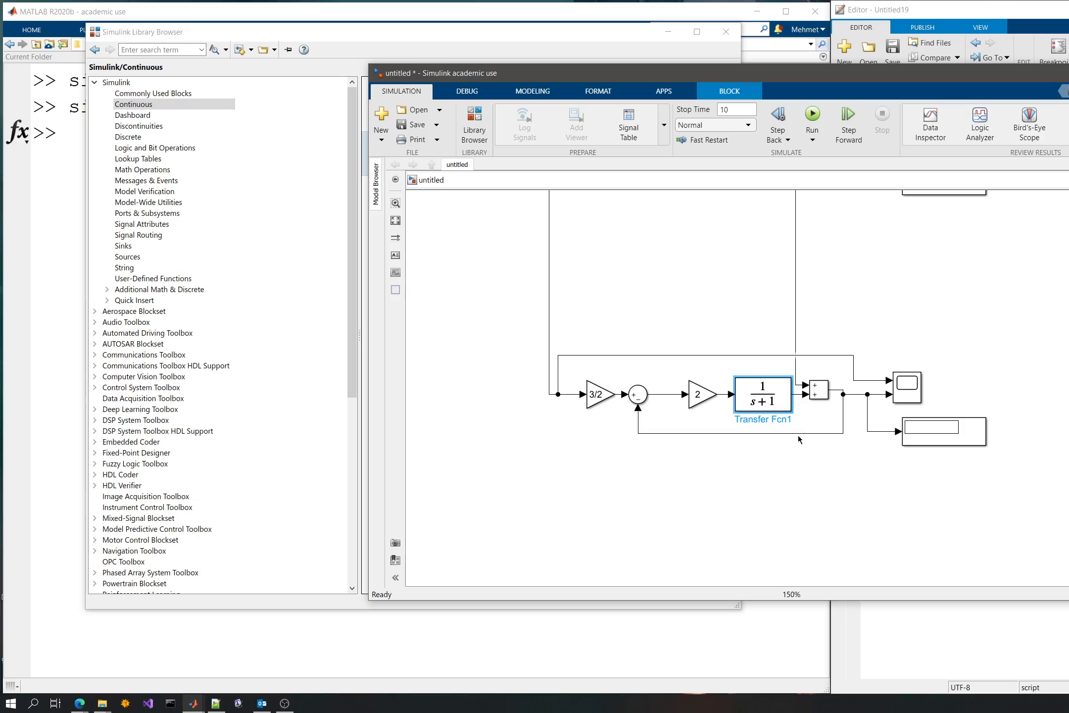
{"action": "left_click", "coordinate": [755, 494]}
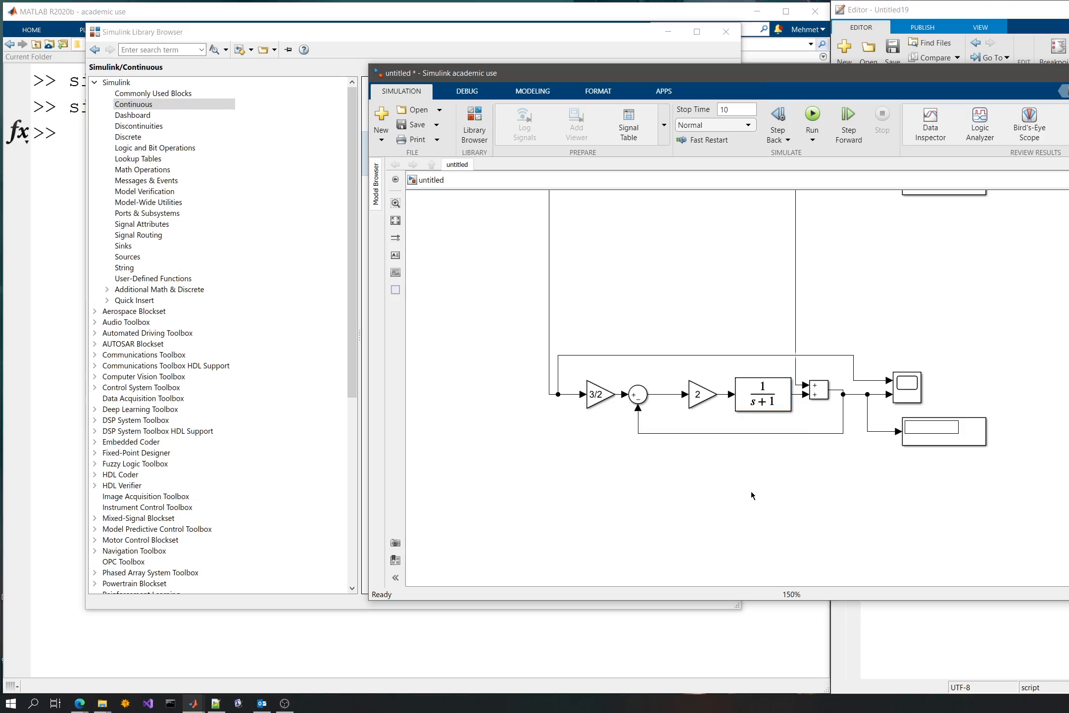
{"action": "key", "text": "ctrl+v"}
- Set the copied Transfer Fcn block's numerator coefficients to [1 1] and its denominator coefficients to [1 0]
{"action": "double_click", "coordinate": [801, 517]}
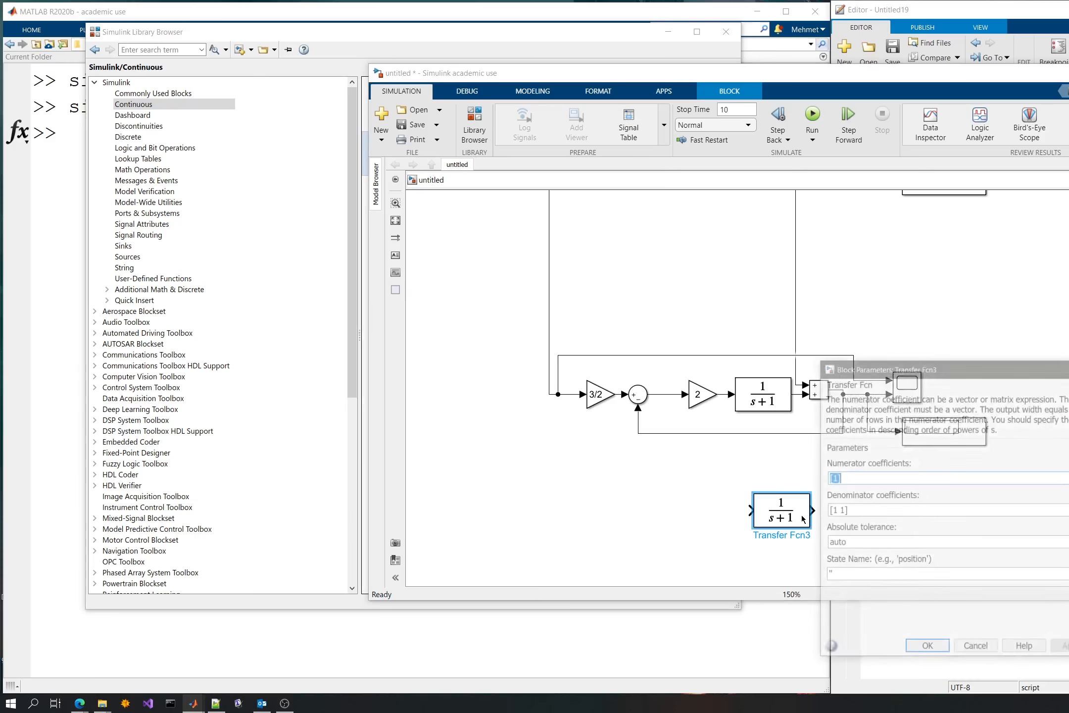
{"action": "key", "text": "Tab"}
{"action": "key", "text": "ctrl+x"}
{"action": "left_click", "coordinate": [828, 479]}
{"action": "key", "text": "ctrl+v"}
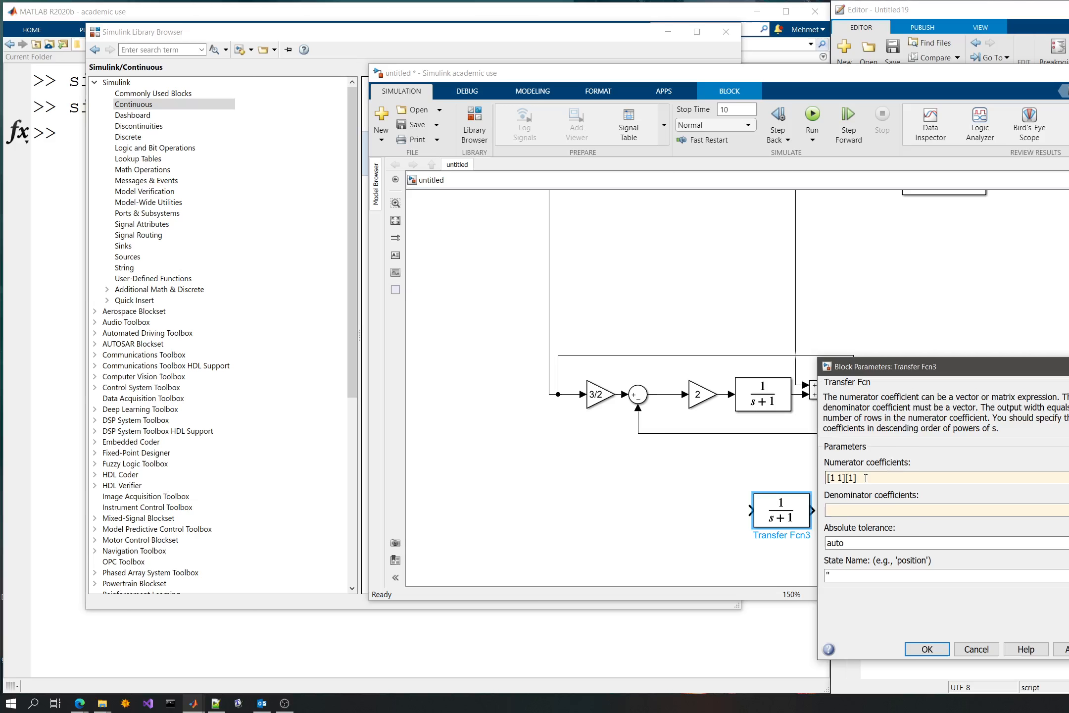
{"action": "left_click_drag", "start_coordinate": [865, 477], "coordinate": [846, 478]}
{"action": "key", "text": "ctrl+x"}
{"action": "left_click", "coordinate": [851, 509]}
{"action": "key", "text": "ctrl+v"}
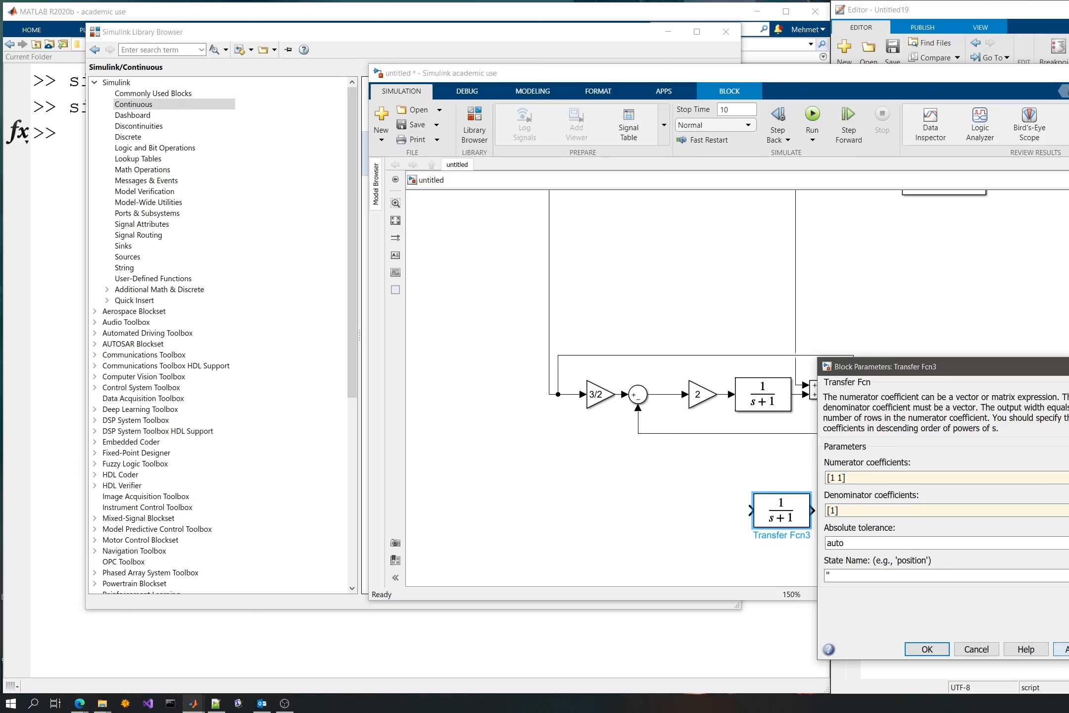
{"action": "left_click", "coordinate": [1067, 649]}
{"action": "left_click", "coordinate": [1053, 564]}
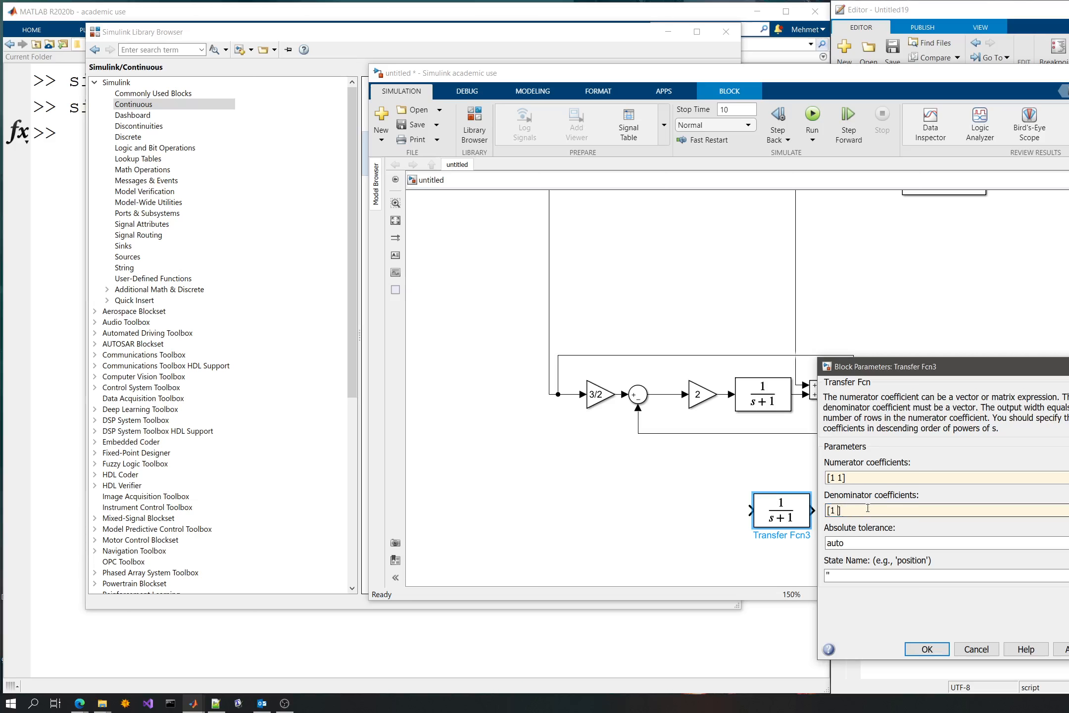
{"action": "type", "text": "0"}
{"action": "left_click", "coordinate": [927, 649]}
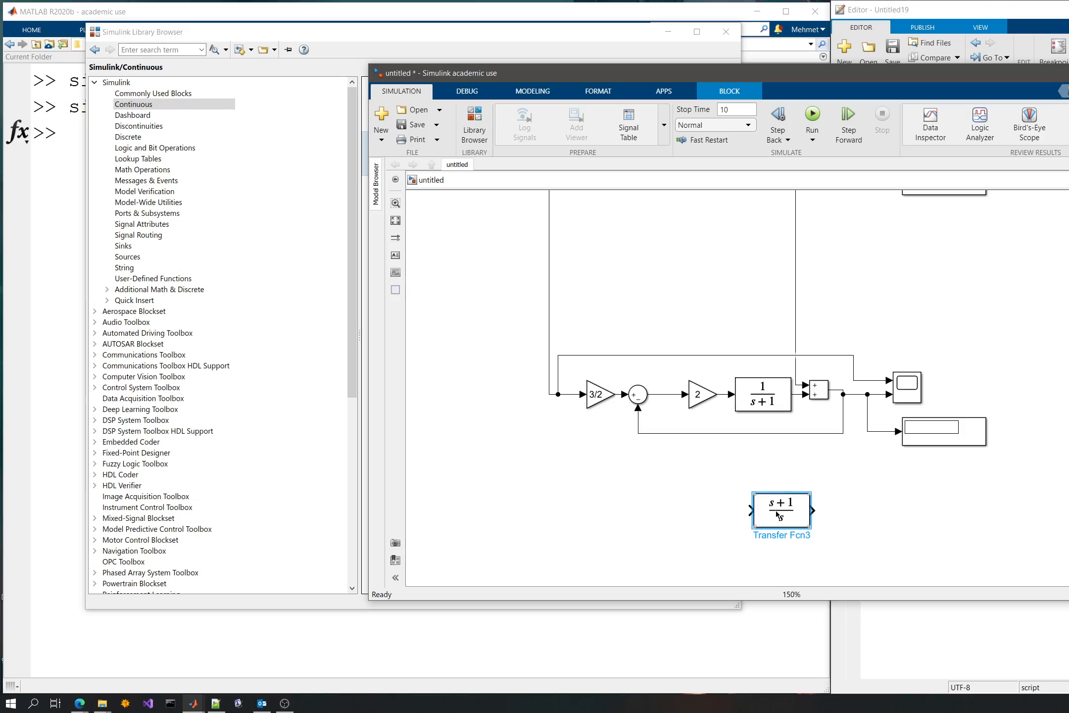
- Replace the lower loop's gain of 2 with the (s+1)/s Transfer Fcn block, connected between the round Sum and the 1/(s+1) block
{"action": "left_click", "coordinate": [697, 394]}
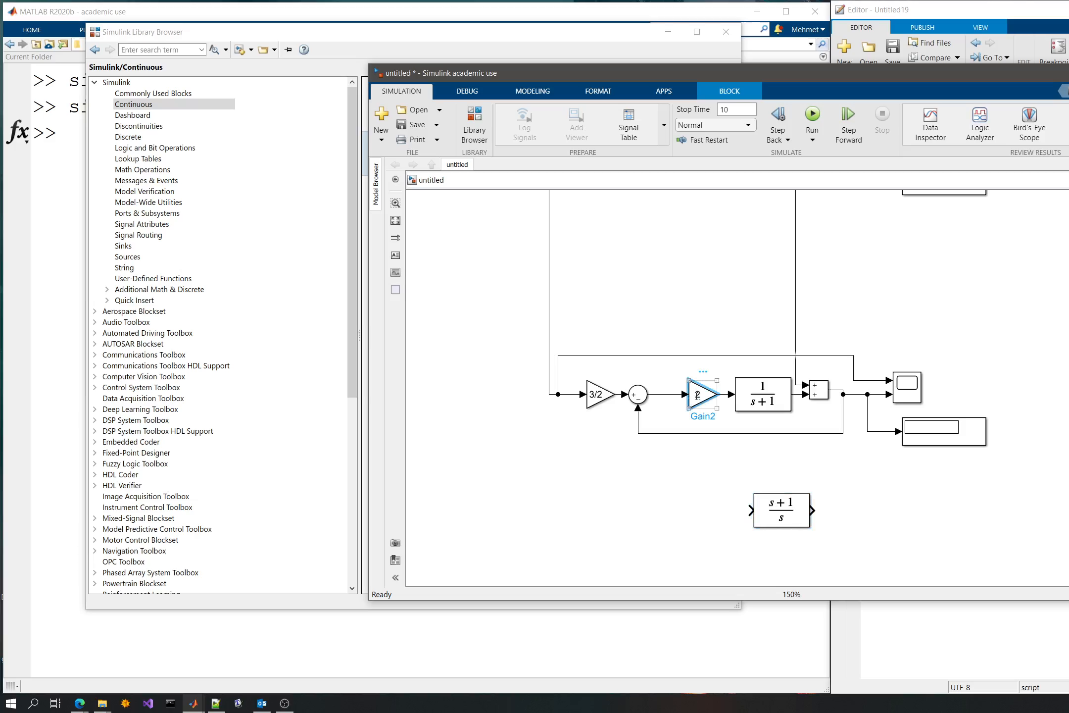
{"action": "key", "text": "Delete"}
{"action": "key", "text": "Delete"}
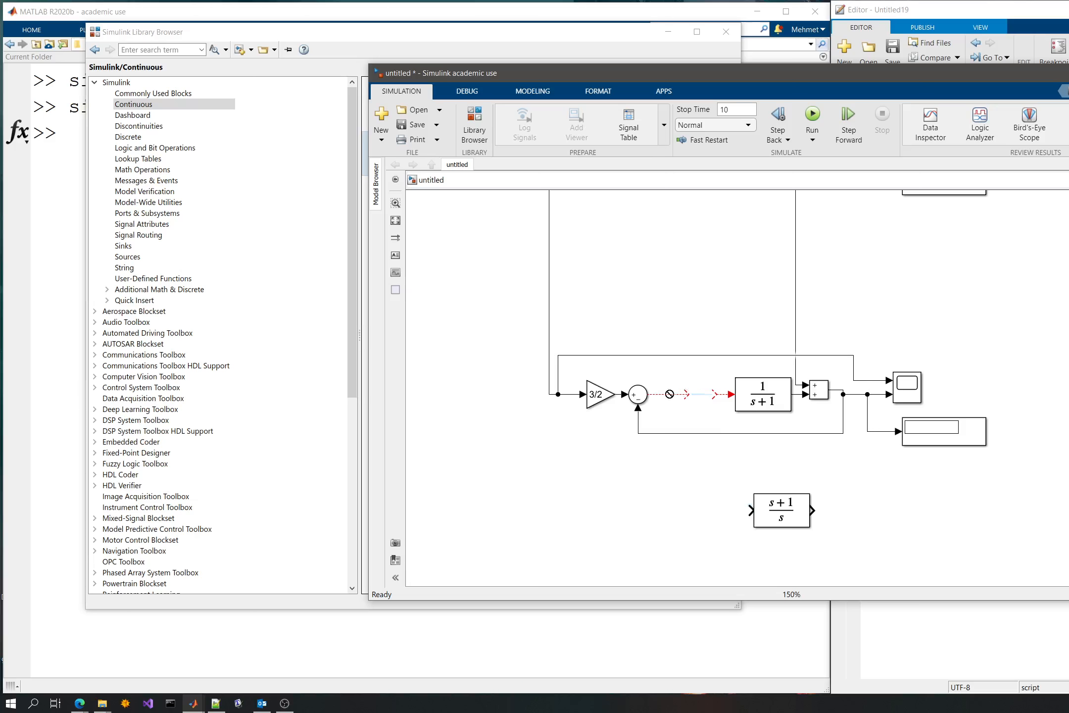
{"action": "left_click", "coordinate": [766, 507]}
{"action": "left_click_drag", "start_coordinate": [766, 508], "coordinate": [691, 402]}
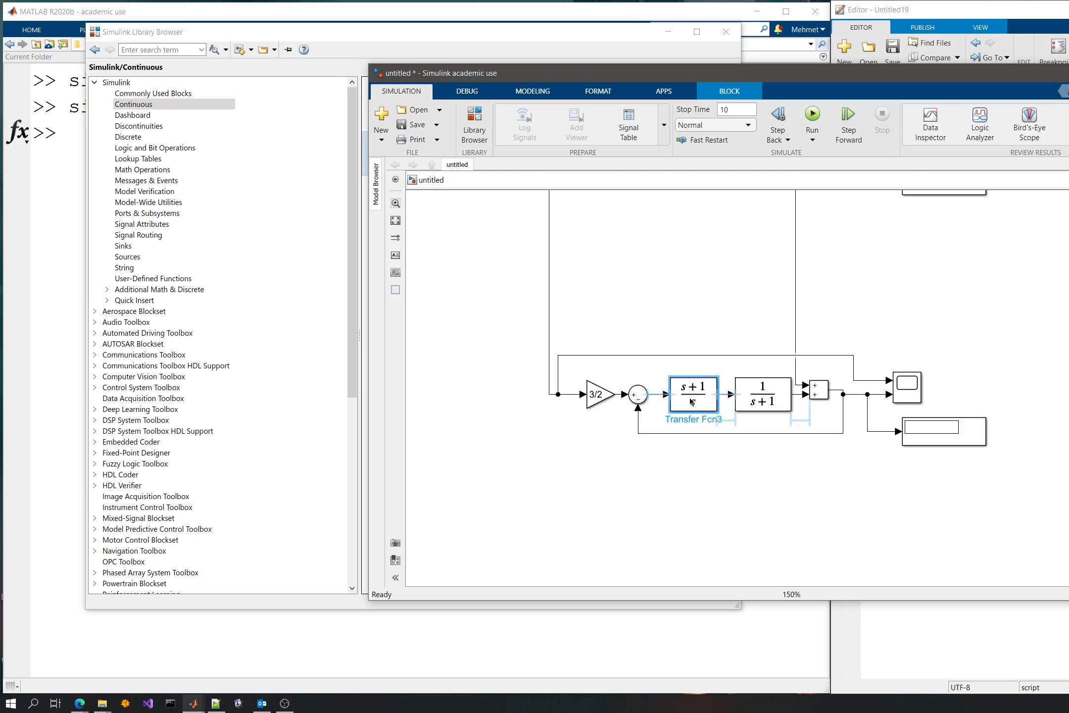
{"action": "left_click", "coordinate": [675, 283]}
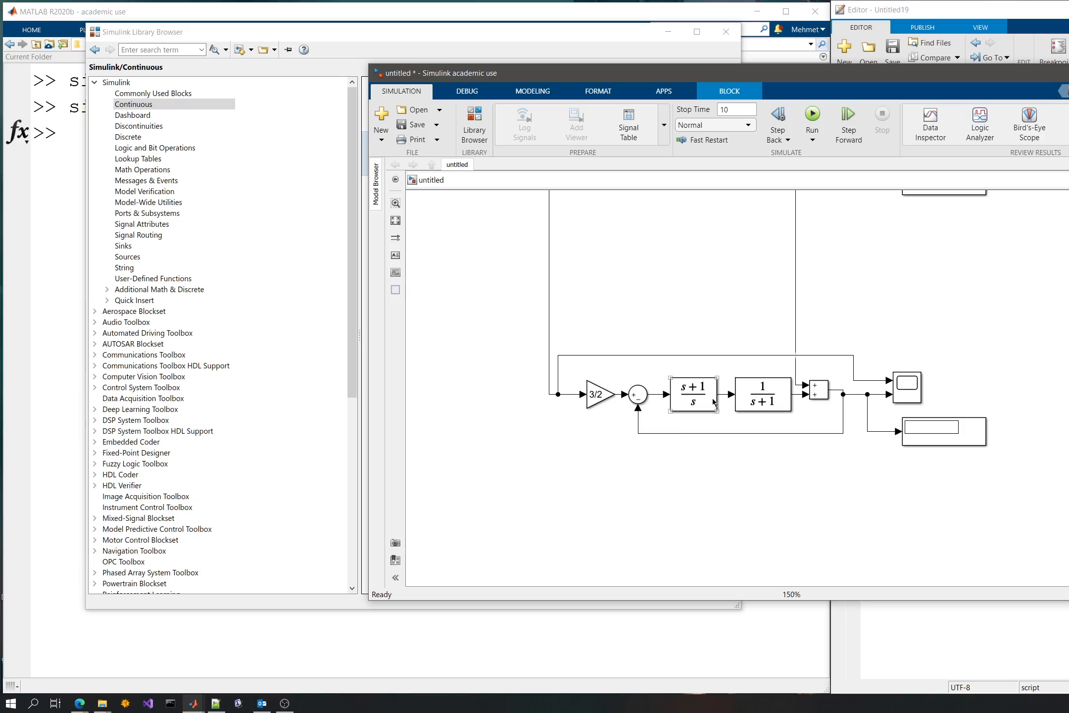
{"action": "left_click", "coordinate": [767, 411]}
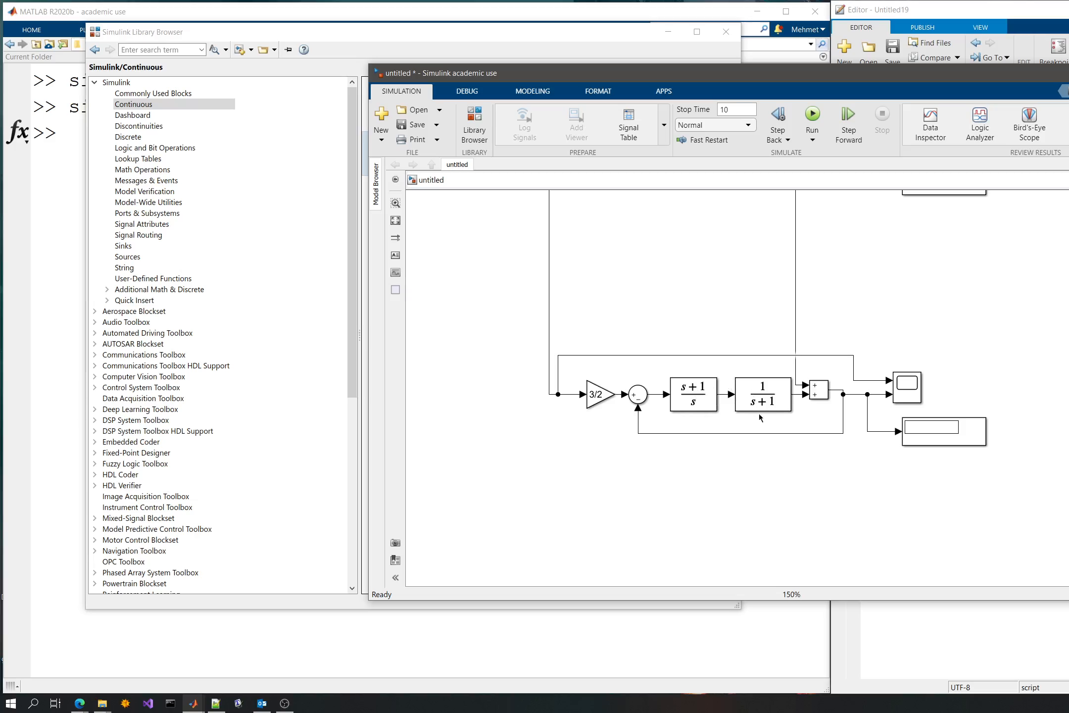
{"action": "left_click", "coordinate": [715, 402]}
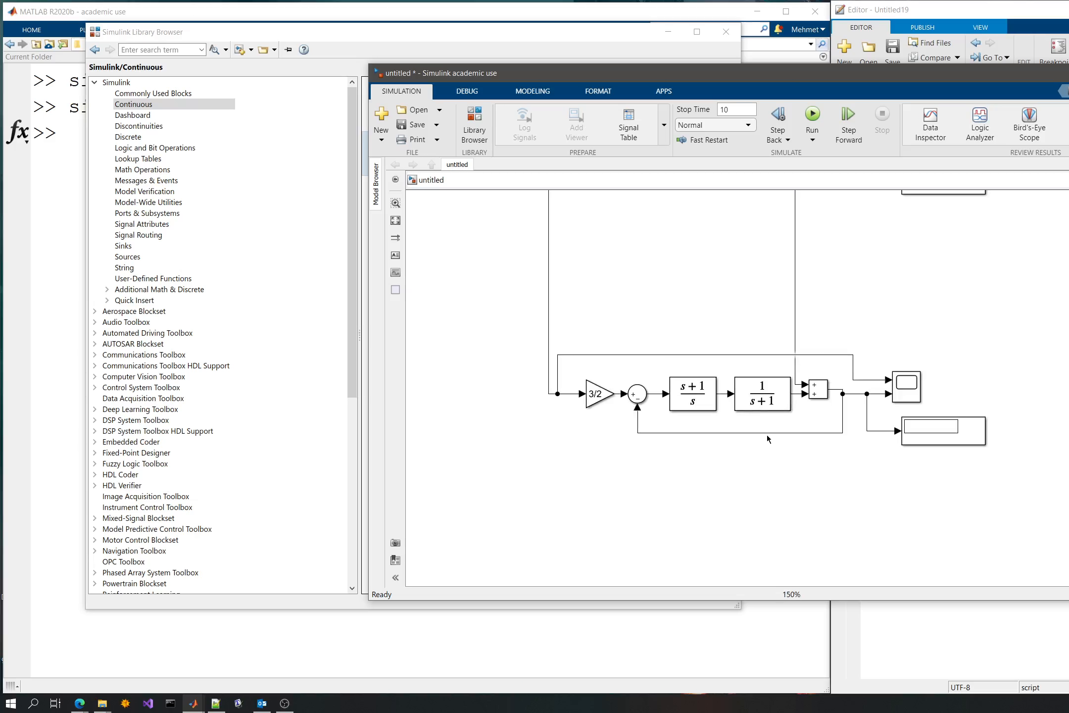
- Delete the 3/2 gain block in front of the lower loop's round Sum block
{"action": "scroll", "coordinate": [683, 309], "scroll_direction": "up", "scroll_amount": 3}
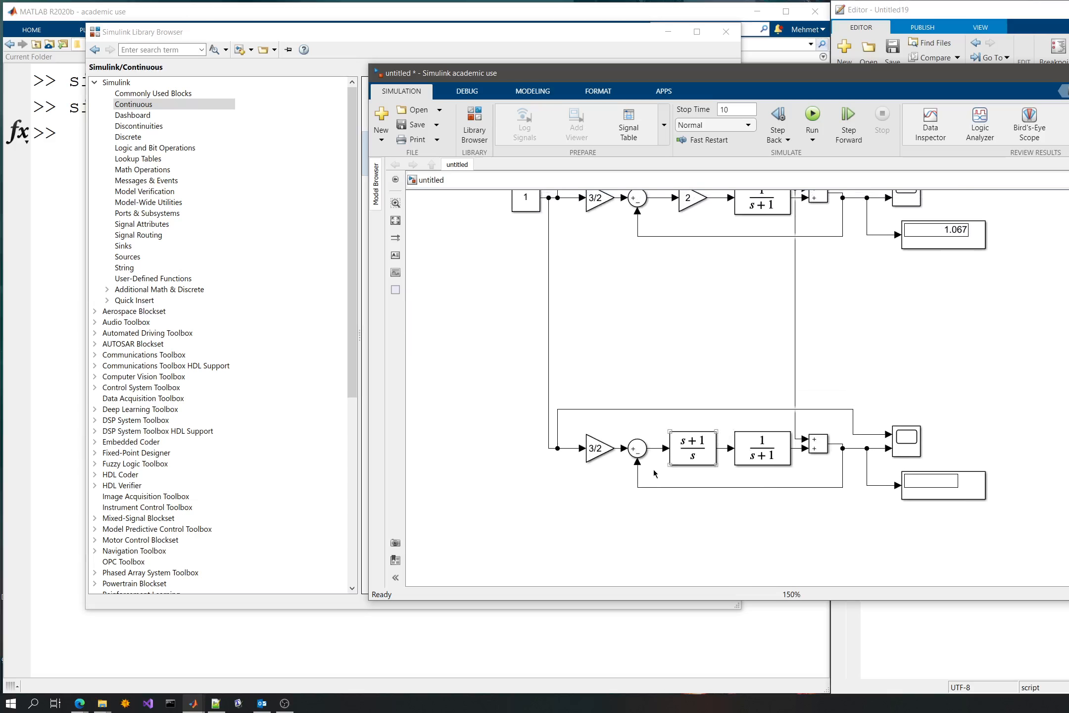
{"action": "left_click", "coordinate": [599, 448]}
{"action": "key", "text": "Delete"}
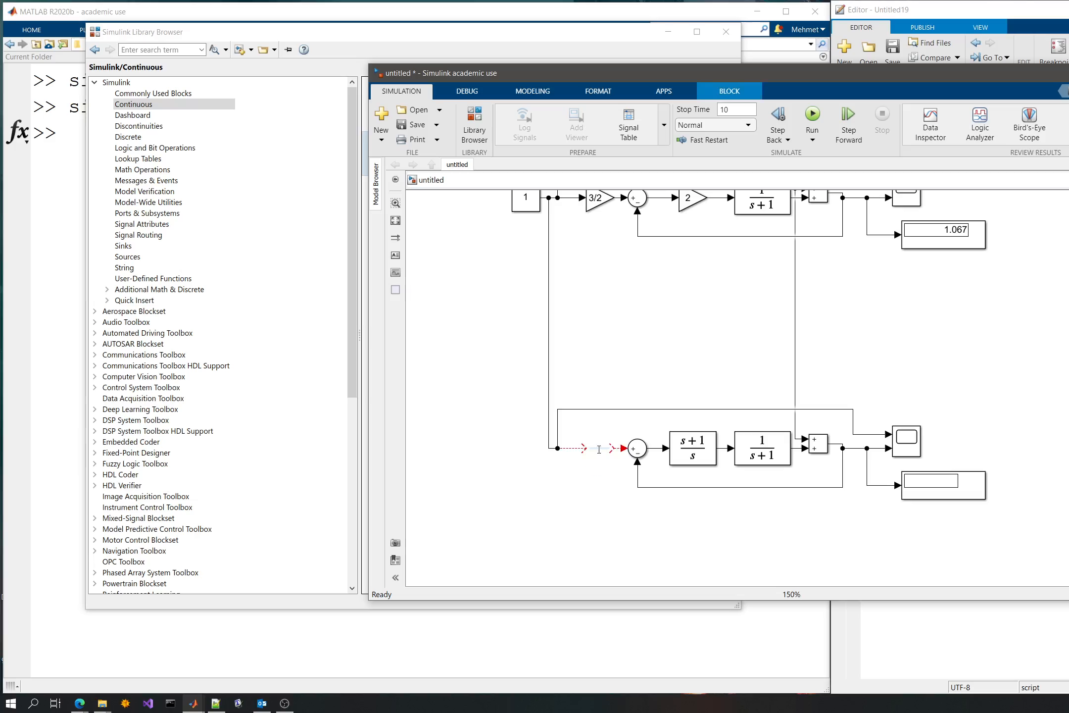
- Reconnect the reference line to the lower loop's round Sum and move the scope branch point closer to that Sum
{"action": "left_click", "coordinate": [596, 450]}
{"action": "left_click_drag", "start_coordinate": [558, 432], "coordinate": [596, 434]}
{"action": "left_click", "coordinate": [1019, 361]}
{"action": "left_click_drag", "start_coordinate": [858, 297], "coordinate": [856, 340]}
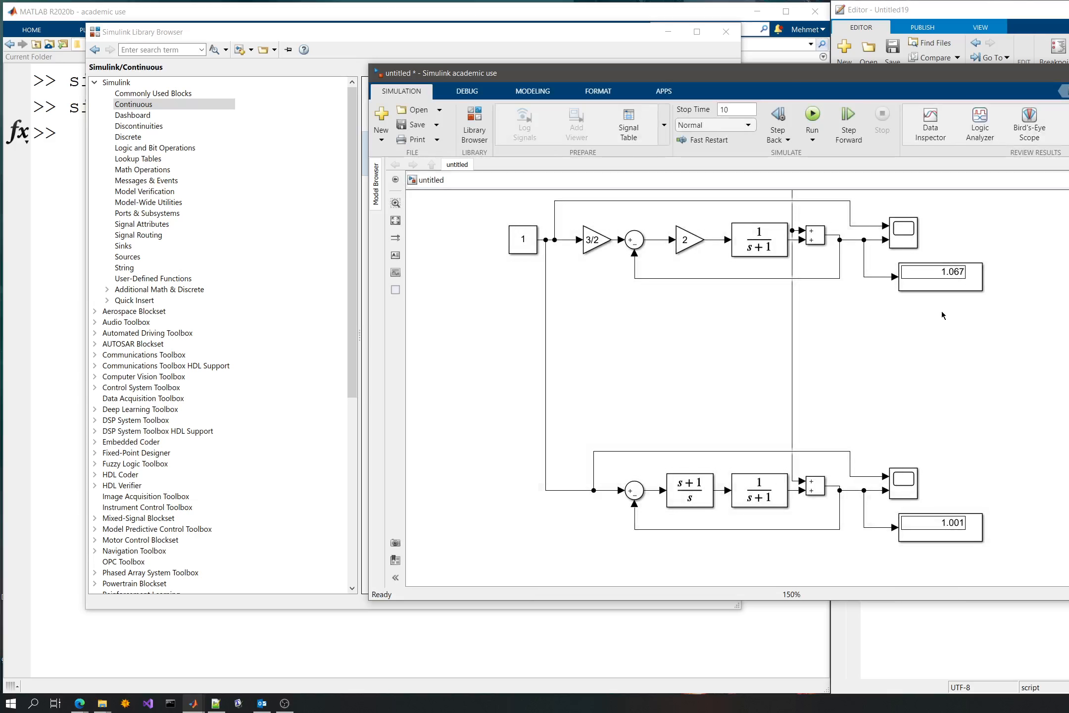
- Open the lower and upper loops' scopes and place their windows side by side to compare the disturbance responses
{"action": "left_click", "coordinate": [898, 483]}
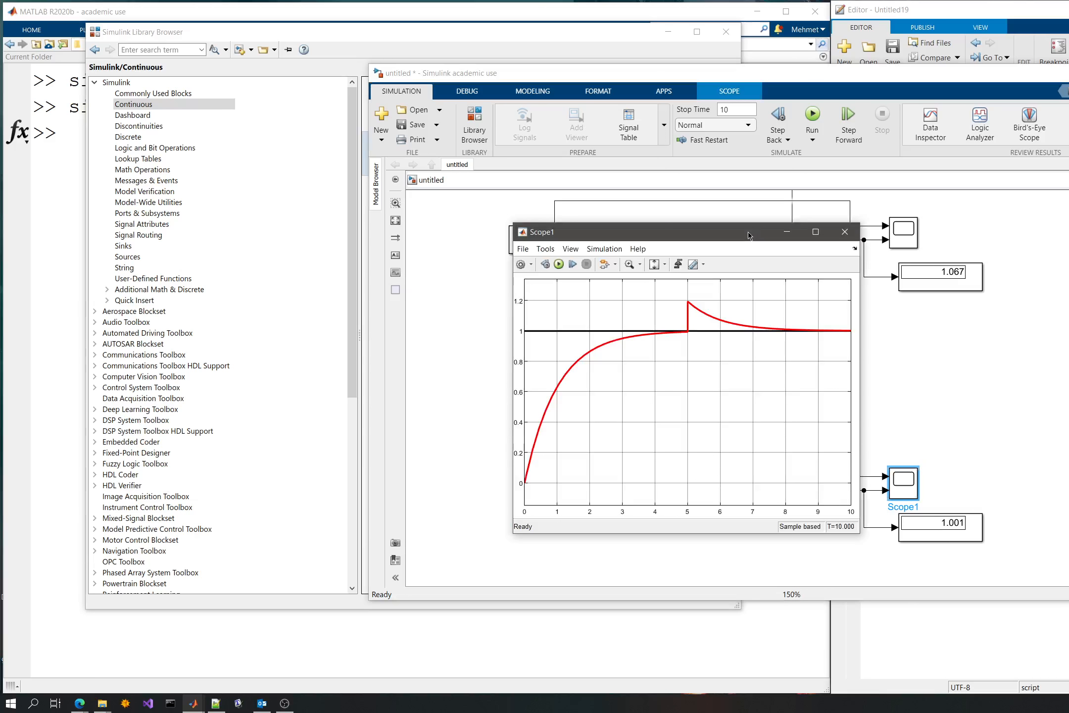
{"action": "left_click_drag", "start_coordinate": [748, 236], "coordinate": [607, 211]}
{"action": "left_click_drag", "start_coordinate": [542, 210], "coordinate": [255, 107]}
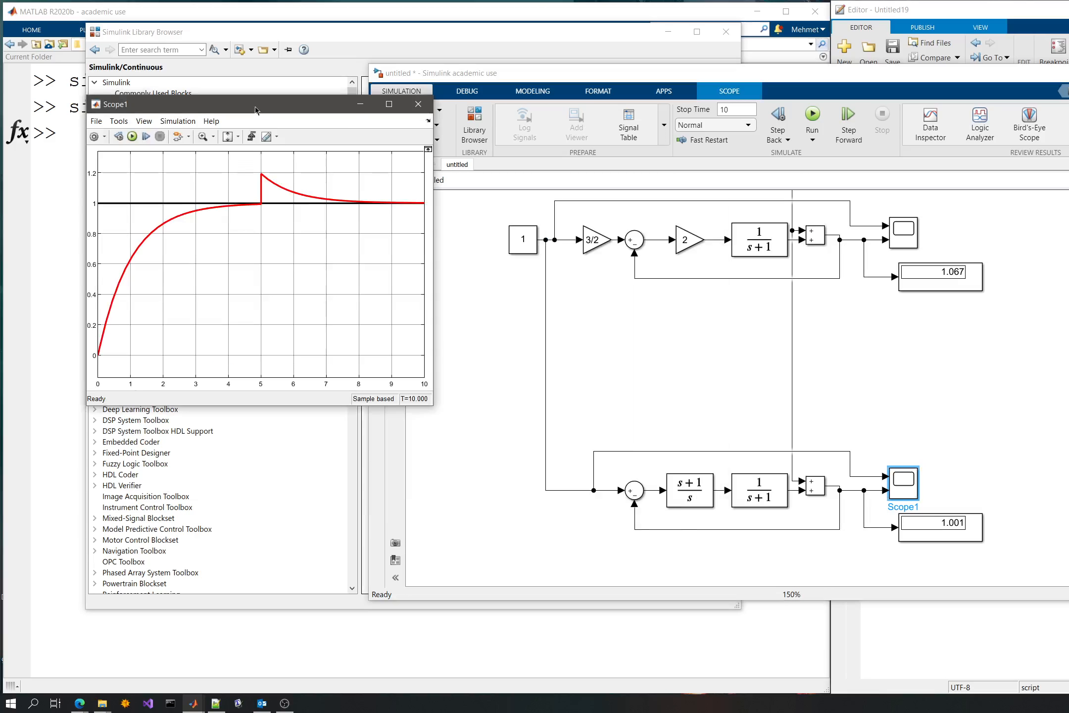
{"action": "double_click", "coordinate": [907, 229]}
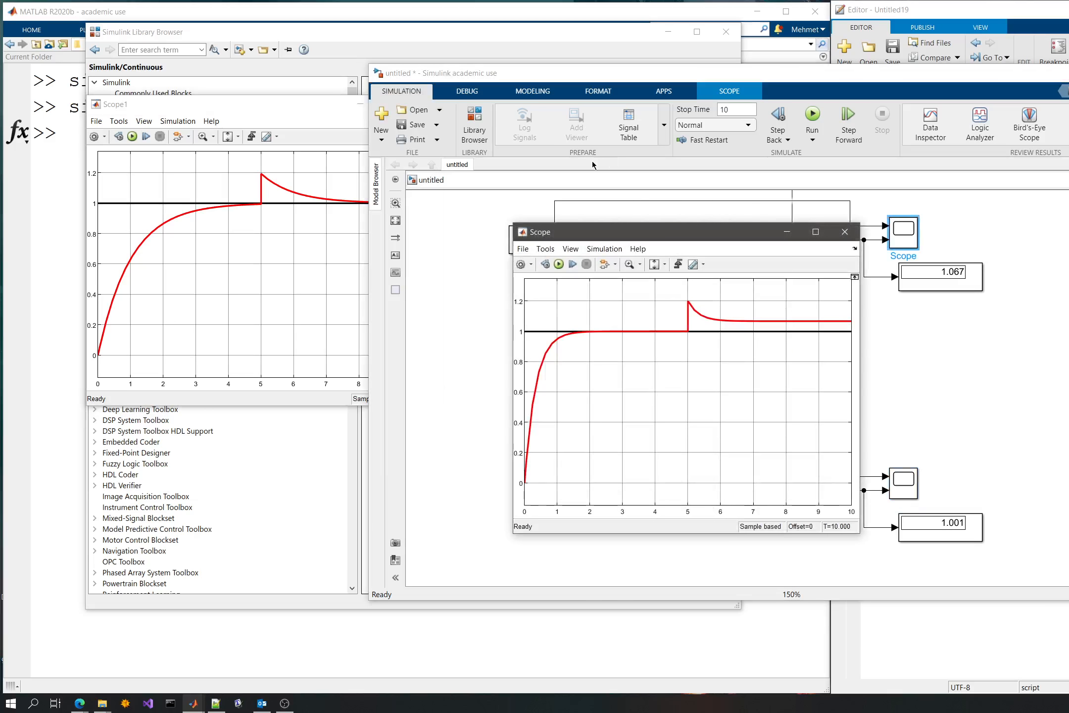
{"action": "left_click_drag", "start_coordinate": [619, 225], "coordinate": [621, 166]}
{"action": "left_click_drag", "start_coordinate": [215, 105], "coordinate": [313, 175]}
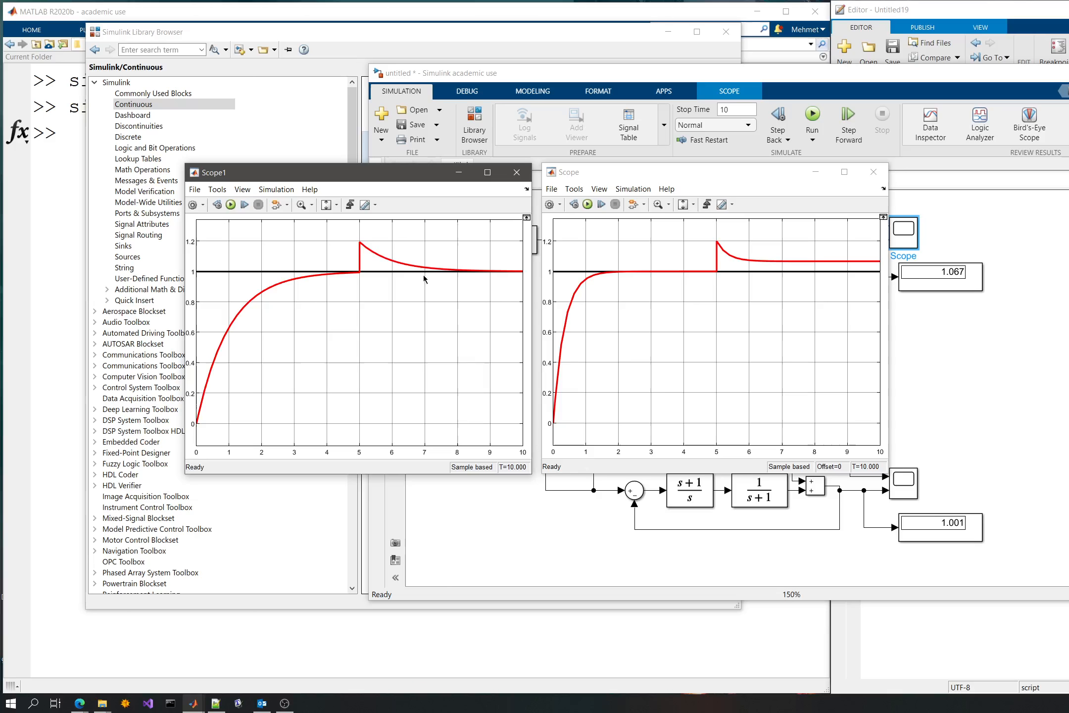
- Set the numerator coefficients of the (s+1)/s Transfer Fcn block to [4 4] and widen the block so its expression fits
{"action": "left_click", "coordinate": [689, 489]}
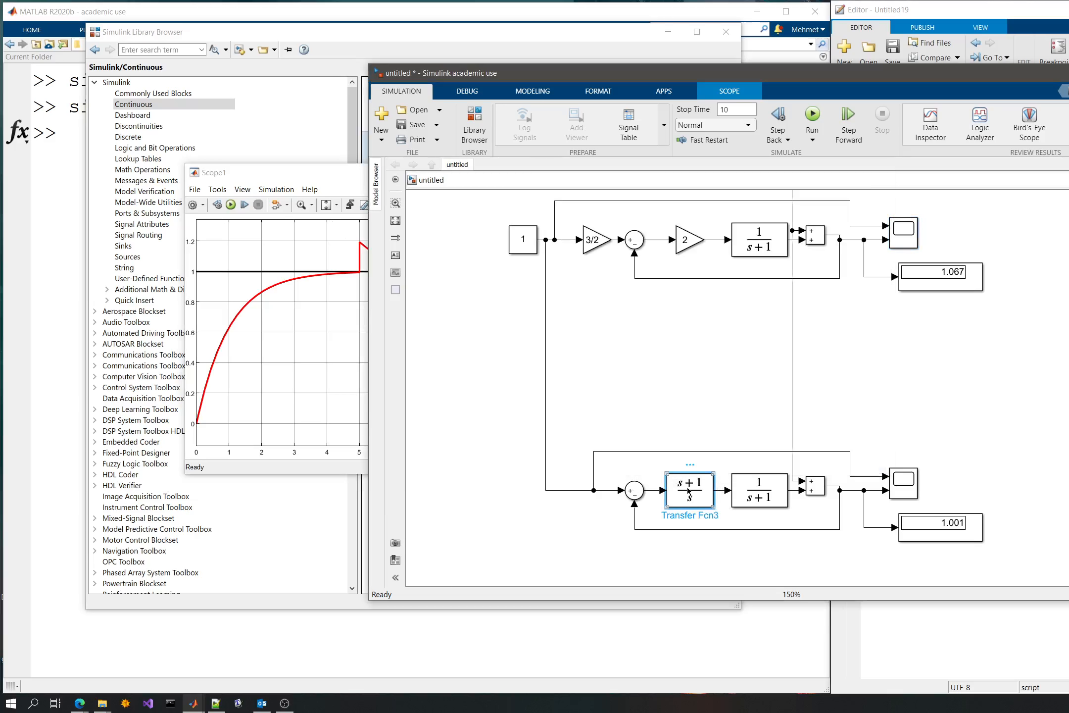
{"action": "left_click", "coordinate": [660, 491]}
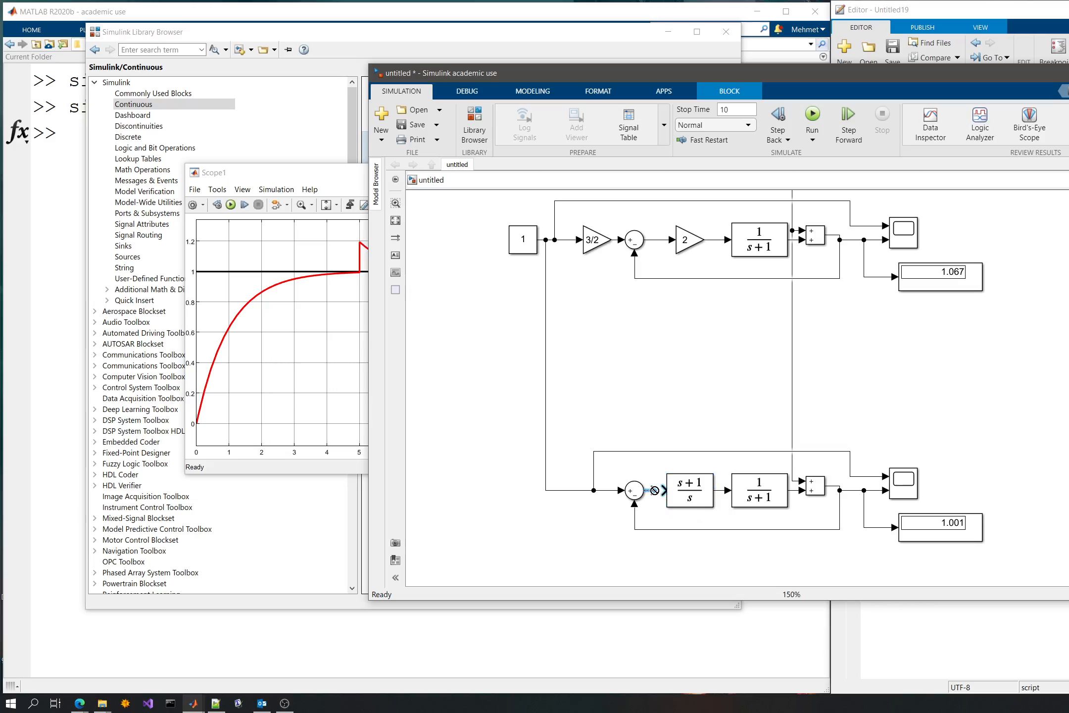
{"action": "left_click_drag", "start_coordinate": [660, 490], "coordinate": [671, 493]}
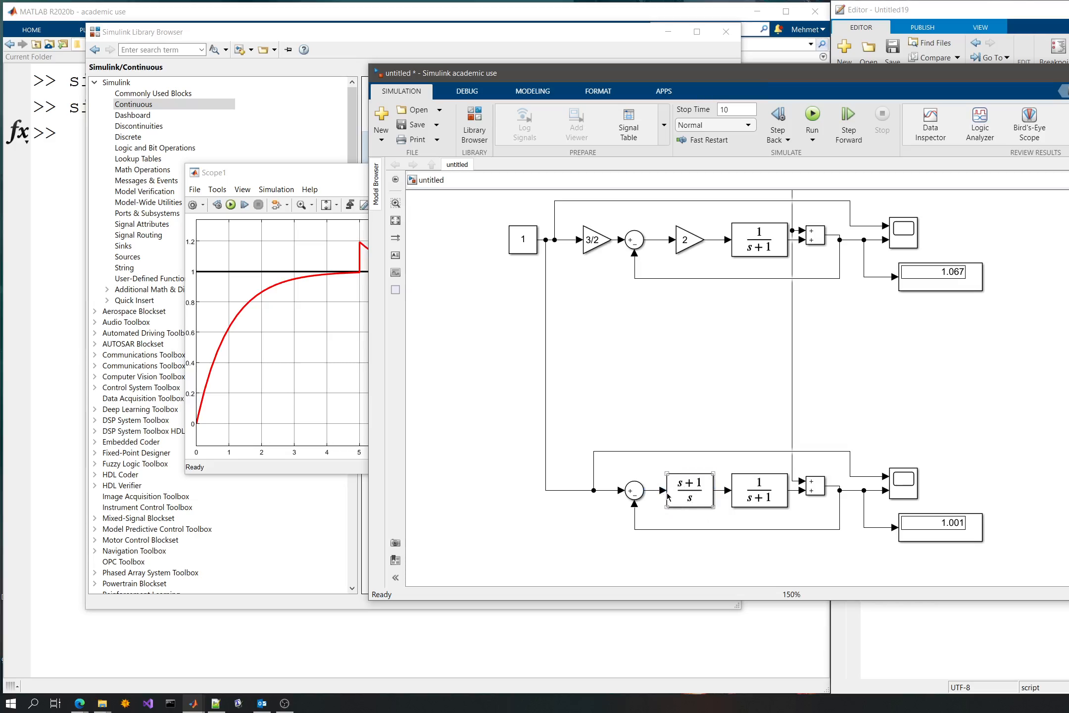
{"action": "double_click", "coordinate": [678, 495]}
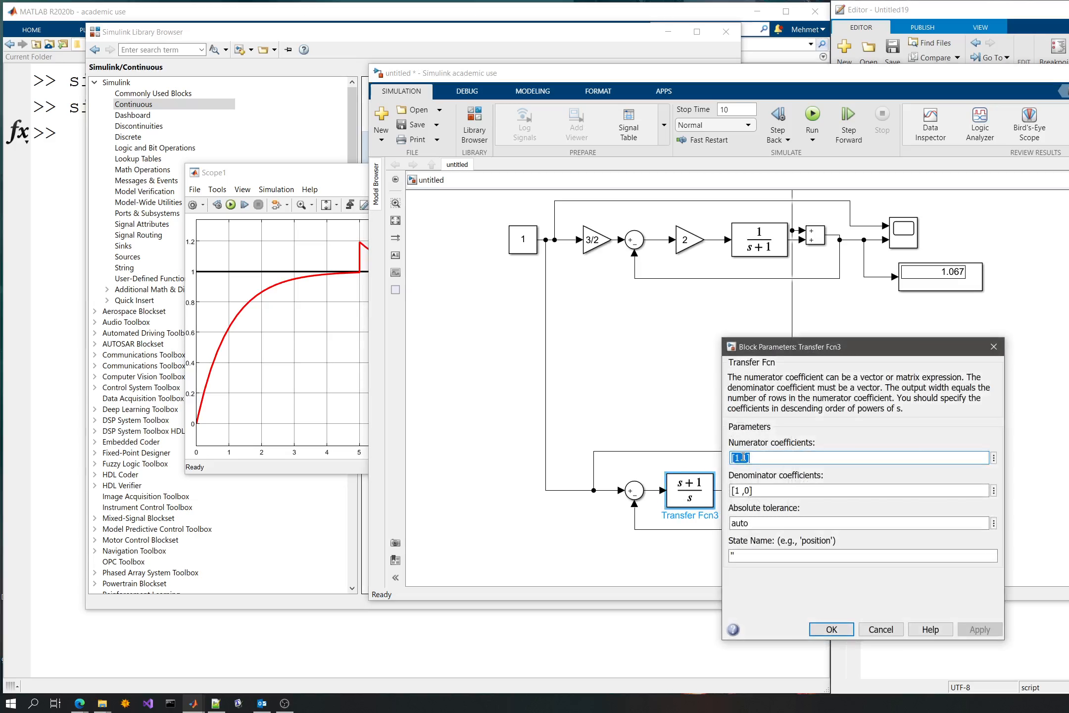
{"action": "left_click", "coordinate": [804, 459]}
{"action": "key", "text": "Left"}
{"action": "key", "text": "Left"}
{"action": "key", "text": "Left"}
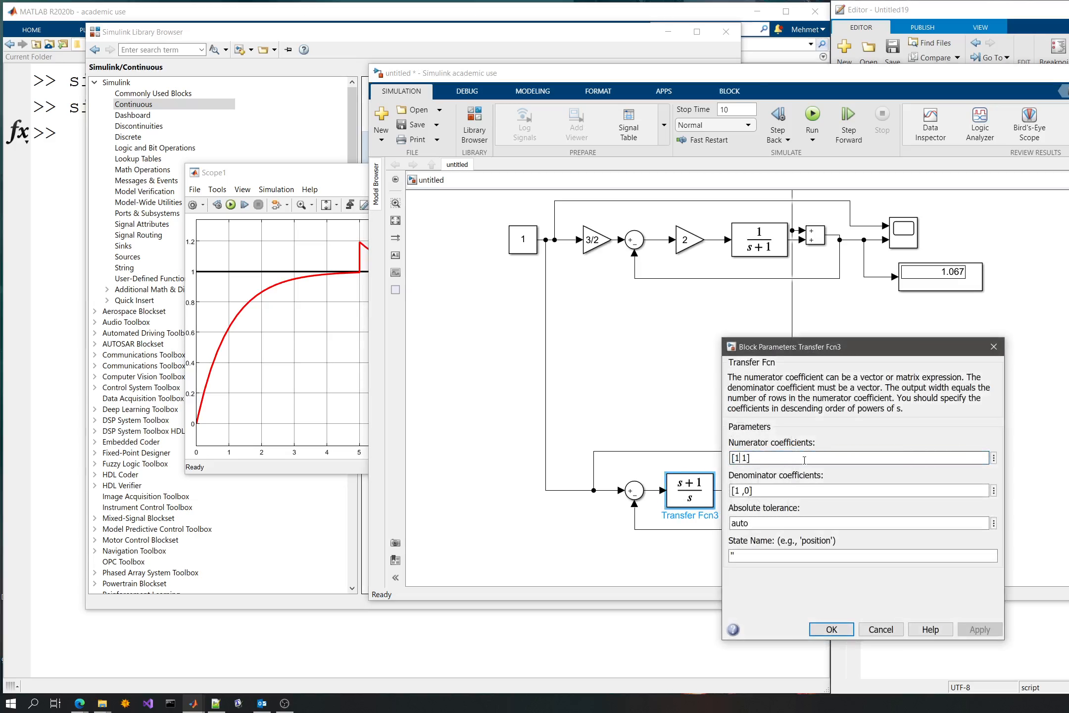
{"action": "key", "text": "BackSpace"}
{"action": "type", "text": "4"}
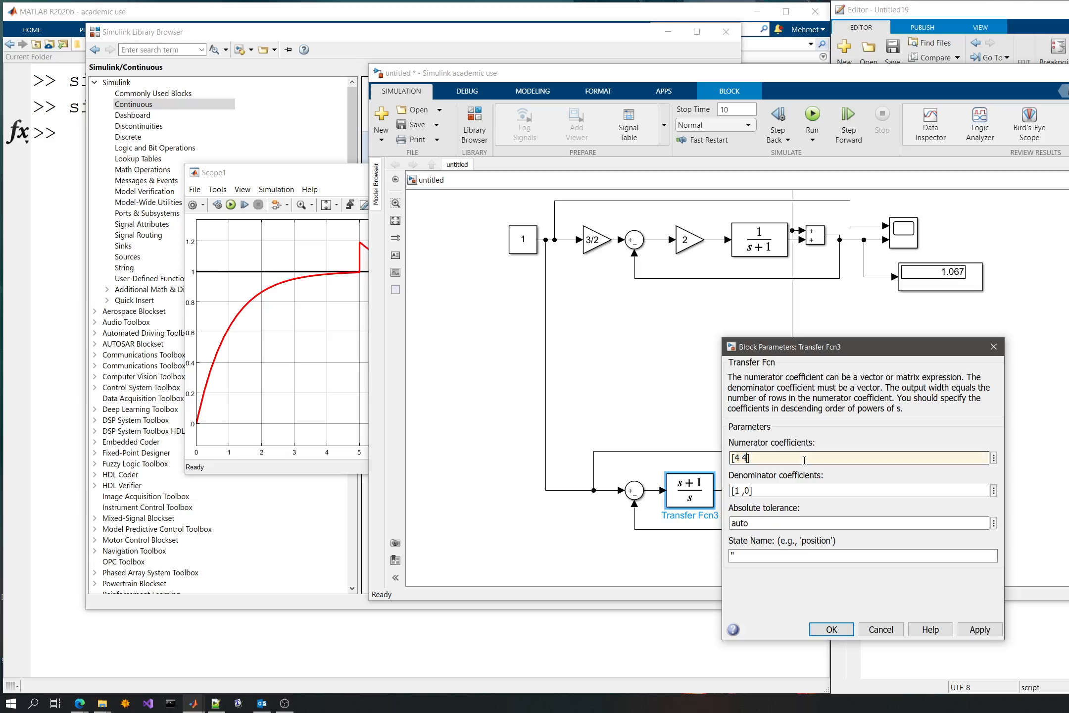
{"action": "key", "text": "Delete"}
{"action": "type", "text": "4"}
{"action": "left_click", "coordinate": [840, 629]}
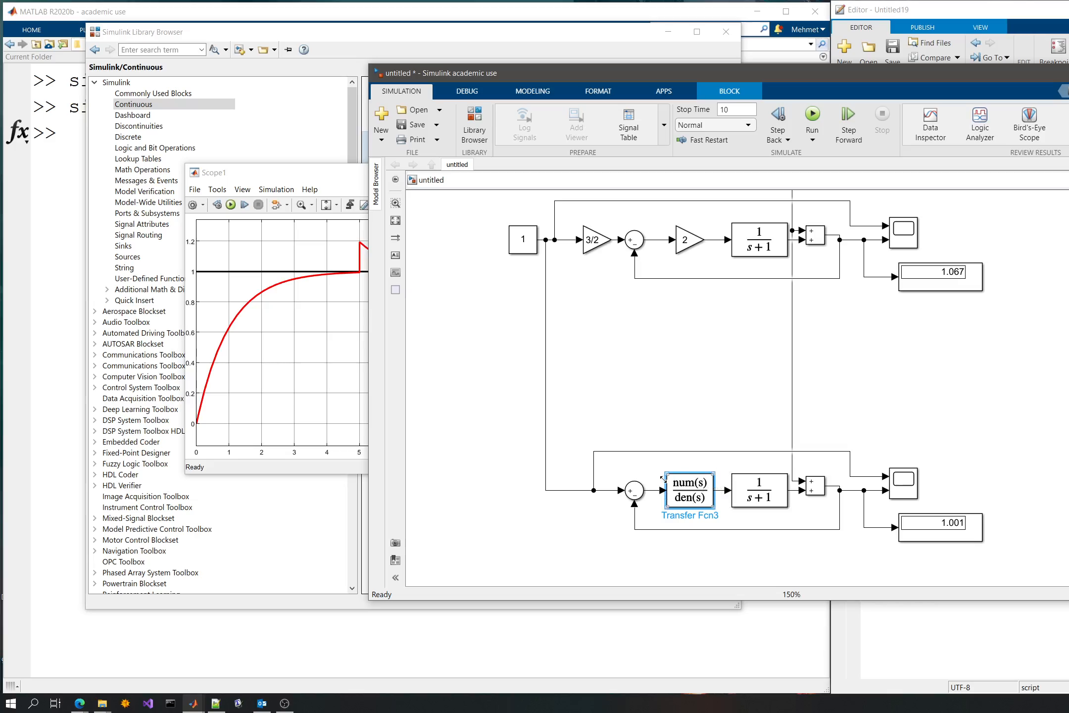
{"action": "left_click_drag", "start_coordinate": [665, 473], "coordinate": [655, 472]}
{"action": "left_click", "coordinate": [686, 397]}
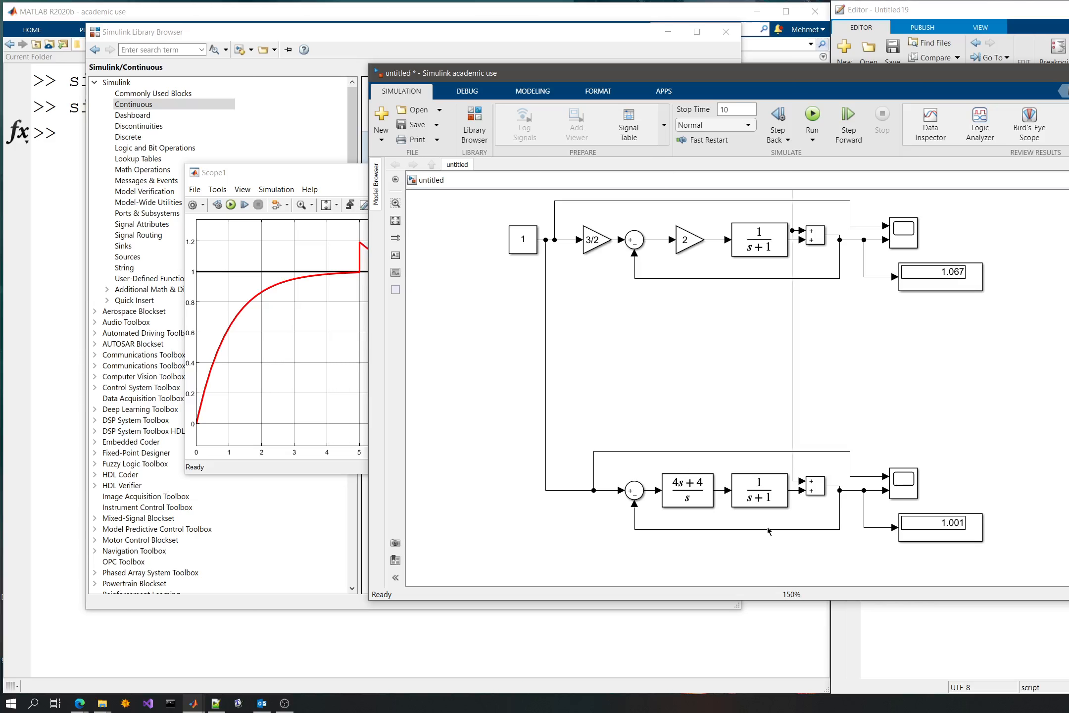
- Run the simulation and view the lower loop's response in its scope
{"action": "left_click", "coordinate": [812, 118]}
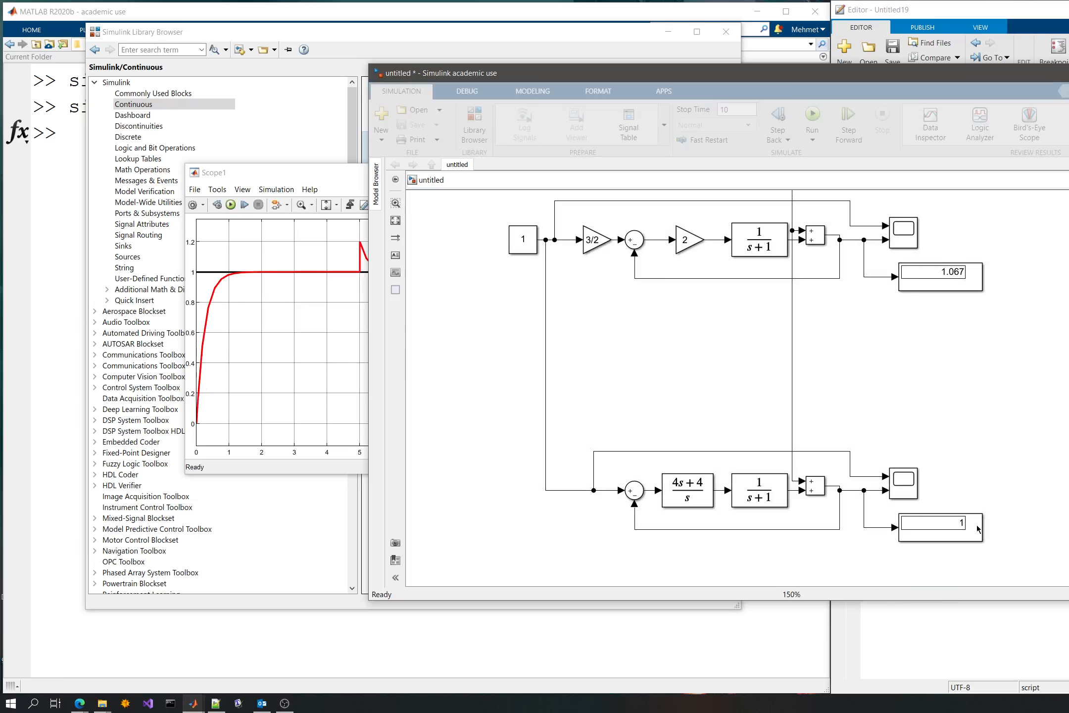
{"action": "left_click", "coordinate": [905, 488]}
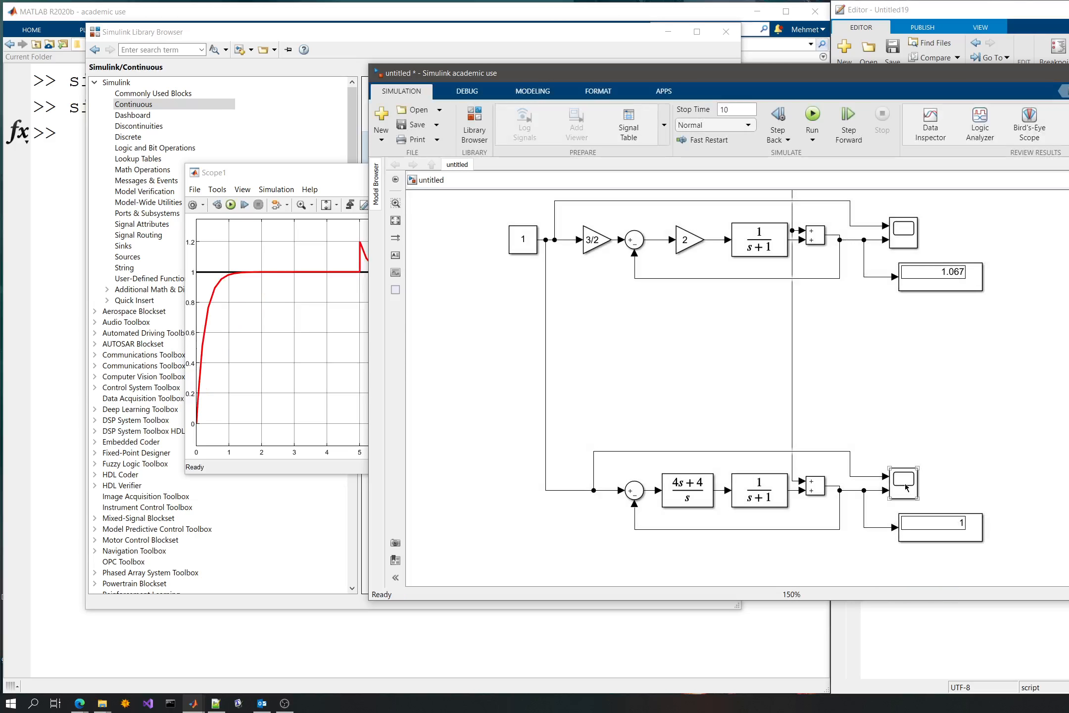
{"action": "double_click", "coordinate": [905, 487]}
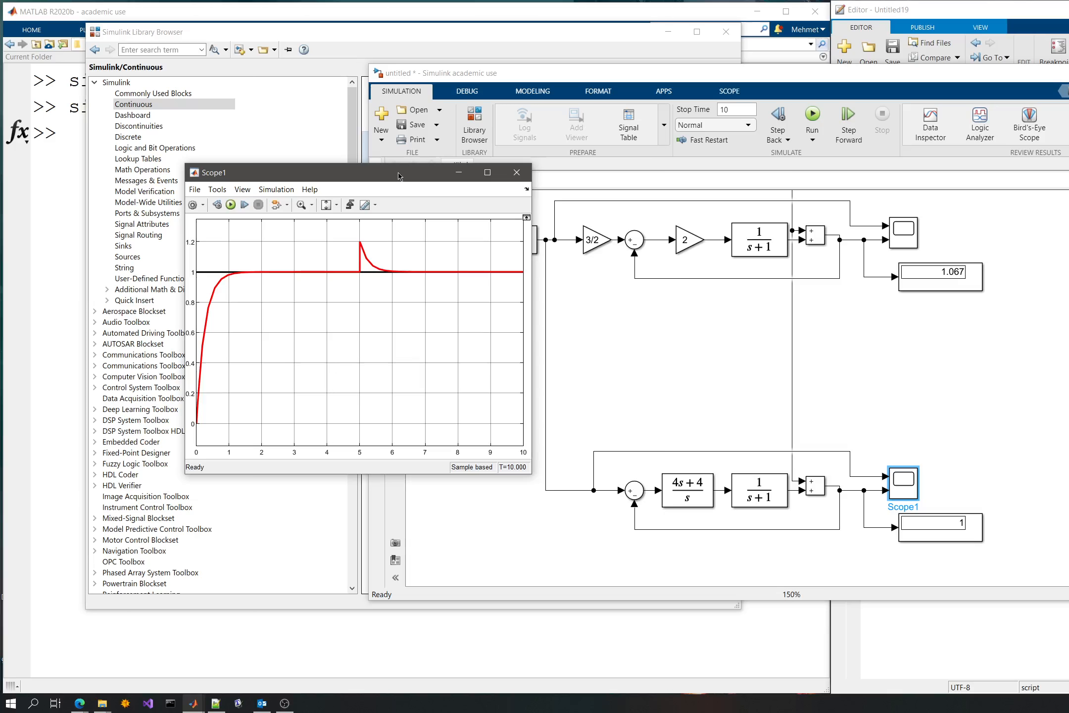
{"action": "left_click_drag", "start_coordinate": [399, 175], "coordinate": [586, 202]}
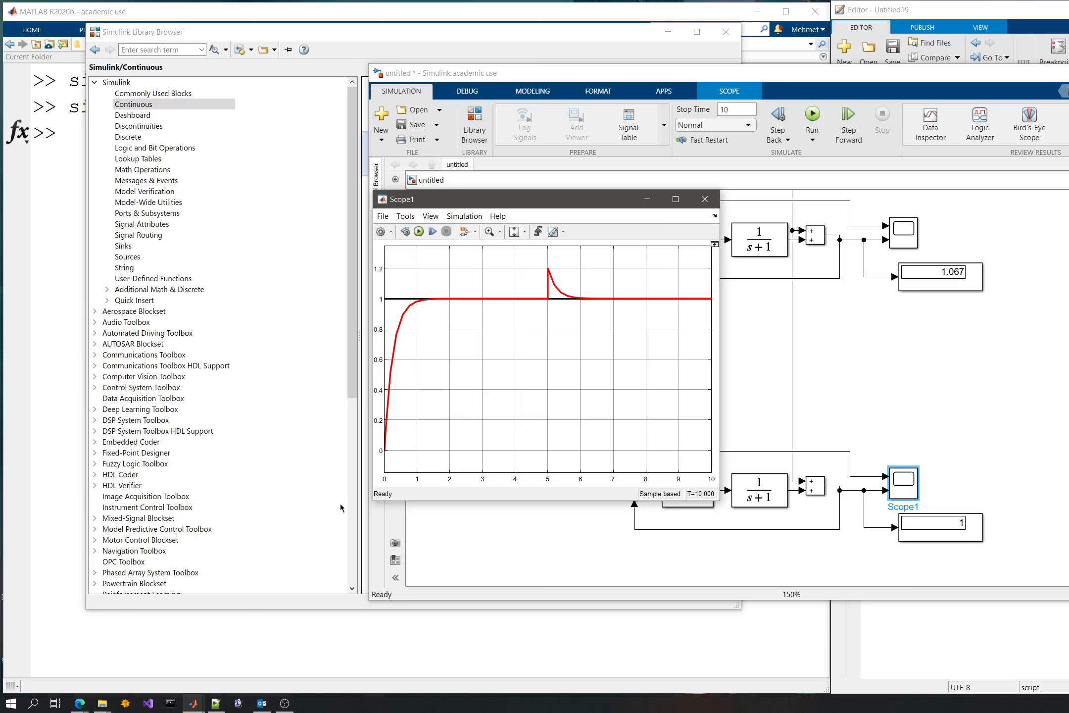
- Close the Outlook window and the lower loop's scope window
{"action": "right_click", "coordinate": [262, 702]}
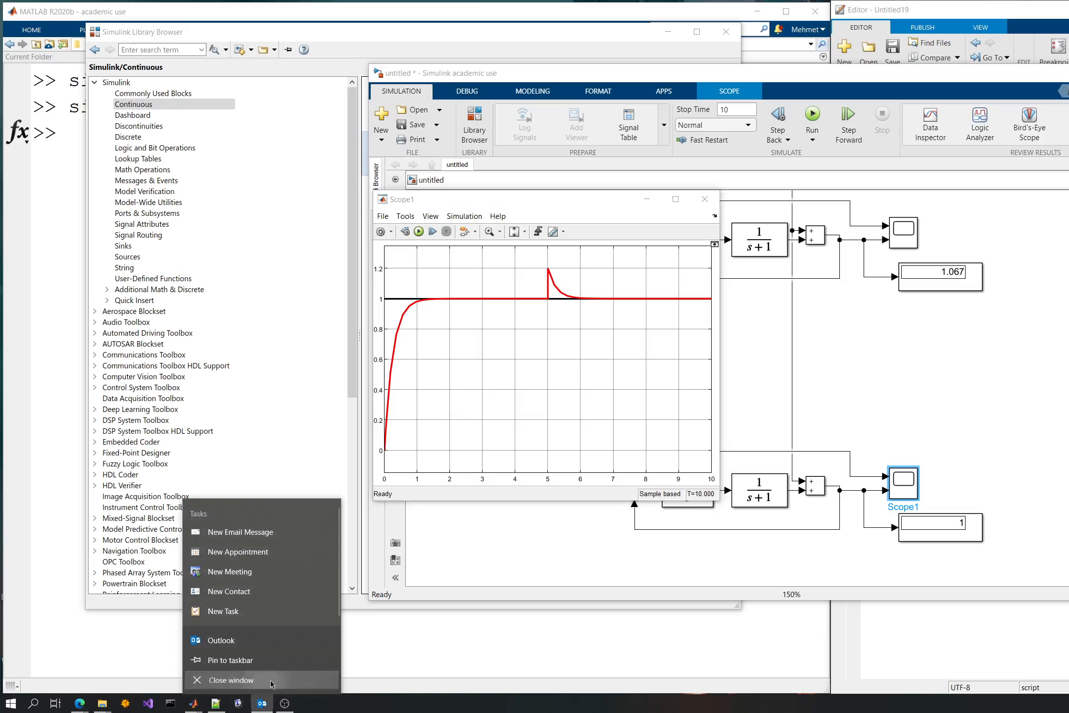
{"action": "left_click", "coordinate": [267, 685]}
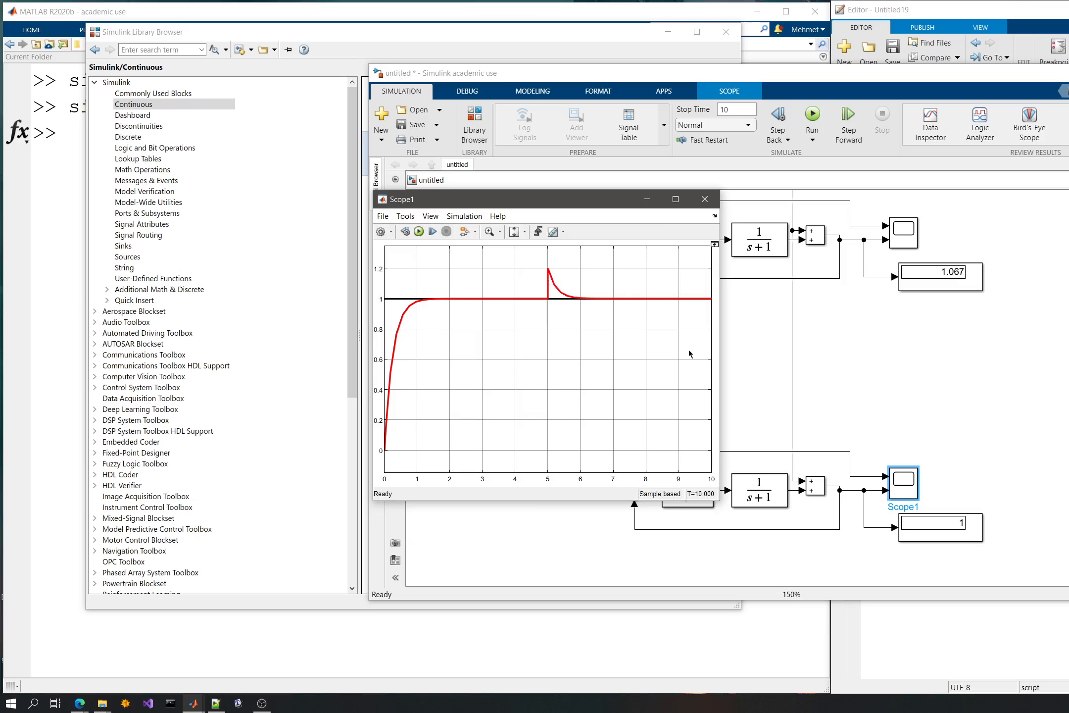
{"action": "left_click", "coordinate": [704, 198]}
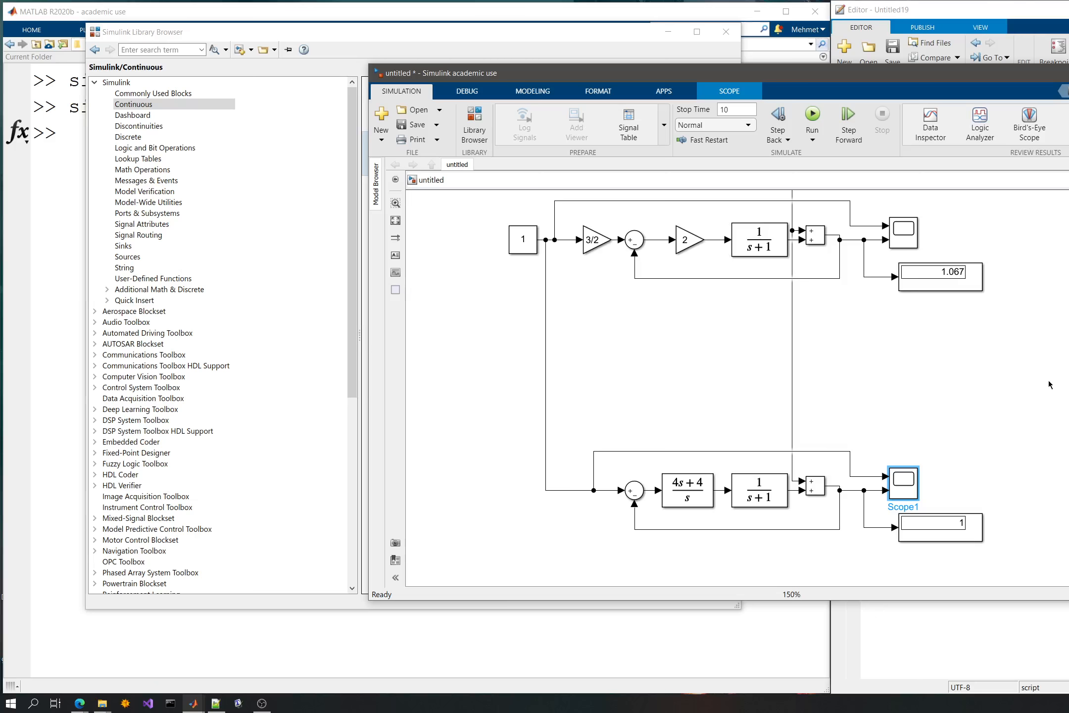
- Copy the upper loop's rectangular Sum block, flip the copy horizontally, and place it below that loop
{"action": "left_click_drag", "start_coordinate": [1045, 375], "coordinate": [980, 334]}
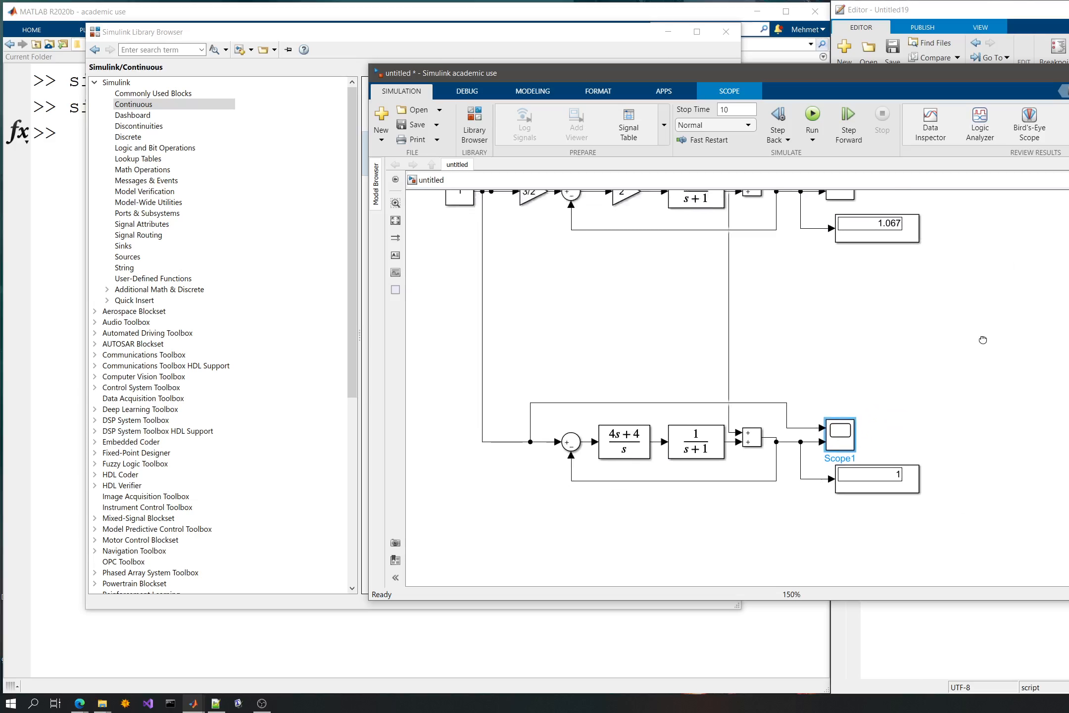
{"action": "left_click", "coordinate": [747, 198]}
{"action": "left_click", "coordinate": [809, 337]}
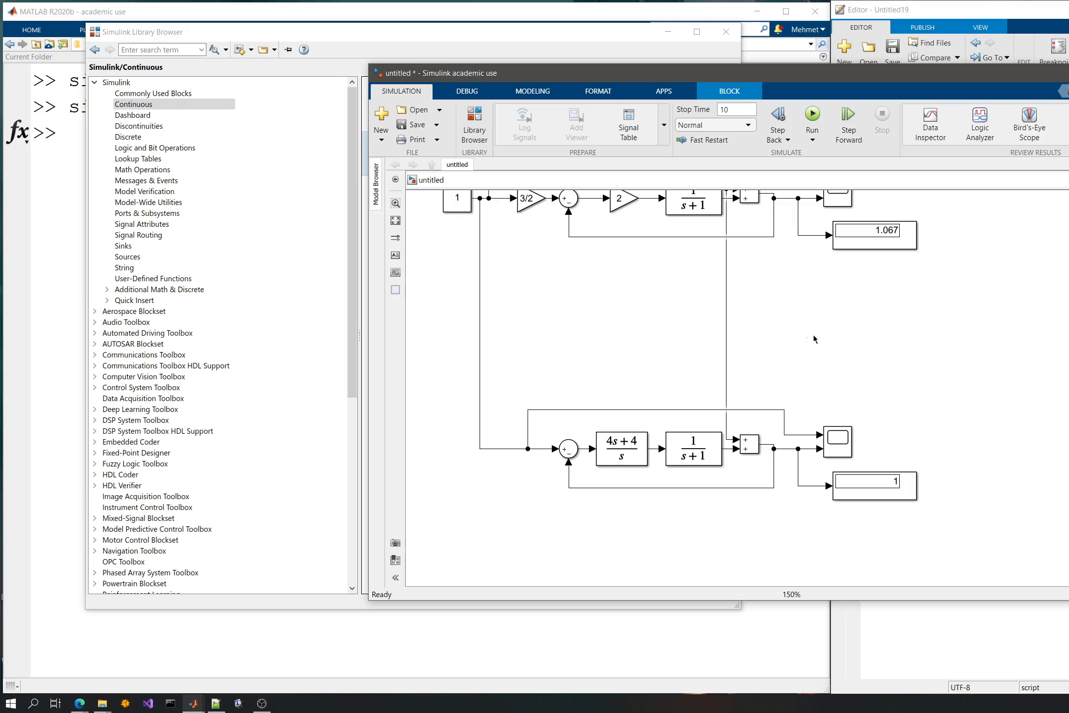
{"action": "key", "text": "ctrl+v"}
{"action": "key", "text": "ctrl+i"}
{"action": "left_click_drag", "start_coordinate": [817, 353], "coordinate": [759, 278]}
- Insert the flipped Sum block into the upper loop's feedback path, between the loop output and the round Sum's negative input
{"action": "mouse_move", "coordinate": [568, 212]}
{"action": "left_mouse_down"}
{"action": "mouse_move", "coordinate": [771, 268]}
{"action": "mouse_move", "coordinate": [689, 262]}
{"action": "mouse_move", "coordinate": [573, 227]}
{"action": "mouse_move", "coordinate": [566, 213]}
{"action": "left_mouse_up"}
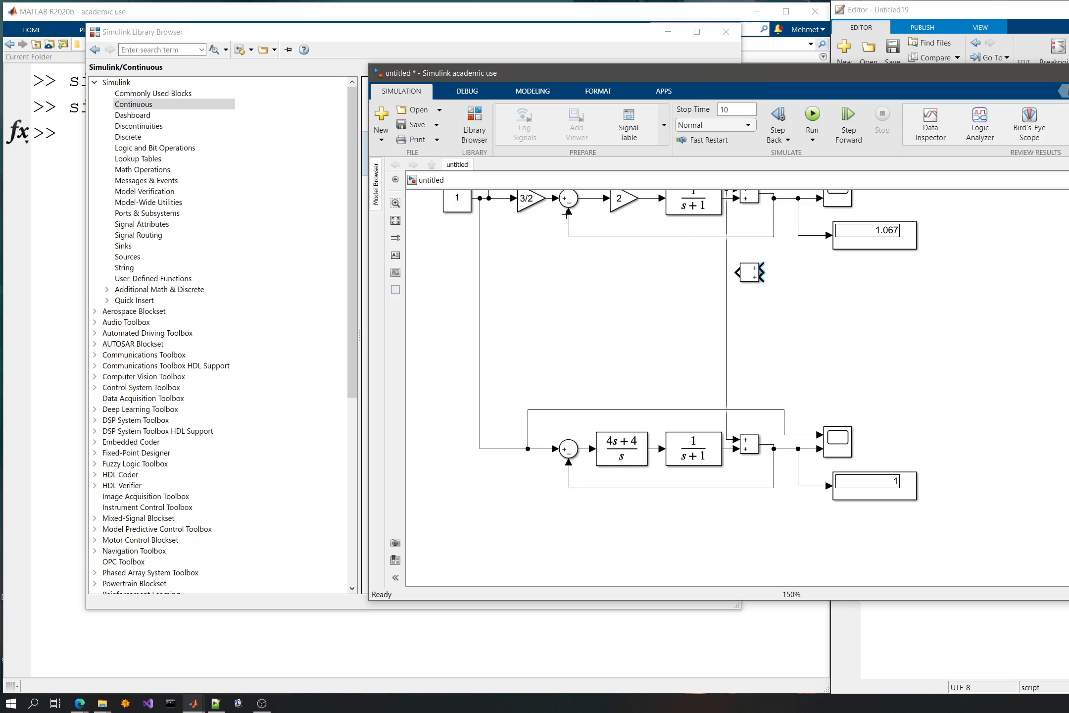
{"action": "scroll", "coordinate": [864, 334], "scroll_direction": "up", "scroll_amount": 5}
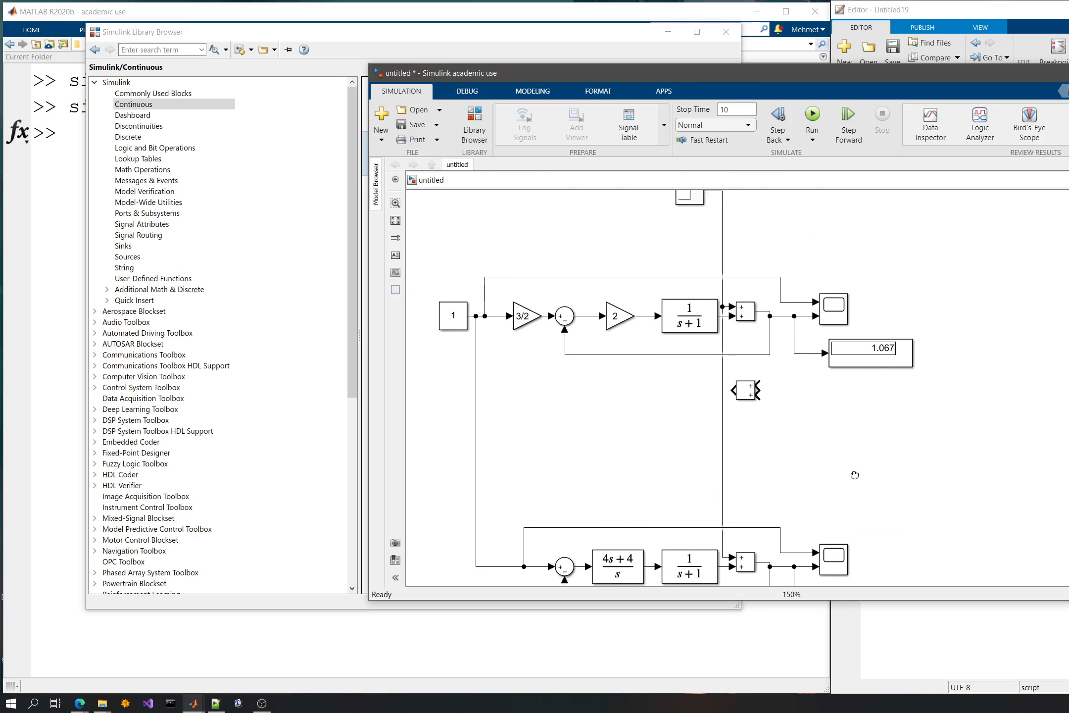
{"action": "left_click", "coordinate": [715, 475]}
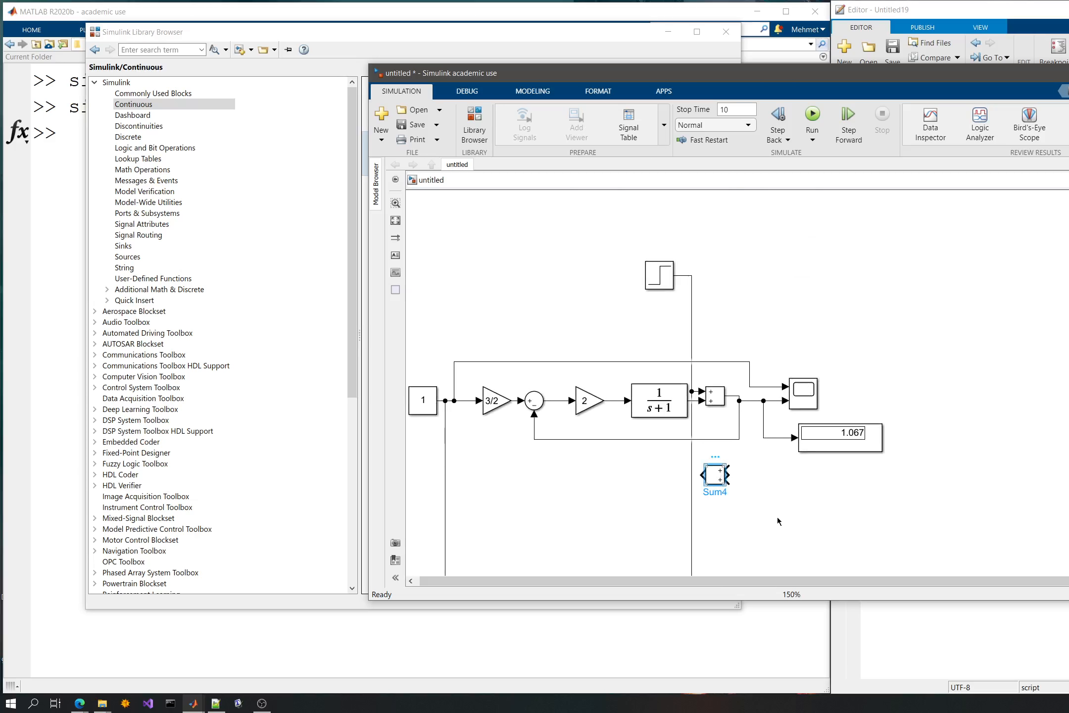
{"action": "key", "text": "Delete"}
{"action": "key", "text": "ctrl+z"}
{"action": "left_click_drag", "start_coordinate": [533, 414], "coordinate": [656, 472]}
{"action": "mouse_move", "coordinate": [736, 467]}
{"action": "left_mouse_down"}
{"action": "mouse_move", "coordinate": [681, 469]}
{"action": "mouse_move", "coordinate": [562, 441]}
{"action": "mouse_move", "coordinate": [534, 413]}
{"action": "left_mouse_up"}
- Add a Band-Limited White Noise block below the upper loop's display and flip it to face the feedback Sum
{"action": "scroll", "coordinate": [830, 517], "scroll_direction": "down", "scroll_amount": 3}
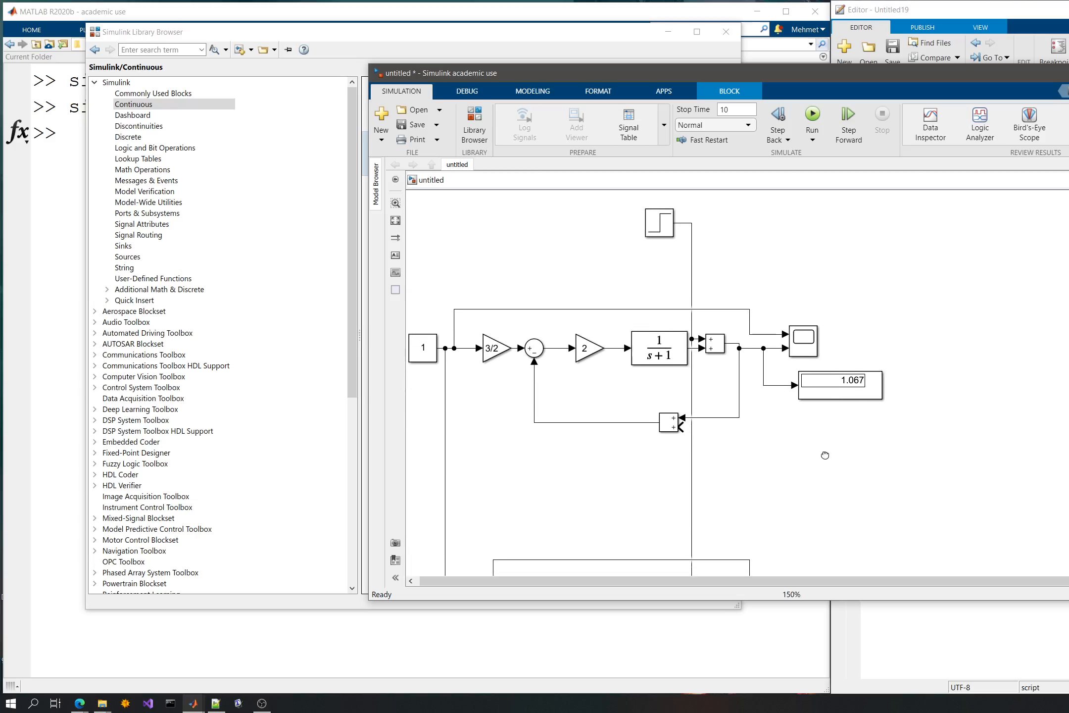
{"action": "left_click", "coordinate": [774, 437]}
{"action": "left_click_drag", "start_coordinate": [713, 418], "coordinate": [736, 424]}
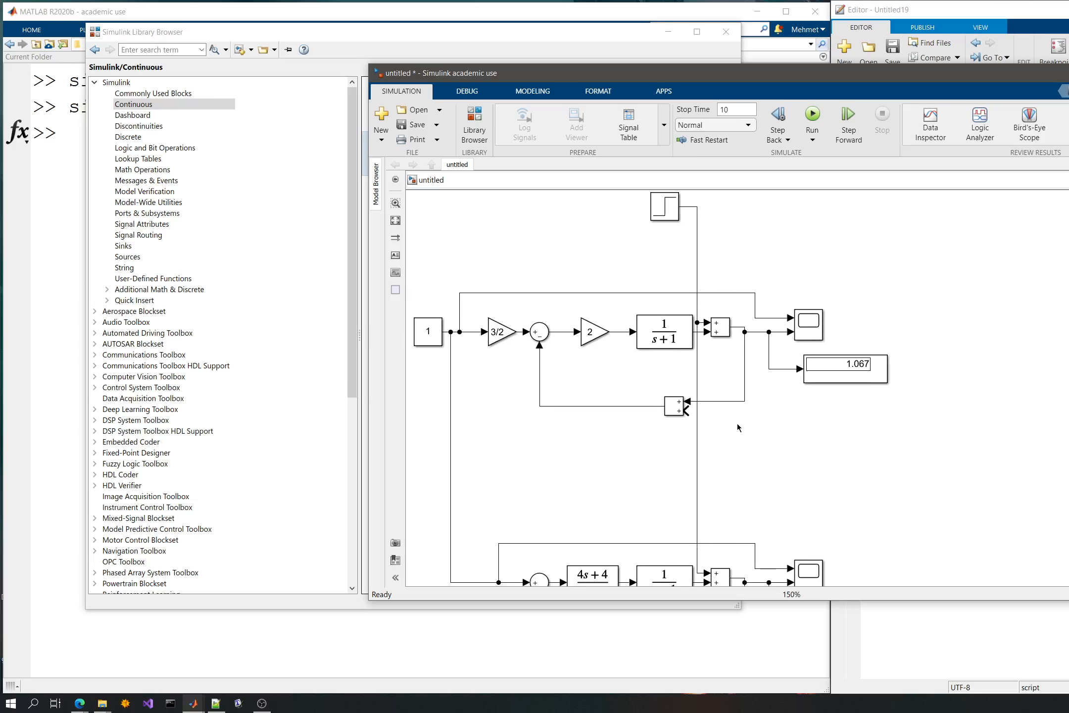
{"action": "double_click", "coordinate": [820, 439]}
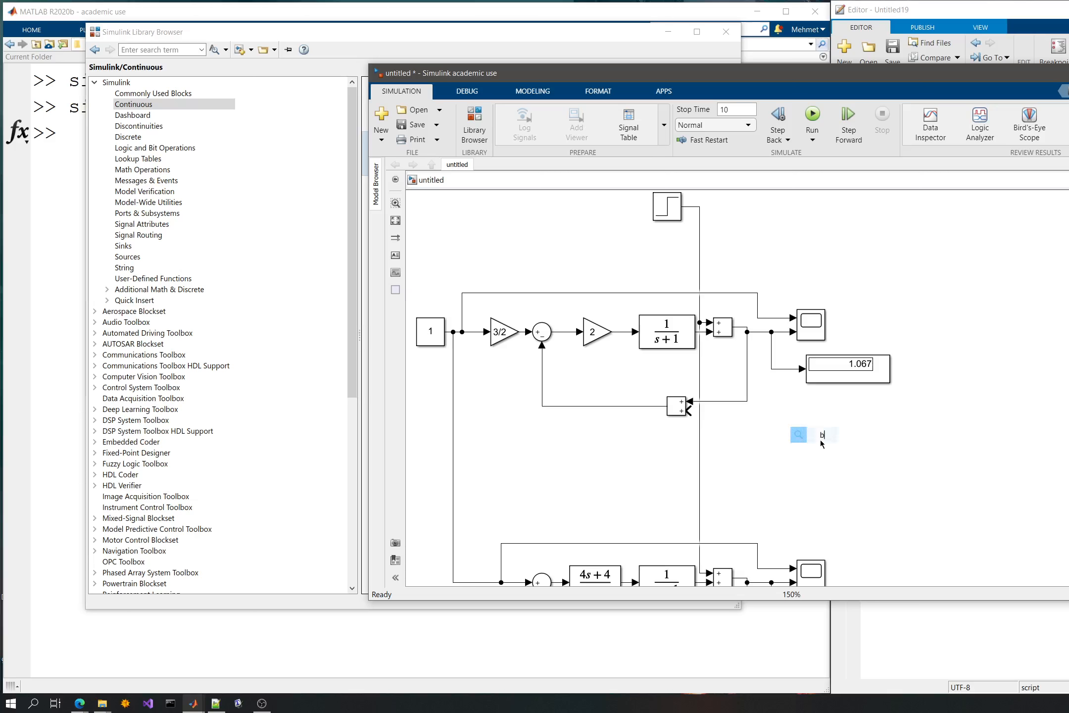
{"action": "type", "text": "band"}
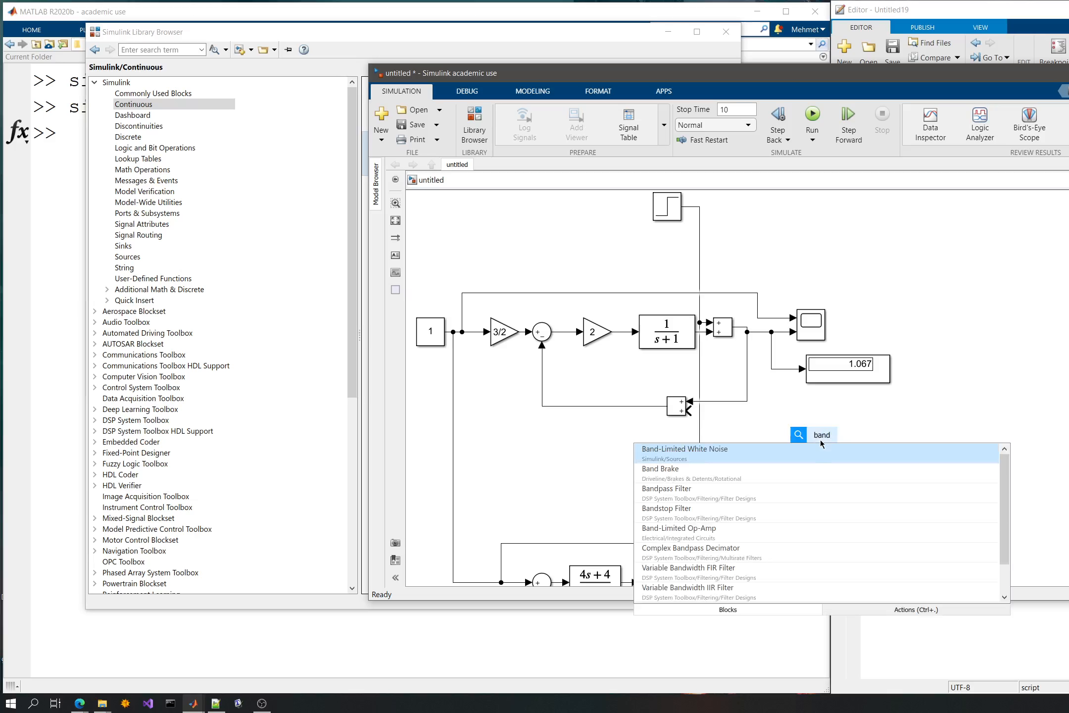
{"action": "key", "text": "Return"}
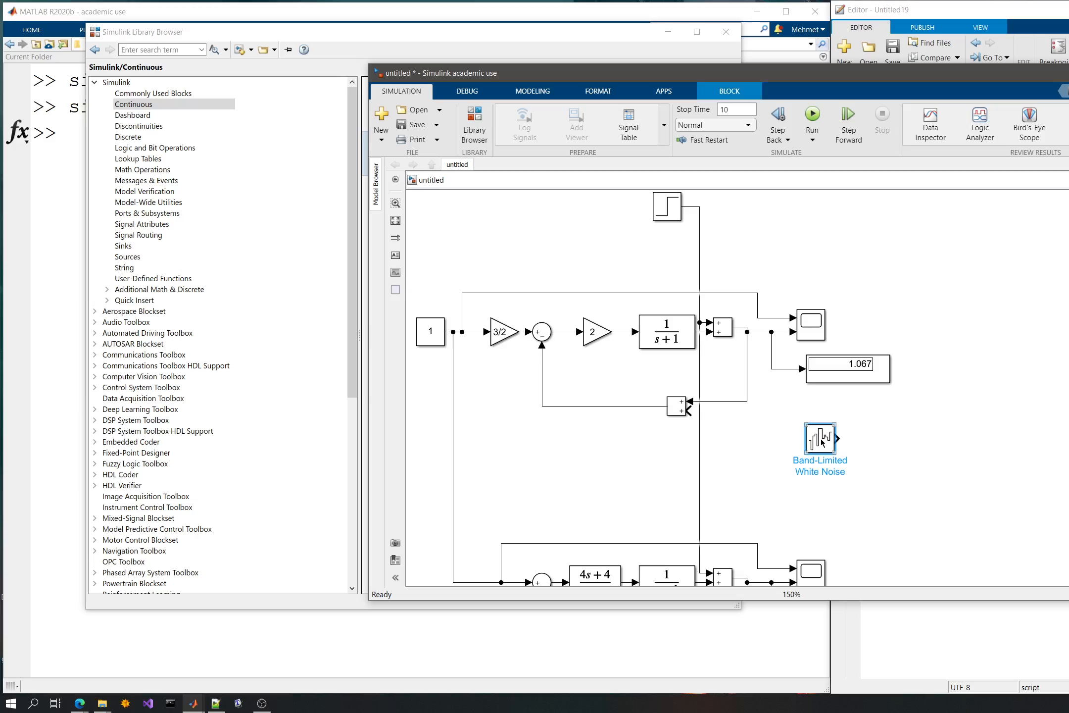
{"action": "left_click_drag", "start_coordinate": [821, 442], "coordinate": [862, 430]}
{"action": "left_click", "coordinate": [759, 433]}
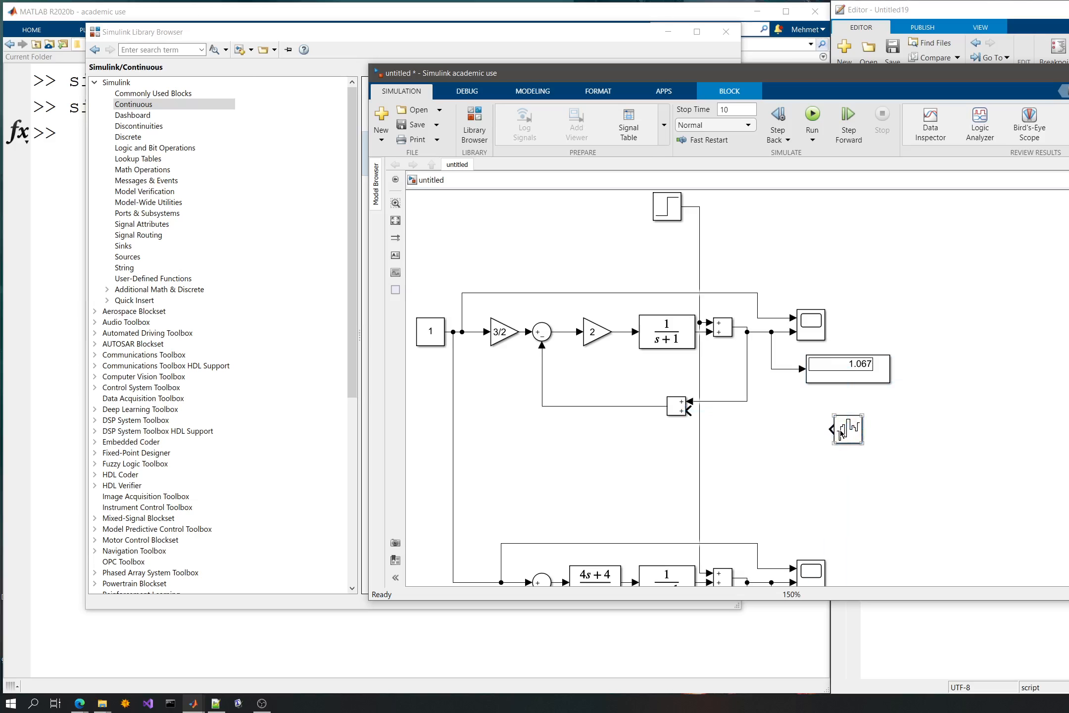
- Accept the Band-Limited White Noise block's existing parameters and connect its output to the feedback Sum's free input
{"action": "left_click", "coordinate": [840, 431]}
{"action": "double_click", "coordinate": [841, 431]}
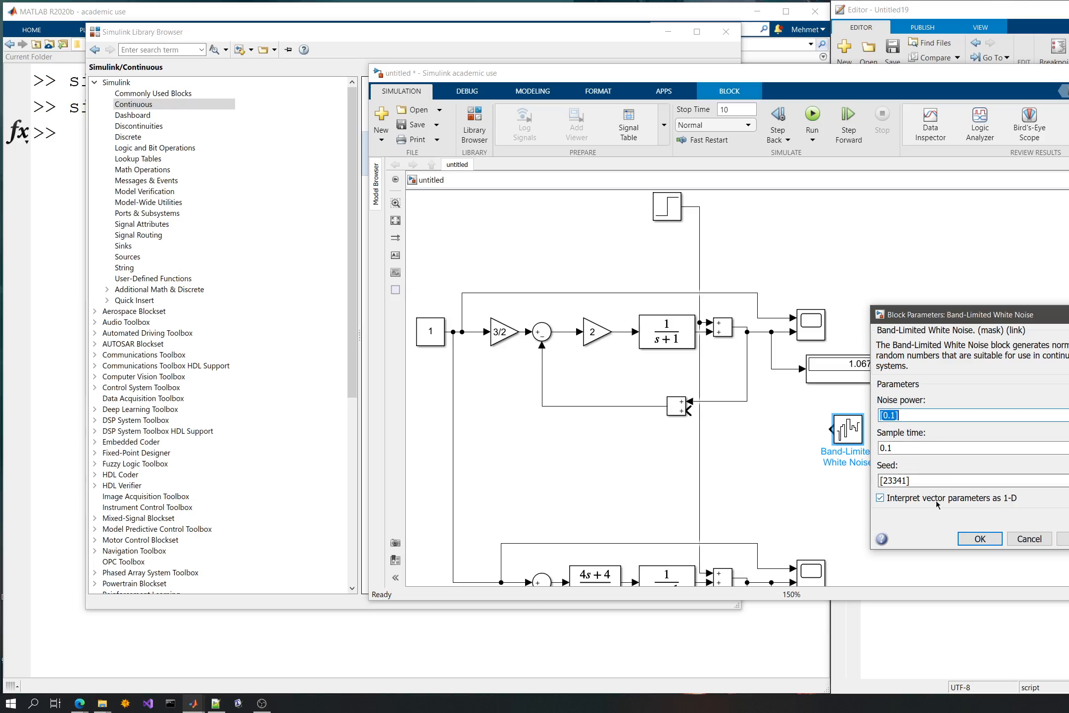
{"action": "left_click", "coordinate": [977, 539]}
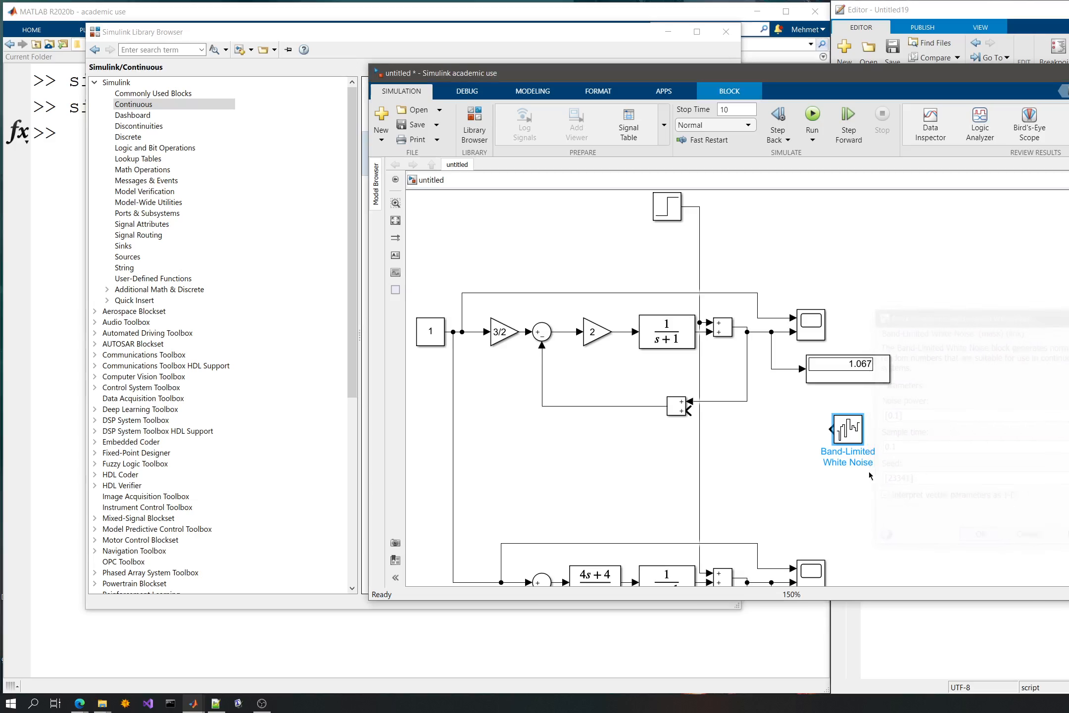
{"action": "mouse_move", "coordinate": [842, 427]}
{"action": "left_mouse_down"}
{"action": "mouse_move", "coordinate": [806, 414]}
{"action": "mouse_move", "coordinate": [687, 411]}
{"action": "left_mouse_up"}
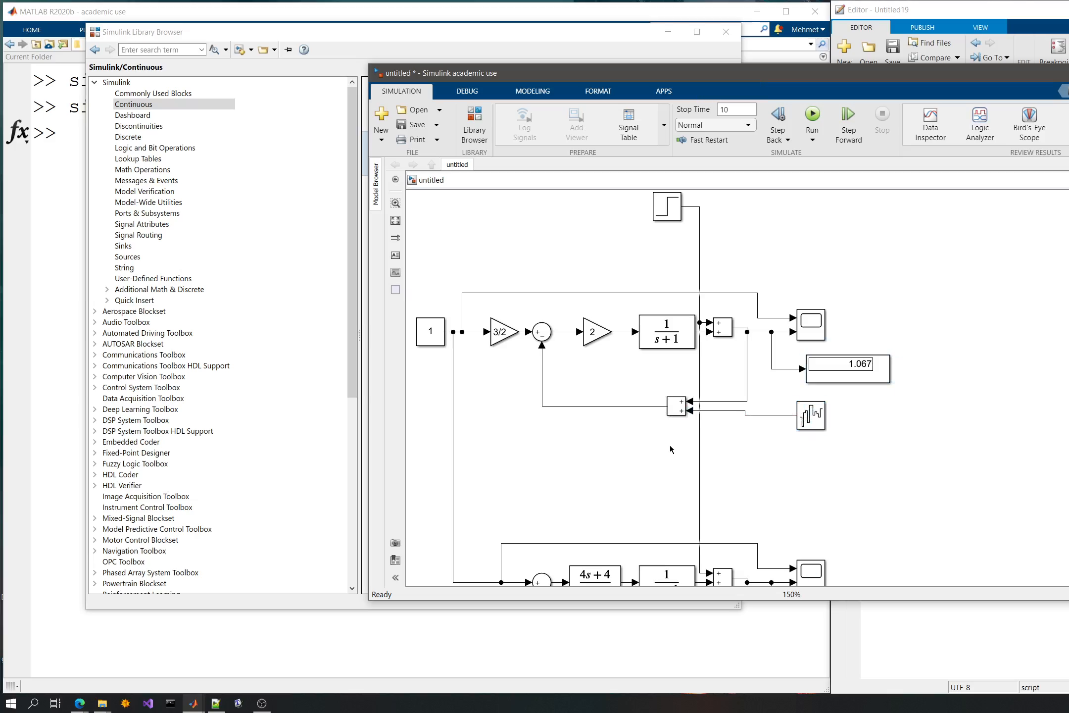
- Move the Band-Limited White Noise block farther from the upper loop and place a copy of the feedback Sum below the lower loop
{"action": "left_click", "coordinate": [677, 410]}
{"action": "left_click", "coordinate": [678, 413]}
{"action": "left_click_drag", "start_coordinate": [819, 424], "coordinate": [963, 419]}
{"action": "left_click_drag", "start_coordinate": [927, 526], "coordinate": [928, 392]}
{"action": "left_click", "coordinate": [697, 534]}
{"action": "key", "text": "ctrl+v"}
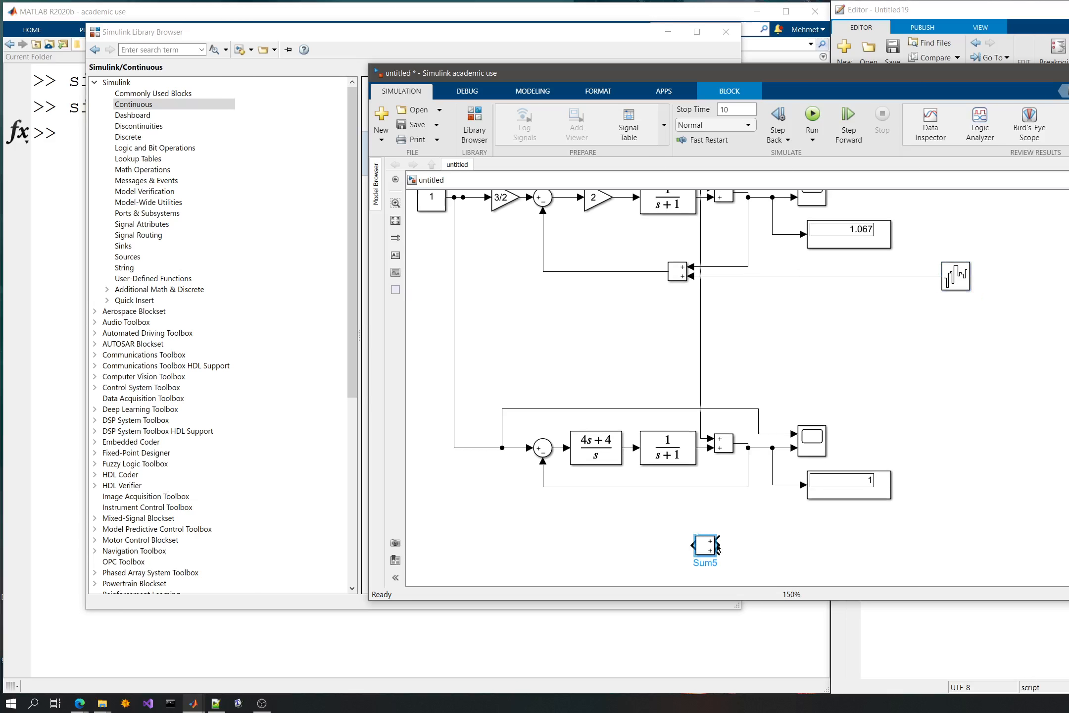
{"action": "left_click_drag", "start_coordinate": [710, 547], "coordinate": [718, 537]}
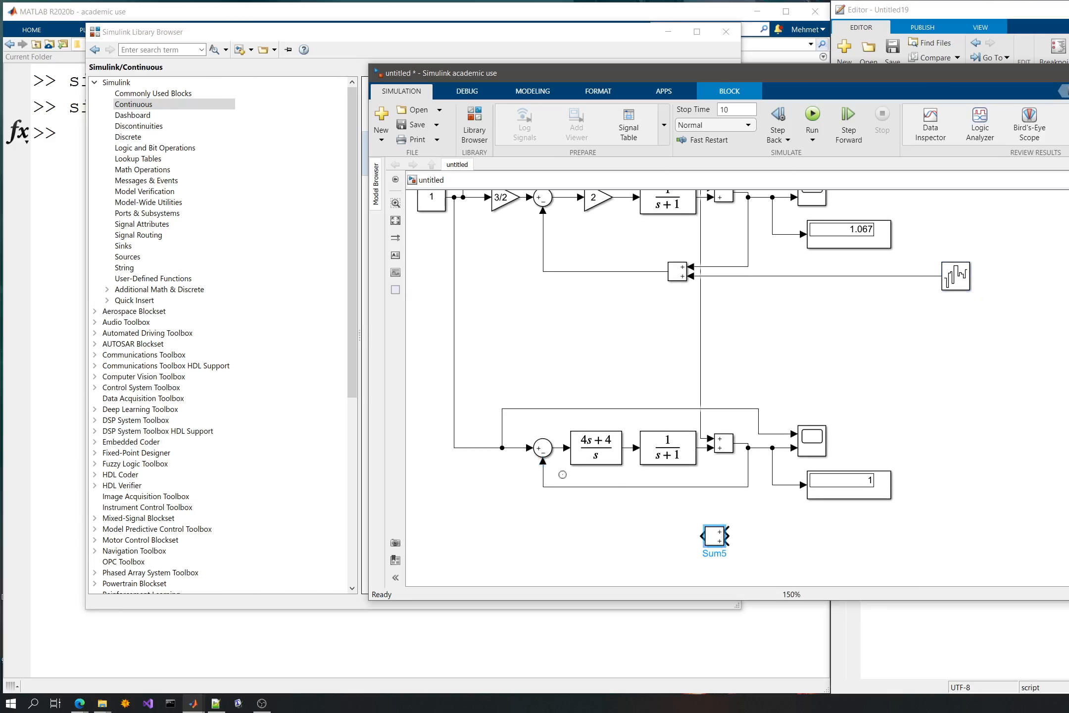
- Insert the copied Sum into the lower loop's feedback path to the round Sum and branch the noise signal into its free input
{"action": "left_click_drag", "start_coordinate": [543, 460], "coordinate": [730, 540]}
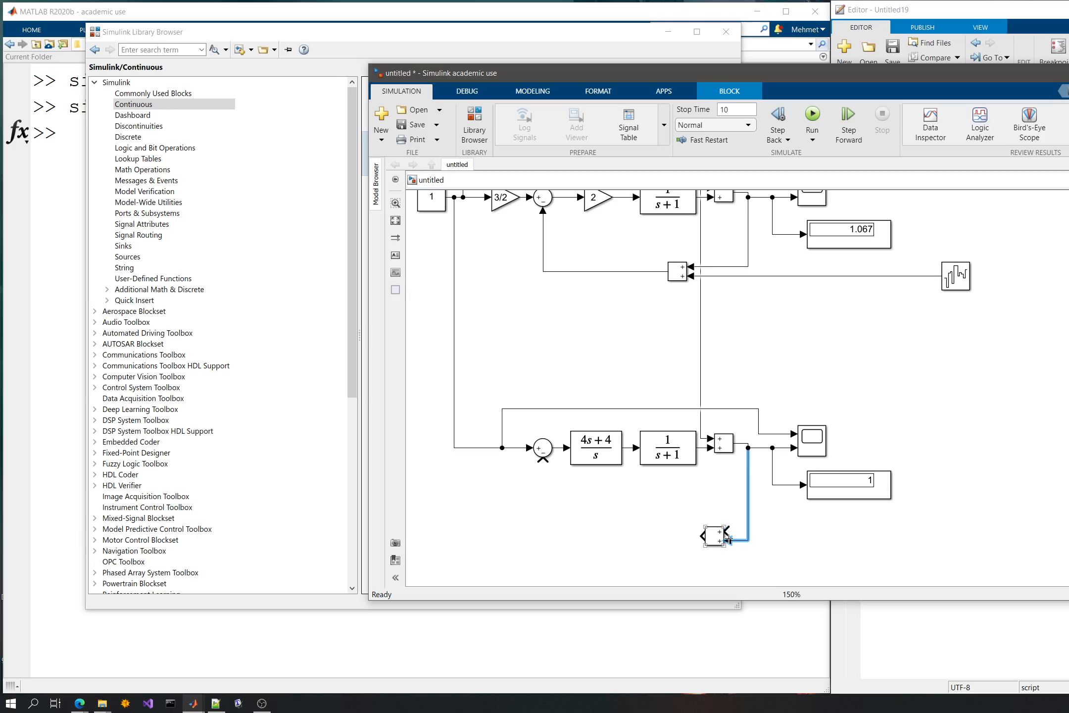
{"action": "left_click_drag", "start_coordinate": [715, 537], "coordinate": [687, 512]}
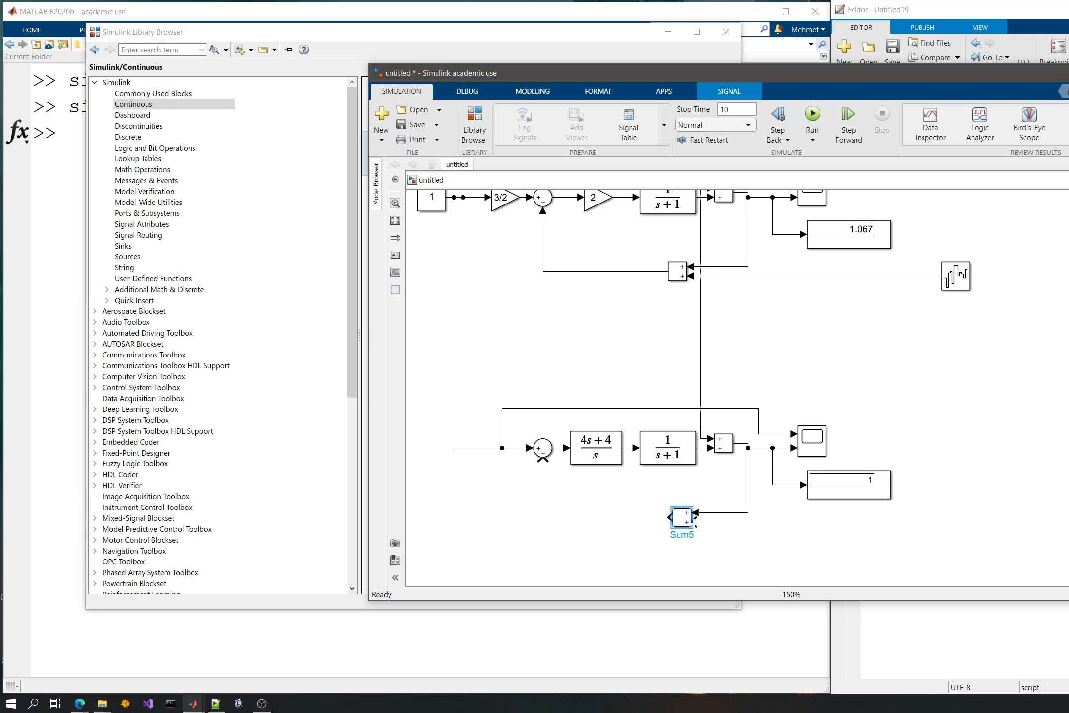
{"action": "left_click_drag", "start_coordinate": [789, 541], "coordinate": [908, 275]}
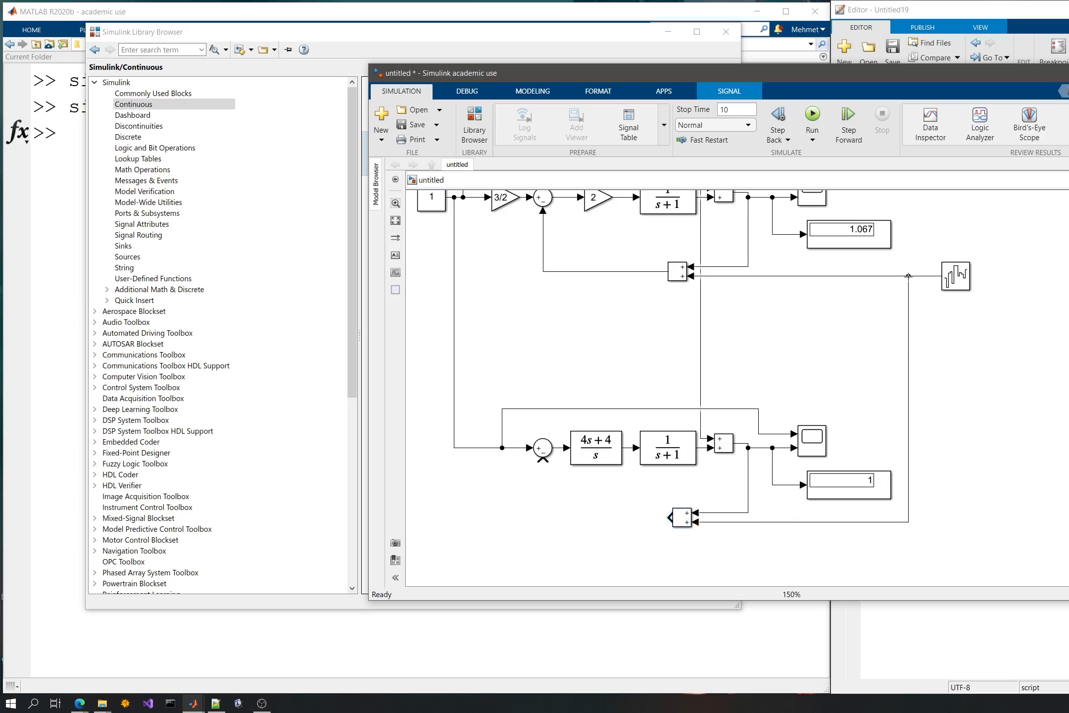
{"action": "left_click_drag", "start_coordinate": [669, 517], "coordinate": [543, 459]}
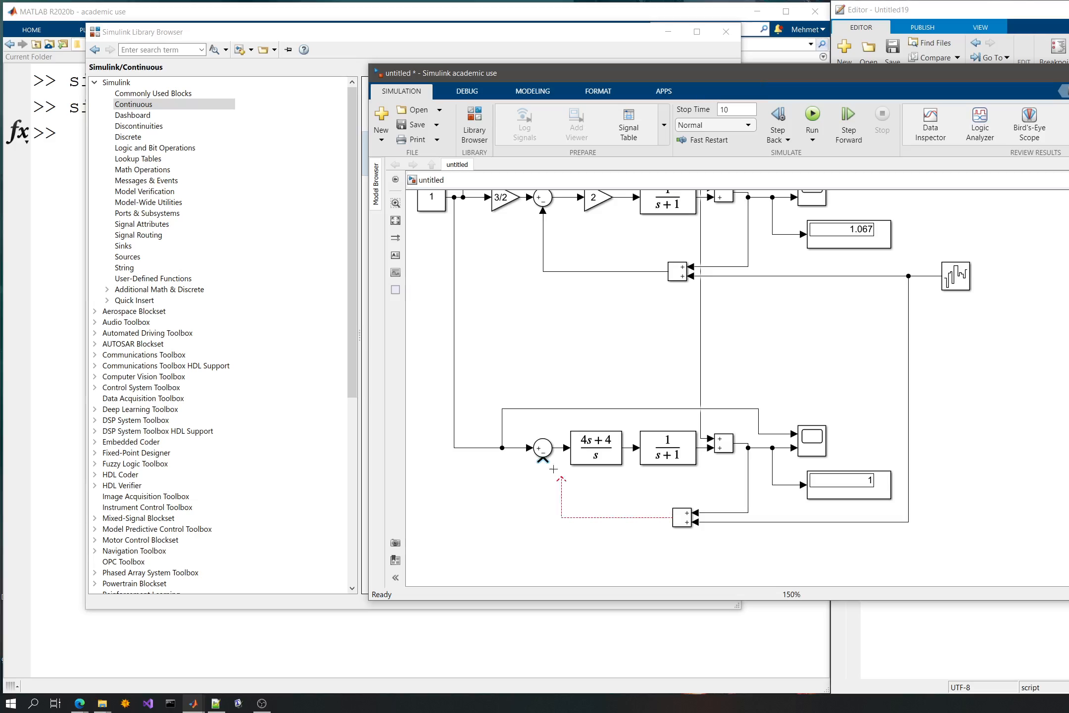
- Run the simulation and examine the noisy responses on both loops' scopes
{"action": "left_click", "coordinate": [812, 115]}
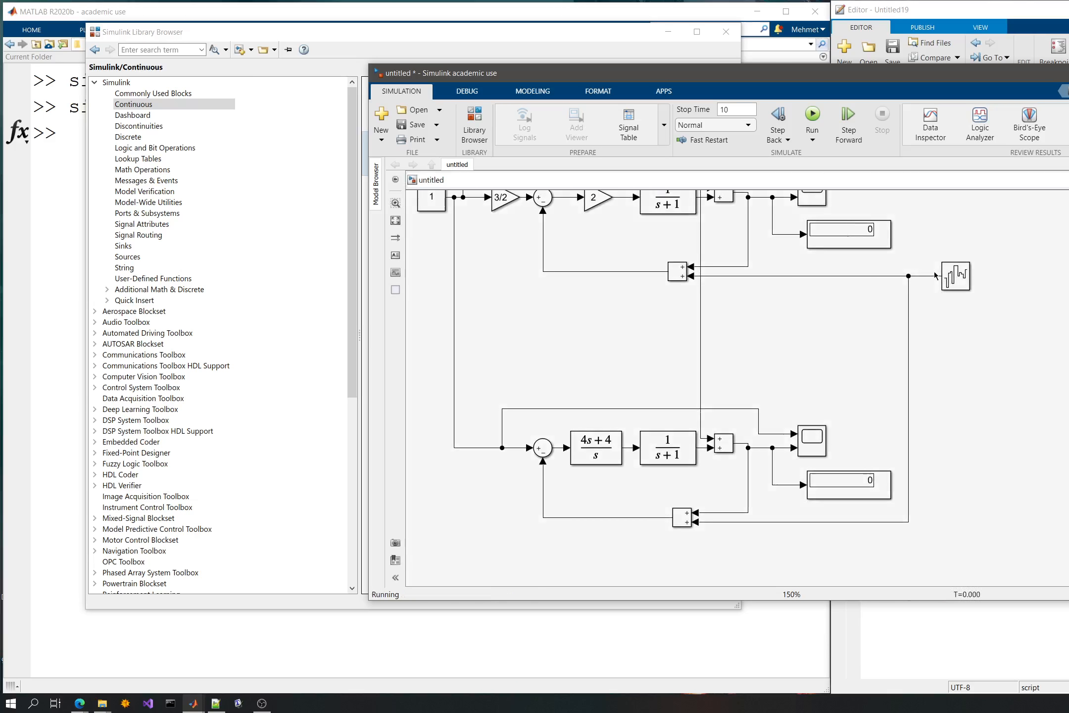
{"action": "left_click_drag", "start_coordinate": [917, 231], "coordinate": [934, 298]}
{"action": "left_click", "coordinate": [836, 262]}
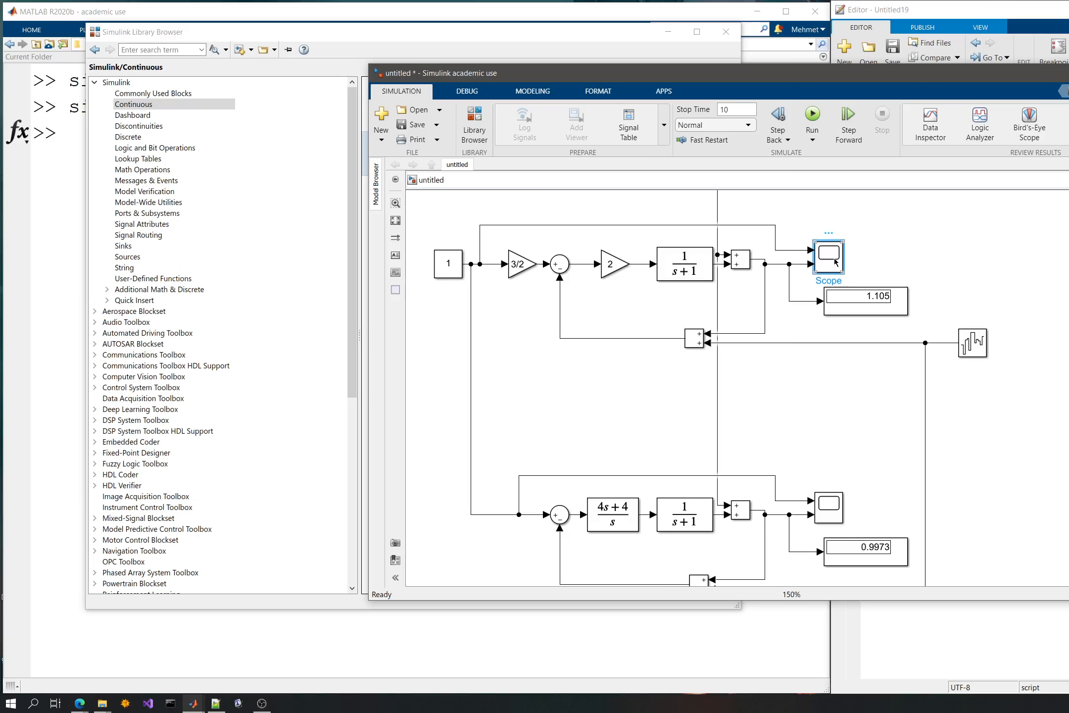
{"action": "double_click", "coordinate": [835, 262]}
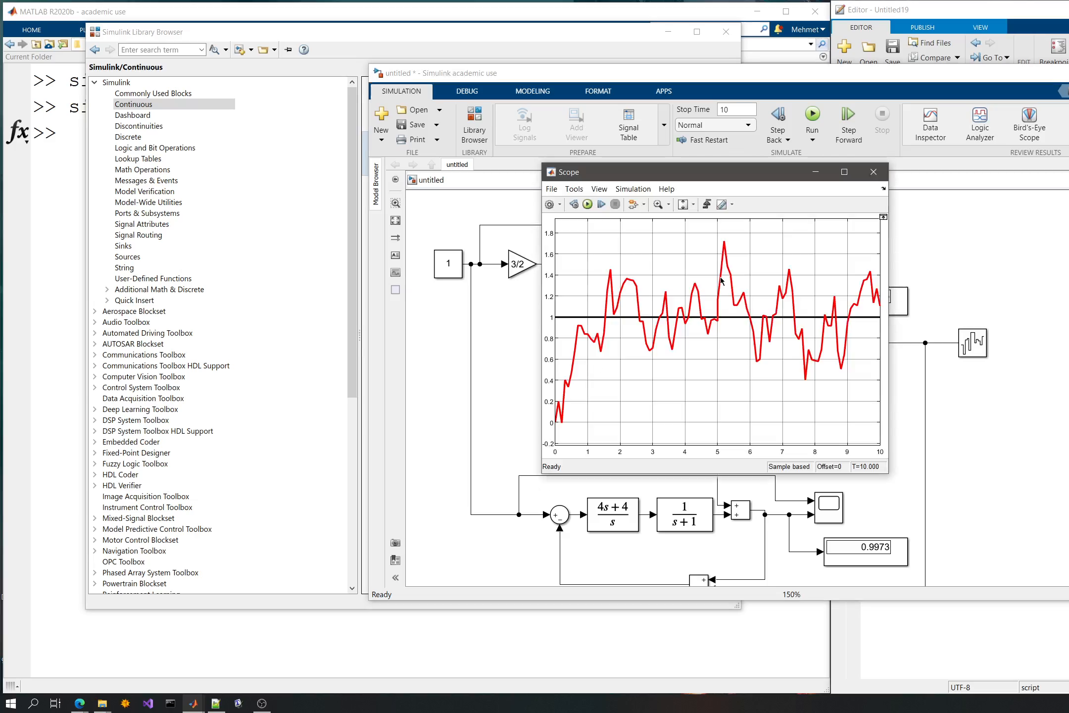
{"action": "double_click", "coordinate": [826, 507]}
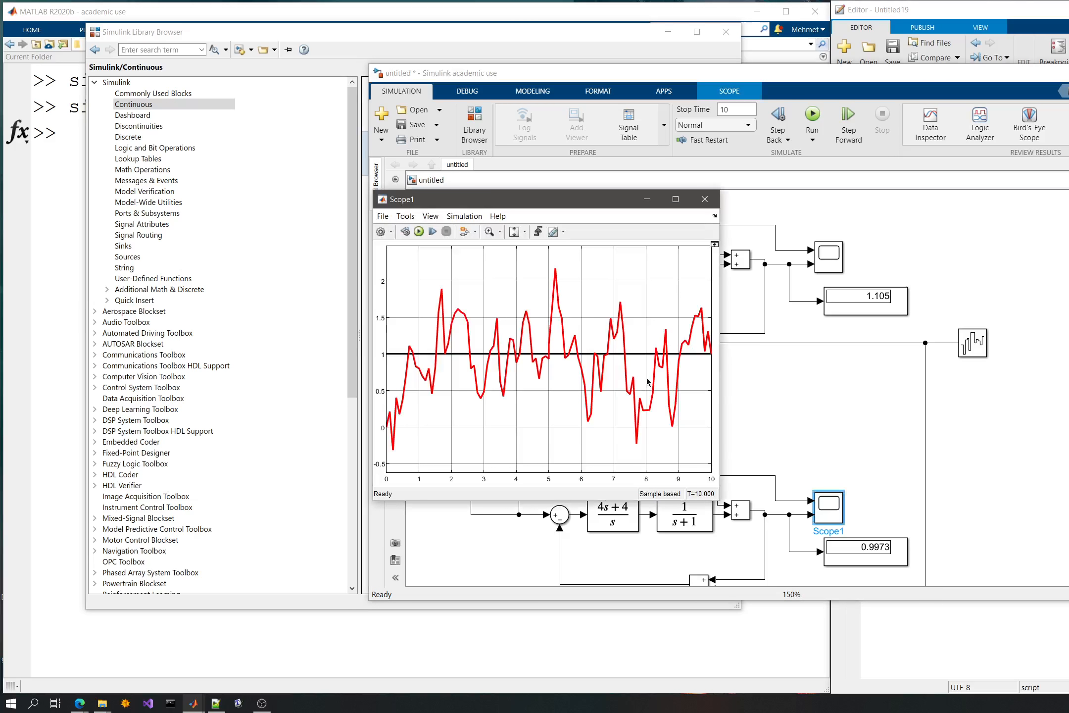
{"action": "left_click", "coordinate": [976, 449]}
- Shift the Band-Limited White Noise block slightly away from the loops and detach the shared noise line from its output
{"action": "scroll", "coordinate": [970, 297], "scroll_direction": "down", "scroll_amount": 3}
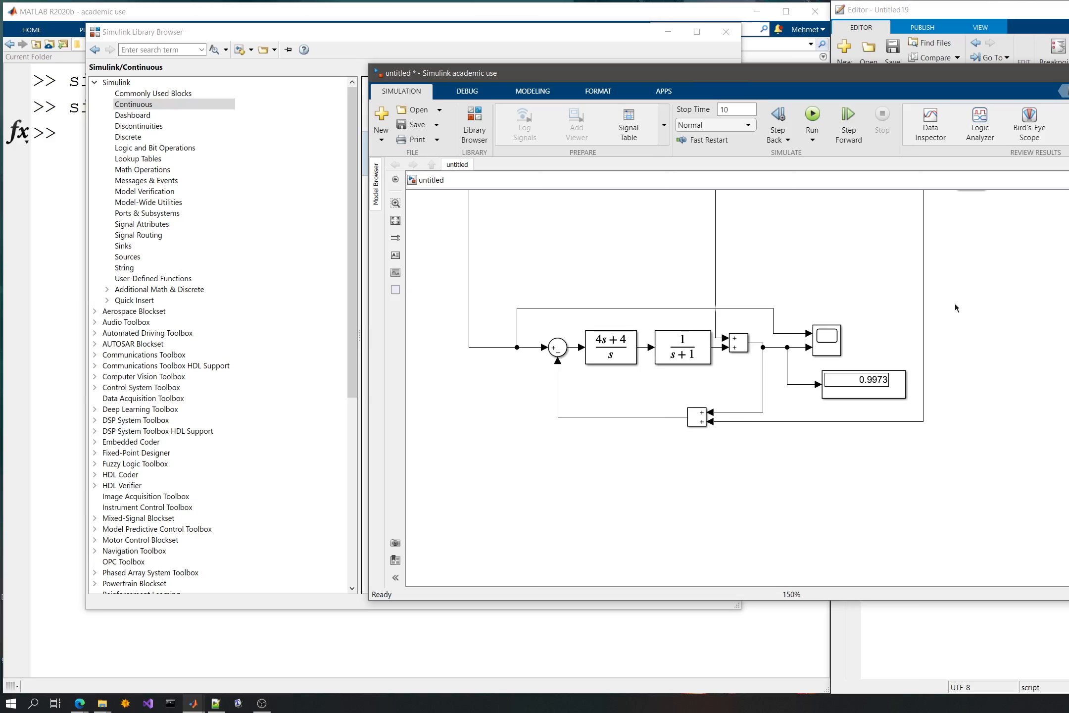
{"action": "scroll", "coordinate": [965, 297], "scroll_direction": "up", "scroll_amount": 3}
{"action": "left_click", "coordinate": [955, 352]}
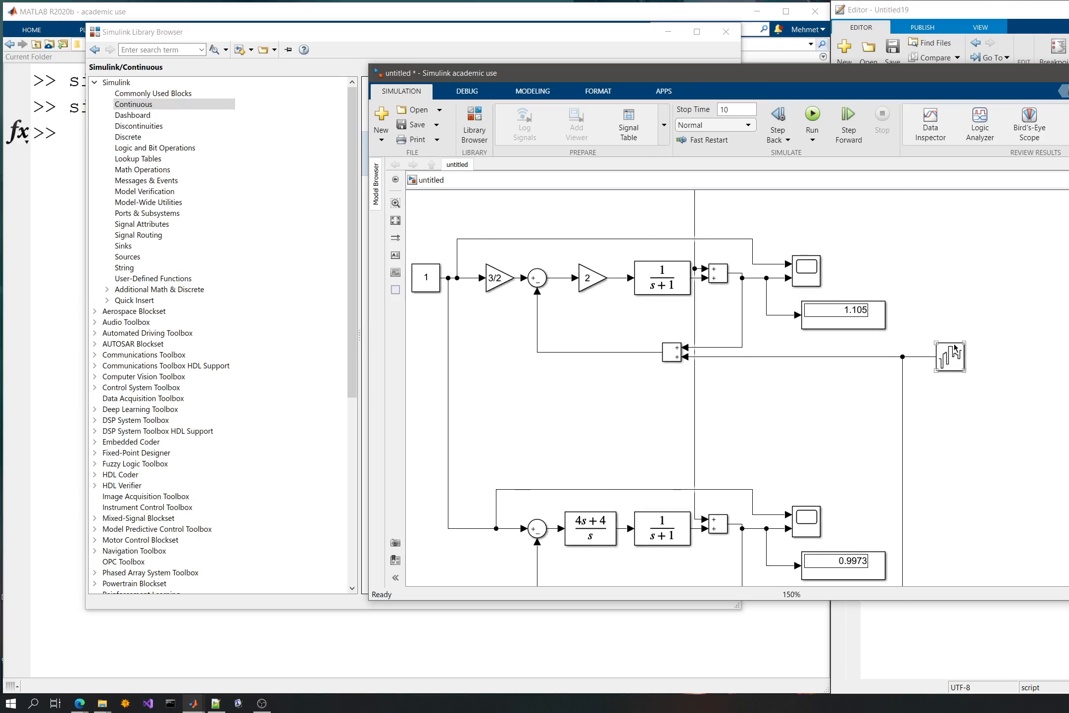
{"action": "left_click_drag", "start_coordinate": [940, 362], "coordinate": [925, 403]}
{"action": "left_click", "coordinate": [951, 355]}
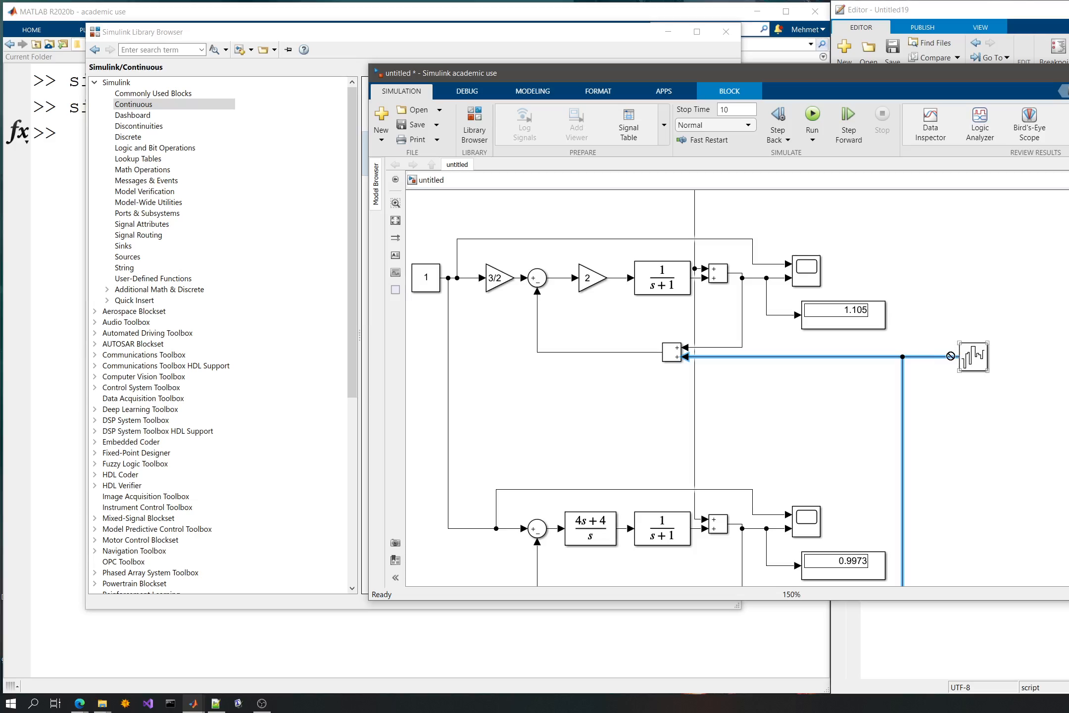
{"action": "left_click_drag", "start_coordinate": [950, 356], "coordinate": [925, 357]}
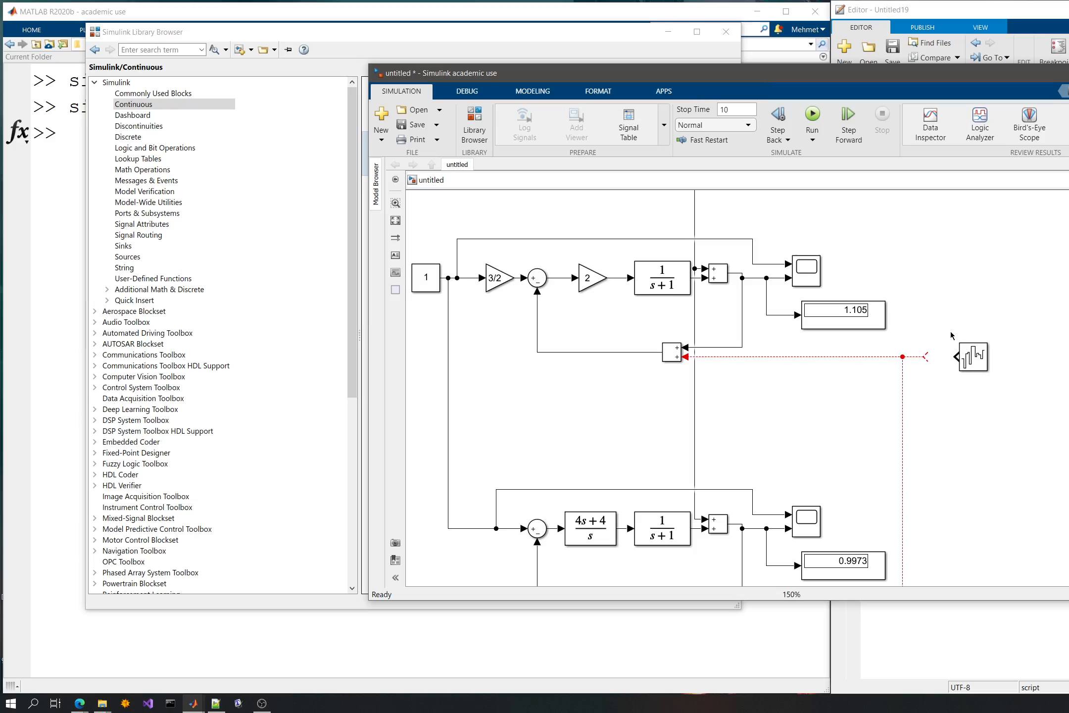
- Set the Band-Limited White Noise block's noise power to 0.01 and reconnect its output to the shared noise line
{"action": "left_click", "coordinate": [982, 362]}
{"action": "double_click", "coordinate": [977, 363]}
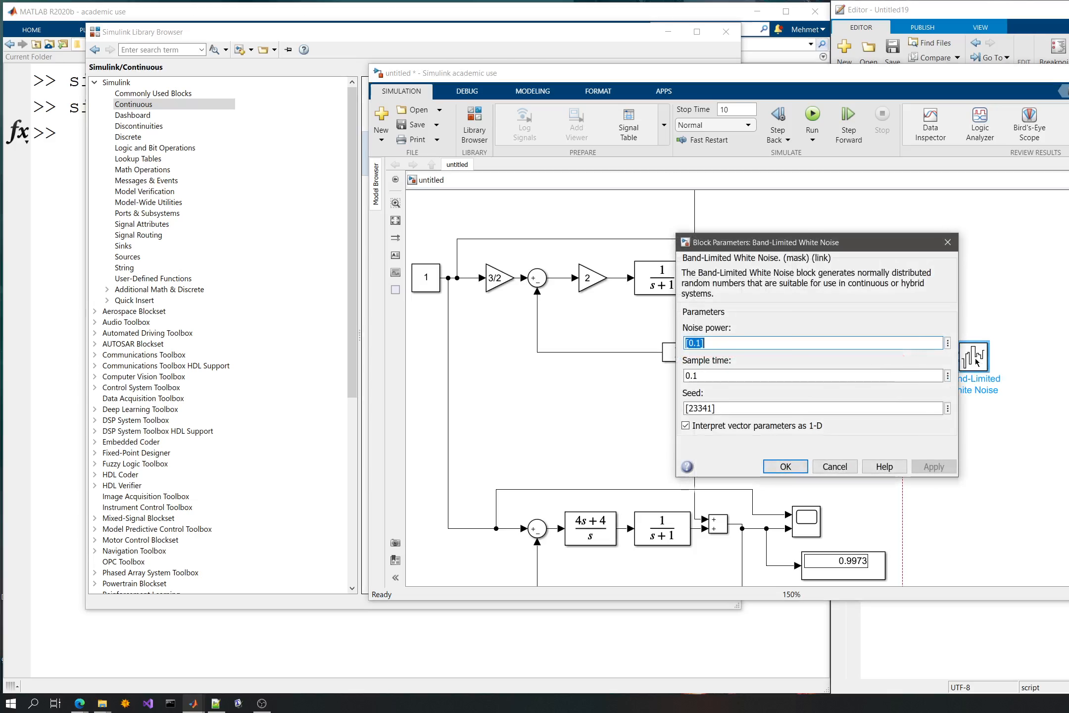
{"action": "left_click", "coordinate": [698, 342]}
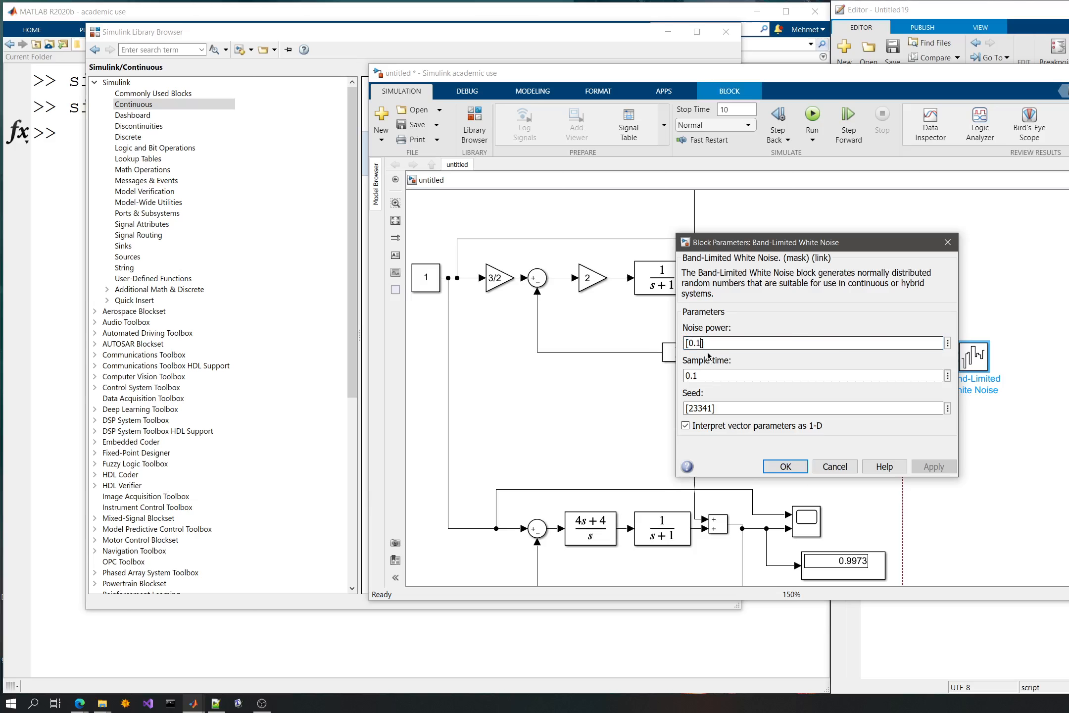
{"action": "type", "text": "0"}
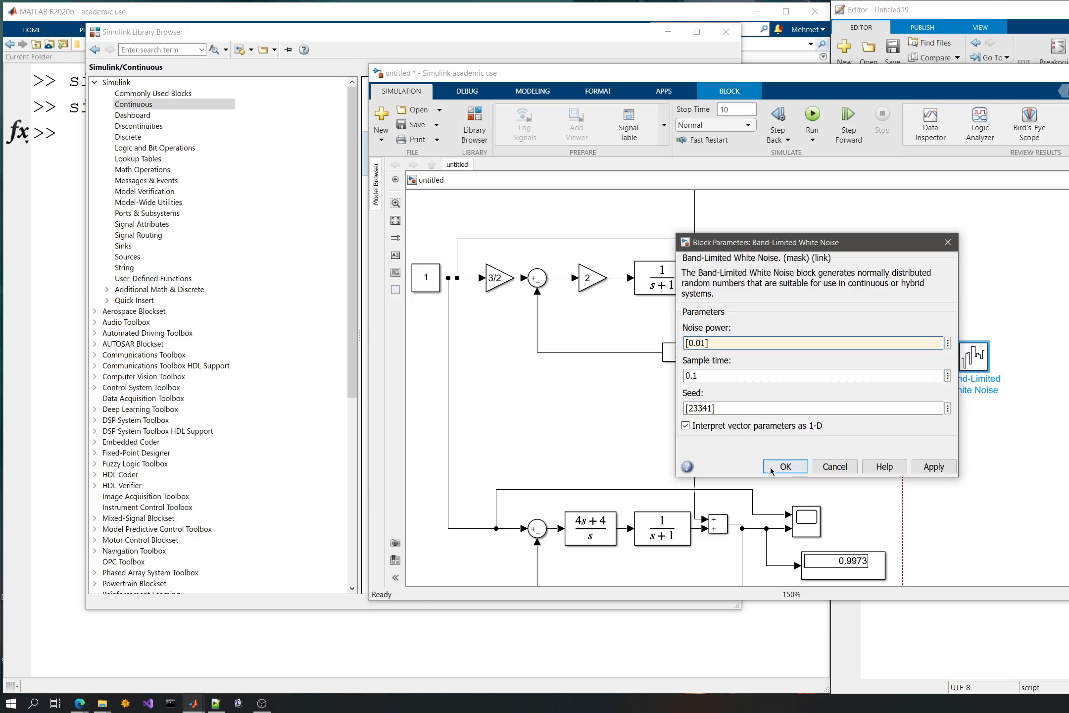
{"action": "left_click", "coordinate": [785, 467]}
{"action": "left_click_drag", "start_coordinate": [926, 358], "coordinate": [942, 355]}
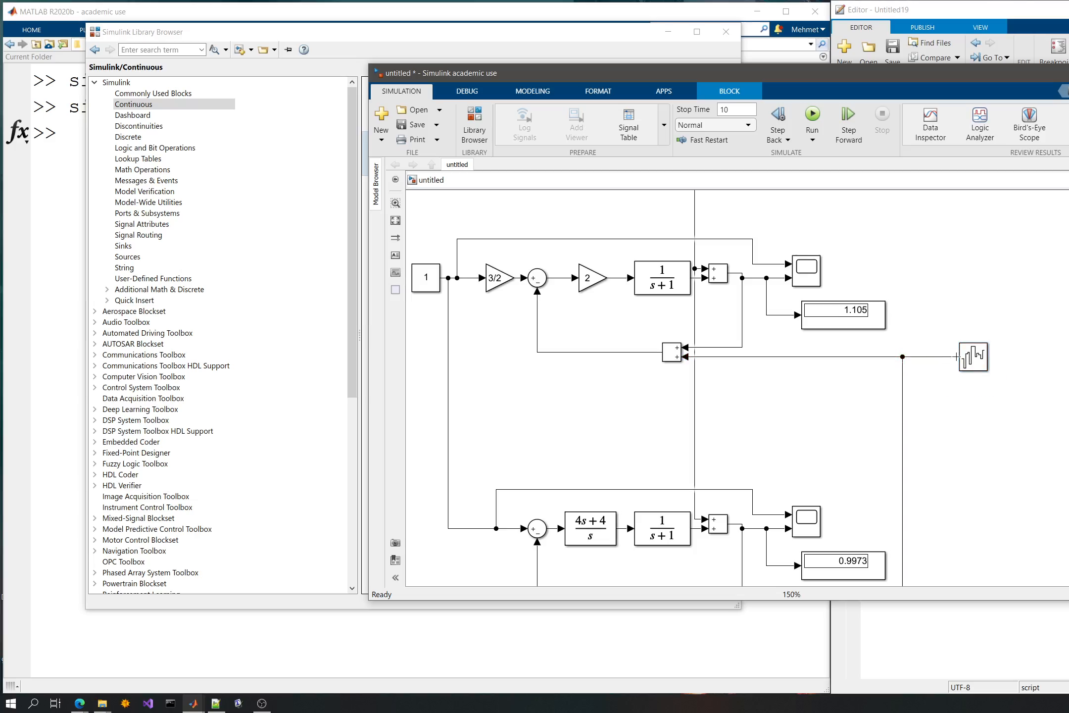
- Rerun the simulation with the 0.01 noise power and inspect the lower loop's response on its scope
{"action": "left_click", "coordinate": [812, 116]}
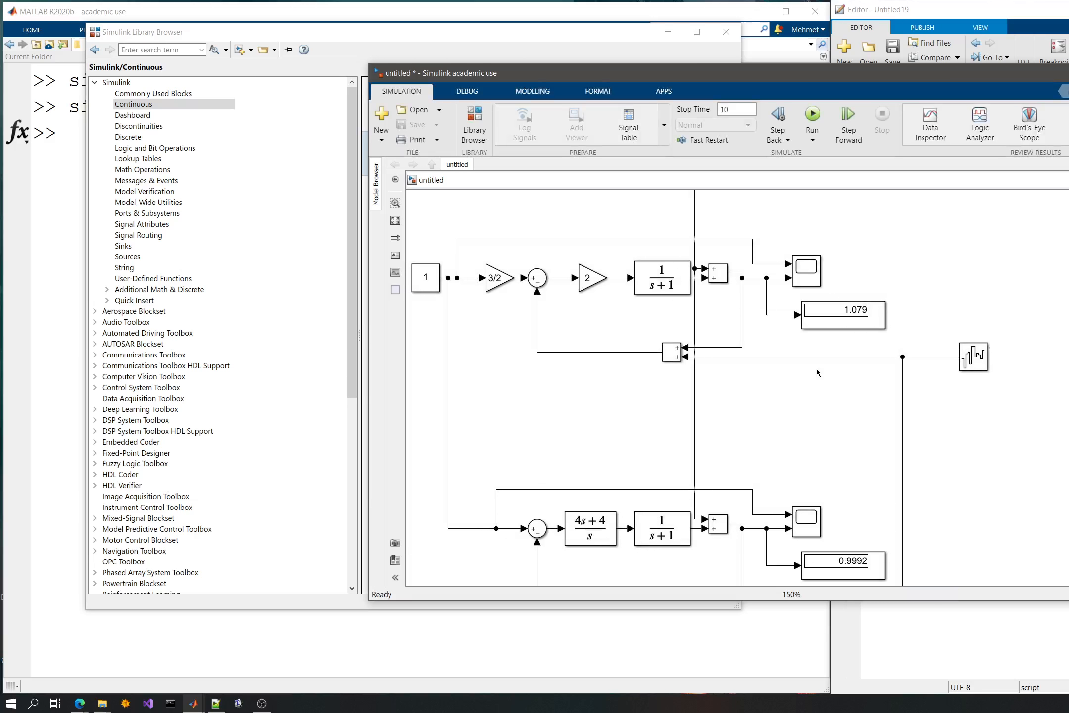
{"action": "left_click", "coordinate": [795, 266]}
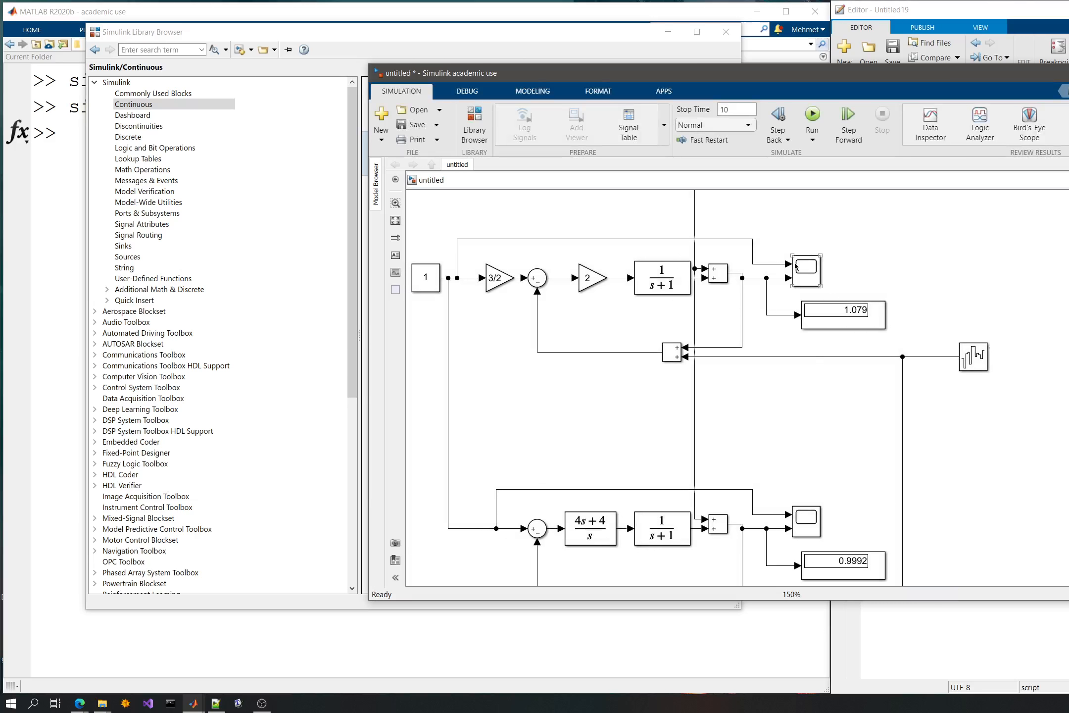
{"action": "double_click", "coordinate": [806, 520]}
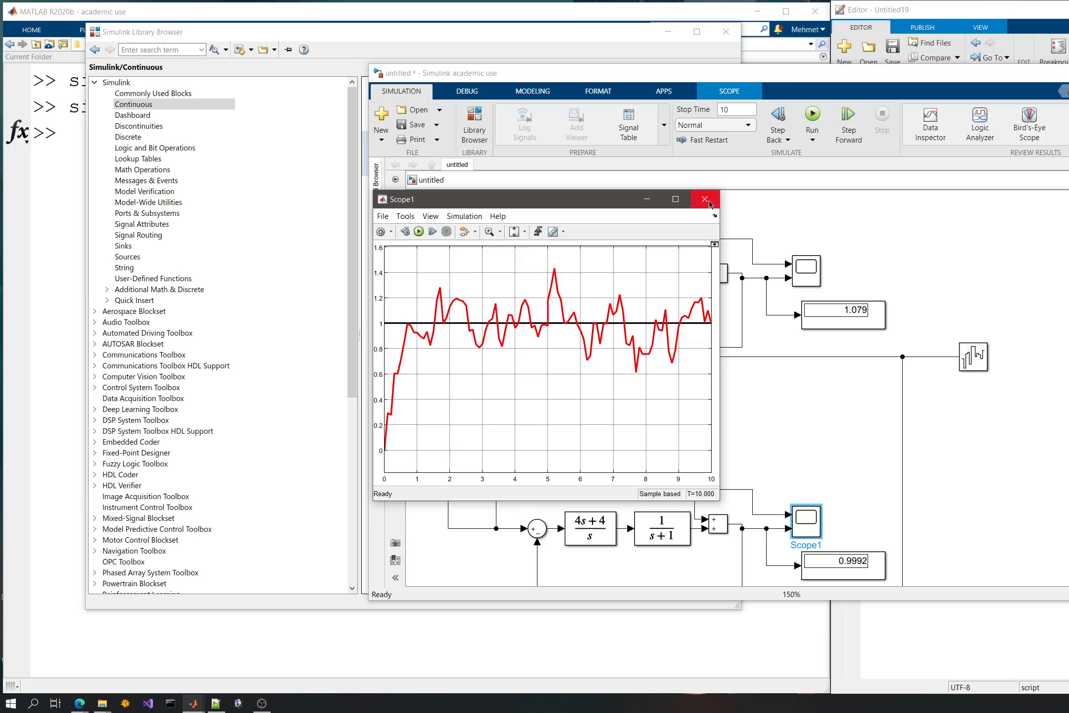
- Set the Band-Limited White Noise block's noise power to 0.001
{"action": "double_click", "coordinate": [967, 353]}
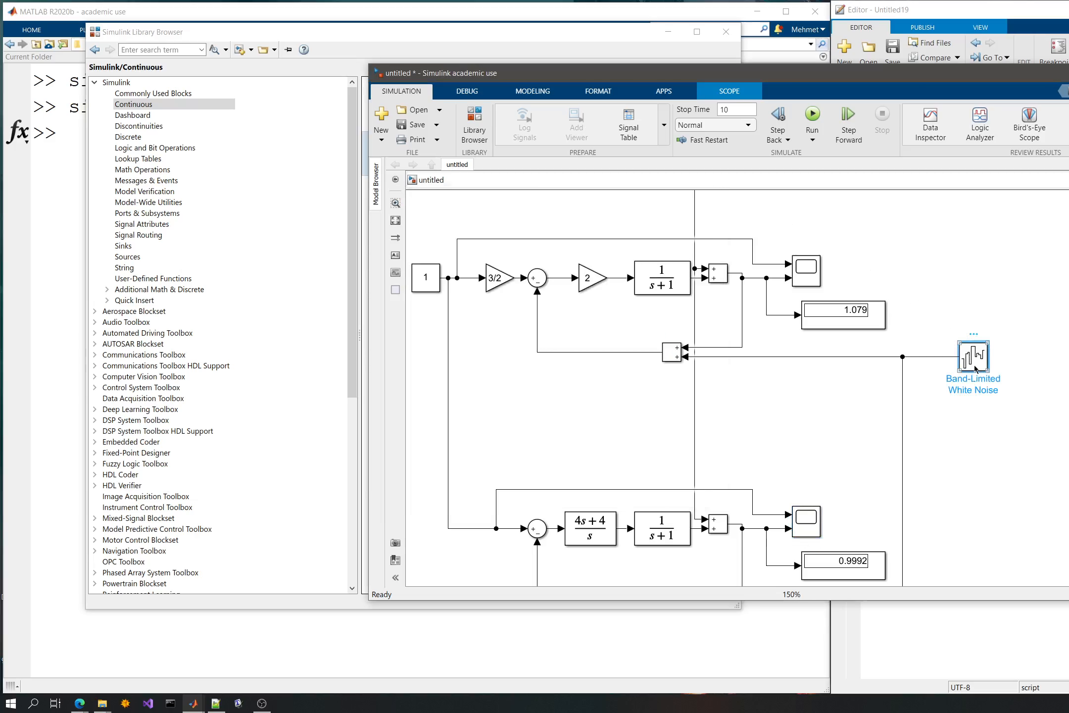
{"action": "left_click", "coordinate": [694, 343]}
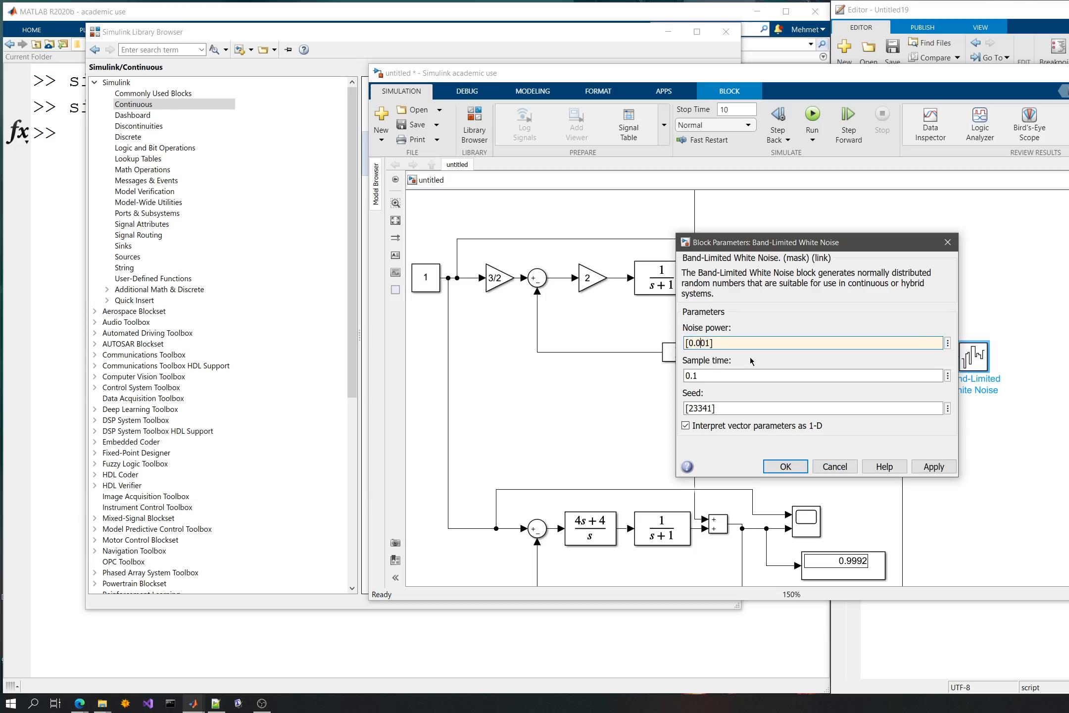
{"action": "key", "text": "Return"}
- Simulate the model with the 0.001 noise power and compare the upper and lower loops' scope responses
{"action": "left_click", "coordinate": [813, 121]}
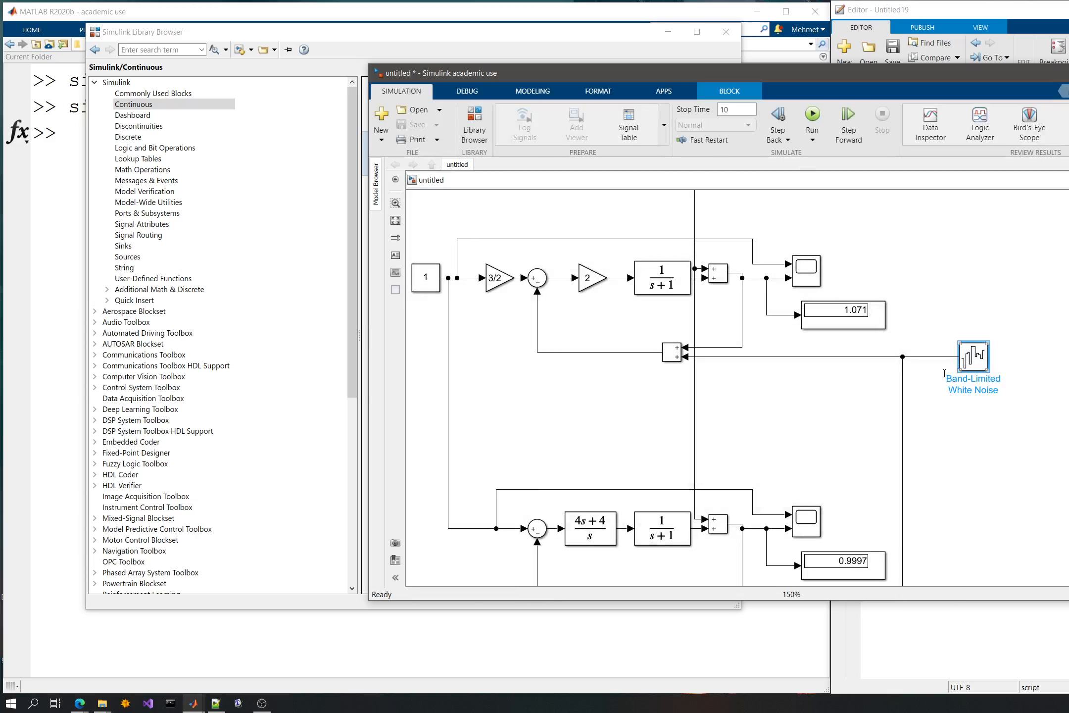
{"action": "double_click", "coordinate": [807, 270]}
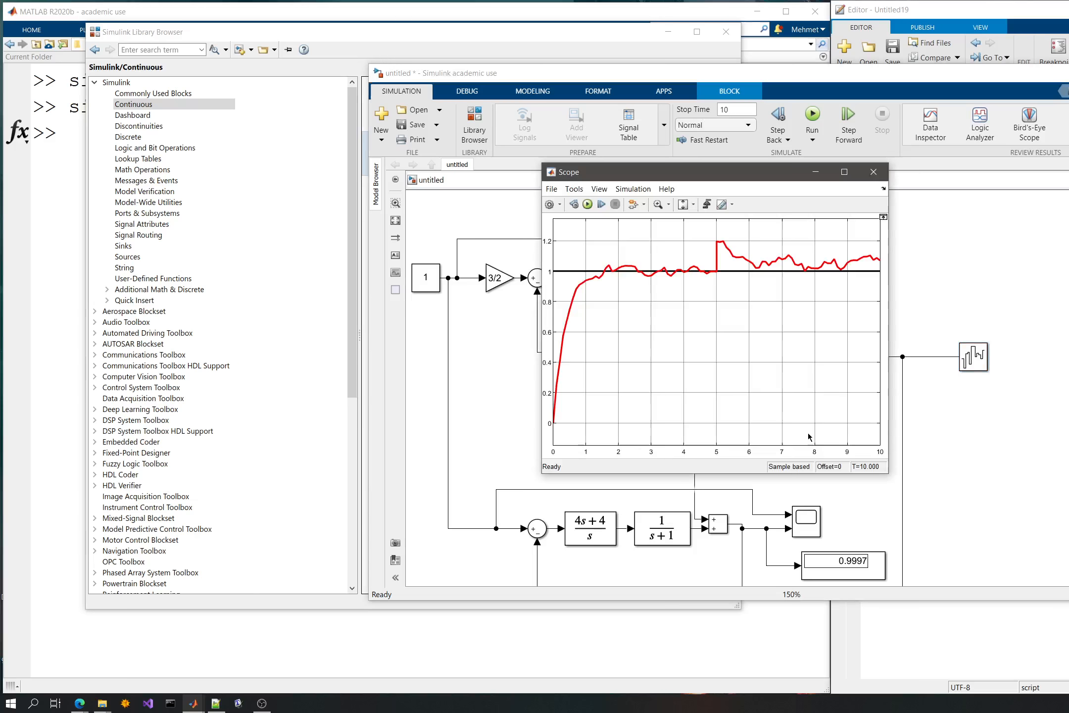
{"action": "double_click", "coordinate": [817, 518]}
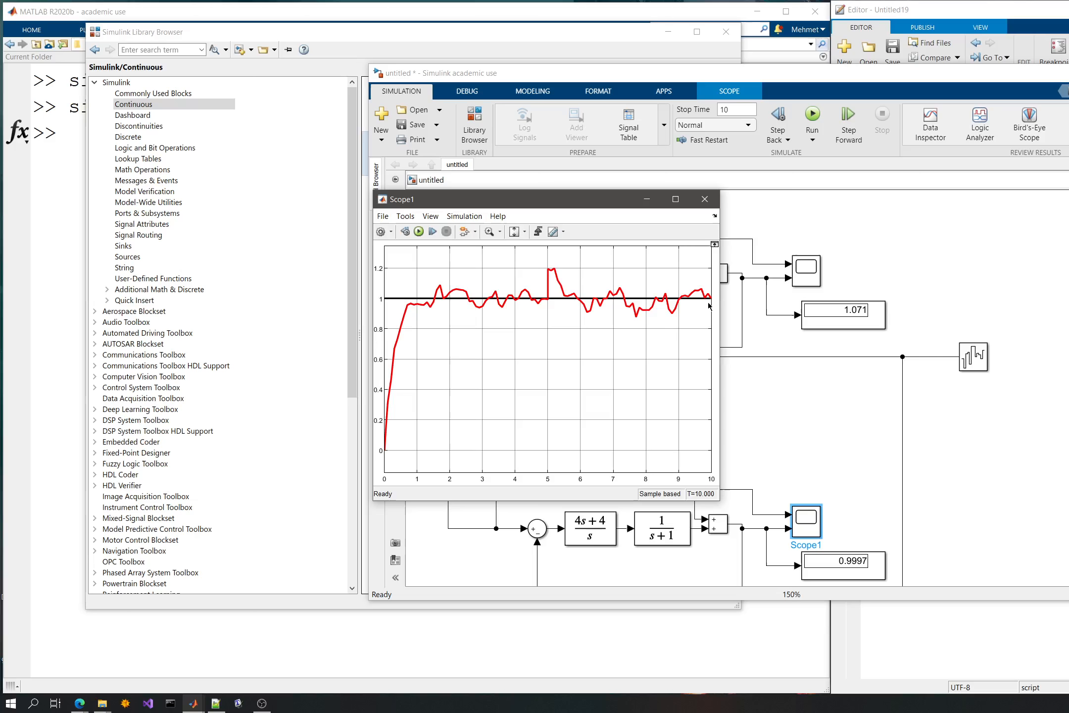
{"action": "left_click", "coordinate": [856, 250]}
- Set the gain of the upper loop's controller block, just before the 1/(s+1) plant, to 10
{"action": "left_click", "coordinate": [590, 282]}
{"action": "double_click", "coordinate": [590, 282]}
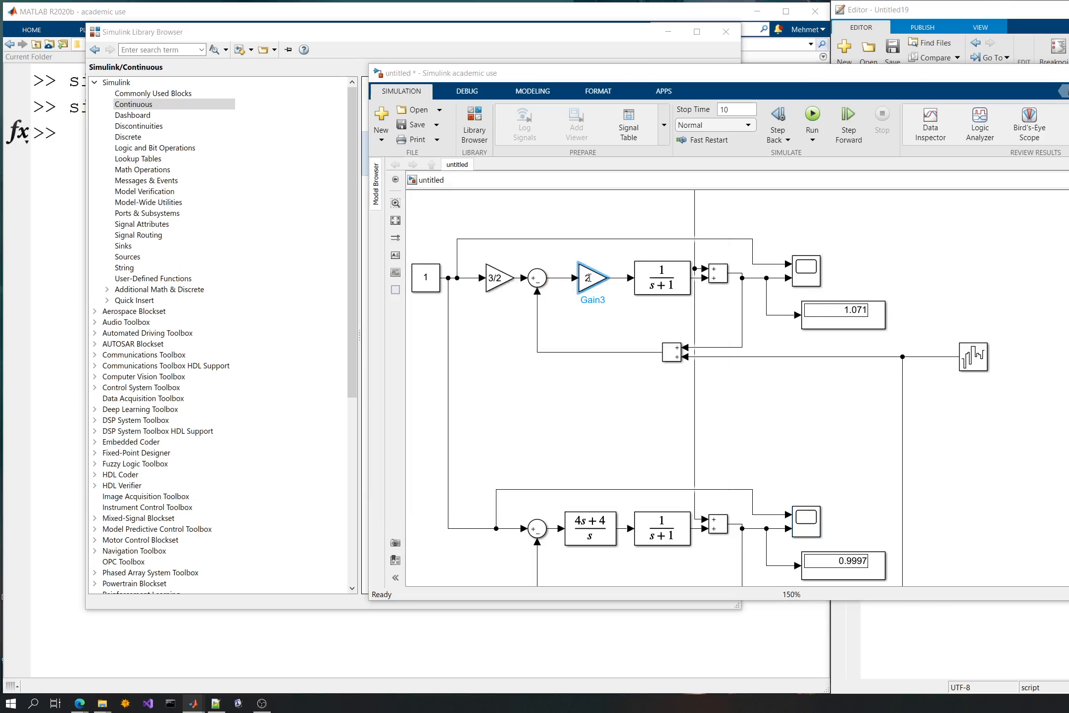
{"action": "type", "text": "10"}
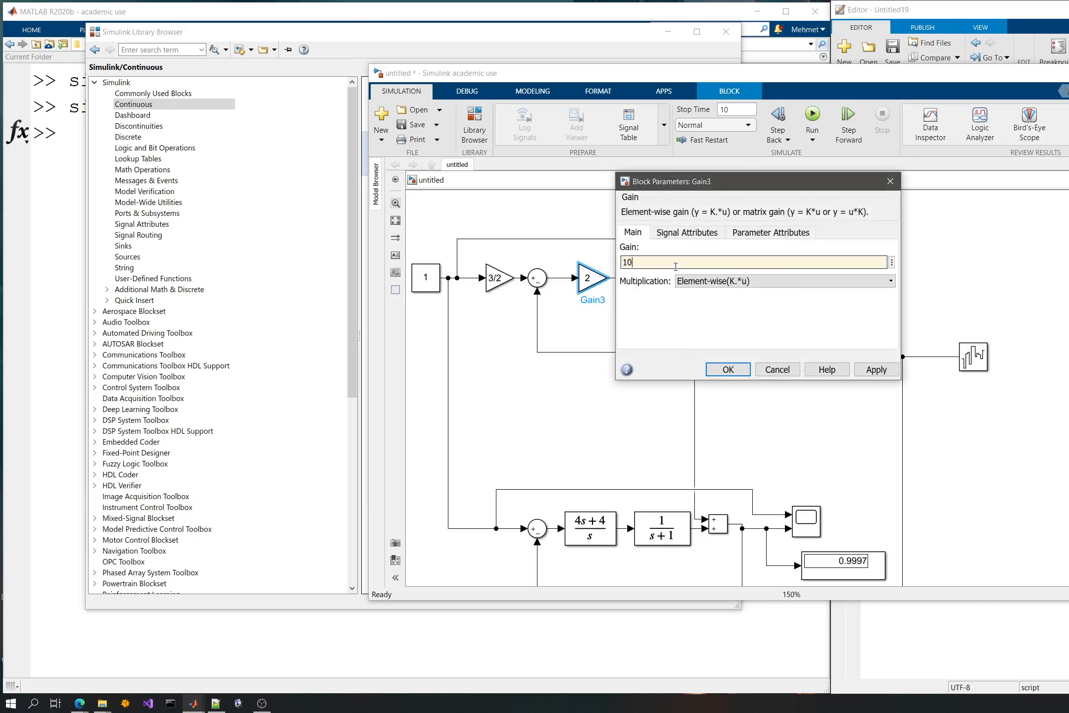
{"action": "left_click", "coordinate": [729, 369]}
- Run the simulation with the controller gain of 10 and examine the upper loop's scope, moving its window off the model
{"action": "left_click", "coordinate": [816, 116]}
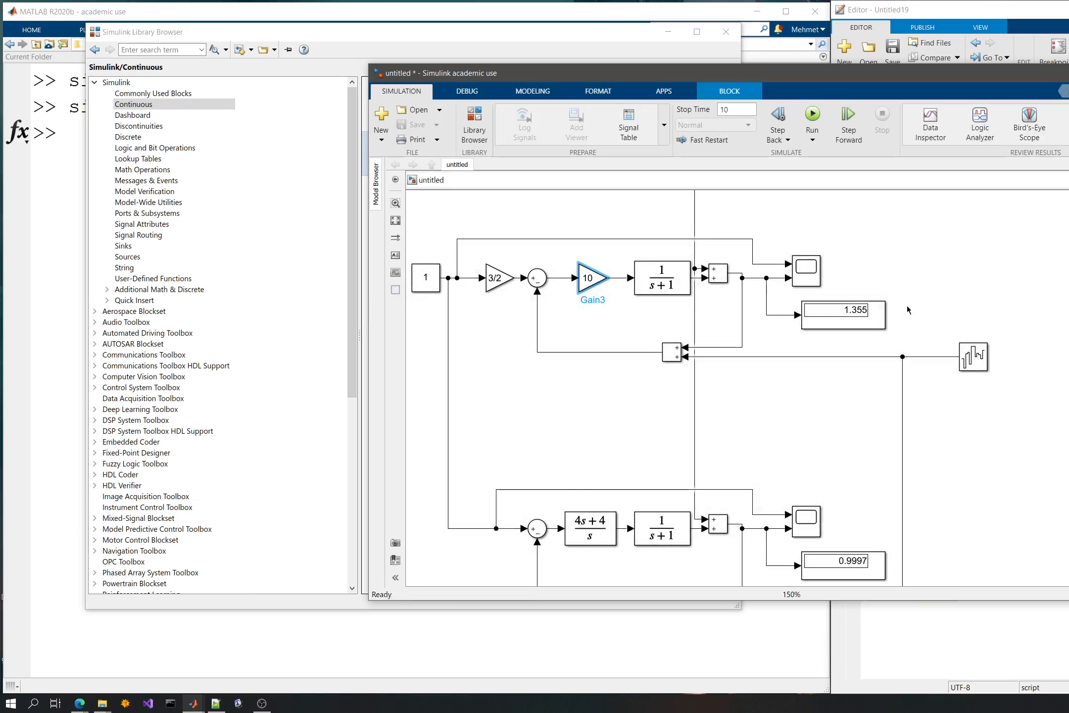
{"action": "double_click", "coordinate": [802, 273]}
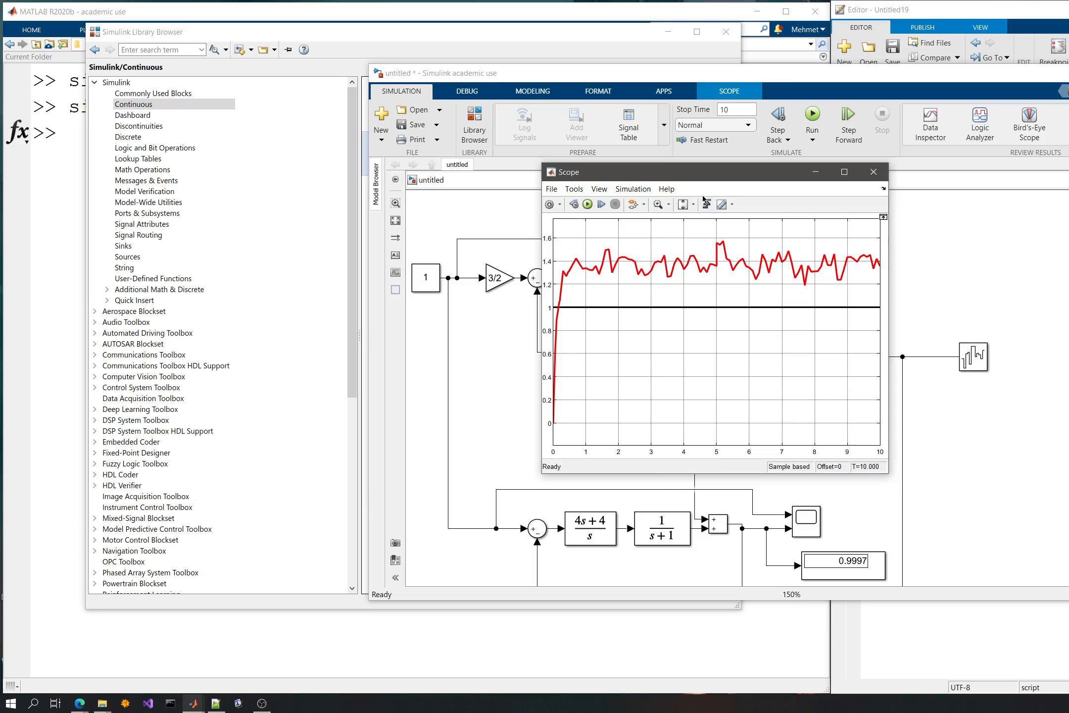
{"action": "left_click_drag", "start_coordinate": [708, 175], "coordinate": [417, 181]}
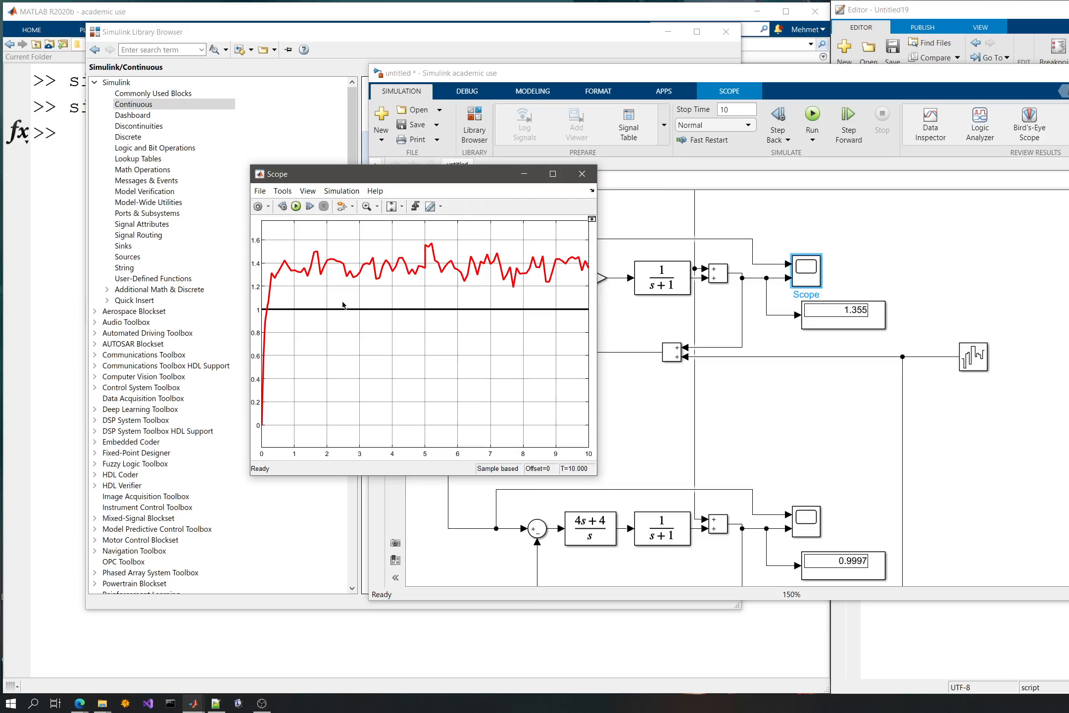
{"action": "left_click", "coordinate": [833, 301]}
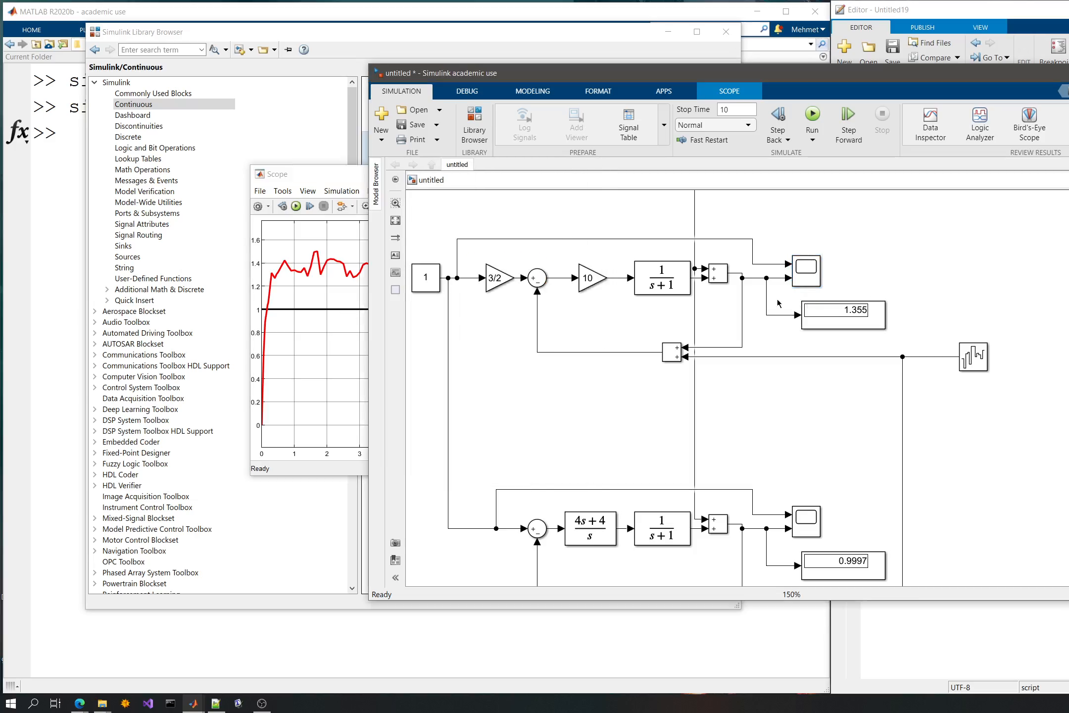
- Insert a Gain block, flipped to face the loops, into the signal line just after the Band-Limited White Noise source
{"action": "scroll", "coordinate": [745, 223], "scroll_direction": "up", "scroll_amount": 5}
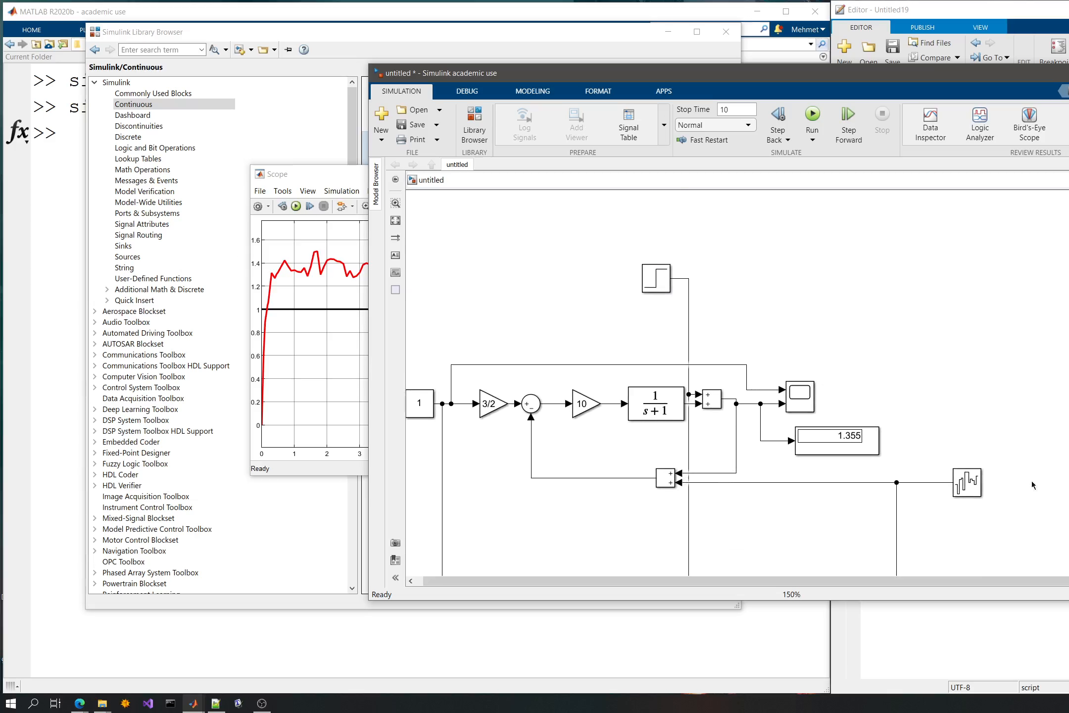
{"action": "left_click_drag", "start_coordinate": [967, 482], "coordinate": [1008, 483]}
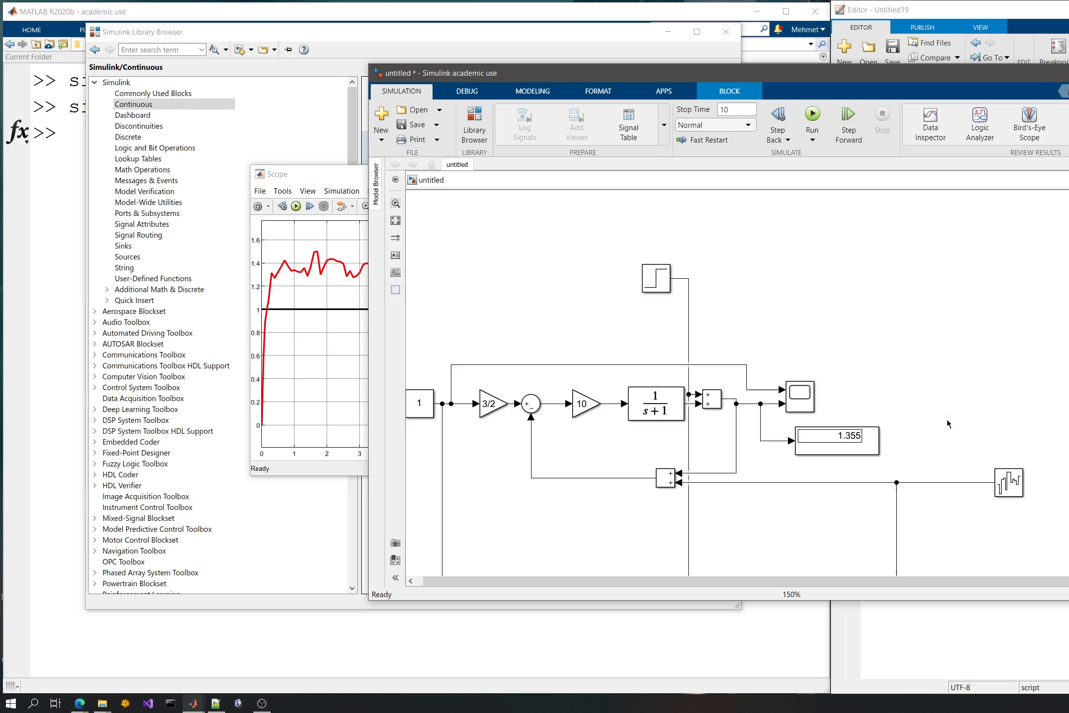
{"action": "double_click", "coordinate": [947, 419]}
{"action": "type", "text": "gain"}
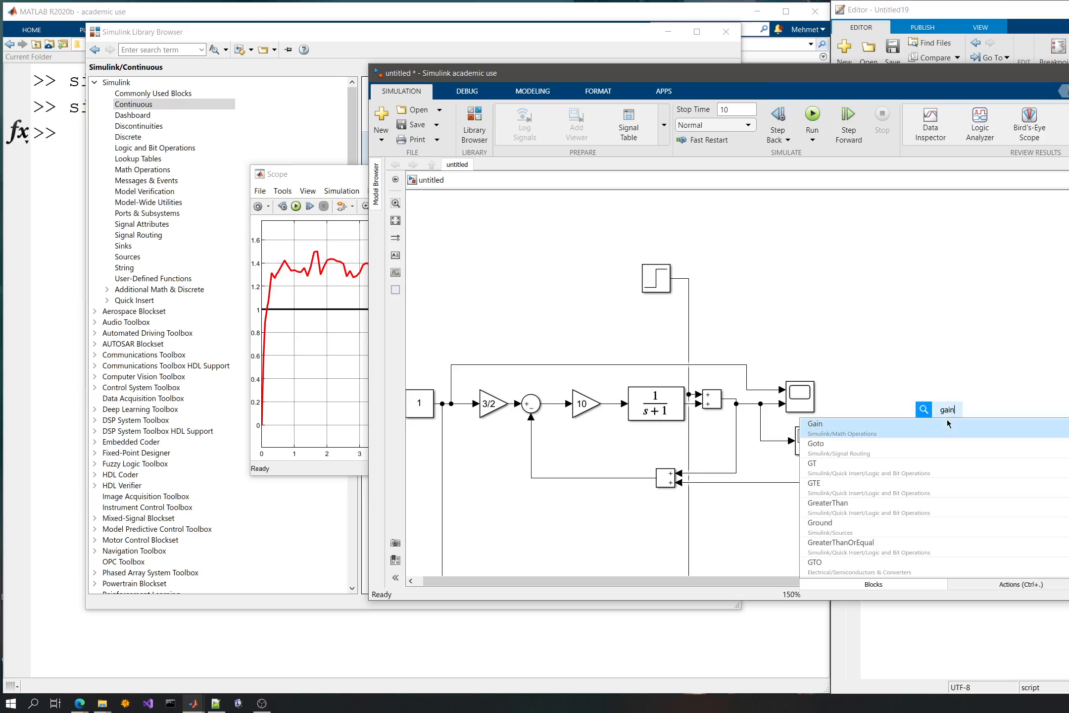
{"action": "key", "text": "Return"}
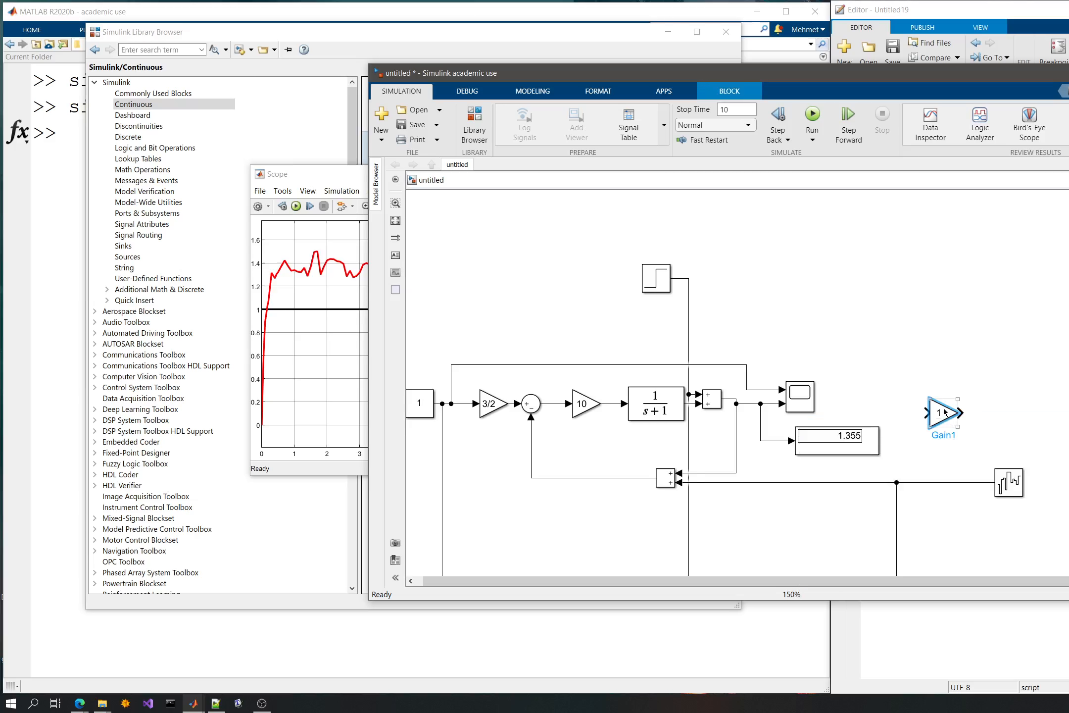
{"action": "left_click_drag", "start_coordinate": [942, 408], "coordinate": [952, 445]}
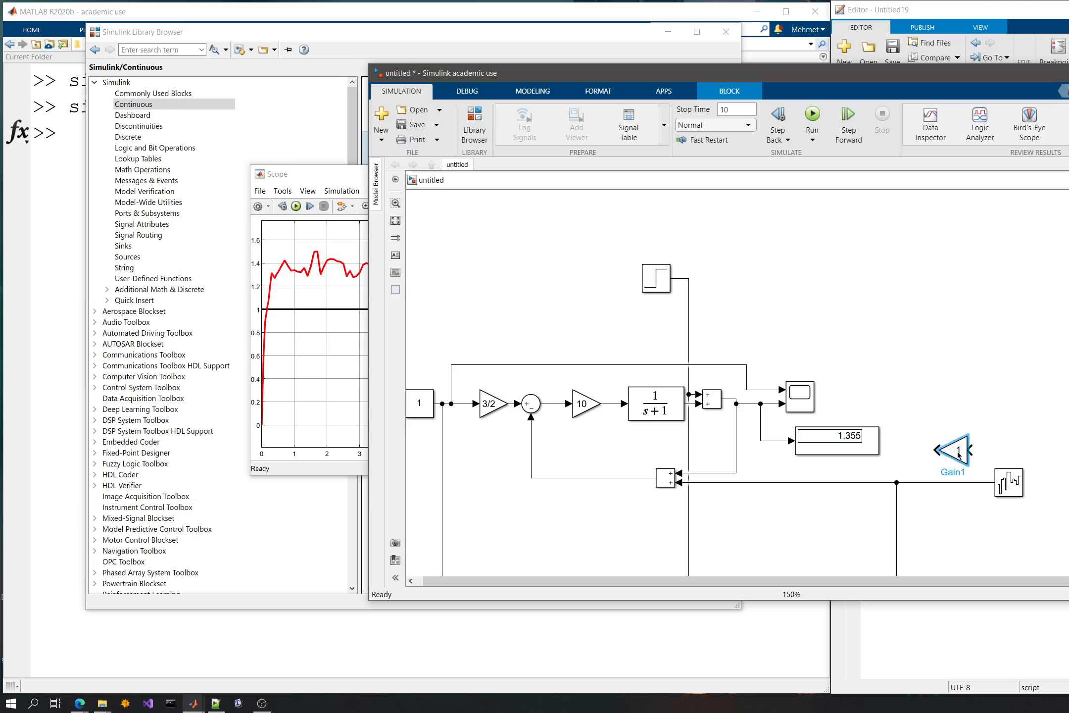
{"action": "left_click_drag", "start_coordinate": [991, 483], "coordinate": [963, 480]}
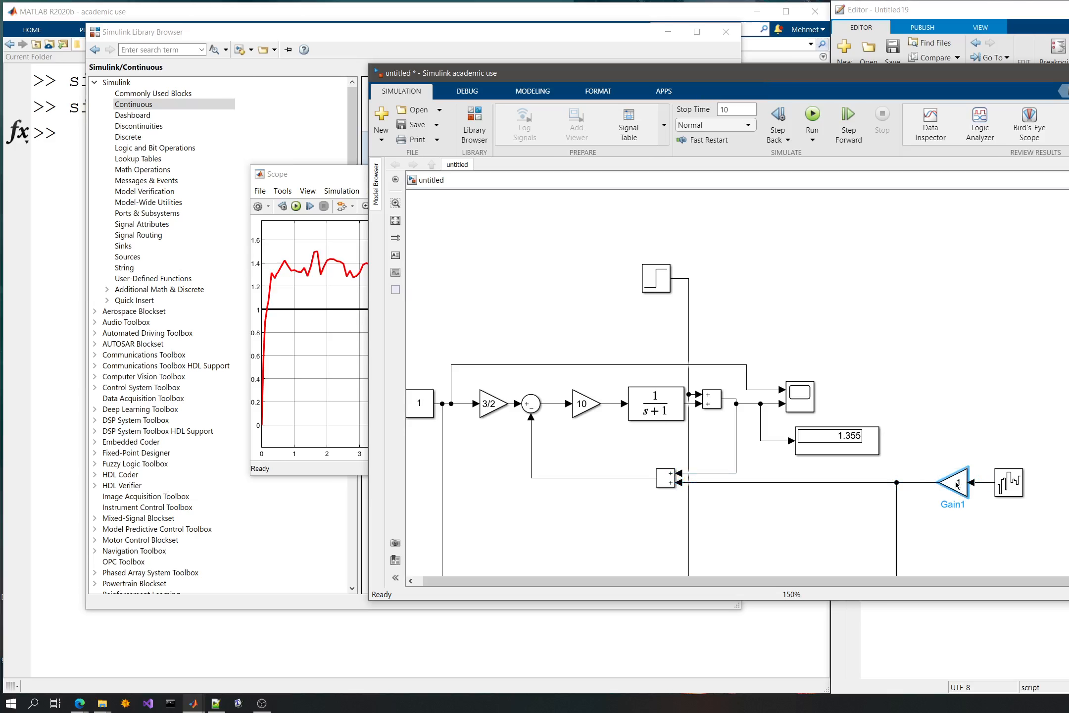
- Set the noise-line gain to 0 and simulate the model without measurement noise
{"action": "double_click", "coordinate": [953, 481]}
{"action": "type", "text": "0"}
{"action": "key", "text": "Return"}
{"action": "left_click", "coordinate": [1013, 391]}
{"action": "left_click", "coordinate": [812, 118]}
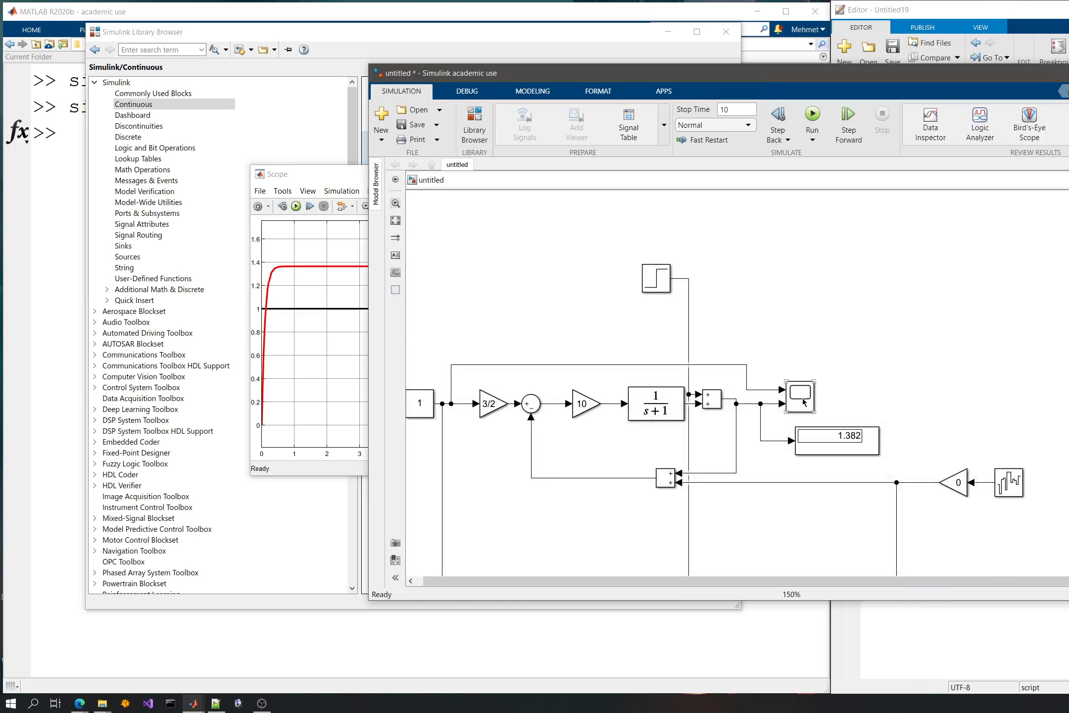
- Insert a flipped copy of the zero-gain noise block directly after the Step disturbance source and simulate the model
{"action": "left_click", "coordinate": [952, 482]}
{"action": "left_click", "coordinate": [848, 302]}
{"action": "key", "text": "ctrl+v"}
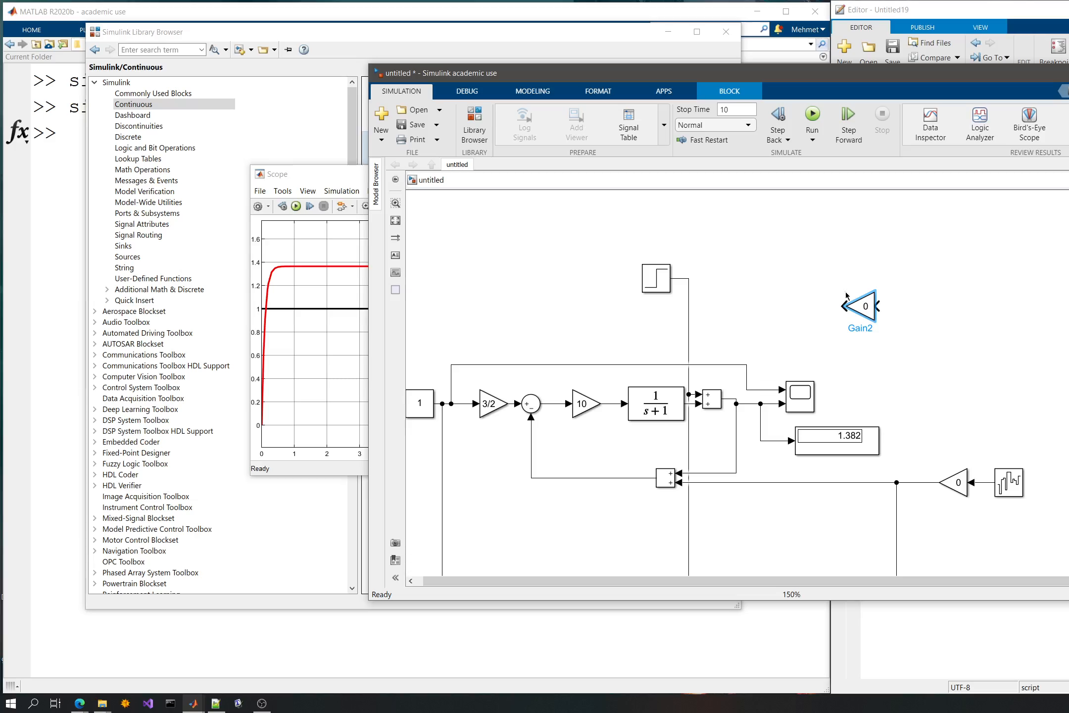
{"action": "key", "text": "ctrl+i"}
{"action": "left_click_drag", "start_coordinate": [856, 309], "coordinate": [736, 249]}
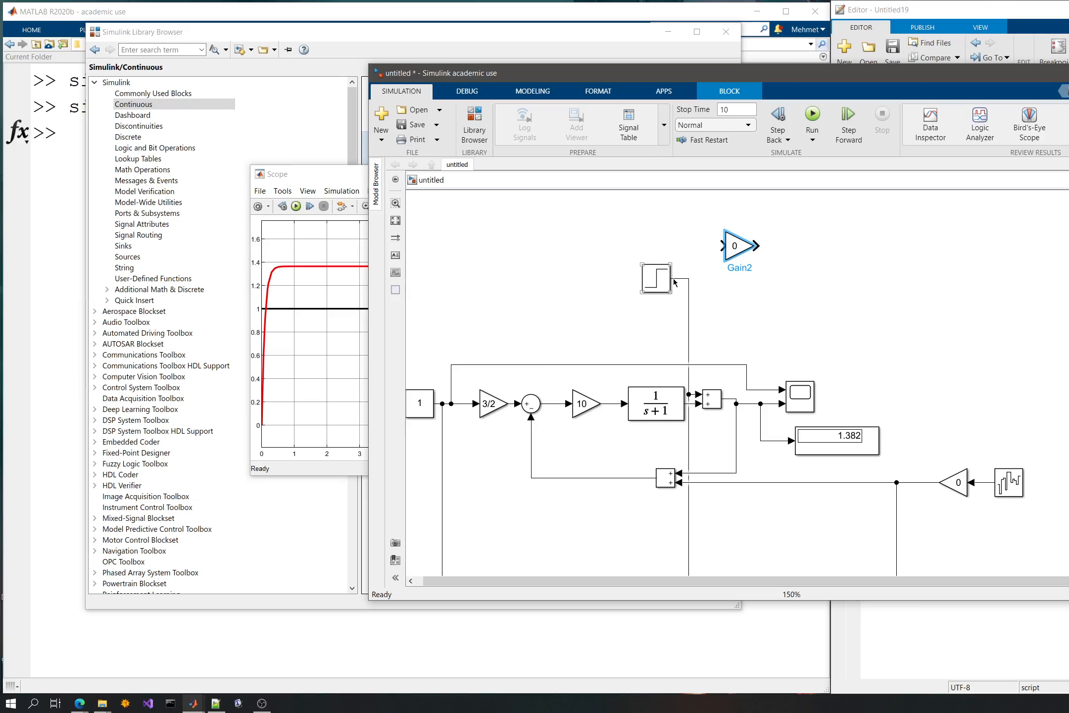
{"action": "left_click_drag", "start_coordinate": [674, 283], "coordinate": [700, 286]}
{"action": "left_click_drag", "start_coordinate": [613, 246], "coordinate": [715, 311]}
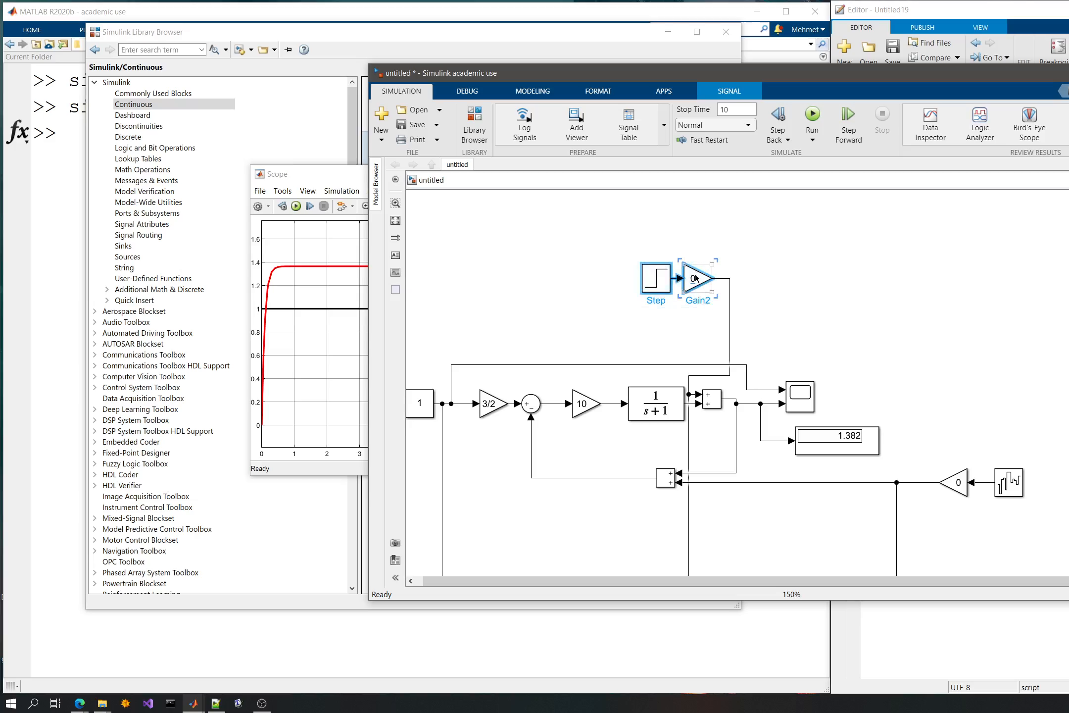
{"action": "left_click_drag", "start_coordinate": [659, 284], "coordinate": [607, 279]}
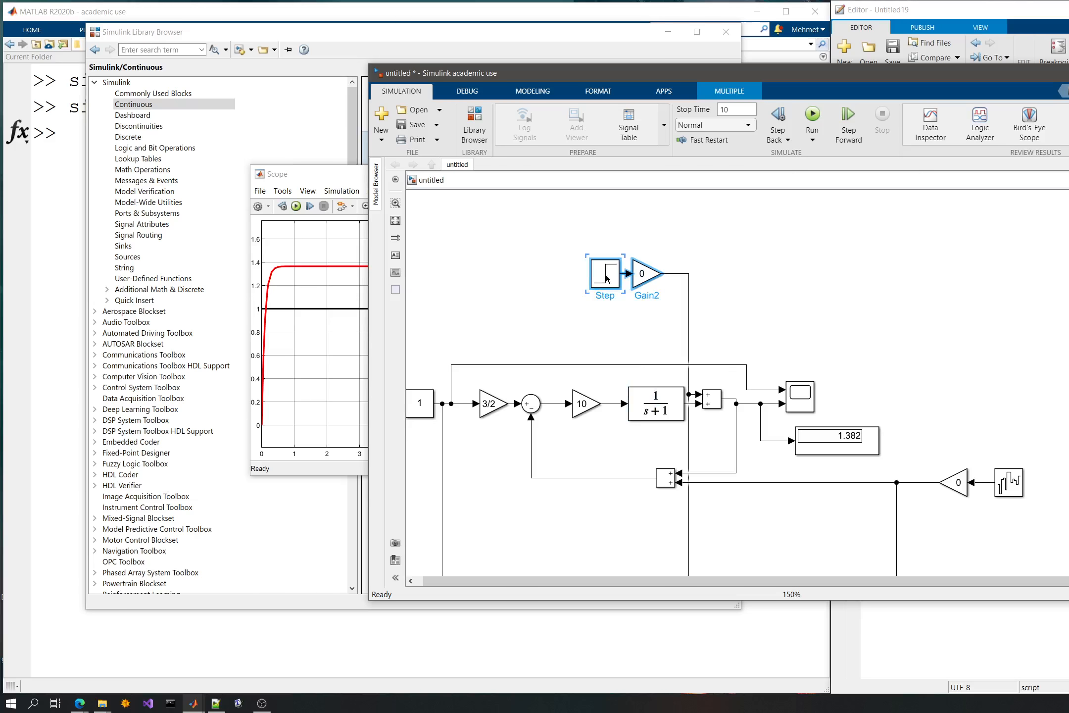
{"action": "left_click", "coordinate": [807, 260]}
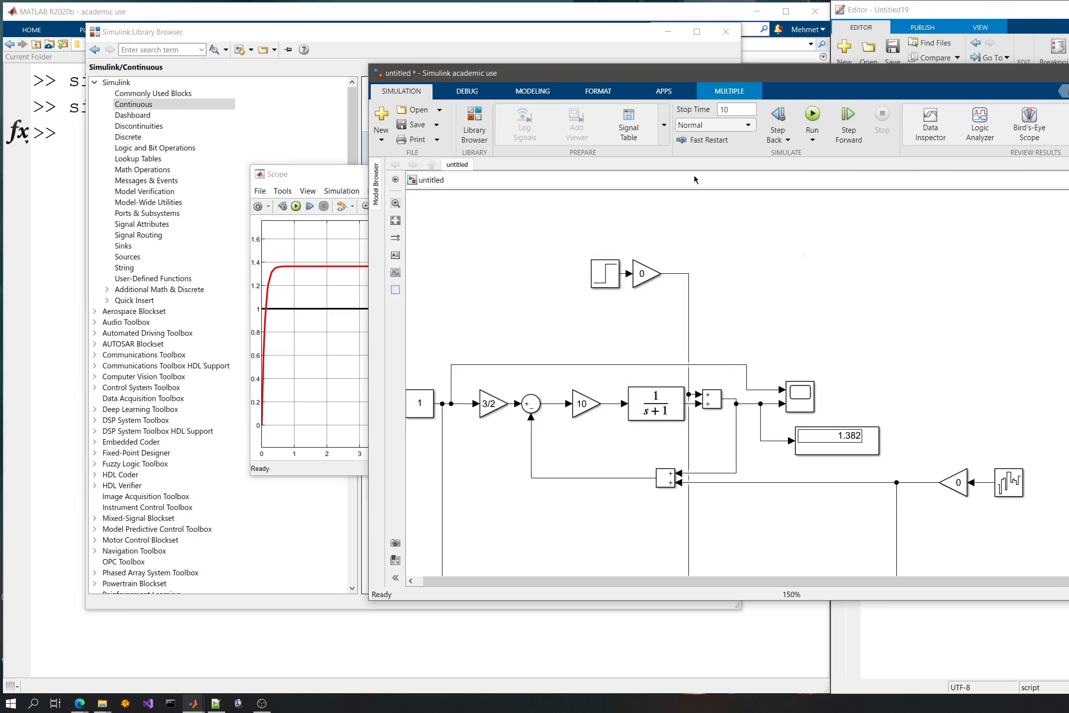
{"action": "left_click", "coordinate": [812, 116]}
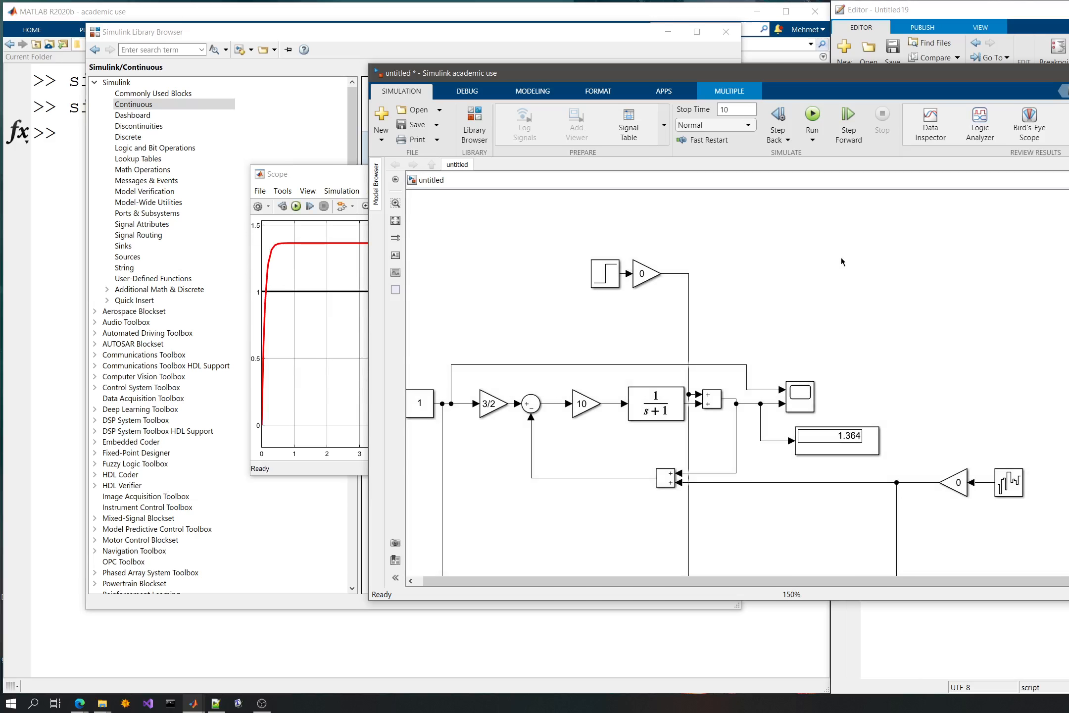
- Set the upper loop's reference gain, before the summing junction, to 1 and examine the simulated response in its scope
{"action": "scroll", "coordinate": [845, 264], "scroll_direction": "down", "scroll_amount": 2}
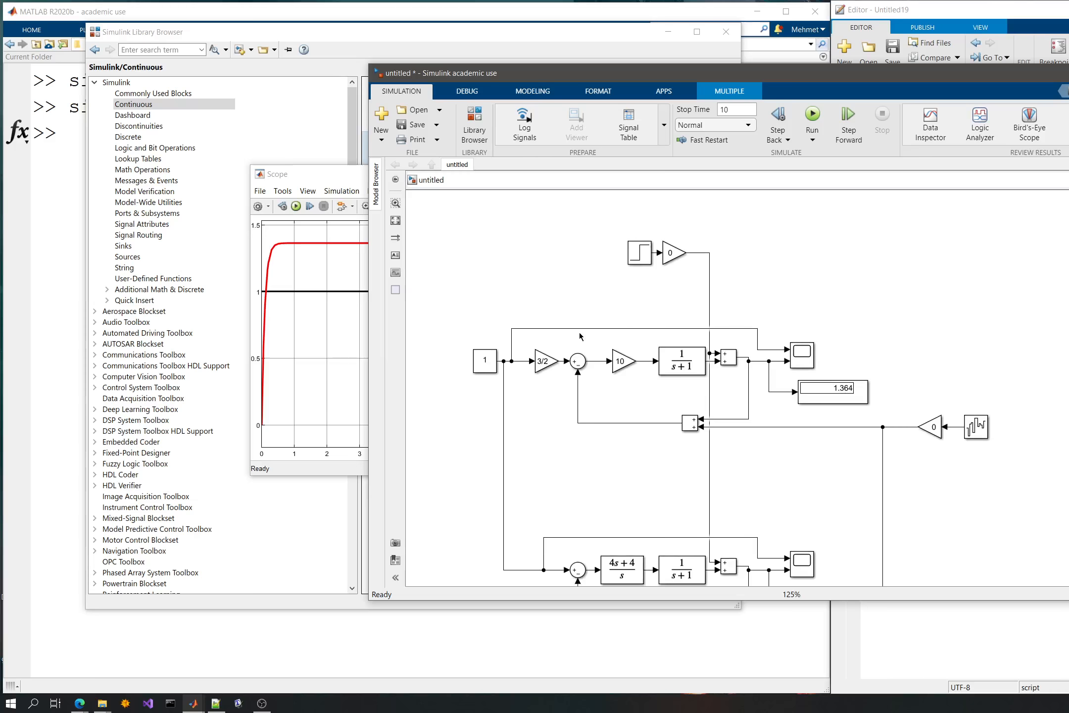
{"action": "left_click", "coordinate": [544, 360]}
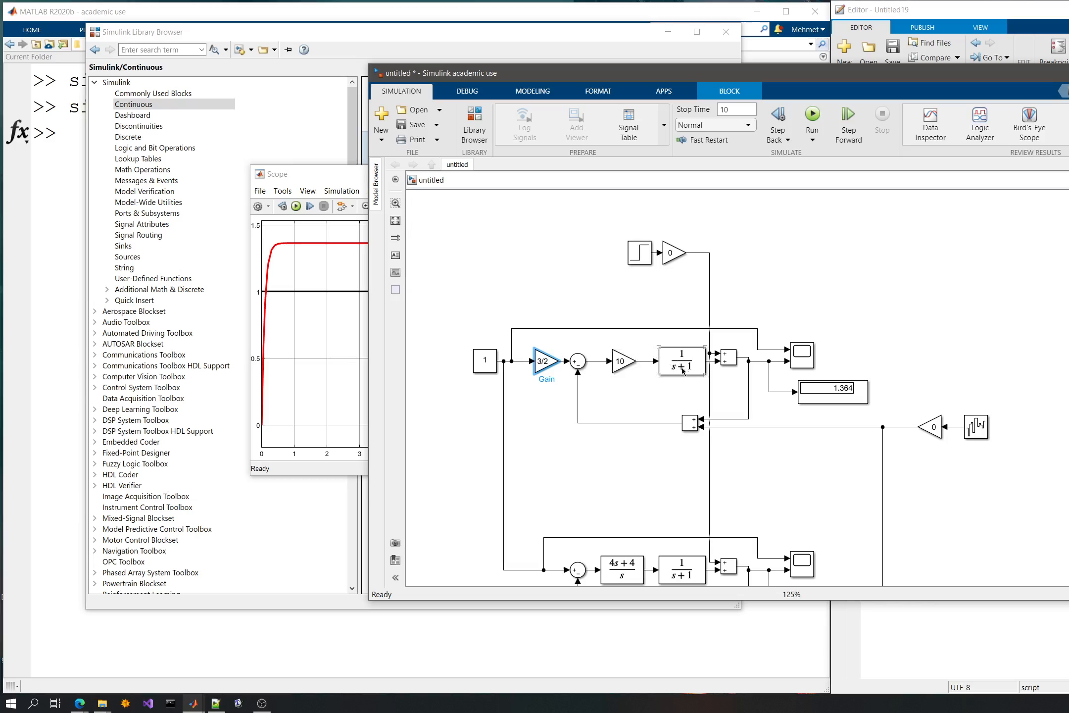
{"action": "double_click", "coordinate": [547, 363]}
{"action": "type", "text": "1"}
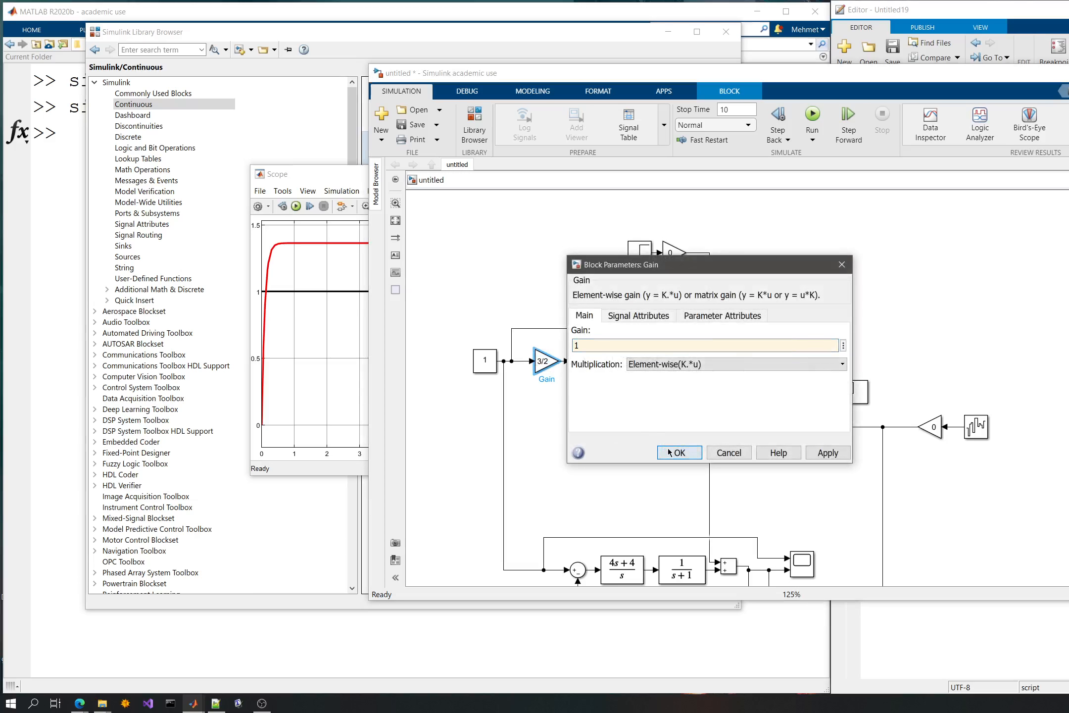
{"action": "left_click", "coordinate": [669, 452]}
{"action": "left_click", "coordinate": [812, 116]}
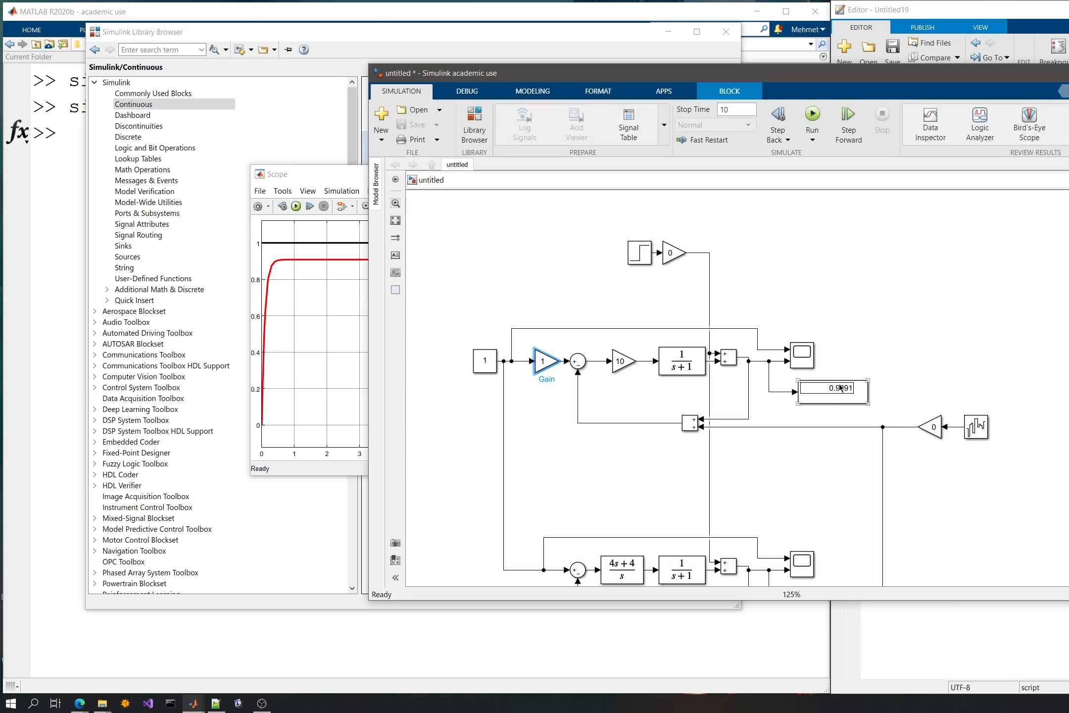
{"action": "double_click", "coordinate": [802, 353]}
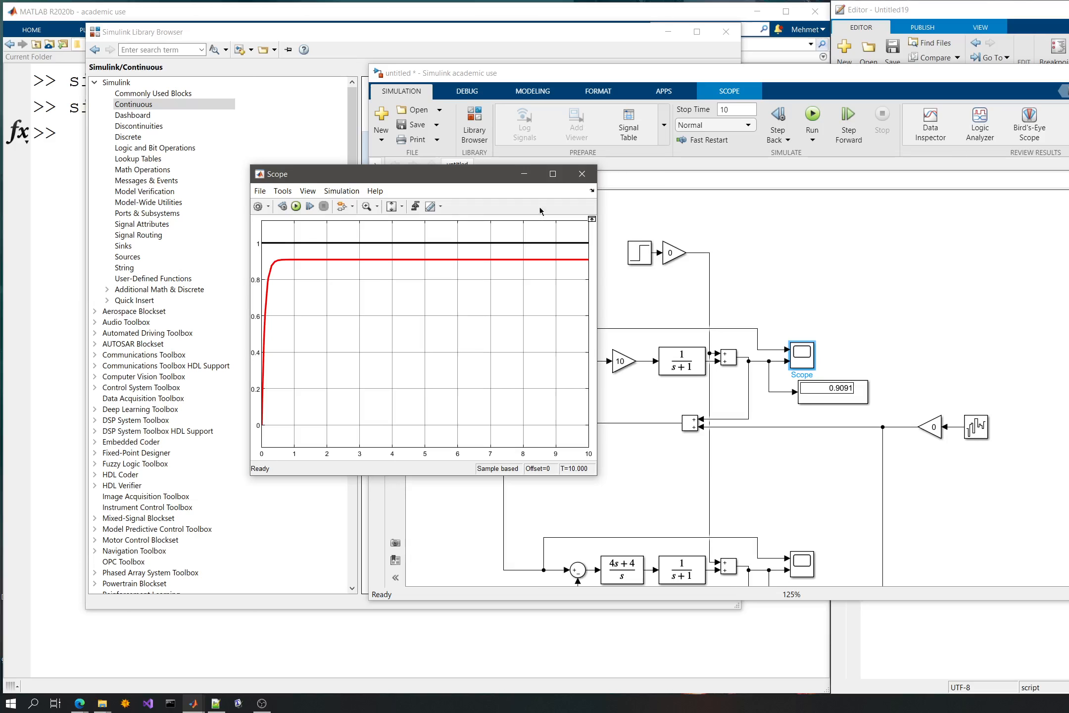
{"action": "left_click", "coordinate": [582, 174]}
- Set the upper loop's controller gain, before the 1/(s+1) plant, to 2 and simulate the model
{"action": "left_click", "coordinate": [621, 363]}
{"action": "double_click", "coordinate": [621, 363]}
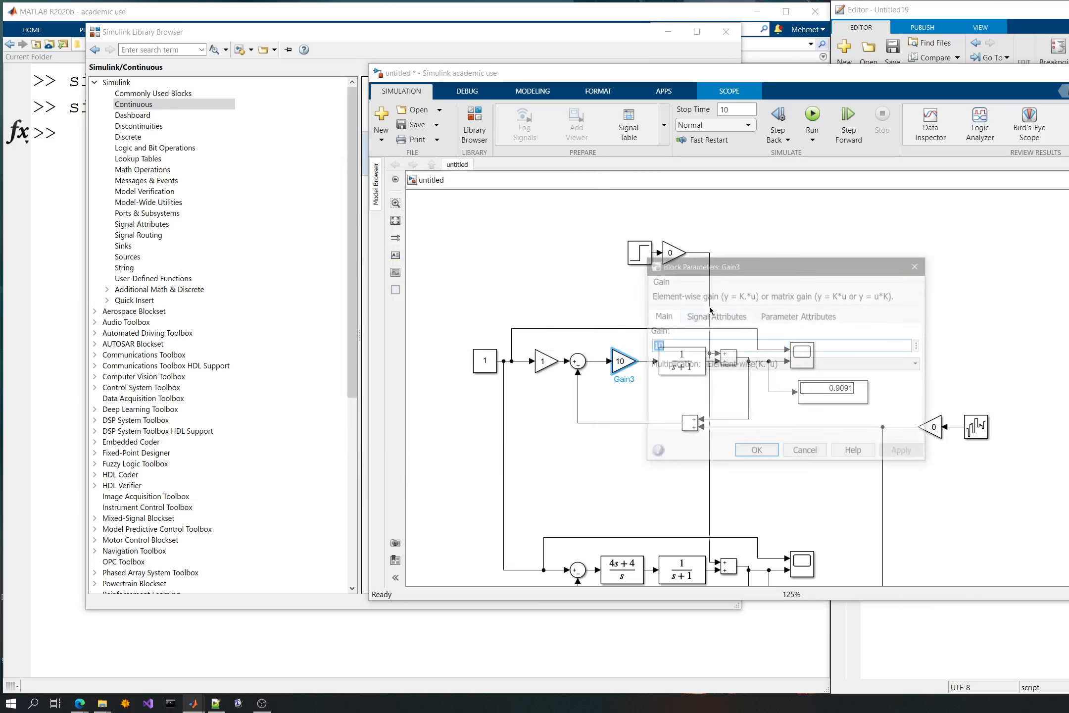
{"action": "type", "text": "2"}
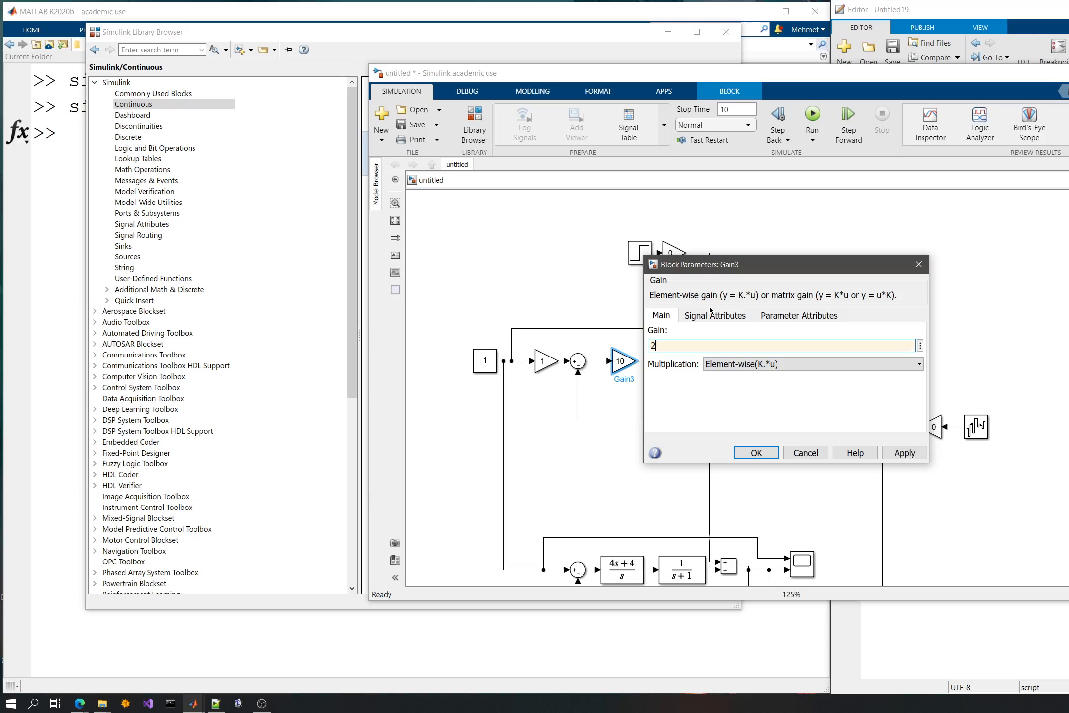
{"action": "key", "text": "Return"}
{"action": "left_click", "coordinate": [814, 117]}
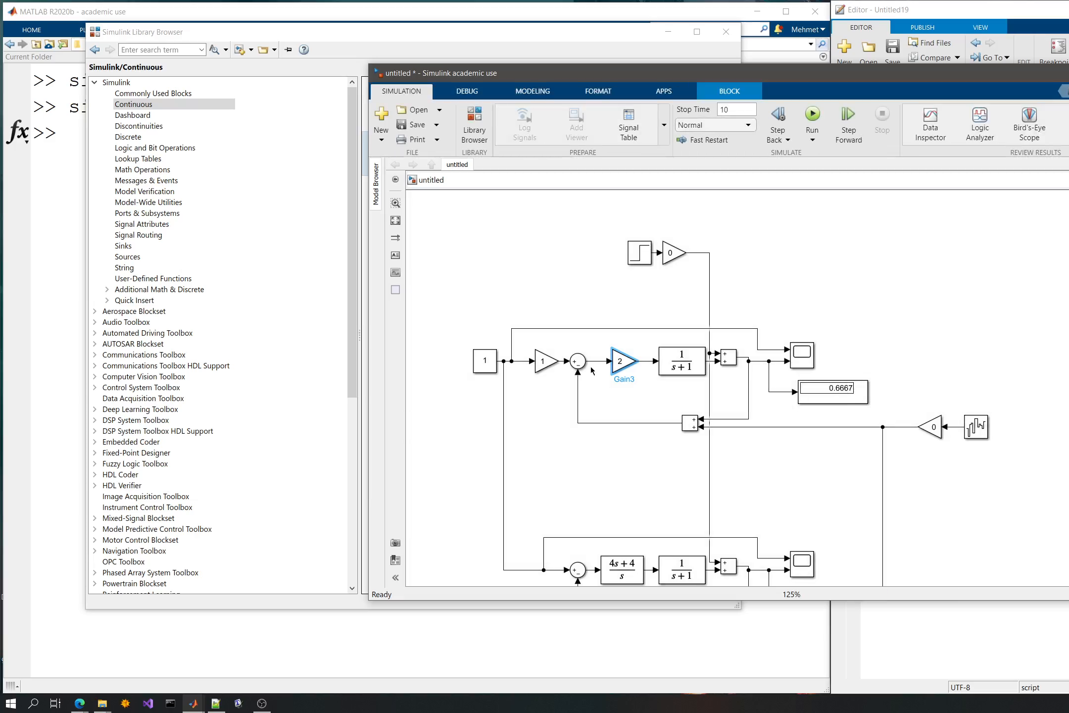
- Set the upper loop's controller gain to 20 and examine the simulated response in the upper scope
{"action": "double_click", "coordinate": [623, 355]}
{"action": "type", "text": "20"}
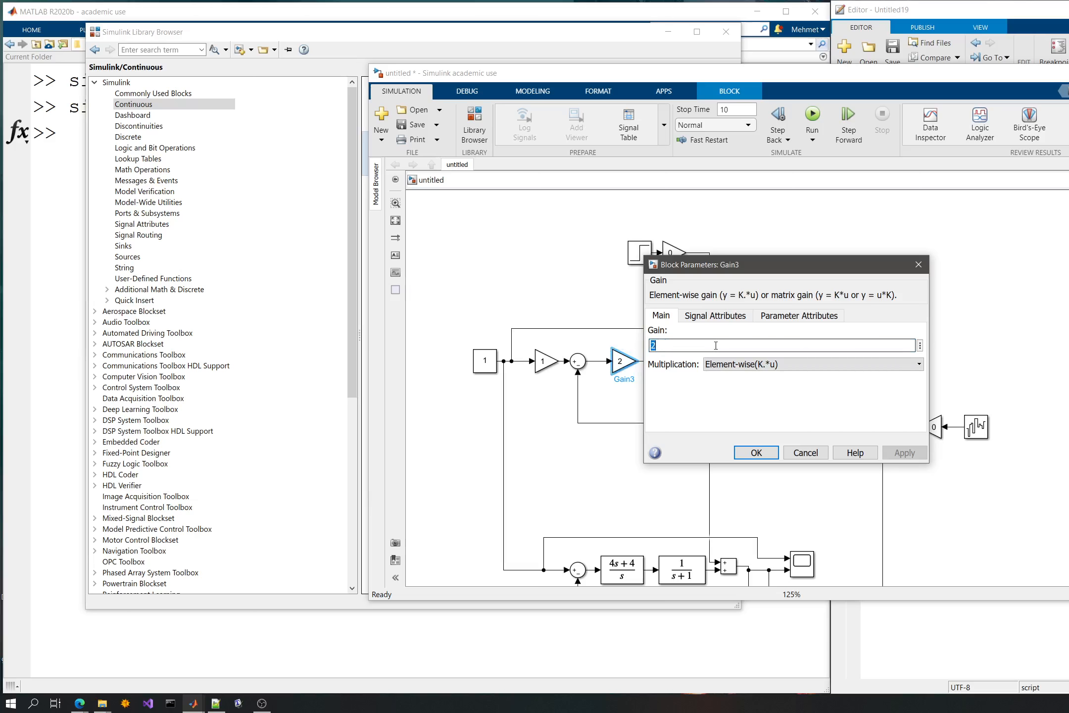
{"action": "left_click", "coordinate": [756, 452]}
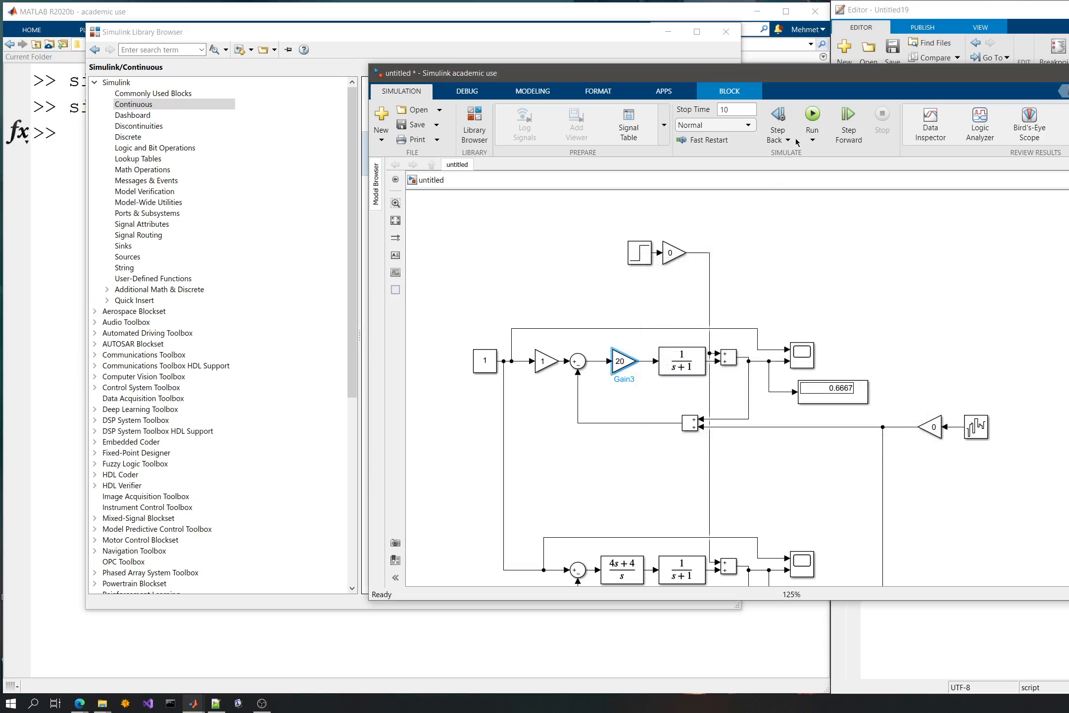
{"action": "left_click", "coordinate": [812, 117]}
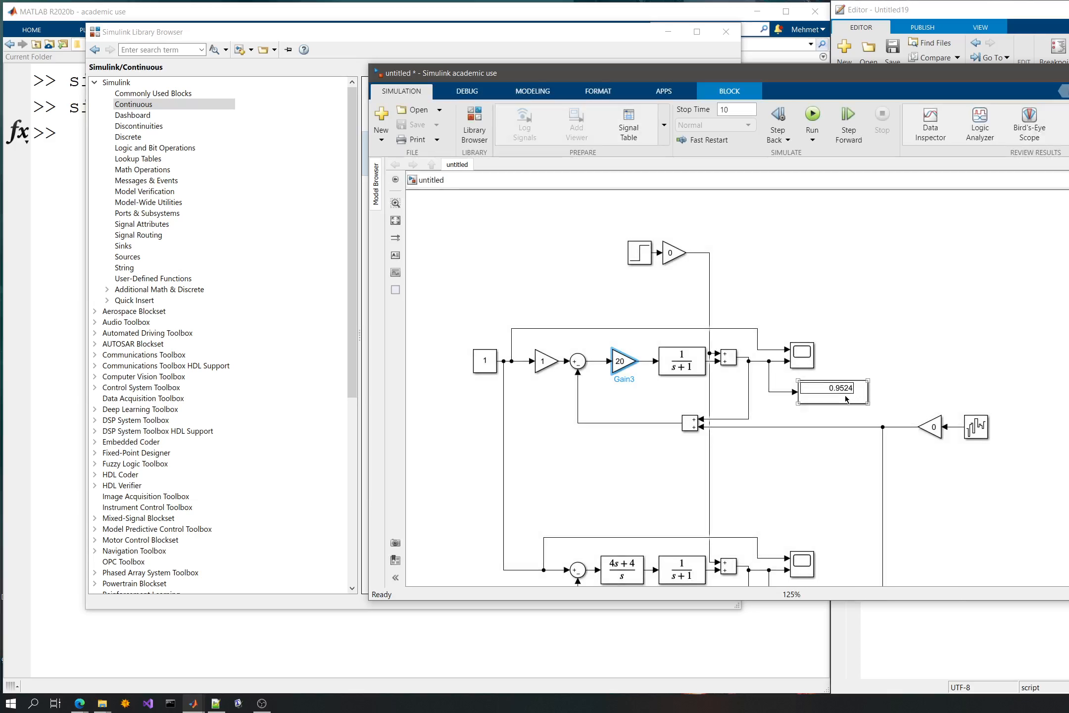
{"action": "left_click", "coordinate": [798, 355]}
{"action": "double_click", "coordinate": [797, 355]}
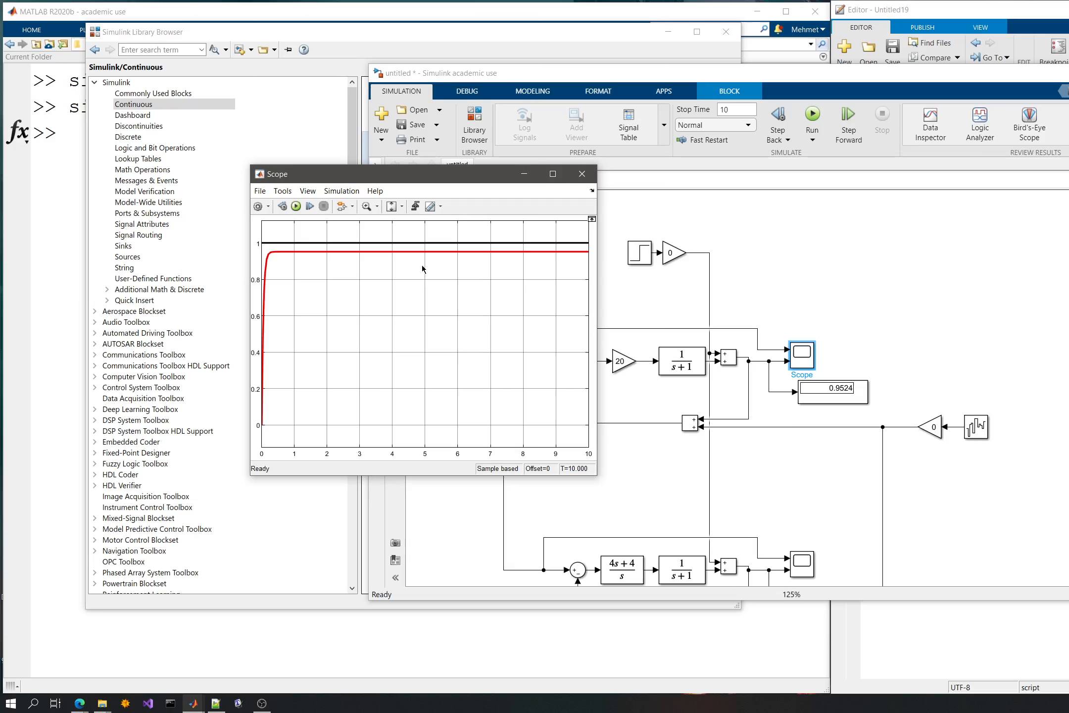
{"action": "left_click", "coordinate": [582, 174]}
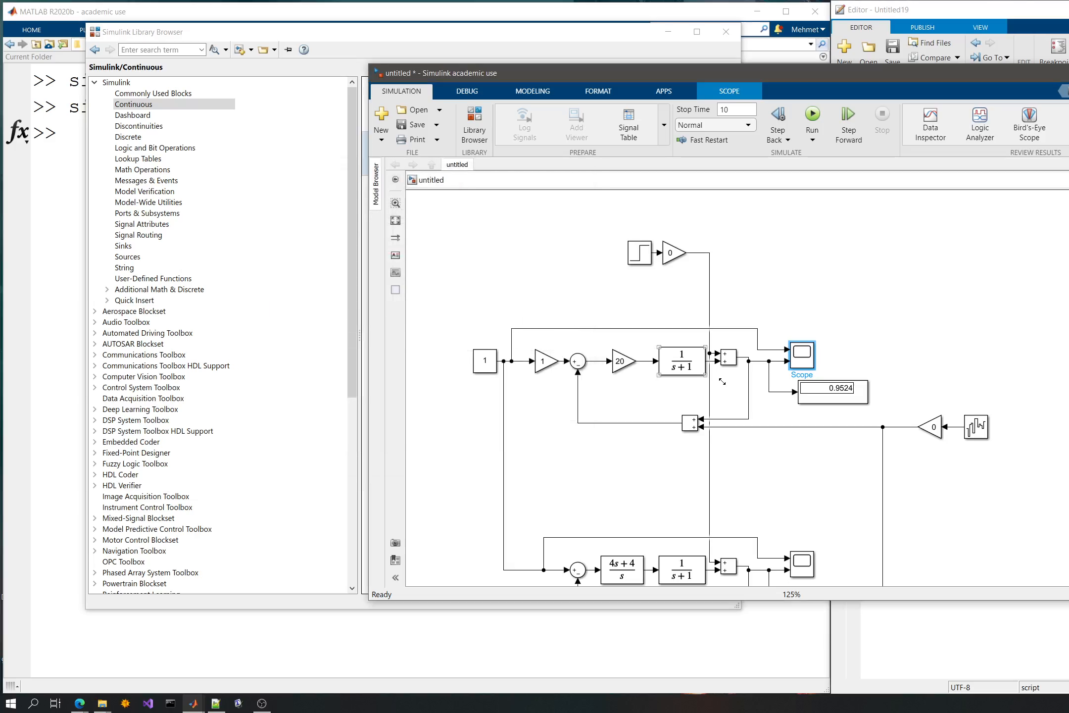
- Set the upper loop's controller gain to 50 and examine the simulated response in the upper scope
{"action": "double_click", "coordinate": [618, 364]}
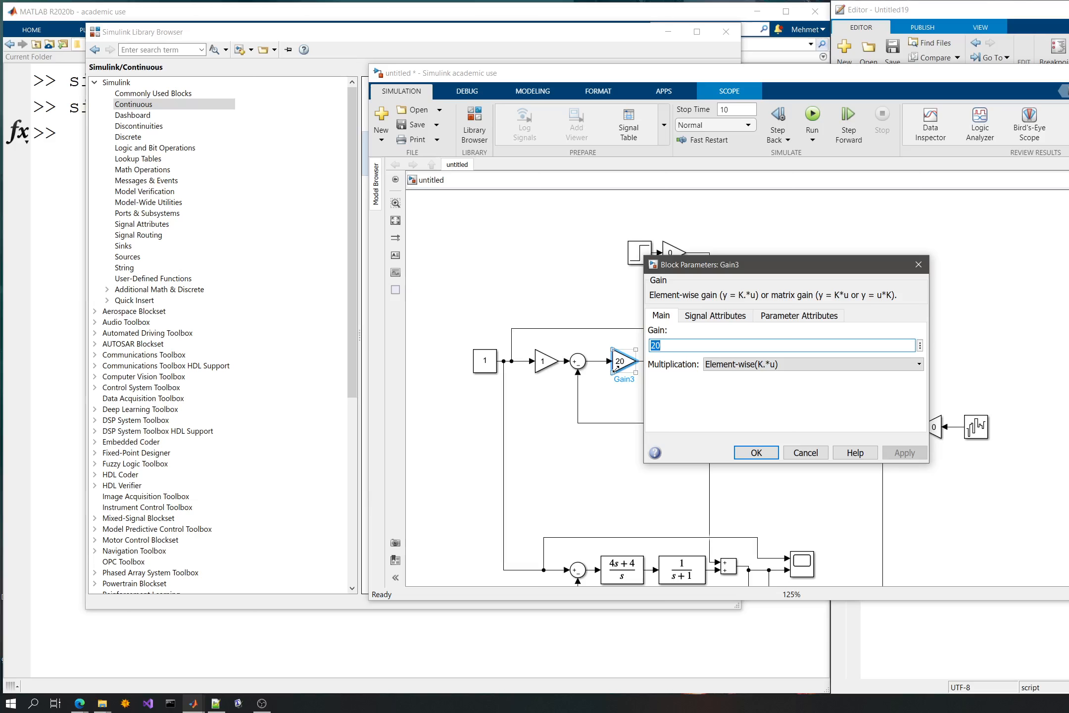
{"action": "type", "text": "50"}
{"action": "key", "text": "Return"}
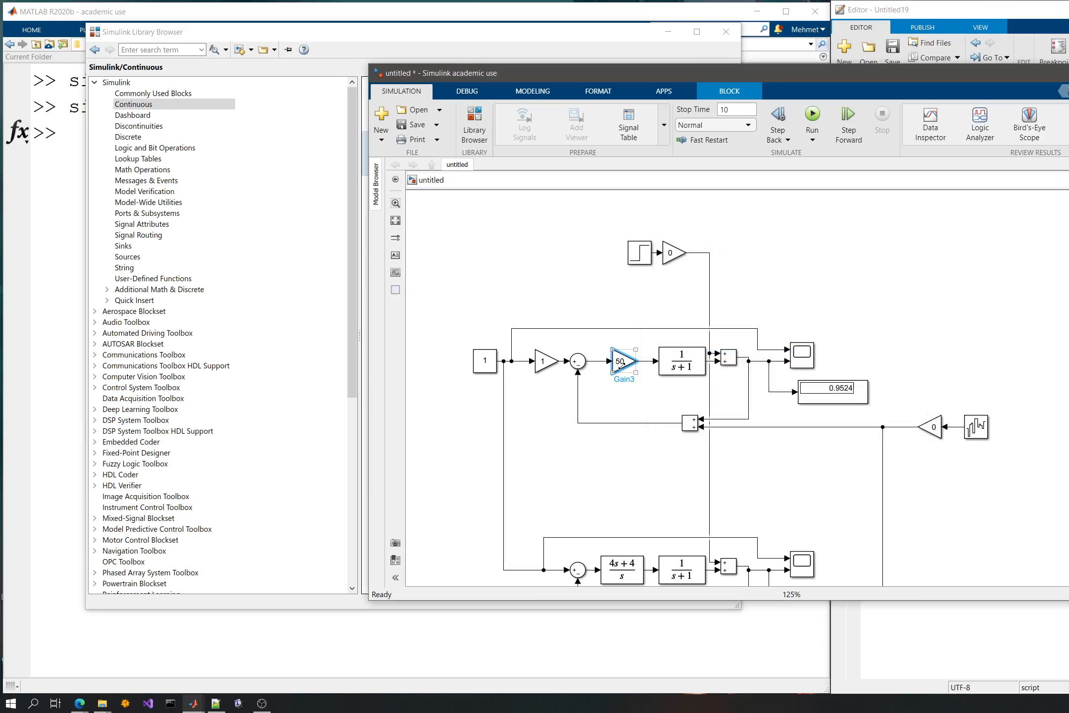
{"action": "left_click", "coordinate": [807, 116]}
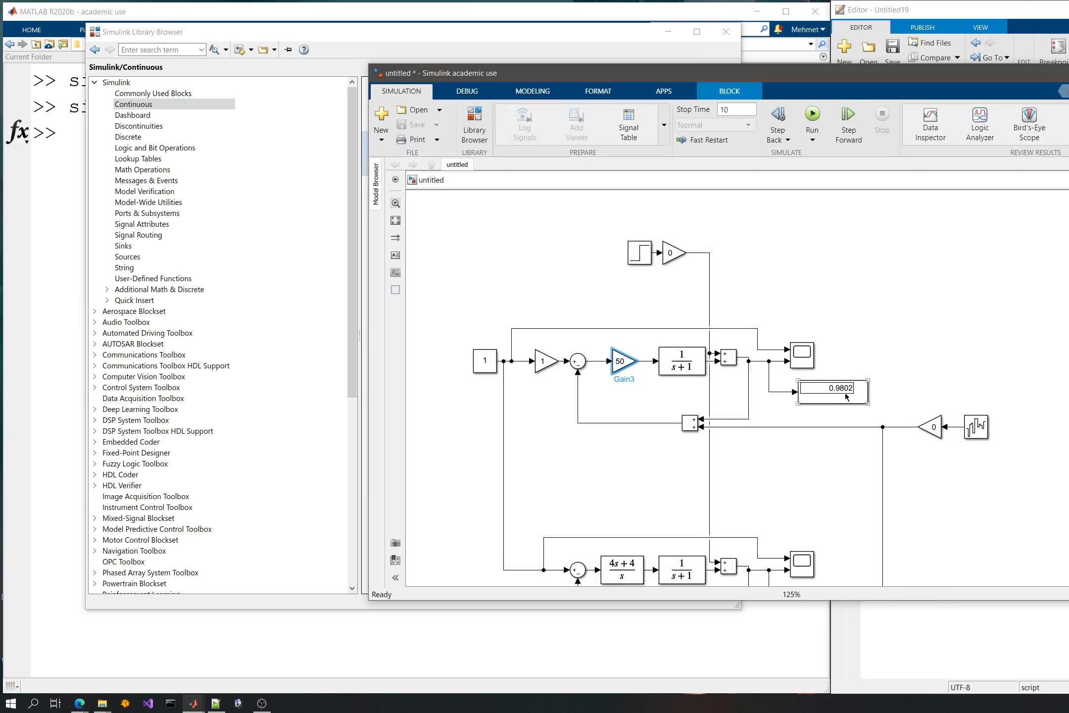
{"action": "double_click", "coordinate": [801, 353]}
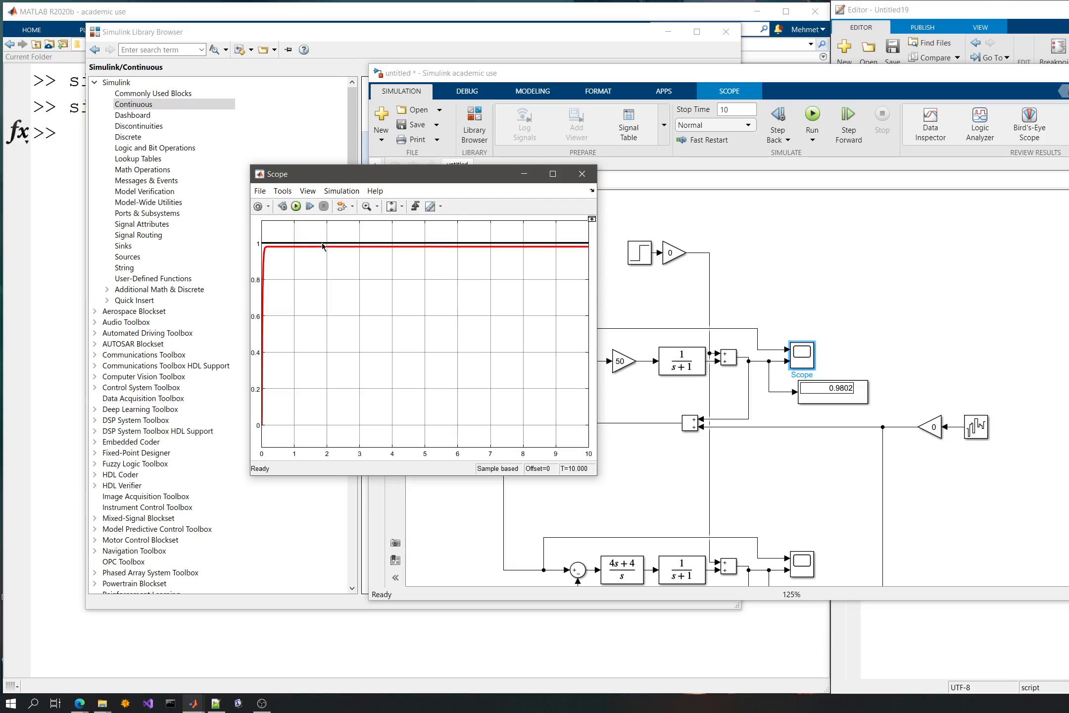
{"action": "left_click", "coordinate": [582, 174]}
- Set the gain after the Step disturbance source to 1 and examine the simulated disturbance response in the upper scope
{"action": "double_click", "coordinate": [672, 252]}
{"action": "type", "text": "1"}
{"action": "left_click", "coordinate": [792, 345]}
{"action": "left_click", "coordinate": [812, 117]}
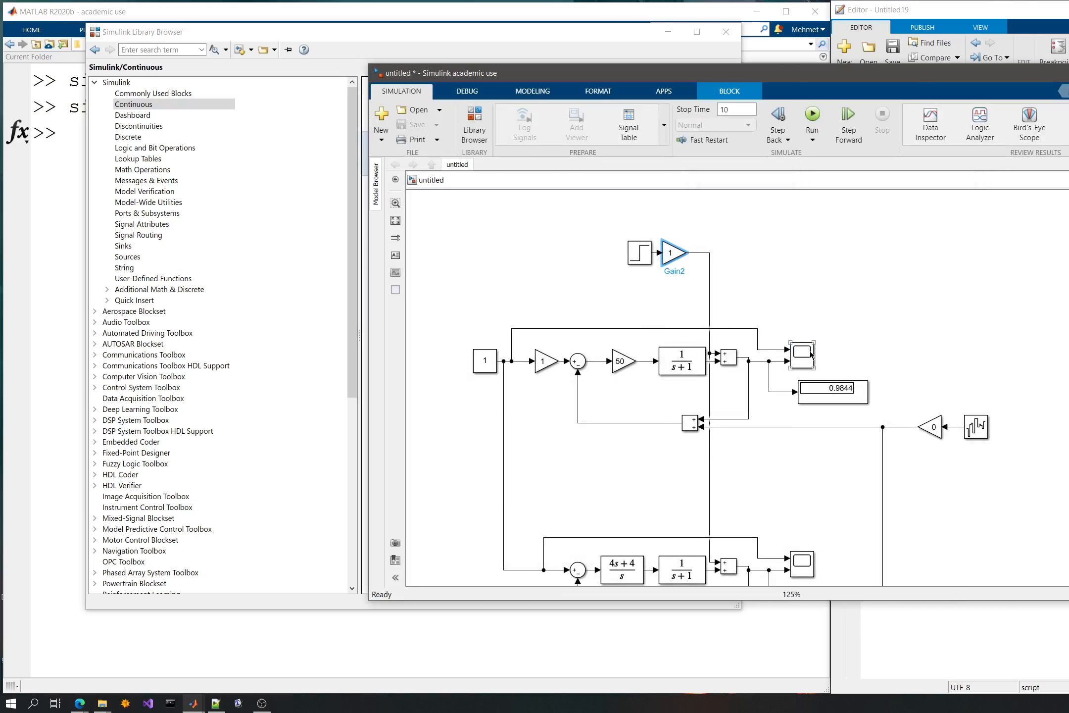
{"action": "double_click", "coordinate": [807, 350]}
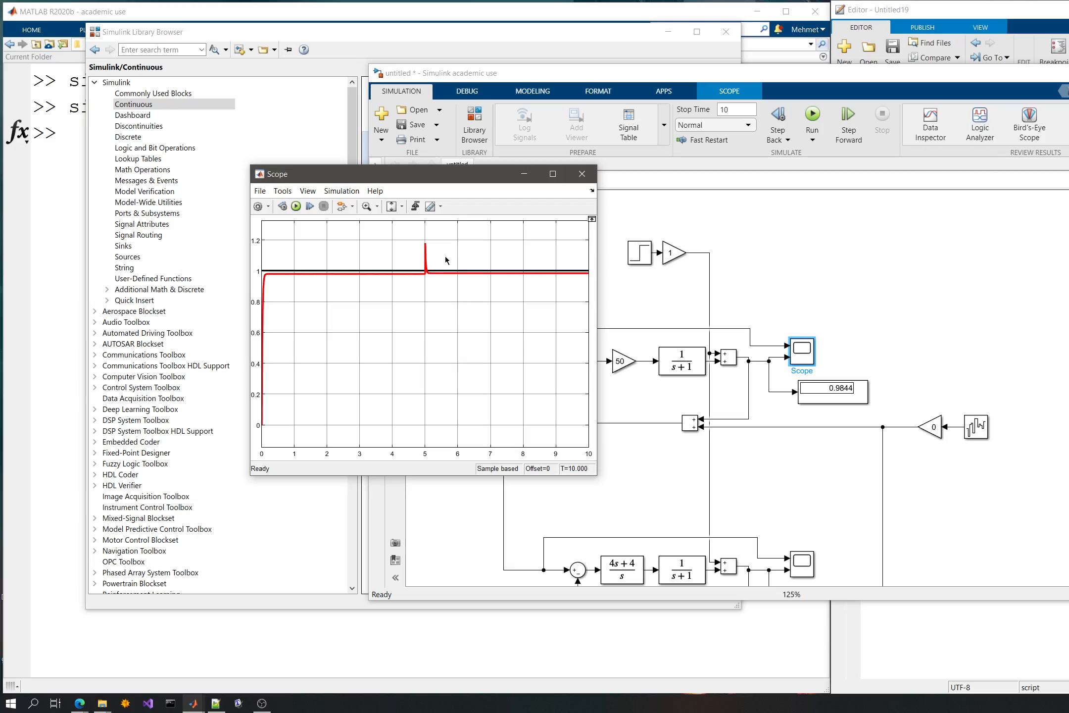
{"action": "left_click", "coordinate": [582, 174]}
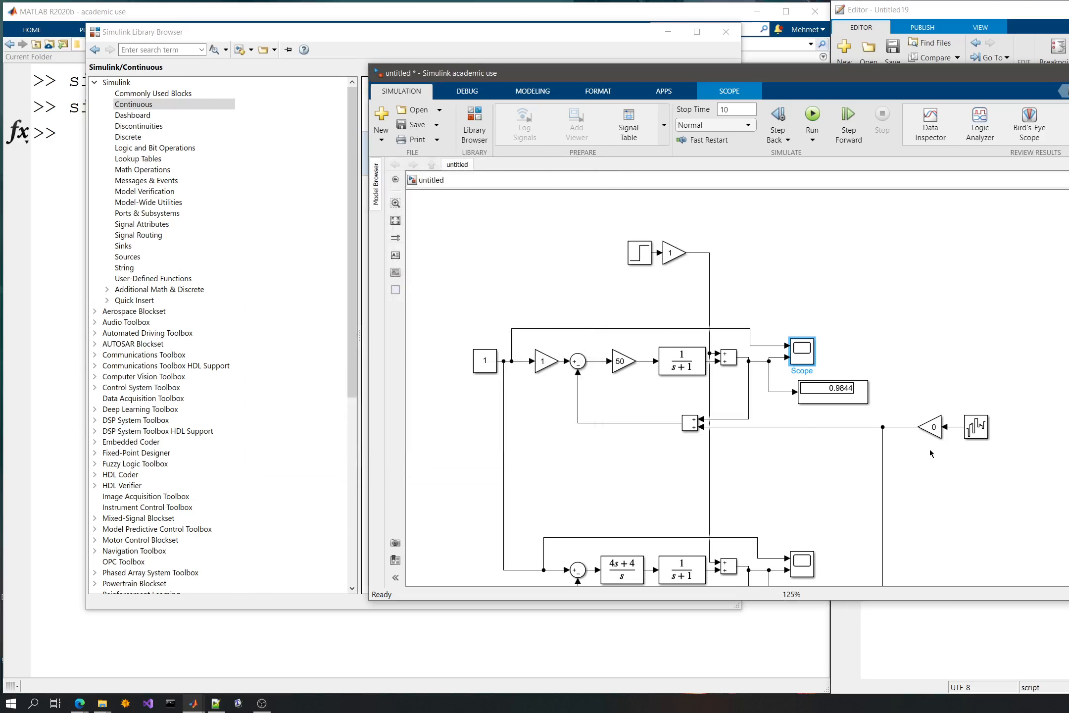
- Set the gain after the noise source to 1 and simulate the model with measurement noise enabled
{"action": "double_click", "coordinate": [932, 429]}
{"action": "type", "text": "1"}
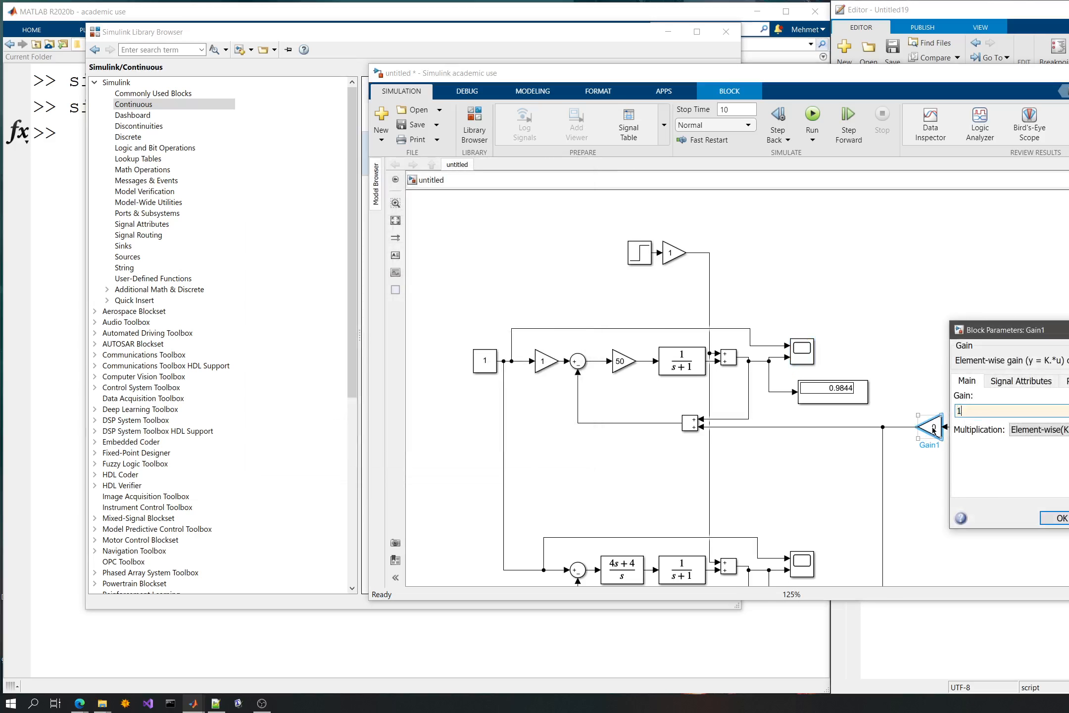
{"action": "key", "text": "Return"}
{"action": "left_click", "coordinate": [812, 119]}
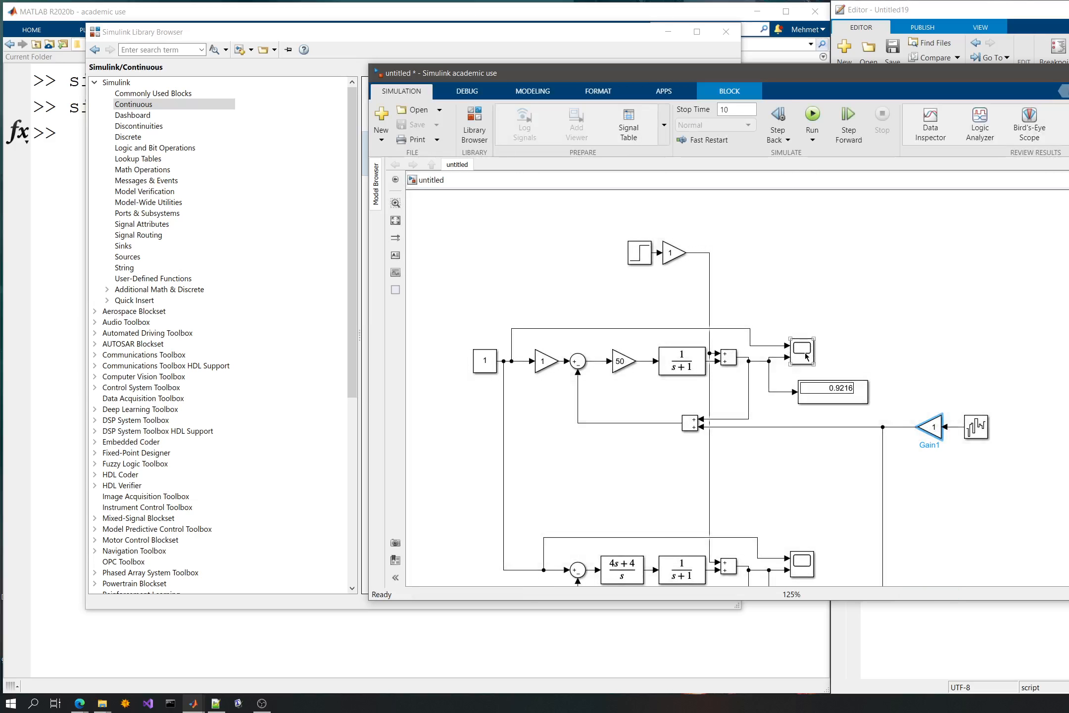
- Examine the simulated responses with disturbance and measurement noise in the upper and lower scopes
{"action": "left_click", "coordinate": [805, 357]}
{"action": "double_click", "coordinate": [805, 356]}
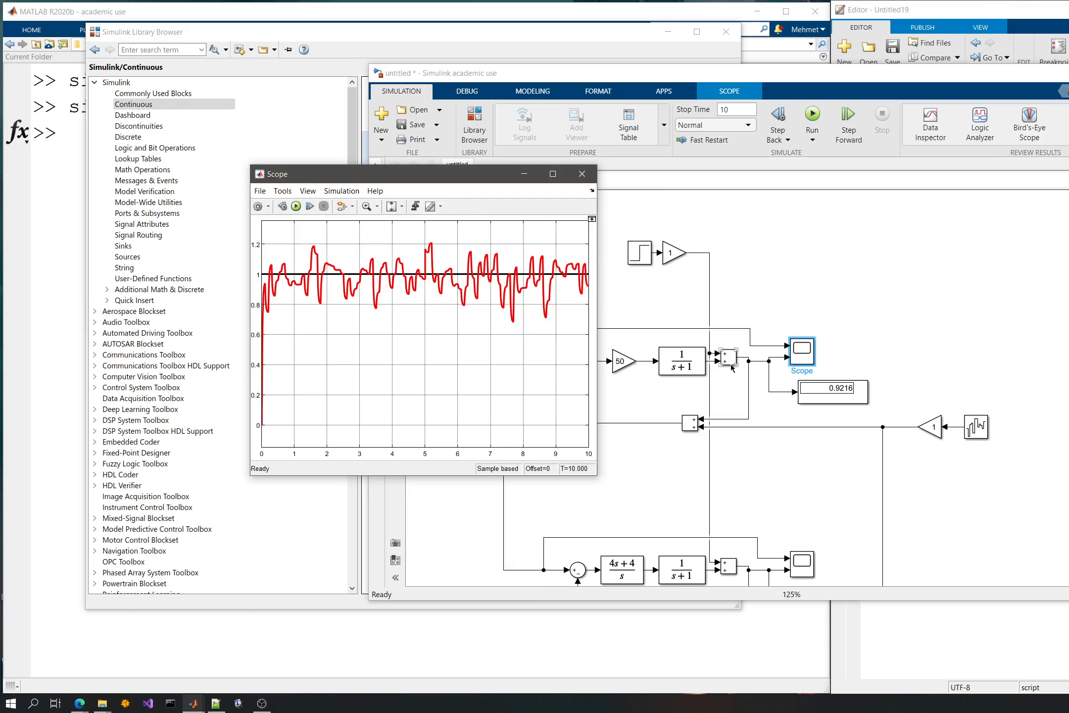
{"action": "left_click", "coordinate": [582, 174]}
{"action": "left_click", "coordinate": [881, 334]}
{"action": "scroll", "coordinate": [882, 334], "scroll_direction": "down", "scroll_amount": 1}
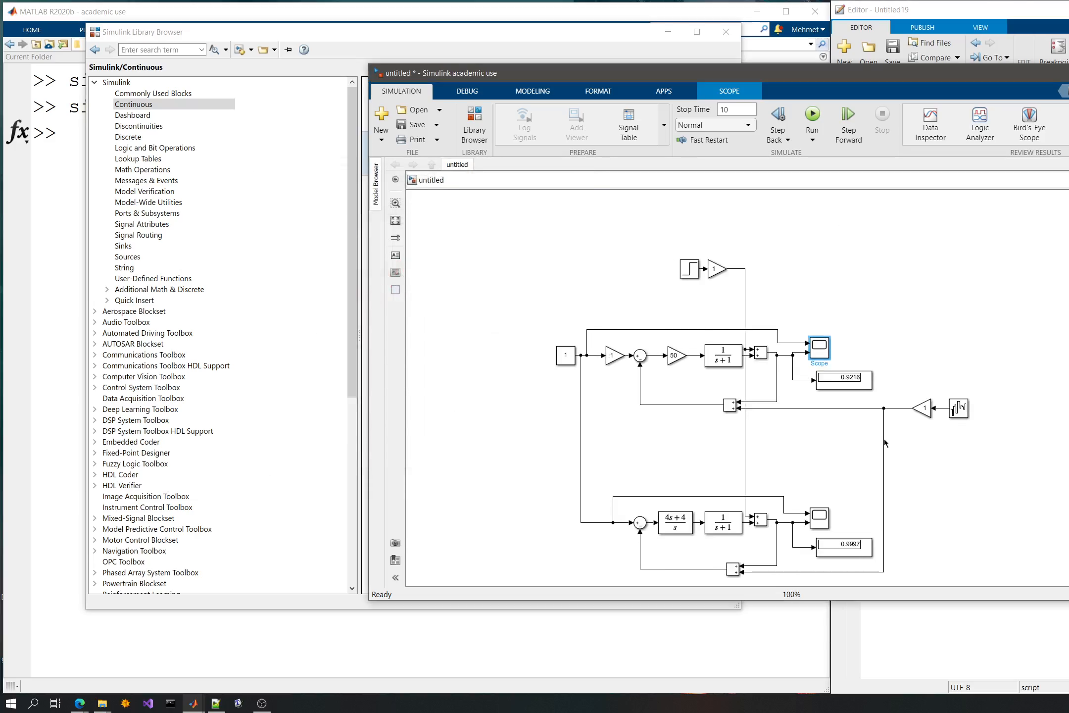
{"action": "double_click", "coordinate": [823, 523]}
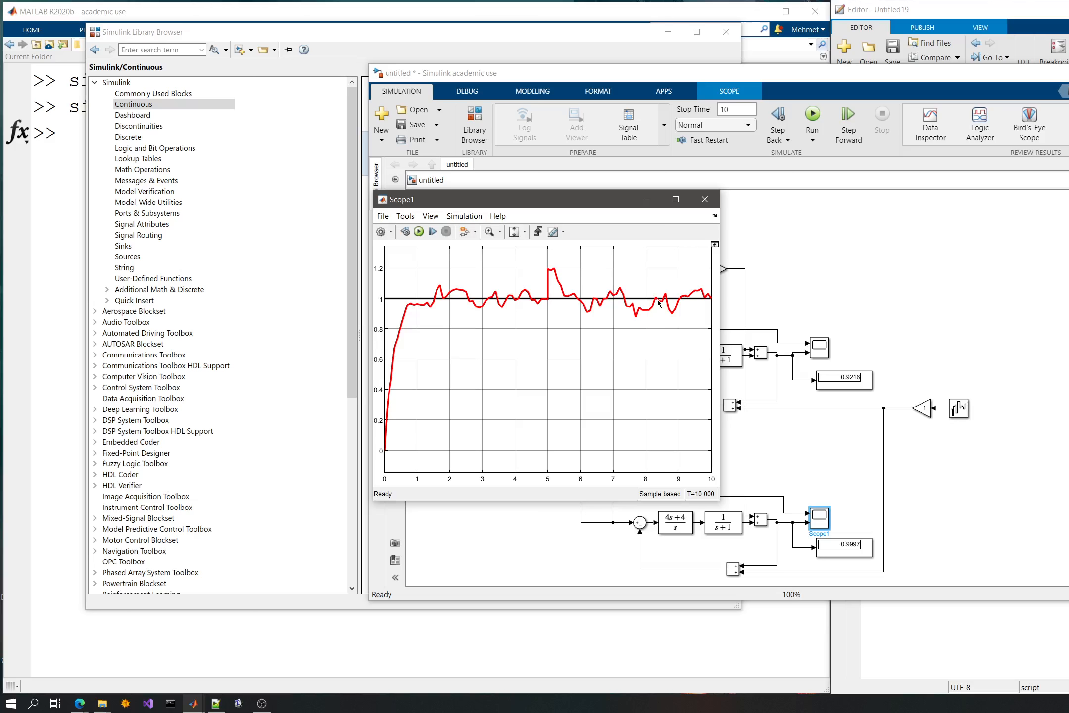
{"action": "left_click", "coordinate": [704, 200]}
- Look through the library's Dashboard, Discontinuities, Discrete, Logic and Bit Operations, Lookup Tables and Math Operations blocks
{"action": "left_click", "coordinate": [397, 36]}
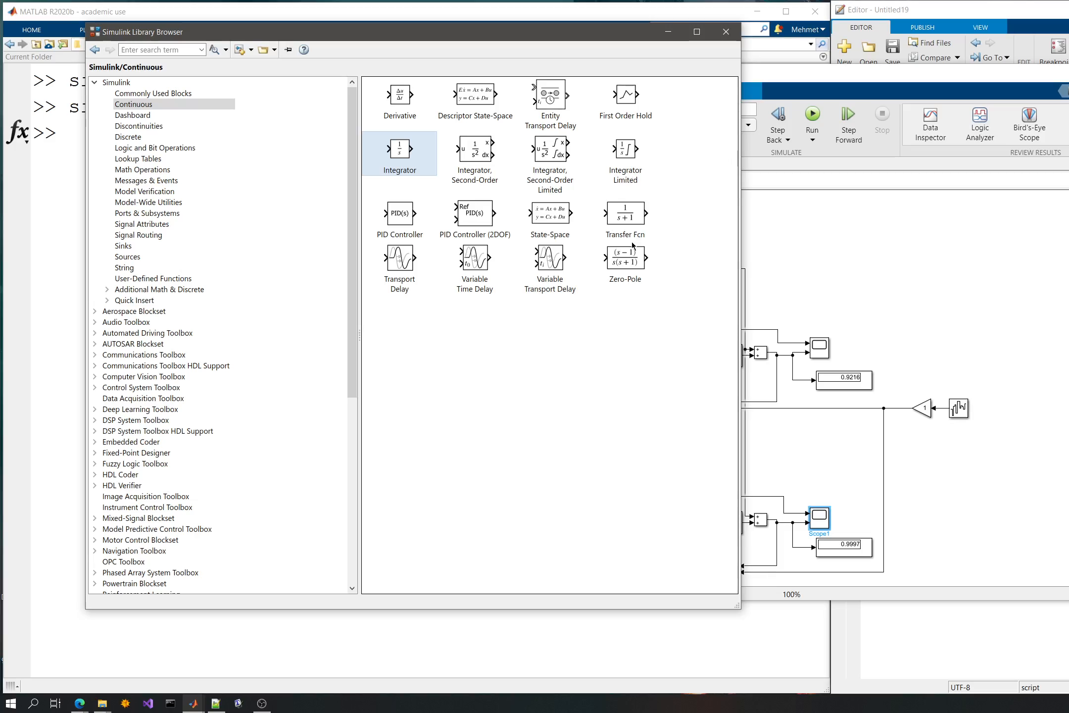
{"action": "left_click", "coordinate": [130, 115]}
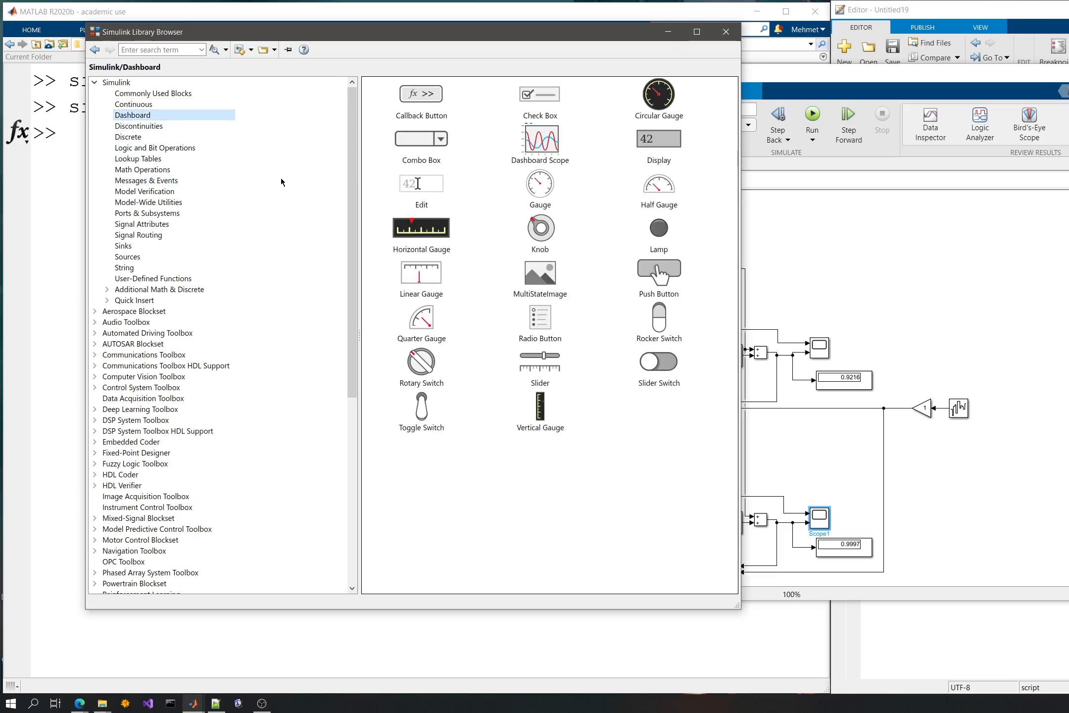
{"action": "left_click", "coordinate": [140, 127]}
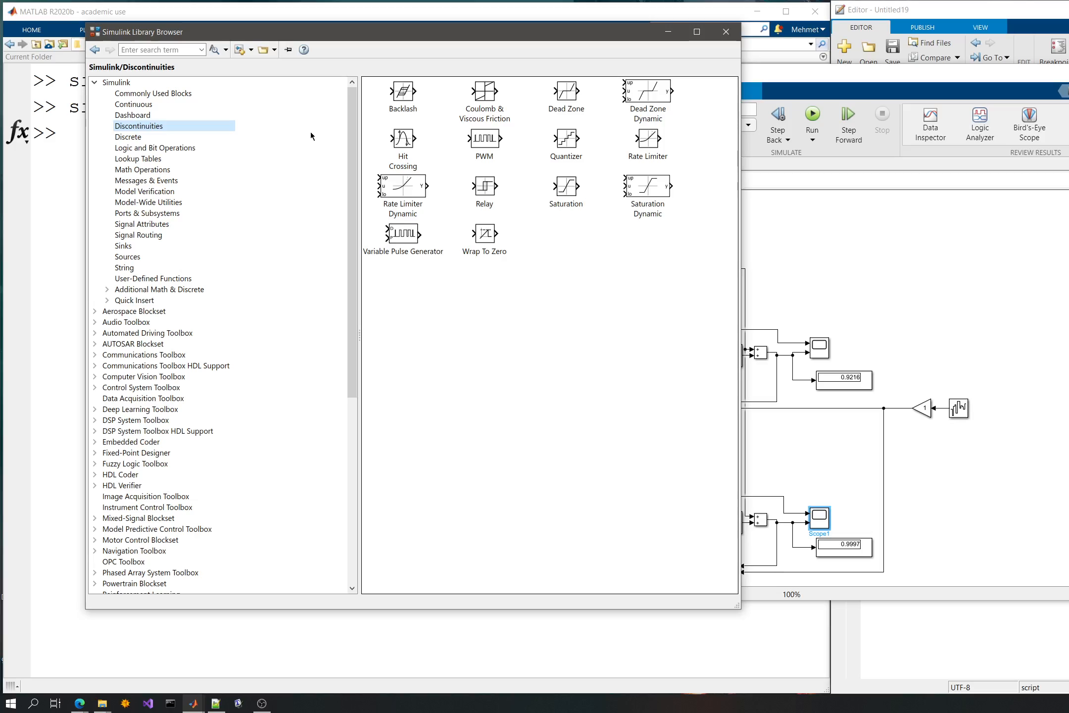
{"action": "left_click", "coordinate": [163, 133]}
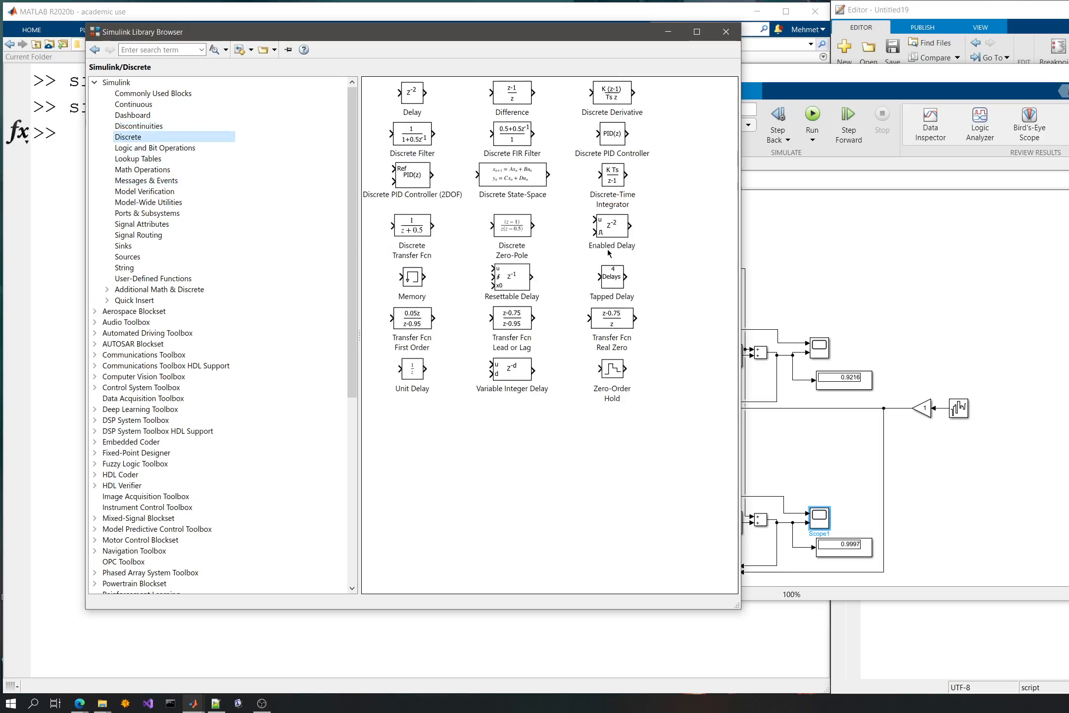
{"action": "left_click", "coordinate": [173, 147]}
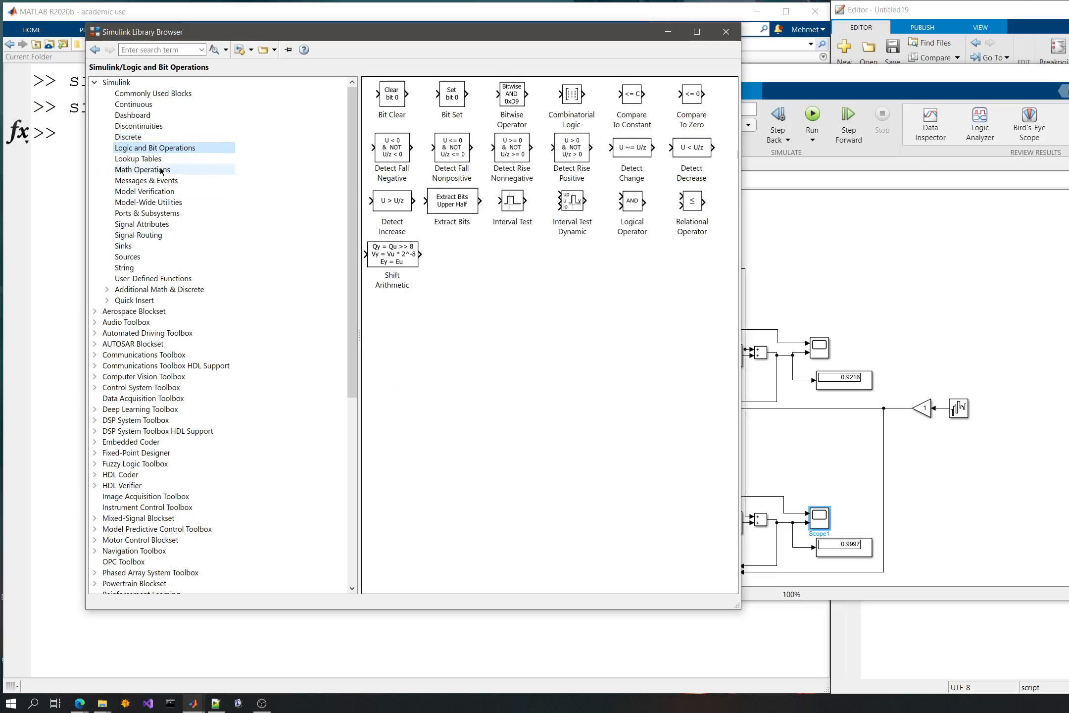
{"action": "left_click", "coordinate": [161, 160]}
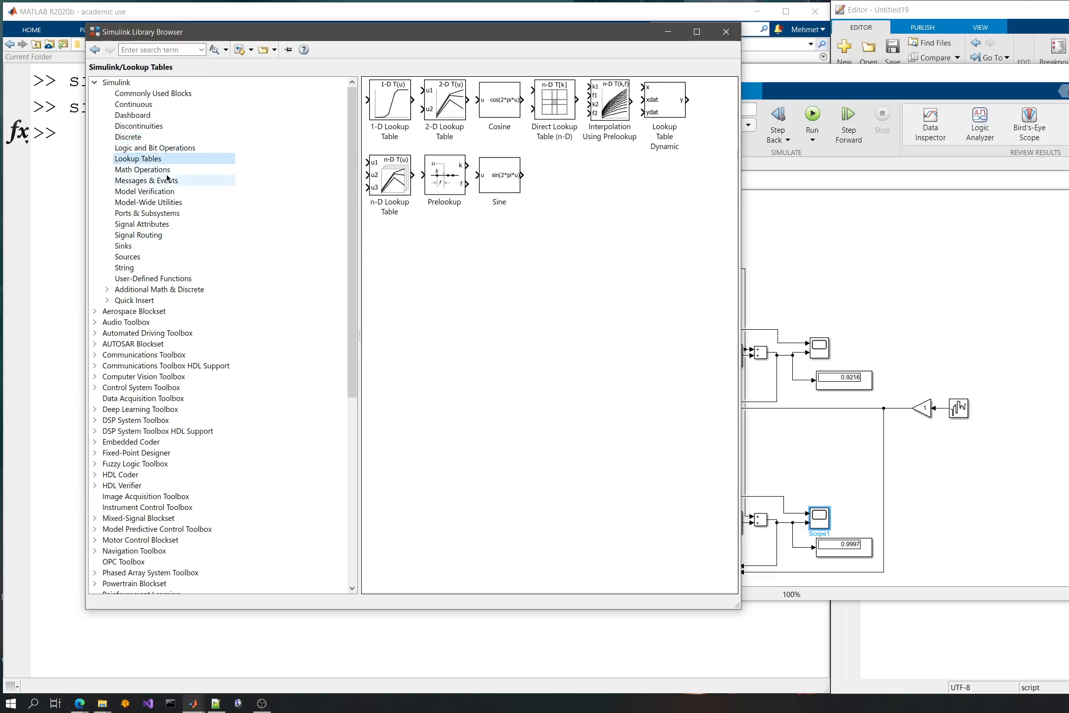
{"action": "left_click", "coordinate": [166, 170]}
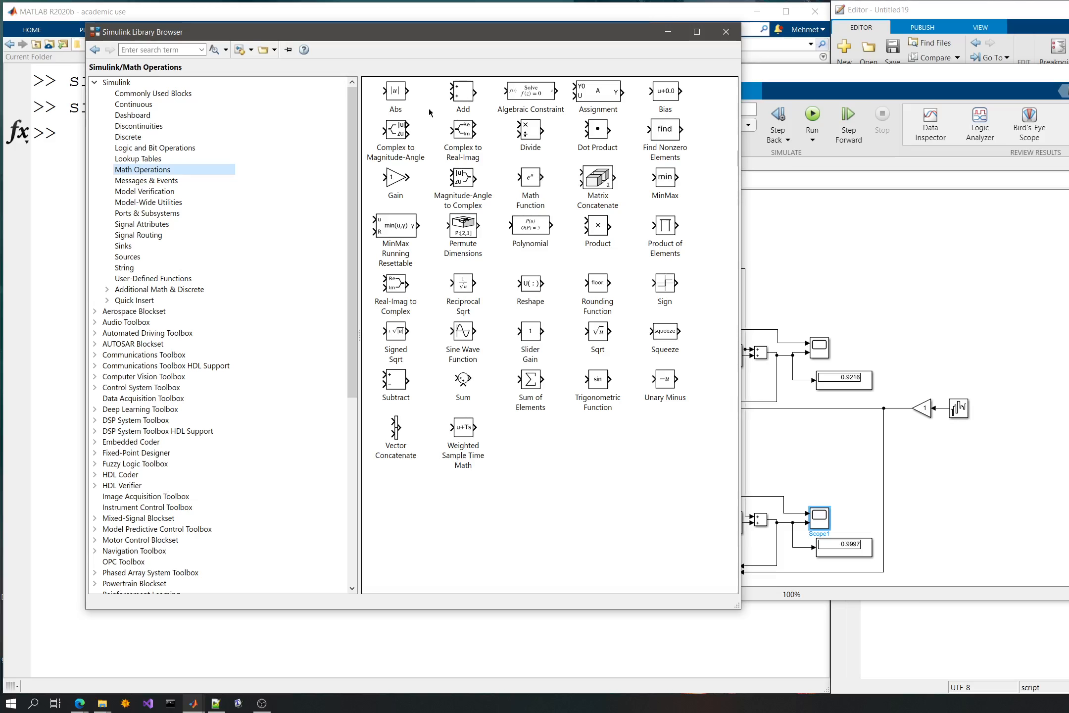
- Reposition the model window and the library browser so they overlap less, with the model in front
{"action": "left_click", "coordinate": [866, 279]}
{"action": "left_click_drag", "start_coordinate": [496, 80], "coordinate": [527, 53]}
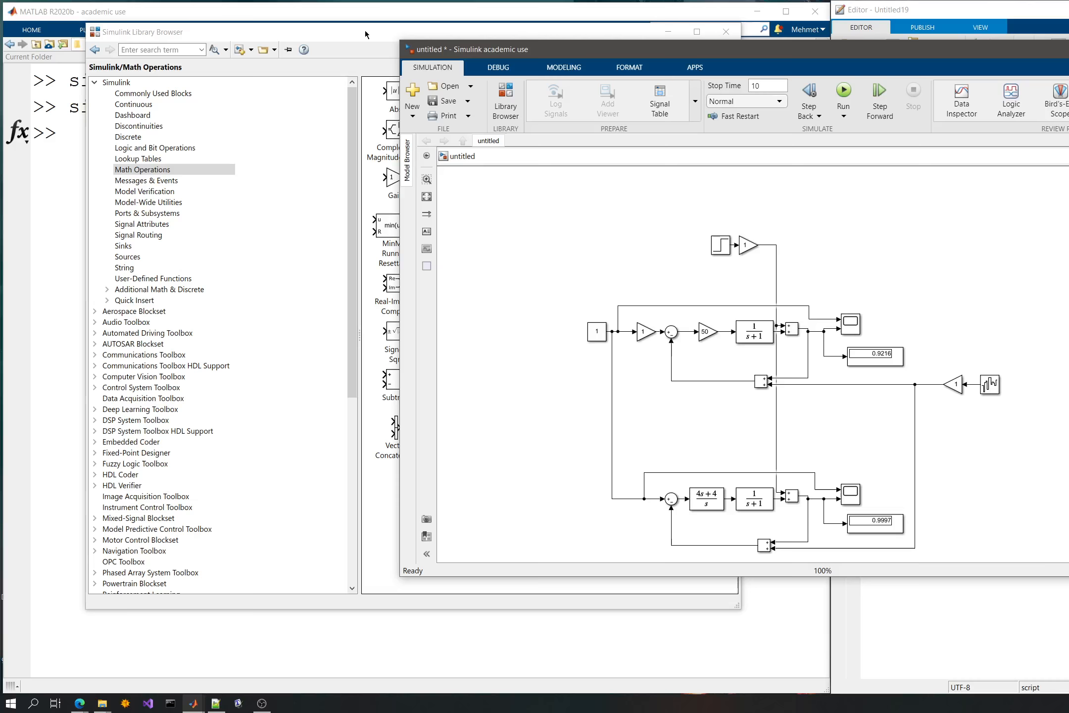
{"action": "left_click_drag", "start_coordinate": [365, 31], "coordinate": [329, 39]}
{"action": "left_click", "coordinate": [986, 345]}
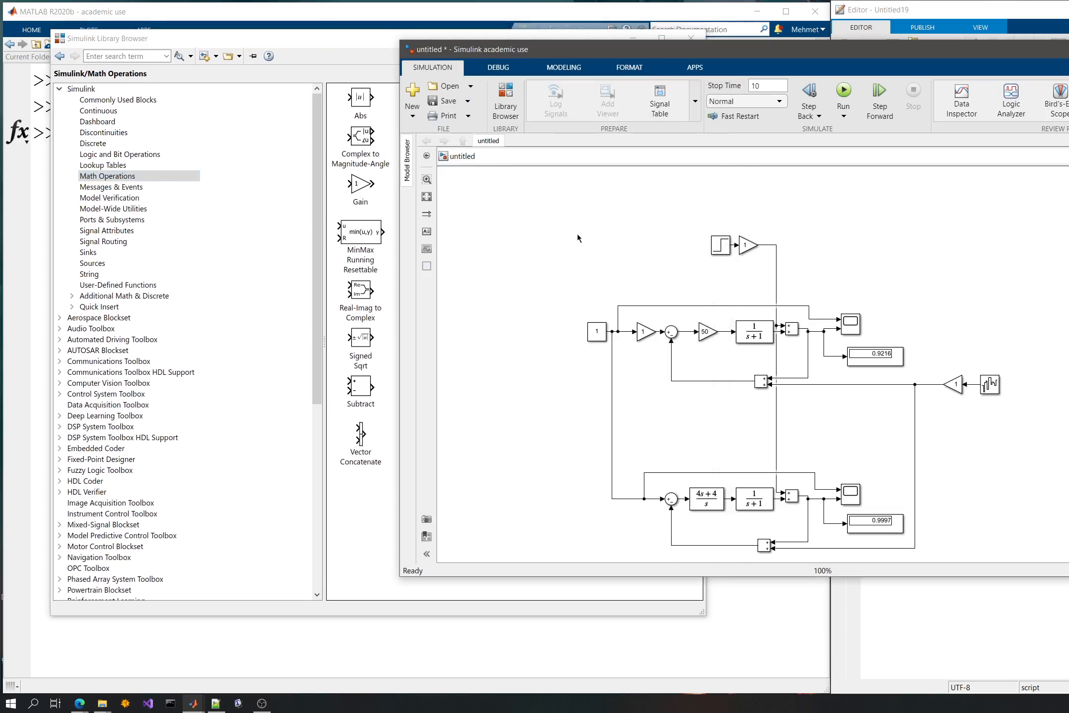
- Examine the upper loop's error and feedback signal lines and the wiring shared with the lower loop
{"action": "left_click", "coordinate": [706, 333]}
{"action": "left_click", "coordinate": [742, 339]}
{"action": "left_click", "coordinate": [687, 332]}
{"action": "scroll", "coordinate": [688, 339], "scroll_direction": "up", "scroll_amount": 4}
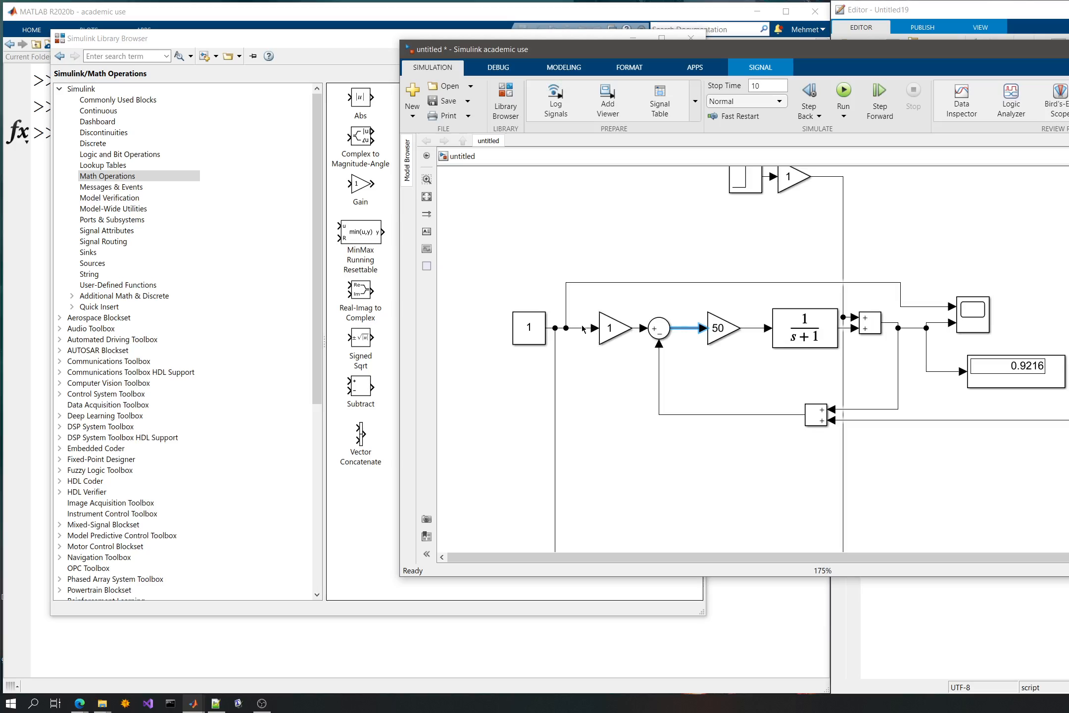
{"action": "left_click", "coordinate": [660, 383]}
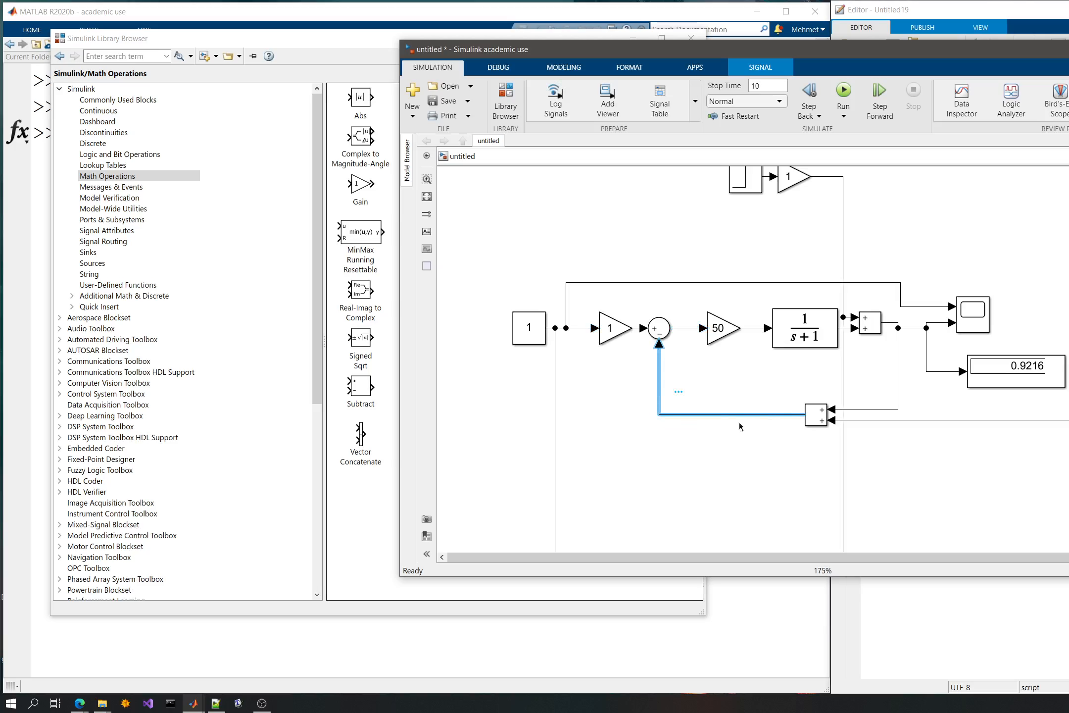
{"action": "left_click", "coordinate": [688, 366]}
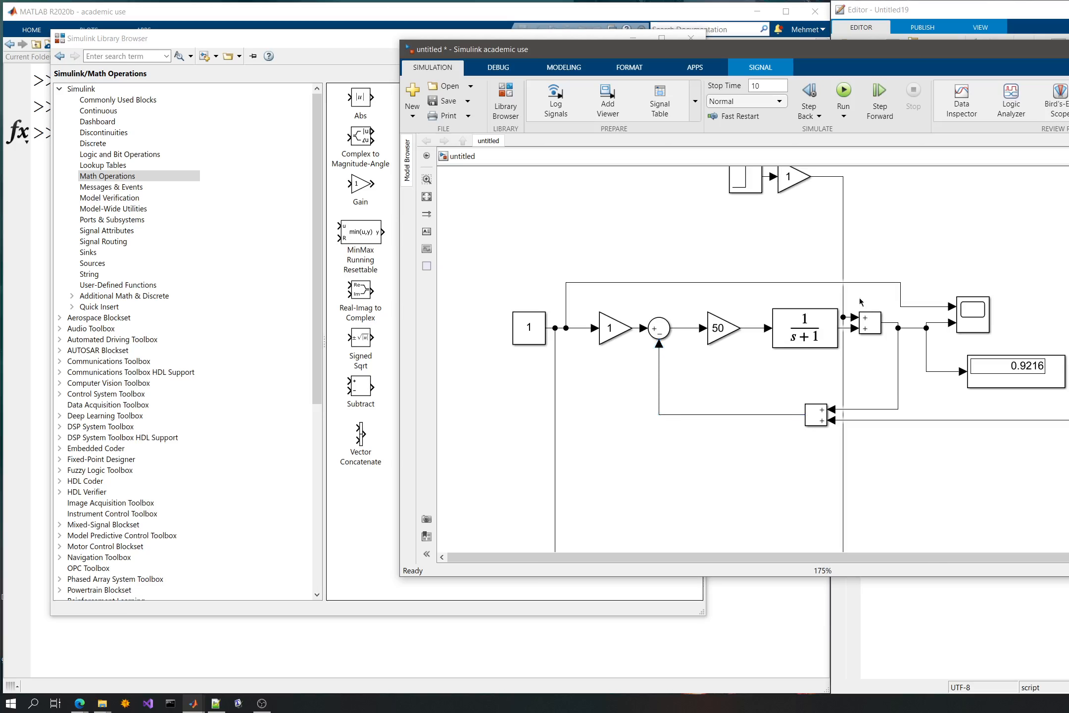
{"action": "scroll", "coordinate": [669, 389], "scroll_direction": "down", "scroll_amount": 3}
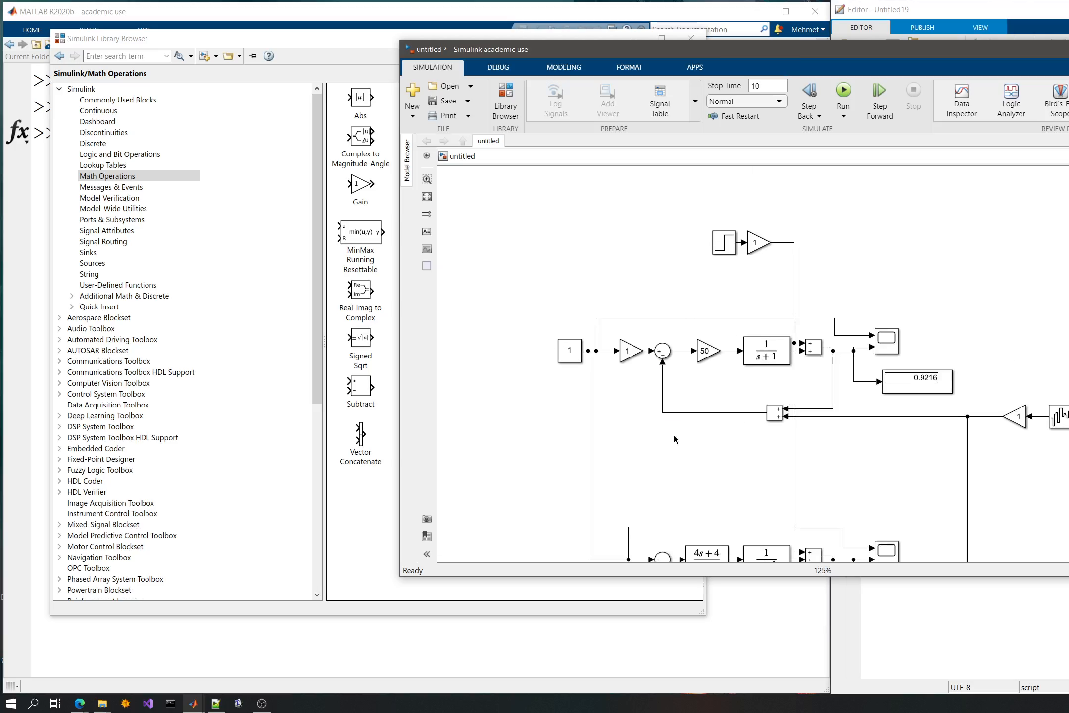
{"action": "left_click_drag", "start_coordinate": [656, 400], "coordinate": [644, 377]}
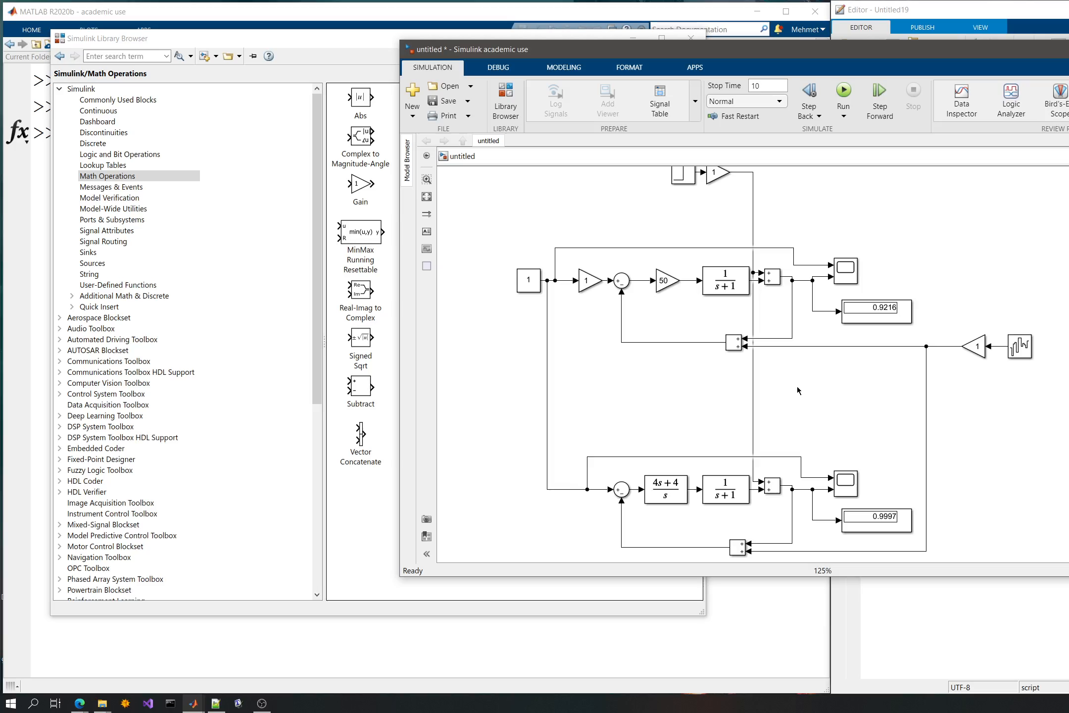
{"action": "left_click", "coordinate": [735, 339]}
{"action": "left_click", "coordinate": [713, 322]}
{"action": "left_click", "coordinate": [733, 342]}
{"action": "left_click", "coordinate": [612, 402]}
{"action": "left_click", "coordinate": [723, 290]}
- Look through the library's Messages & Events, Model Verification, Model-Wide Utilities, Ports & Subsystems and Signal Attributes blocks
{"action": "left_click", "coordinate": [119, 187]}
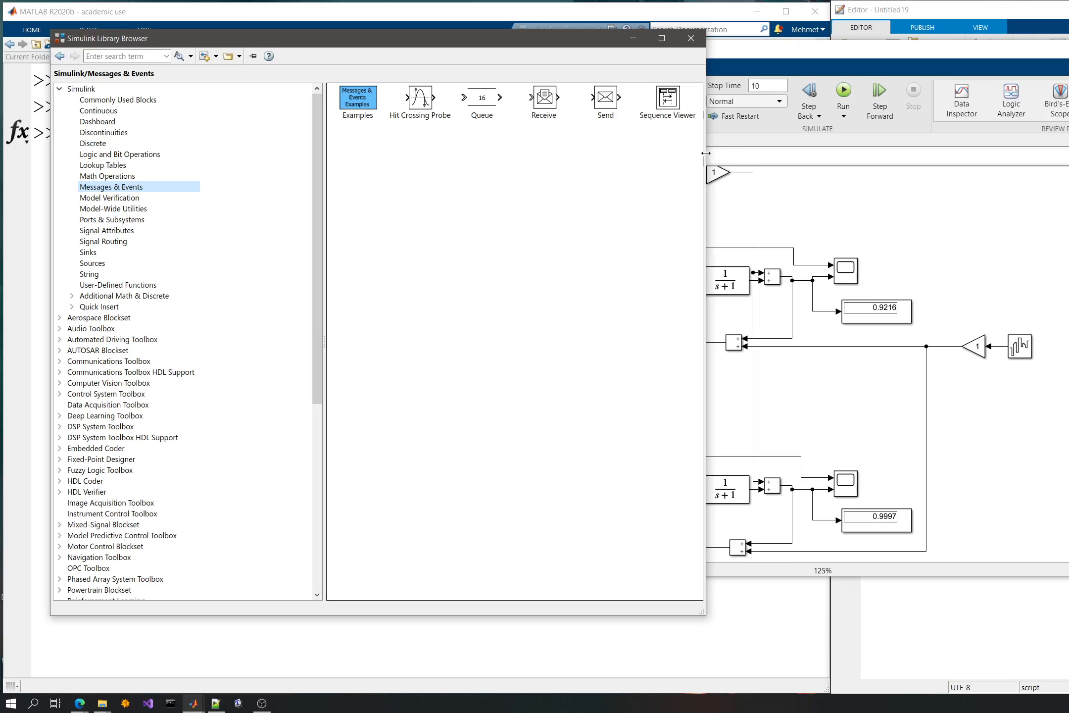
{"action": "left_click", "coordinate": [112, 198]}
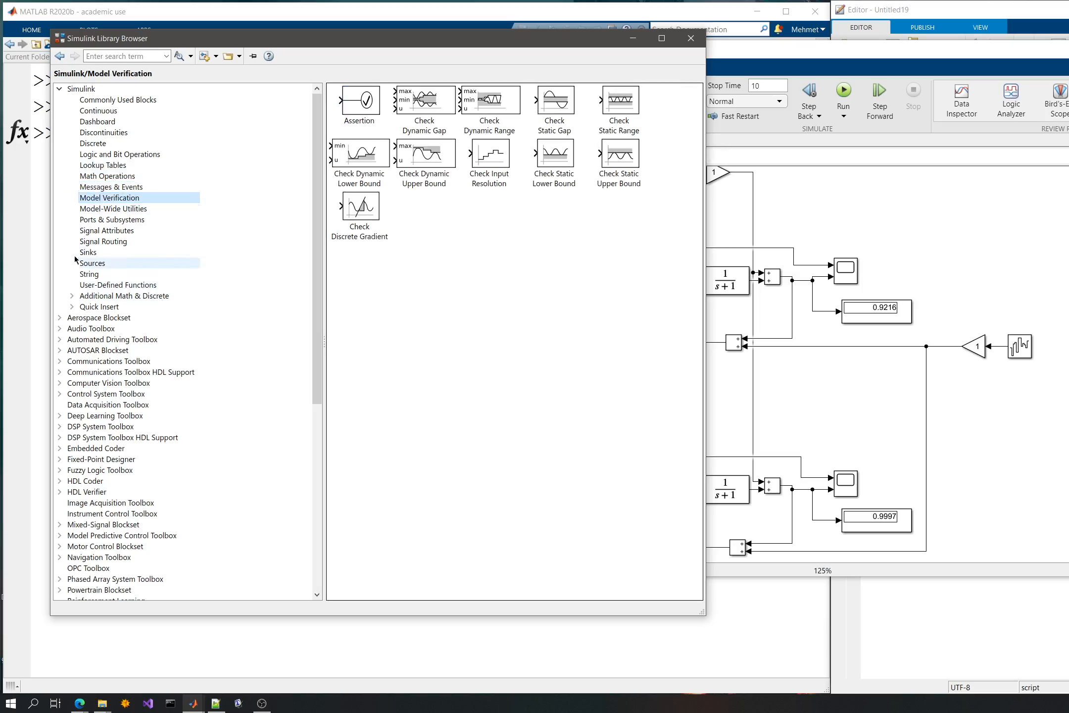
{"action": "left_click", "coordinate": [112, 209]}
{"action": "left_click", "coordinate": [106, 231]}
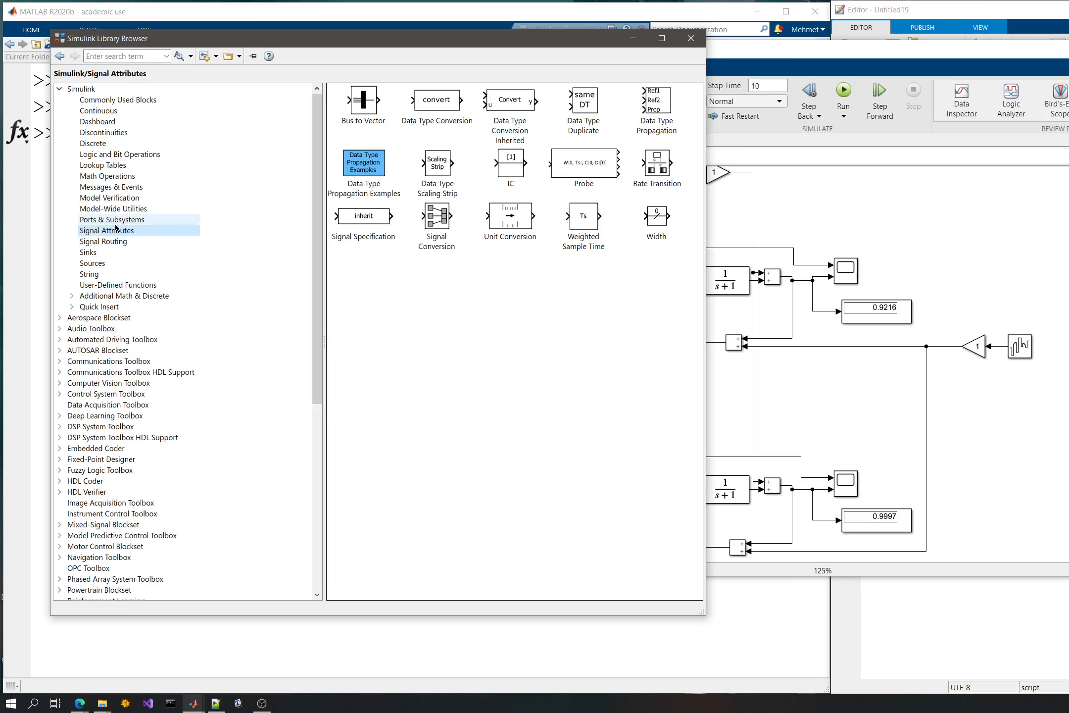
{"action": "left_click", "coordinate": [115, 219]}
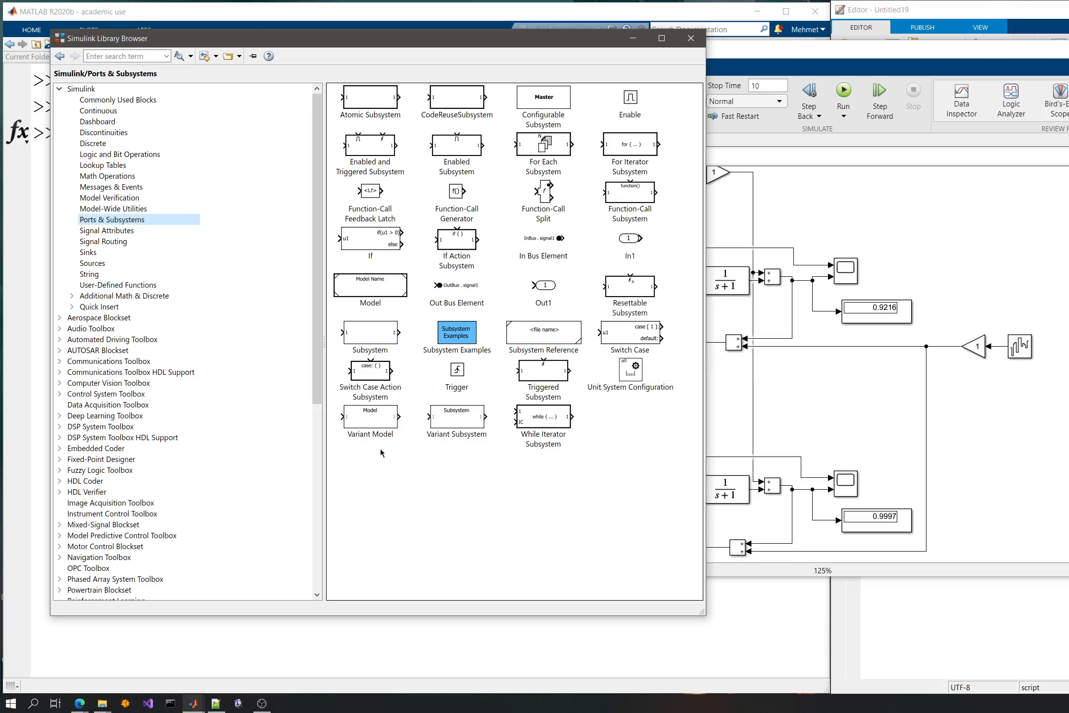
{"action": "left_click", "coordinate": [182, 231]}
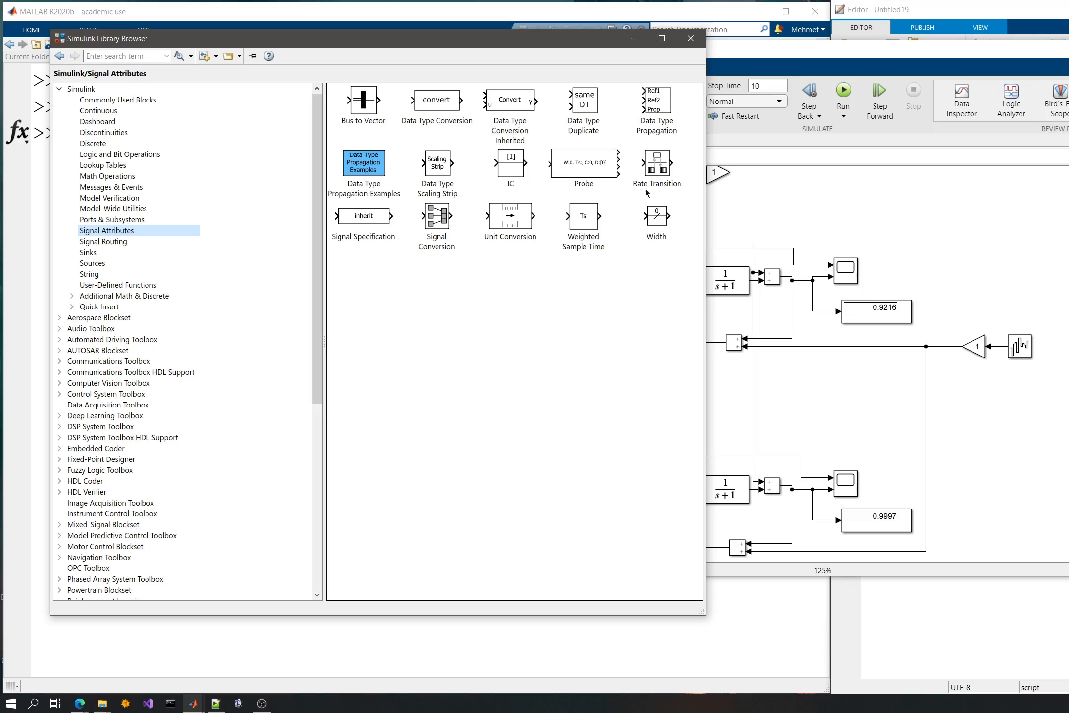
- Add a From block and a Goto block from the Signal Routing library above the upper loop
{"action": "left_click", "coordinate": [121, 241]}
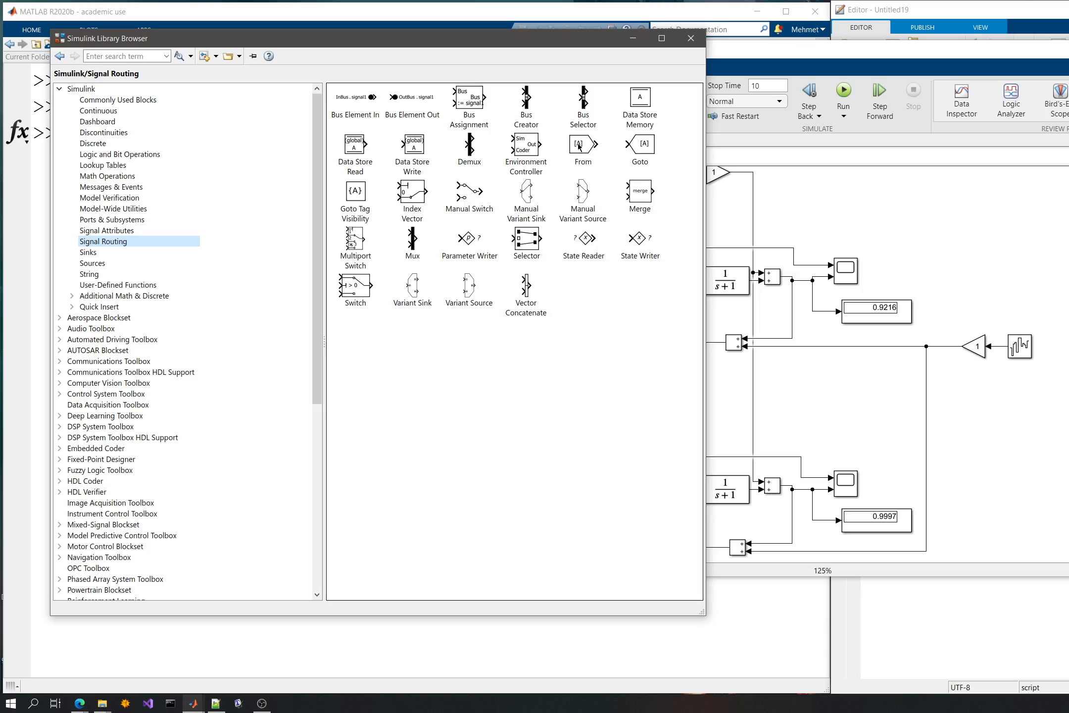
{"action": "left_click_drag", "start_coordinate": [579, 147], "coordinate": [865, 206]}
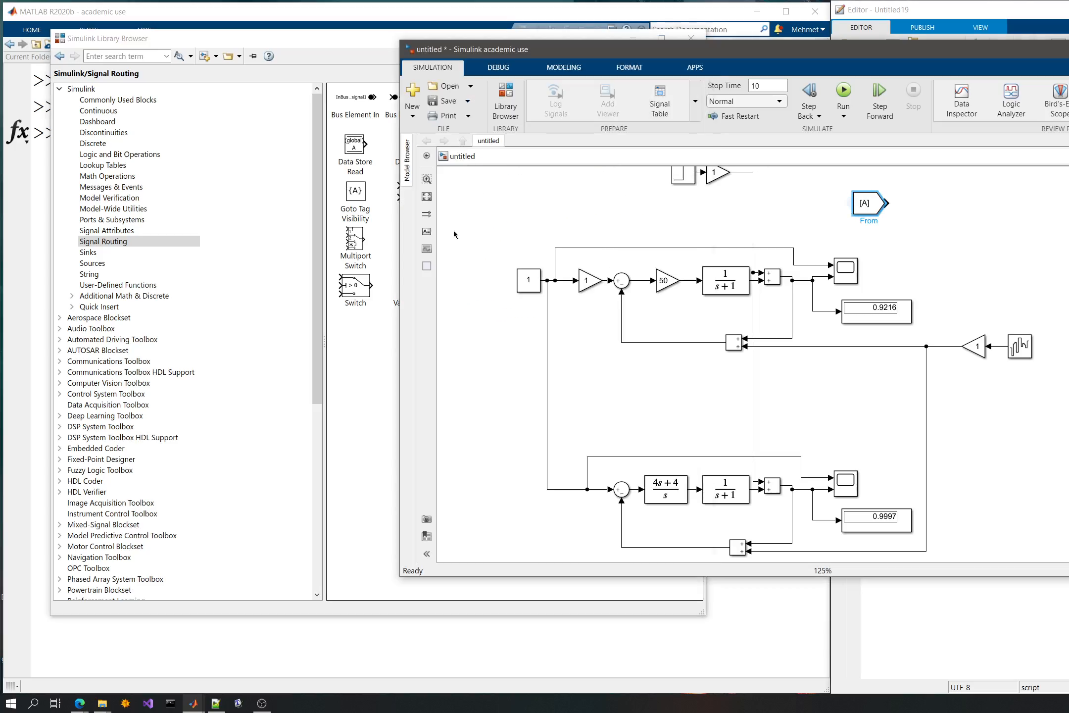
{"action": "left_click", "coordinate": [359, 350]}
{"action": "left_click_drag", "start_coordinate": [647, 146], "coordinate": [946, 213]}
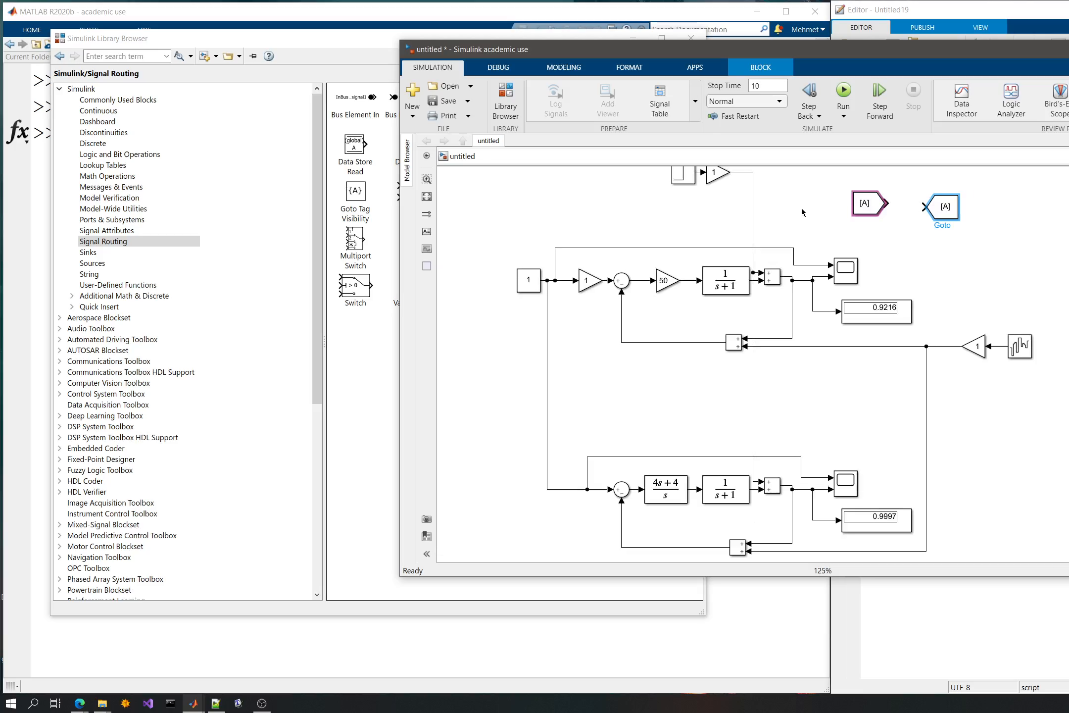
- Delete the signal line running from the step disturbance's gain to both loops' output sum blocks
{"action": "left_click_drag", "start_coordinate": [801, 209], "coordinate": [815, 307]}
{"action": "left_click_drag", "start_coordinate": [759, 283], "coordinate": [796, 309]}
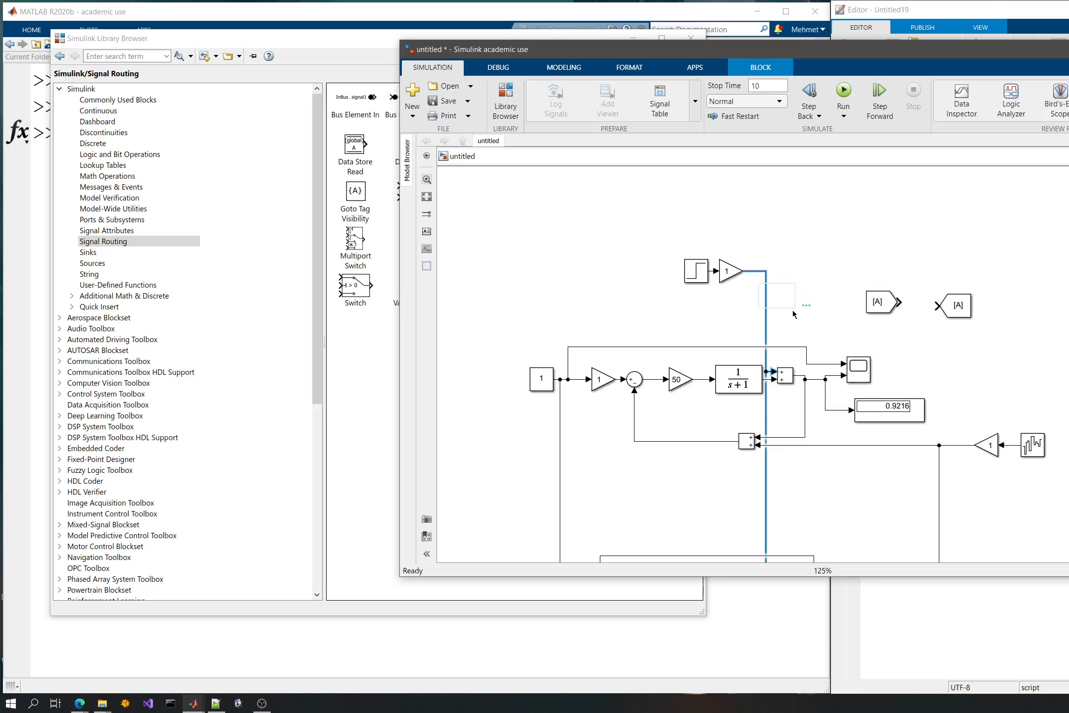
{"action": "left_click", "coordinate": [764, 470]}
{"action": "key", "text": "Delete"}
{"action": "left_click", "coordinate": [782, 377]}
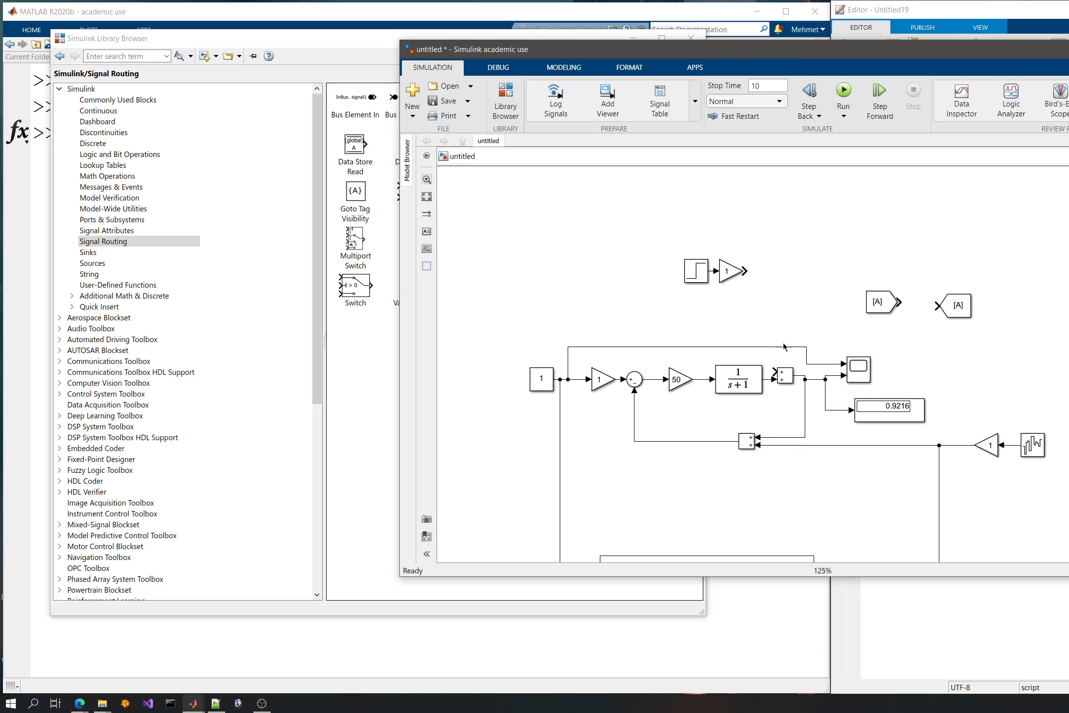
- Connect the Goto block to the output of the step disturbance's gain and set its tag to disturbance
{"action": "left_click_drag", "start_coordinate": [955, 305], "coordinate": [784, 279]}
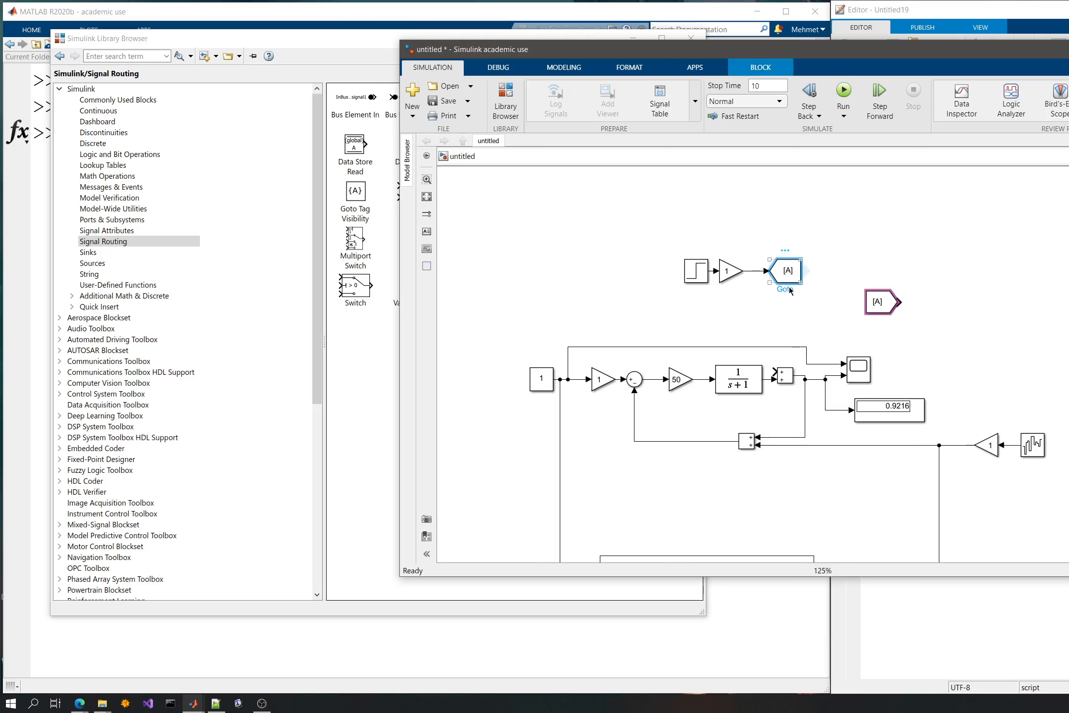
{"action": "double_click", "coordinate": [787, 269]}
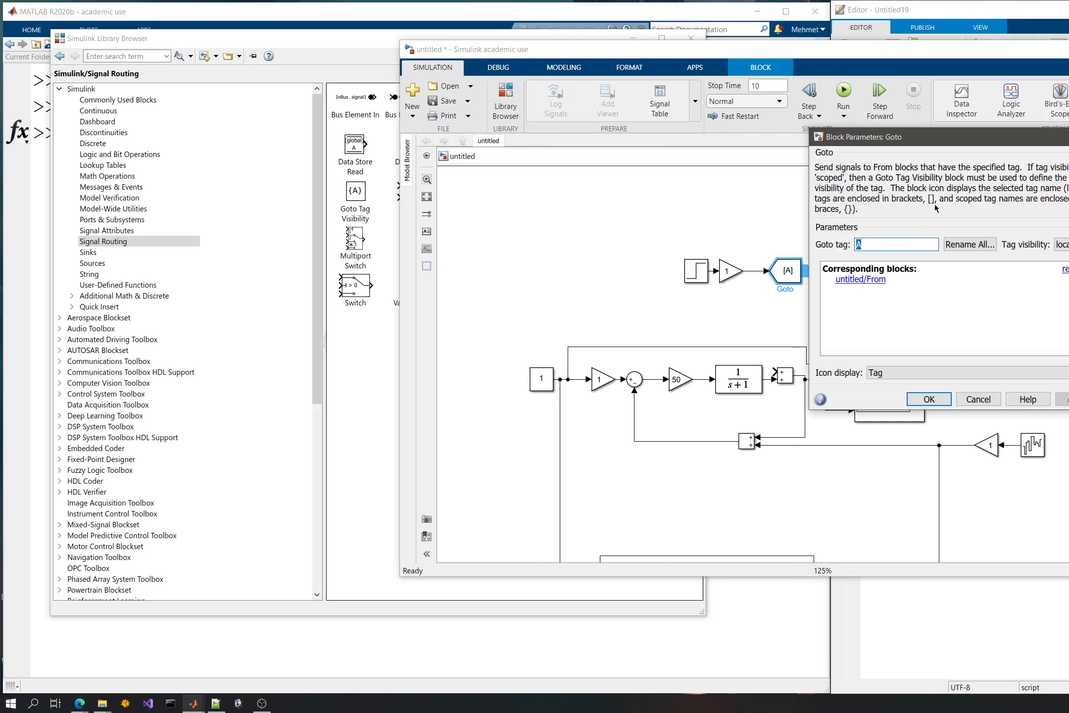
{"action": "left_click_drag", "start_coordinate": [950, 147], "coordinate": [988, 209]}
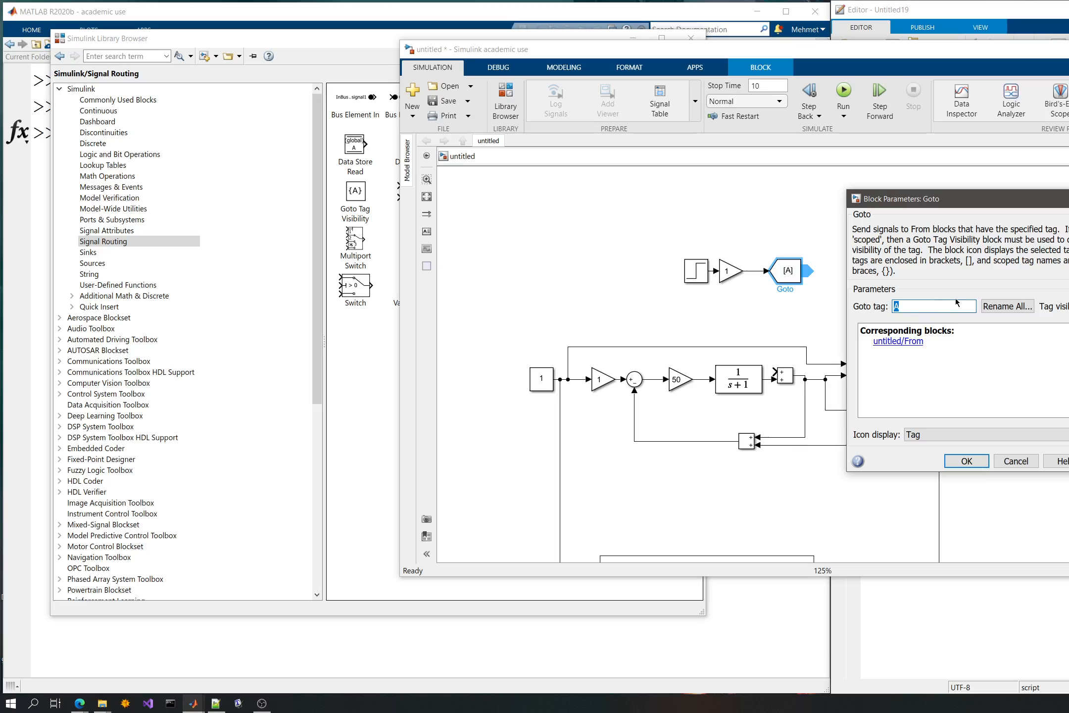
{"action": "left_click", "coordinate": [918, 306]}
{"action": "double_click", "coordinate": [931, 305]}
{"action": "type", "text": "dist"}
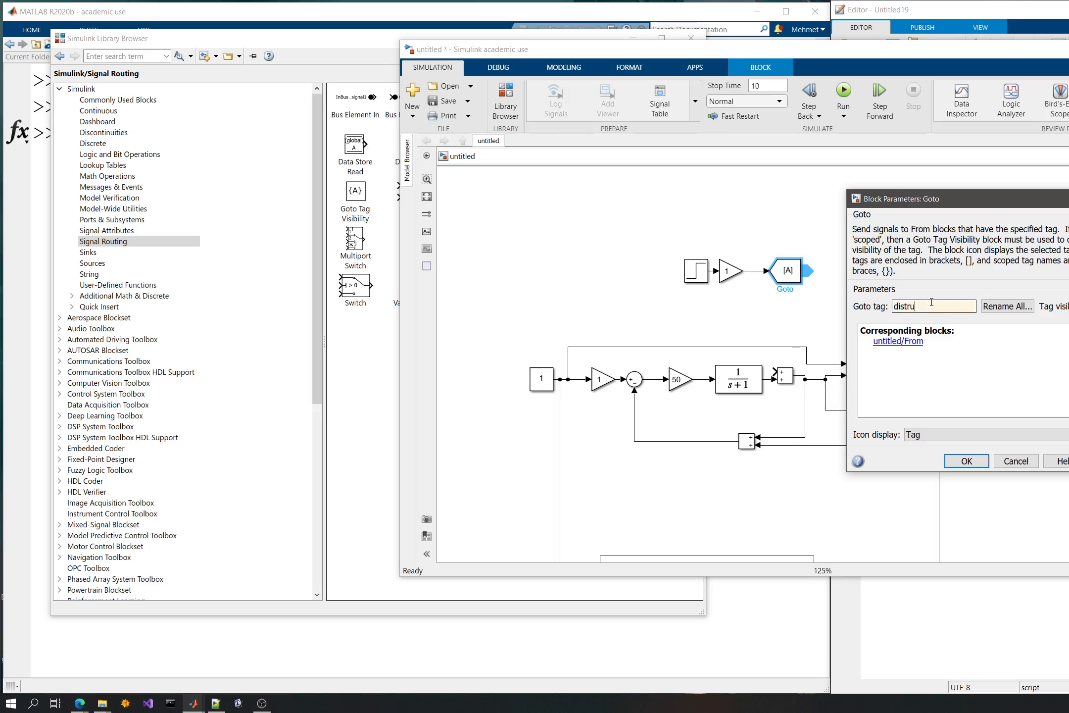
{"action": "type", "text": "urbance"}
{"action": "double_click", "coordinate": [931, 302]}
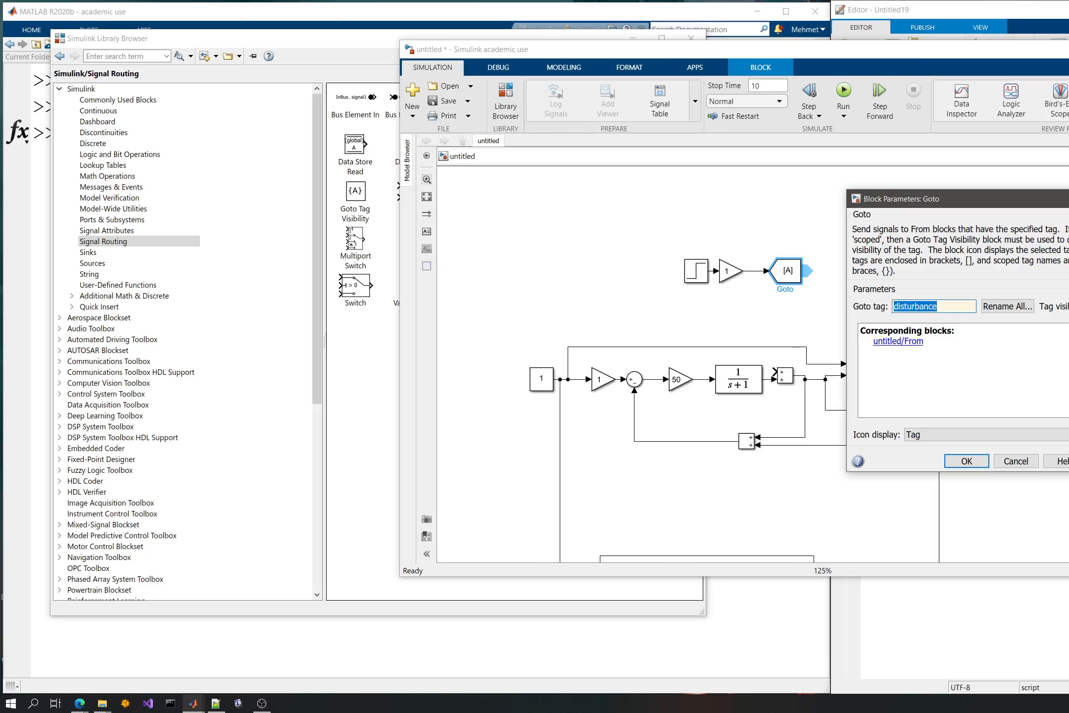
{"action": "left_click", "coordinate": [968, 461]}
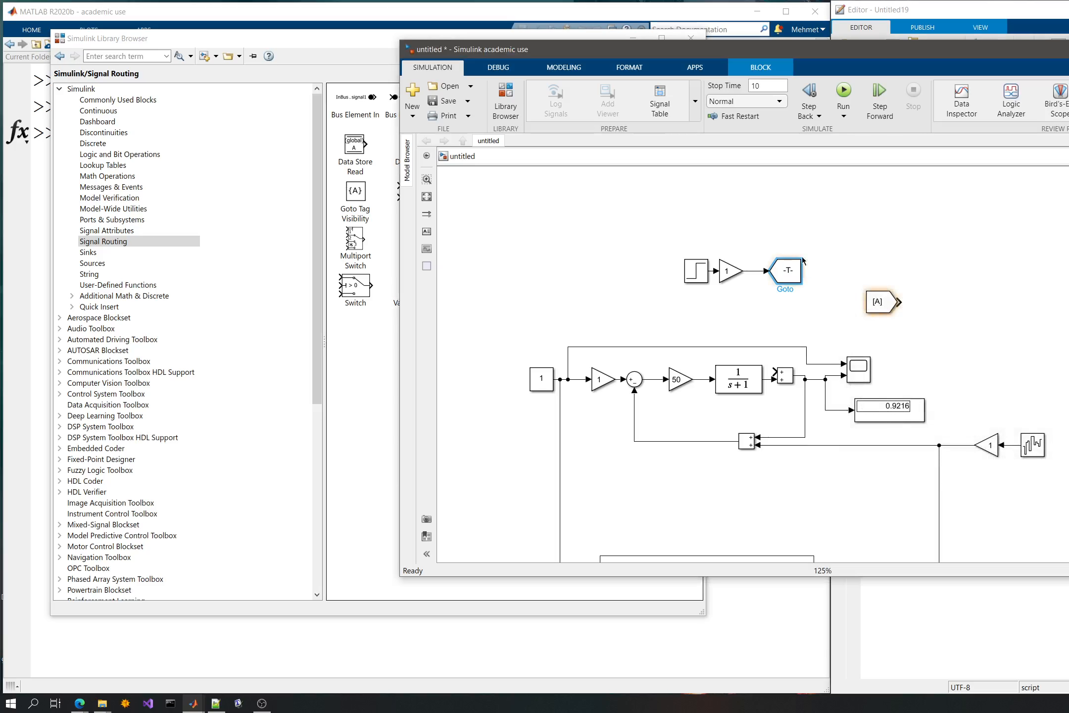
- Widen the disturbance Goto block and move it with its step source and gain to clear space further up and away from the loops
{"action": "left_click_drag", "start_coordinate": [801, 259], "coordinate": [827, 259]}
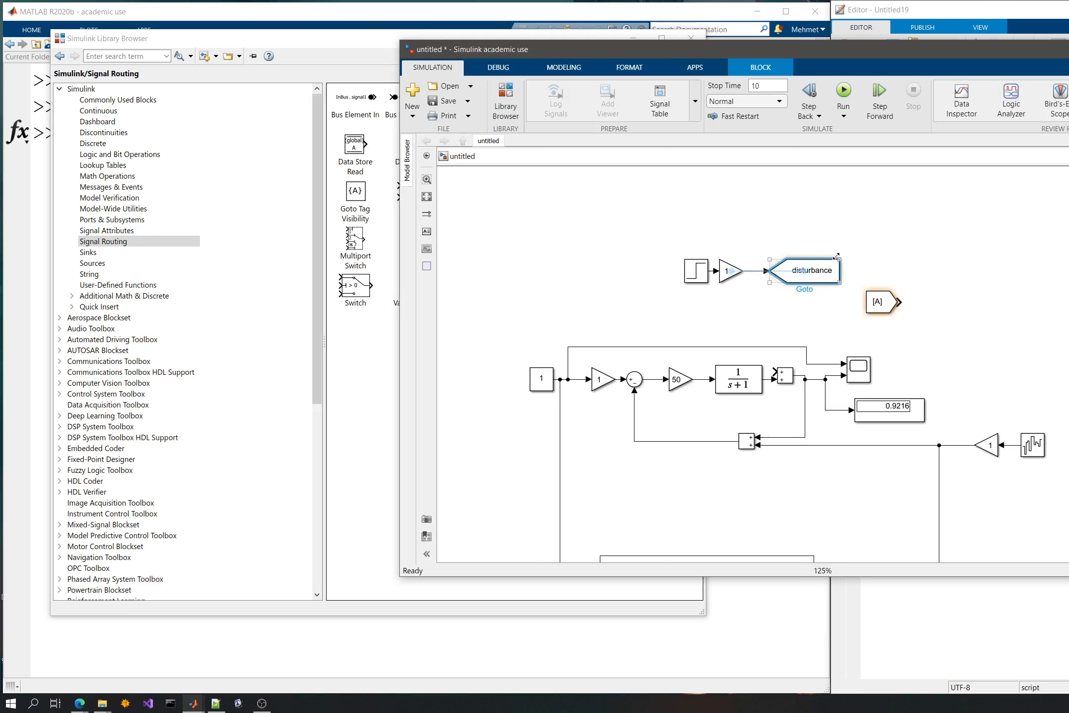
{"action": "left_click", "coordinate": [644, 243]}
{"action": "left_click_drag", "start_coordinate": [644, 243], "coordinate": [836, 293]}
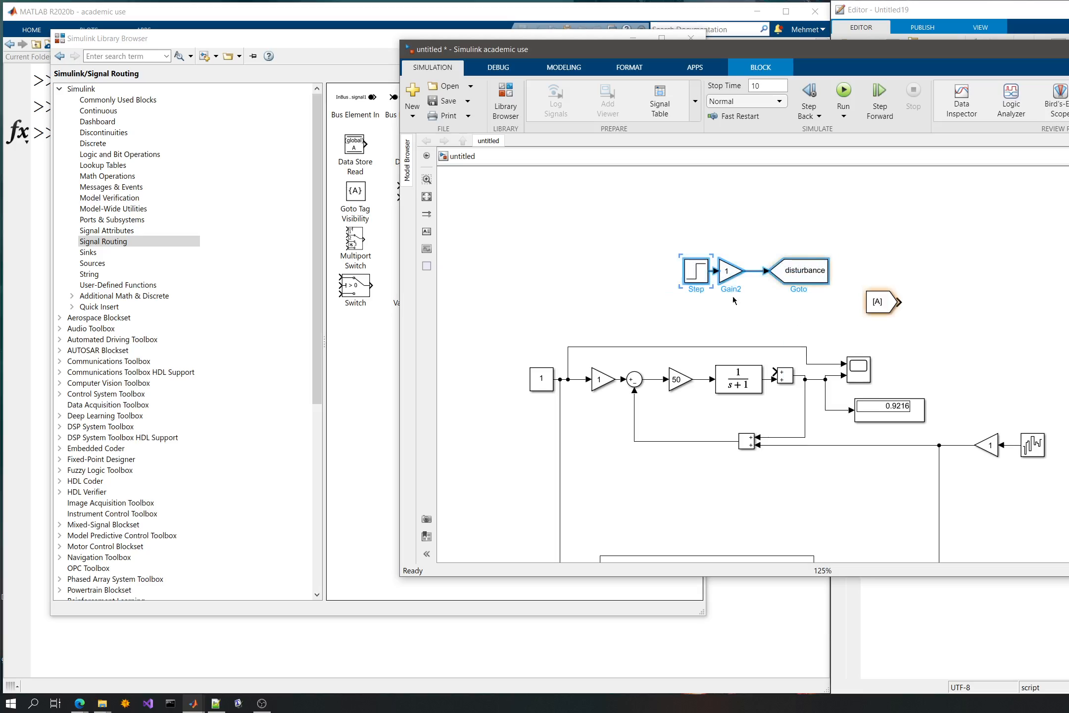
{"action": "left_click_drag", "start_coordinate": [701, 273], "coordinate": [452, 222]}
{"action": "left_click", "coordinate": [553, 195]}
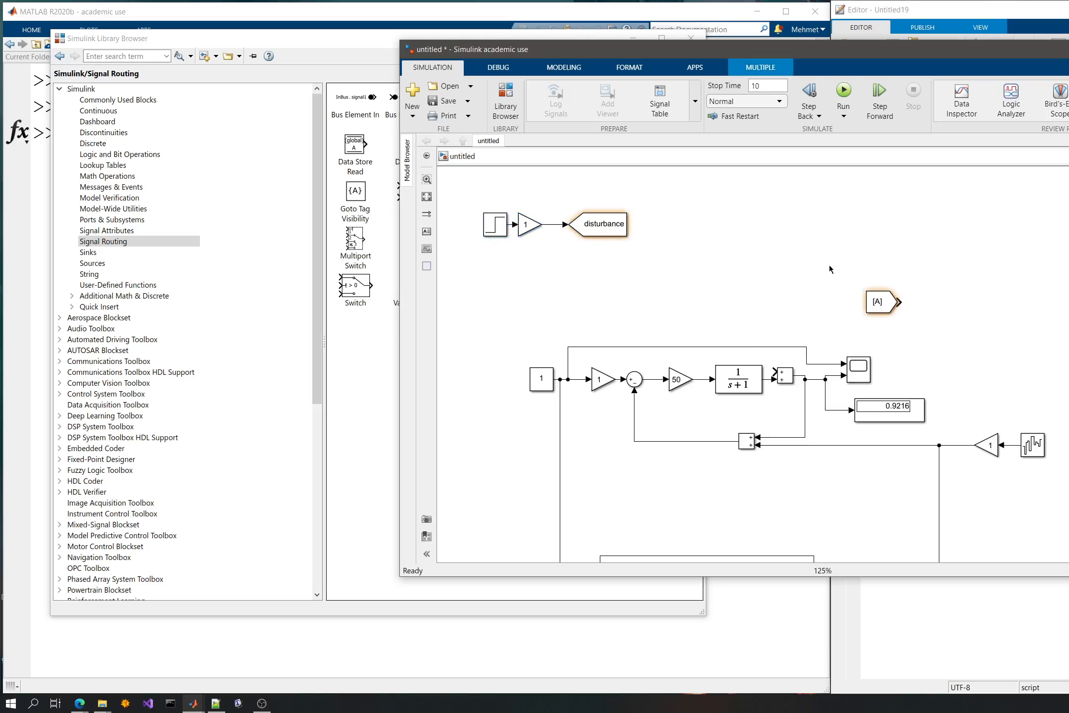
- Place the From block above the upper loop's plant and connect it to the free input of the output sum
{"action": "left_click", "coordinate": [786, 379]}
{"action": "left_click_drag", "start_coordinate": [788, 379], "coordinate": [794, 379]}
{"action": "mouse_move", "coordinate": [877, 302]}
{"action": "left_mouse_down"}
{"action": "mouse_move", "coordinate": [741, 325]}
{"action": "mouse_move", "coordinate": [773, 327]}
{"action": "mouse_move", "coordinate": [782, 371]}
{"action": "left_mouse_up"}
- Set the upper loop's From block to the disturbance tag and widen the block to fit its label
{"action": "double_click", "coordinate": [741, 325]}
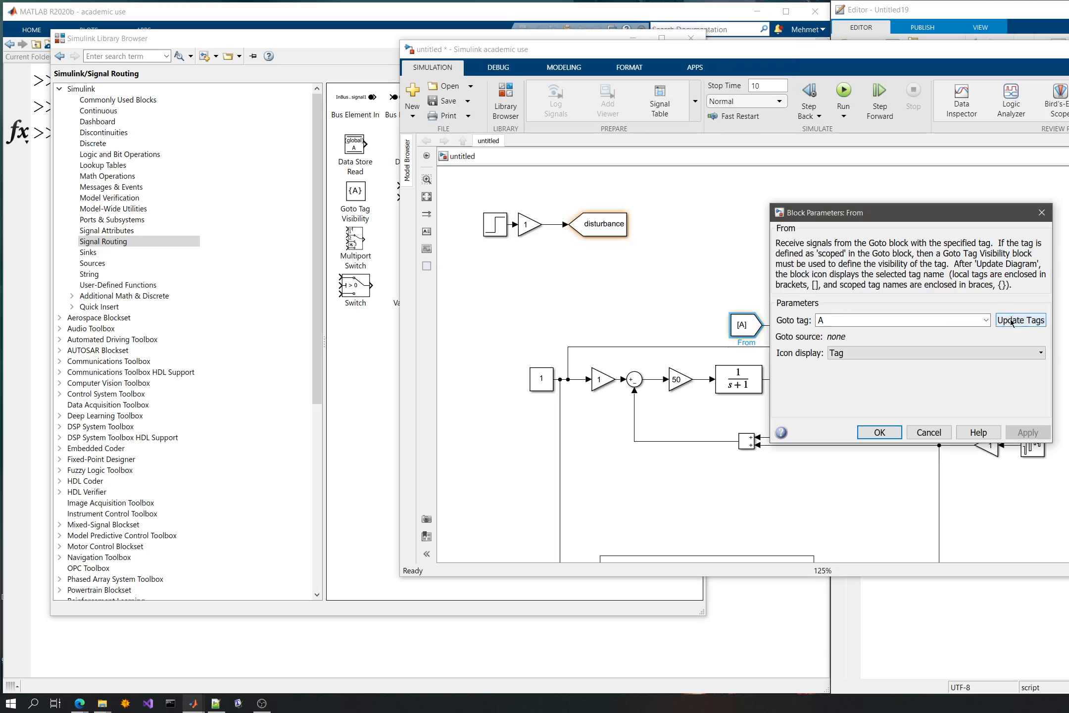
{"action": "left_click", "coordinate": [985, 320]}
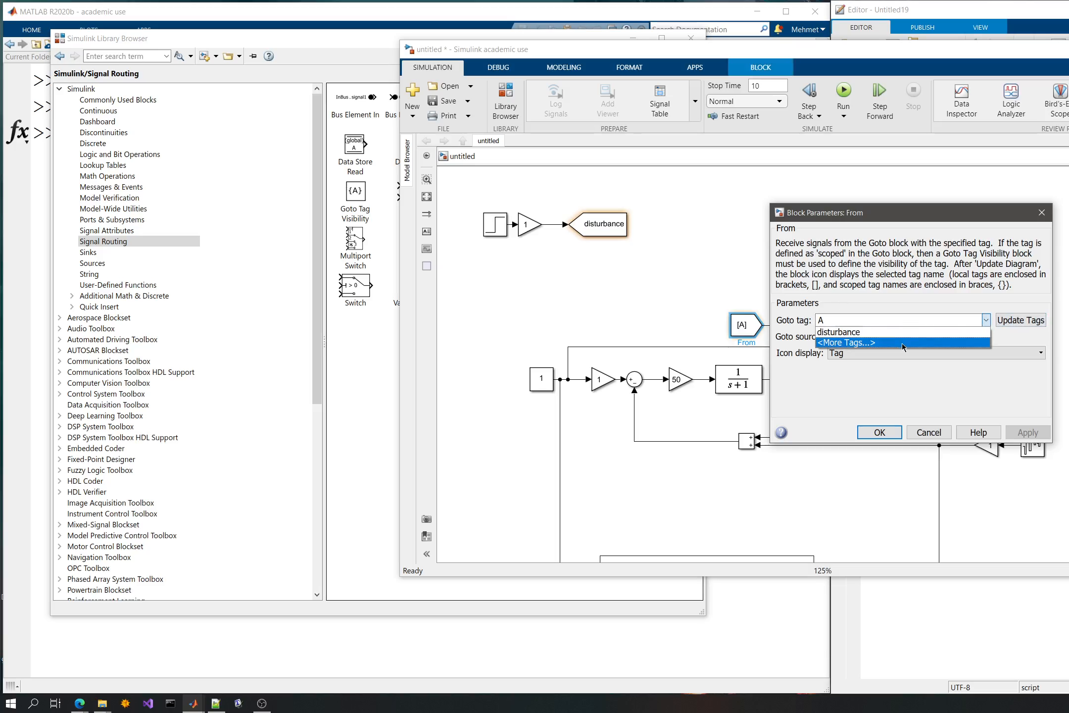
{"action": "left_click", "coordinate": [904, 331]}
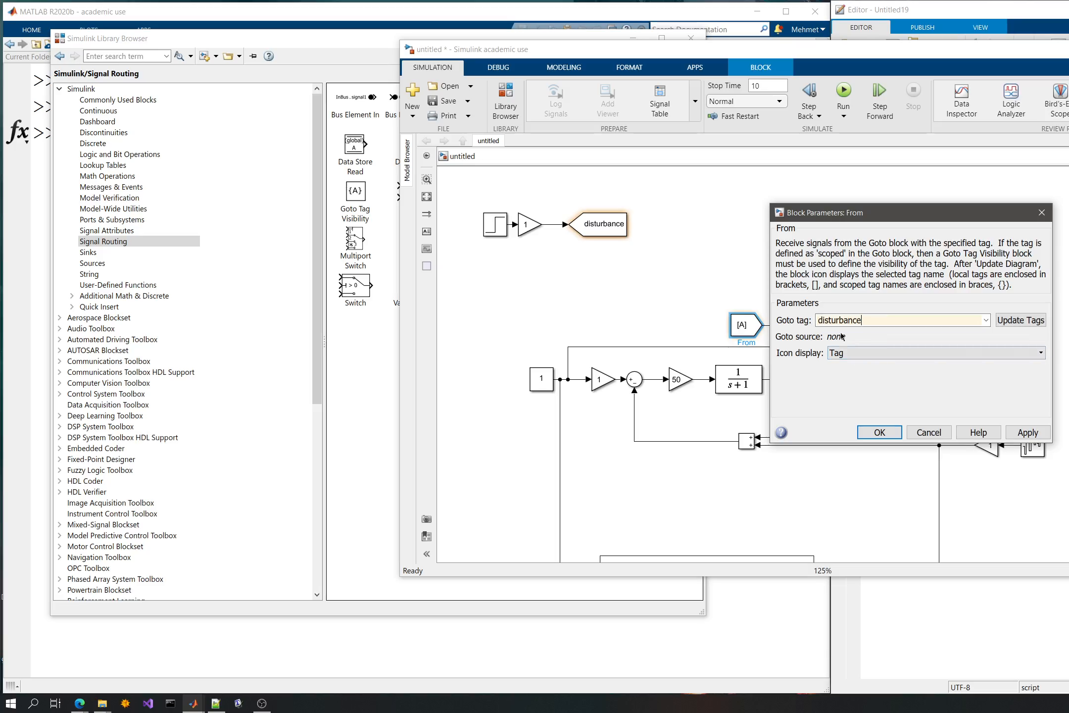
{"action": "left_click", "coordinate": [867, 353]}
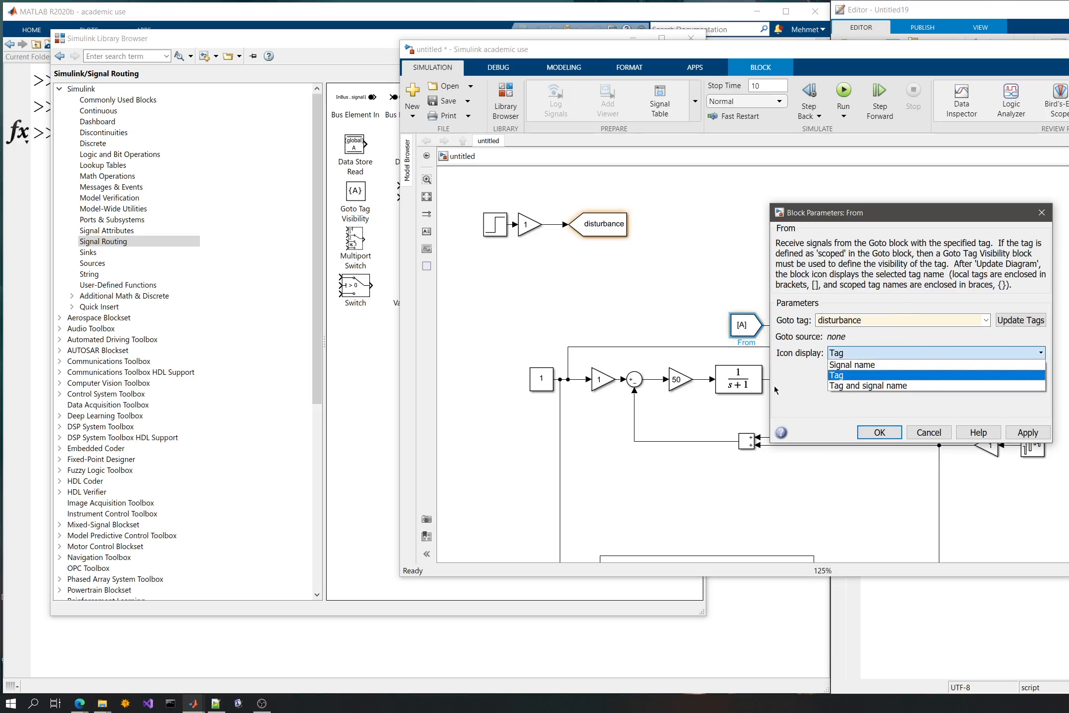
{"action": "left_click", "coordinate": [773, 384]}
{"action": "left_click", "coordinate": [1007, 435]}
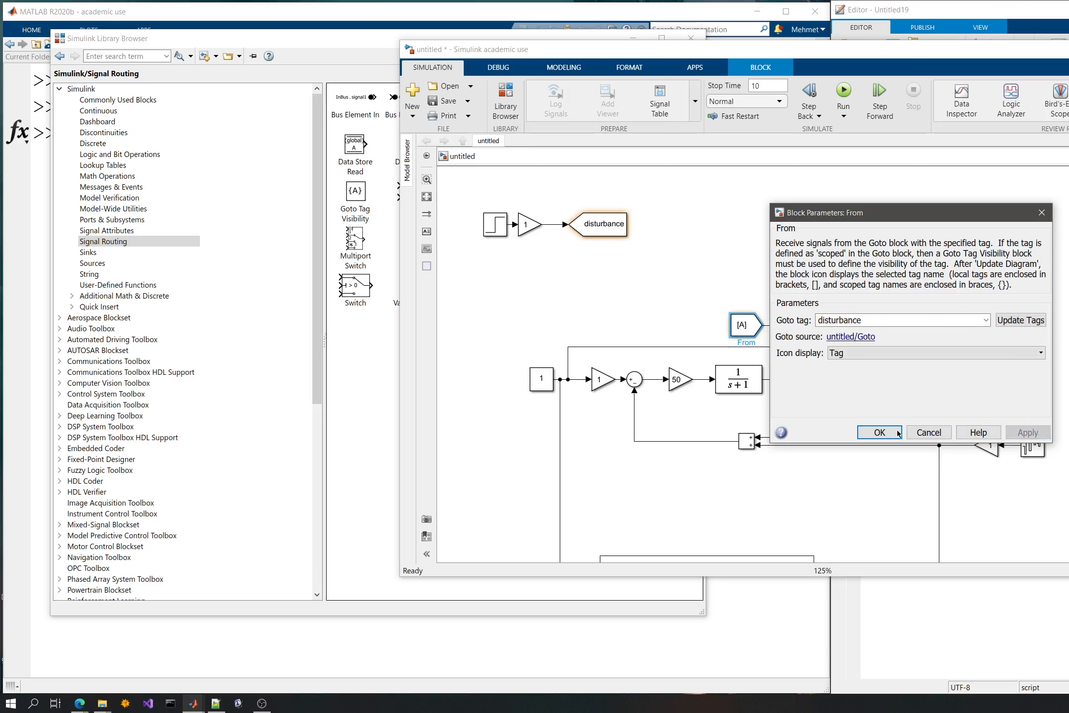
{"action": "left_click", "coordinate": [908, 435]}
{"action": "left_click_drag", "start_coordinate": [733, 333], "coordinate": [714, 336]}
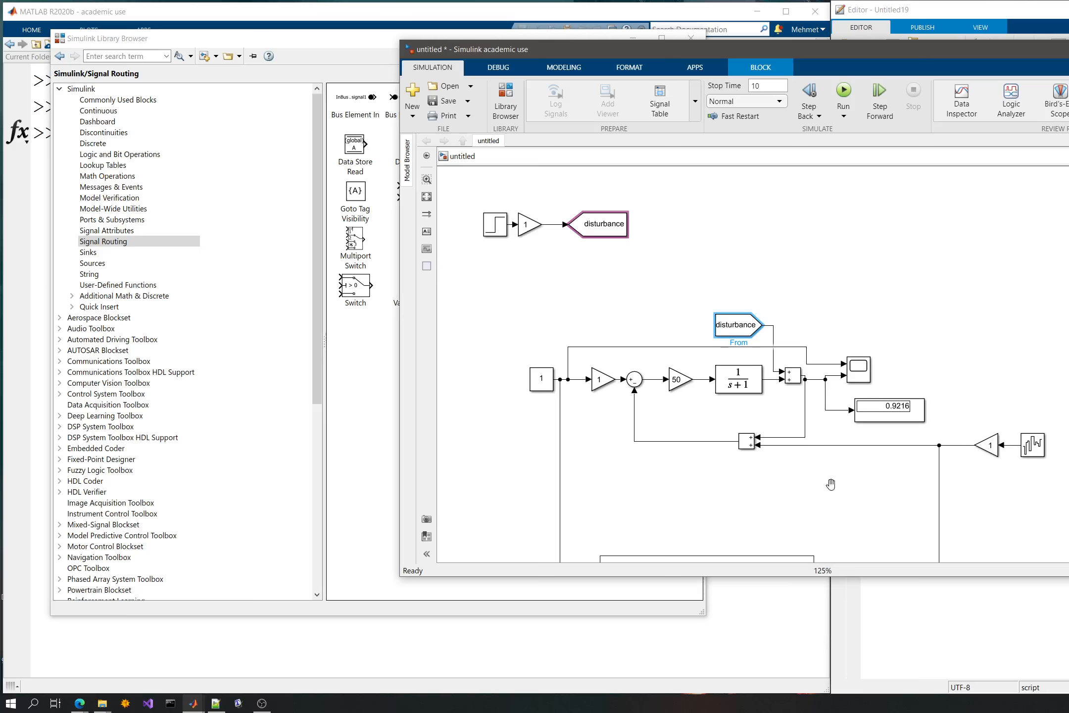
- Copy the disturbance From block above the lower loop and connect it to that loop's output sum
{"action": "left_click_drag", "start_coordinate": [831, 484], "coordinate": [798, 339]}
{"action": "left_click_drag", "start_coordinate": [762, 178], "coordinate": [794, 429]}
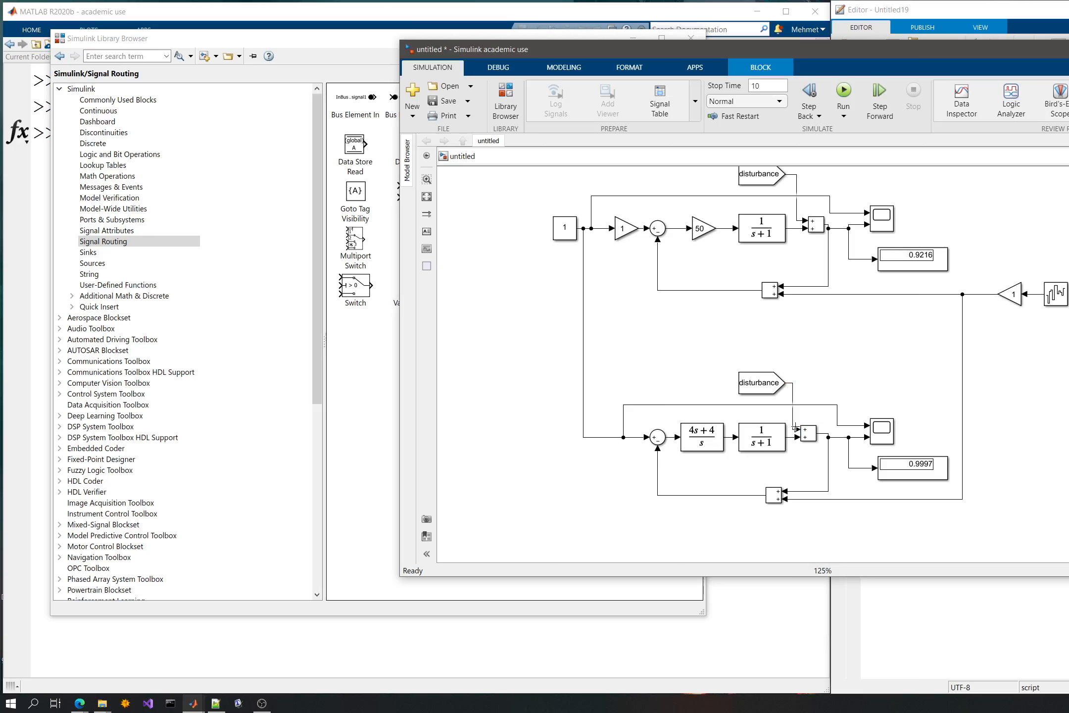
- Copy the reference constant of 1 and place the copy beneath the step disturbance source
{"action": "left_click_drag", "start_coordinate": [817, 347], "coordinate": [851, 458]}
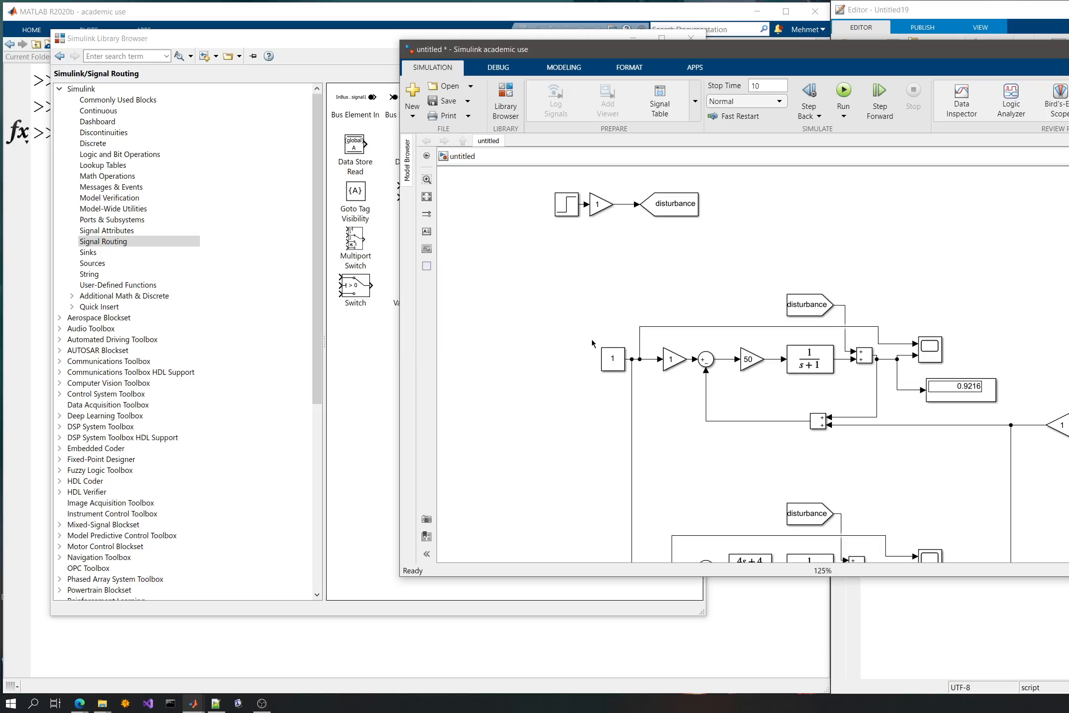
{"action": "left_click", "coordinate": [582, 282]}
{"action": "key", "text": "ctrl+v"}
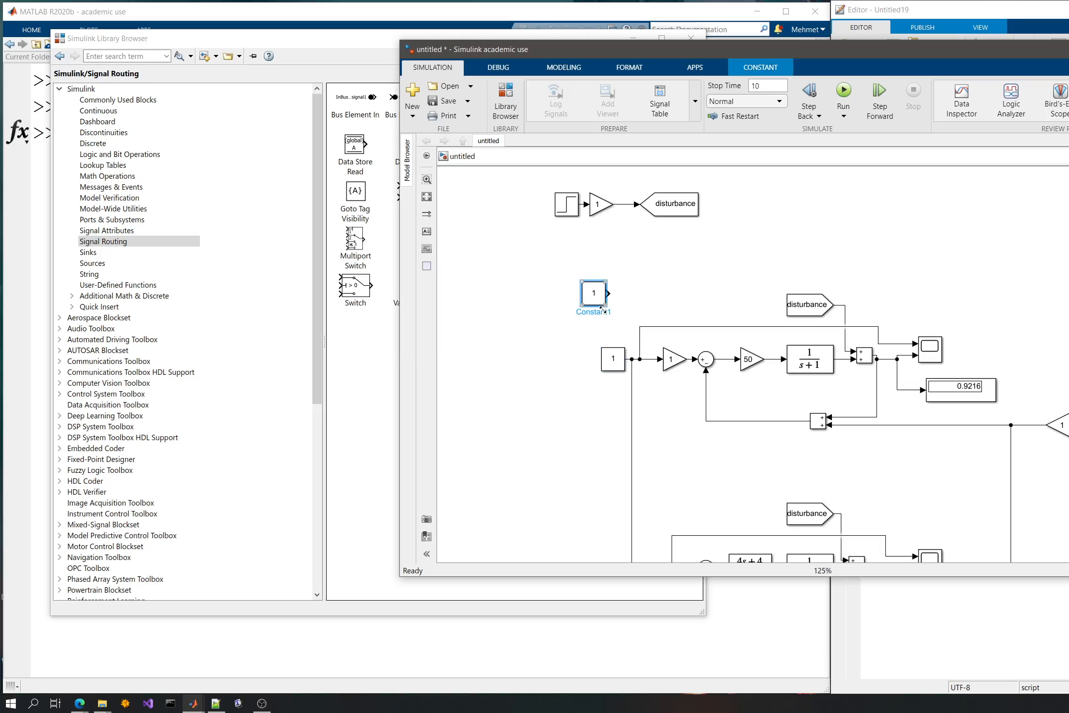
{"action": "left_click_drag", "start_coordinate": [591, 300], "coordinate": [540, 283]}
{"action": "left_click", "coordinate": [608, 289]}
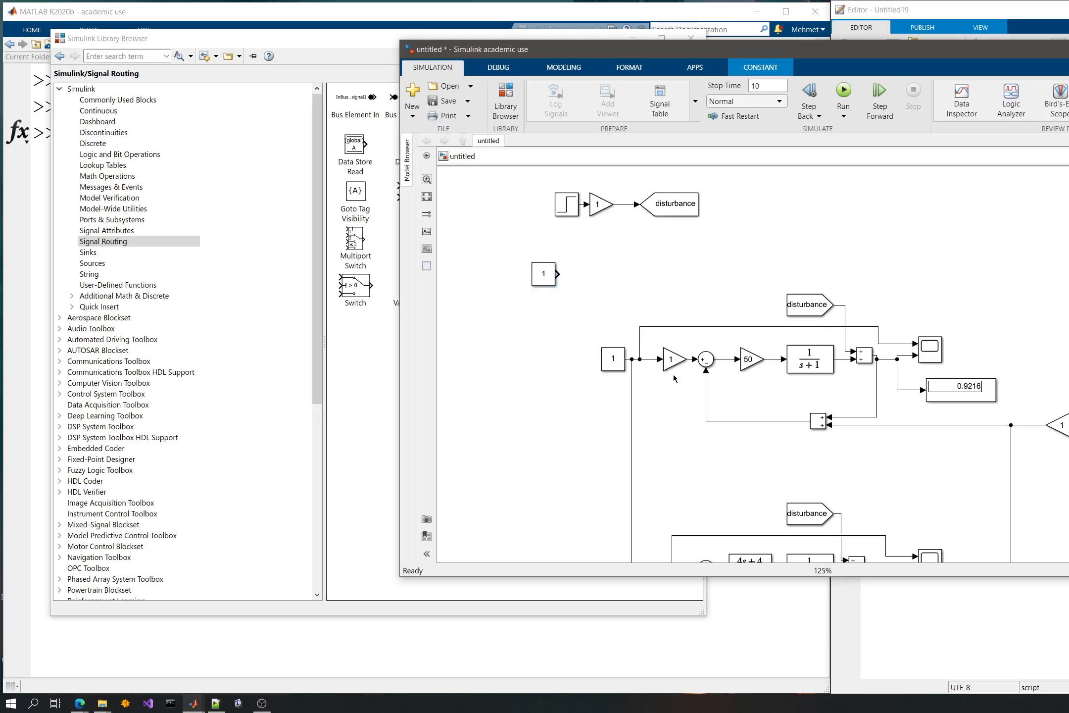
{"action": "left_click", "coordinate": [668, 353]}
{"action": "left_click", "coordinate": [669, 300]}
{"action": "key", "text": "ctrl+v"}
{"action": "left_click_drag", "start_coordinate": [608, 252], "coordinate": [705, 333]}
{"action": "left_click", "coordinate": [732, 261]}
{"action": "left_click_drag", "start_coordinate": [712, 260], "coordinate": [646, 310]}
{"action": "key", "text": "Delete"}
- Add a copy of the disturbance Goto block and connect it to the copied constant's output
{"action": "key", "text": "ctrl+v"}
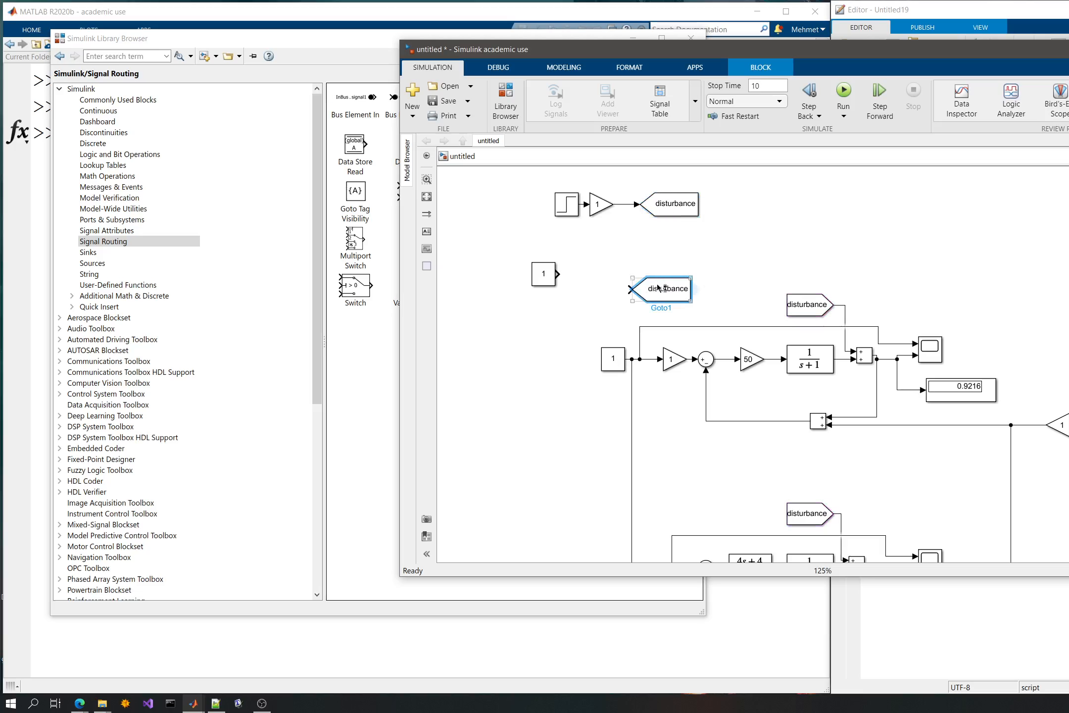
{"action": "left_click_drag", "start_coordinate": [656, 287], "coordinate": [610, 273]}
{"action": "left_click", "coordinate": [577, 278]}
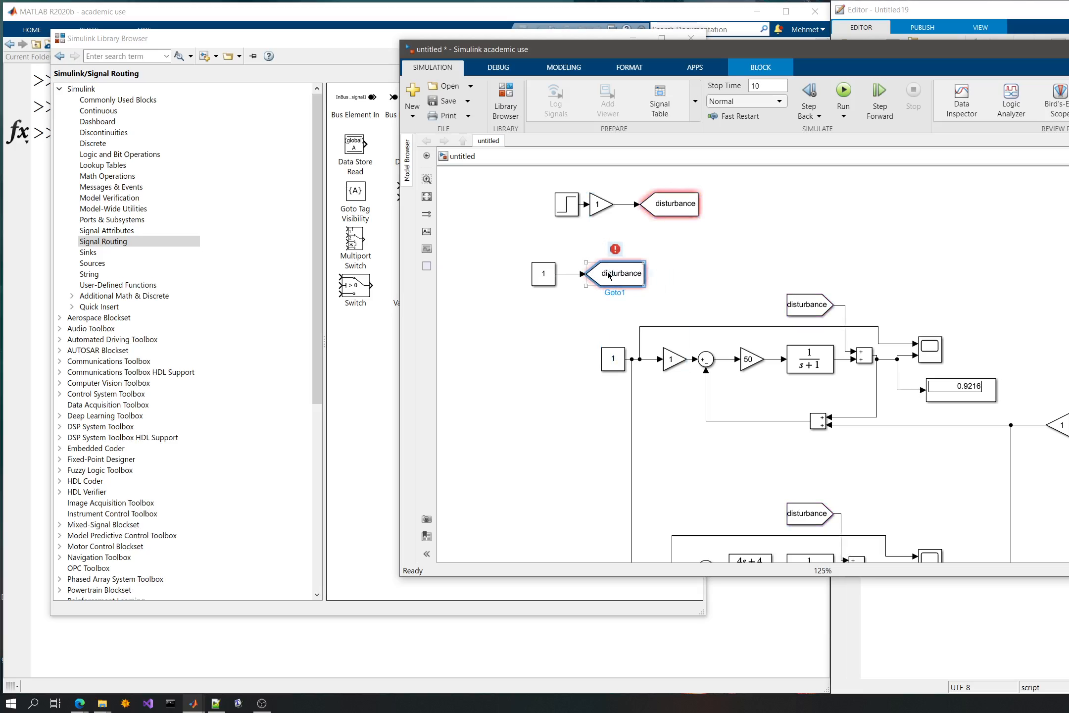
- Set the tag of the copied constant's Goto block to ref
{"action": "double_click", "coordinate": [637, 283]}
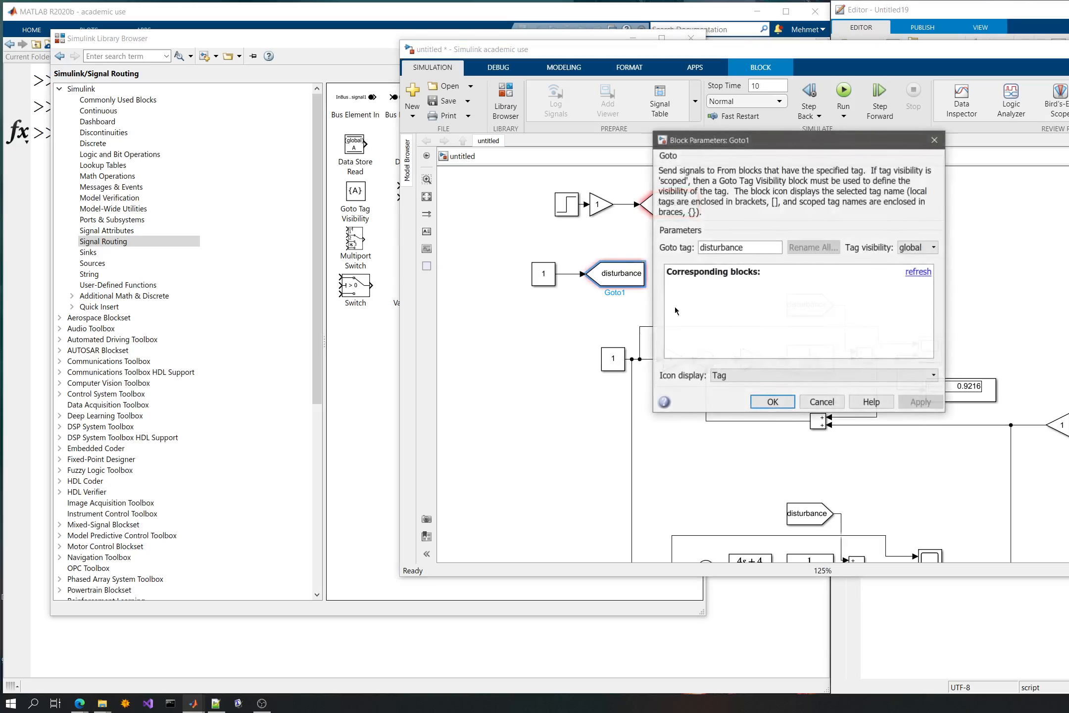
{"action": "double_click", "coordinate": [730, 248]}
{"action": "type", "text": "refe"}
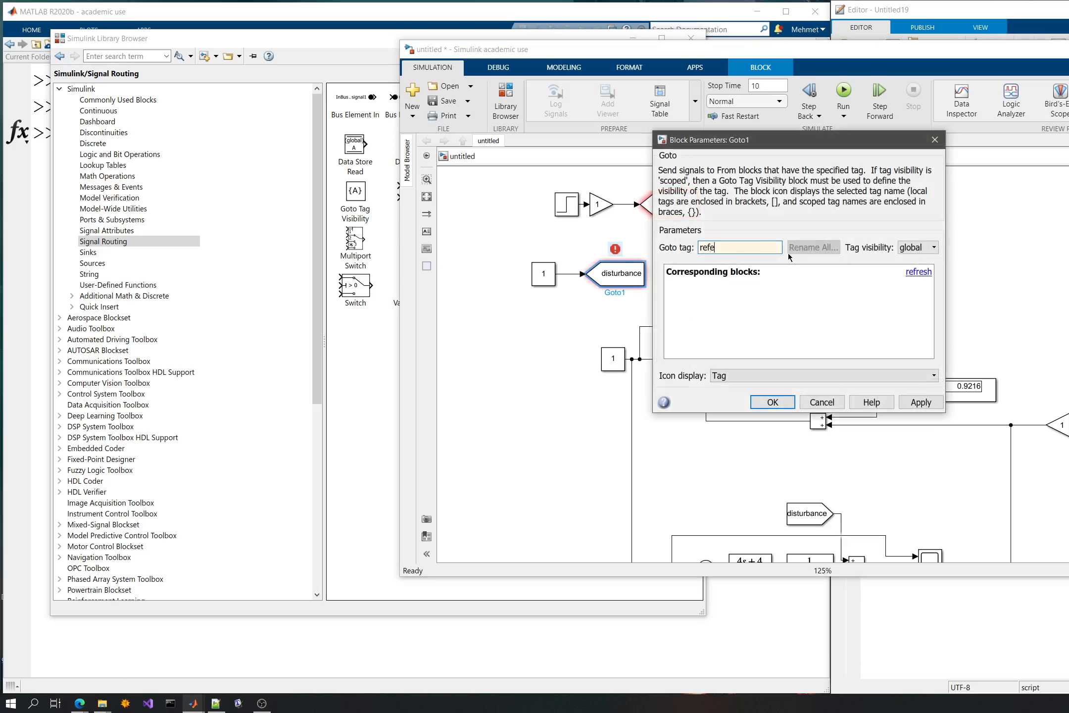
{"action": "key", "text": "BackSpace"}
{"action": "left_click", "coordinate": [912, 406]}
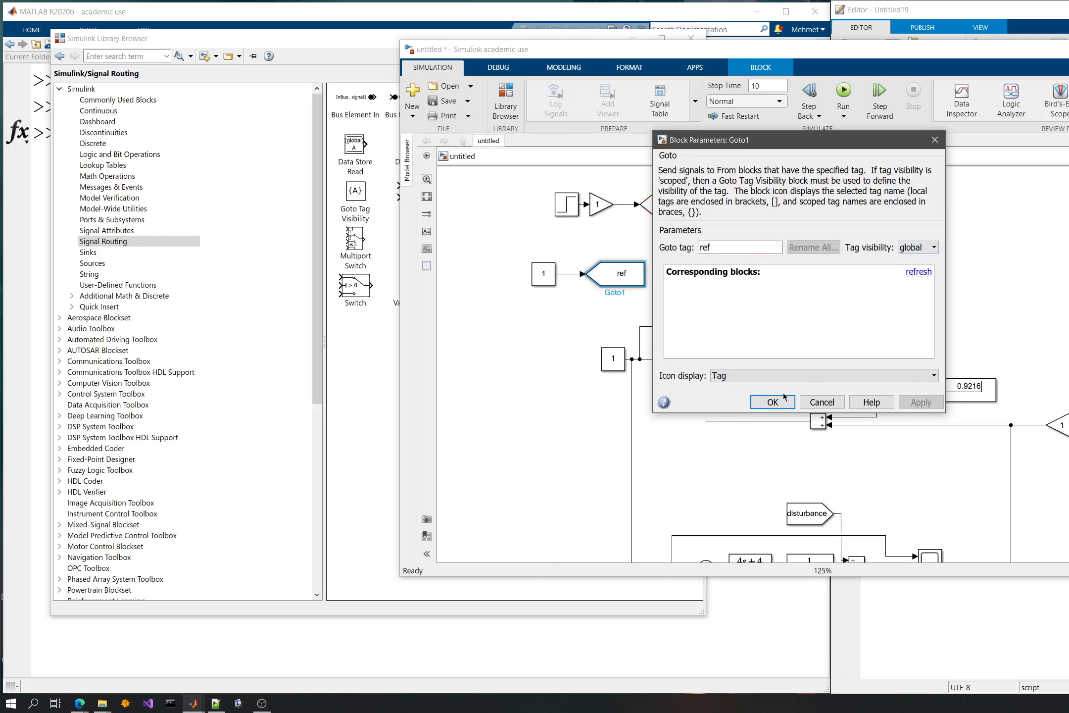
{"action": "left_click", "coordinate": [773, 402]}
- Narrow the ref Goto block and align it and its constant beneath the disturbance source chain
{"action": "left_click_drag", "start_coordinate": [641, 266], "coordinate": [617, 270]}
{"action": "left_click_drag", "start_coordinate": [521, 260], "coordinate": [619, 293]}
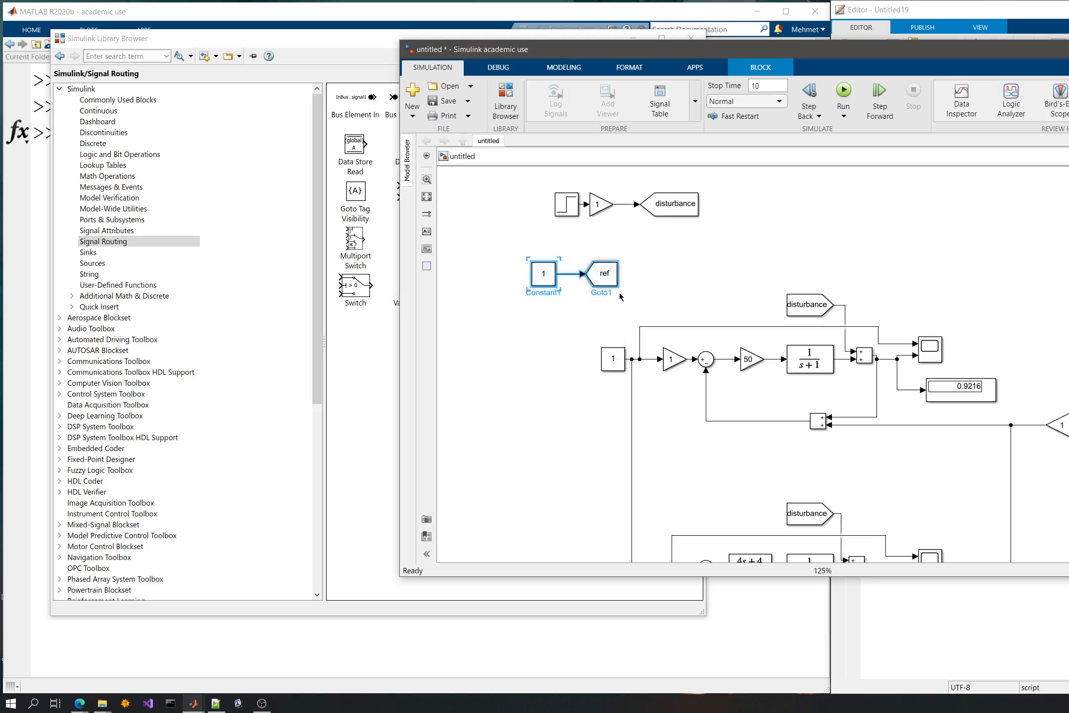
{"action": "left_click_drag", "start_coordinate": [548, 269], "coordinate": [571, 267]}
{"action": "left_click", "coordinate": [701, 273]}
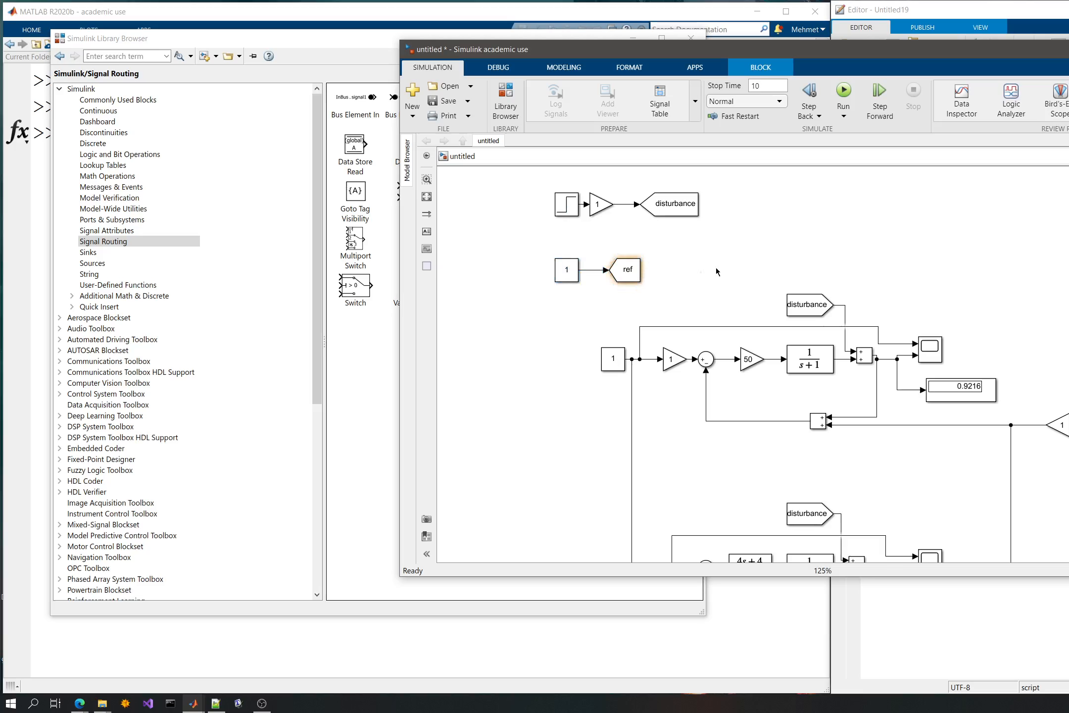
- Replace the original reference constant and its signal lines with a ref From block feeding the upper loop's input gain
{"action": "left_click", "coordinate": [627, 270]}
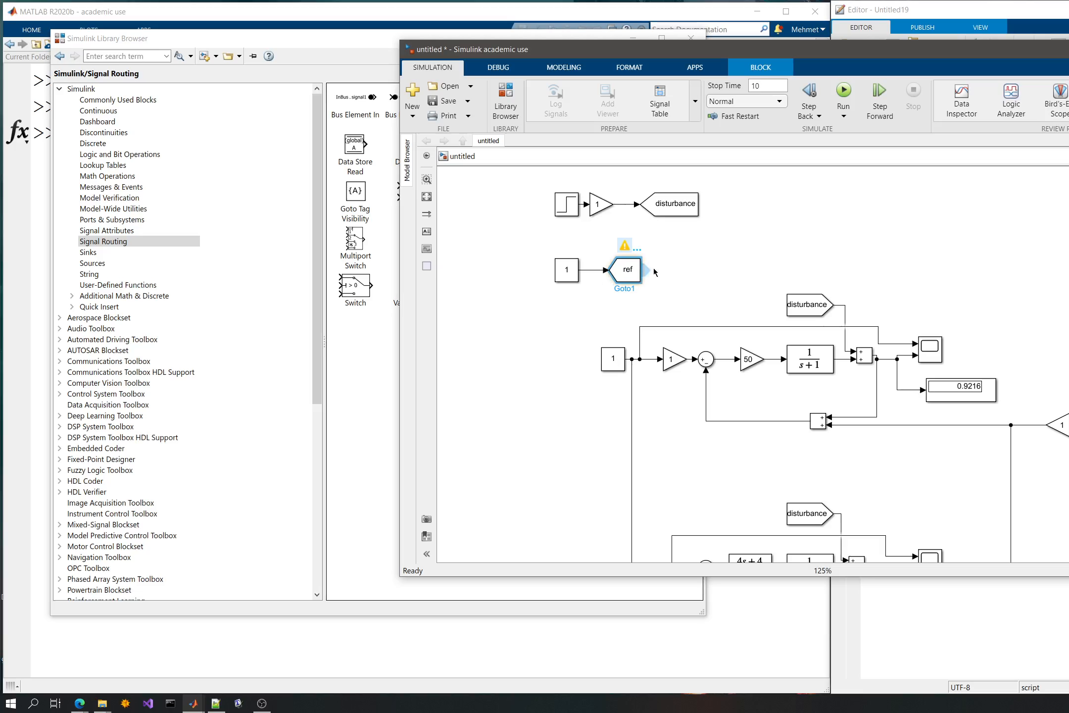
{"action": "left_click_drag", "start_coordinate": [646, 270], "coordinate": [549, 362]}
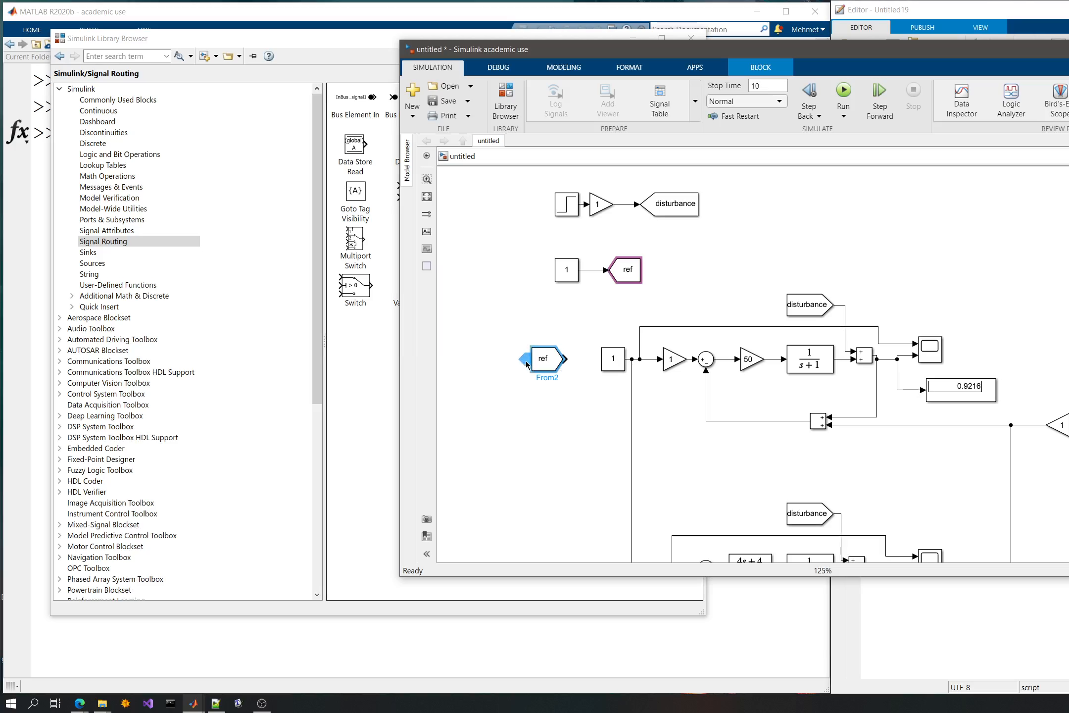
{"action": "left_click", "coordinate": [616, 355]}
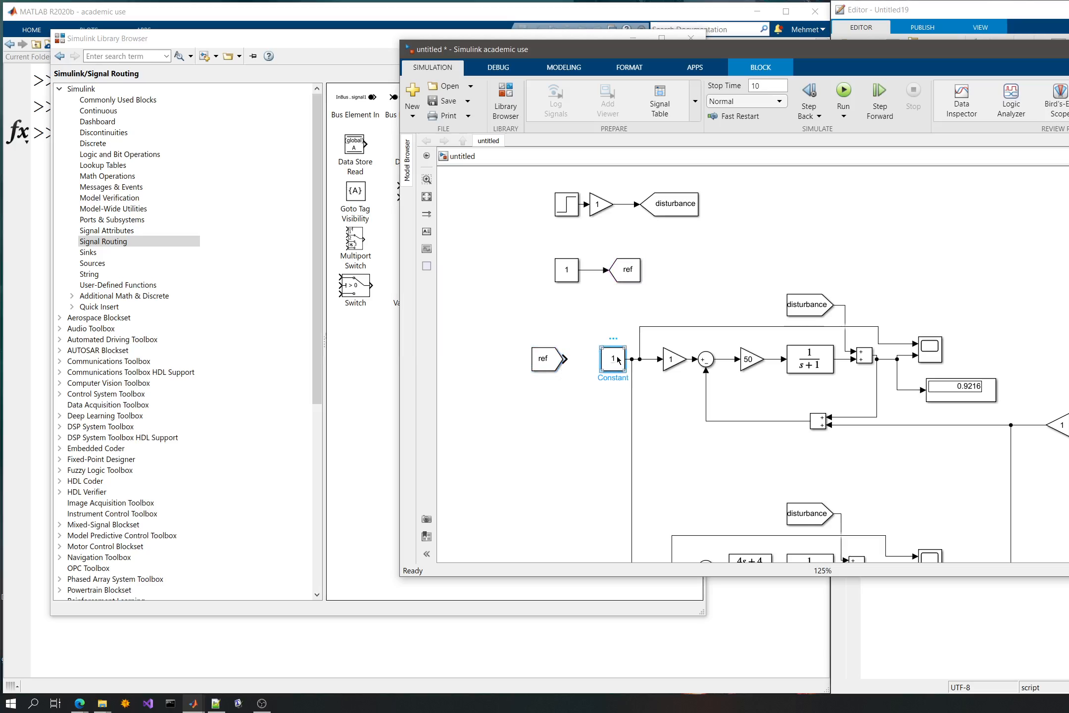
{"action": "key", "text": "Delete"}
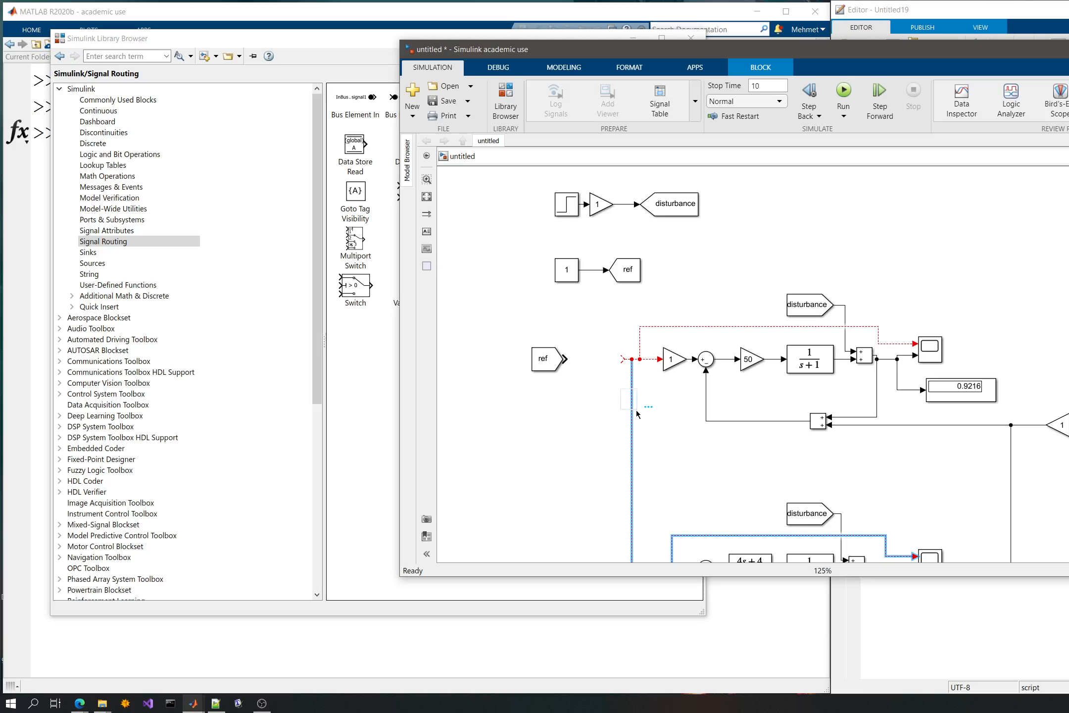
{"action": "key", "text": "Delete"}
{"action": "left_click", "coordinate": [639, 332]}
{"action": "key", "text": "Delete"}
{"action": "key", "text": "Delete"}
{"action": "left_click_drag", "start_coordinate": [541, 363], "coordinate": [631, 363]}
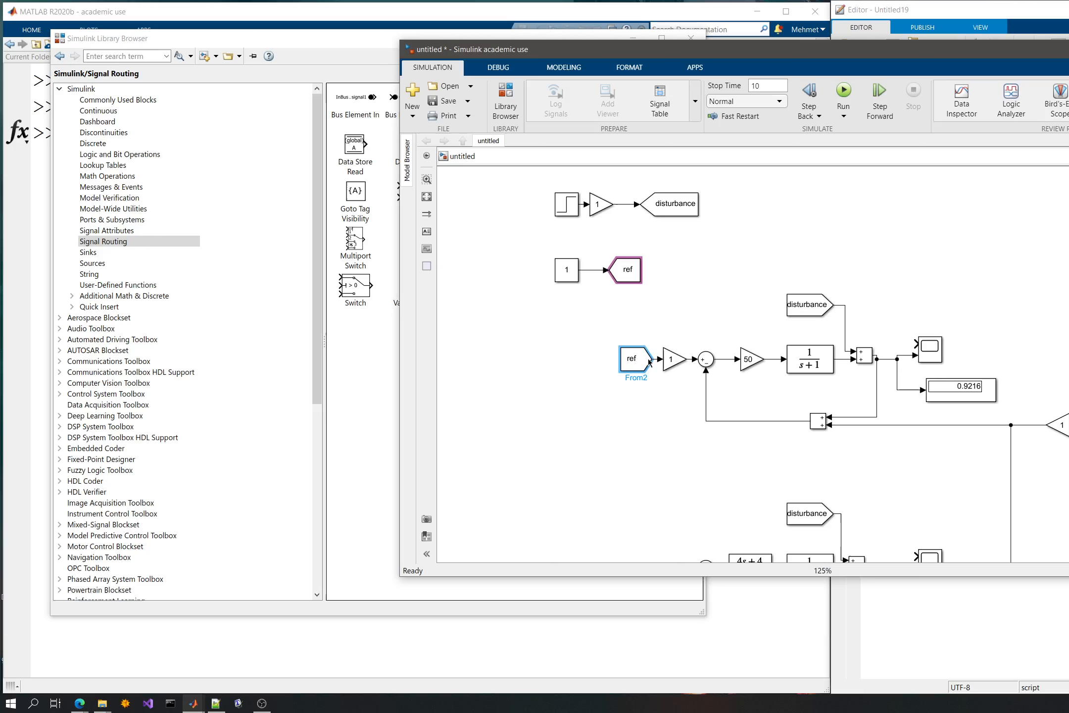
- Copy the ref From block and connect the copy to the lower loop's error sum
{"action": "scroll", "coordinate": [662, 463], "scroll_direction": "down", "scroll_amount": 5}
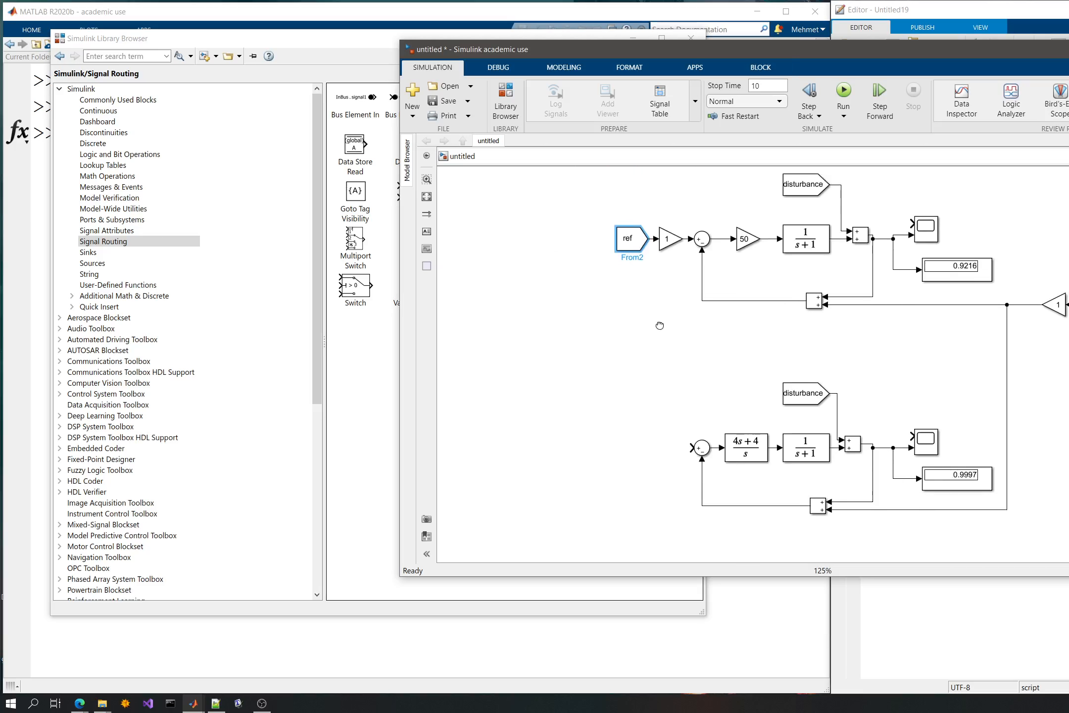
{"action": "left_click", "coordinate": [658, 350]}
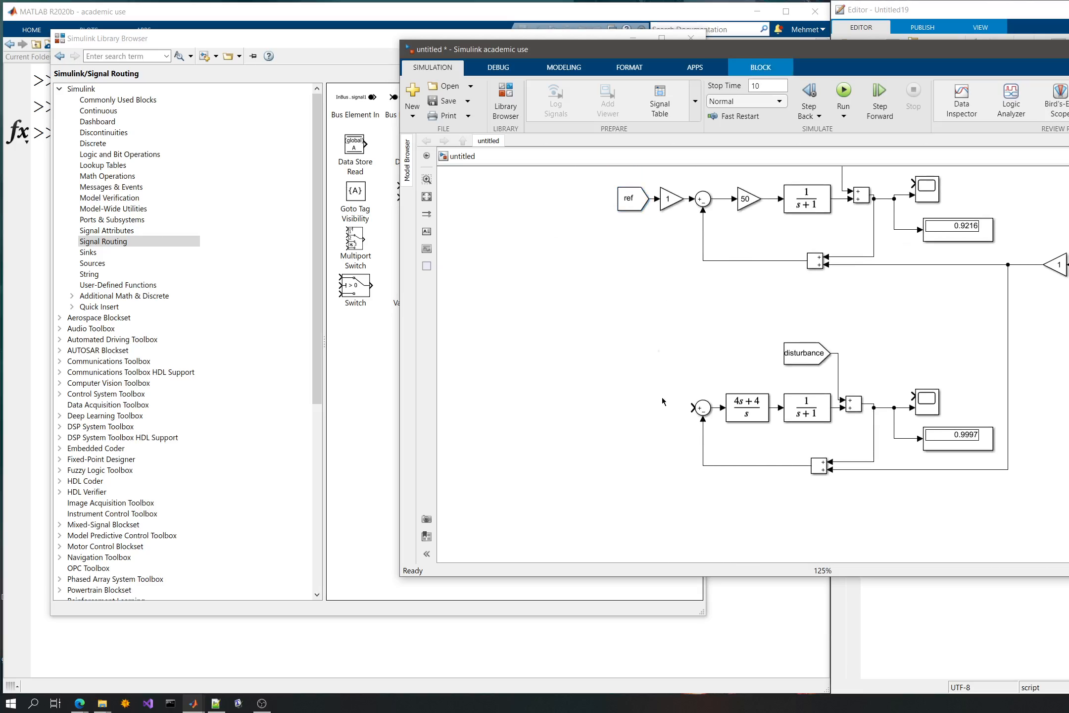
{"action": "key", "text": "ctrl+v"}
{"action": "left_click_drag", "start_coordinate": [667, 360], "coordinate": [659, 407]}
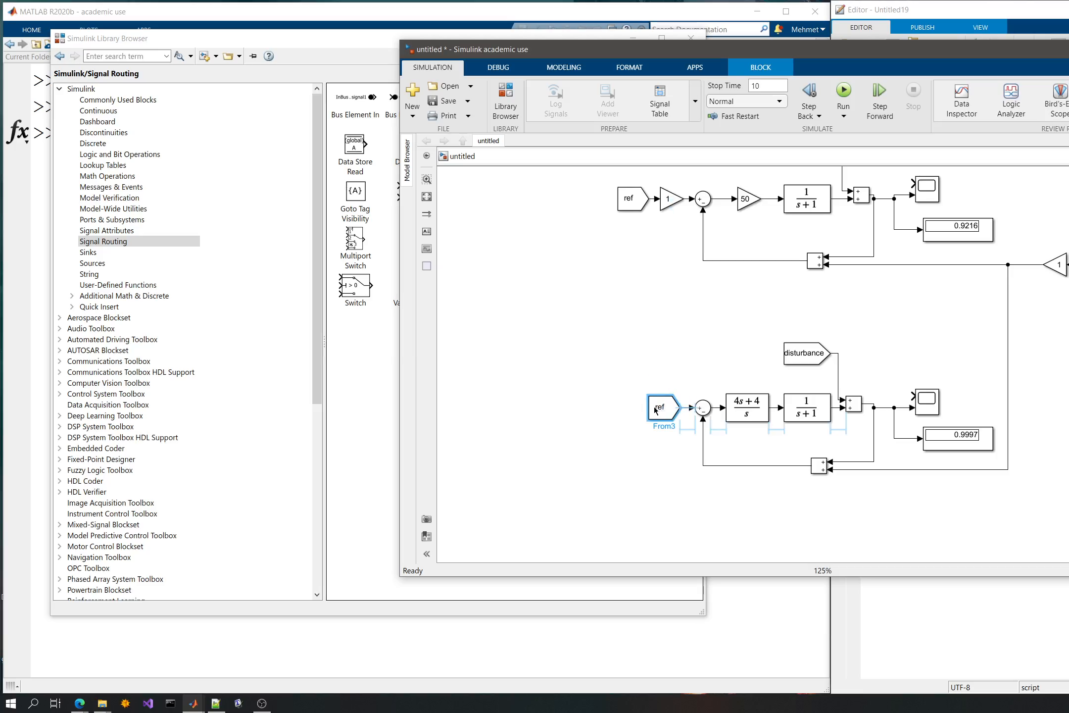
{"action": "left_click", "coordinate": [684, 318]}
- Cut the band-limited white noise source with its gain and paste them above the upper loop, level with the disturbance source
{"action": "left_click_drag", "start_coordinate": [683, 314], "coordinate": [590, 360]}
{"action": "left_click_drag", "start_coordinate": [1037, 281], "coordinate": [965, 337]}
{"action": "key", "text": "Delete"}
{"action": "left_click_drag", "start_coordinate": [939, 212], "coordinate": [963, 383]}
{"action": "left_click", "coordinate": [901, 308]}
{"action": "key", "text": "ctrl+v"}
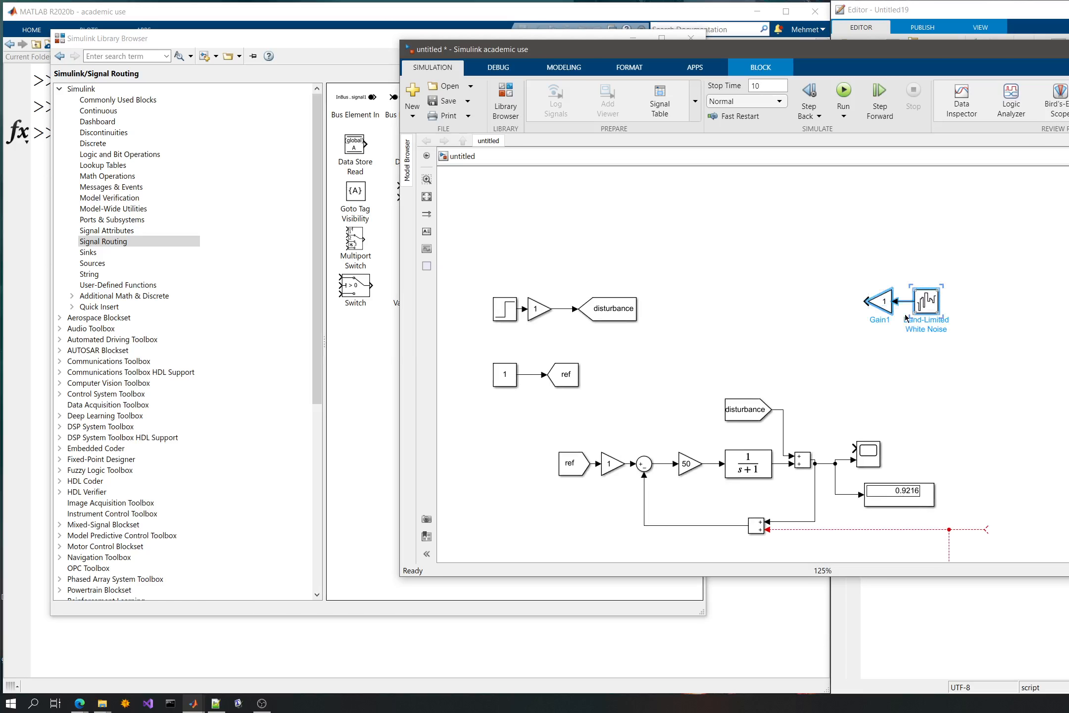
{"action": "left_click_drag", "start_coordinate": [905, 316], "coordinate": [859, 333]}
{"action": "left_click", "coordinate": [691, 312]}
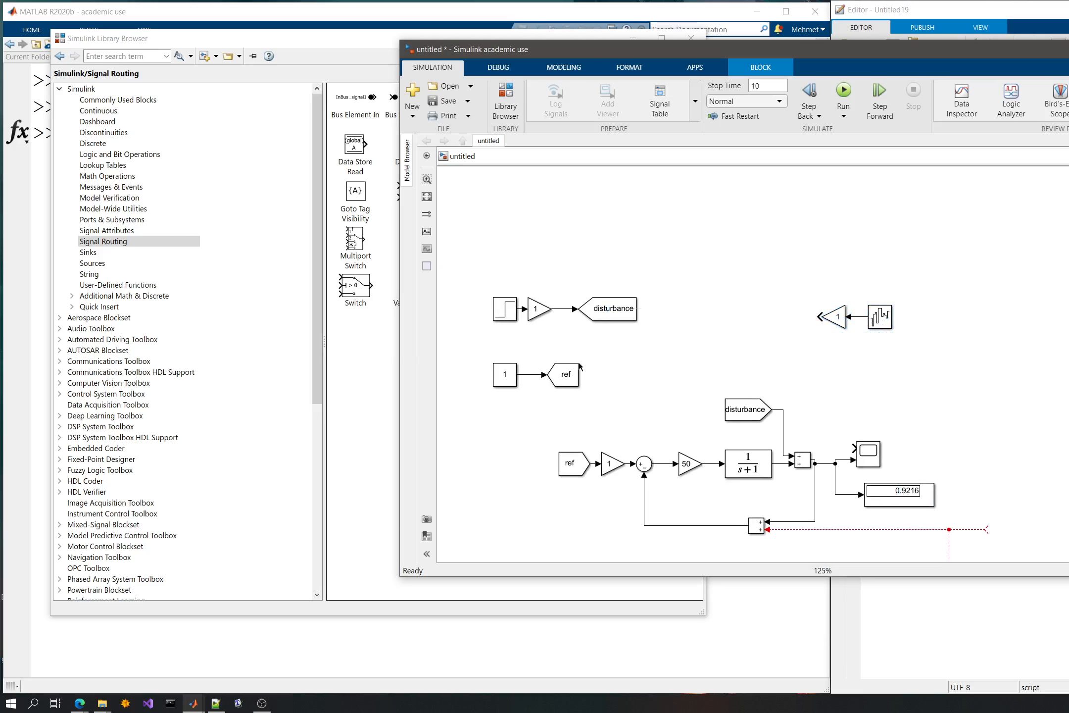
- Add a copy of the disturbance Goto block, flip it horizontally and connect it to the noise gain's output
{"action": "left_click", "coordinate": [627, 314]}
{"action": "left_click", "coordinate": [697, 337]}
{"action": "key", "text": "ctrl+v"}
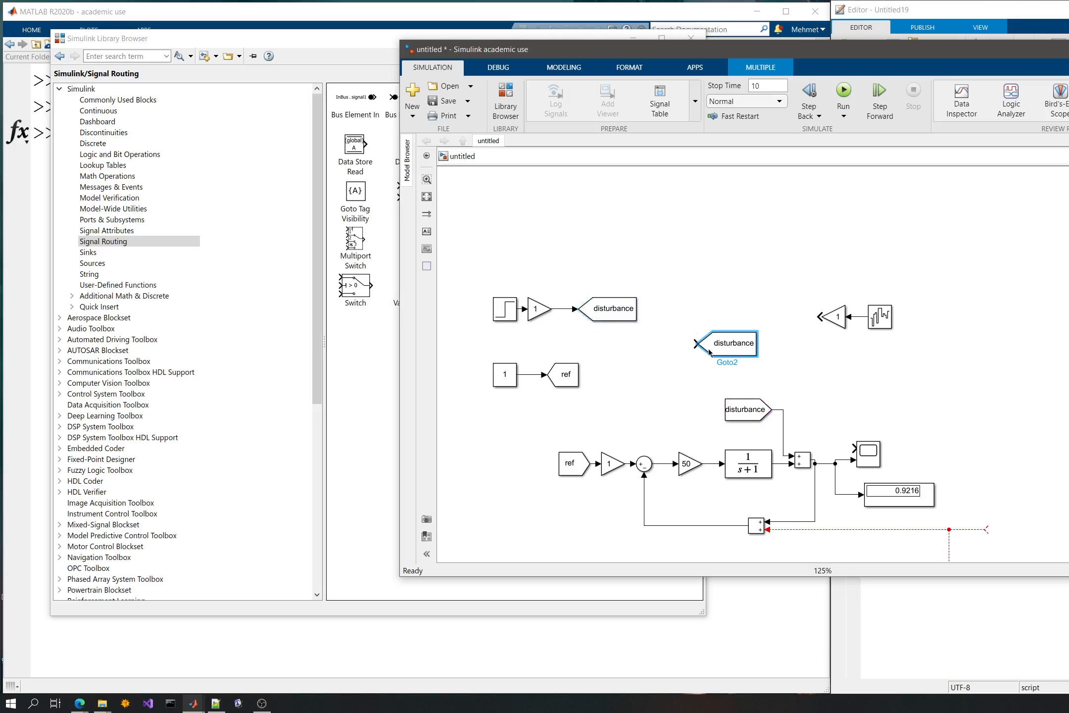
{"action": "key", "text": "ctrl+i"}
{"action": "left_click_drag", "start_coordinate": [726, 343], "coordinate": [769, 315]}
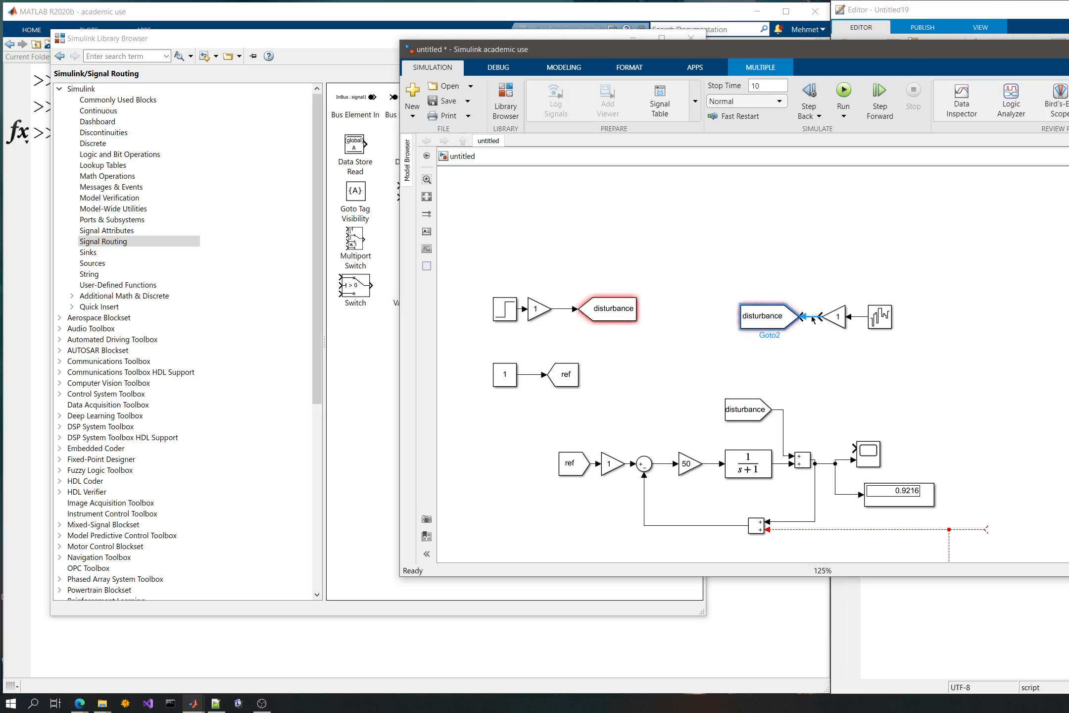
- Set the tag of the noise source's Goto block to noise
{"action": "double_click", "coordinate": [768, 320]}
{"action": "left_click", "coordinate": [895, 291]}
{"action": "key", "text": "BackSpace"}
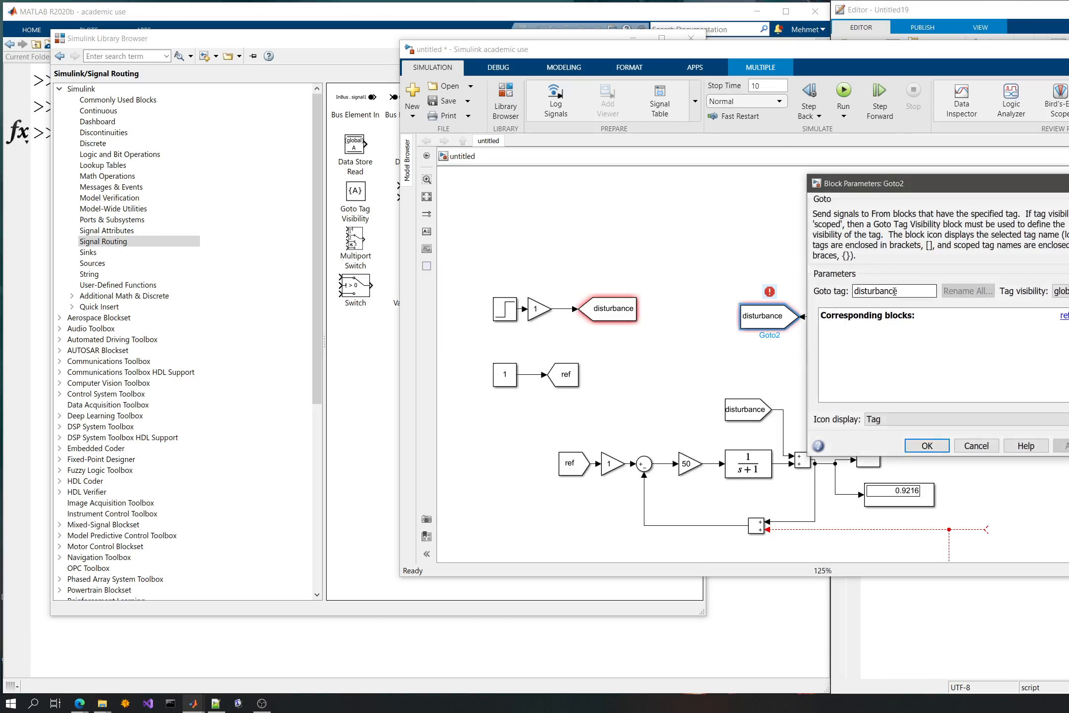
{"action": "double_click", "coordinate": [894, 292]}
{"action": "type", "text": "noise"}
{"action": "key", "text": "Return"}
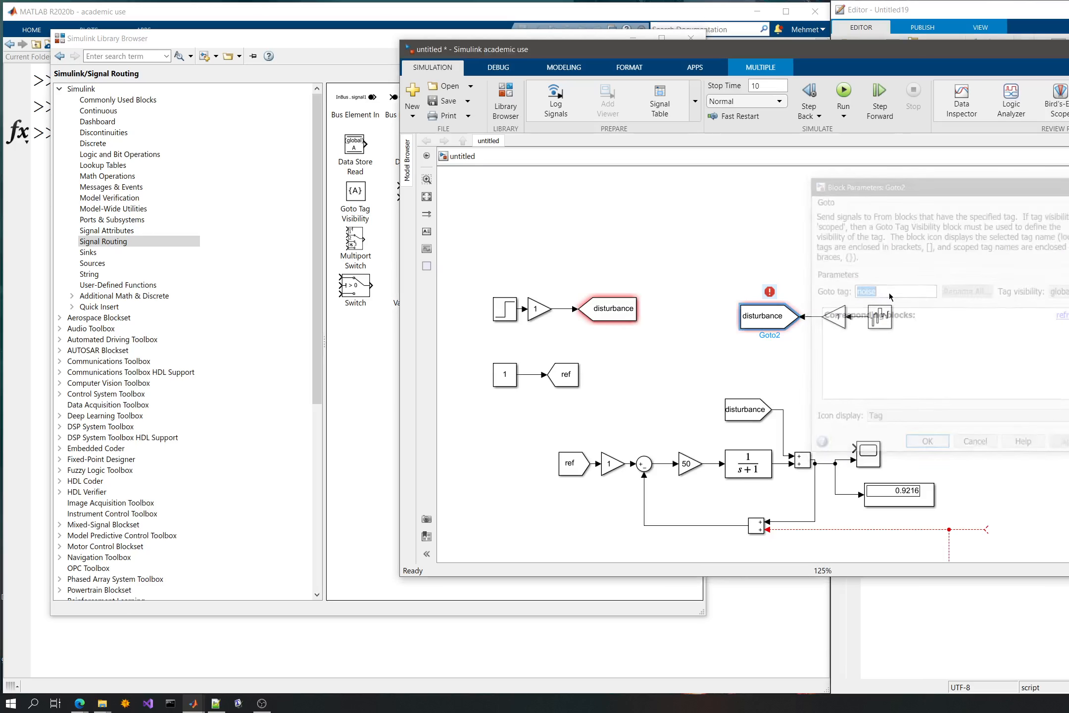
{"action": "left_click", "coordinate": [830, 328]}
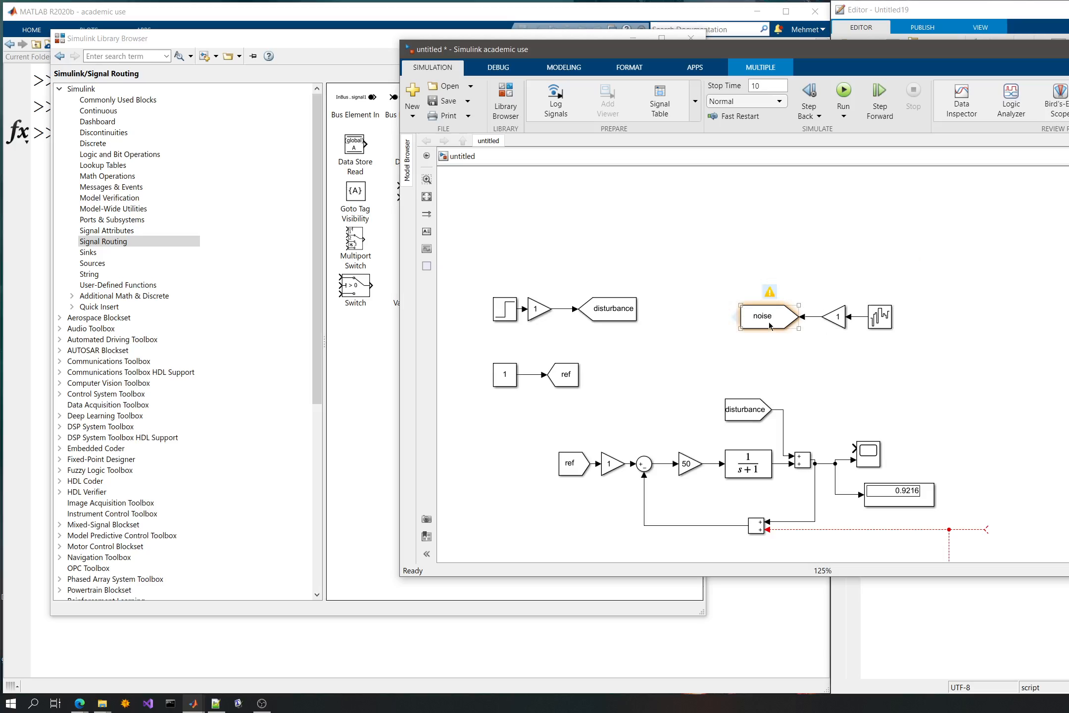
- Replace the leftover unconnected line at the upper loop's feedback sum with a From block carrying the noise signal
{"action": "left_click_drag", "start_coordinate": [734, 317], "coordinate": [1038, 496]}
{"action": "left_click_drag", "start_coordinate": [954, 546], "coordinate": [949, 548]}
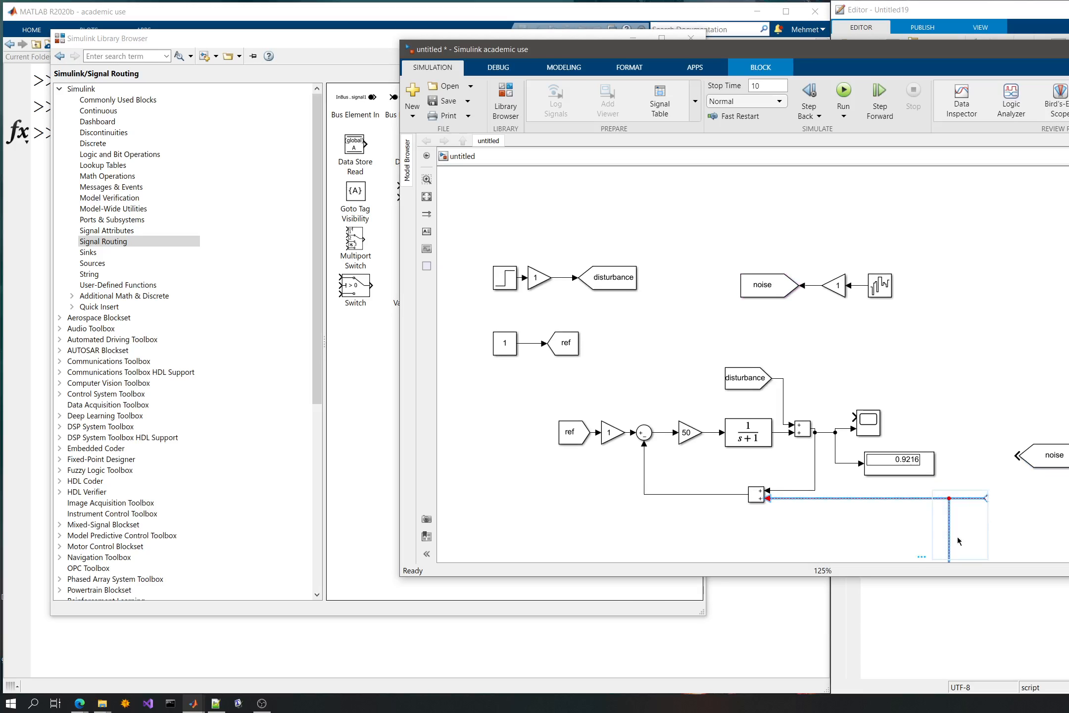
{"action": "key", "text": "Delete"}
{"action": "left_click_drag", "start_coordinate": [1047, 457], "coordinate": [814, 508]}
- Add a copy of the noise From block and connect it to the free input of the lower loop's feedback sum
{"action": "left_click_drag", "start_coordinate": [848, 503], "coordinate": [779, 213]}
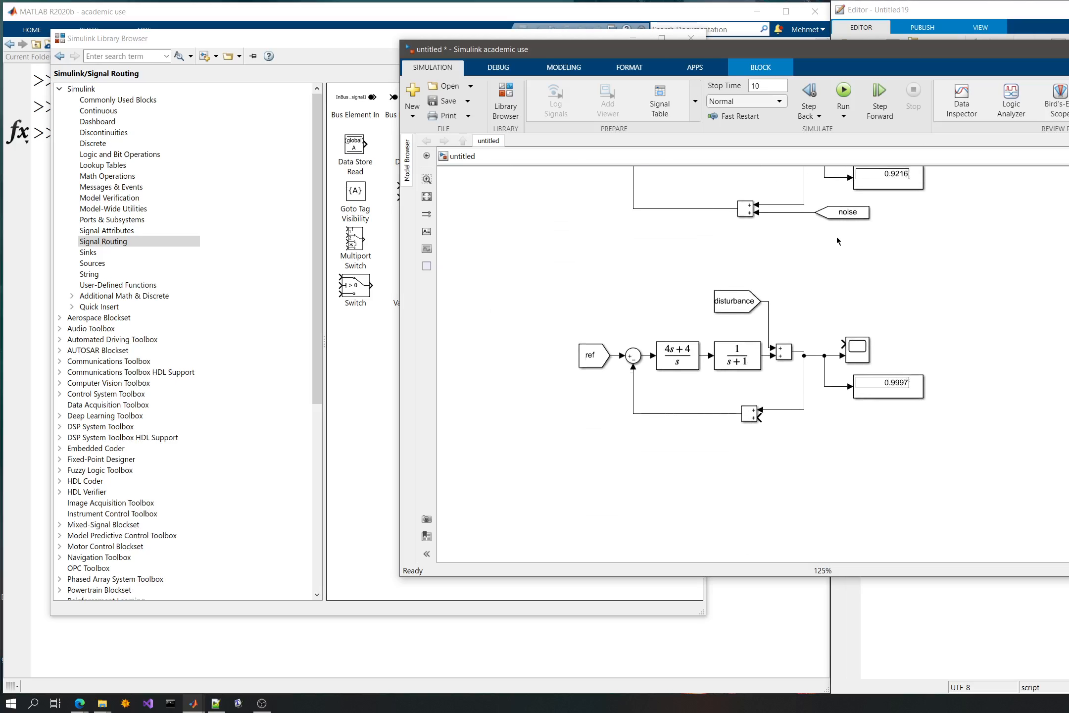
{"action": "key", "text": "ctrl+v"}
{"action": "left_click_drag", "start_coordinate": [898, 493], "coordinate": [761, 413]}
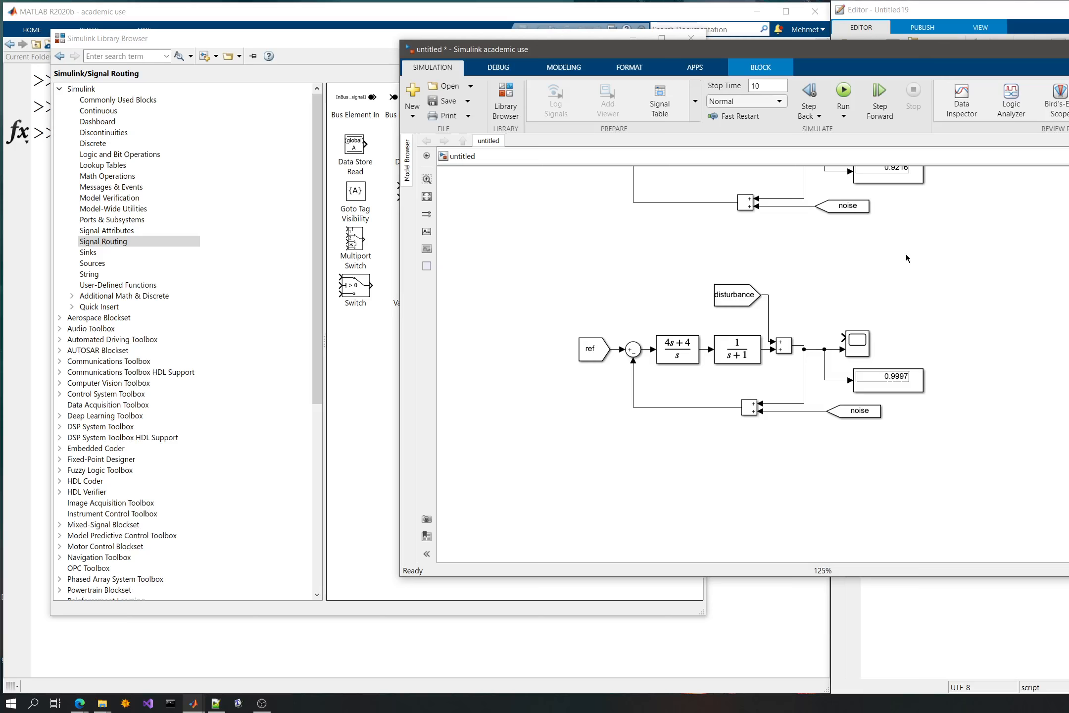
- Move the disturbance and ref source groups together to the empty area left of the upper loop
{"action": "left_click_drag", "start_coordinate": [905, 254], "coordinate": [940, 341]}
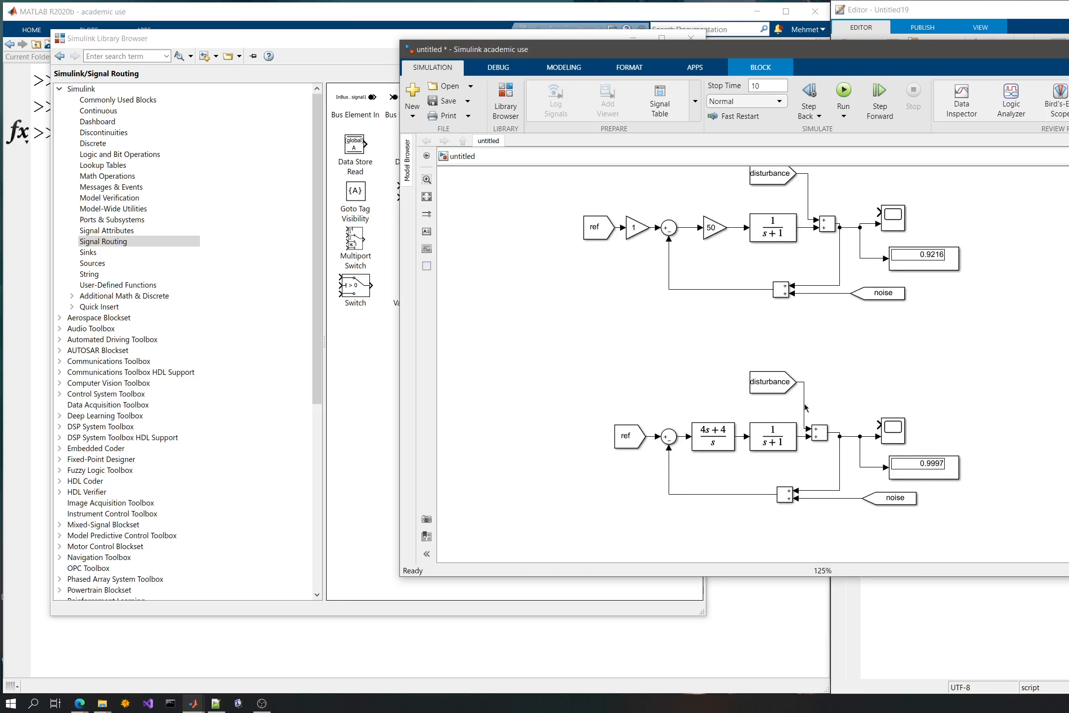
{"action": "scroll", "coordinate": [697, 308], "scroll_direction": "up", "scroll_amount": 5}
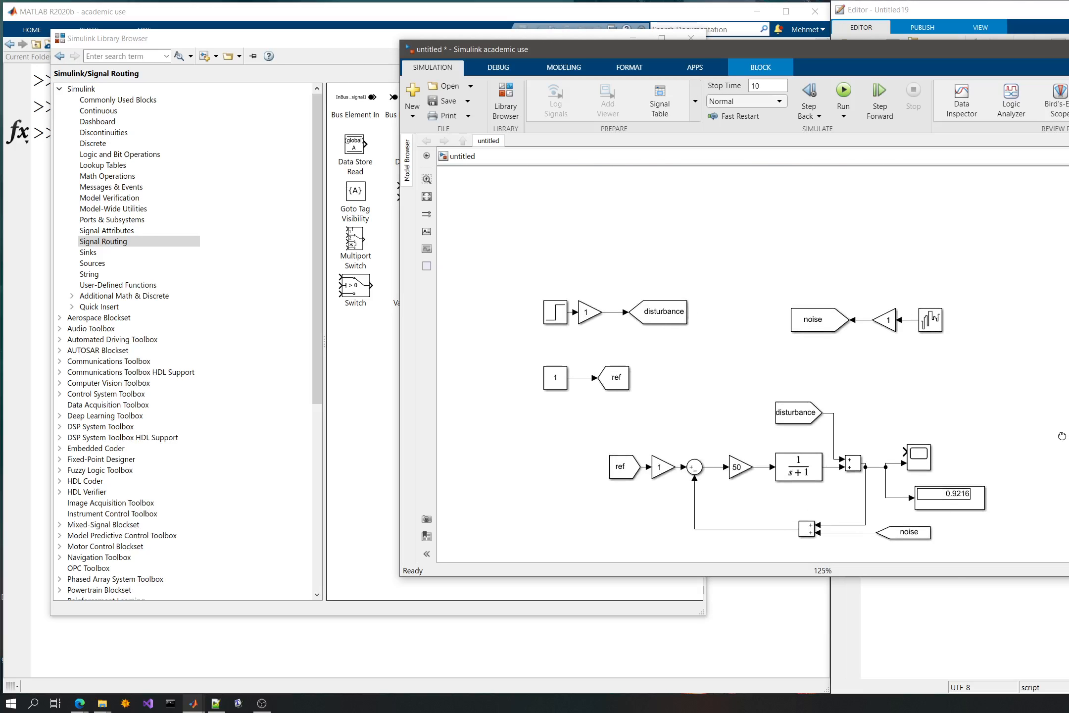
{"action": "scroll", "coordinate": [1044, 331], "scroll_direction": "down", "scroll_amount": 3}
{"action": "key", "text": "space"}
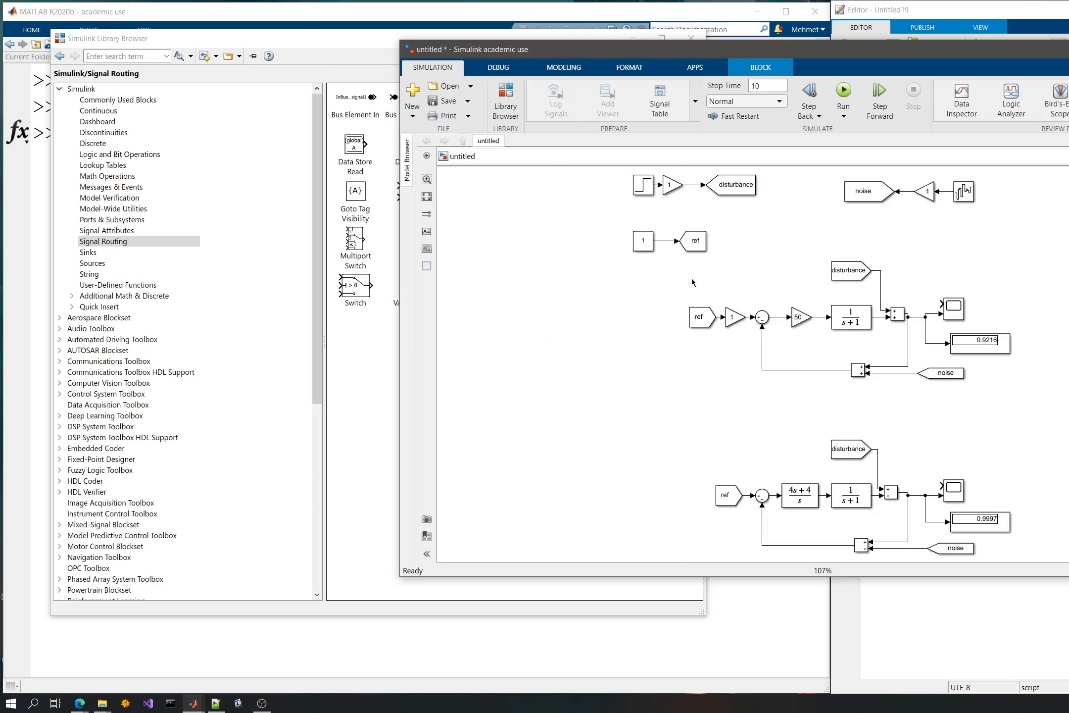
{"action": "left_click_drag", "start_coordinate": [603, 170], "coordinate": [764, 257]}
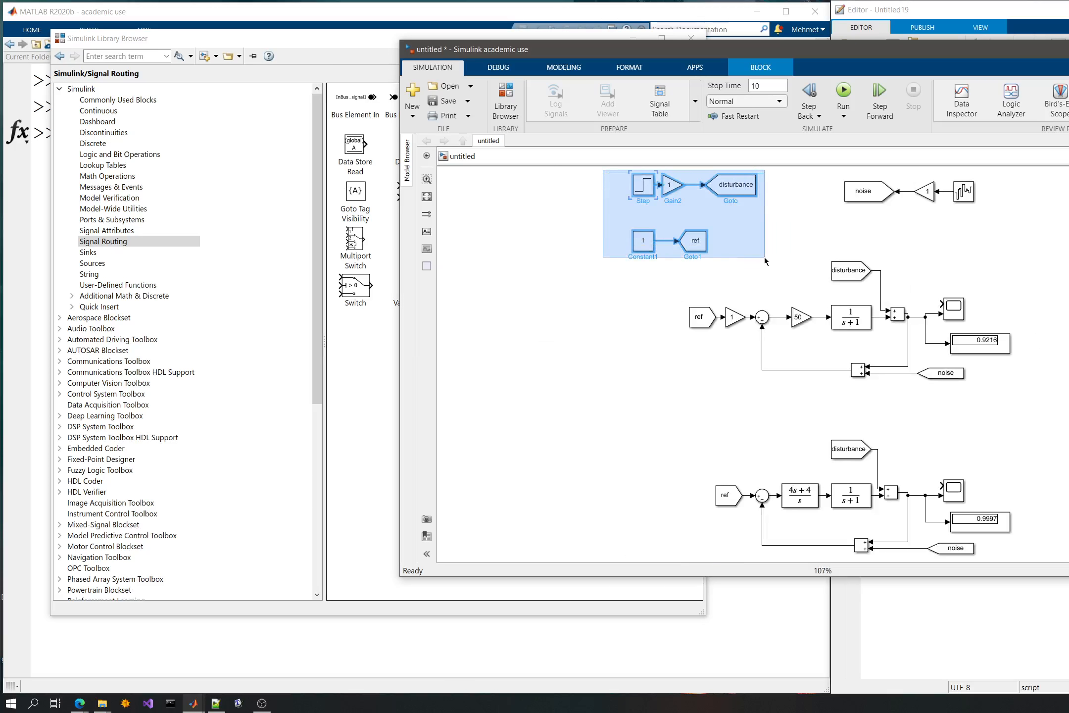
{"action": "left_click_drag", "start_coordinate": [684, 240], "coordinate": [526, 371]}
{"action": "left_click", "coordinate": [816, 183]}
{"action": "left_click", "coordinate": [1000, 236]}
{"action": "left_click", "coordinate": [847, 237]}
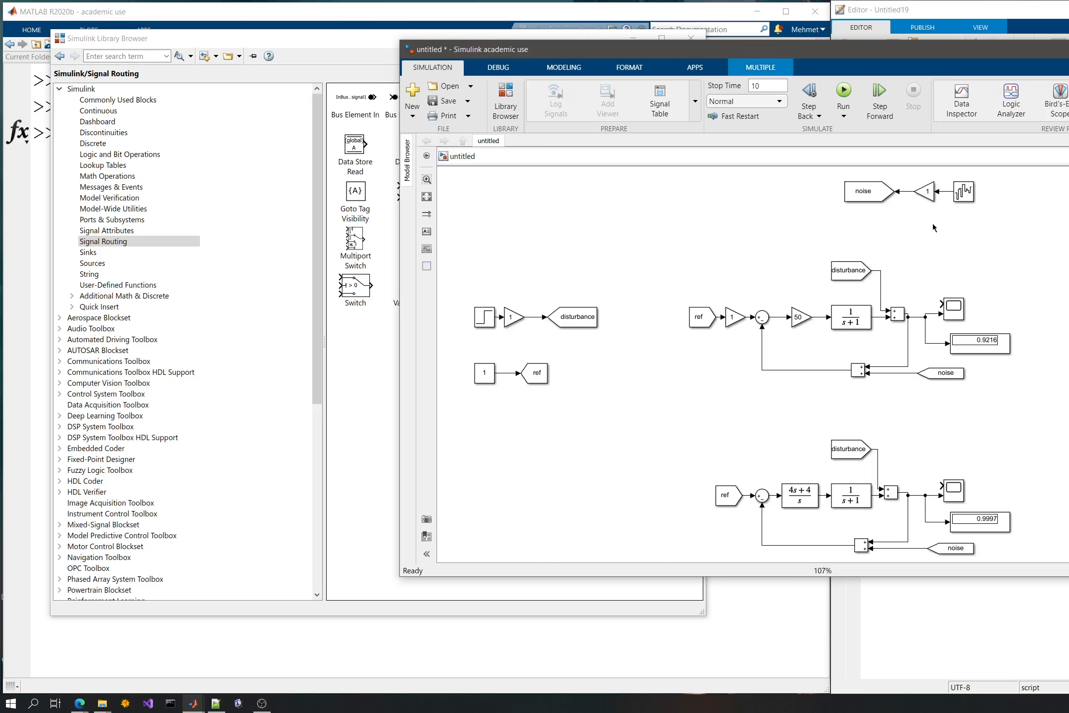
- Move the white noise source with its gain and Goto block below the ref source, and run the simulation
{"action": "left_click_drag", "start_coordinate": [996, 219], "coordinate": [802, 148]}
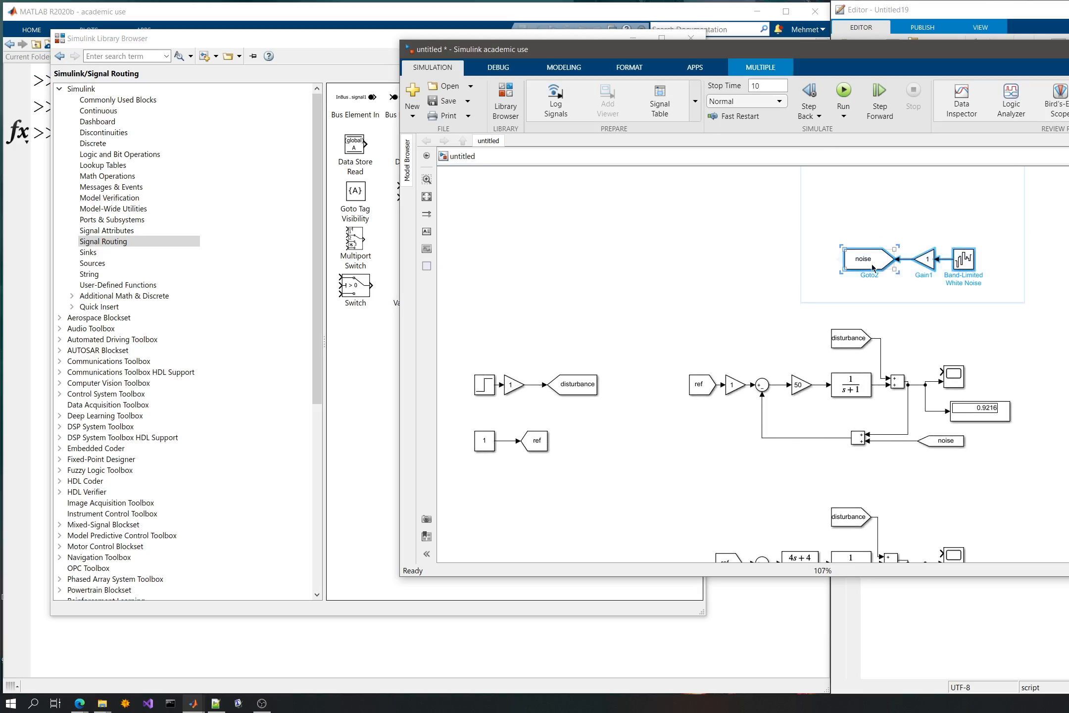
{"action": "left_click_drag", "start_coordinate": [846, 267], "coordinate": [501, 520]}
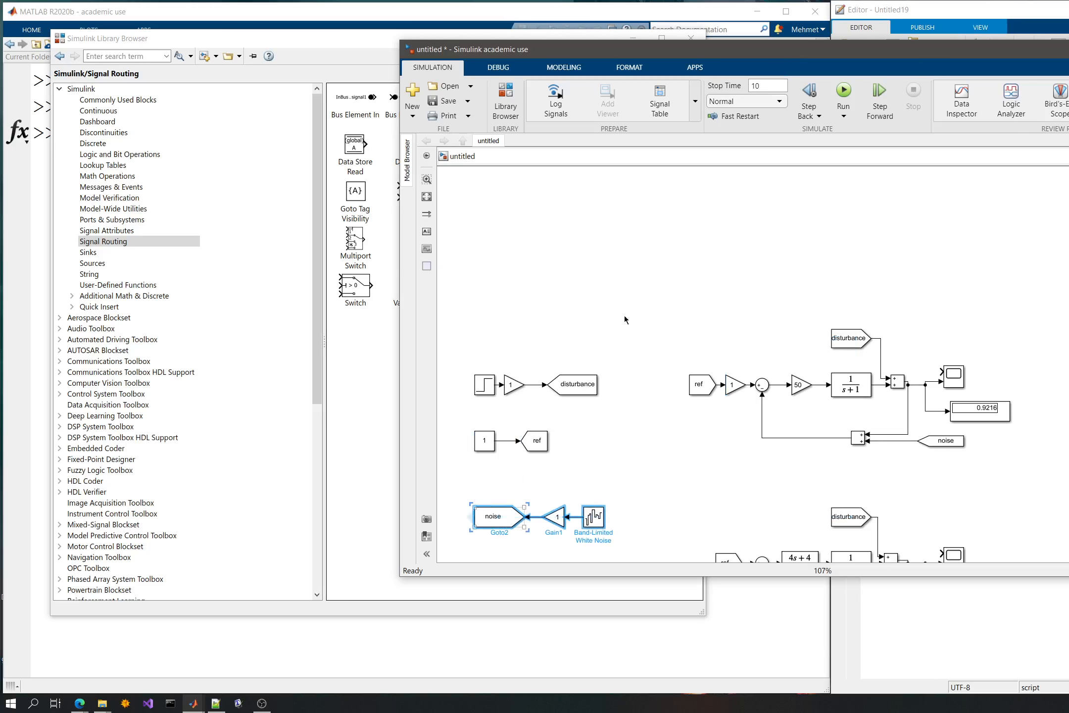
{"action": "left_click", "coordinate": [651, 275]}
{"action": "scroll", "coordinate": [652, 275], "scroll_direction": "up", "scroll_amount": 3}
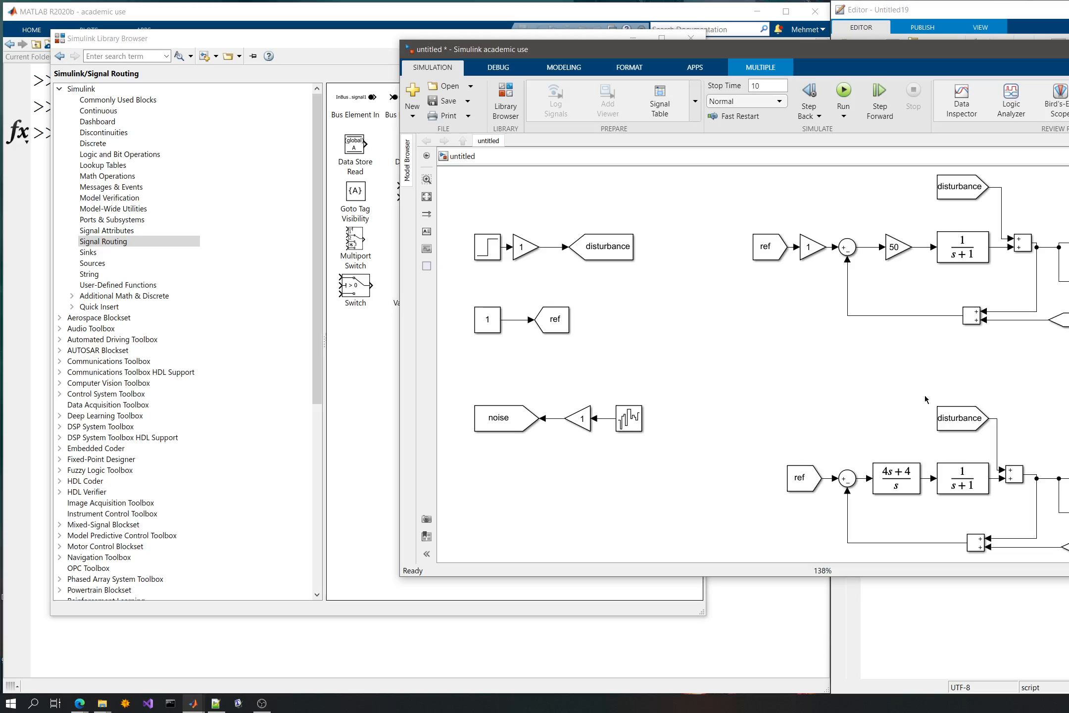
{"action": "left_click", "coordinate": [843, 91]}
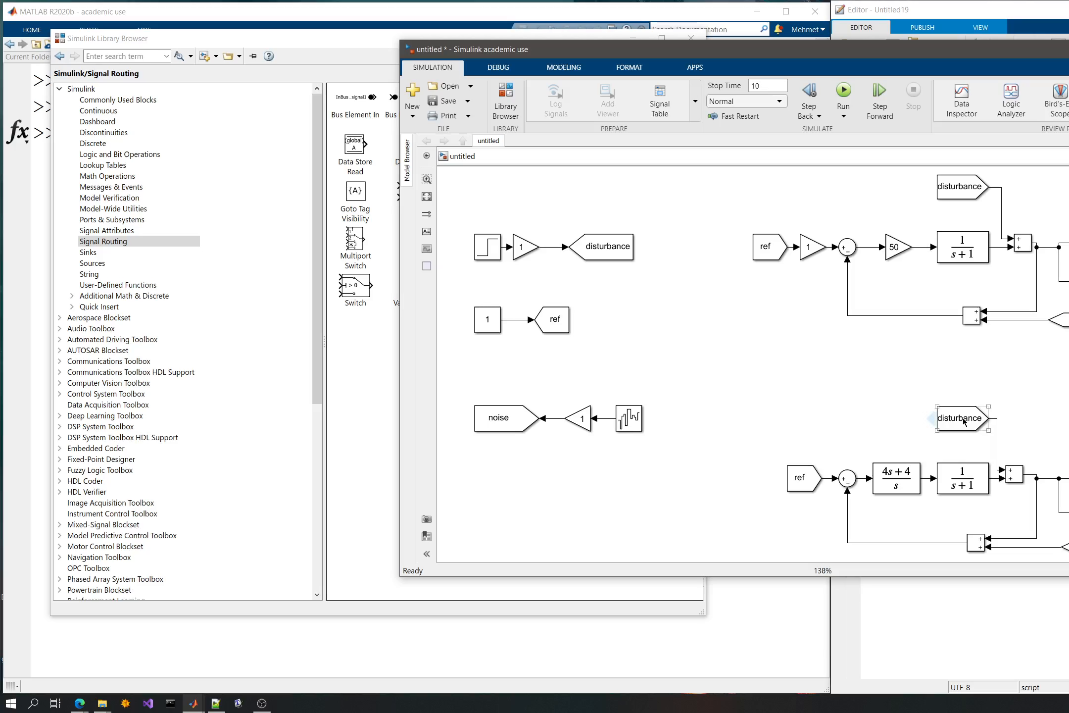
- Move the disturbance From blocks of both loops down closer to their plant blocks and rerun the simulation
{"action": "left_click_drag", "start_coordinate": [965, 420], "coordinate": [966, 433]}
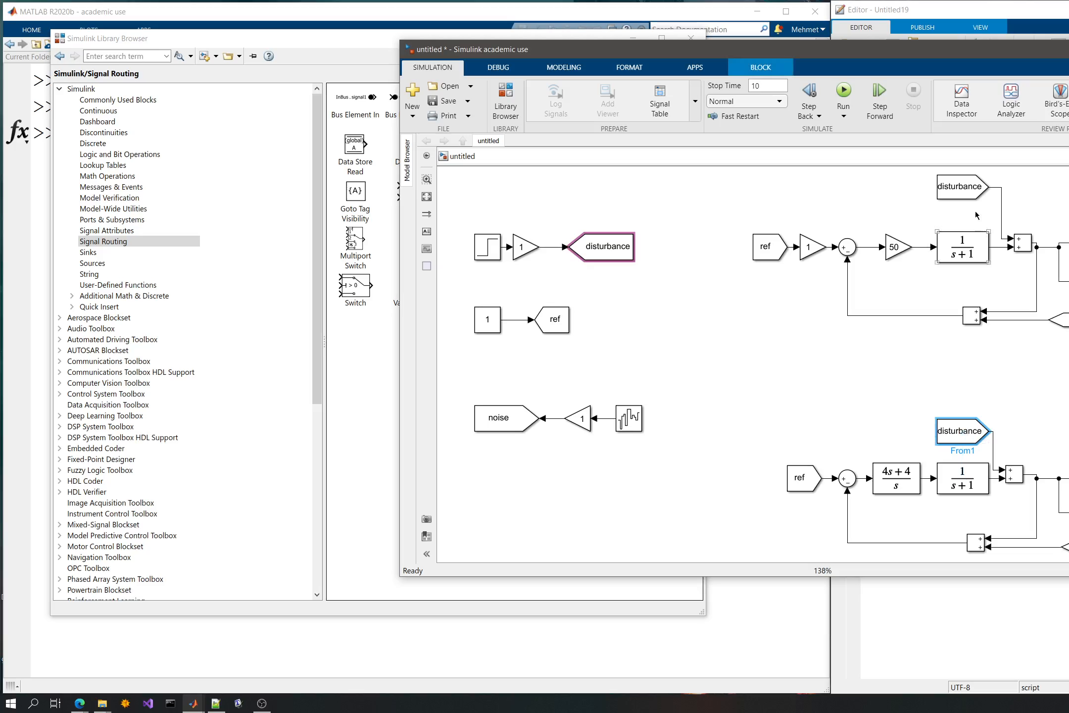
{"action": "left_click_drag", "start_coordinate": [952, 191], "coordinate": [952, 213]}
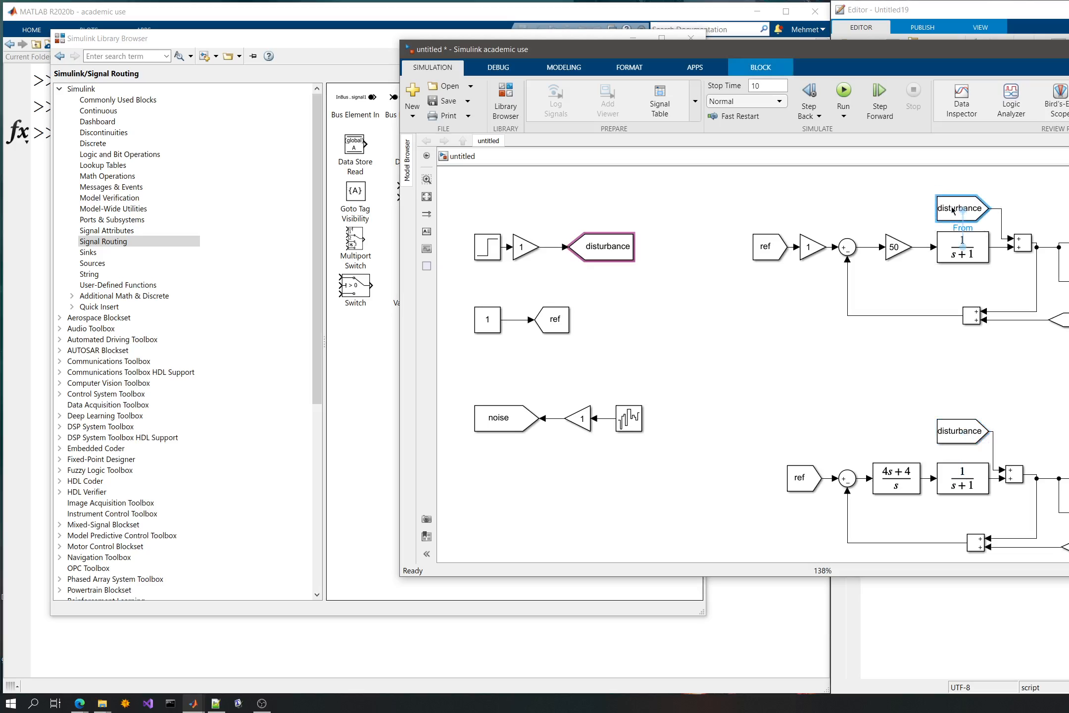
{"action": "left_click", "coordinate": [899, 371]}
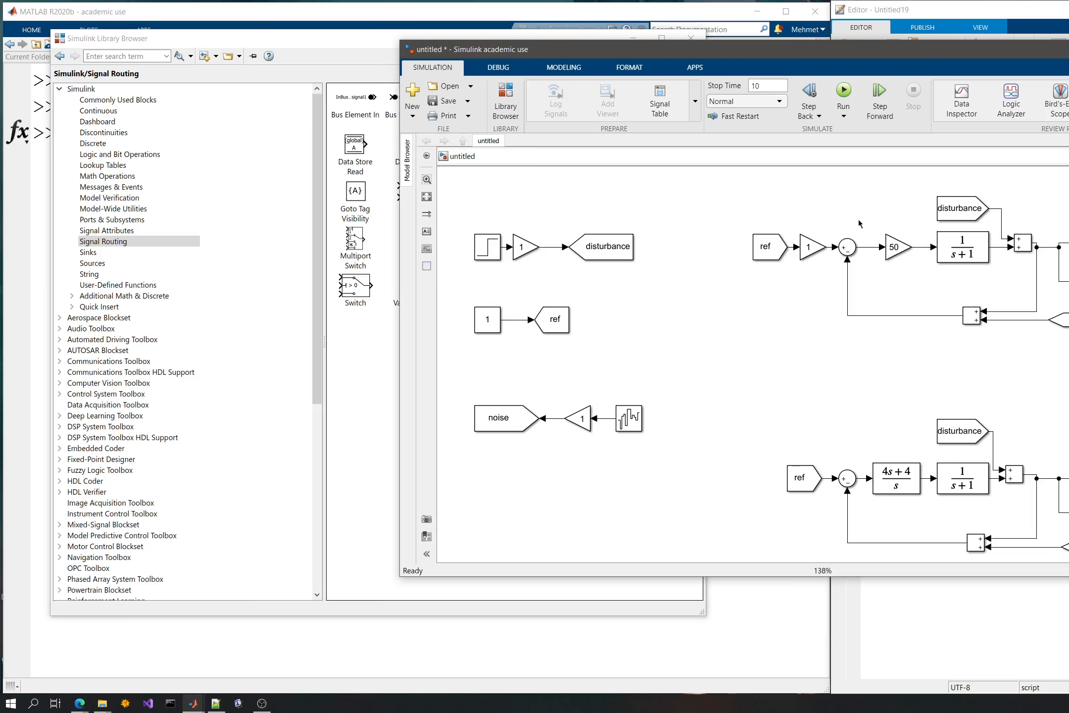
{"action": "scroll", "coordinate": [832, 257], "scroll_direction": "up", "scroll_amount": 1}
{"action": "key", "text": "ctrl+t"}
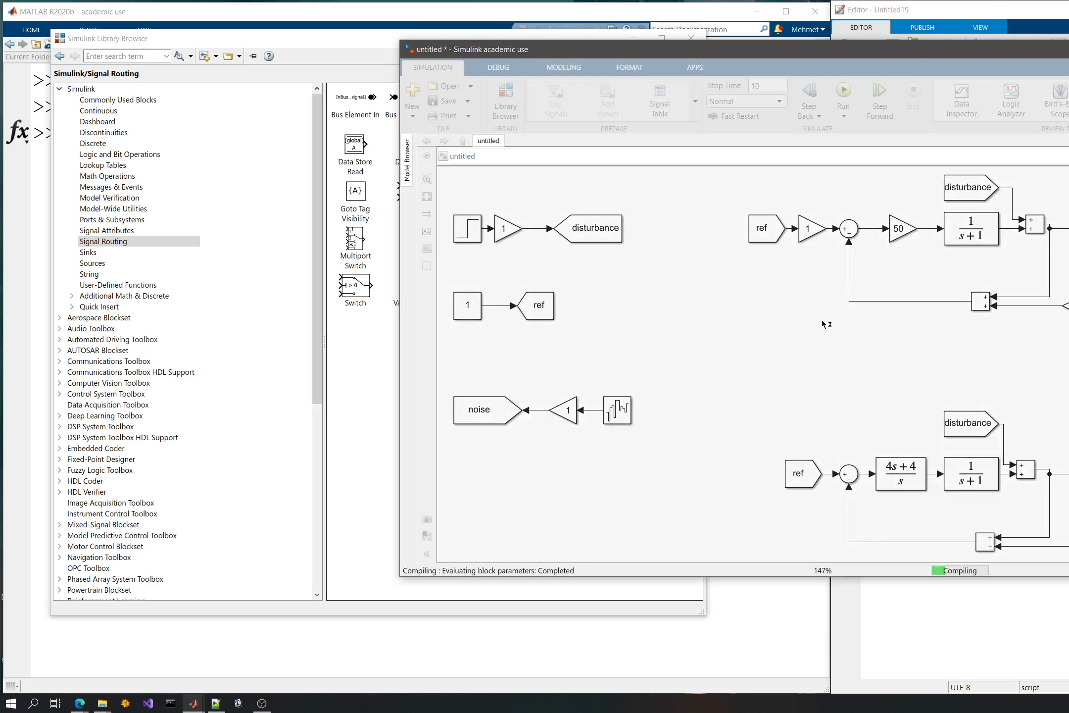
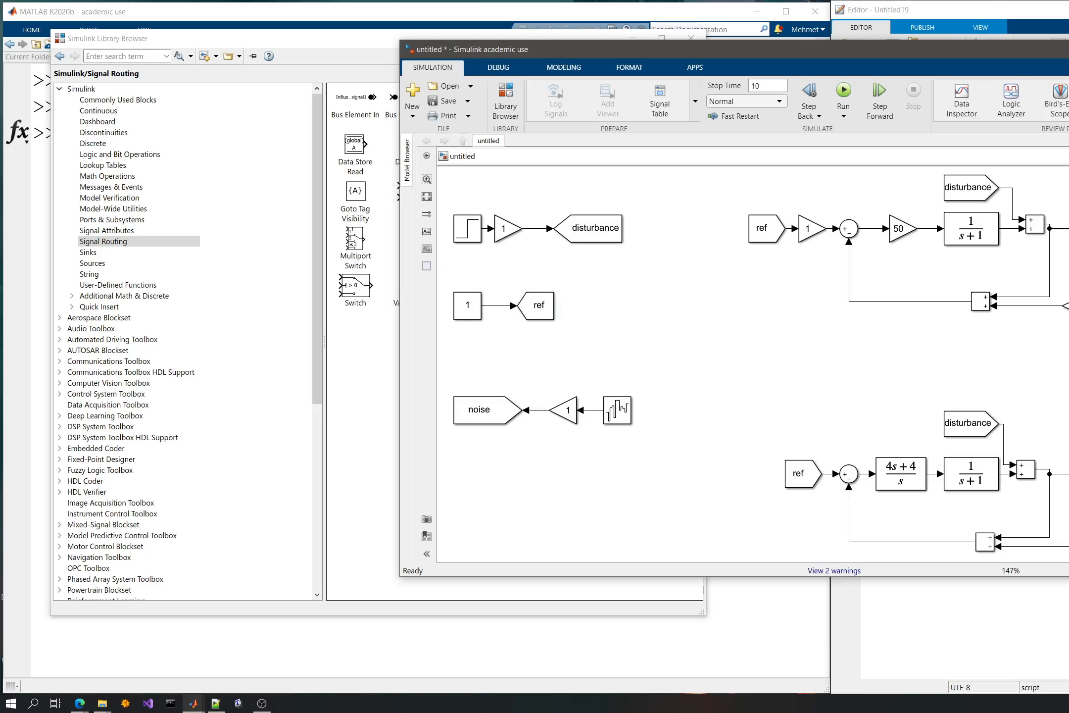
- Delete the scopes from both loops and line up each display with its loop's output
{"action": "left_click_drag", "start_coordinate": [821, 339], "coordinate": [788, 347]}
{"action": "scroll", "coordinate": [806, 314], "scroll_direction": "down", "scroll_amount": 1}
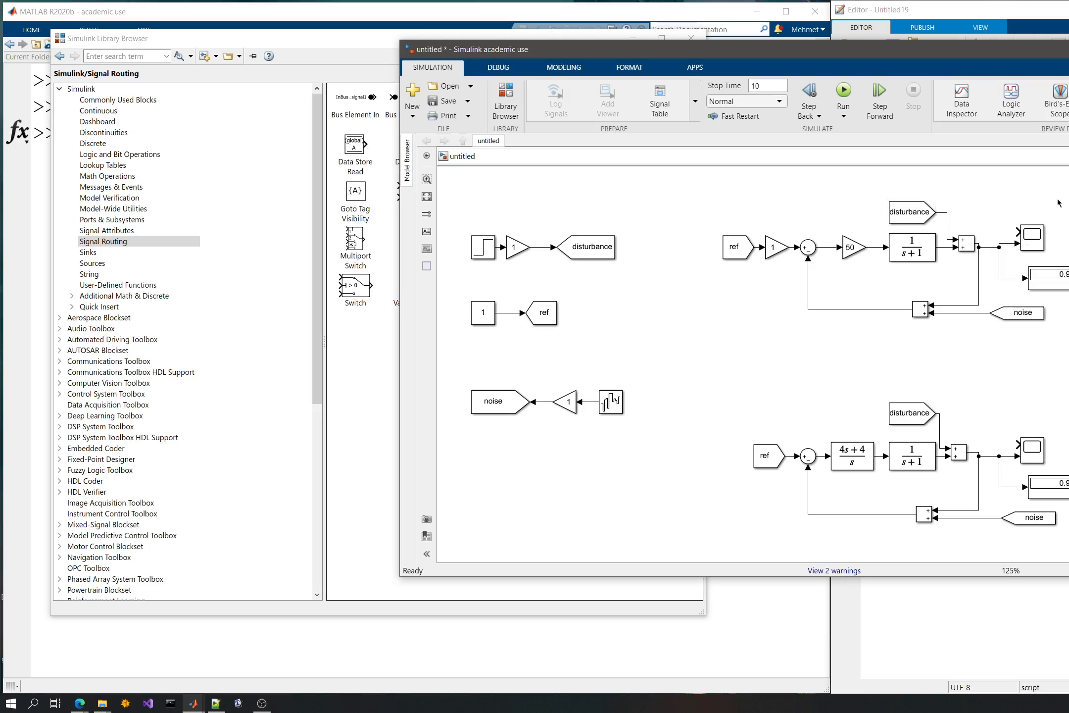
{"action": "left_click_drag", "start_coordinate": [1058, 203], "coordinate": [1014, 261]}
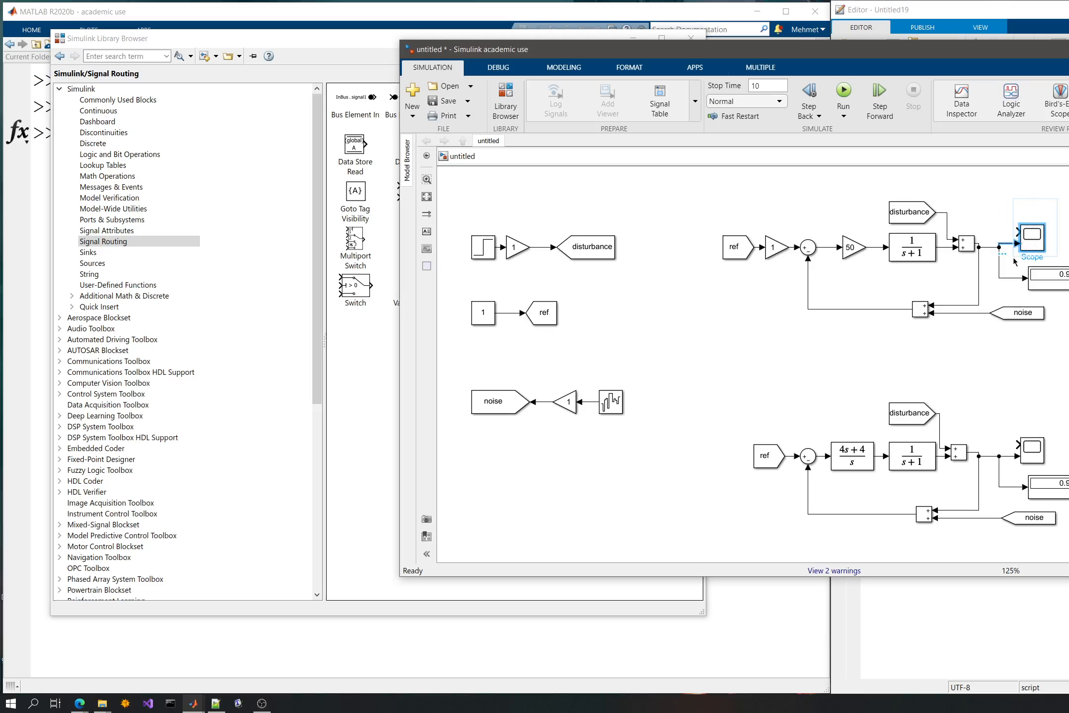
{"action": "key", "text": "Delete"}
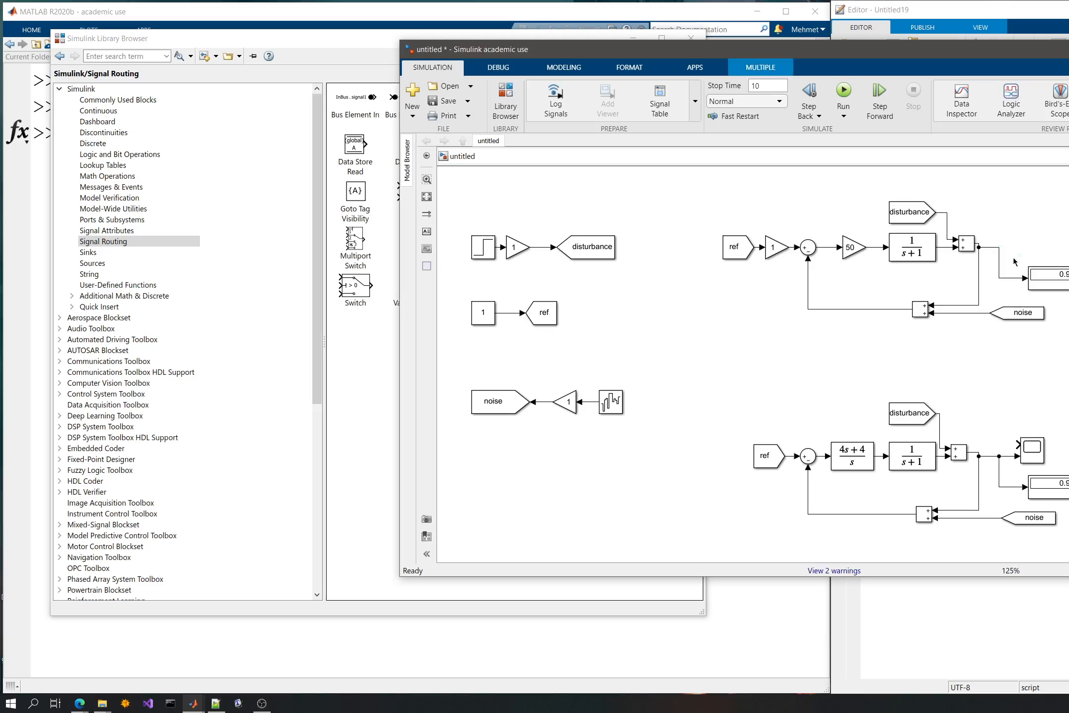
{"action": "left_click_drag", "start_coordinate": [1057, 282], "coordinate": [1040, 257]}
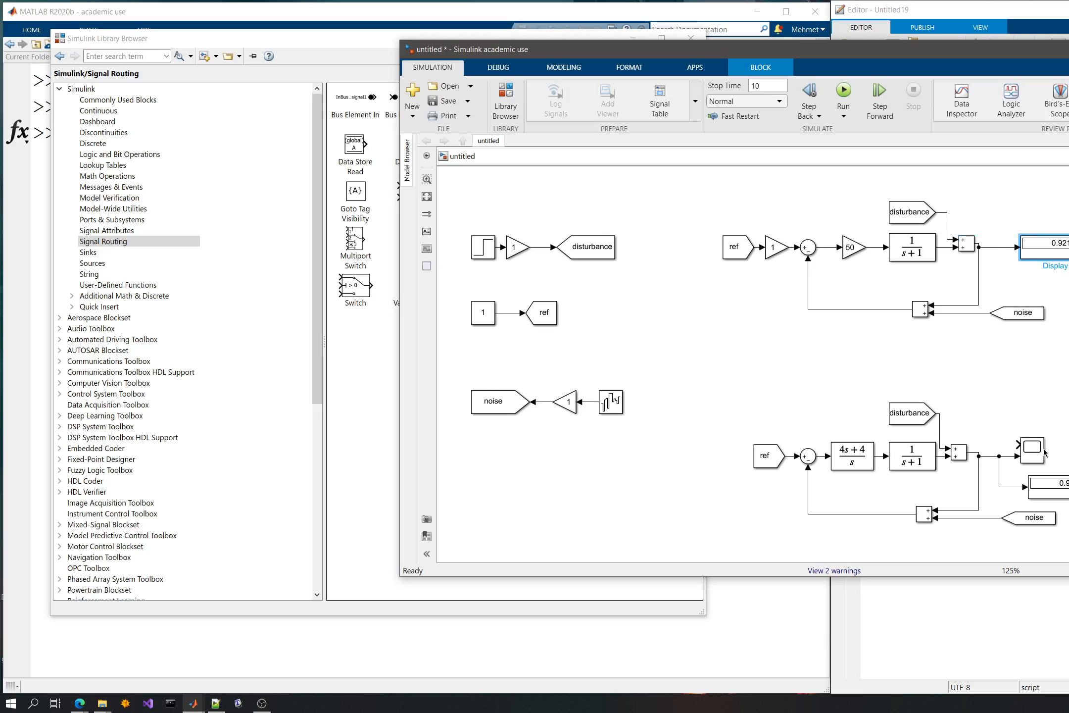
{"action": "left_click_drag", "start_coordinate": [1046, 426], "coordinate": [1007, 462]}
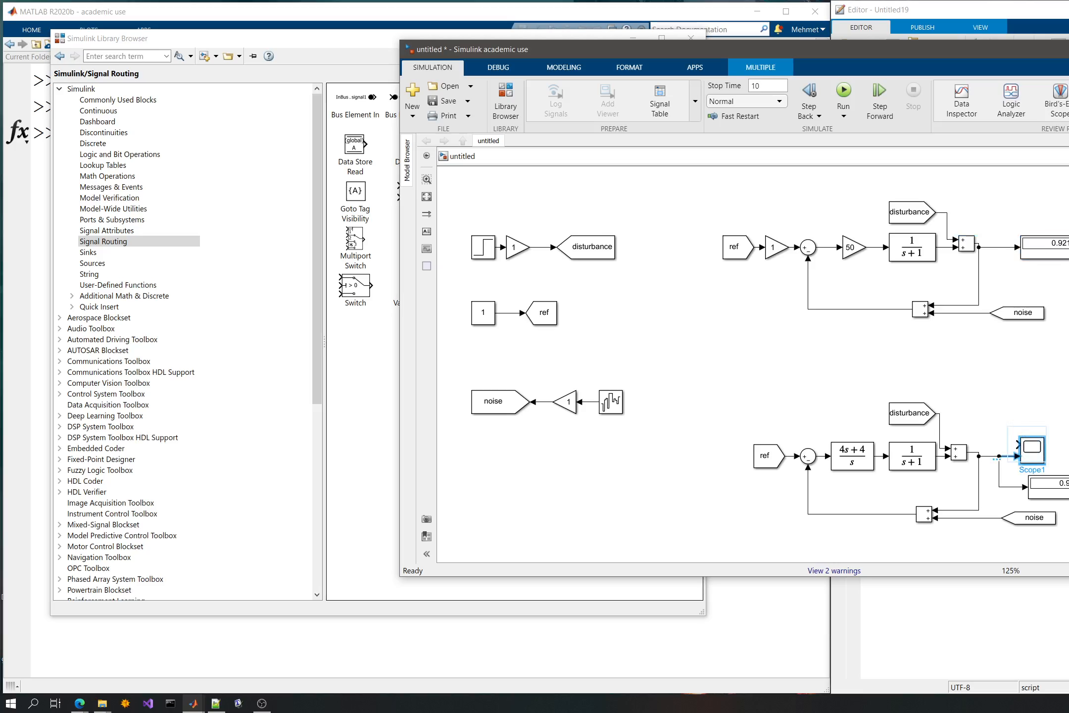
{"action": "key", "text": "Delete"}
{"action": "left_click_drag", "start_coordinate": [1059, 496], "coordinate": [1062, 461]}
{"action": "left_click", "coordinate": [1028, 402]}
- Delete the display blocks and their signal lines from the outputs of both loops
{"action": "left_click_drag", "start_coordinate": [795, 378], "coordinate": [739, 377]}
{"action": "left_click_drag", "start_coordinate": [1022, 273], "coordinate": [958, 322]}
{"action": "key", "text": "Delete"}
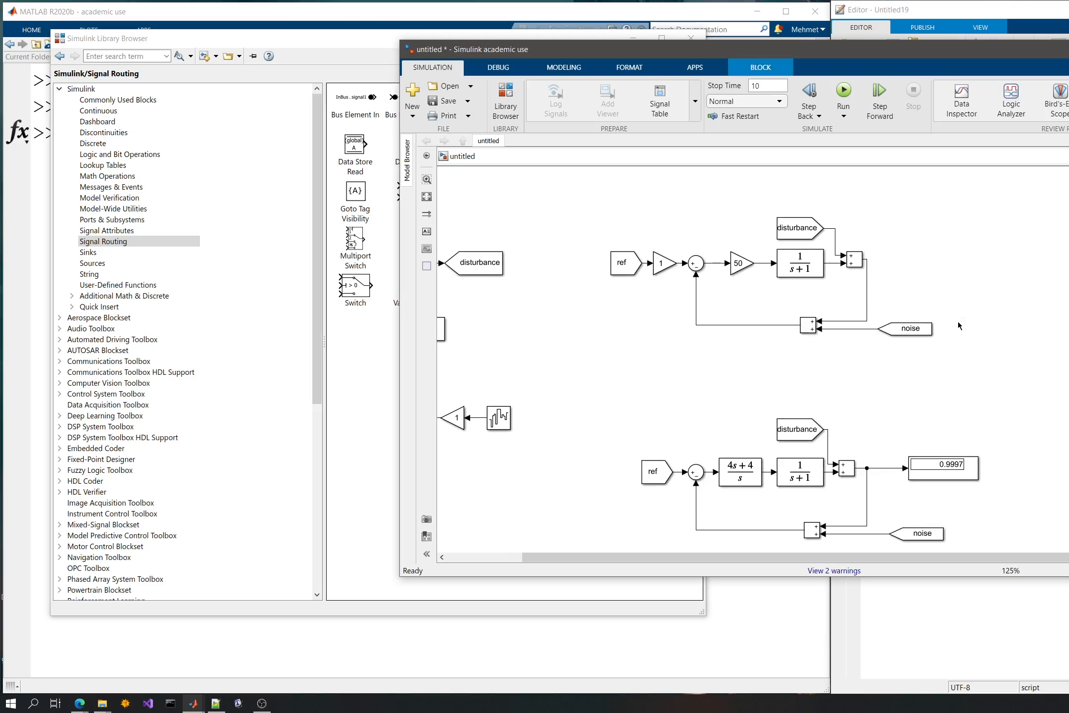
{"action": "left_click_drag", "start_coordinate": [991, 428], "coordinate": [887, 490]}
{"action": "key", "text": "Delete"}
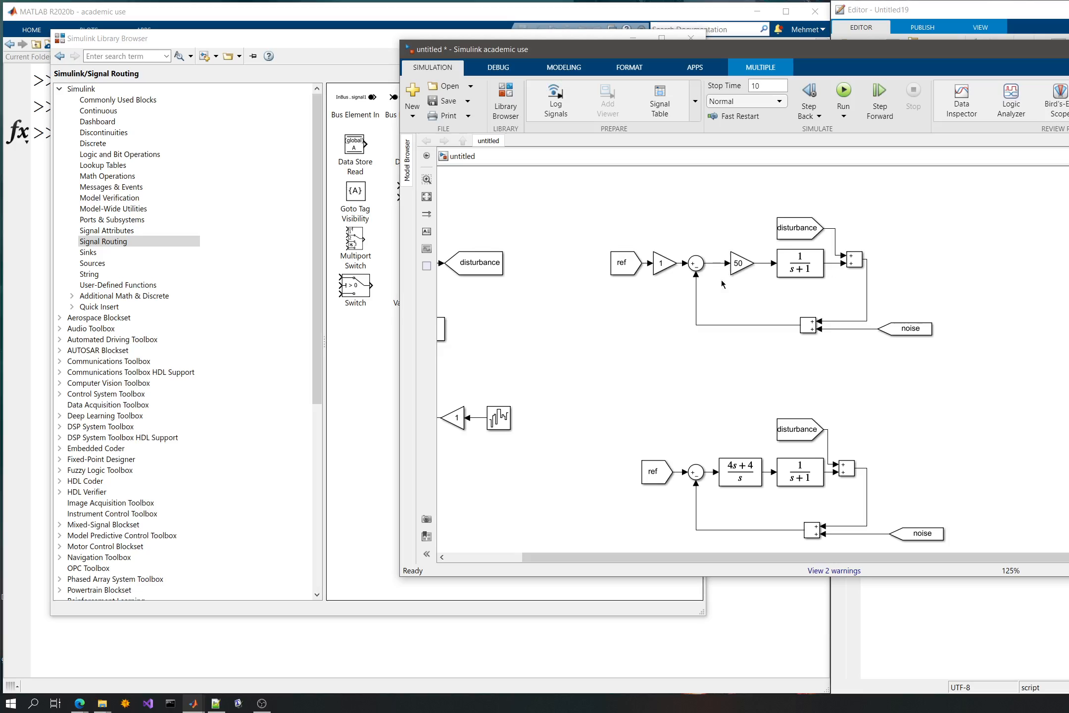
{"action": "left_click", "coordinate": [757, 307]}
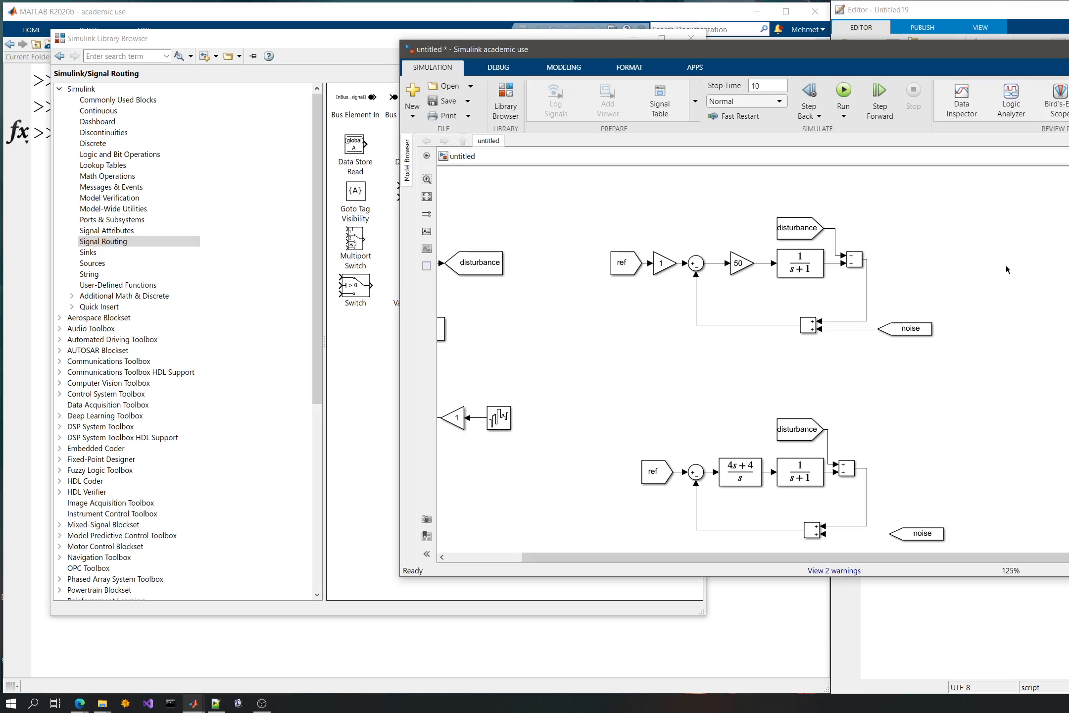
- Add a Mux block to the right of the upper loop and stretch it taller
{"action": "double_click", "coordinate": [946, 261]}
{"action": "type", "text": "mux"}
{"action": "key", "text": "Return"}
{"action": "left_click_drag", "start_coordinate": [992, 271], "coordinate": [1034, 255]}
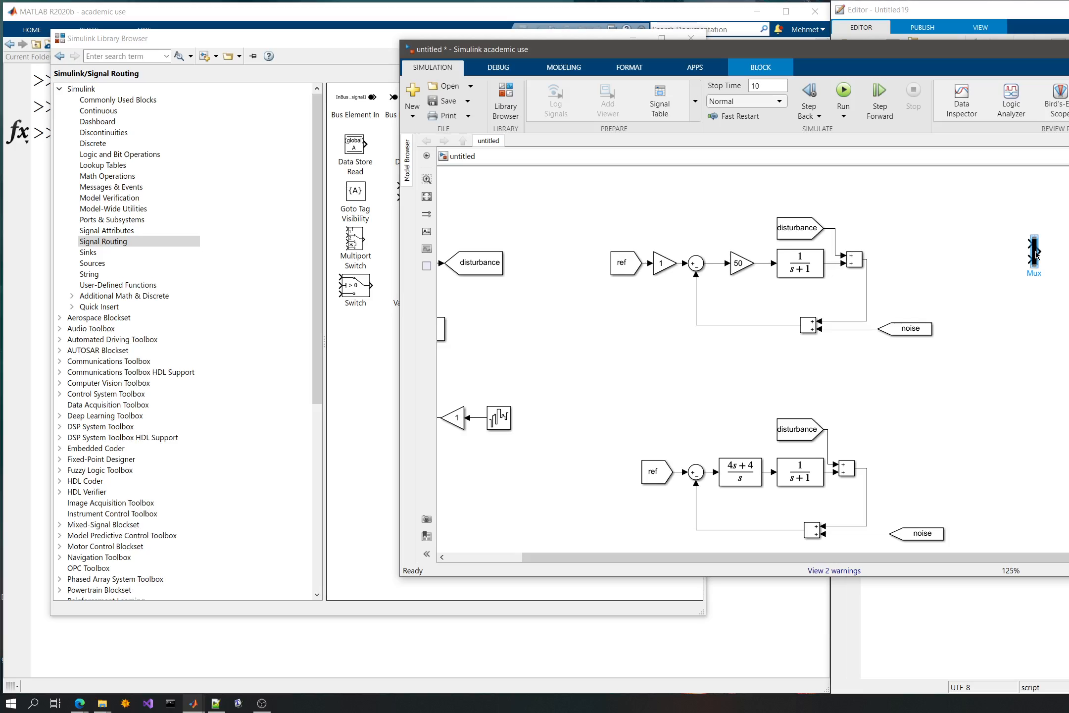
{"action": "left_click_drag", "start_coordinate": [1036, 255], "coordinate": [1047, 255]}
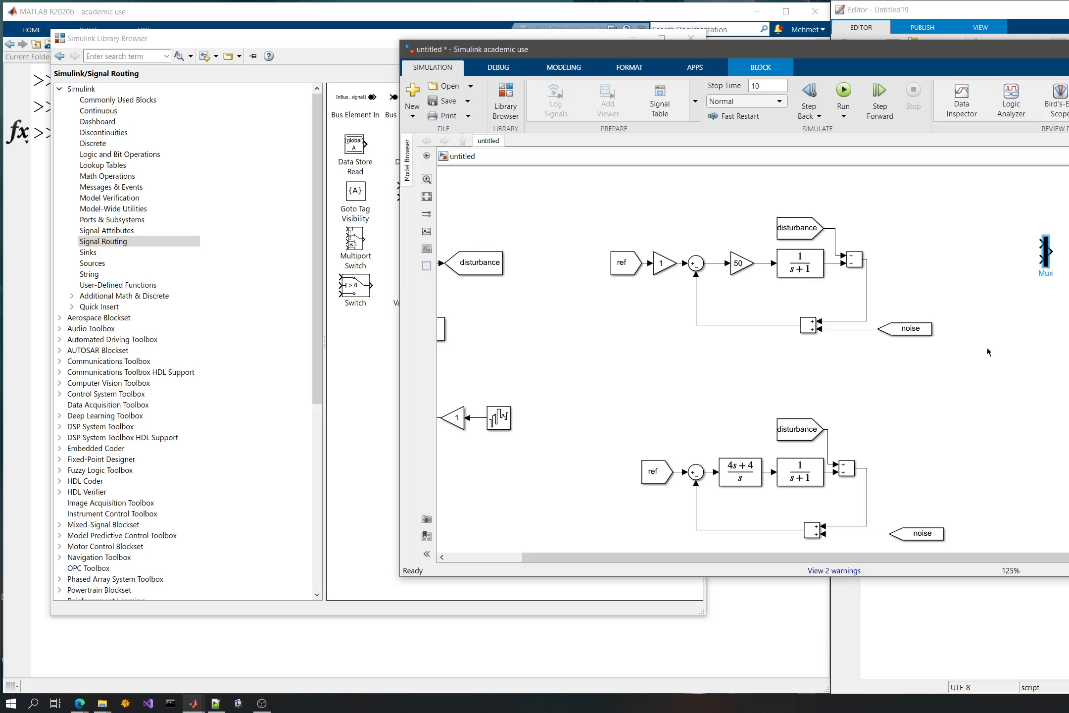
{"action": "left_click_drag", "start_coordinate": [1041, 268], "coordinate": [1045, 308]}
- Set the Mux block's number of inputs to 4
{"action": "double_click", "coordinate": [1047, 282]}
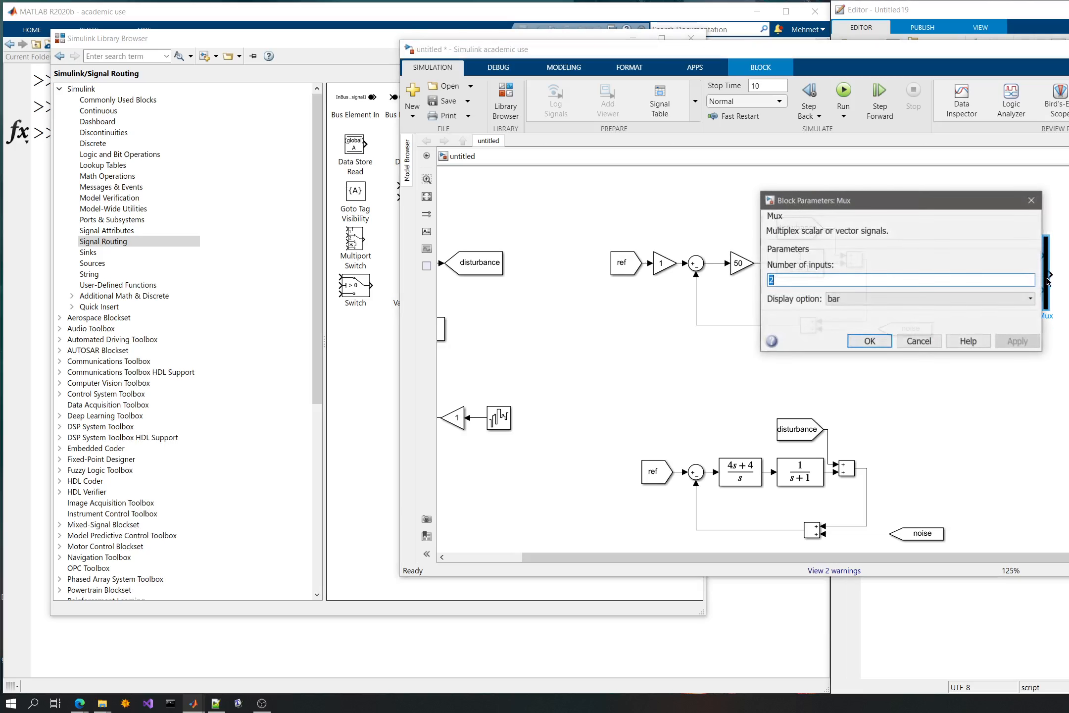
{"action": "left_click_drag", "start_coordinate": [953, 202], "coordinate": [1002, 373]}
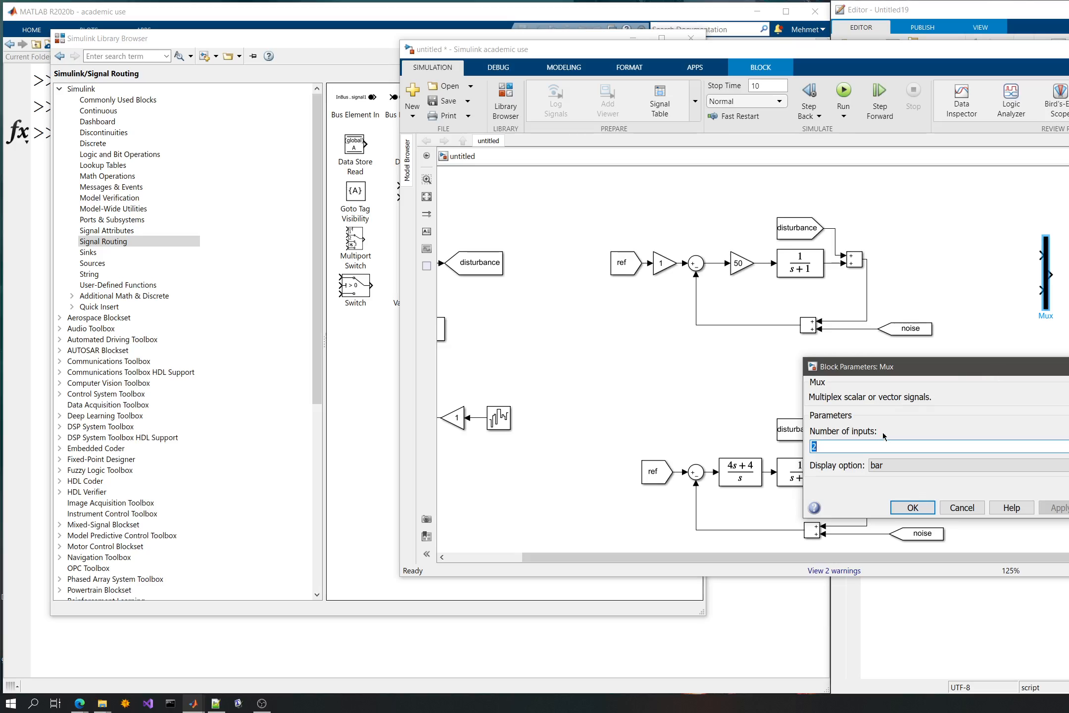
{"action": "type", "text": "4"}
{"action": "left_click", "coordinate": [914, 507]}
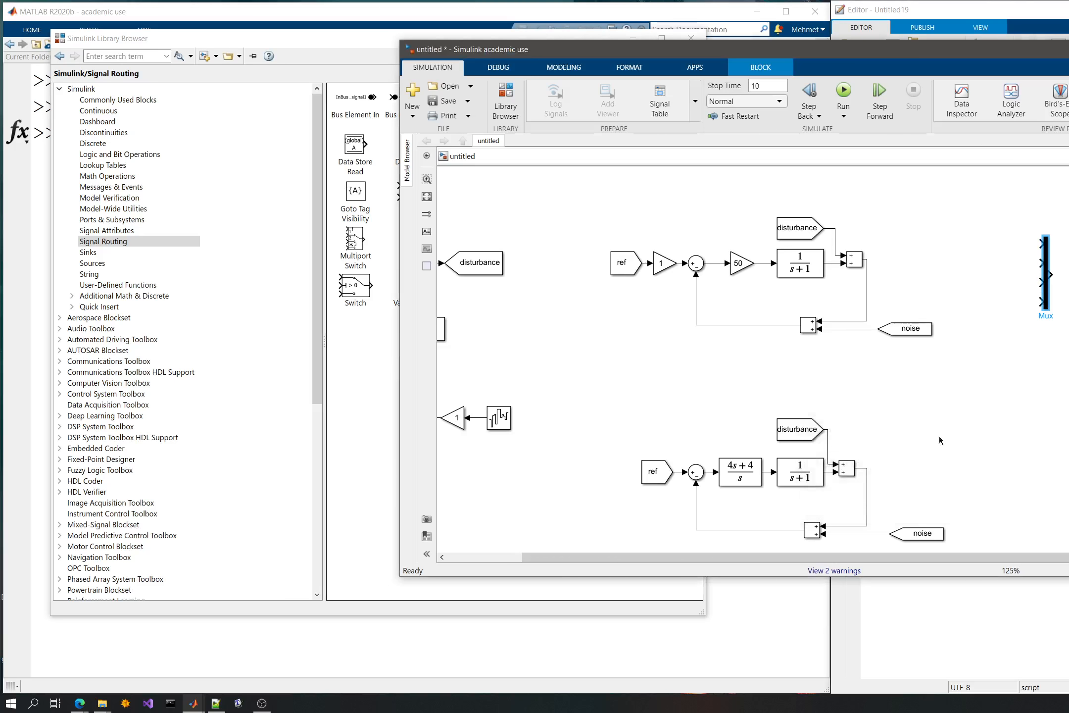
{"action": "left_click", "coordinate": [980, 271]}
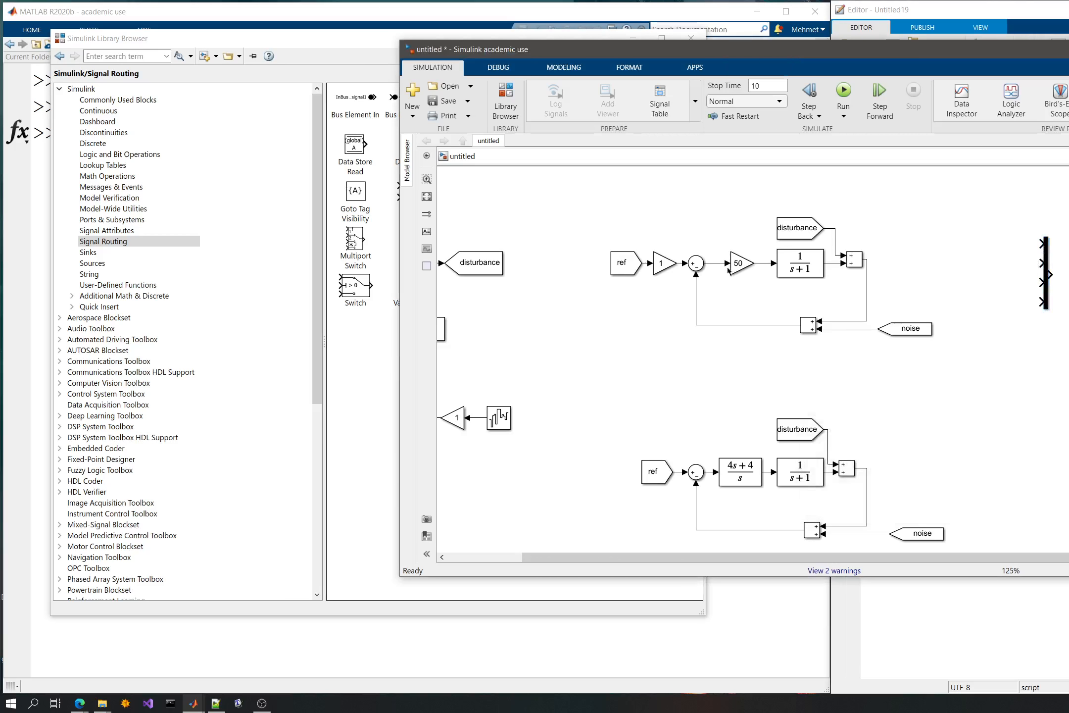
- Place a copy of the ref From block beside the Mux, connect it to the first input, and shift the Mux slightly down
{"action": "left_click_drag", "start_coordinate": [626, 267], "coordinate": [988, 245]}
{"action": "left_click", "coordinate": [1030, 246]}
{"action": "left_click", "coordinate": [1046, 296]}
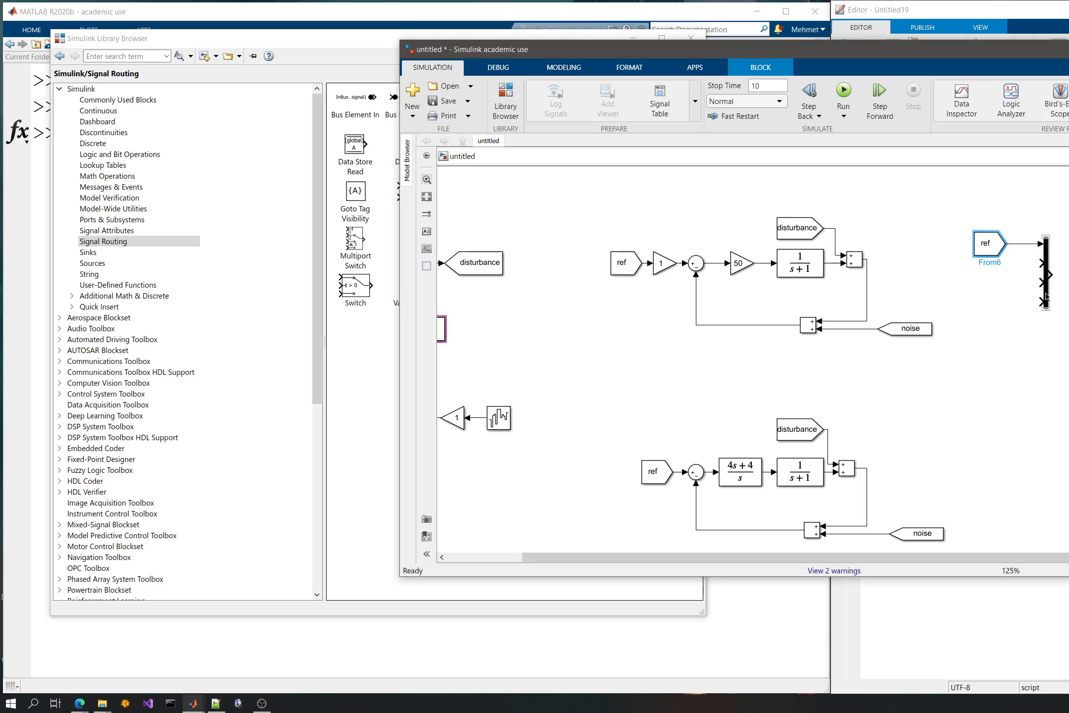
{"action": "left_click_drag", "start_coordinate": [1047, 298], "coordinate": [1047, 302]}
- Connect a copy of the disturbance From block to the Mux's second input and align the ref block above it
{"action": "left_click", "coordinate": [804, 229]}
{"action": "key", "text": "ctrl+c"}
{"action": "key", "text": "ctrl+v"}
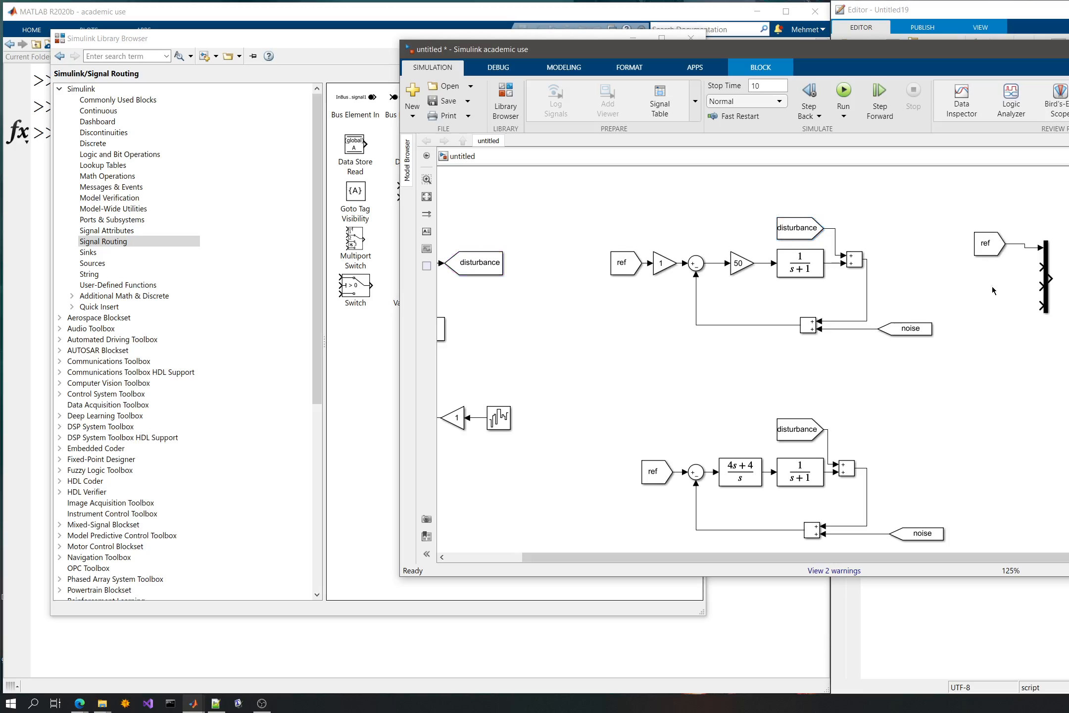
{"action": "left_click_drag", "start_coordinate": [992, 297], "coordinate": [960, 247]}
{"action": "left_click", "coordinate": [1015, 268]}
{"action": "left_click", "coordinate": [985, 244]}
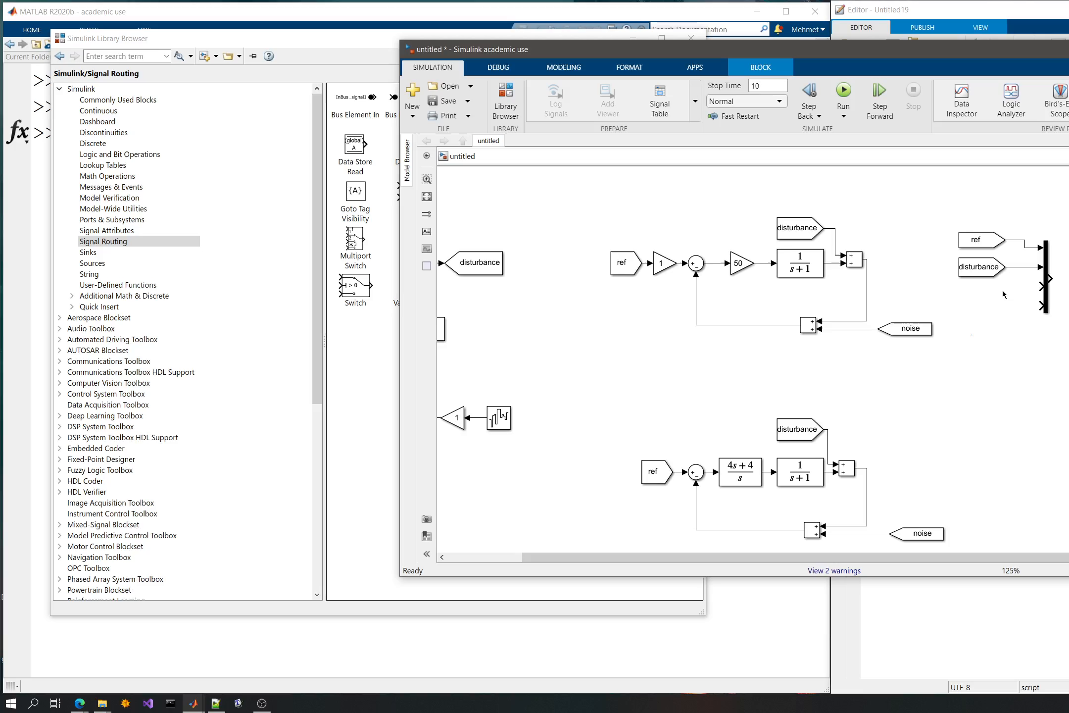
{"action": "left_click_drag", "start_coordinate": [978, 245], "coordinate": [977, 252]}
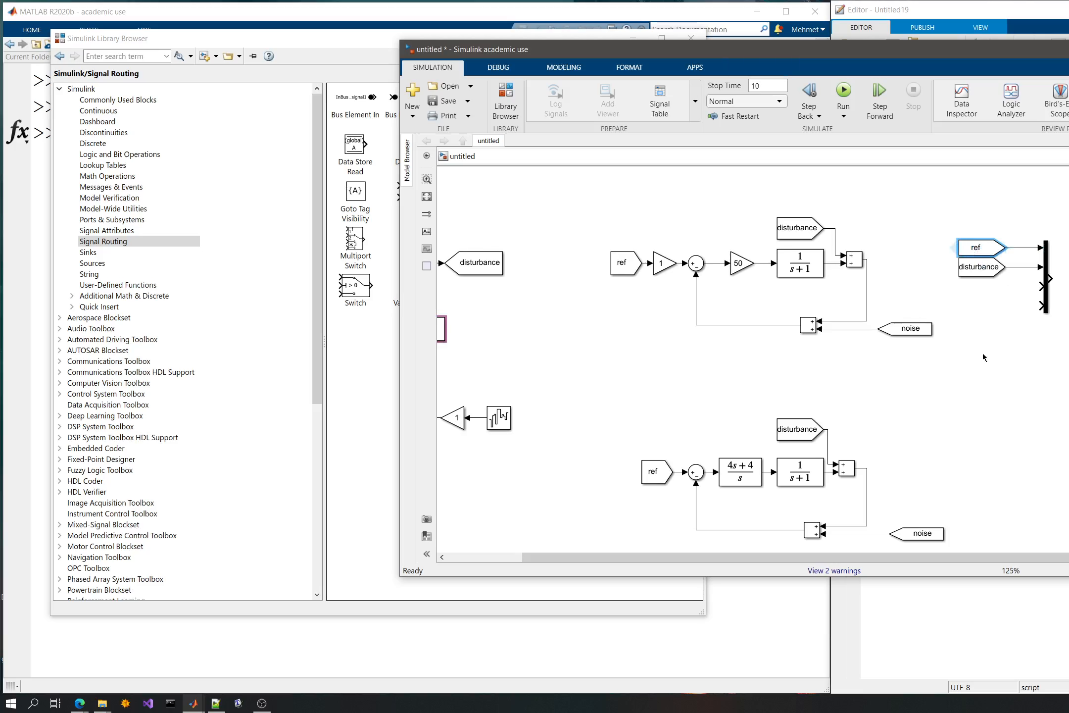
- Copy the noise From block, flip it, and connect it to the Mux's third input in line with the other From blocks
{"action": "left_click", "coordinate": [908, 330]}
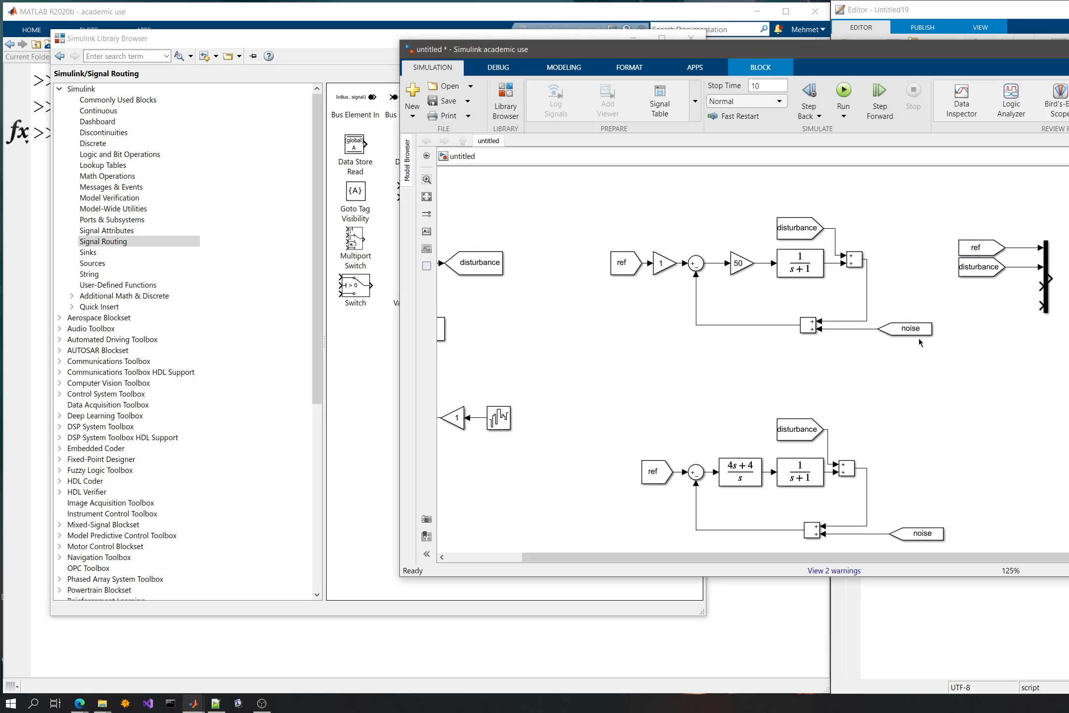
{"action": "left_click", "coordinate": [1008, 380]}
{"action": "key", "text": "ctrl+v"}
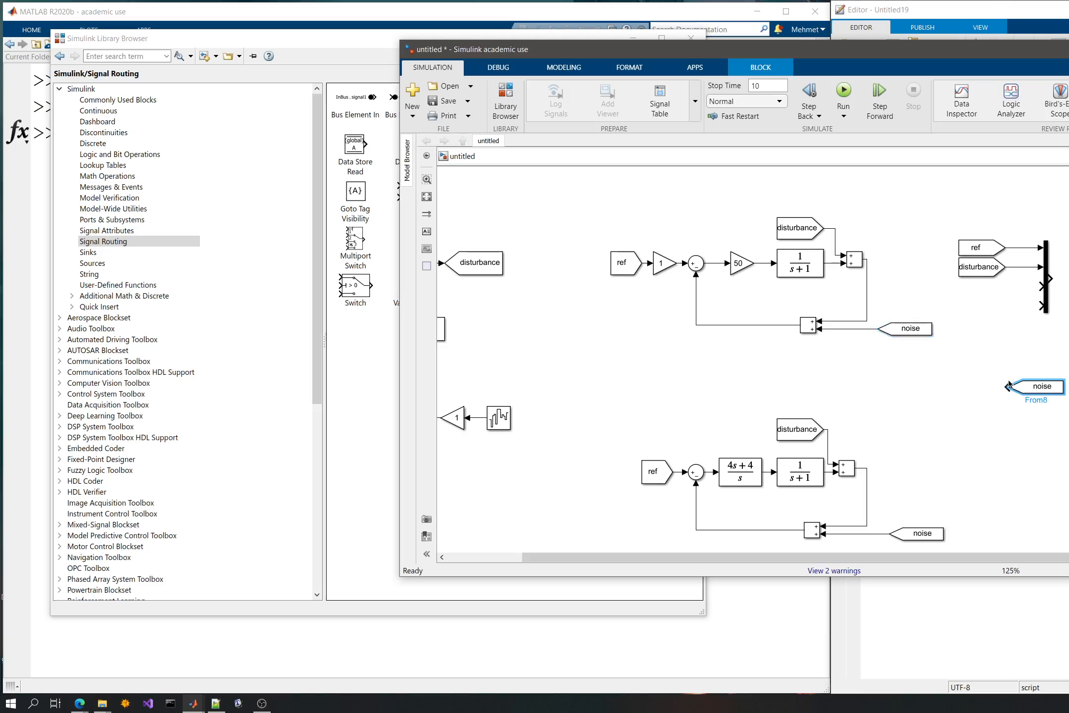
{"action": "key", "text": "ctrl+i"}
{"action": "left_click_drag", "start_coordinate": [1027, 390], "coordinate": [990, 295]}
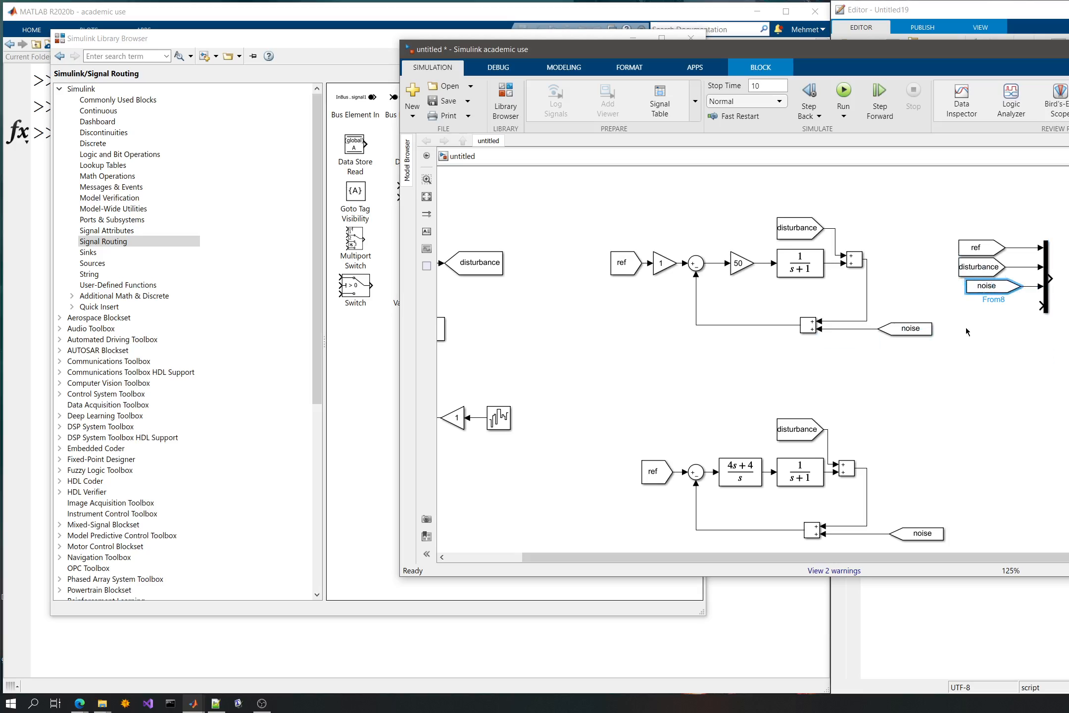
{"action": "left_click_drag", "start_coordinate": [982, 288], "coordinate": [974, 288]}
{"action": "left_click", "coordinate": [977, 362]}
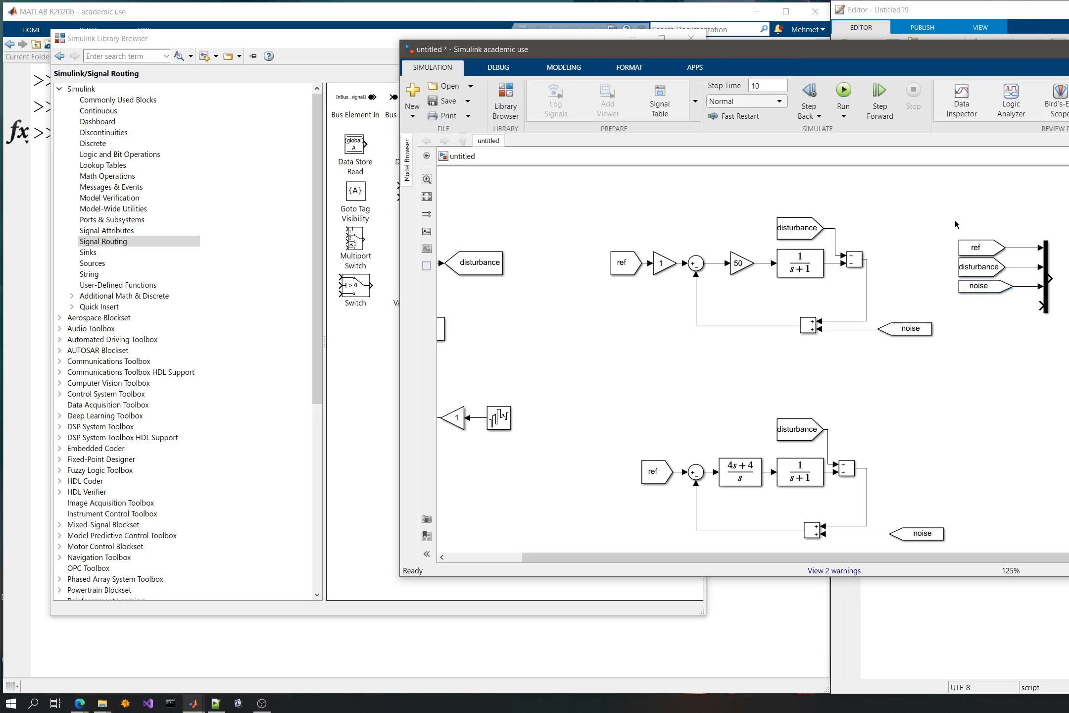
- Move the Mux with its From blocks up and connect its fourth input to the upper loop's output line
{"action": "left_click_drag", "start_coordinate": [955, 224], "coordinate": [1066, 334]}
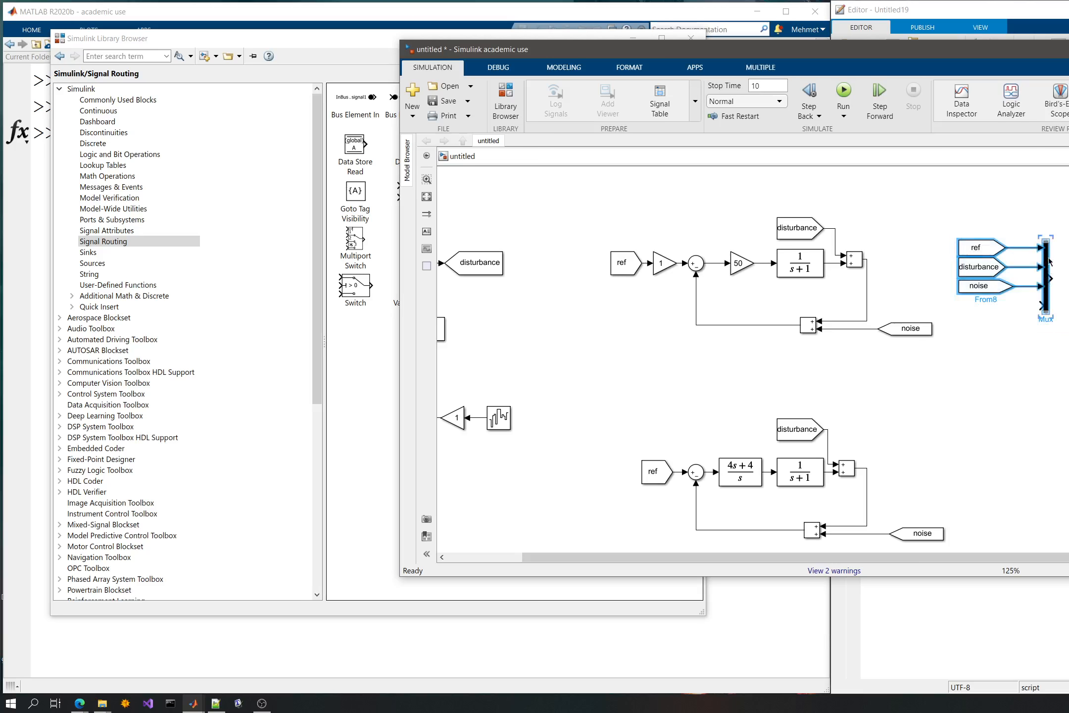
{"action": "left_click_drag", "start_coordinate": [1049, 262], "coordinate": [1049, 234]}
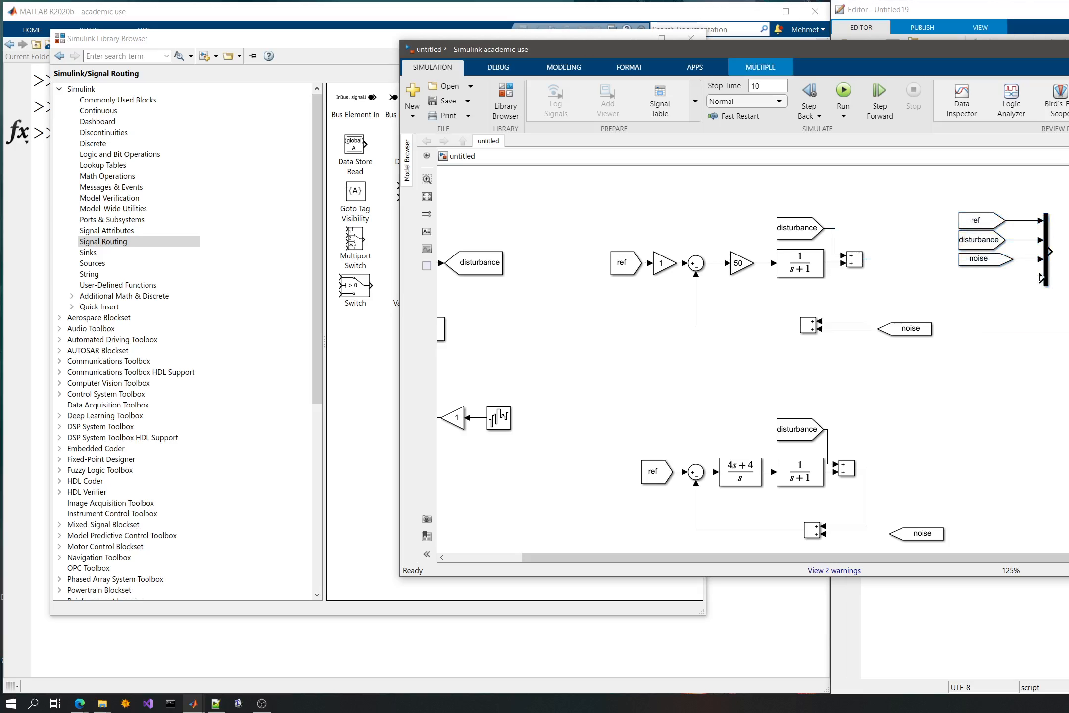
{"action": "left_click_drag", "start_coordinate": [1040, 278], "coordinate": [866, 278]}
{"action": "left_click", "coordinate": [932, 201]}
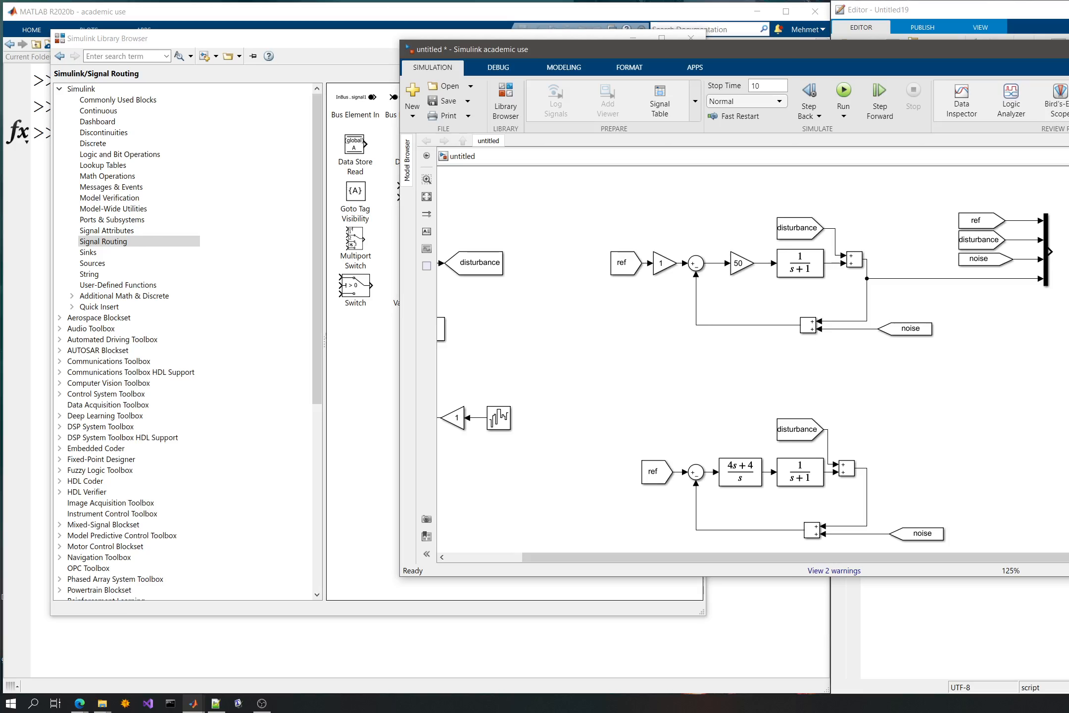
- Add a Simulink To File block at the Mux's output
{"action": "double_click", "coordinate": [1063, 246]}
{"action": "type", "text": "tow"}
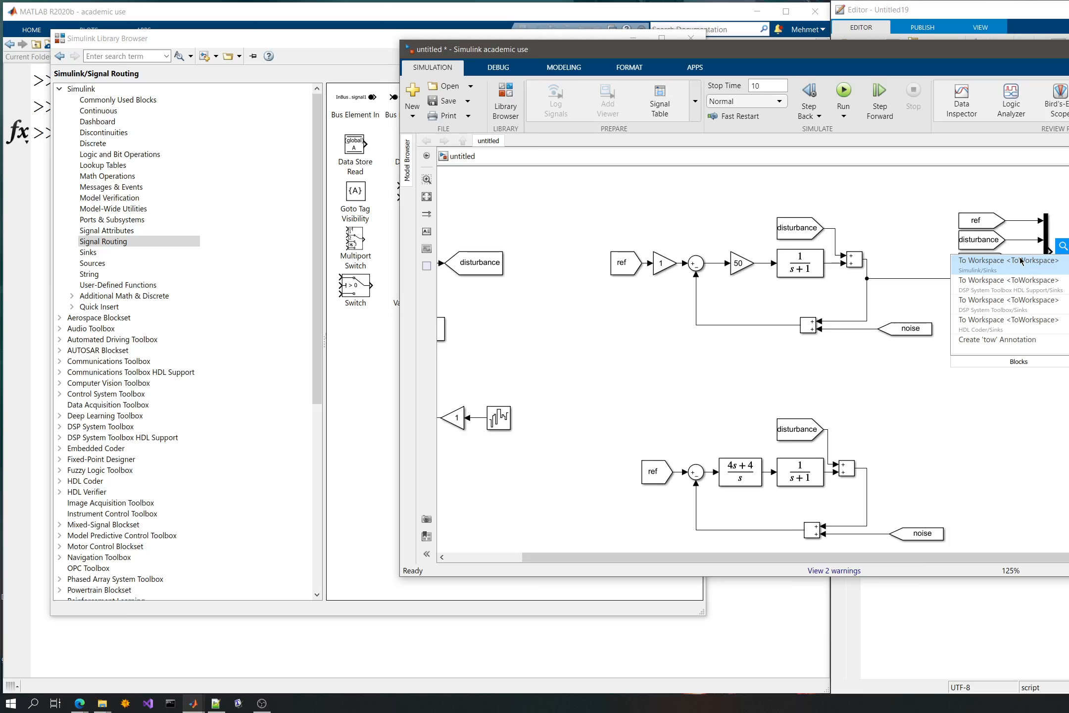
{"action": "key", "text": "BackSpace"}
{"action": "type", "text": "fi"}
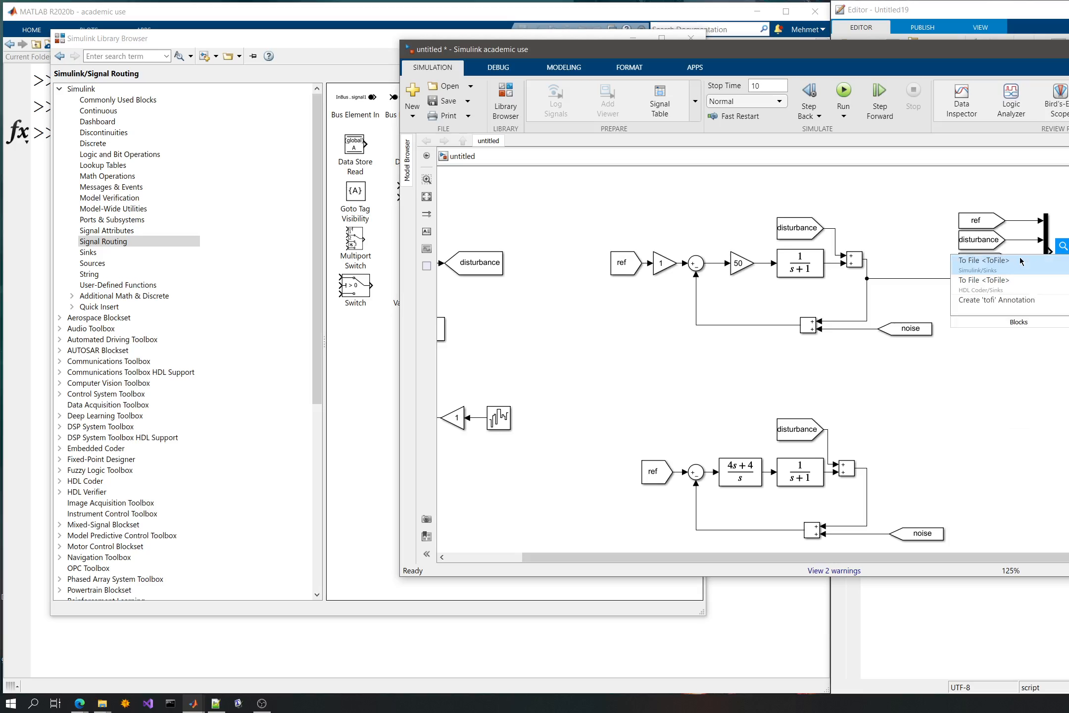
{"action": "left_click", "coordinate": [1021, 261]}
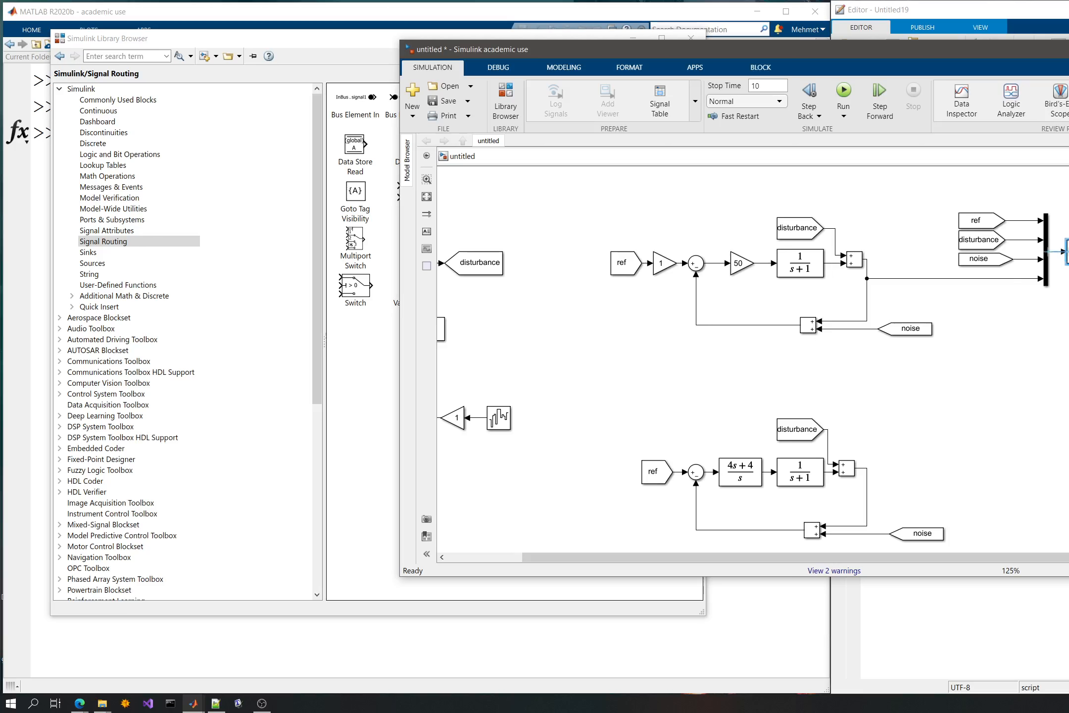
- Set the To File block's file name to ControllerP
{"action": "double_click", "coordinate": [1068, 252]}
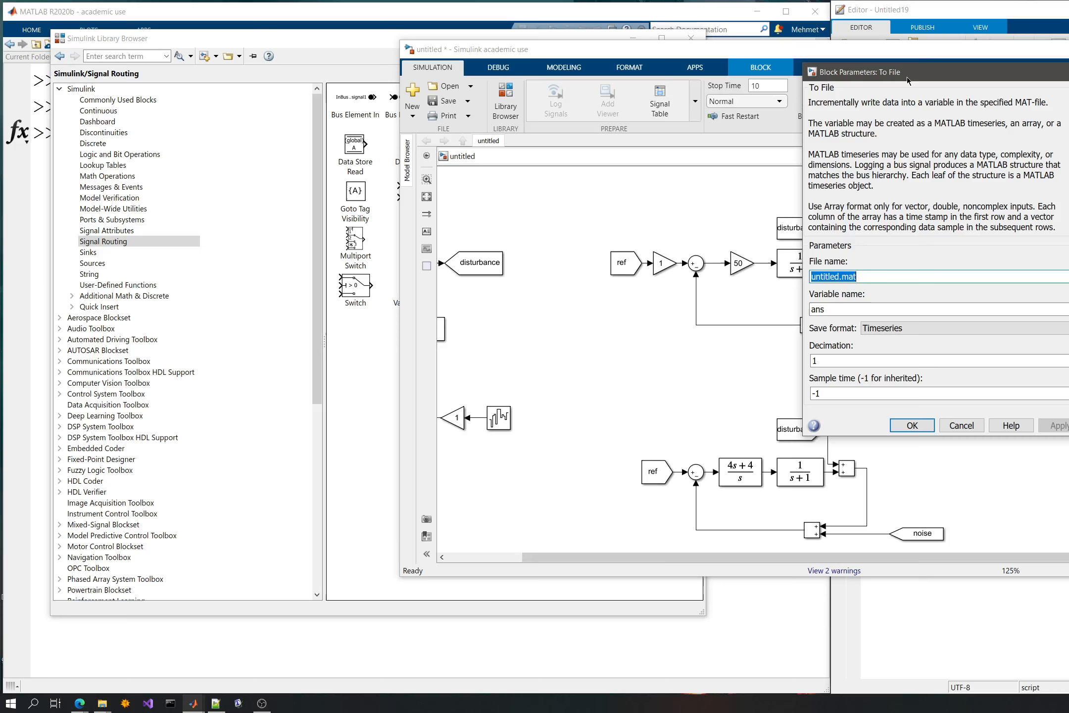
{"action": "left_click_drag", "start_coordinate": [908, 73], "coordinate": [859, 212]}
{"action": "type", "text": "cont"}
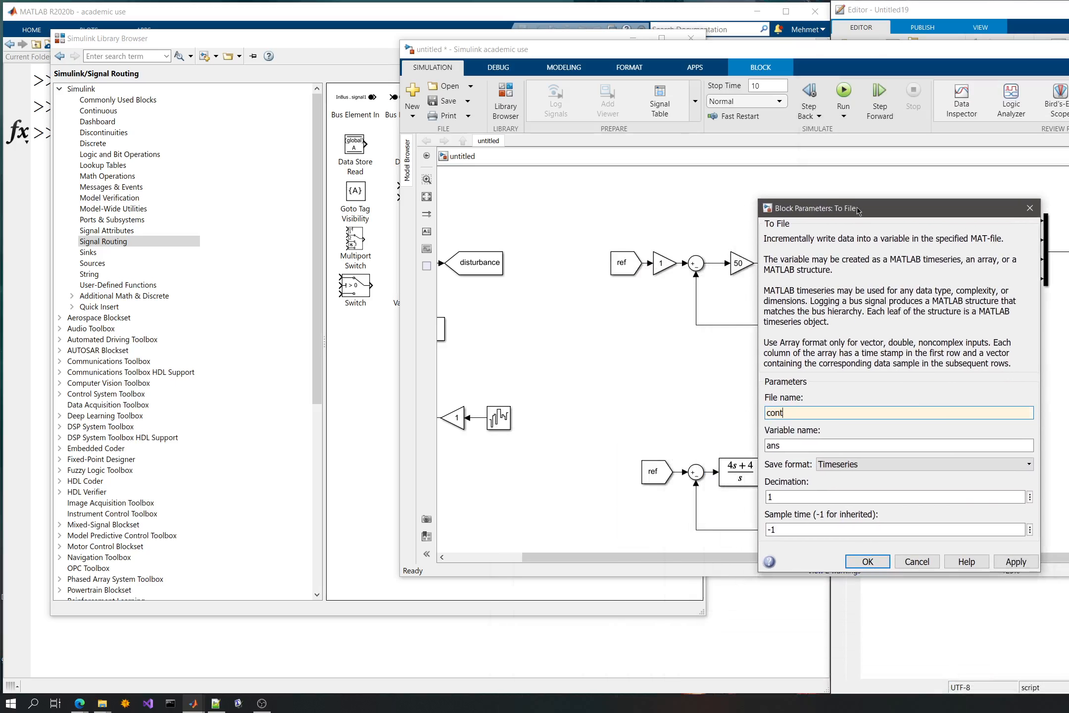
{"action": "type", "text": "rollerP"}
{"action": "left_click", "coordinate": [770, 414]}
{"action": "key", "text": "BackSpace"}
{"action": "type", "text": "C"}
{"action": "key", "text": "Tab"}
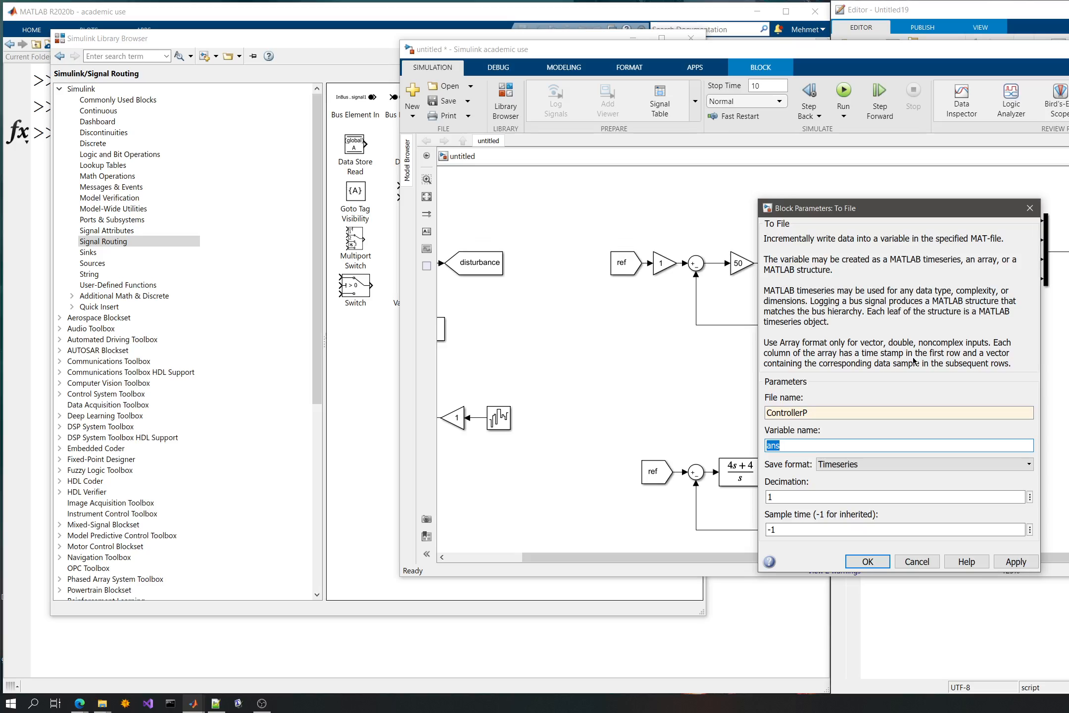
- Set the To File block's variable name to data and its save format to Array, and apply the parameters
{"action": "type", "text": "dfa"}
{"action": "key", "text": "BackSpace"}
{"action": "key", "text": "BackSpace"}
{"action": "type", "text": "ata"}
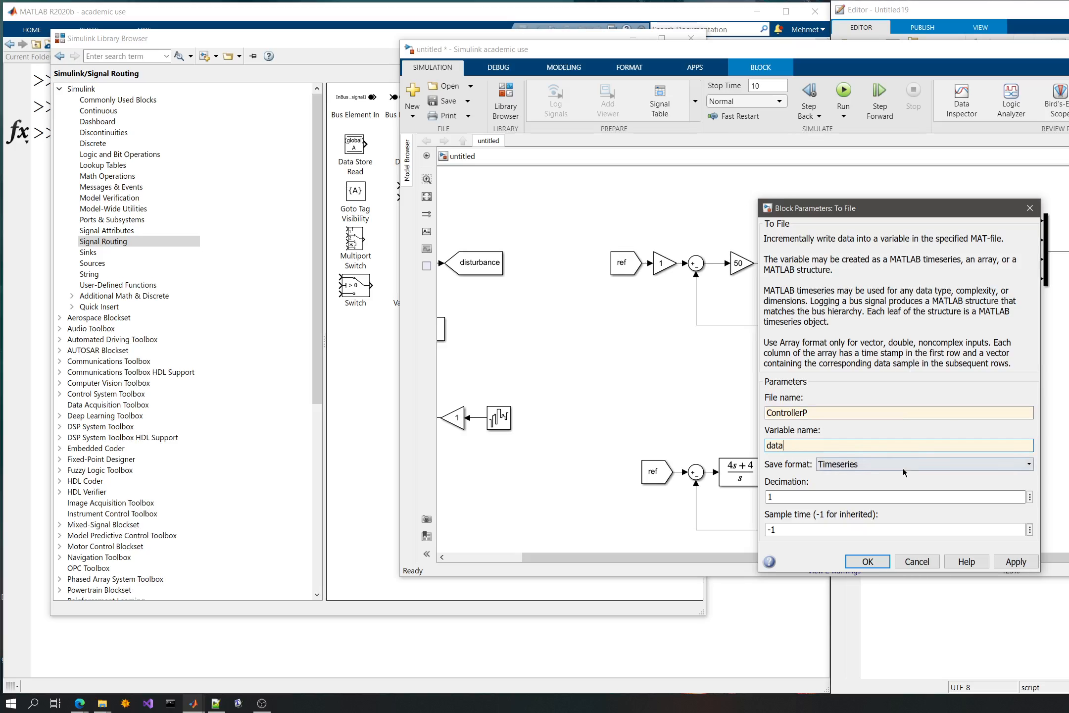
{"action": "left_click", "coordinate": [875, 466]}
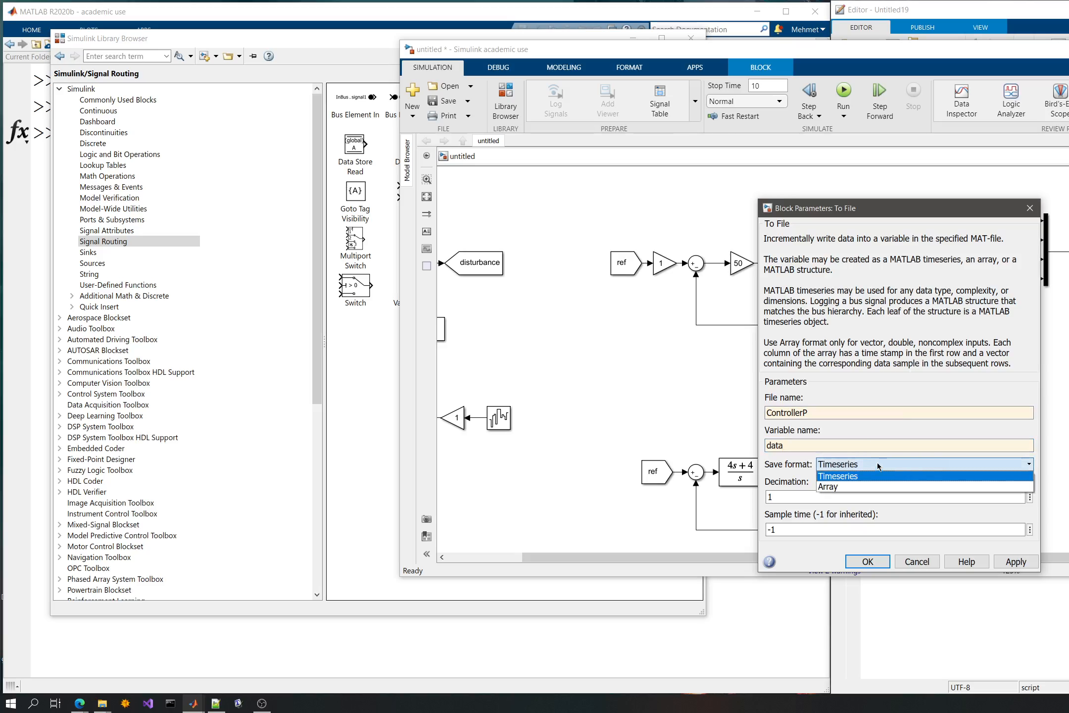
{"action": "left_click", "coordinate": [835, 487]}
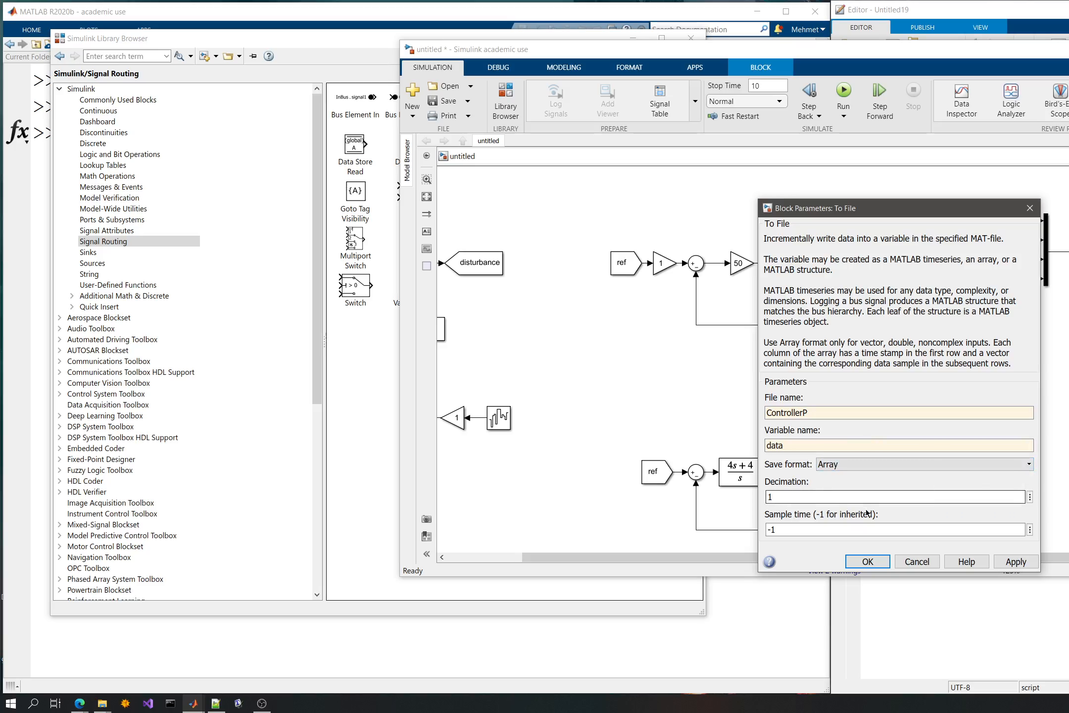
{"action": "left_click", "coordinate": [1016, 561]}
{"action": "left_click", "coordinate": [868, 561]}
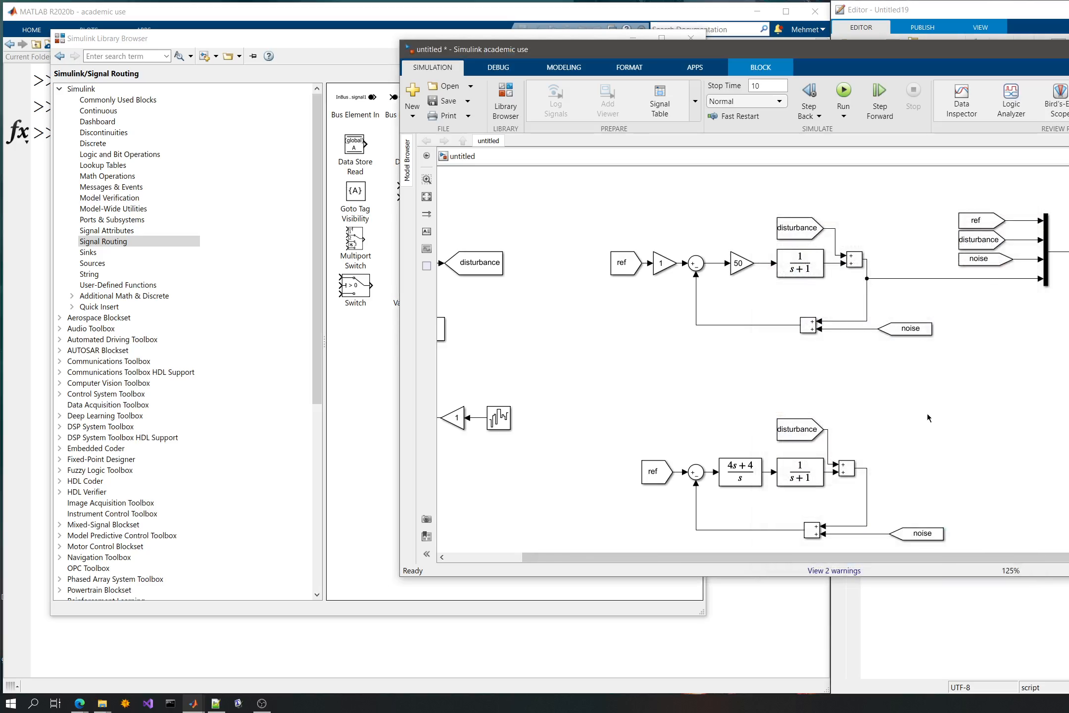
- Save the Simulink model as model in the w7 folder
{"action": "scroll", "coordinate": [927, 413], "scroll_direction": "down", "scroll_amount": 1}
{"action": "left_click", "coordinate": [905, 414]}
{"action": "left_click", "coordinate": [1064, 284]}
{"action": "left_click_drag", "start_coordinate": [1068, 293], "coordinate": [1063, 284]}
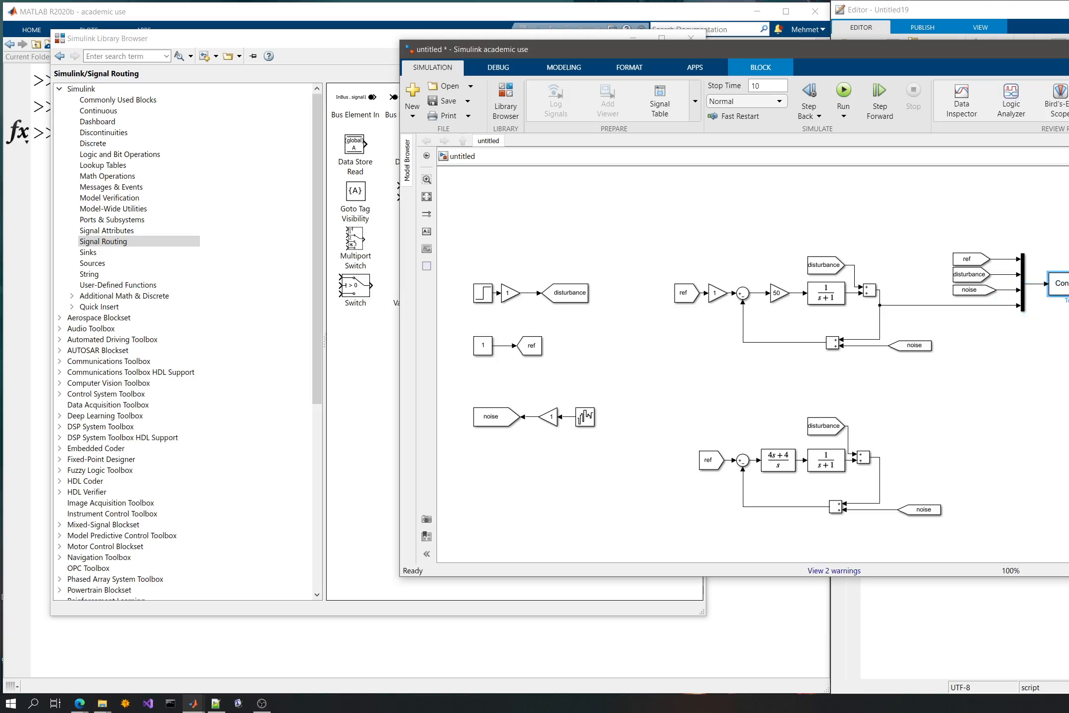
{"action": "left_click", "coordinate": [1065, 365]}
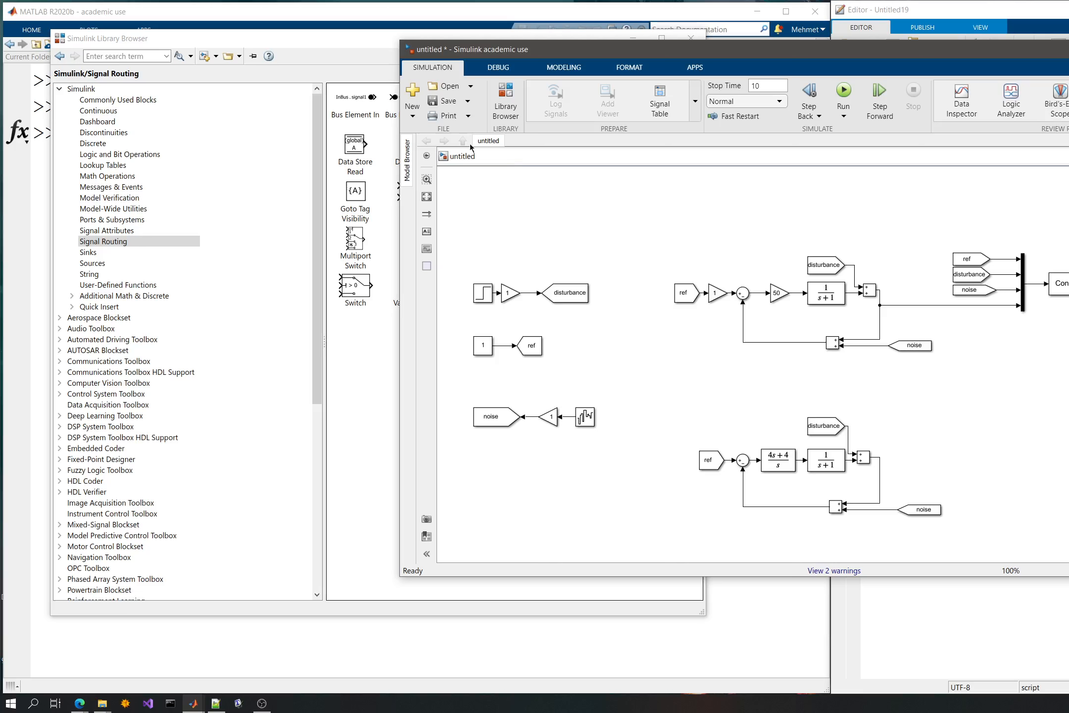
{"action": "key", "text": "ctrl+s"}
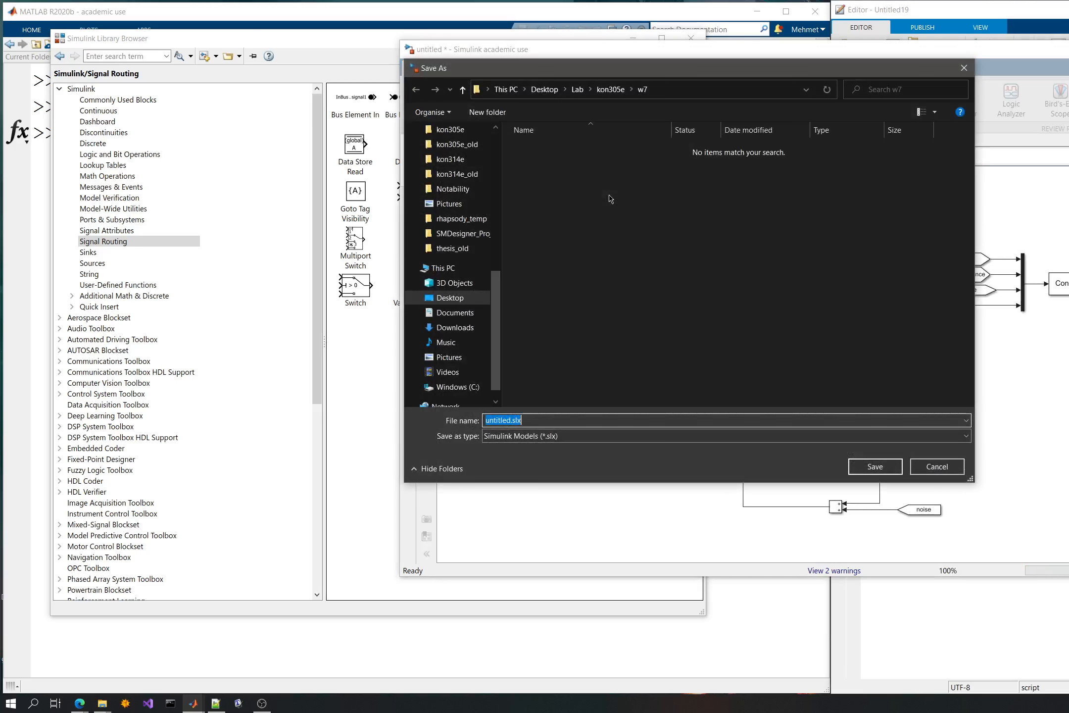
{"action": "type", "text": "mode"}
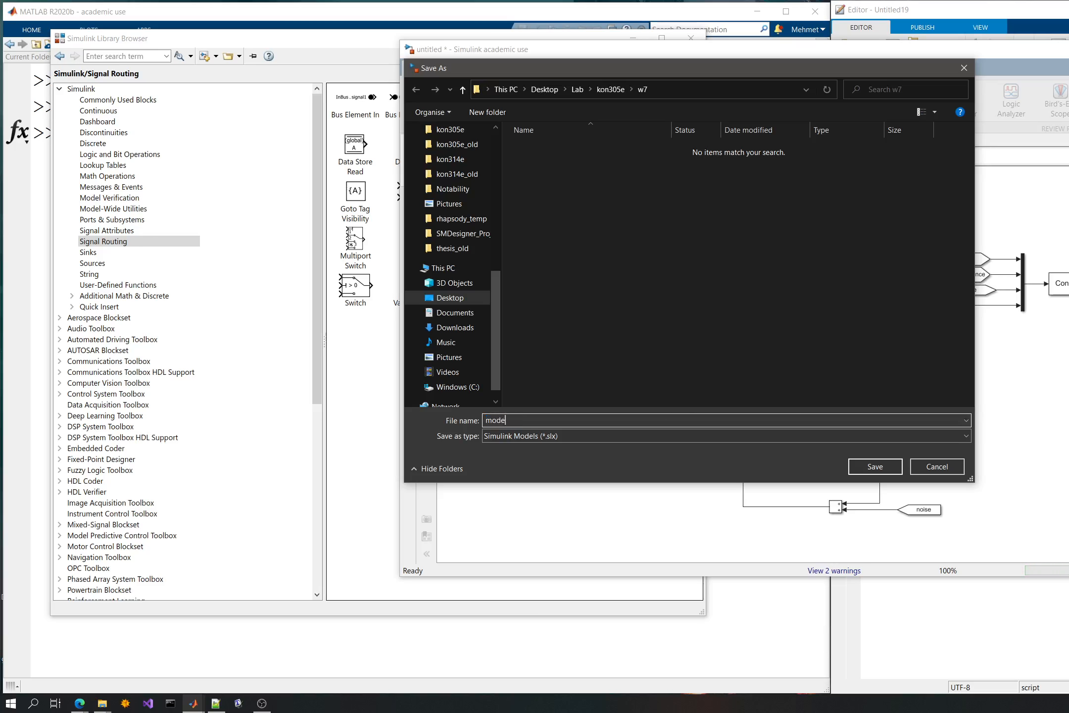
{"action": "type", "text": "l"}
{"action": "key", "text": "Return"}
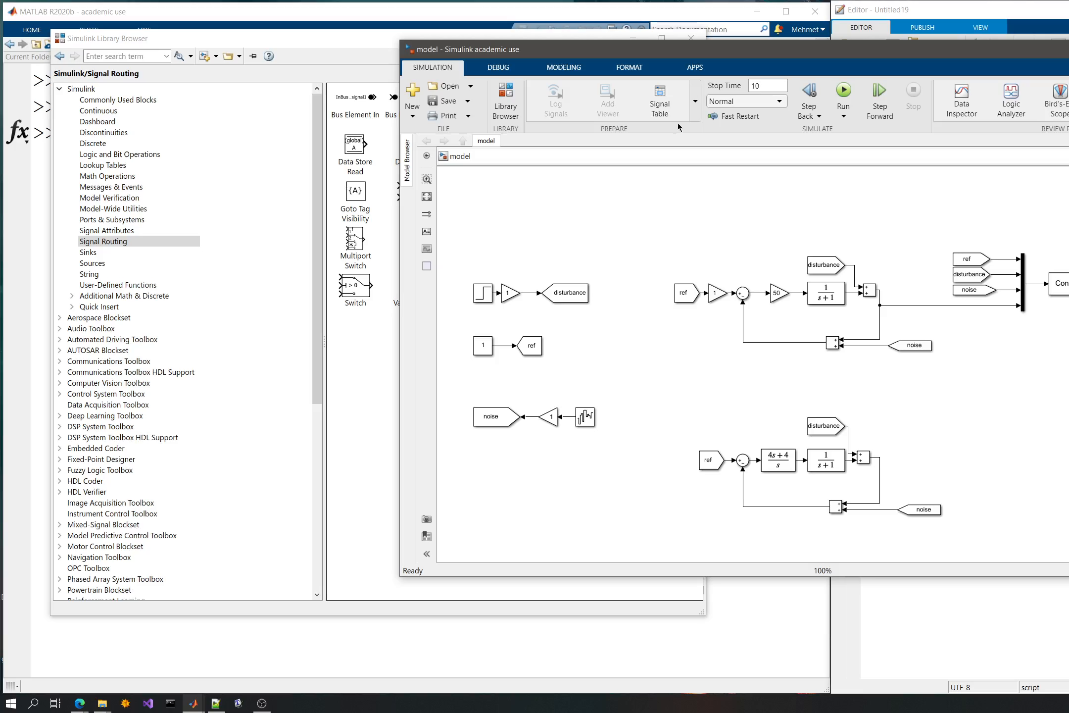
- Browse the library's Sinks, Sources, String, User-Defined Functions and Additional Math & Discrete categories, and close the library browser
{"action": "left_click", "coordinate": [324, 342]}
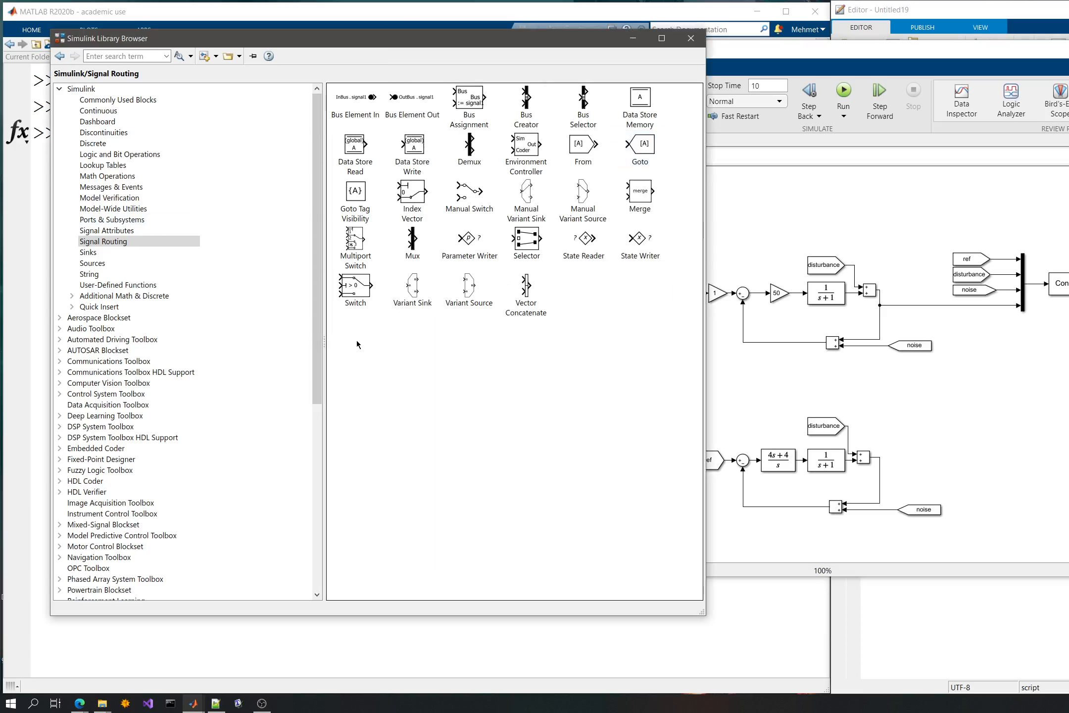
{"action": "left_click", "coordinate": [89, 252]}
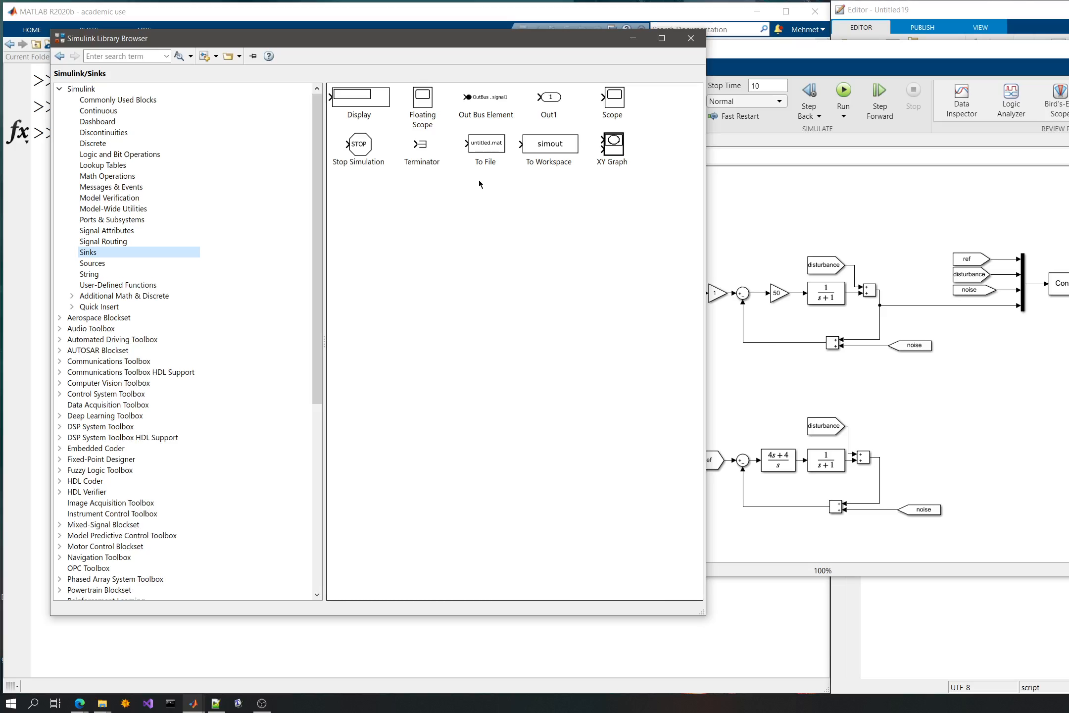
{"action": "left_click", "coordinate": [108, 264]}
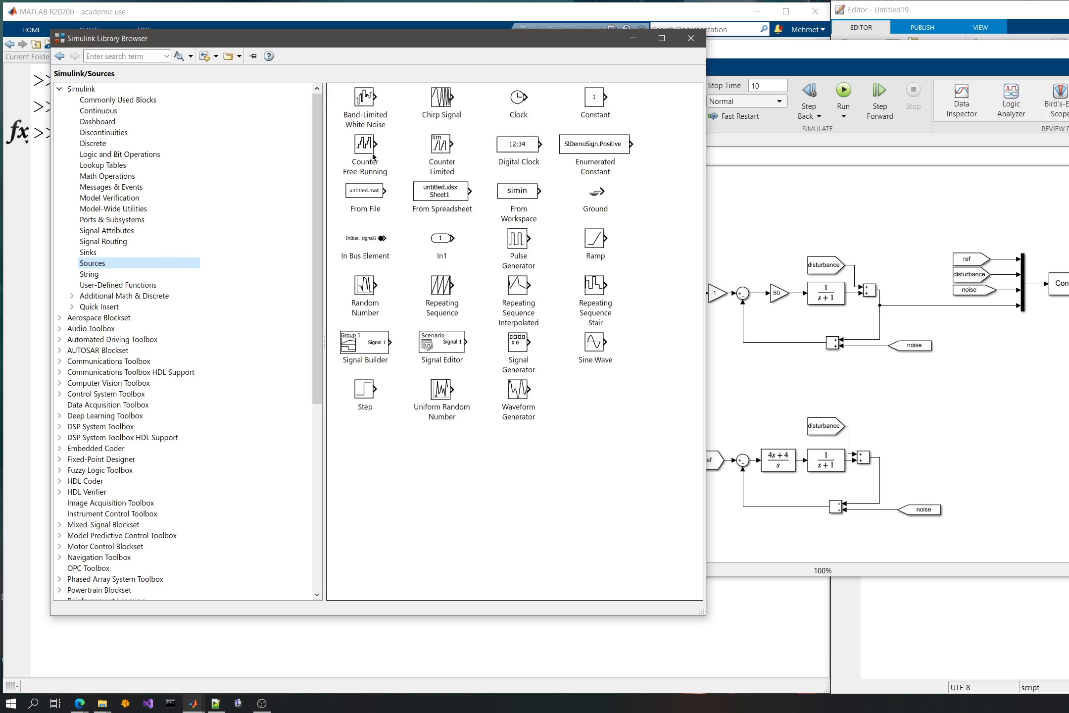
{"action": "left_click", "coordinate": [89, 273]}
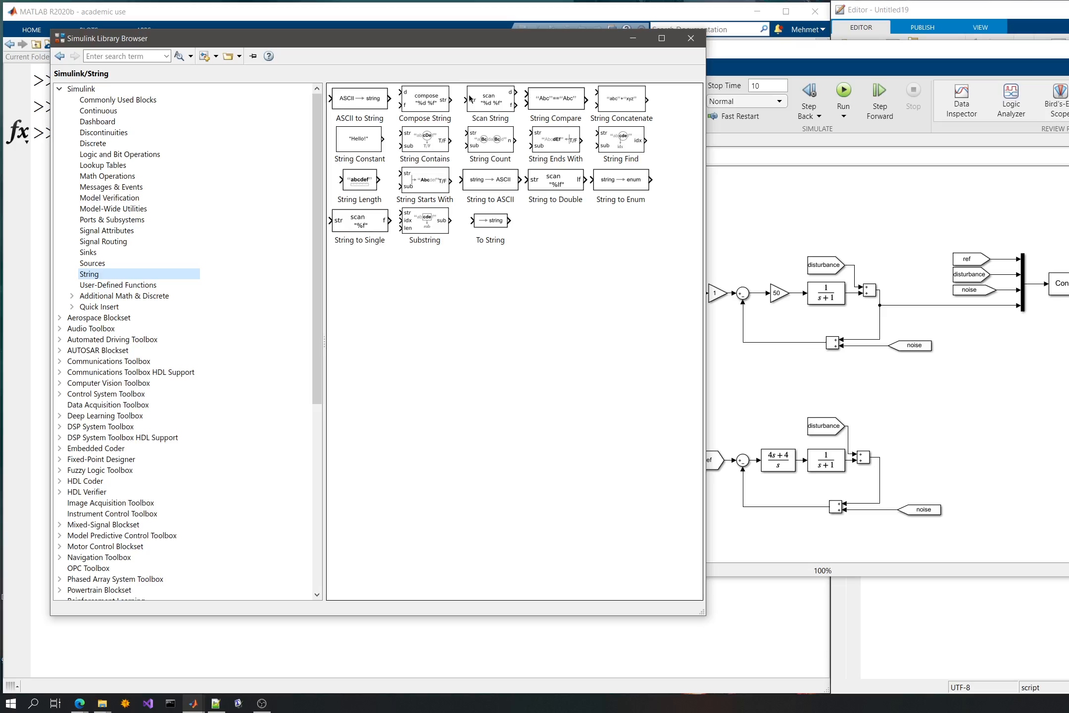
{"action": "left_click", "coordinate": [118, 285]}
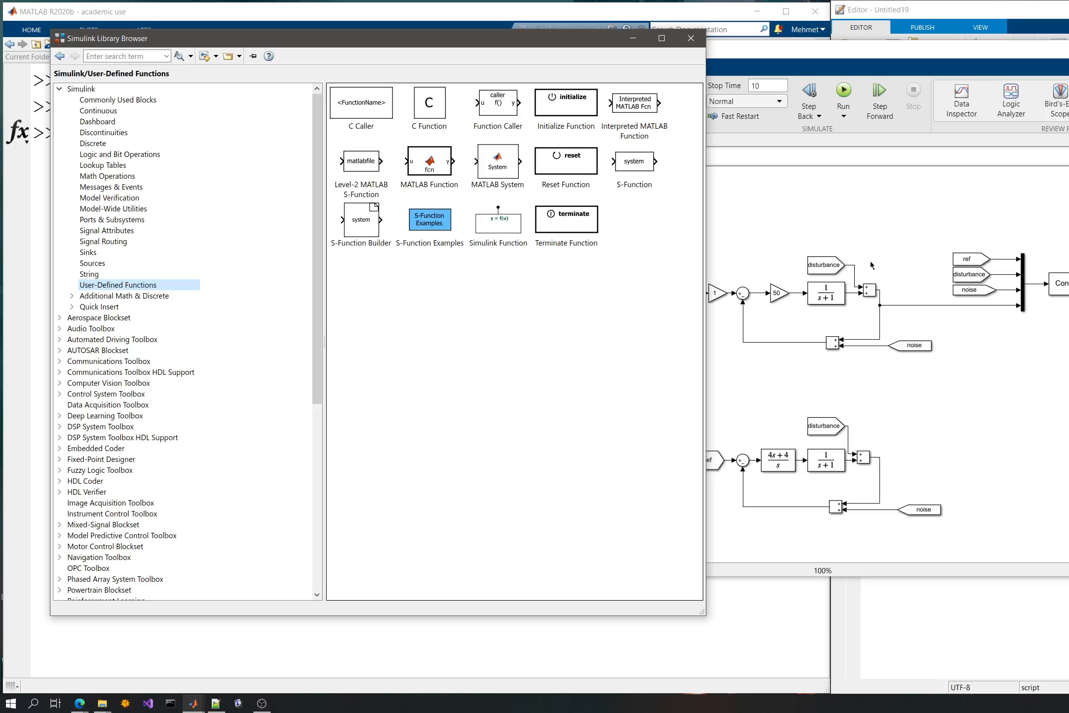
{"action": "left_click", "coordinate": [443, 358]}
{"action": "left_click", "coordinate": [146, 296]}
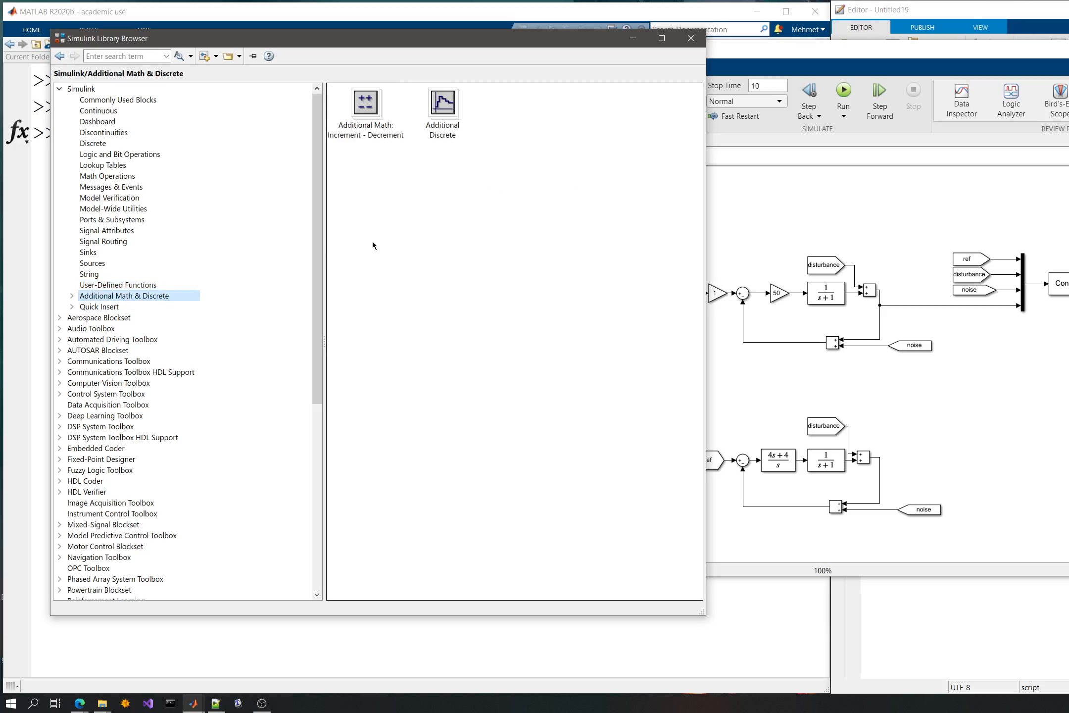
{"action": "left_click", "coordinate": [119, 317]}
{"action": "left_click", "coordinate": [691, 38]}
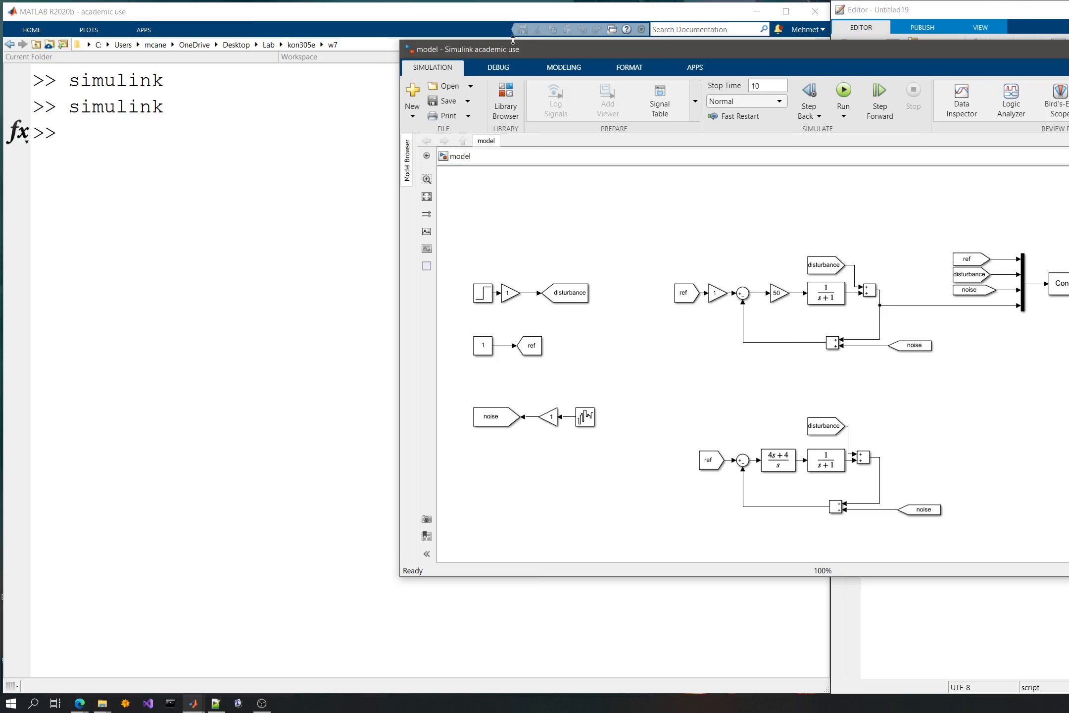
- Show the current folder's files in MATLAB beside the model and run the simulation to write the ControllerP MAT-file
{"action": "left_click_drag", "start_coordinate": [548, 47], "coordinate": [476, 38]}
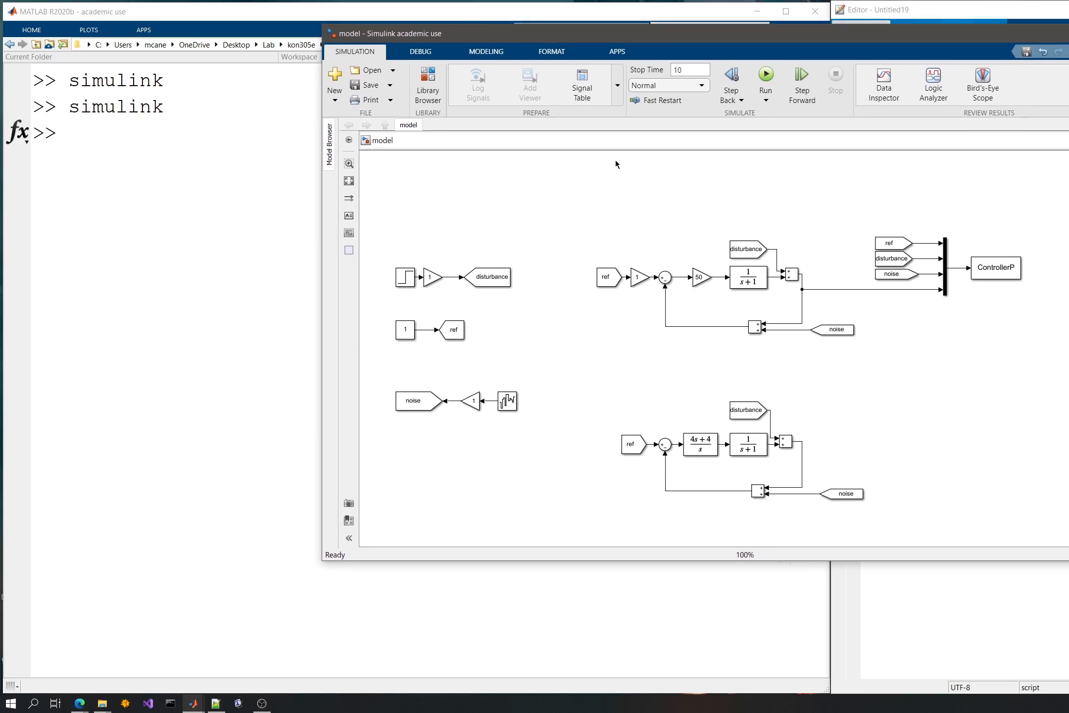
{"action": "left_click", "coordinate": [305, 56]}
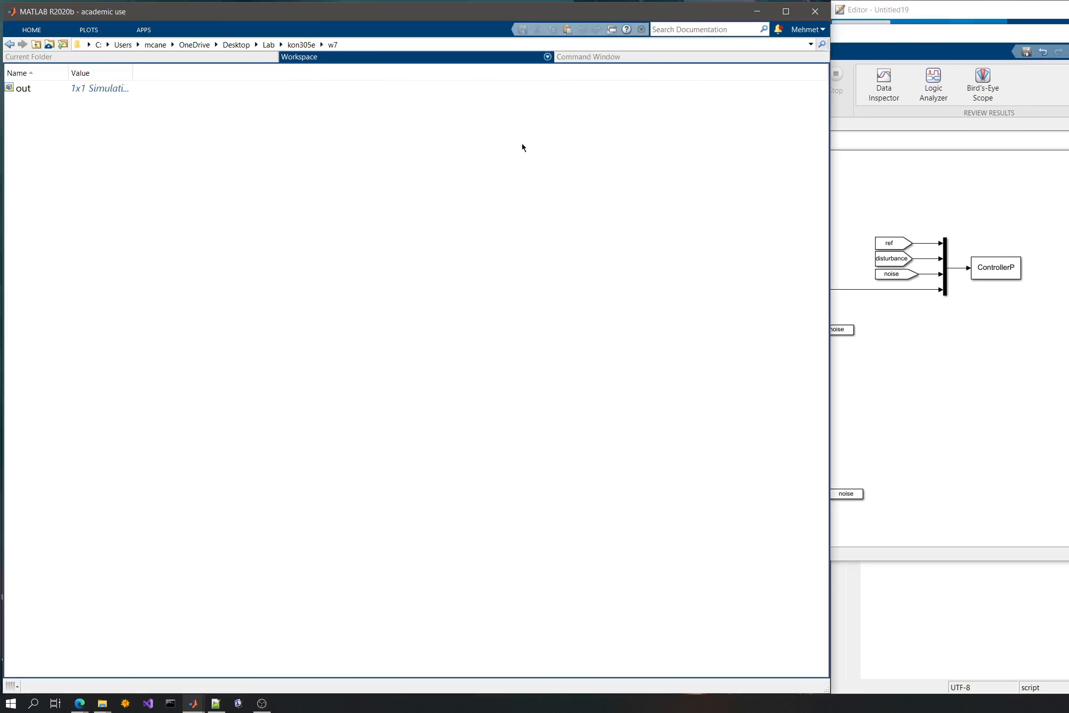
{"action": "left_click", "coordinate": [611, 57]}
{"action": "left_click", "coordinate": [132, 58]}
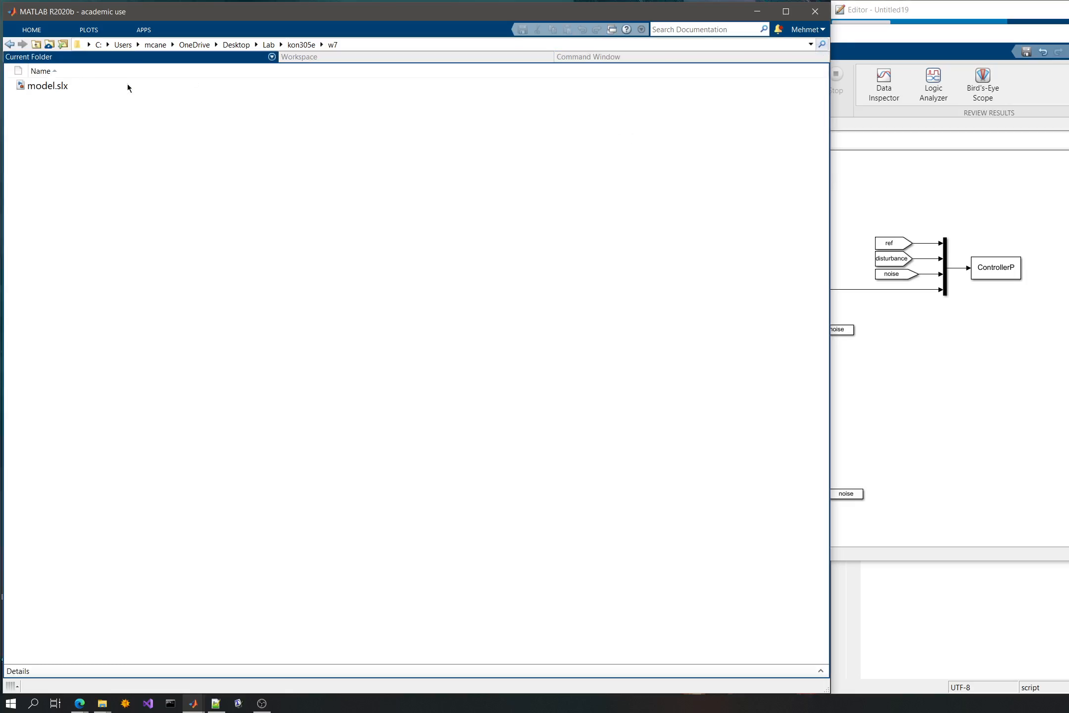
{"action": "left_click", "coordinate": [881, 215]}
{"action": "left_click", "coordinate": [768, 78]}
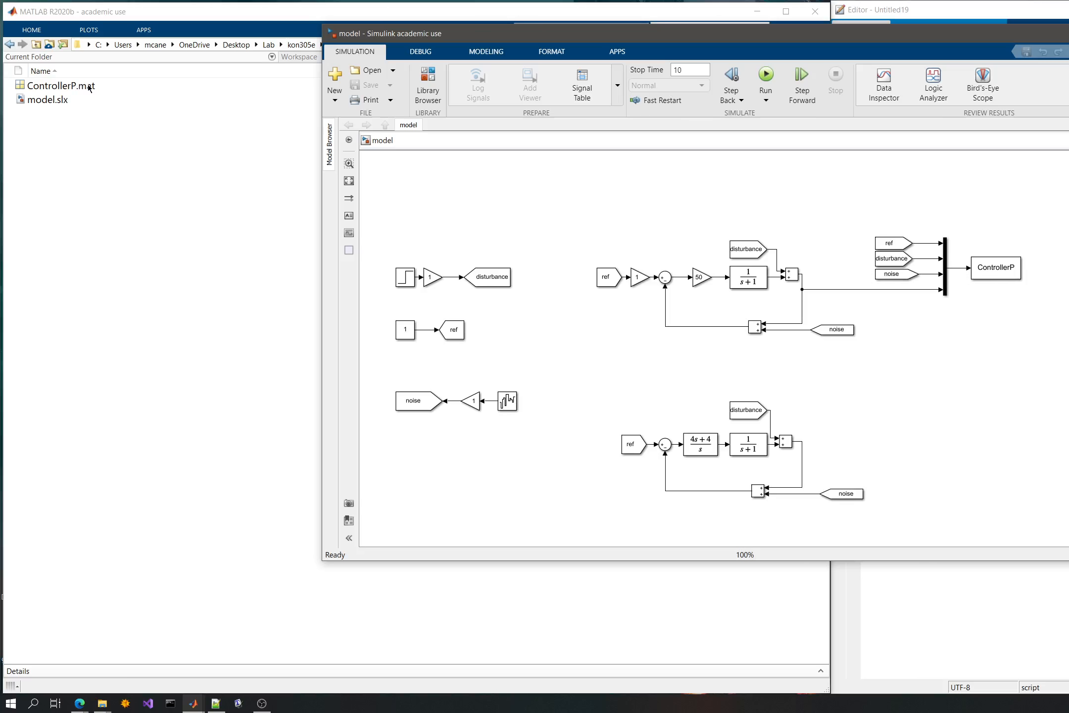
{"action": "left_click", "coordinate": [298, 102]}
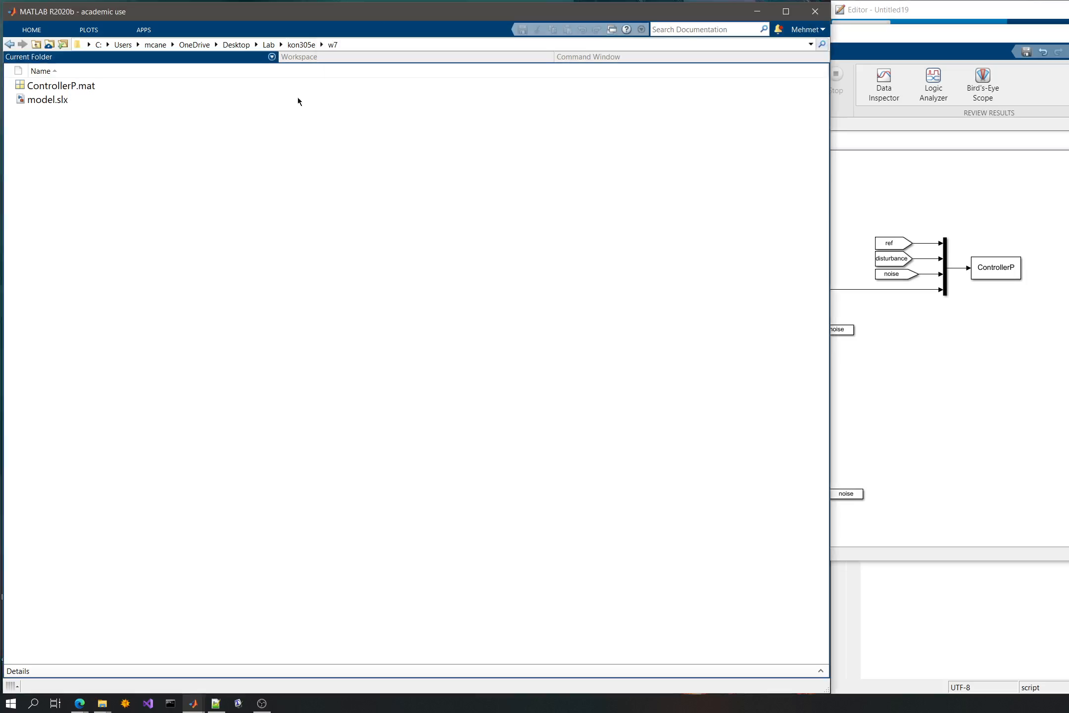
- Open the editor with the edit command and begin the empty Untitled19 script with clear;clc;
{"action": "left_click", "coordinate": [596, 58]}
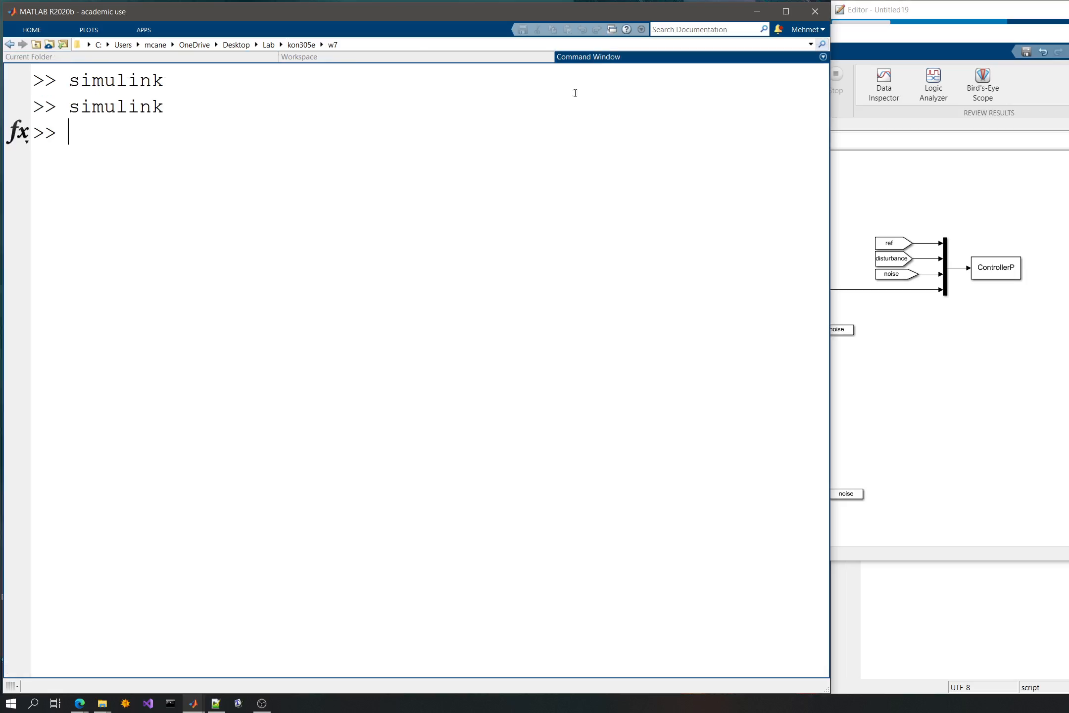
{"action": "type", "text": "edit"}
{"action": "key", "text": "Return"}
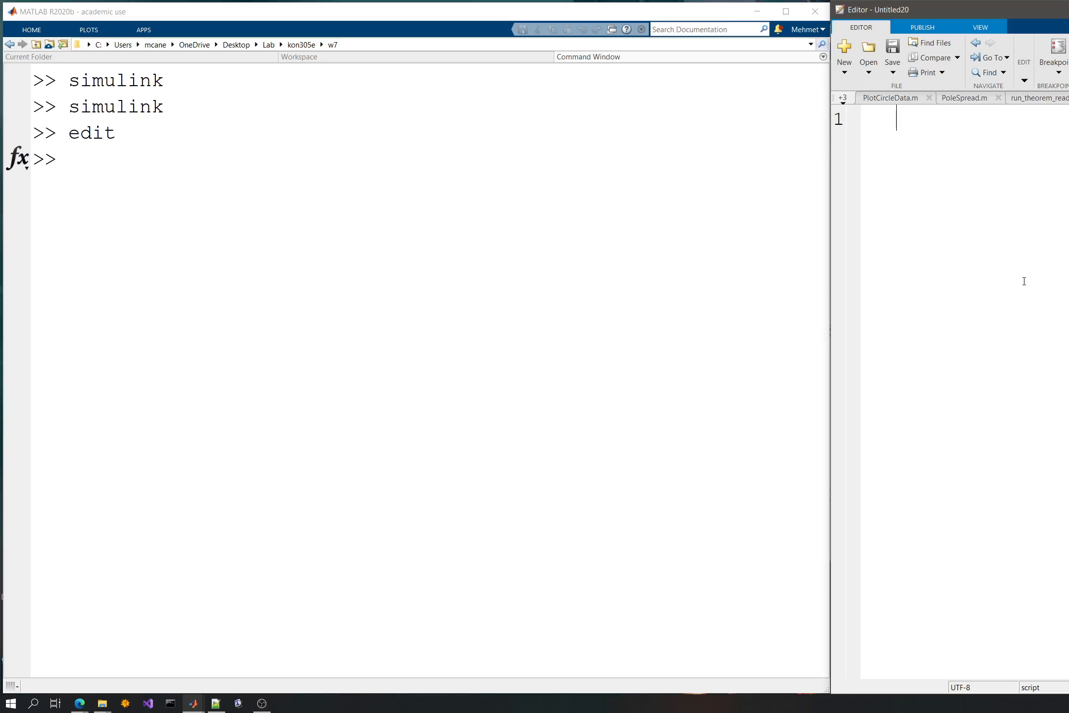
{"action": "key", "text": "ctrl+w"}
{"action": "key", "text": "Tab"}
{"action": "type", "text": "clear;clc;"}
{"action": "key", "text": "Return"}
{"action": "key", "text": "Return"}
{"action": "key", "text": "Return"}
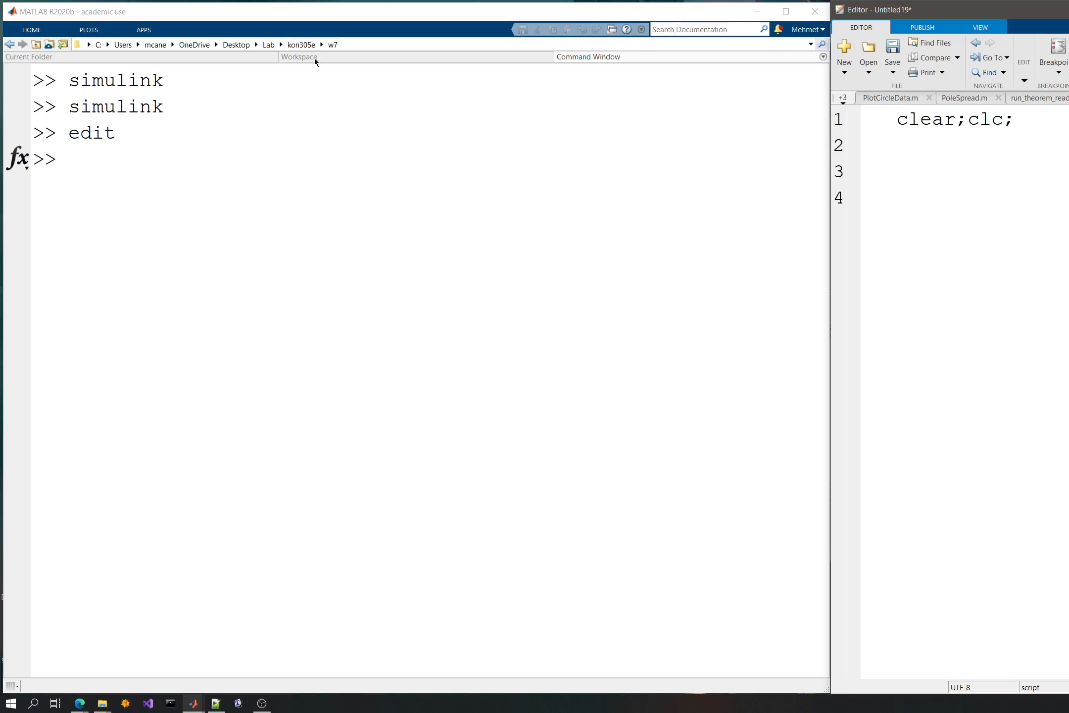
- Add a load command for the ControllerP file on line 3 of the script
{"action": "left_click", "coordinate": [294, 57]}
{"action": "left_click", "coordinate": [239, 60]}
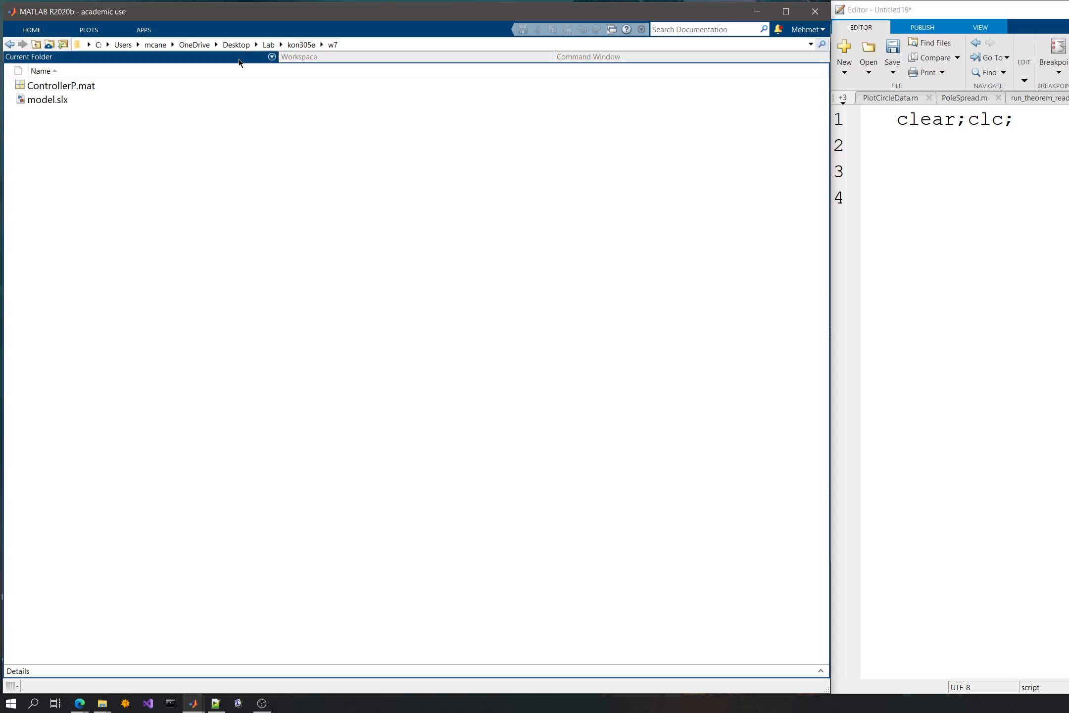
{"action": "left_click", "coordinate": [971, 169]}
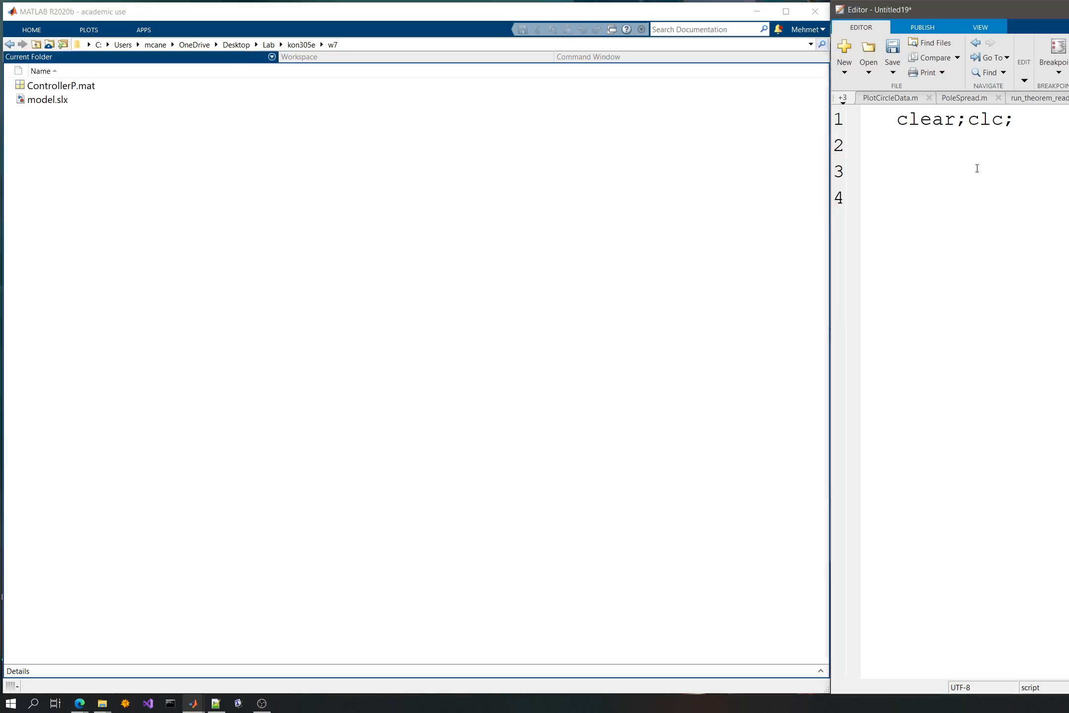
{"action": "type", "text": "load(''"}
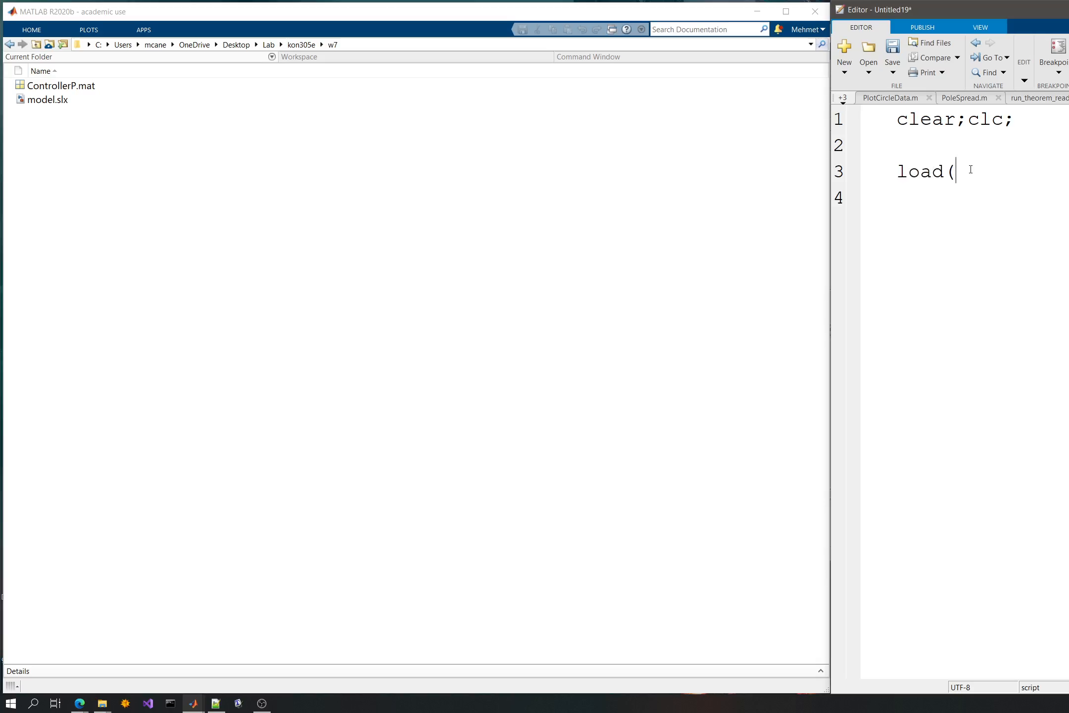
{"action": "key", "text": "Left"}
{"action": "type", "text": "Controlle"}
- Assign the result of the load command to a variable named temp
{"action": "key", "text": "Home"}
{"action": "type", "text": "dayta"}
{"action": "key", "text": "BackSpace"}
{"action": "key", "text": "BackSpace"}
{"action": "key", "text": "BackSpace"}
{"action": "type", "text": "t"}
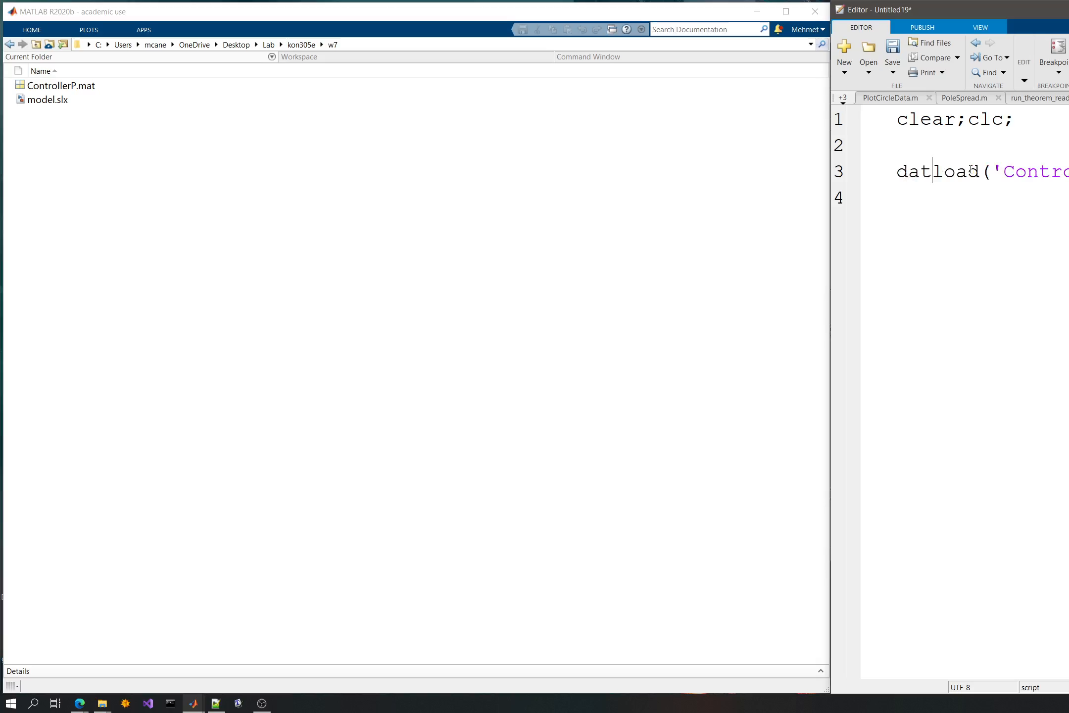
{"action": "type", "text": "a="}
{"action": "key", "text": "Down"}
{"action": "key", "text": "Return"}
{"action": "key", "text": "Up"}
{"action": "key", "text": "ctrl+shift+Right"}
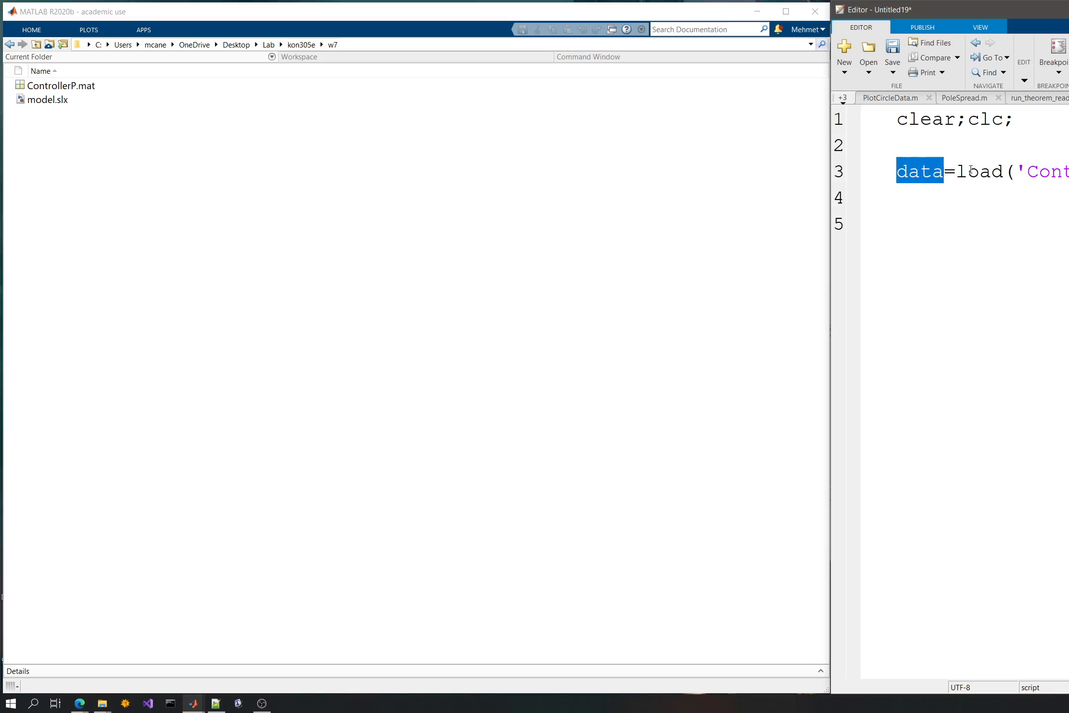
{"action": "type", "text": "temp"}
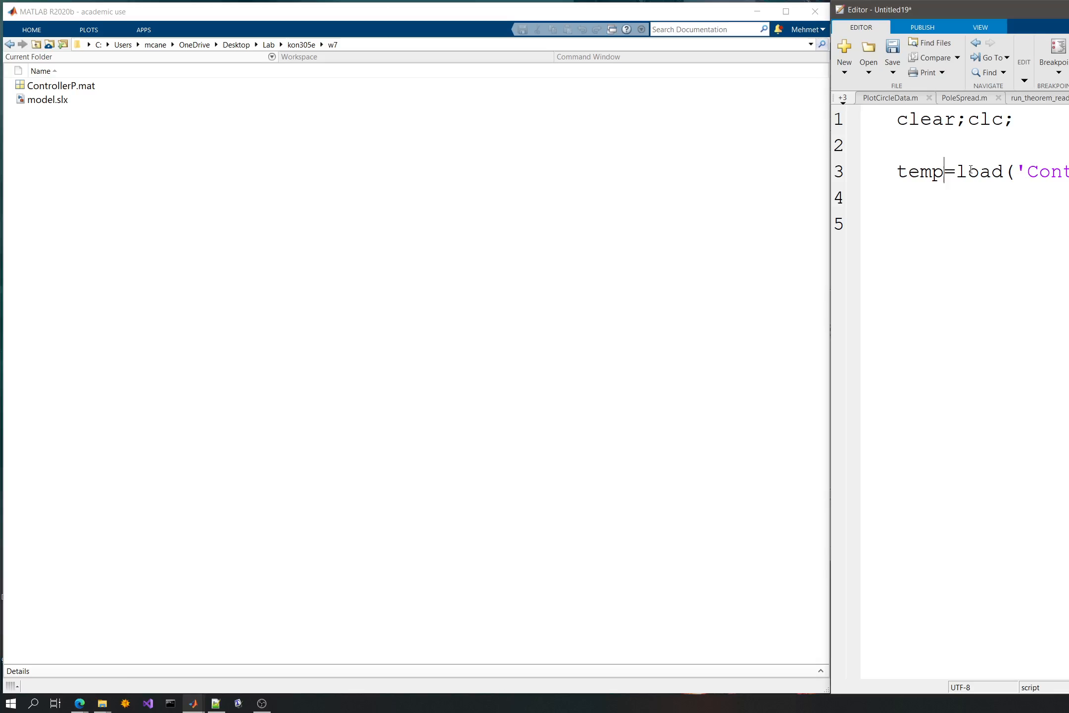
- Add a line displaying temp and save the script as run1 in the w7 folder
{"action": "key", "text": "Down"}
{"action": "type", "text": "temp"}
{"action": "key", "text": "ctrl+s"}
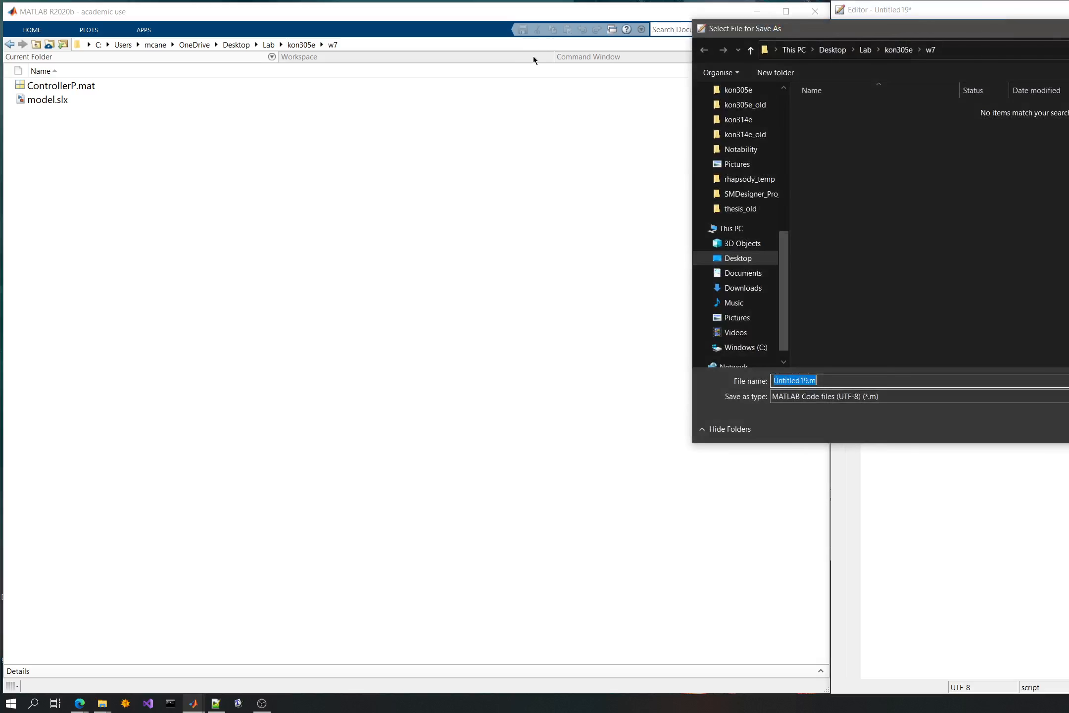
{"action": "type", "text": "run1"}
{"action": "key", "text": "Return"}
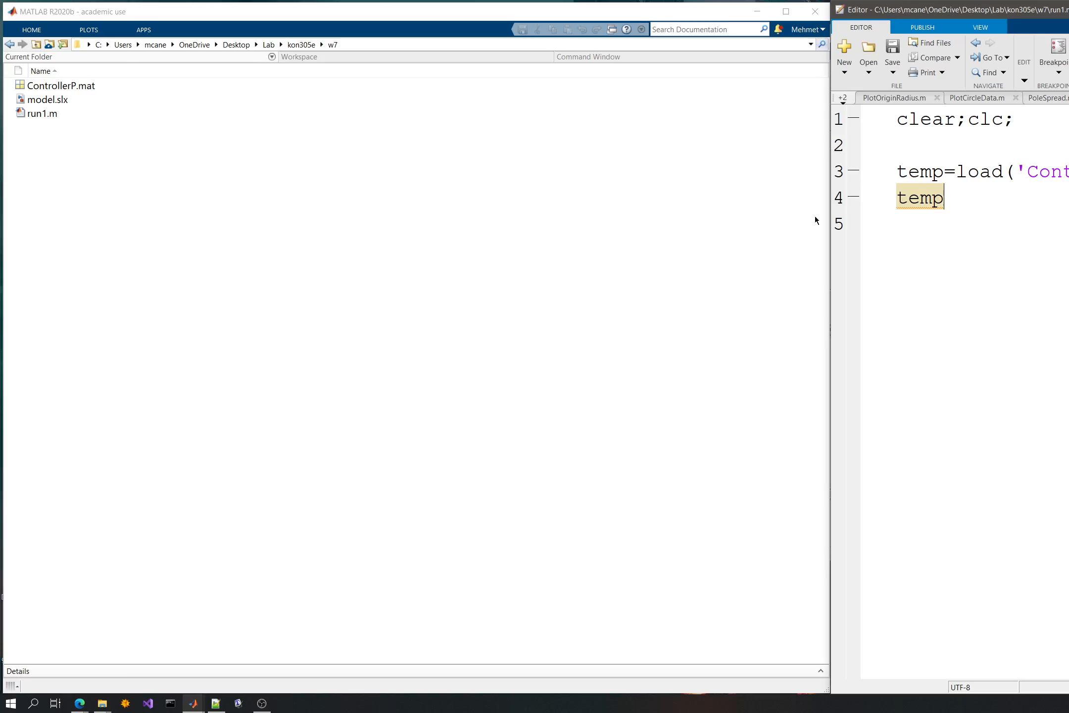
- Run the script and examine the temp structure and its data field in the Command Window
{"action": "left_click", "coordinate": [381, 64]}
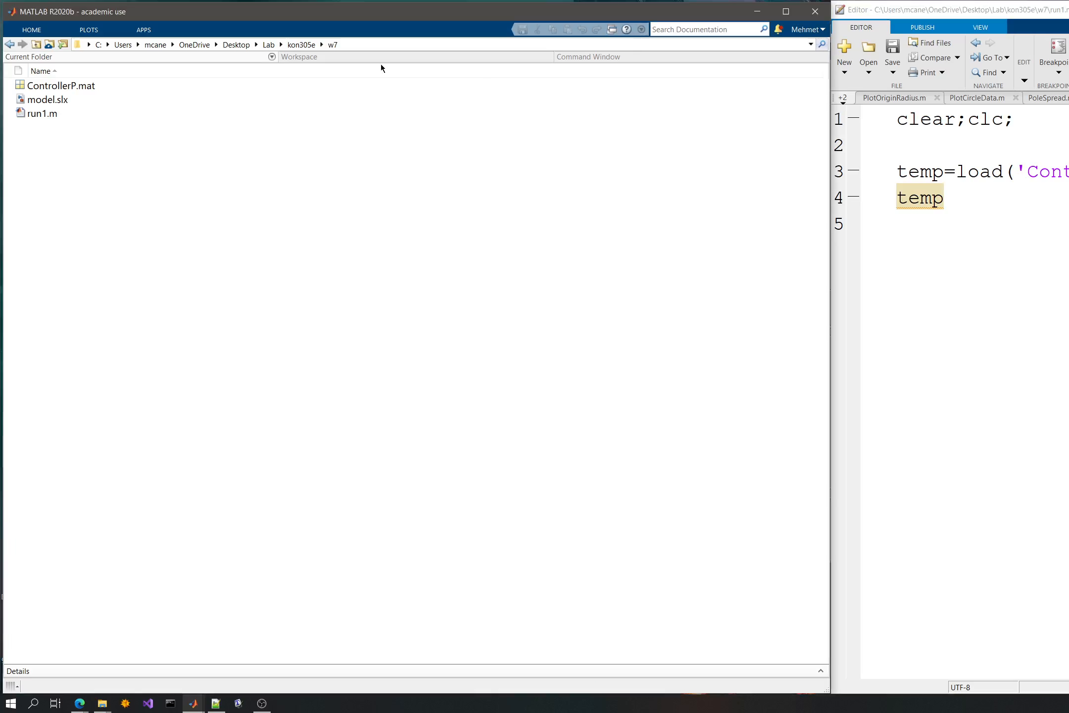
{"action": "left_click", "coordinate": [587, 57]}
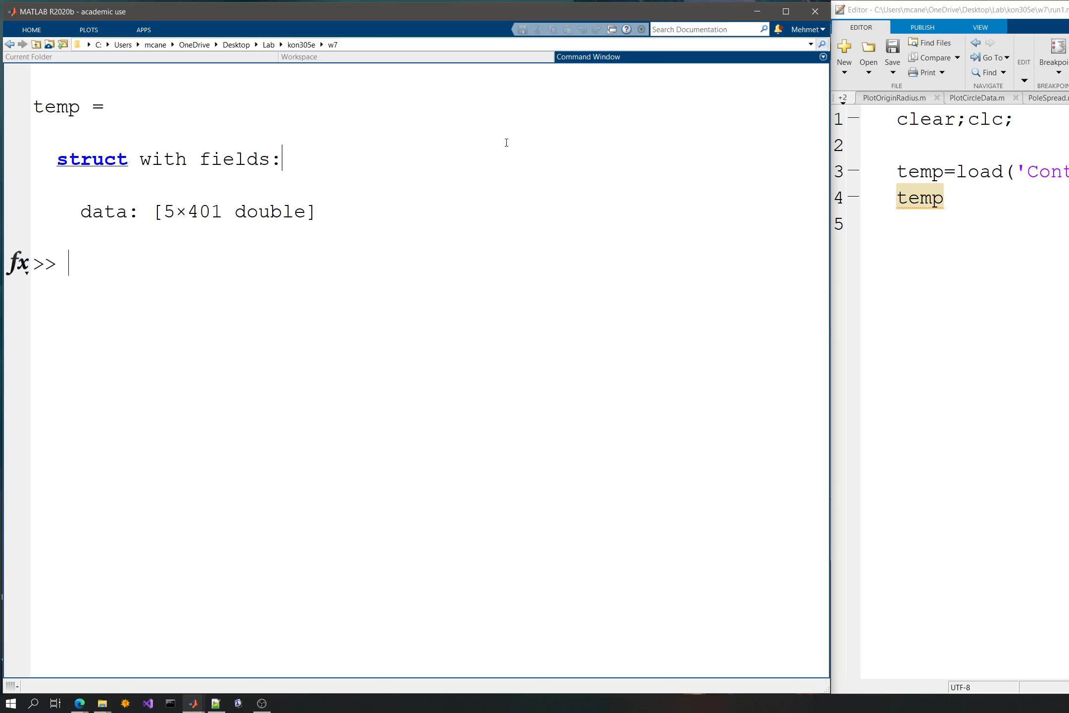
{"action": "double_click", "coordinate": [42, 111]}
{"action": "double_click", "coordinate": [105, 211]}
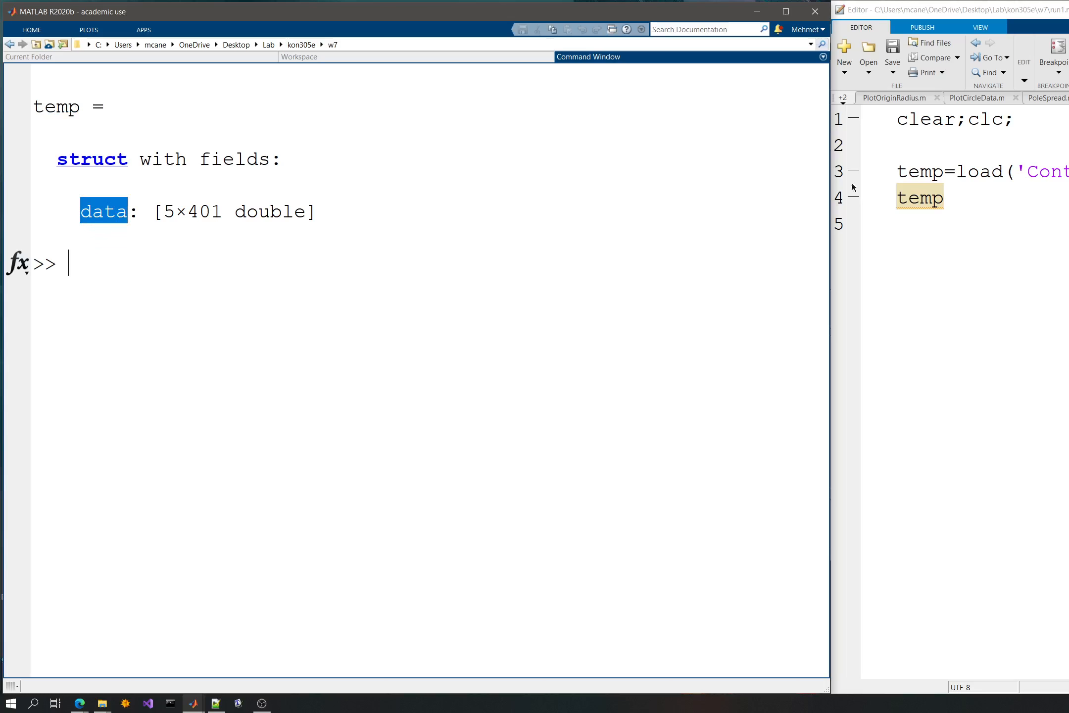
- Replace the temp display on line 4 with data=temp.data;
{"action": "left_click", "coordinate": [968, 211]}
{"action": "left_click_drag", "start_coordinate": [968, 212], "coordinate": [859, 200]}
{"action": "type", "text": "data=tempo"}
{"action": "key", "text": "BackSpace"}
{"action": "type", "text": ".ada"}
{"action": "key", "text": "BackSpace"}
{"action": "key", "text": "BackSpace"}
{"action": "key", "text": "BackSpace"}
{"action": "type", "text": "data"}
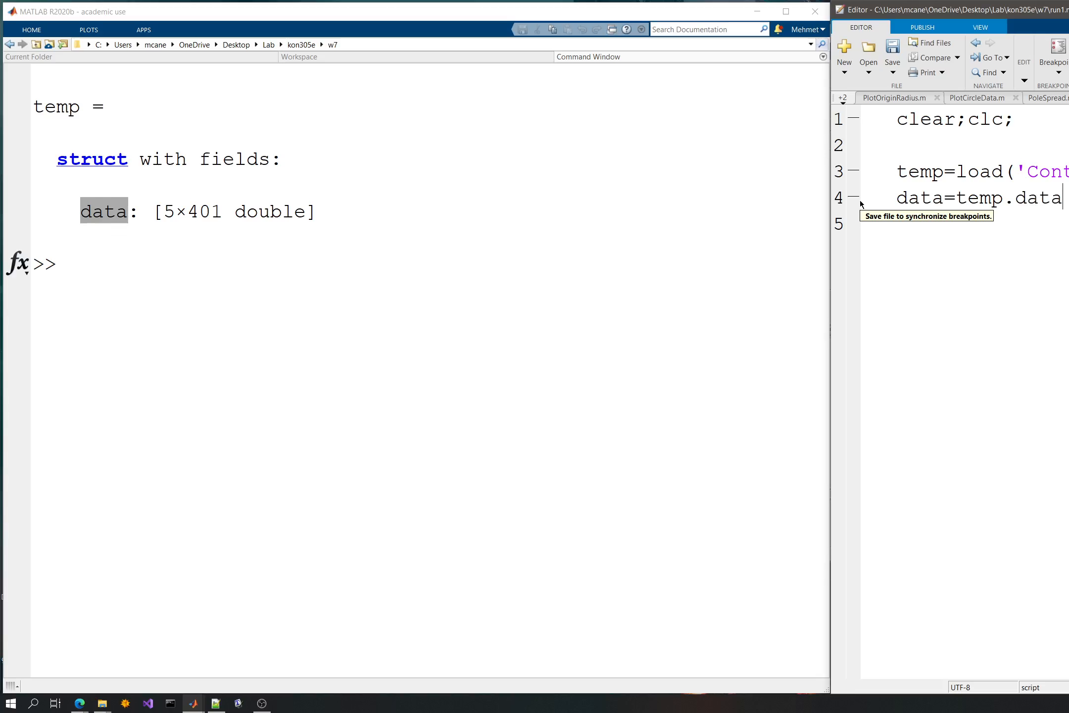
{"action": "type", "text": ";"}
{"action": "key", "text": "Return"}
- Add a line displaying data to the script and run it
{"action": "type", "text": "data"}
{"action": "key", "text": "F5"}
{"action": "left_click_drag", "start_coordinate": [823, 654], "coordinate": [776, 73]}
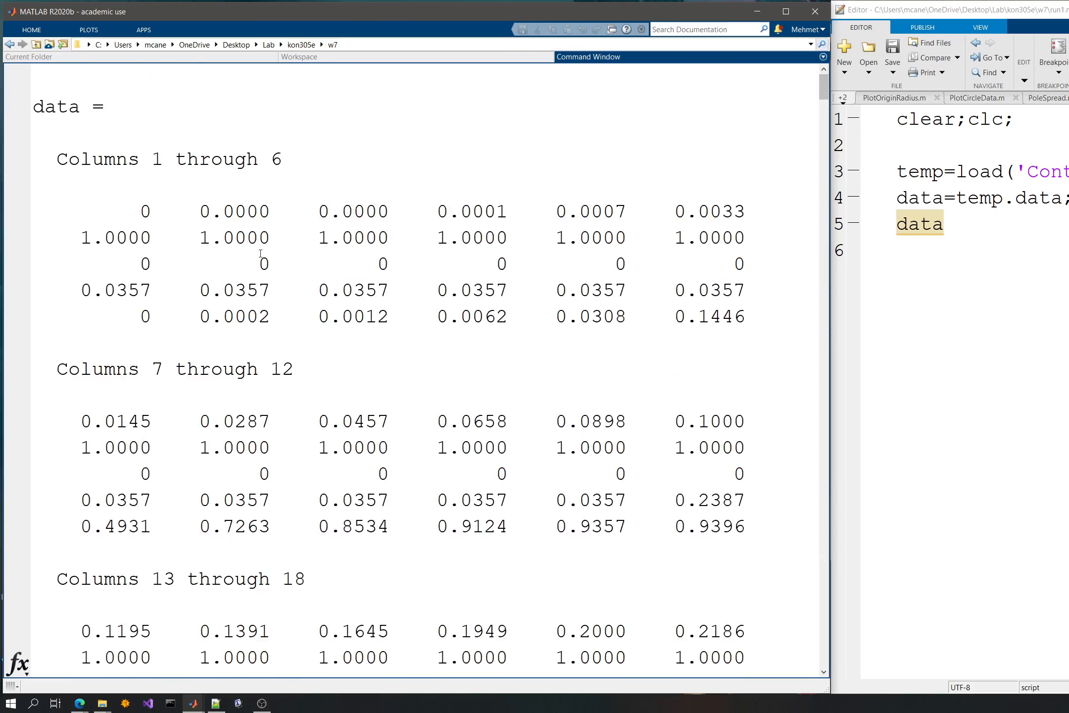
- Examine the time, reference, disturbance, noise and output rows of the printed data matrix
{"action": "left_click_drag", "start_coordinate": [129, 212], "coordinate": [177, 212]}
{"action": "left_click_drag", "start_coordinate": [93, 238], "coordinate": [209, 268]}
{"action": "left_click_drag", "start_coordinate": [129, 291], "coordinate": [221, 294]}
{"action": "left_click_drag", "start_coordinate": [132, 317], "coordinate": [200, 317]}
{"action": "left_click", "coordinate": [176, 237]}
{"action": "left_click_drag", "start_coordinate": [150, 211], "coordinate": [306, 210]}
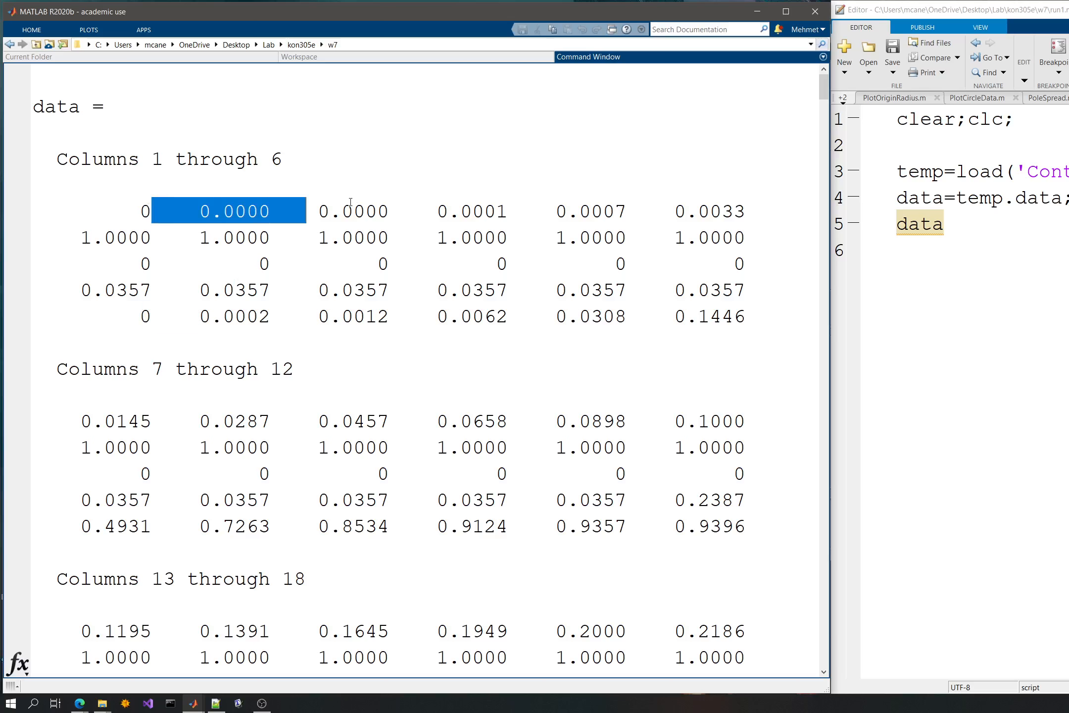
{"action": "left_click_drag", "start_coordinate": [198, 422], "coordinate": [391, 422]}
{"action": "left_click_drag", "start_coordinate": [306, 448], "coordinate": [511, 457]}
{"action": "left_click_drag", "start_coordinate": [270, 474], "coordinate": [405, 470]}
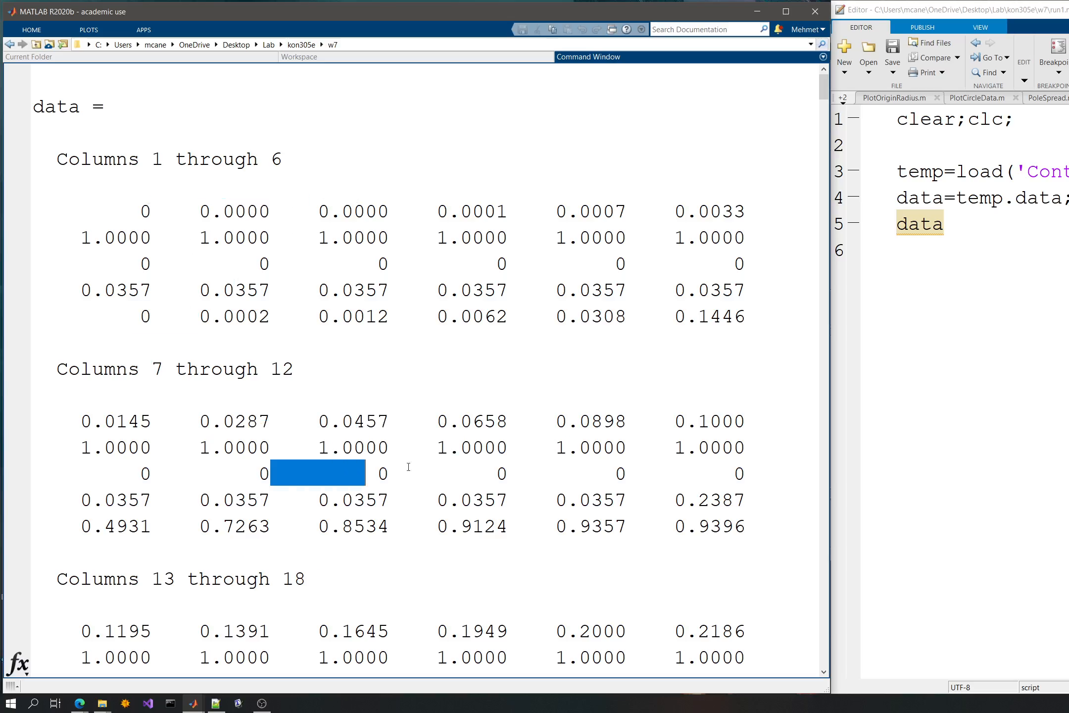
- Compare the rows of the printed data matrix with the signals feeding the ControllerP block in the Simulink model
{"action": "left_click_drag", "start_coordinate": [294, 501], "coordinate": [390, 525]}
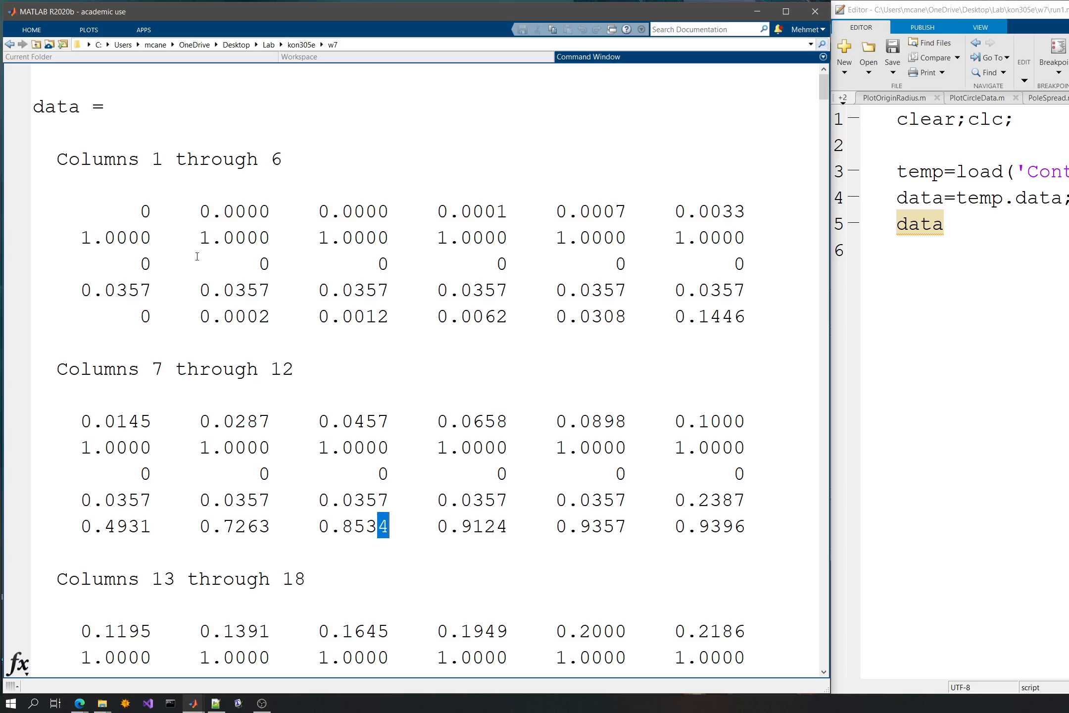
{"action": "left_click_drag", "start_coordinate": [141, 214], "coordinate": [200, 213]}
{"action": "left_click", "coordinate": [256, 325]}
{"action": "left_click", "coordinate": [194, 704]}
{"action": "left_click", "coordinate": [317, 649]}
{"action": "left_click_drag", "start_coordinate": [329, 54], "coordinate": [228, 52]}
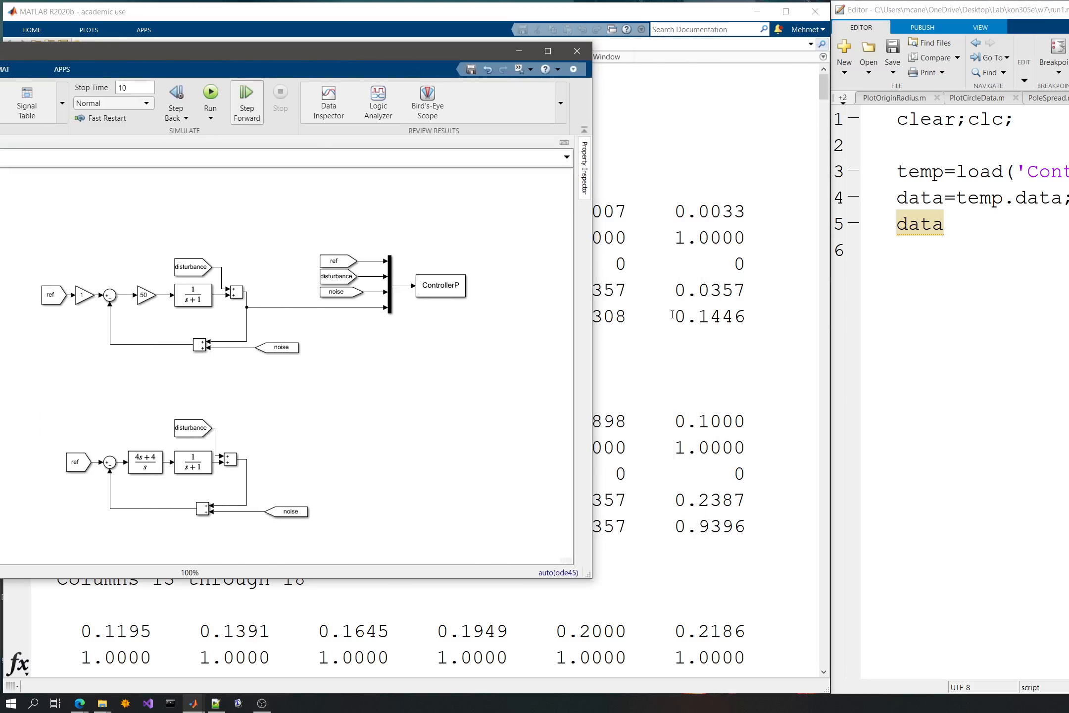
- Add the line ref=data(1,:); below the data display, separated by a blank line
{"action": "left_click", "coordinate": [956, 360]}
{"action": "key", "text": "Return"}
{"action": "key", "text": "Return"}
{"action": "key", "text": "Return"}
{"action": "key", "text": "Return"}
{"action": "key", "text": "Return"}
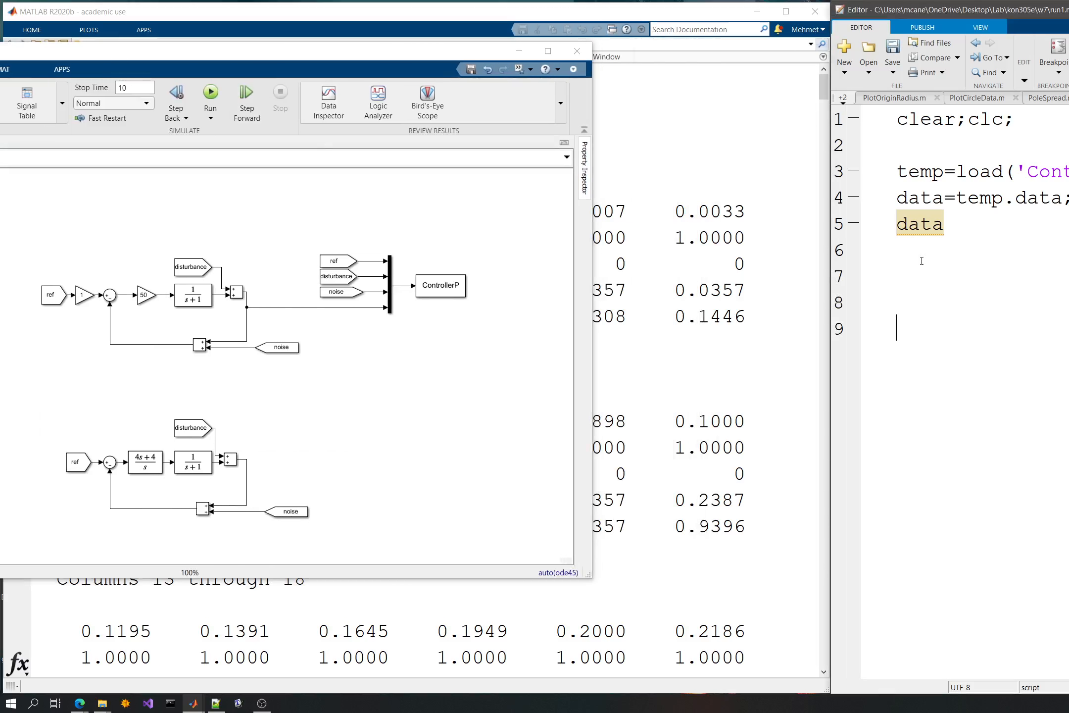
{"action": "key", "text": "Up"}
{"action": "key", "text": "Up"}
{"action": "key", "text": "Up"}
{"action": "key", "text": "Up"}
{"action": "key", "text": "Up"}
{"action": "key", "text": "Return"}
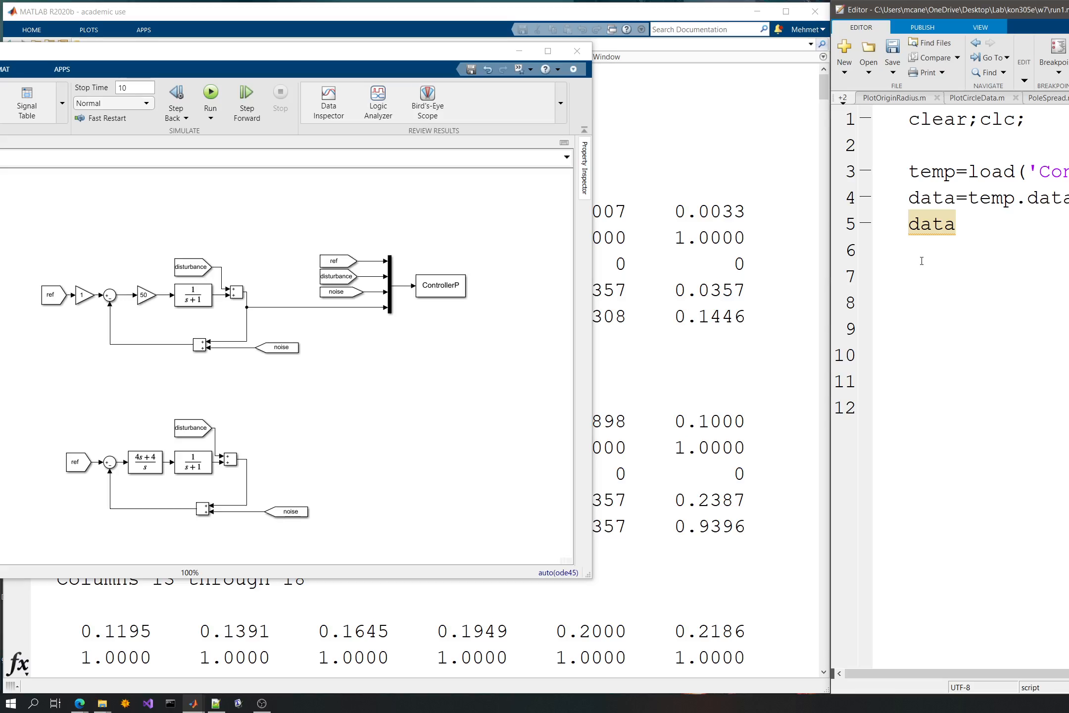
{"action": "type", "text": "ref=data(1,:)"}
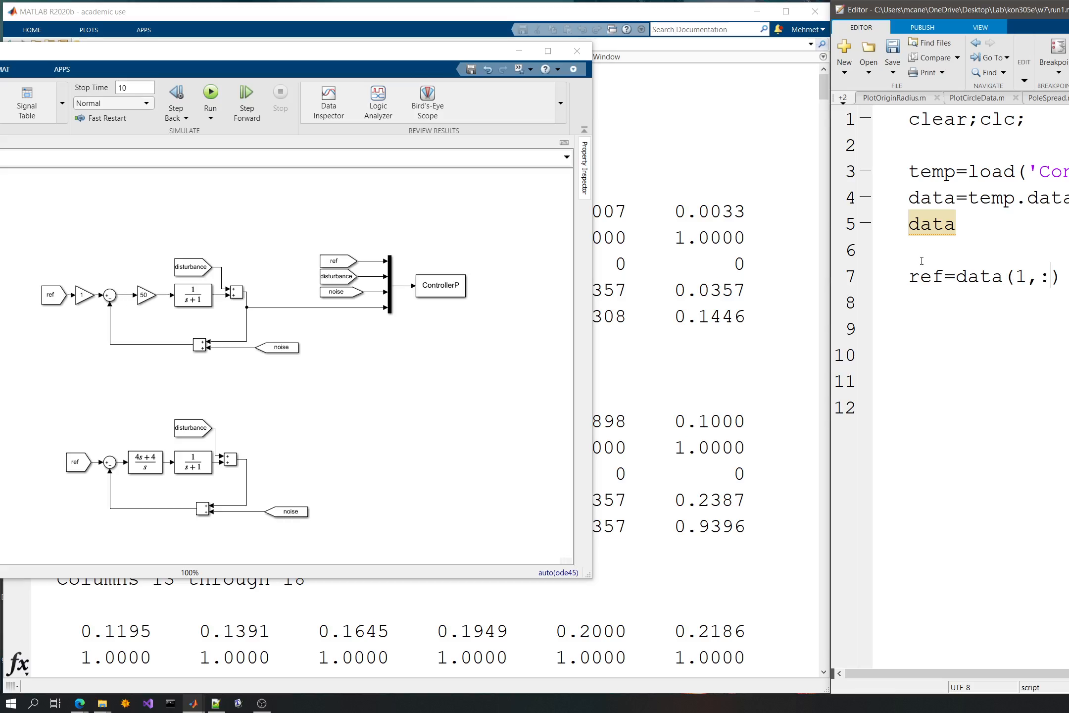
{"action": "type", "text": ";"}
- Duplicate the ref line three times and rename the copies' variables to disturbance, noise and y
{"action": "key", "text": "Up"}
{"action": "key", "text": "Right"}
{"action": "key", "text": "shift+Down"}
{"action": "key", "text": "ctrl+c"}
{"action": "key", "text": "ctrl+v"}
{"action": "key", "text": "ctrl+v"}
{"action": "key", "text": "ctrl+v"}
{"action": "key", "text": "ctrl+v"}
{"action": "double_click", "coordinate": [926, 303]}
{"action": "type", "text": "disturbance"}
{"action": "double_click", "coordinate": [925, 329]}
{"action": "type", "text": "noise"}
{"action": "double_click", "coordinate": [926, 355]}
{"action": "type", "text": "y"}
- Set the data row index to 3 for noise and 4 for y
{"action": "left_click", "coordinate": [1038, 403]}
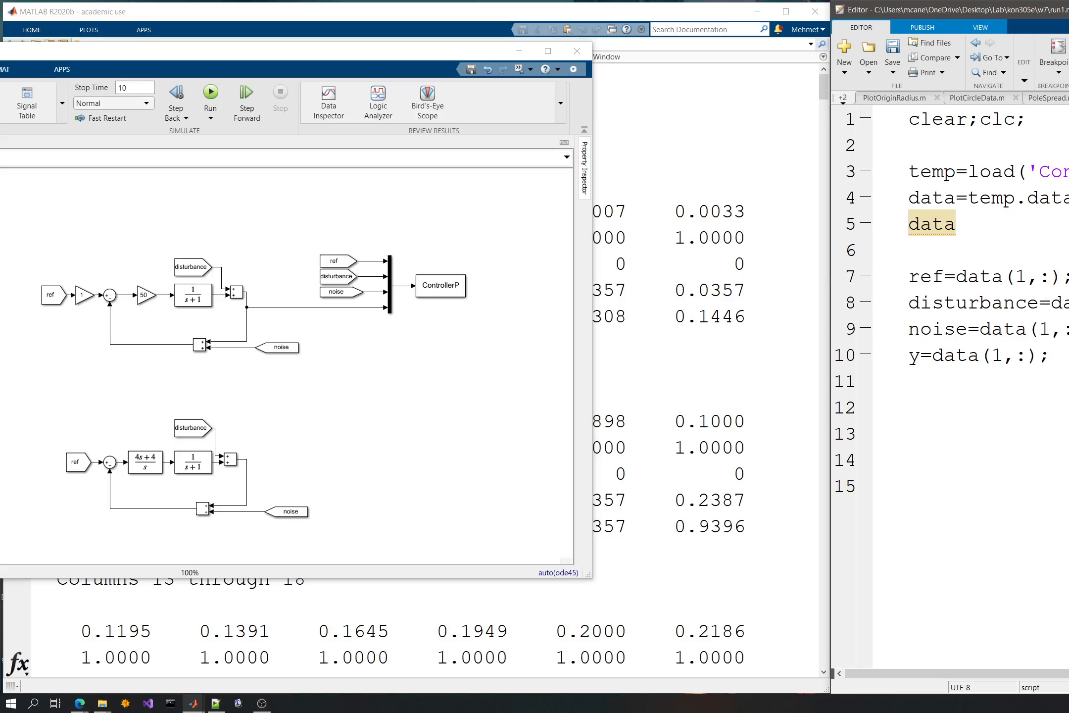
{"action": "double_click", "coordinate": [1044, 329]}
{"action": "type", "text": "3"}
{"action": "double_click", "coordinate": [997, 356]}
{"action": "type", "text": "4"}
- Add the line figure(1);clf; below the variable assignments and begin a plot command with t as its first argument
{"action": "left_click", "coordinate": [995, 392]}
{"action": "key", "text": "Return"}
{"action": "type", "text": "figure()"}
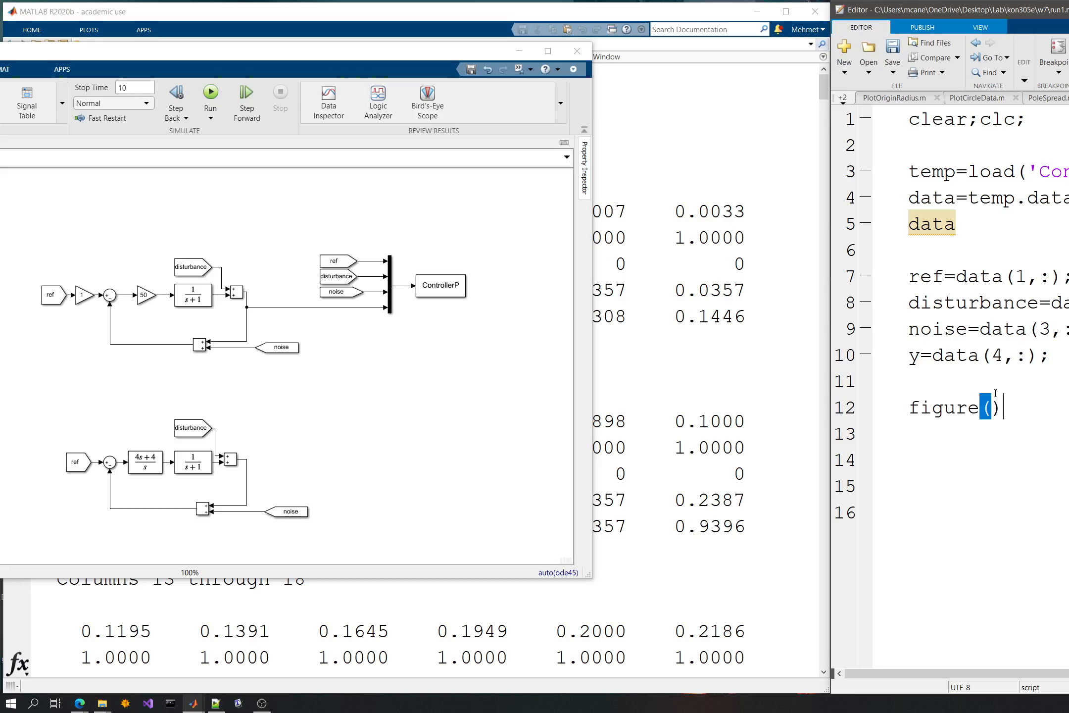
{"action": "key", "text": "Left"}
{"action": "type", "text": "1"}
{"action": "key", "text": "Right"}
{"action": "type", "text": ";clf;"}
{"action": "key", "text": "Return"}
{"action": "type", "text": "plot(t"}
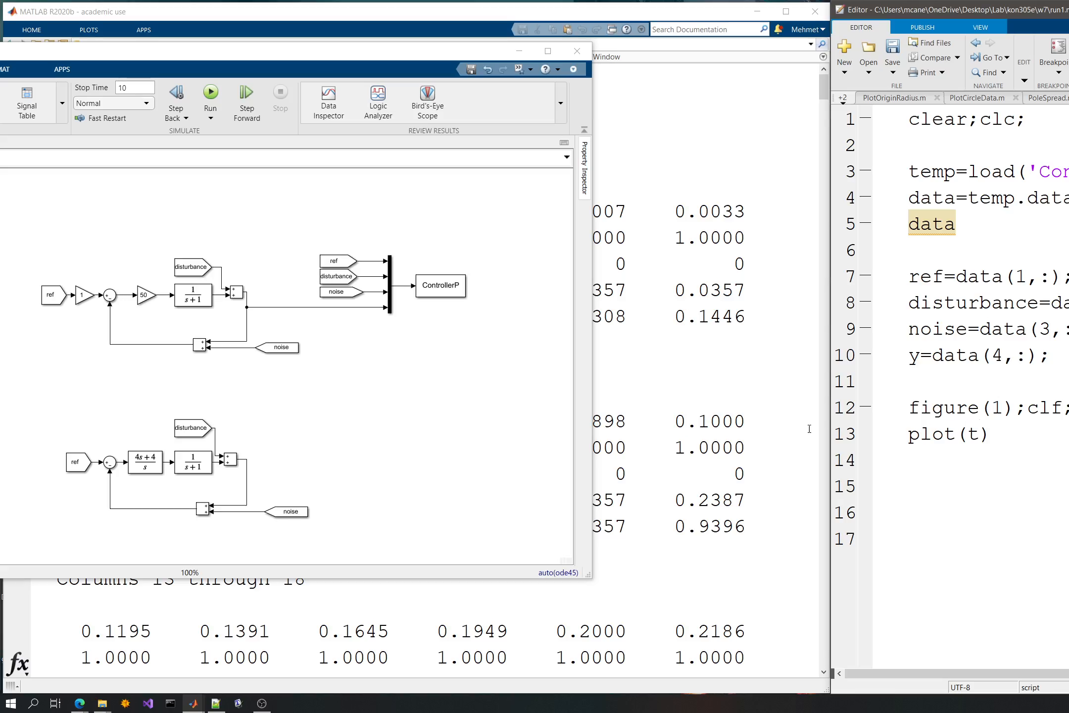
- Check the printed matrix and shift the data row indices to 2 for ref, 4 for noise and 5 for y
{"action": "left_click", "coordinate": [772, 423]}
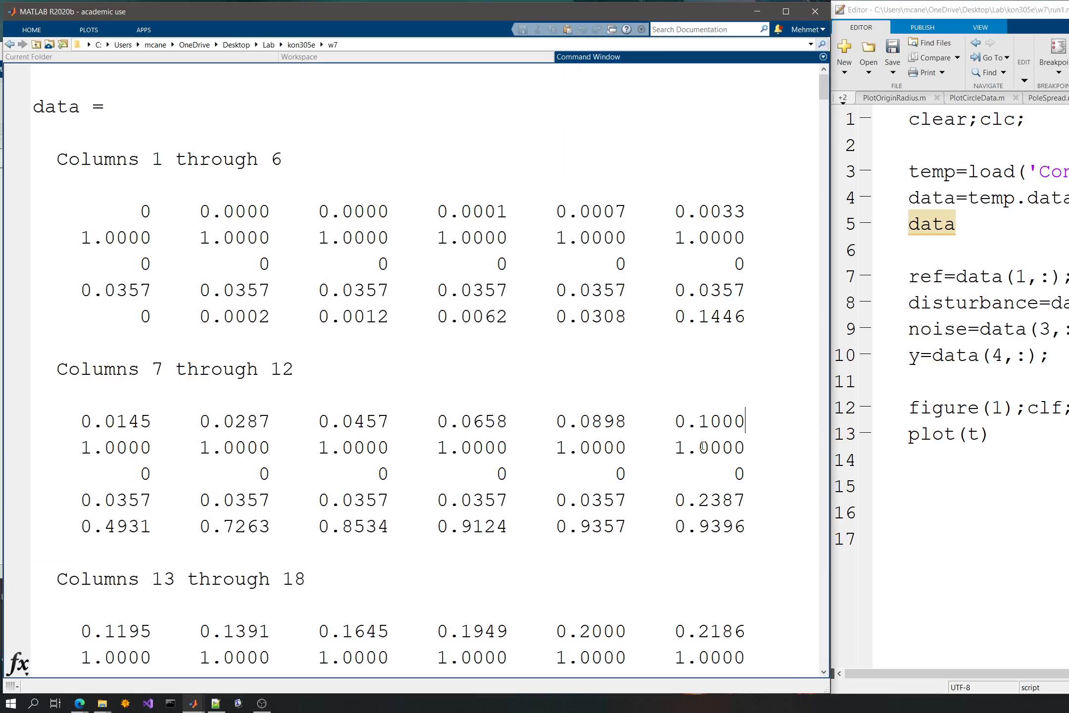
{"action": "left_click", "coordinate": [746, 447]}
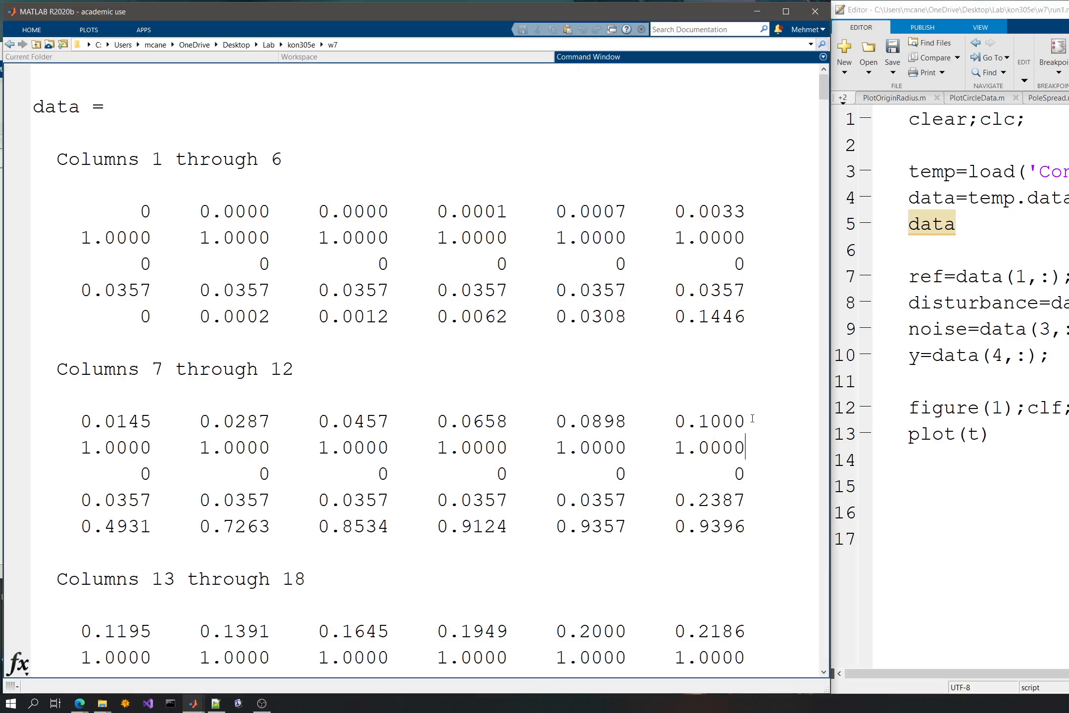
{"action": "left_click", "coordinate": [910, 273]}
{"action": "double_click", "coordinate": [1023, 276]}
{"action": "type", "text": "2"}
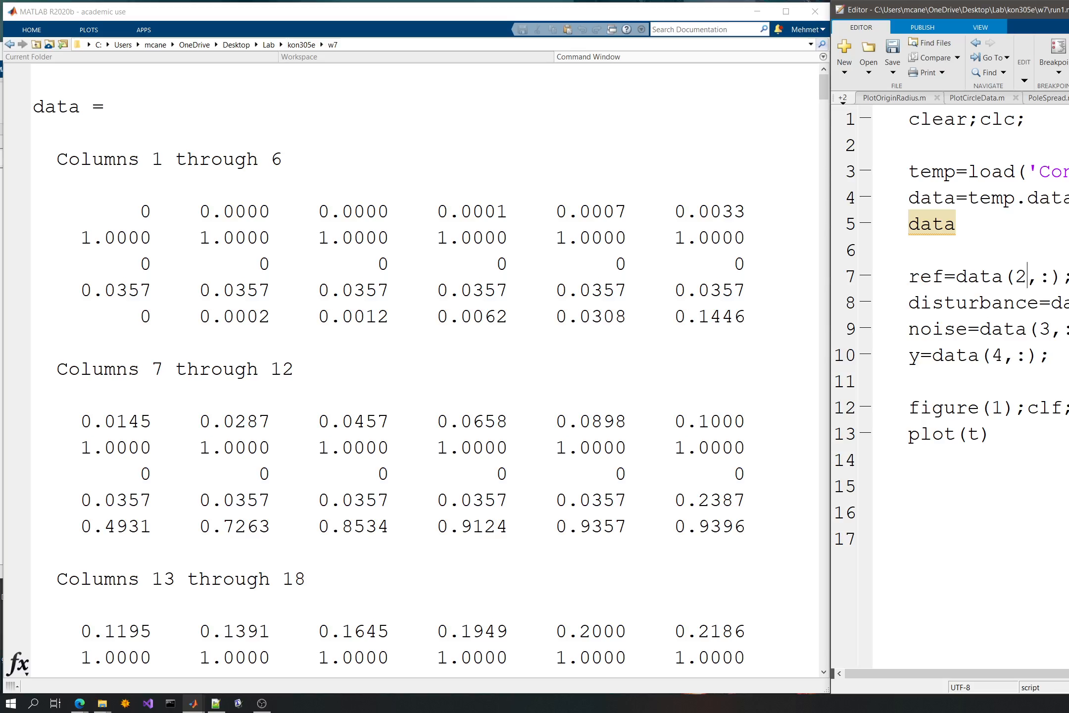
{"action": "double_click", "coordinate": [1043, 329]}
{"action": "type", "text": "4"}
{"action": "double_click", "coordinate": [996, 356]}
{"action": "type", "text": "5"}
- Insert the line t=data(1,:); above the ref assignment
{"action": "key", "text": "ctrl+v"}
{"action": "double_click", "coordinate": [921, 277]}
{"action": "type", "text": "t"}
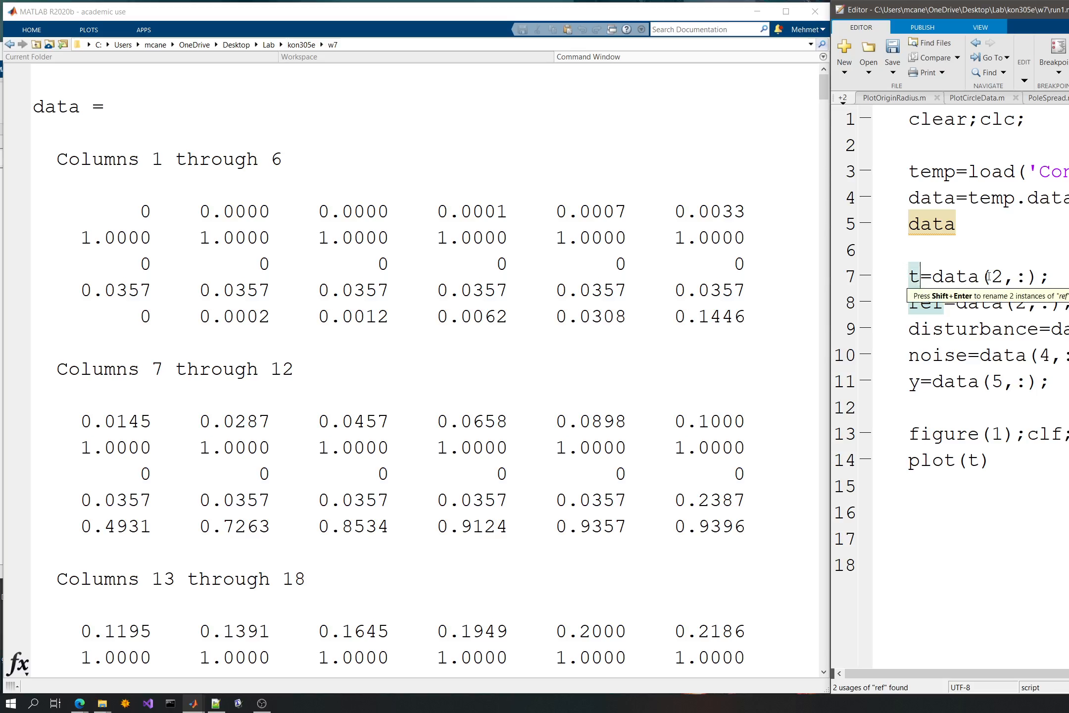
{"action": "double_click", "coordinate": [997, 279]}
{"action": "type", "text": "1"}
{"action": "left_click", "coordinate": [1021, 247]}
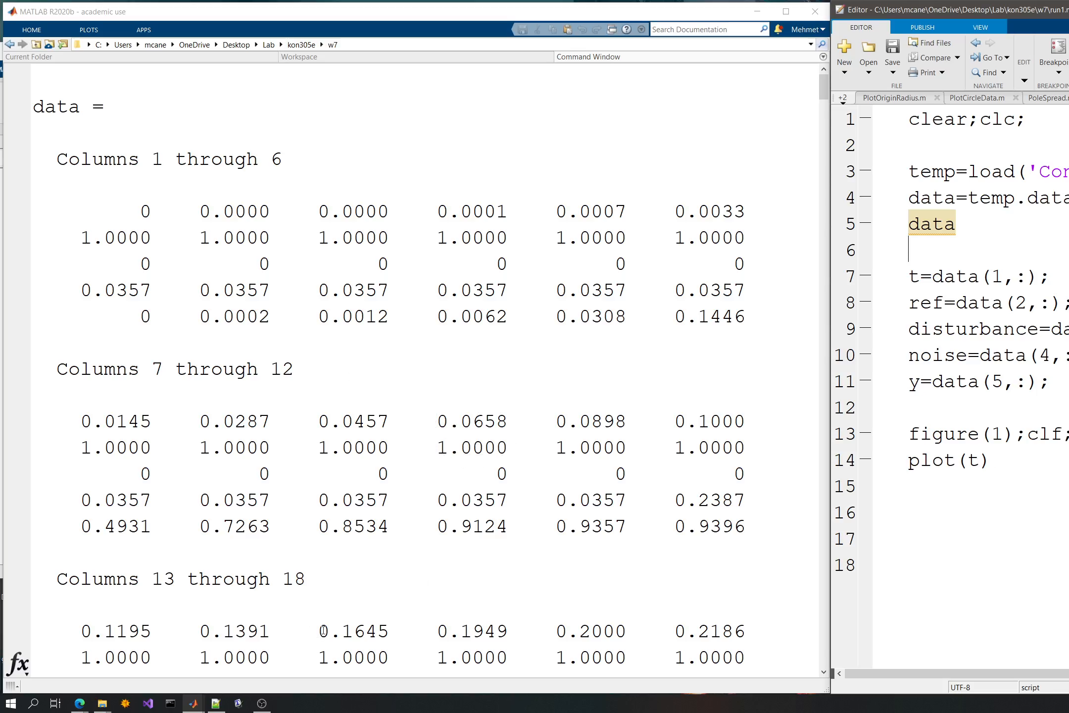
- Extend the plot command with ref and 'LineWidth',2, add hold on; to the figure line, and widen the editor window
{"action": "mouse_move", "coordinate": [193, 703]}
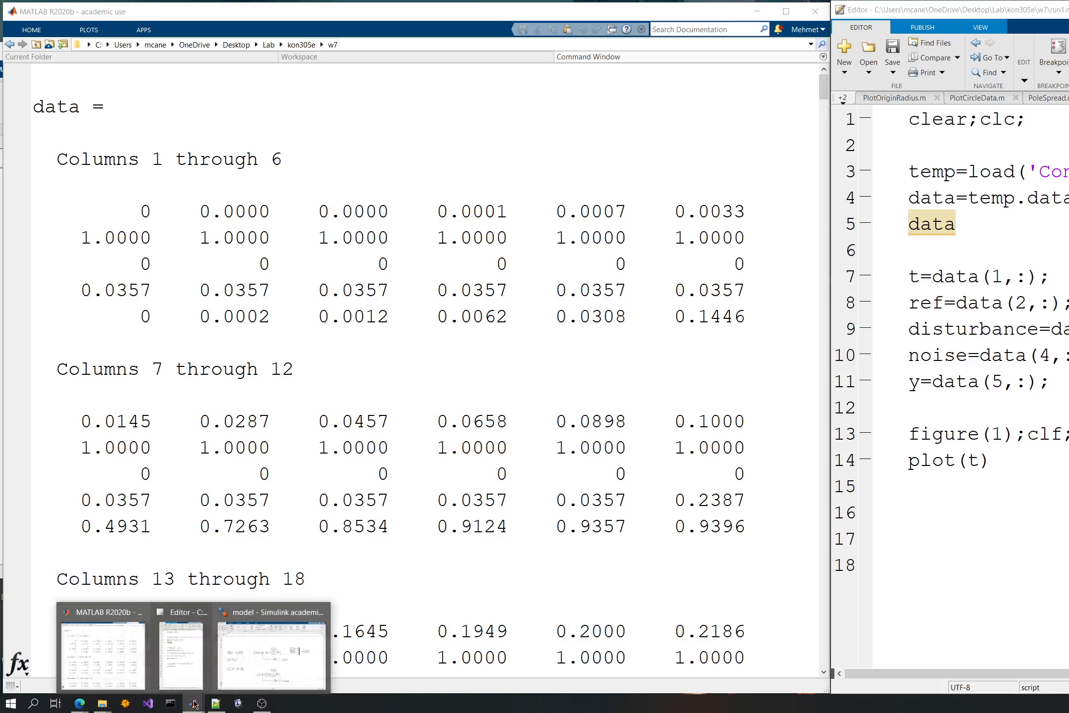
{"action": "left_click", "coordinate": [241, 659]}
{"action": "left_click", "coordinate": [1001, 456]}
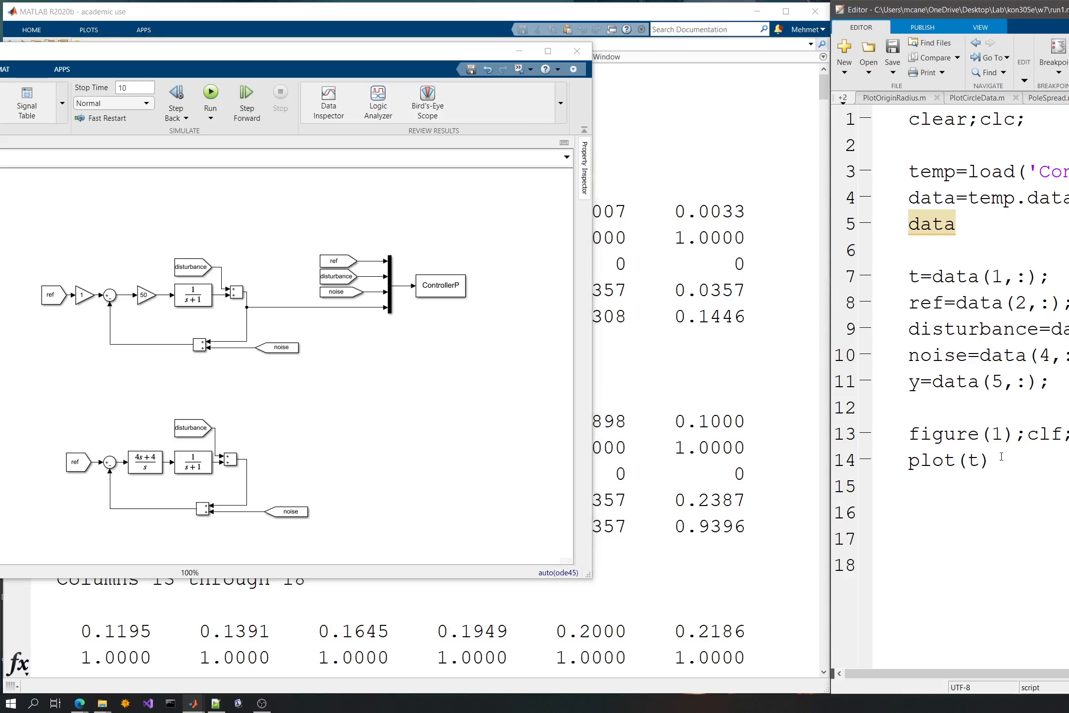
{"action": "key", "text": "Left"}
{"action": "type", "text": ",ref,''"}
{"action": "key", "text": "Left"}
{"action": "type", "text": "Li"}
{"action": "left_click", "coordinate": [891, 484]}
{"action": "left_click_drag", "start_coordinate": [833, 477], "coordinate": [393, 411]}
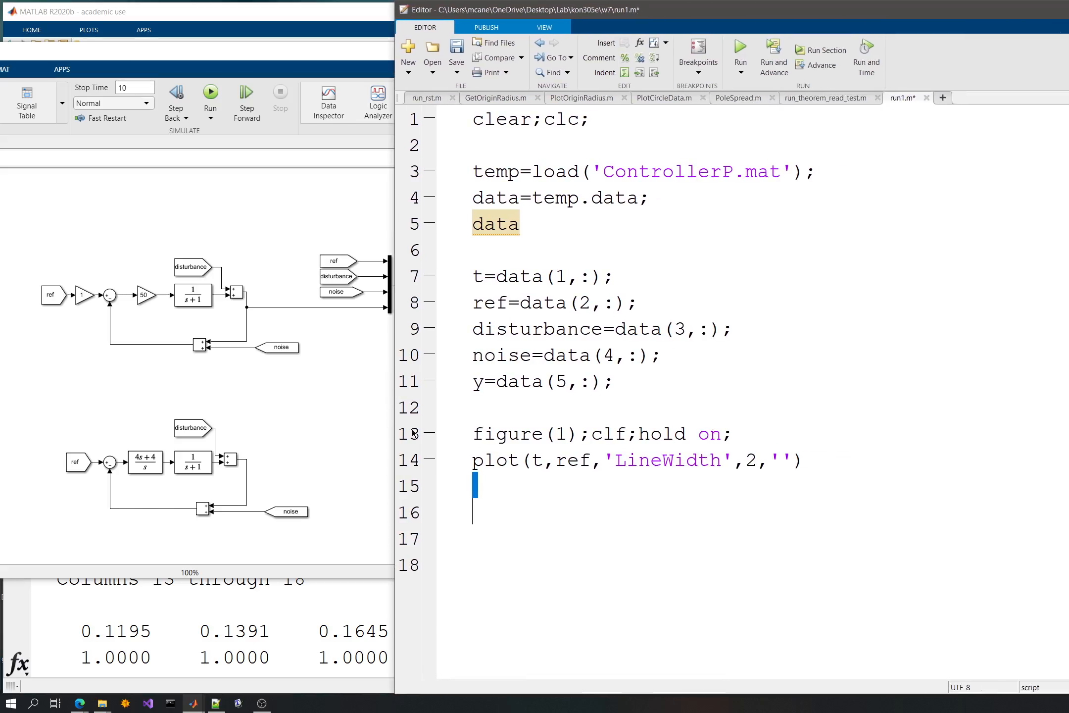
- Complete the ref plot command with 'DisplayName','ref' and a closing semicolon
{"action": "left_click", "coordinate": [783, 459]}
{"action": "type", "text": "DisplayNam"}
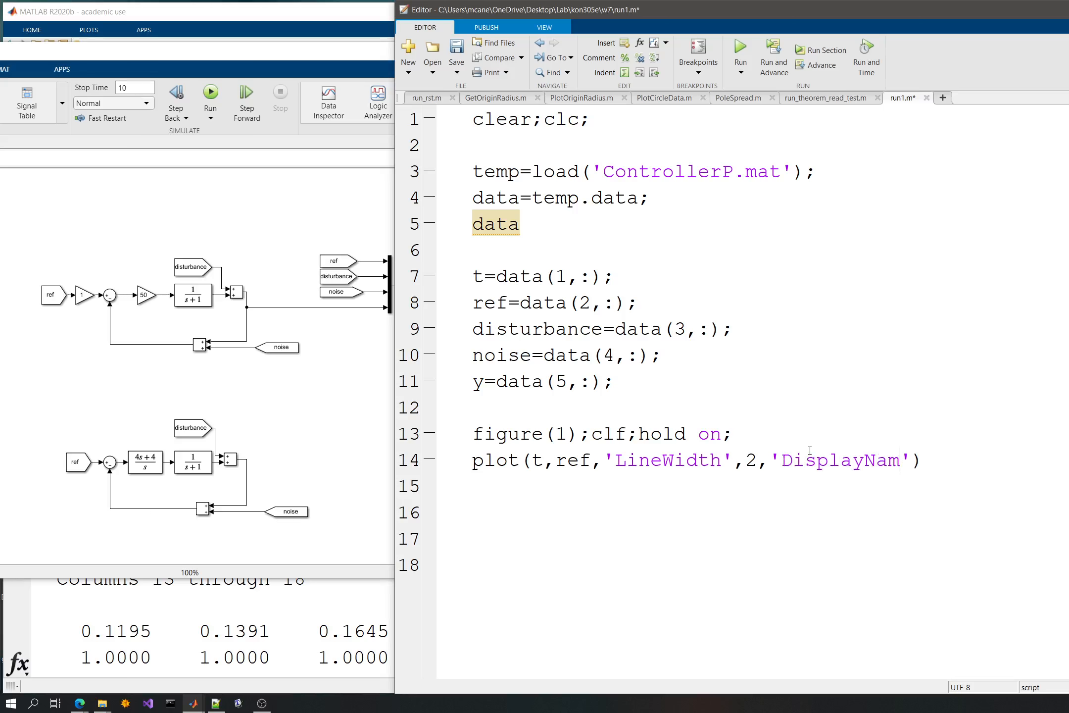
{"action": "type", "text": "e',"}
{"action": "type", "text": "'ref');"}
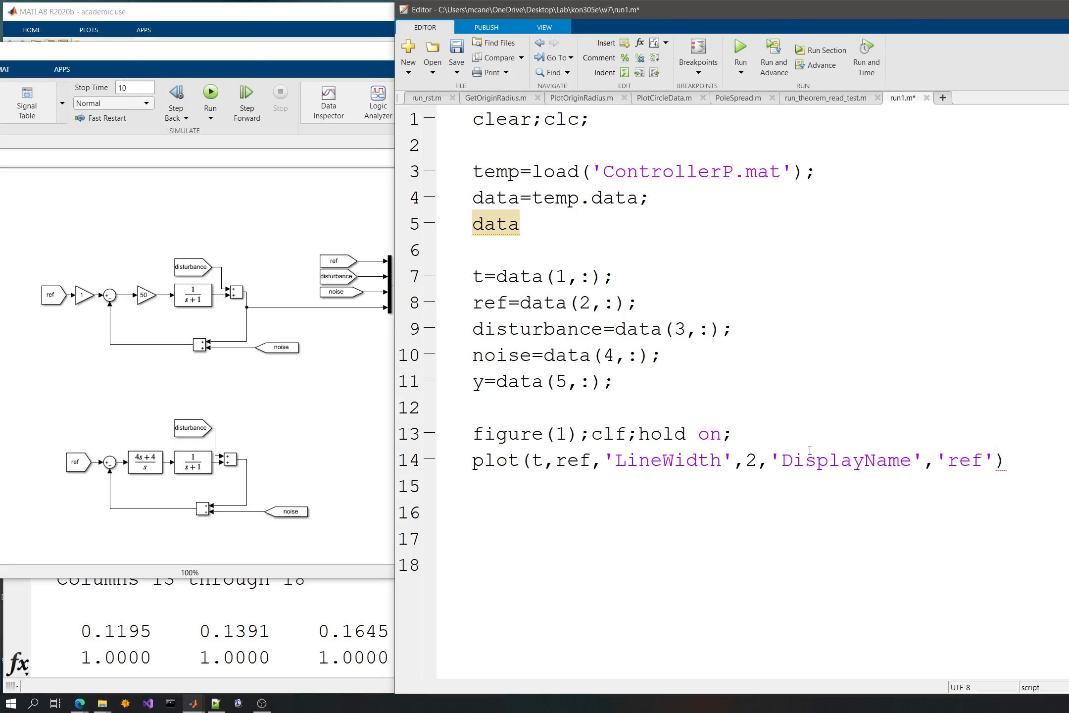
- Duplicate the ref plot line to make five identical plot lines, on lines 14 to 18
{"action": "key", "text": "Return"}
{"action": "key", "text": "shift+Up"}
{"action": "key", "text": "ctrl+c"}
{"action": "key", "text": "ctrl+v"}
{"action": "key", "text": "ctrl+v"}
{"action": "key", "text": "ctrl+v"}
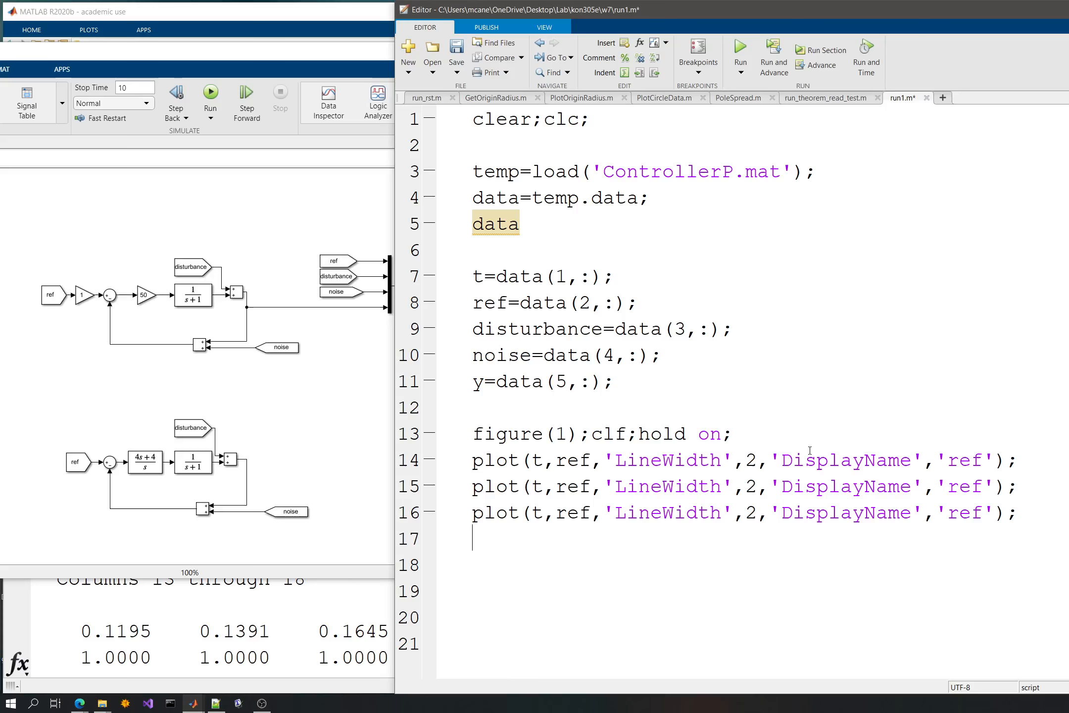
{"action": "key", "text": "ctrl+v"}
{"action": "key", "text": "ctrl+v"}
- Replace the plotted variable ref on line 15 with the code suggestion distance
{"action": "double_click", "coordinate": [572, 489]}
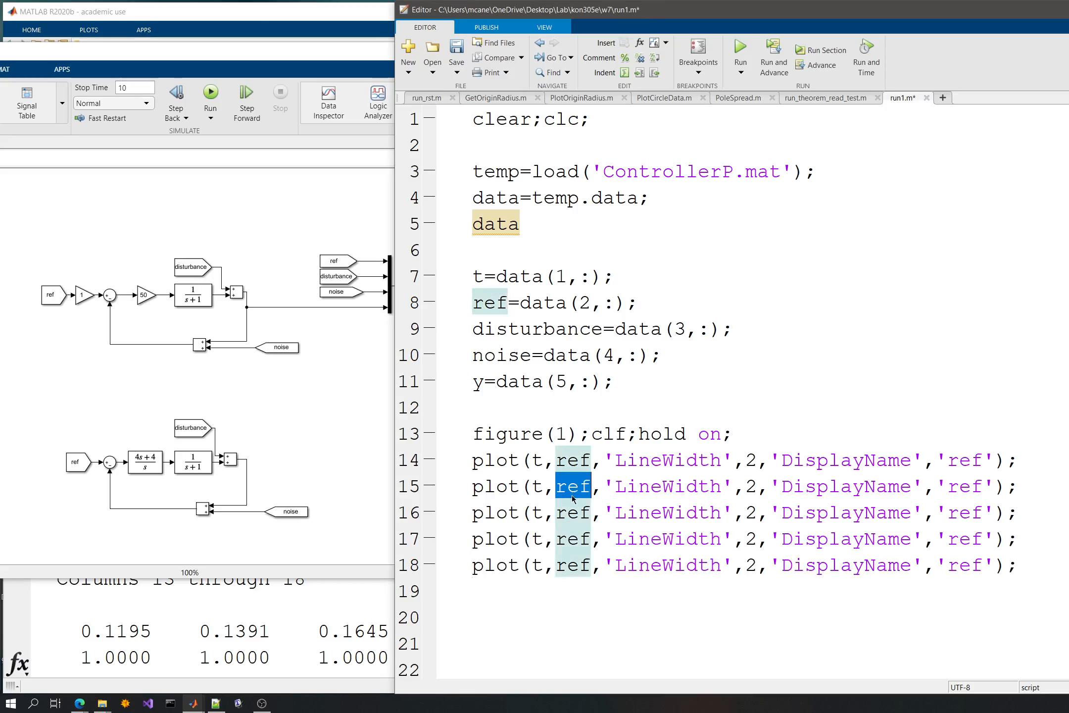
{"action": "type", "text": "dist"}
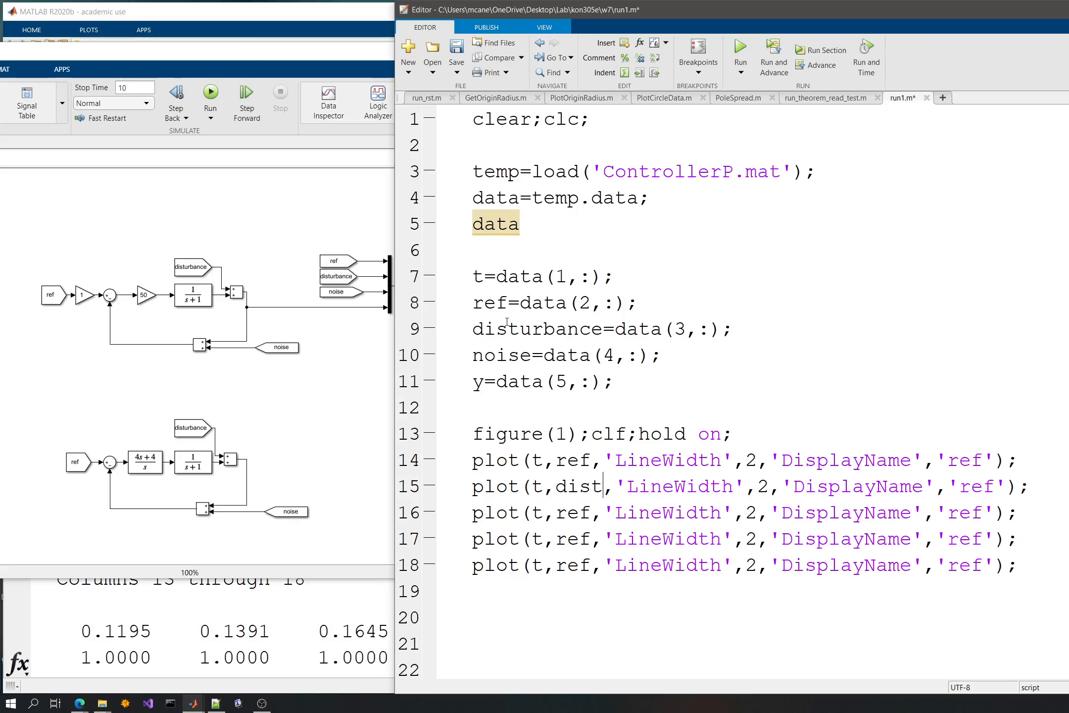
{"action": "key", "text": "Tab"}
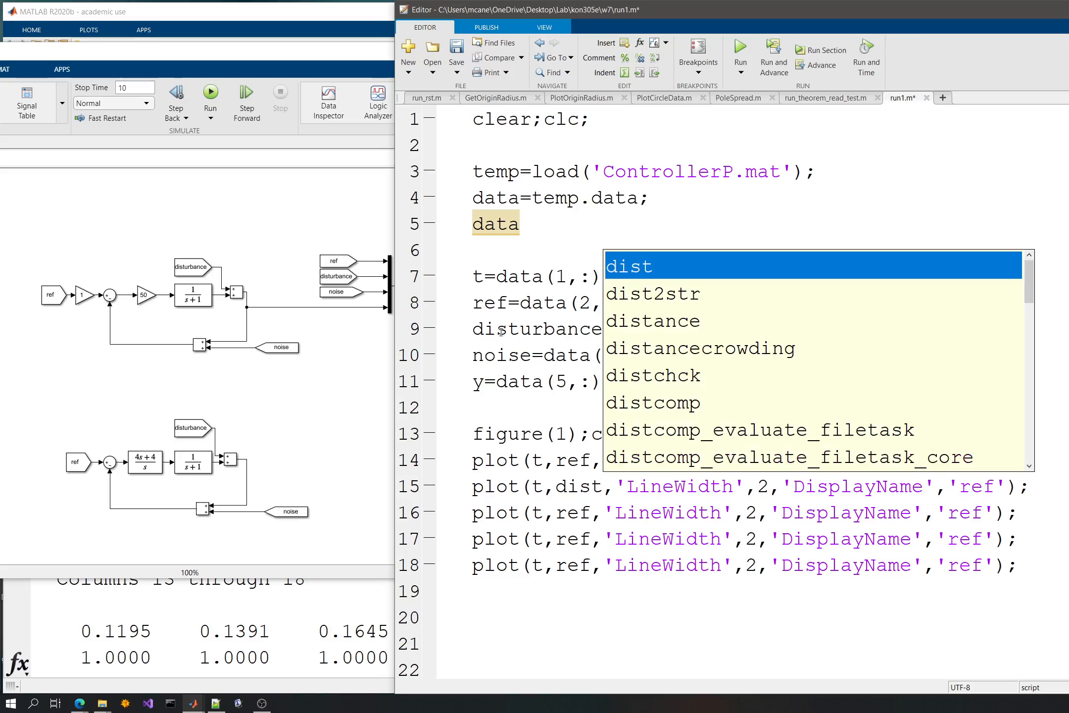
{"action": "left_click", "coordinate": [677, 331]}
{"action": "key", "text": "Return"}
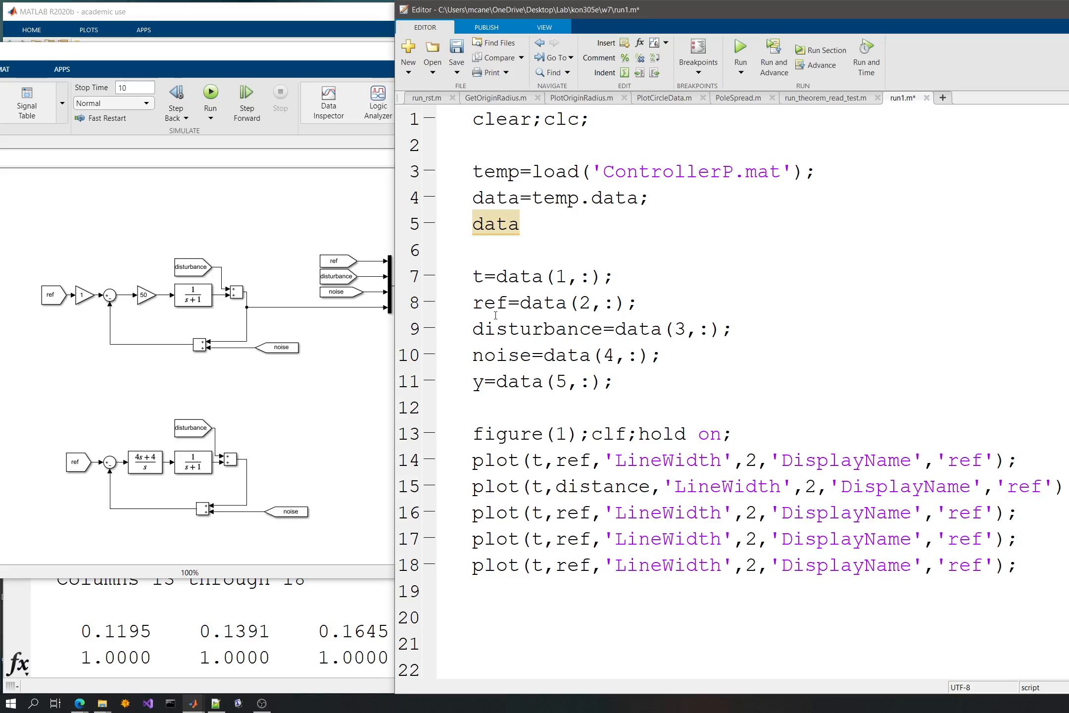
- Replace the plotted variable ref with noise on line 16 and with y on line 17
{"action": "double_click", "coordinate": [485, 355]}
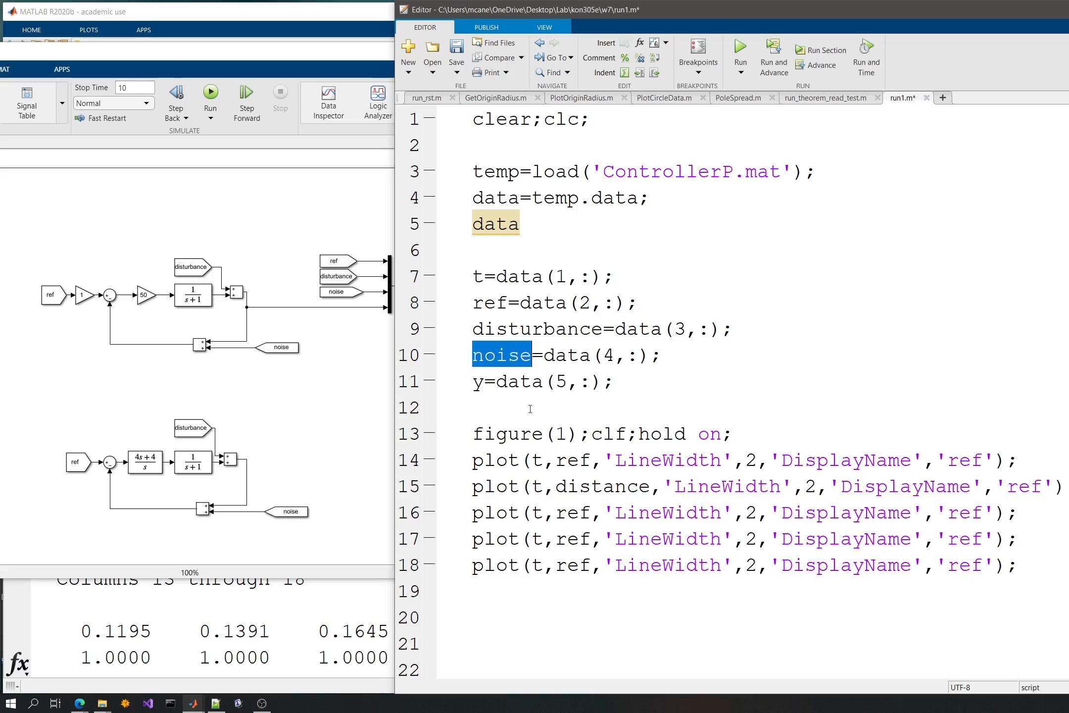
{"action": "double_click", "coordinate": [573, 513]}
{"action": "key", "text": "ctrl+v"}
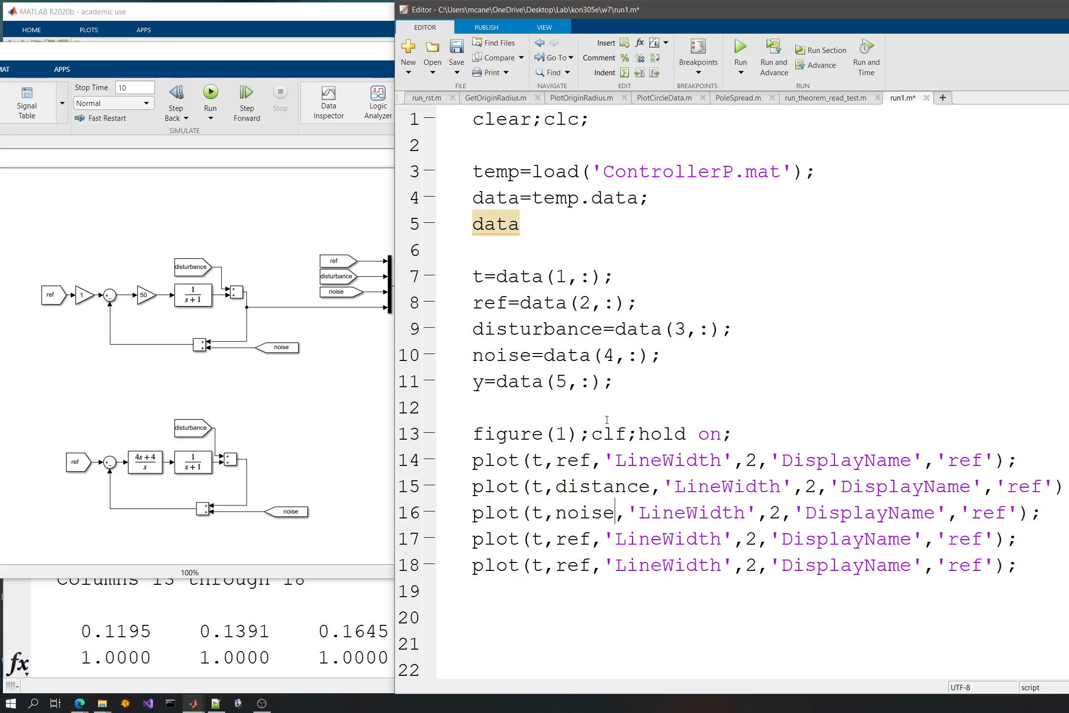
{"action": "double_click", "coordinate": [478, 381]}
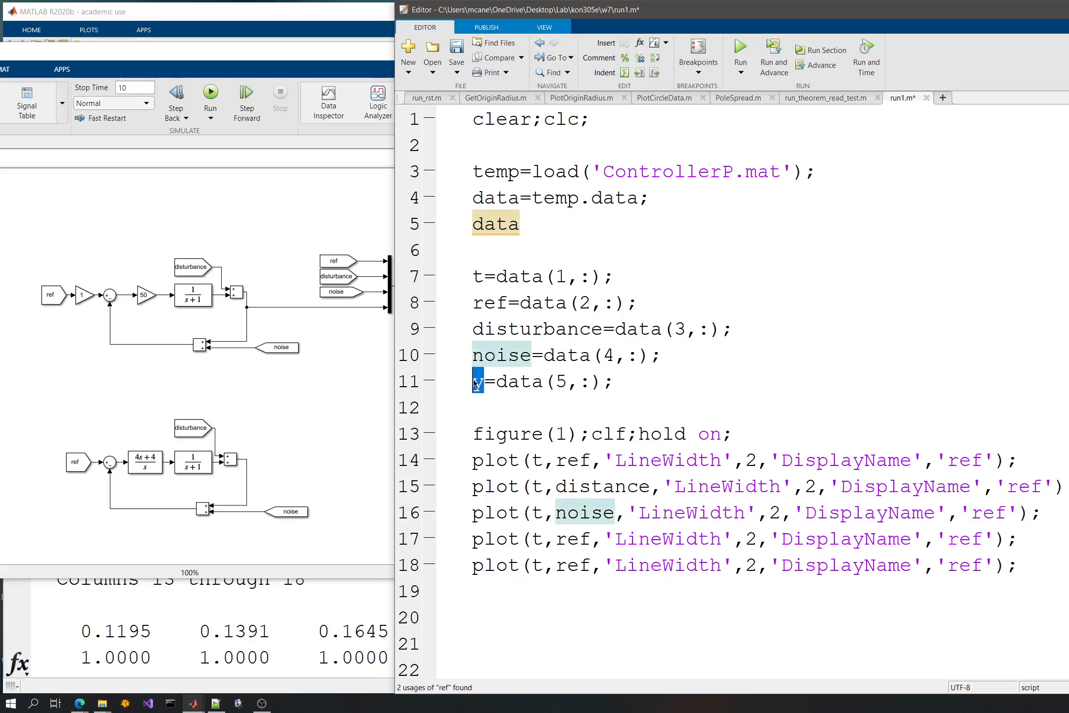
{"action": "double_click", "coordinate": [585, 538]}
{"action": "key", "text": "ctrl+v"}
- Delete the surplus ref plot command on line 18 and save the script
{"action": "left_click", "coordinate": [441, 564]}
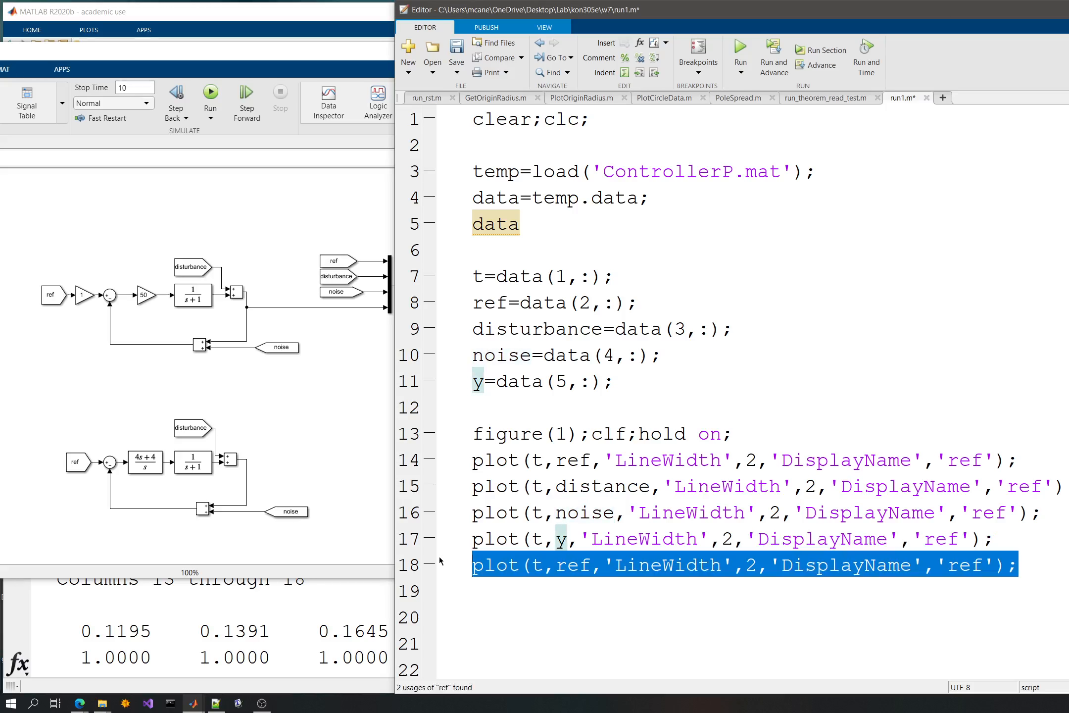
{"action": "key", "text": "Delete"}
{"action": "key", "text": "ctrl+s"}
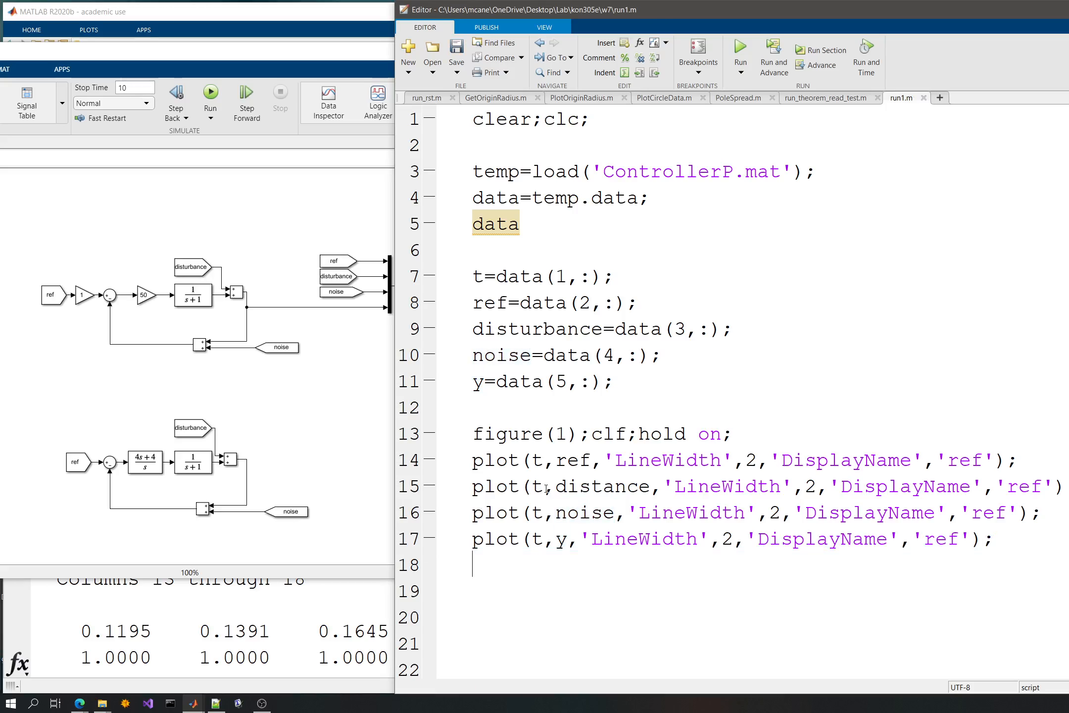
- Add the line xlabel('time'); below the plot commands
{"action": "type", "text": "xlabel("}
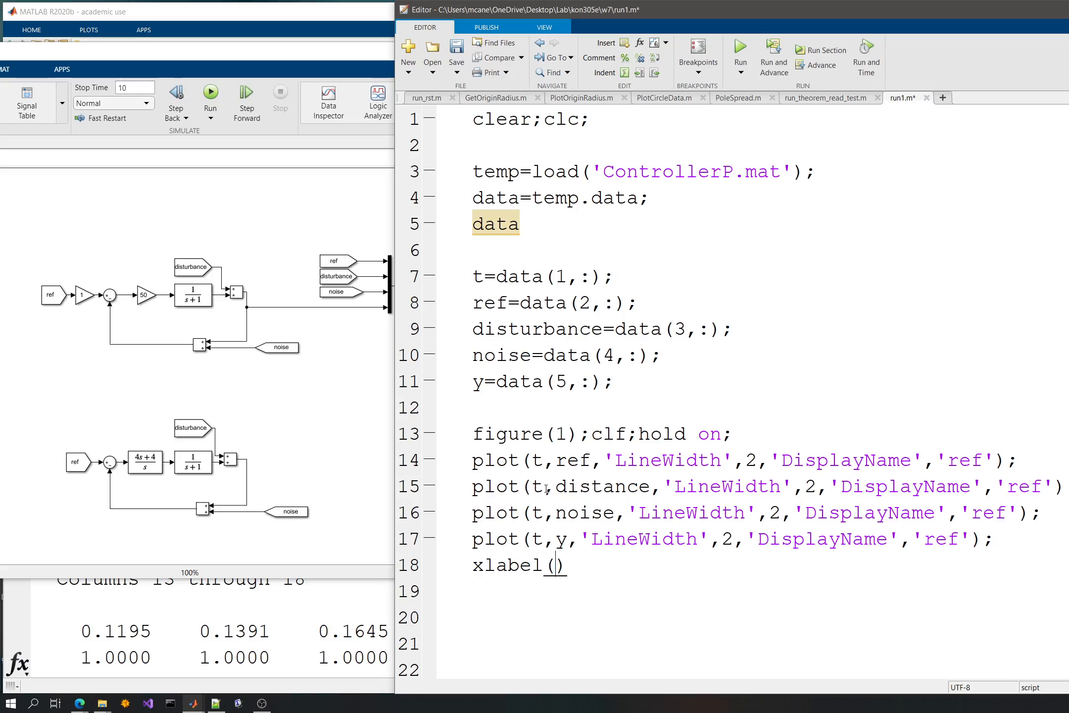
{"action": "type", "text": "'"}
{"action": "key", "text": "Right"}
{"action": "key", "text": "Right"}
{"action": "type", "text": ";"}
{"action": "key", "text": "Left"}
{"action": "key", "text": "Left"}
{"action": "key", "text": "Left"}
{"action": "type", "text": "time"}
{"action": "key", "text": "Right"}
{"action": "key", "text": "Right"}
- Add the line ylabel('y(t)'); below the xlabel command
{"action": "key", "text": "Return"}
{"action": "type", "text": "ylabel('y');"}
{"action": "key", "text": "Left"}
{"action": "key", "text": "Left"}
{"action": "type", "text": "''"}
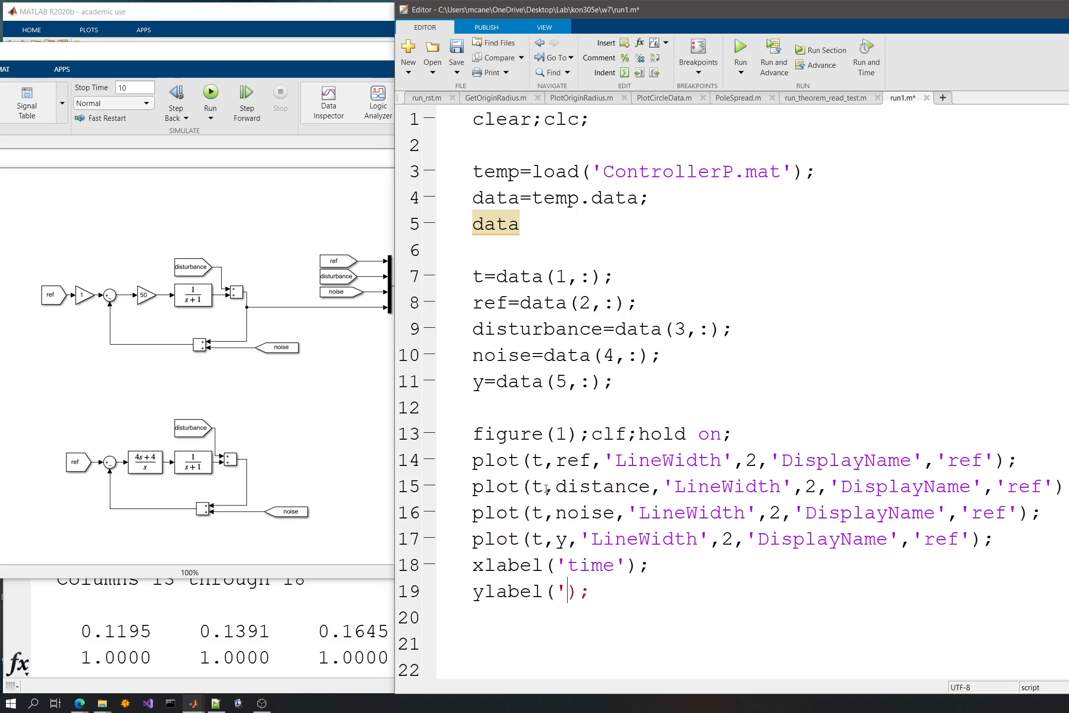
{"action": "key", "text": "Left"}
{"action": "type", "text": "y(t"}
{"action": "key", "text": "Right"}
{"action": "key", "text": "Right"}
{"action": "key", "text": "Right"}
{"action": "key", "text": "Right"}
- Add the line title('Simulation results of Model1'); below the ylabel command
{"action": "key", "text": "Return"}
{"action": "type", "text": "title();"}
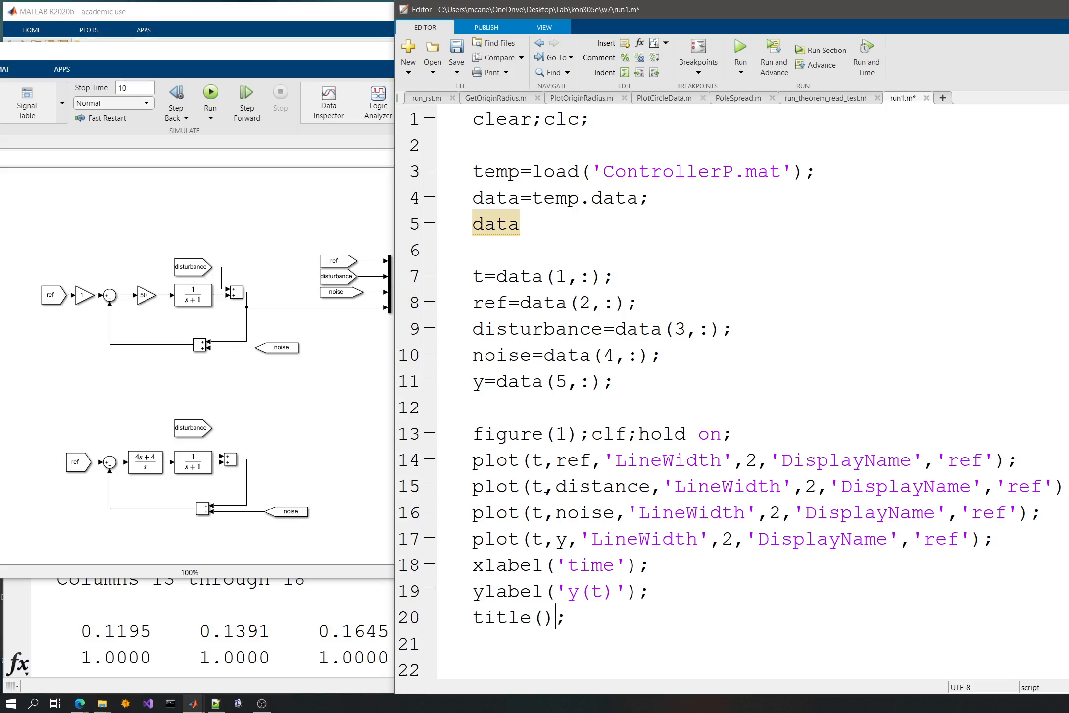
{"action": "key", "text": "Return"}
{"action": "type", "text": "'"}
{"action": "key", "text": "BackSpace"}
{"action": "key", "text": "BackSpace"}
{"action": "key", "text": "Left"}
{"action": "key", "text": "Left"}
{"action": "type", "text": "'Simulation re"}
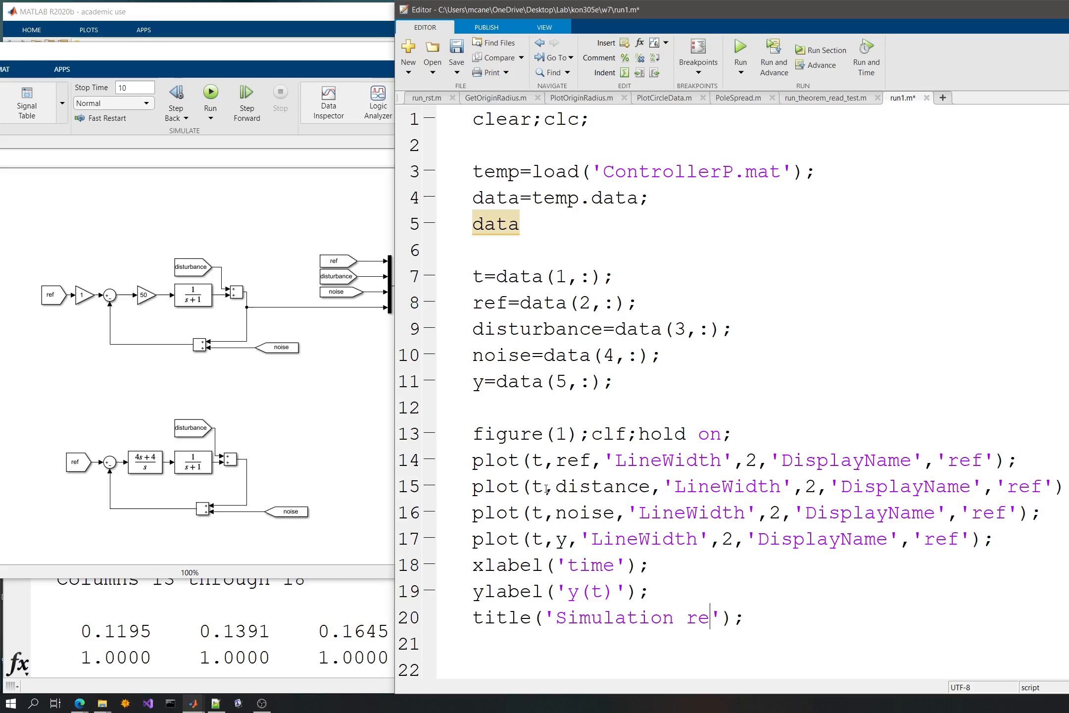
{"action": "type", "text": "u"}
{"action": "key", "text": "BackSpace"}
{"action": "type", "text": "sa"}
{"action": "key", "text": "BackSpace"}
{"action": "type", "text": "ults of Model1"}
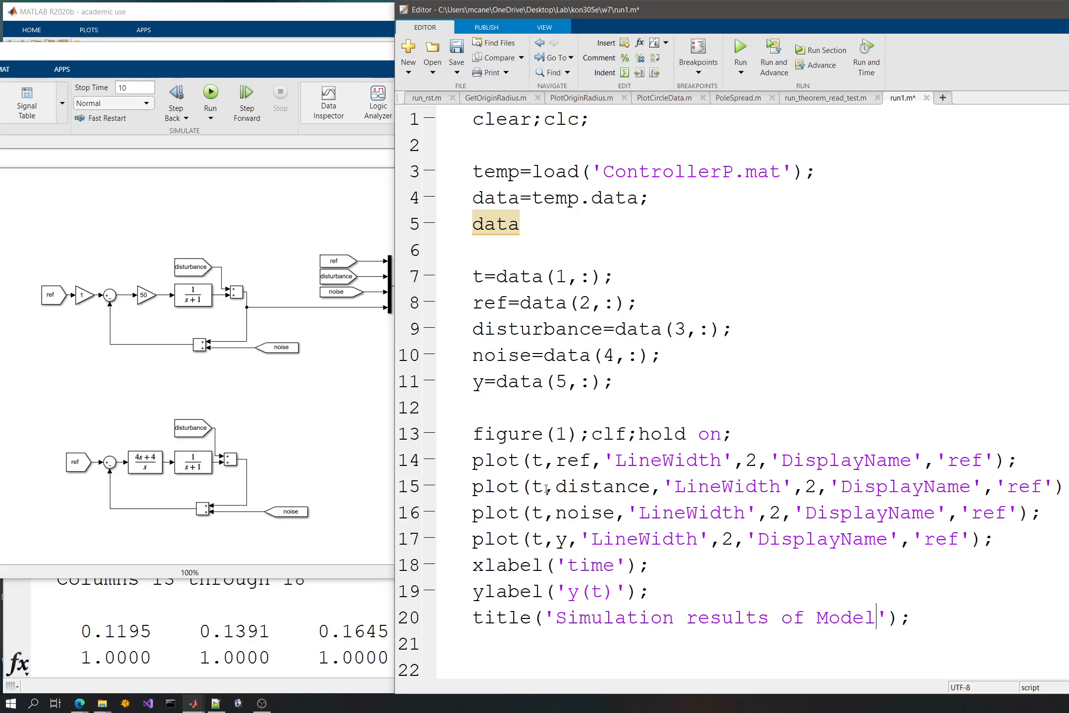
{"action": "key", "text": "Right"}
{"action": "key", "text": "Right"}
{"action": "key", "text": "Right"}
- Add the line legend('show'); below the title command and run the script
{"action": "key", "text": "Return"}
{"action": "type", "text": "legend();"}
{"action": "key", "text": "Left"}
{"action": "key", "text": "Left"}
{"action": "type", "text": "'show"}
{"action": "key", "text": "F5"}
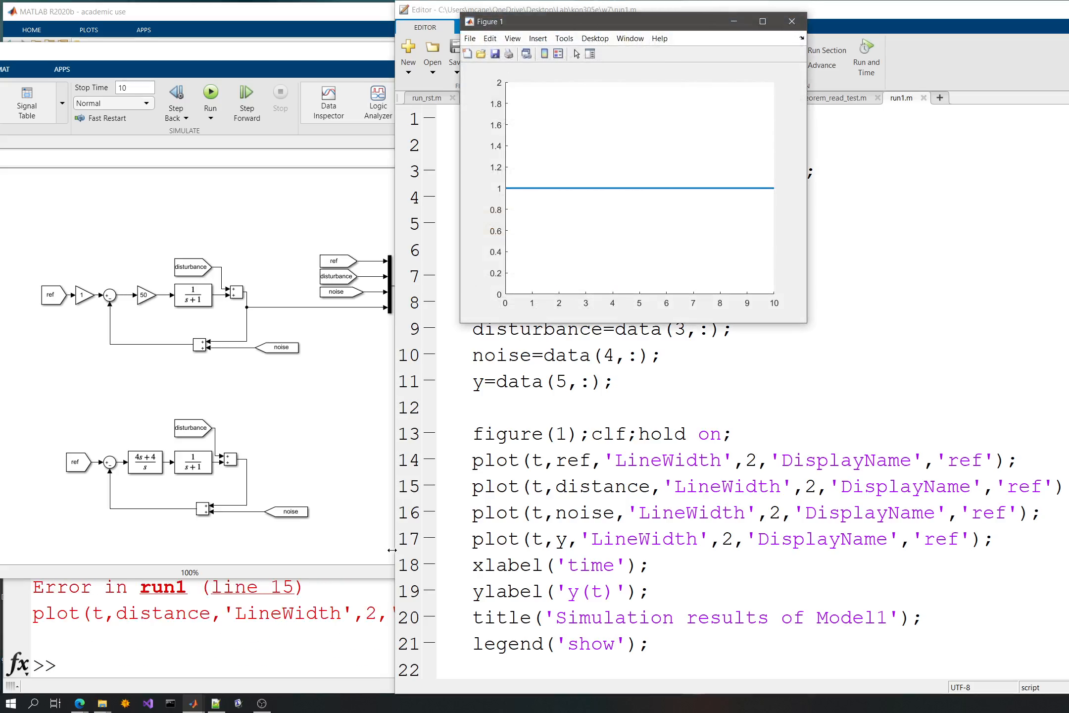
- Examine the Command Window output of the run and return to the script
{"action": "left_click_drag", "start_coordinate": [392, 550], "coordinate": [829, 524]}
{"action": "scroll", "coordinate": [820, 520], "scroll_direction": "up", "scroll_amount": 5}
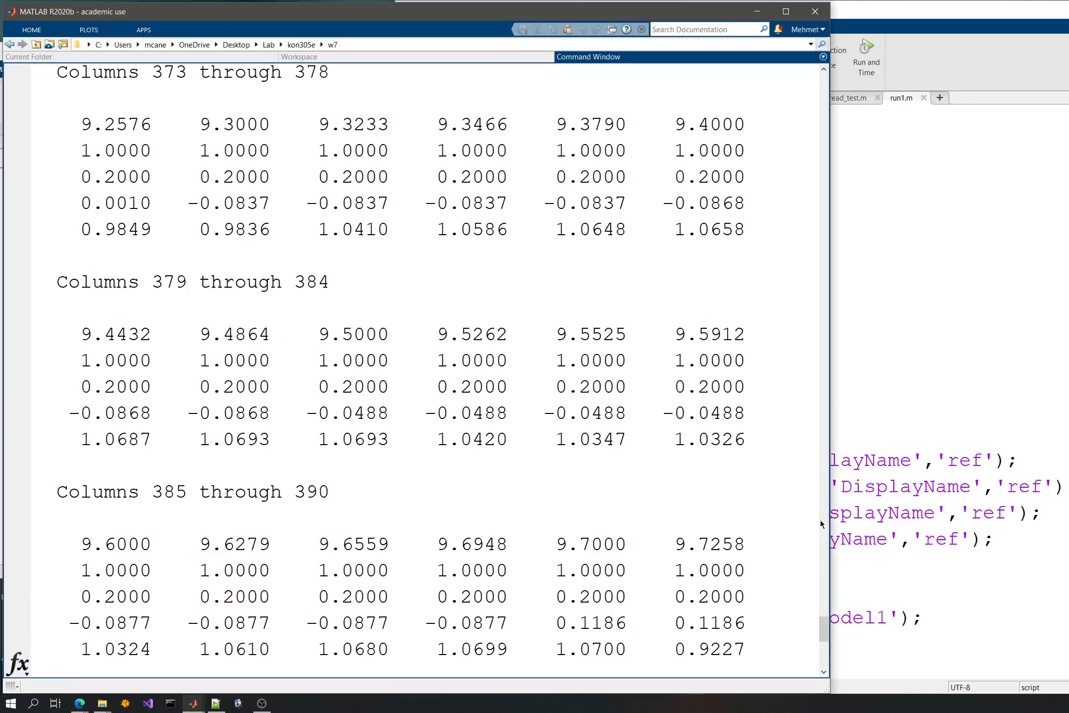
{"action": "left_click", "coordinate": [841, 519]}
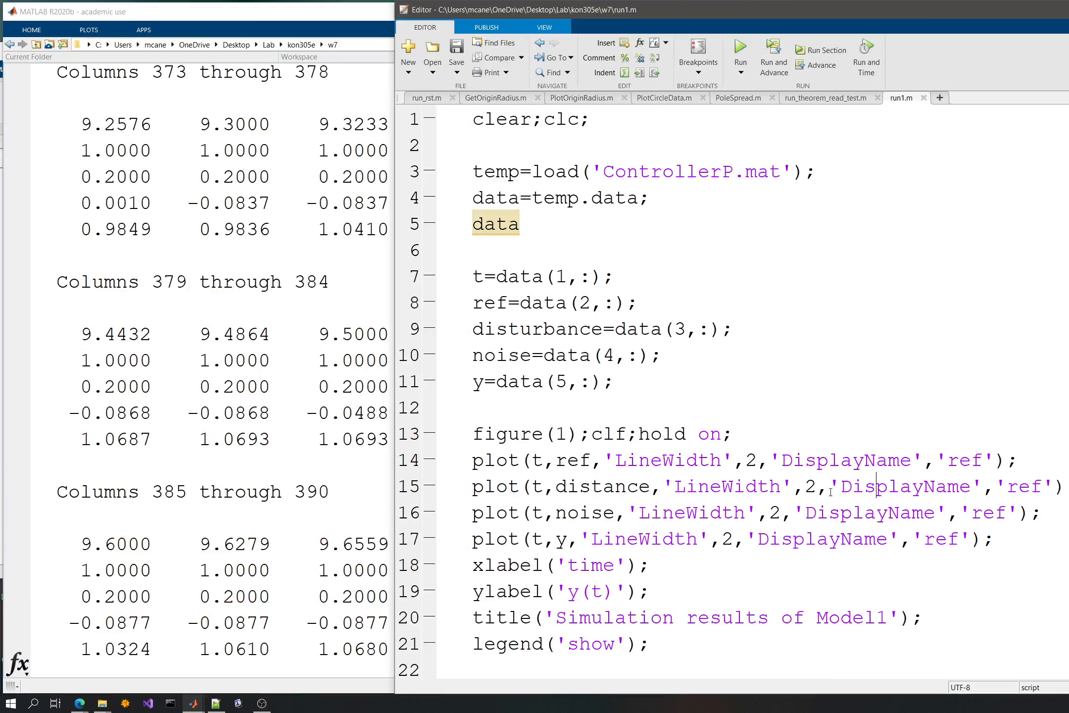
- Replace the misspelled variable distance with disturbance in the second plot command and run the script
{"action": "double_click", "coordinate": [550, 330]}
{"action": "key", "text": "ctrl+c"}
{"action": "double_click", "coordinate": [593, 486]}
{"action": "key", "text": "ctrl+v"}
{"action": "left_click", "coordinate": [733, 341]}
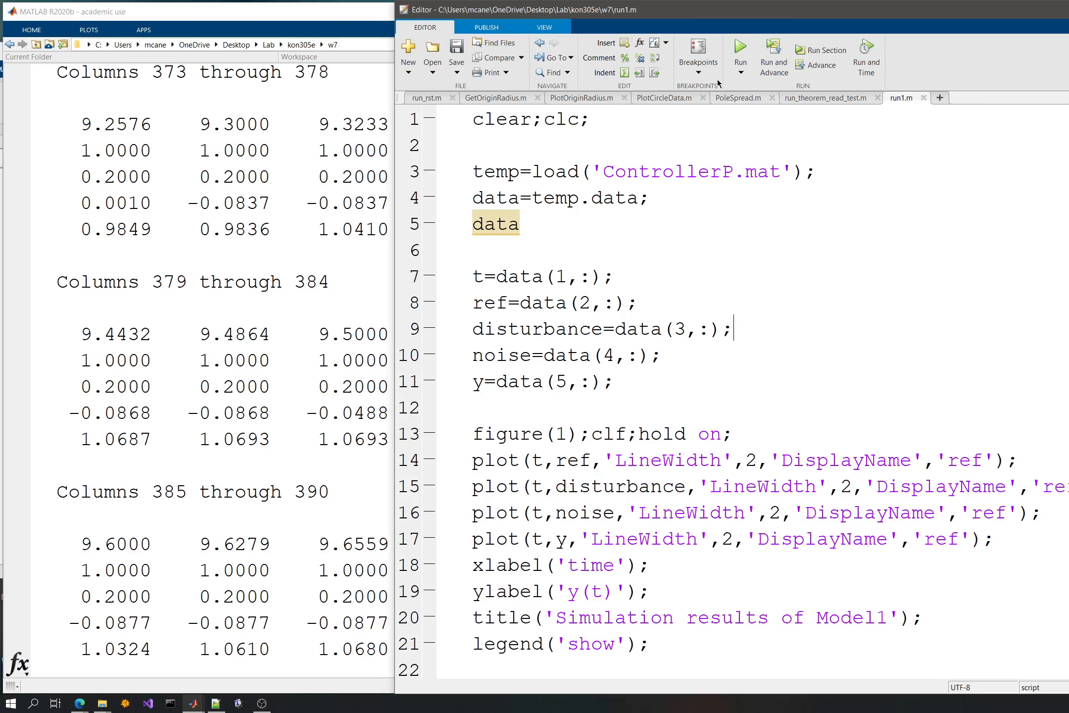
{"action": "left_click", "coordinate": [733, 52]}
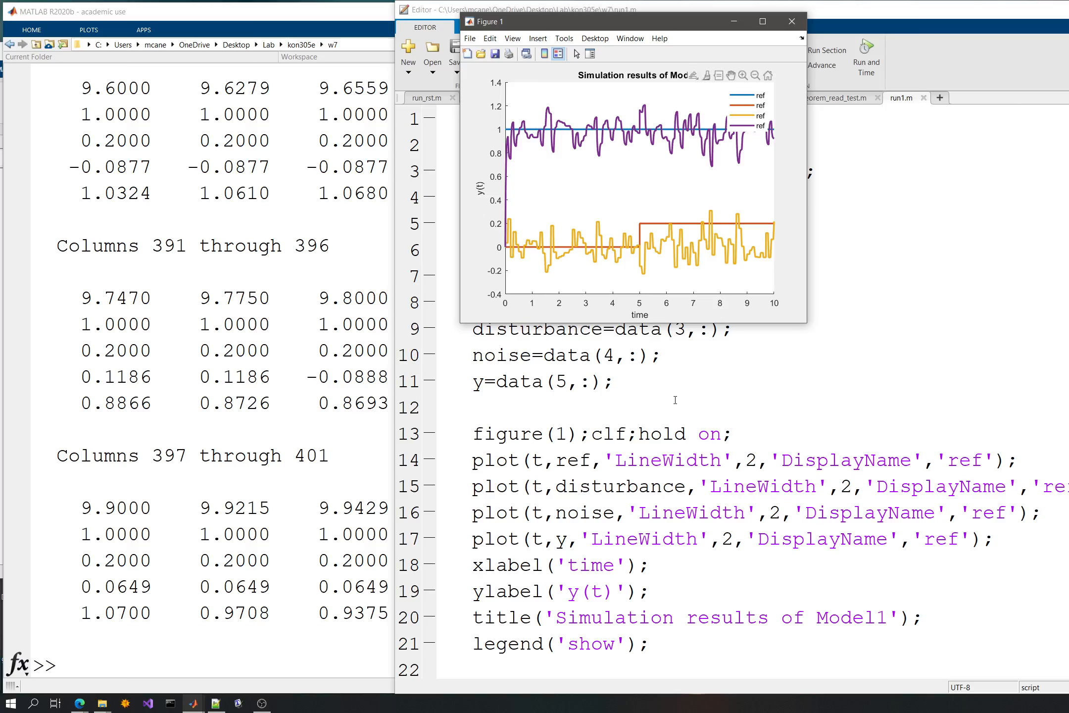
- Add grid on; to the end of the figure(1) line, rerun the script and move the figure window aside
{"action": "left_click", "coordinate": [798, 452]}
{"action": "left_click", "coordinate": [785, 426]}
{"action": "type", "text": "grid on;"}
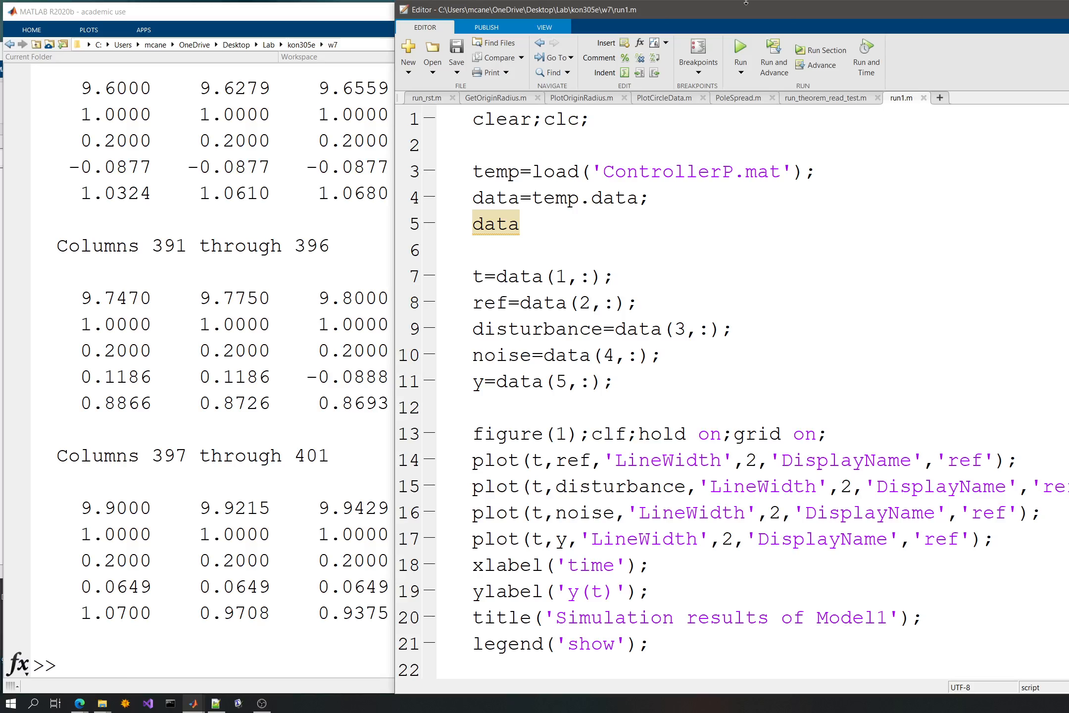
{"action": "left_click", "coordinate": [741, 50]}
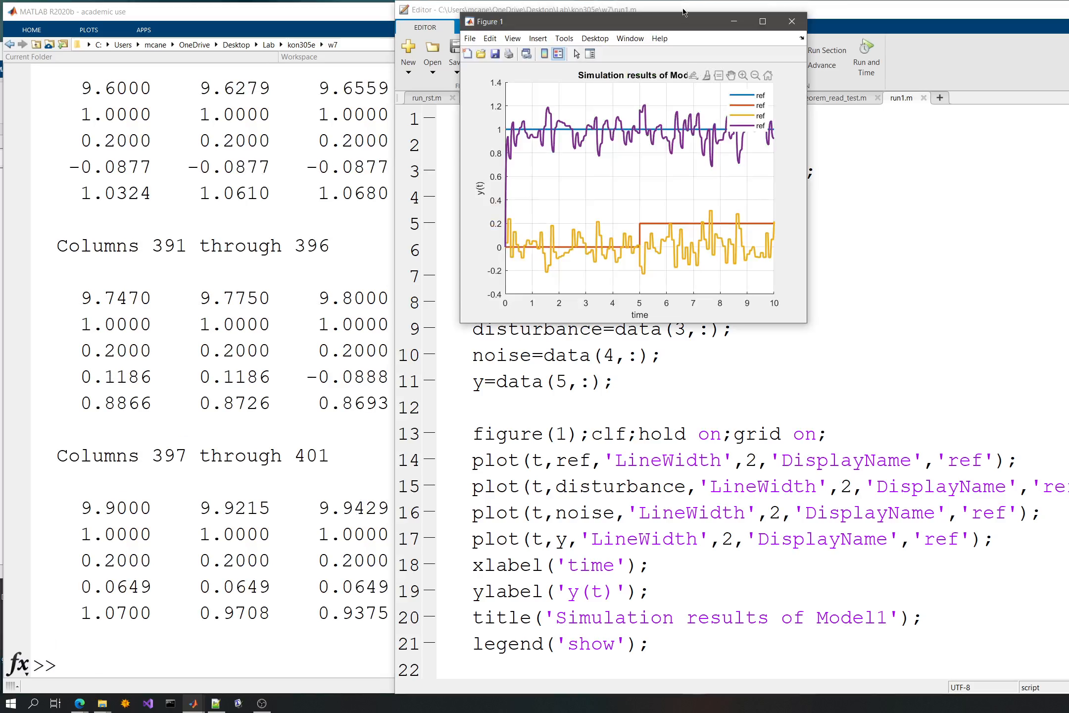
{"action": "left_click_drag", "start_coordinate": [680, 21], "coordinate": [611, 54]}
- Change the DisplayName of the disturbance plot command to 'd(t)'
{"action": "left_click", "coordinate": [996, 539]}
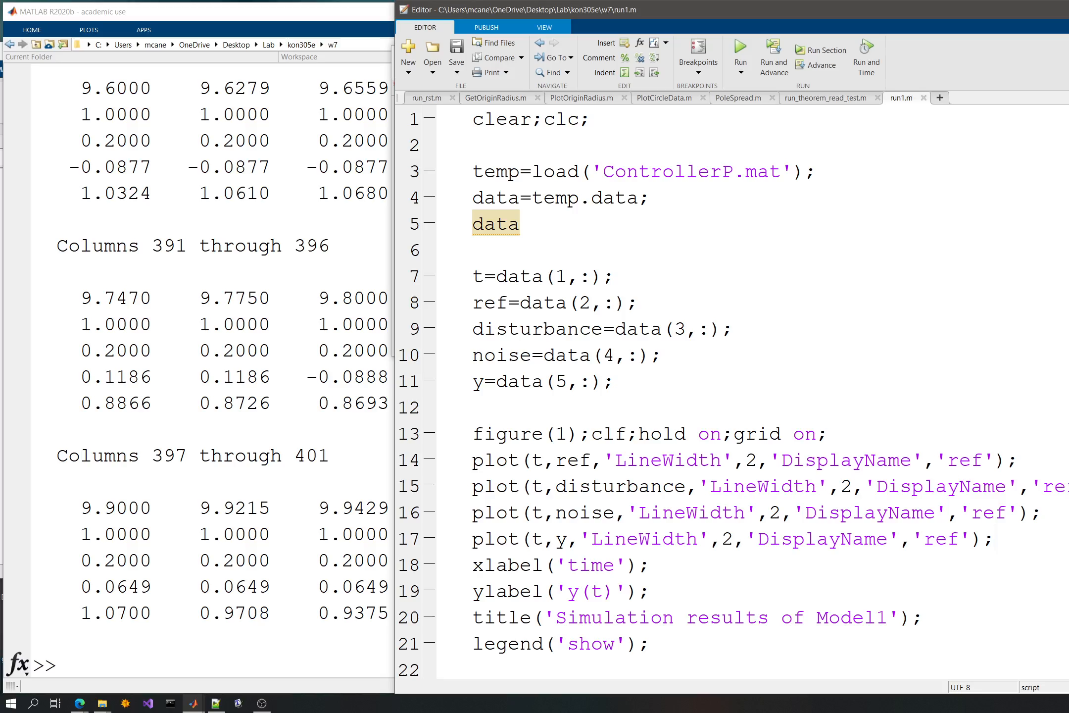
{"action": "double_click", "coordinate": [968, 460]}
{"action": "double_click", "coordinate": [1064, 486]}
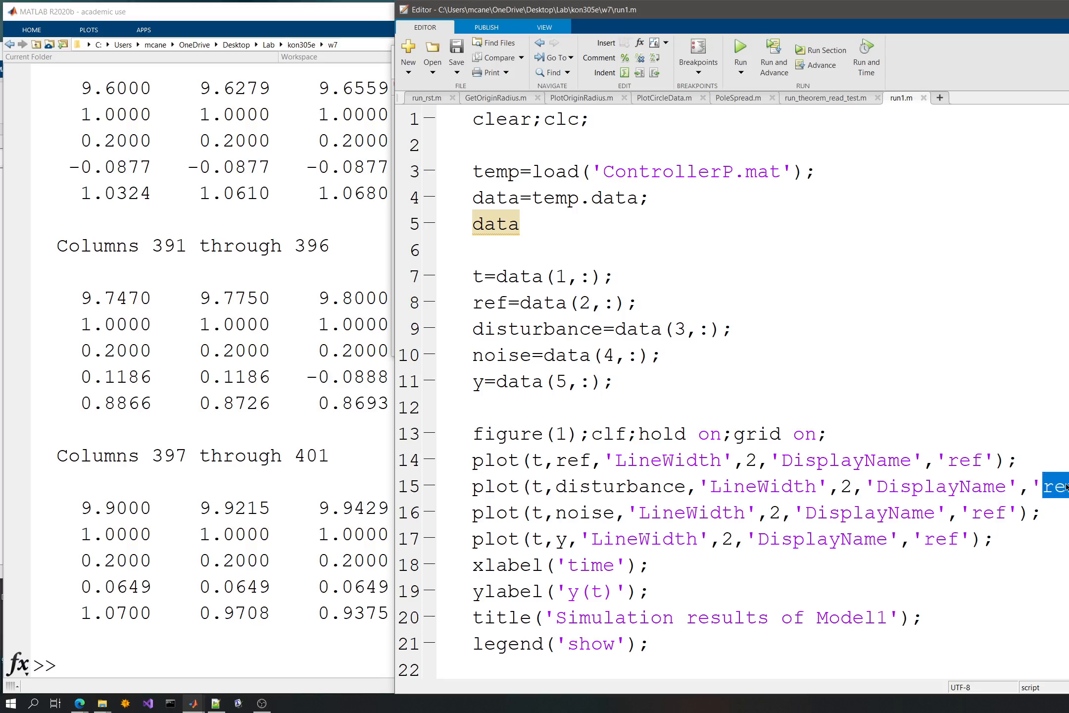
{"action": "type", "text": "d("}
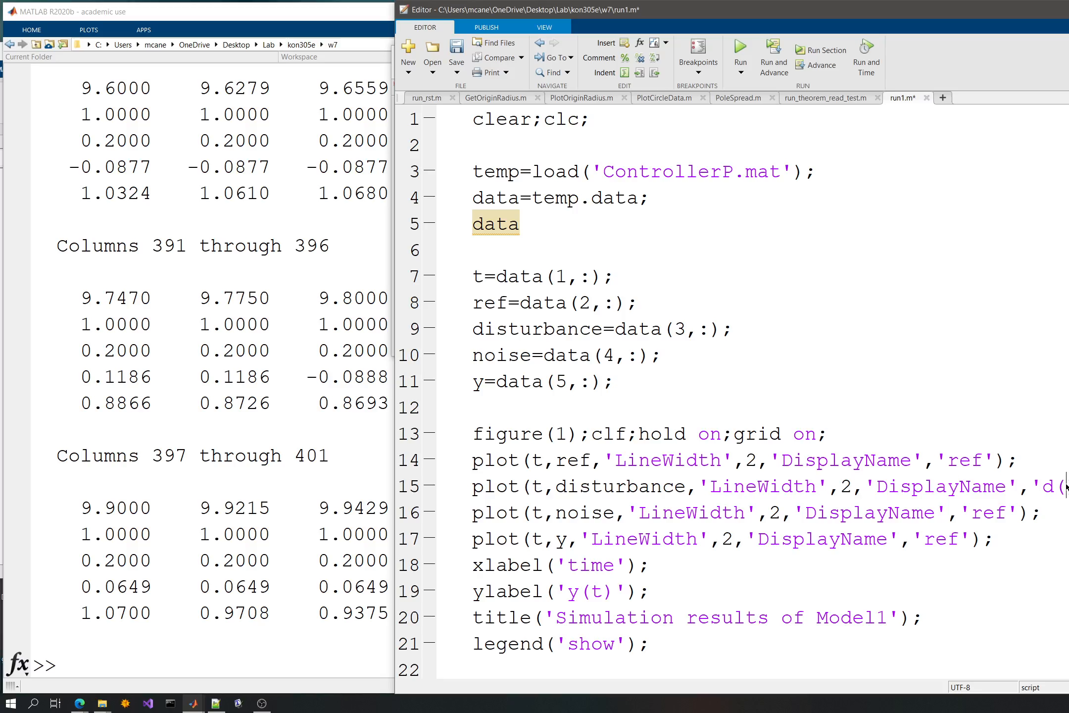
- Change the DisplayName of the noise plot command to 'n(t)'
{"action": "key", "text": "Down"}
{"action": "key", "text": "Left"}
{"action": "key", "text": "Left"}
{"action": "key", "text": "Left"}
{"action": "key", "text": "ctrl+shift+Left"}
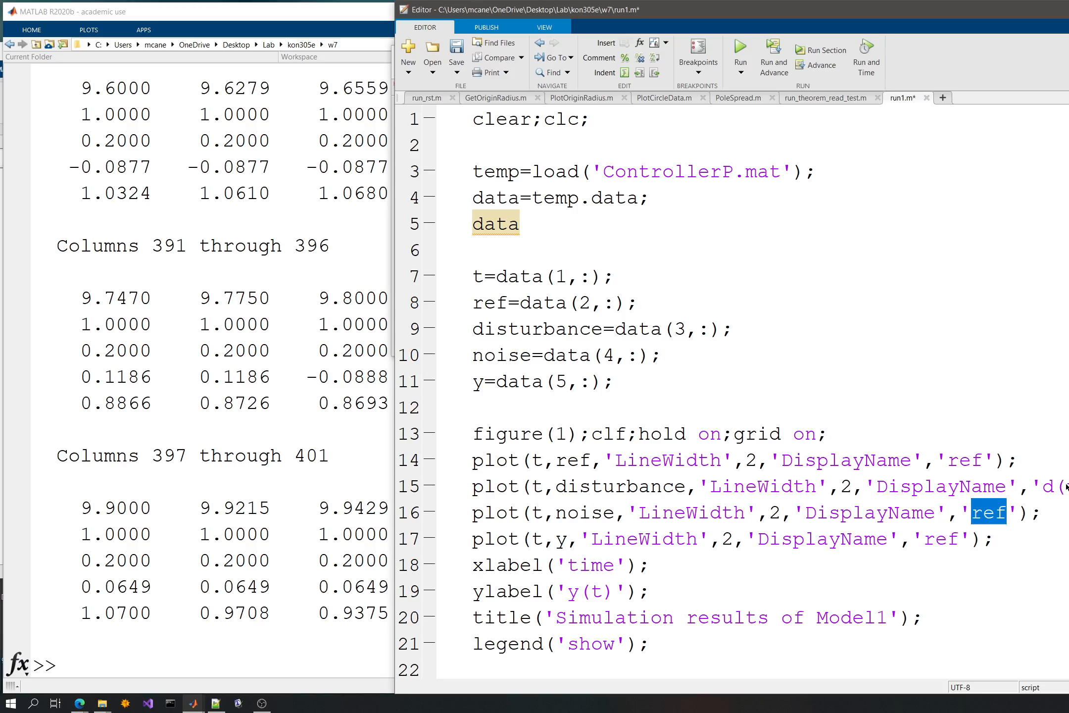
{"action": "type", "text": "n(t"}
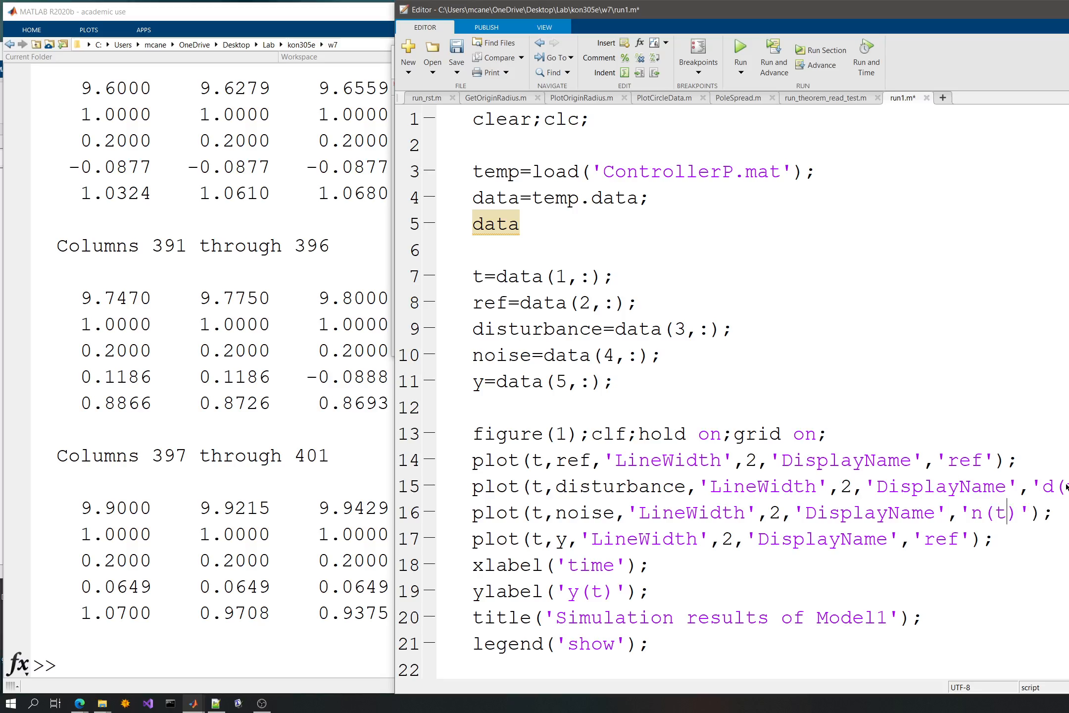
- Change the DisplayName of the y plot command to 'y(t)'
{"action": "key", "text": "Down"}
{"action": "key", "text": "Left"}
{"action": "key", "text": "Left"}
{"action": "key", "text": "Left"}
{"action": "key", "text": "ctrl+shift+Left"}
{"action": "type", "text": "y(t"}
- Change the DisplayName of the ref plot command to 'r(t)' and save the script
{"action": "key", "text": "Up"}
{"action": "key", "text": "Up"}
{"action": "key", "text": "Up"}
{"action": "key", "text": "Right"}
{"action": "key", "text": "Right"}
{"action": "key", "text": "BackSpace"}
{"action": "key", "text": "BackSpace"}
{"action": "type", "text": "(r"}
{"action": "key", "text": "Home"}
{"action": "key", "text": "Down"}
{"action": "key", "text": "ctrl+s"}
- Run the script and enlarge the figure window to show the plot at a readable size
{"action": "left_click", "coordinate": [738, 59]}
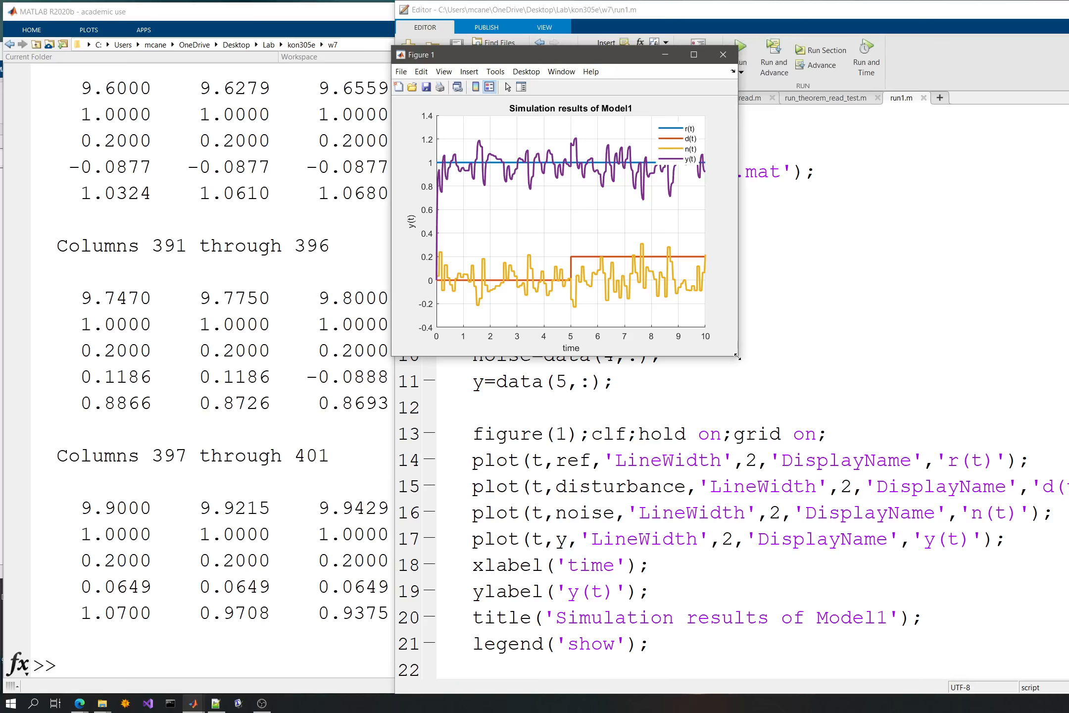
{"action": "left_click_drag", "start_coordinate": [738, 355], "coordinate": [1067, 607]}
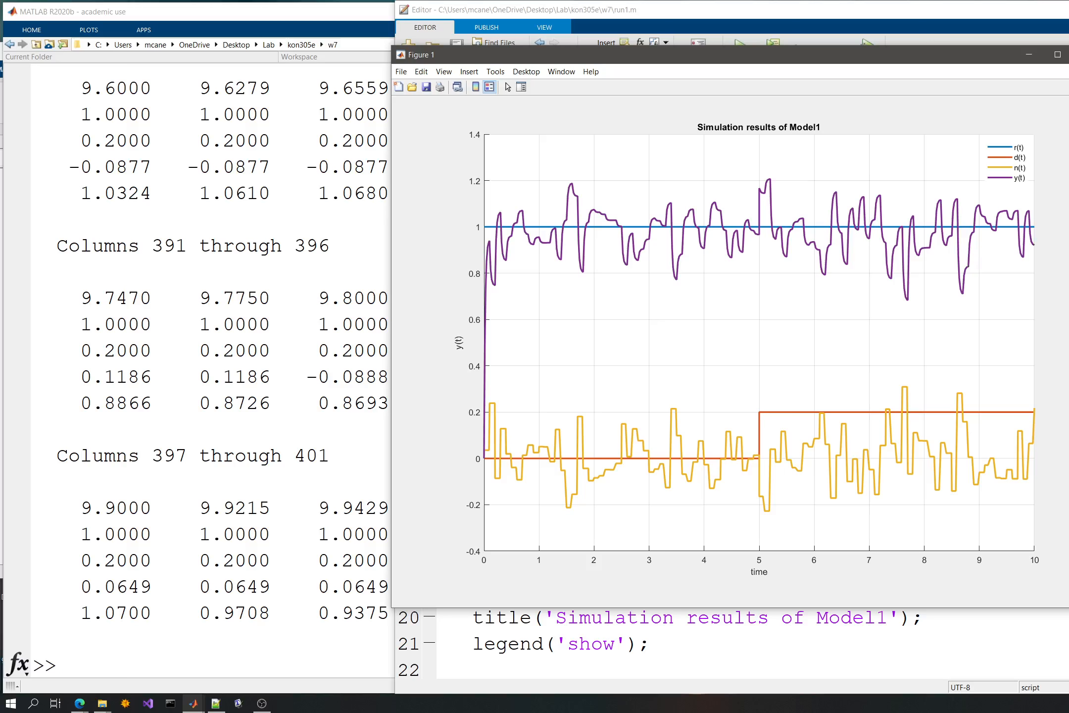
{"action": "left_click_drag", "start_coordinate": [1068, 317], "coordinate": [908, 317]}
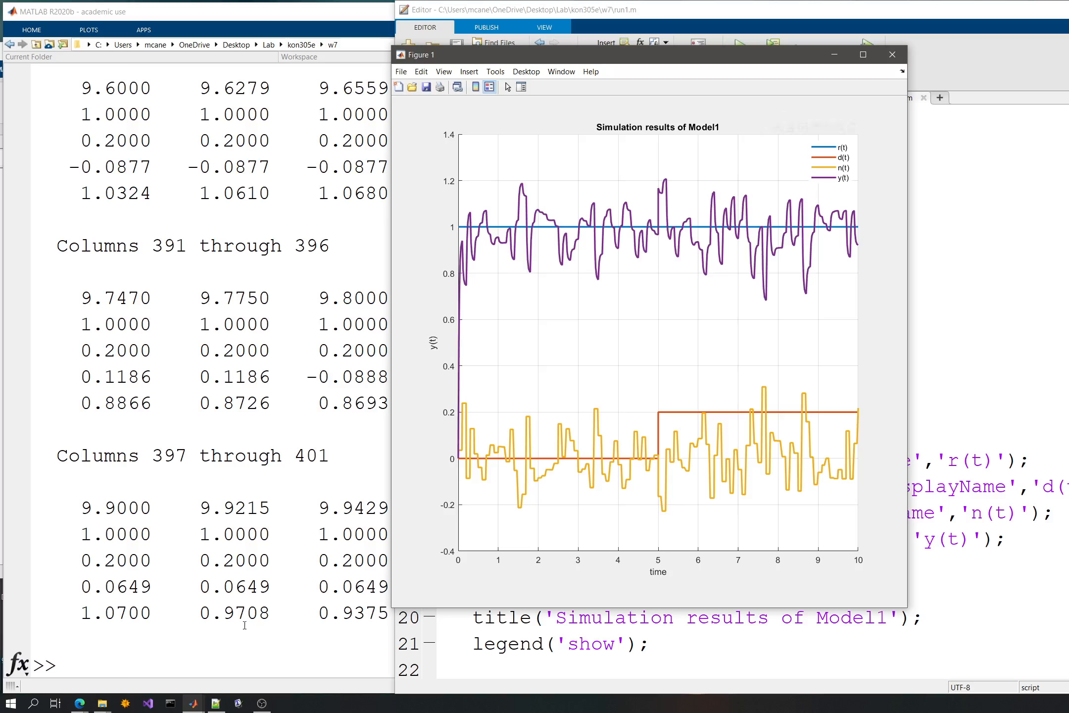
- In the Simulink model, copy the upper loop's ref, disturbance and noise tags with the Mux and To File block beside the lower loop
{"action": "mouse_move", "coordinate": [193, 703]}
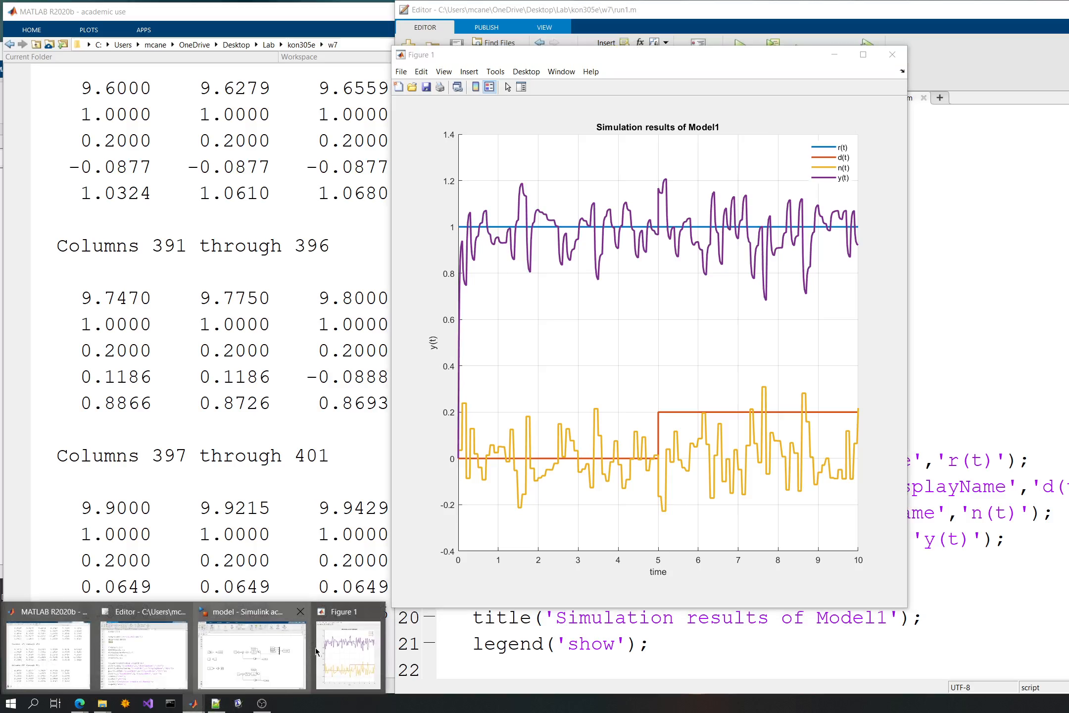
{"action": "left_click", "coordinate": [267, 645]}
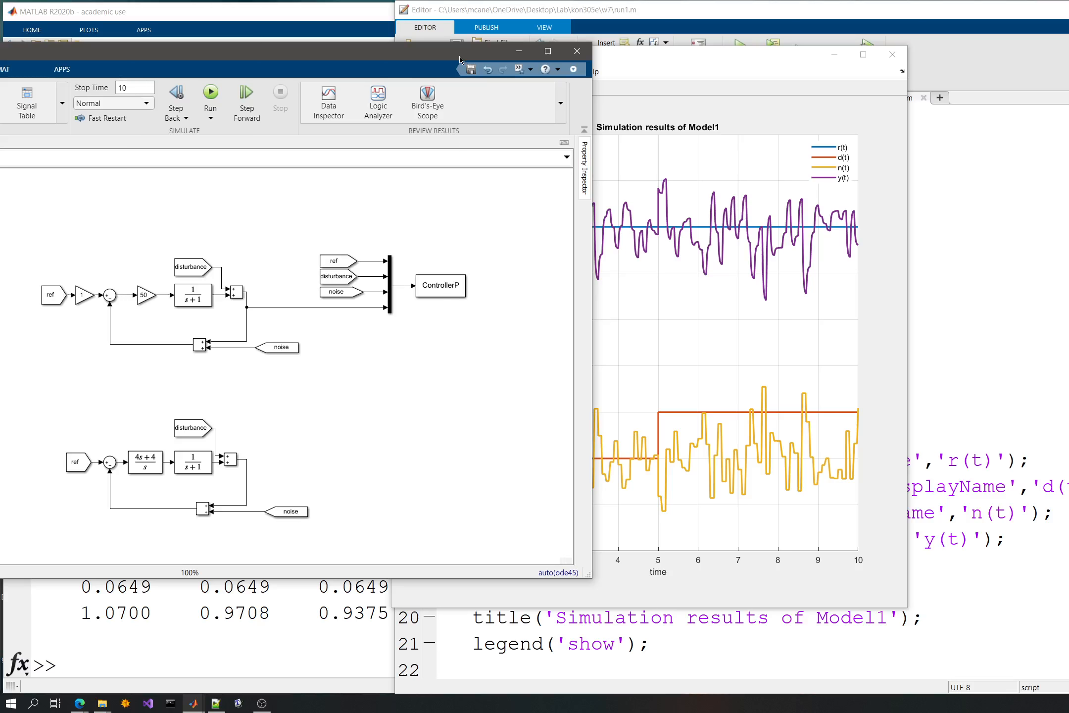
{"action": "left_click_drag", "start_coordinate": [463, 51], "coordinate": [801, 21]}
{"action": "left_click_drag", "start_coordinate": [831, 187], "coordinate": [676, 328]}
{"action": "key", "text": "ctrl+c"}
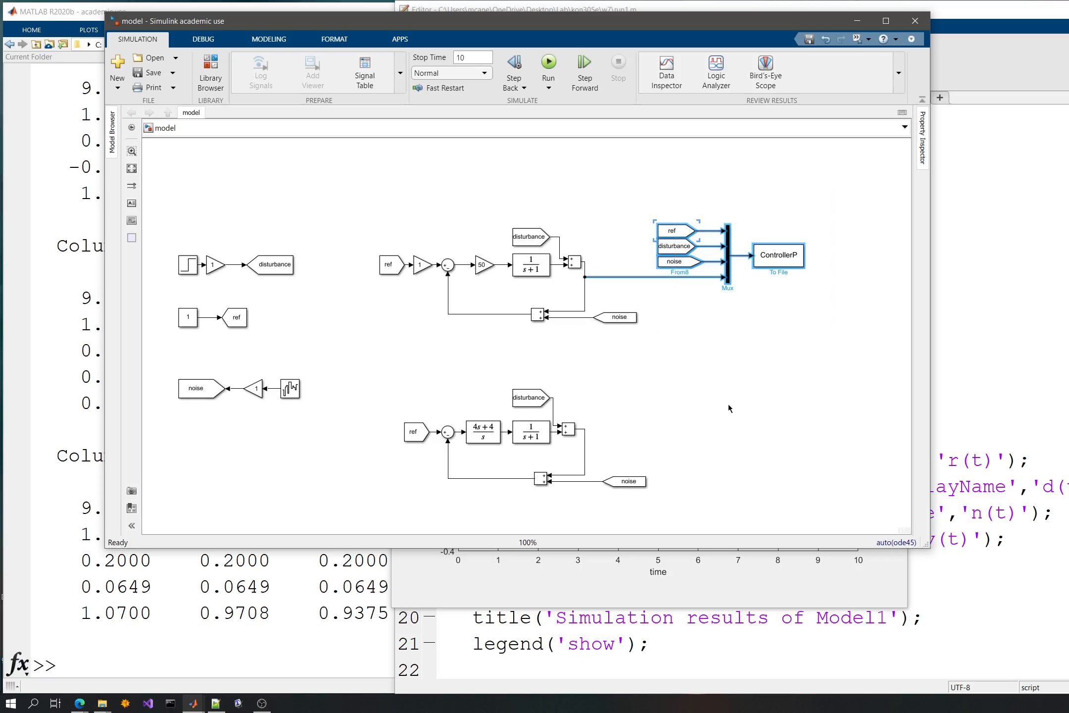
{"action": "left_click", "coordinate": [729, 408]}
{"action": "key", "text": "ctrl+v"}
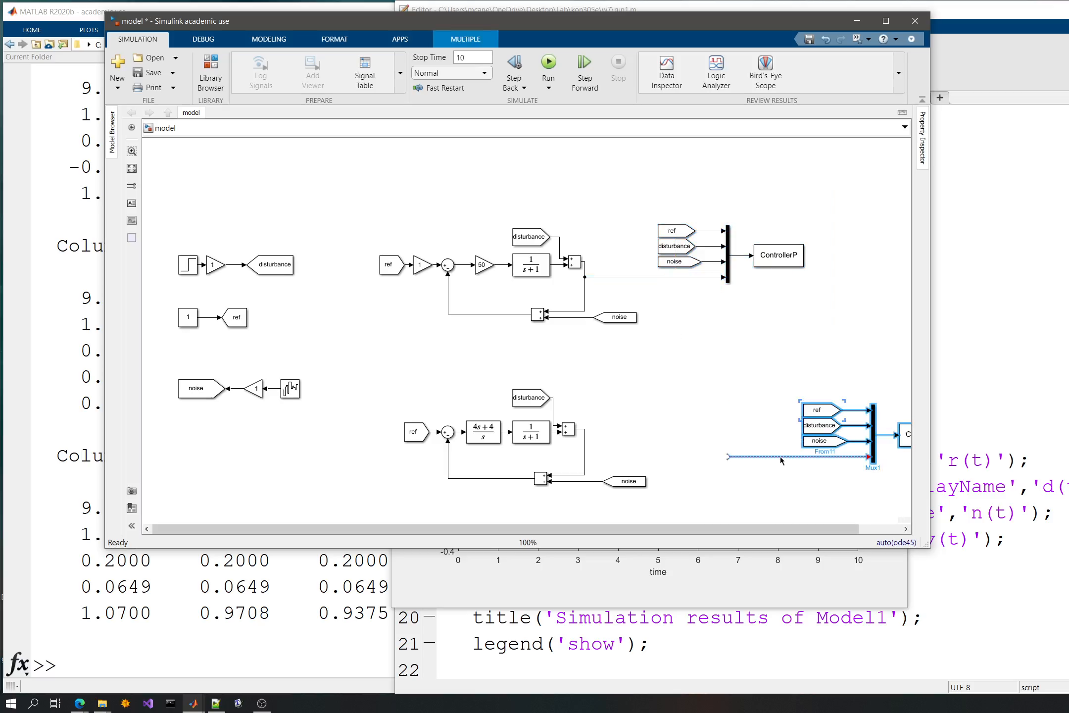
{"action": "left_click", "coordinate": [708, 458]}
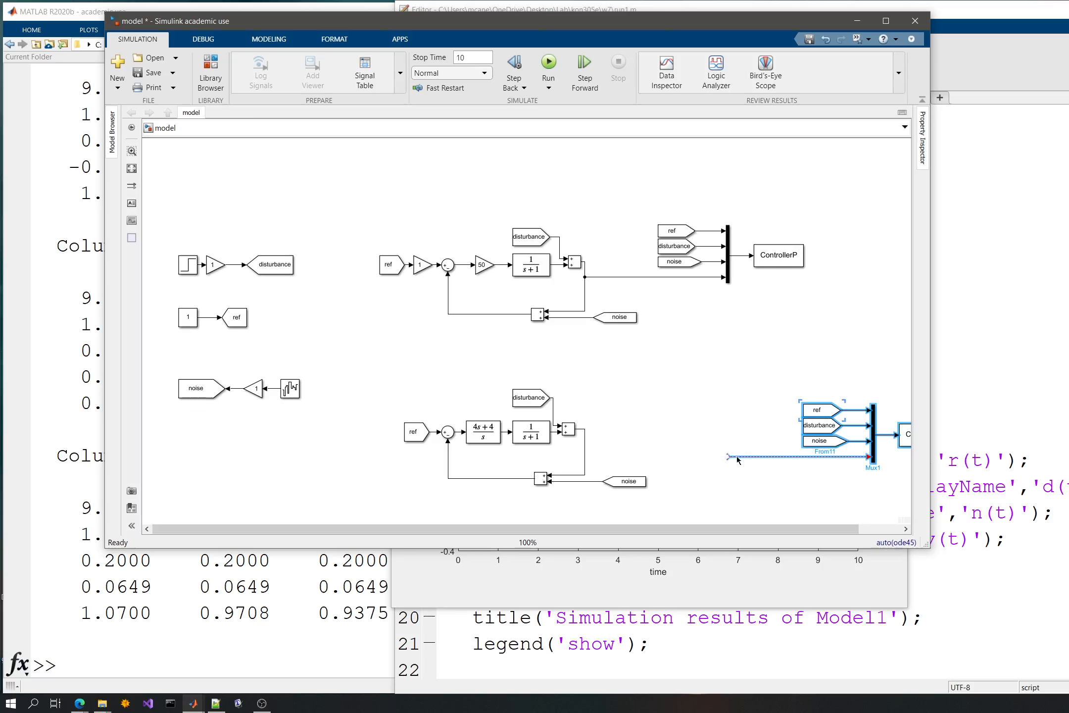
{"action": "left_click_drag", "start_coordinate": [904, 441], "coordinate": [771, 445]}
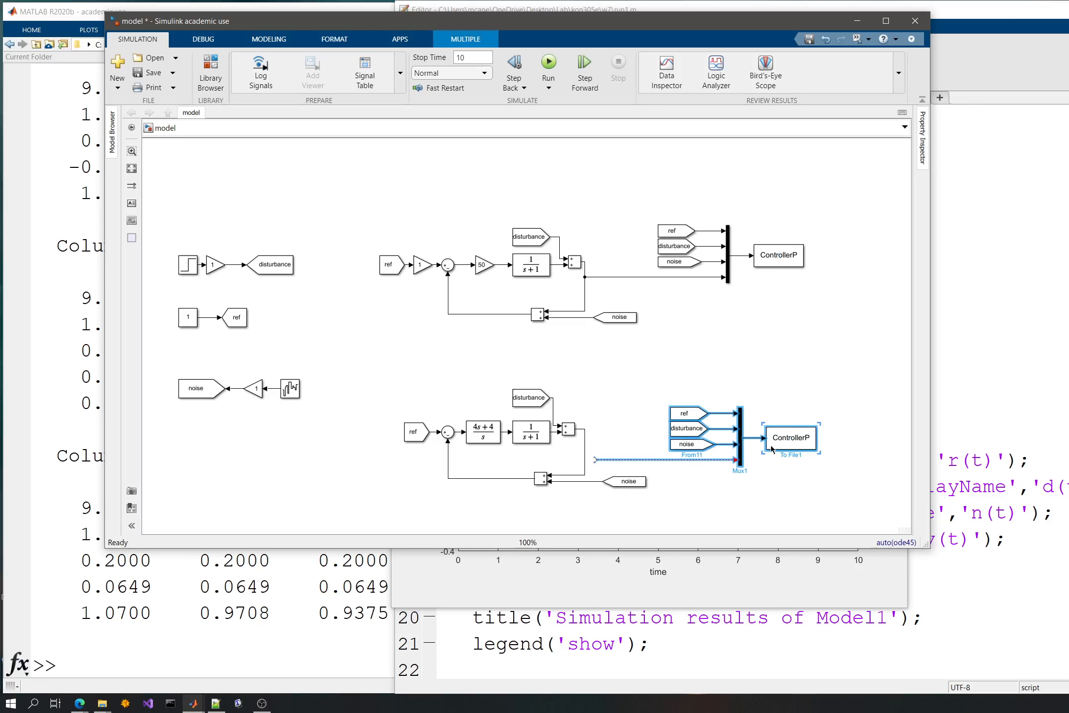
- Connect the loose input line of the copied Mux to the lower loop's output signal
{"action": "left_click", "coordinate": [809, 339]}
{"action": "left_click", "coordinate": [631, 459]}
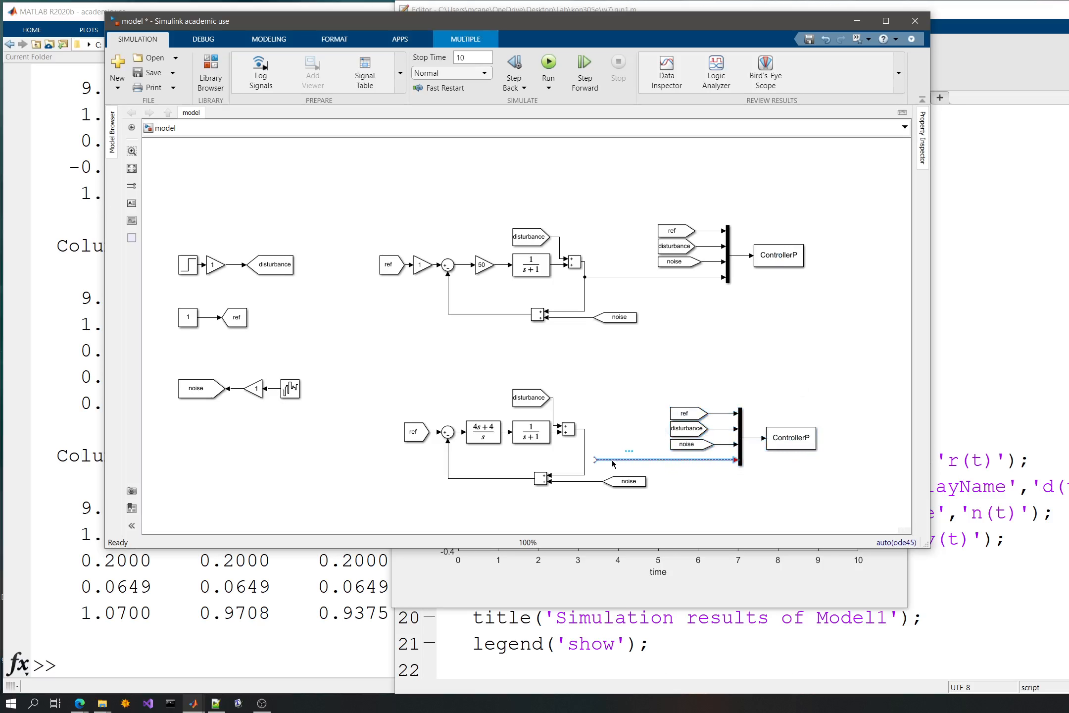
{"action": "left_click_drag", "start_coordinate": [593, 459], "coordinate": [584, 459]}
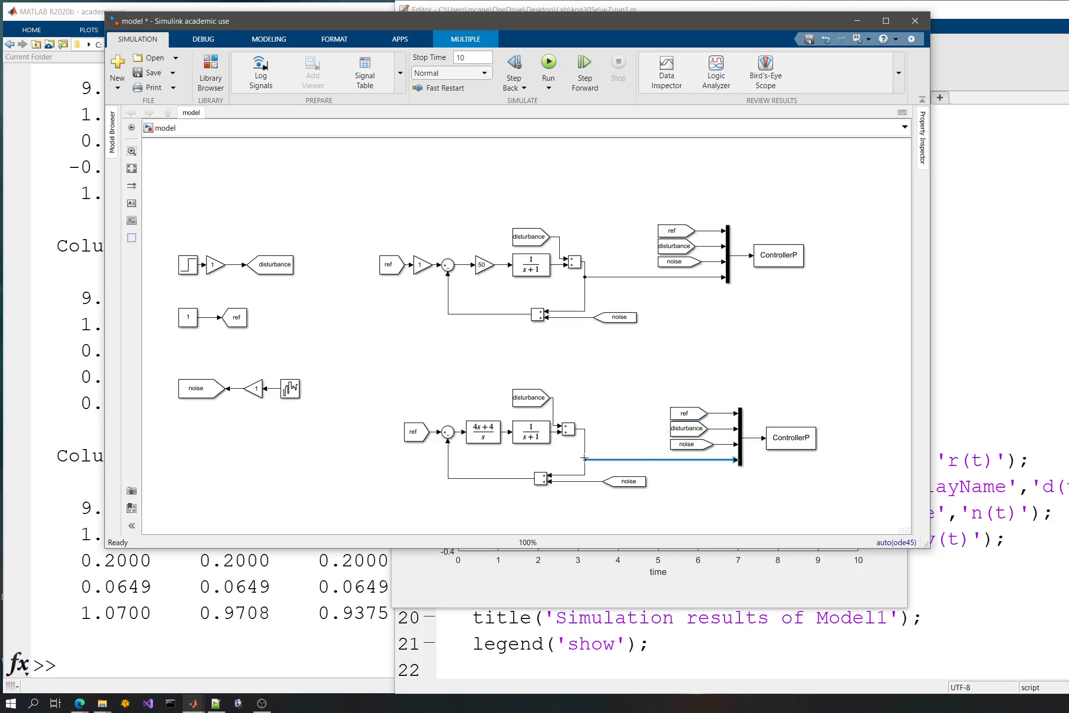
{"action": "left_click", "coordinate": [655, 389]}
- Set the variable name of the lower To File block to data2 and try to run the simulation
{"action": "double_click", "coordinate": [787, 444]}
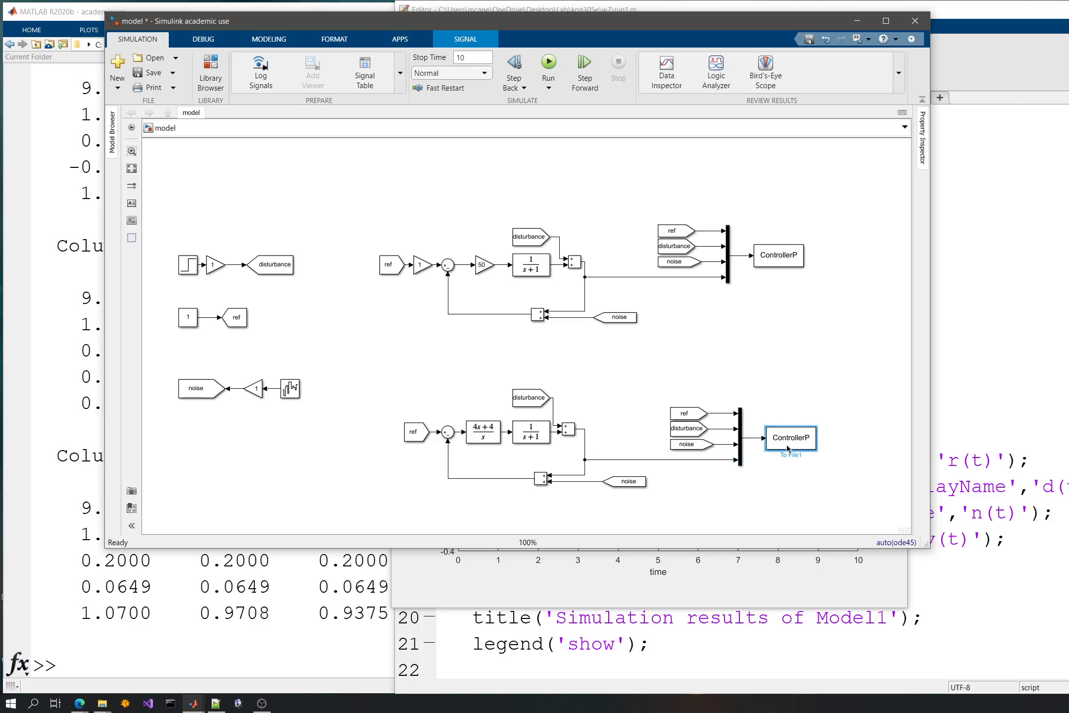
{"action": "left_click", "coordinate": [902, 463]}
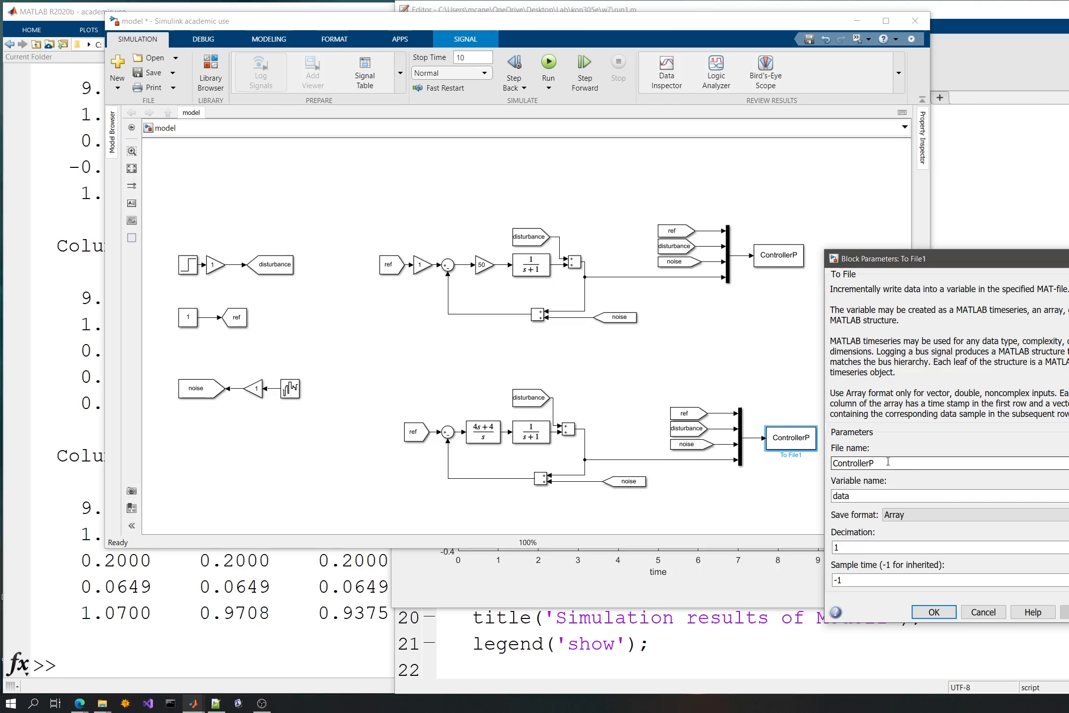
{"action": "double_click", "coordinate": [861, 496]}
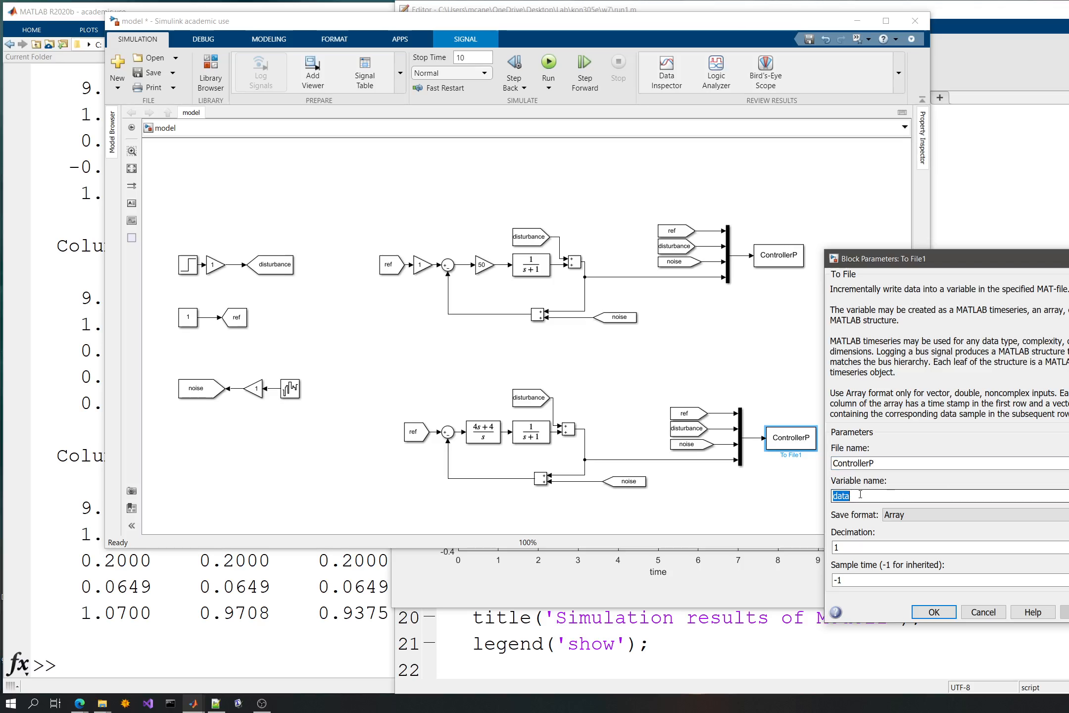
{"action": "left_click", "coordinate": [871, 497]}
{"action": "type", "text": "2"}
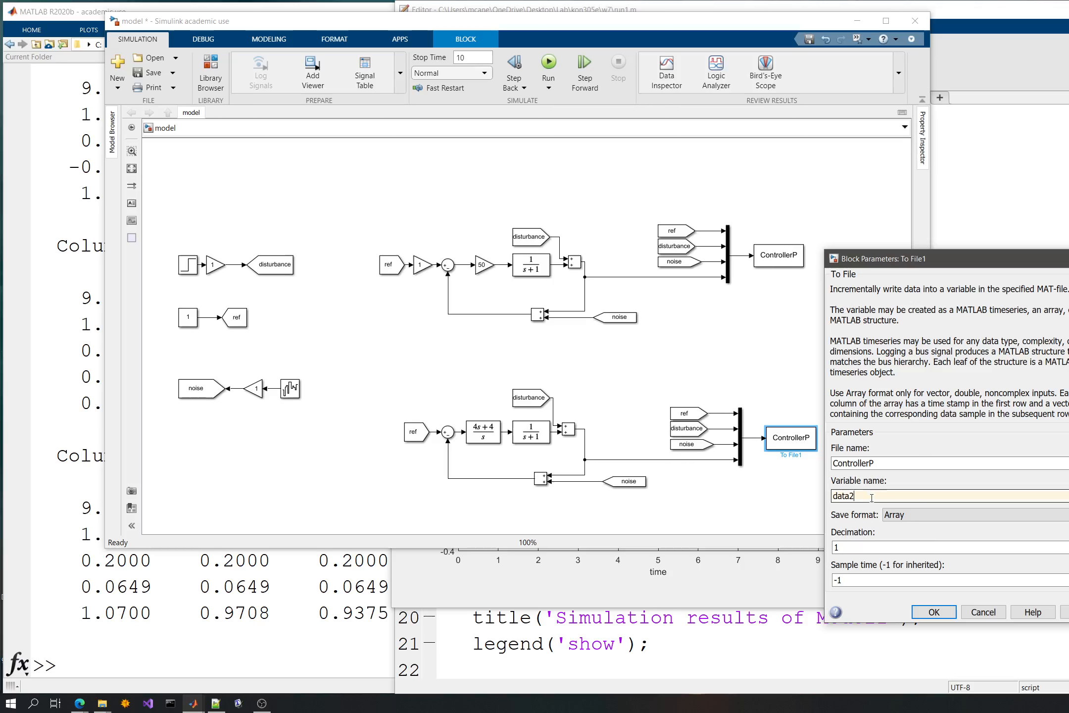
{"action": "left_click", "coordinate": [932, 611]}
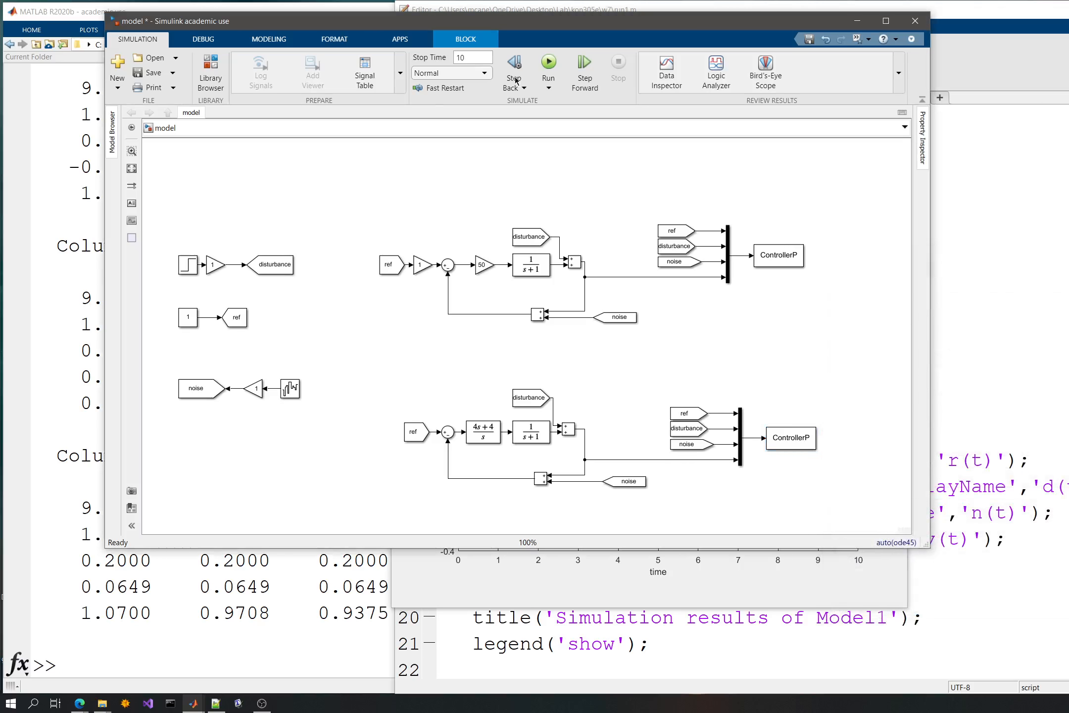
{"action": "left_click", "coordinate": [548, 62]}
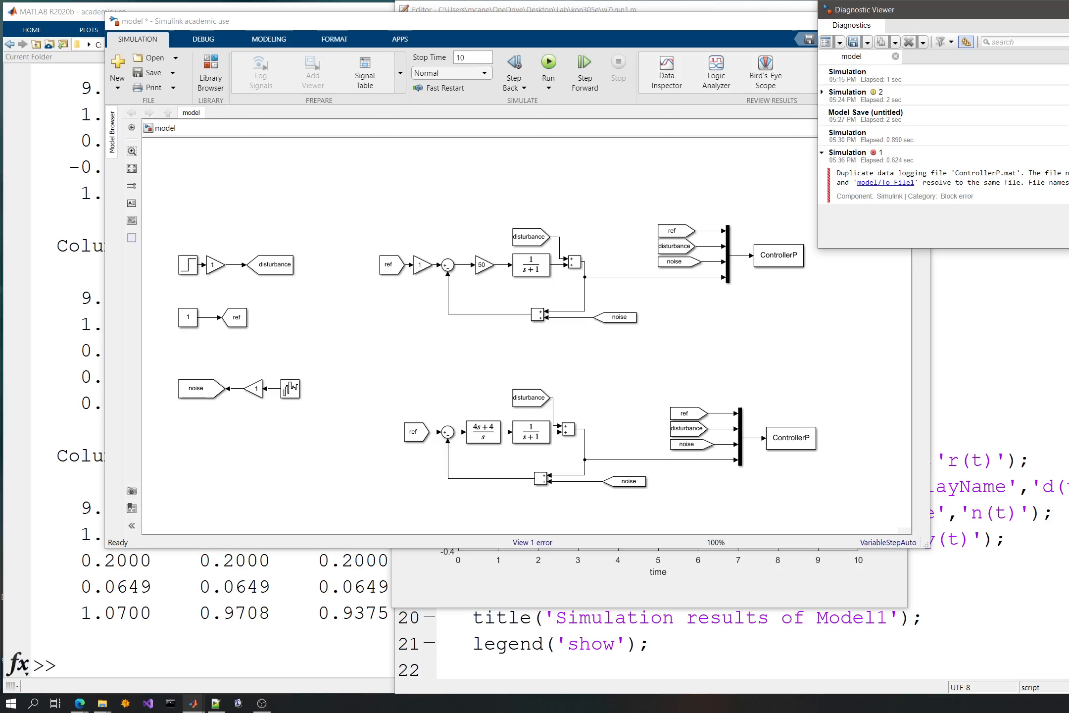
- Set the lower To File block's file name to ControllerPI and its variable name to data
{"action": "left_click", "coordinate": [918, 328]}
{"action": "double_click", "coordinate": [790, 438]}
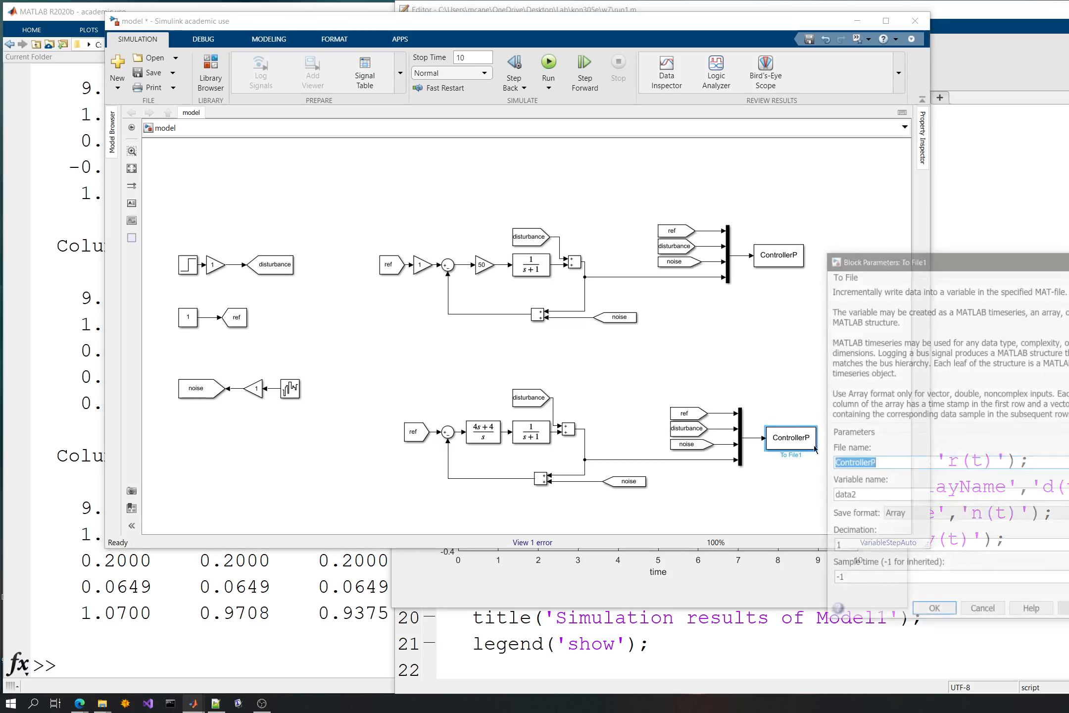
{"action": "left_click", "coordinate": [897, 463]}
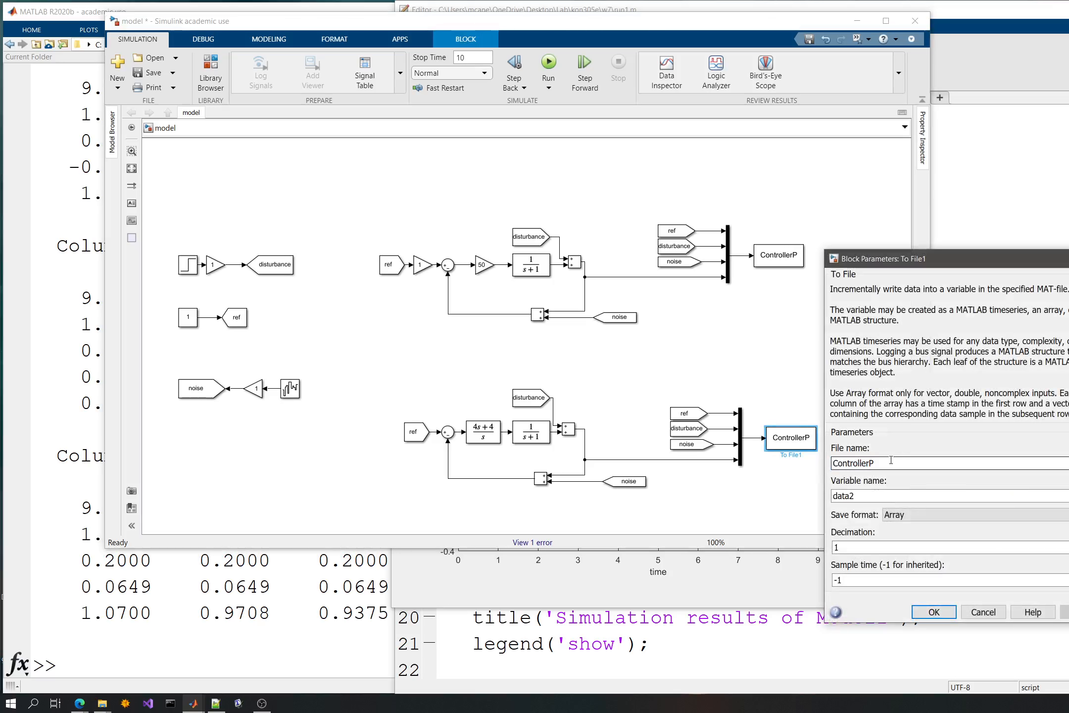
{"action": "type", "text": "I"}
{"action": "key", "text": "Tab"}
{"action": "type", "text": "da"}
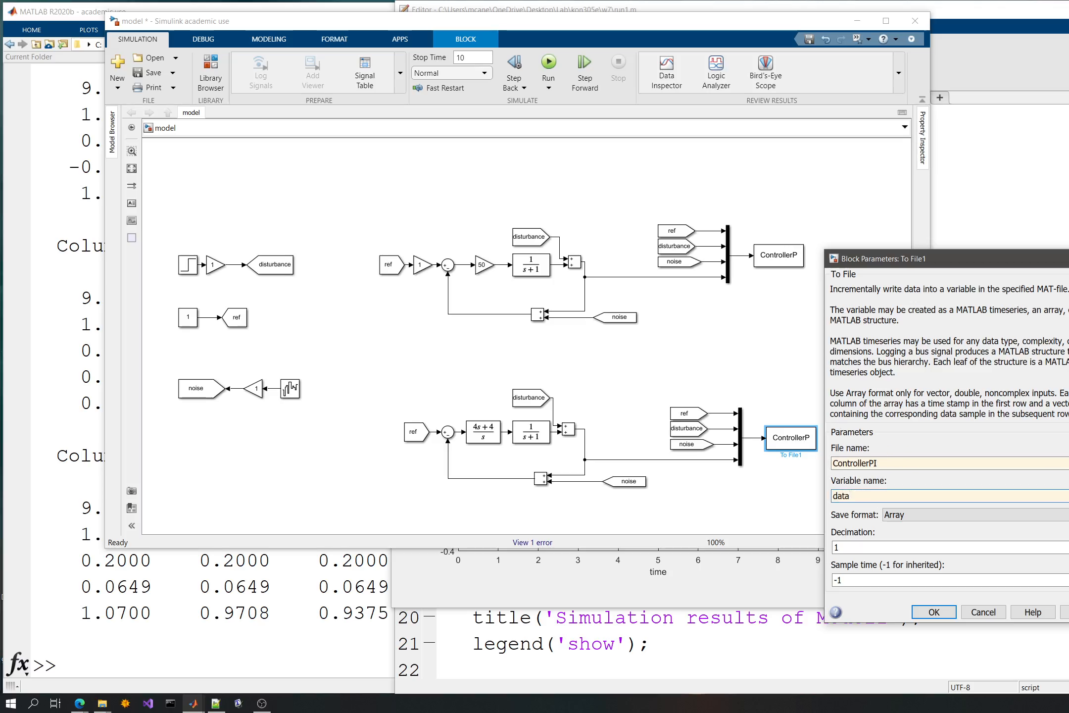
{"action": "left_click", "coordinate": [933, 611]}
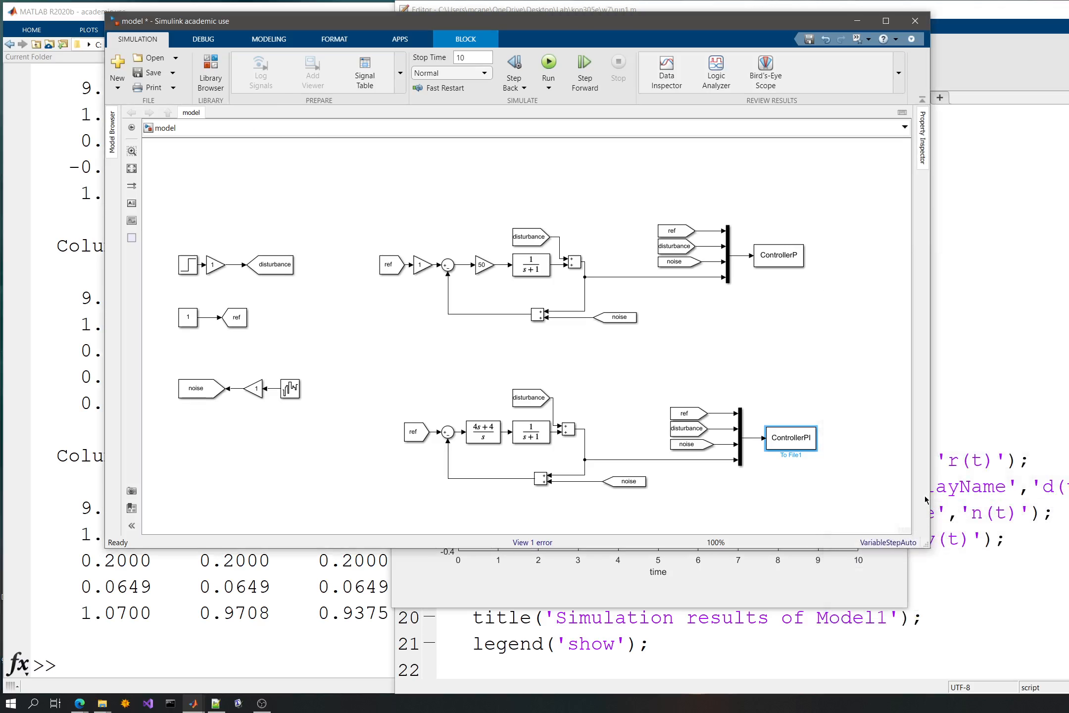
- Return to the run1.m script and delete the standalone data statement below data=temp.data;
{"action": "left_click", "coordinate": [963, 408]}
{"action": "left_click", "coordinate": [585, 231]}
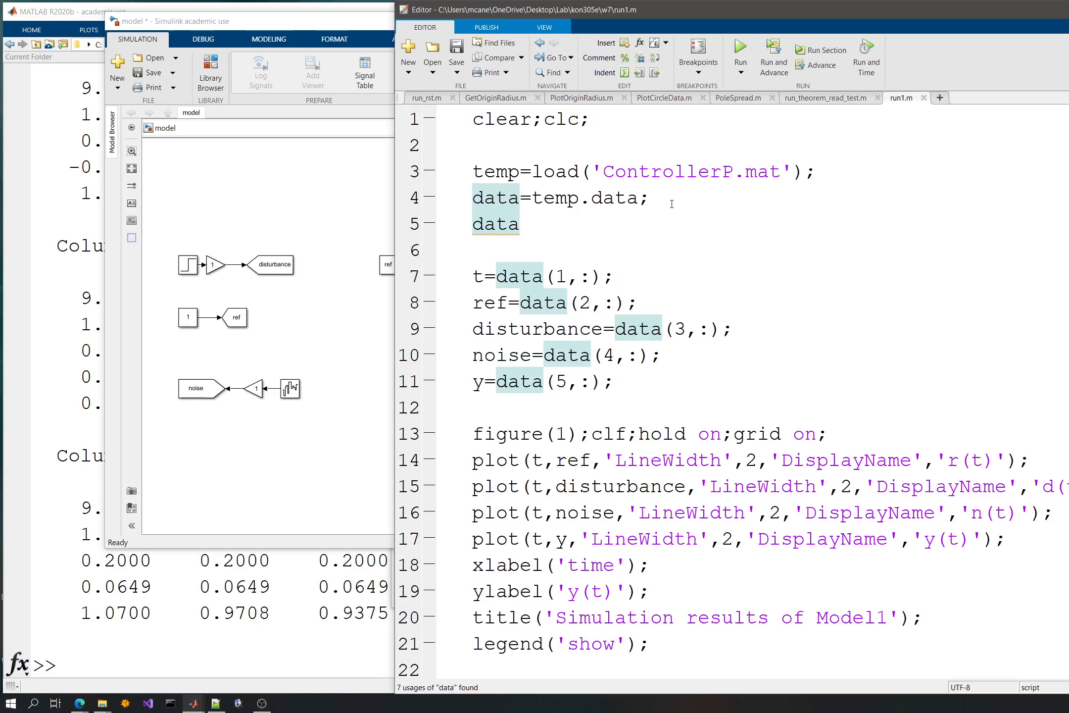
{"action": "double_click", "coordinate": [537, 223]}
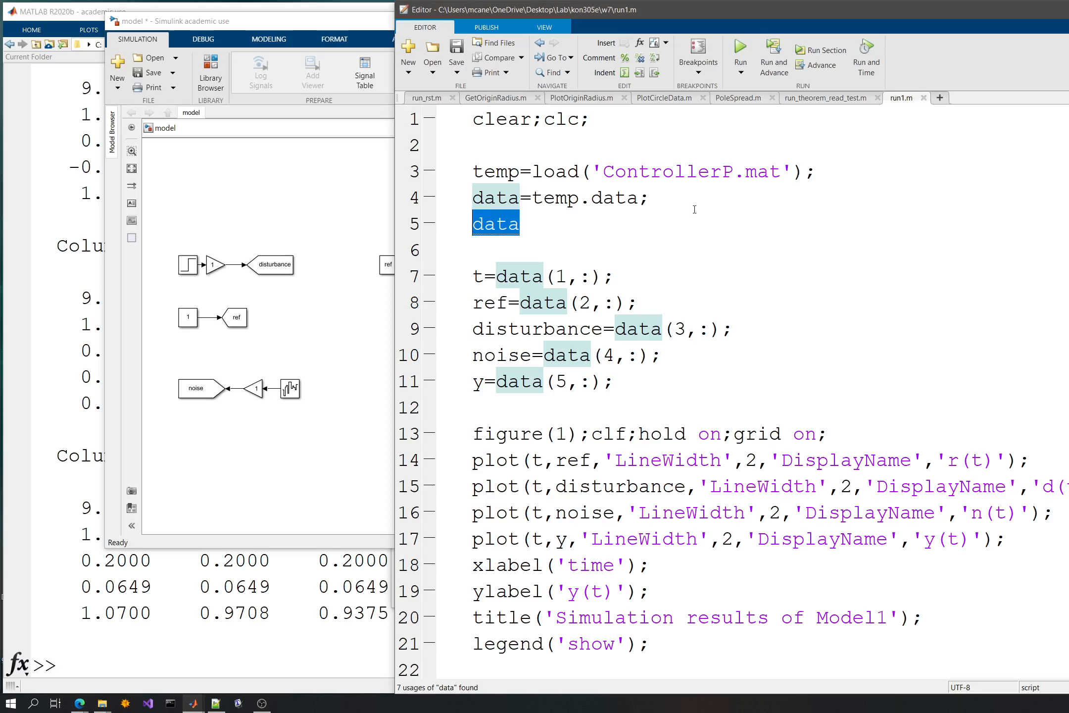
{"action": "key", "text": "BackSpace"}
- Remove the blank lines between data=temp.data; and t=data(1,:); in the script
{"action": "key", "text": "shift+Up"}
{"action": "key", "text": "shift+Up"}
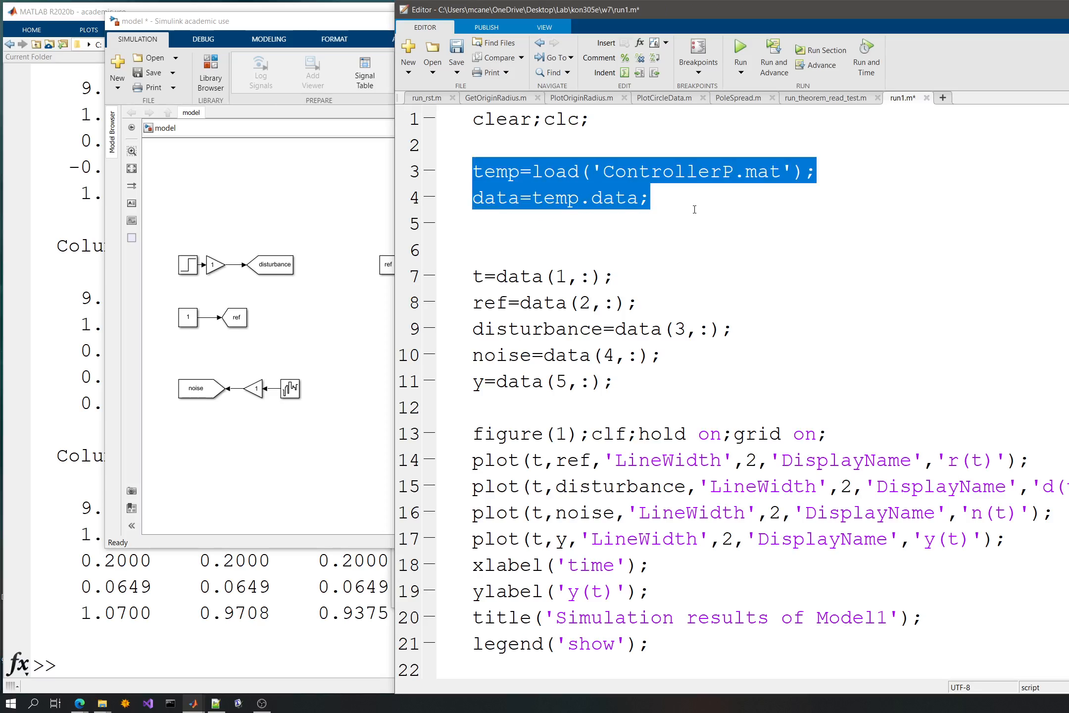
{"action": "key", "text": "Down"}
{"action": "key", "text": "Down"}
{"action": "key", "text": "Down"}
{"action": "key", "text": "Down"}
{"action": "key", "text": "Down"}
{"action": "key", "text": "Down"}
{"action": "key", "text": "Down"}
{"action": "key", "text": "Down"}
{"action": "key", "text": "Down"}
{"action": "key", "text": "Down"}
{"action": "key", "text": "Up"}
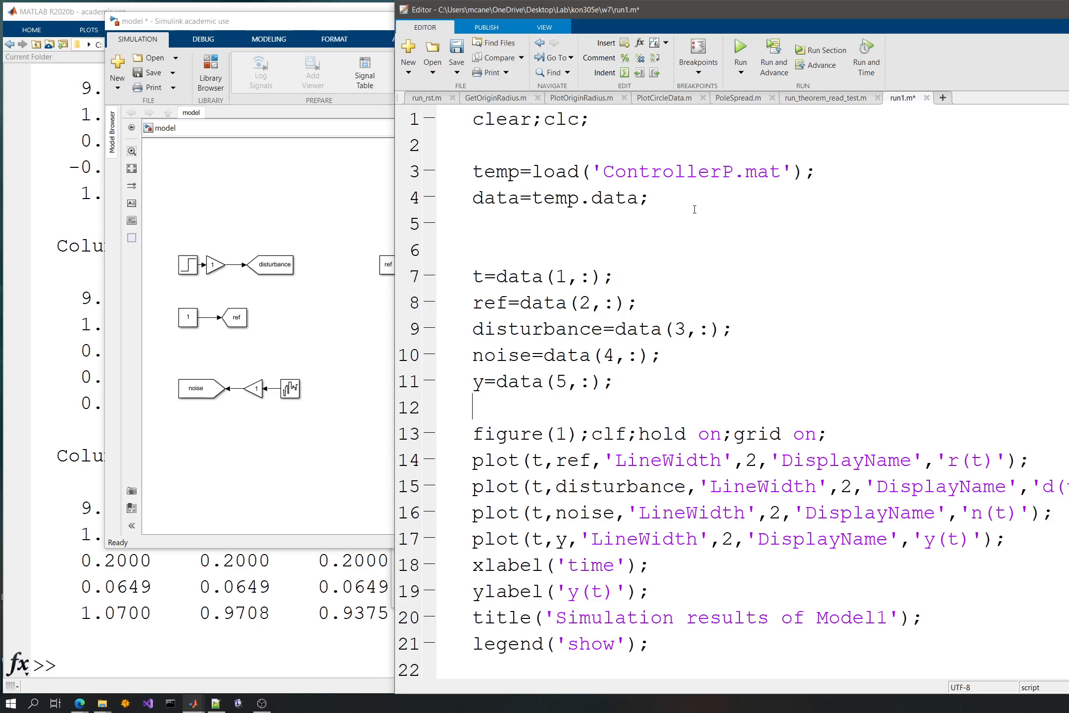
{"action": "key", "text": "Up"}
{"action": "key", "text": "Up"}
{"action": "key", "text": "Up"}
{"action": "key", "text": "Up"}
{"action": "key", "text": "Up"}
{"action": "key", "text": "Up"}
{"action": "key", "text": "BackSpace"}
{"action": "key", "text": "BackSpace"}
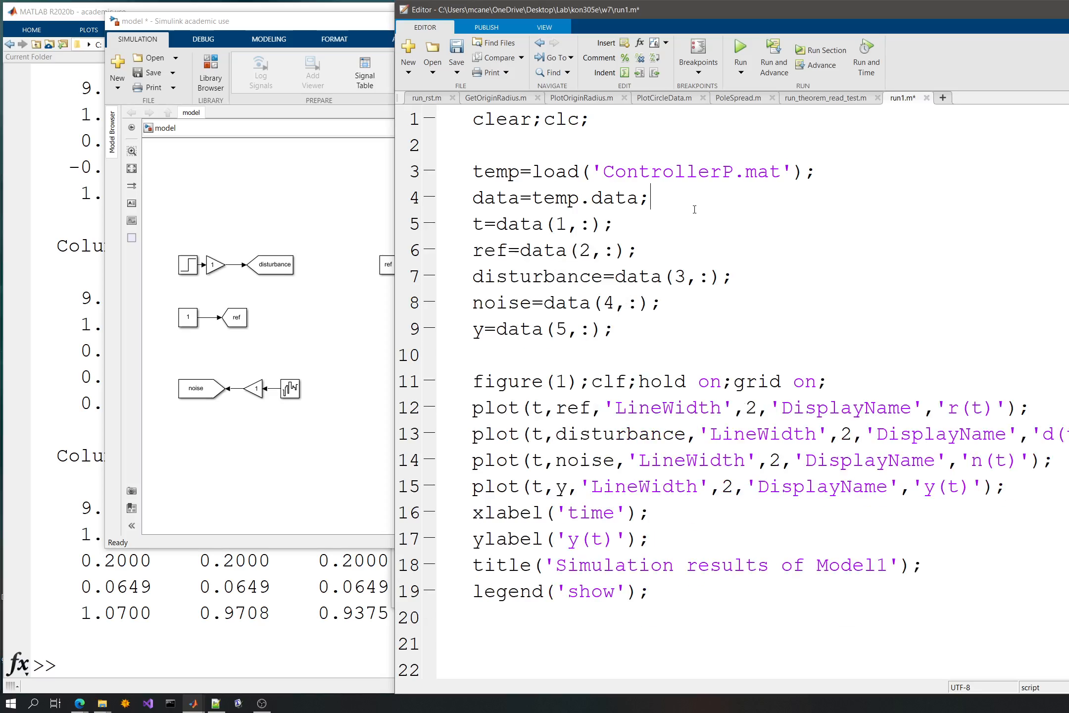
- Duplicate the ControllerP.mat loading block, from temp=load through y=data(5,:);, directly above the figure commands
{"action": "key", "text": "Up"}
{"action": "key", "text": "Up"}
{"action": "key", "text": "shift+Down"}
{"action": "key", "text": "shift+Down"}
{"action": "key", "text": "shift+Down"}
{"action": "key", "text": "shift+Down"}
{"action": "key", "text": "shift+Down"}
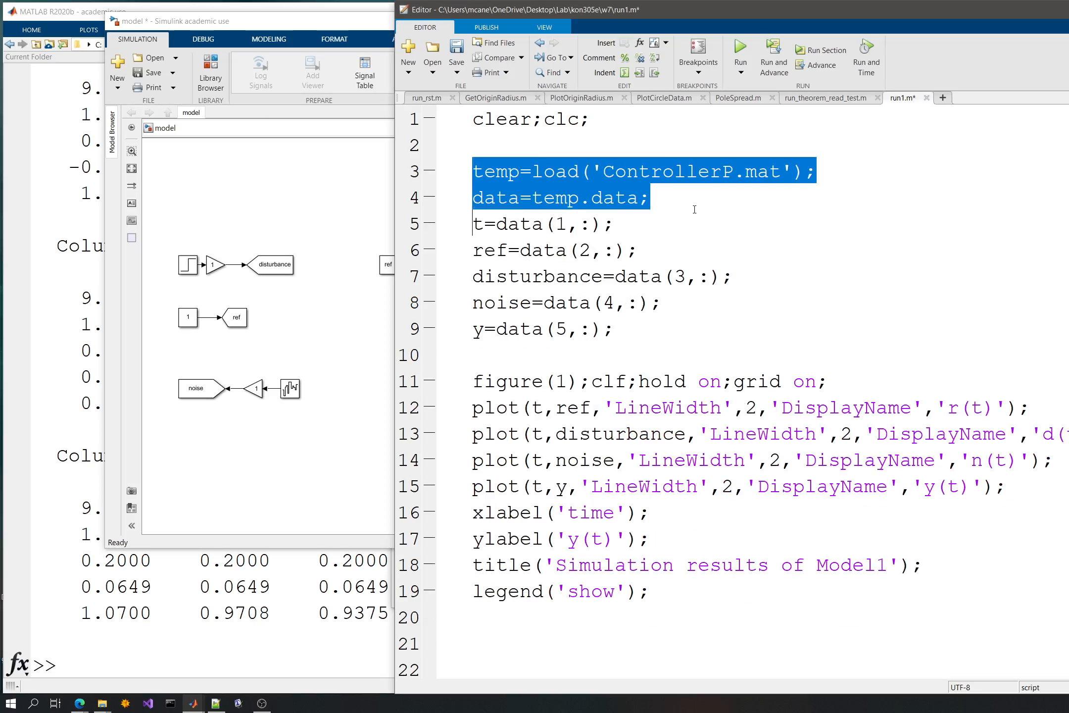
{"action": "key", "text": "shift+Down"}
{"action": "key", "text": "shift+Down"}
{"action": "key", "text": "ctrl+c"}
{"action": "key", "text": "Right"}
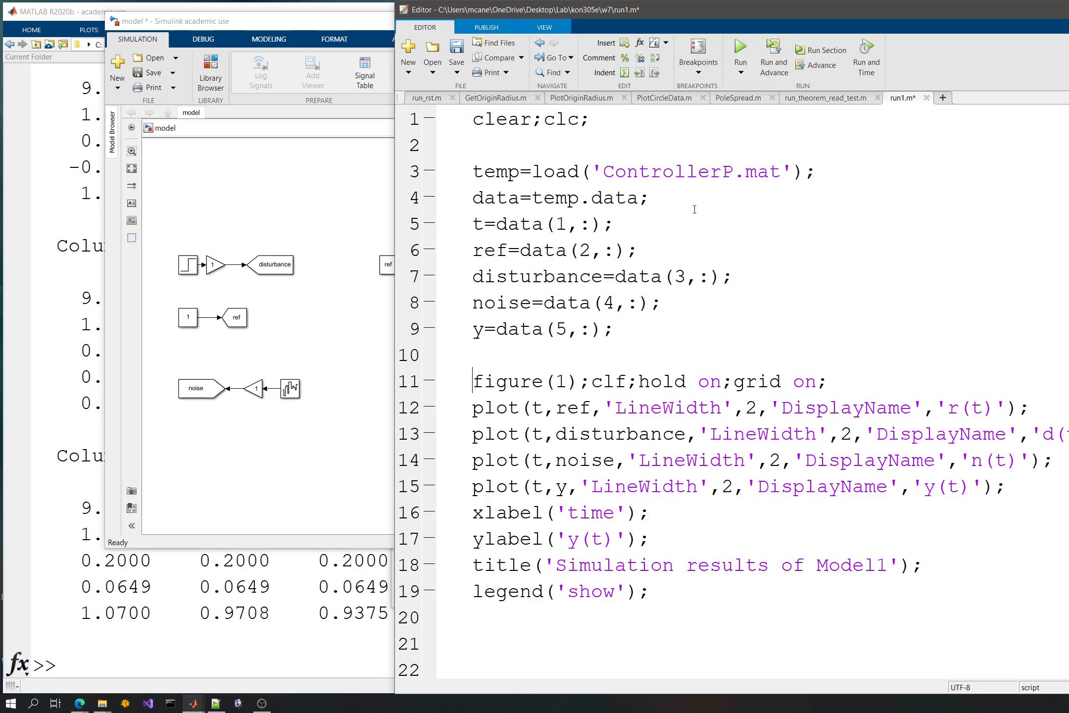
{"action": "key", "text": "Return"}
{"action": "key", "text": "ctrl+v"}
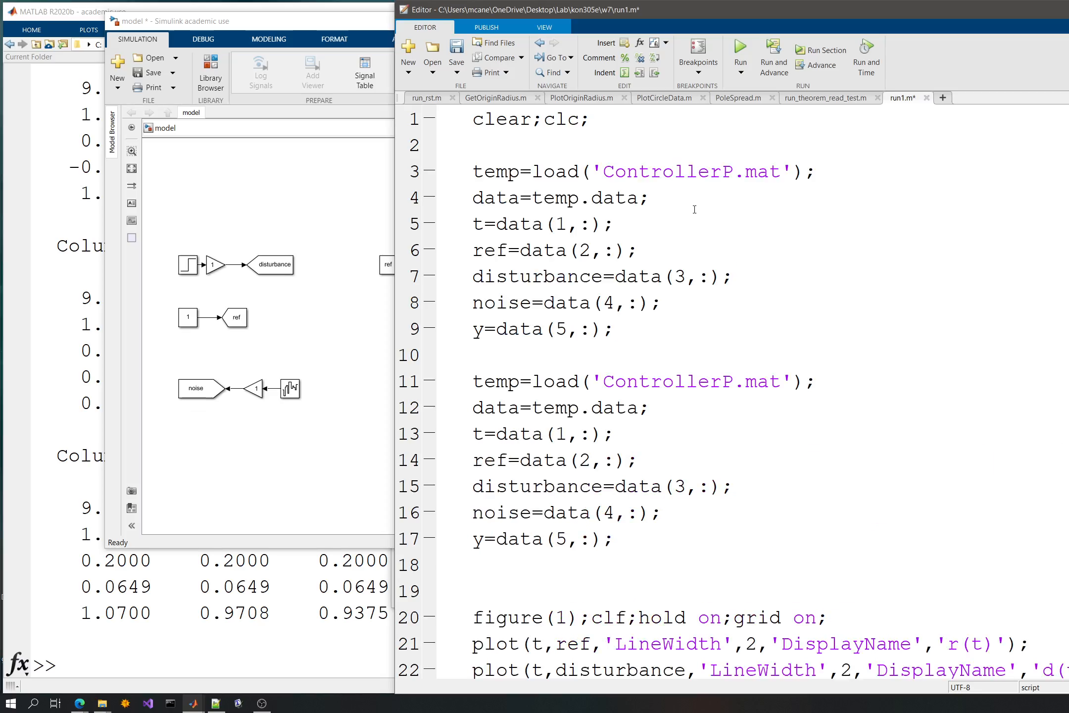
- Change the file loaded by the second block to 'ControllerPI.mat'
{"action": "scroll", "coordinate": [694, 213], "scroll_direction": "down", "scroll_amount": 1}
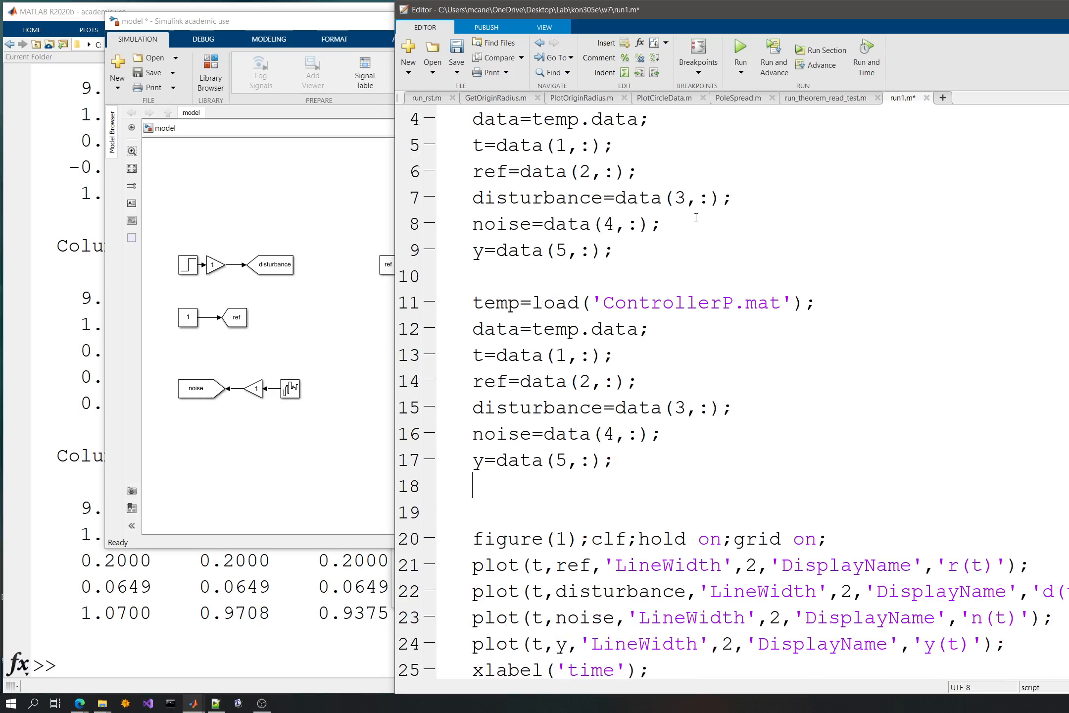
{"action": "left_click", "coordinate": [730, 299]}
{"action": "type", "text": "I"}
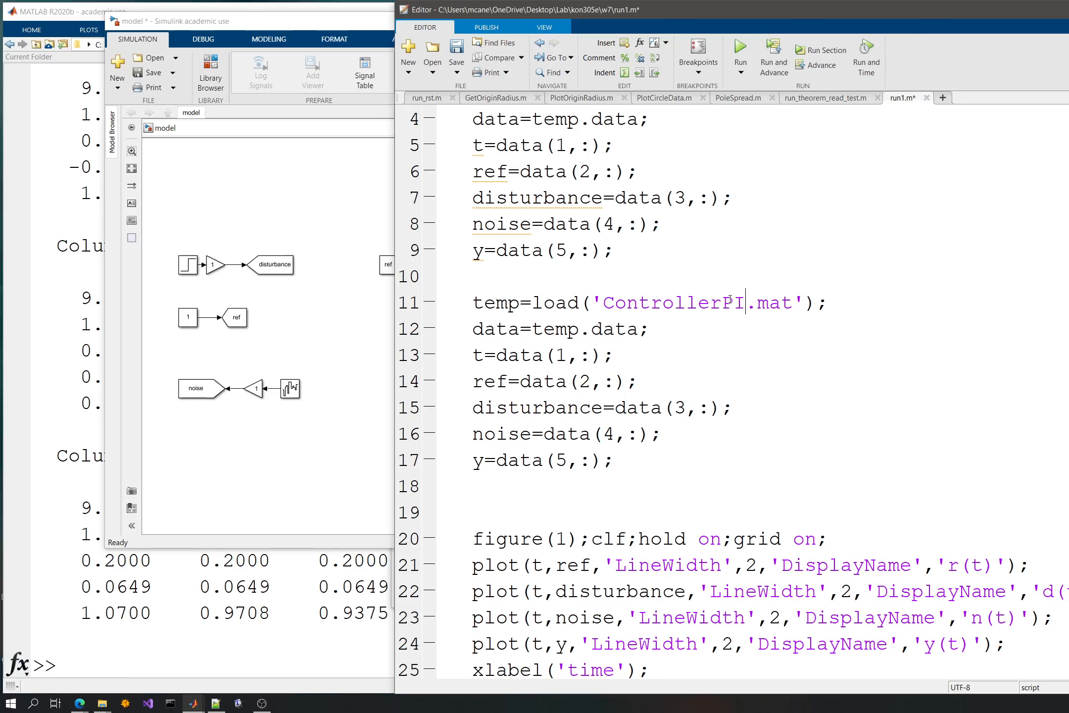
- Rename the second block's ref, disturbance, noise and y variables to ref2, disturbance2, noise2 and y2
{"action": "left_click", "coordinate": [515, 330]}
{"action": "left_click", "coordinate": [539, 355]}
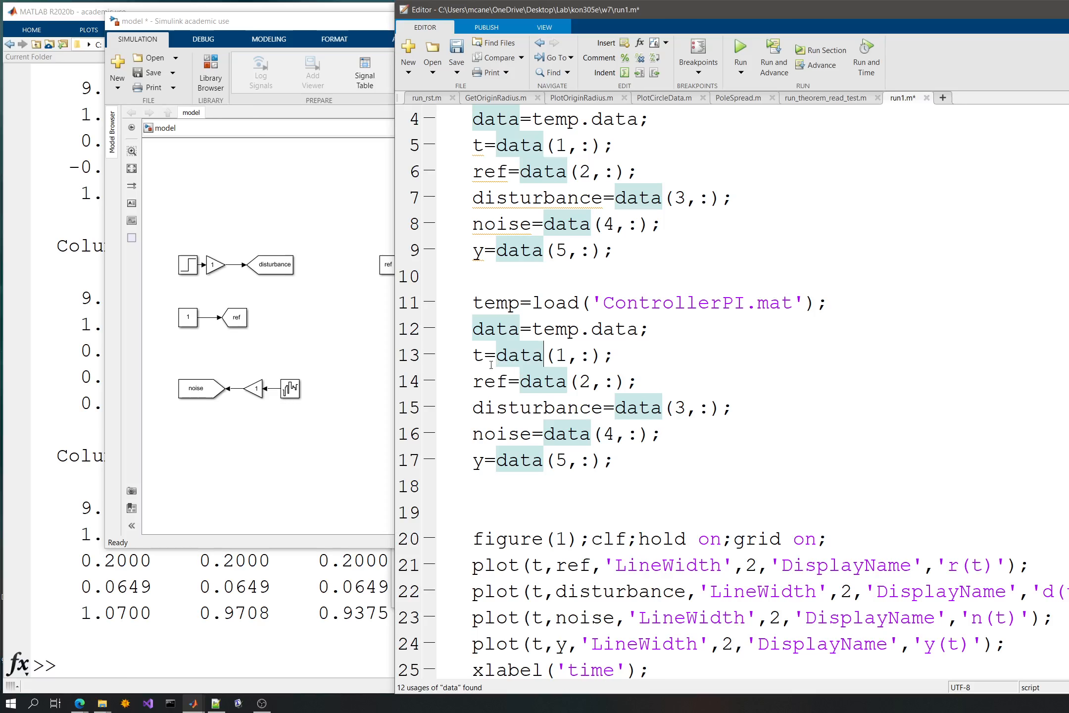
{"action": "left_click", "coordinate": [508, 382]}
{"action": "type", "text": "2"}
{"action": "left_click", "coordinate": [600, 410]}
{"action": "type", "text": "2"}
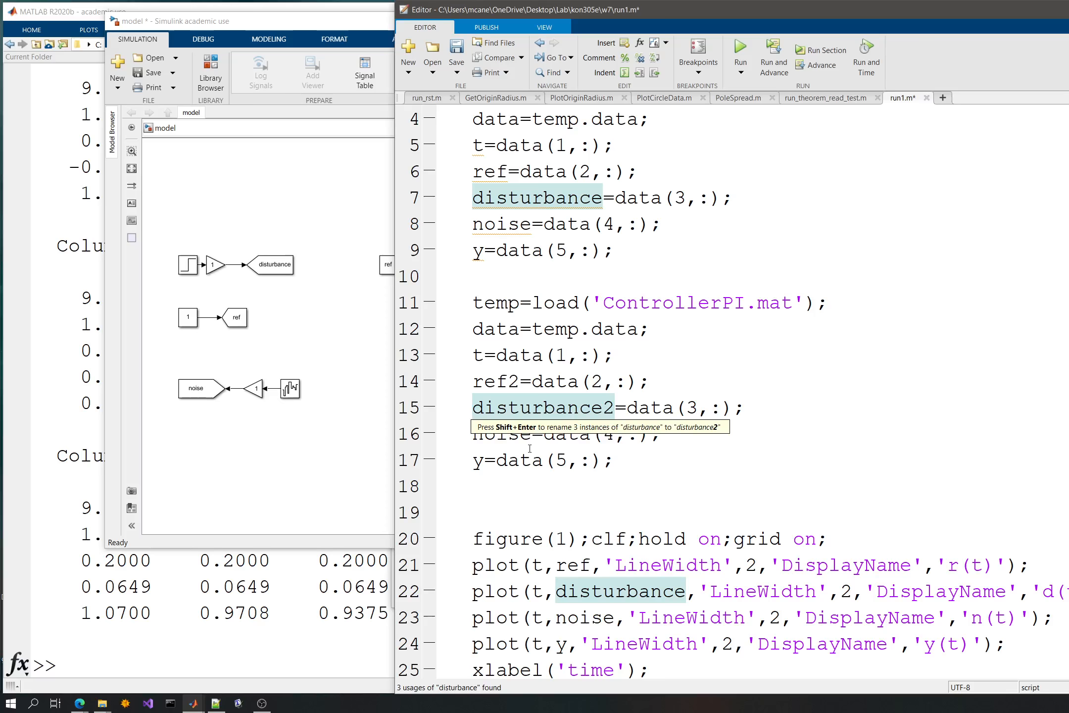
{"action": "left_click", "coordinate": [531, 435]}
{"action": "type", "text": "2"}
{"action": "left_click", "coordinate": [484, 460]}
{"action": "type", "text": "2"}
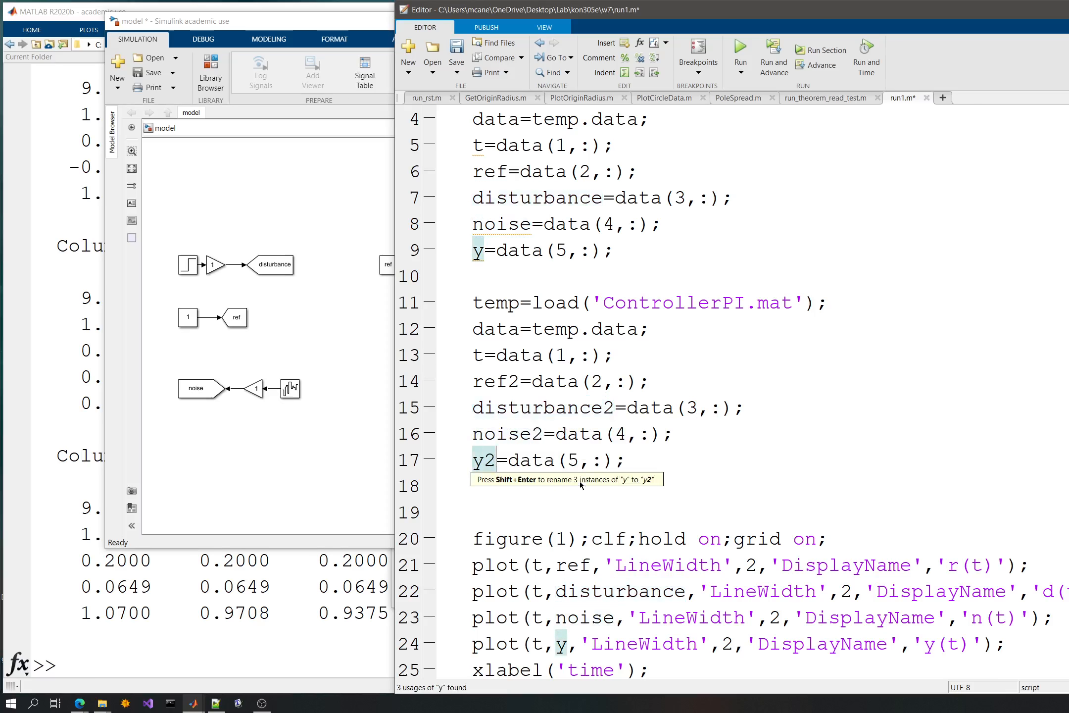
- Delete the ref2, disturbance2 and noise2 lines from the ControllerPI block, keeping only the time and y2 lines
{"action": "scroll", "coordinate": [582, 485], "scroll_direction": "down", "scroll_amount": 2}
{"action": "left_click", "coordinate": [742, 434]}
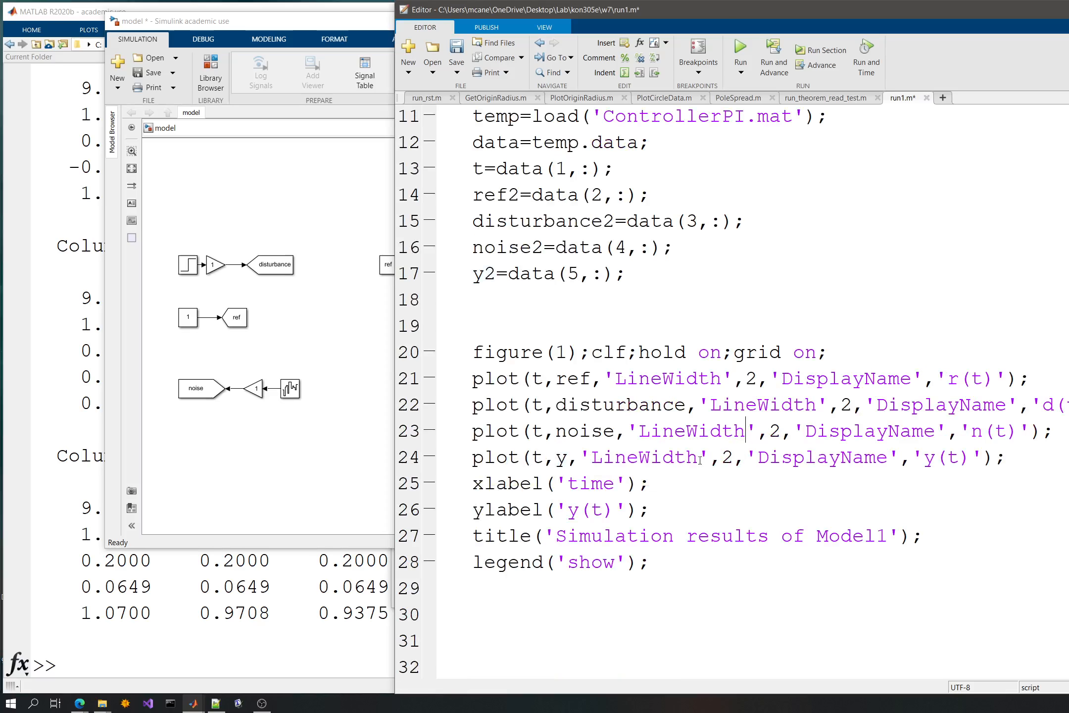
{"action": "left_click", "coordinate": [693, 480]}
{"action": "scroll", "coordinate": [628, 401], "scroll_direction": "up", "scroll_amount": 1}
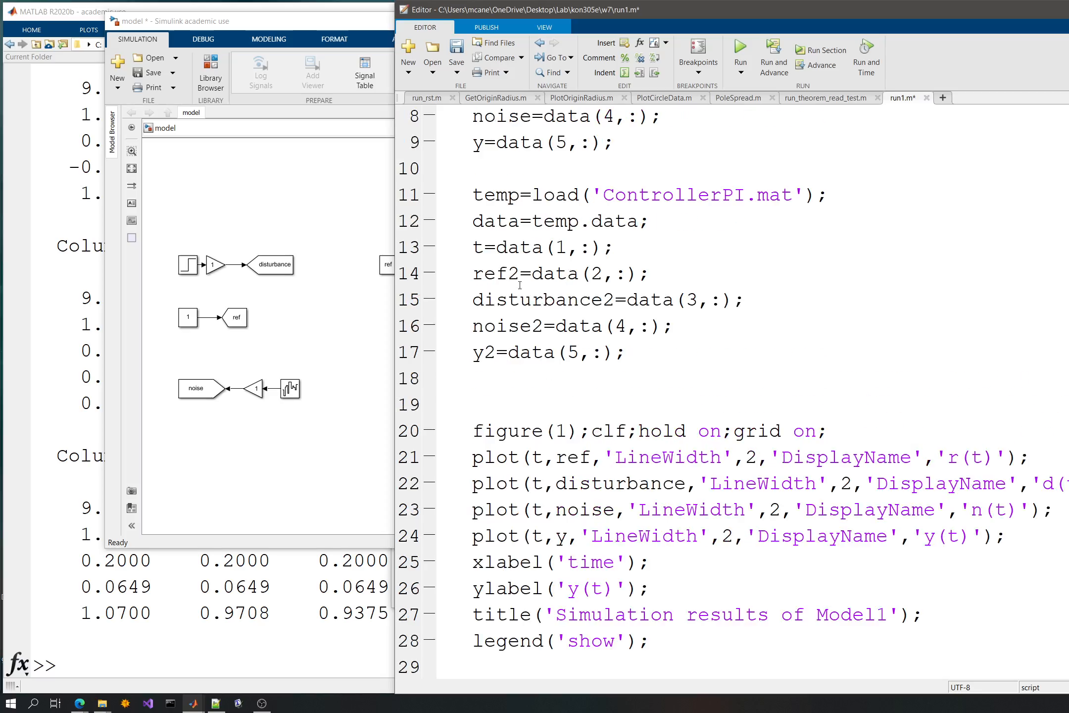
{"action": "left_click", "coordinate": [666, 274]}
{"action": "key", "text": "shift+Down"}
{"action": "key", "text": "shift+Down"}
{"action": "key", "text": "shift+Down"}
{"action": "key", "text": "Delete"}
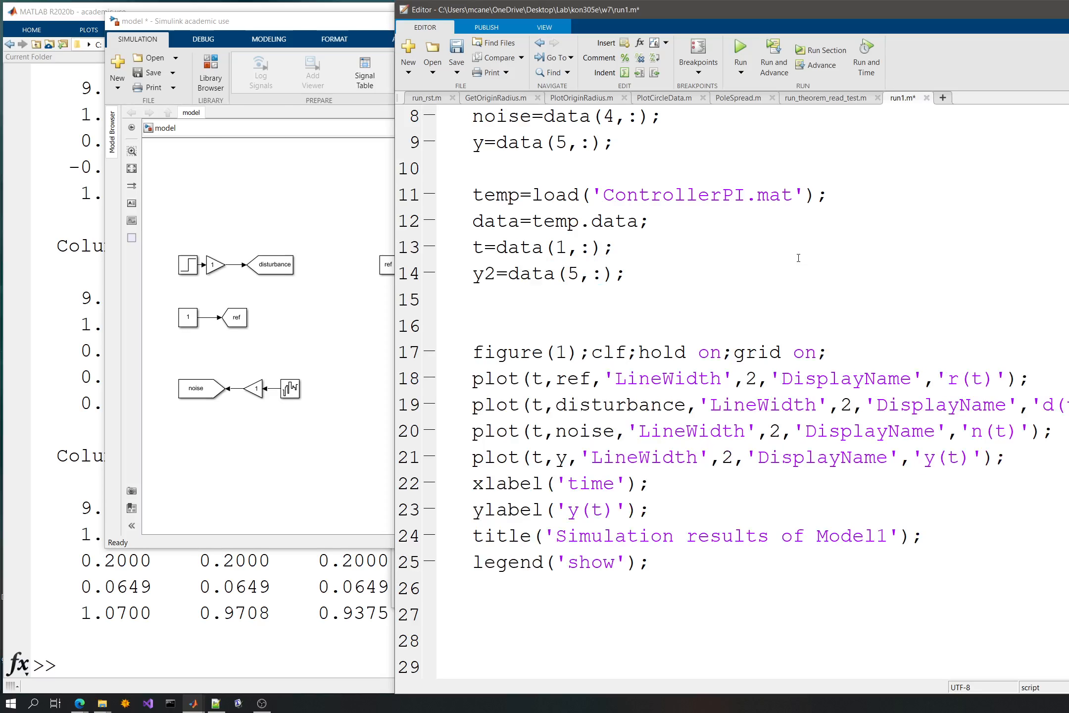
- Duplicate the plot command for y above the xlabel line and make the copy plot y2
{"action": "left_click", "coordinate": [681, 503]}
{"action": "key", "text": "Right"}
{"action": "key", "text": "Up"}
{"action": "key", "text": "Up"}
{"action": "key", "text": "Up"}
{"action": "key", "text": "shift+Down"}
{"action": "key", "text": "ctrl+c"}
{"action": "key", "text": "ctrl+v"}
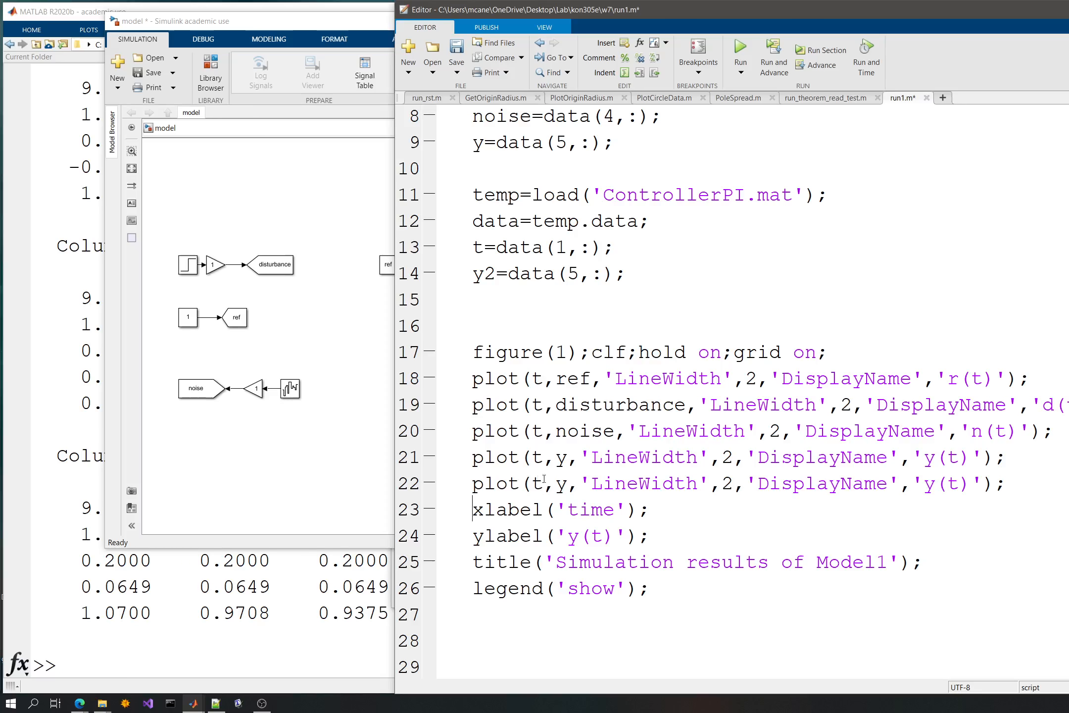
{"action": "left_click", "coordinate": [566, 487]}
{"action": "type", "text": "2"}
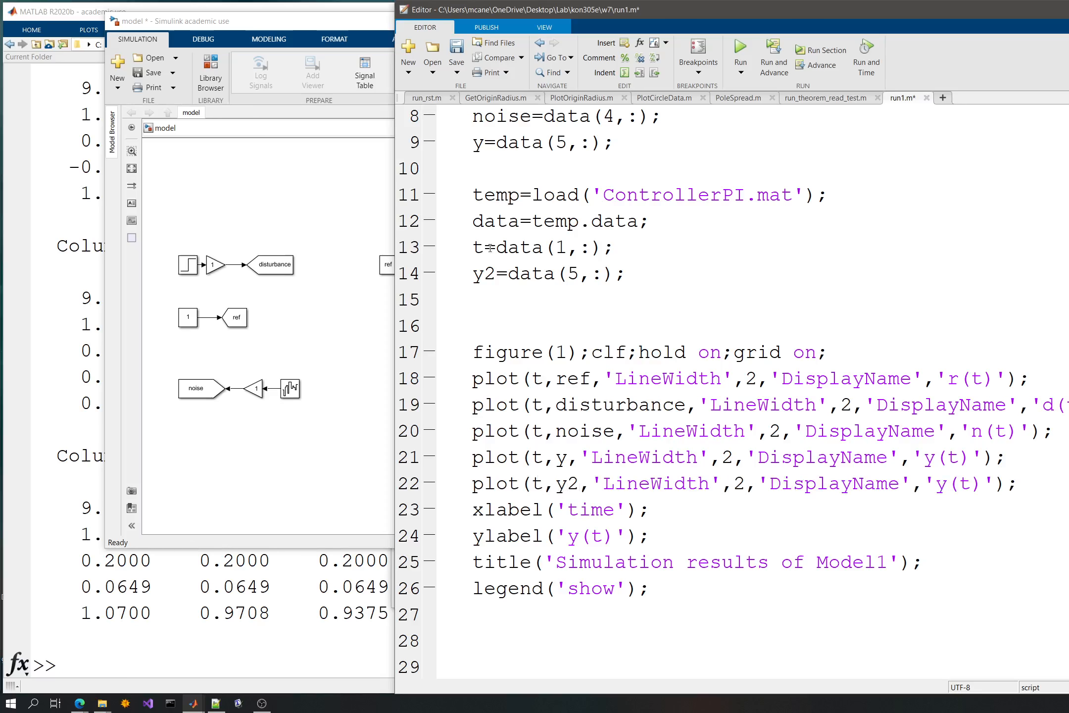
- Rename the second block's time variable to t2, use t2 in the y2 plot command, and save the script
{"action": "left_click", "coordinate": [480, 246]}
{"action": "type", "text": "2"}
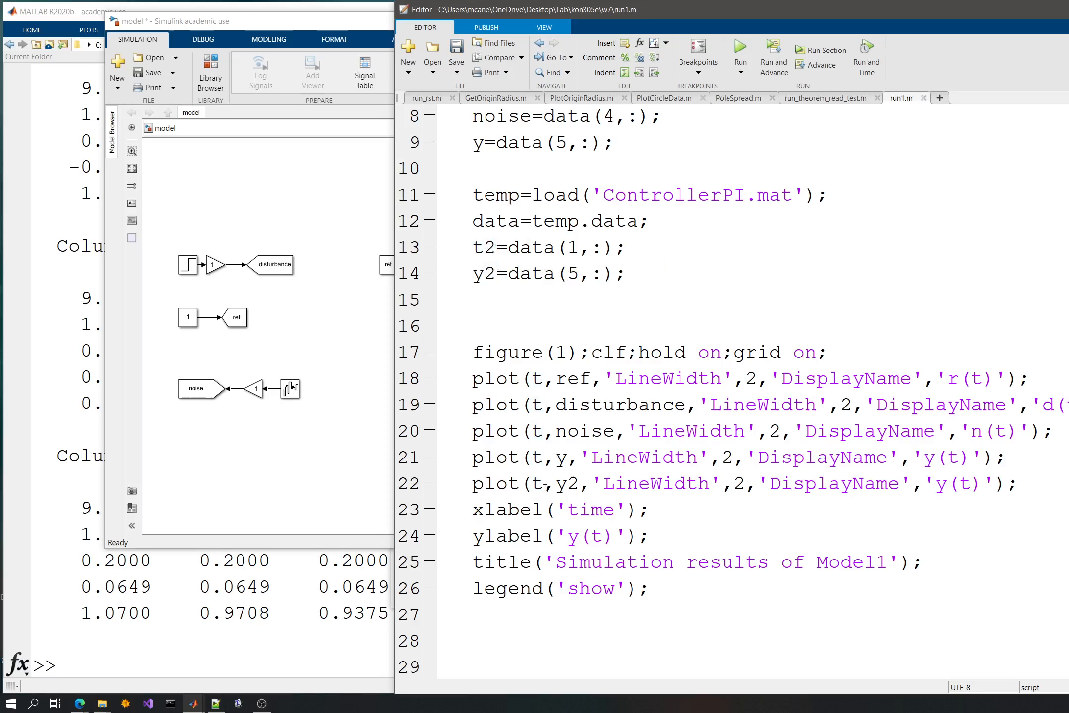
{"action": "left_click", "coordinate": [544, 483]}
{"action": "type", "text": "2"}
{"action": "key", "text": "ctrl+s"}
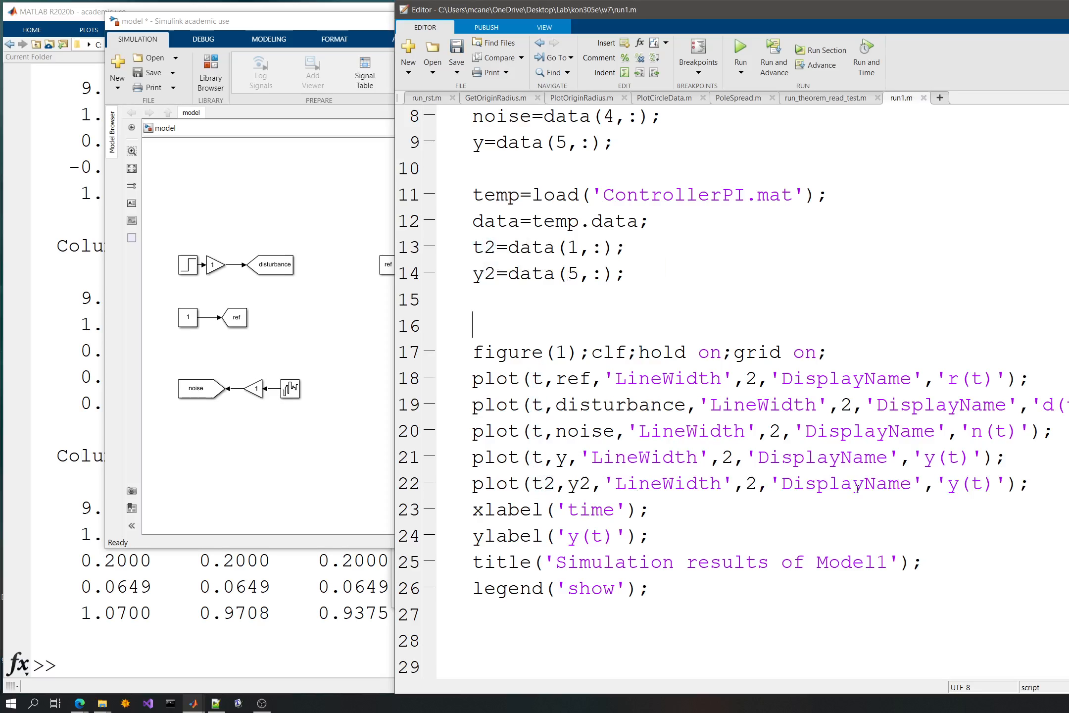
- Set the display names of the two output plots to 'y(t) P' and 'y(t) PI' and save the script
{"action": "left_click", "coordinate": [992, 482]}
{"action": "type", "text": "PI"}
{"action": "key", "text": "Up"}
{"action": "key", "text": "Left"}
{"action": "key", "text": "Left"}
{"action": "key", "text": "Left"}
{"action": "type", "text": "P"}
{"action": "key", "text": "ctrl+s"}
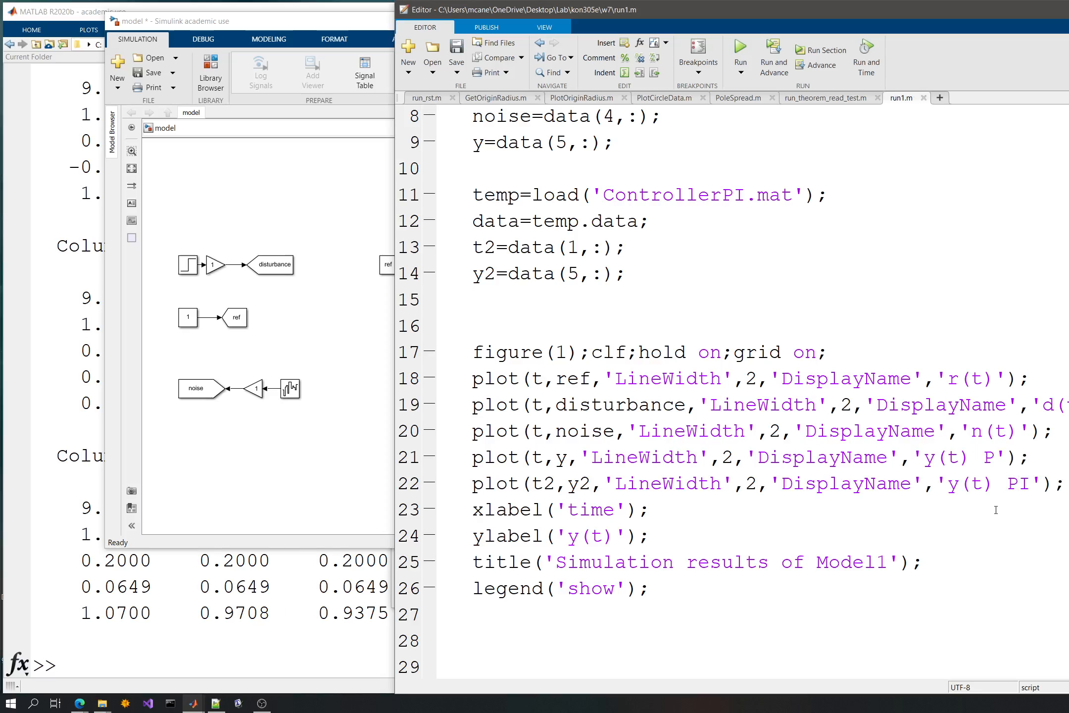
- Try to run the run1.m script and check the Command Window
{"action": "left_click", "coordinate": [750, 52]}
{"action": "left_click", "coordinate": [72, 227]}
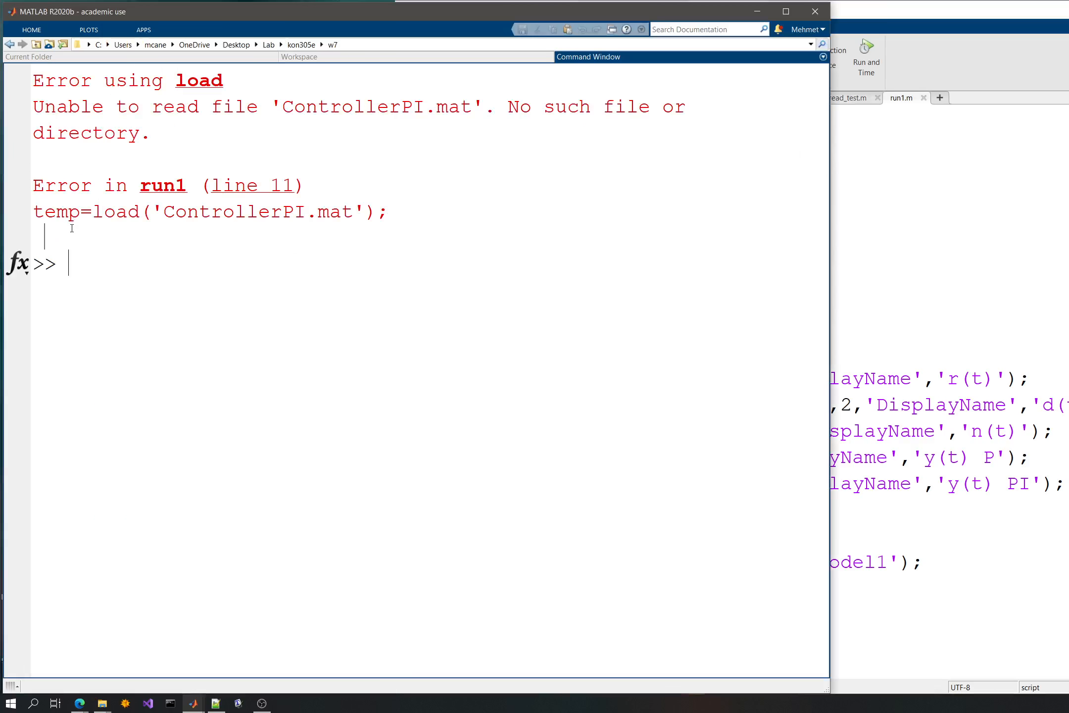
{"action": "left_click", "coordinate": [215, 703]}
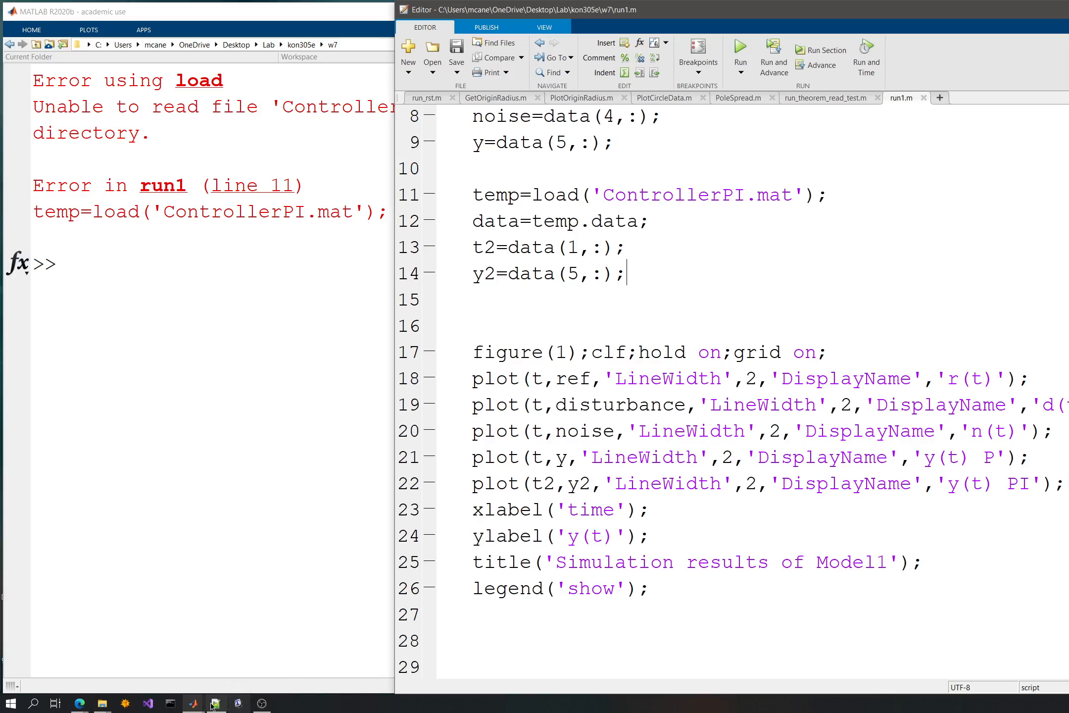
- Return to the Simulink model, save it and run the simulation to generate the ControllerPI data file
{"action": "mouse_move", "coordinate": [213, 703]}
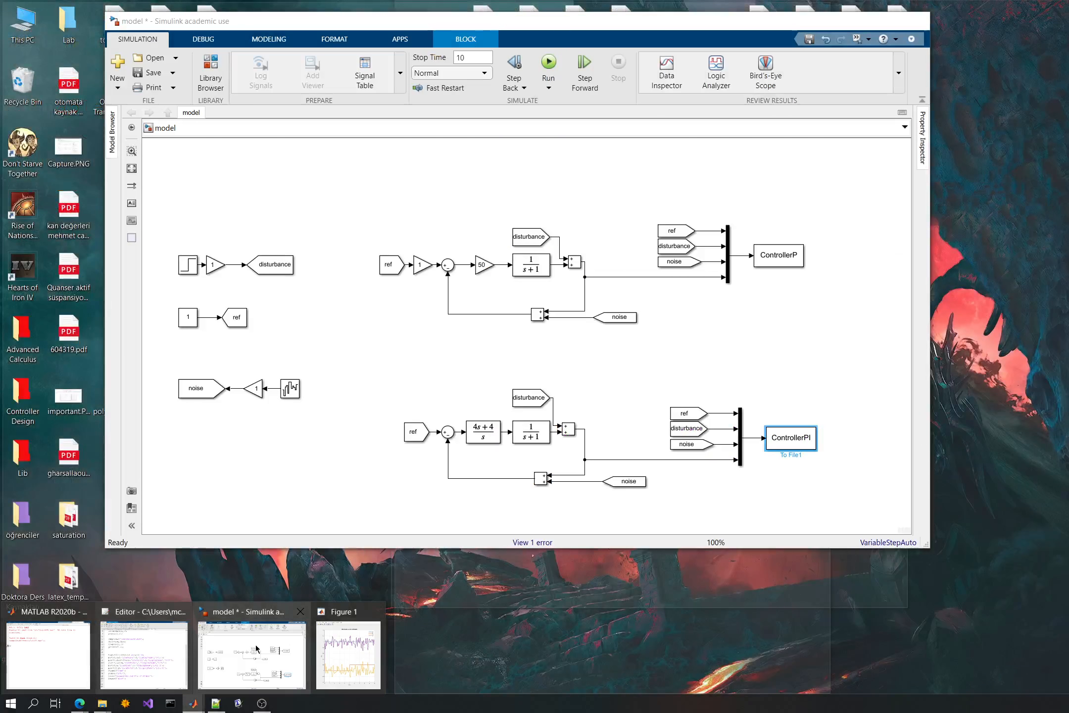
{"action": "left_click", "coordinate": [255, 649]}
{"action": "left_click", "coordinate": [149, 73]}
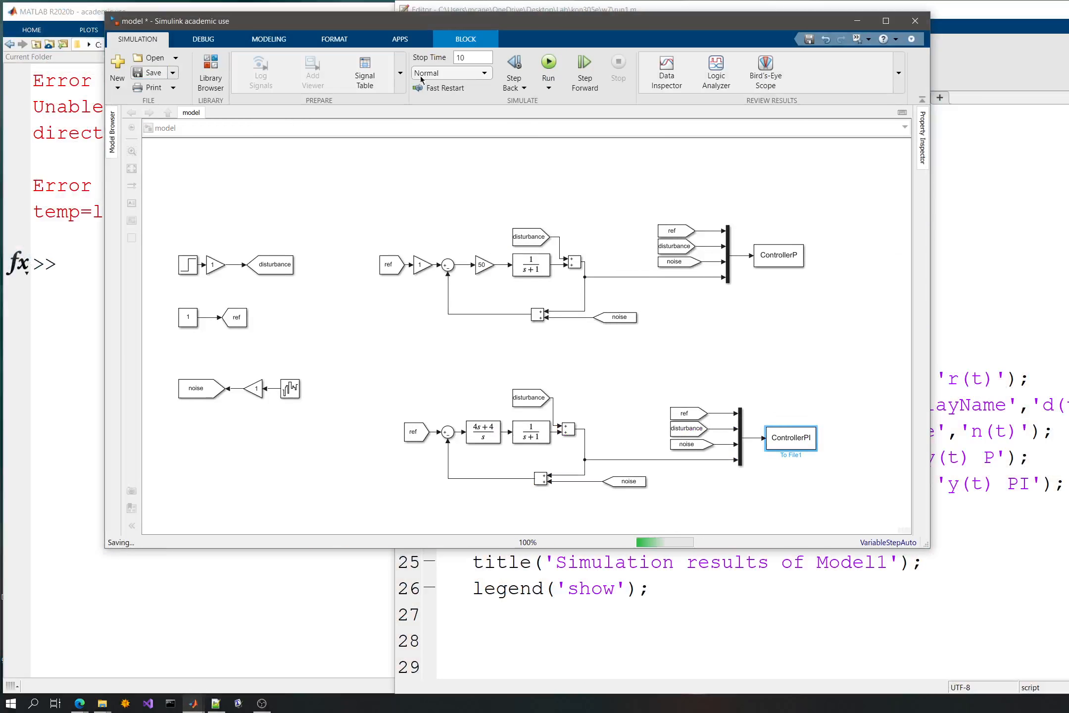
{"action": "left_click", "coordinate": [548, 63]}
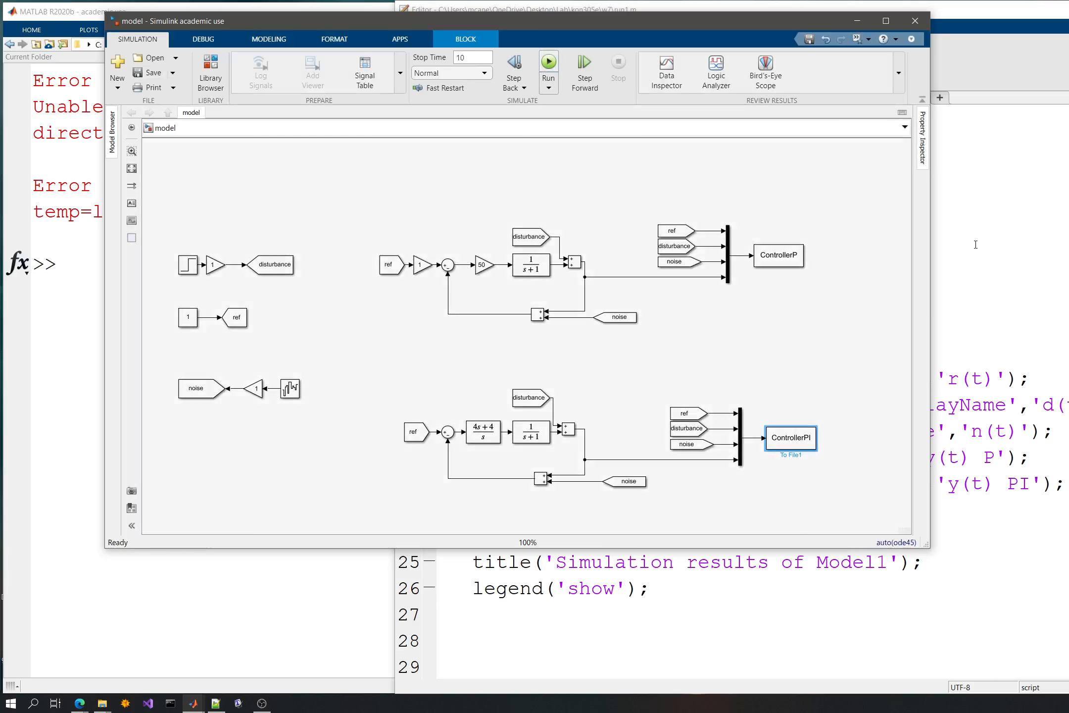
- Run the run1.m script again to plot the P and PI responses together
{"action": "left_click", "coordinate": [975, 244]}
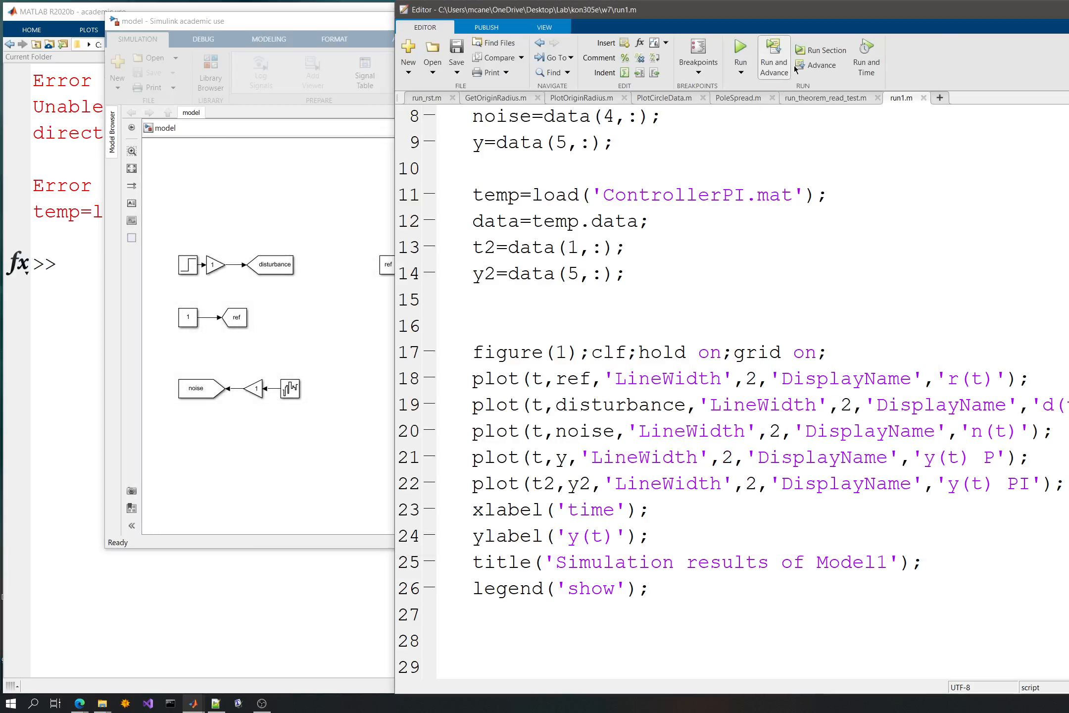
{"action": "left_click", "coordinate": [757, 45]}
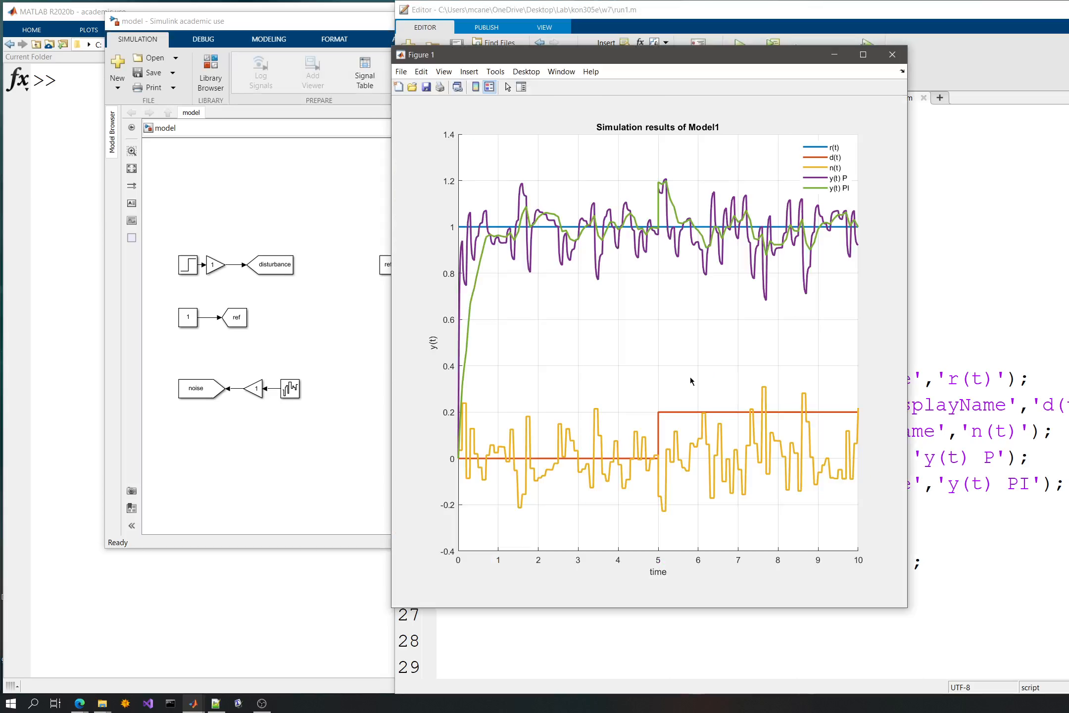
{"action": "mouse_move", "coordinate": [739, 218]}
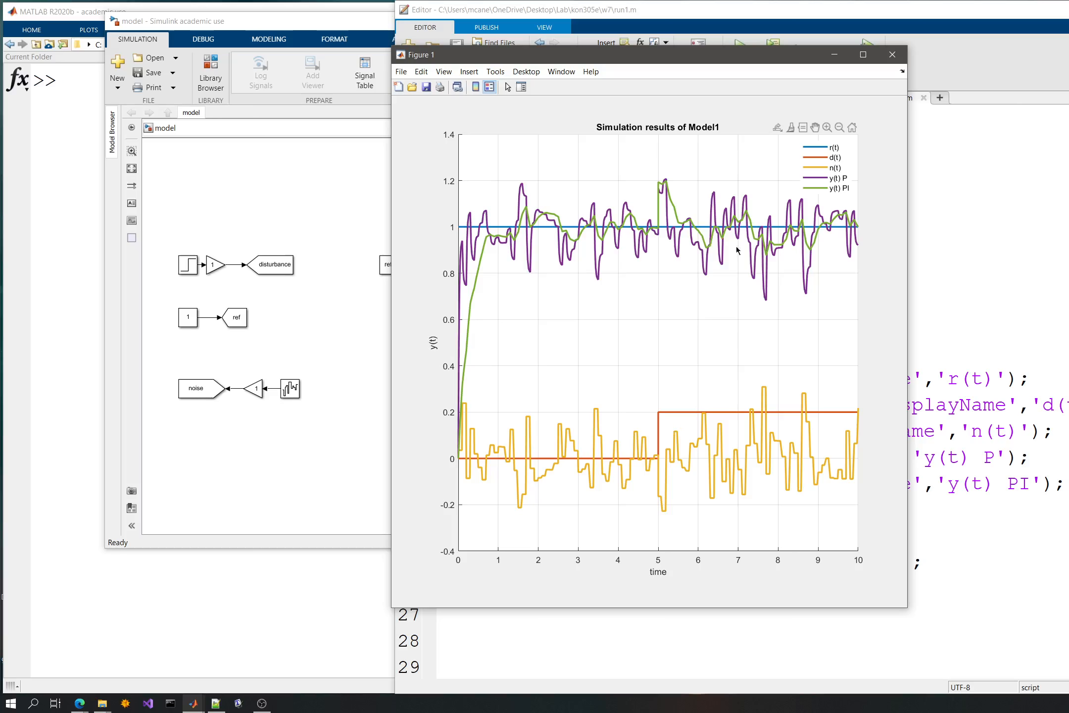
- In the Simulink model, create an area around the upper P-controller loop, including its ControllerP file block
{"action": "left_click", "coordinate": [257, 201]}
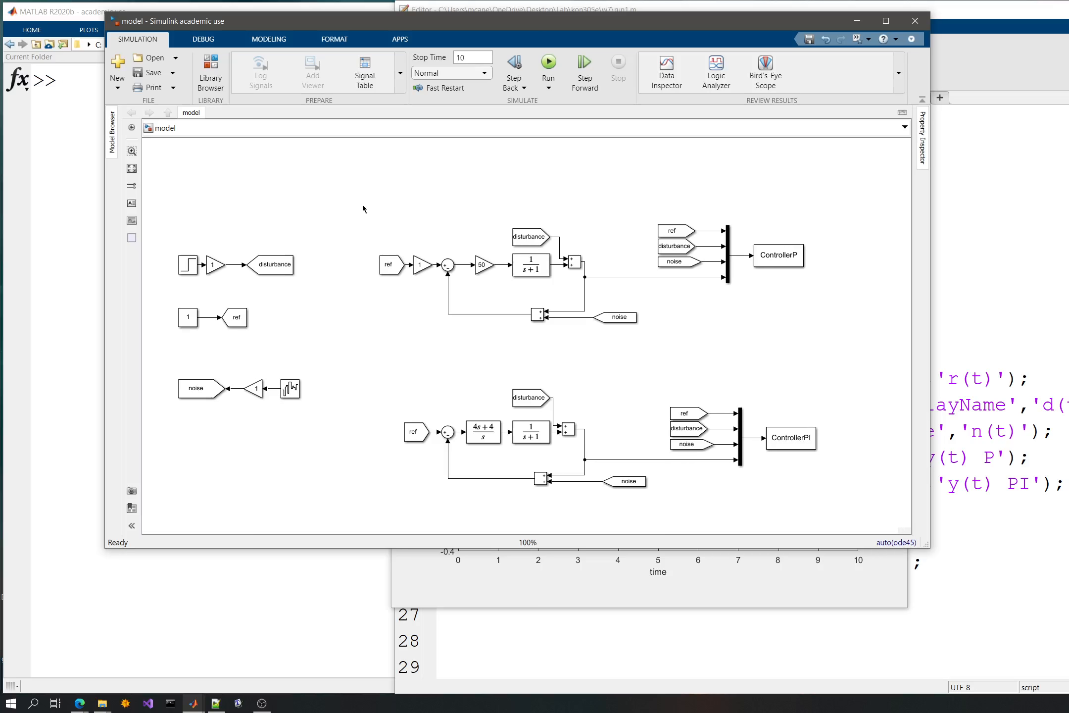
{"action": "left_click_drag", "start_coordinate": [363, 205], "coordinate": [826, 350]}
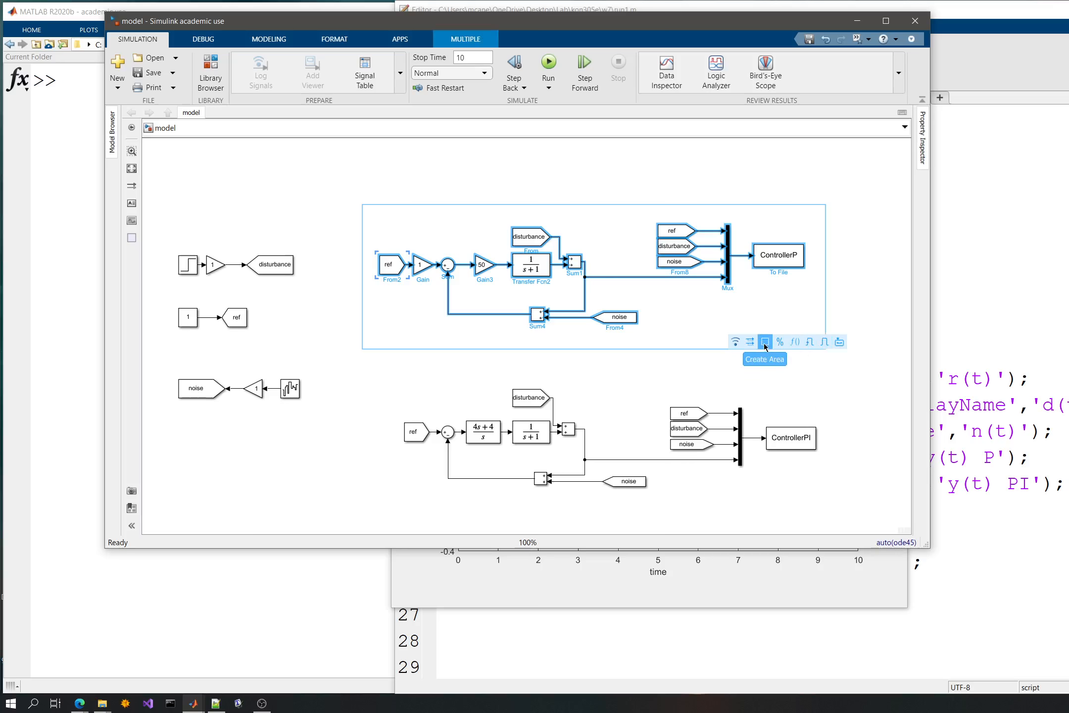
{"action": "left_click", "coordinate": [764, 342]}
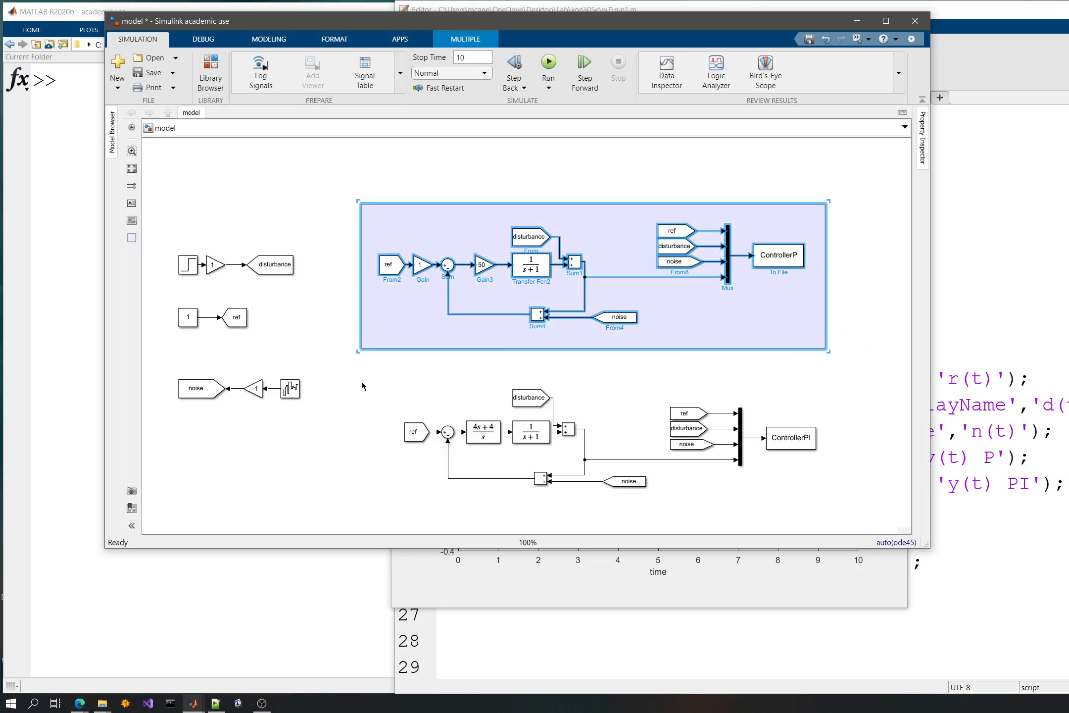
- Shift the P-controller area slightly and create a matching area around the lower PI-controller loop
{"action": "mouse_move", "coordinate": [372, 333]}
{"action": "left_mouse_down"}
{"action": "mouse_move", "coordinate": [363, 334]}
{"action": "mouse_move", "coordinate": [367, 501]}
{"action": "mouse_move", "coordinate": [384, 370]}
{"action": "left_mouse_up"}
{"action": "key", "text": "Escape"}
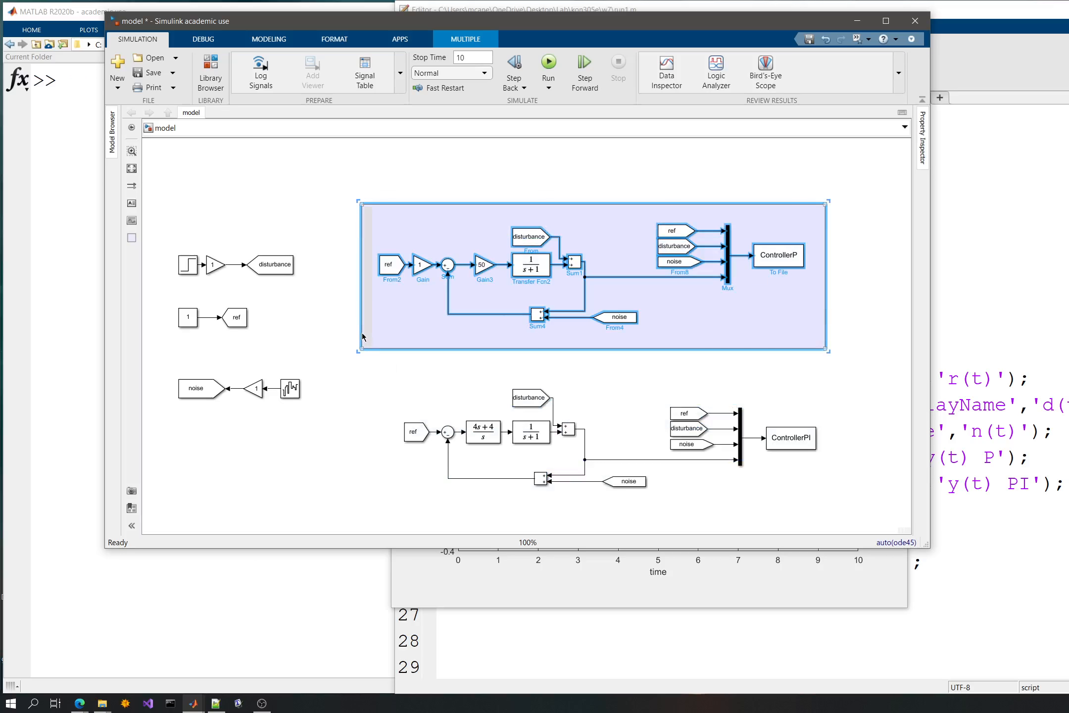
{"action": "mouse_move", "coordinate": [365, 332]}
{"action": "left_mouse_down"}
{"action": "mouse_move", "coordinate": [462, 332]}
{"action": "mouse_move", "coordinate": [364, 331]}
{"action": "mouse_move", "coordinate": [622, 432]}
{"action": "mouse_move", "coordinate": [816, 537]}
{"action": "mouse_move", "coordinate": [829, 450]}
{"action": "mouse_move", "coordinate": [842, 440]}
{"action": "mouse_move", "coordinate": [844, 450]}
{"action": "left_mouse_up"}
{"action": "left_click", "coordinate": [373, 372]}
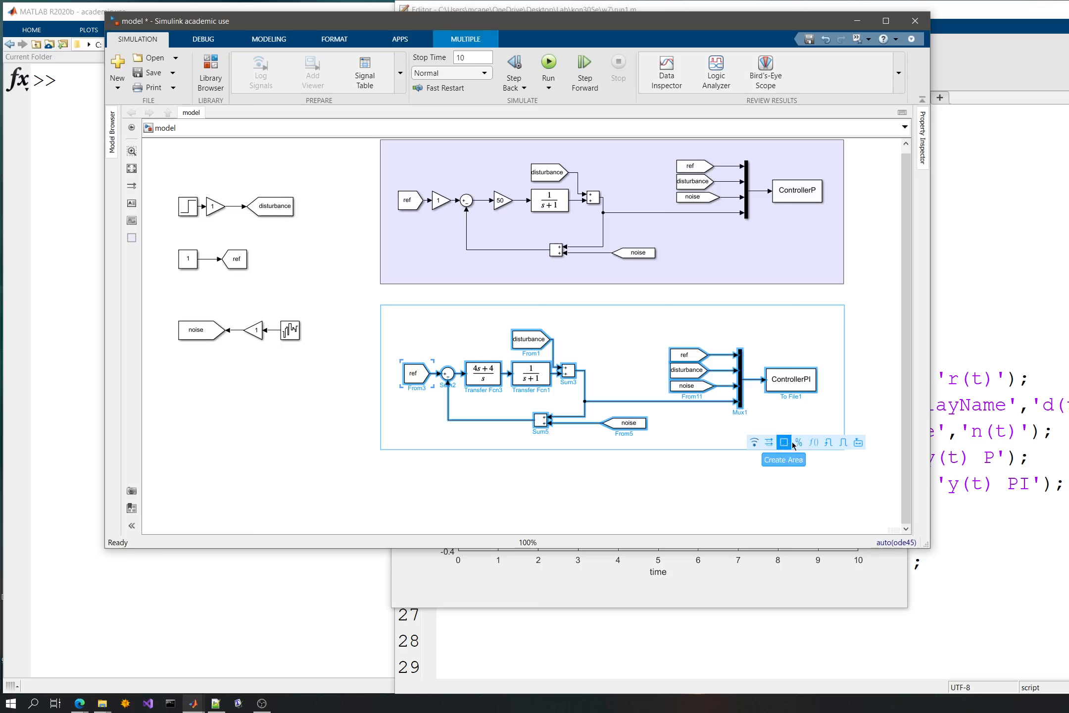
{"action": "left_click", "coordinate": [832, 435]}
{"action": "right_click", "coordinate": [832, 434]}
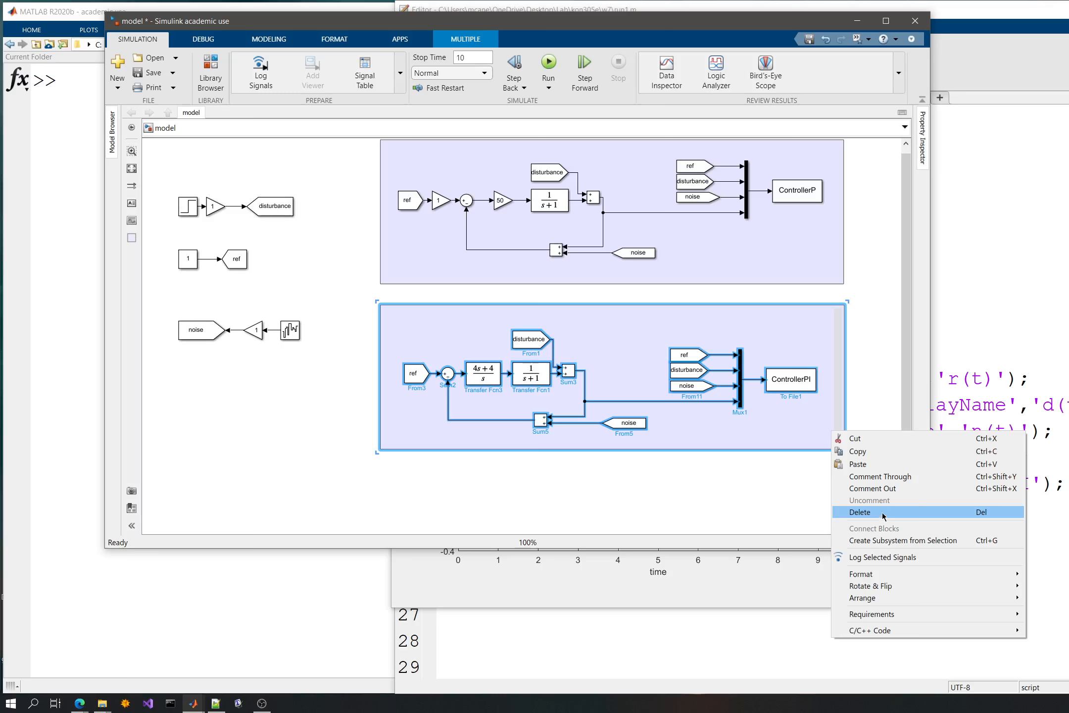
{"action": "mouse_move", "coordinate": [875, 578]}
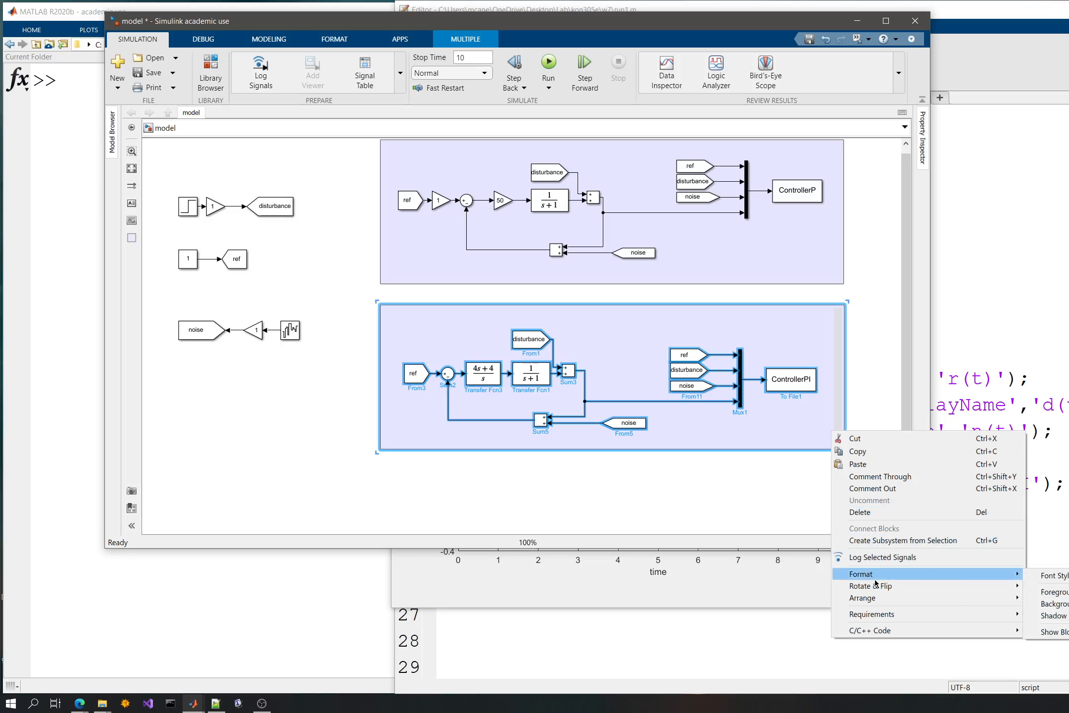
{"action": "double_click", "coordinate": [772, 437]}
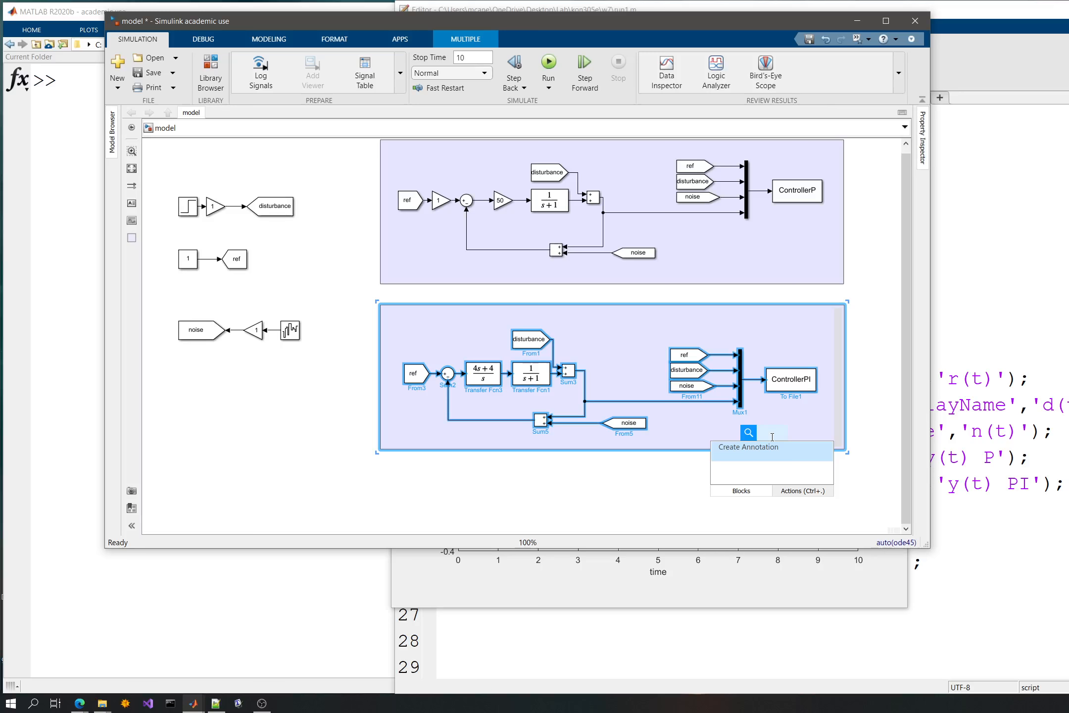
{"action": "left_click", "coordinate": [691, 438]}
{"action": "left_click", "coordinate": [692, 437]}
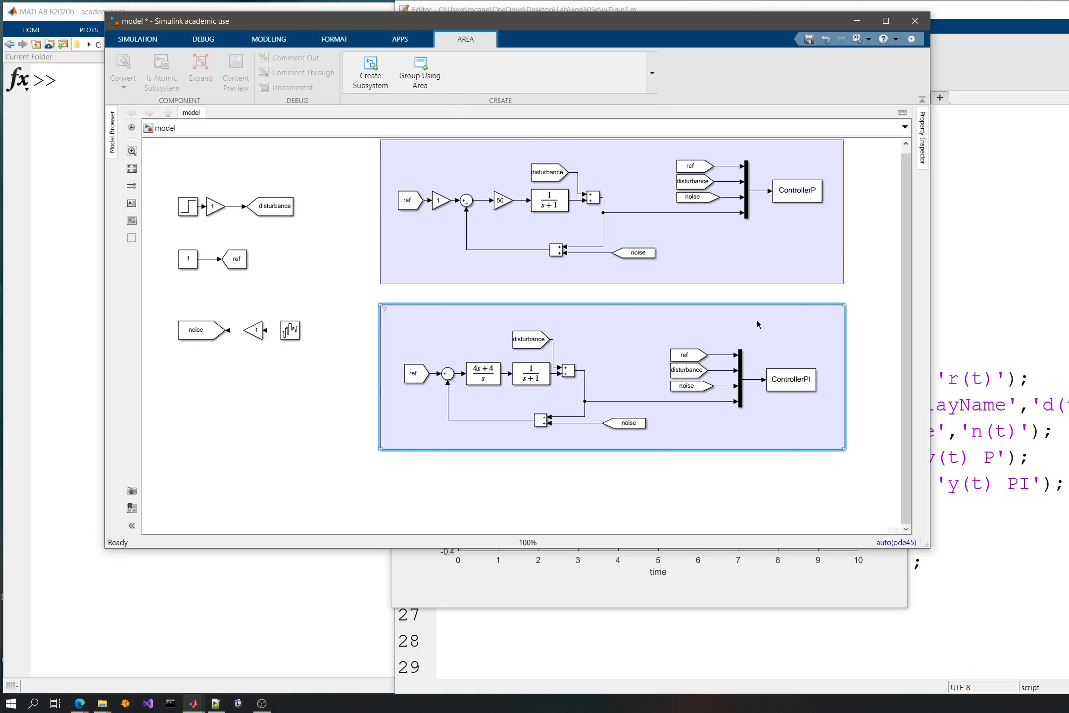
- Set the area color of the lower PI-controller area to Yellow
{"action": "right_click", "coordinate": [846, 316]}
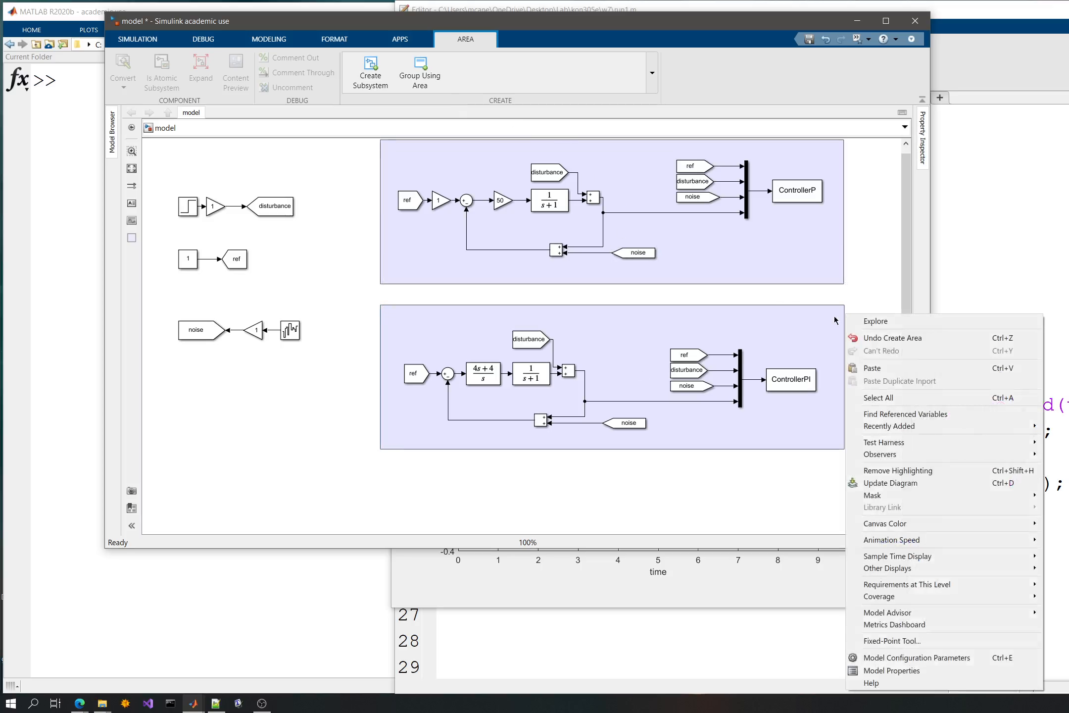
{"action": "right_click", "coordinate": [834, 320]}
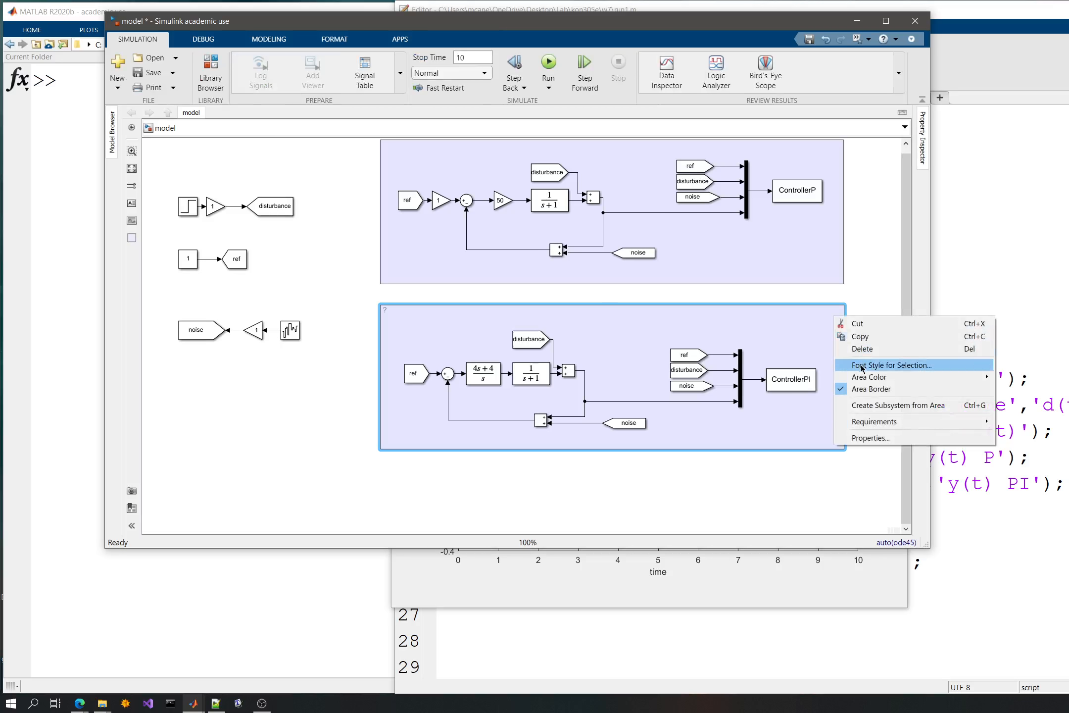
{"action": "mouse_move", "coordinate": [864, 381]}
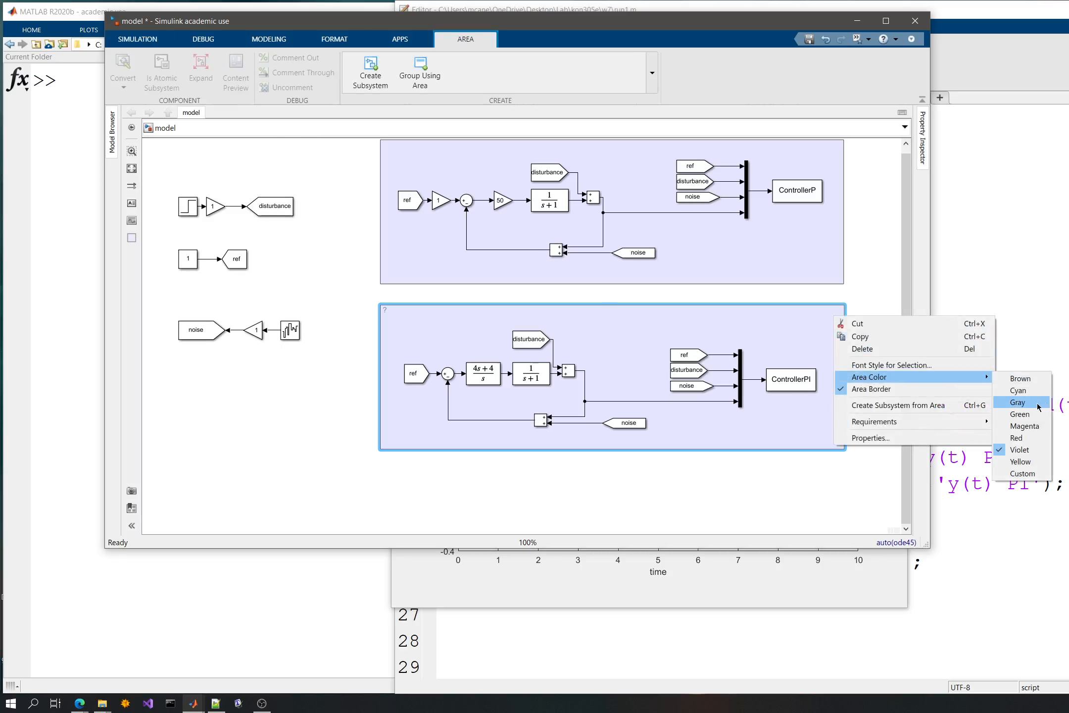
{"action": "left_click", "coordinate": [1025, 461]}
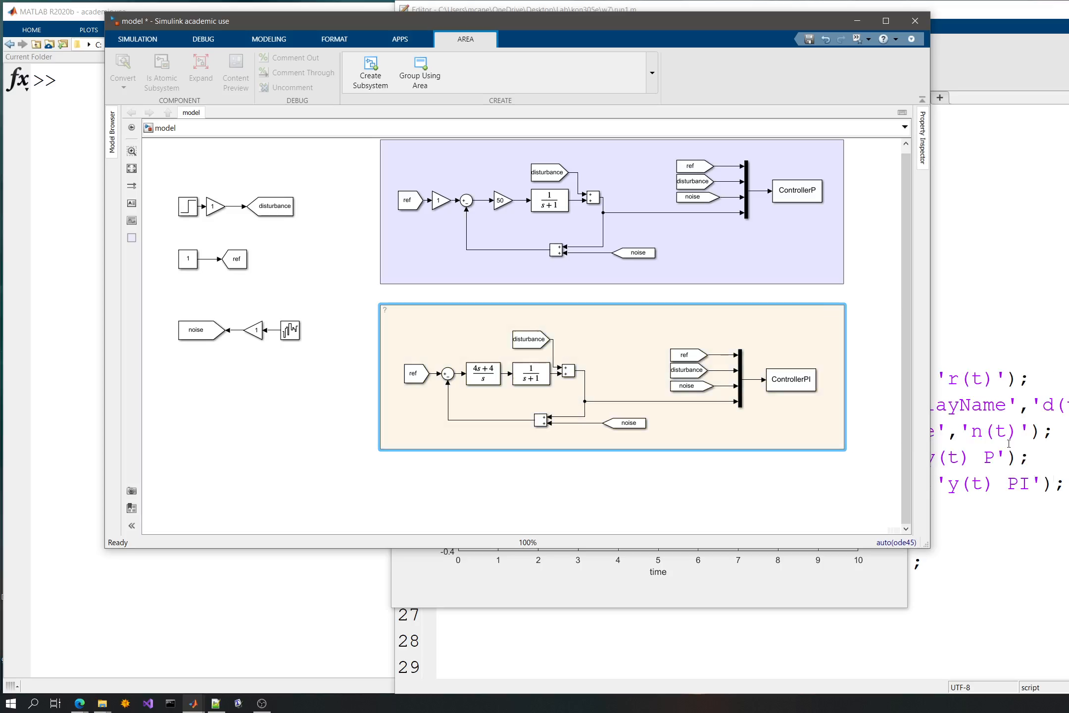
- Title the upper P-controller area "P type Controller"
{"action": "left_click", "coordinate": [865, 296]}
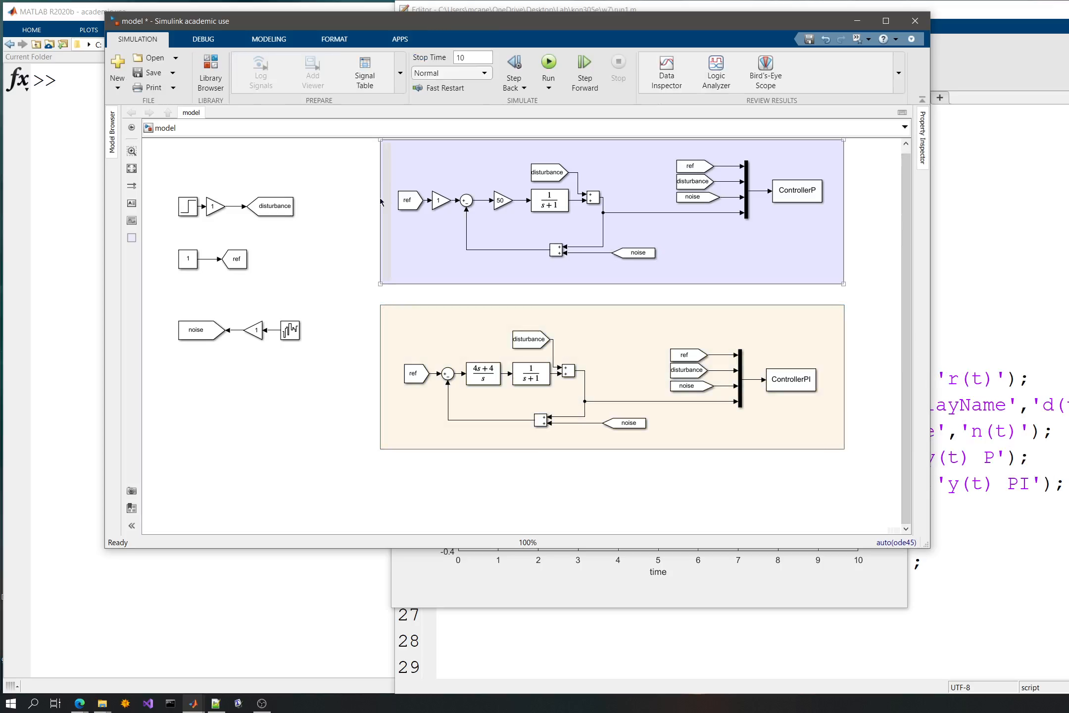
{"action": "left_click_drag", "start_coordinate": [350, 196], "coordinate": [349, 211]}
{"action": "left_click", "coordinate": [398, 161]}
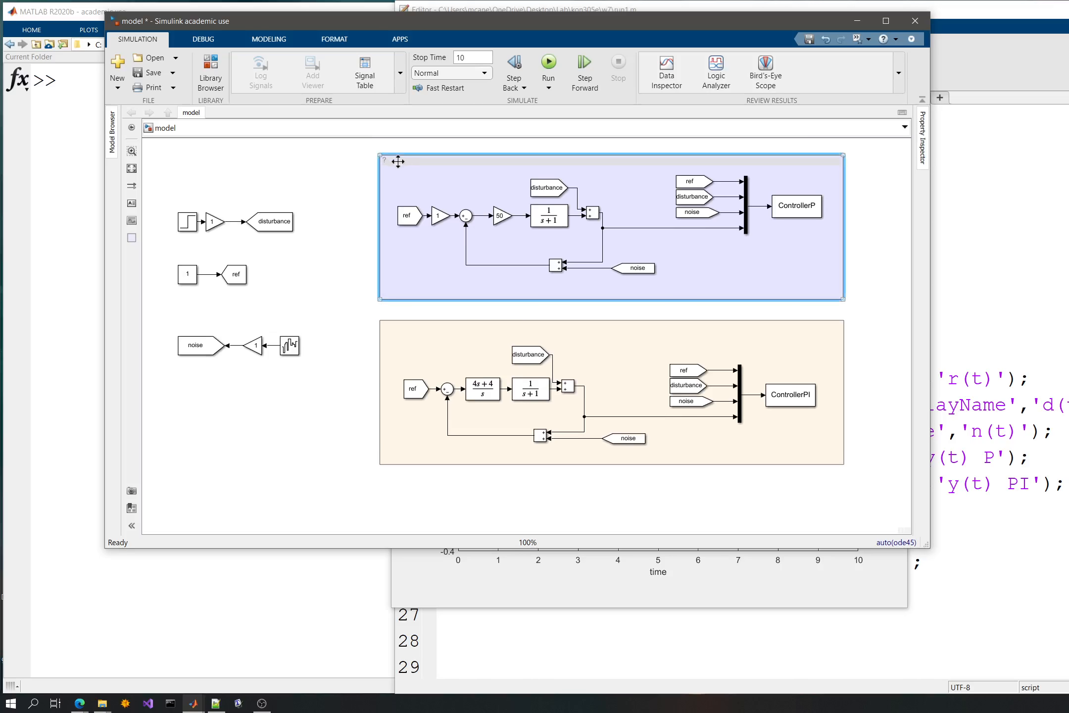
{"action": "double_click", "coordinate": [398, 160]}
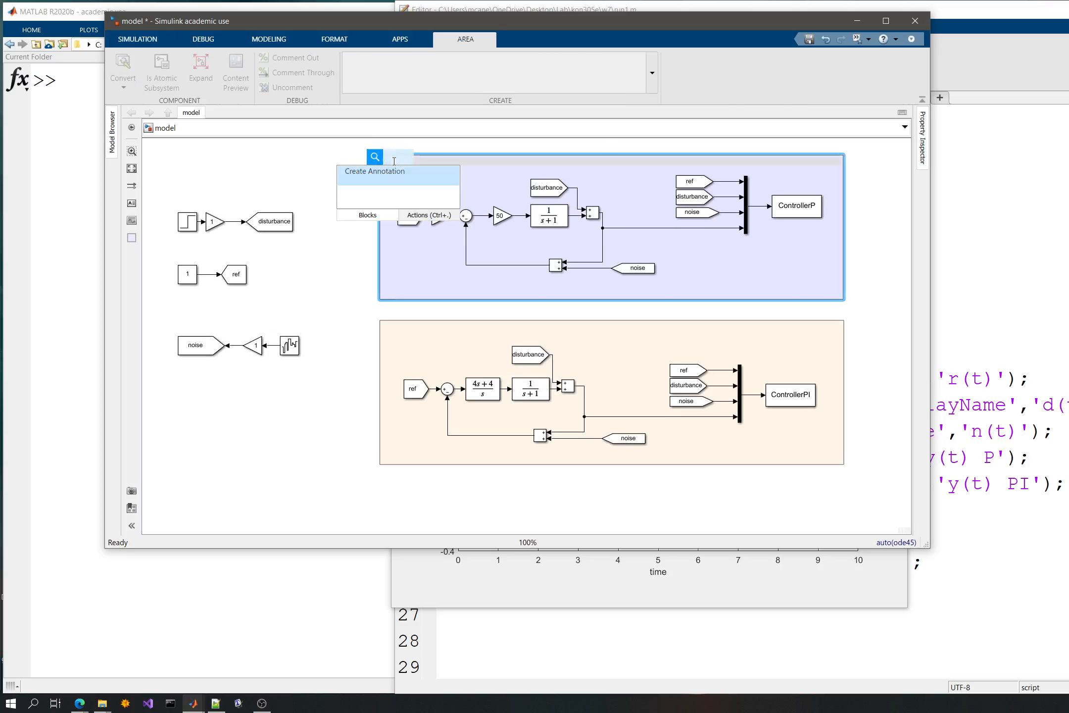
{"action": "left_click", "coordinate": [420, 145]}
{"action": "left_click", "coordinate": [392, 161]}
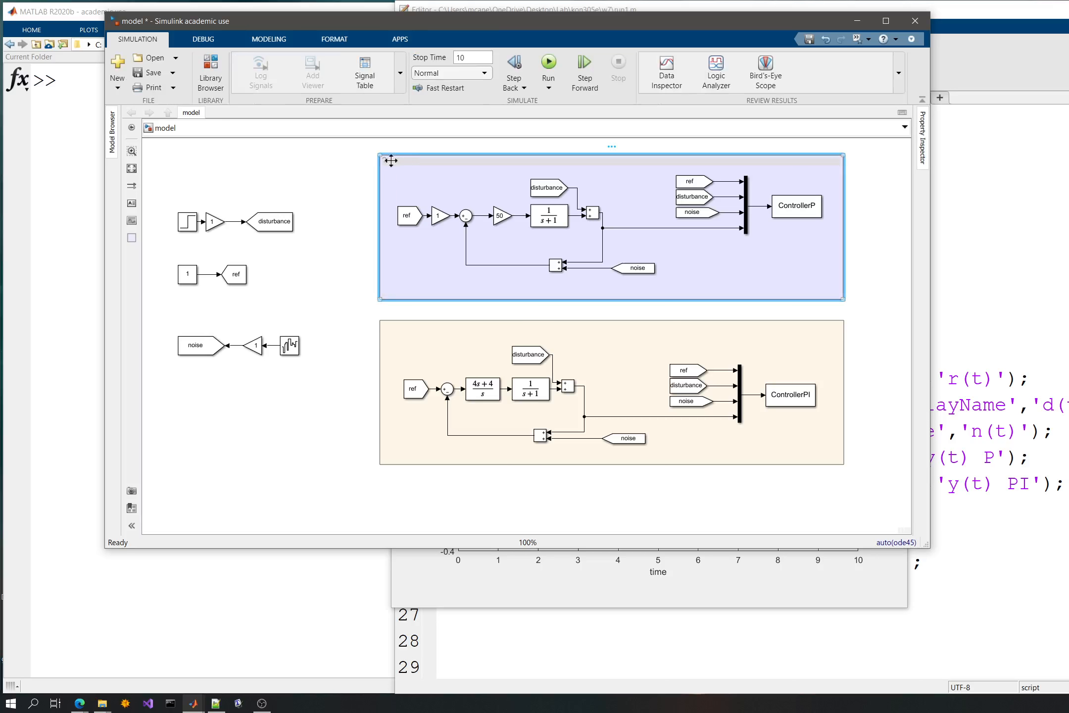
{"action": "left_click", "coordinate": [382, 162]}
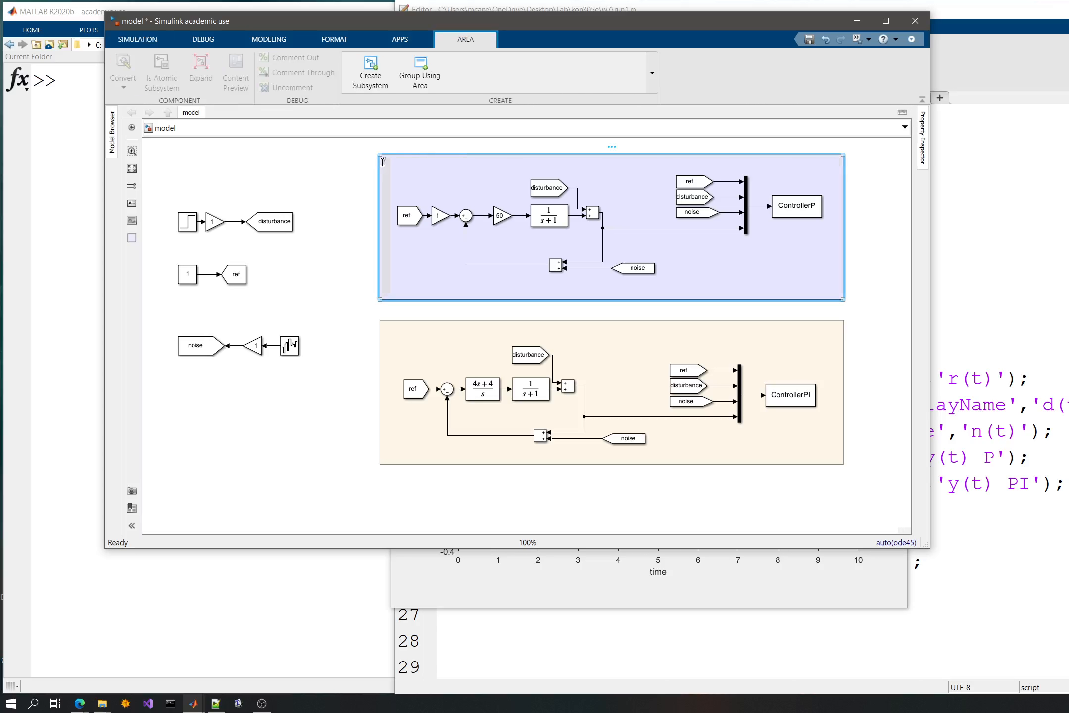
{"action": "left_click", "coordinate": [384, 160]}
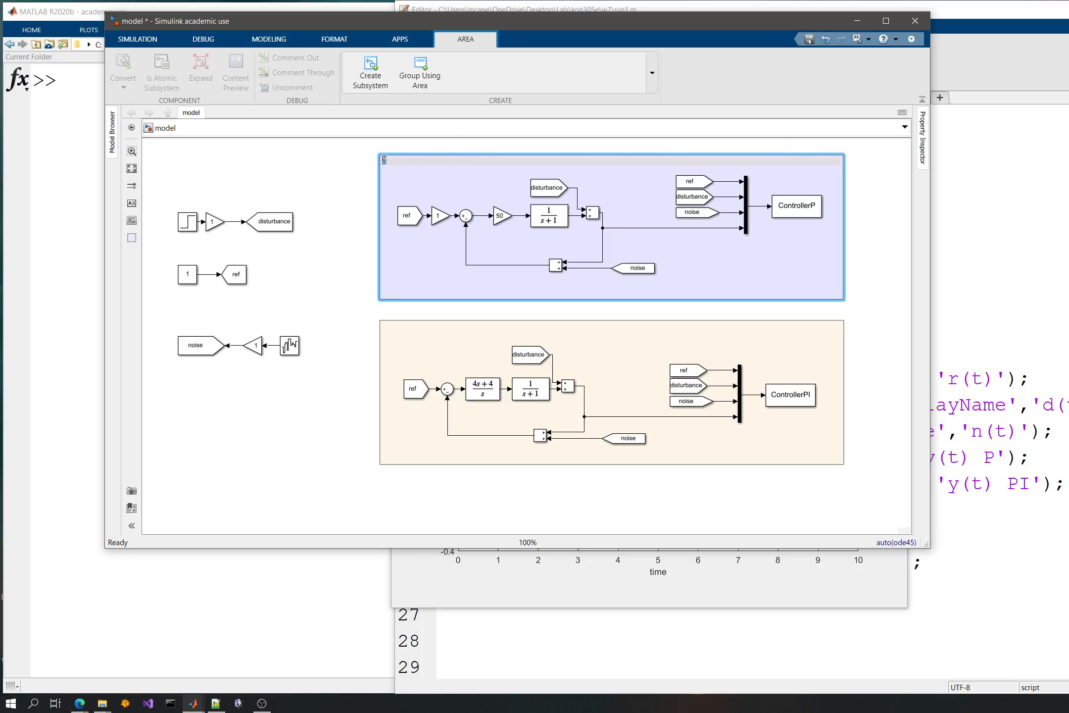
{"action": "type", "text": "P type Cont"}
{"action": "left_click", "coordinate": [347, 381]}
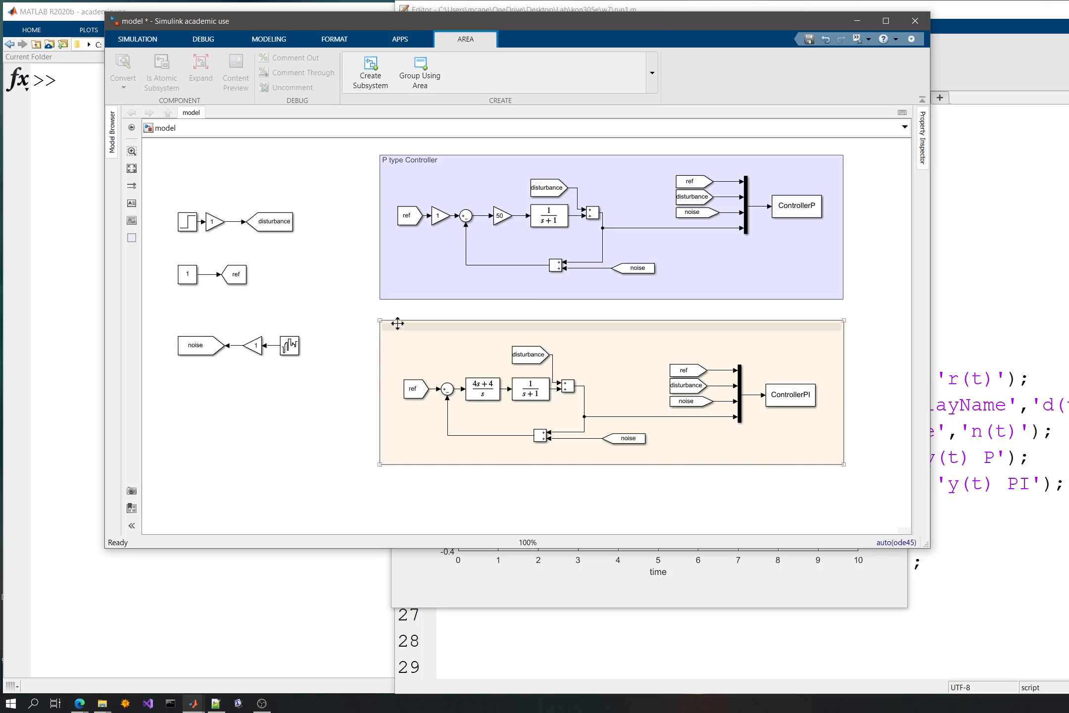
- Title the lower PI-controller area "PI type Controller"
{"action": "left_click", "coordinate": [388, 325]}
{"action": "type", "text": "PI"}
{"action": "left_click", "coordinate": [412, 362]}
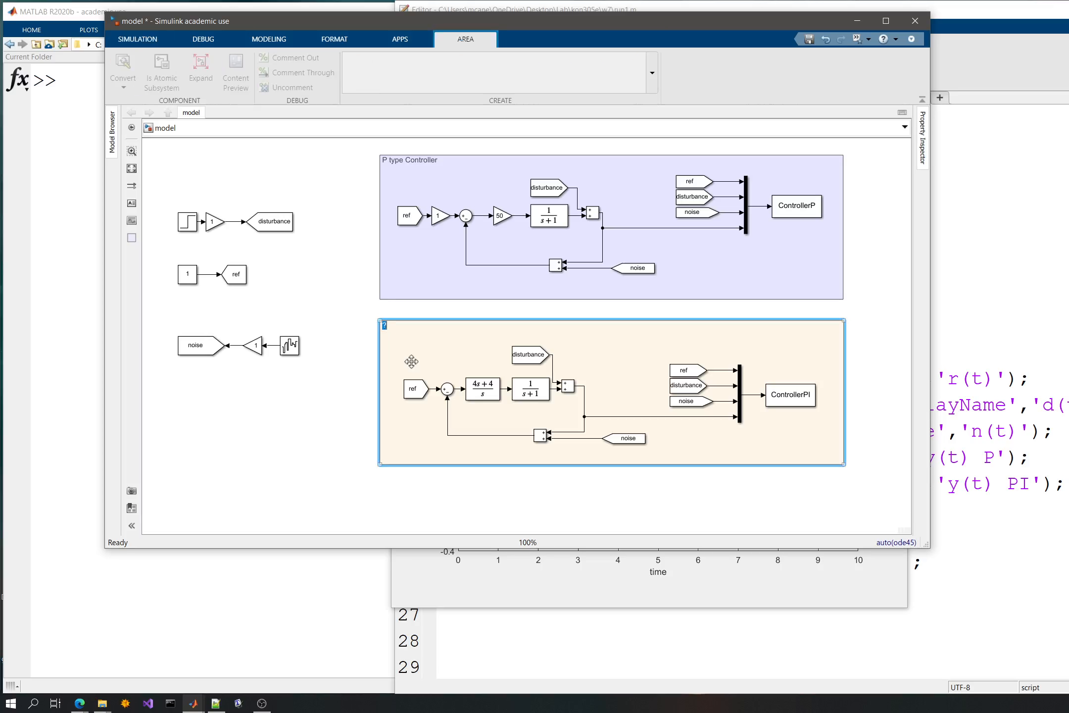
{"action": "type", "text": "type Controller"}
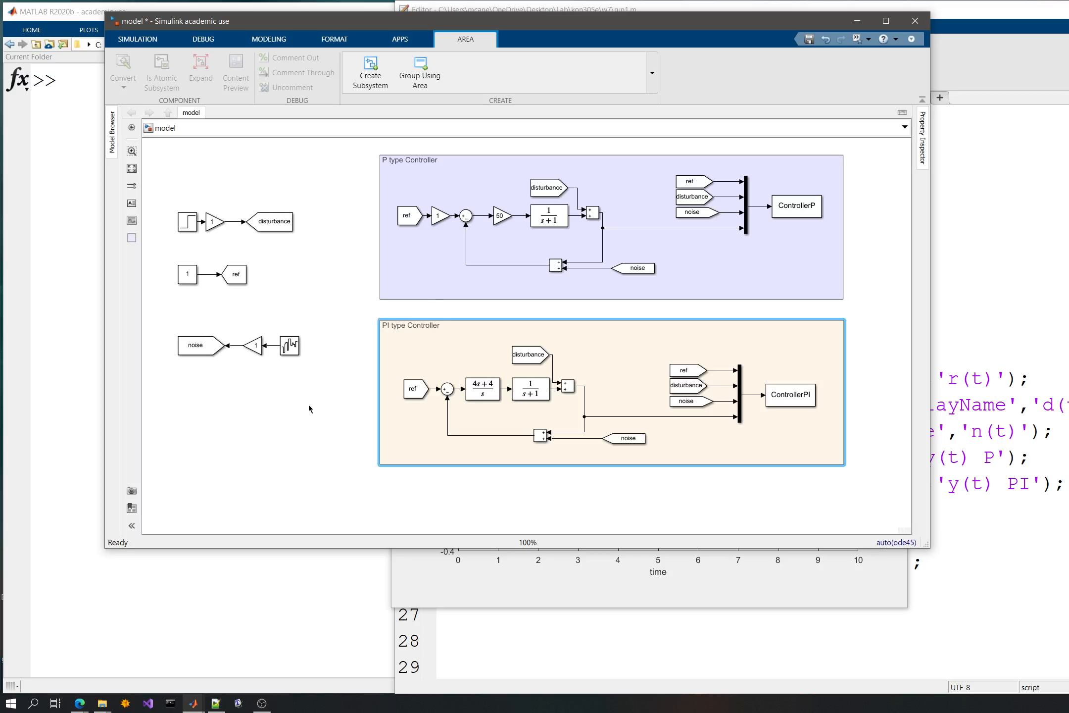
{"action": "left_click", "coordinate": [308, 405]}
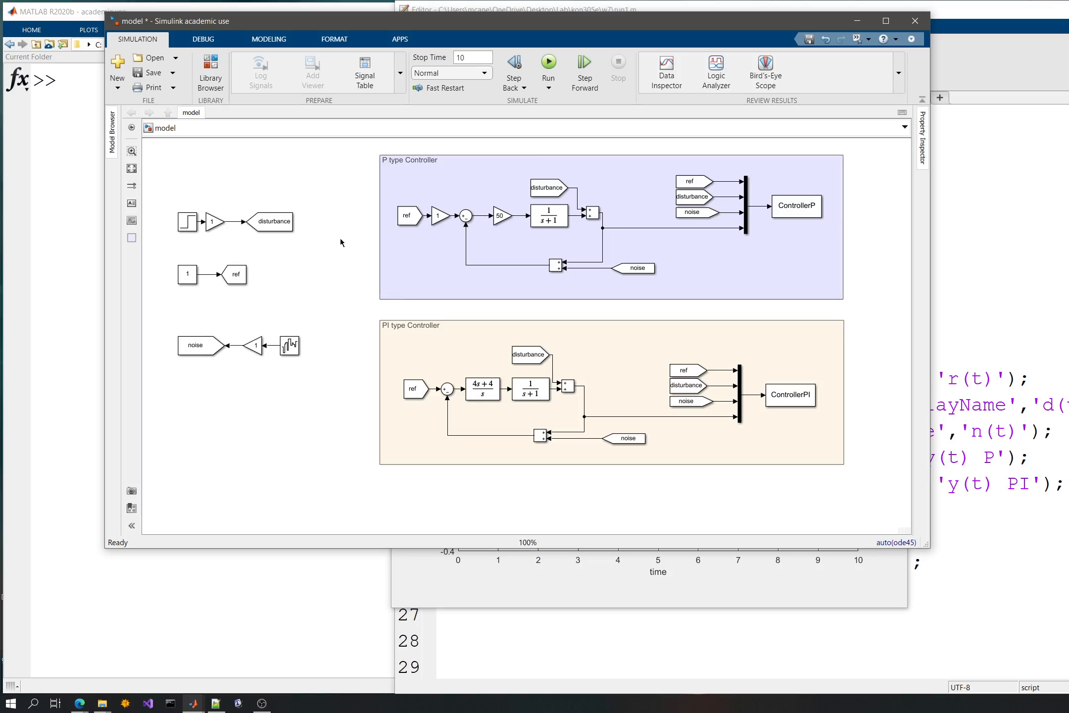
- Group the disturbance, ref and noise source blocks into one subsystem
{"action": "left_click", "coordinate": [260, 217]}
{"action": "left_click", "coordinate": [310, 209]}
{"action": "left_click_drag", "start_coordinate": [167, 191], "coordinate": [324, 389]}
{"action": "mouse_move", "coordinate": [335, 382]}
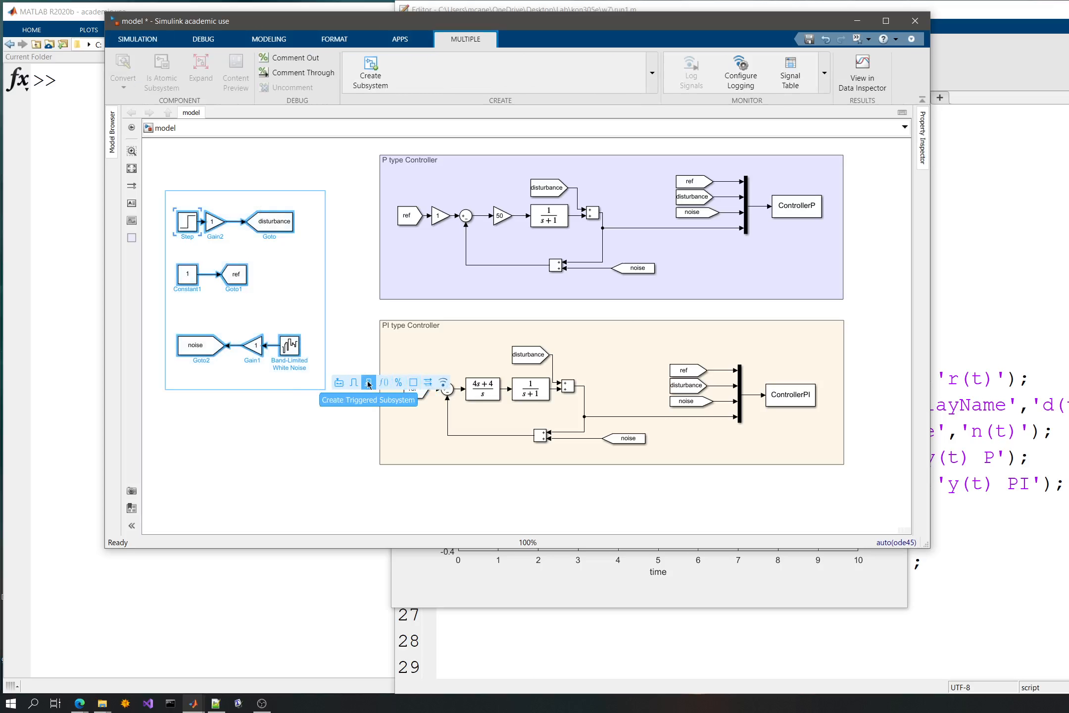
{"action": "left_click", "coordinate": [340, 386]}
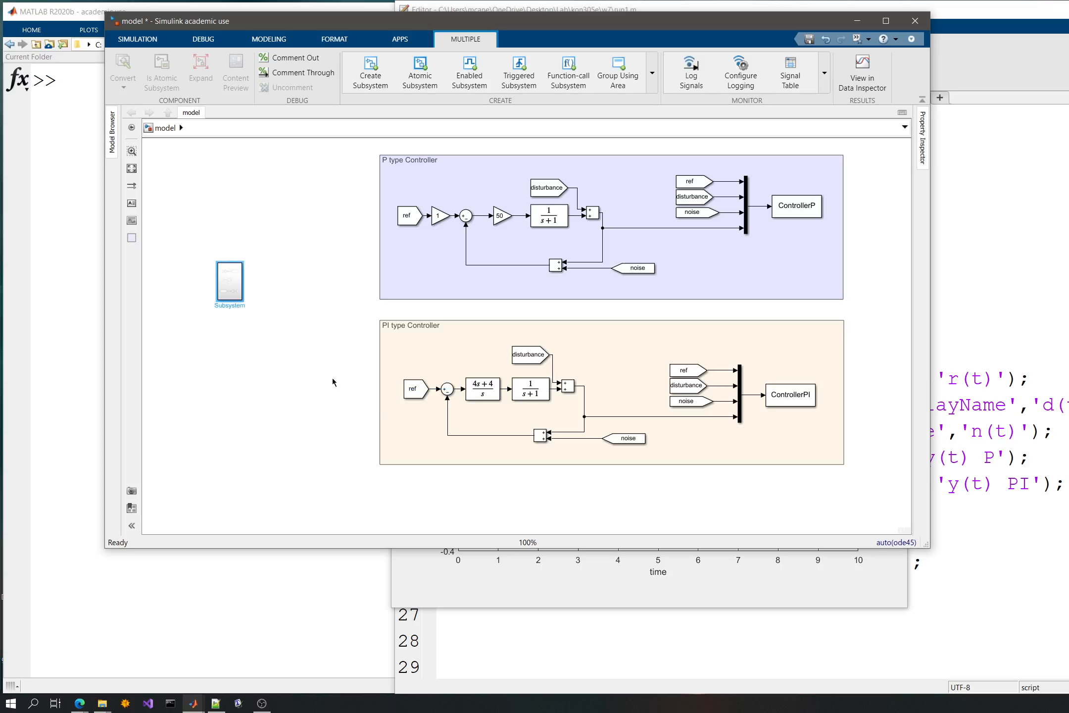
- Enlarge the new source subsystem so its contents preview is readable, and rename it Signals
{"action": "left_click_drag", "start_coordinate": [212, 242], "coordinate": [258, 288]}
{"action": "double_click", "coordinate": [221, 305]}
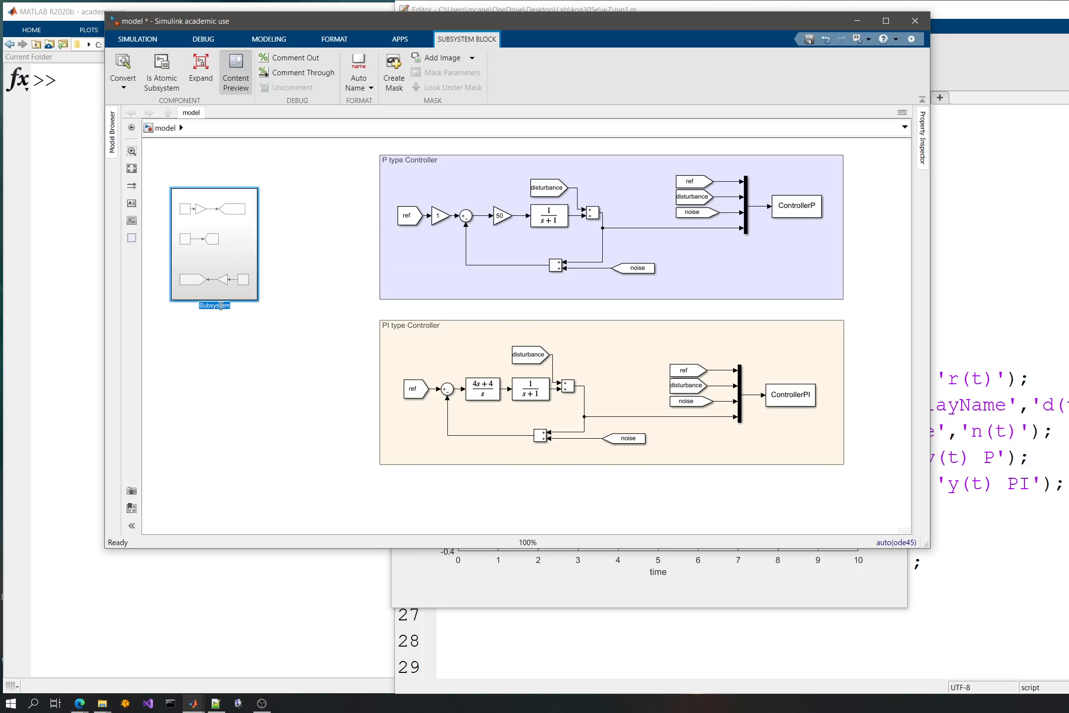
{"action": "type", "text": "Signals"}
{"action": "left_click", "coordinate": [342, 377]}
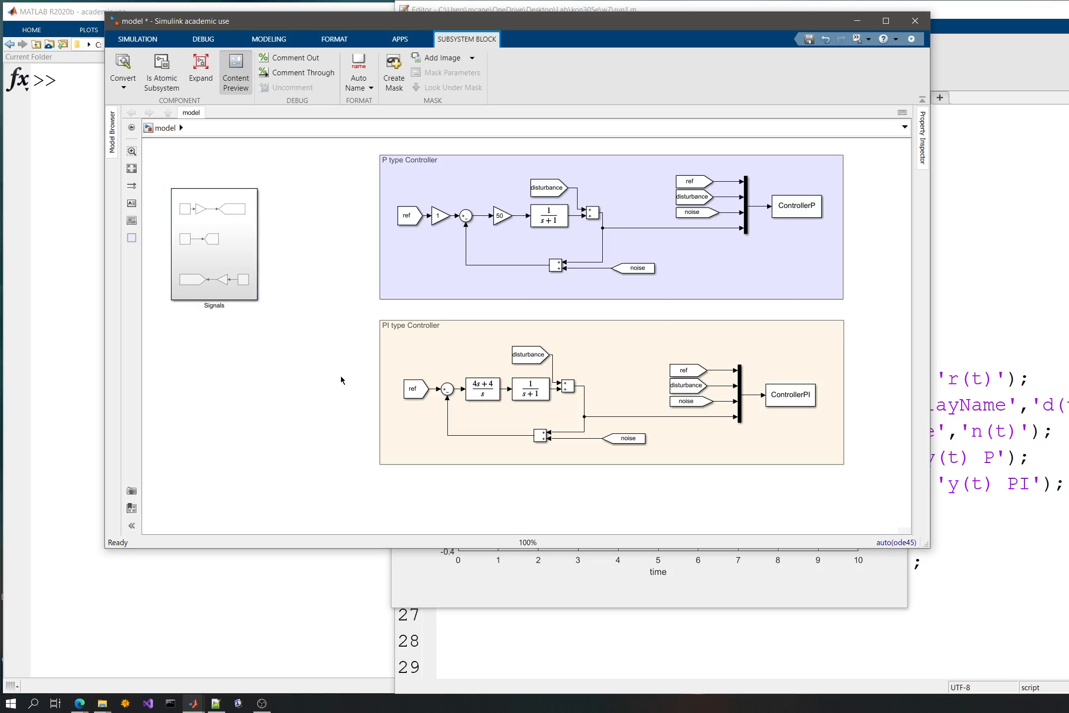
- Examine the source blocks inside the Signals subsystem and return to the top-level model
{"action": "double_click", "coordinate": [218, 246]}
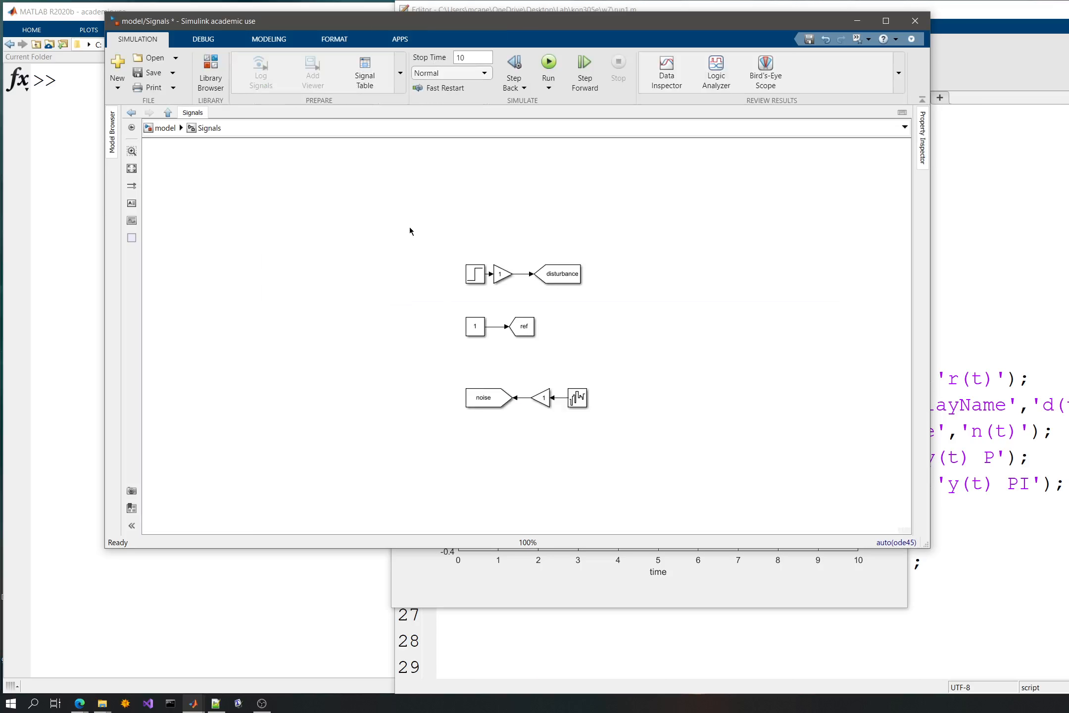
{"action": "left_click_drag", "start_coordinate": [409, 226], "coordinate": [613, 456]}
{"action": "left_click", "coordinate": [335, 287]}
{"action": "left_click", "coordinate": [160, 129]}
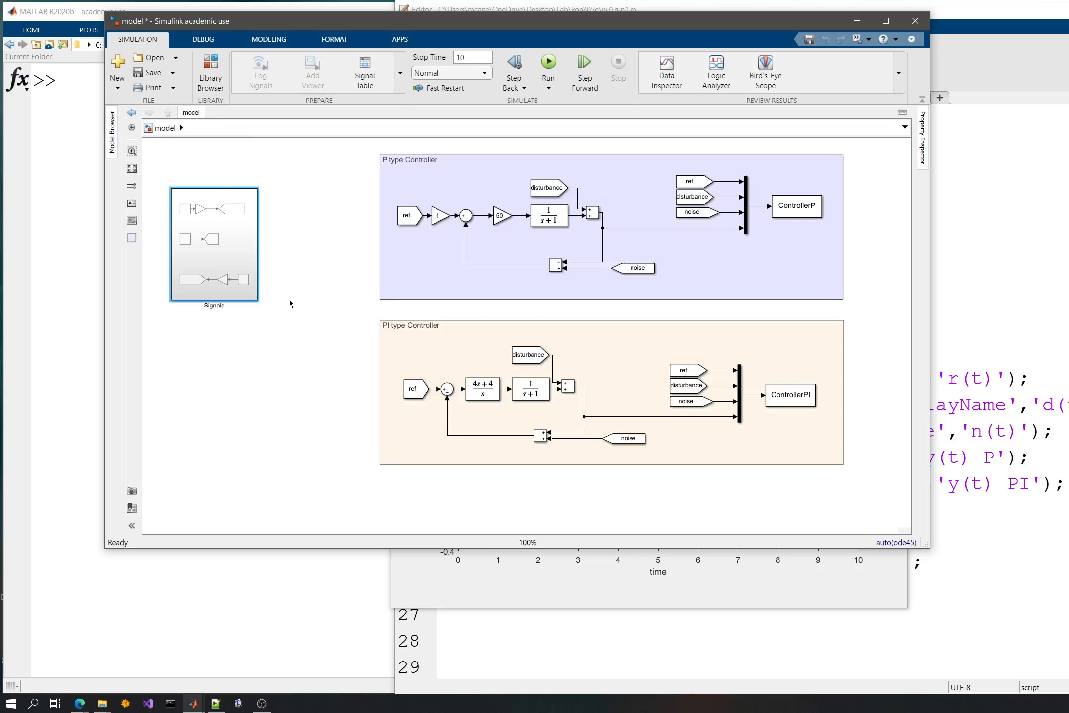
- Move the Signals subsystem slightly upward and closer to the P type Controller area
{"action": "left_click", "coordinate": [223, 263]}
{"action": "left_click", "coordinate": [257, 340]}
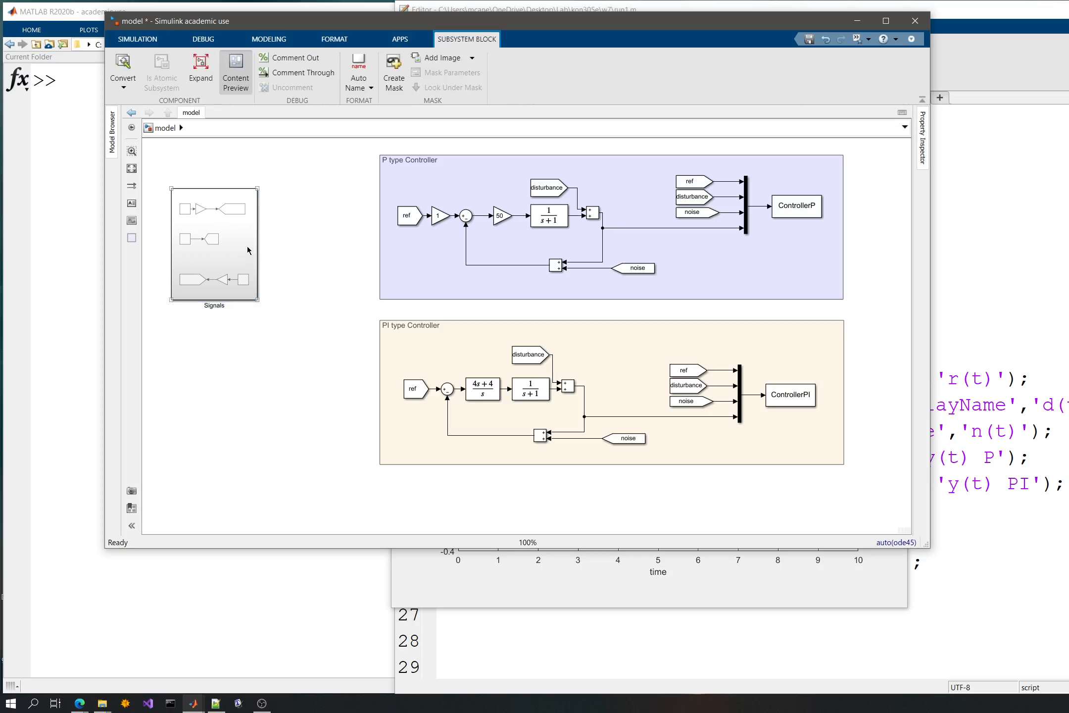
{"action": "left_click_drag", "start_coordinate": [252, 239], "coordinate": [263, 212]}
- Create a subsystem from the gain block of 50 in the P type Controller loop
{"action": "scroll", "coordinate": [499, 252], "scroll_direction": "up", "scroll_amount": 4}
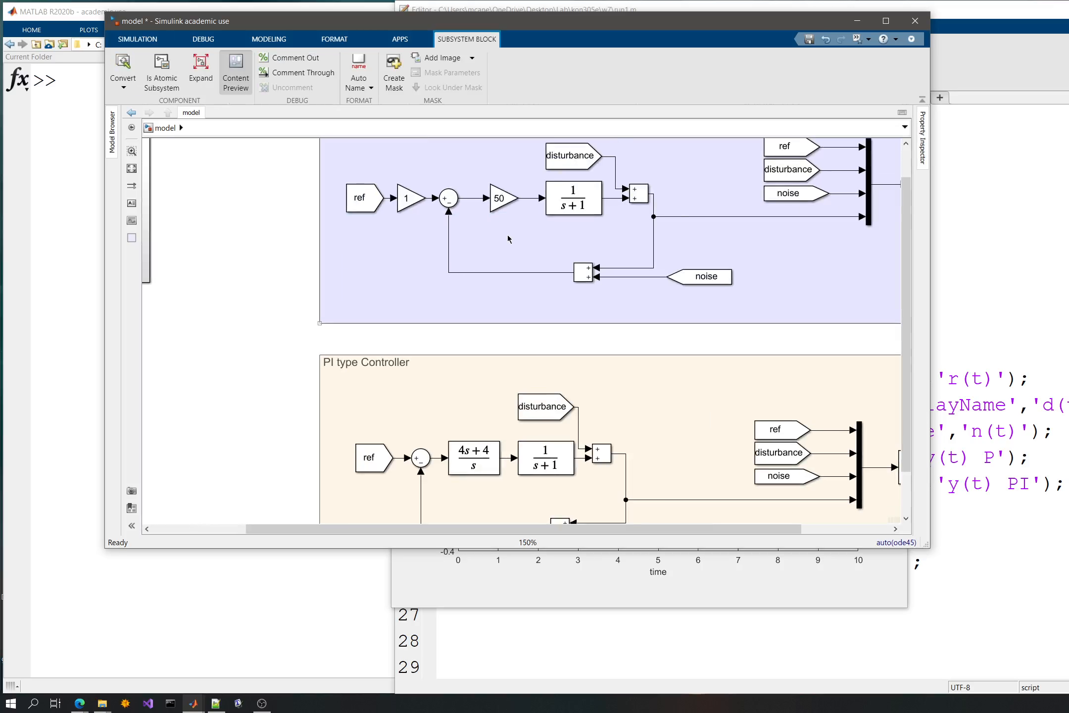
{"action": "scroll", "coordinate": [506, 235], "scroll_direction": "up", "scroll_amount": 3}
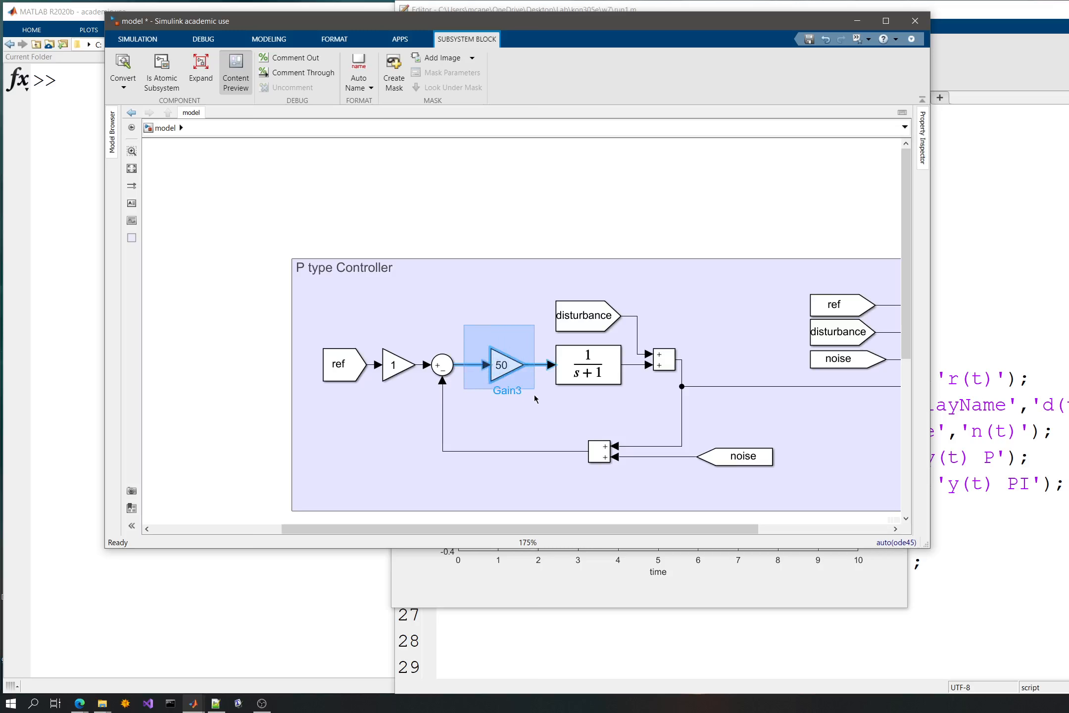
{"action": "left_click", "coordinate": [533, 401]}
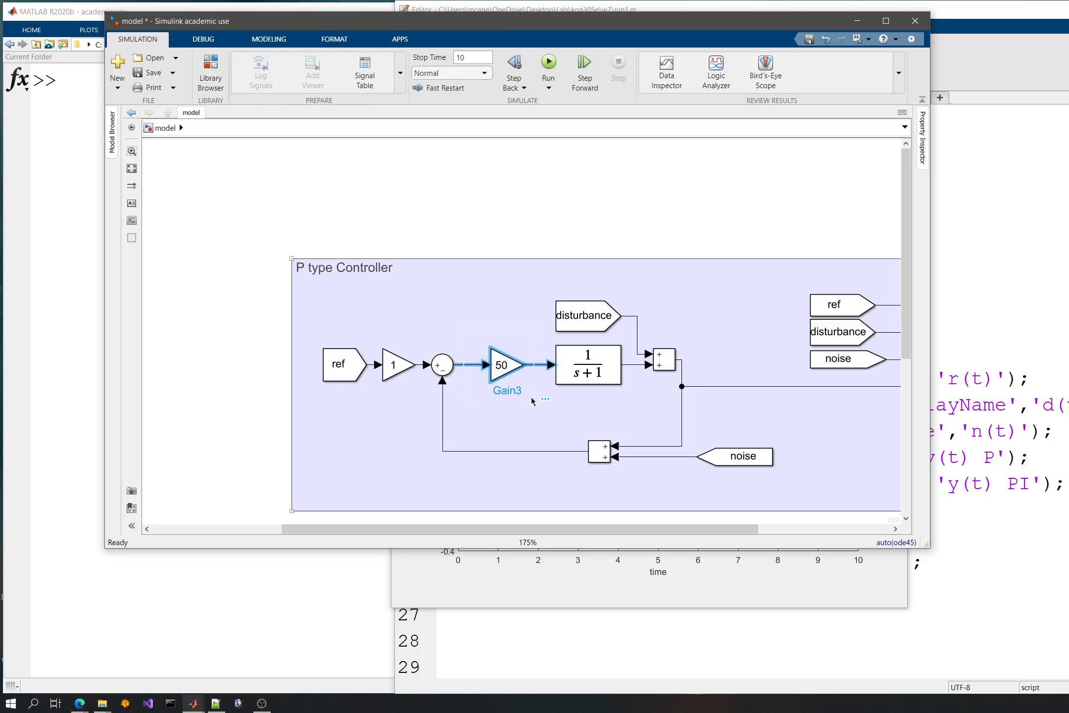
{"action": "left_click", "coordinate": [545, 399]}
{"action": "left_click", "coordinate": [544, 410]}
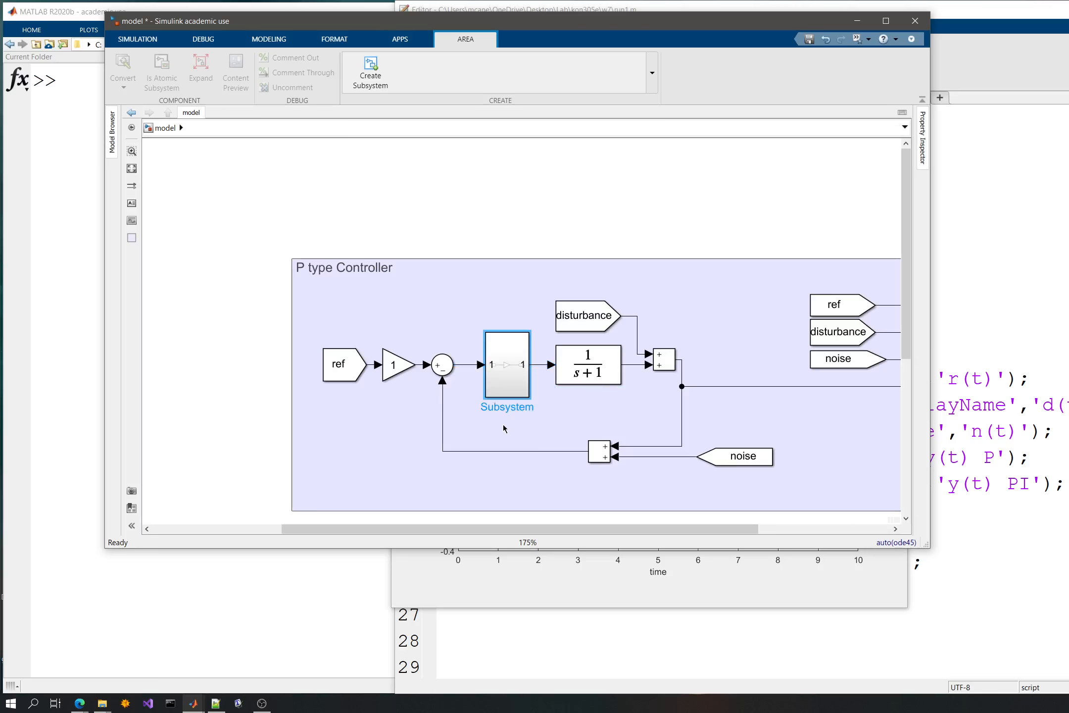
- Rename the new subsystem in the P type Controller loop as Controller
{"action": "left_click", "coordinate": [510, 405]}
{"action": "double_click", "coordinate": [509, 404]}
{"action": "type", "text": "Control"}
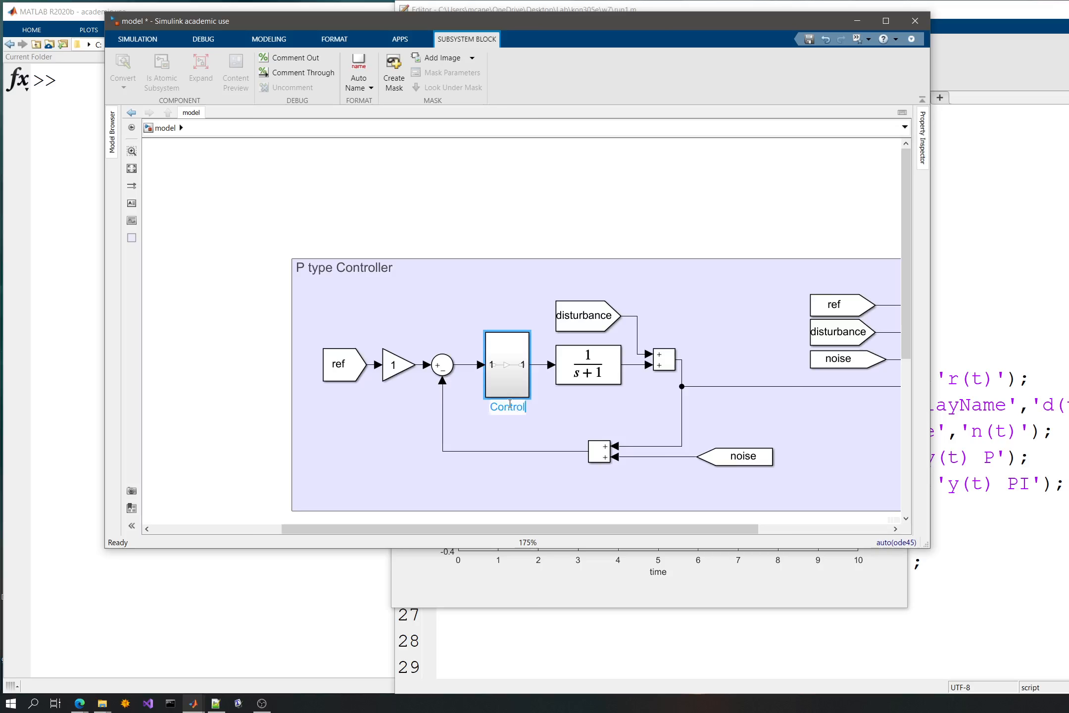
{"action": "type", "text": "ler"}
{"action": "key", "text": "Return"}
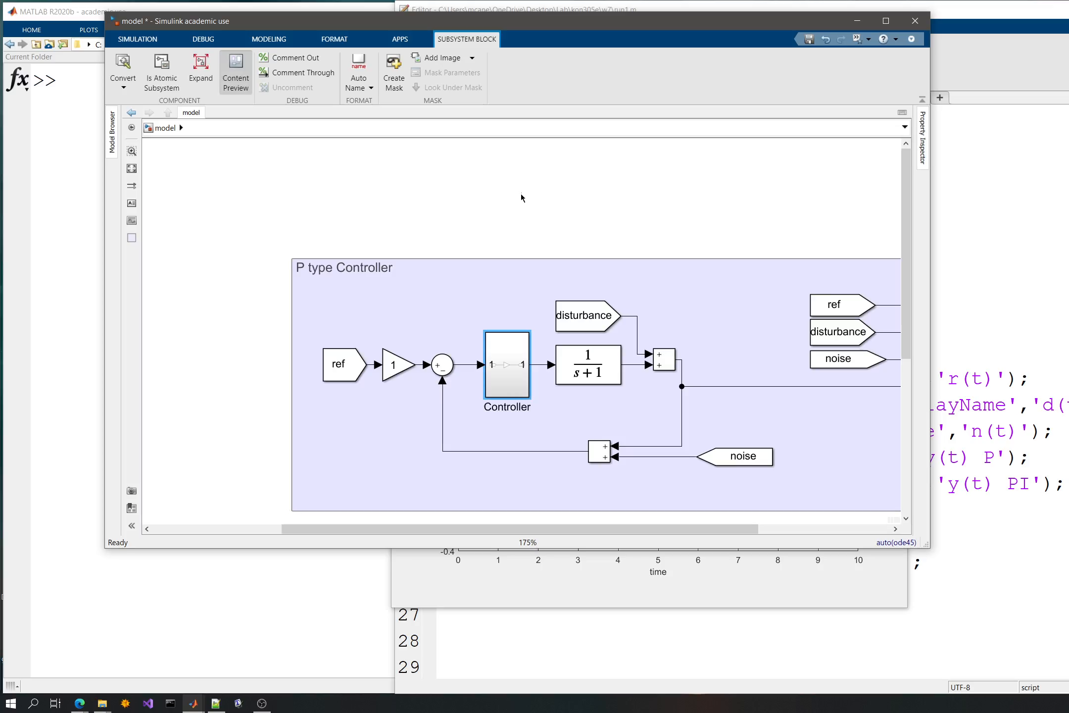
{"action": "left_click", "coordinate": [520, 198]}
- Open the Controller subsystem and rename its input port as e
{"action": "double_click", "coordinate": [495, 359]}
{"action": "scroll", "coordinate": [496, 345], "scroll_direction": "up", "scroll_amount": 5}
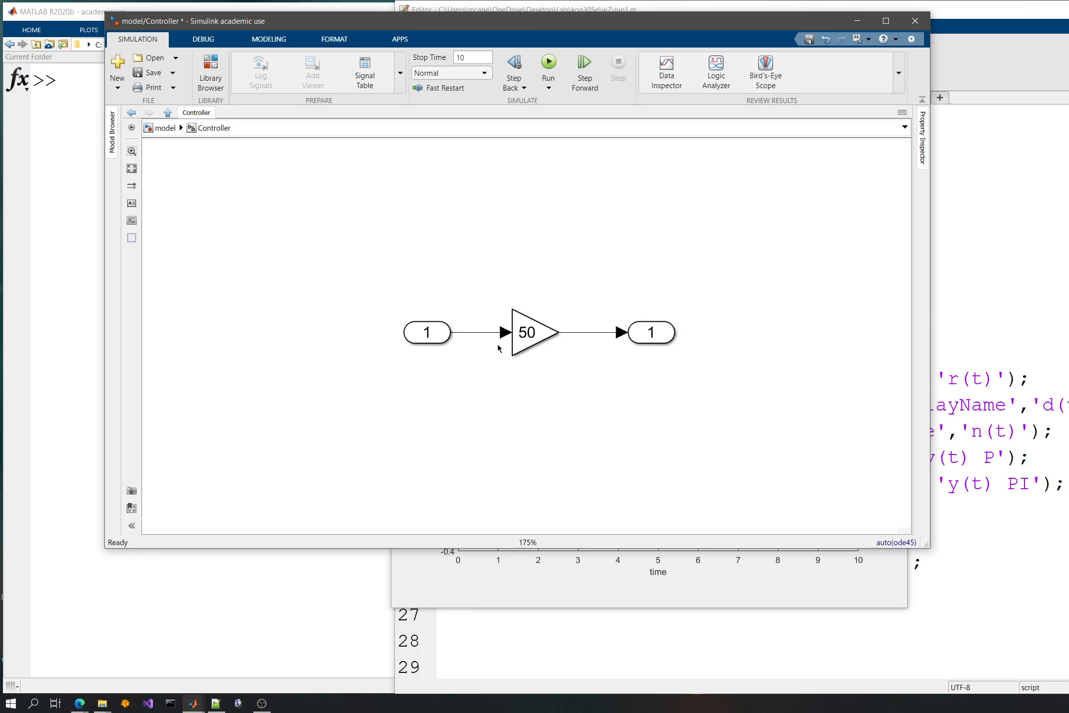
{"action": "left_click", "coordinate": [375, 322]}
{"action": "left_click", "coordinate": [744, 330]}
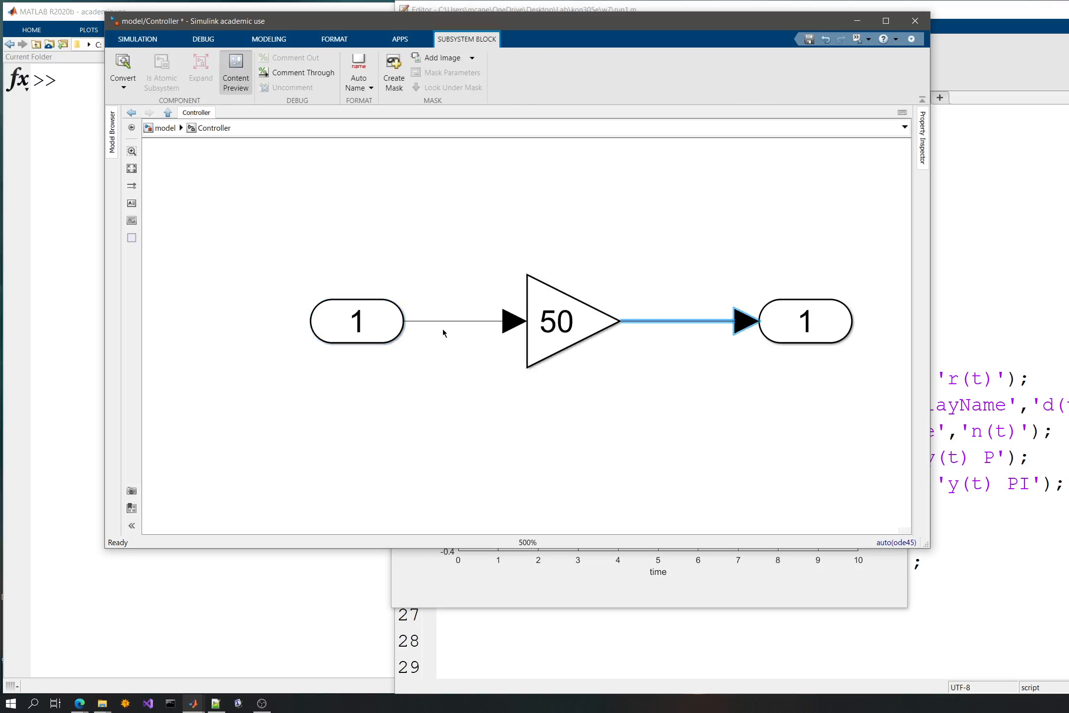
{"action": "left_click", "coordinate": [367, 339]}
{"action": "left_click", "coordinate": [365, 369]}
{"action": "type", "text": "e"}
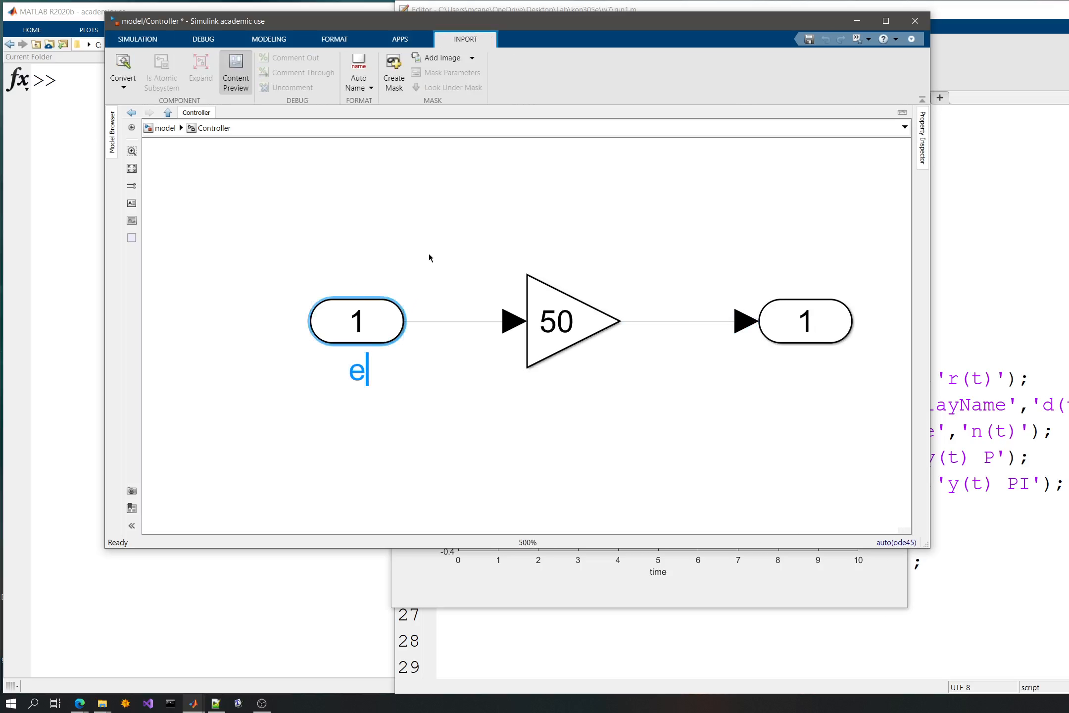
{"action": "left_click", "coordinate": [428, 253]}
- Rename the Controller subsystem's output port as u and return to the top-level model
{"action": "left_click", "coordinate": [801, 345]}
{"action": "double_click", "coordinate": [809, 366]}
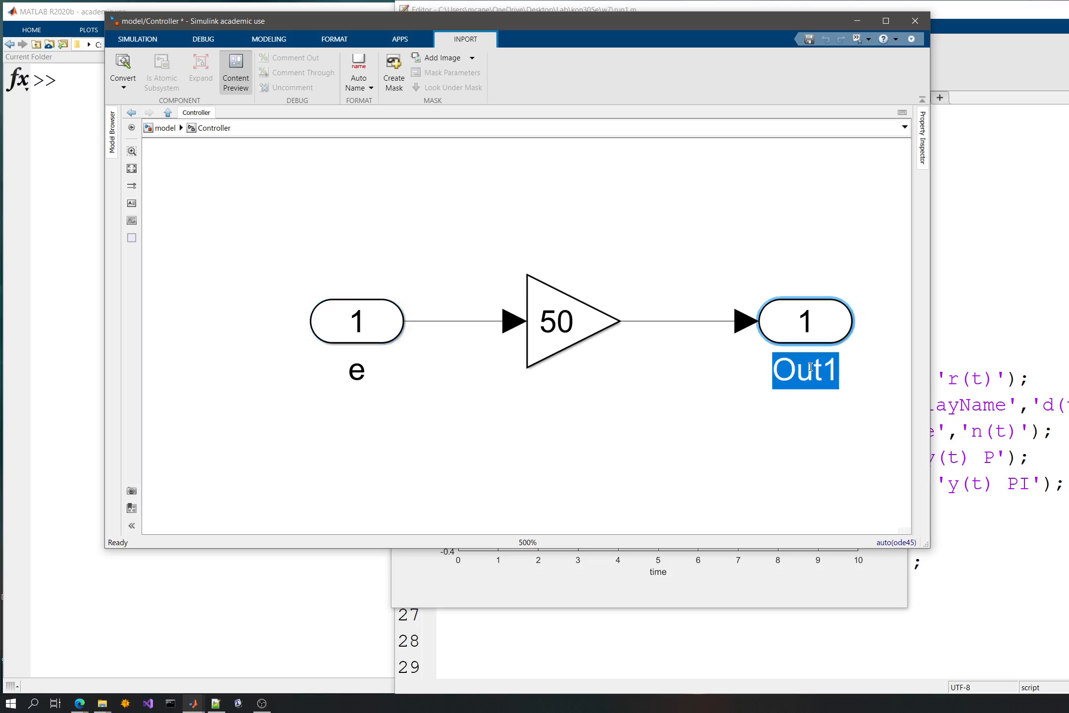
{"action": "type", "text": "u"}
{"action": "left_click", "coordinate": [691, 210]}
{"action": "left_click", "coordinate": [563, 338]}
{"action": "left_click", "coordinate": [405, 209]}
{"action": "left_click", "coordinate": [166, 130]}
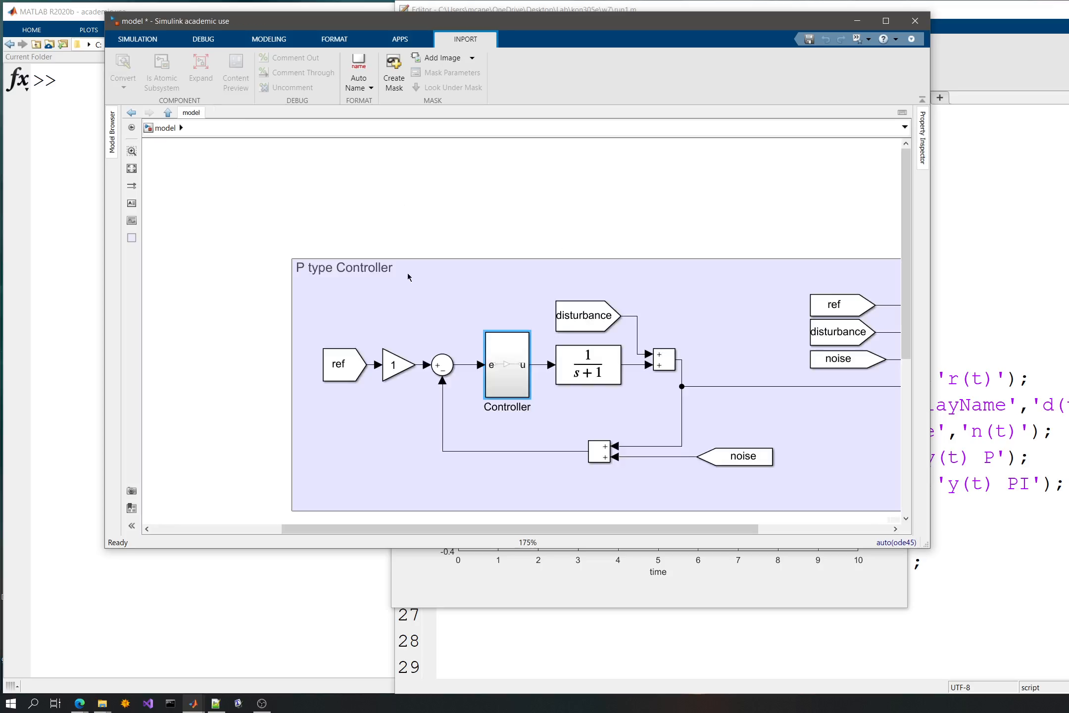
- Create a subsystem from the (4s+4)/s transfer function block in the PI type Controller loop
{"action": "scroll", "coordinate": [550, 430], "scroll_direction": "down", "scroll_amount": 1}
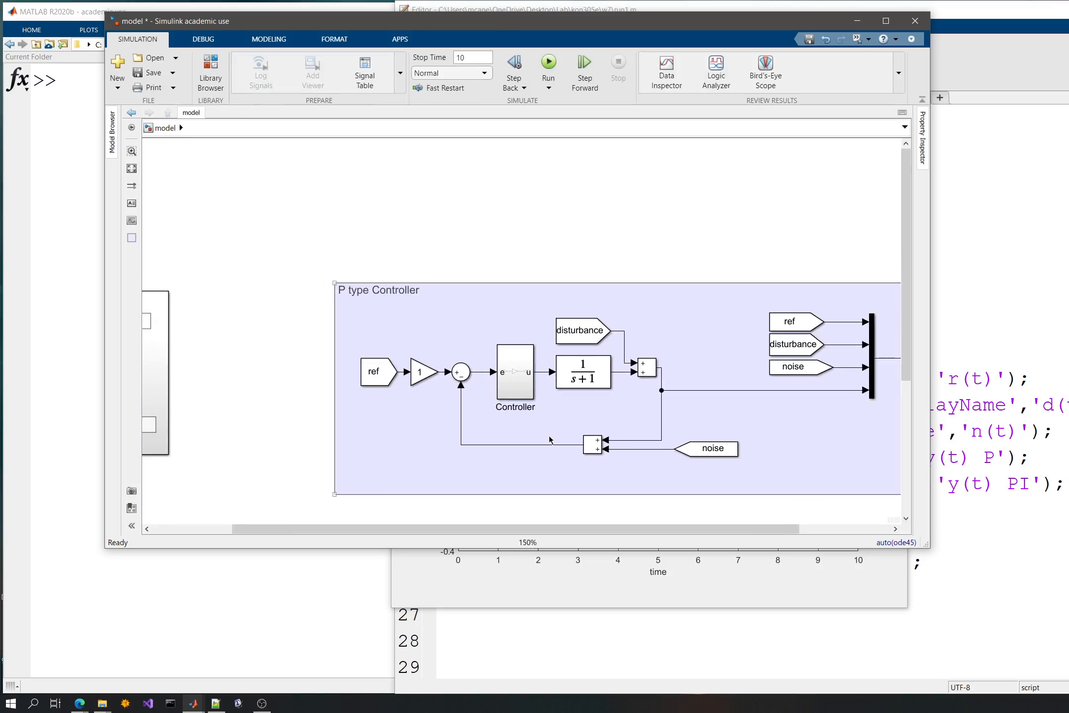
{"action": "left_click_drag", "start_coordinate": [548, 436], "coordinate": [517, 145]}
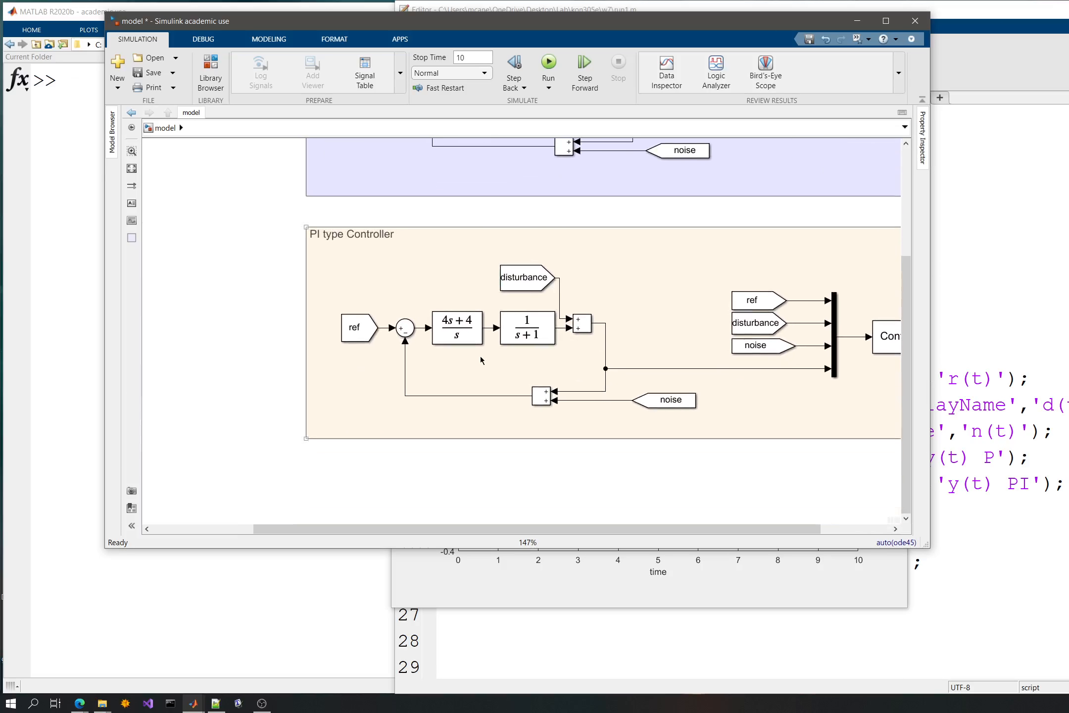
{"action": "scroll", "coordinate": [477, 354], "scroll_direction": "up", "scroll_amount": 3}
{"action": "scroll", "coordinate": [469, 344], "scroll_direction": "up", "scroll_amount": 4}
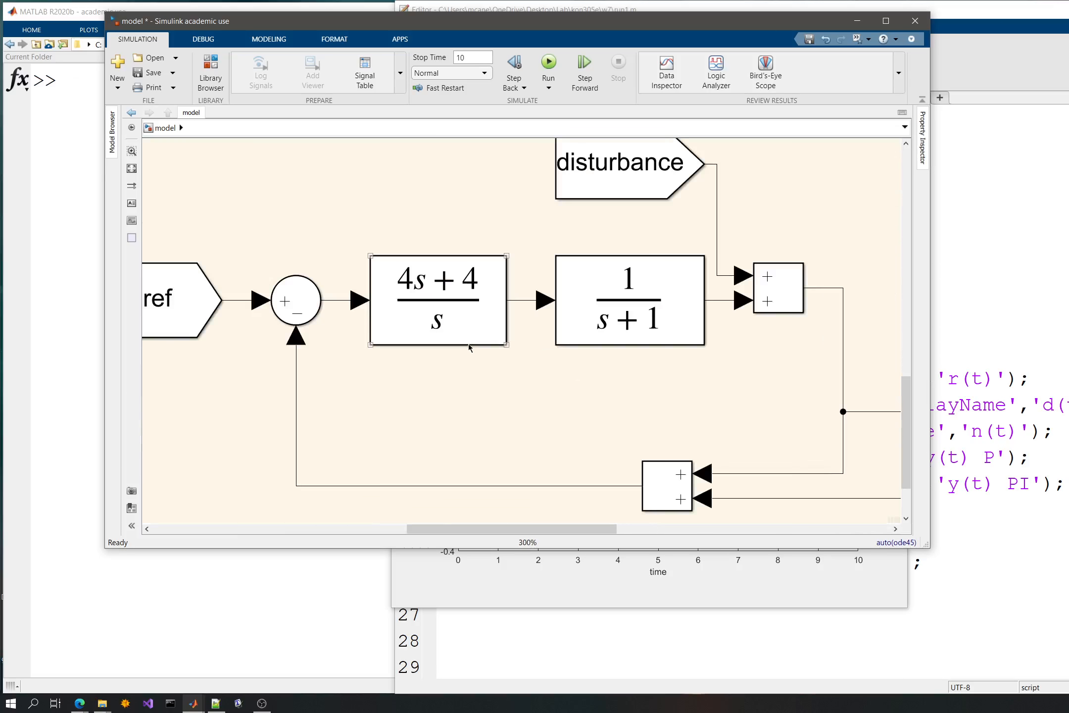
{"action": "scroll", "coordinate": [450, 308], "scroll_direction": "down", "scroll_amount": 6}
{"action": "scroll", "coordinate": [446, 307], "scroll_direction": "down", "scroll_amount": 4}
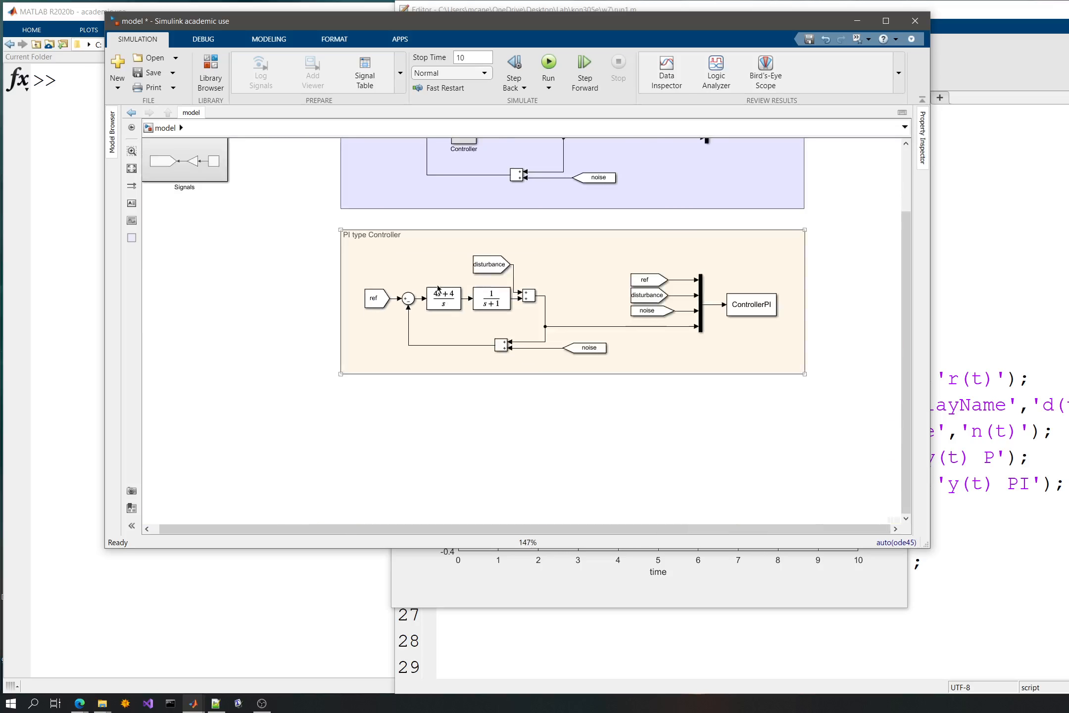
{"action": "scroll", "coordinate": [436, 293], "scroll_direction": "up", "scroll_amount": 3}
{"action": "scroll", "coordinate": [436, 293], "scroll_direction": "up", "scroll_amount": 10}
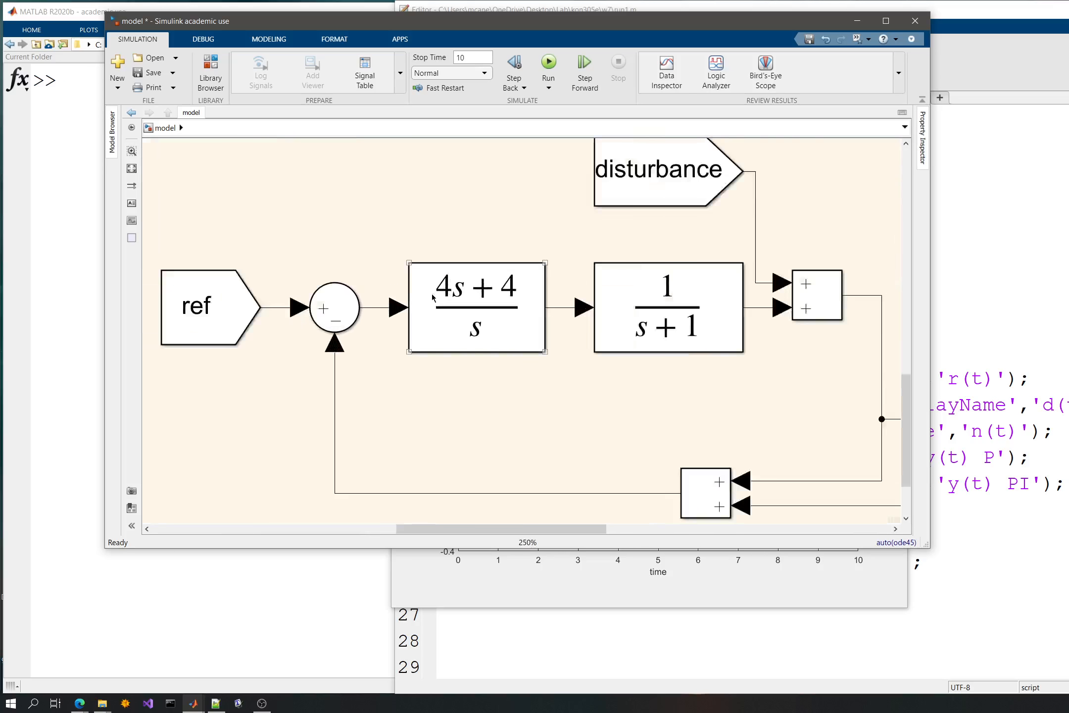
{"action": "left_click_drag", "start_coordinate": [317, 166], "coordinate": [706, 486]}
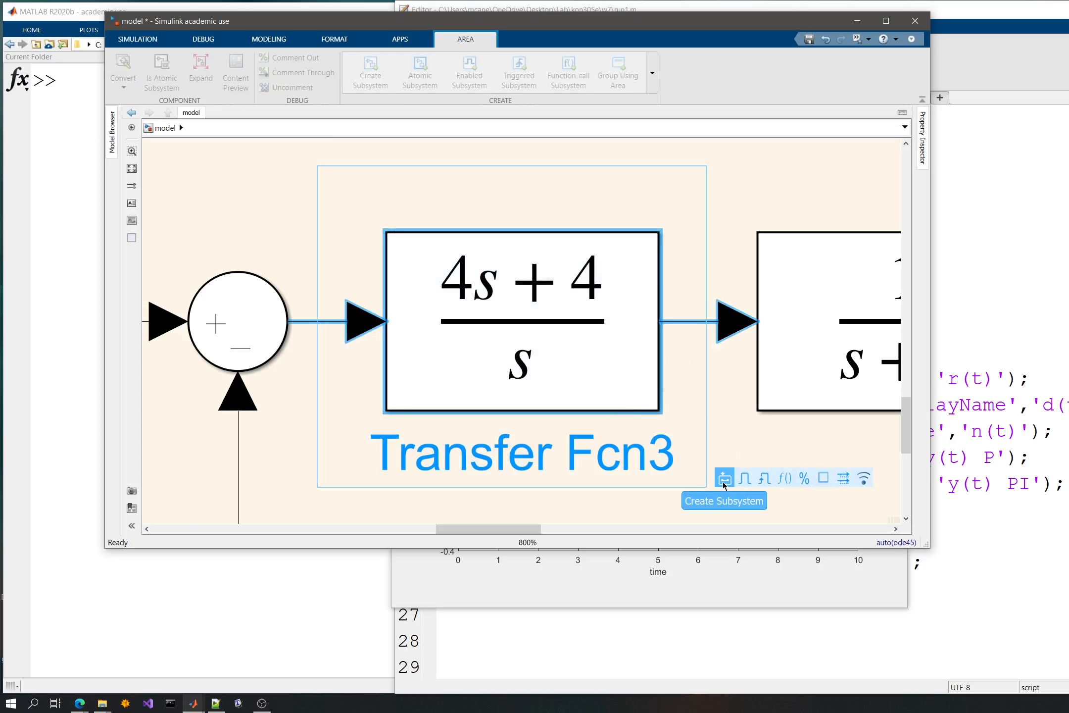
{"action": "left_click", "coordinate": [723, 481]}
- Open the new subsystem in the PI type Controller loop and rename its input port as e
{"action": "double_click", "coordinate": [469, 397]}
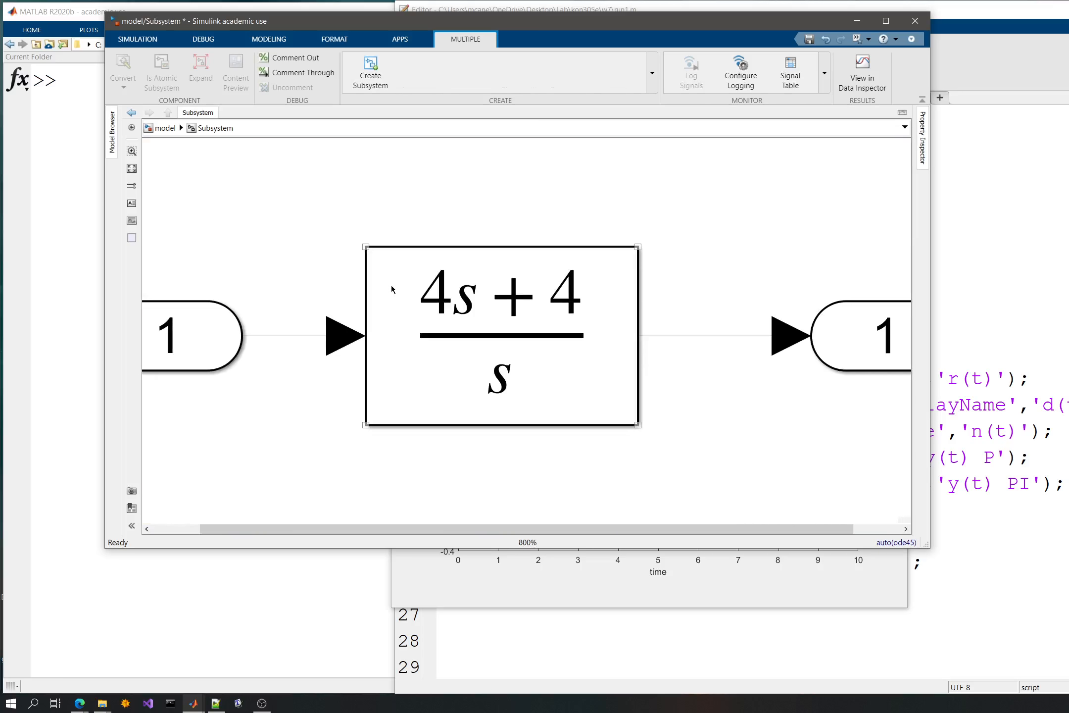
{"action": "scroll", "coordinate": [346, 363], "scroll_direction": "down", "scroll_amount": 5}
{"action": "left_click", "coordinate": [265, 350]}
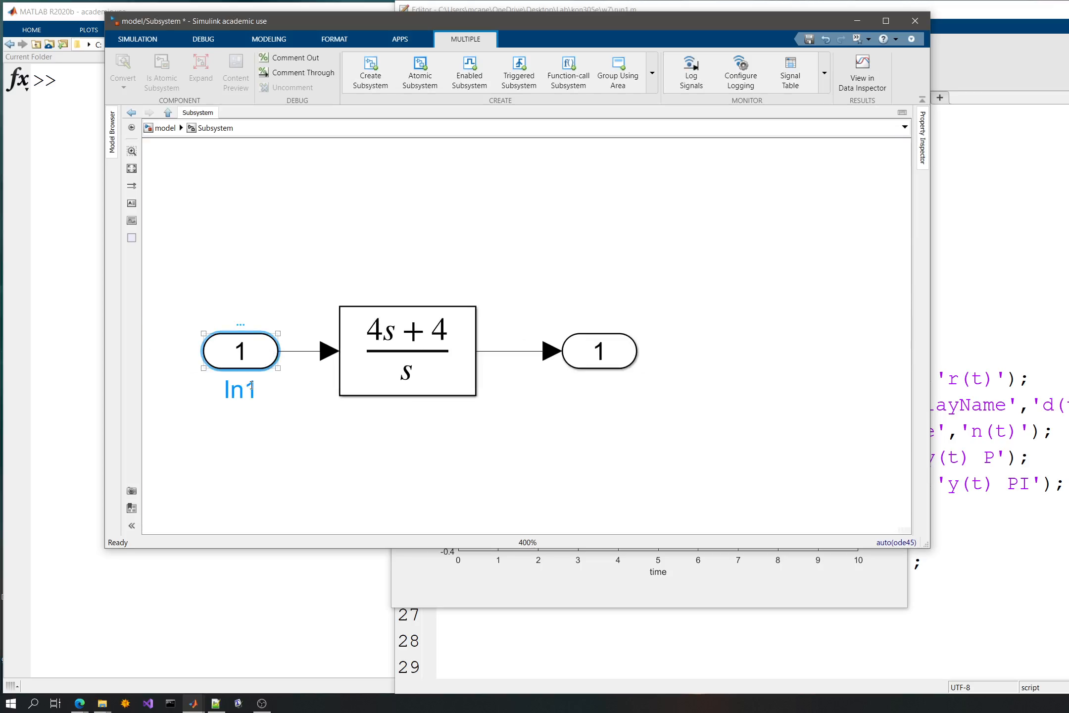
{"action": "double_click", "coordinate": [241, 391]}
{"action": "type", "text": "e"}
{"action": "left_click", "coordinate": [443, 464]}
- Rename the output port of the (4s+4)/s subsystem as u and return to the top-level model
{"action": "left_click", "coordinate": [586, 363]}
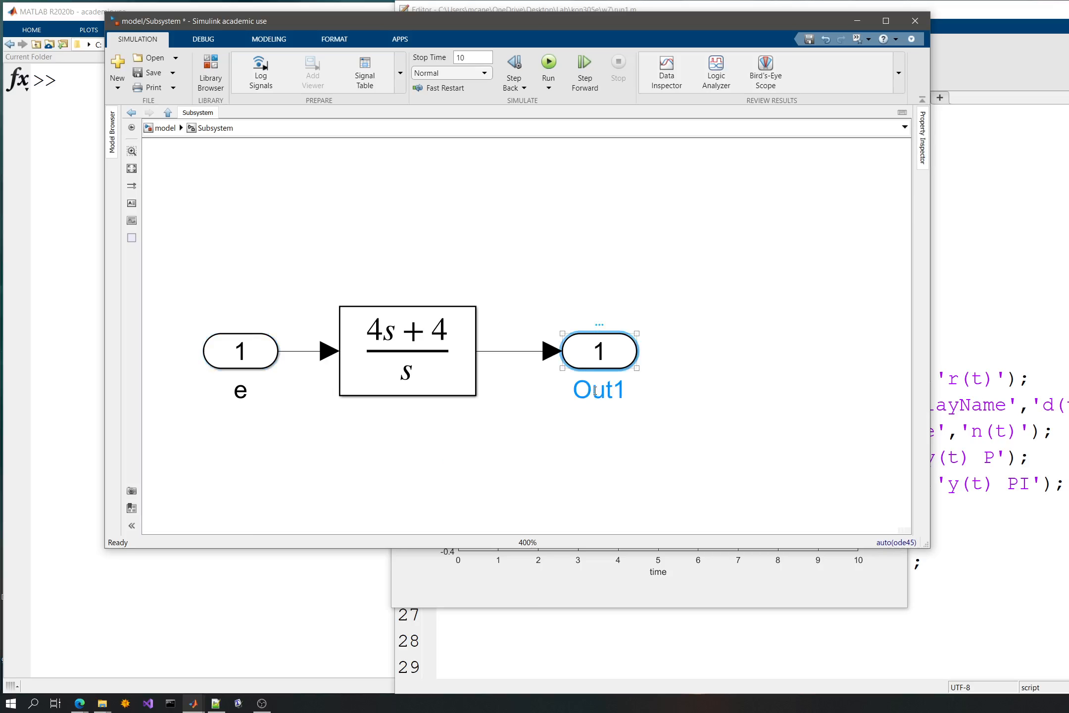
{"action": "double_click", "coordinate": [599, 391]}
{"action": "type", "text": "u"}
{"action": "left_click", "coordinate": [602, 275]}
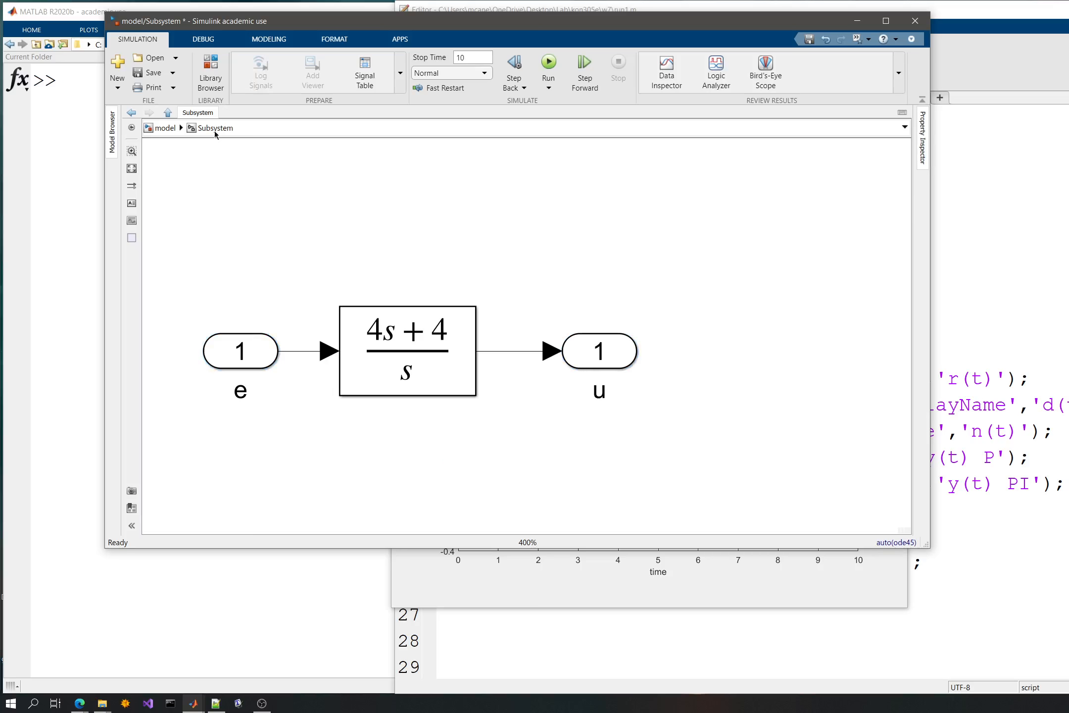
{"action": "left_click", "coordinate": [148, 129]}
- Rename the controller subsystem in the PI type Controller area as ControllerPI
{"action": "scroll", "coordinate": [563, 427], "scroll_direction": "down", "scroll_amount": 10}
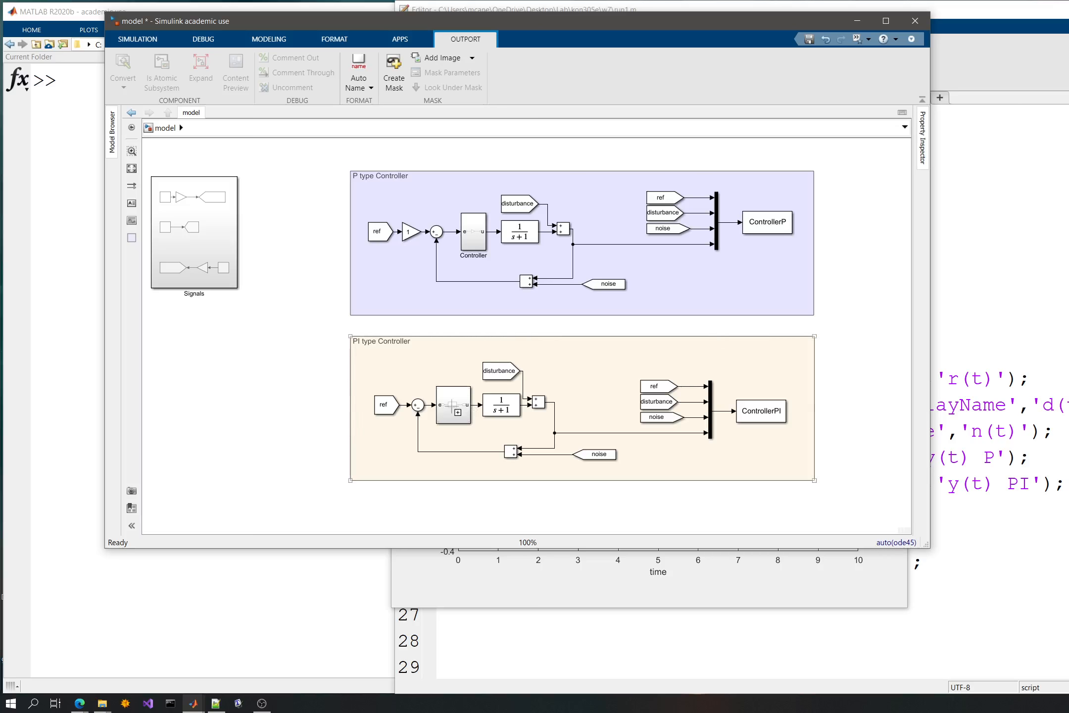
{"action": "left_click", "coordinate": [308, 380]}
{"action": "left_click", "coordinate": [450, 438]}
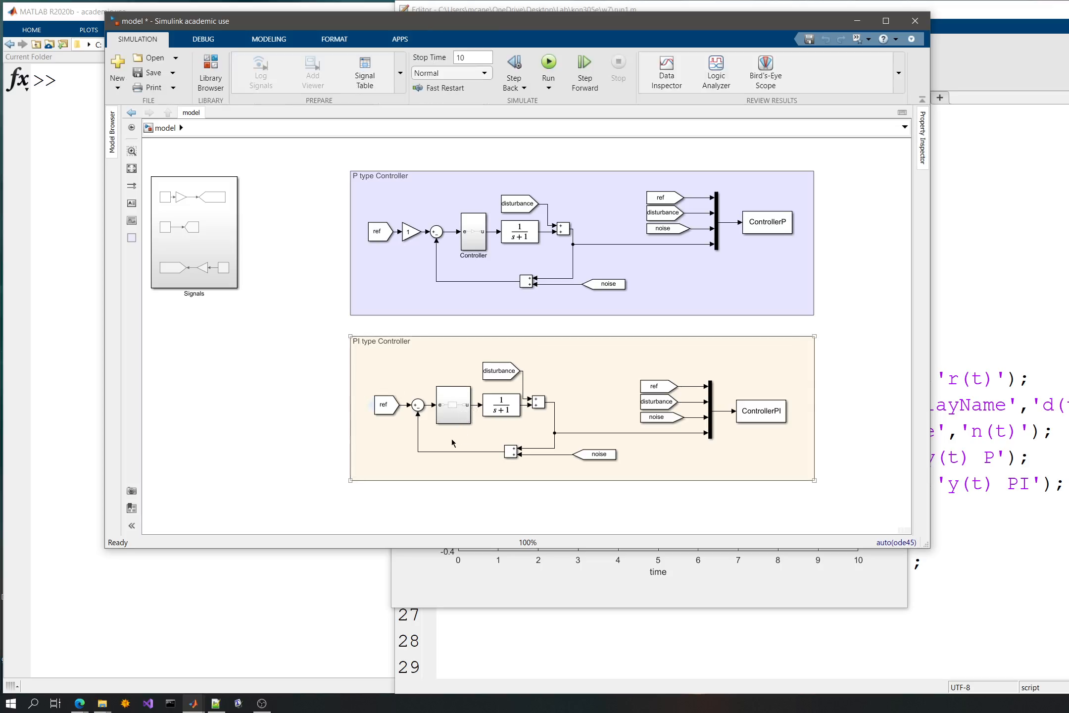
{"action": "left_click", "coordinate": [454, 425]}
{"action": "type", "text": "ControllerPI"}
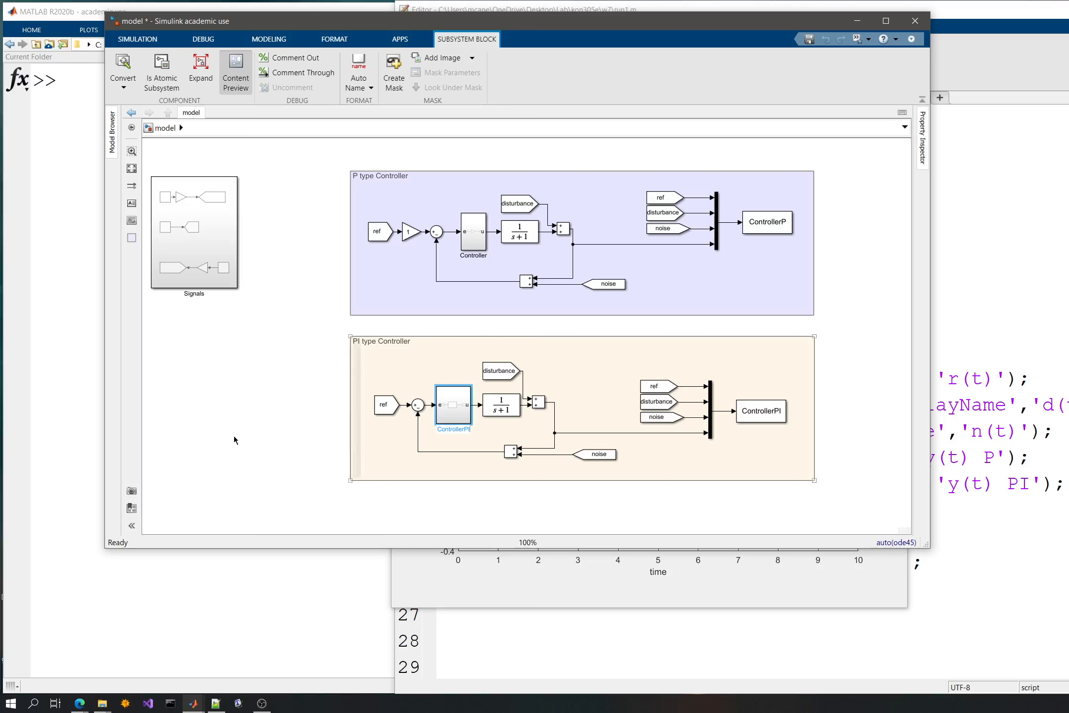
{"action": "left_click", "coordinate": [234, 437]}
- Rename the Controller subsystem in the P type Controller area as ControllerP
{"action": "left_click", "coordinate": [468, 297]}
{"action": "left_click", "coordinate": [476, 253]}
{"action": "left_click", "coordinate": [490, 259]}
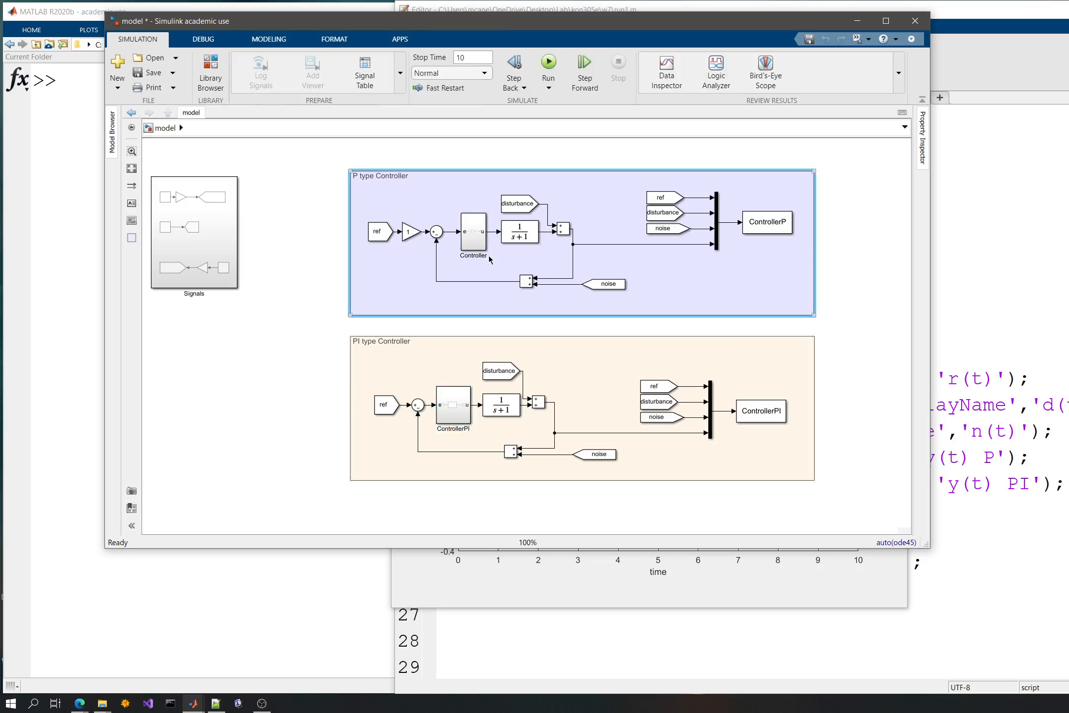
{"action": "double_click", "coordinate": [483, 255]}
{"action": "left_click", "coordinate": [487, 258]}
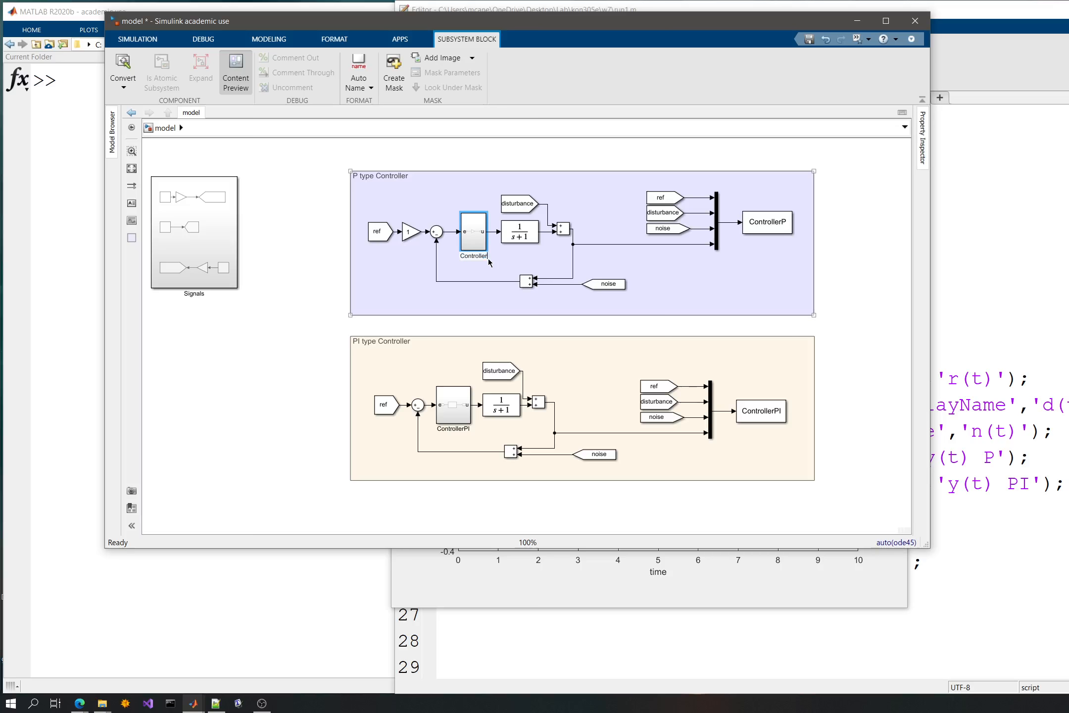
{"action": "type", "text": "P"}
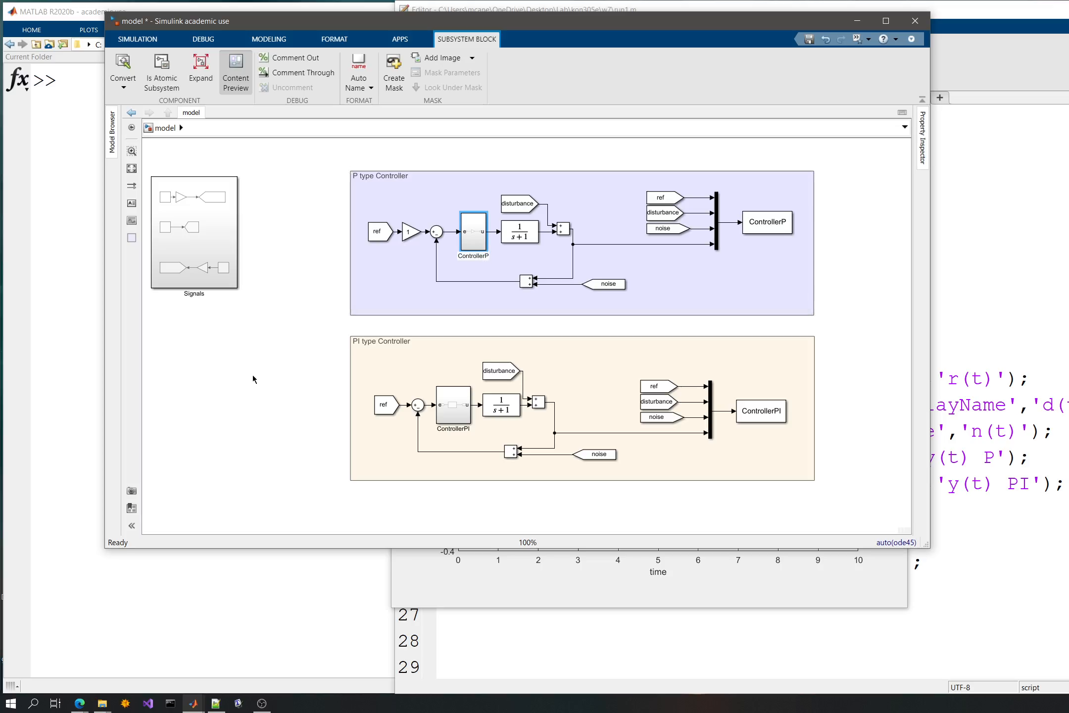
{"action": "left_click", "coordinate": [259, 372]}
- Fit the whole diagram in the view and save the model
{"action": "left_click", "coordinate": [434, 257]}
{"action": "scroll", "coordinate": [375, 357], "scroll_direction": "down", "scroll_amount": 2}
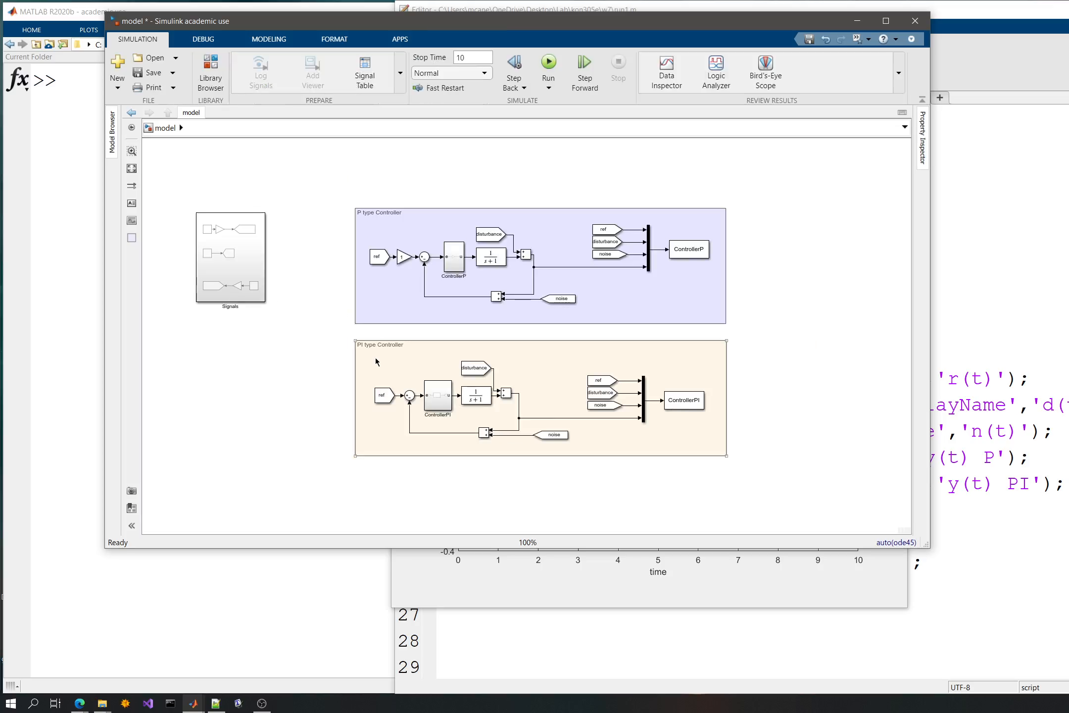
{"action": "key", "text": "space"}
{"action": "key", "text": "ctrl+s"}
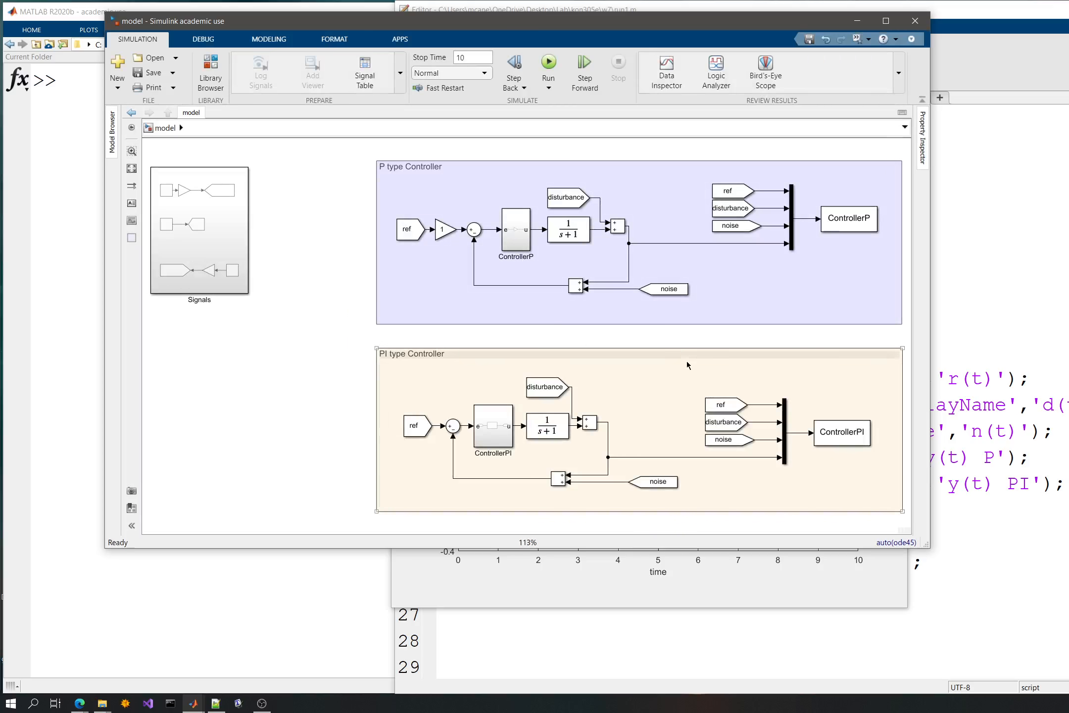
{"action": "left_click", "coordinate": [414, 456]}
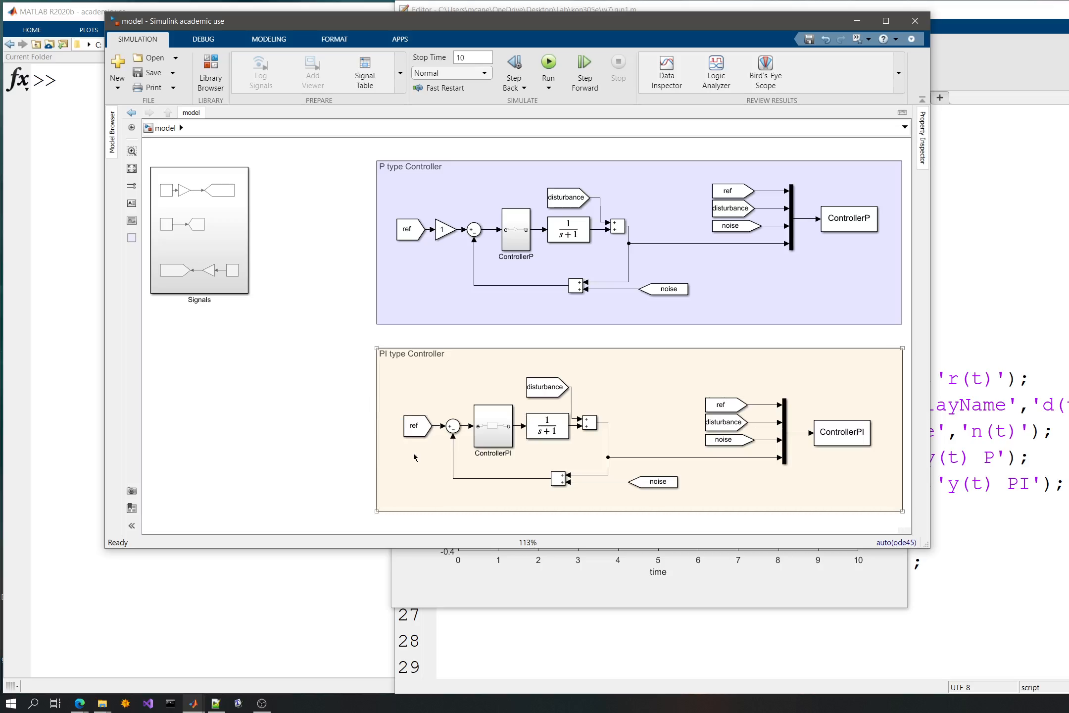
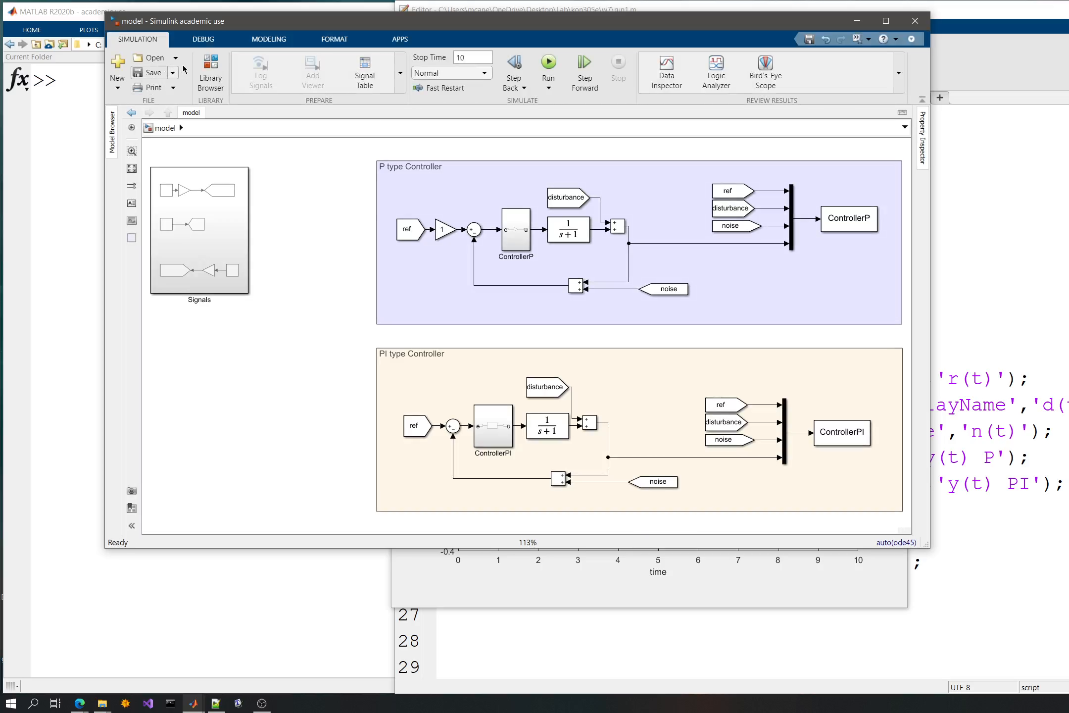
- Create a blank model and arrange its enlarged window beside the existing model
{"action": "left_click", "coordinate": [118, 88]}
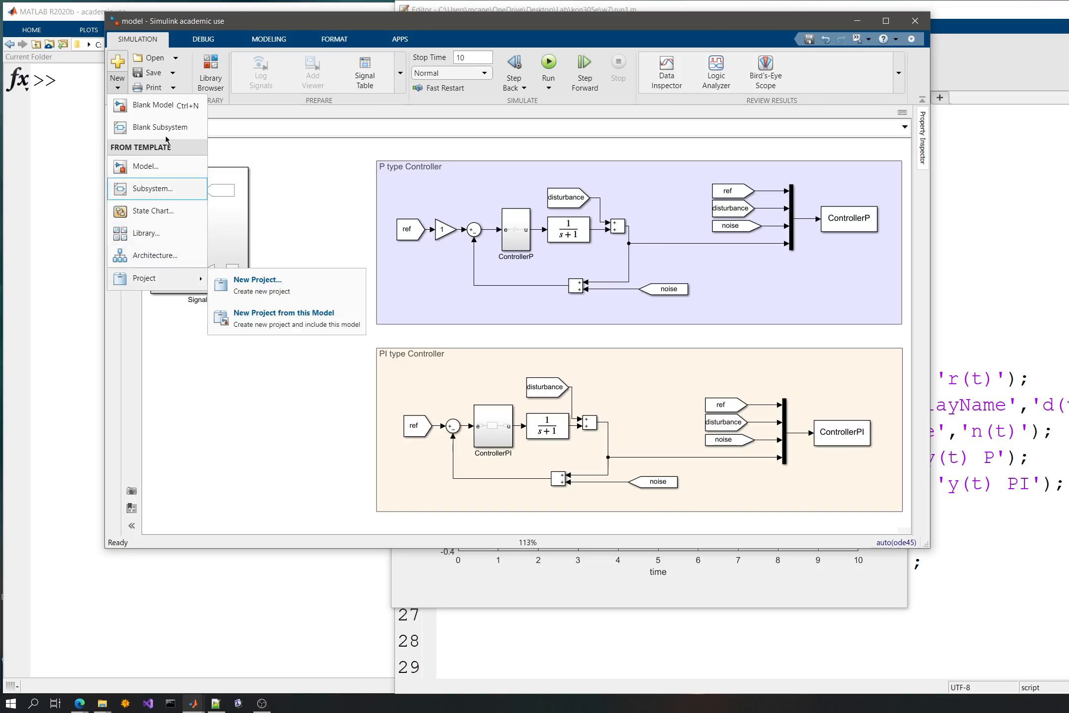
{"action": "left_click", "coordinate": [168, 110]}
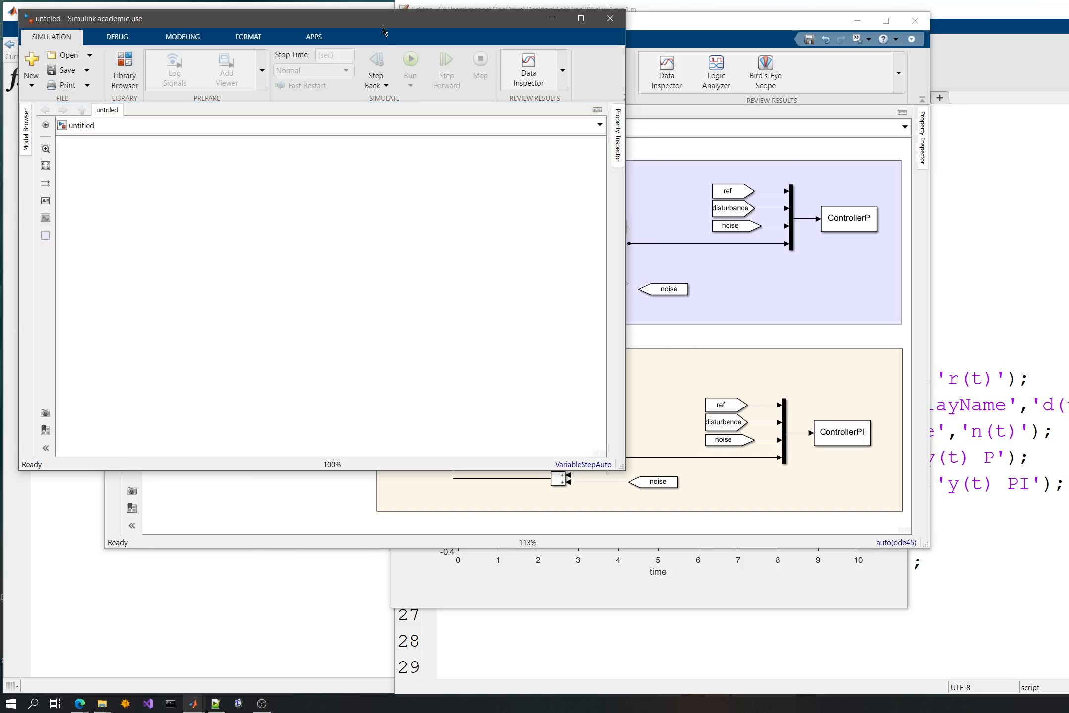
{"action": "left_click_drag", "start_coordinate": [382, 28], "coordinate": [968, 48]}
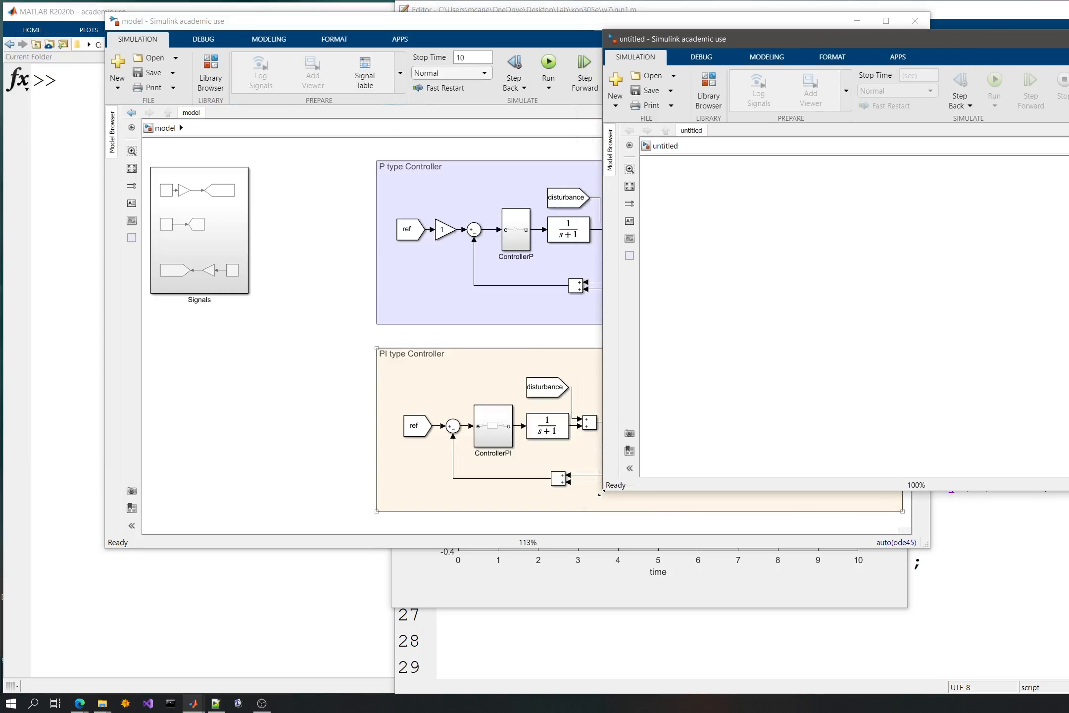
{"action": "left_click_drag", "start_coordinate": [600, 492], "coordinate": [540, 591]}
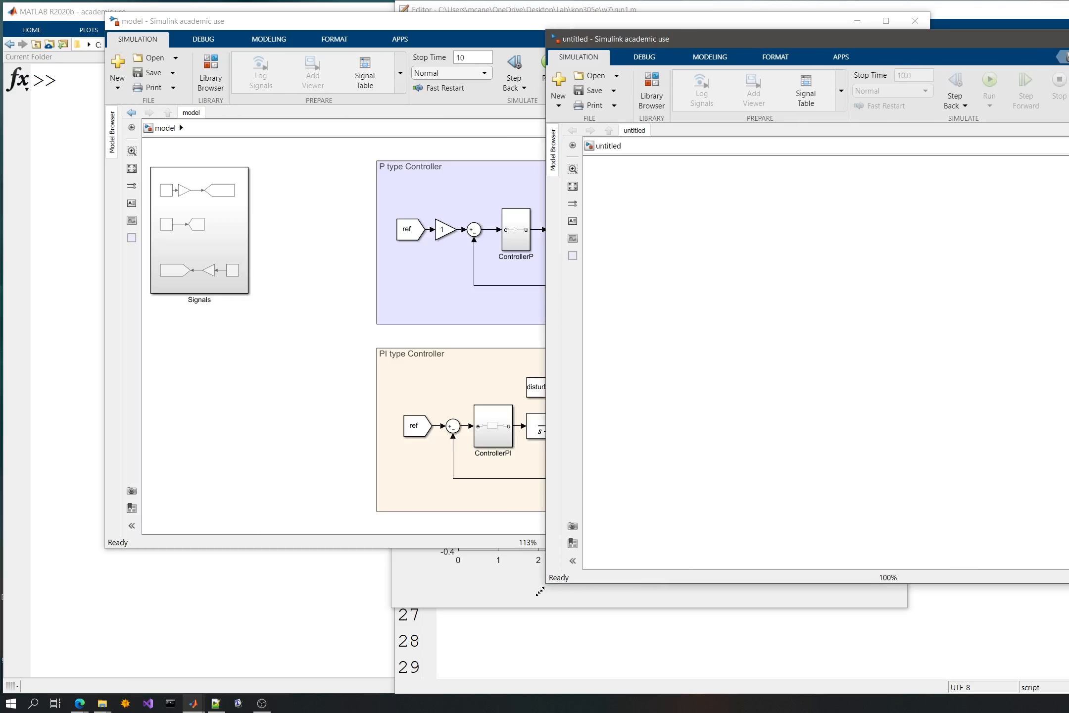
- Copy all blocks of the P type Controller loop from the existing model into the blank model and fit them in view
{"action": "left_click", "coordinate": [472, 276]}
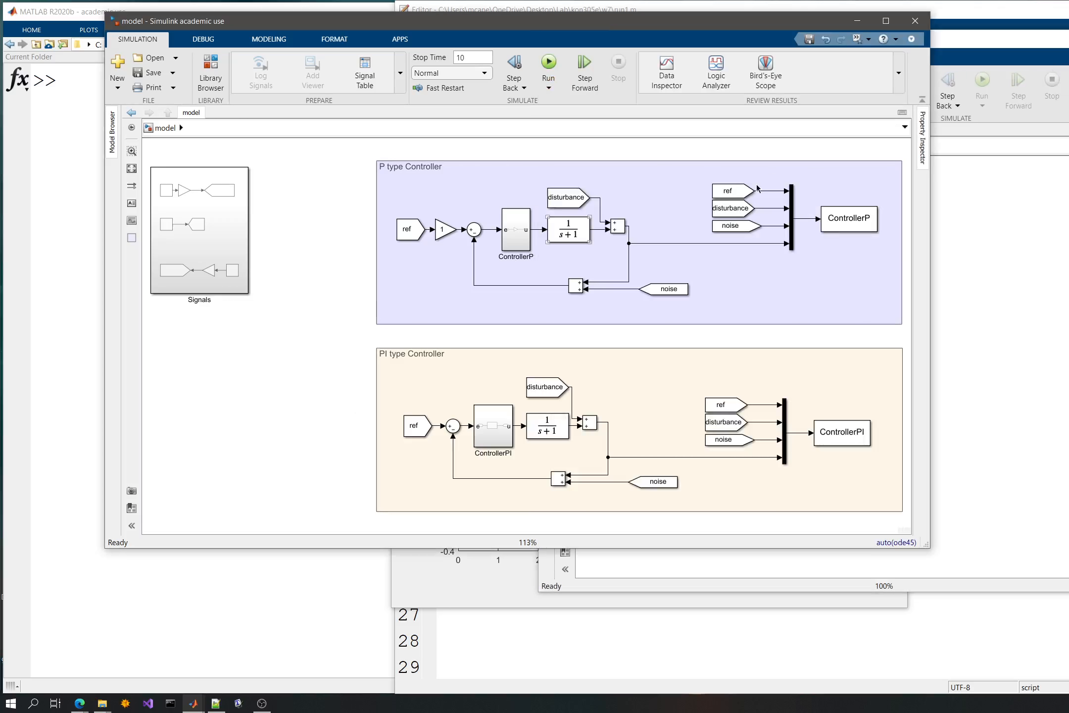
{"action": "left_click", "coordinate": [461, 207]}
{"action": "left_click_drag", "start_coordinate": [573, 270], "coordinate": [851, 304]}
{"action": "key", "text": "ctrl+c"}
{"action": "key", "text": "ctrl+n"}
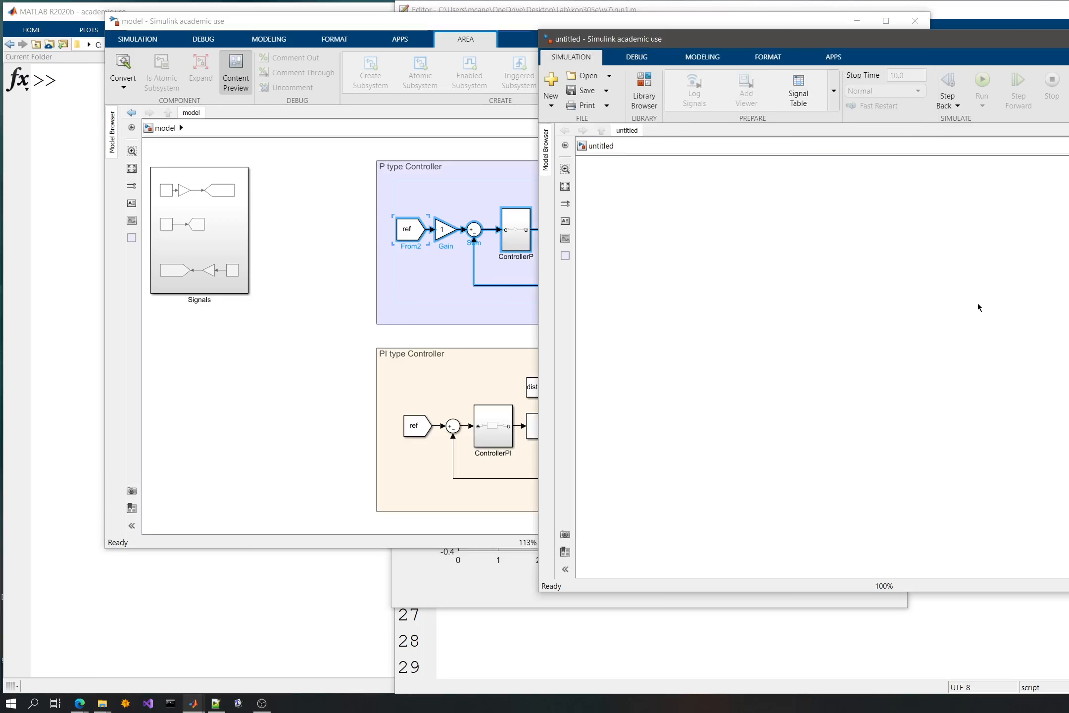
{"action": "key", "text": "ctrl+v"}
{"action": "key", "text": "space"}
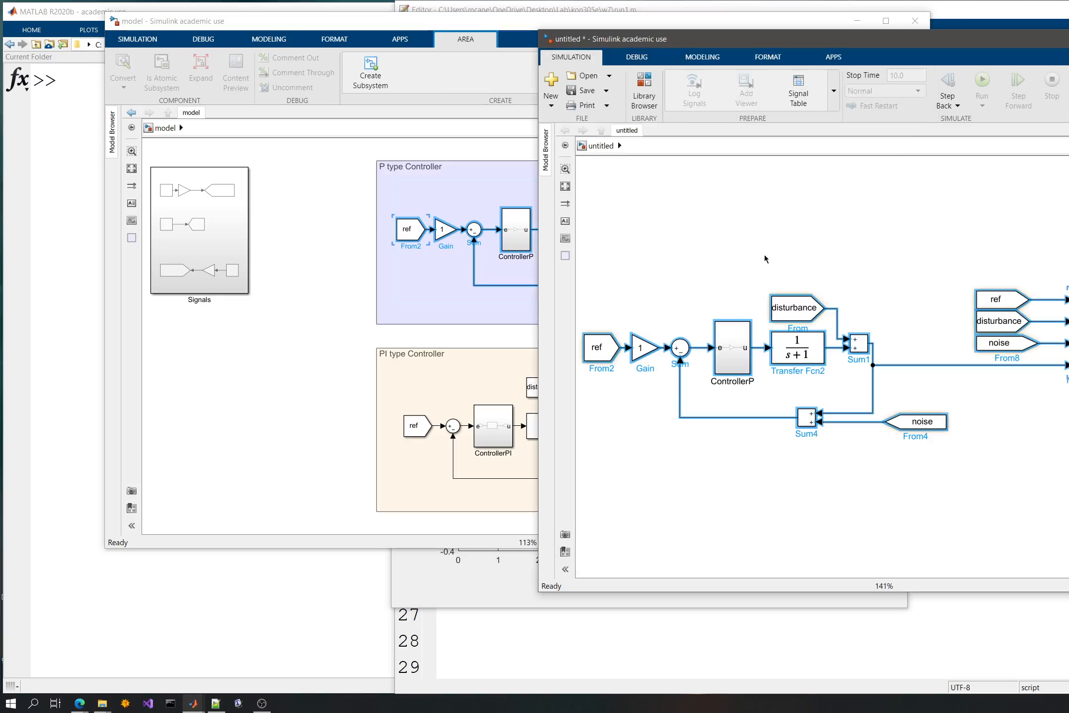
- Close the original model and the Figure 1 plot, and bring the new model's window fully into view
{"action": "left_click", "coordinate": [286, 255]}
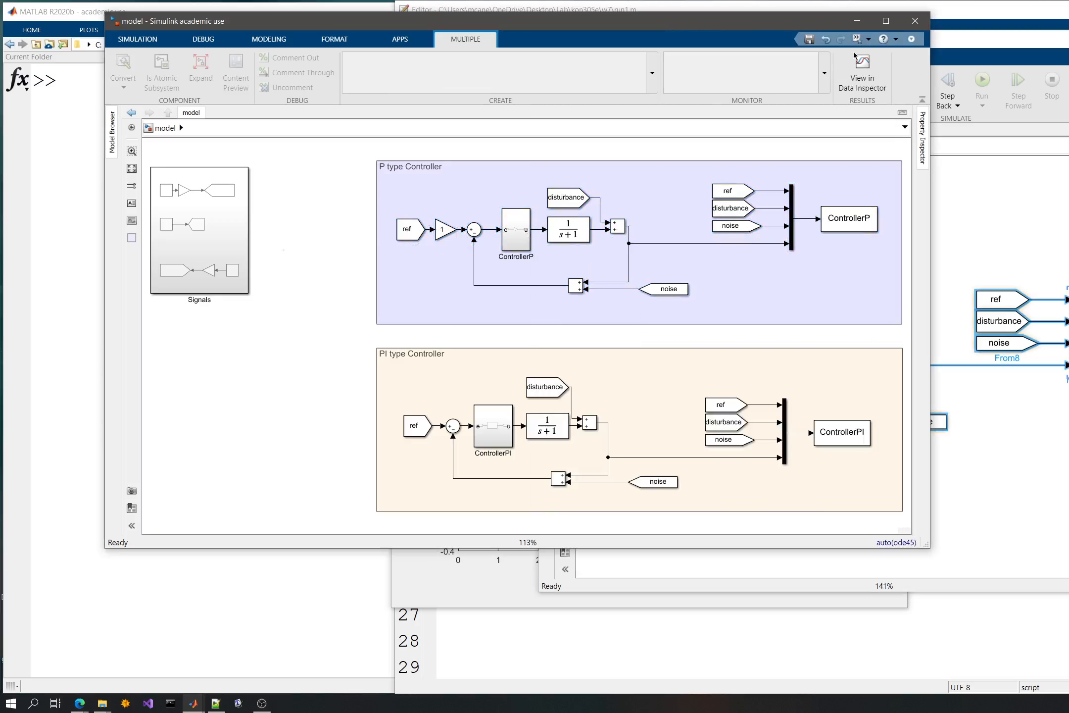
{"action": "left_click", "coordinate": [908, 24]}
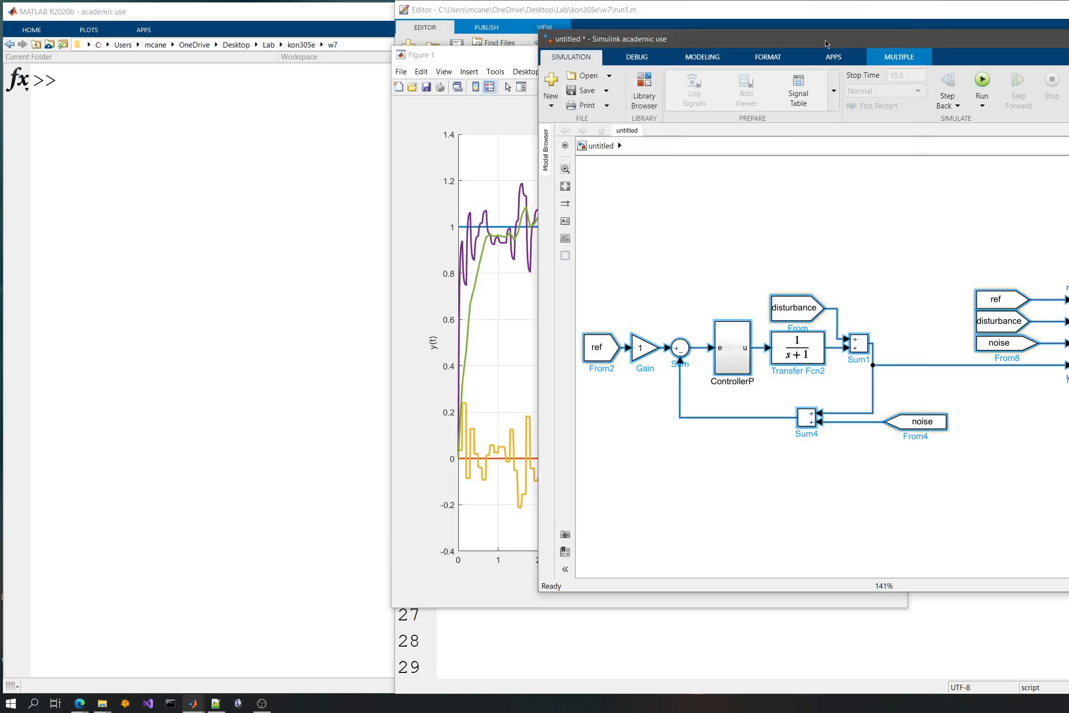
{"action": "double_click", "coordinate": [400, 54]}
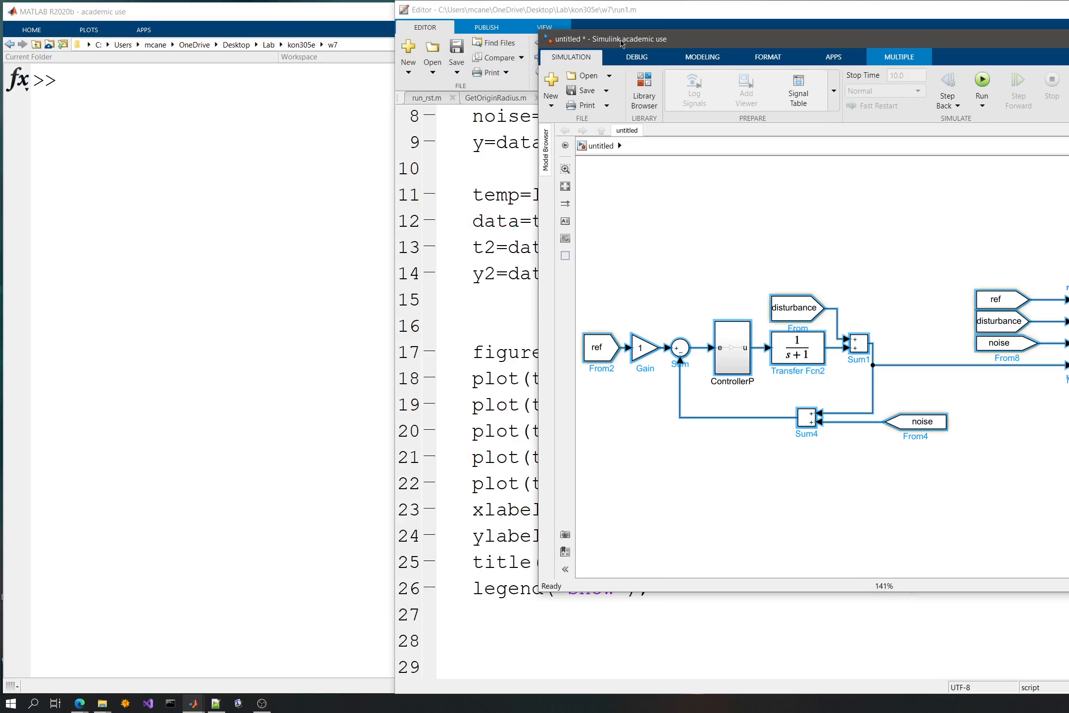
{"action": "left_click_drag", "start_coordinate": [621, 43], "coordinate": [393, 36]}
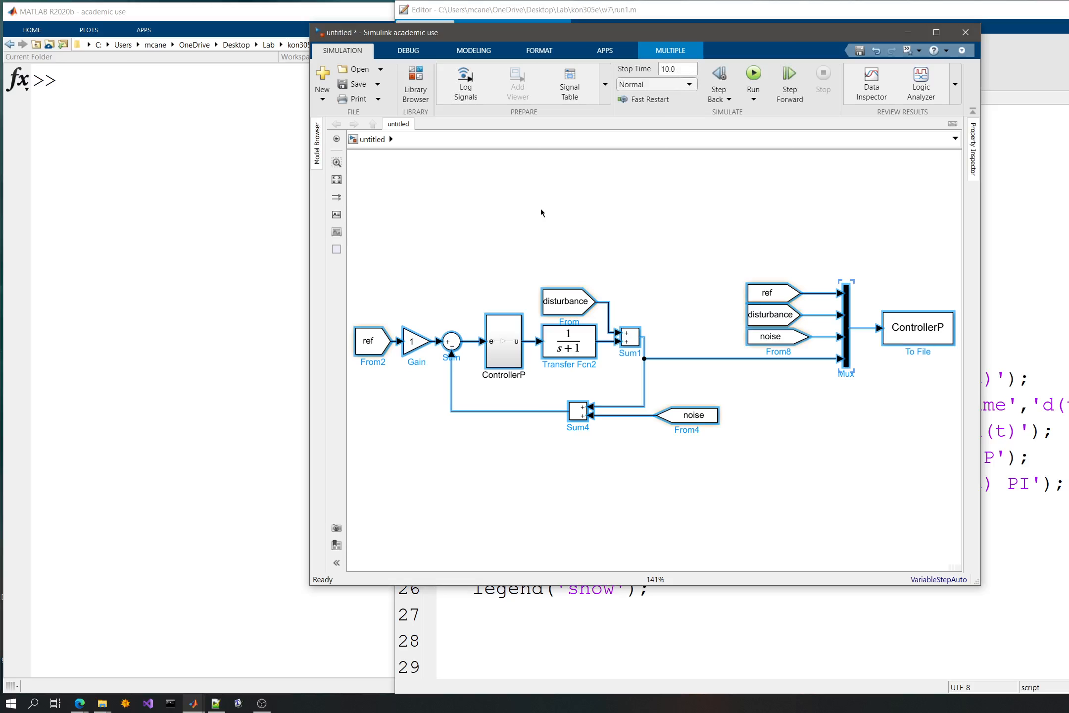
- Save the new model as Model2 in the w7 folder
{"action": "key", "text": "ctrl+s"}
{"action": "type", "text": "M"}
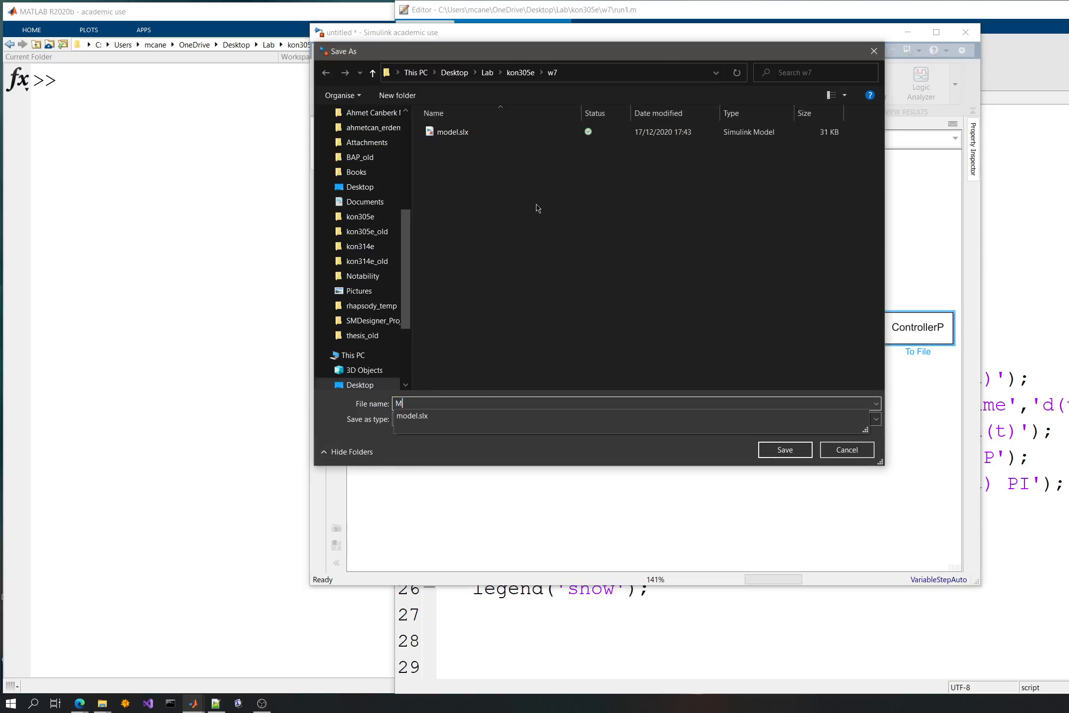
{"action": "type", "text": "odel2"}
{"action": "left_click", "coordinate": [768, 450]}
{"action": "left_click", "coordinate": [739, 483]}
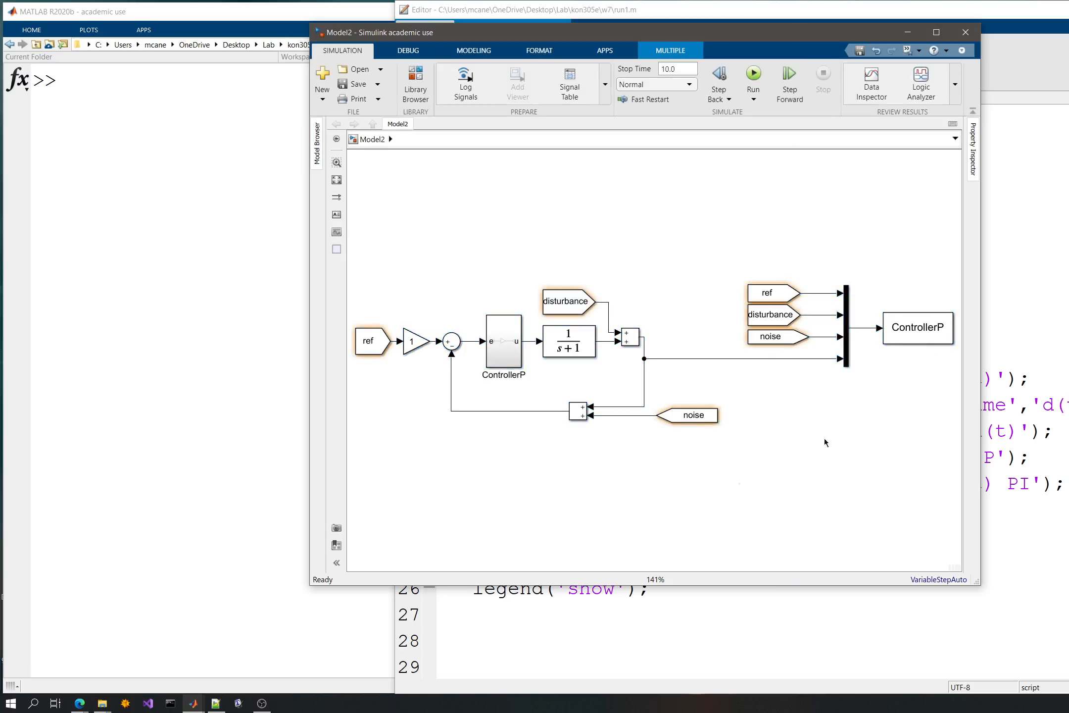
- Replace the ControllerP To File block at the mux output with a To Workspace block
{"action": "left_click", "coordinate": [903, 341]}
{"action": "key", "text": "Delete"}
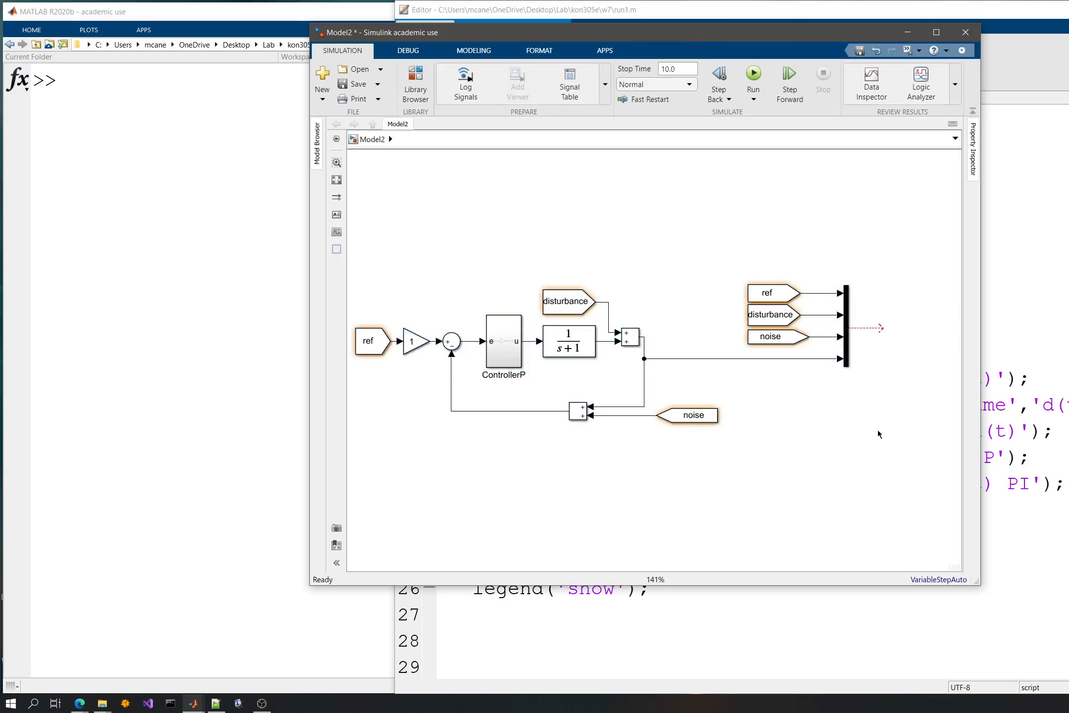
{"action": "double_click", "coordinate": [872, 438]}
{"action": "type", "text": "toworks"}
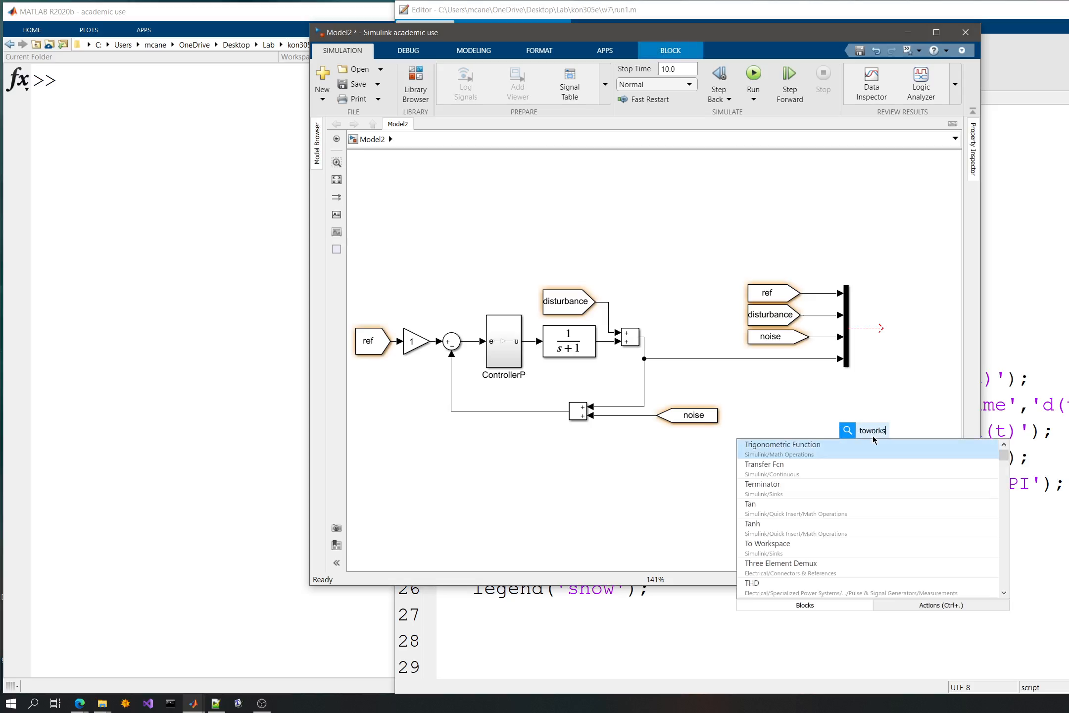
{"action": "left_click", "coordinate": [882, 445]}
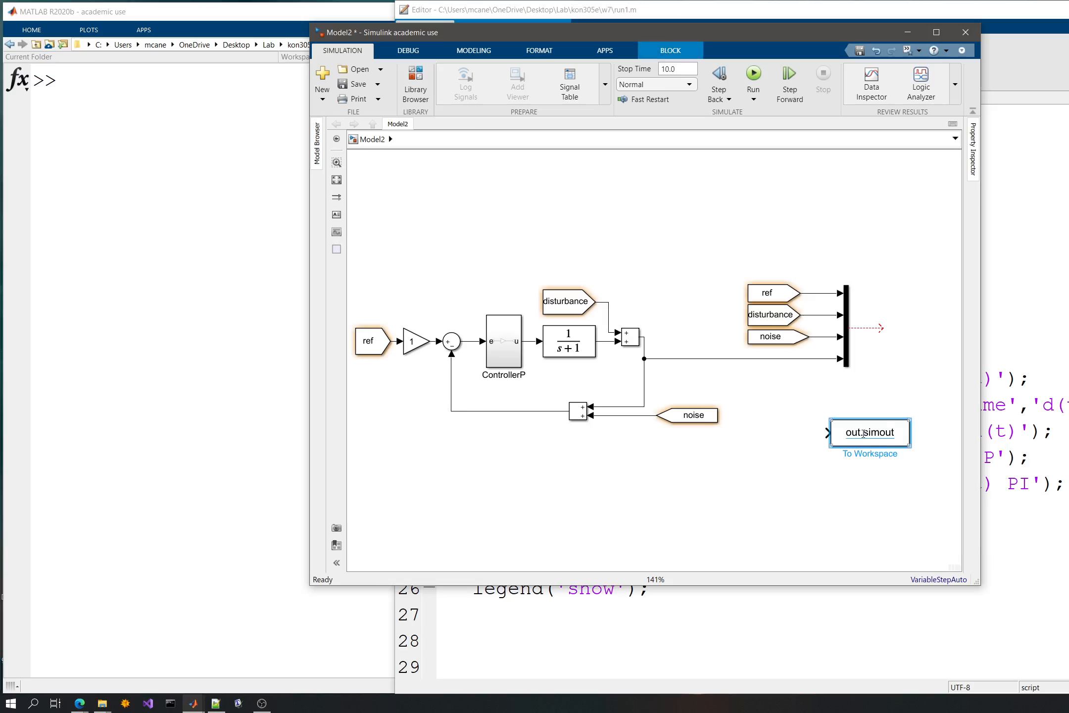
{"action": "left_click_drag", "start_coordinate": [882, 446], "coordinate": [922, 327]}
- Try the Array save format in the To Workspace block's parameters, restore Timeseries and close the parameters
{"action": "double_click", "coordinate": [922, 327]}
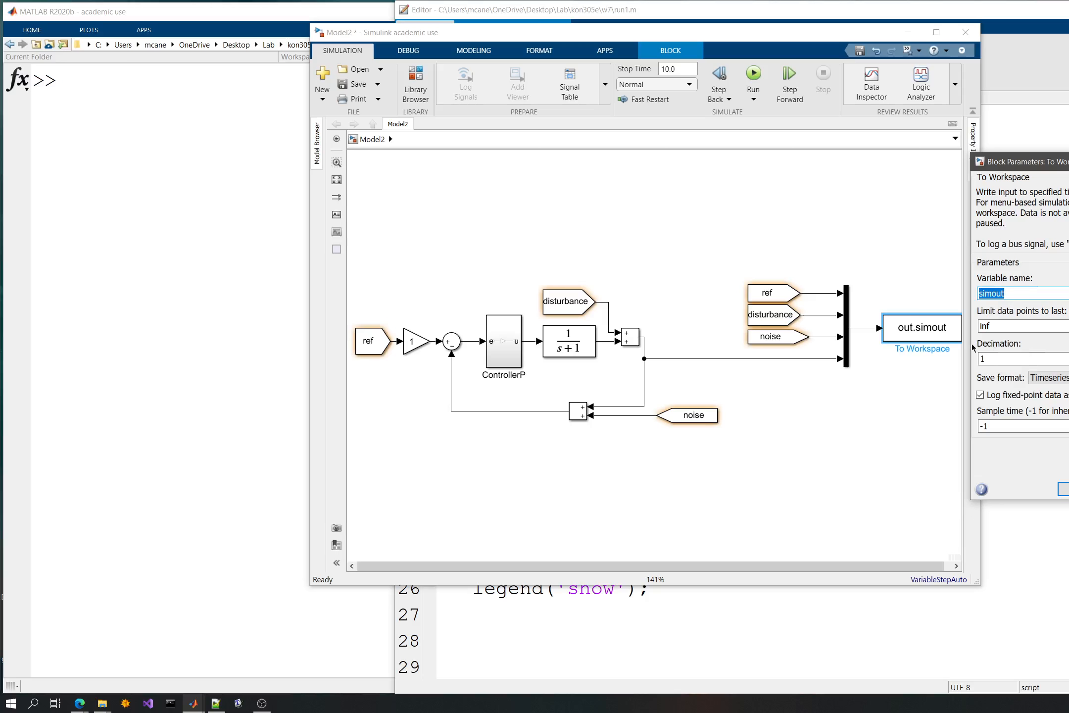
{"action": "left_click", "coordinate": [1052, 377]}
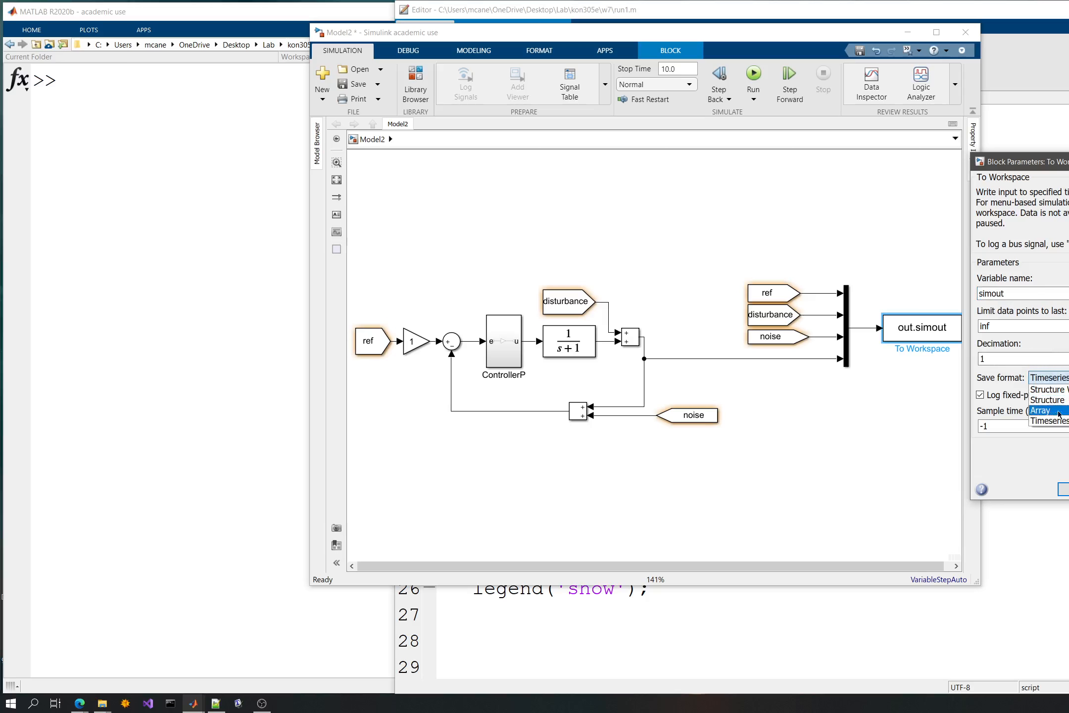
{"action": "left_click", "coordinate": [1057, 414]}
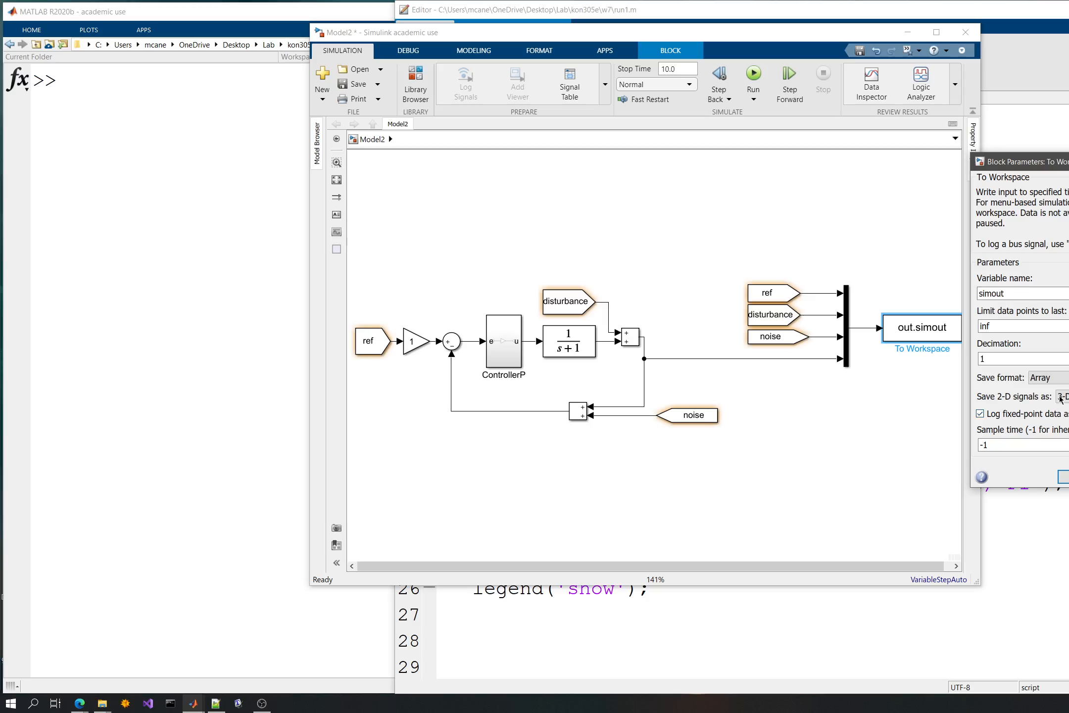
{"action": "left_click", "coordinate": [1062, 396]}
{"action": "left_click", "coordinate": [1048, 377]}
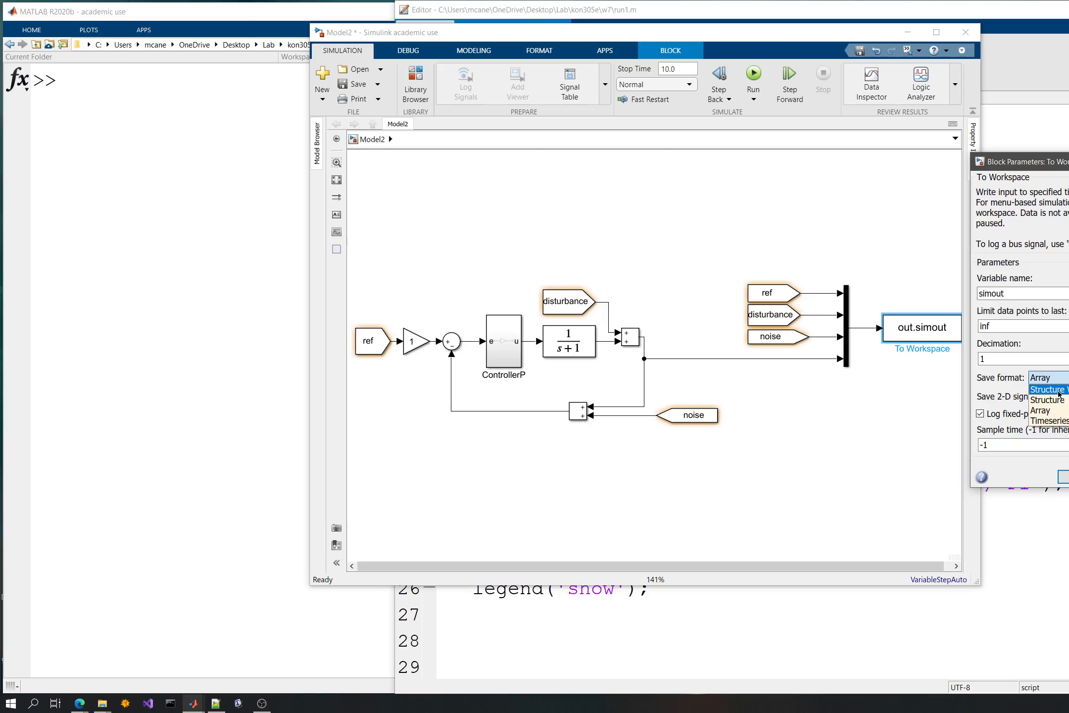
{"action": "left_click", "coordinate": [1055, 421]}
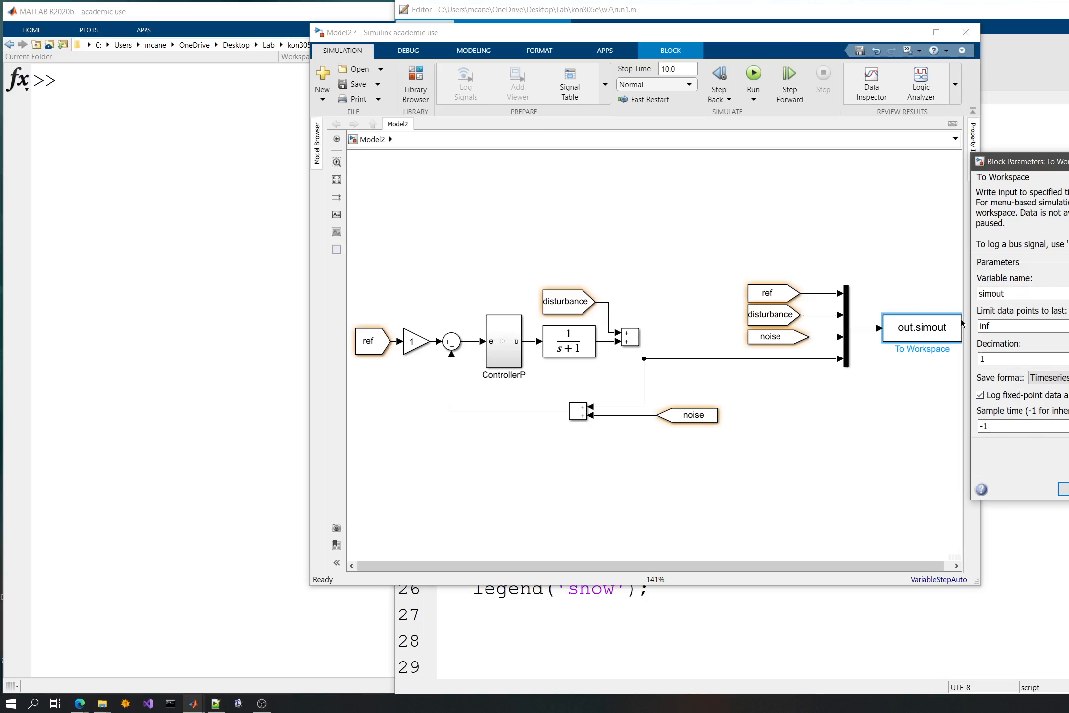
{"action": "left_click", "coordinate": [1064, 489]}
{"action": "left_click", "coordinate": [874, 442]}
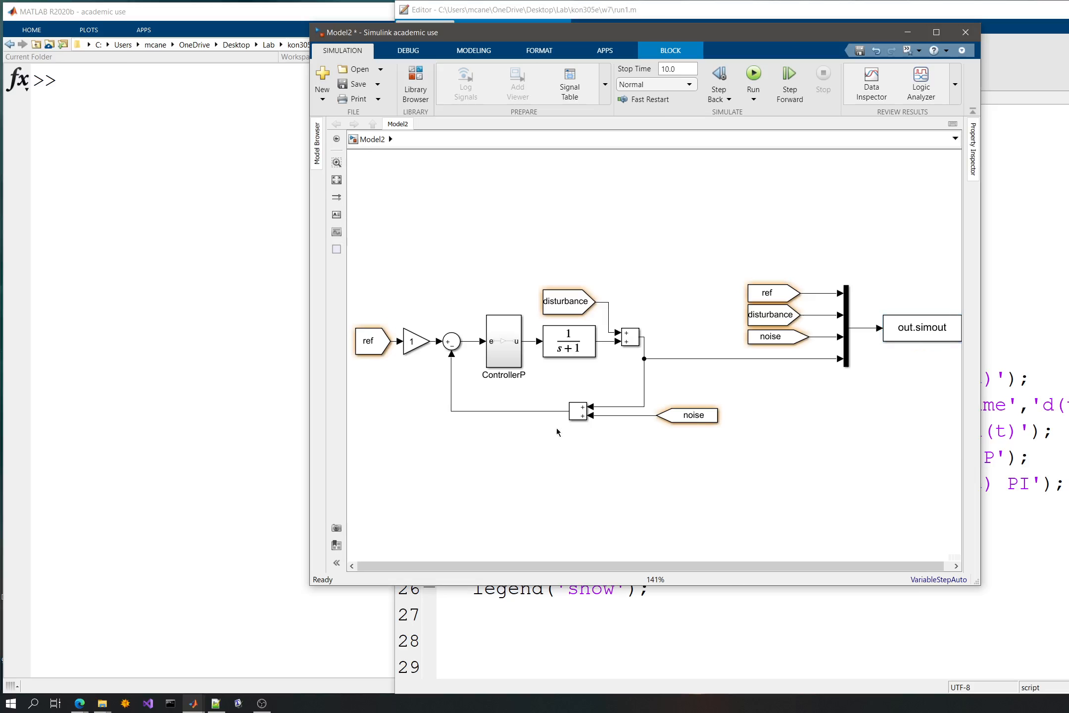
- Delete the disturbance and noise From blocks in the loop and the three From blocks feeding the mux
{"action": "key", "text": "alt+Tab"}
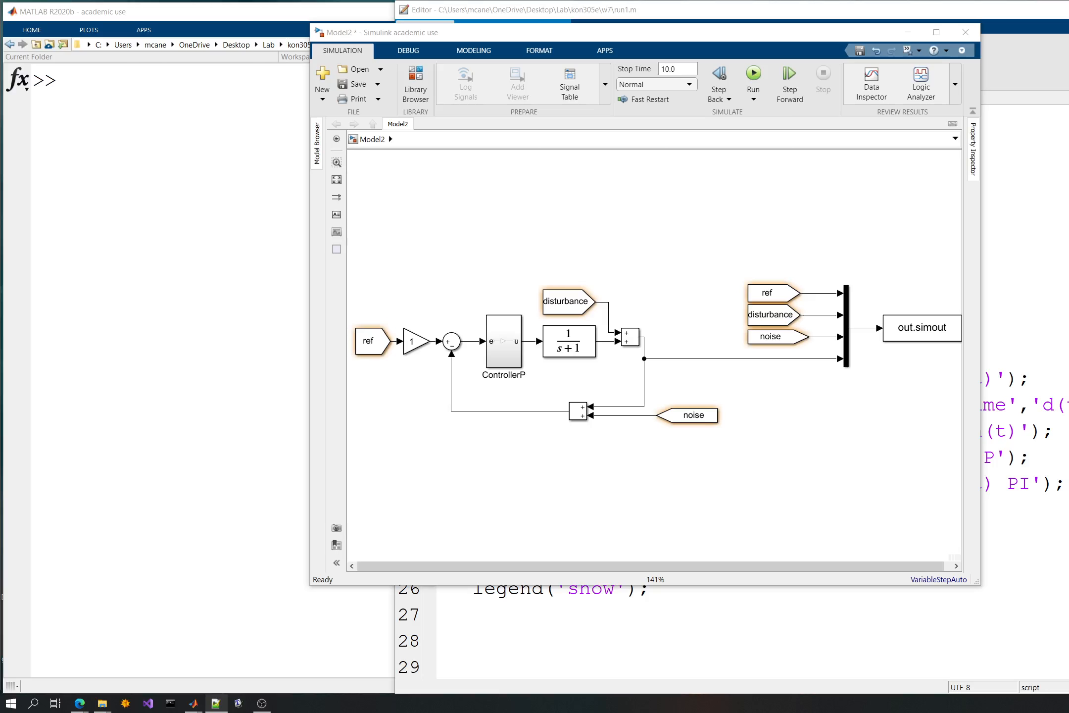
{"action": "left_click", "coordinate": [455, 243]}
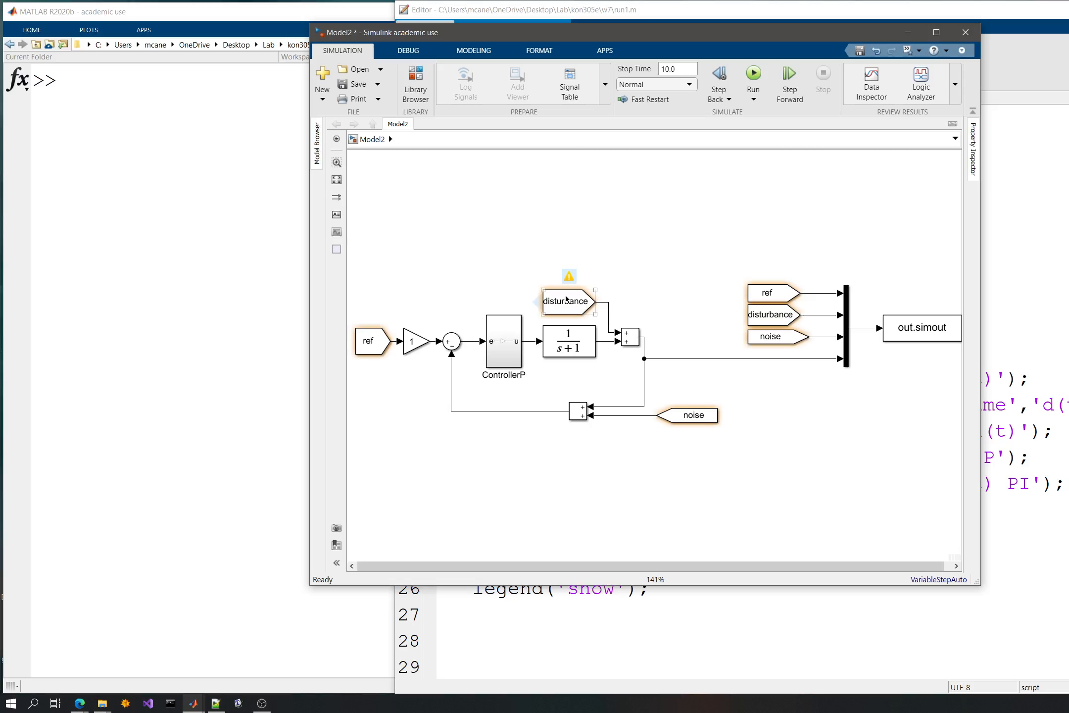
{"action": "left_click_drag", "start_coordinate": [520, 259], "coordinate": [597, 322]}
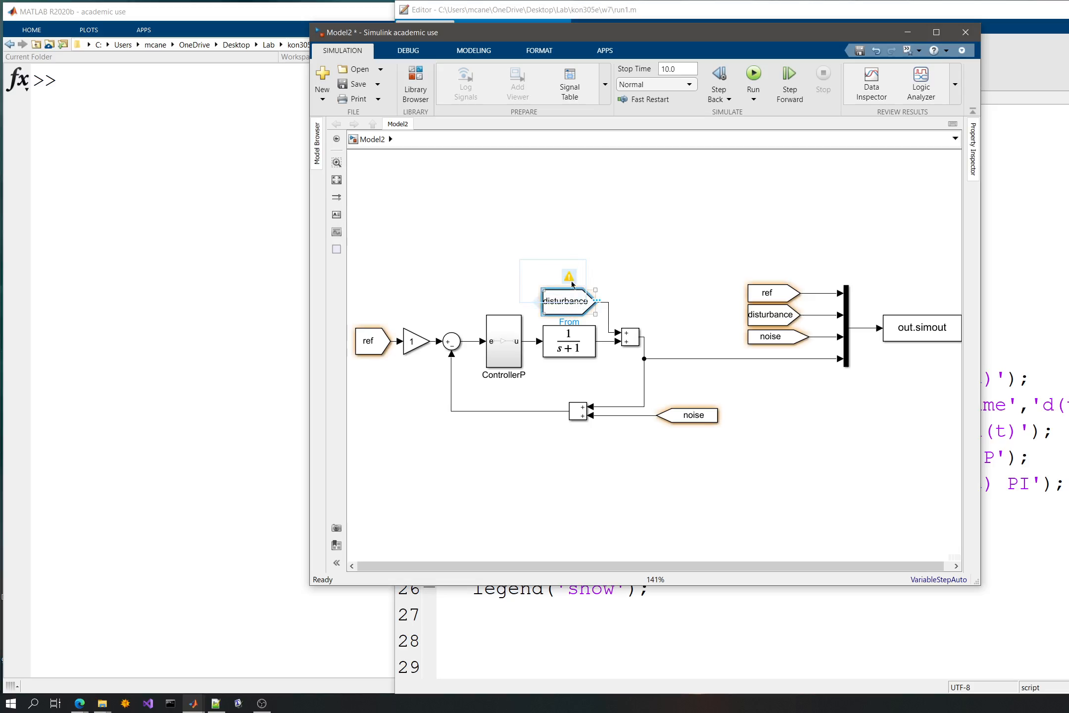
{"action": "key", "text": "Delete"}
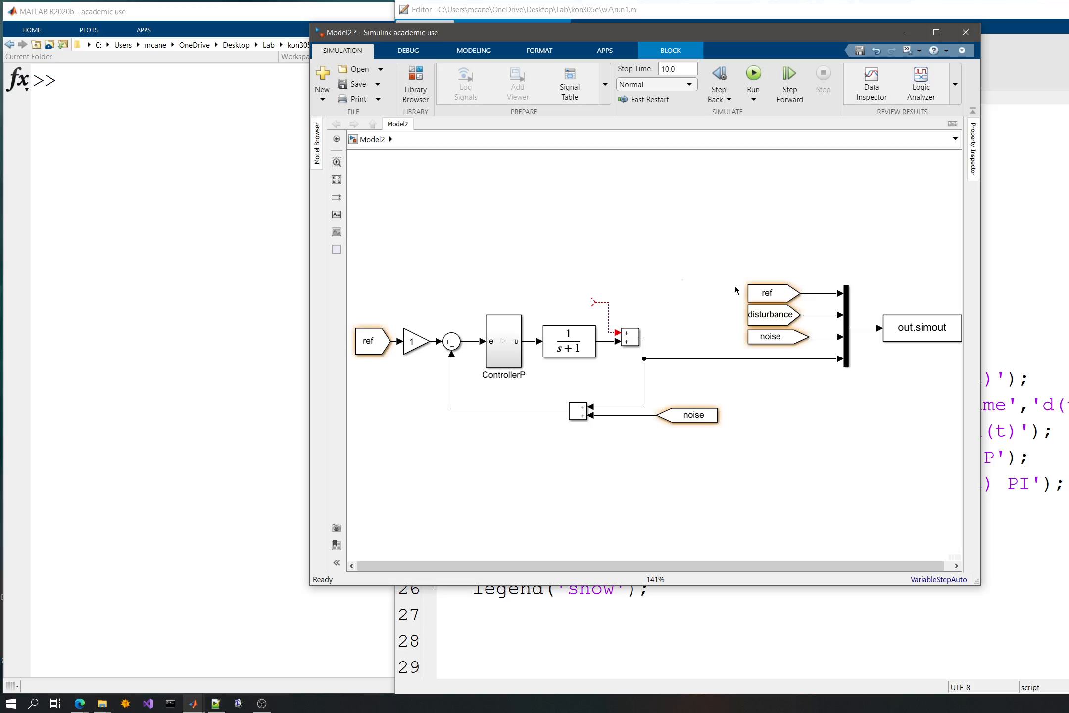
{"action": "left_click_drag", "start_coordinate": [735, 265], "coordinate": [799, 358]}
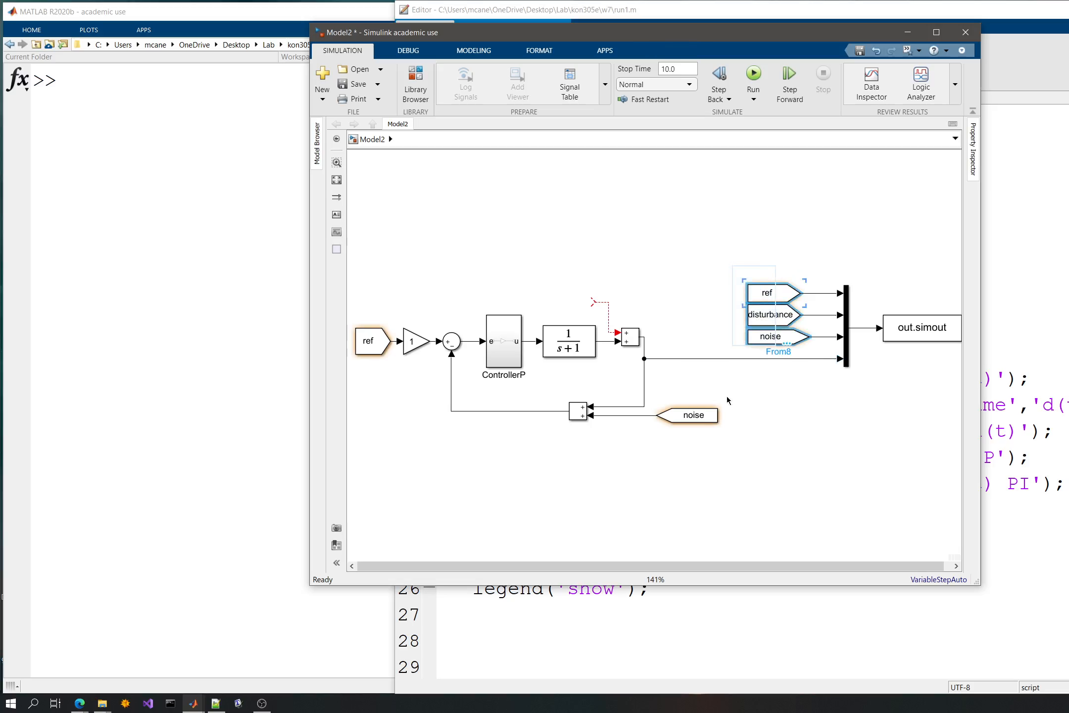
{"action": "key", "text": "Delete"}
{"action": "left_click", "coordinate": [703, 415]}
{"action": "key", "text": "Delete"}
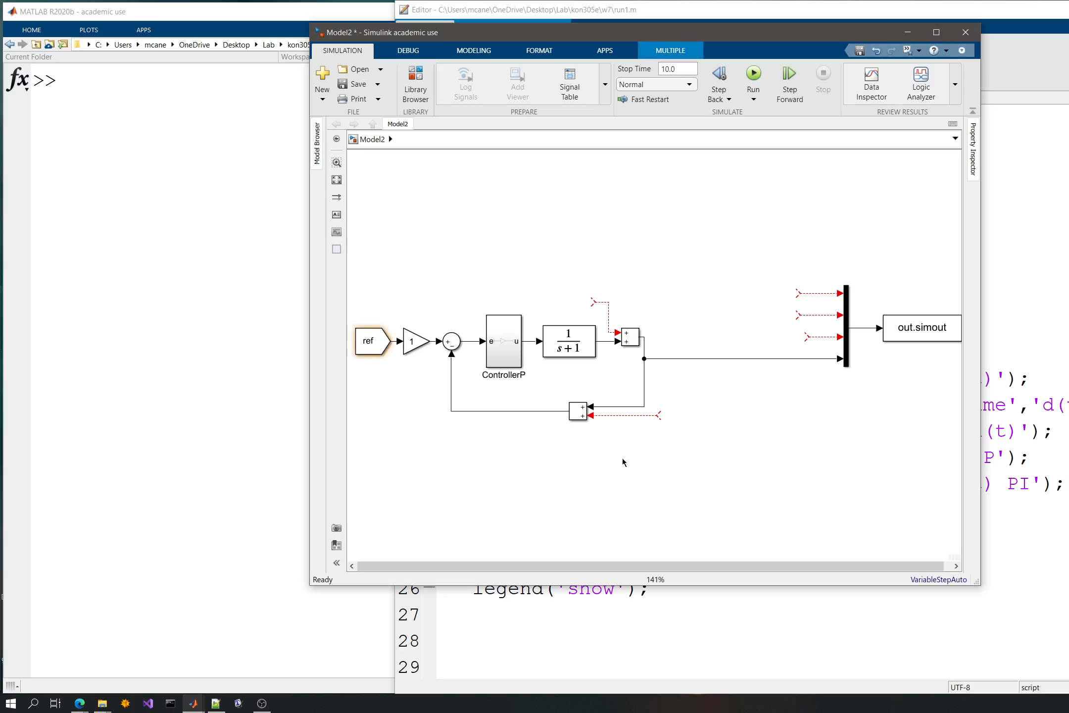
- Remove the noise summing block and its dangling line, and reconnect the feedback path directly
{"action": "key", "text": "Delete"}
{"action": "left_click", "coordinate": [577, 414]}
{"action": "key", "text": "Delete"}
{"action": "left_click_drag", "start_coordinate": [589, 406], "coordinate": [567, 411]}
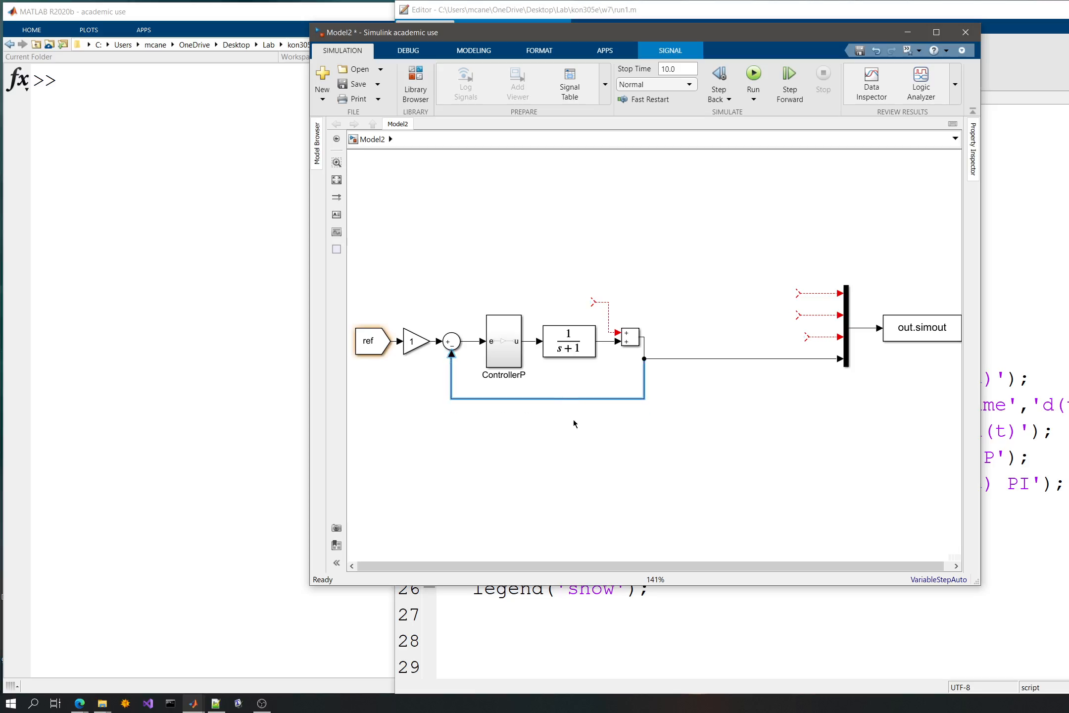
- Remove the disturbance summing block and its dangling line, and connect the 1/(s+1) output to the feedback and mux lines
{"action": "left_click", "coordinate": [628, 340]}
{"action": "key", "text": "Delete"}
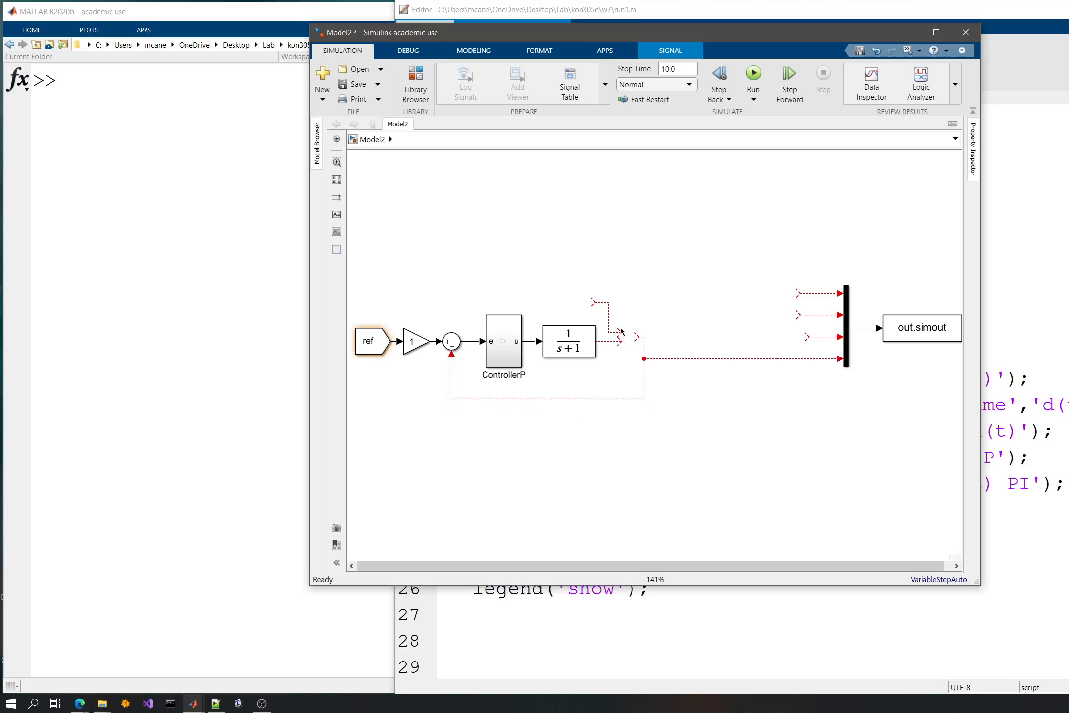
{"action": "left_click", "coordinate": [617, 331]}
{"action": "key", "text": "Delete"}
{"action": "left_click_drag", "start_coordinate": [620, 341], "coordinate": [635, 333]}
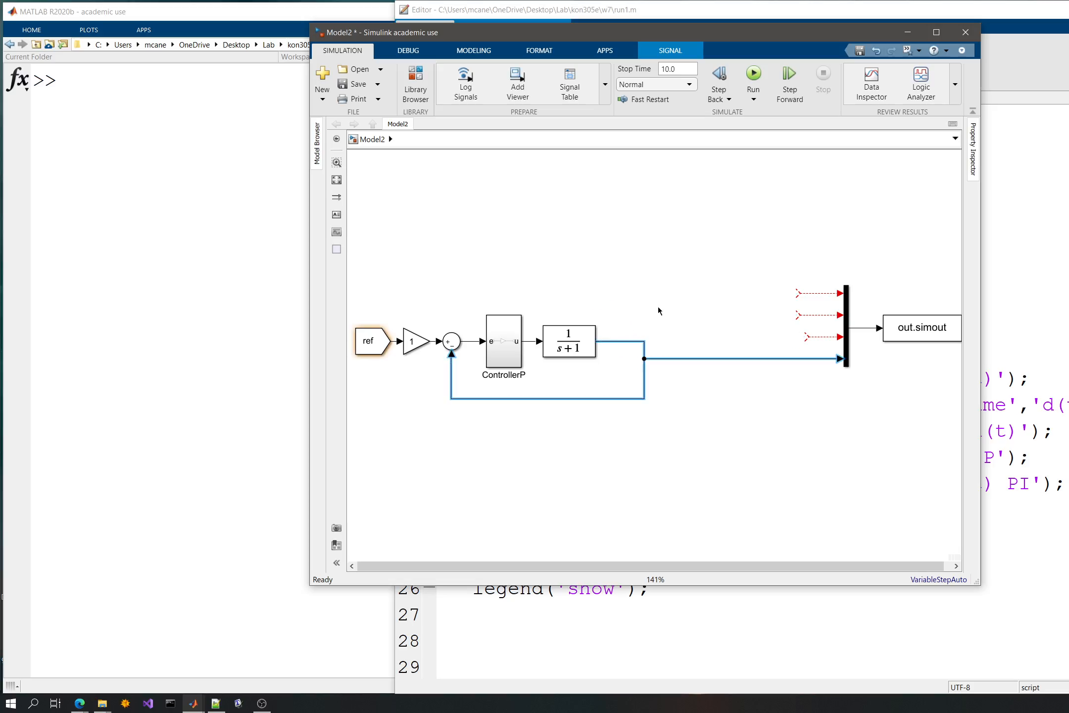
- Delete the ref From block at the gain's input
{"action": "left_click", "coordinate": [763, 287]}
{"action": "left_click_drag", "start_coordinate": [767, 278], "coordinate": [820, 338]}
{"action": "left_click", "coordinate": [367, 350]}
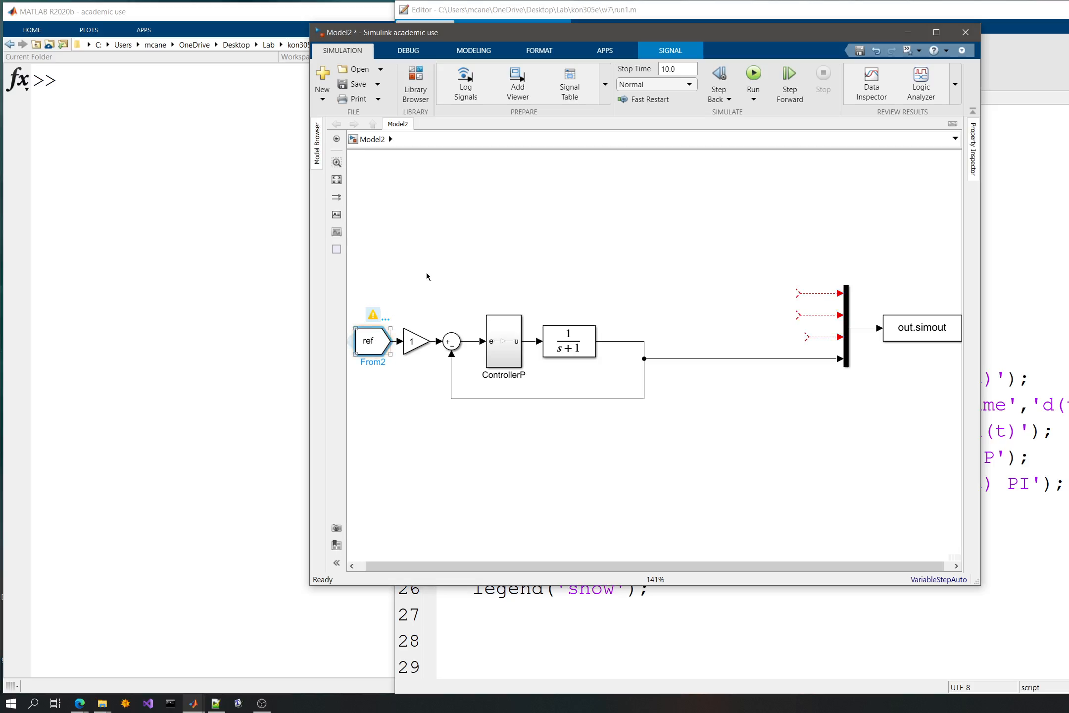
{"action": "key", "text": "Delete"}
- Add a From Workspace block in the empty area above the control loop
{"action": "left_click_drag", "start_coordinate": [431, 267], "coordinate": [470, 272]}
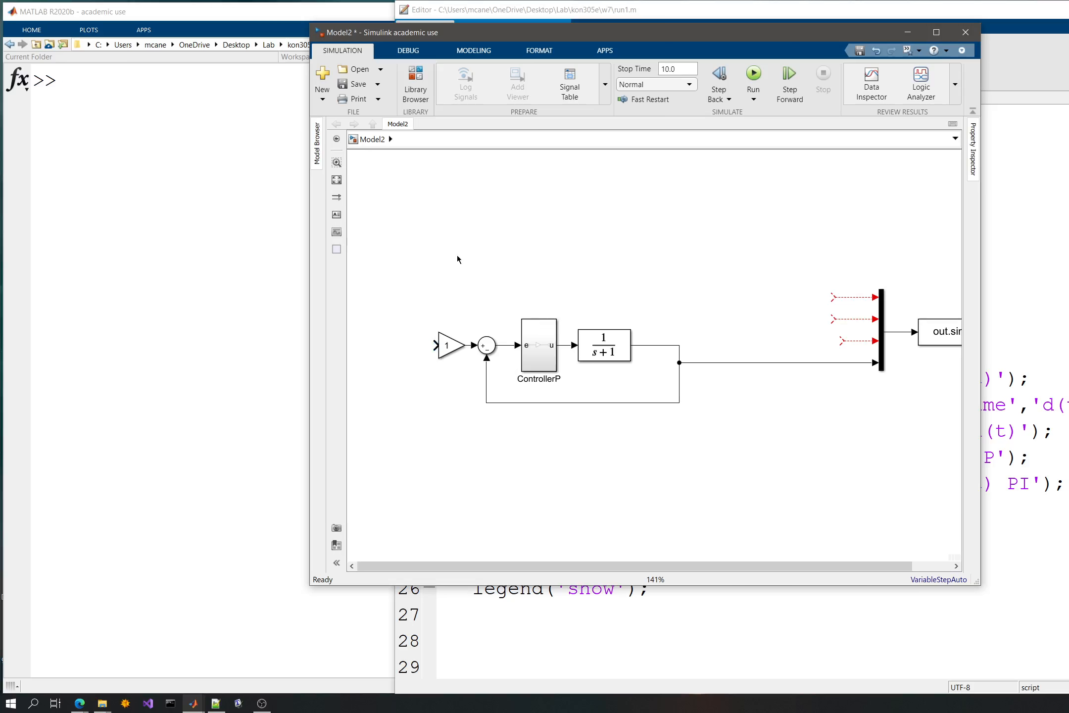
{"action": "type", "text": "om"}
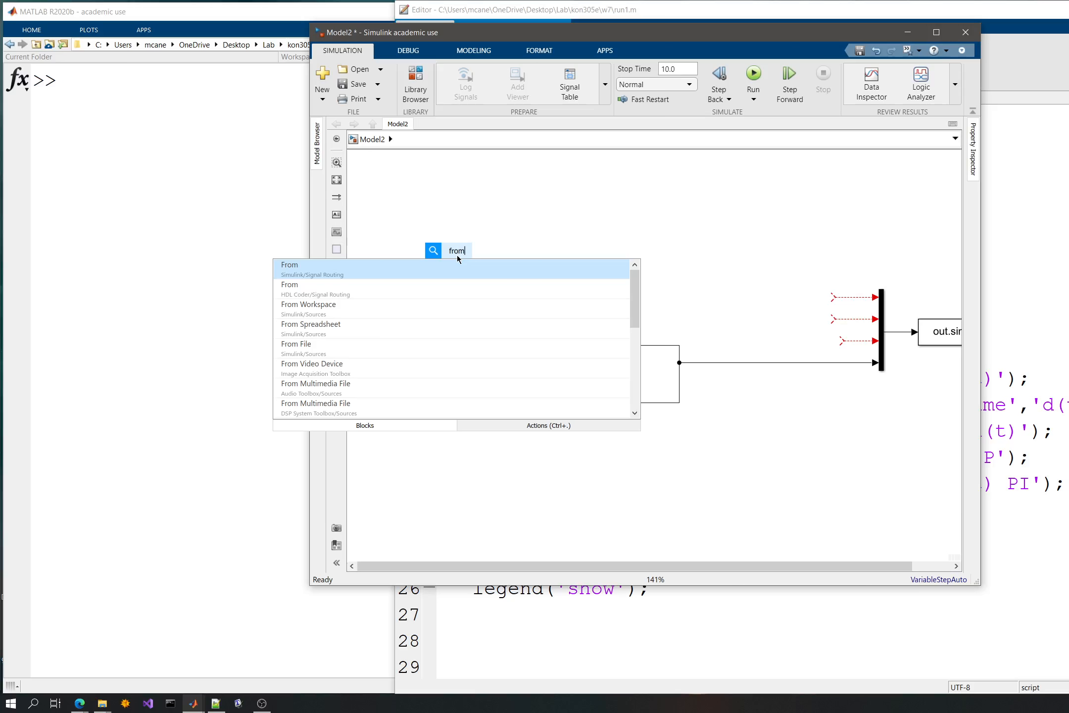
{"action": "left_click", "coordinate": [304, 313]}
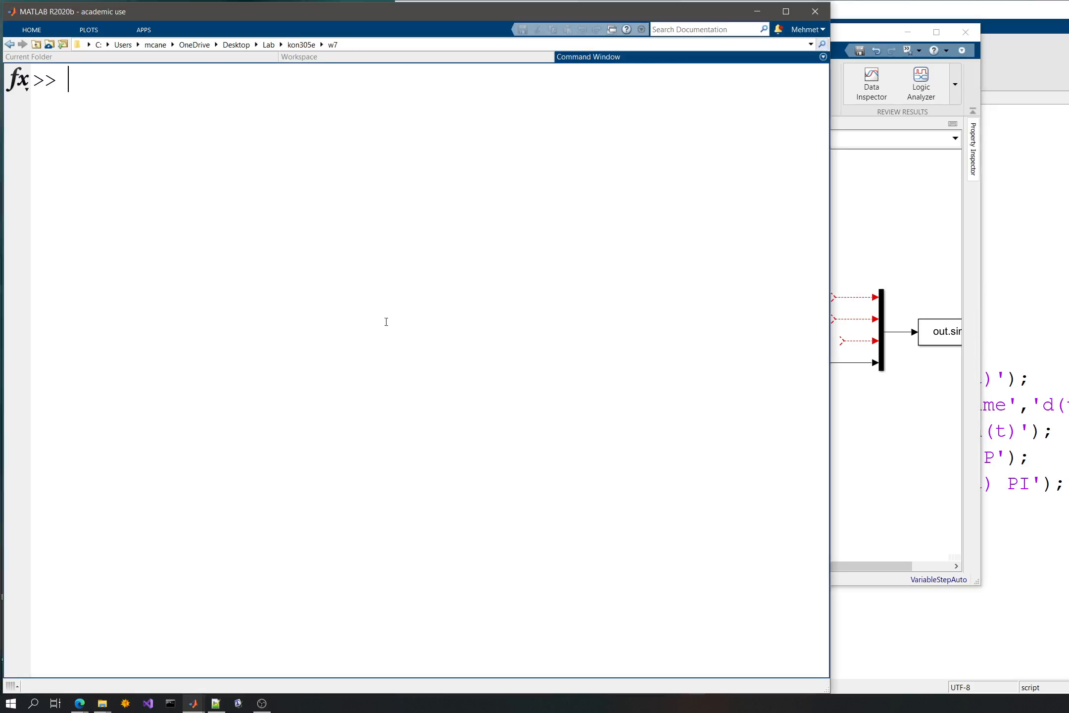
- Check the From Workspace block's parameters, keeping simin as its data variable, and move the block farther up from the loop
{"action": "double_click", "coordinate": [469, 255]}
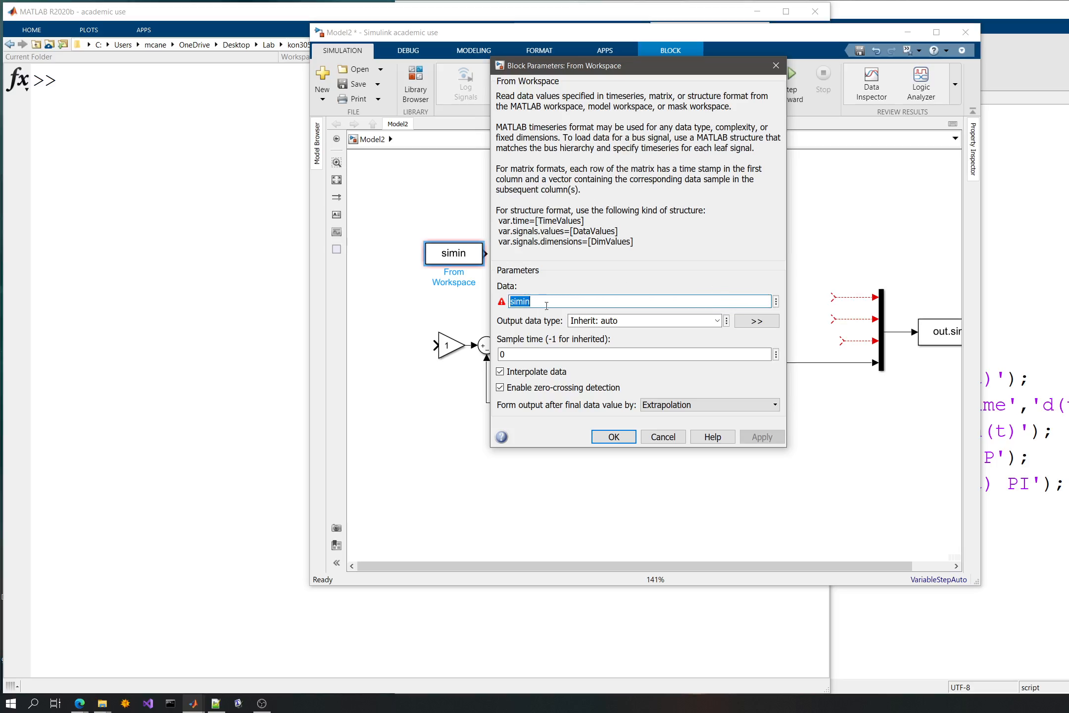
{"action": "left_click", "coordinate": [776, 303]}
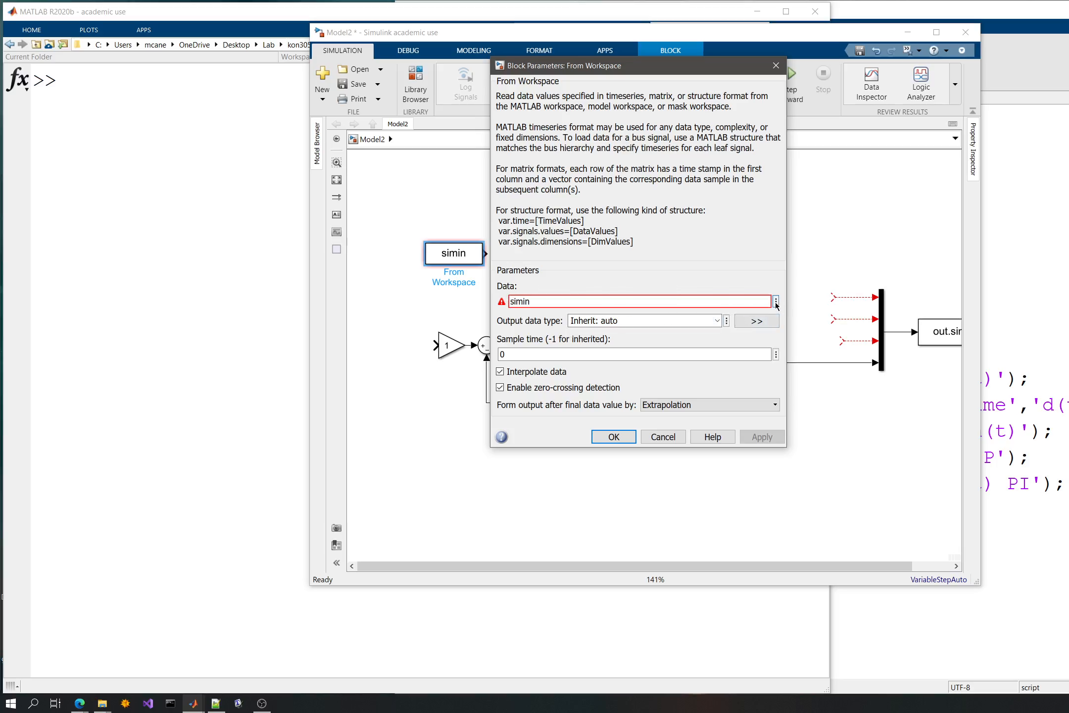
{"action": "left_click", "coordinate": [668, 256]}
{"action": "left_click", "coordinate": [614, 437]}
{"action": "left_click_drag", "start_coordinate": [461, 251], "coordinate": [417, 221]}
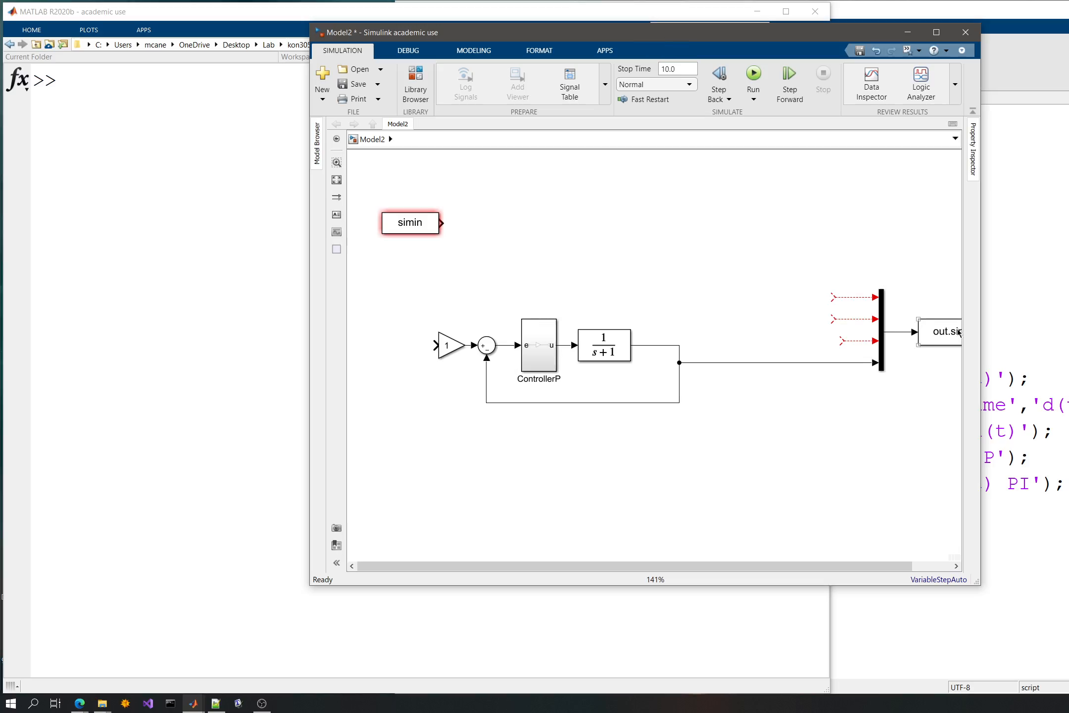
- Add a Demux block fed by the simin block and connect its second output to the gain's input
{"action": "left_click", "coordinate": [651, 232]}
{"action": "type", "text": "demu"}
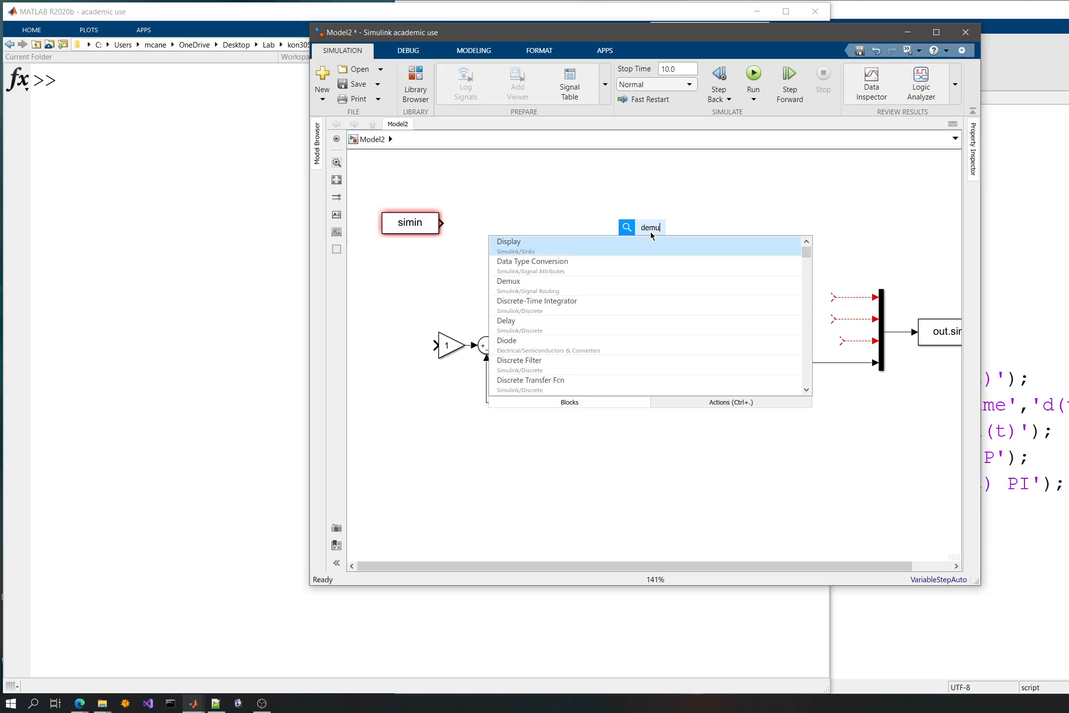
{"action": "key", "text": "Return"}
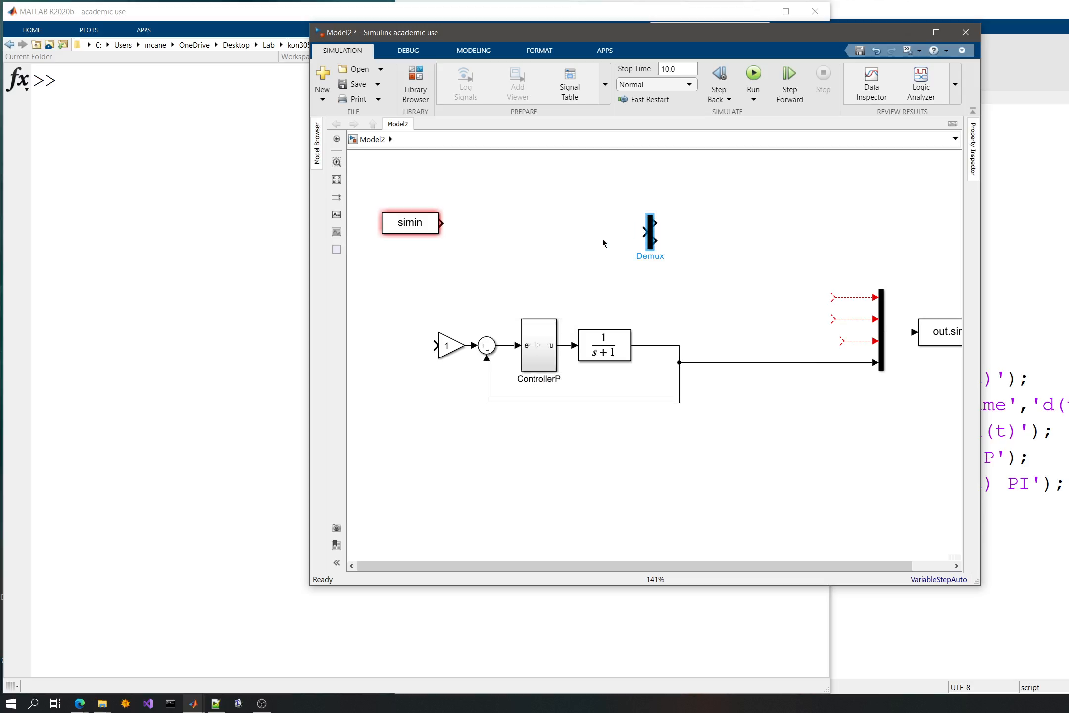
{"action": "left_click_drag", "start_coordinate": [651, 235], "coordinate": [472, 222]}
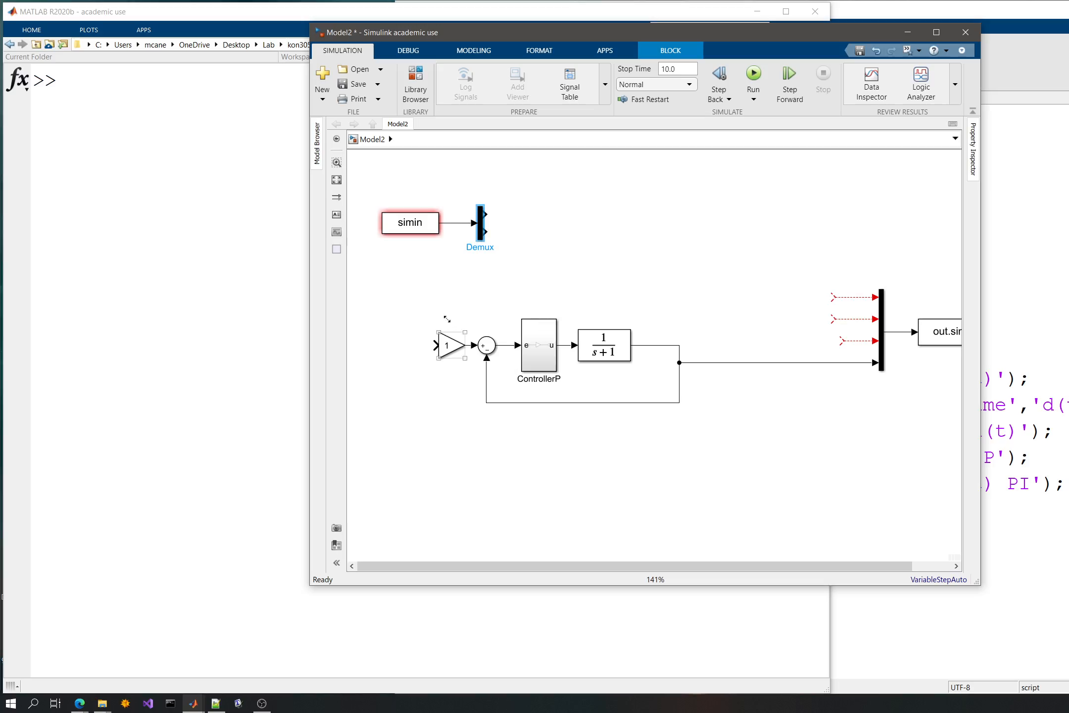
{"action": "left_click_drag", "start_coordinate": [485, 231], "coordinate": [435, 345]}
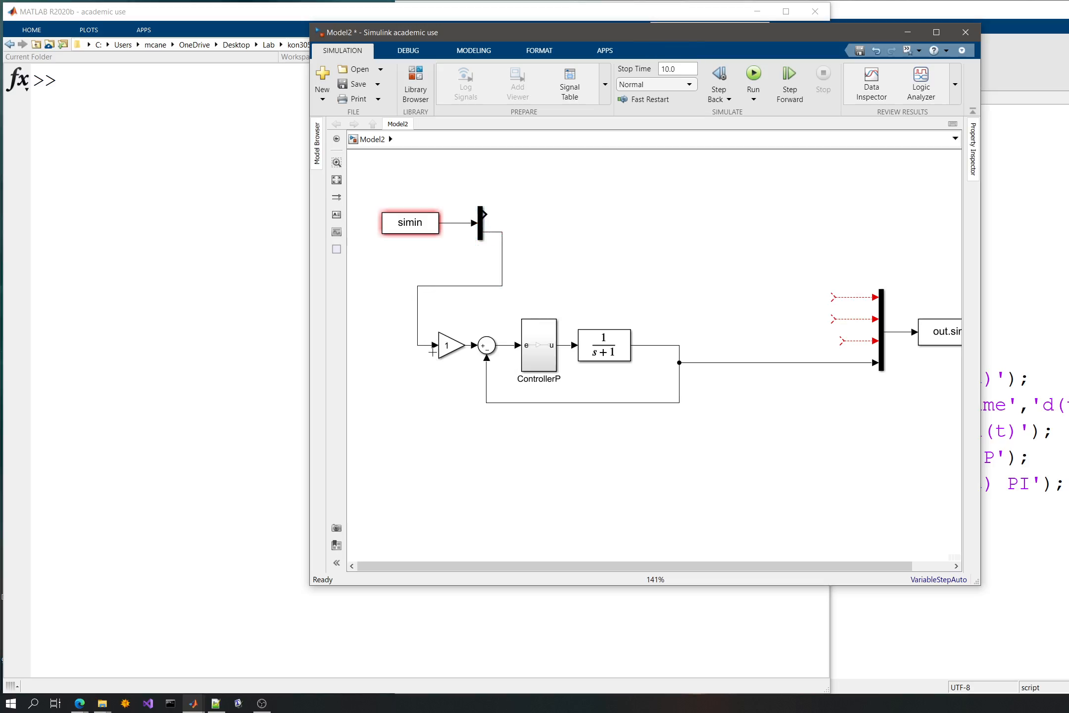
- Remove the gain of 1 so that the demux line runs straight to the summing block
{"action": "left_click", "coordinate": [448, 347]}
{"action": "double_click", "coordinate": [448, 348]}
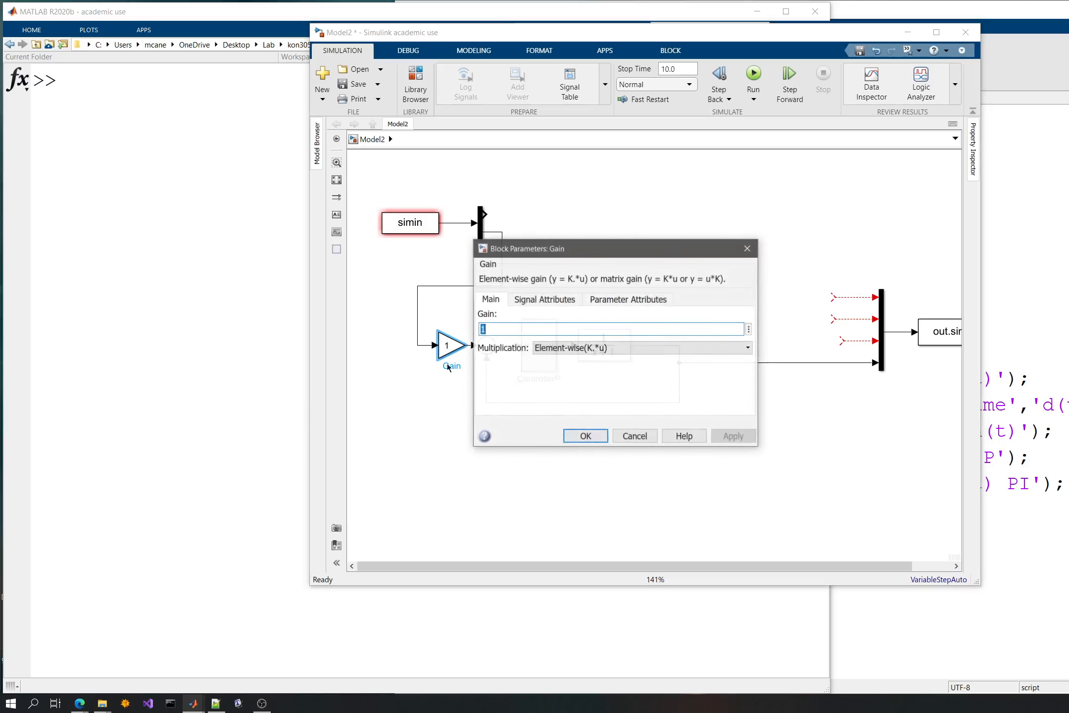
{"action": "left_click", "coordinate": [747, 257]}
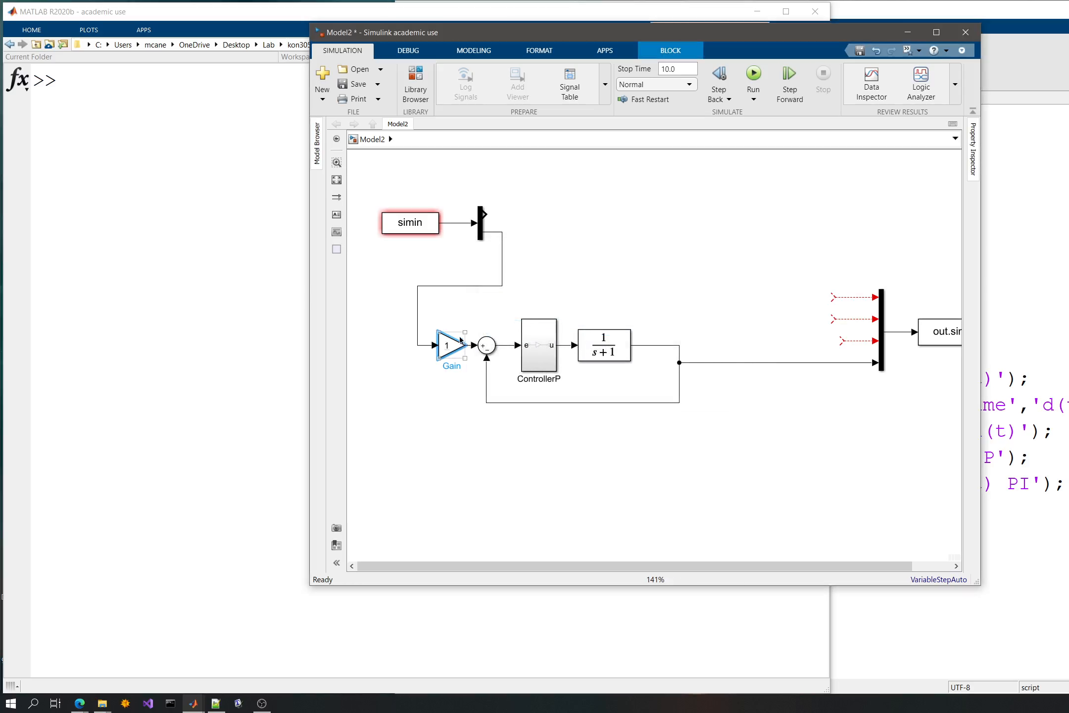
{"action": "double_click", "coordinate": [451, 365]}
{"action": "left_click", "coordinate": [454, 417]}
{"action": "left_click", "coordinate": [450, 347]}
{"action": "key", "text": "Delete"}
{"action": "left_click", "coordinate": [448, 345]}
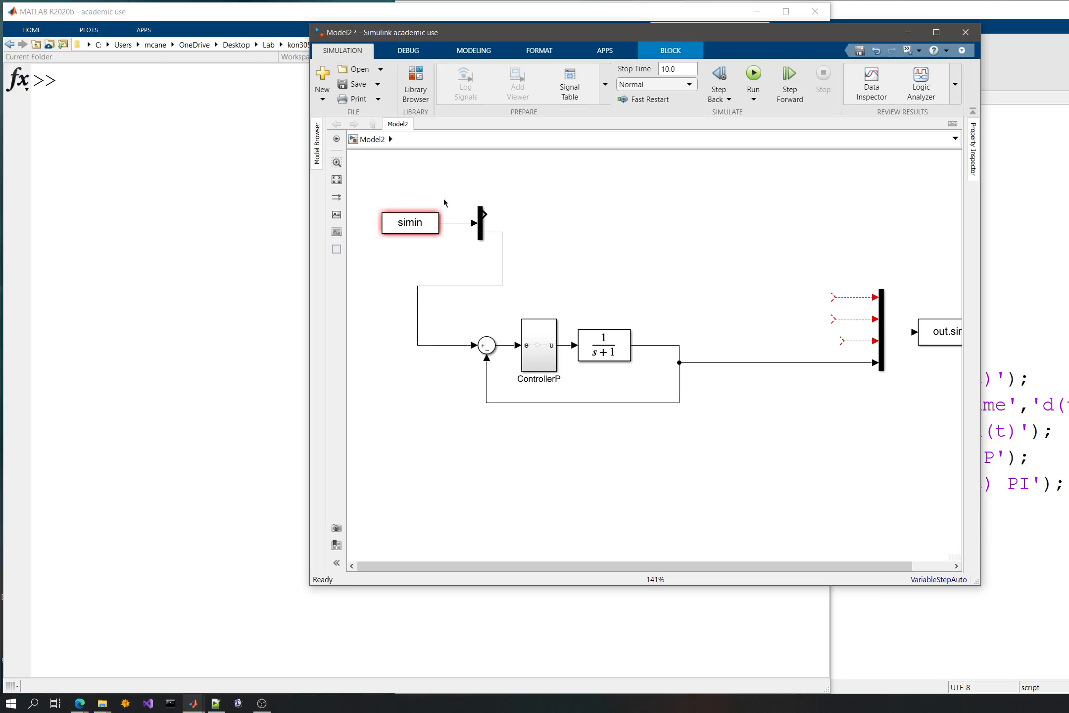
- Move the simin and Demux blocks together down into line with the loop's summing block
{"action": "left_click", "coordinate": [378, 206]}
{"action": "scroll", "coordinate": [533, 262], "scroll_direction": "down", "scroll_amount": 3}
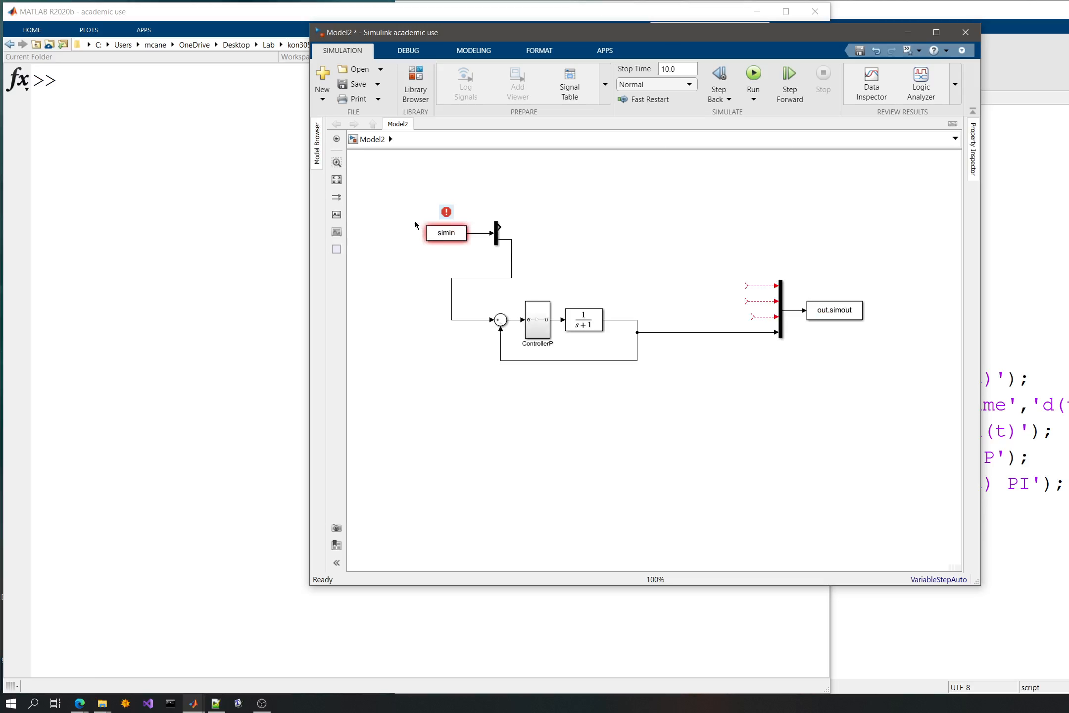
{"action": "left_click_drag", "start_coordinate": [412, 209], "coordinate": [461, 316]}
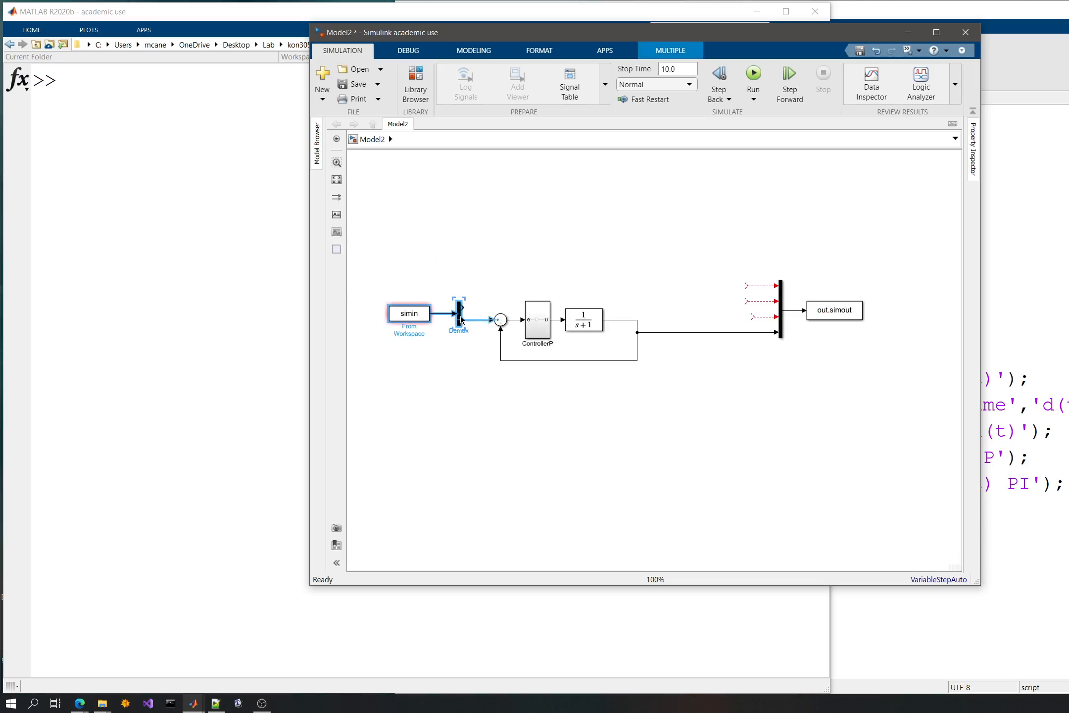
{"action": "left_click", "coordinate": [564, 253]}
- Delete the three dangling signal lines at the mux inputs
{"action": "scroll", "coordinate": [638, 372], "scroll_direction": "up", "scroll_amount": 2}
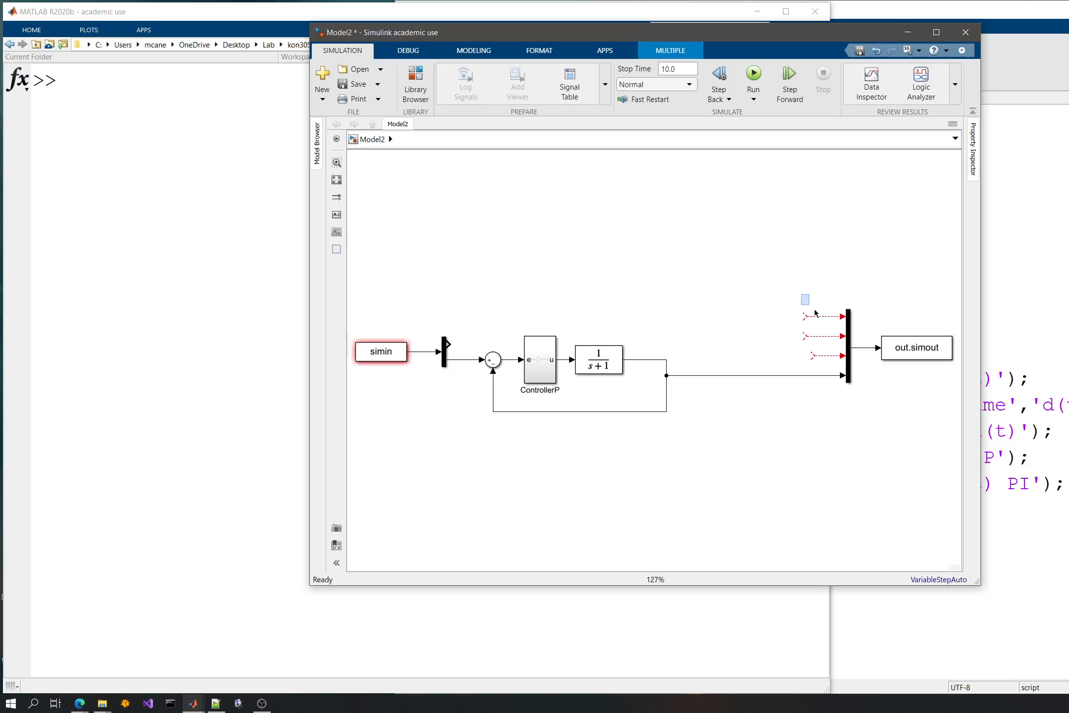
{"action": "left_click_drag", "start_coordinate": [801, 294], "coordinate": [841, 366]}
{"action": "key", "text": "Delete"}
- Delete the Mux block and connect the 1/(s+1) output directly to the out.simout block
{"action": "left_click", "coordinate": [847, 341]}
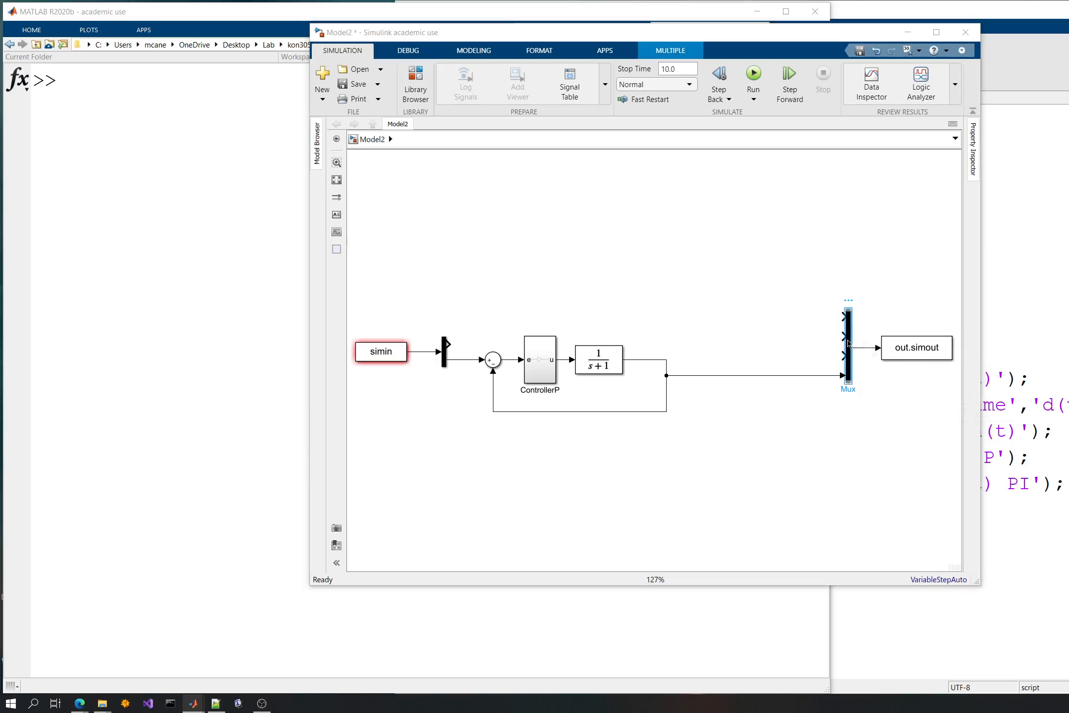
{"action": "double_click", "coordinate": [848, 342]}
{"action": "left_click", "coordinate": [1016, 414]}
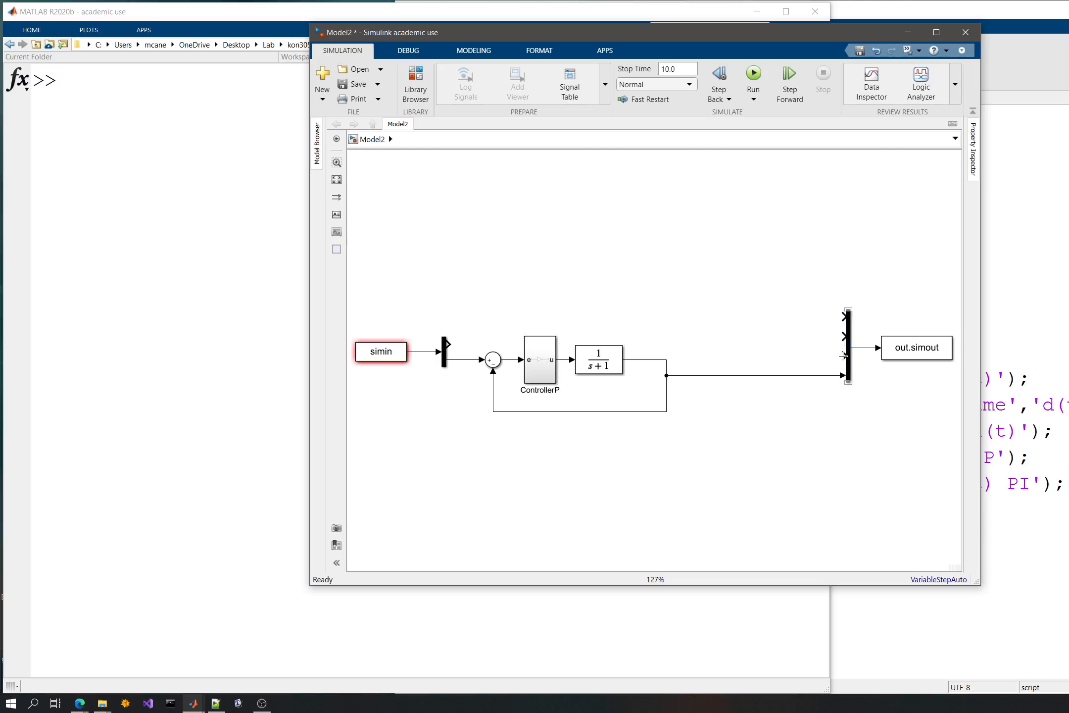
{"action": "left_click_drag", "start_coordinate": [790, 309], "coordinate": [857, 393]}
{"action": "key", "text": "Delete"}
{"action": "mouse_move", "coordinate": [884, 358]}
{"action": "left_mouse_down"}
{"action": "mouse_move", "coordinate": [773, 370]}
{"action": "mouse_move", "coordinate": [663, 360]}
{"action": "mouse_move", "coordinate": [666, 342]}
{"action": "left_mouse_up"}
{"action": "key", "text": "space"}
- Resize the ControllerP block to be wider and shorter, and save the model
{"action": "left_click", "coordinate": [588, 356]}
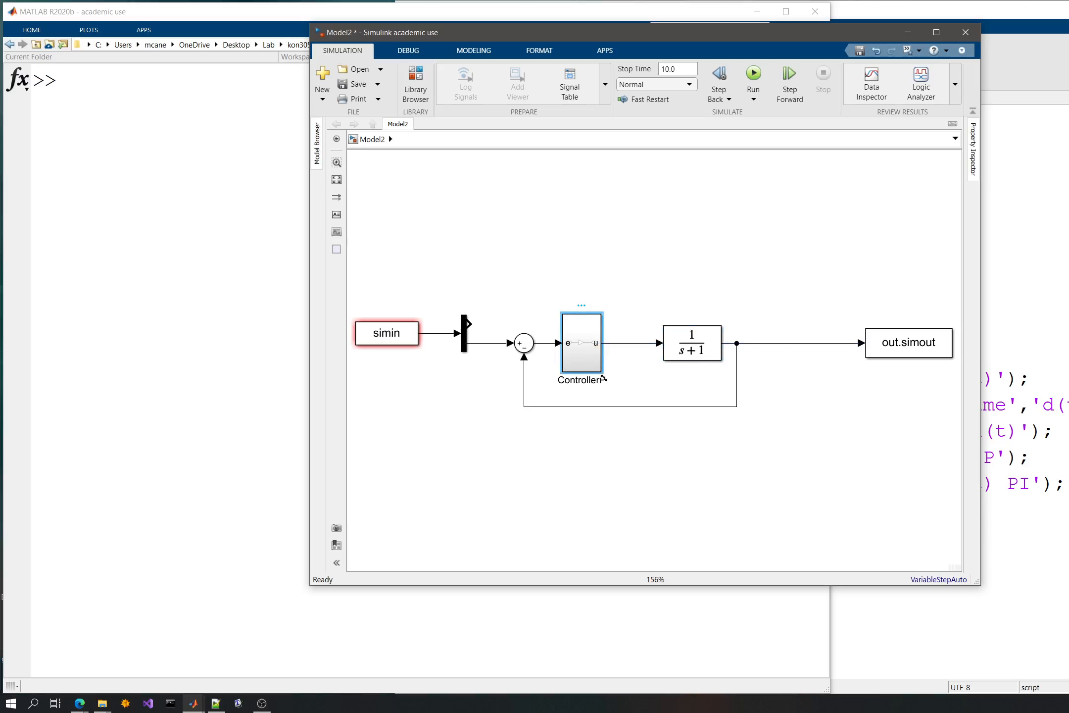
{"action": "left_click_drag", "start_coordinate": [601, 371], "coordinate": [599, 345]}
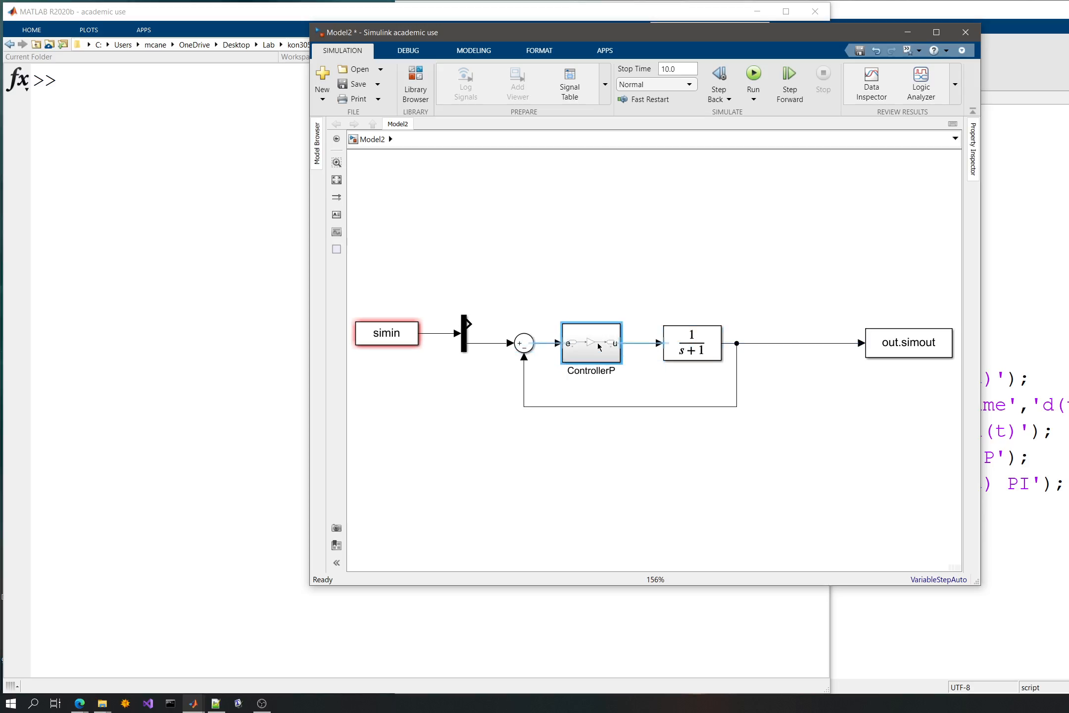
{"action": "left_click", "coordinate": [635, 275]}
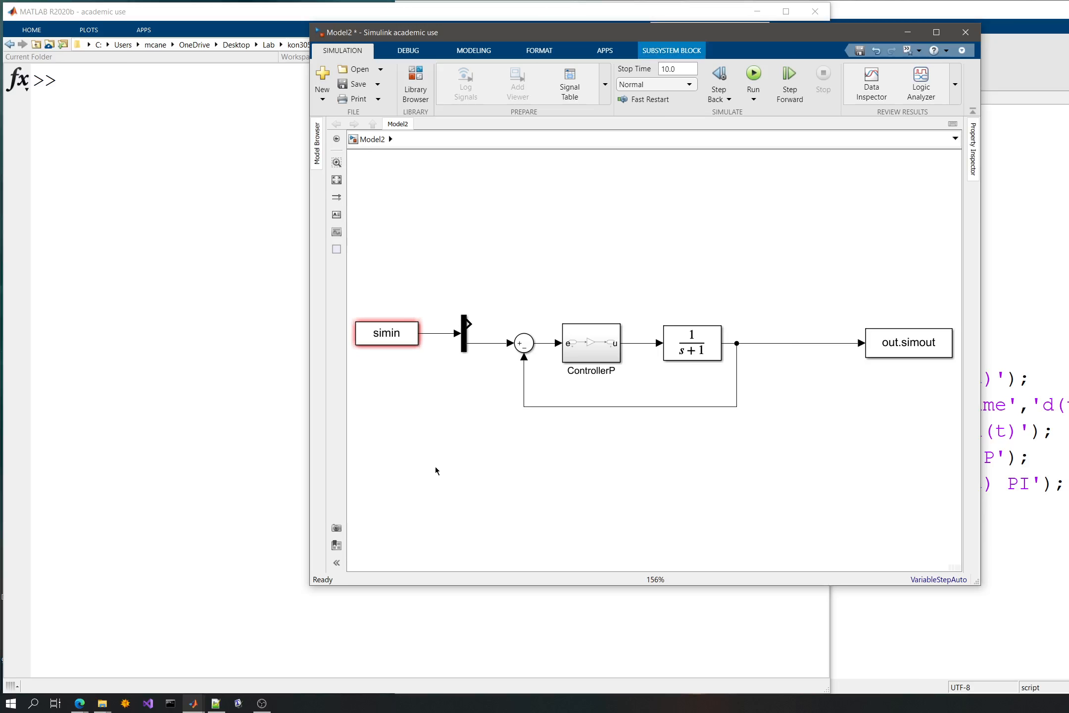
{"action": "key", "text": "ctrl+s"}
- Create a new MATLAB script that begins with clear;clc; and leave blank lines below it
{"action": "left_click", "coordinate": [998, 94]}
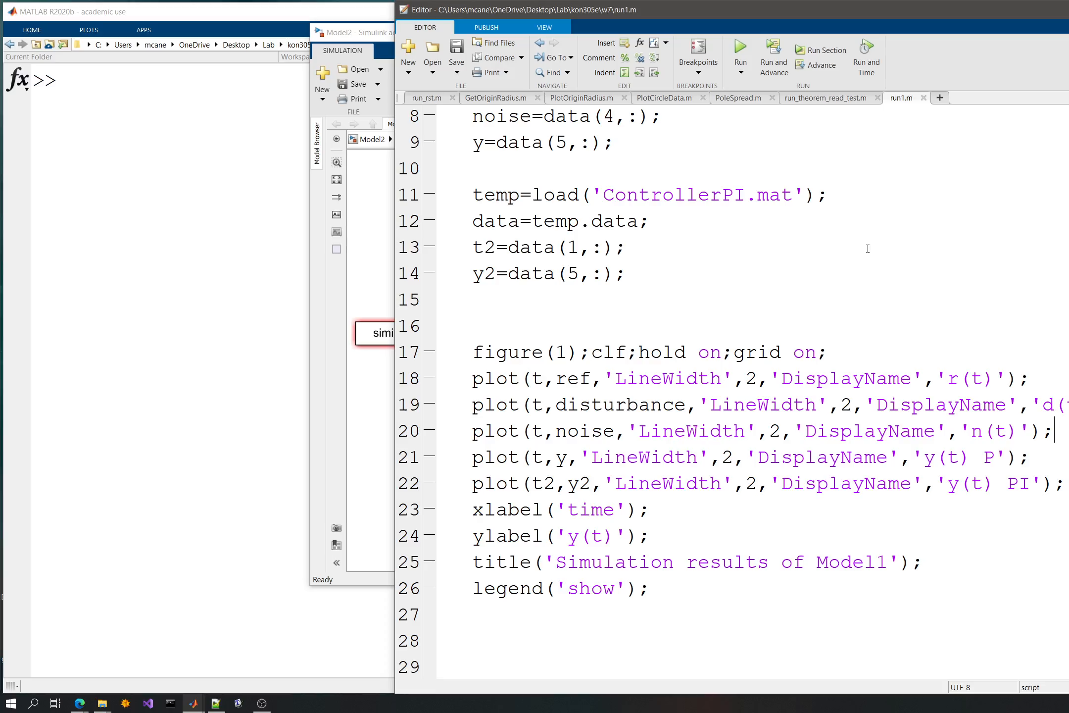
{"action": "key", "text": "ctrl+n"}
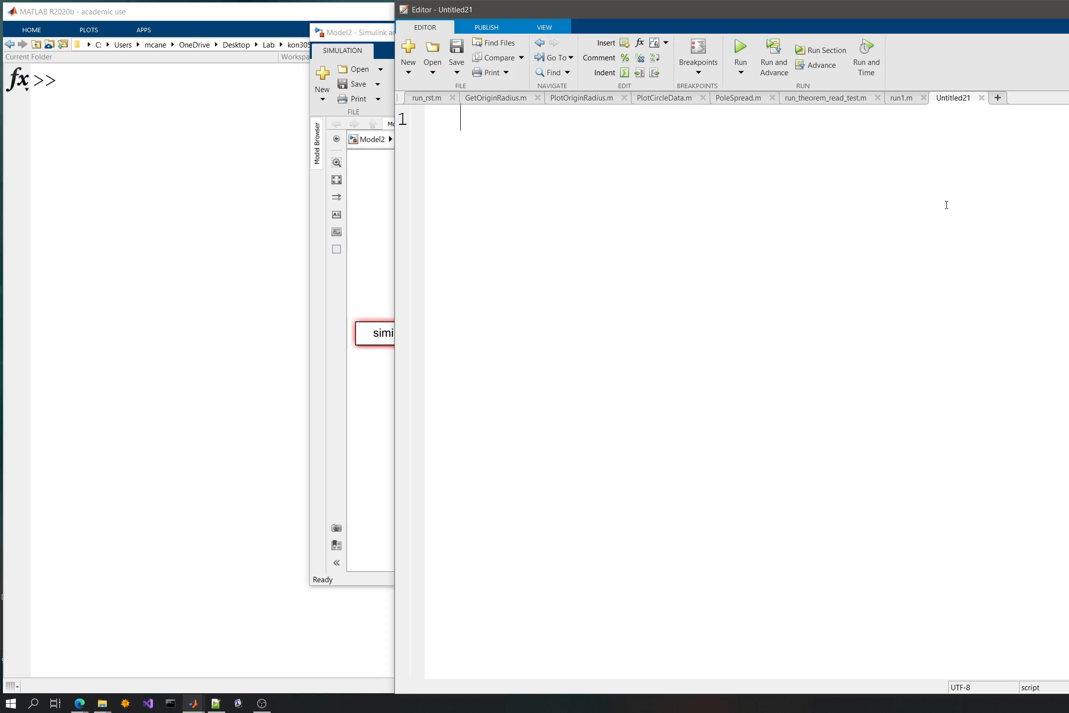
{"action": "type", "text": "clearc"}
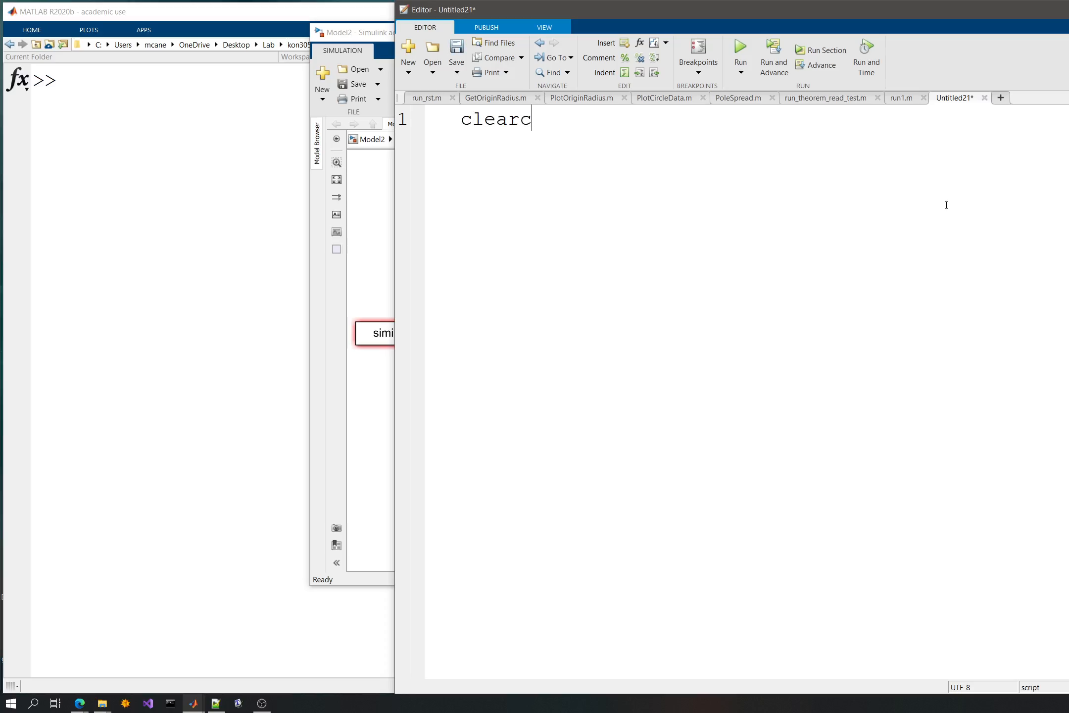
{"action": "key", "text": "BackSpace"}
{"action": "type", "text": ";clc;"}
{"action": "key", "text": "Return"}
{"action": "key", "text": "Return"}
{"action": "key", "text": "Return"}
{"action": "key", "text": "Return"}
{"action": "key", "text": "Up"}
{"action": "key", "text": "Up"}
{"action": "key", "text": "Up"}
{"action": "key", "text": "Return"}
- Add the line filename='Model2'; to the script
{"action": "type", "text": "fik"}
{"action": "key", "text": "BackSpace"}
{"action": "type", "text": "l"}
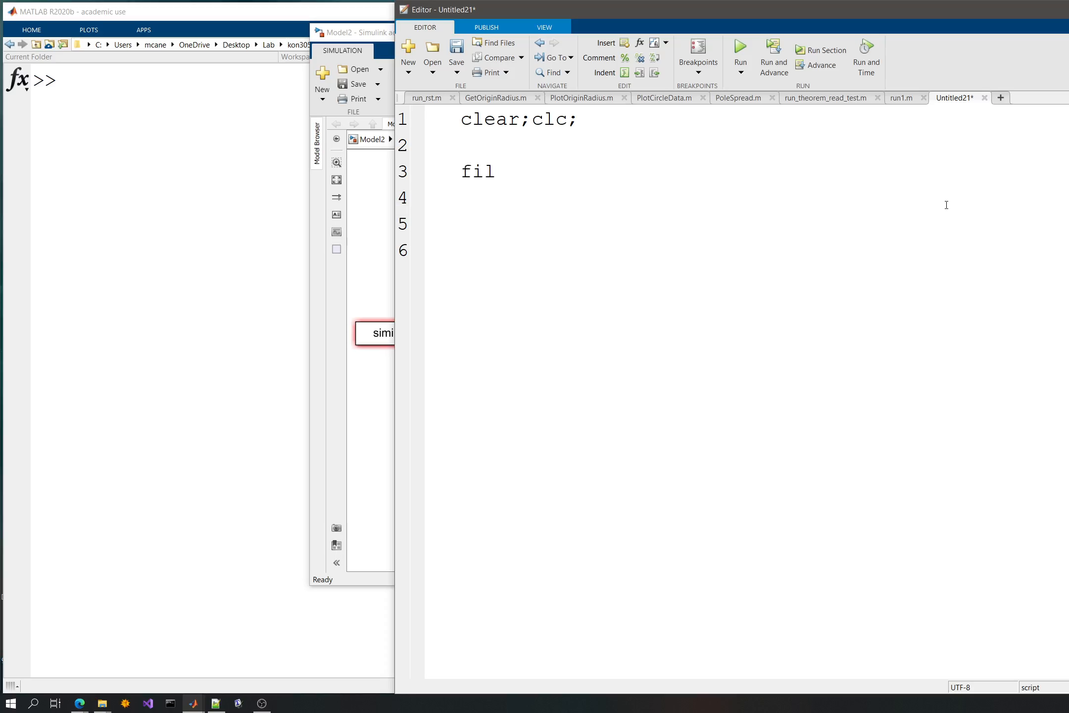
{"action": "type", "text": "ename='';"}
{"action": "key", "text": "Left"}
{"action": "key", "text": "Left"}
{"action": "type", "text": "Model"}
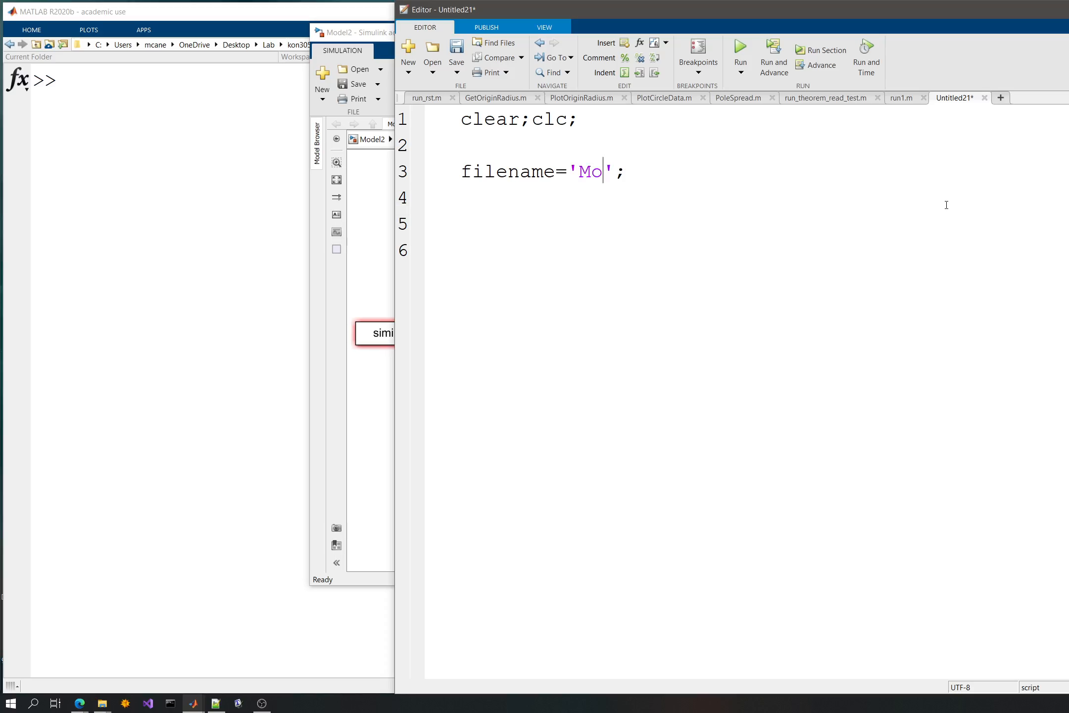
{"action": "type", "text": "2"}
{"action": "key", "text": "Right"}
{"action": "key", "text": "Right"}
{"action": "key", "text": "Return"}
- Define the time vector on line 5 of the script as t=0:0.1:10;
{"action": "key", "text": "alt+Tab"}
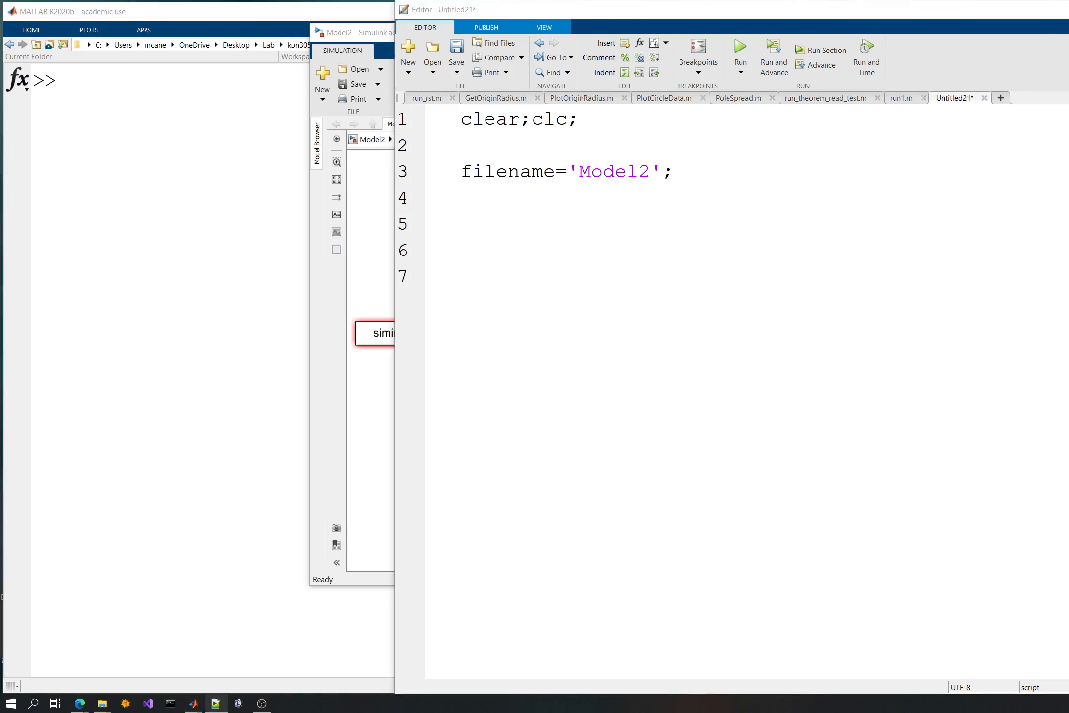
{"action": "left_click", "coordinate": [468, 214]}
{"action": "type", "text": "t=0:0.1:10;"}
{"action": "key", "text": "Return"}
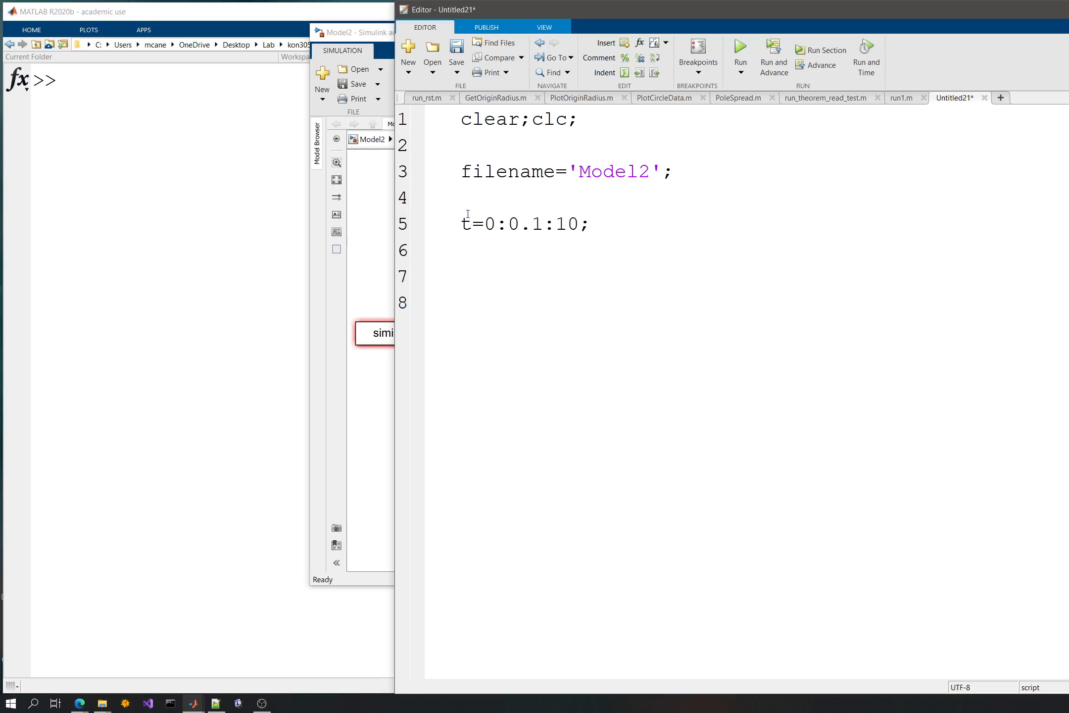
- Define the reference signal below the time vector as ref=ones(size(t));
{"action": "type", "text": "ref=ones("}
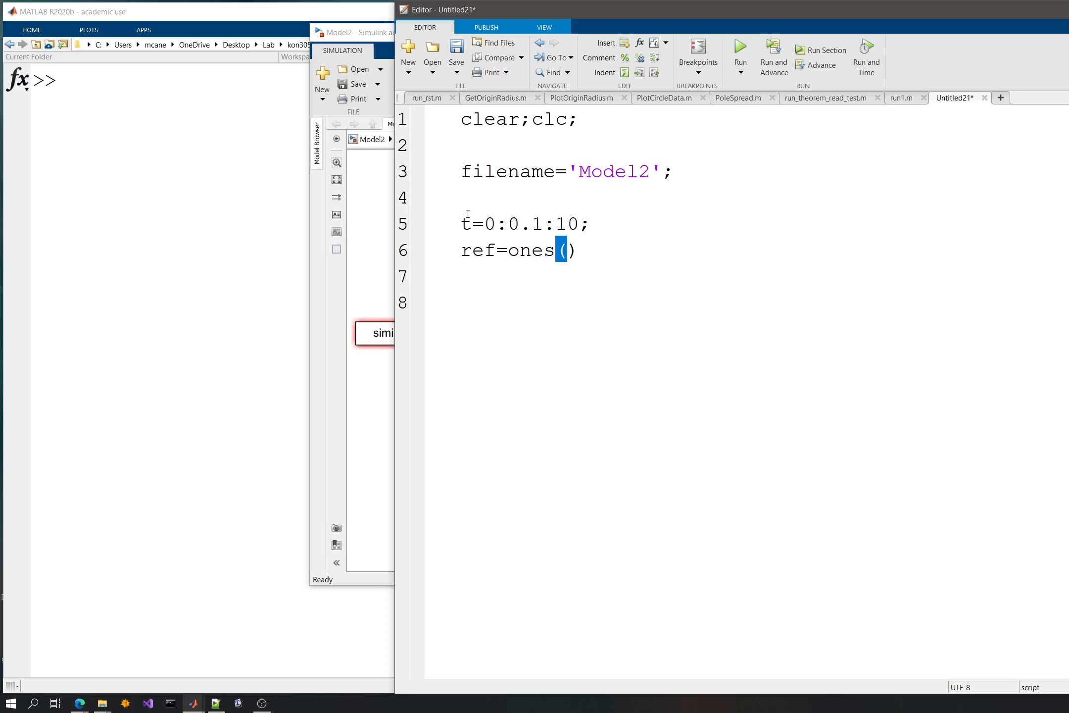
{"action": "type", "text": "2"}
{"action": "key", "text": "BackSpace"}
{"action": "type", "text": "size(t"}
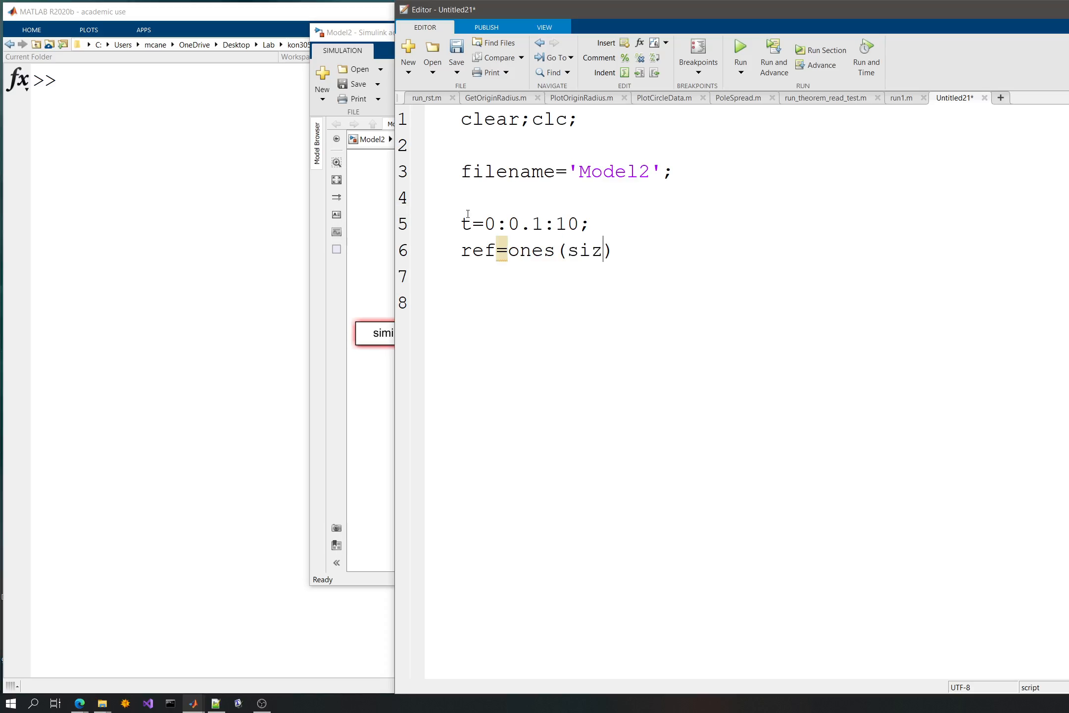
{"action": "type", "text": "));"}
{"action": "key", "text": "Return"}
{"action": "key", "text": "Return"}
- Save the script as run_model in the w7 folder
{"action": "key", "text": "ctrl+s"}
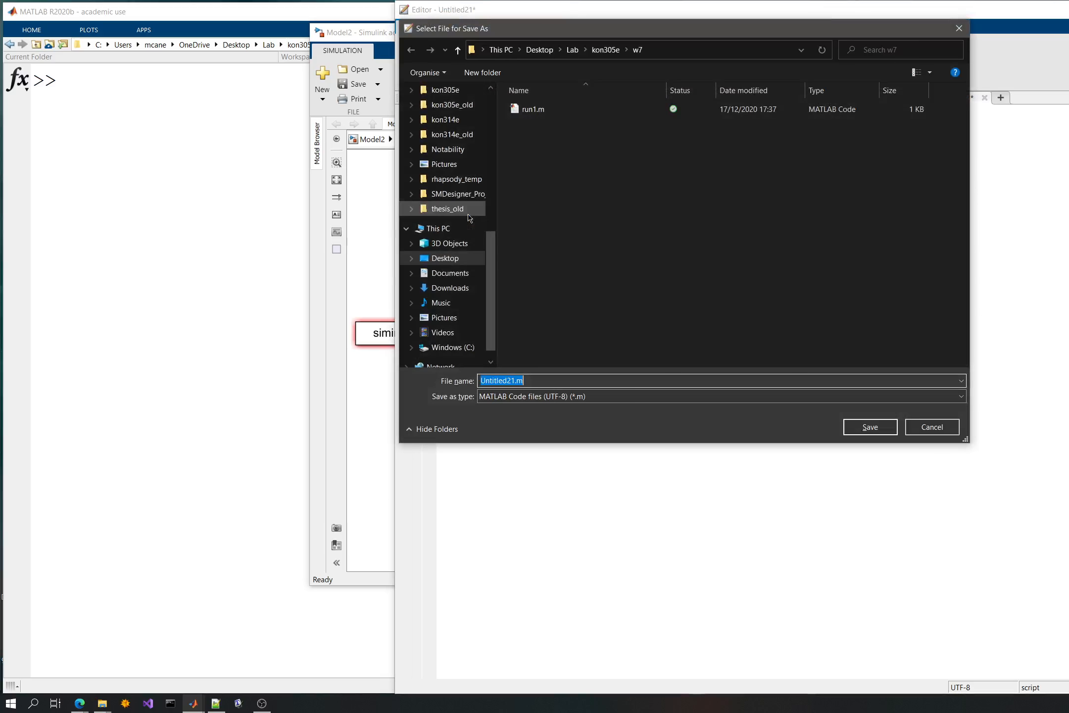
{"action": "type", "text": "run"}
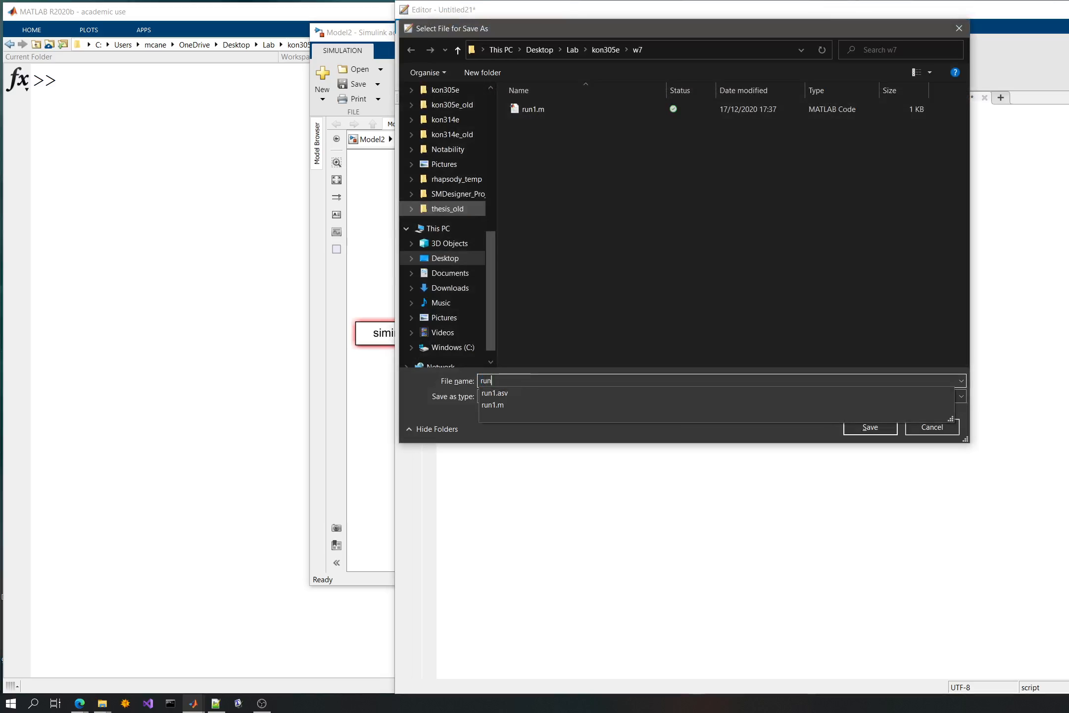
{"action": "type", "text": "_model"}
{"action": "key", "text": "Return"}
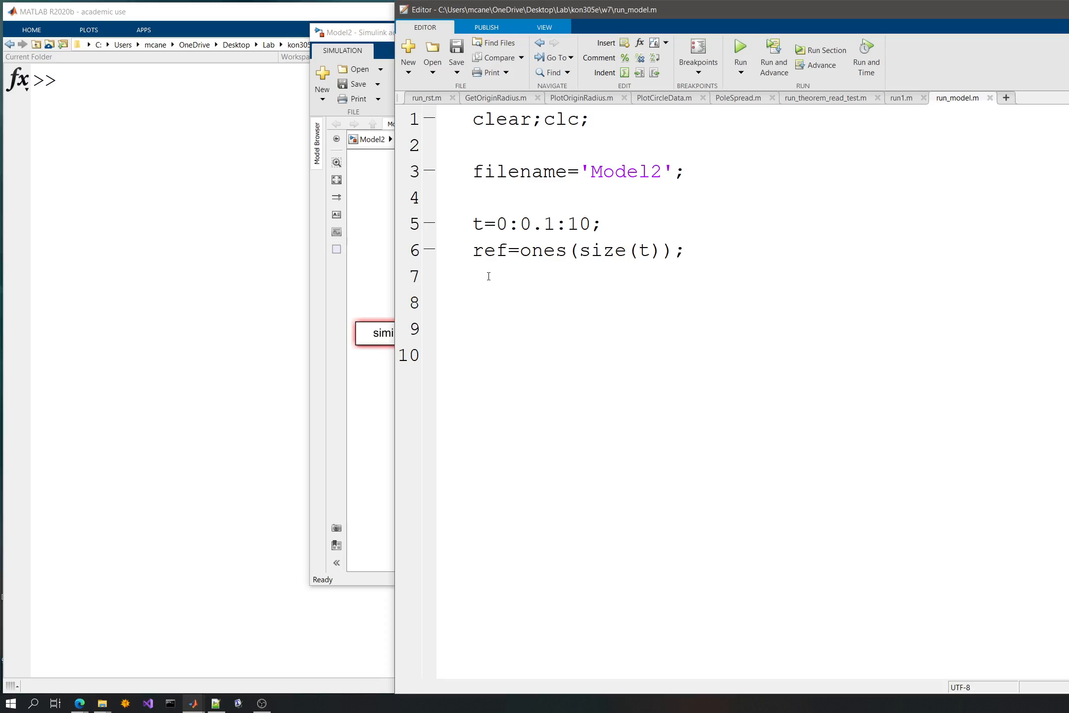
- Add the input matrix definition simin=[t',u']; on line 8 and save the script
{"action": "type", "text": "simin=[];"}
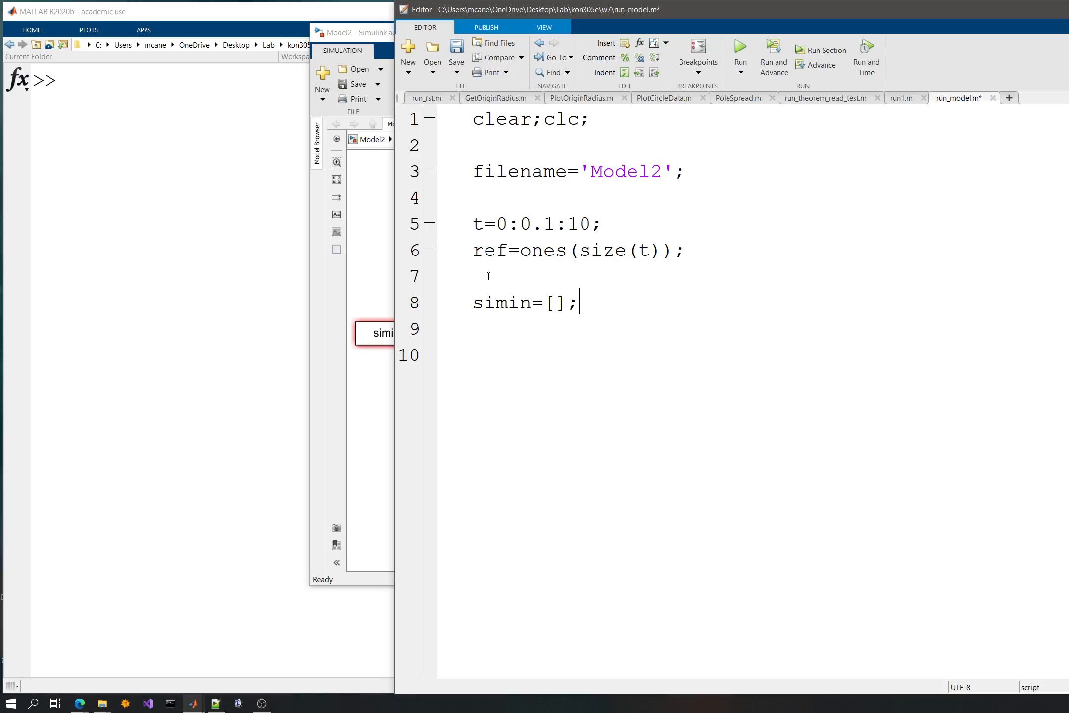
{"action": "key", "text": "Left"}
{"action": "key", "text": "Left"}
{"action": "type", "text": "t',"}
{"action": "type", "text": "U2"}
{"action": "key", "text": "BackSpace"}
{"action": "key", "text": "BackSpace"}
{"action": "type", "text": "u'"}
{"action": "key", "text": "ctrl+s"}
- Run the run_model script
{"action": "key", "text": "End"}
{"action": "key", "text": "Down"}
{"action": "left_click", "coordinate": [547, 345]}
{"action": "left_click", "coordinate": [740, 50]}
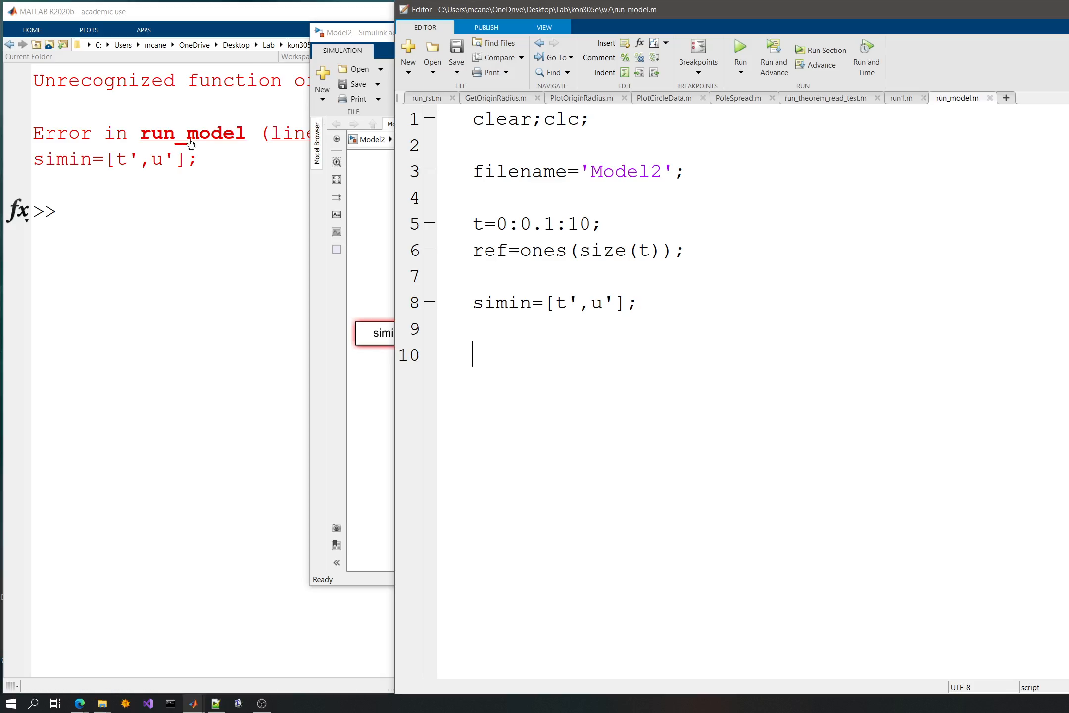
- Replace u with ref in the simin definition on line 8, save the script and run it
{"action": "left_click", "coordinate": [639, 251]}
{"action": "left_click", "coordinate": [483, 250]}
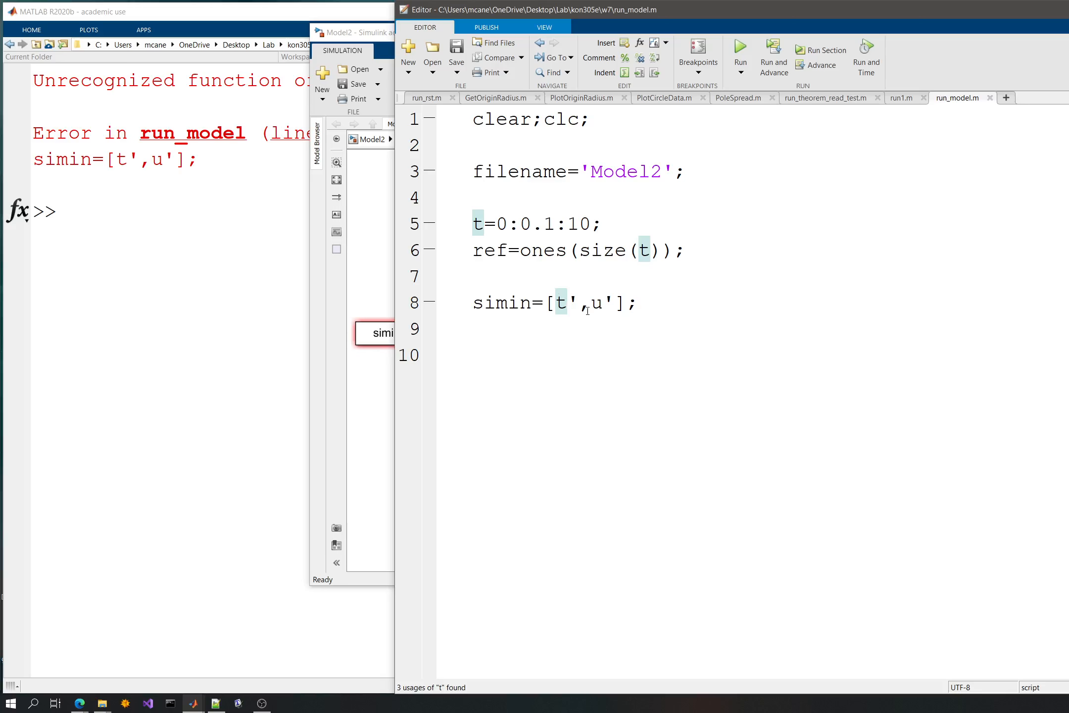
{"action": "double_click", "coordinate": [600, 302]}
{"action": "type", "text": "ref"}
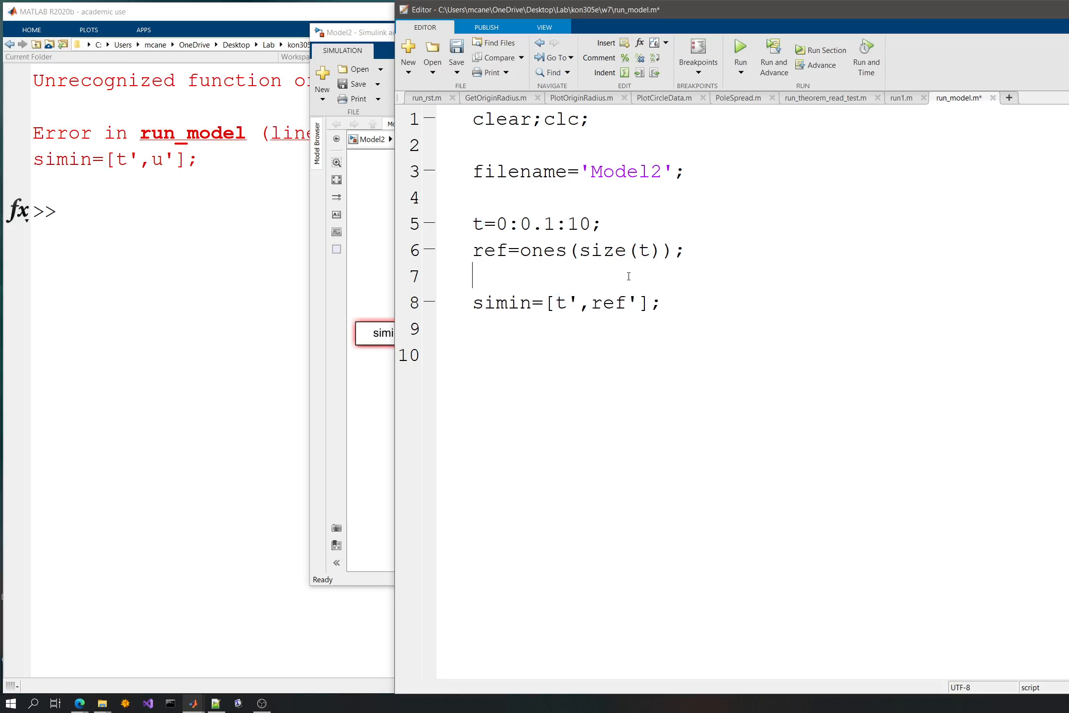
{"action": "key", "text": "ctrl+s"}
{"action": "left_click", "coordinate": [738, 48]}
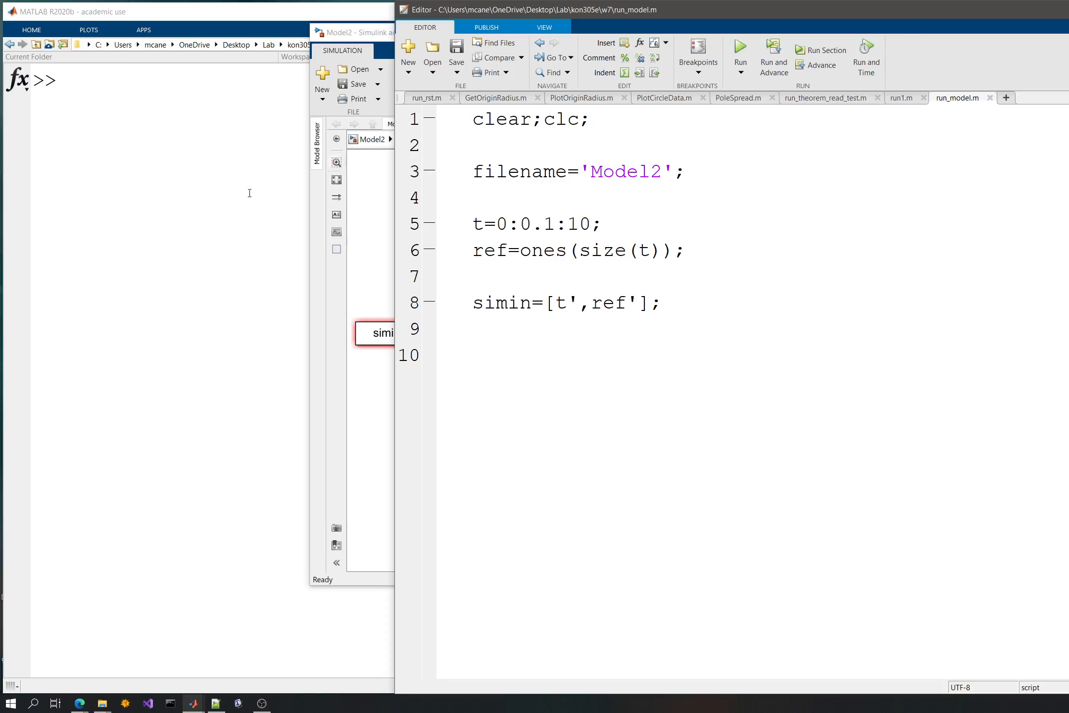
- Simulate Model2 and inspect the port dimension diagnostics
{"action": "left_click", "coordinate": [334, 331]}
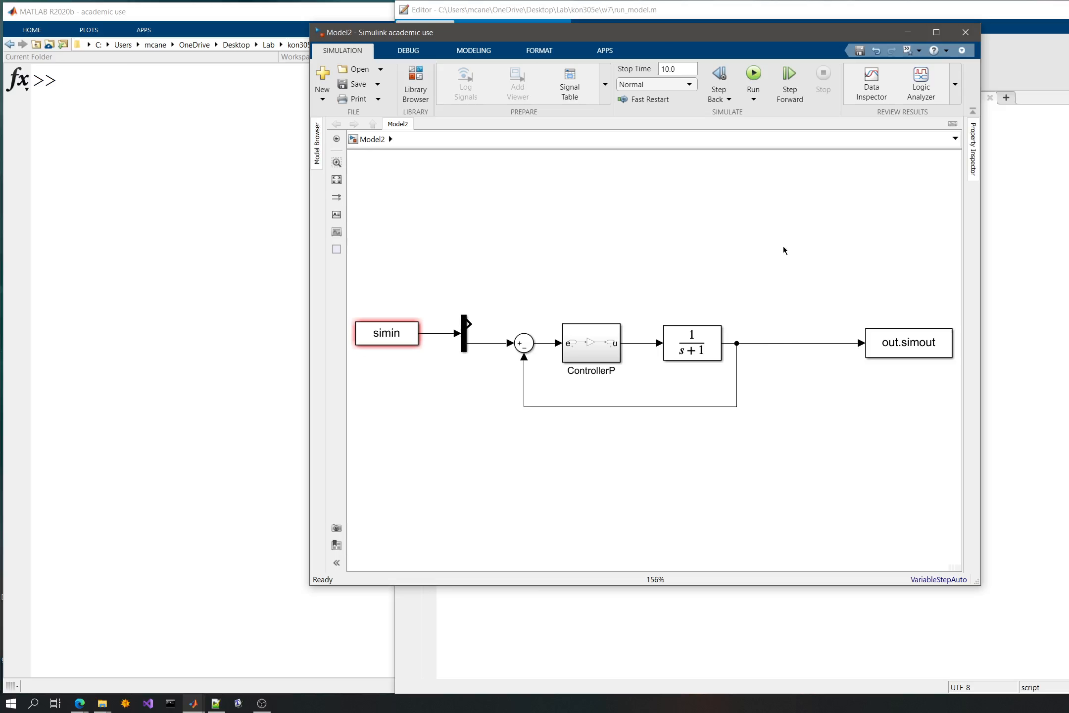
{"action": "left_click", "coordinate": [753, 75]}
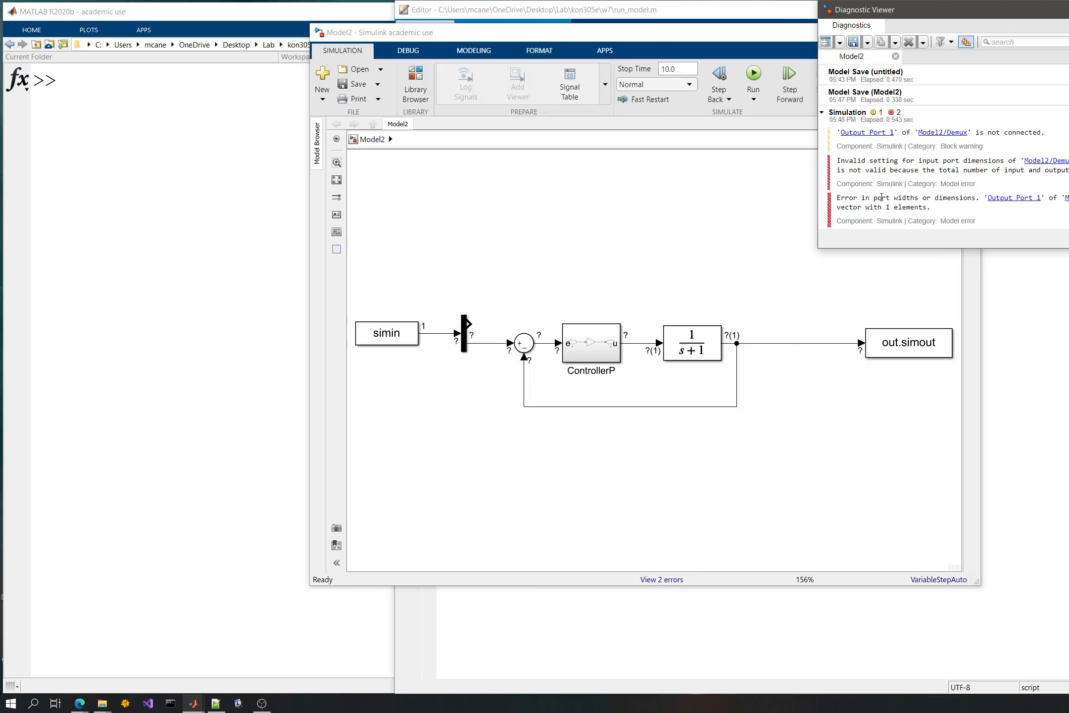
{"action": "left_click_drag", "start_coordinate": [886, 198], "coordinate": [922, 198]}
{"action": "left_click", "coordinate": [655, 234]}
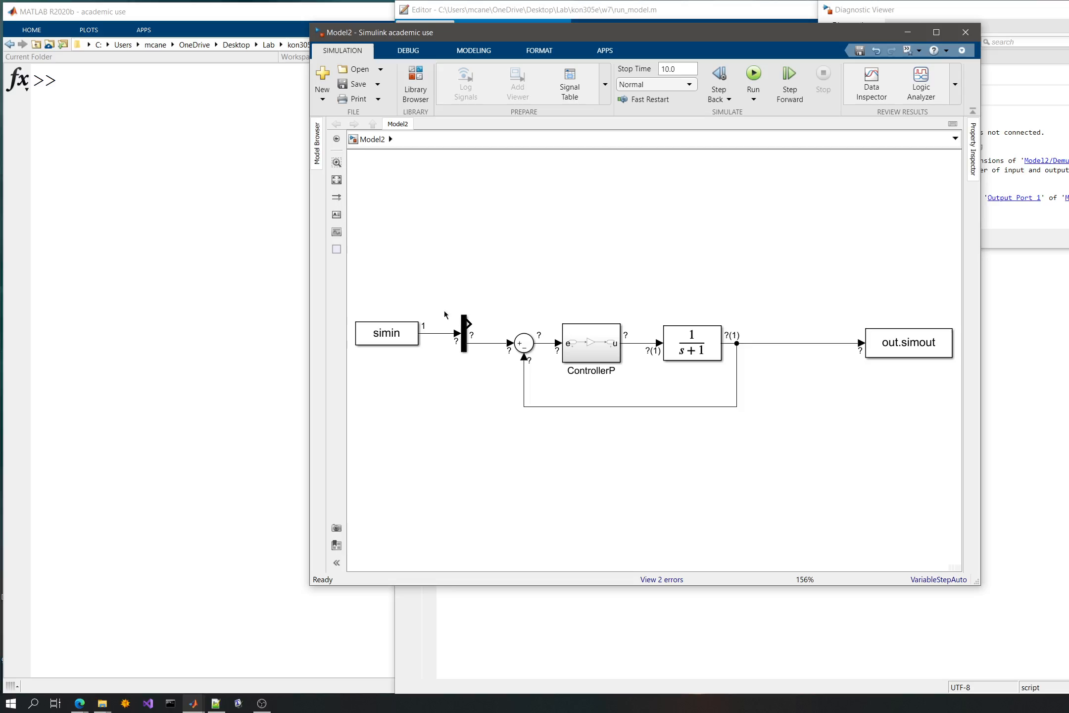
- Delete the Demux block and connect simin directly to the Sum block's positive input, aligning simin with the signal line
{"action": "left_click", "coordinate": [463, 331]}
{"action": "key", "text": "Delete"}
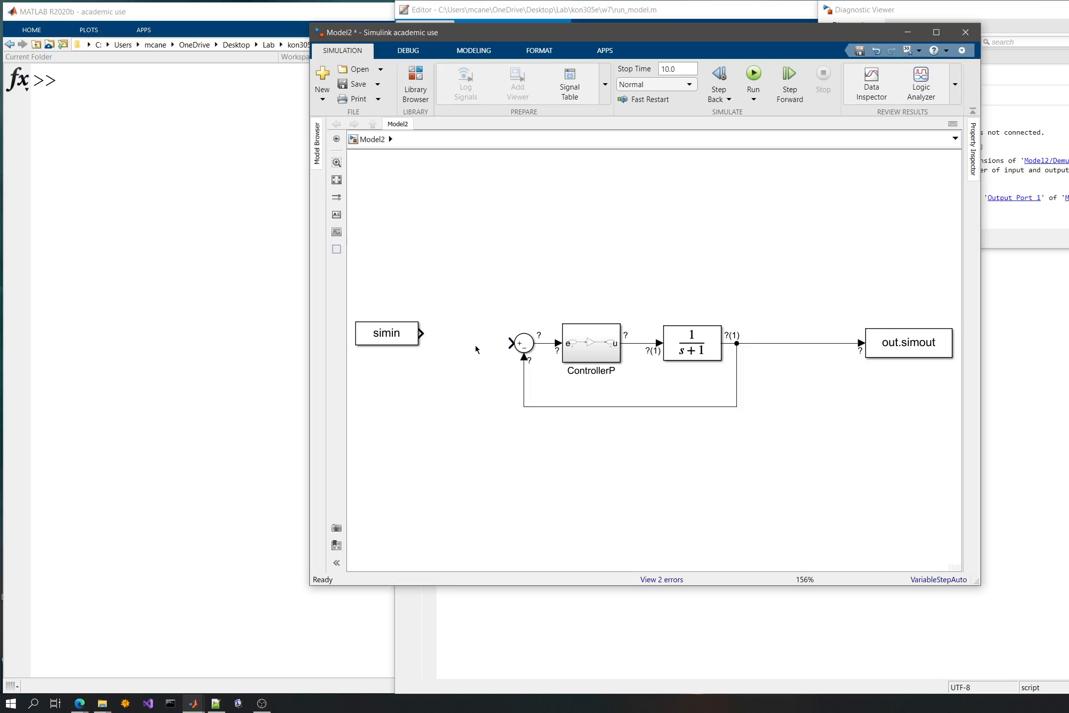
{"action": "left_click_drag", "start_coordinate": [510, 343], "coordinate": [416, 352]}
{"action": "left_click", "coordinate": [402, 343]}
{"action": "left_click", "coordinate": [513, 278]}
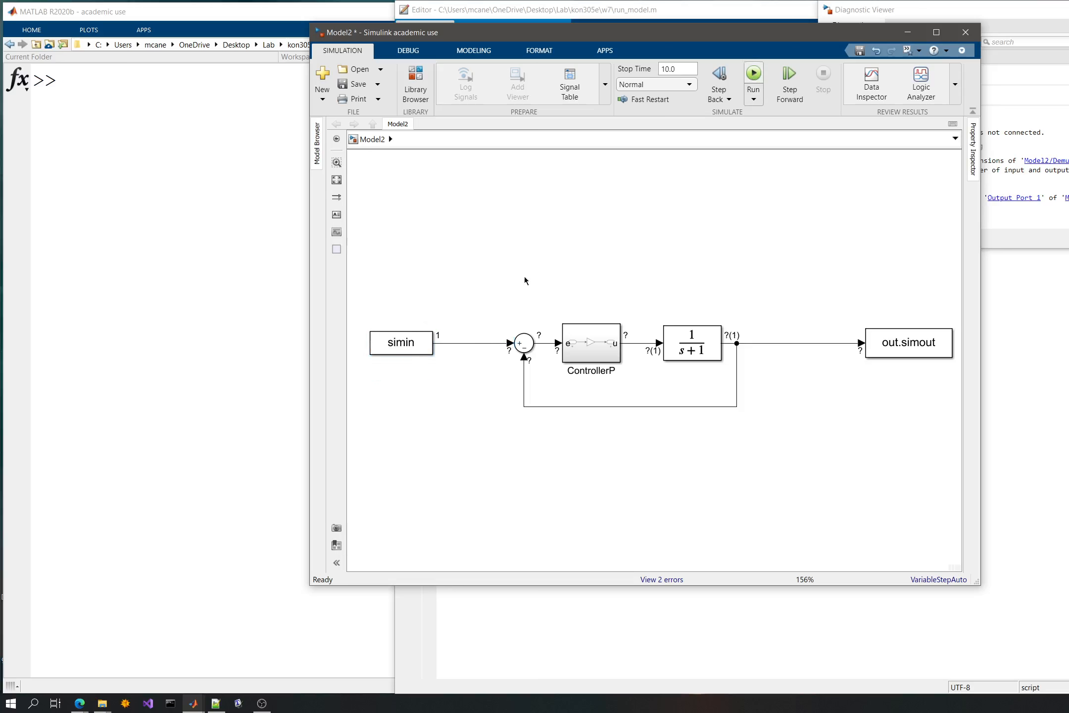
- Simulate Model2 and check the resulting variables in the MATLAB workspace
{"action": "key", "text": "ctrl+t"}
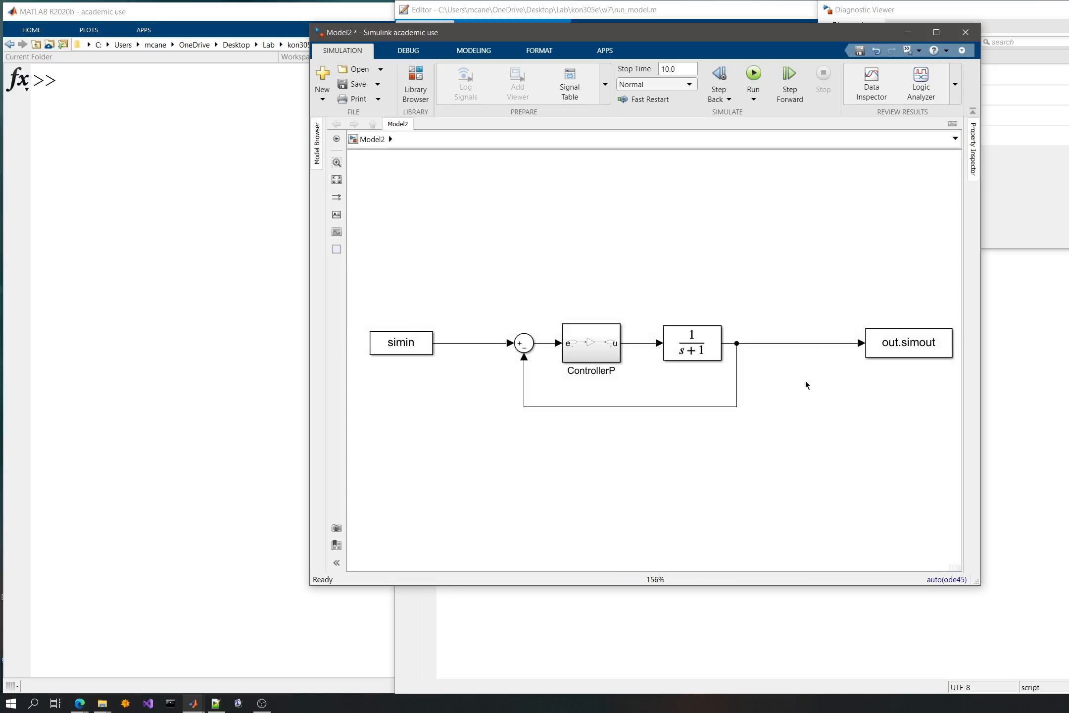
{"action": "left_click", "coordinate": [276, 258]}
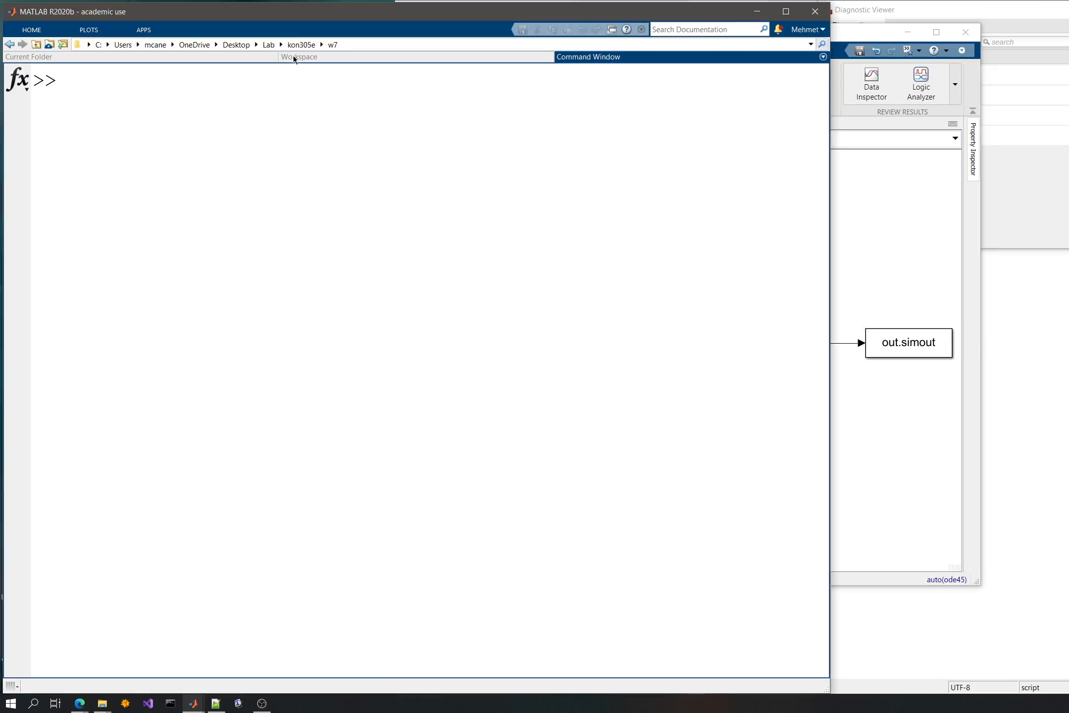
{"action": "left_click", "coordinate": [294, 58]}
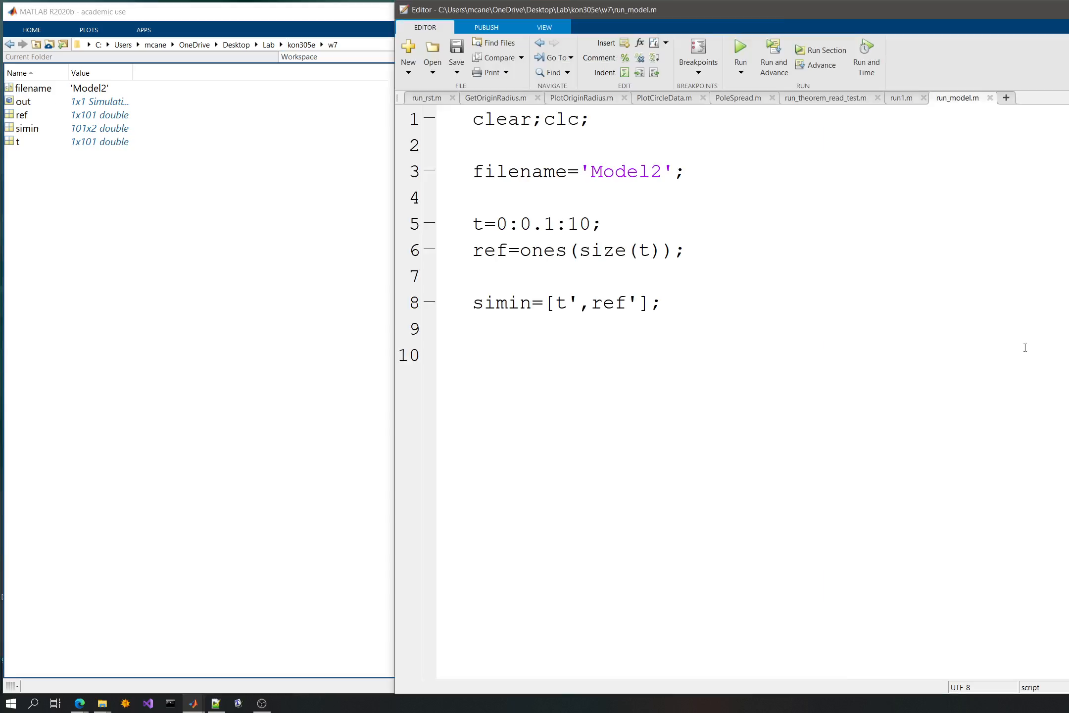
- Add the comment %%% sim on line 10 and the variable out on line 12 of run_model, then save
{"action": "key", "text": "Return"}
{"action": "key", "text": "Return"}
{"action": "key", "text": "Return"}
{"action": "key", "text": "Up"}
{"action": "key", "text": "Up"}
{"action": "key", "text": "Up"}
{"action": "type", "text": "%"}
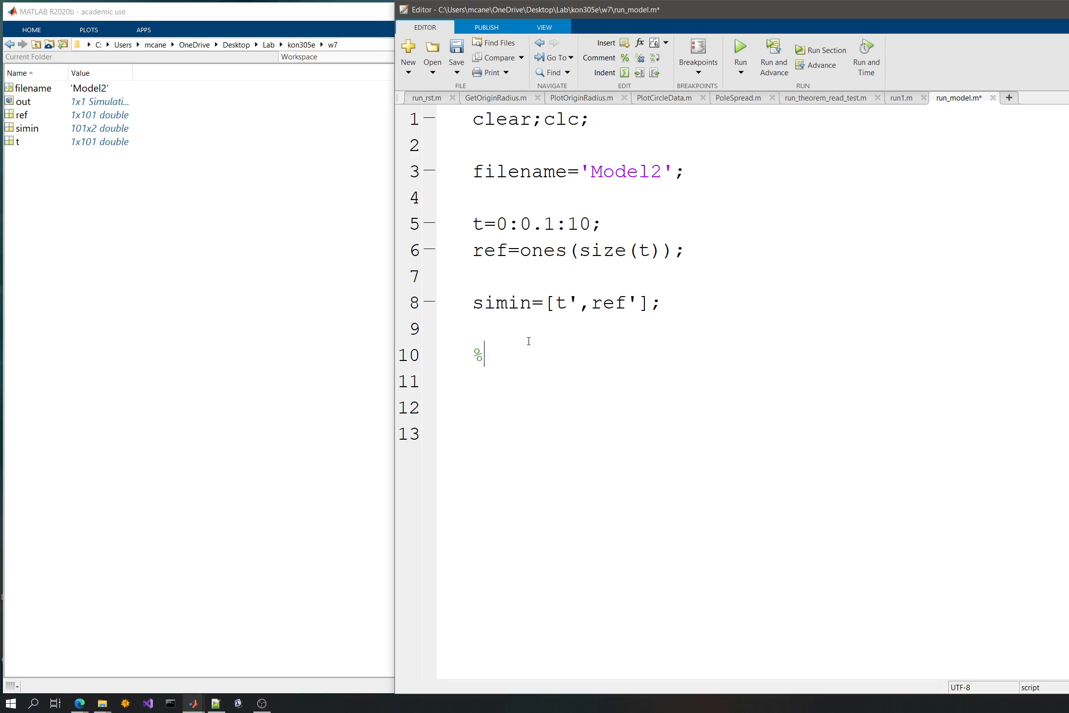
{"action": "type", "text": "%% sim"}
{"action": "key", "text": "Return"}
{"action": "key", "text": "Return"}
{"action": "type", "text": "out"}
{"action": "key", "text": "ctrl+s"}
- Evaluate out in the command window to display the simulation output object
{"action": "key", "text": "shift+Home"}
{"action": "key", "text": "F9"}
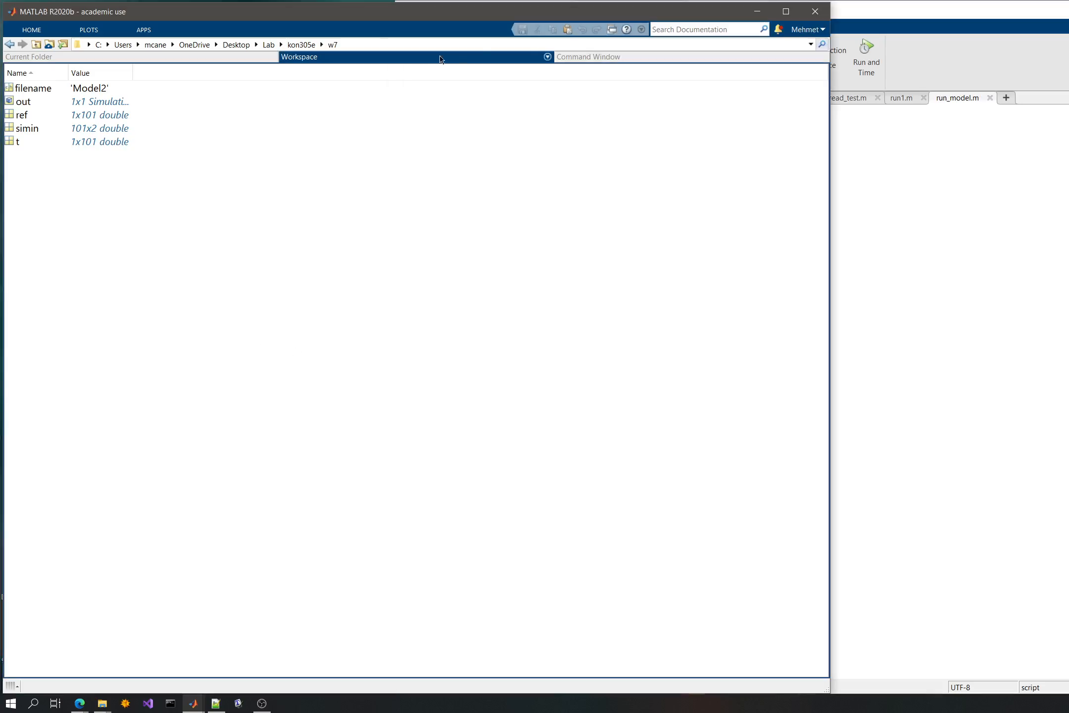
{"action": "left_click", "coordinate": [595, 57]}
{"action": "type", "text": "out"}
{"action": "key", "text": "Return"}
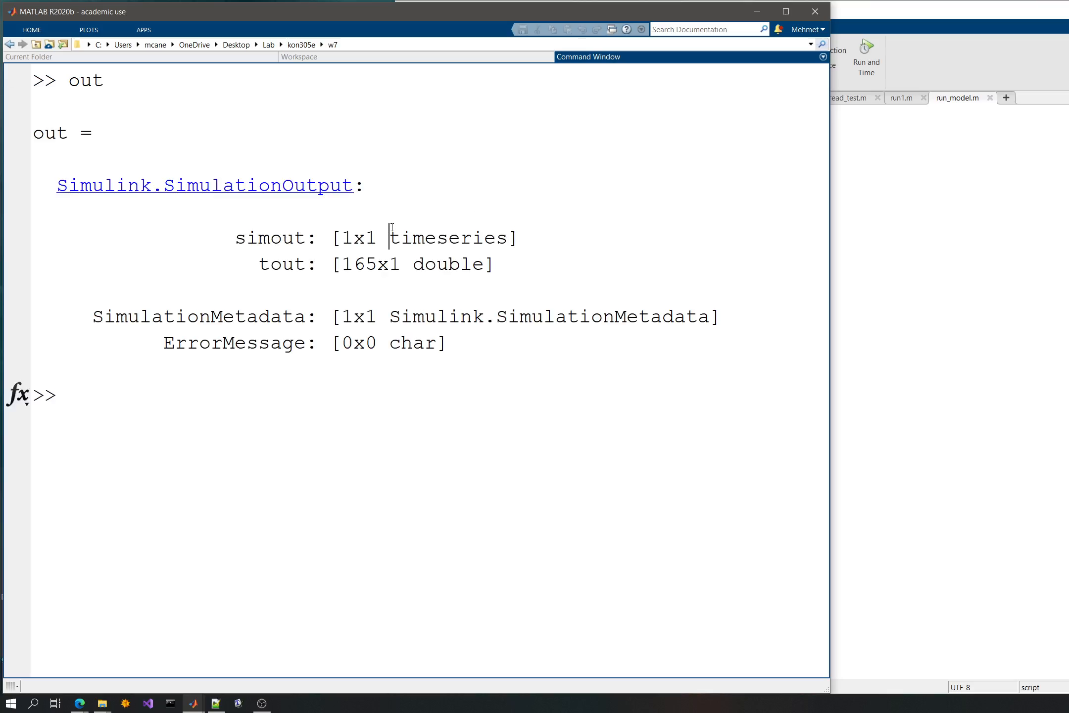
- Examine the simout and tout fields of the displayed simulation output
{"action": "left_click", "coordinate": [342, 264]}
{"action": "double_click", "coordinate": [47, 131]}
{"action": "left_click", "coordinate": [234, 250]}
{"action": "left_click_drag", "start_coordinate": [258, 264], "coordinate": [306, 264]}
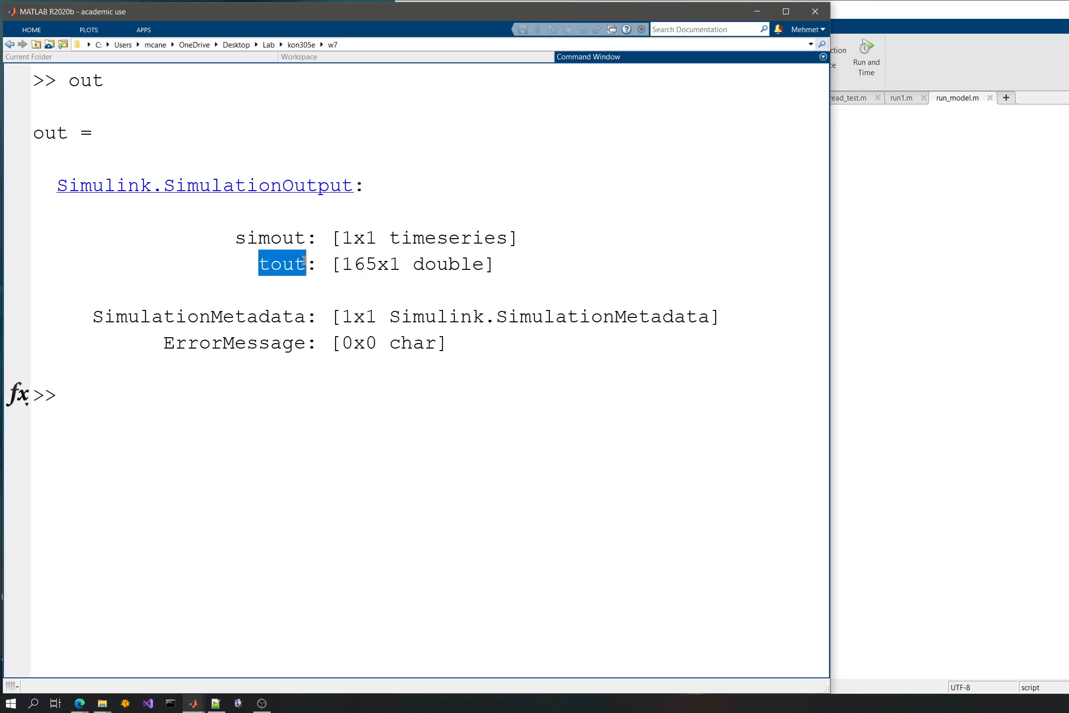
{"action": "left_click", "coordinate": [139, 279]}
{"action": "double_click", "coordinate": [51, 131]}
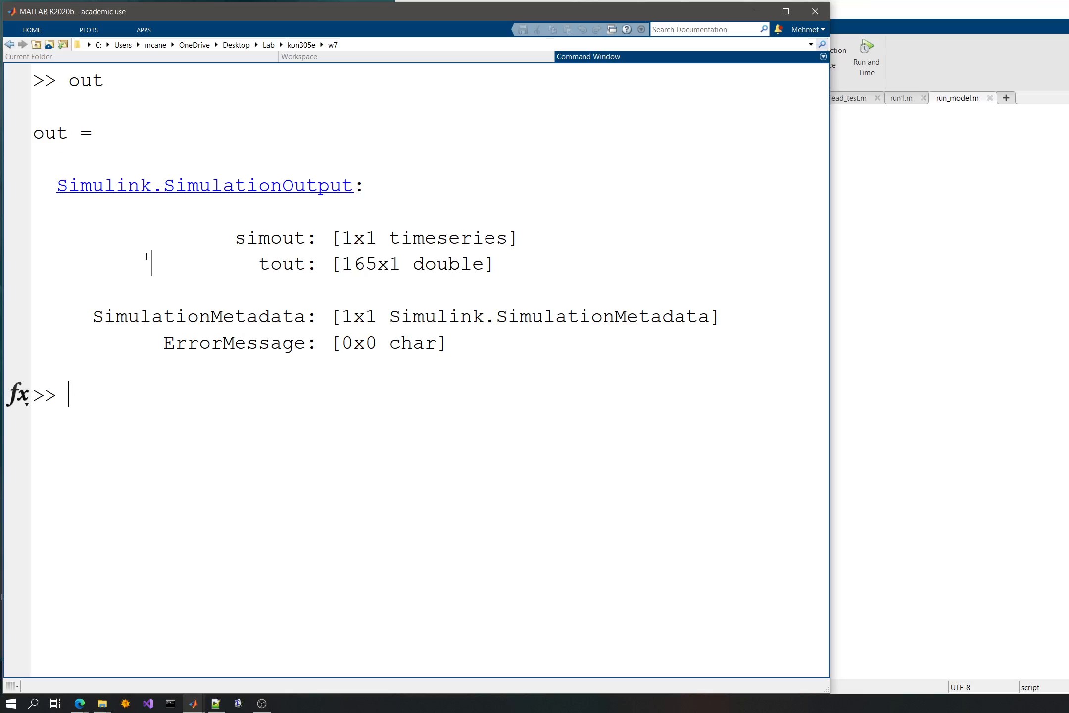
{"action": "double_click", "coordinate": [247, 237]}
{"action": "double_click", "coordinate": [394, 242]}
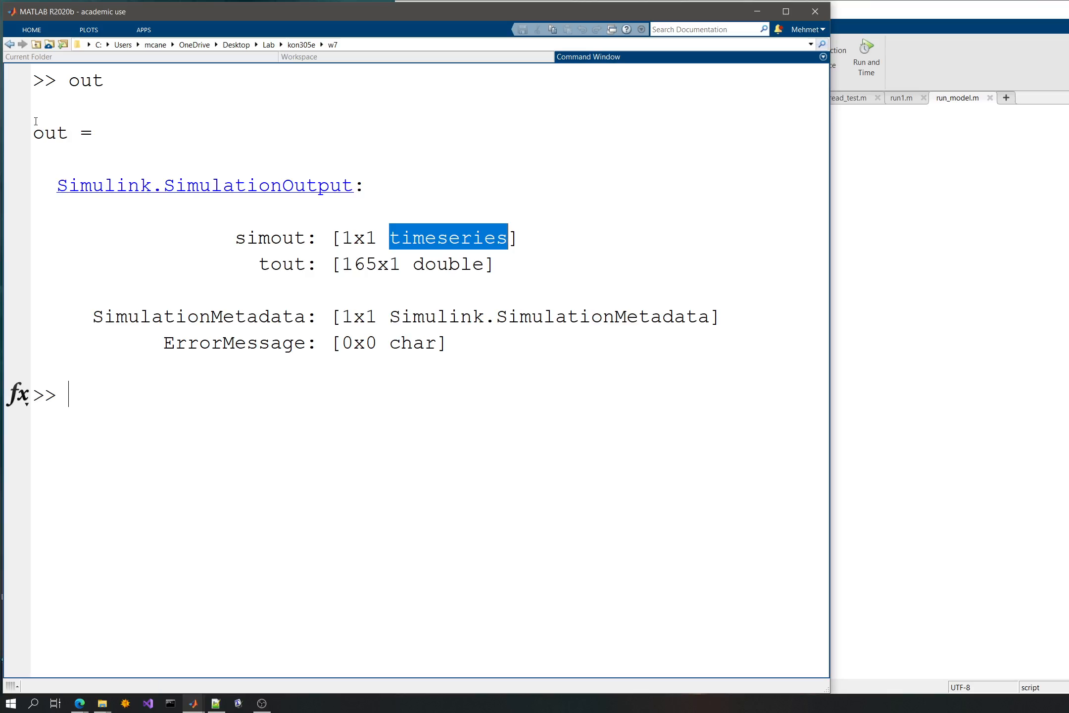
{"action": "left_click_drag", "start_coordinate": [33, 132], "coordinate": [69, 133]}
{"action": "left_click", "coordinate": [81, 419]}
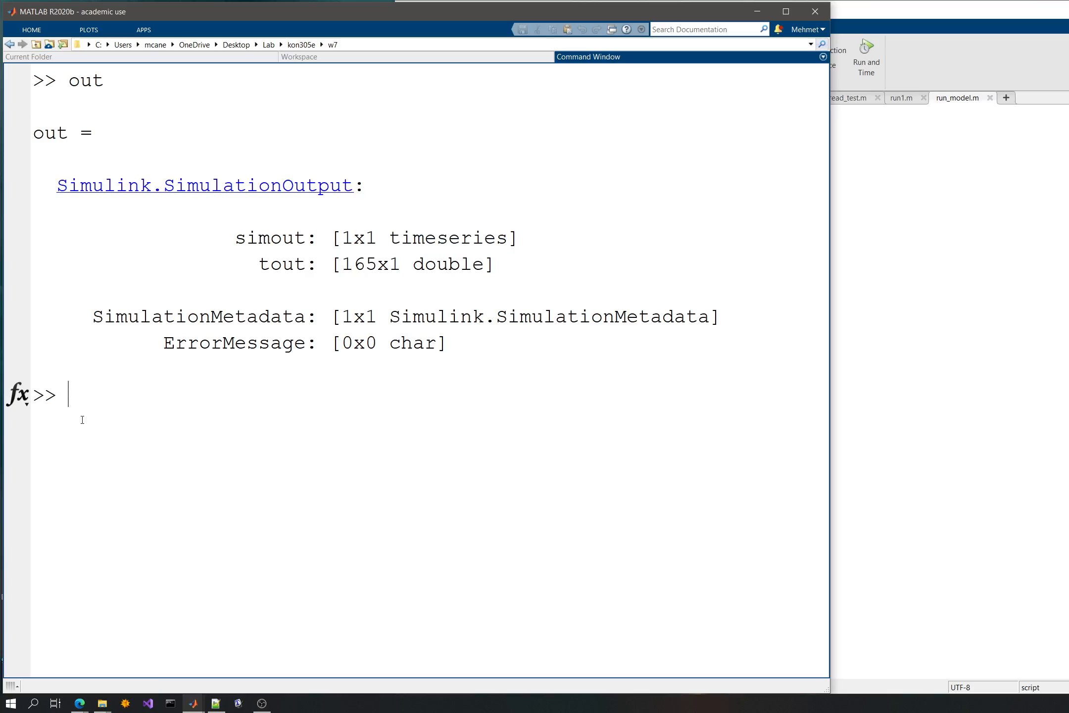
- Display out.simout in the command window and examine its Time and Data properties
{"action": "type", "text": "out.simout)"}
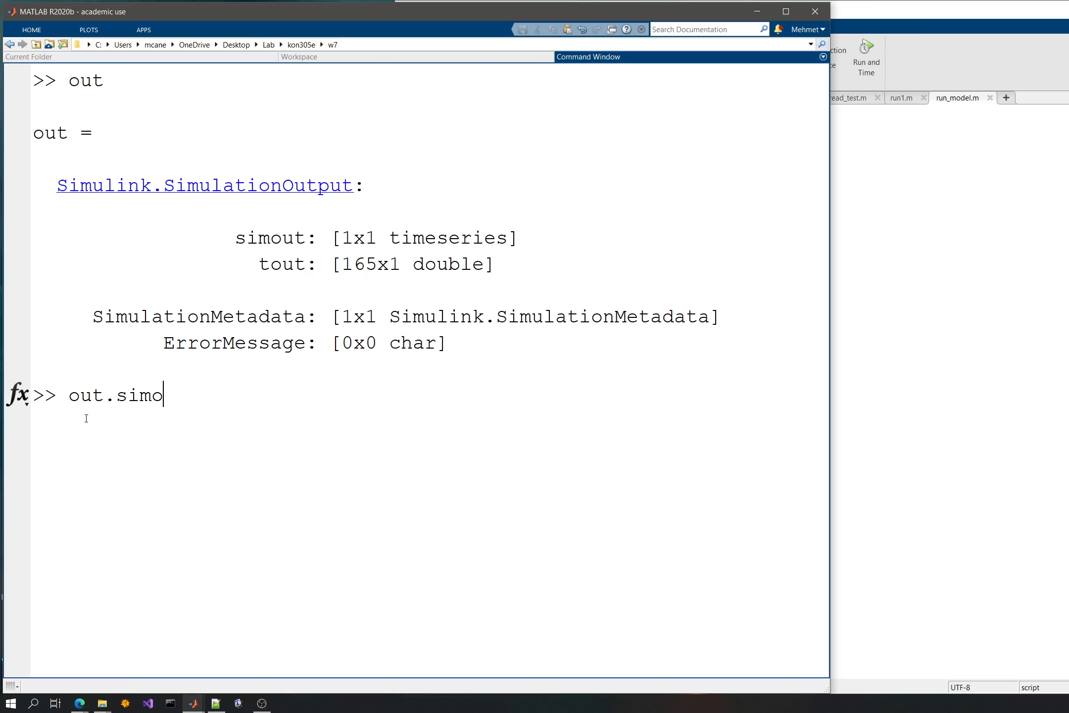
{"action": "key", "text": "BackSpace"}
{"action": "key", "text": "Return"}
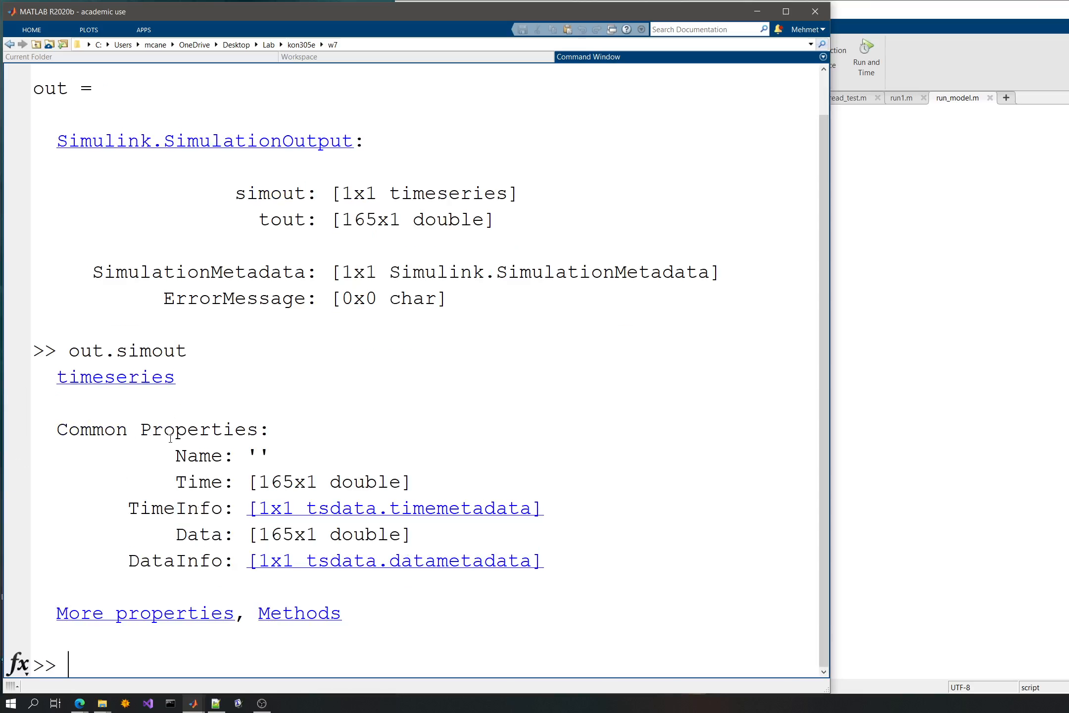
{"action": "left_click_drag", "start_coordinate": [187, 479], "coordinate": [219, 478]}
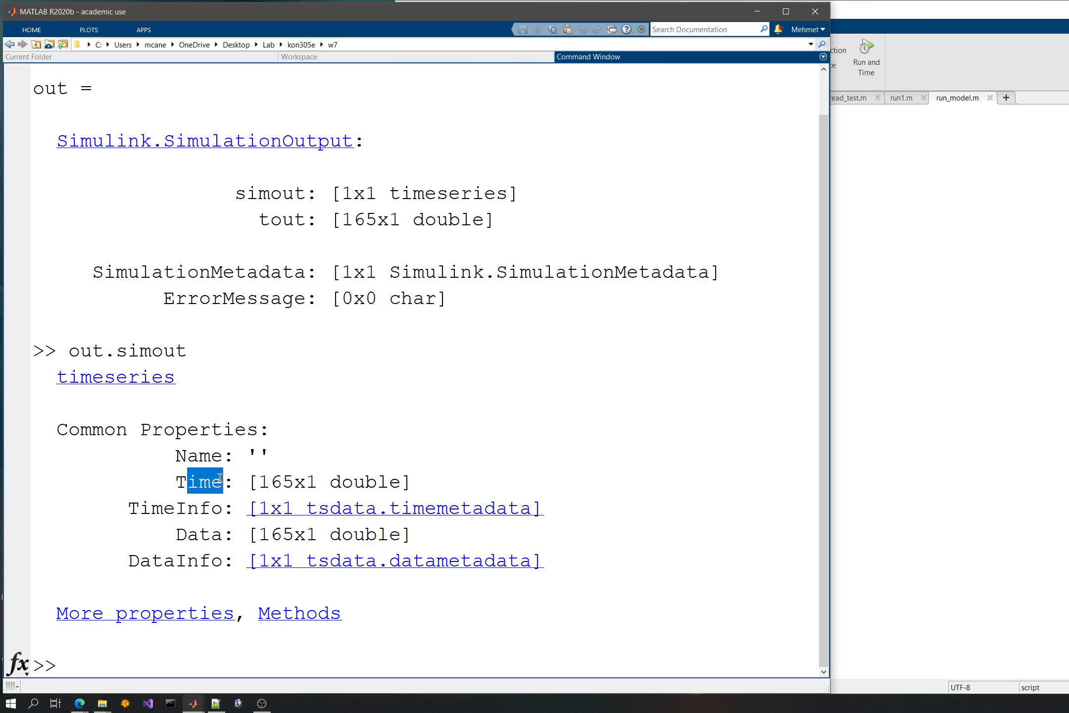
{"action": "left_click", "coordinate": [201, 480]}
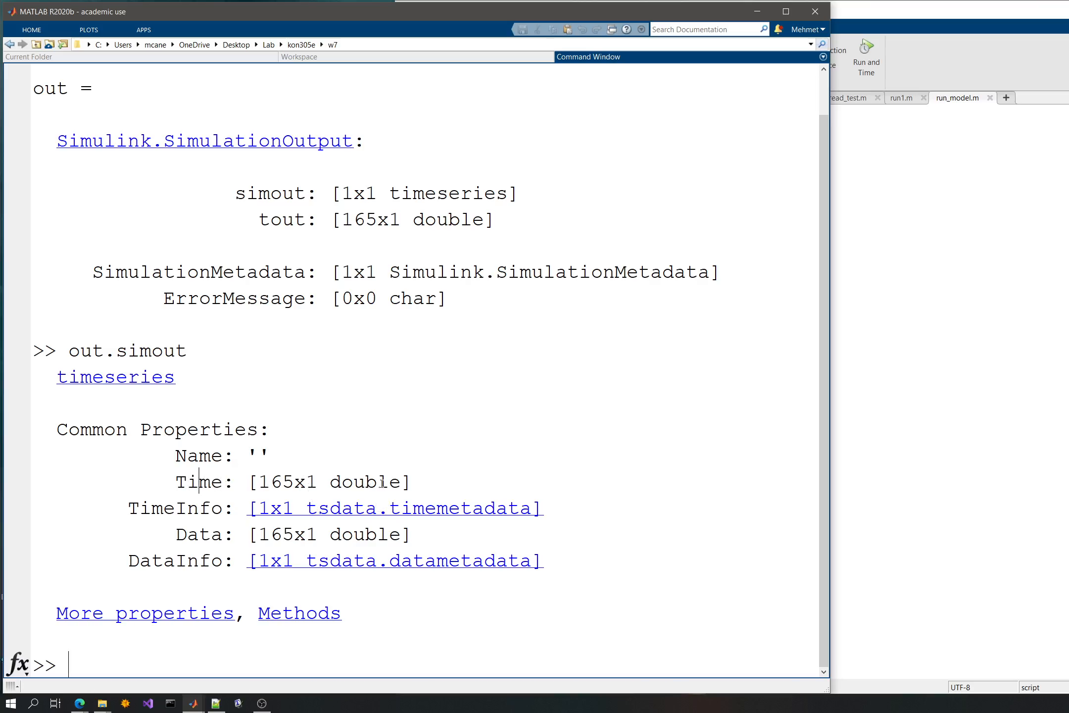
{"action": "left_click_drag", "start_coordinate": [271, 534], "coordinate": [325, 535]}
{"action": "left_click", "coordinate": [223, 533]}
- Copy out.simout from the command window and replace line 12 of the script with t=out.simout.Time;
{"action": "left_click_drag", "start_coordinate": [189, 351], "coordinate": [68, 351]}
{"action": "key", "text": "ctrl+c"}
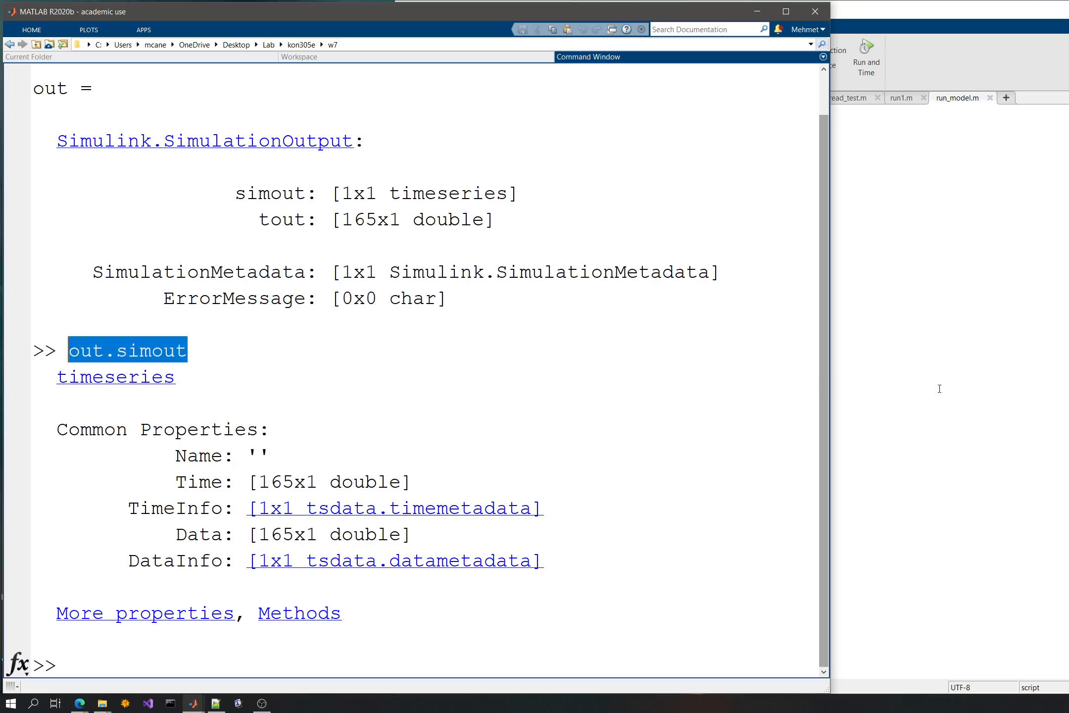
{"action": "left_click", "coordinate": [940, 388]}
{"action": "key", "text": "Down"}
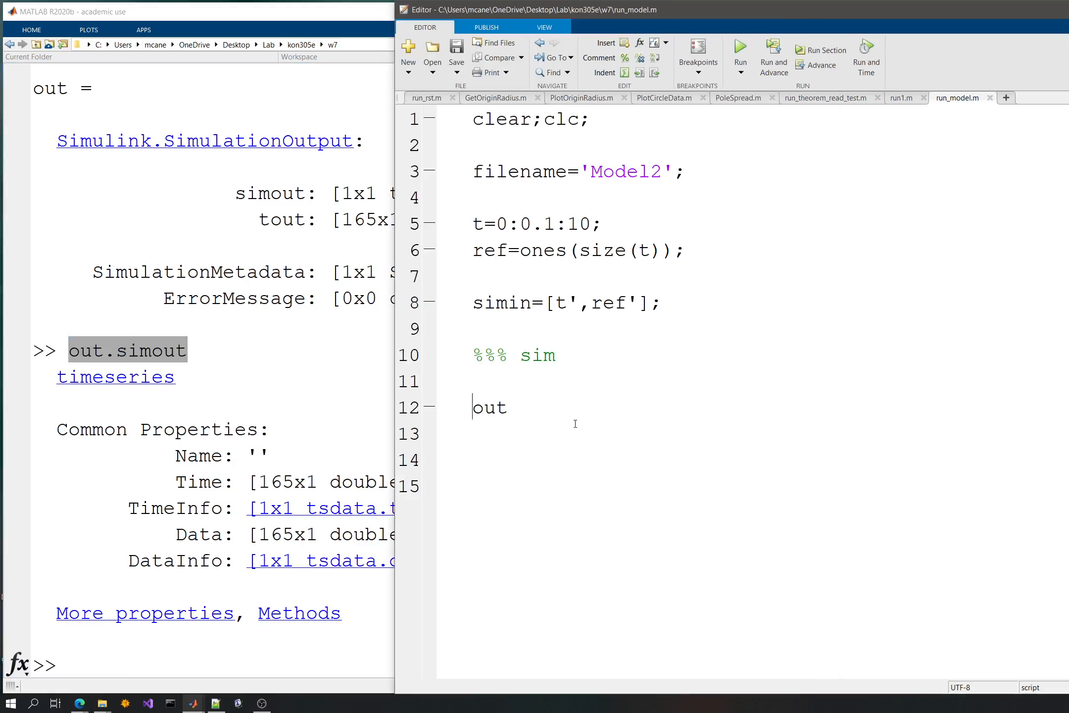
{"action": "key", "text": "shift+Down"}
{"action": "key", "text": "ctrl+v"}
{"action": "key", "text": "Home"}
{"action": "type", "text": "t="}
{"action": "key", "text": "End"}
{"action": "key", "text": "Left"}
{"action": "key", "text": "Right"}
{"action": "type", "text": ".Time;"}
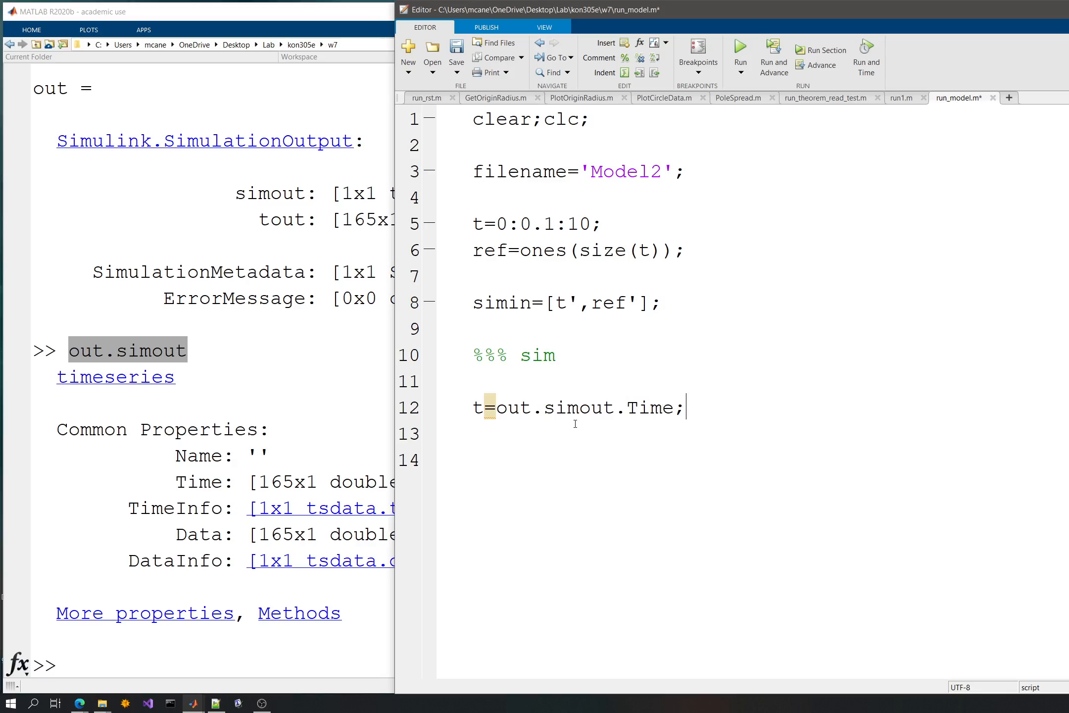
- Duplicate the time assignment onto line 13 and change the copy to data=out.simout.Data;
{"action": "key", "text": "Home"}
{"action": "key", "text": "shift+Down"}
{"action": "key", "text": "ctrl+c"}
{"action": "key", "text": "ctrl+v"}
{"action": "key", "text": "ctrl+v"}
{"action": "key", "text": "Up"}
{"action": "key", "text": "shift+Right"}
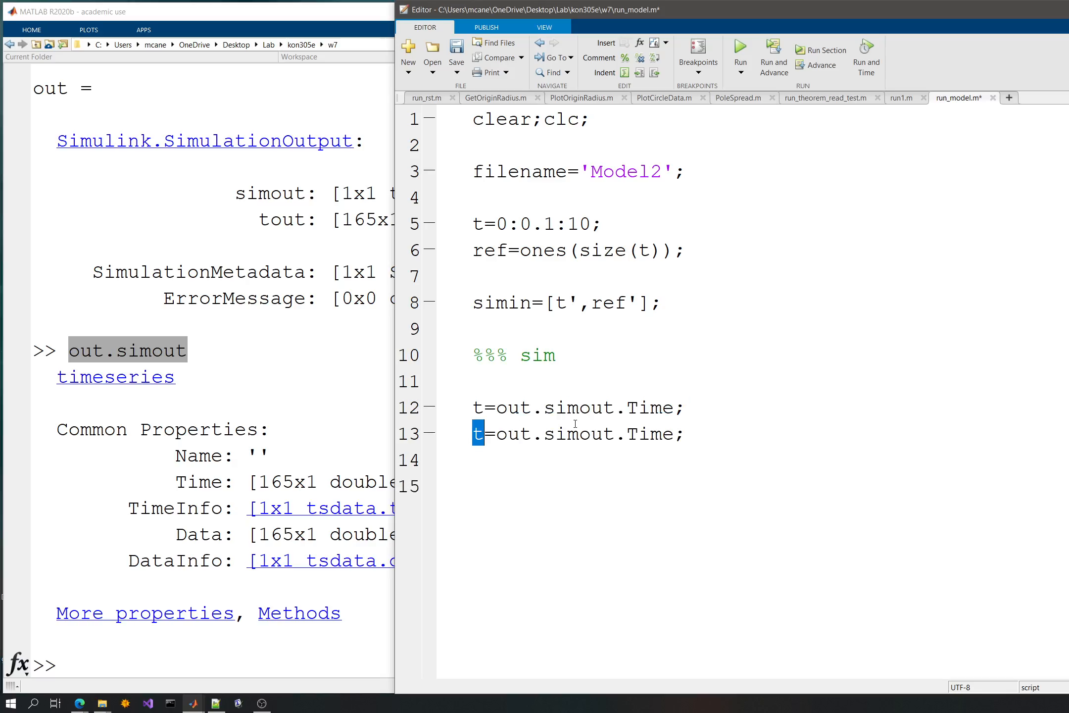
{"action": "type", "text": "data"}
{"action": "key", "text": "End"}
{"action": "key", "text": "Left"}
{"action": "key", "text": "ctrl+shift+Left"}
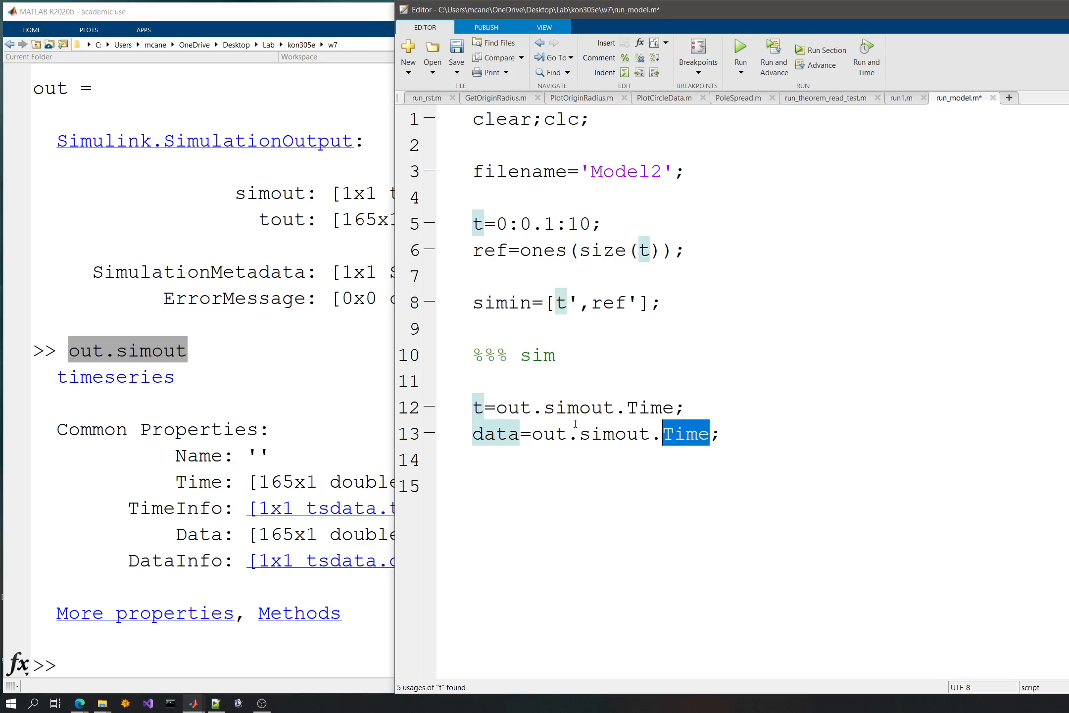
{"action": "type", "text": "Data"}
- Add data on line 14 and evaluate lines 12 to 14 of the script
{"action": "key", "text": "Down"}
{"action": "type", "text": "daty"}
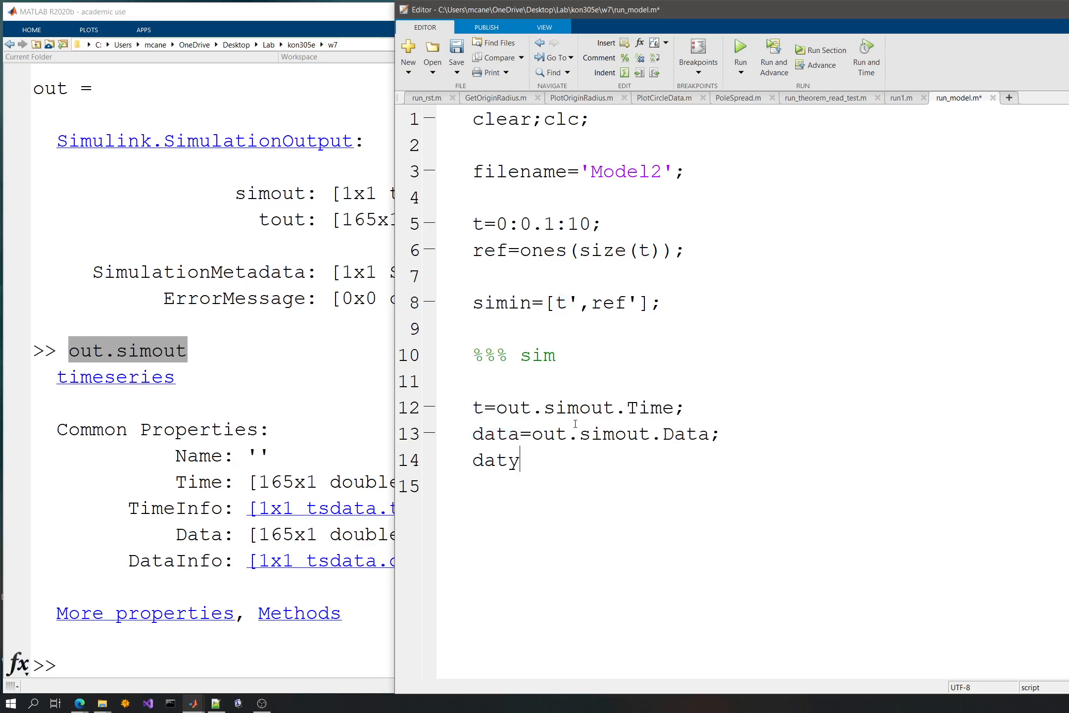
{"action": "key", "text": "BackSpace"}
{"action": "type", "text": "a"}
{"action": "left_click", "coordinate": [296, 98]}
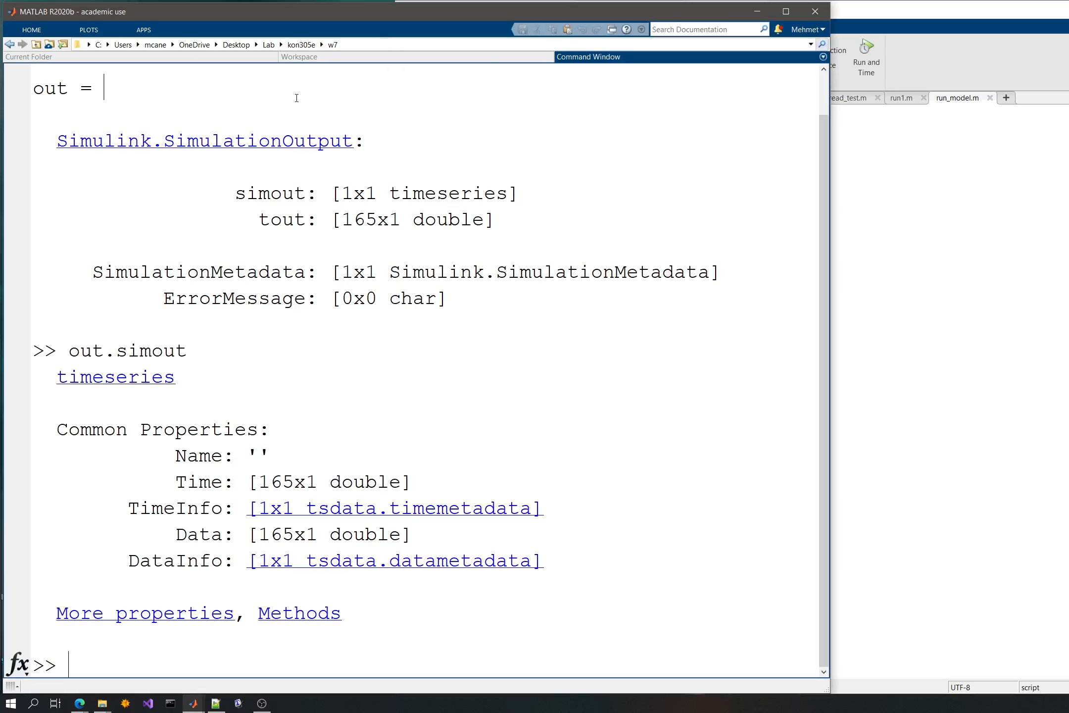
{"action": "left_click", "coordinate": [978, 374]}
{"action": "left_click_drag", "start_coordinate": [520, 460], "coordinate": [447, 411]}
{"action": "key", "text": "F9"}
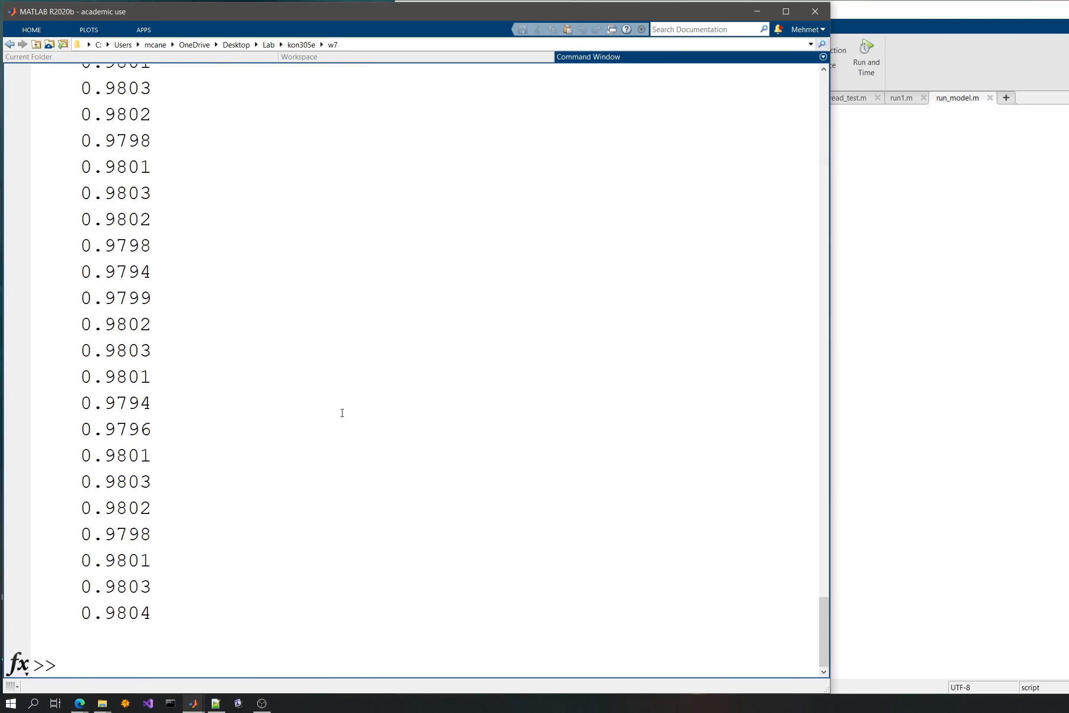
- Display the data variable in the command window and review its values from the beginning
{"action": "type", "text": "data"}
{"action": "key", "text": "Return"}
{"action": "scroll", "coordinate": [326, 419], "scroll_direction": "up", "scroll_amount": 20}
{"action": "scroll", "coordinate": [323, 422], "scroll_direction": "up", "scroll_amount": 3}
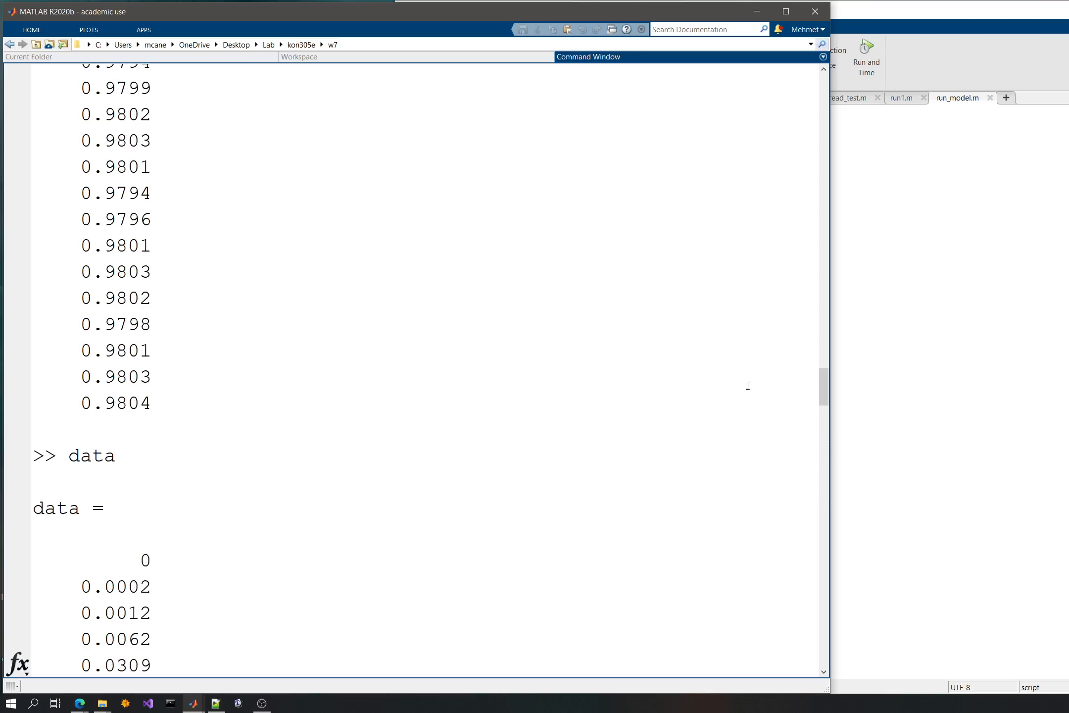
{"action": "left_click_drag", "start_coordinate": [821, 385], "coordinate": [822, 121]}
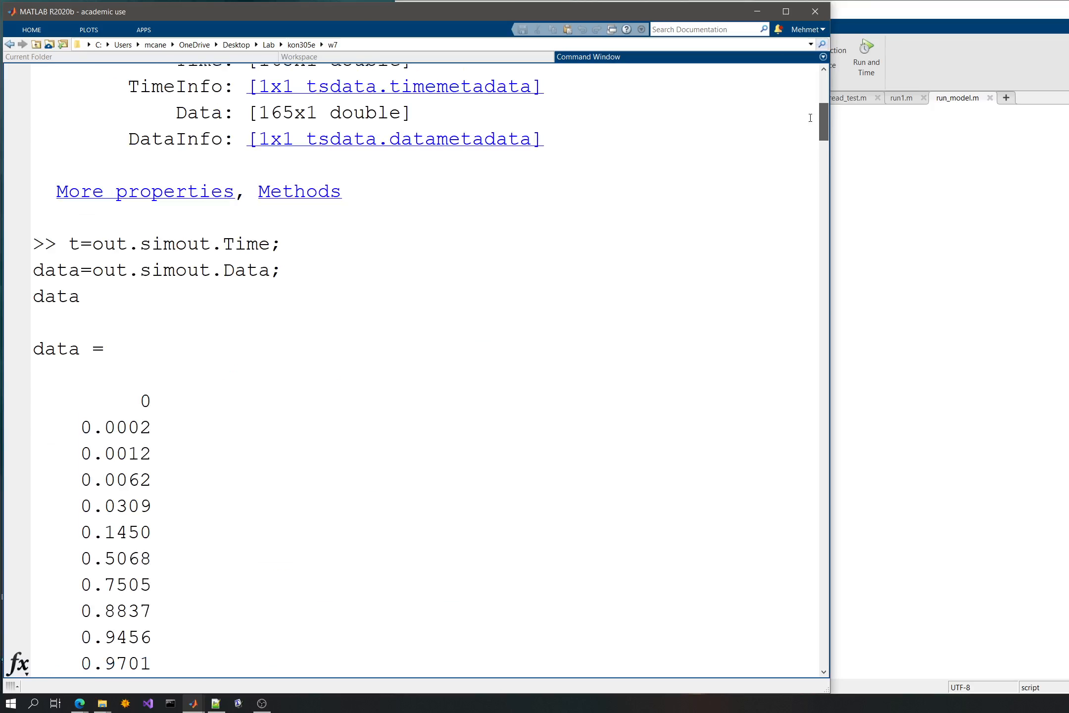
{"action": "left_click", "coordinate": [635, 310]}
- Transpose the output on line 13 as data=out.simout.Data';, save and run the script, and check the command window
{"action": "left_click", "coordinate": [1036, 322]}
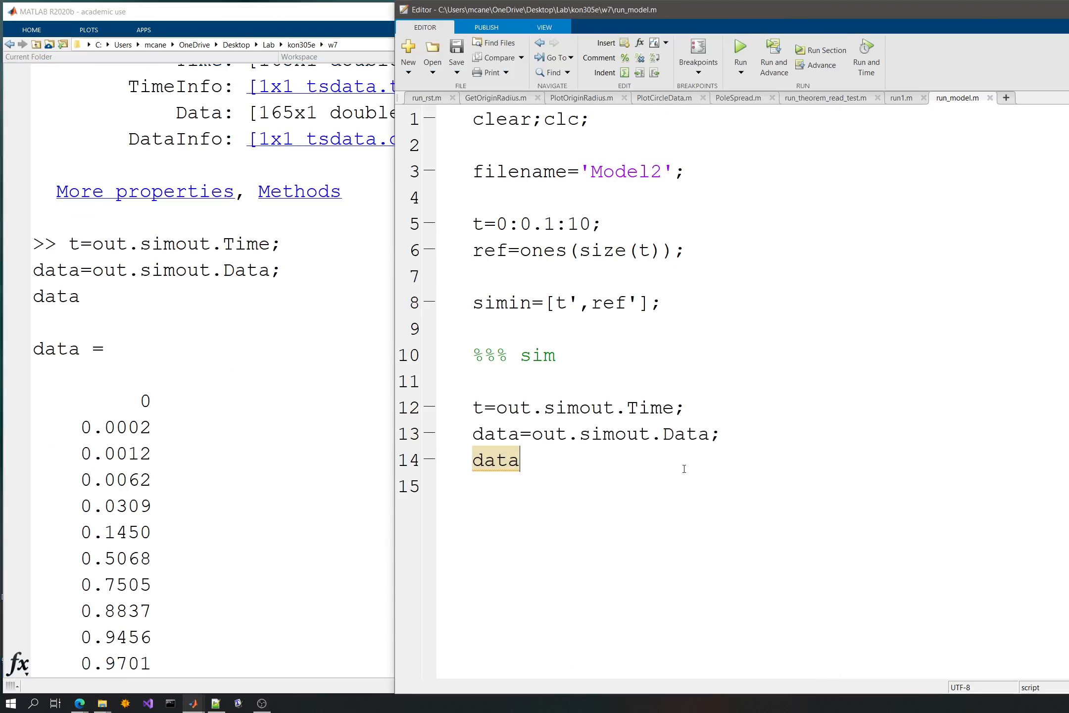
{"action": "left_click", "coordinate": [711, 434]}
{"action": "type", "text": "'"}
{"action": "left_click", "coordinate": [740, 404]}
{"action": "key", "text": "ctrl+s"}
{"action": "left_click", "coordinate": [741, 52]}
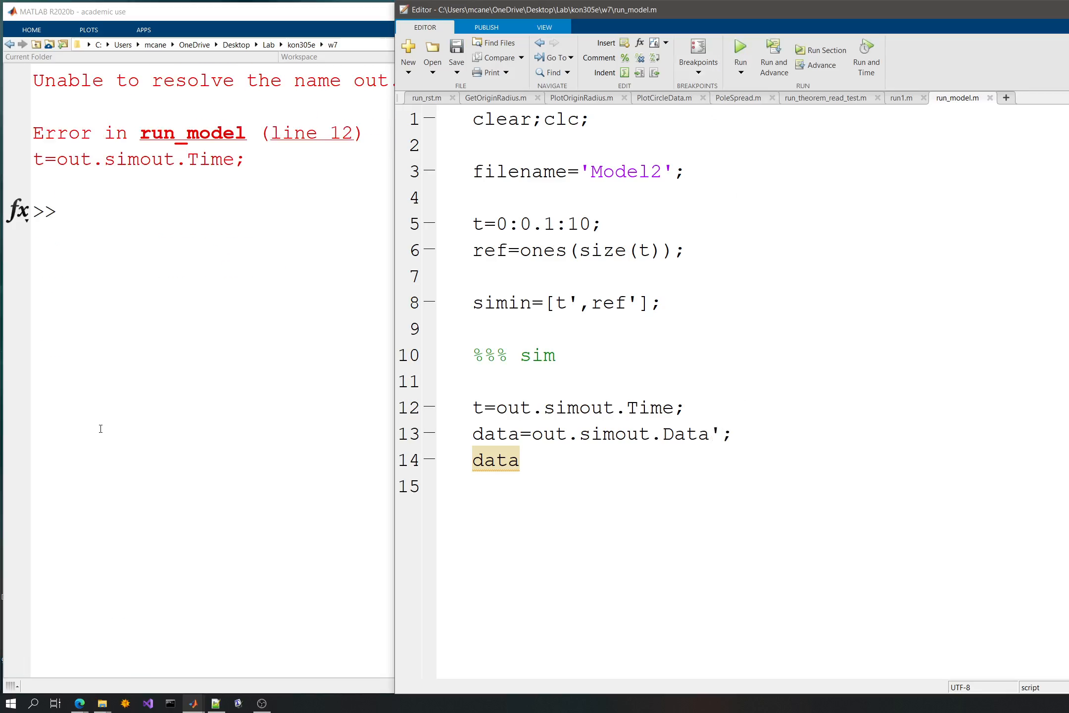
{"action": "left_click", "coordinate": [136, 374]}
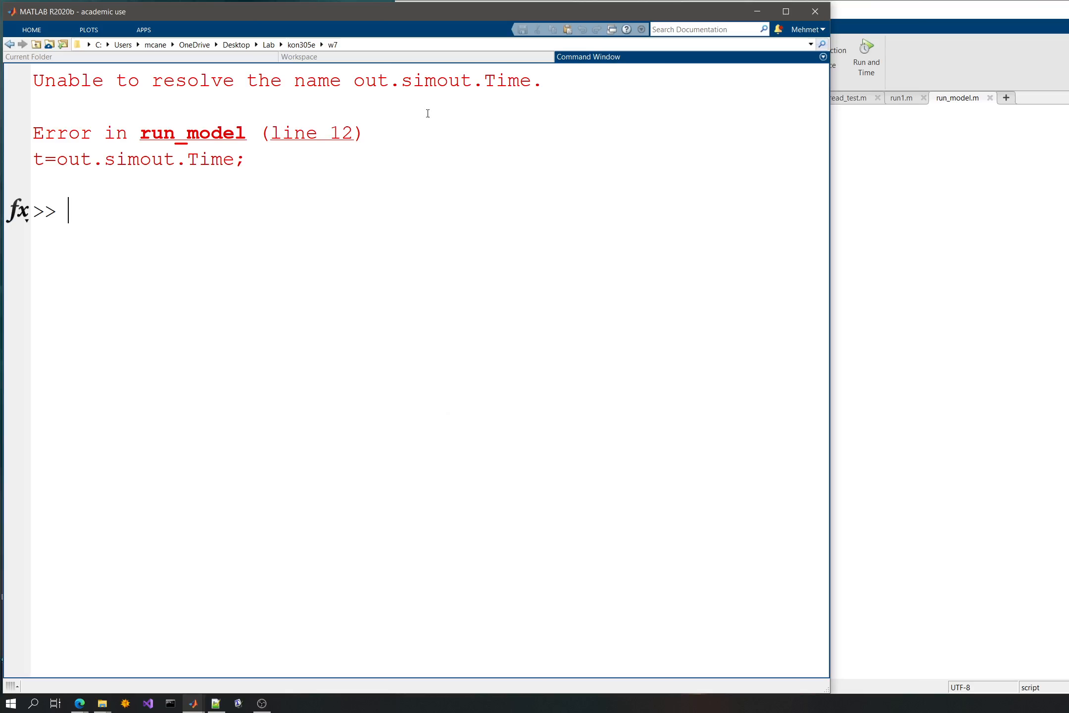
- Try to evaluate script lines 12 to 14, the time, transposed data and data lines, in the command window
{"action": "left_click", "coordinate": [910, 391]}
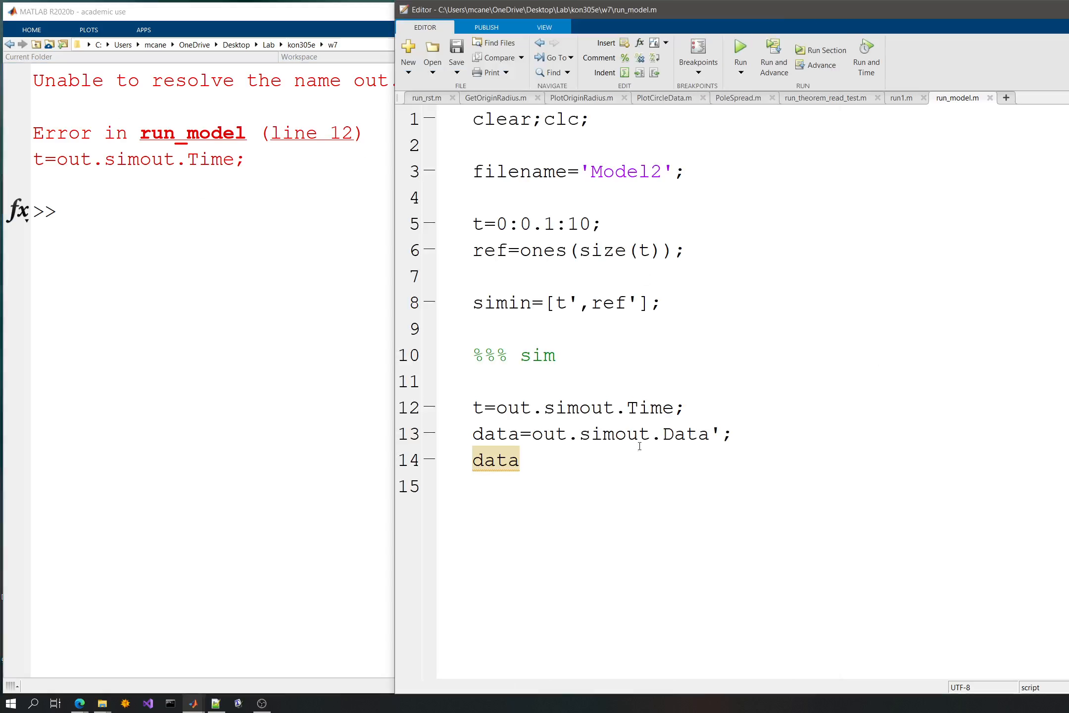
{"action": "left_click", "coordinate": [167, 305]}
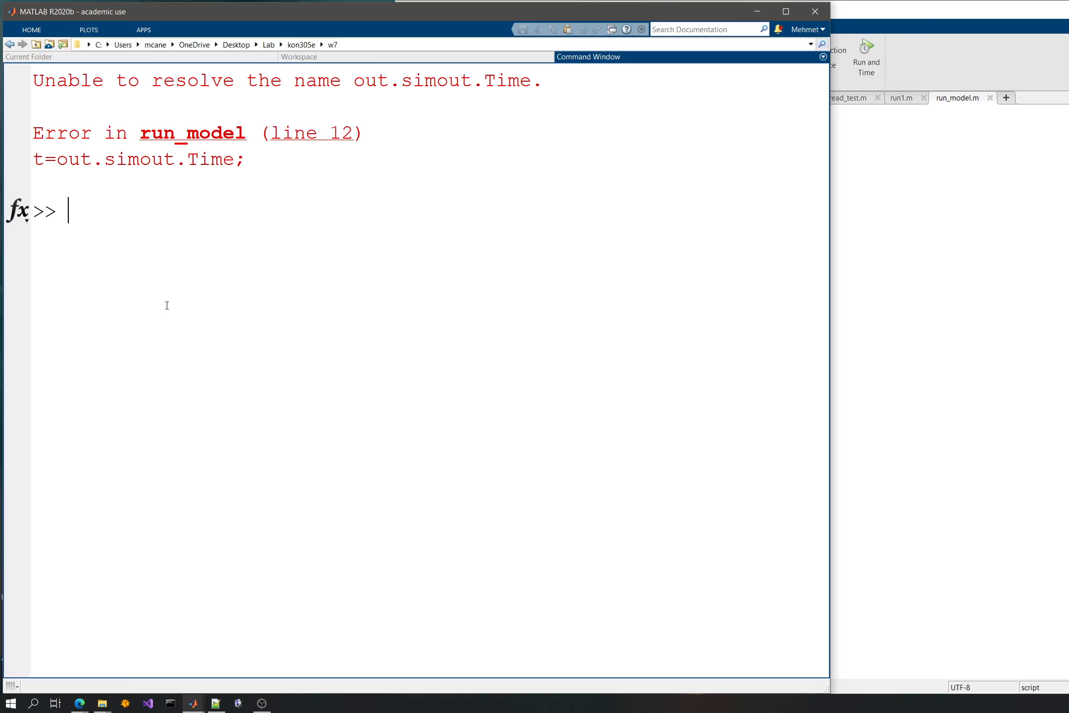
{"action": "left_click", "coordinate": [906, 247]}
{"action": "left_click_drag", "start_coordinate": [521, 458], "coordinate": [426, 394]}
{"action": "key", "text": "ctrl+c"}
{"action": "left_click", "coordinate": [344, 369]}
{"action": "key", "text": "ctrl+v"}
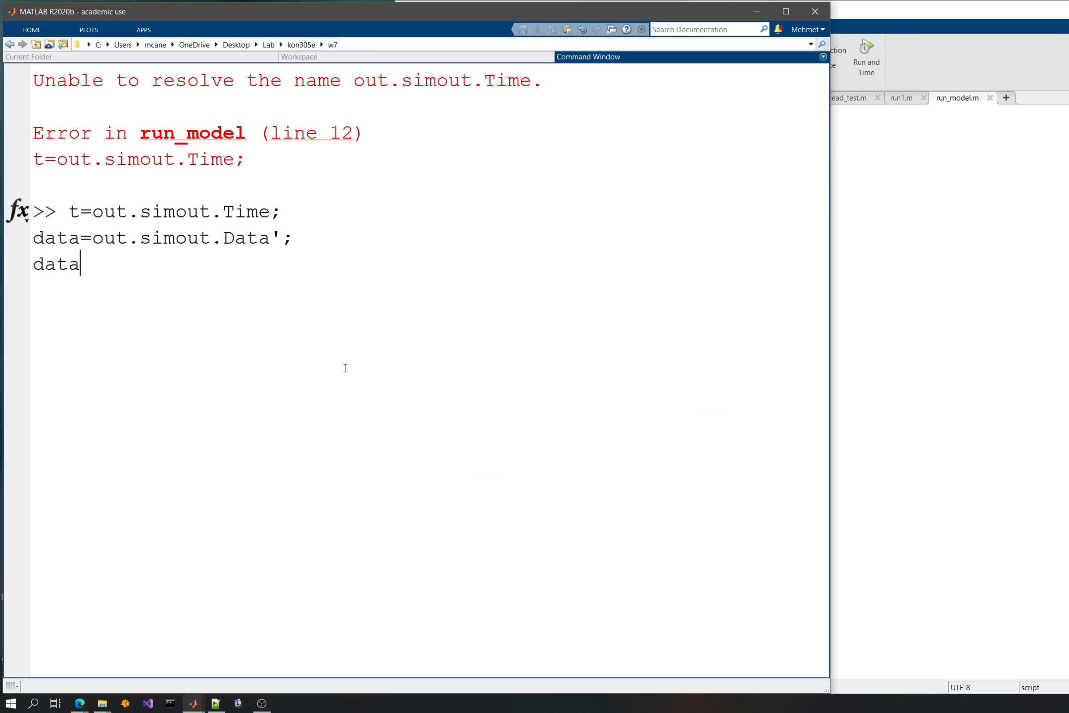
{"action": "key", "text": "Return"}
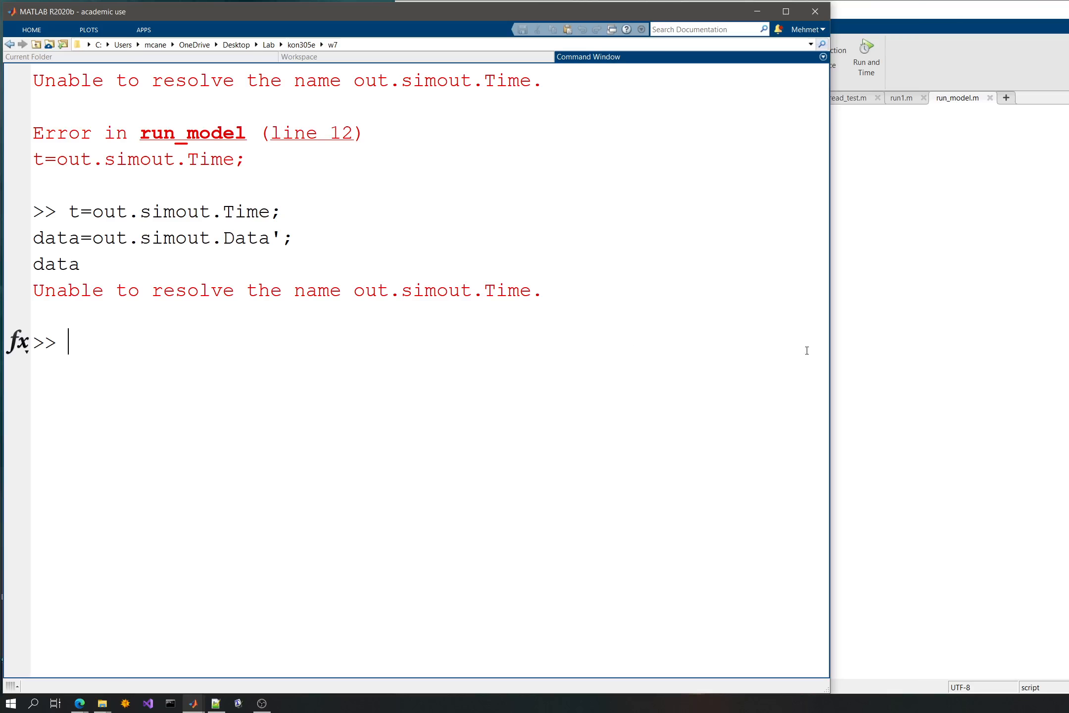
- Evaluate script lines 1 to 8, from clear;clc; through the simin definition, in the command window
{"action": "left_click", "coordinate": [876, 350]}
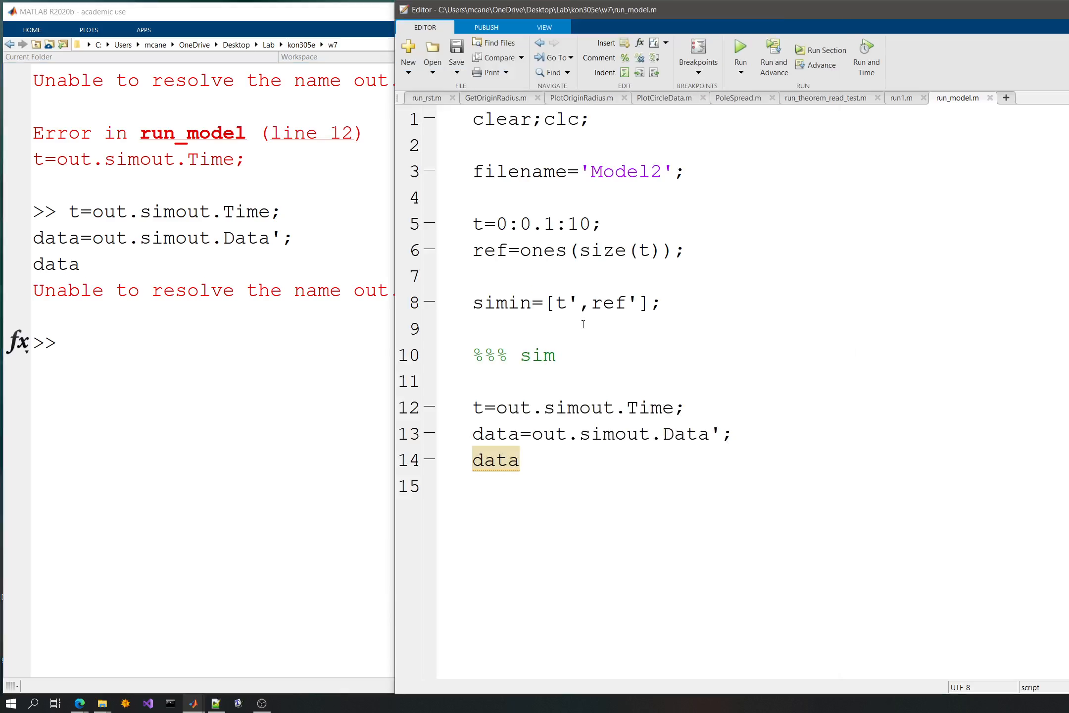
{"action": "left_click_drag", "start_coordinate": [583, 324], "coordinate": [473, 118]}
{"action": "key", "text": "ctrl+c"}
{"action": "left_click", "coordinate": [289, 363]}
{"action": "key", "text": "ctrl+v"}
{"action": "key", "text": "Return"}
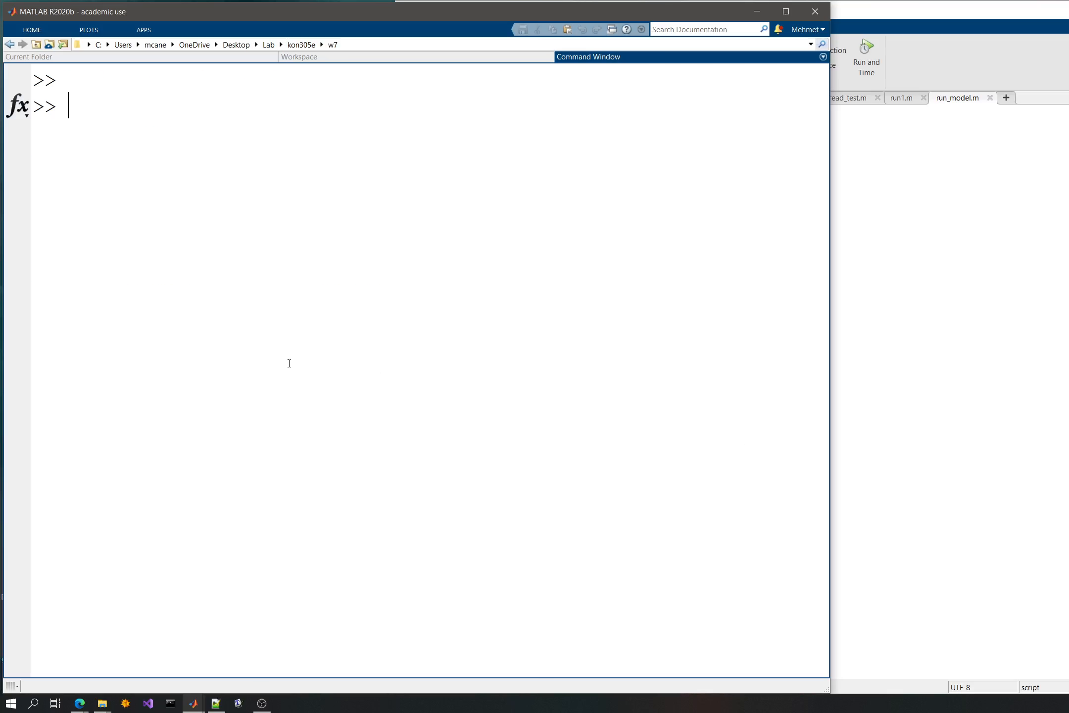
- Switch to the Model2 Simulink model, save it and run the simulation
{"action": "left_click", "coordinate": [192, 703]}
{"action": "mouse_move", "coordinate": [311, 638]}
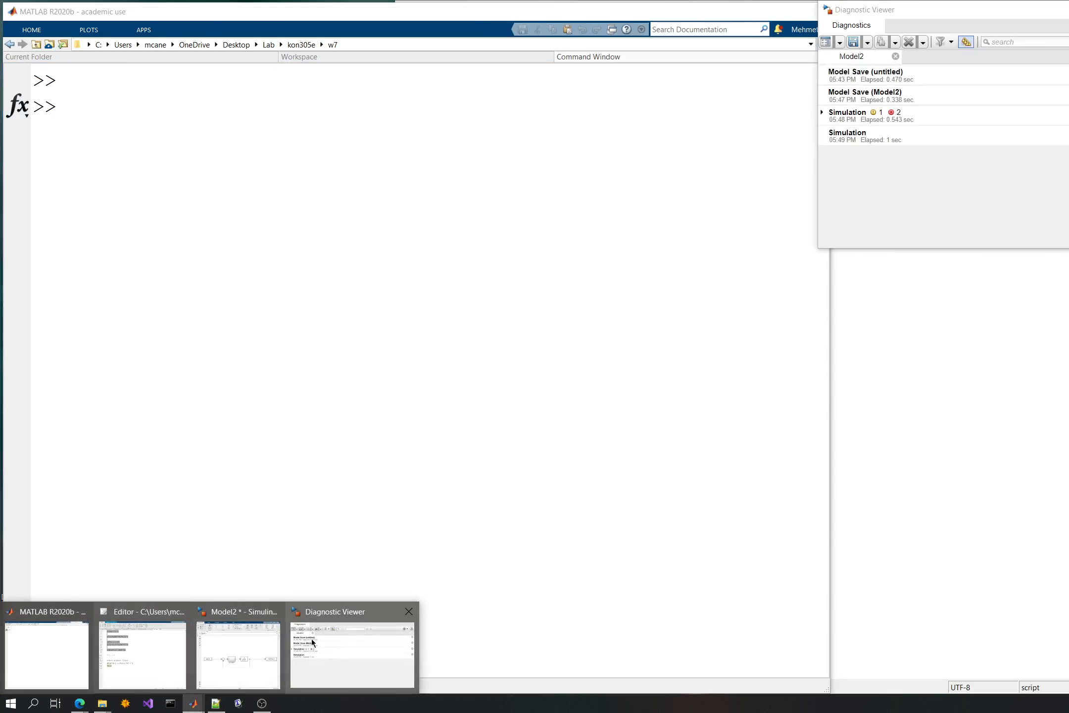
{"action": "mouse_move", "coordinate": [243, 645]}
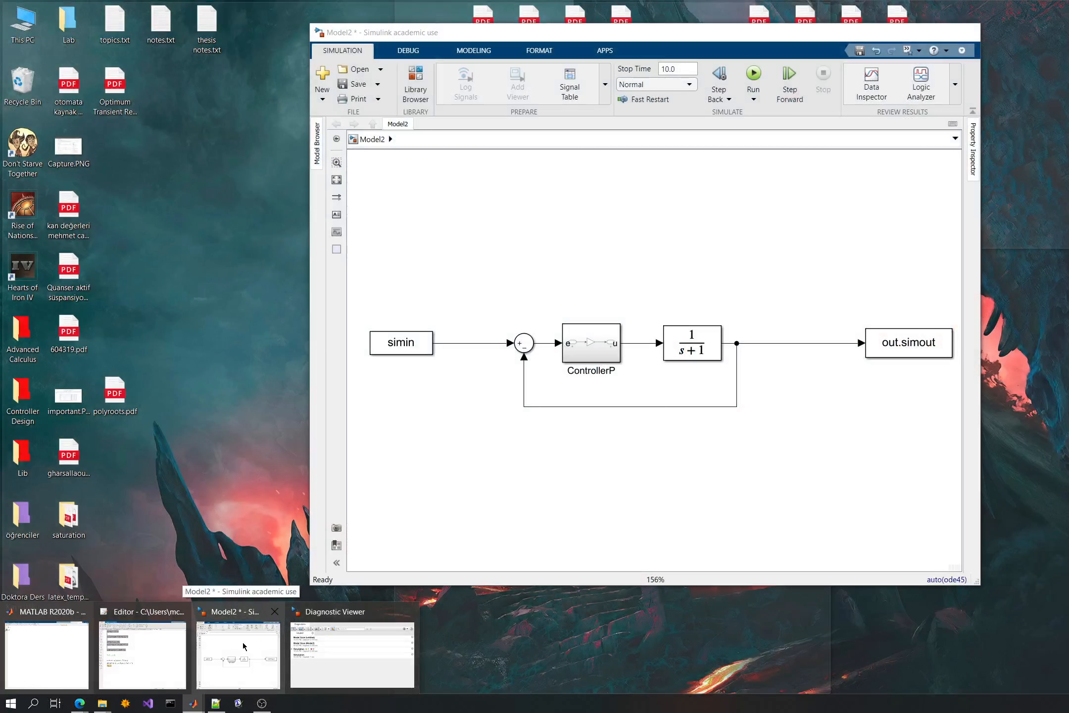
{"action": "left_click", "coordinate": [242, 645]}
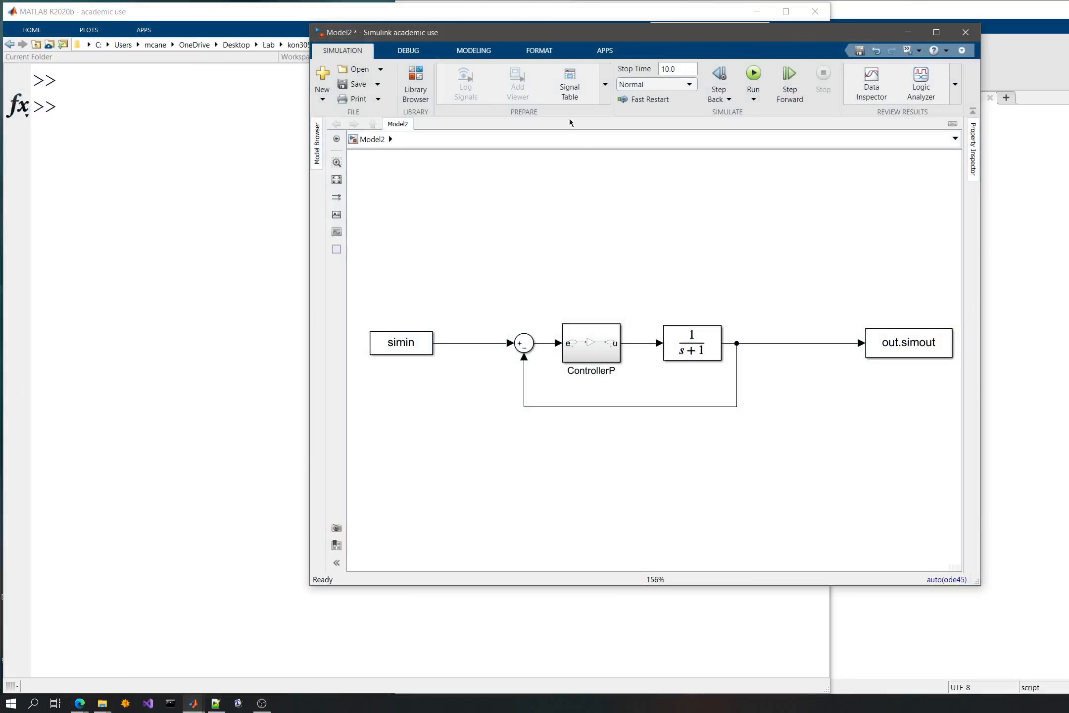
{"action": "key", "text": "ctrl+s"}
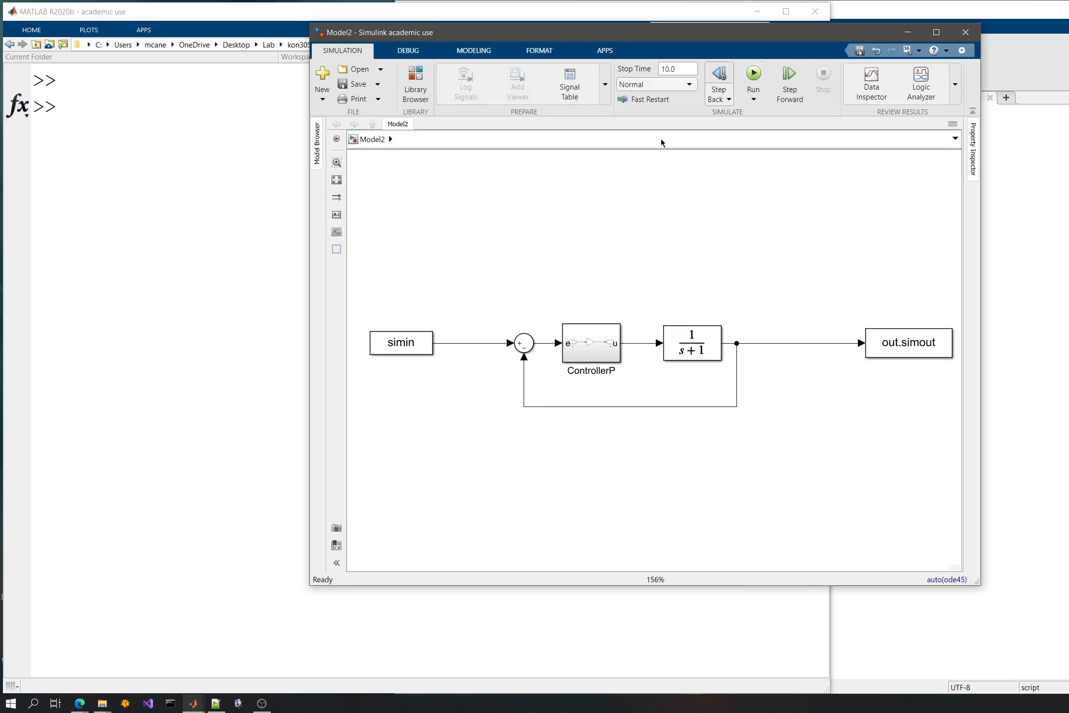
{"action": "key", "text": "ctrl+t"}
- Evaluate script lines 12 to 14 and review the transposed data values from the first columns
{"action": "left_click", "coordinate": [1009, 331]}
{"action": "left_click_drag", "start_coordinate": [550, 470], "coordinate": [462, 408]}
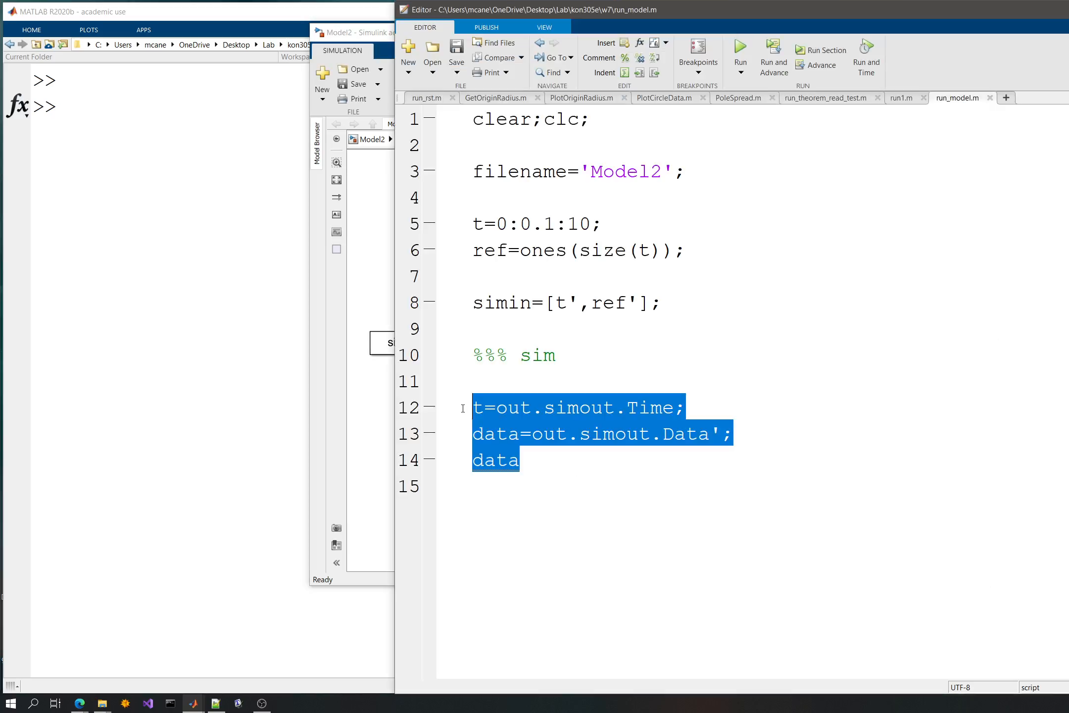
{"action": "key", "text": "F9"}
{"action": "scroll", "coordinate": [267, 445], "scroll_direction": "up", "scroll_amount": 20}
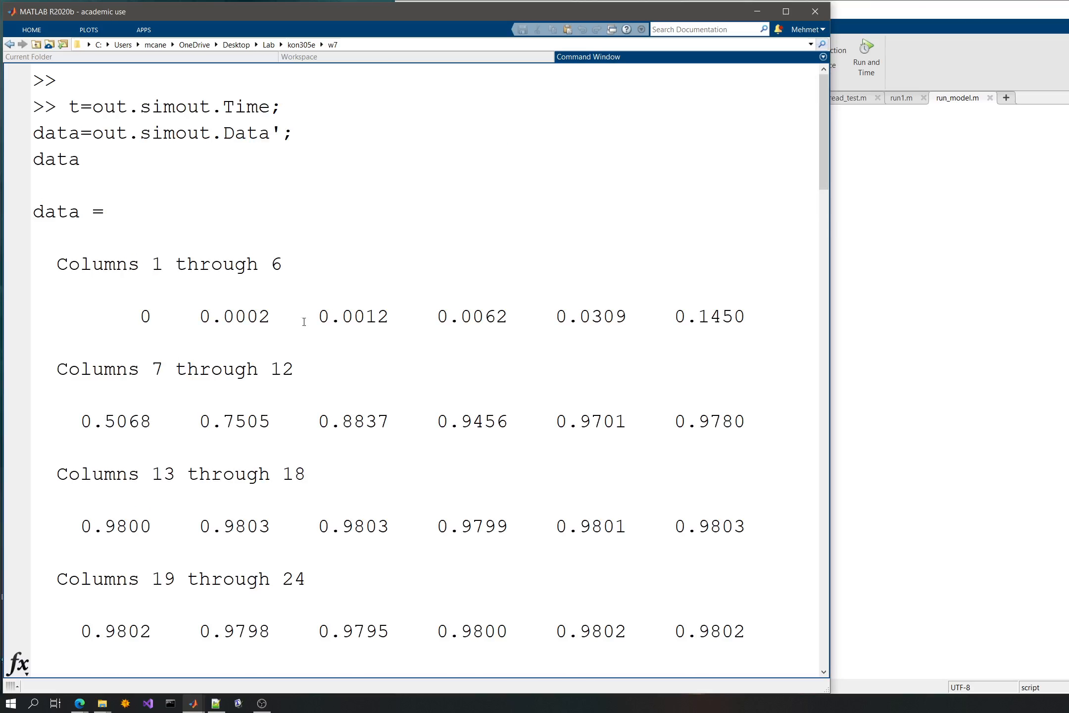
{"action": "left_click", "coordinate": [920, 330]}
{"action": "left_click_drag", "start_coordinate": [606, 355], "coordinate": [525, 356]}
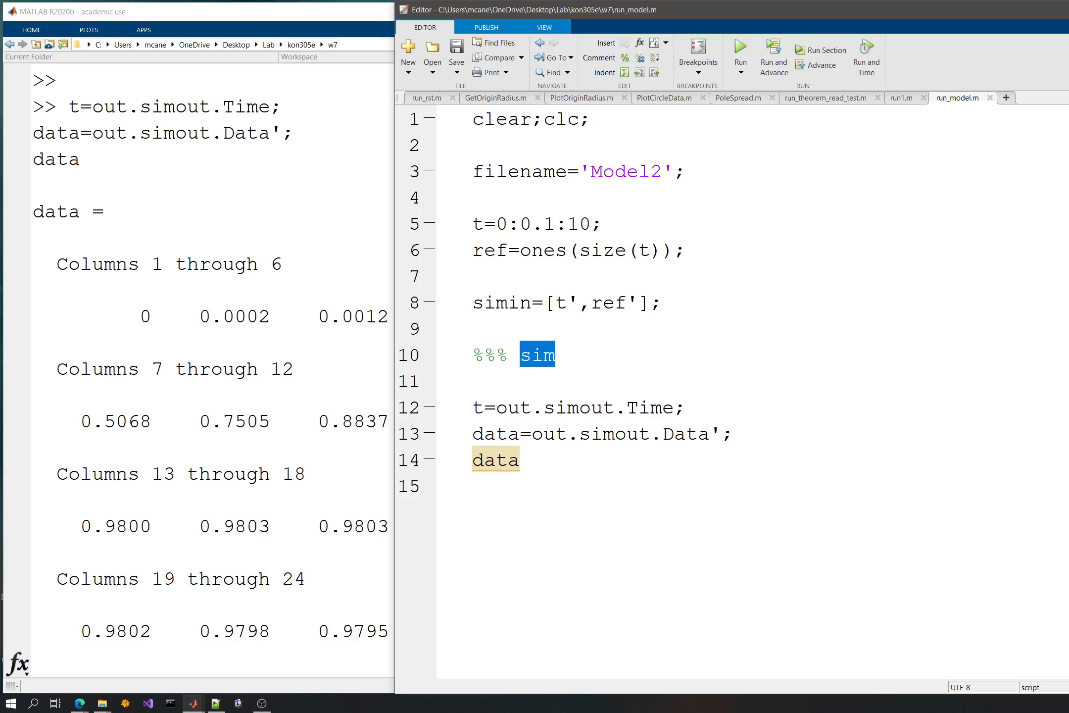
{"action": "key", "text": "alt+Tab"}
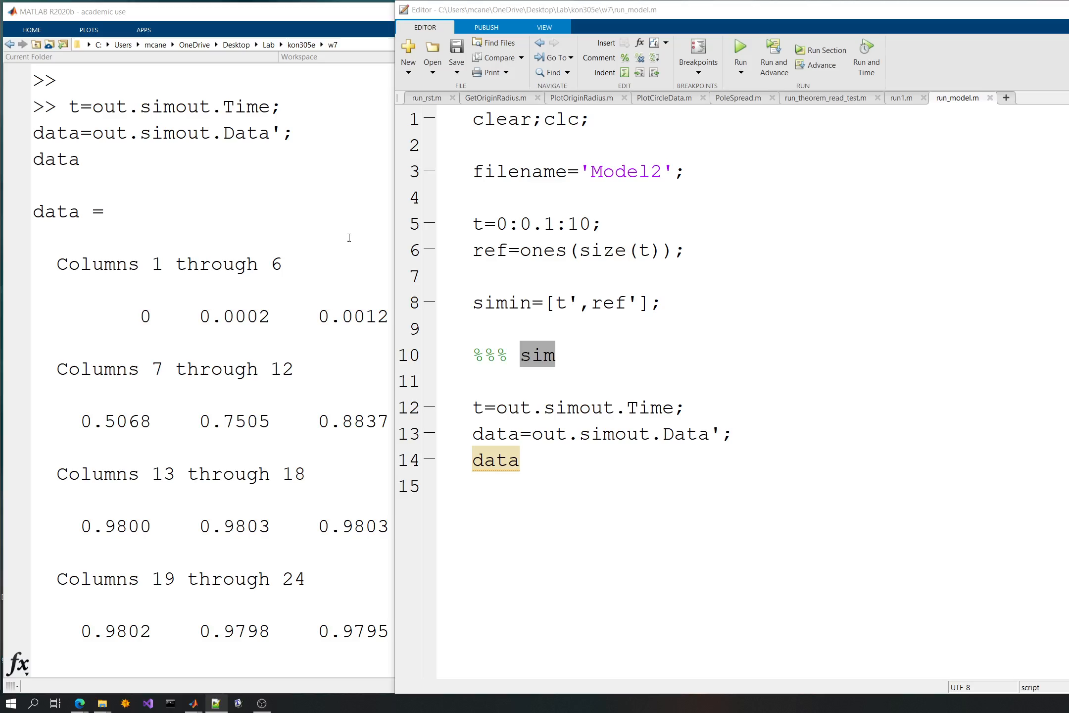
- Insert a new line 4 below the filename assignment containing mdl=load_system()
{"action": "left_click", "coordinate": [581, 327]}
{"action": "left_click", "coordinate": [540, 200]}
{"action": "key", "text": "Return"}
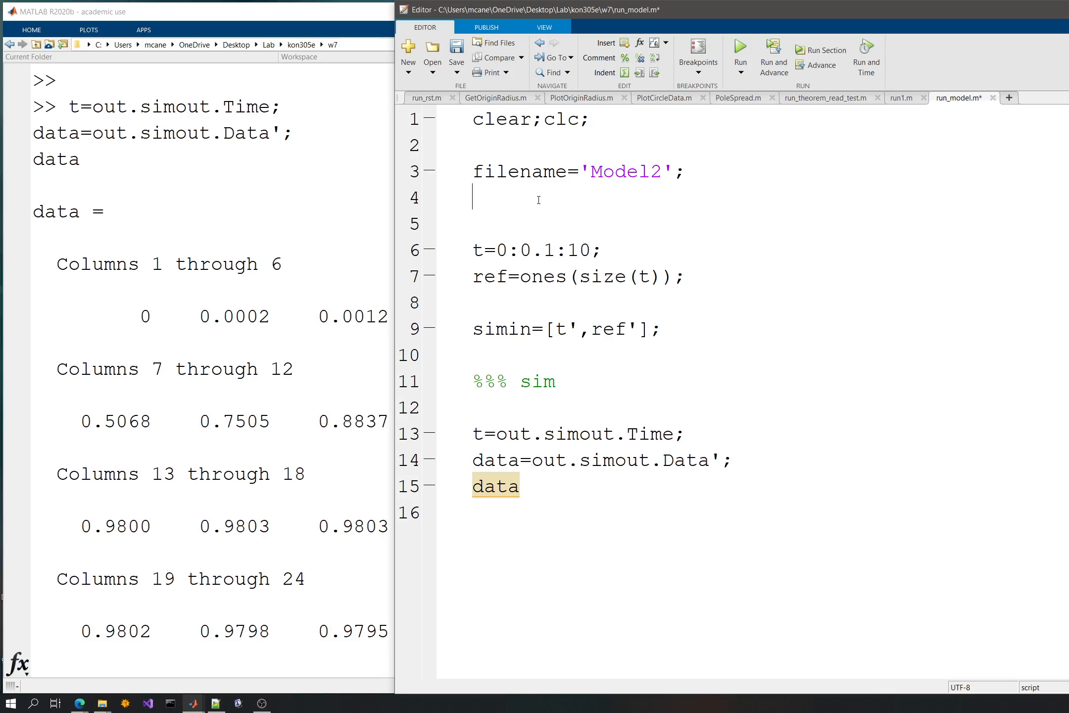
{"action": "type", "text": "mdl=load_system()"}
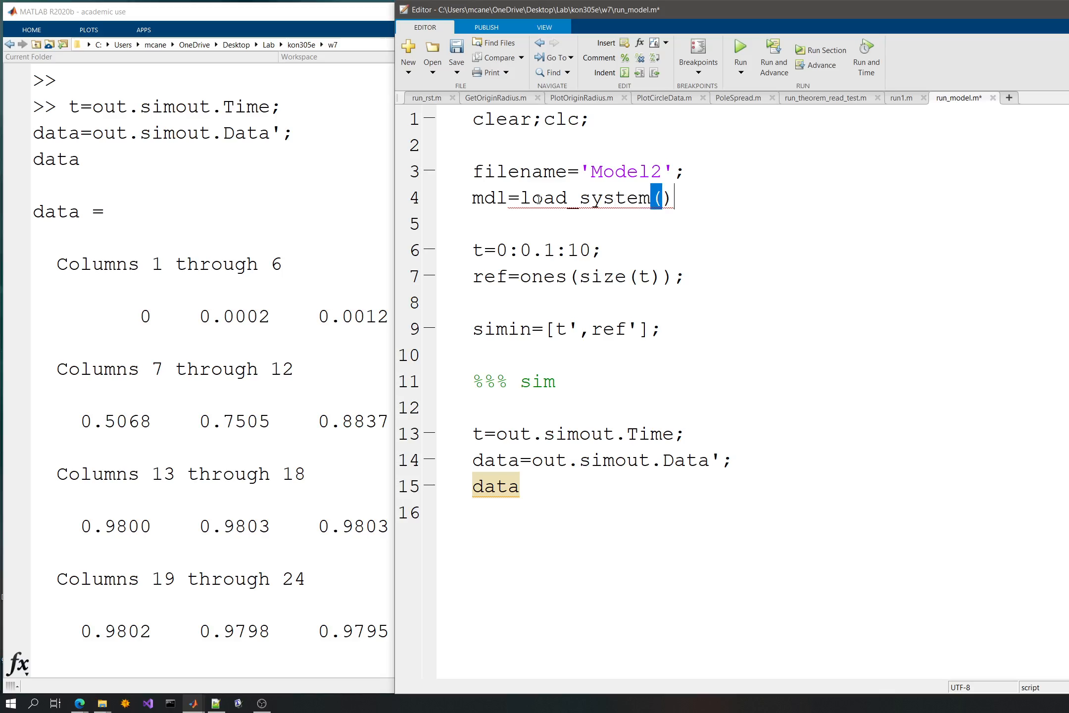
{"action": "type", "text": ";"}
- Complete line 4 as mdl=load_system(filename); and save the script
{"action": "key", "text": "Left"}
{"action": "key", "text": "Left"}
{"action": "type", "text": "filenm"}
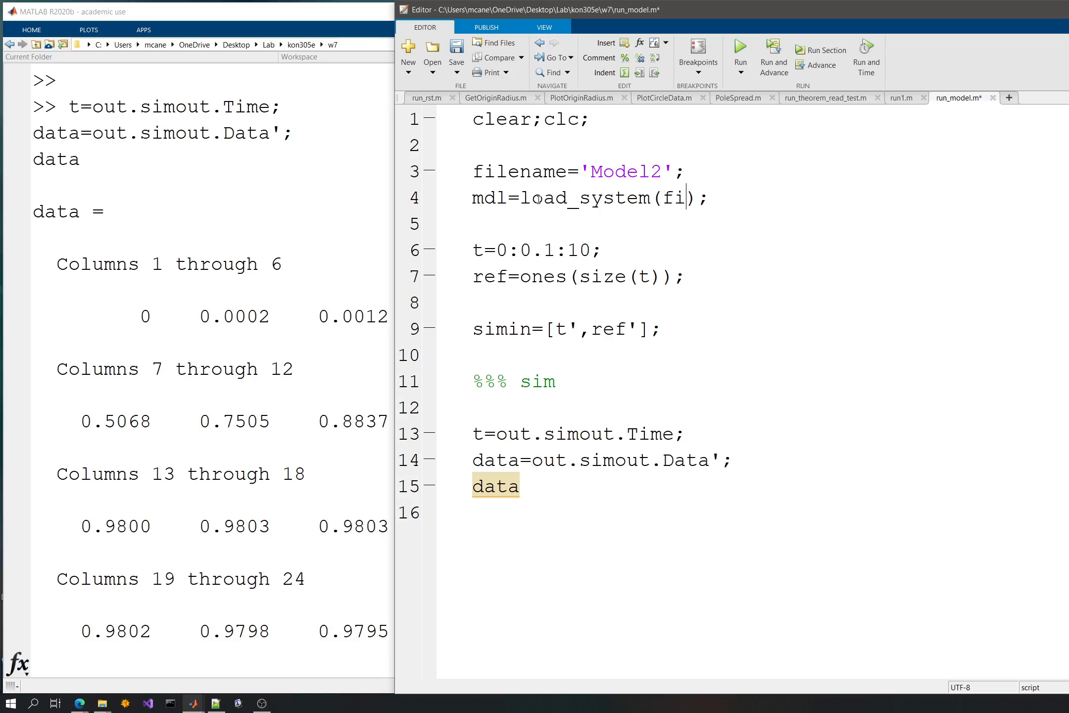
{"action": "key", "text": "BackSpace"}
{"action": "type", "text": "am"}
{"action": "key", "text": "BackSpace"}
{"action": "type", "text": "me"}
{"action": "key", "text": "ctrl+s"}
{"action": "key", "text": "Down"}
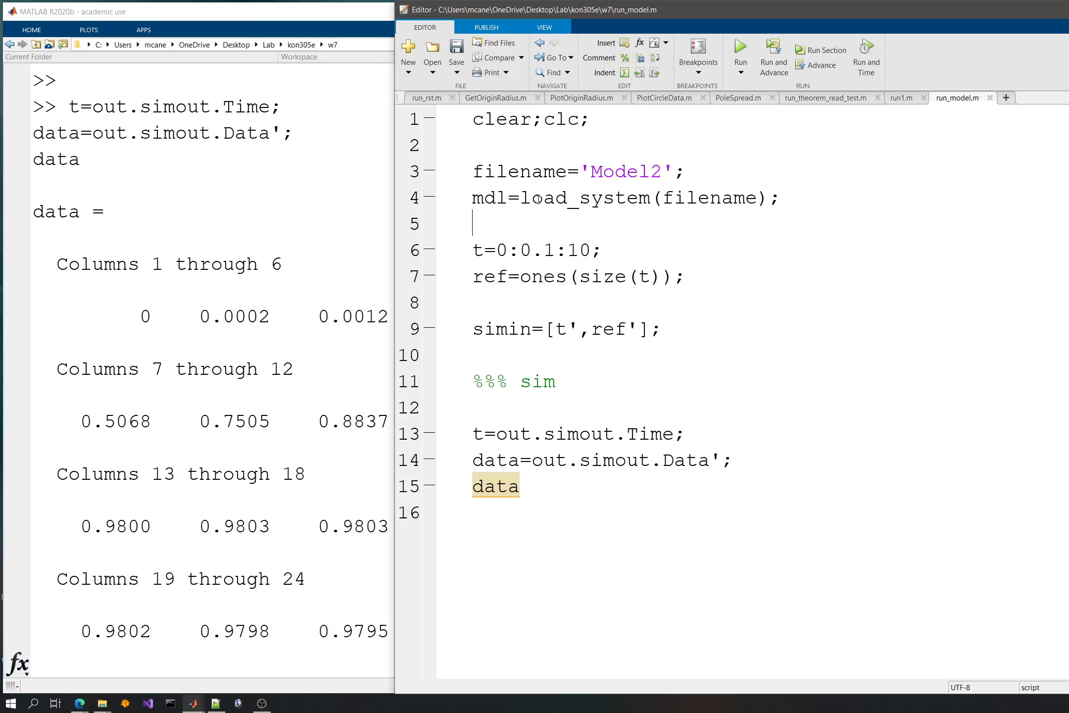
- Add an empty set_param(); call on line 5 and save the script
{"action": "key", "text": "Return"}
{"action": "key", "text": "ctrl+s"}
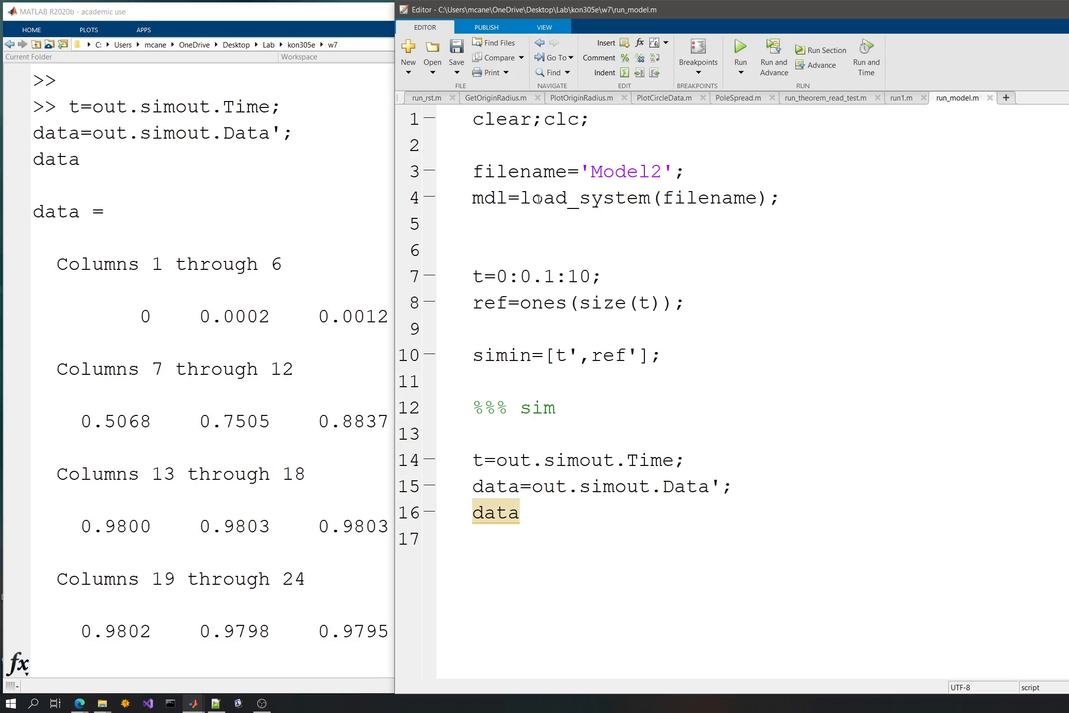
{"action": "type", "text": "set_param();"}
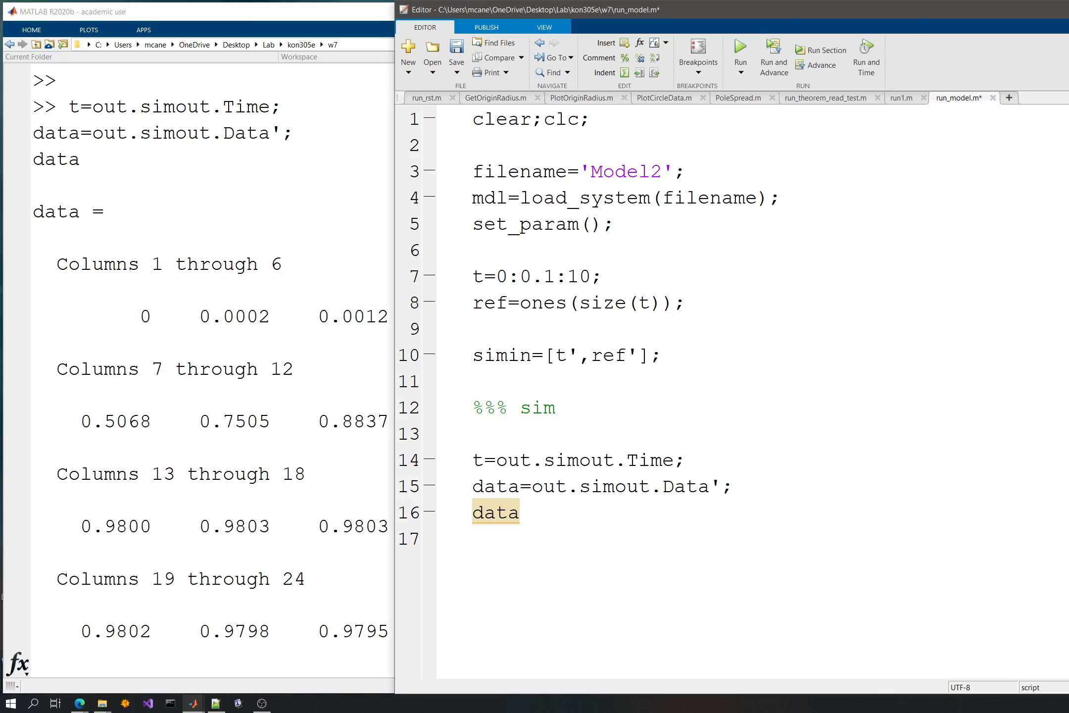
{"action": "key", "text": "ctrl+s"}
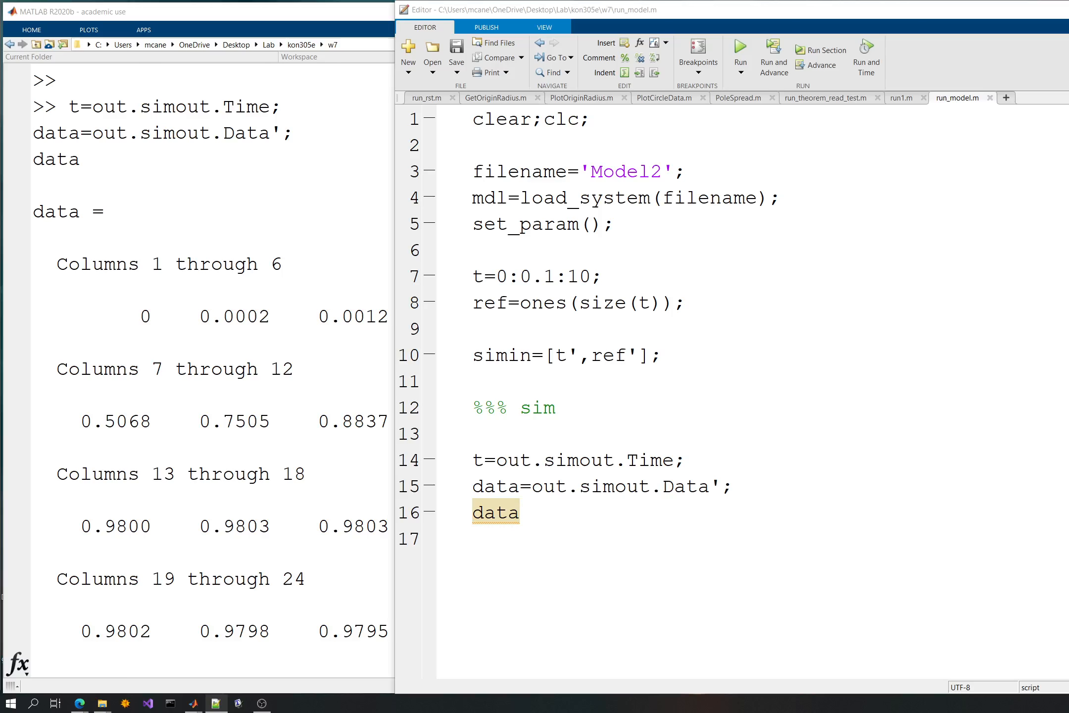
- Delete the set_param(); line from the script and save it
{"action": "key", "text": "ctrl"}
{"action": "key", "text": "ctrl"}
{"action": "left_click", "coordinate": [678, 296]}
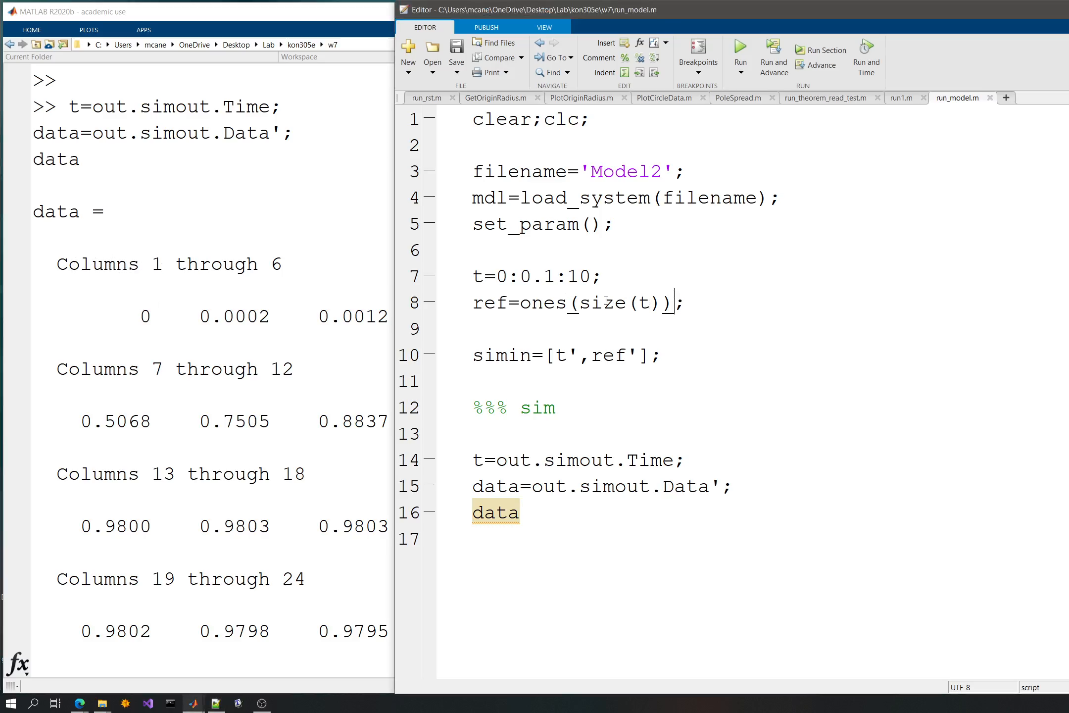
{"action": "left_click_drag", "start_coordinate": [699, 350], "coordinate": [625, 323]}
{"action": "left_click", "coordinate": [625, 324]}
{"action": "left_click_drag", "start_coordinate": [697, 353], "coordinate": [452, 350]}
{"action": "key", "text": "Up"}
{"action": "key", "text": "Up"}
{"action": "key", "text": "Up"}
{"action": "key", "text": "Up"}
{"action": "key", "text": "shift+Up"}
{"action": "key", "text": "Delete"}
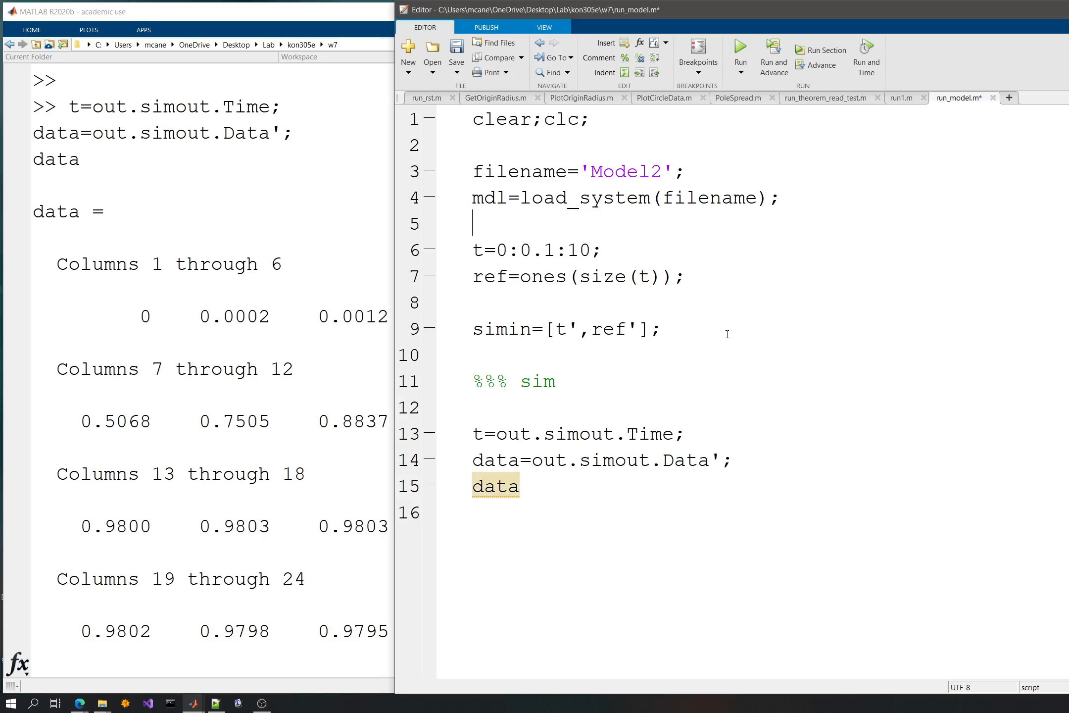
{"action": "key", "text": "ctrl+s"}
- Add a blank line above the t definition, enter sim(filename); below the %%% sim comment, and save the script
{"action": "key", "text": "Return"}
{"action": "key", "text": "ctrl+s"}
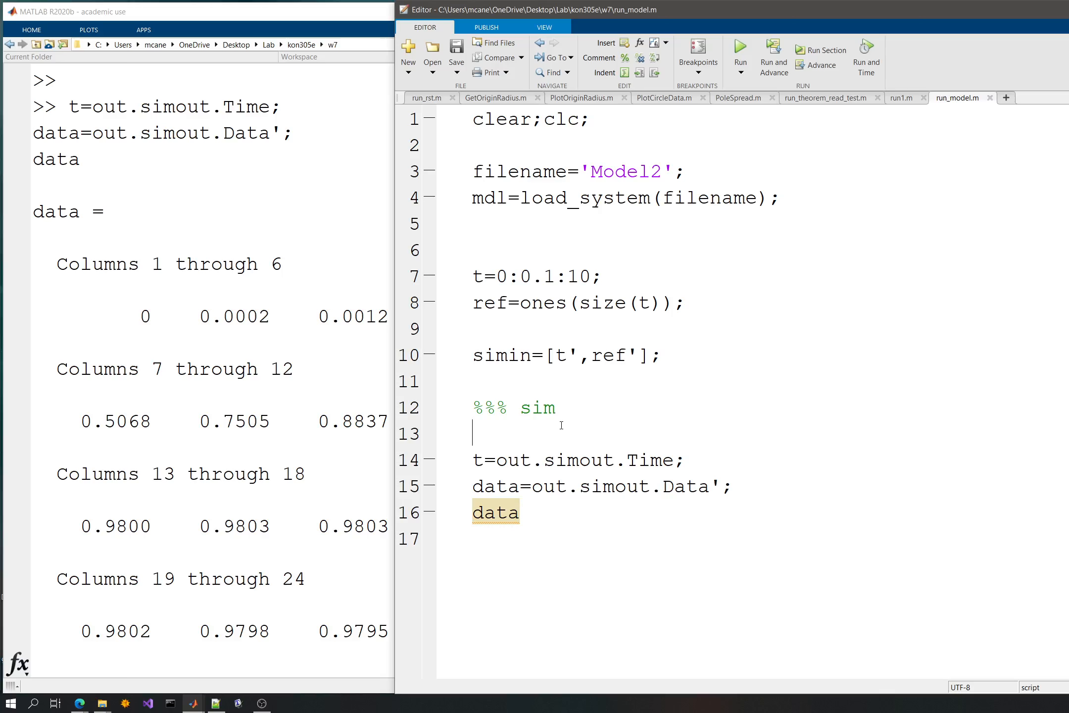
{"action": "key", "text": "Return"}
{"action": "key", "text": "Up"}
{"action": "type", "text": "sim()"}
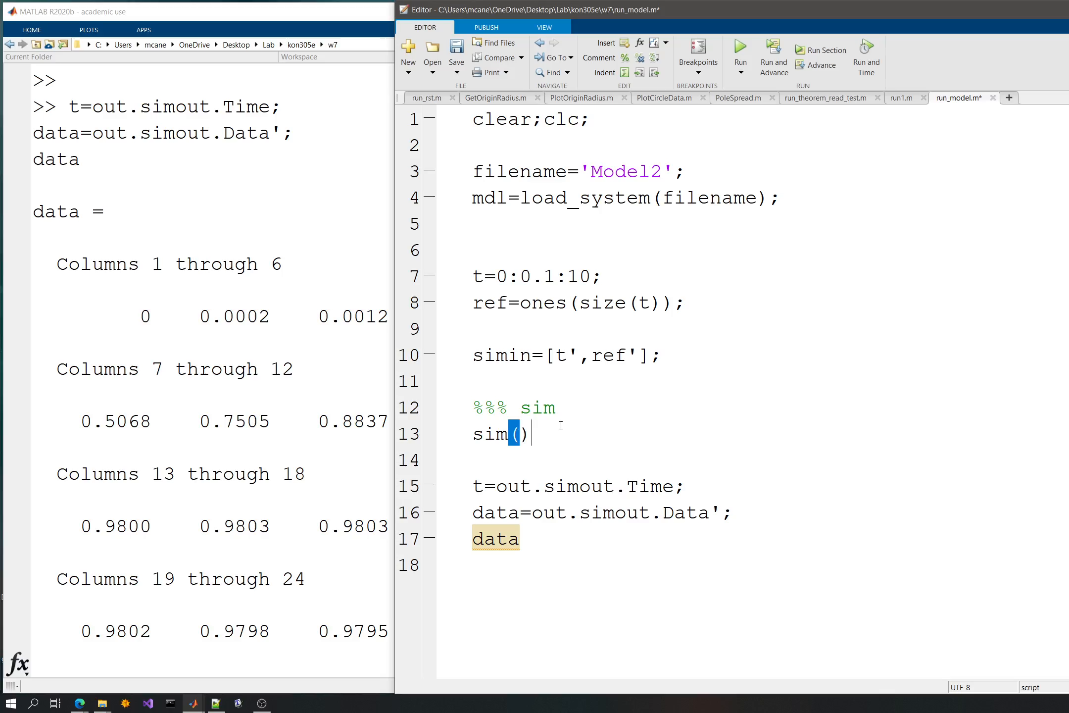
{"action": "type", "text": ";"}
{"action": "key", "text": "Left"}
{"action": "type", "text": "fiel"}
{"action": "key", "text": "BackSpace"}
{"action": "key", "text": "BackSpace"}
{"action": "type", "text": "lename"}
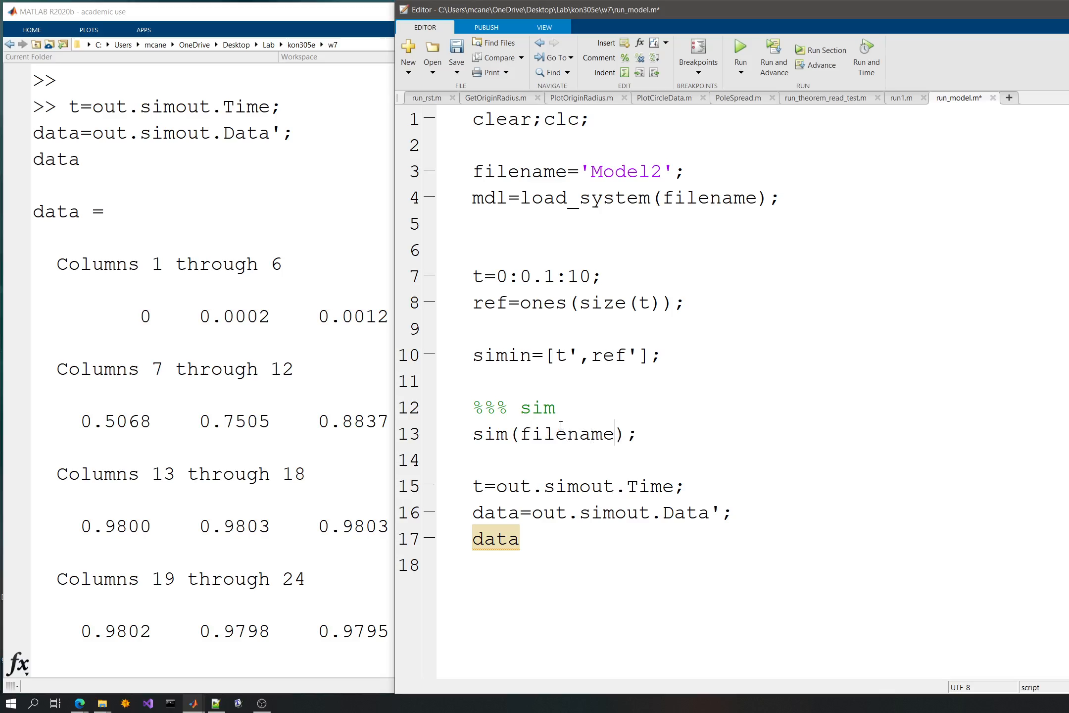
{"action": "key", "text": "ctrl+s"}
- Insert blank lines between the data=out.simout.Data'; assignment and the final data line
{"action": "key", "text": "Down"}
{"action": "left_click", "coordinate": [621, 559]}
{"action": "key", "text": "Up"}
{"action": "key", "text": "Up"}
{"action": "key", "text": "Up"}
{"action": "key", "text": "Up"}
{"action": "key", "text": "Down"}
{"action": "key", "text": "Down"}
{"action": "key", "text": "Up"}
{"action": "key", "text": "Return"}
{"action": "key", "text": "Return"}
{"action": "key", "text": "Up"}
{"action": "key", "text": "Up"}
{"action": "key", "text": "Return"}
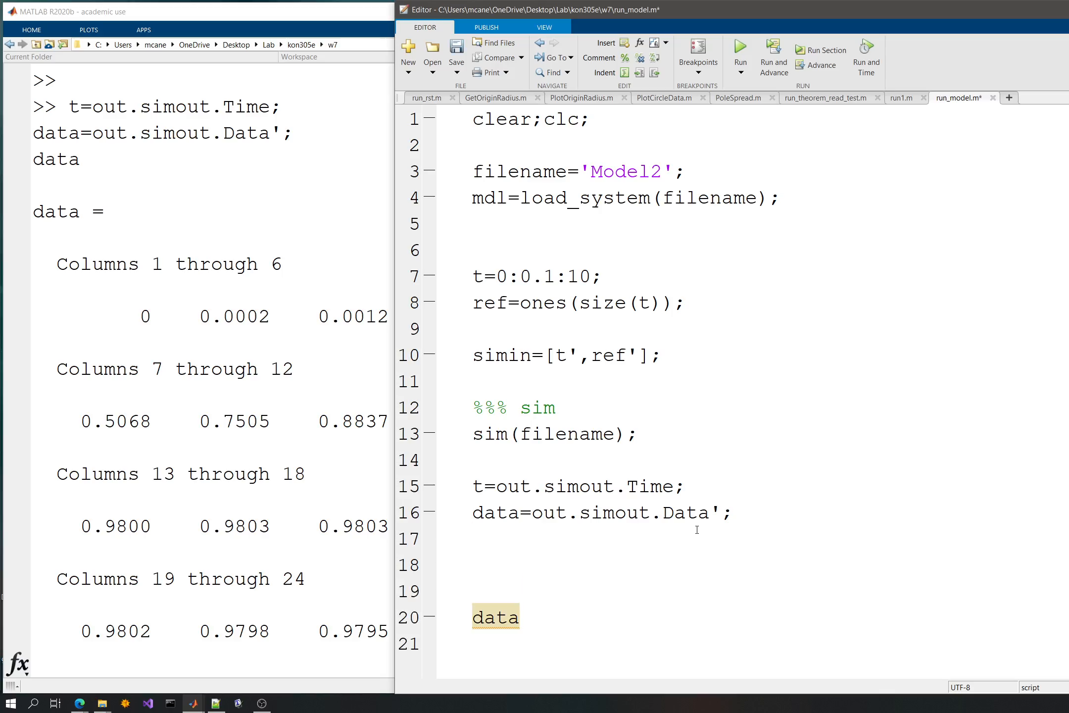
- Enter save_system(mdl); on line 18, below the data assignment
{"action": "type", "text": "save_system()"}
{"action": "key", "text": "Left"}
{"action": "type", "text": "mdl"}
{"action": "key", "text": "Down"}
{"action": "type", "text": ";"}
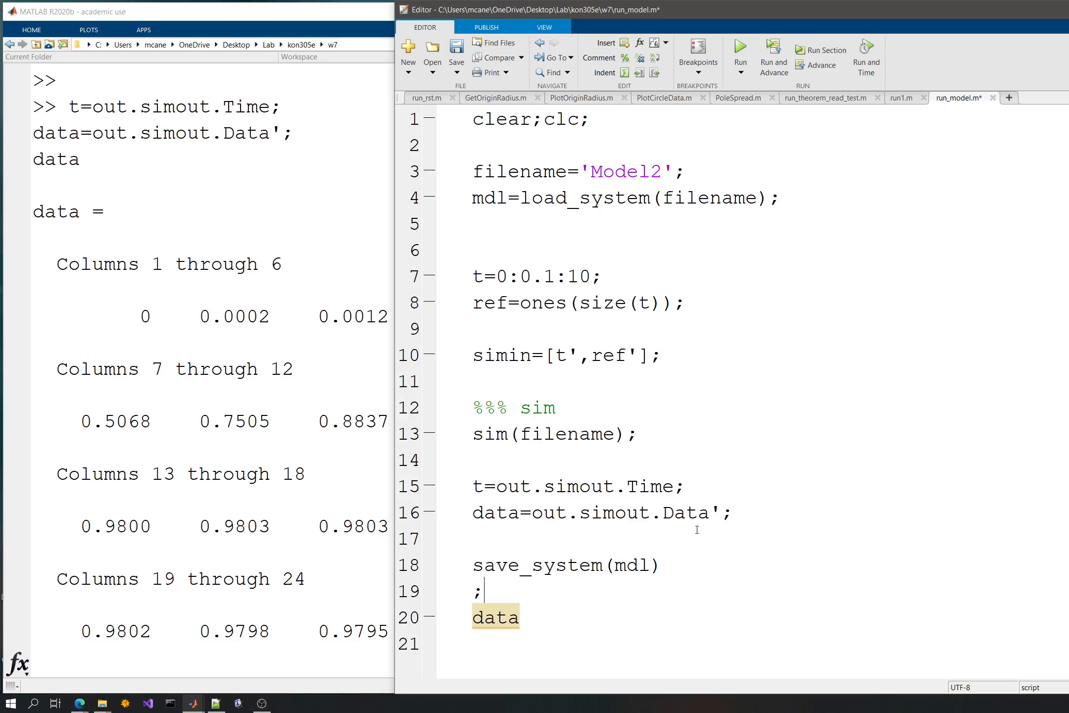
{"action": "key", "text": "Left"}
{"action": "key", "text": "Left"}
{"action": "type", "text": ";"}
{"action": "key", "text": "Right"}
{"action": "key", "text": "Delete"}
{"action": "key", "text": "BackSpace"}
- Add close_system(mdl); on line 19, directly below the save_system call
{"action": "key", "text": "Return"}
{"action": "key", "text": "Up"}
{"action": "type", "text": "close_system();"}
{"action": "key", "text": "Left"}
{"action": "key", "text": "Left"}
{"action": "type", "text": "mdl"}
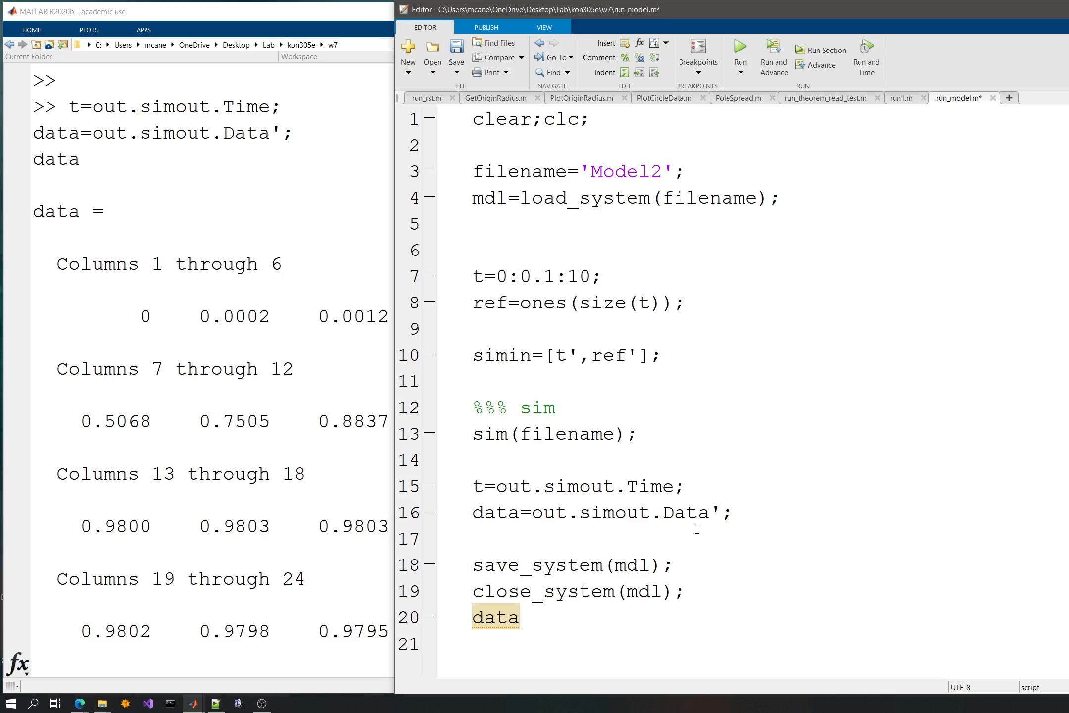
- Save and run the run_model script, and examine the out.simout.Time message in the command window
{"action": "key", "text": "ctrl+s"}
{"action": "left_click", "coordinate": [741, 49]}
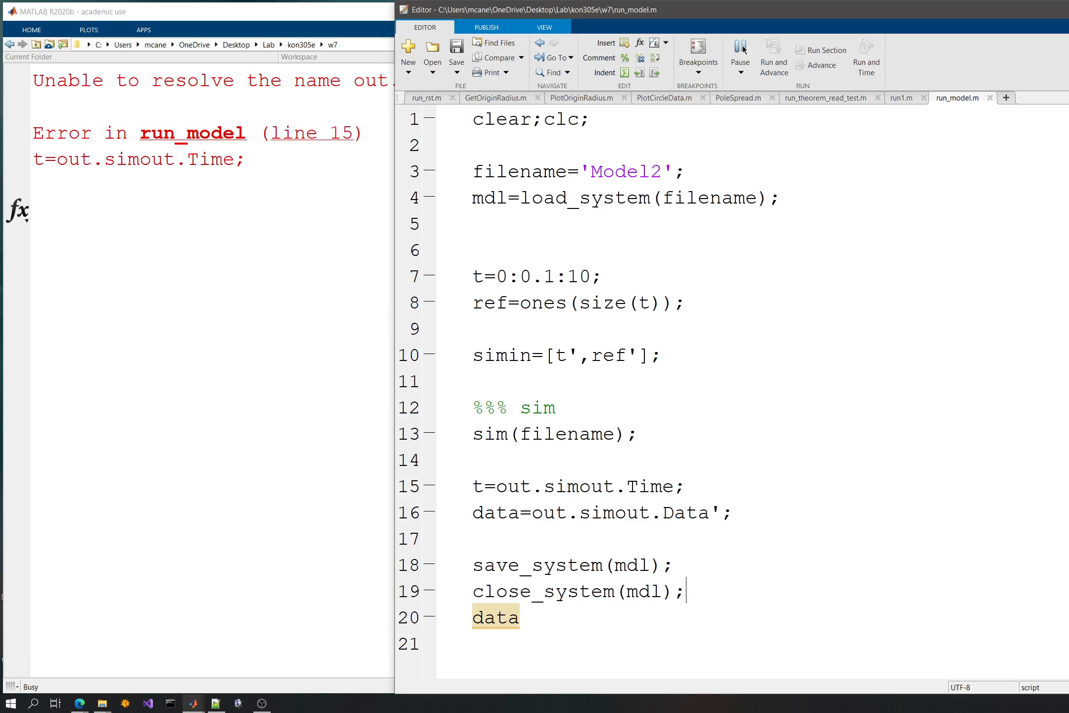
{"action": "left_click", "coordinate": [316, 89]}
{"action": "double_click", "coordinate": [316, 89]}
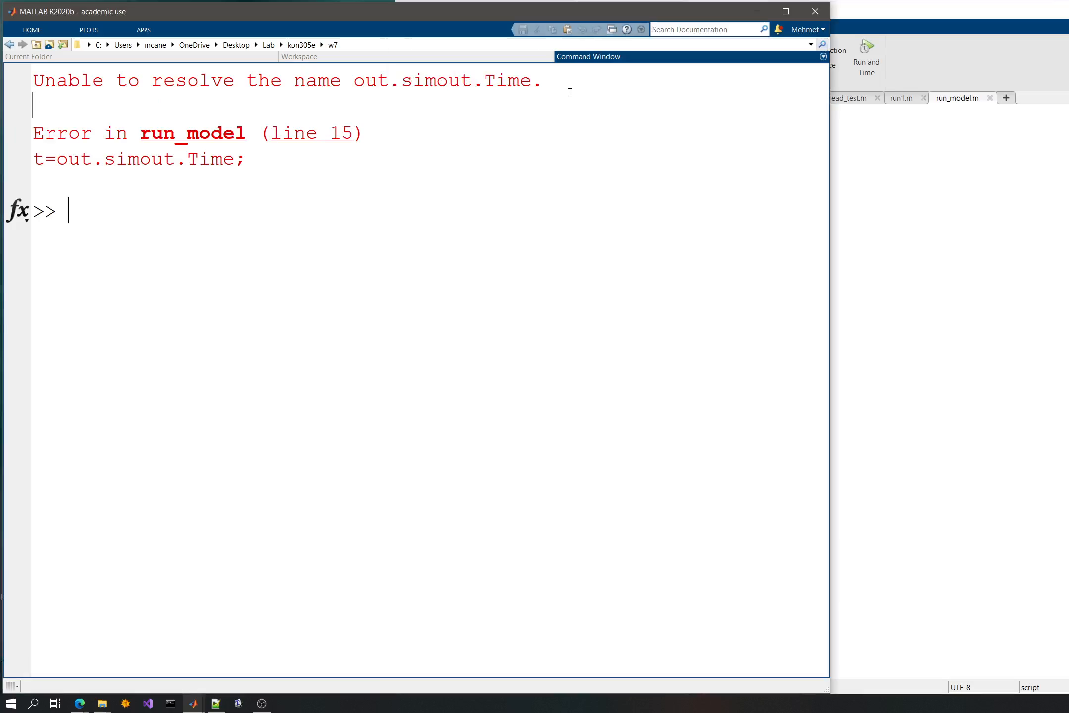
{"action": "left_click_drag", "start_coordinate": [569, 90], "coordinate": [354, 89]}
- Look up the script's out variable in the workspace and inspect the ans entry
{"action": "left_click", "coordinate": [995, 305]}
{"action": "double_click", "coordinate": [545, 513]}
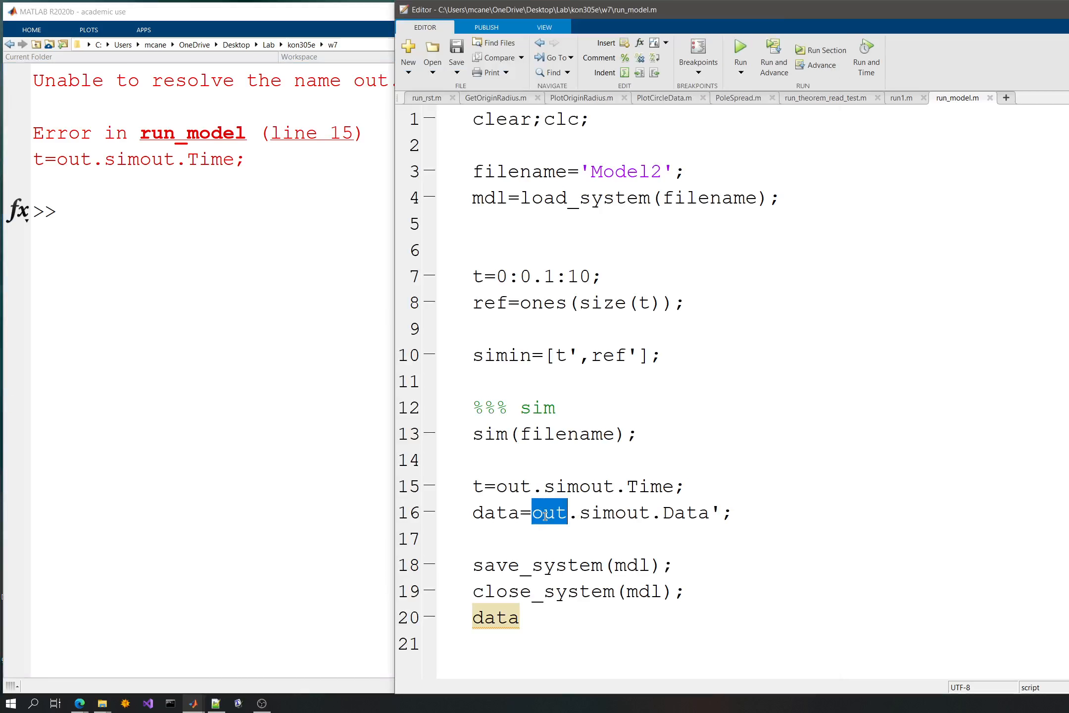
{"action": "left_click", "coordinate": [277, 231]}
{"action": "left_click", "coordinate": [283, 57]}
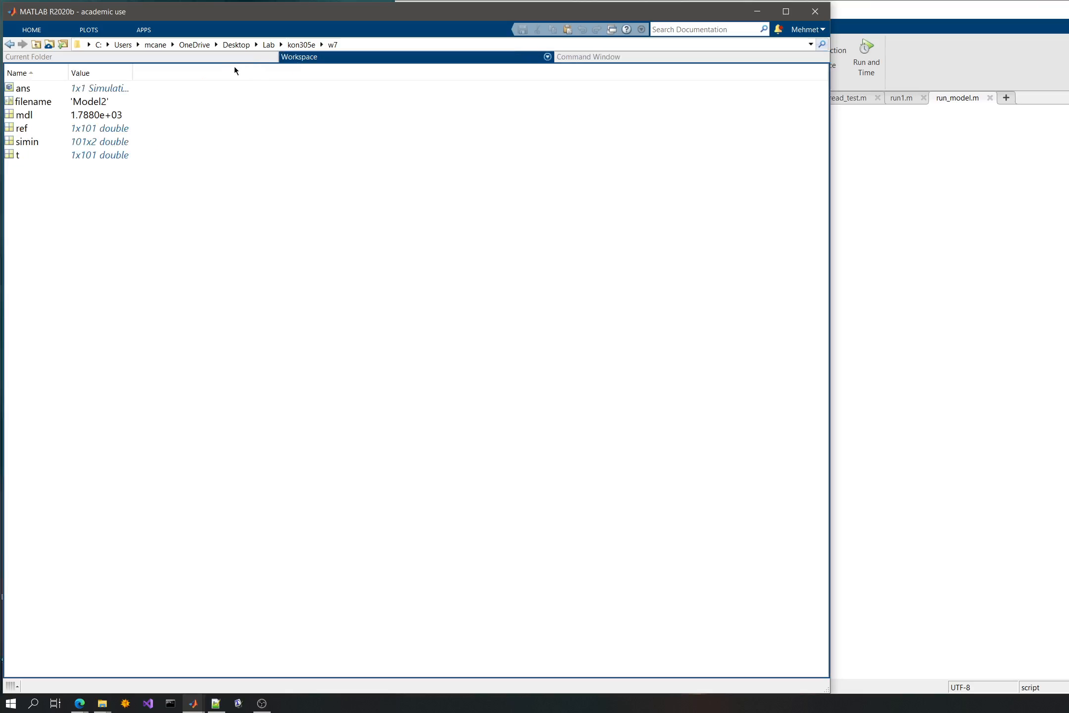
{"action": "left_click", "coordinate": [28, 89]}
{"action": "left_click", "coordinate": [910, 338]}
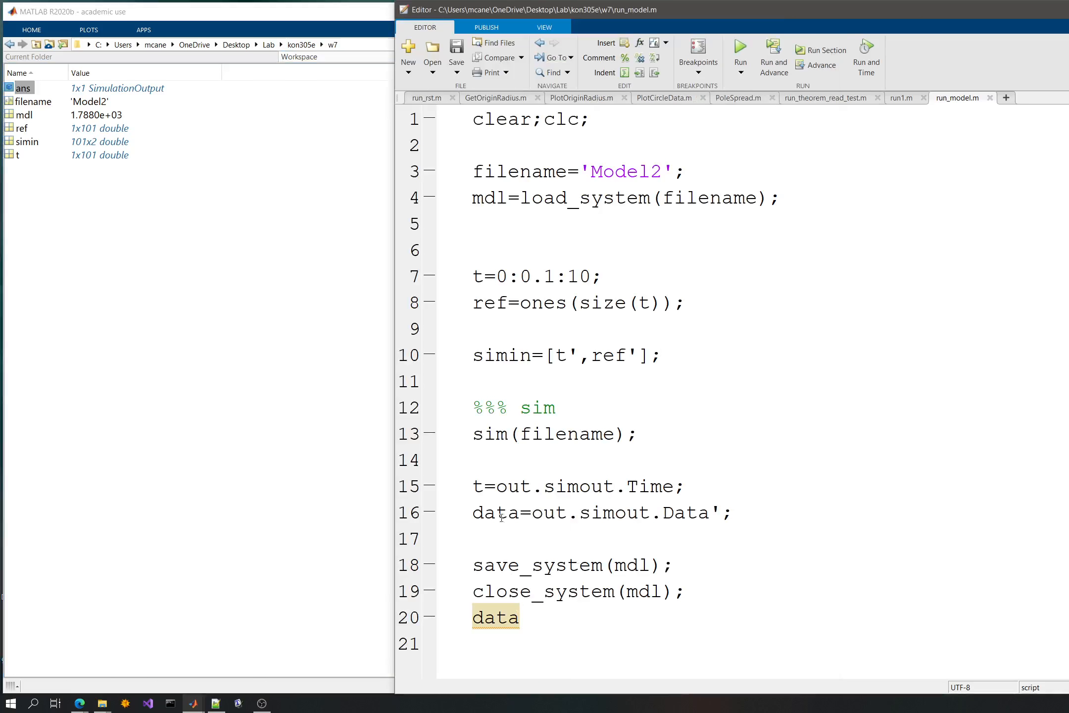
- Assign the sim(filename) call on line 13 to a variable named temp
{"action": "left_click", "coordinate": [749, 513]}
{"action": "left_click", "coordinate": [474, 436]}
{"action": "type", "text": "temp="}
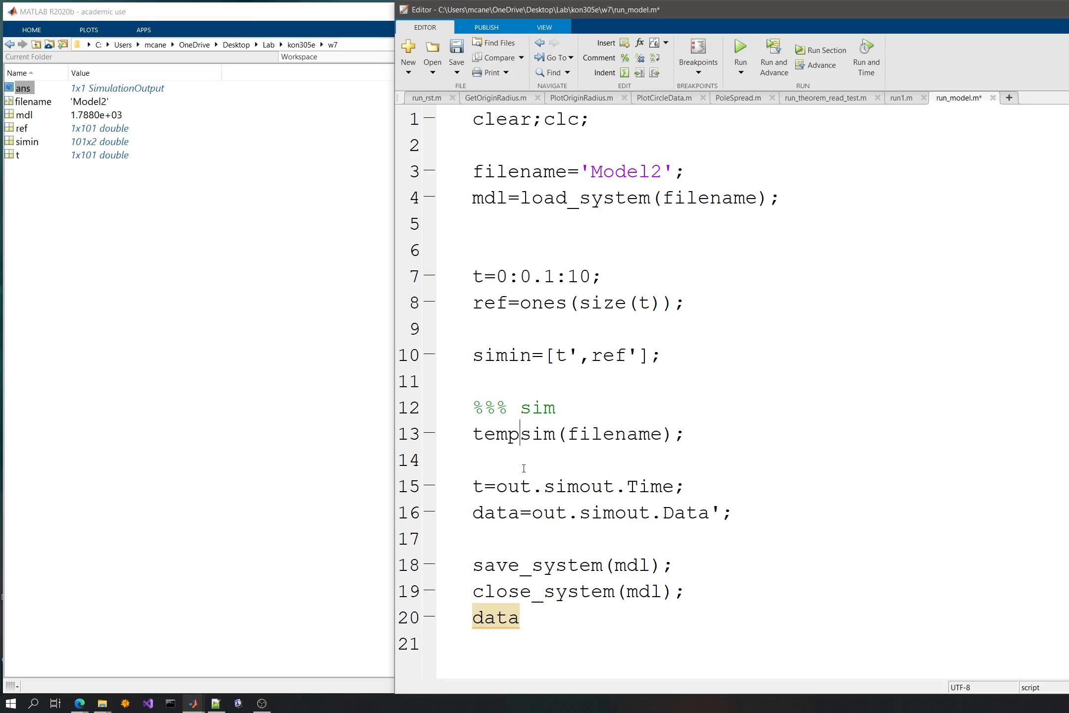
- Comment out the t and data extraction lines 15 and 16 and save the script
{"action": "key", "text": "Down"}
{"action": "key", "text": "Down"}
{"action": "key", "text": "shift+Down"}
{"action": "key", "text": "shift+Down"}
{"action": "key", "text": "shift+Down"}
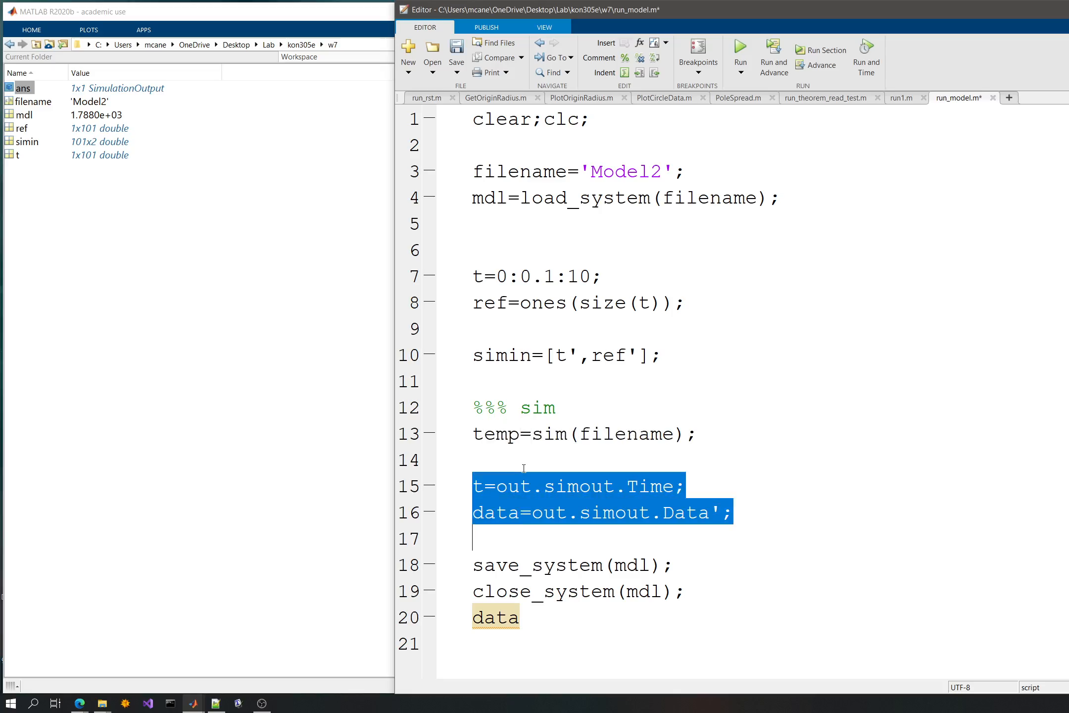
{"action": "key", "text": "ctrl+r"}
{"action": "key", "text": "ctrl+s"}
{"action": "key", "text": "Up"}
{"action": "key", "text": "Up"}
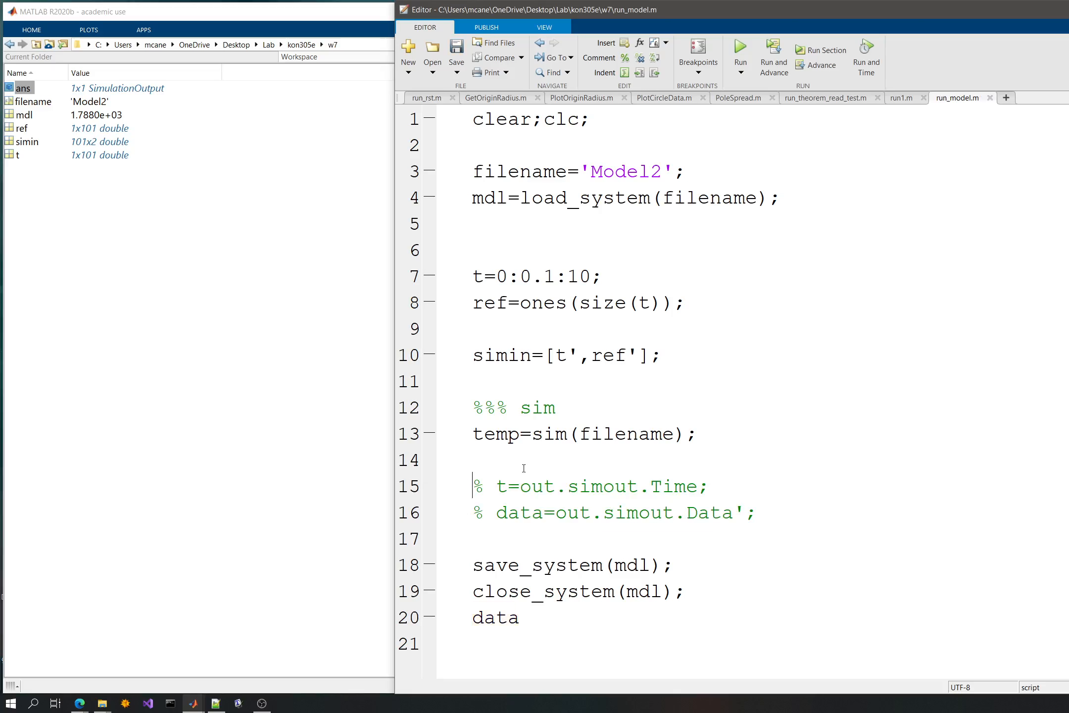
- Replace data with temp on line 20 and run the script
{"action": "key", "text": "Down"}
{"action": "key", "text": "Down"}
{"action": "key", "text": "Down"}
{"action": "key", "text": "shift+Down"}
{"action": "type", "text": "temp"}
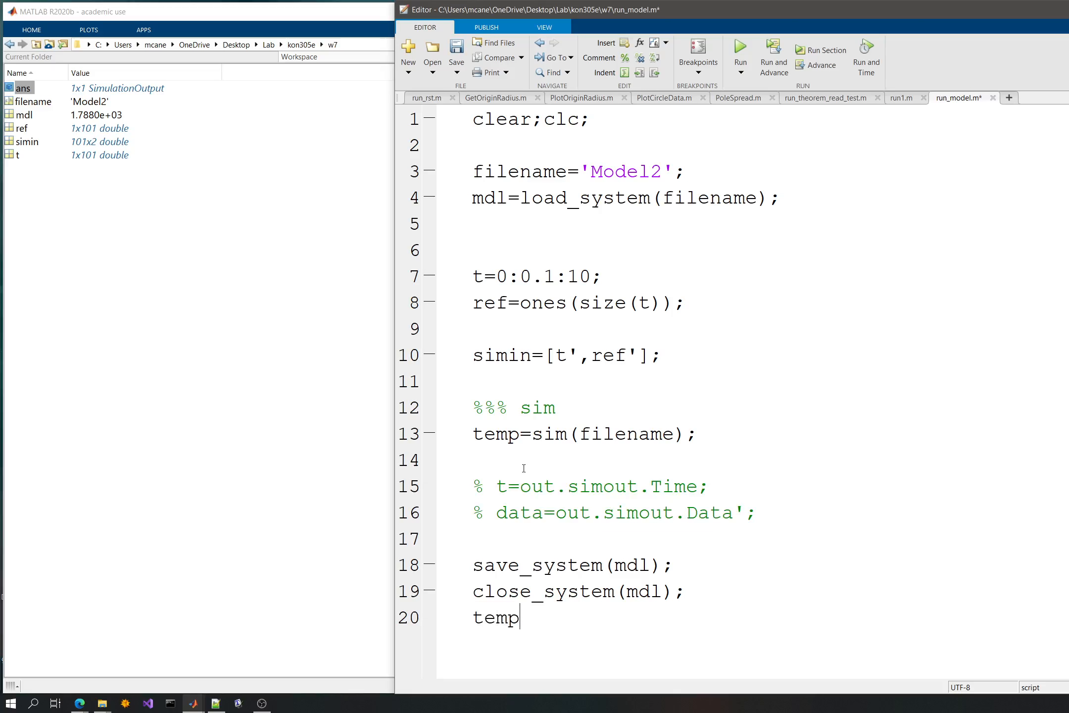
{"action": "key", "text": "F5"}
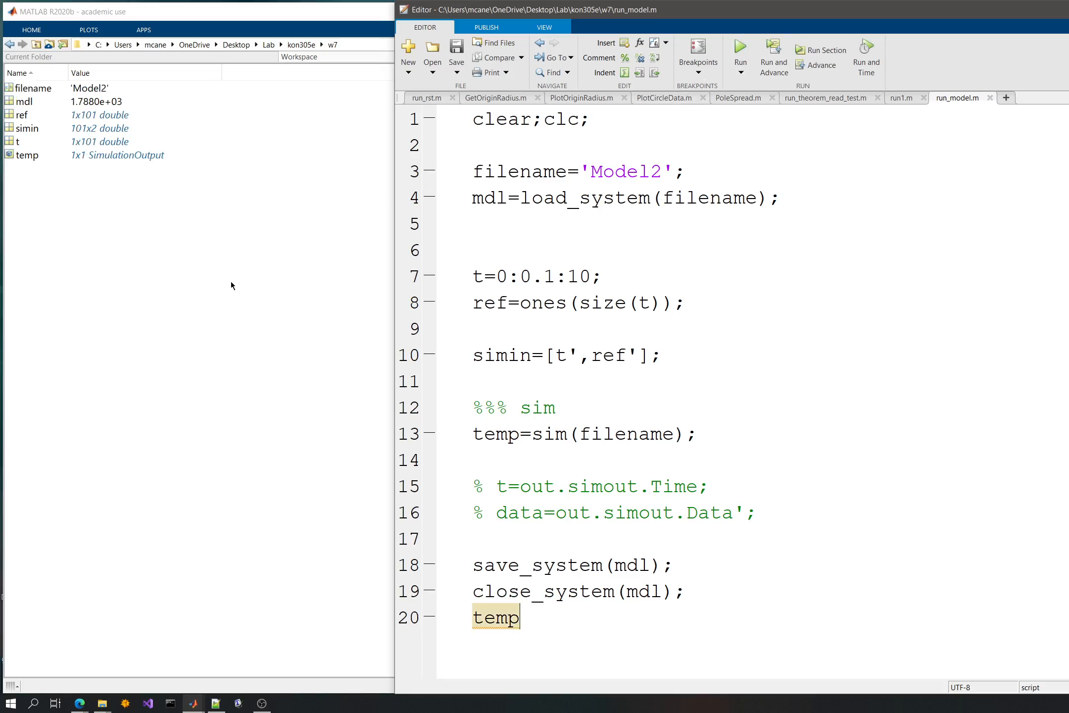
- Examine the simout and tout fields of temp in the command window output
{"action": "left_click", "coordinate": [250, 303]}
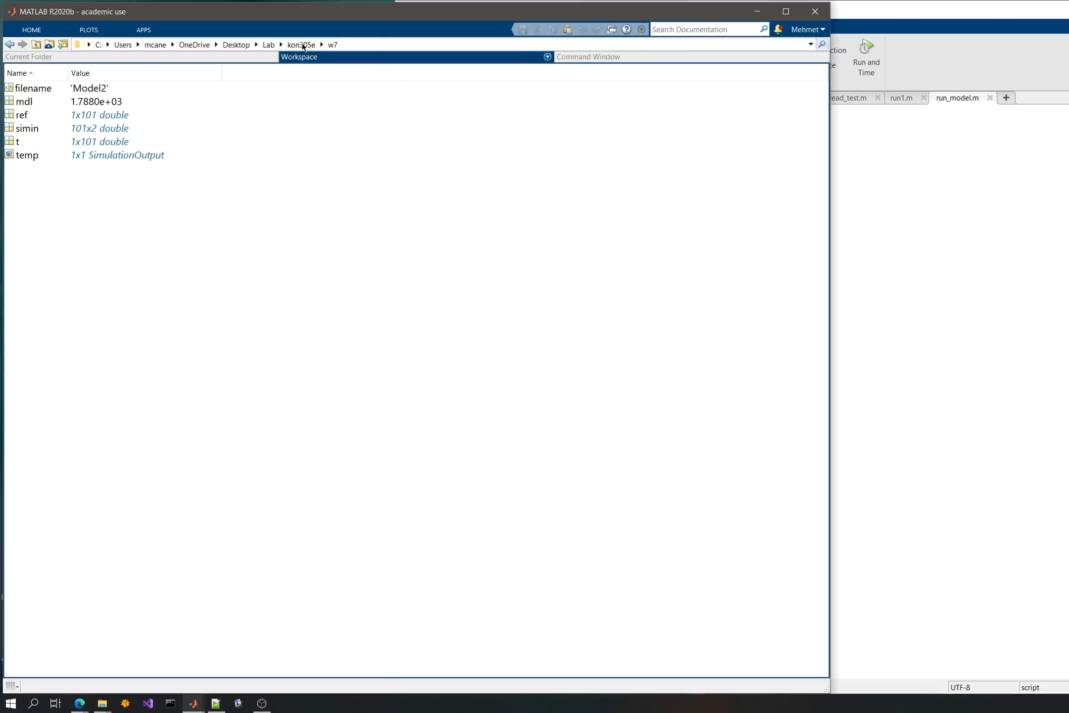
{"action": "left_click", "coordinate": [575, 55]}
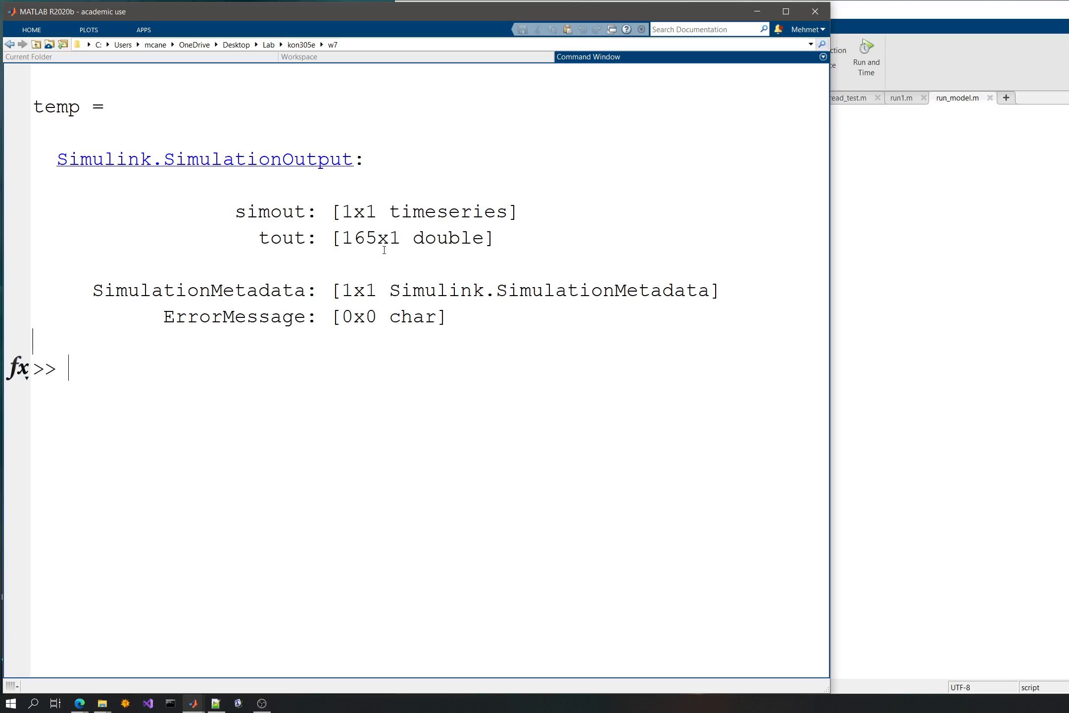
{"action": "double_click", "coordinate": [286, 212]}
{"action": "triple_click", "coordinate": [286, 217]}
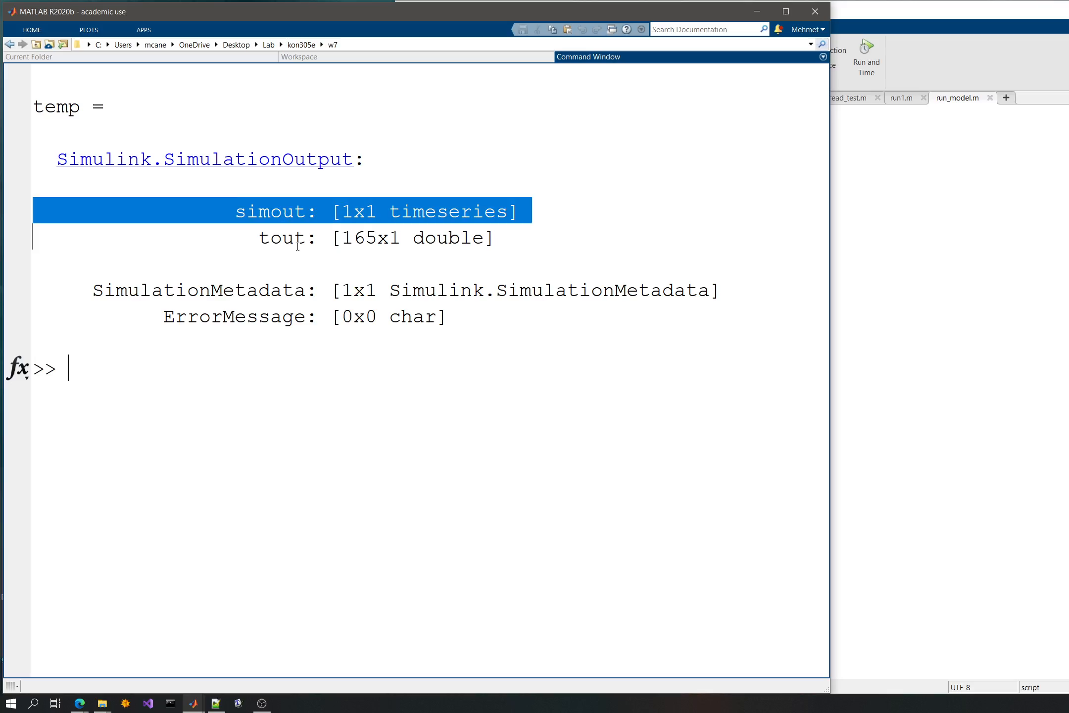
{"action": "left_click", "coordinate": [296, 241]}
{"action": "double_click", "coordinate": [279, 203]}
{"action": "double_click", "coordinate": [57, 106]}
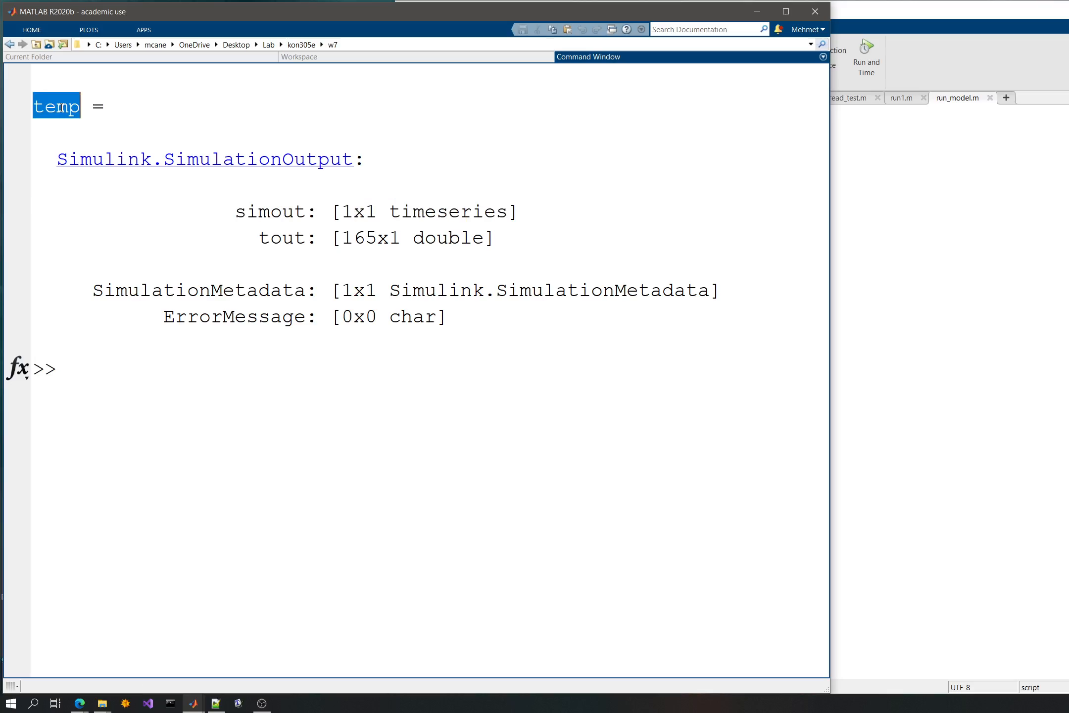
{"action": "left_click", "coordinate": [297, 107]}
{"action": "left_click", "coordinate": [951, 452]}
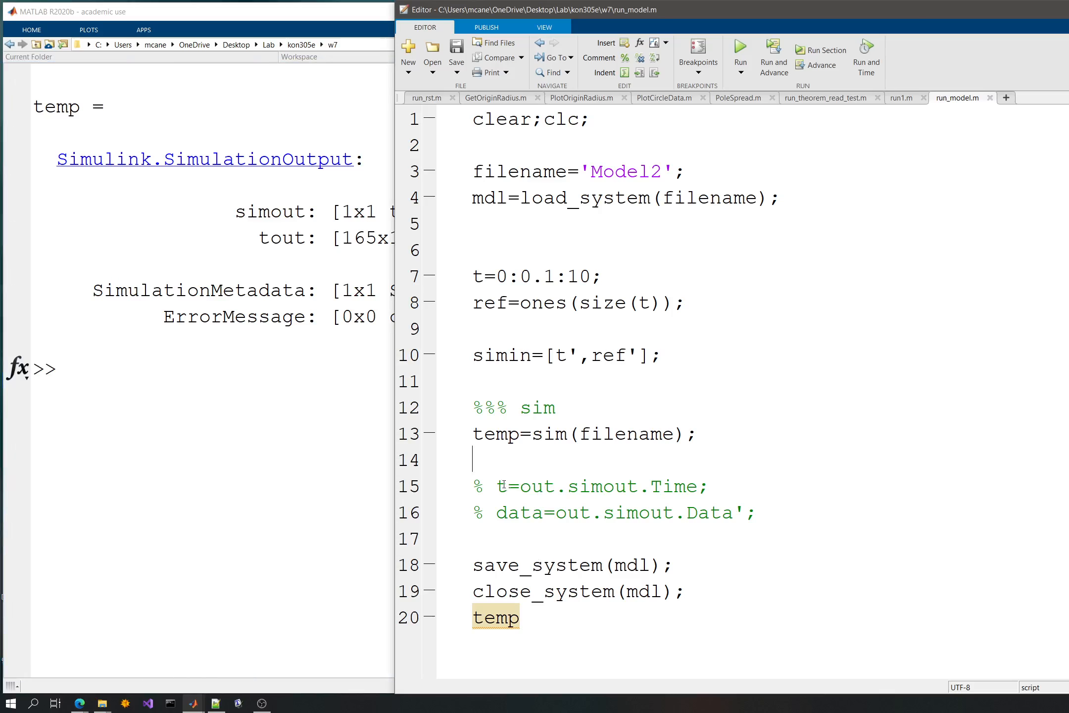
- Replace out with temp in the Time and Data lines 15 and 16, uncomment both lines, and save the script
{"action": "left_click_drag", "start_coordinate": [473, 434], "coordinate": [517, 434]}
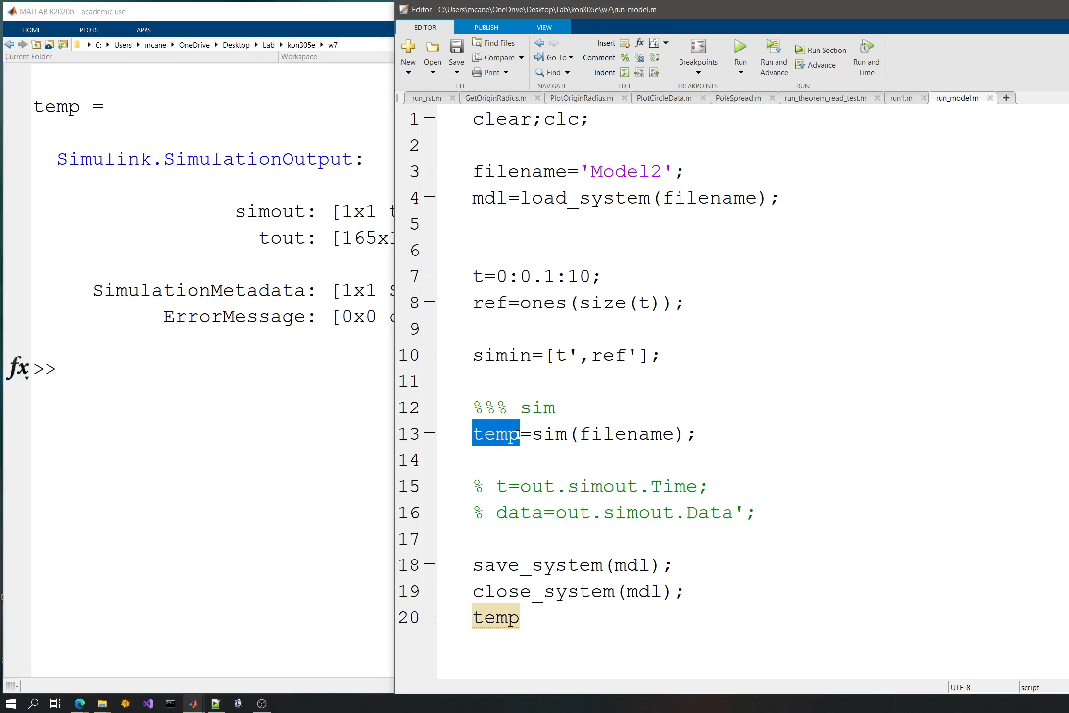
{"action": "left_click", "coordinate": [521, 487]}
{"action": "left_click", "coordinate": [563, 489], "text": "shift"}
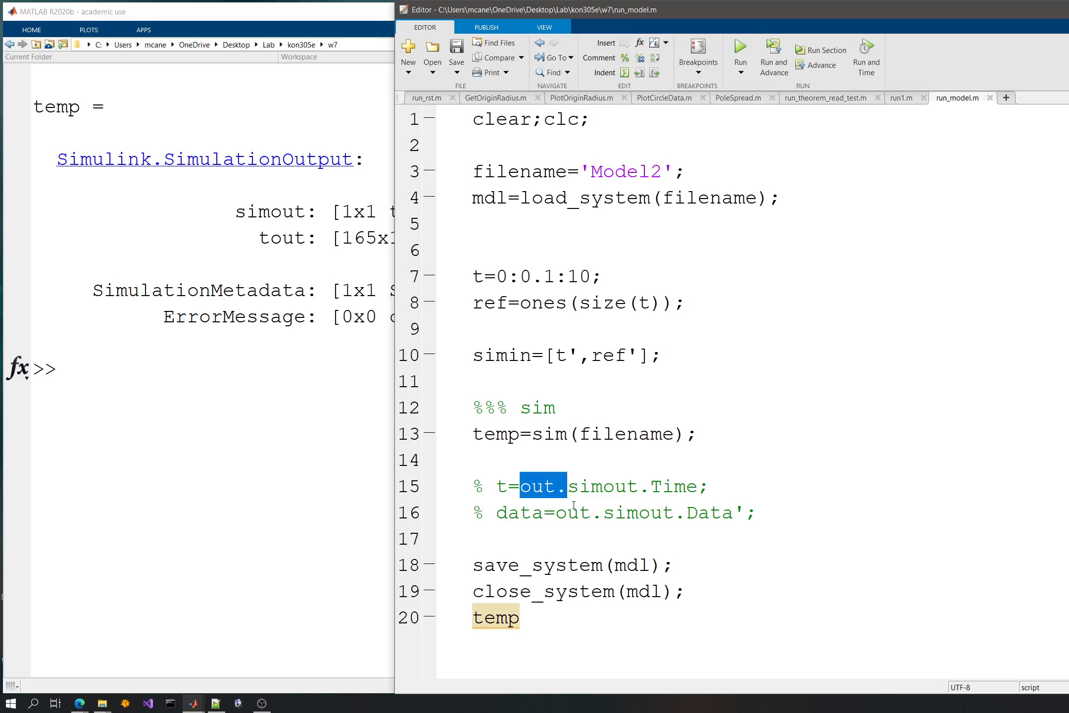
{"action": "type", "text": "temp."}
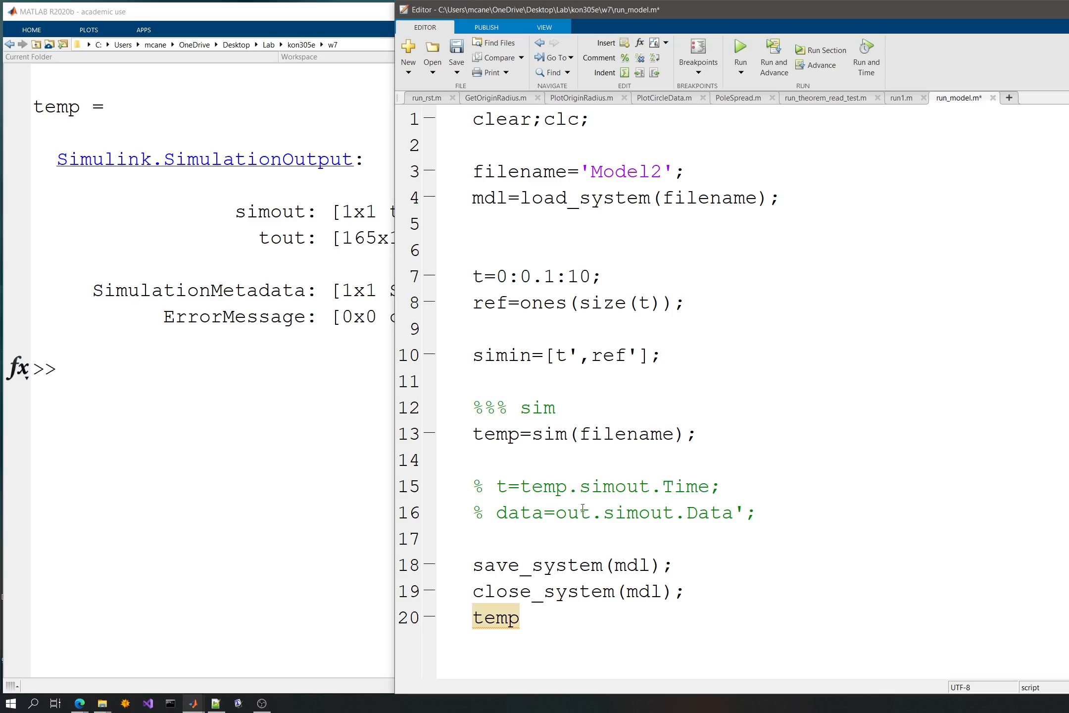
{"action": "left_click_drag", "start_coordinate": [591, 513], "coordinate": [473, 487]}
{"action": "type", "text": "temp"}
{"action": "key", "text": "ctrl+t"}
{"action": "left_click", "coordinate": [546, 444]}
{"action": "key", "text": "ctrl+s"}
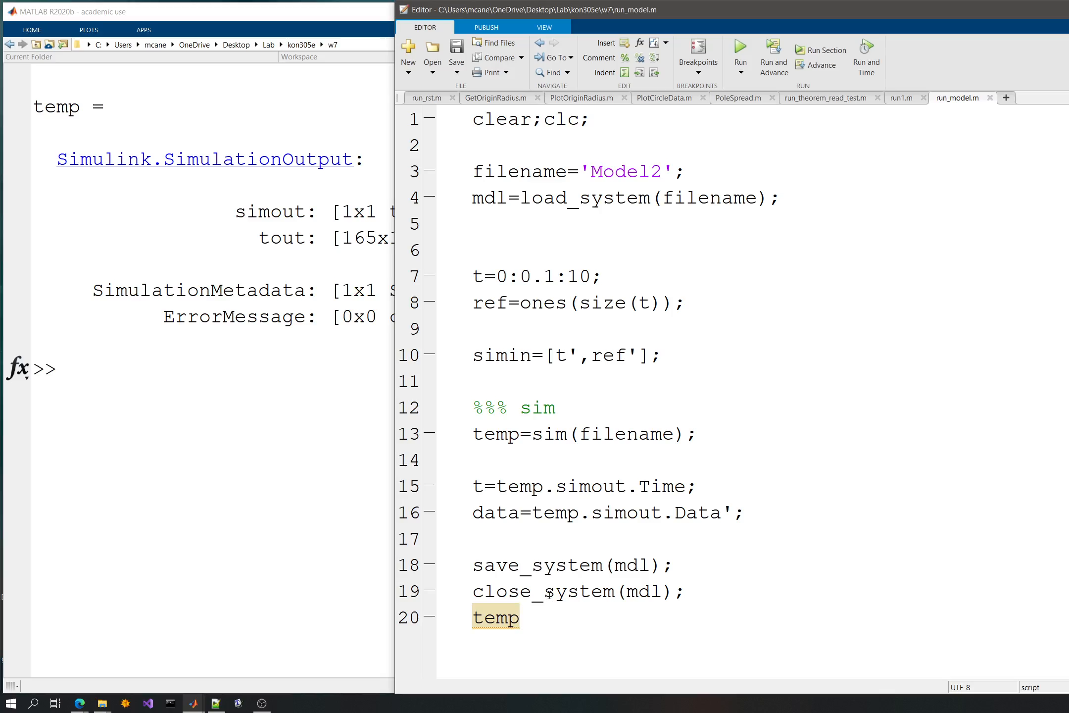
- Replace temp with t on line 20 and run the script
{"action": "key", "text": "shift+Home"}
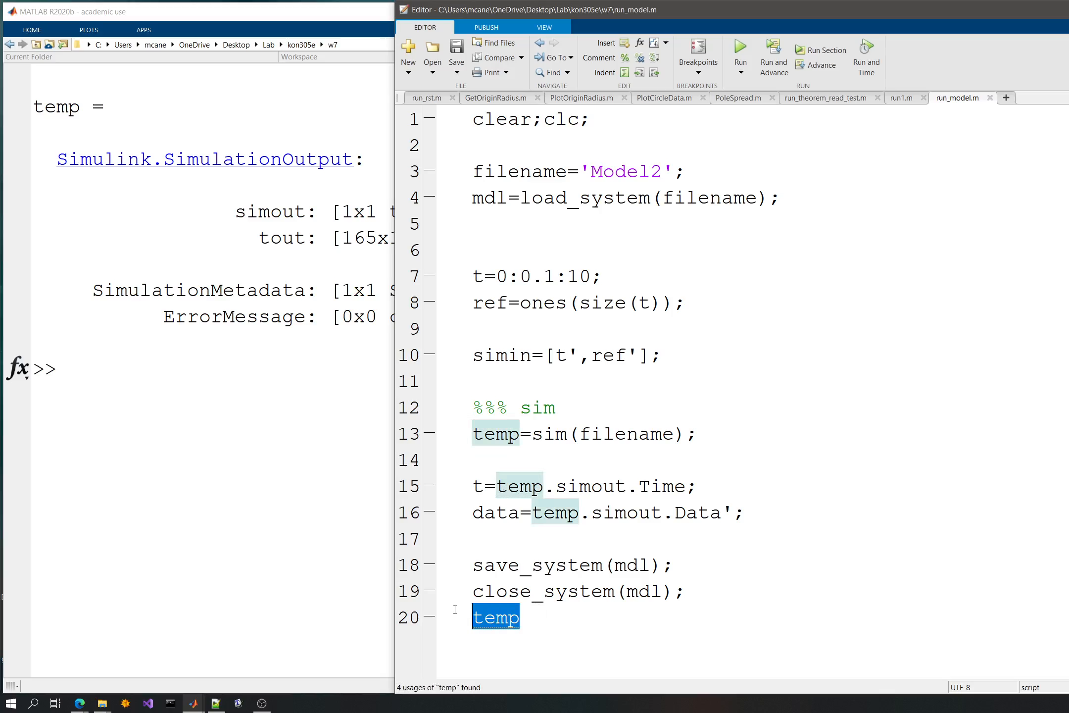
{"action": "type", "text": "t"}
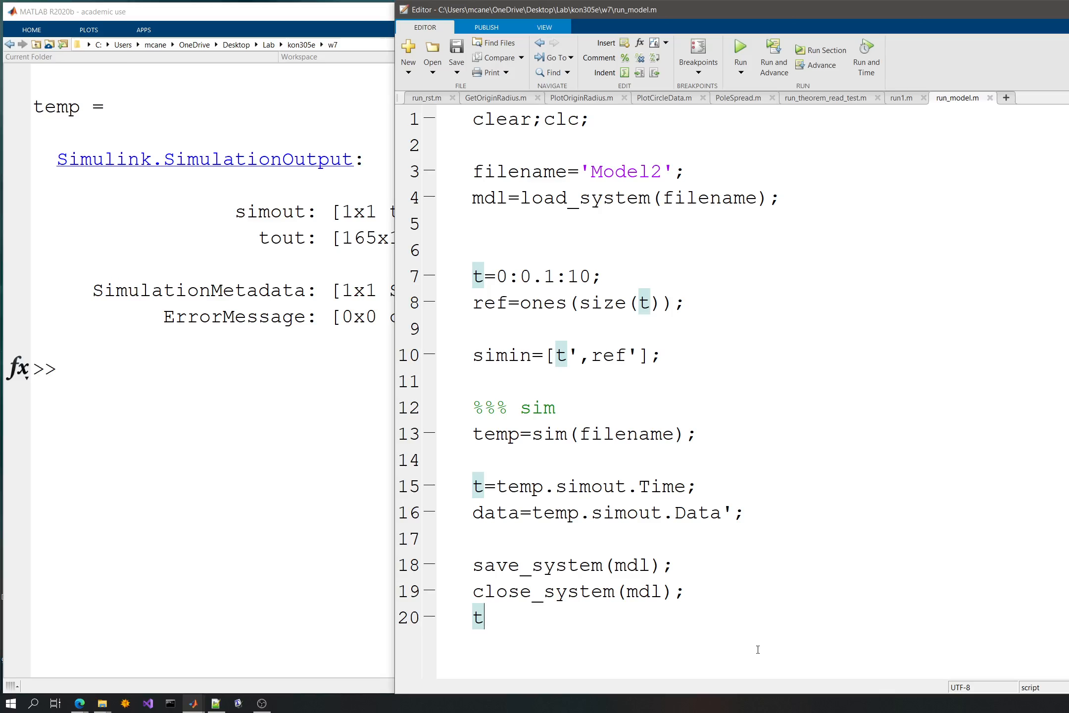
{"action": "left_click", "coordinate": [737, 50]}
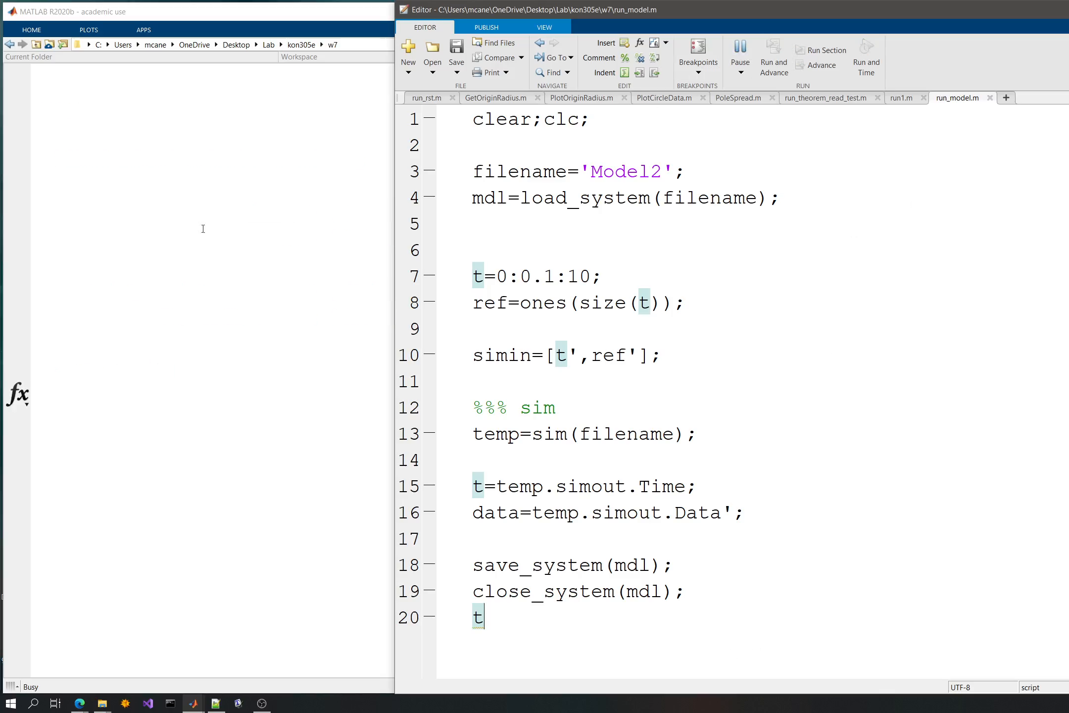
- Examine the printed time values of t in the command window
{"action": "left_click", "coordinate": [220, 354]}
{"action": "scroll", "coordinate": [220, 353], "scroll_direction": "up", "scroll_amount": 20}
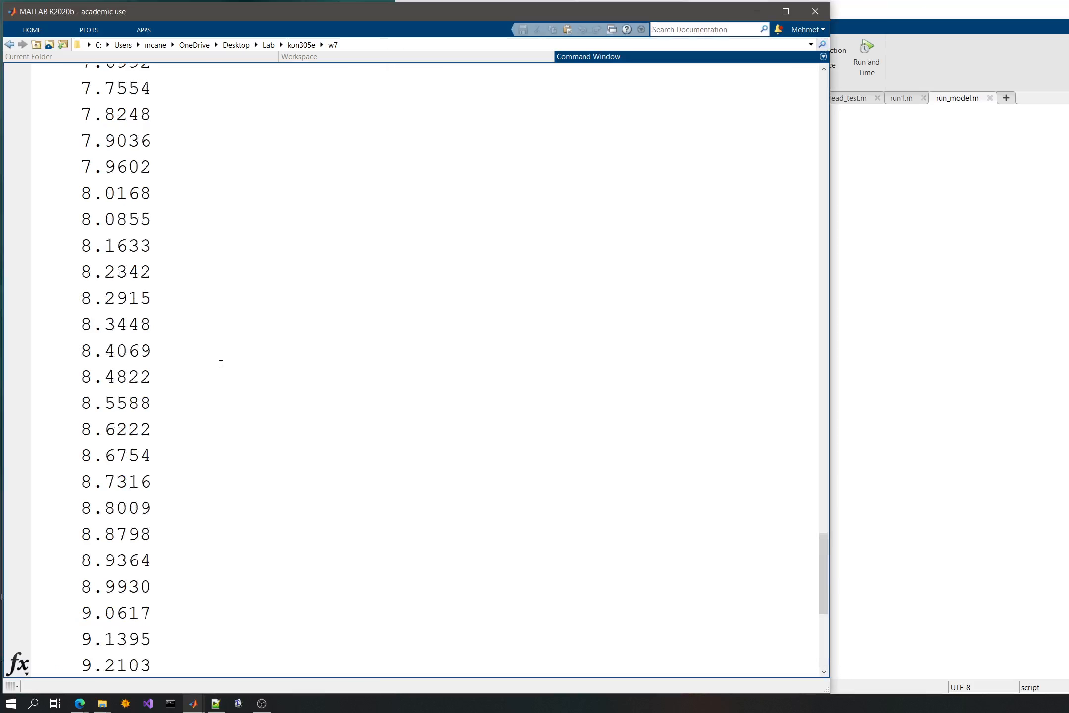
{"action": "scroll", "coordinate": [223, 356], "scroll_direction": "down", "scroll_amount": 20}
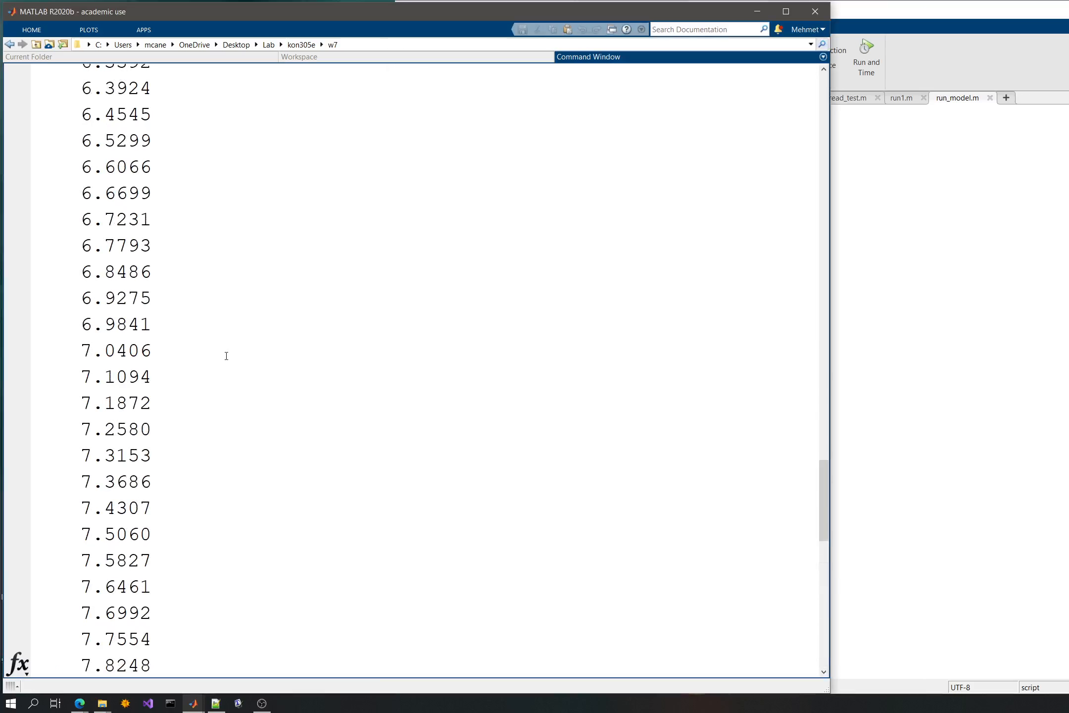
{"action": "left_click", "coordinate": [232, 365]}
{"action": "left_click", "coordinate": [842, 432]}
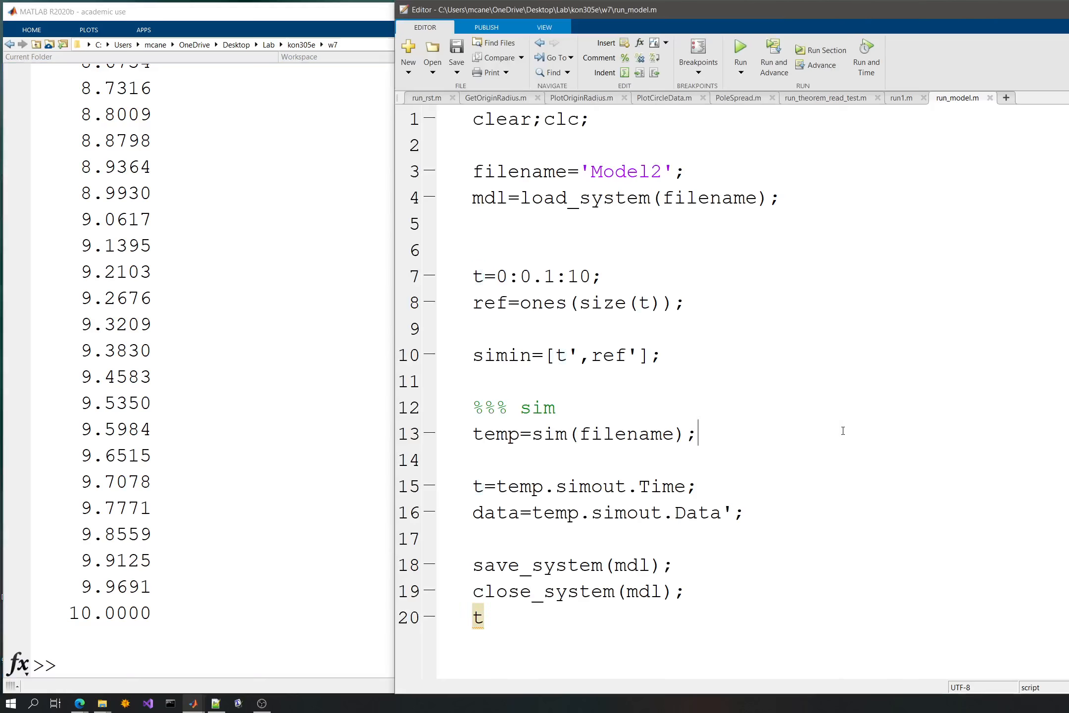
- Replace t with data on line 20 and run the script
{"action": "left_click", "coordinate": [501, 617]}
{"action": "key", "text": "BackSpace"}
{"action": "type", "text": "data"}
{"action": "left_click", "coordinate": [740, 50]}
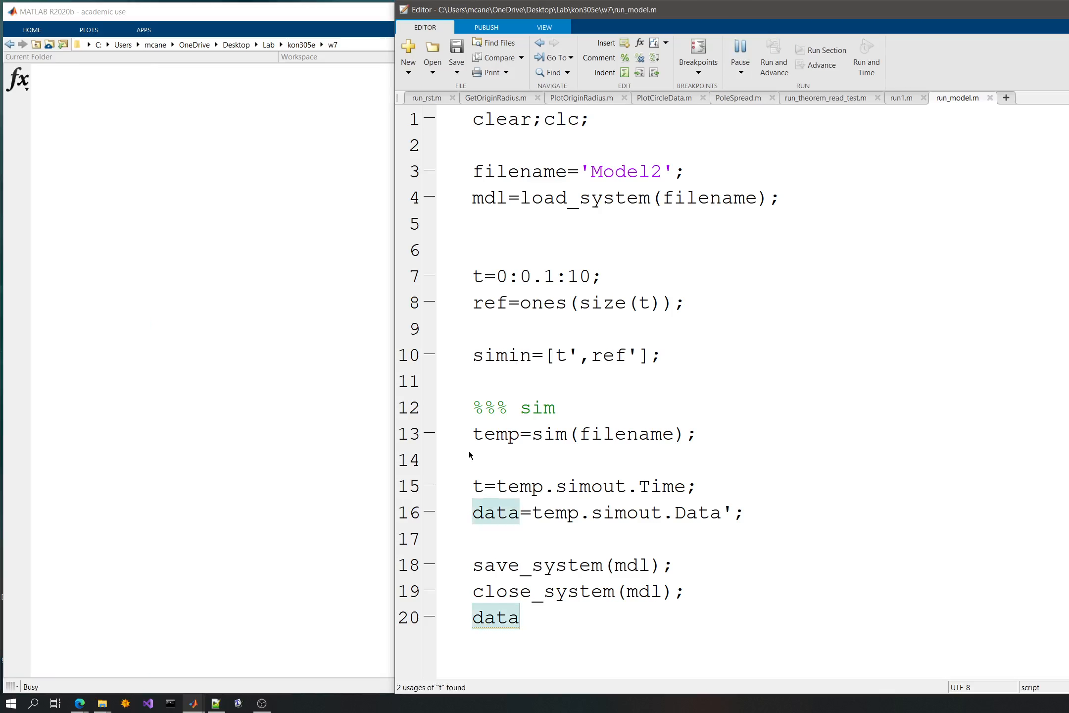
- Examine the printed output values of data in the command window
{"action": "left_click", "coordinate": [104, 538]}
{"action": "scroll", "coordinate": [329, 508], "scroll_direction": "up", "scroll_amount": 15}
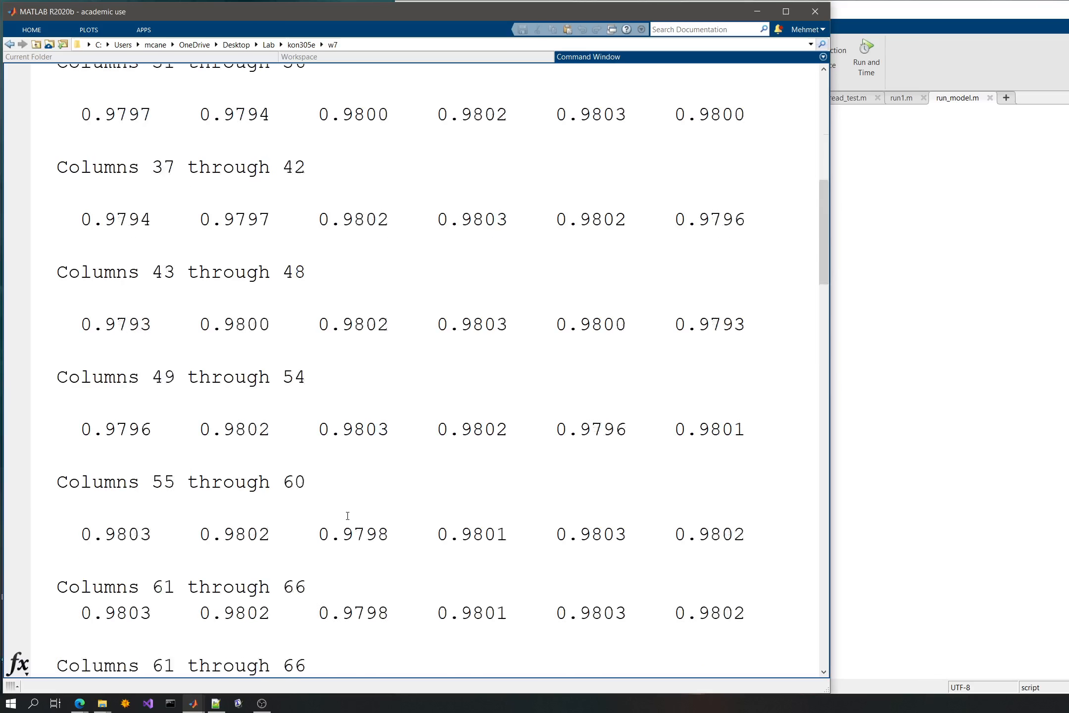
{"action": "scroll", "coordinate": [348, 515], "scroll_direction": "down", "scroll_amount": 15}
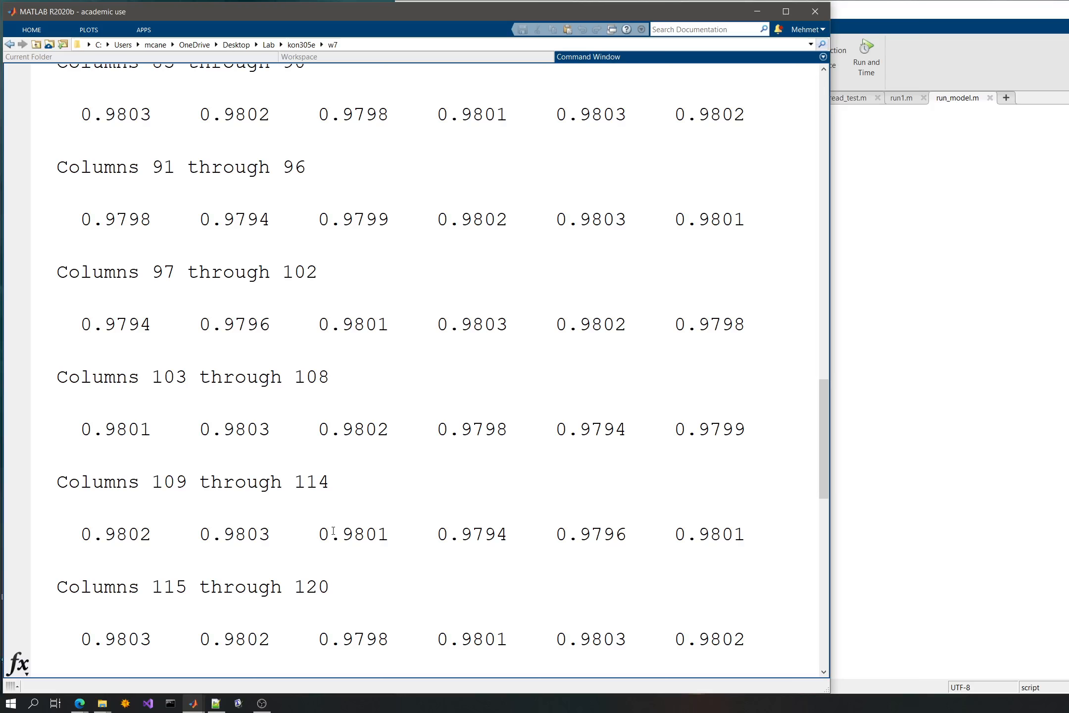
{"action": "left_click", "coordinate": [925, 447]}
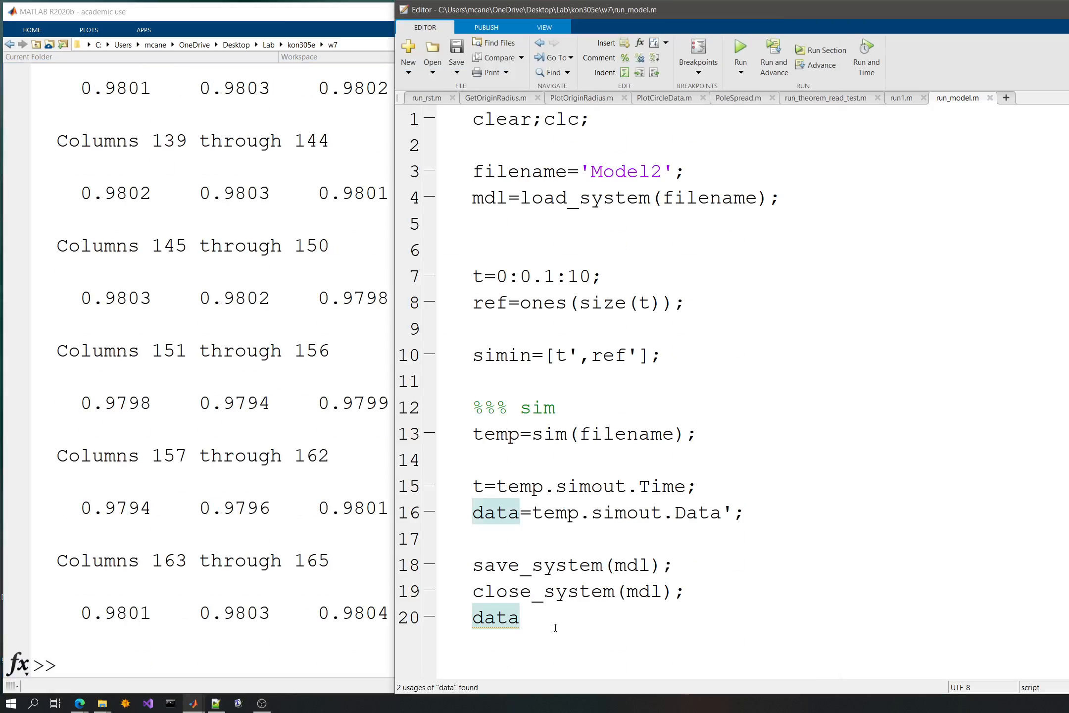
- Delete the data display statement from line 20 and save the script
{"action": "key", "text": "Return"}
{"action": "key", "text": "Return"}
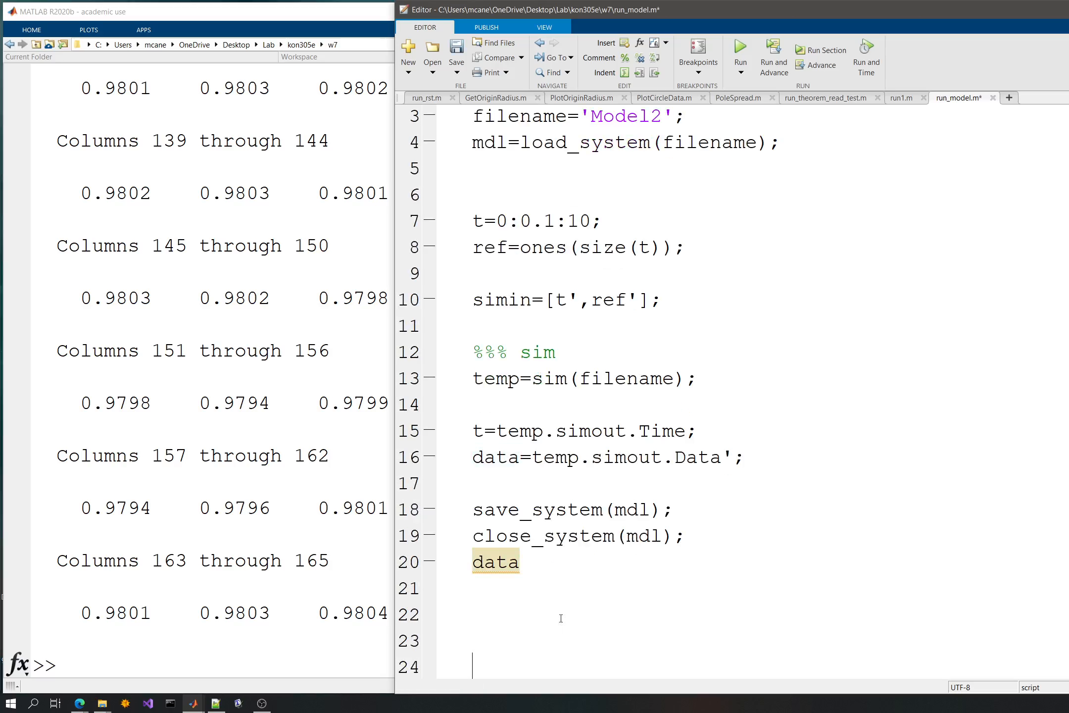
{"action": "scroll", "coordinate": [550, 586], "scroll_direction": "up", "scroll_amount": 1}
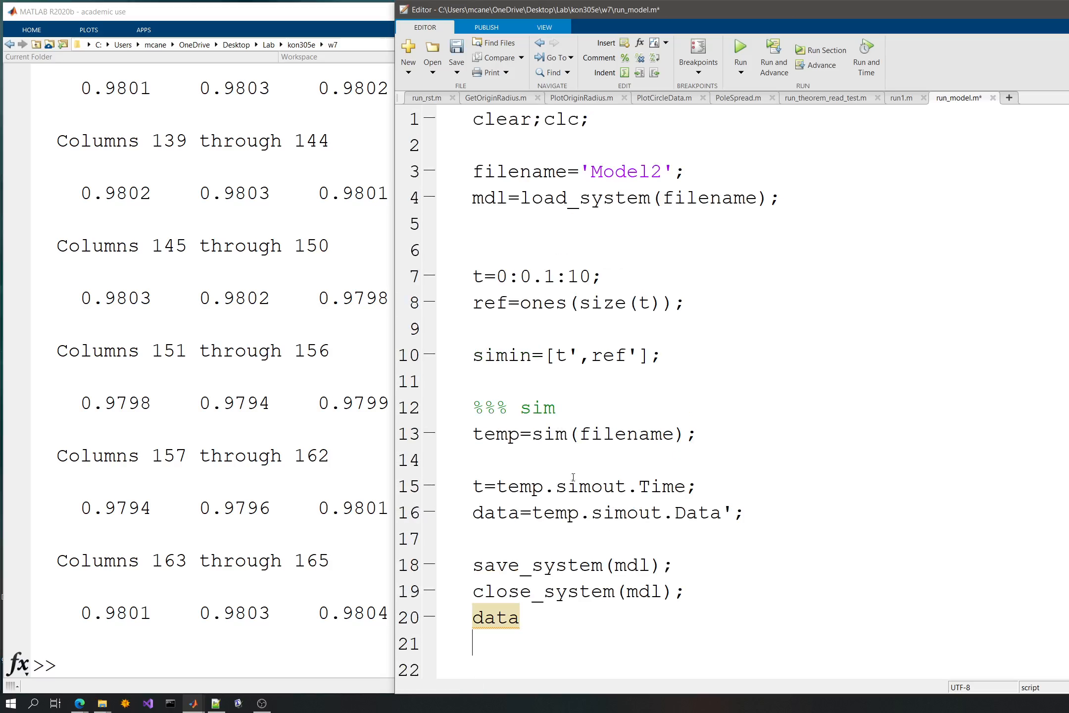
{"action": "left_click", "coordinate": [609, 608]}
{"action": "double_click", "coordinate": [525, 617]}
{"action": "left_click", "coordinate": [625, 625]}
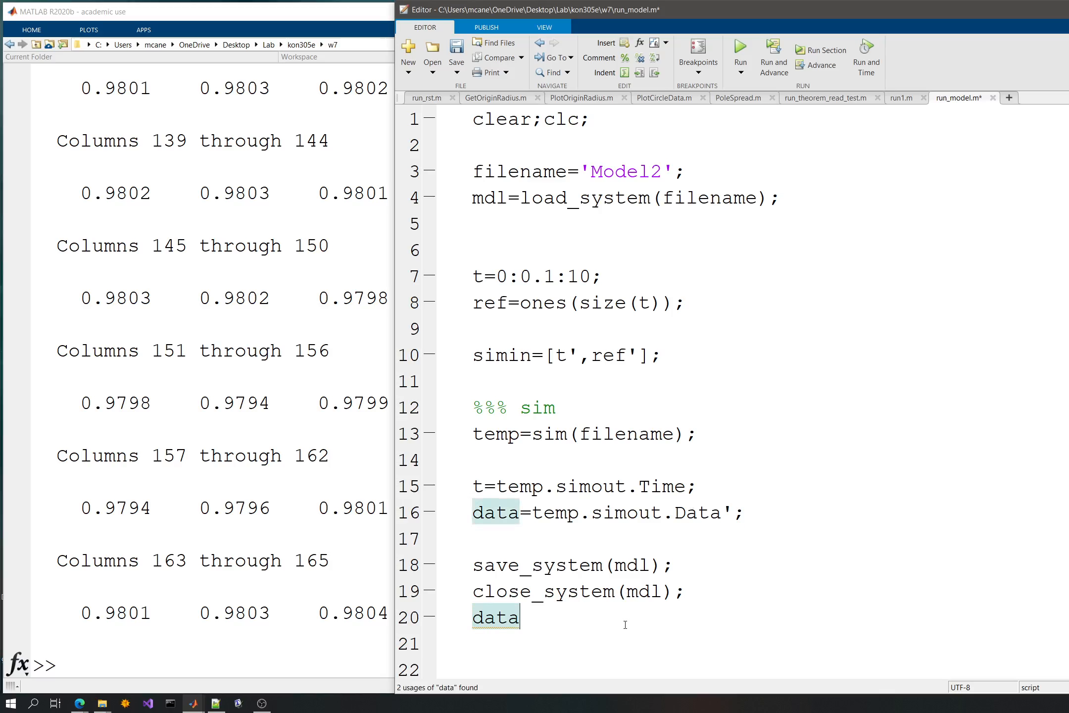
{"action": "key", "text": "BackSpace"}
{"action": "key", "text": "BackSpace"}
{"action": "key", "text": "BackSpace"}
{"action": "key", "text": "BackSpace"}
{"action": "key", "text": "ctrl+s"}
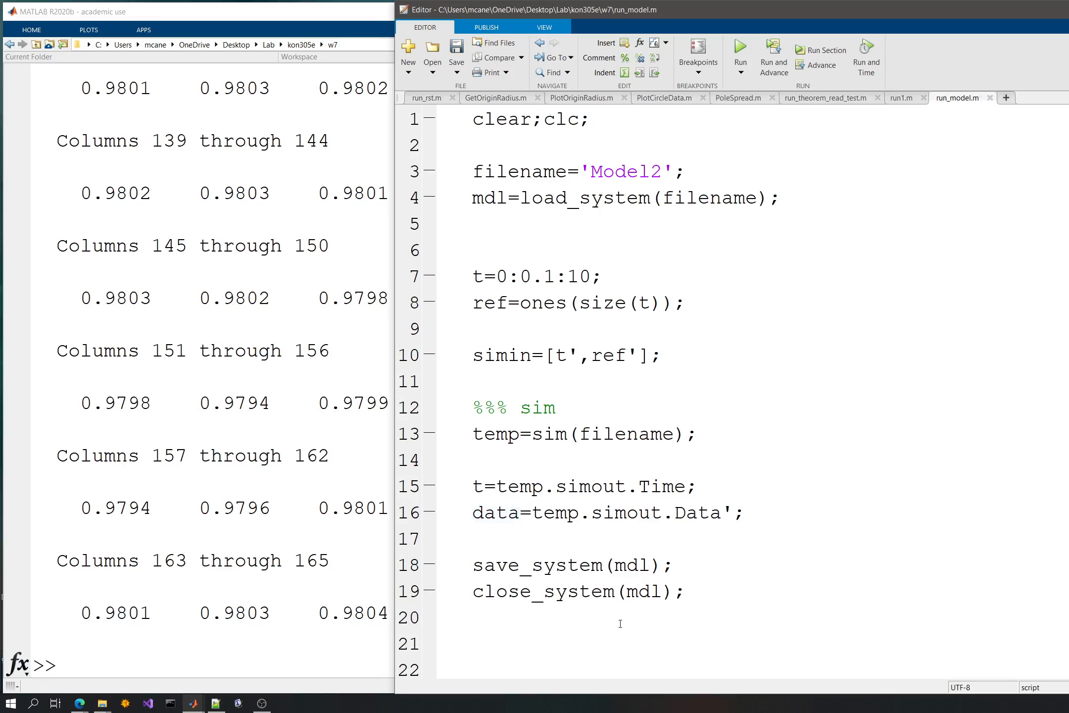
- Try scaling the ref signal on line 8 with a 2* factor, and take the factor out again
{"action": "left_click", "coordinate": [566, 355]}
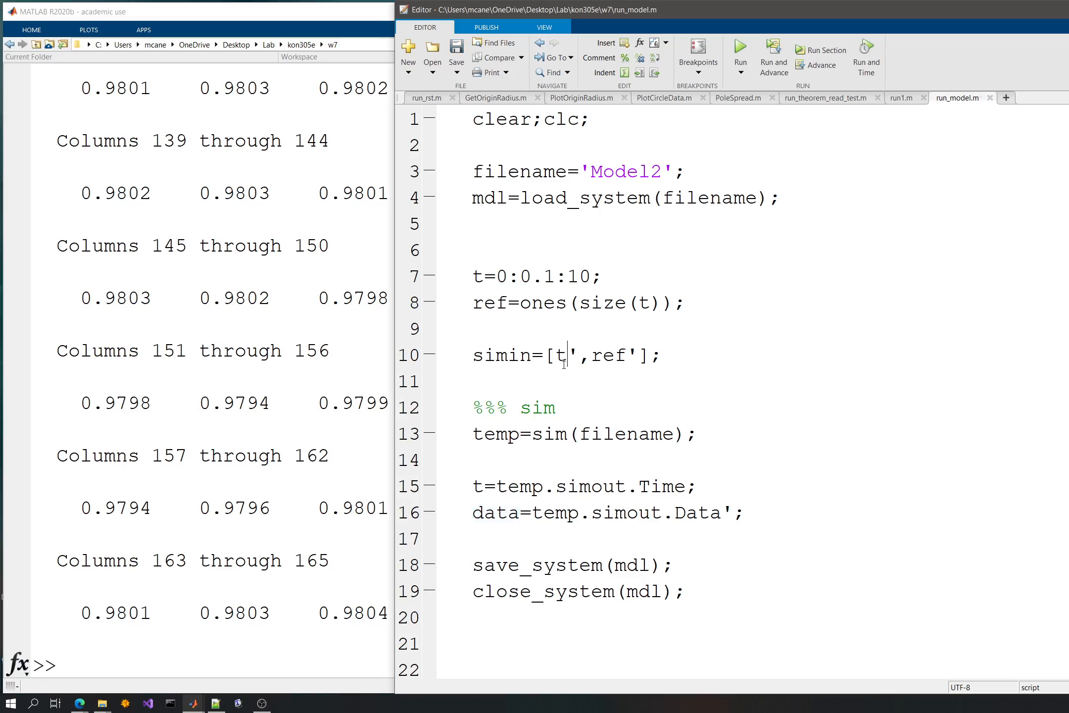
{"action": "left_click", "coordinate": [520, 303]}
{"action": "type", "text": "2*"}
{"action": "key", "text": "ctrl+s"}
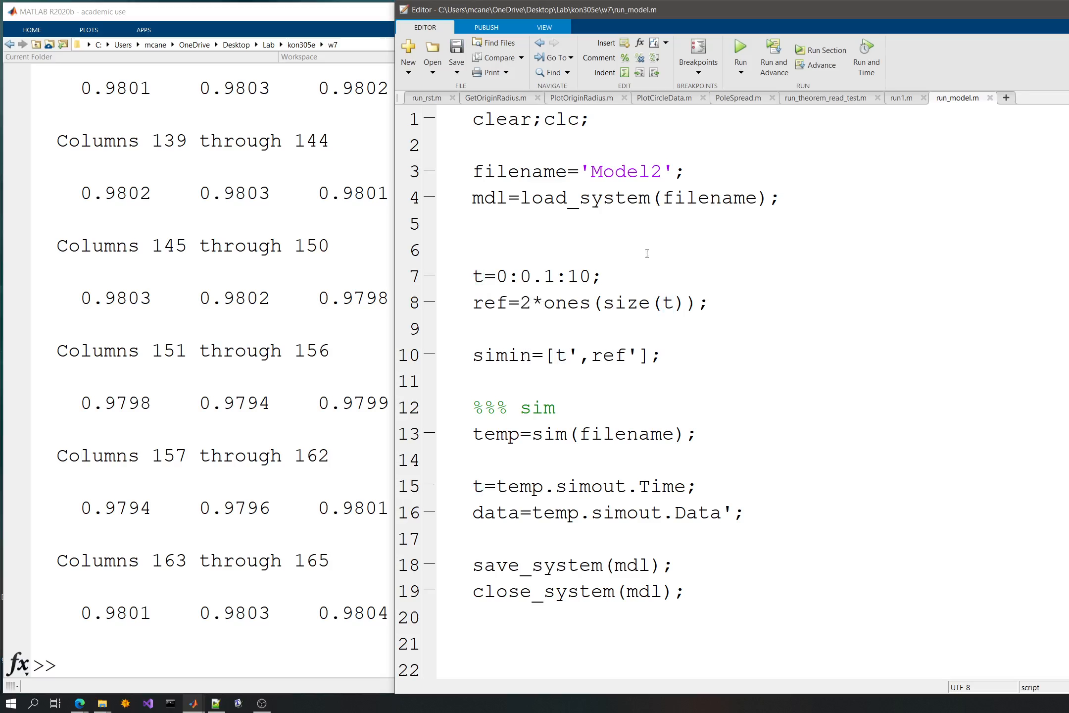
{"action": "left_click_drag", "start_coordinate": [520, 304], "coordinate": [543, 306]}
{"action": "key", "text": "BackSpace"}
{"action": "left_click", "coordinate": [547, 332]}
{"action": "key", "text": "ctrl+s"}
- Examine the variables the script created in the workspace
{"action": "left_click", "coordinate": [258, 140]}
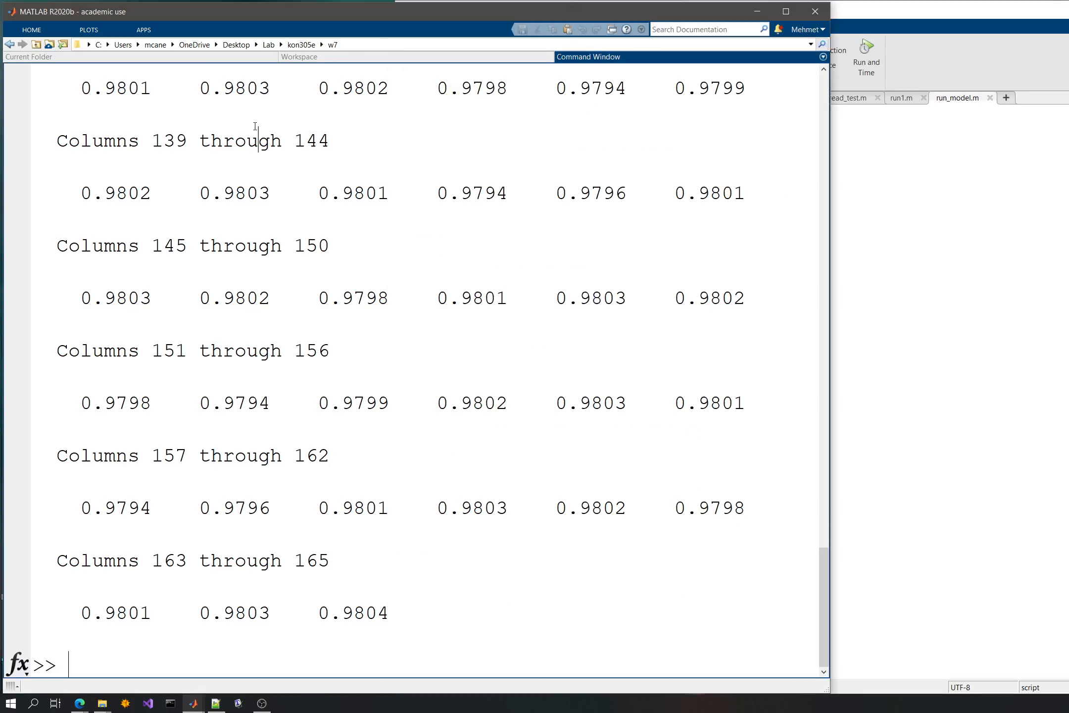
{"action": "left_click", "coordinate": [291, 57]}
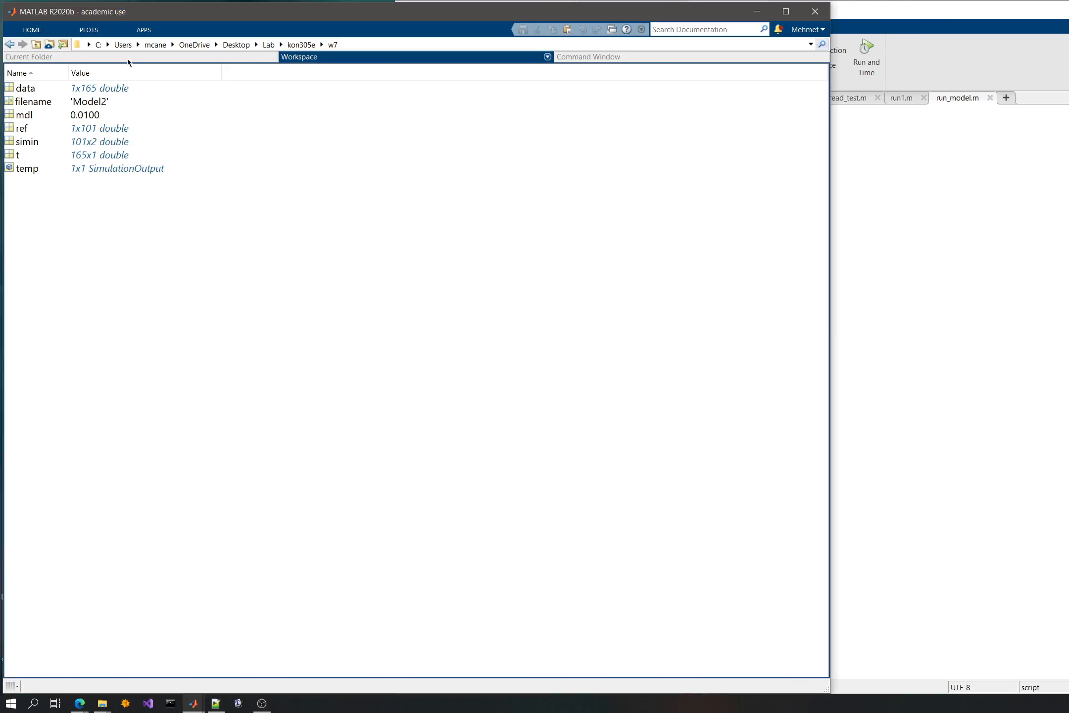
{"action": "left_click", "coordinate": [965, 395]}
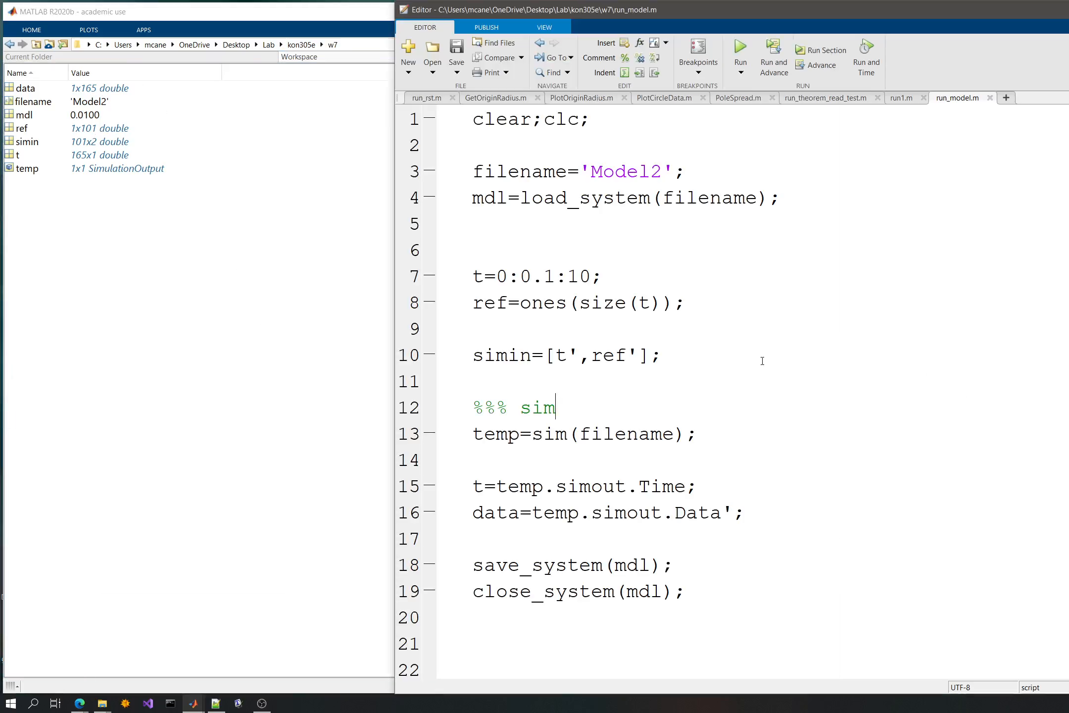
- Review the load_system, sim and temp.simout lines of the run_model script
{"action": "left_click", "coordinate": [611, 461]}
{"action": "scroll", "coordinate": [608, 459], "scroll_direction": "down", "scroll_amount": 1}
{"action": "scroll", "coordinate": [607, 459], "scroll_direction": "up", "scroll_amount": 1}
{"action": "double_click", "coordinate": [551, 197]}
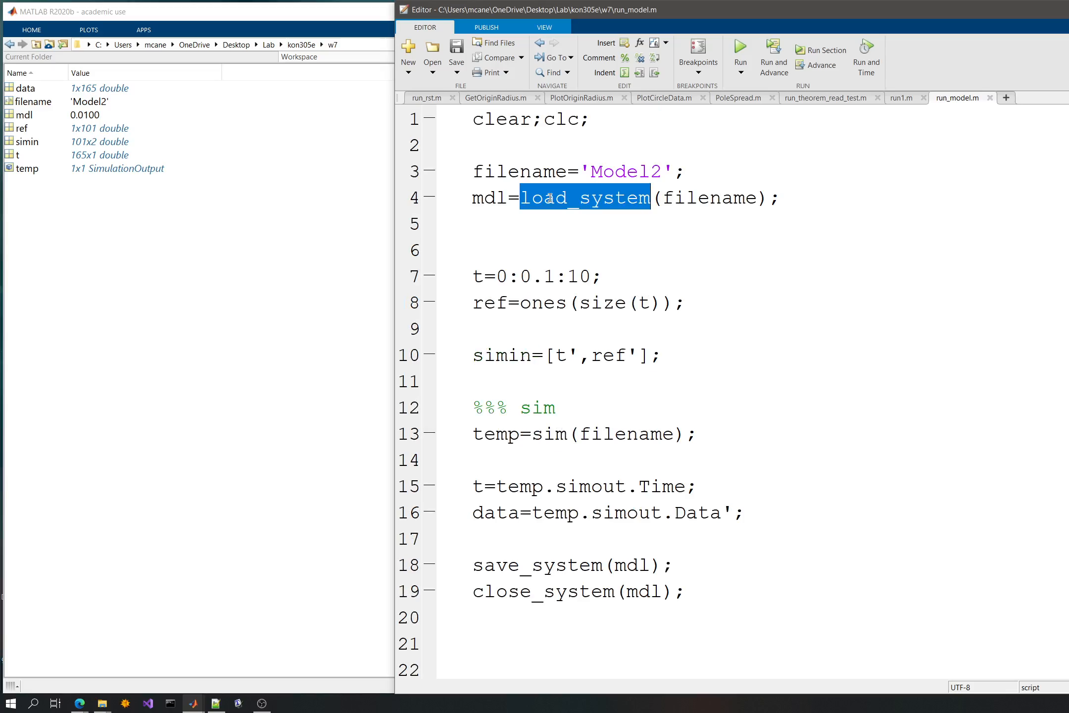
{"action": "double_click", "coordinate": [545, 435]}
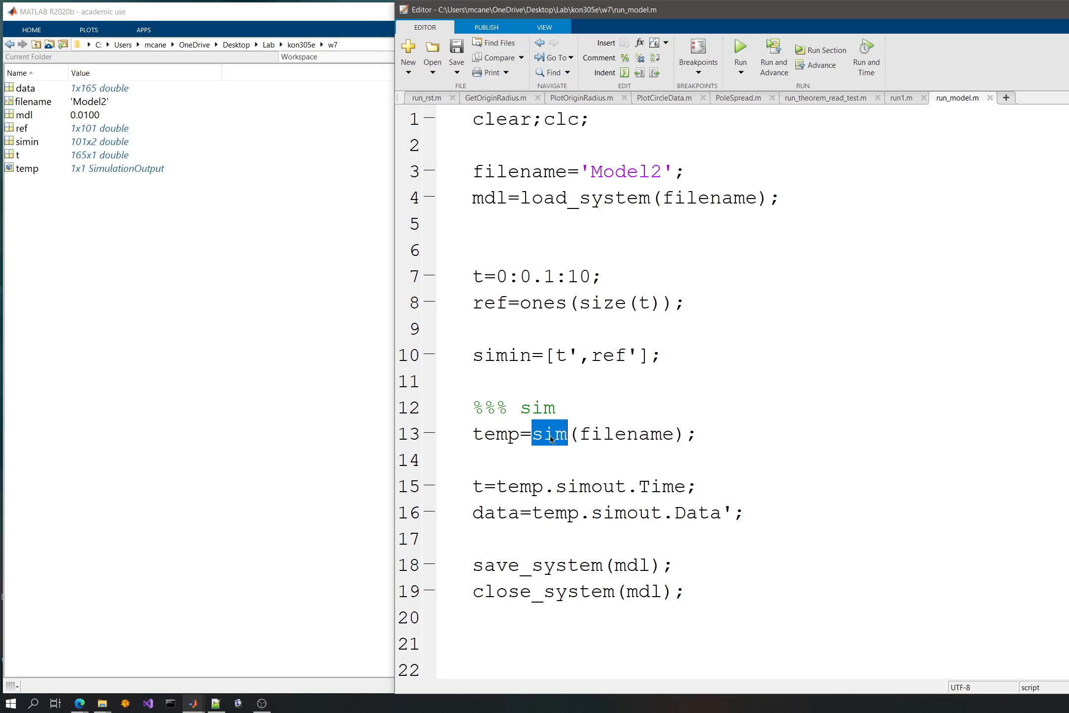
{"action": "left_click", "coordinate": [617, 405]}
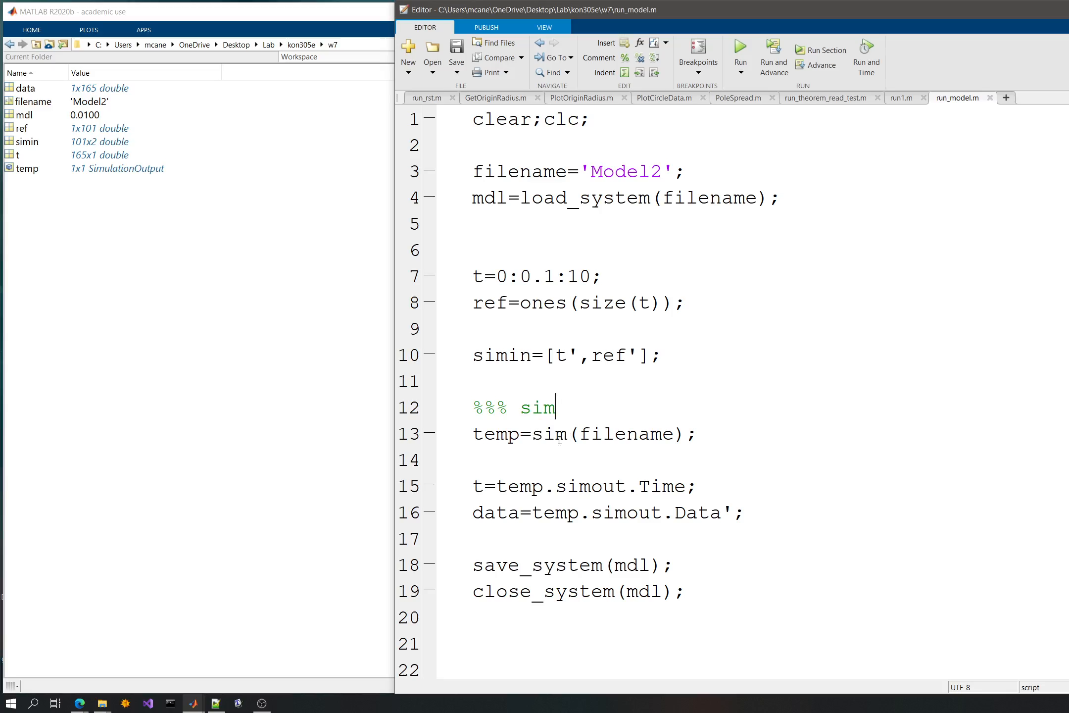
{"action": "left_click_drag", "start_coordinate": [544, 434], "coordinate": [686, 433]}
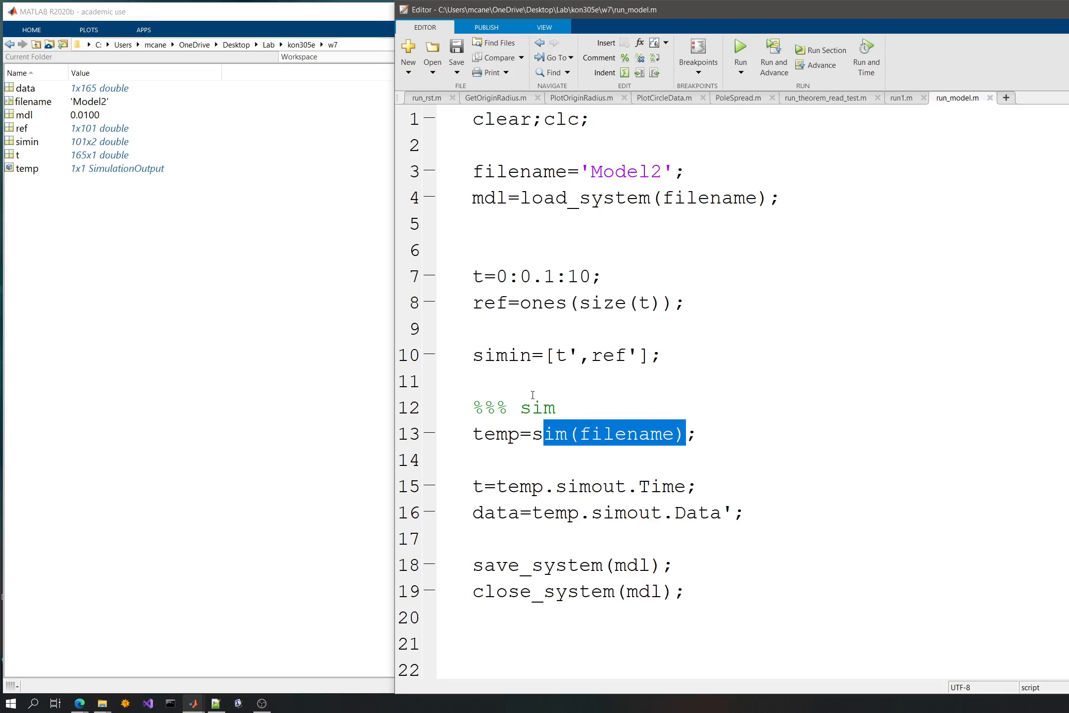
{"action": "left_click", "coordinate": [567, 513]}
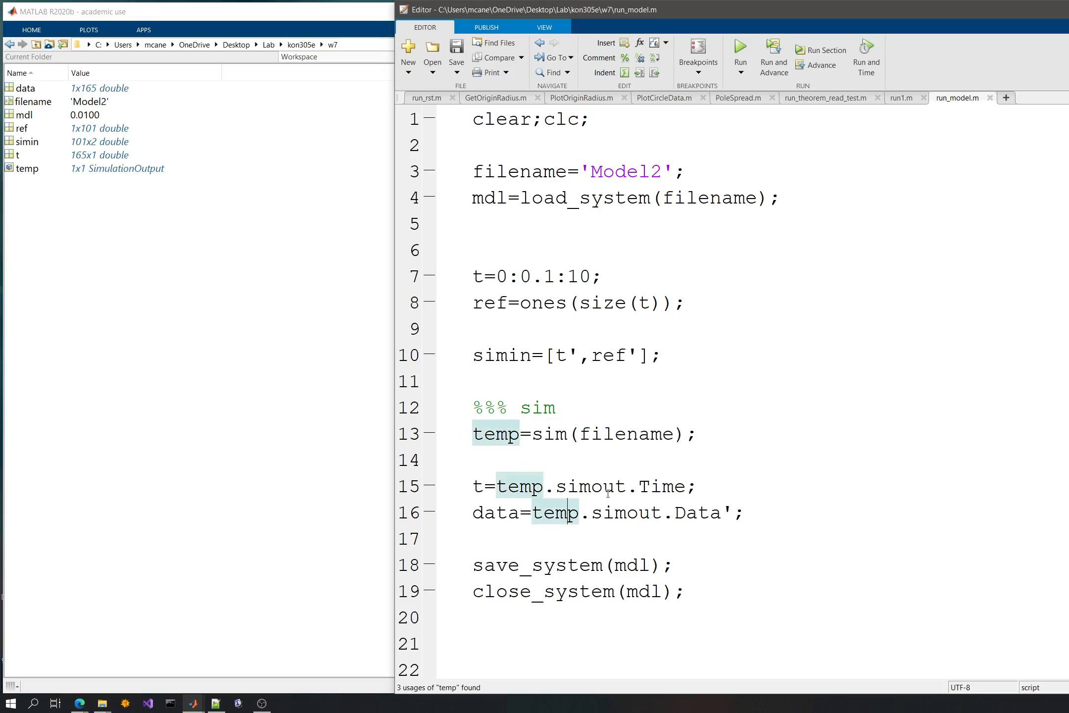
{"action": "left_click", "coordinate": [665, 557]}
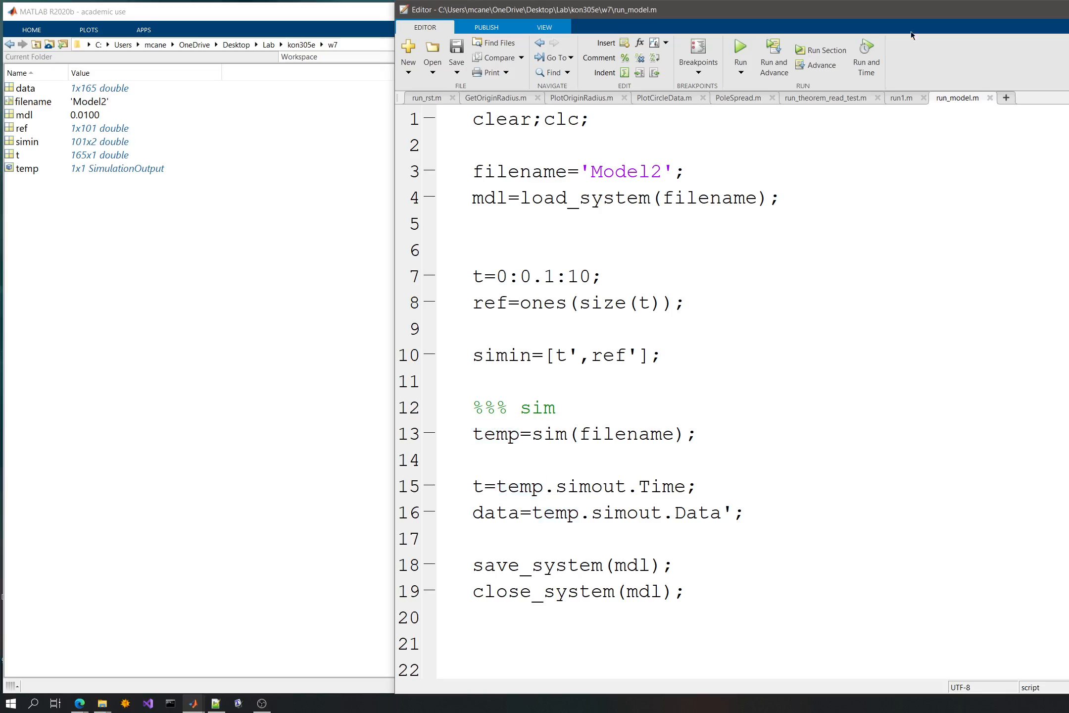
- Open the run1.m script, which holds the earlier controller plotting code
{"action": "left_click", "coordinate": [902, 97]}
{"action": "scroll", "coordinate": [615, 275], "scroll_direction": "up", "scroll_amount": 3}
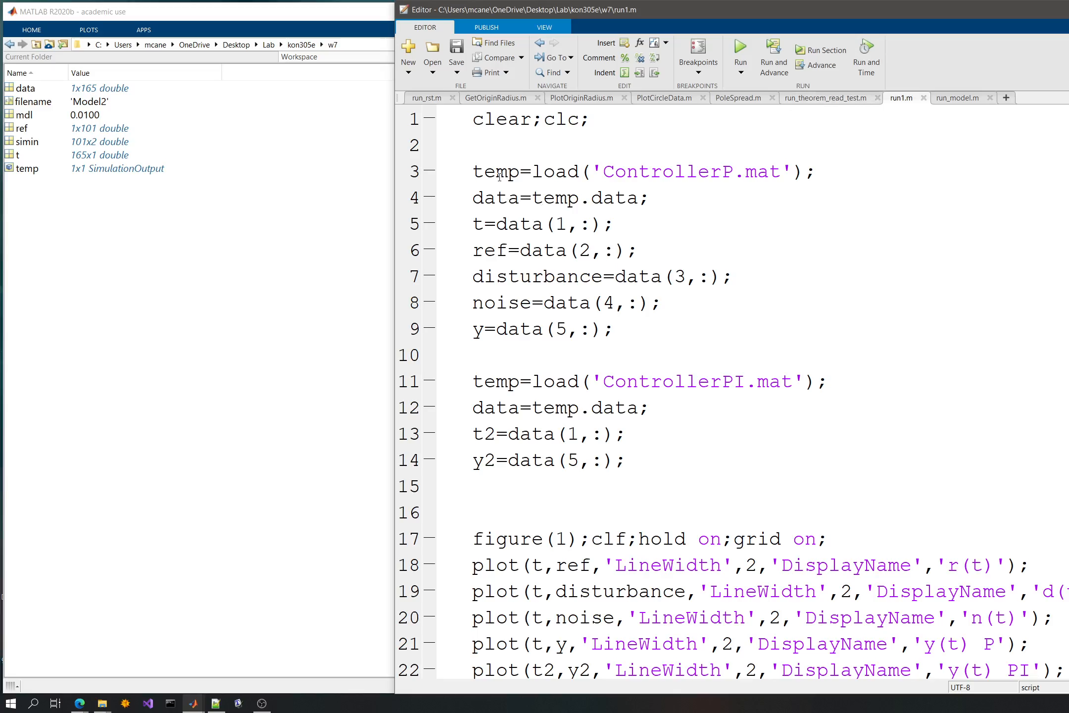
- Examine the lines in run1.m that load ControllerP.mat and ControllerPI.mat and extract their signals
{"action": "left_click", "coordinate": [474, 198]}
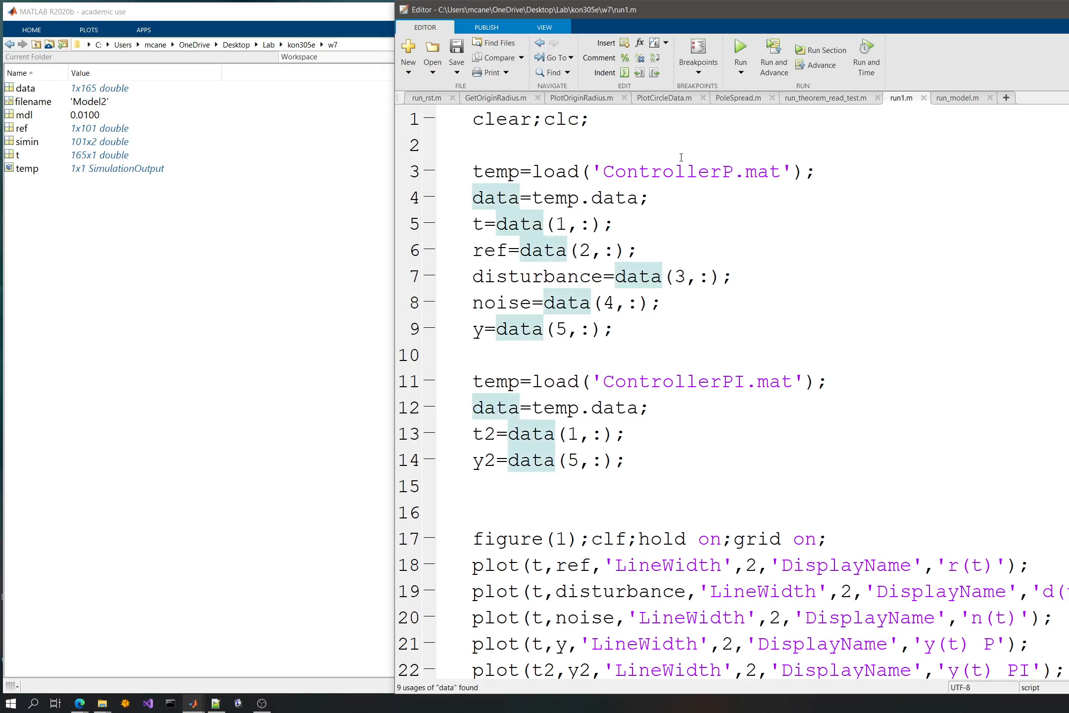
{"action": "double_click", "coordinate": [686, 171]}
{"action": "left_click", "coordinate": [805, 195]}
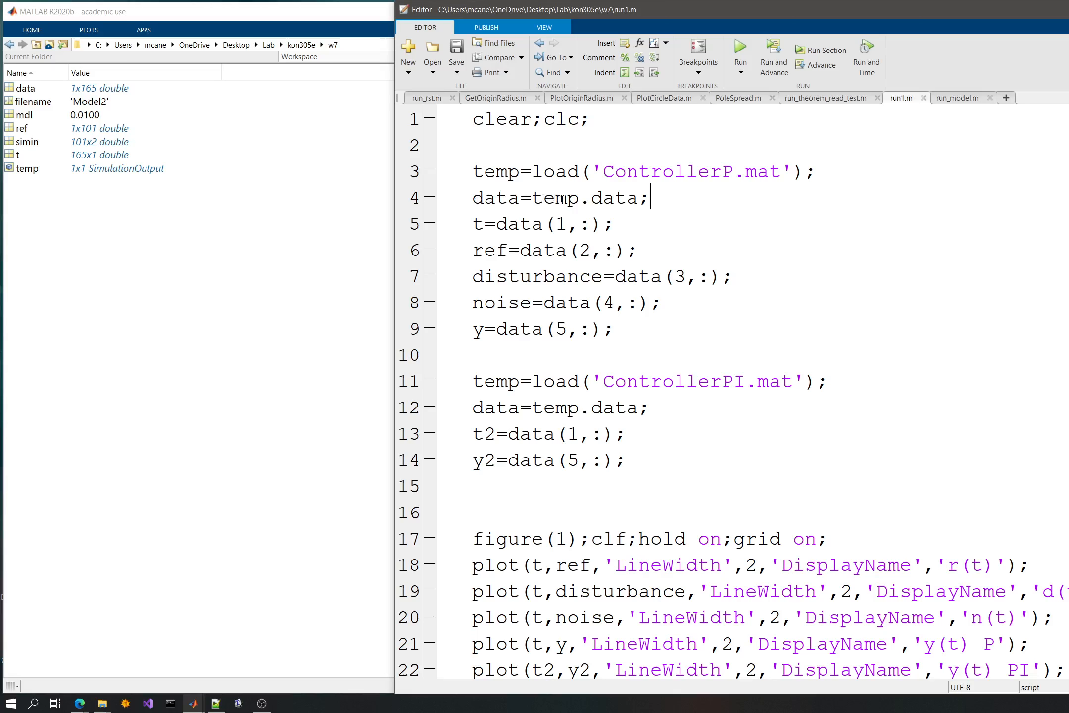
{"action": "left_click_drag", "start_coordinate": [475, 224], "coordinate": [636, 330]}
{"action": "scroll", "coordinate": [674, 324], "scroll_direction": "down", "scroll_amount": 3}
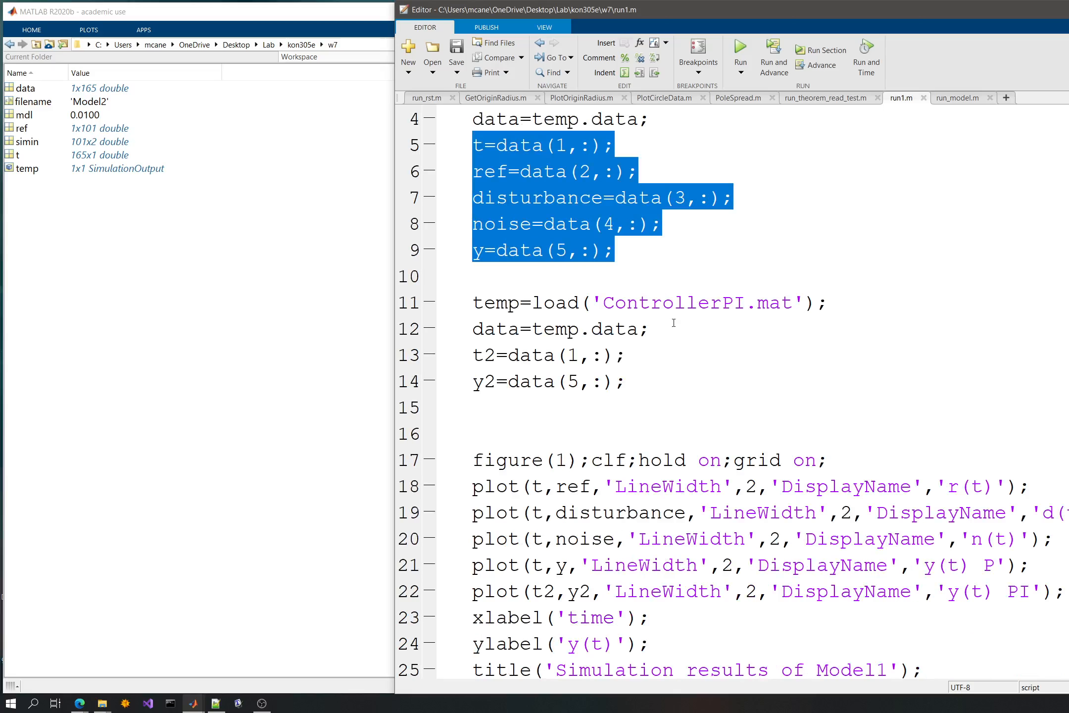
{"action": "left_click_drag", "start_coordinate": [474, 325], "coordinate": [770, 542]}
{"action": "left_click", "coordinate": [771, 545]}
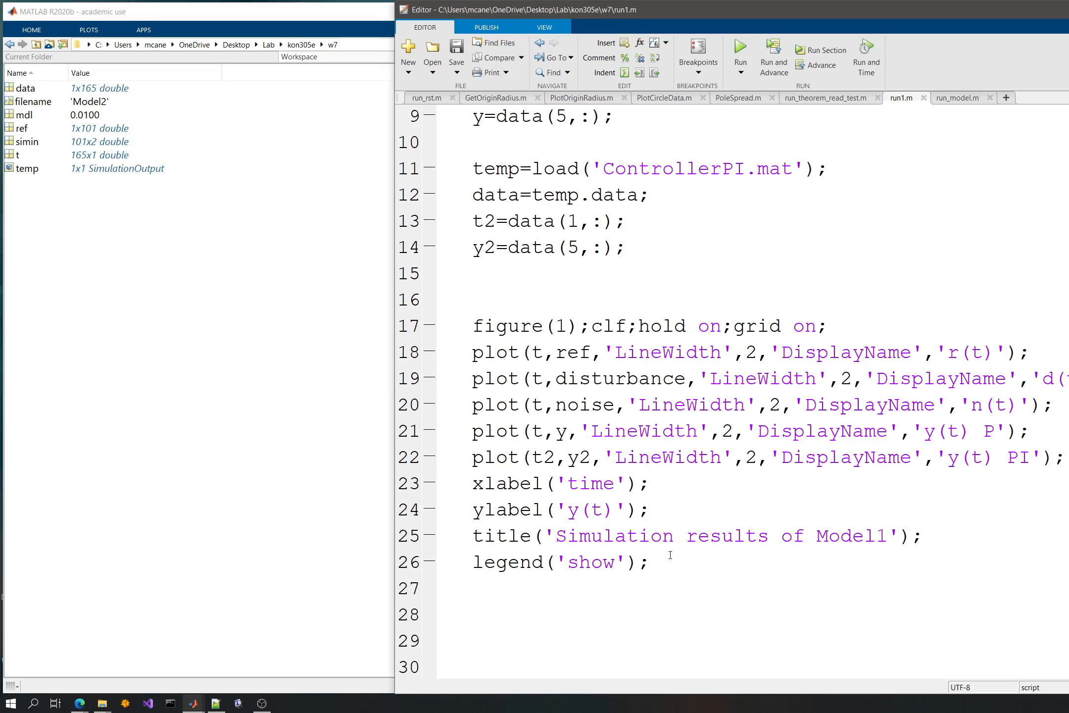
- Copy the figure(1) plotting block, through legend('show'), from run1.m to the end of run_model.m after close_system(mdl)
{"action": "left_click_drag", "start_coordinate": [670, 555], "coordinate": [475, 297]}
{"action": "key", "text": "ctrl+c"}
{"action": "left_click", "coordinate": [933, 99]}
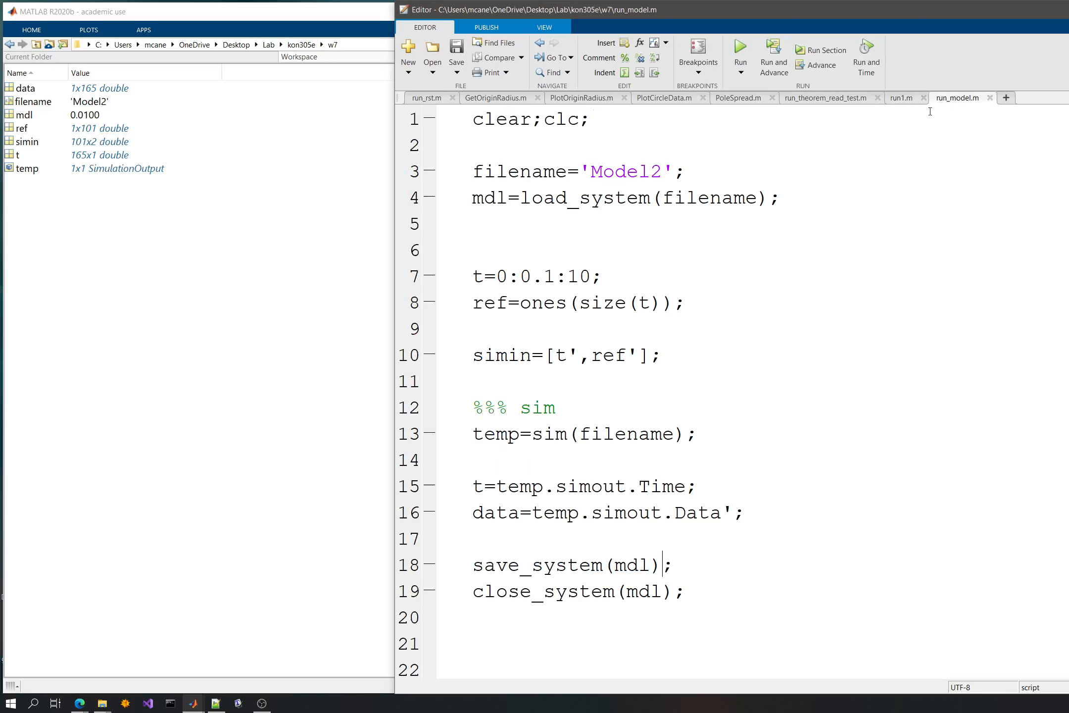
{"action": "scroll", "coordinate": [629, 434], "scroll_direction": "down", "scroll_amount": 1}
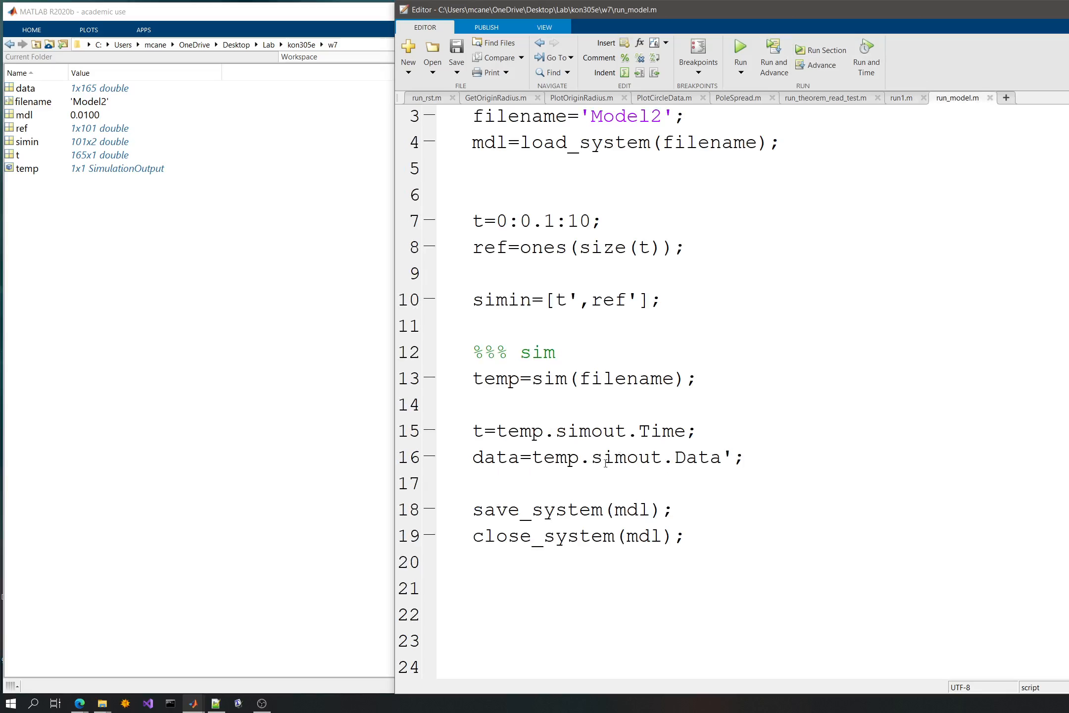
{"action": "double_click", "coordinate": [520, 455]}
{"action": "left_click", "coordinate": [567, 578]}
{"action": "key", "text": "ctrl+v"}
{"action": "left_click", "coordinate": [591, 332]}
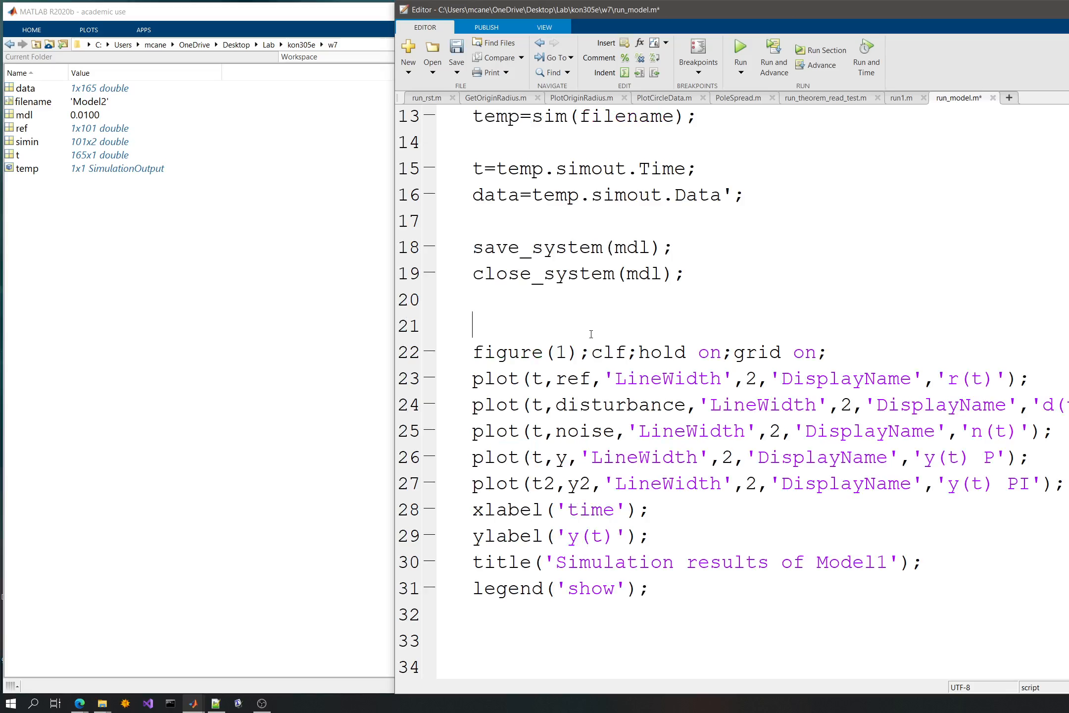
{"action": "scroll", "coordinate": [587, 338], "scroll_direction": "up", "scroll_amount": 1}
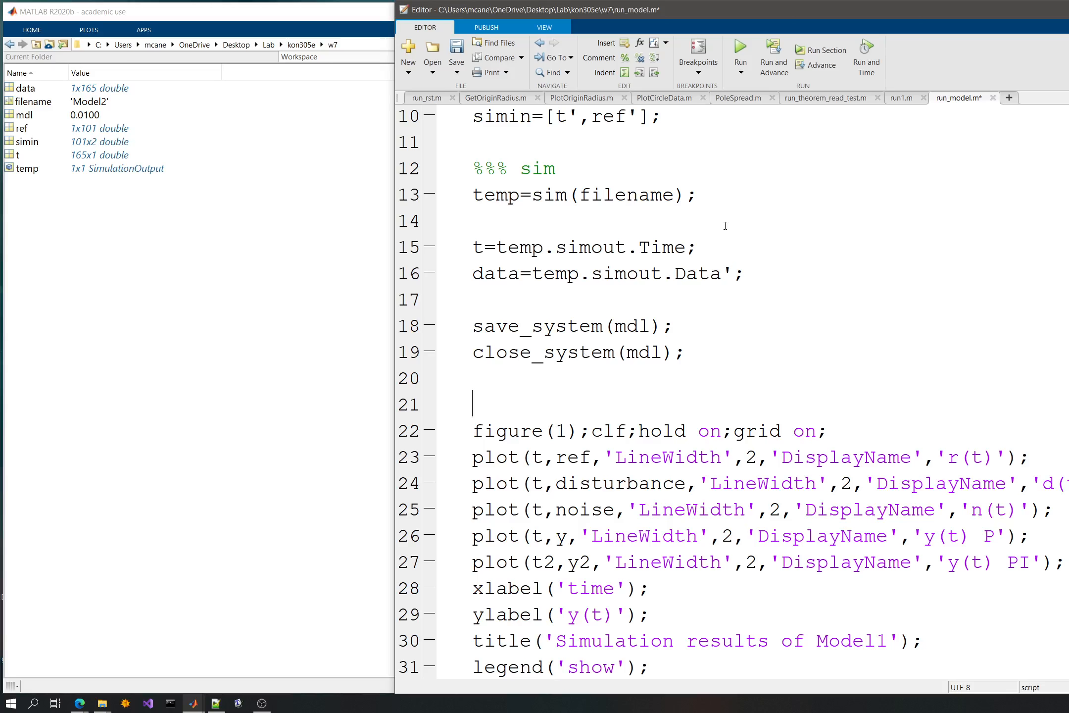
- Copy the lines from data=temp.data; through y=data(5,:); in run1.m into run_model.m directly below data=temp.simout.Data'
{"action": "left_click", "coordinate": [898, 99]}
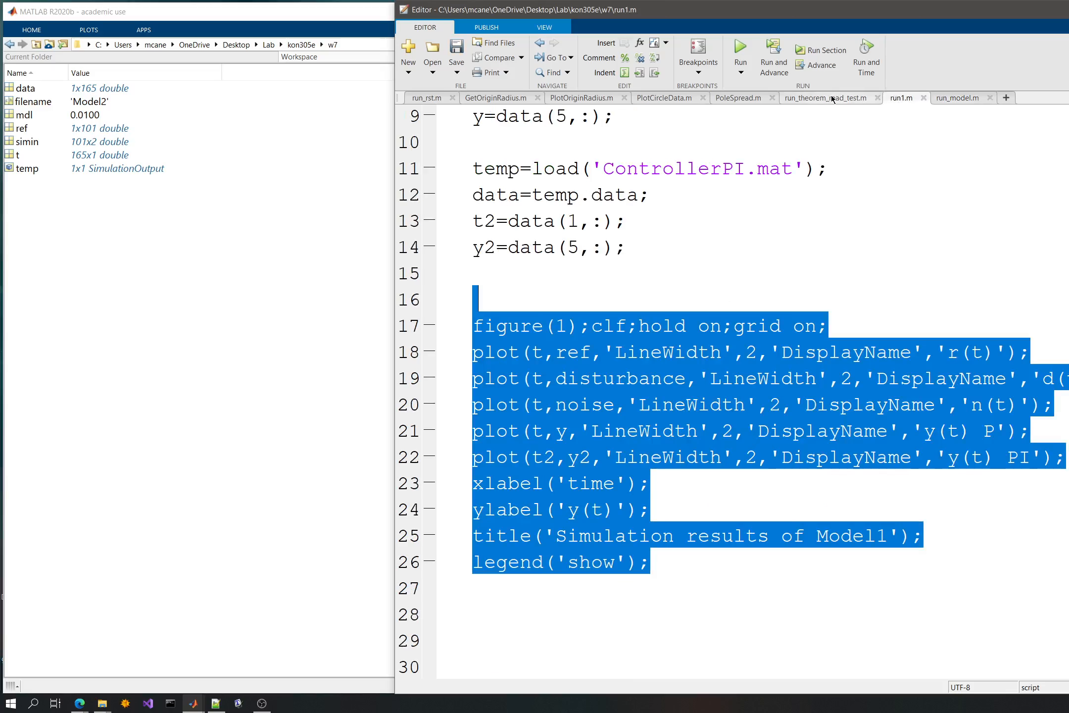
{"action": "left_click", "coordinate": [828, 97]}
{"action": "left_click", "coordinate": [900, 99]}
{"action": "scroll", "coordinate": [637, 246], "scroll_direction": "up", "scroll_amount": 3}
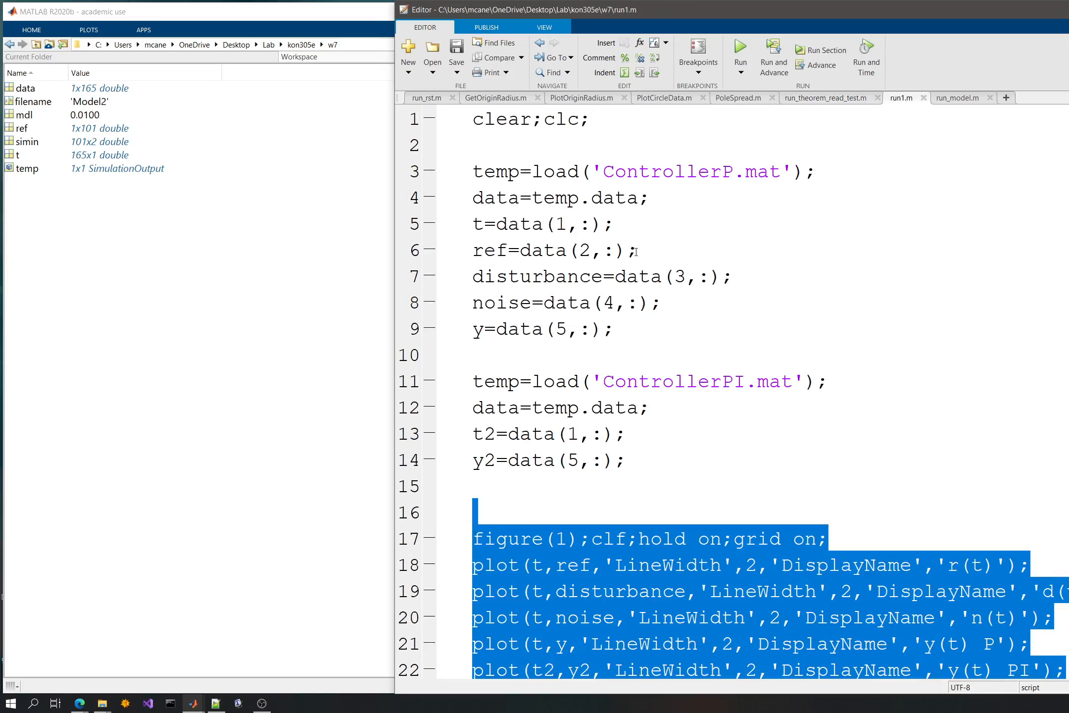
{"action": "left_click_drag", "start_coordinate": [629, 329], "coordinate": [473, 193]}
{"action": "key", "text": "ctrl+c"}
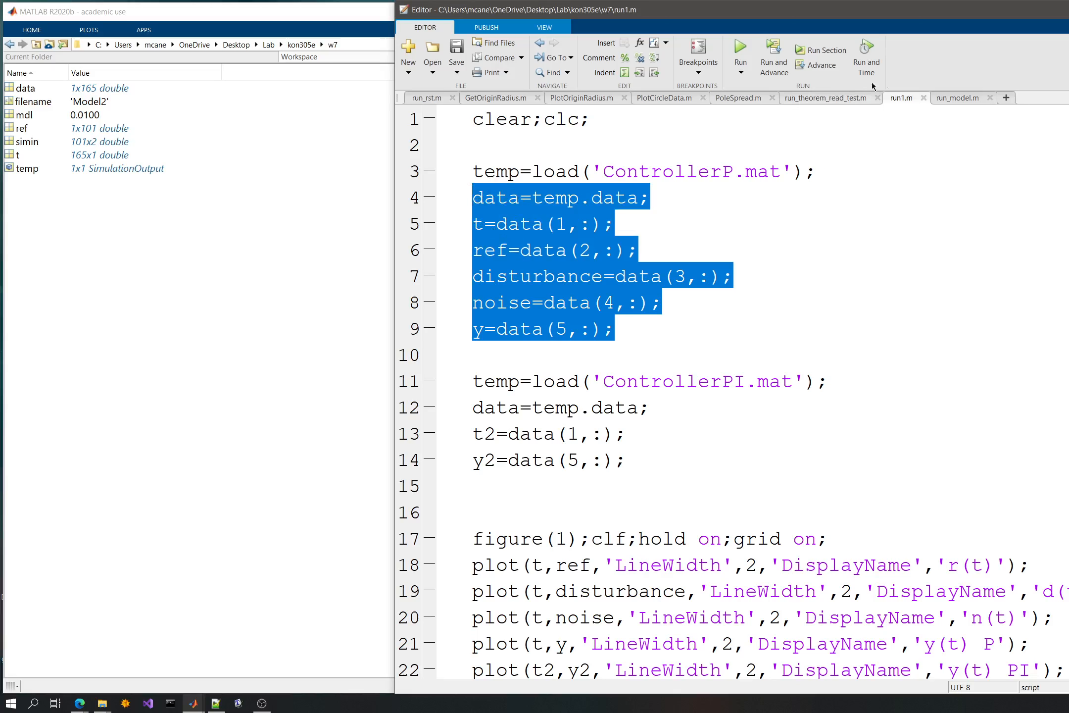
{"action": "left_click", "coordinate": [955, 98]}
{"action": "scroll", "coordinate": [554, 487], "scroll_direction": "down", "scroll_amount": 1}
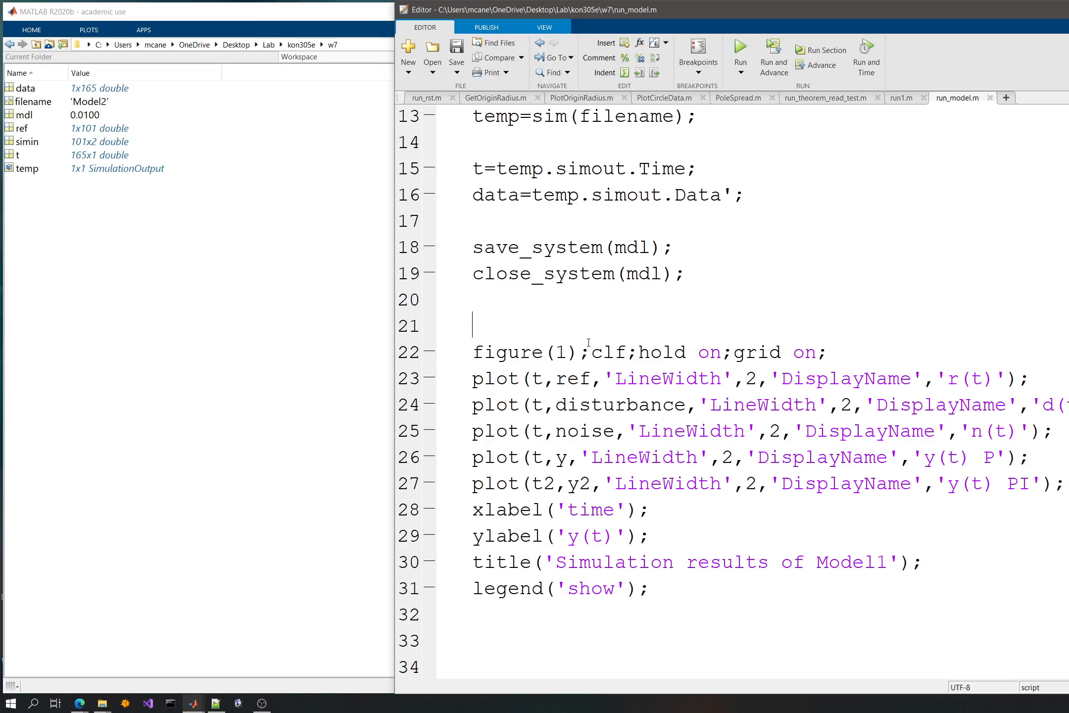
{"action": "key", "text": "Up"}
{"action": "key", "text": "Up"}
{"action": "key", "text": "Up"}
{"action": "key", "text": "Up"}
{"action": "key", "text": "ctrl+v"}
{"action": "key", "text": "Return"}
- Delete the redundant data=temp.data; line from run_model.m and save the script
{"action": "key", "text": "Up"}
{"action": "key", "text": "Up"}
{"action": "key", "text": "Up"}
{"action": "key", "text": "Up"}
{"action": "key", "text": "Up"}
{"action": "key", "text": "Up"}
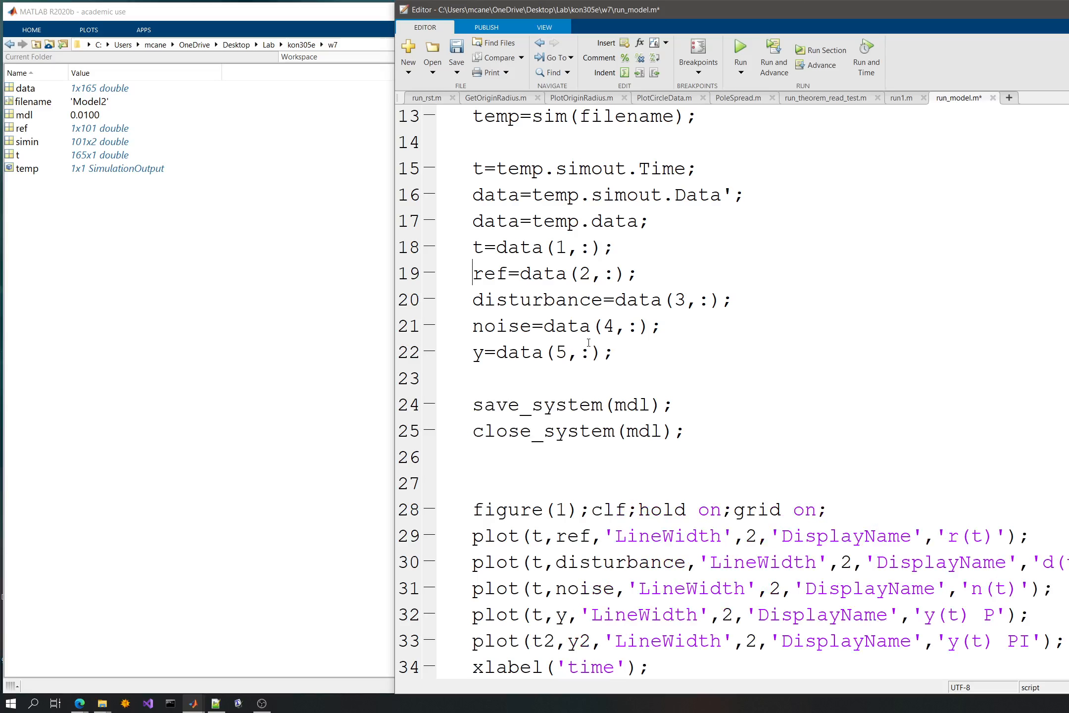
{"action": "key", "text": "shift+Down"}
{"action": "key", "text": "Delete"}
{"action": "key", "text": "ctrl+s"}
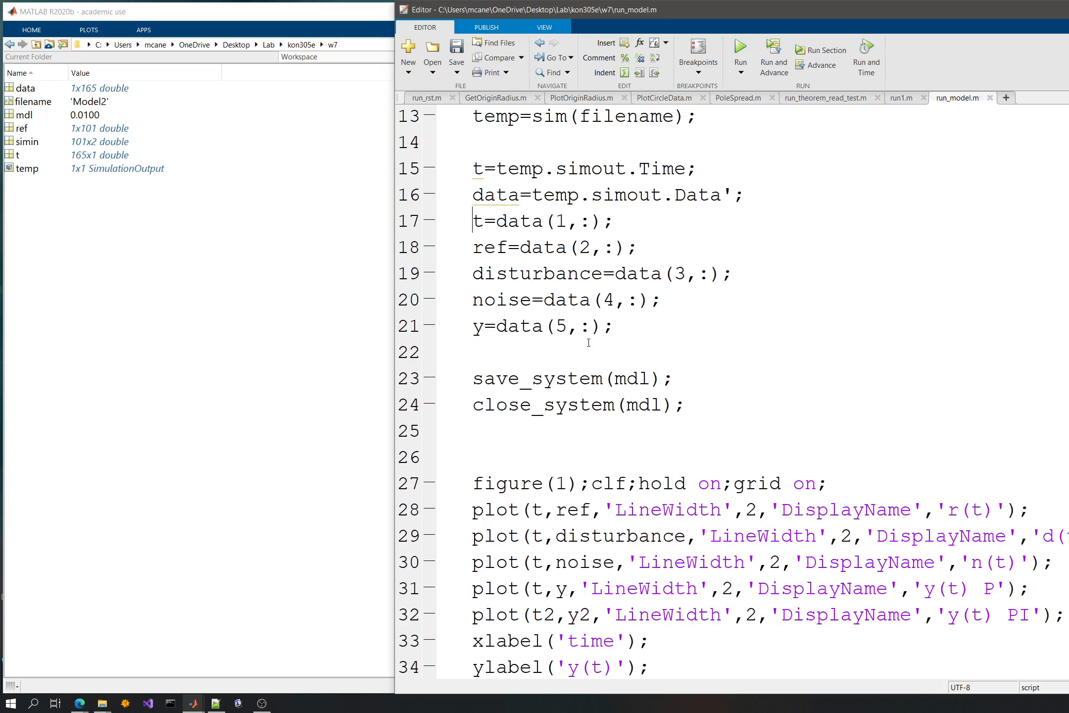
- Remove the plot(t2,y2,...) line for 'y(t) PI' from the plotting block in run_model.m and save the script
{"action": "left_click", "coordinate": [497, 272]}
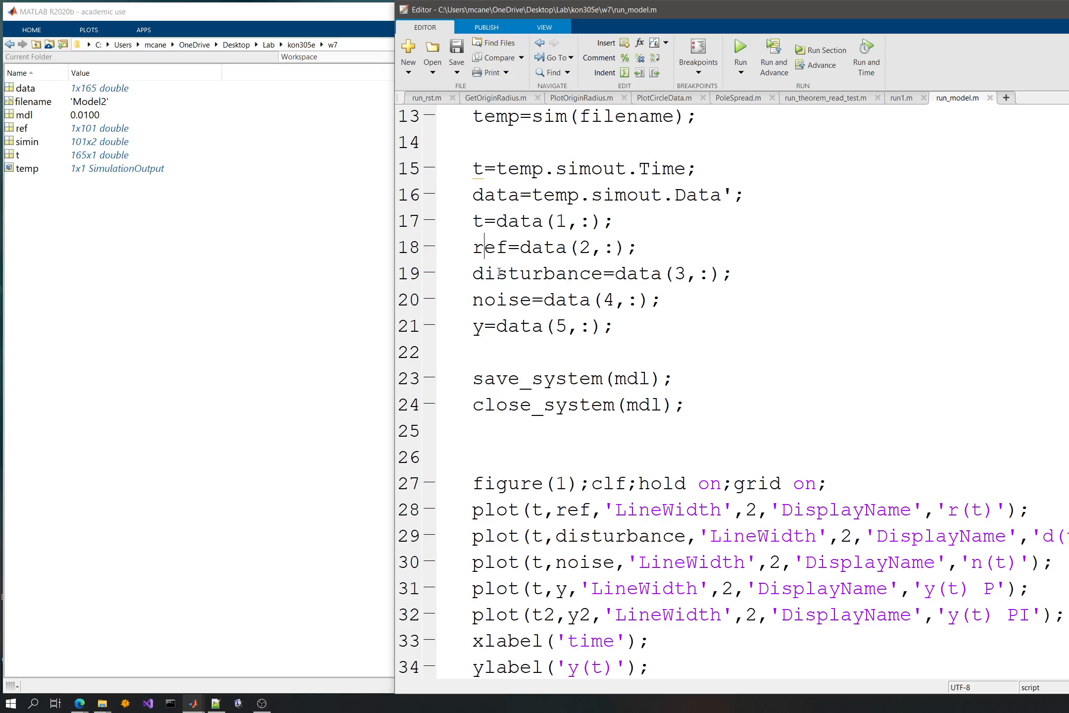
{"action": "left_click", "coordinate": [509, 299]}
{"action": "left_click", "coordinate": [588, 354]}
{"action": "left_click_drag", "start_coordinate": [1067, 607], "coordinate": [1067, 590]}
{"action": "key", "text": "Delete"}
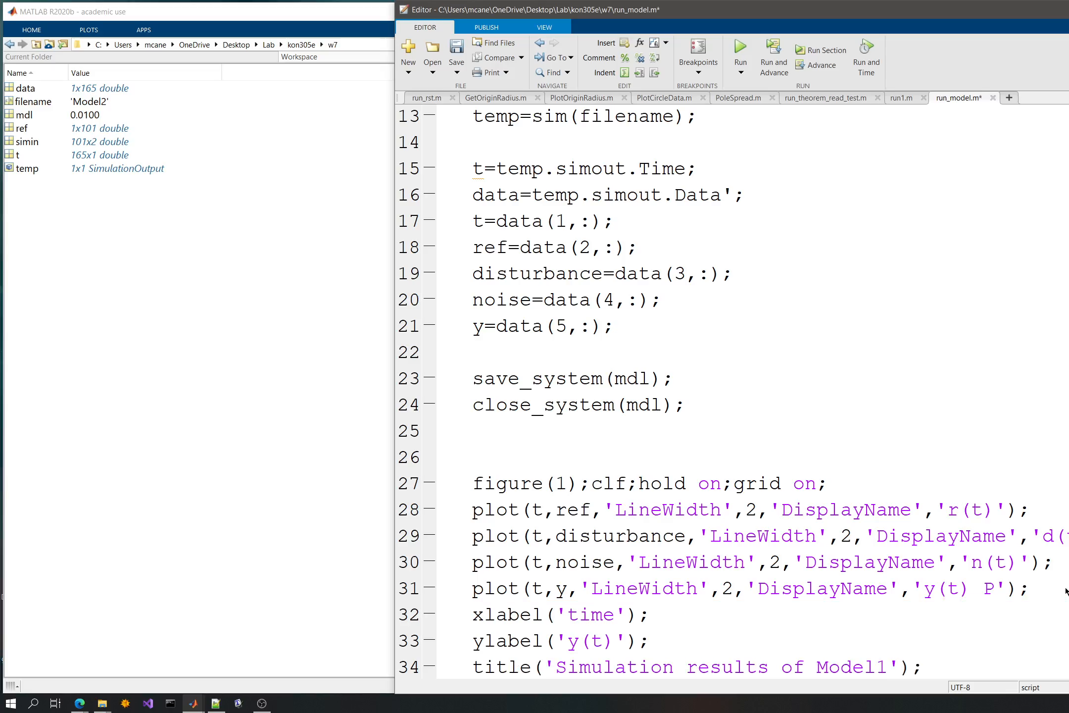
{"action": "key", "text": "Down"}
{"action": "key", "text": "Down"}
{"action": "key", "text": "Down"}
{"action": "key", "text": "Down"}
{"action": "key", "text": "Down"}
{"action": "key", "text": "Down"}
{"action": "key", "text": "Down"}
{"action": "key", "text": "ctrl+s"}
{"action": "scroll", "coordinate": [816, 339], "scroll_direction": "up", "scroll_amount": 5}
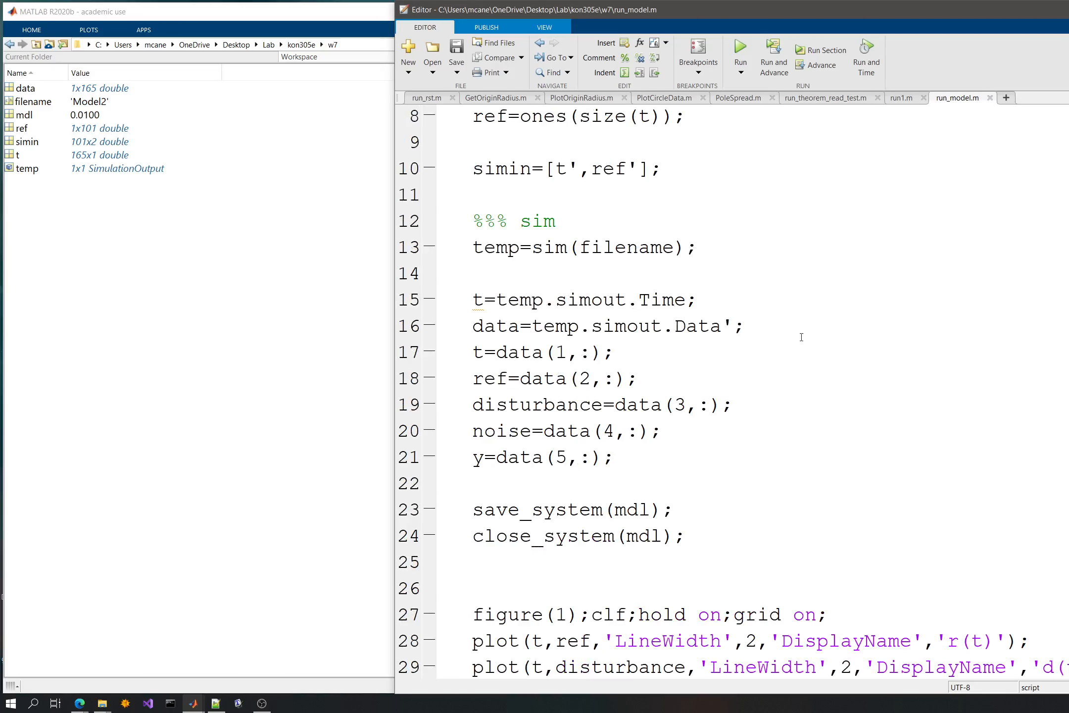
- Make the w7 subfolder of kon305e the current folder in the main MATLAB window
{"action": "left_click", "coordinate": [168, 488]}
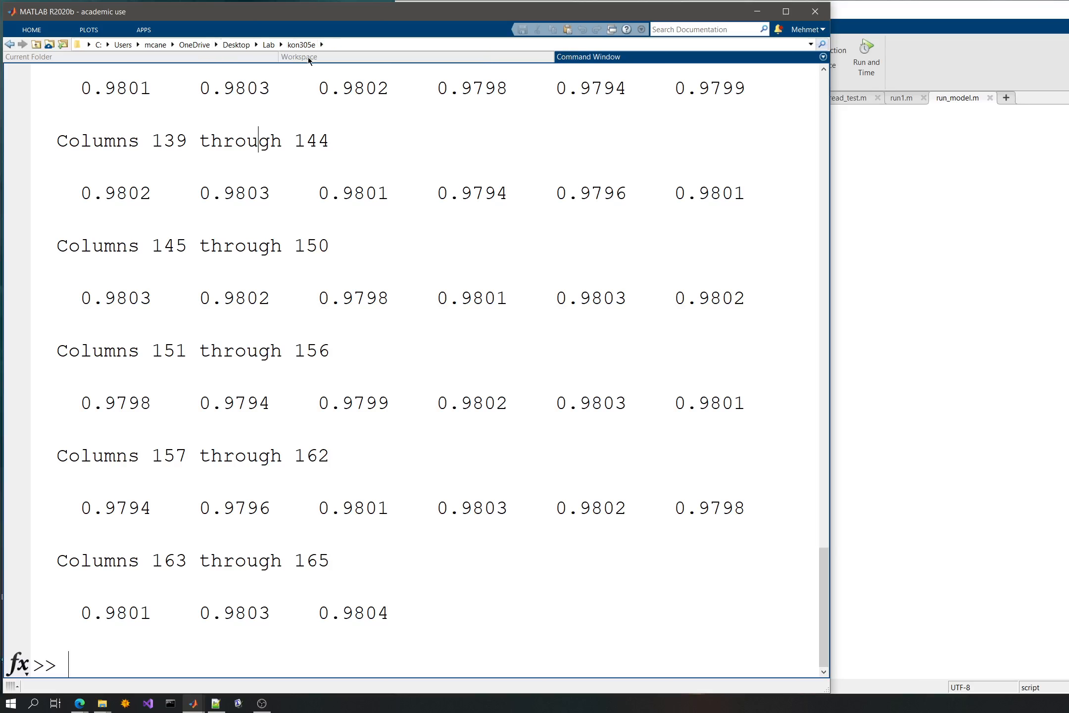
{"action": "left_click", "coordinate": [301, 57]}
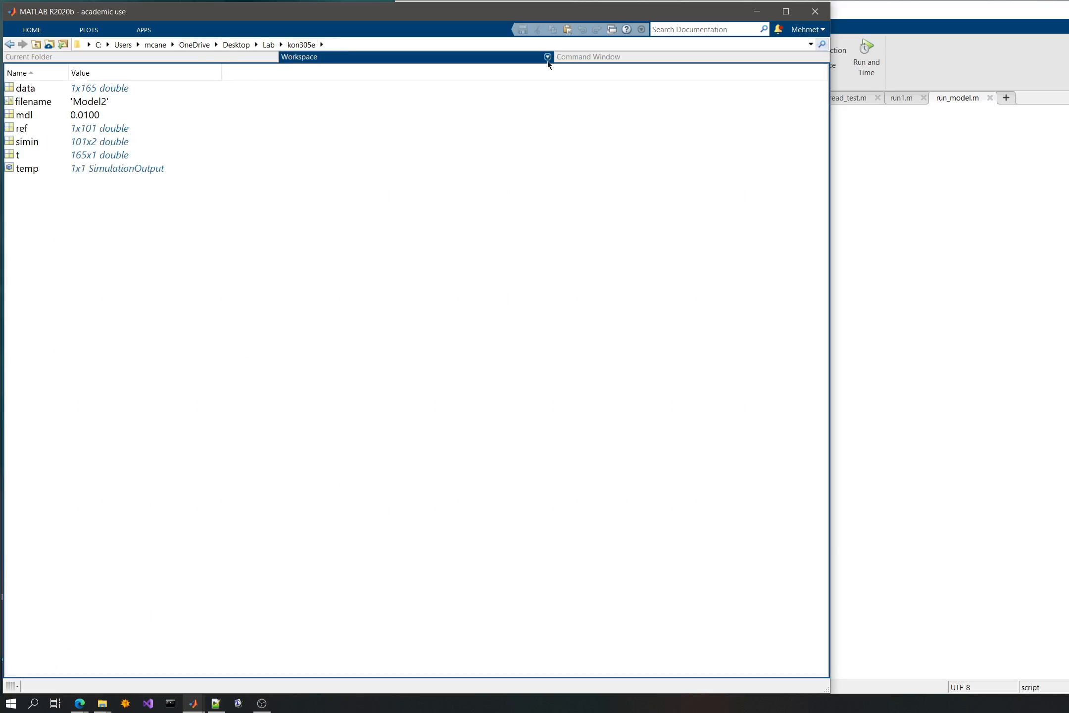
{"action": "left_click", "coordinate": [184, 59]}
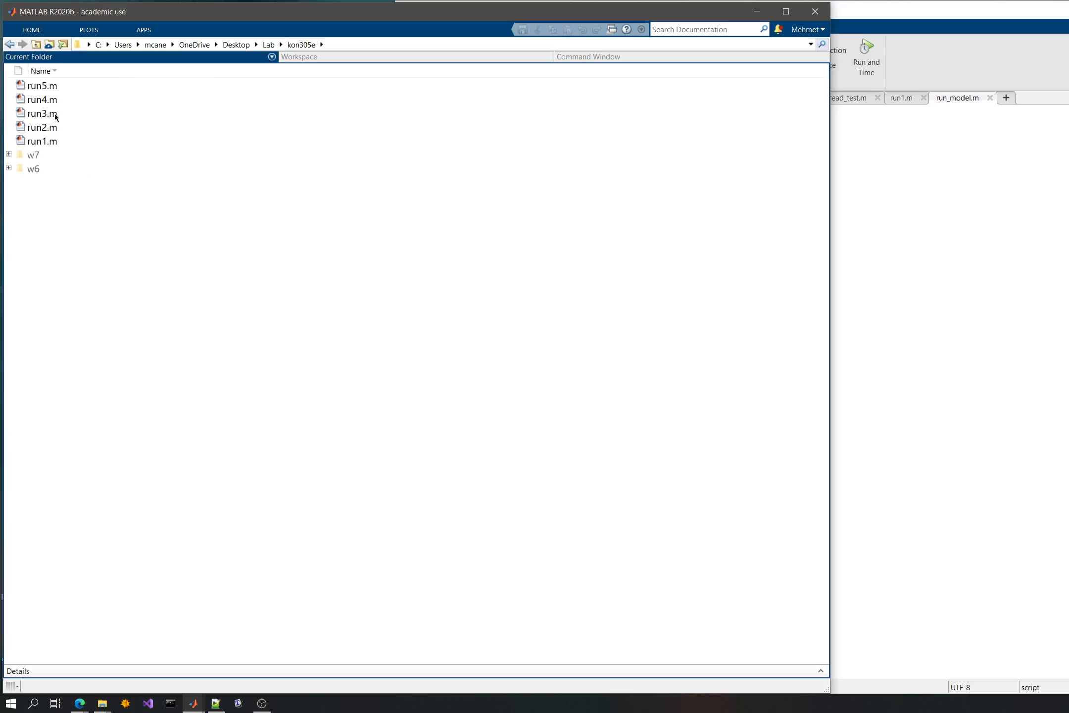
{"action": "left_click", "coordinate": [36, 155]}
{"action": "double_click", "coordinate": [36, 155]}
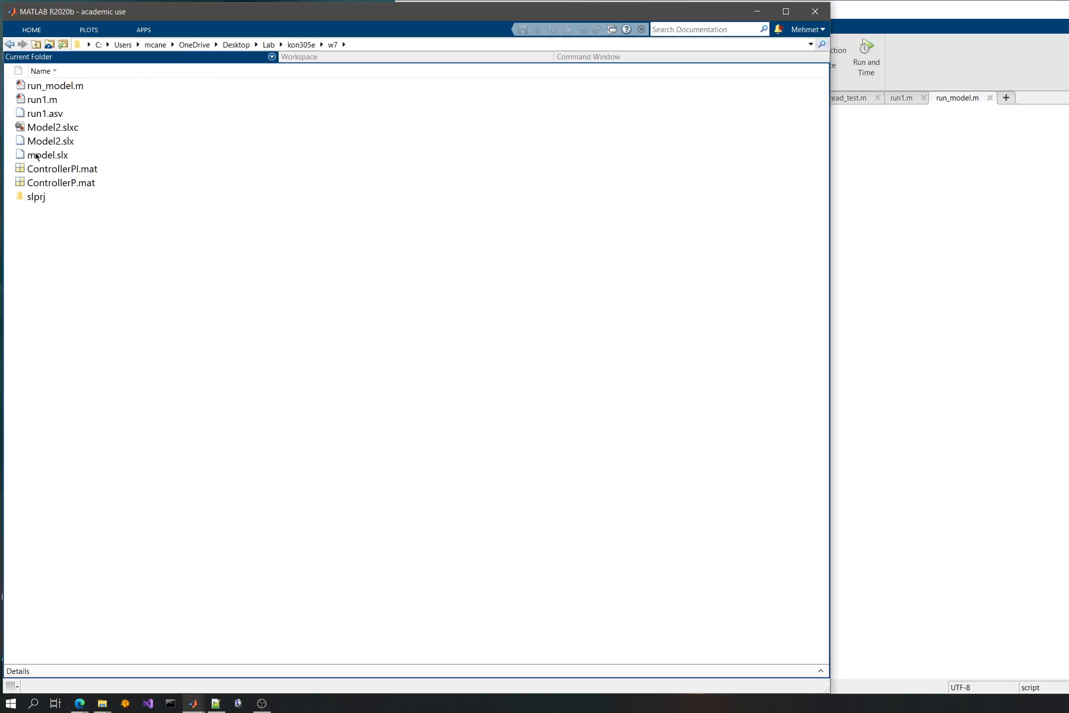
{"action": "left_click", "coordinate": [487, 58]}
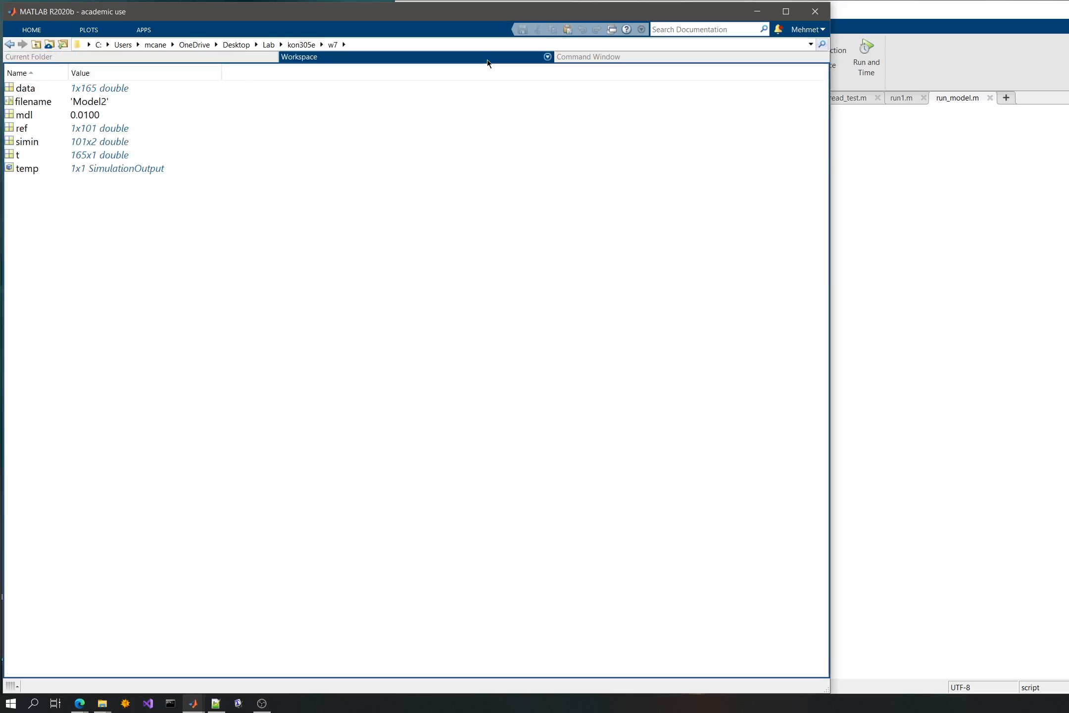
{"action": "left_click", "coordinate": [584, 58]}
- Open the Simulink models Model2.slx and model.slx and arrange their windows side by side
{"action": "left_click", "coordinate": [97, 57]}
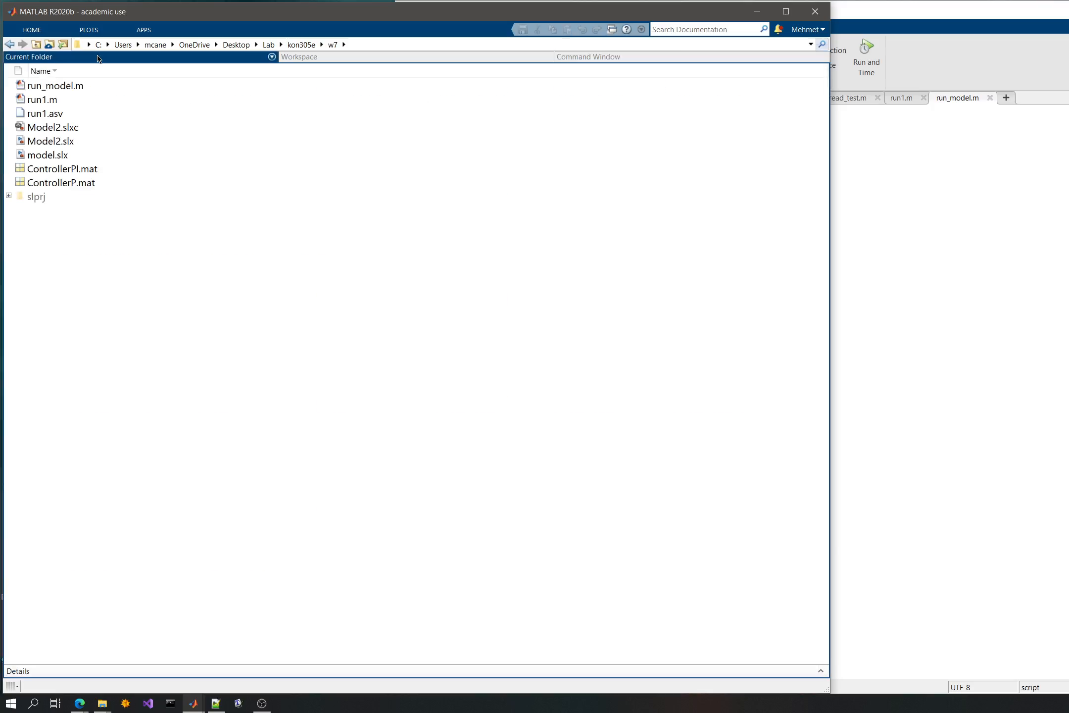
{"action": "left_click", "coordinate": [58, 142]}
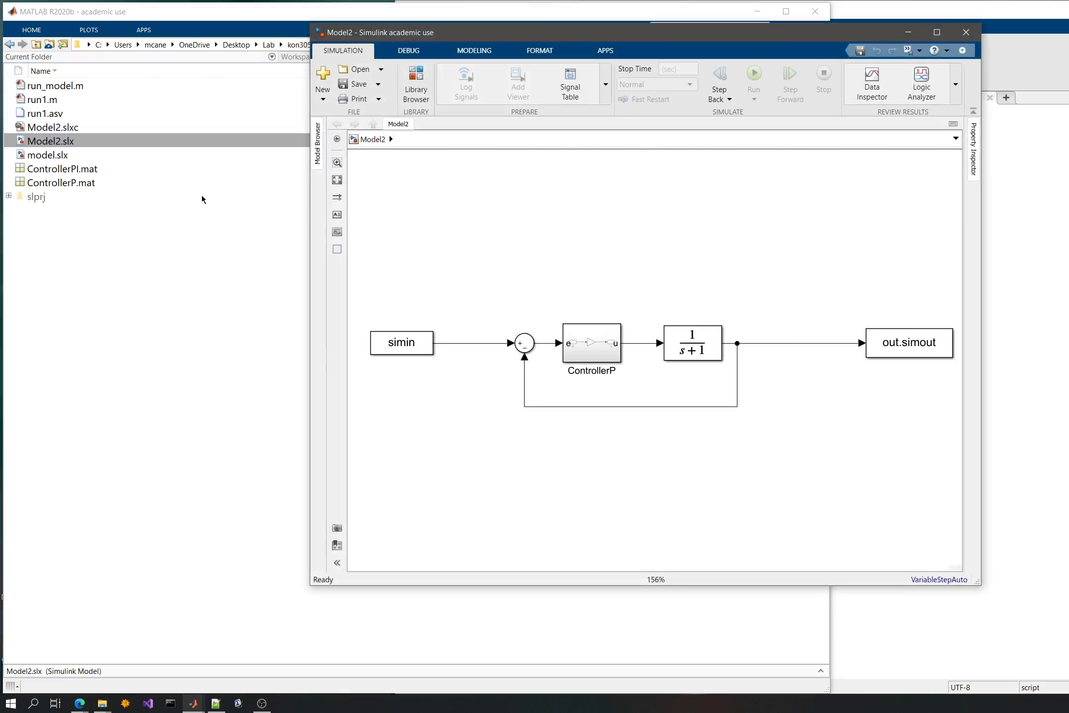
{"action": "left_click", "coordinate": [55, 156]}
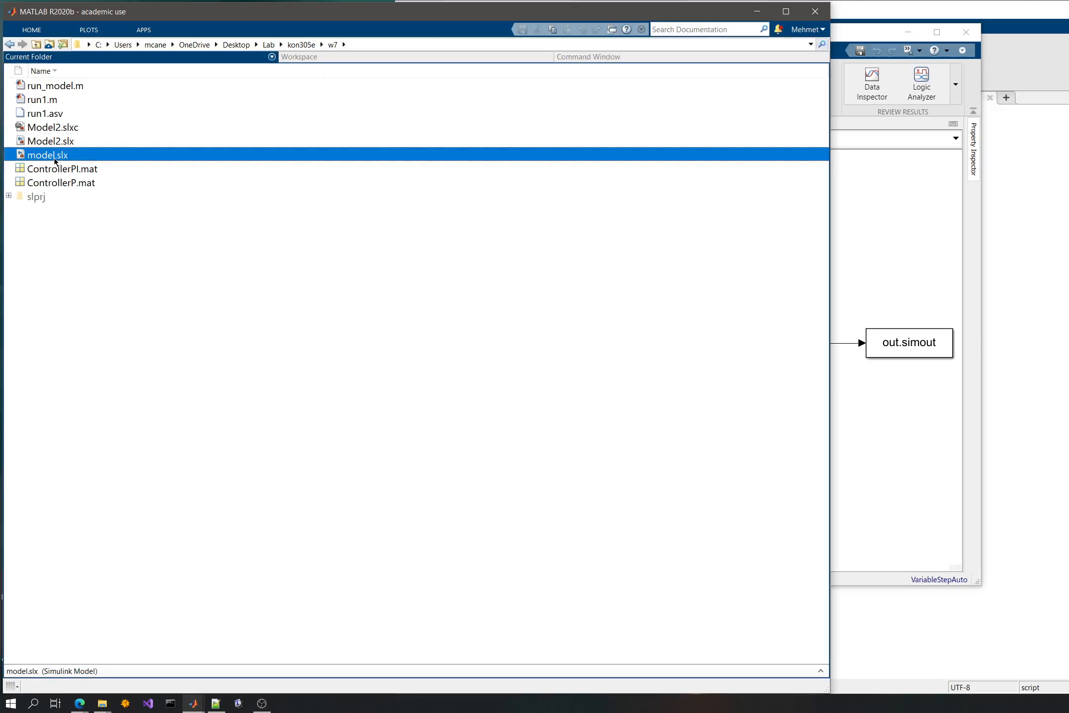
{"action": "double_click", "coordinate": [58, 163]}
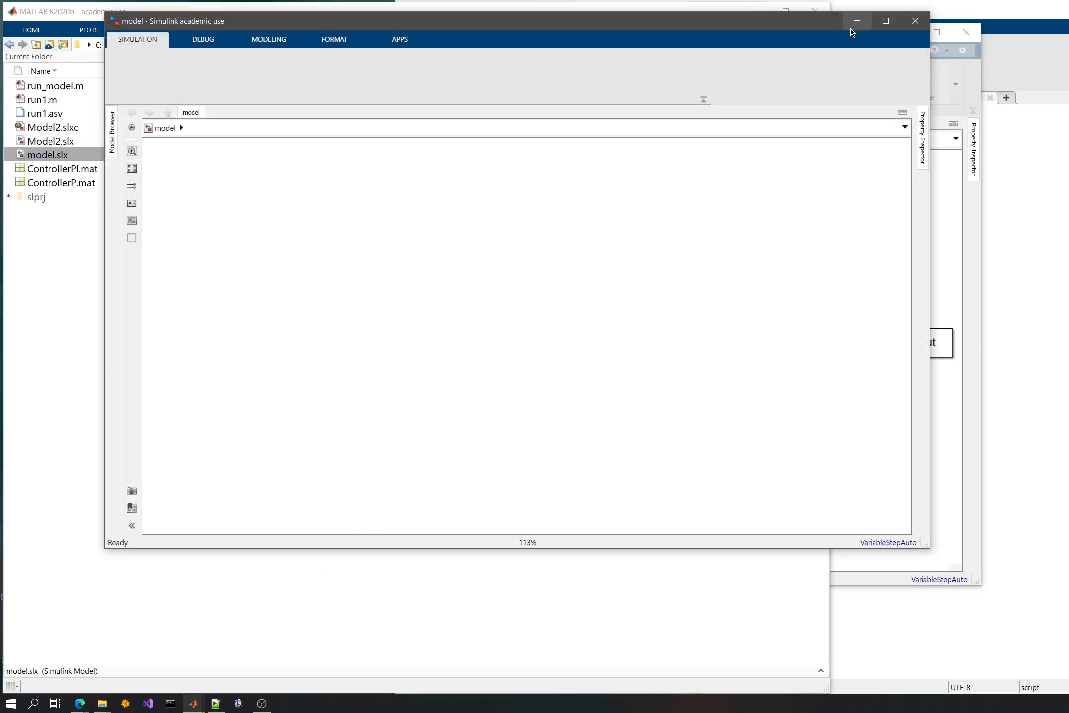
{"action": "left_click_drag", "start_coordinate": [793, 26], "coordinate": [537, 39]}
{"action": "left_click", "coordinate": [861, 225]}
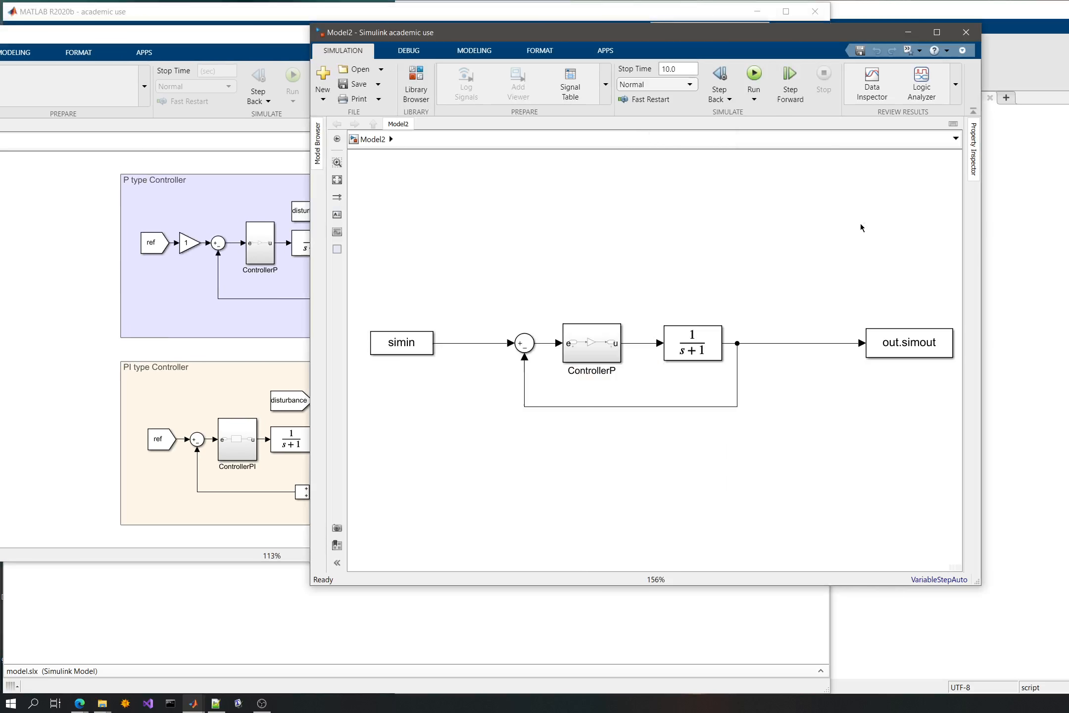
{"action": "left_click_drag", "start_coordinate": [701, 40], "coordinate": [898, 41]}
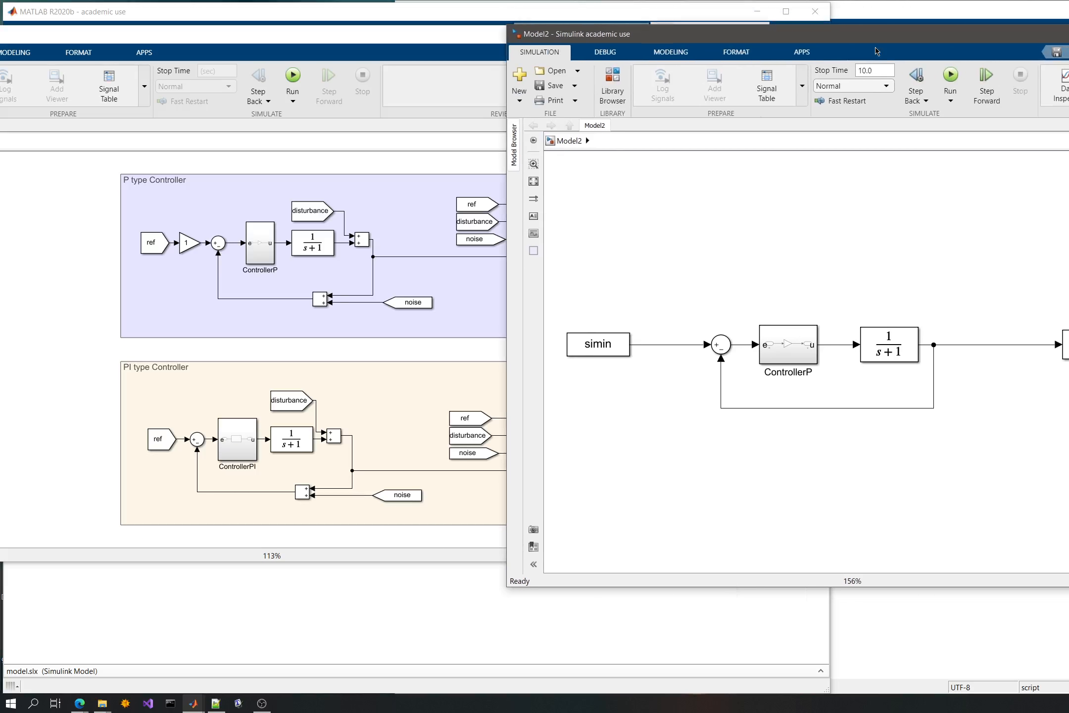
- Disconnect simin and out.simout in Model2 and delete the control loop between them
{"action": "left_click_drag", "start_coordinate": [710, 345], "coordinate": [639, 341]}
{"action": "left_click", "coordinate": [961, 345]}
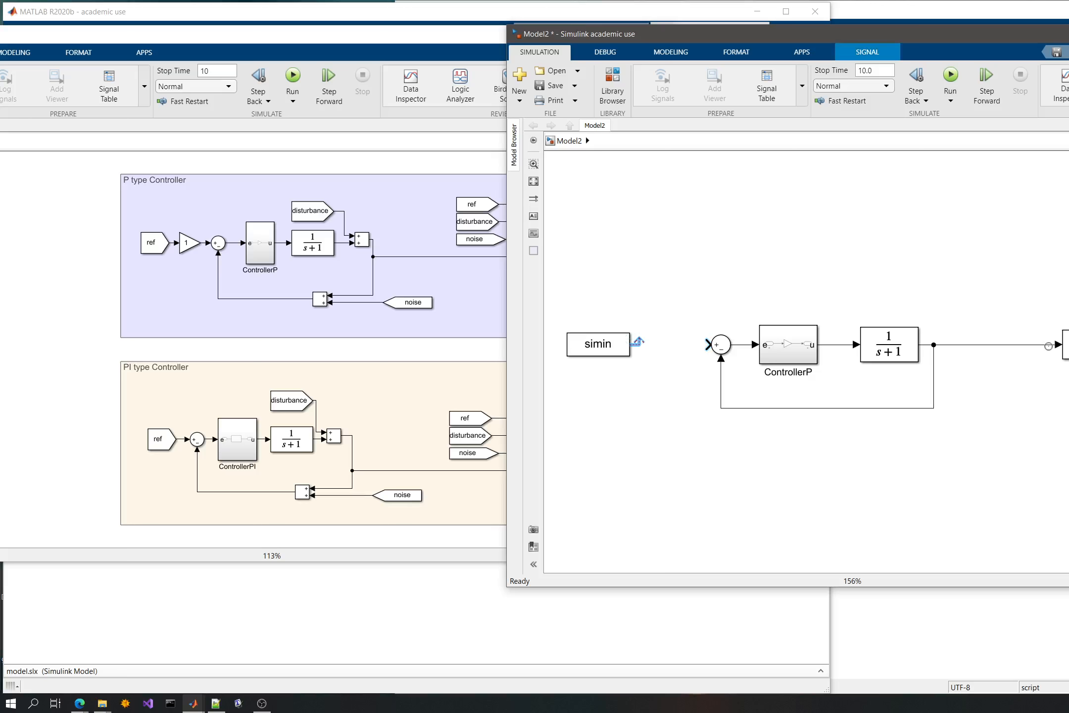
{"action": "left_click_drag", "start_coordinate": [1033, 343], "coordinate": [968, 343]}
{"action": "left_click_drag", "start_coordinate": [661, 289], "coordinate": [969, 453]}
{"action": "key", "text": "Delete"}
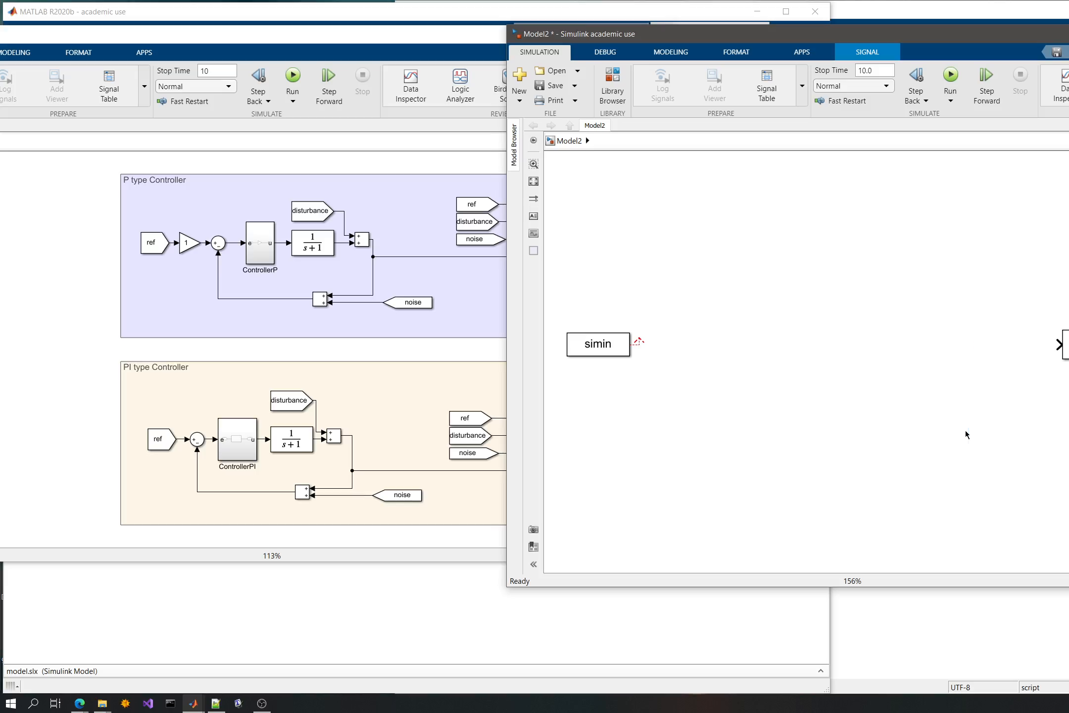
- Copy the P type Controller loop, with its signal tags and mux, from model.slx into Model2 above the simin block
{"action": "left_click", "coordinate": [374, 211]}
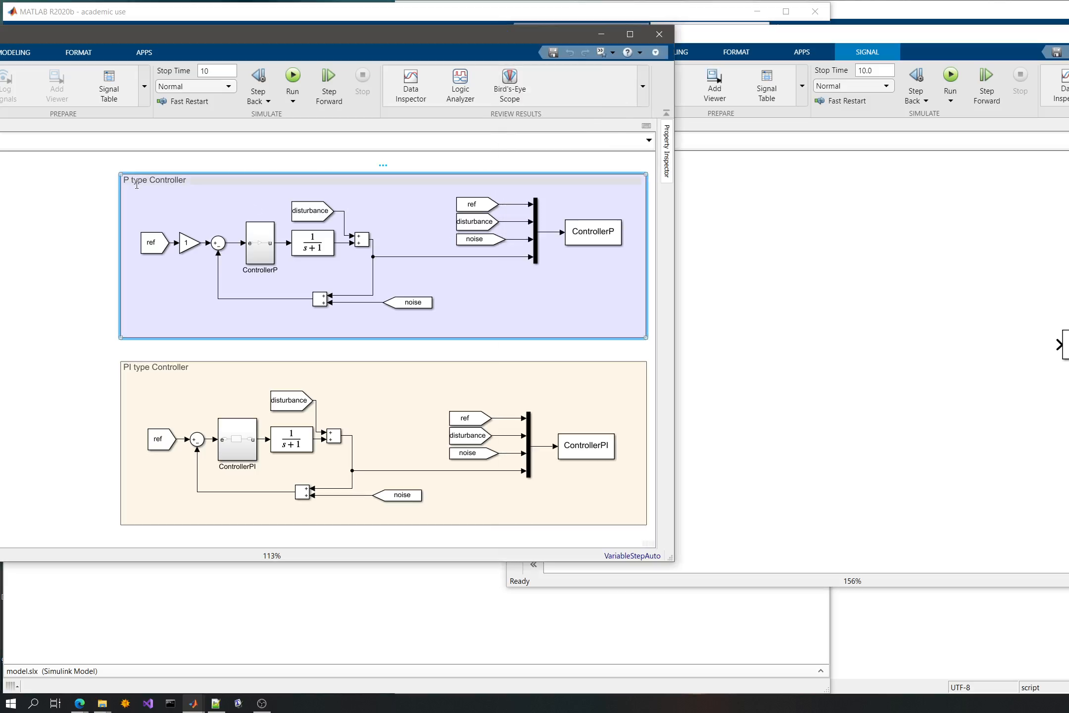
{"action": "mouse_move", "coordinate": [172, 194]}
{"action": "left_mouse_down"}
{"action": "mouse_move", "coordinate": [411, 280]}
{"action": "mouse_move", "coordinate": [551, 293]}
{"action": "mouse_move", "coordinate": [618, 313]}
{"action": "mouse_move", "coordinate": [560, 308]}
{"action": "left_mouse_up"}
{"action": "key", "text": "ctrl+c"}
{"action": "left_click", "coordinate": [876, 315]}
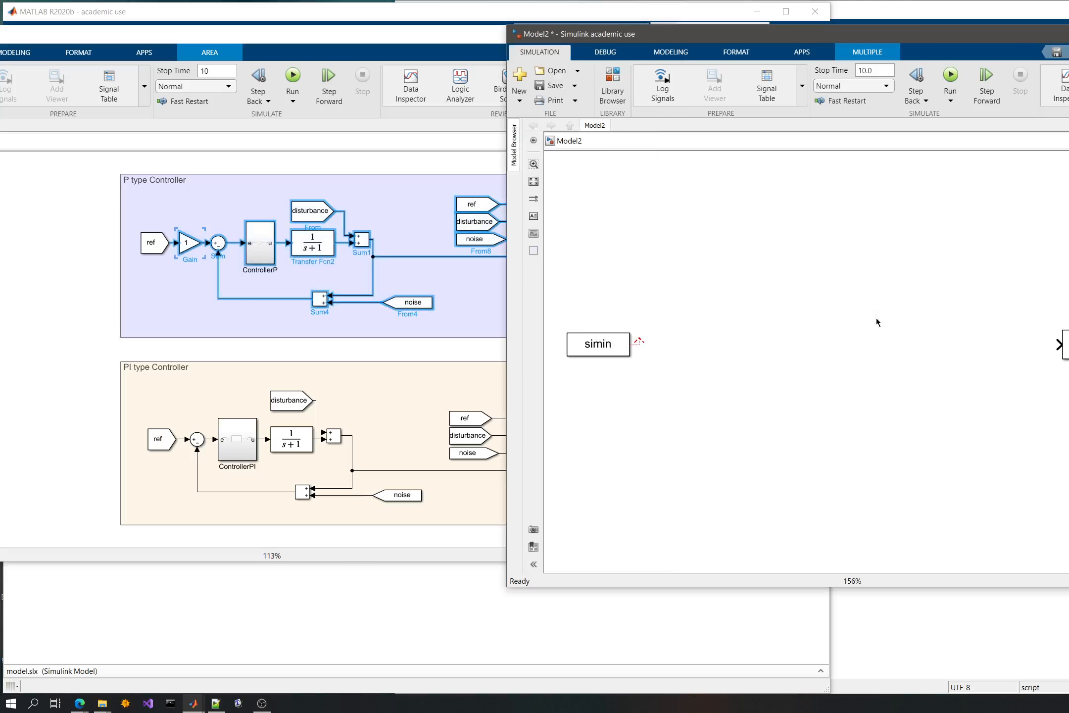
{"action": "key", "text": "ctrl+v"}
{"action": "left_click_drag", "start_coordinate": [997, 384], "coordinate": [738, 257]}
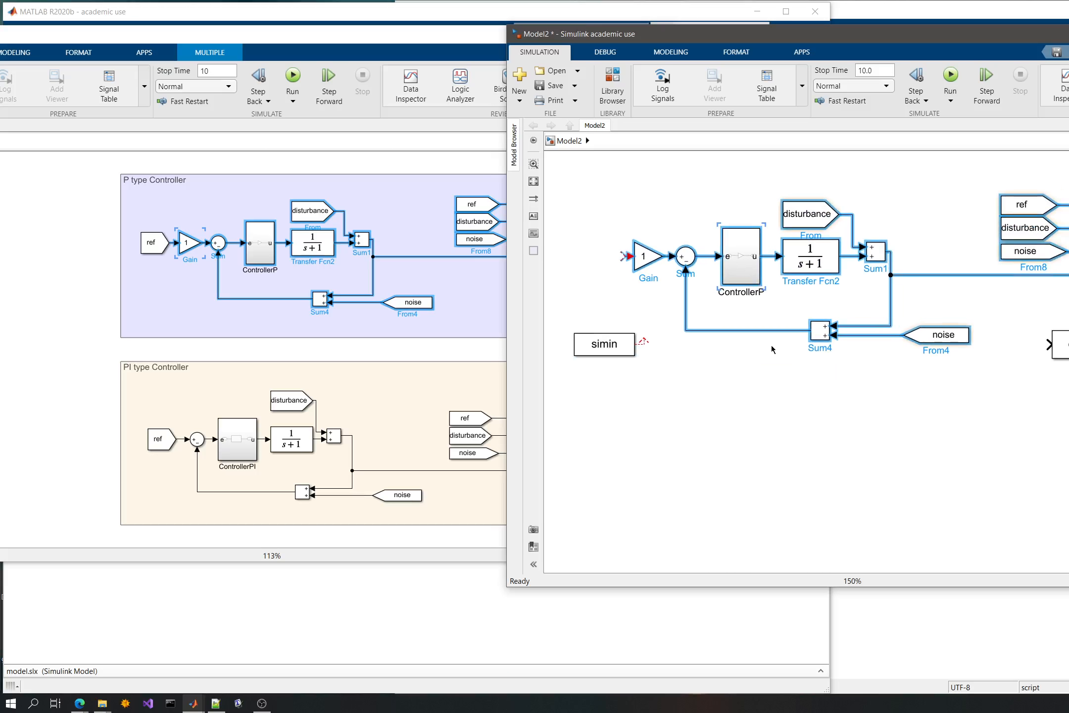
- Move the simin and out.simout blocks in Model2 to line up with the pasted loop's input and mux output
{"action": "scroll", "coordinate": [771, 345], "scroll_direction": "down", "scroll_amount": 3}
{"action": "left_click_drag", "start_coordinate": [659, 343], "coordinate": [616, 285]}
{"action": "left_click_drag", "start_coordinate": [978, 343], "coordinate": [1068, 267]}
- Copy the Signals subsystem from model.slx into Model2 and place it below the control loop
{"action": "left_click", "coordinate": [56, 341]}
{"action": "left_click_drag", "start_coordinate": [56, 339], "coordinate": [310, 326]}
{"action": "left_click", "coordinate": [235, 244]}
{"action": "left_click", "coordinate": [288, 362]}
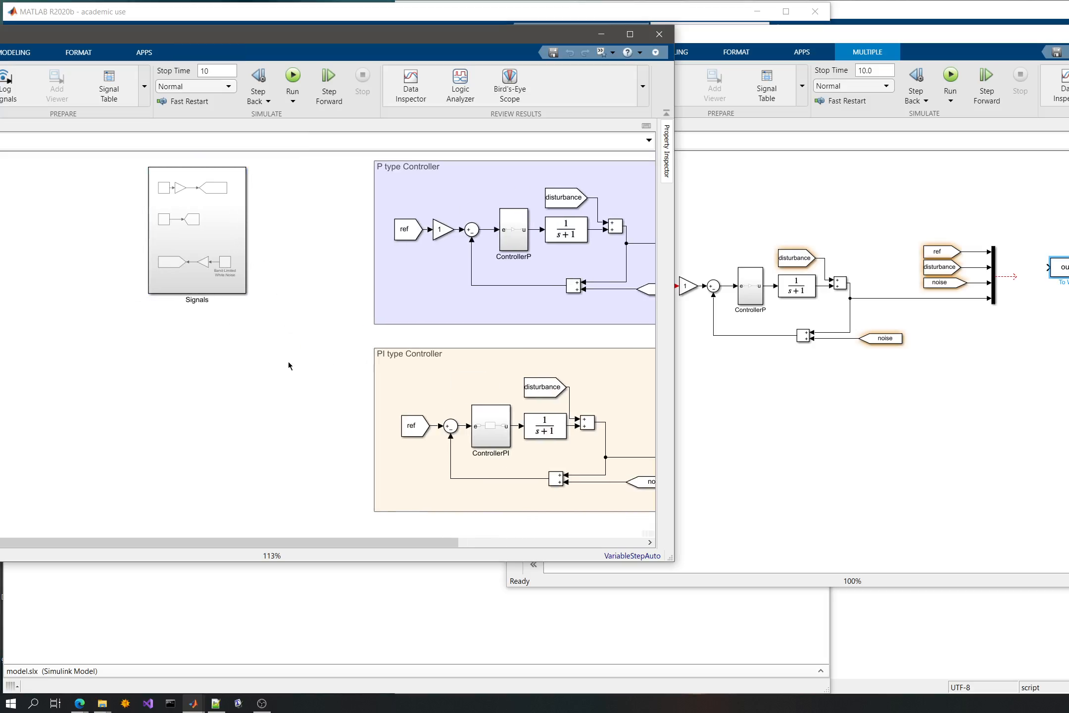
{"action": "key", "text": "space"}
{"action": "left_click", "coordinate": [727, 466]}
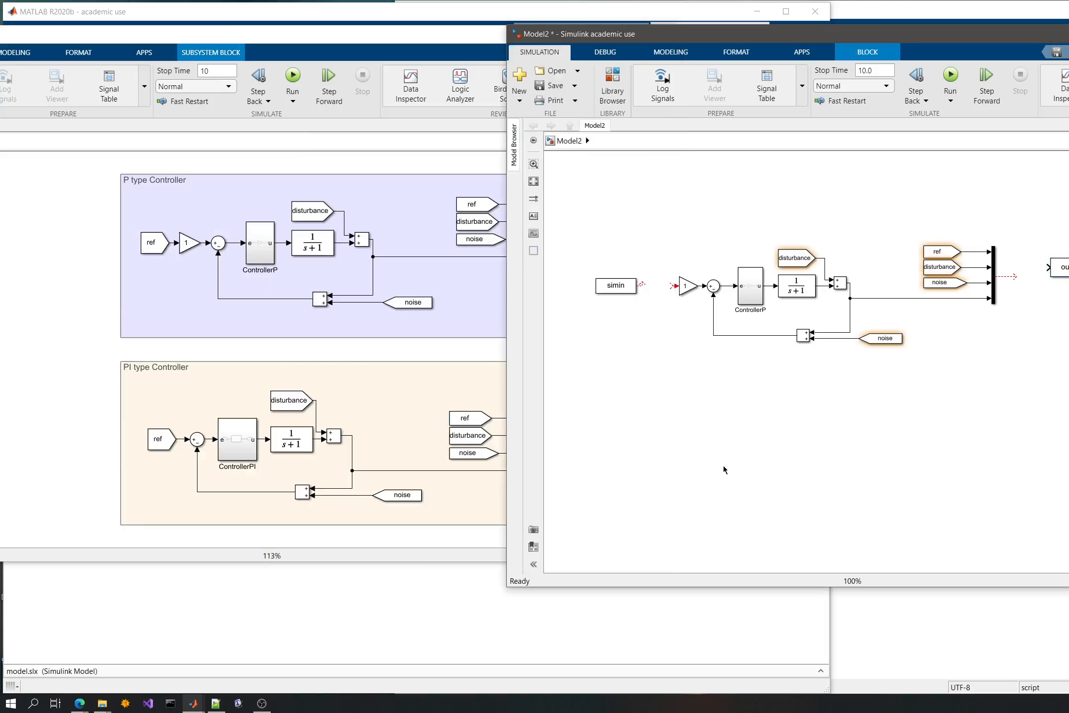
{"action": "key", "text": "ctrl+v"}
{"action": "left_click_drag", "start_coordinate": [765, 524], "coordinate": [608, 408]}
{"action": "left_click", "coordinate": [847, 411]}
- Connect simin to the loop's input gain and the mux output to out.simout, moving both blocks closer to the loop
{"action": "scroll", "coordinate": [684, 287], "scroll_direction": "up", "scroll_amount": 2}
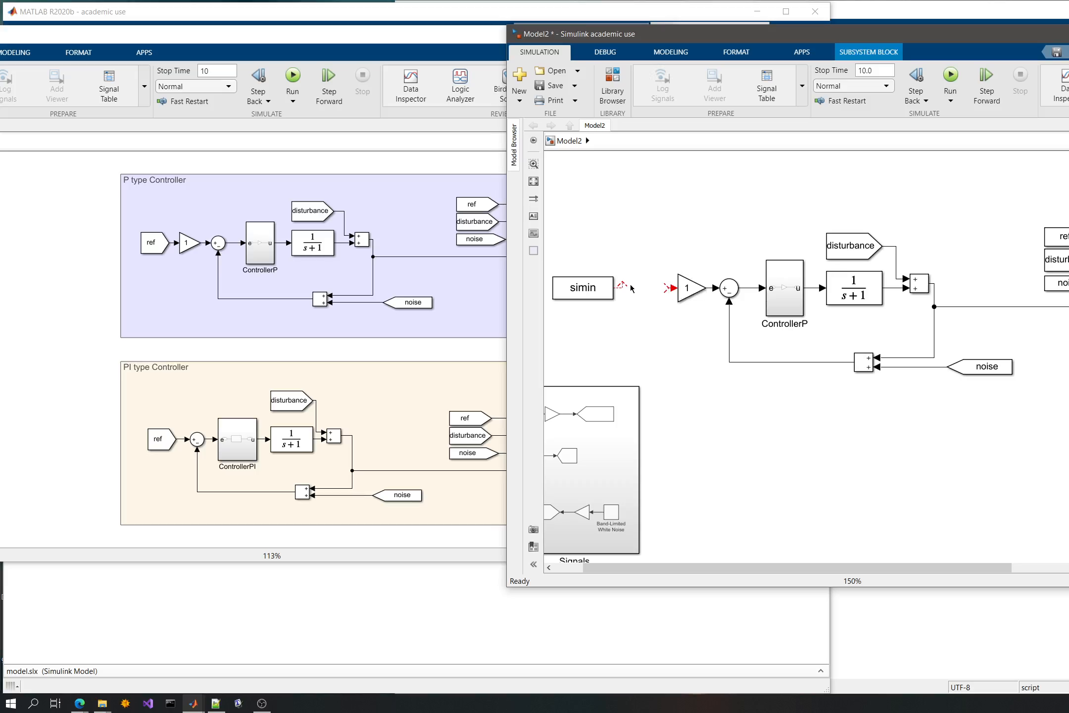
{"action": "left_click_drag", "start_coordinate": [616, 287], "coordinate": [670, 289]}
{"action": "left_click", "coordinate": [678, 325]}
{"action": "left_click_drag", "start_coordinate": [587, 291], "coordinate": [611, 293]}
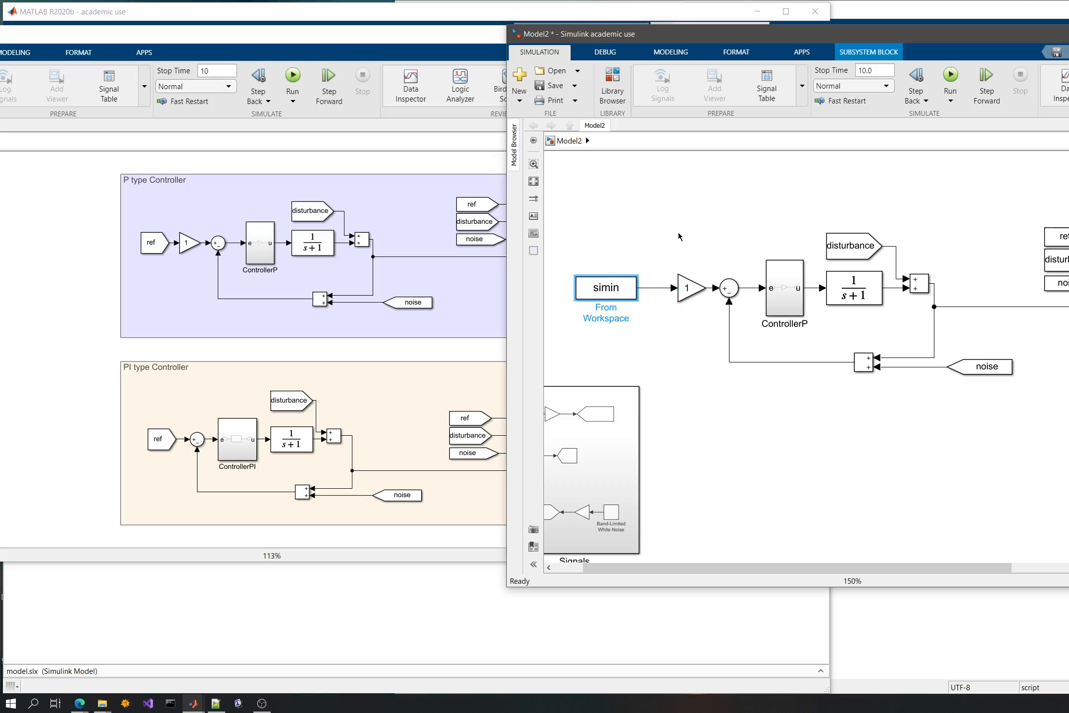
{"action": "scroll", "coordinate": [651, 253], "scroll_direction": "down", "scroll_amount": 3}
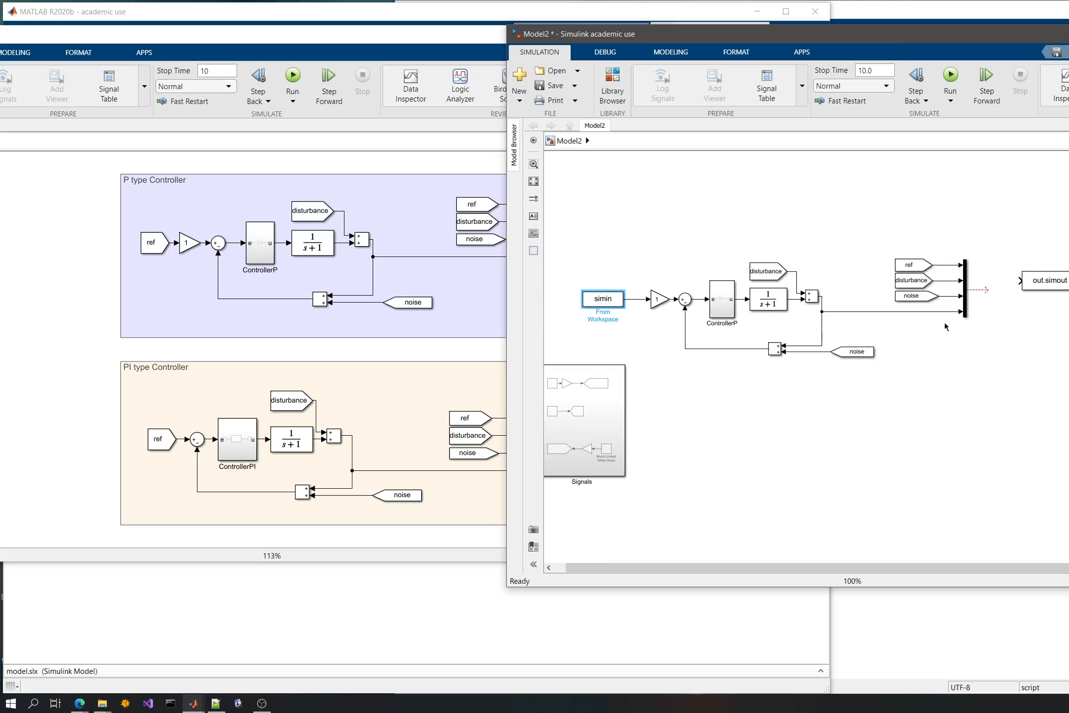
{"action": "left_click_drag", "start_coordinate": [1034, 288], "coordinate": [1005, 290]}
{"action": "left_click", "coordinate": [963, 362]}
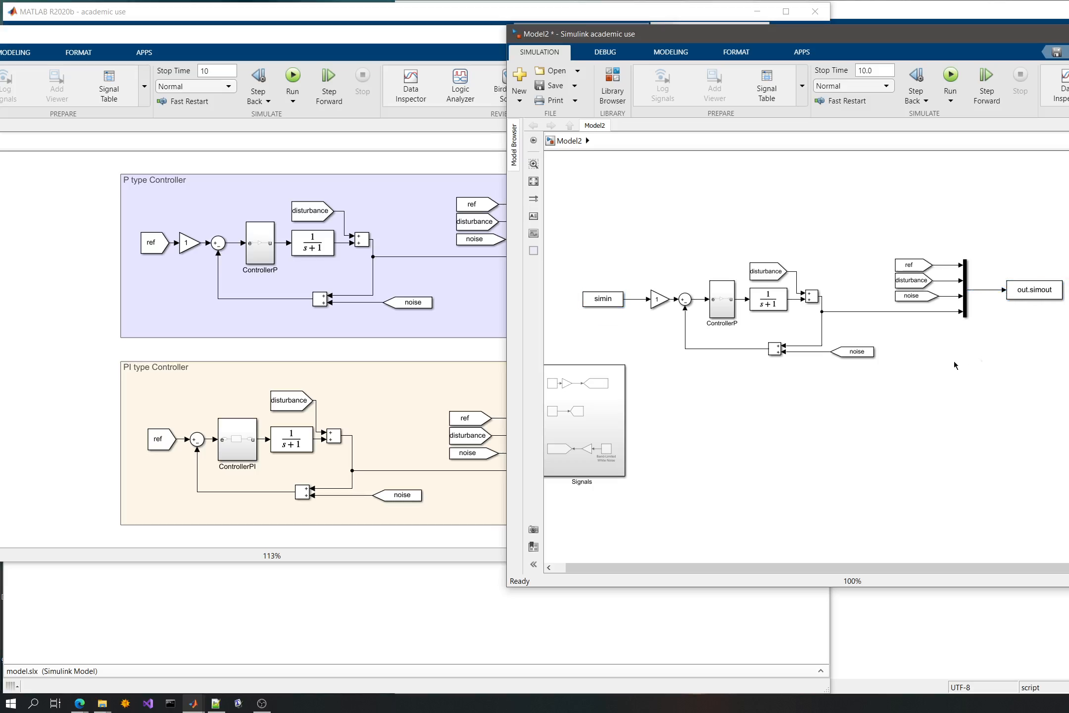
- Move the Signals subsystem below simin and delete the constant and ref Goto branch inside it
{"action": "left_click_drag", "start_coordinate": [579, 411], "coordinate": [616, 448]}
{"action": "left_click", "coordinate": [741, 367]}
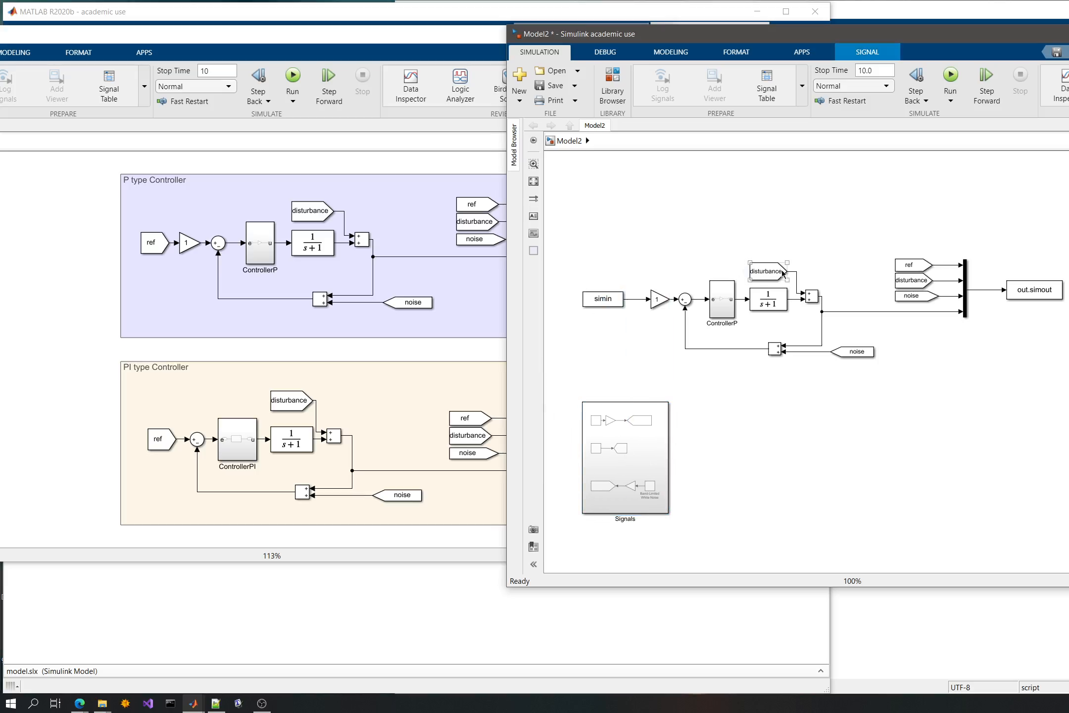
{"action": "left_click", "coordinate": [609, 494]}
{"action": "double_click", "coordinate": [609, 494]}
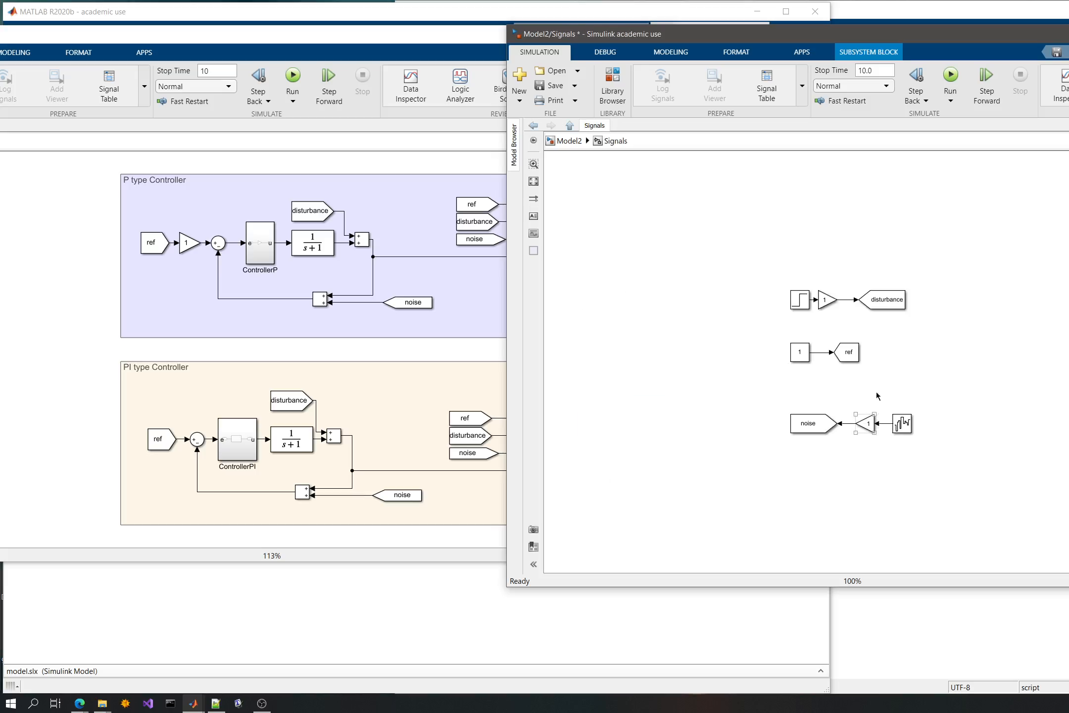
{"action": "left_click_drag", "start_coordinate": [859, 379], "coordinate": [768, 324]}
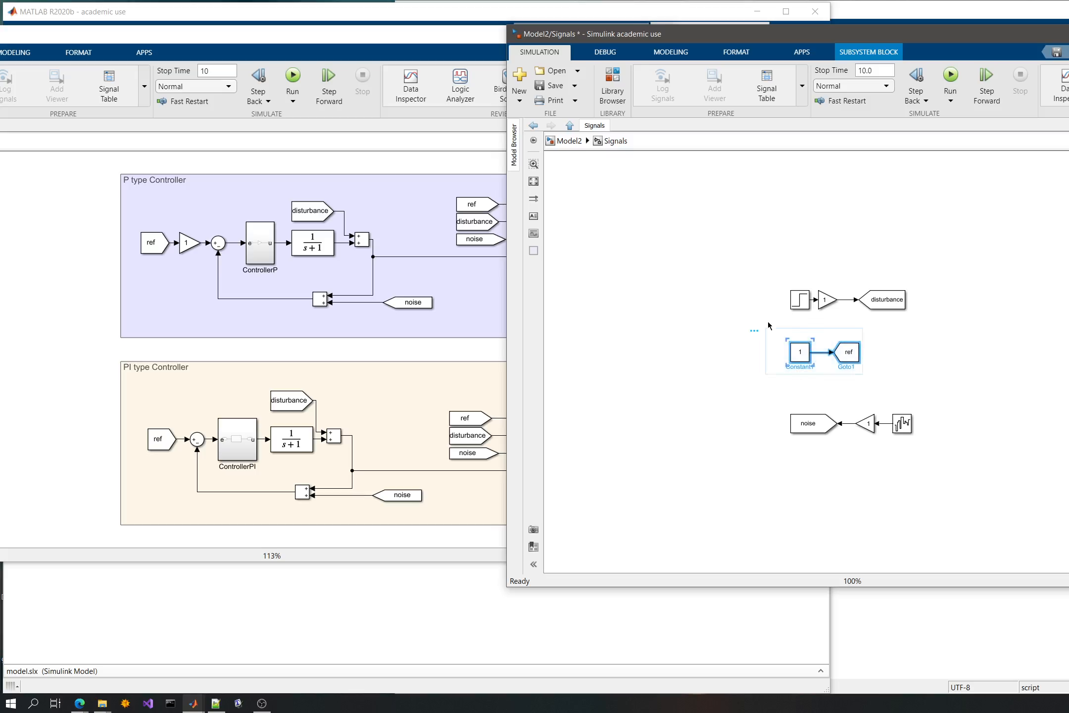
{"action": "key", "text": "Delete"}
- Move the disturbance branch inside Signals down closer to the noise branch and return to Model2's top level
{"action": "left_click_drag", "start_coordinate": [745, 257], "coordinate": [952, 342]}
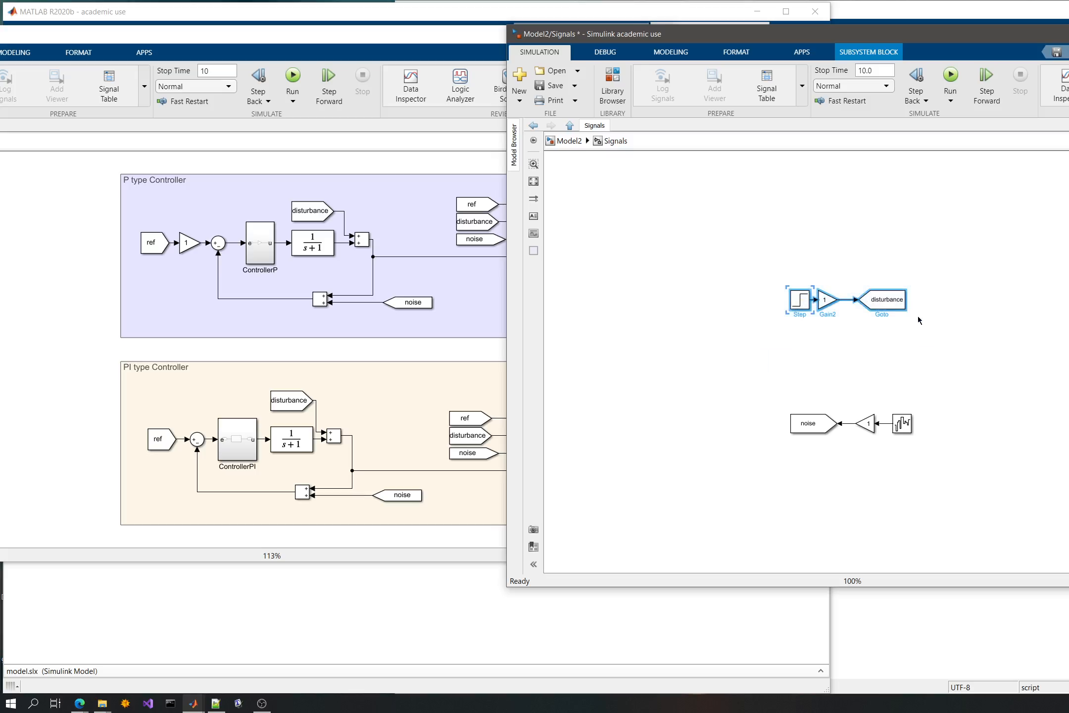
{"action": "left_click_drag", "start_coordinate": [892, 299], "coordinate": [889, 358]}
{"action": "left_click", "coordinate": [854, 291]}
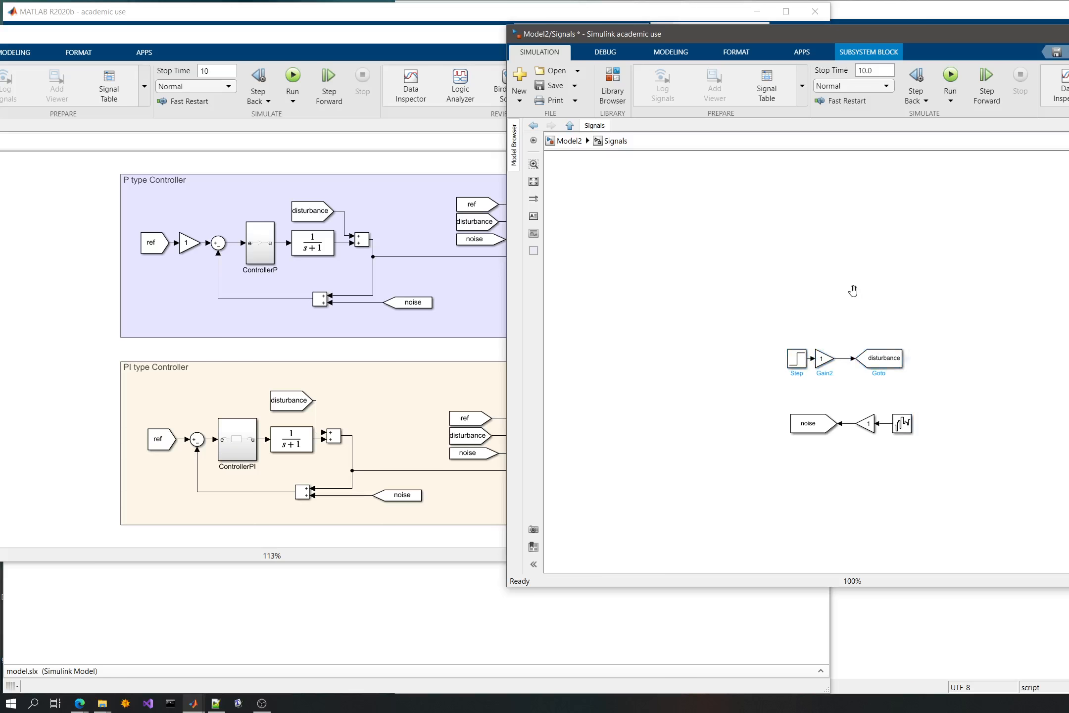
{"action": "key", "text": "space"}
{"action": "scroll", "coordinate": [732, 283], "scroll_direction": "down", "scroll_amount": 3}
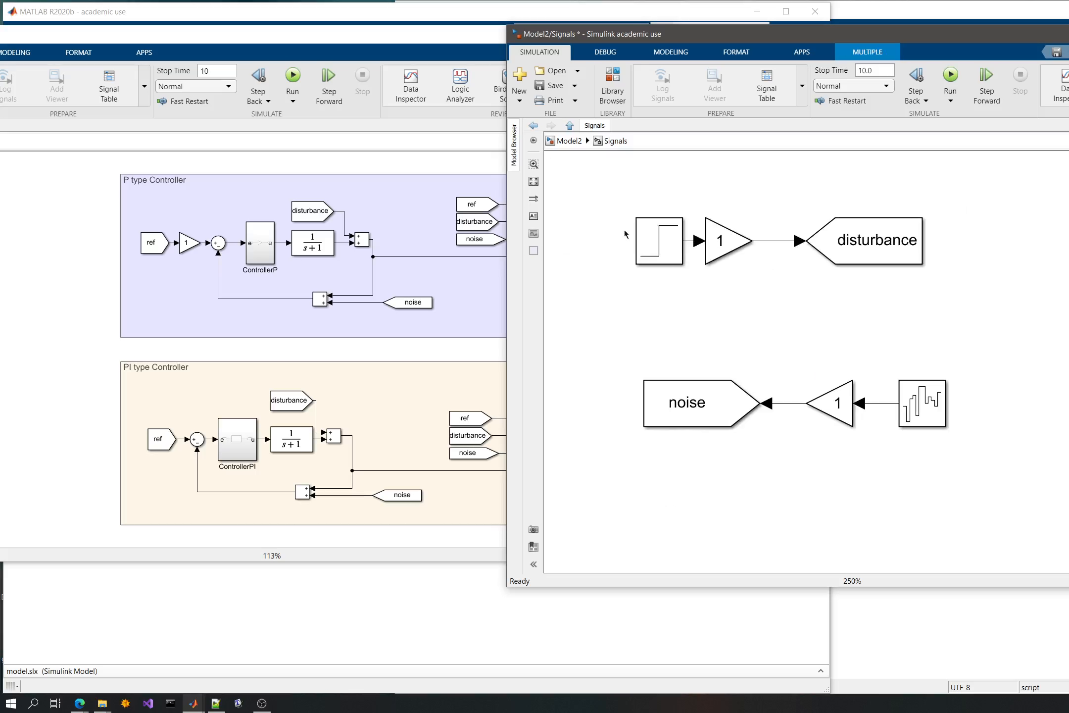
{"action": "left_click", "coordinate": [564, 142]}
- Delete the ref tag with its line to the mux and set the mux's number of inputs to 3
{"action": "left_click", "coordinate": [603, 298]}
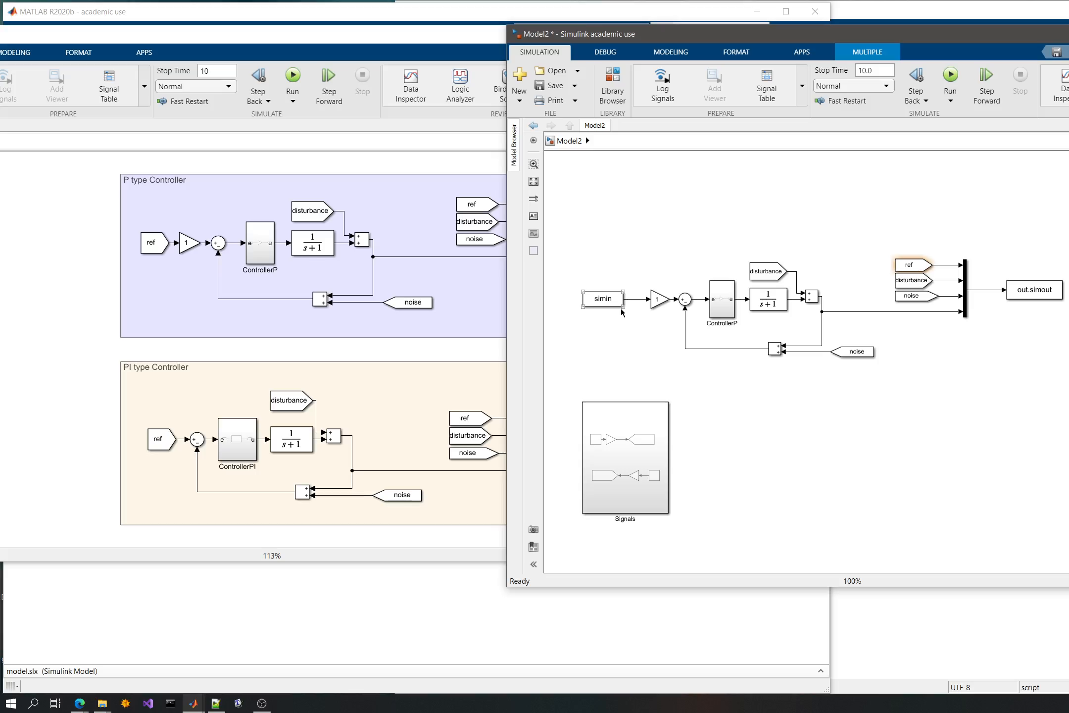
{"action": "left_click", "coordinate": [621, 308]}
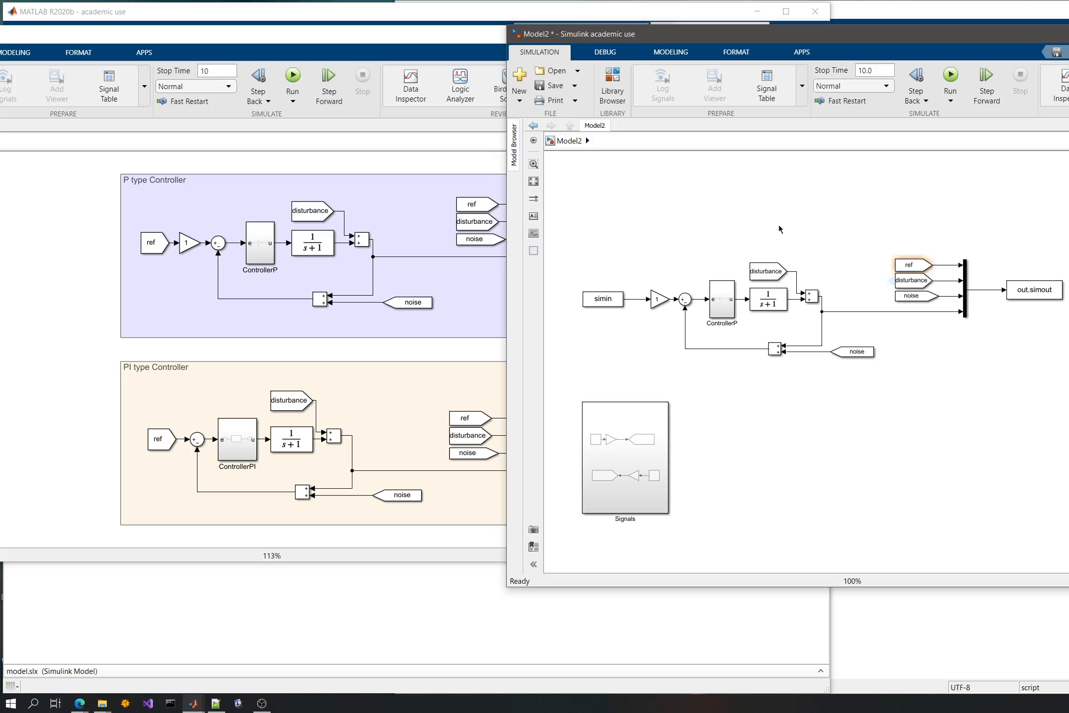
{"action": "left_click_drag", "start_coordinate": [867, 248], "coordinate": [947, 270]}
{"action": "key", "text": "Delete"}
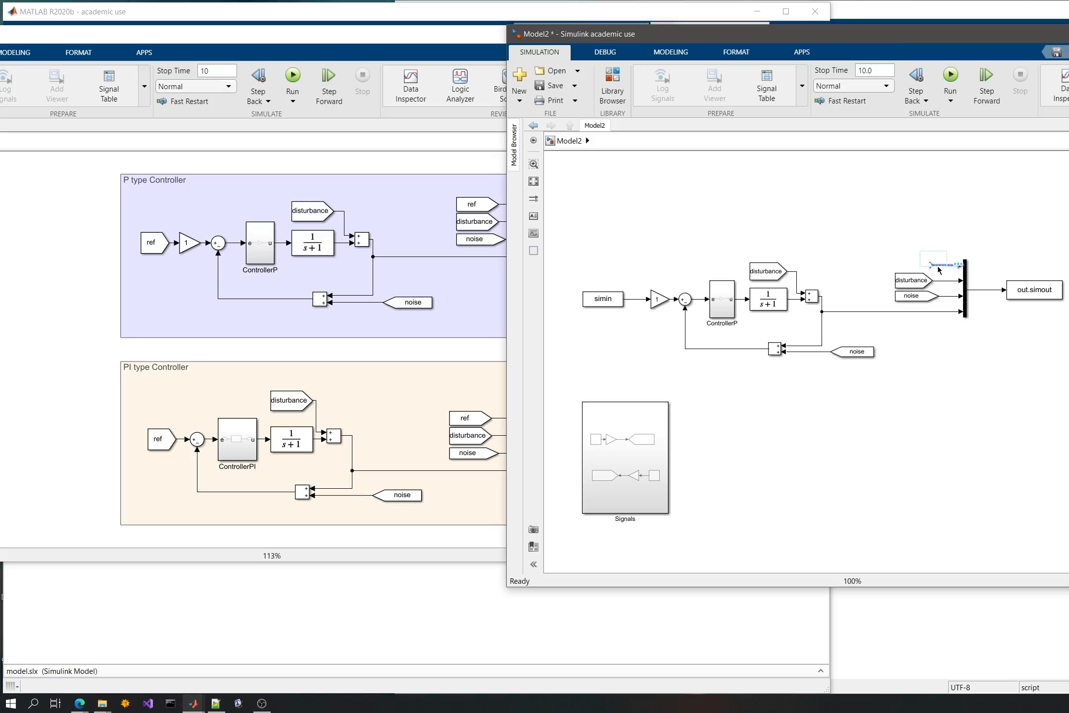
{"action": "key", "text": "Delete"}
{"action": "left_click", "coordinate": [968, 278]}
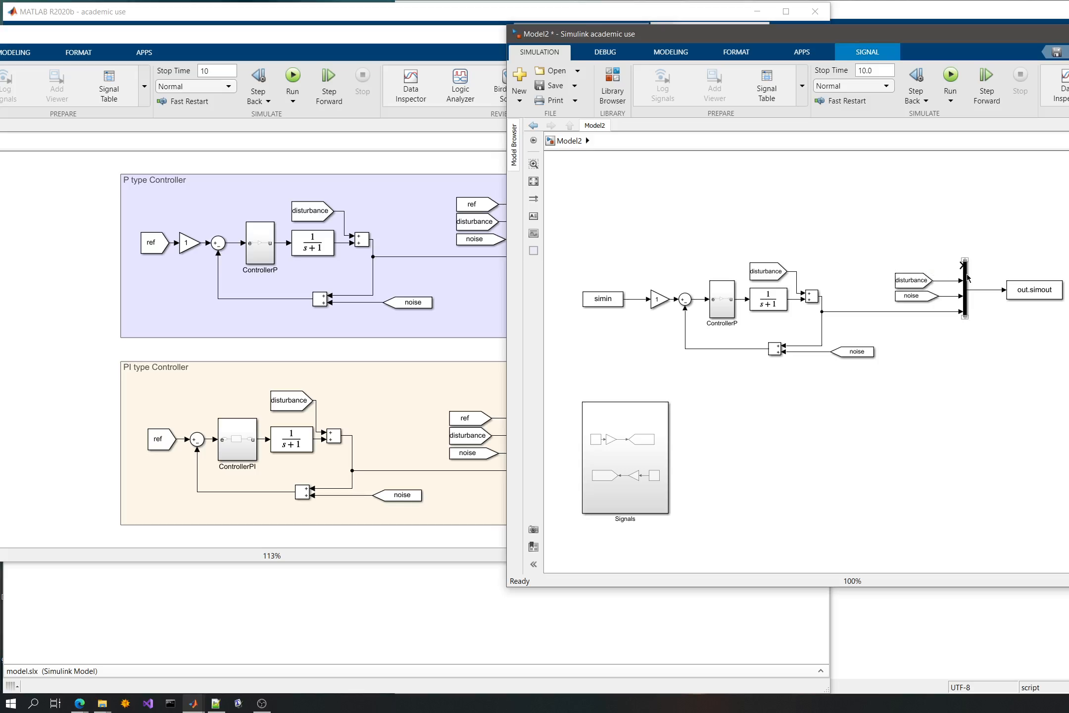
{"action": "double_click", "coordinate": [967, 279]}
{"action": "type", "text": "3"}
{"action": "key", "text": "Return"}
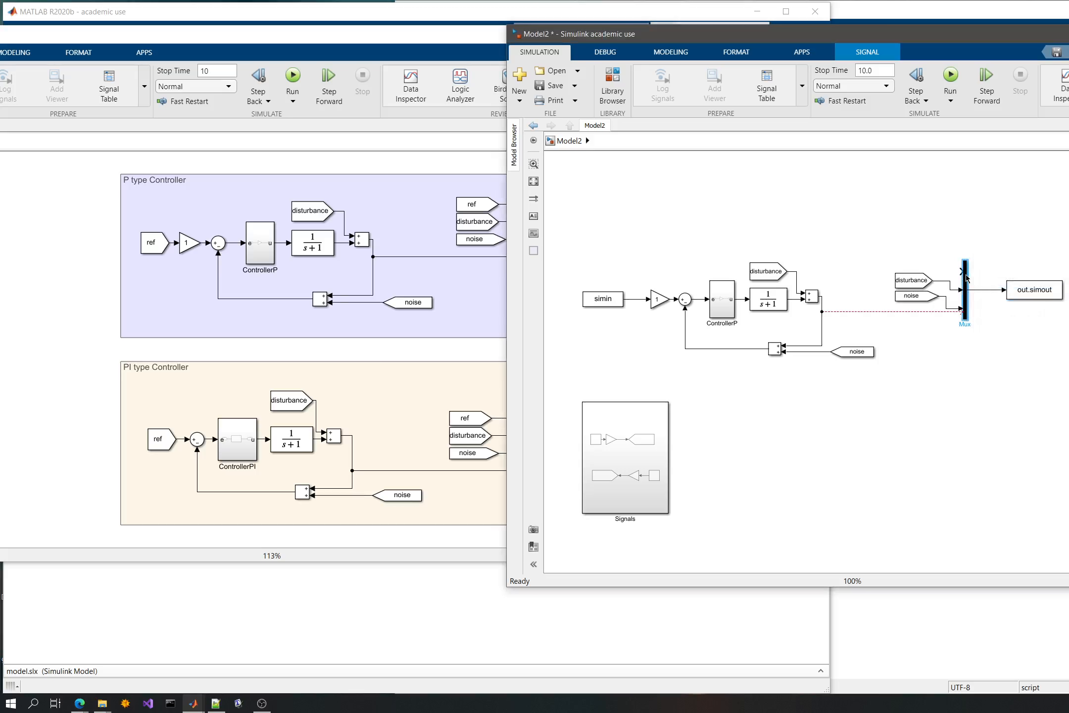
- Line up the disturbance and noise tags with the mux, rewire the loop output to its third input, and save Model2
{"action": "left_click", "coordinate": [885, 253]}
{"action": "mouse_move", "coordinate": [961, 290]}
{"action": "left_mouse_down"}
{"action": "mouse_move", "coordinate": [961, 271]}
{"action": "mouse_move", "coordinate": [916, 263]}
{"action": "mouse_move", "coordinate": [908, 292]}
{"action": "mouse_move", "coordinate": [958, 288]}
{"action": "mouse_move", "coordinate": [962, 311]}
{"action": "left_mouse_up"}
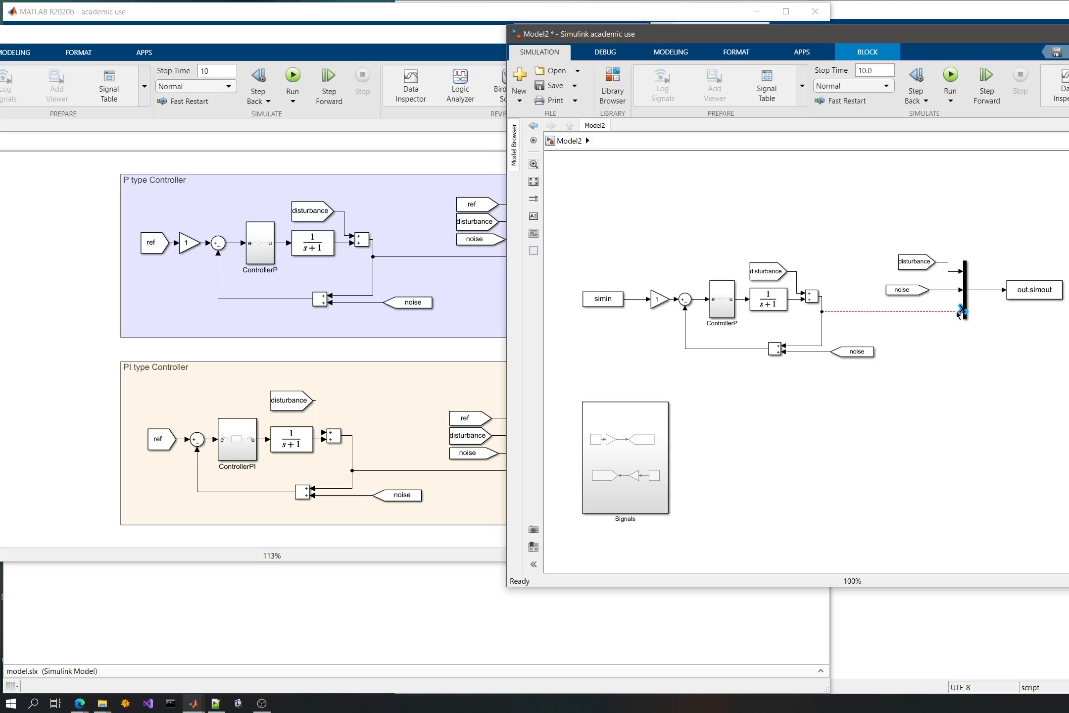
{"action": "left_click", "coordinate": [858, 312]}
{"action": "key", "text": "Delete"}
{"action": "left_click_drag", "start_coordinate": [925, 308], "coordinate": [822, 309]}
{"action": "scroll", "coordinate": [887, 408], "scroll_direction": "up", "scroll_amount": 2}
{"action": "left_click", "coordinate": [896, 398]}
{"action": "key", "text": "ctrl+s"}
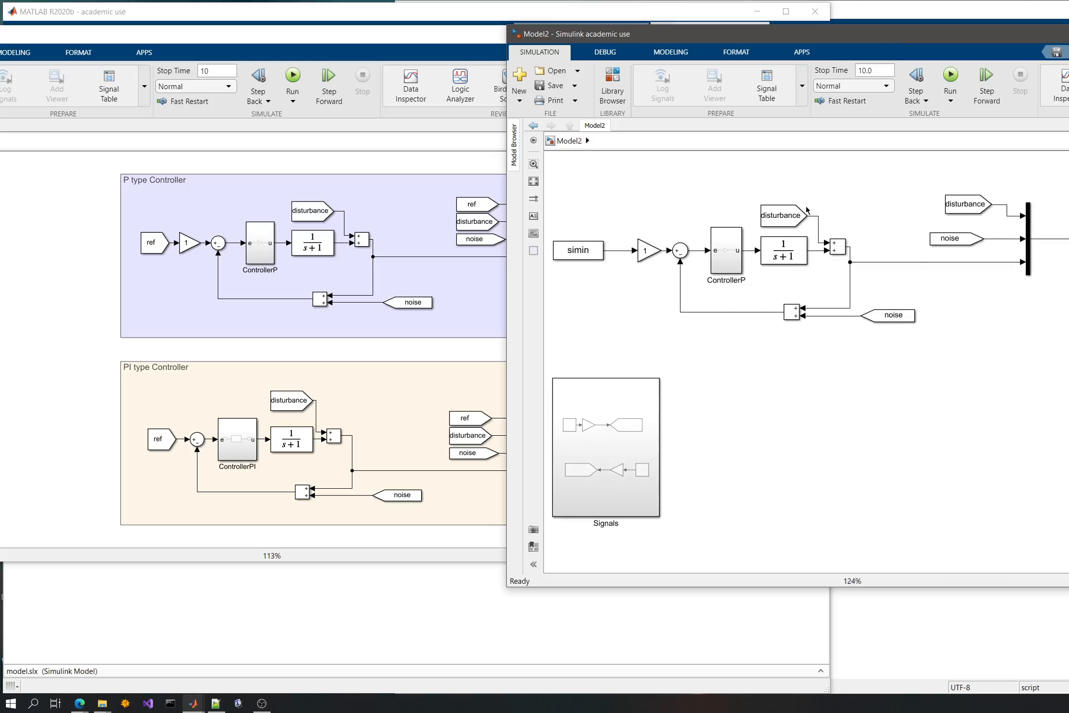
- Close the model.slx window, move Model2 aside, and bring run_model.m in the Editor to the front
{"action": "left_click_drag", "start_coordinate": [746, 36], "coordinate": [639, 72]}
{"action": "left_click", "coordinate": [658, 34]}
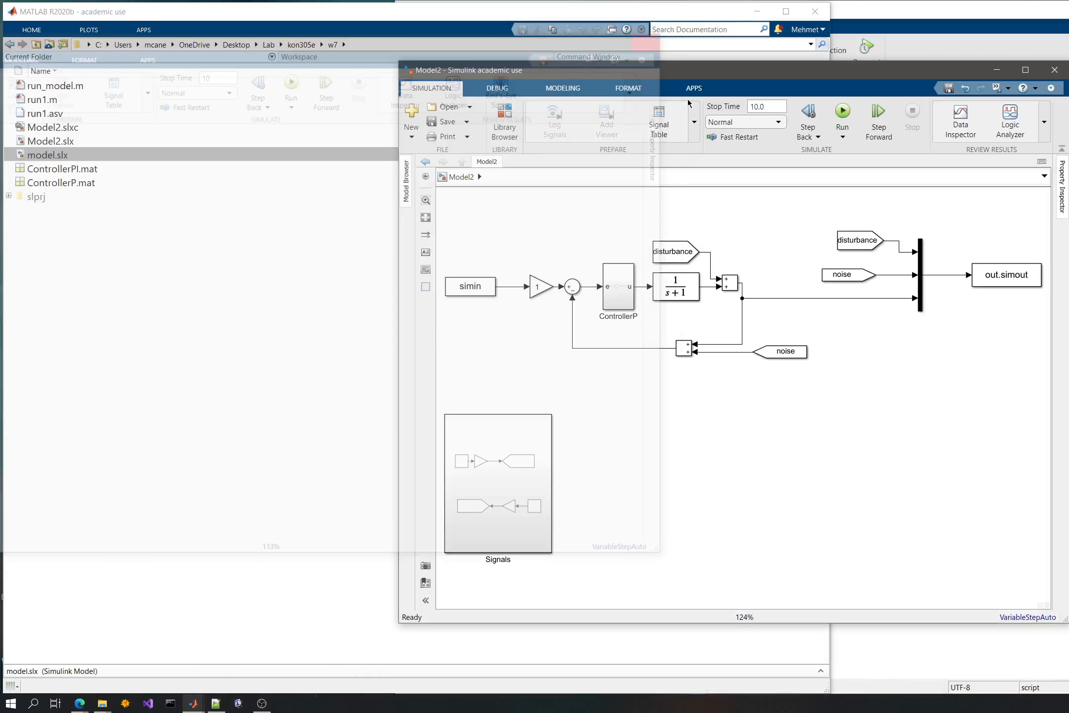
{"action": "left_click_drag", "start_coordinate": [778, 73], "coordinate": [434, 82]}
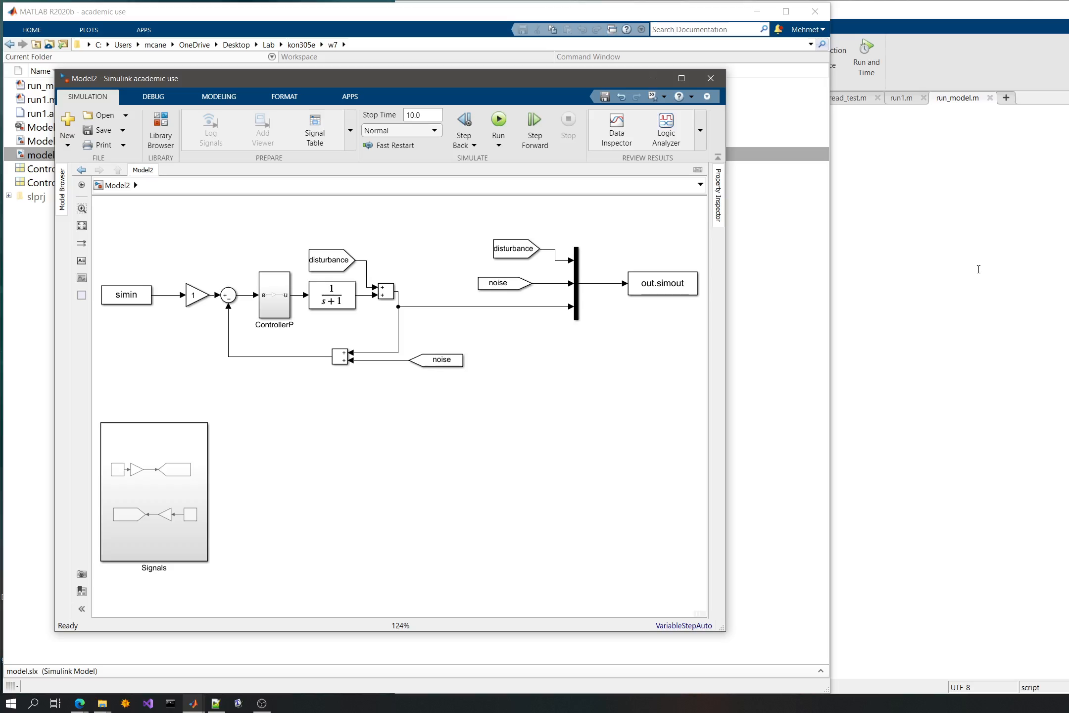
{"action": "left_click", "coordinate": [979, 269]}
{"action": "scroll", "coordinate": [551, 288], "scroll_direction": "down", "scroll_amount": 1}
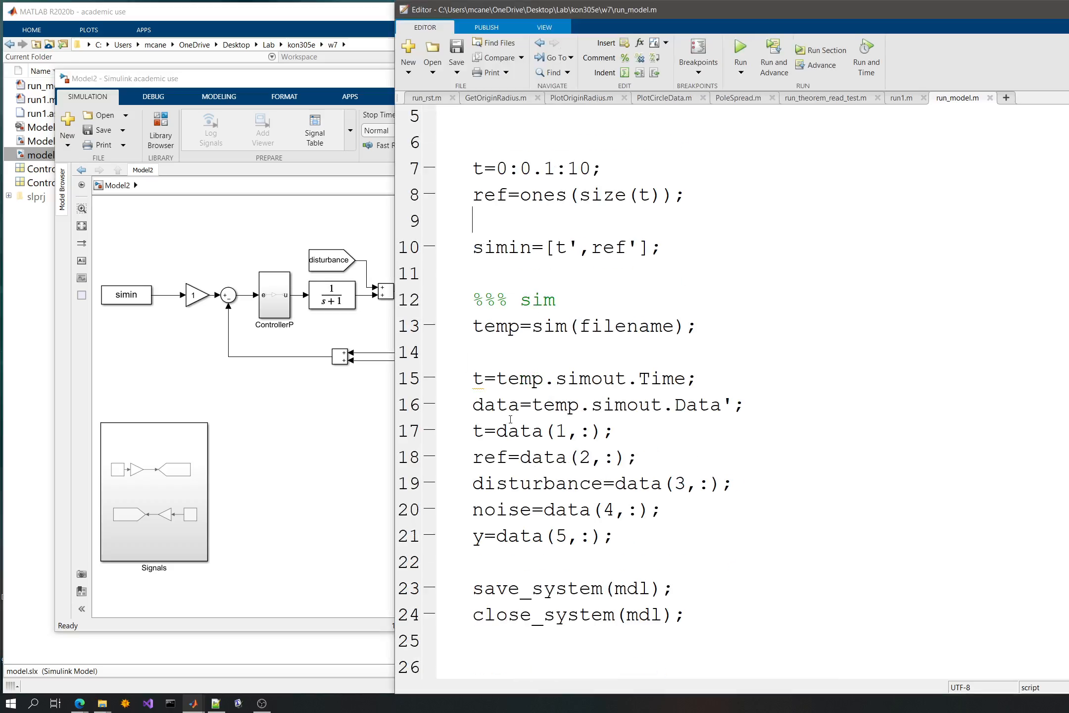
- Delete the lines ref=data(2,:); and t=data(1,:); from run_model.m and save the script
{"action": "left_click_drag", "start_coordinate": [474, 455], "coordinate": [658, 460]}
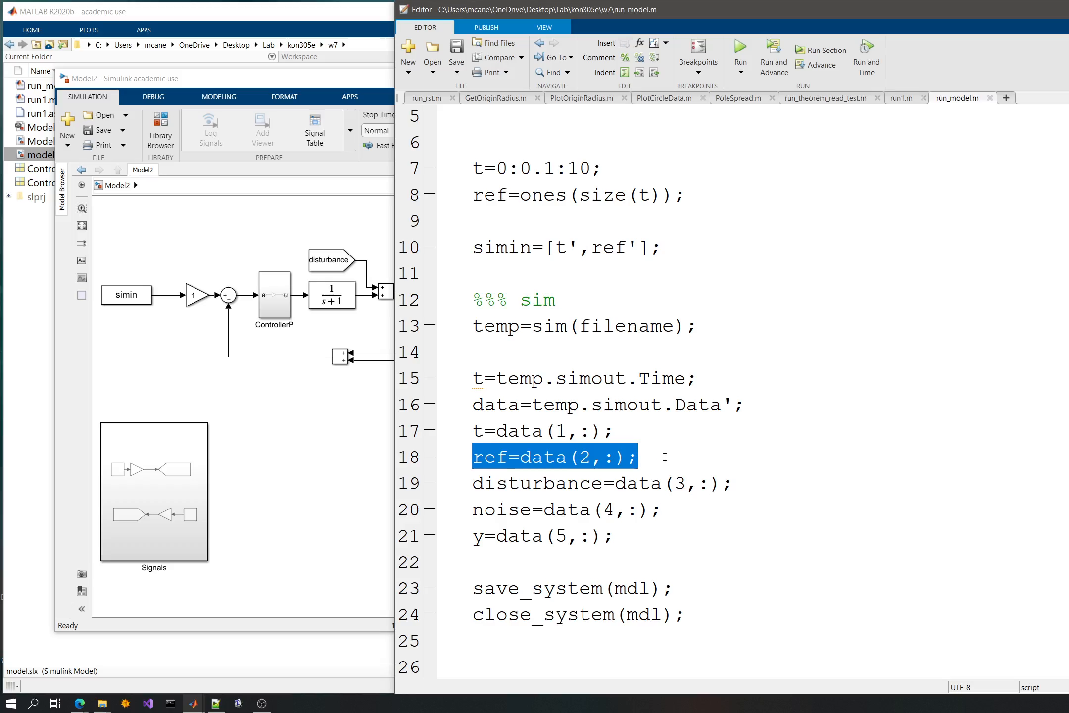
{"action": "key", "text": "BackSpace"}
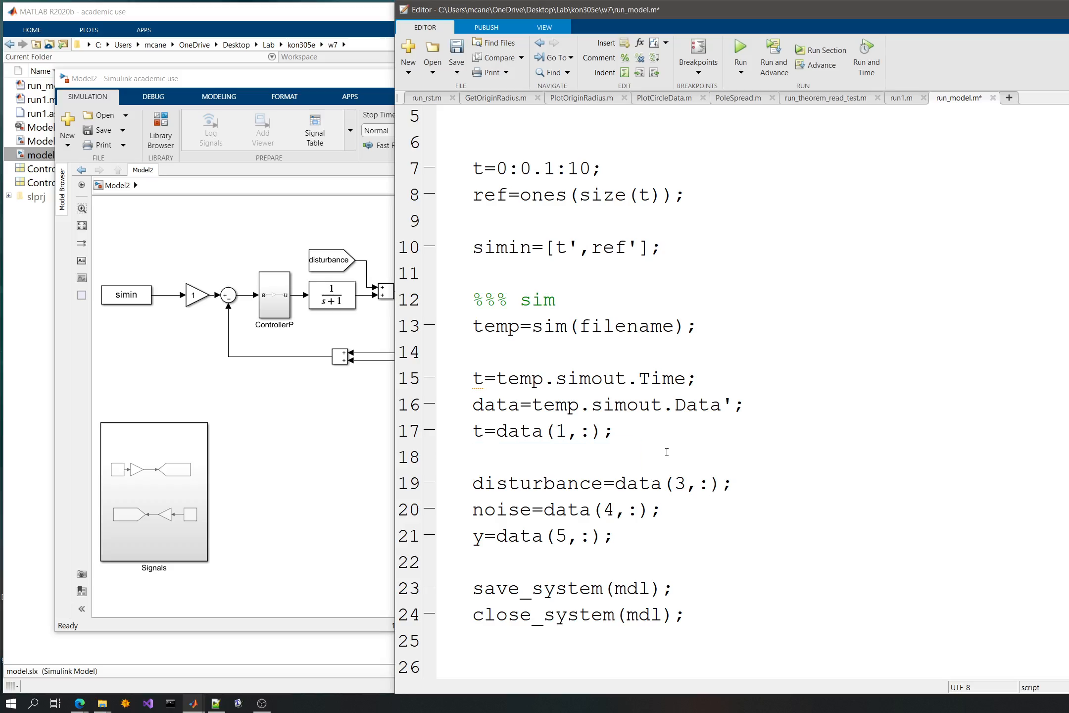
{"action": "key", "text": "Up"}
{"action": "key", "text": "Up"}
{"action": "key", "text": "Up"}
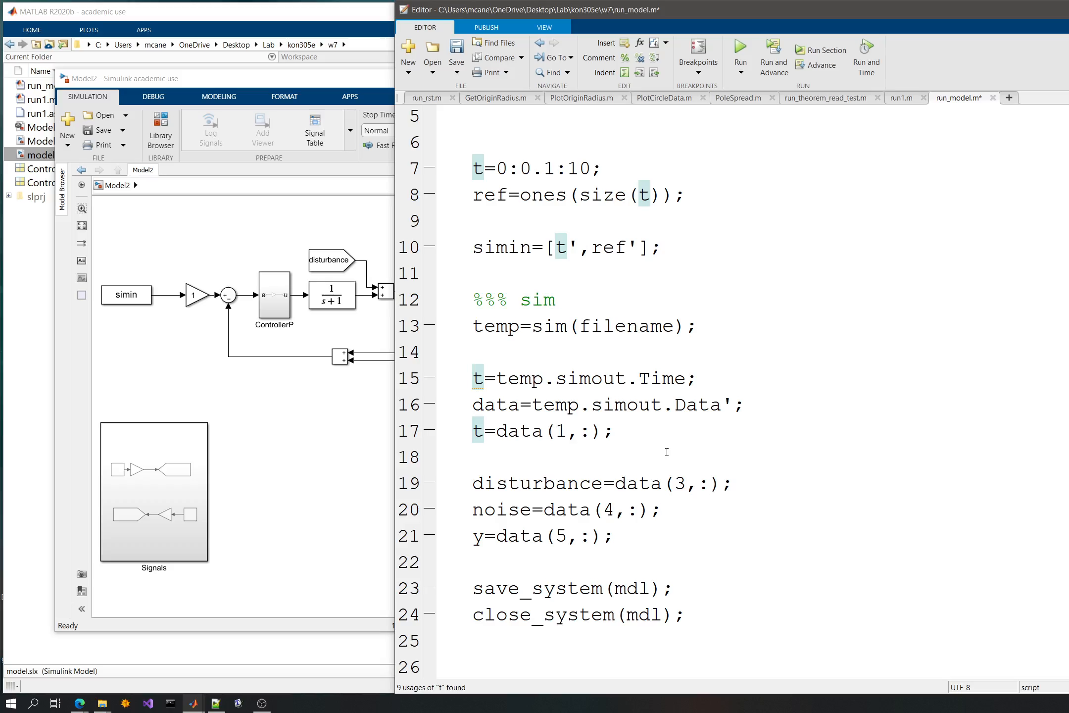
{"action": "key", "text": "Down"}
{"action": "key", "text": "Down"}
{"action": "left_click_drag", "start_coordinate": [521, 462], "coordinate": [436, 432]}
{"action": "key", "text": "Delete"}
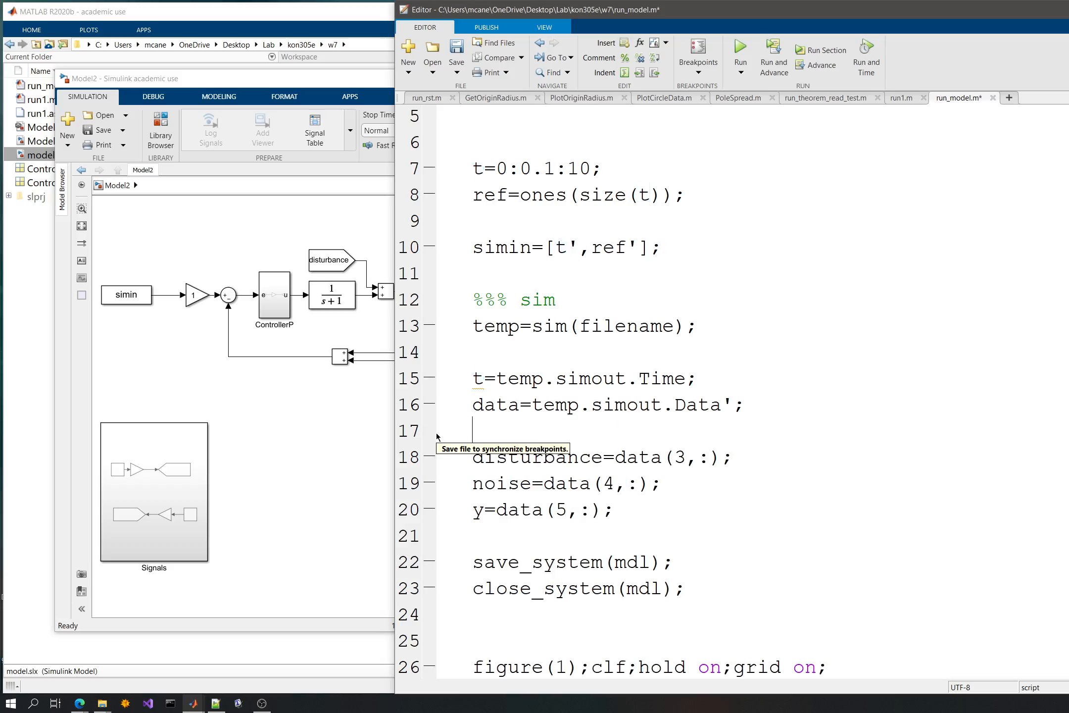
{"action": "key", "text": "ctrl+s"}
- Set the save format of Model2's out.simout block to Array and return to run_model.m
{"action": "left_click", "coordinate": [356, 439]}
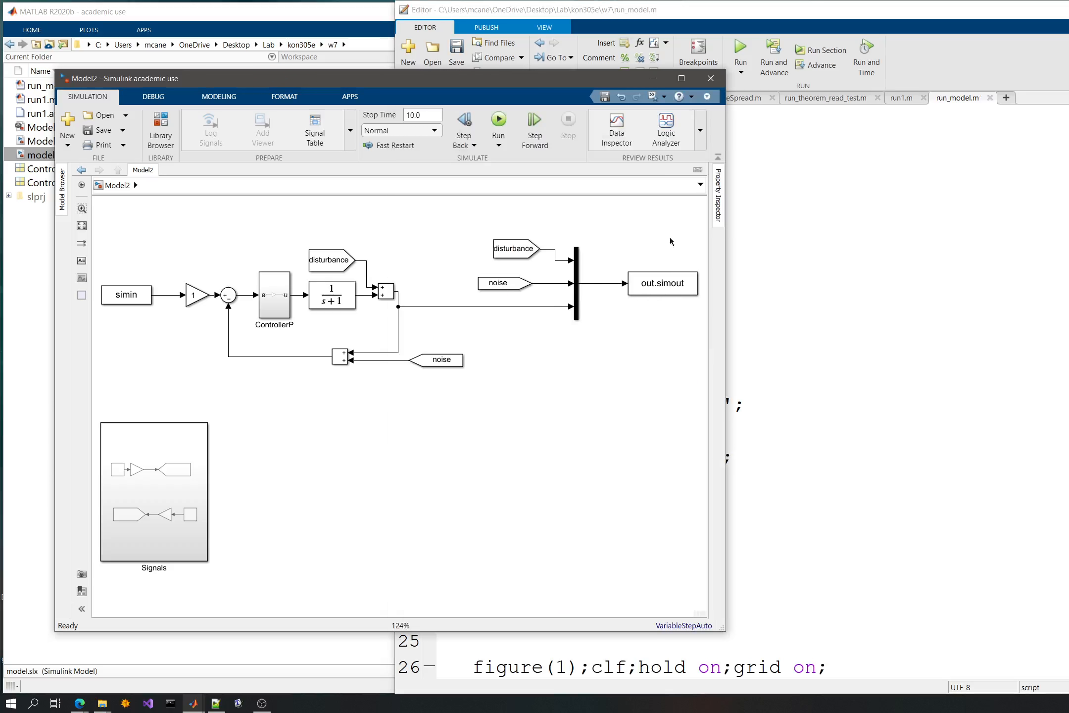
{"action": "double_click", "coordinate": [659, 286]}
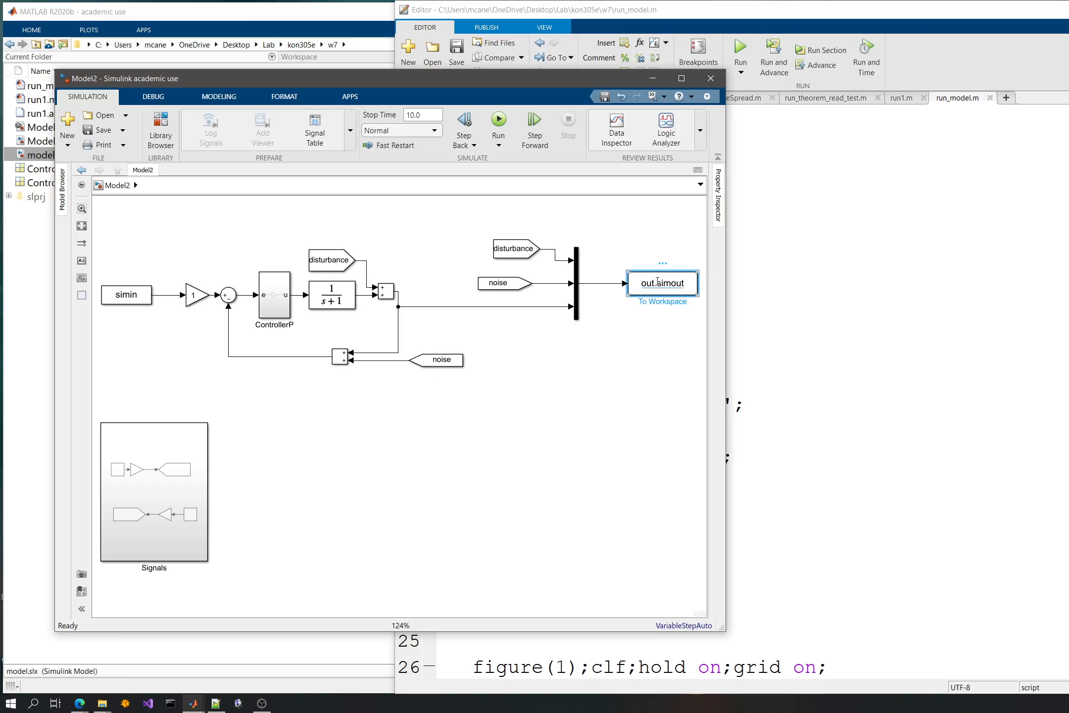
{"action": "left_click", "coordinate": [790, 332]}
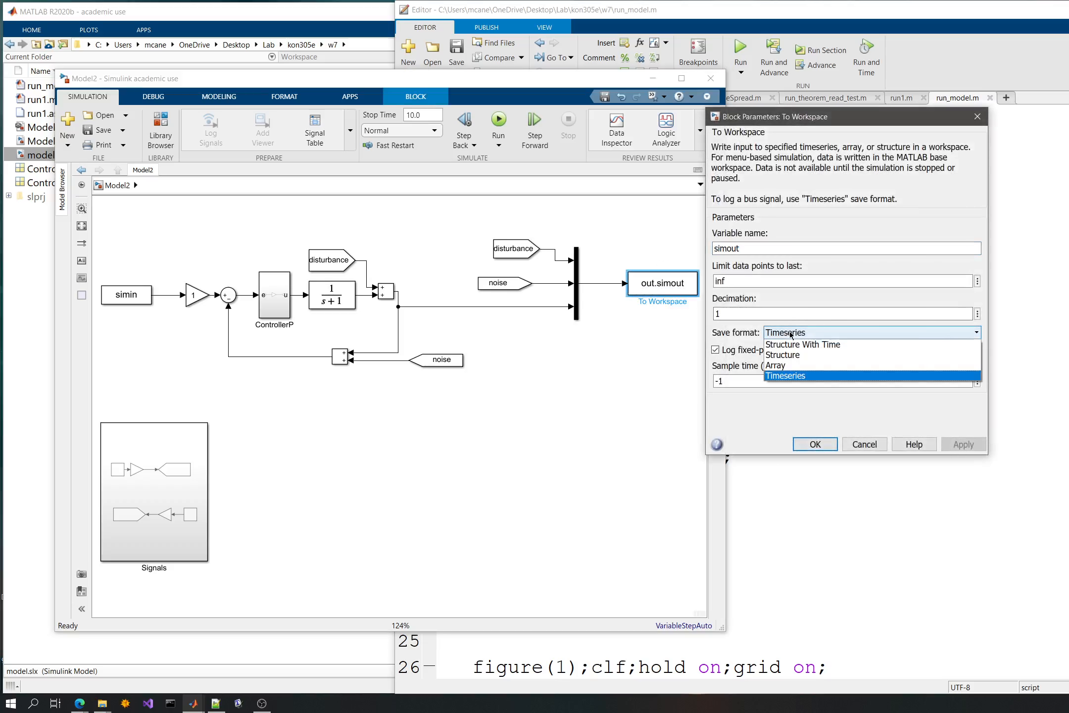
{"action": "left_click", "coordinate": [781, 366]}
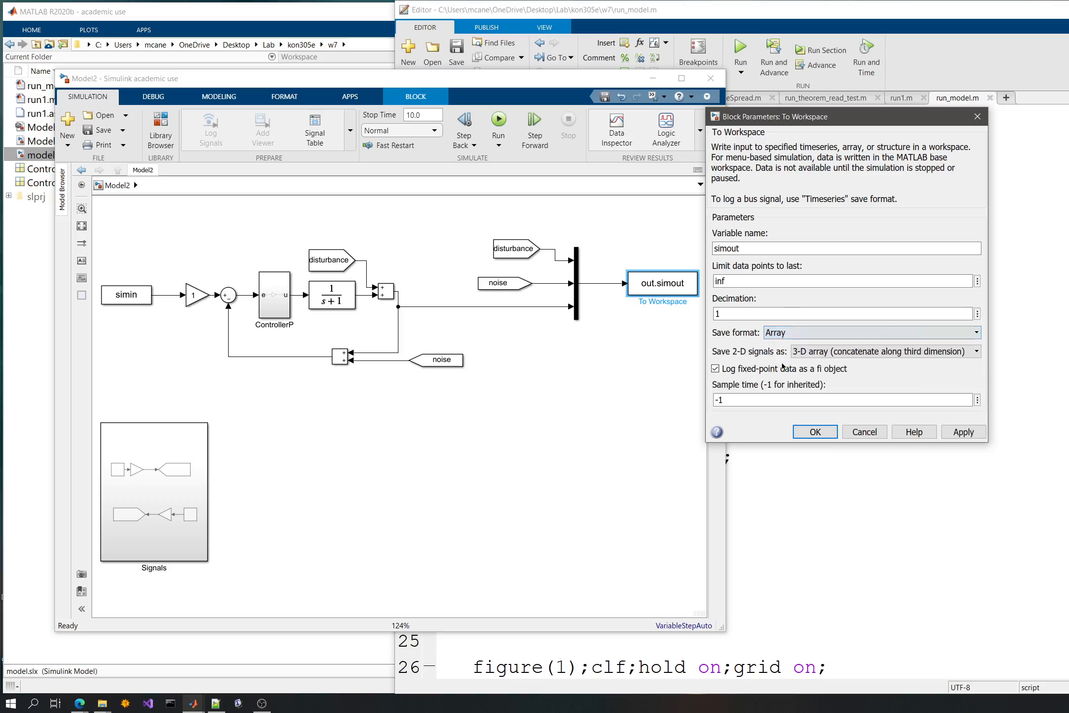
{"action": "left_click", "coordinate": [814, 431]}
{"action": "left_click", "coordinate": [859, 427]}
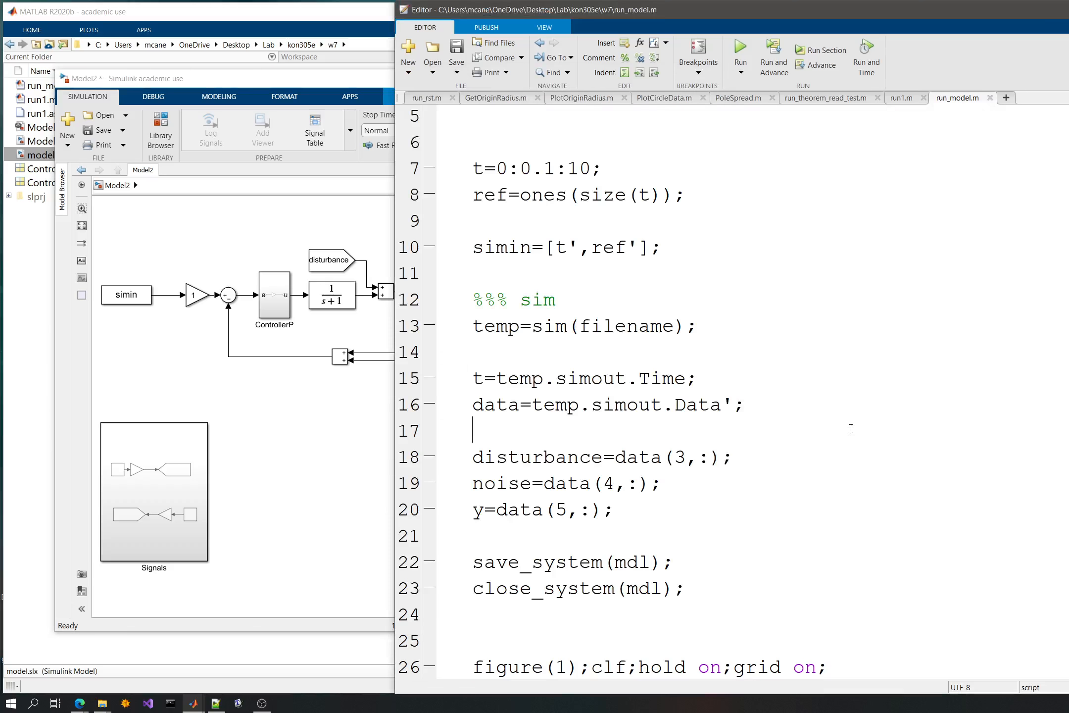
- Set the data row indices to 1 for disturbance, 2 for noise and 3 for y, and save run_model.m
{"action": "scroll", "coordinate": [540, 437], "scroll_direction": "down", "scroll_amount": 1}
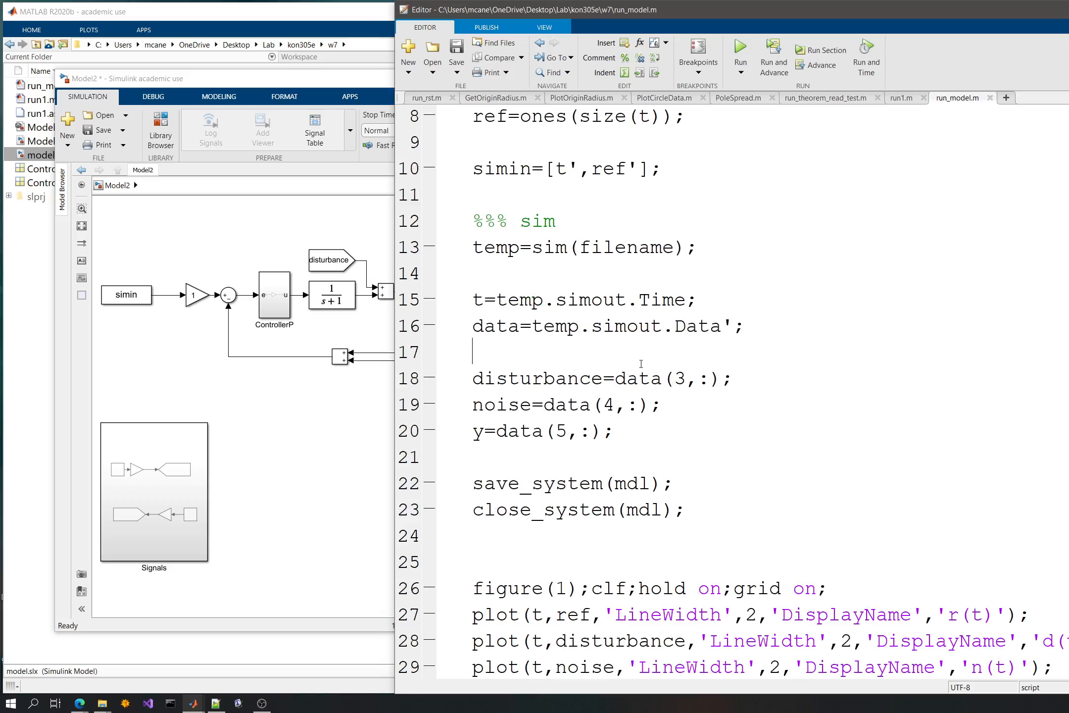
{"action": "double_click", "coordinate": [680, 378]}
{"action": "type", "text": "1"}
{"action": "double_click", "coordinate": [608, 404]}
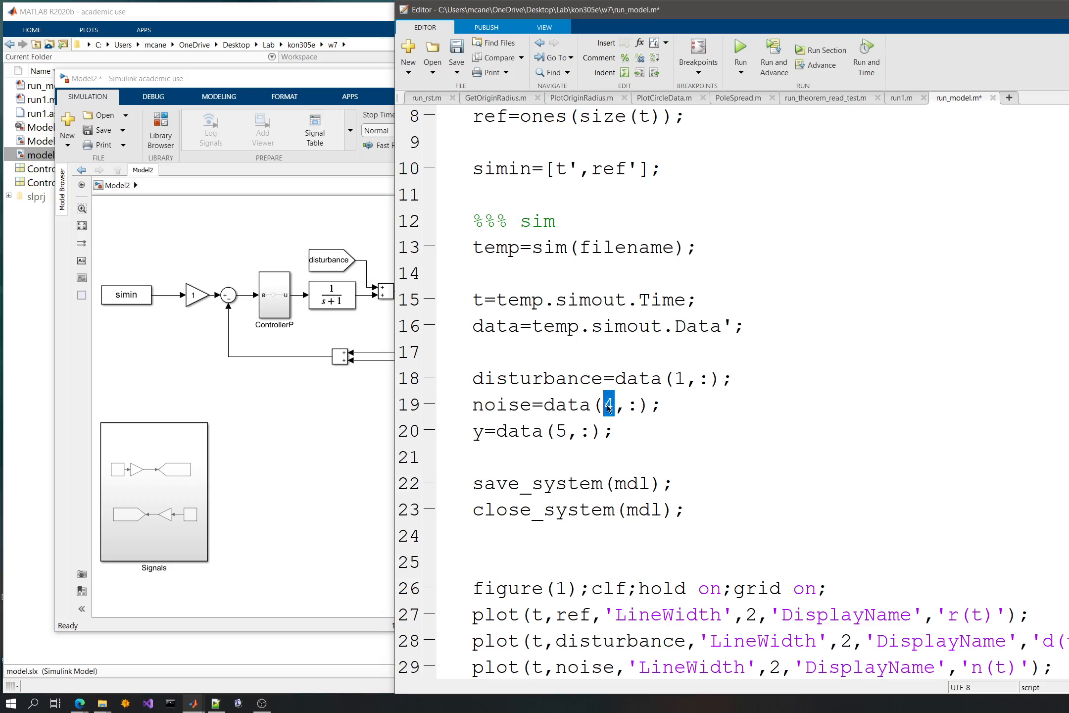
{"action": "type", "text": "2"}
{"action": "double_click", "coordinate": [560, 431]}
{"action": "type", "text": "3"}
{"action": "key", "text": "End"}
{"action": "key", "text": "ctrl+s"}
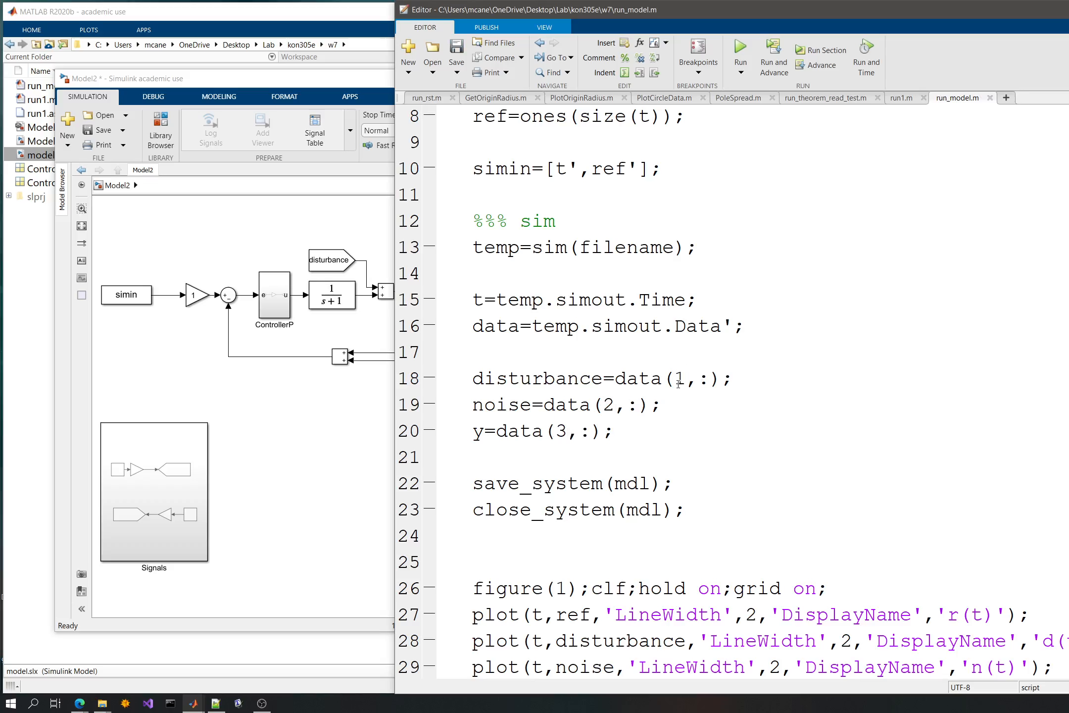
{"action": "scroll", "coordinate": [606, 408], "scroll_direction": "down", "scroll_amount": 3}
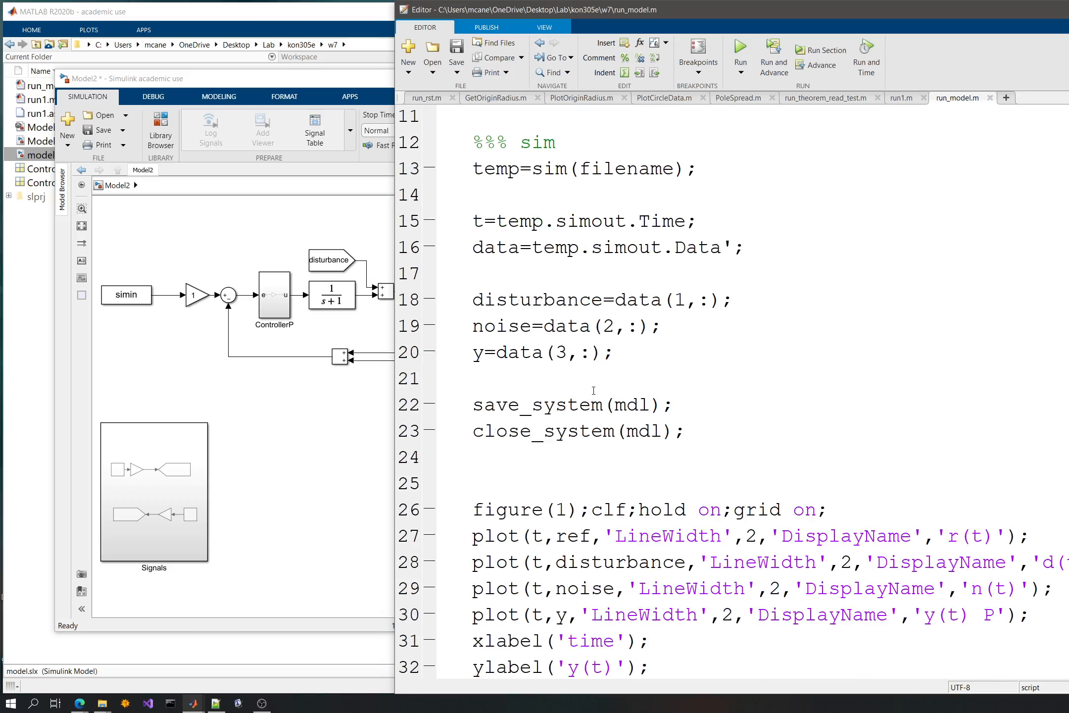
- Run run_model.m and read the resulting message in the Command Window
{"action": "key", "text": "F5"}
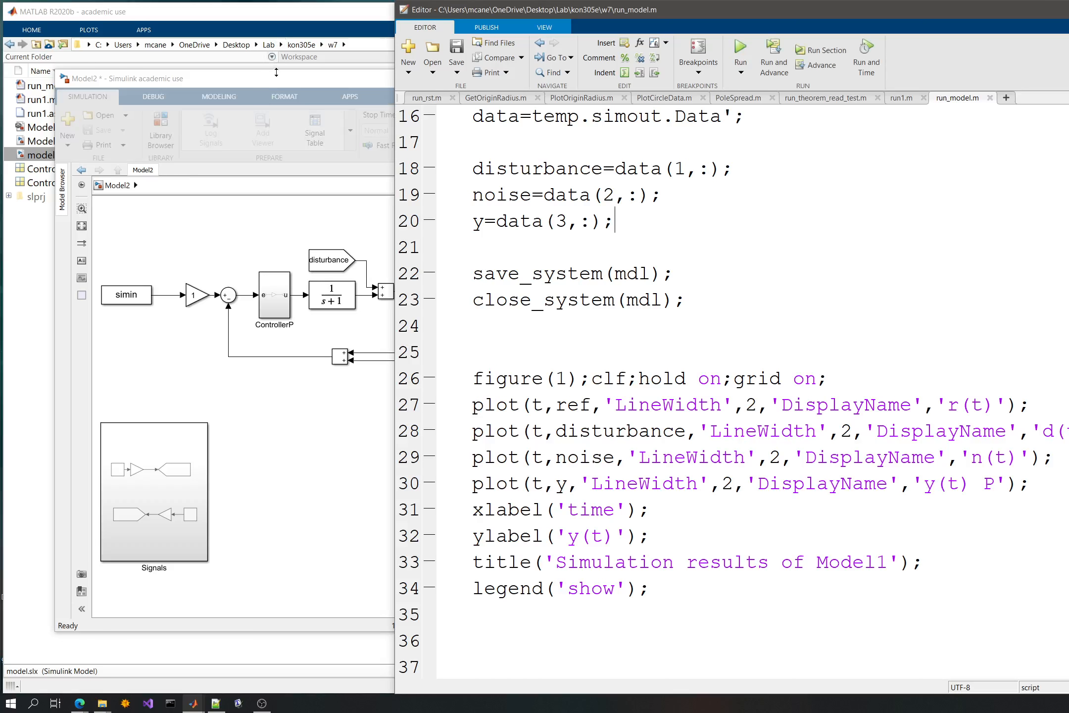
{"action": "left_click", "coordinate": [279, 78]}
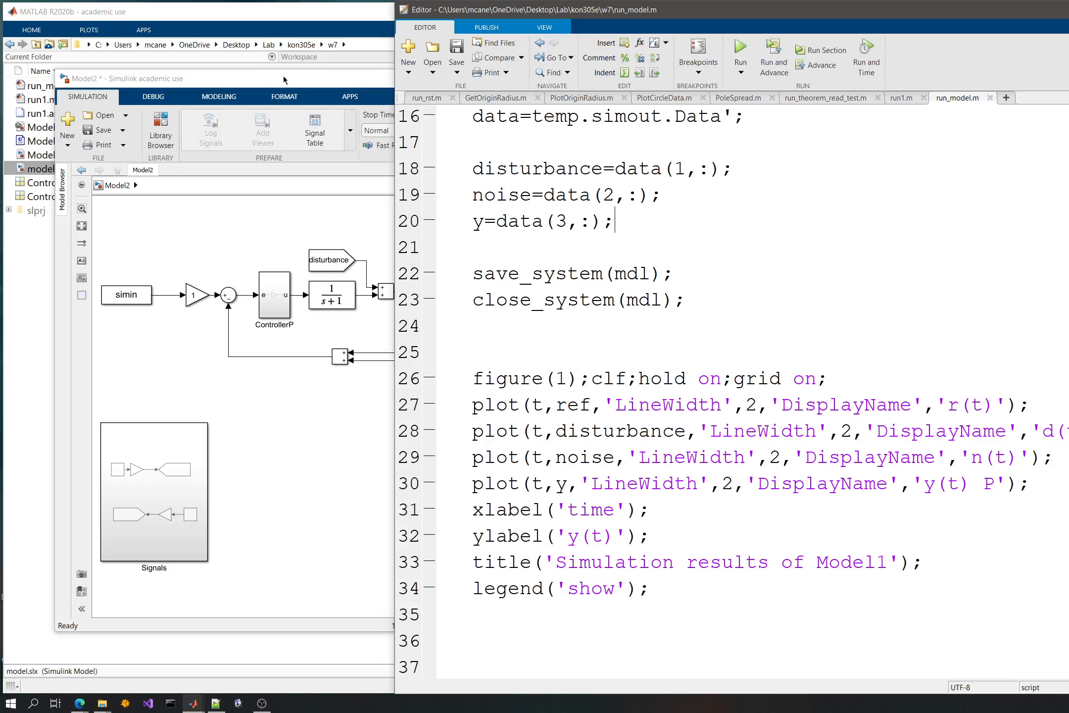
{"action": "left_click", "coordinate": [284, 77]}
{"action": "left_click", "coordinate": [321, 15]}
{"action": "left_click", "coordinate": [587, 56]}
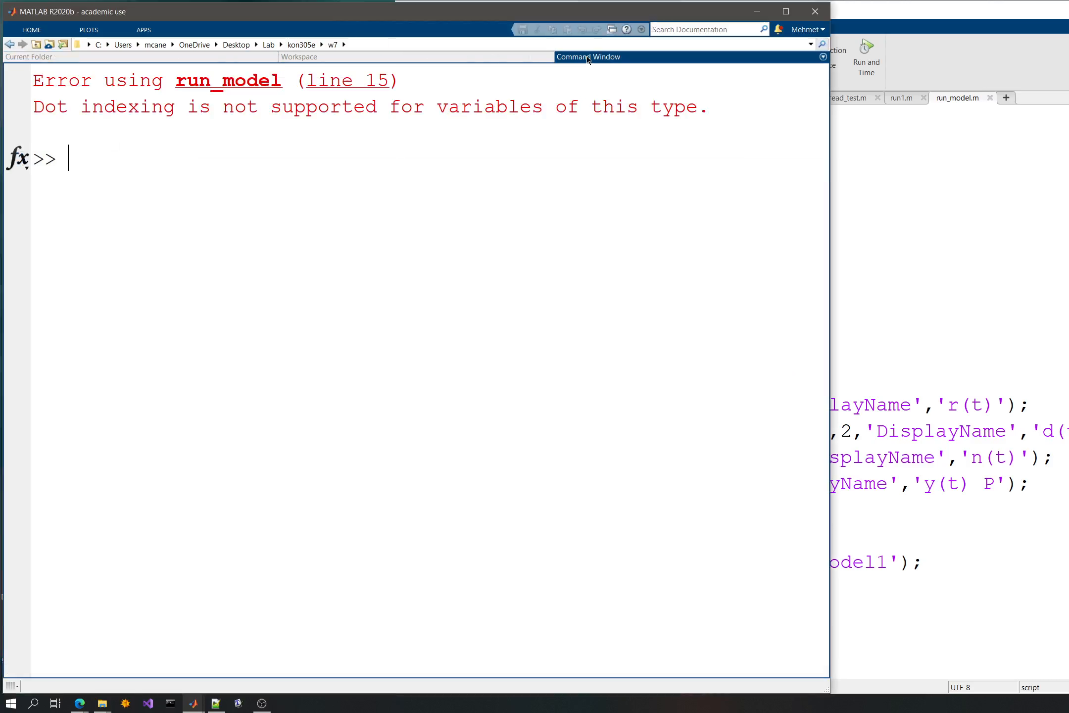
{"action": "left_click_drag", "start_coordinate": [81, 106], "coordinate": [224, 106]}
{"action": "left_click", "coordinate": [366, 107]}
- Review the temp.simout assignments in run_model.m and check the simin variable in the workspace
{"action": "left_click", "coordinate": [972, 328]}
{"action": "scroll", "coordinate": [729, 326], "scroll_direction": "up", "scroll_amount": 2}
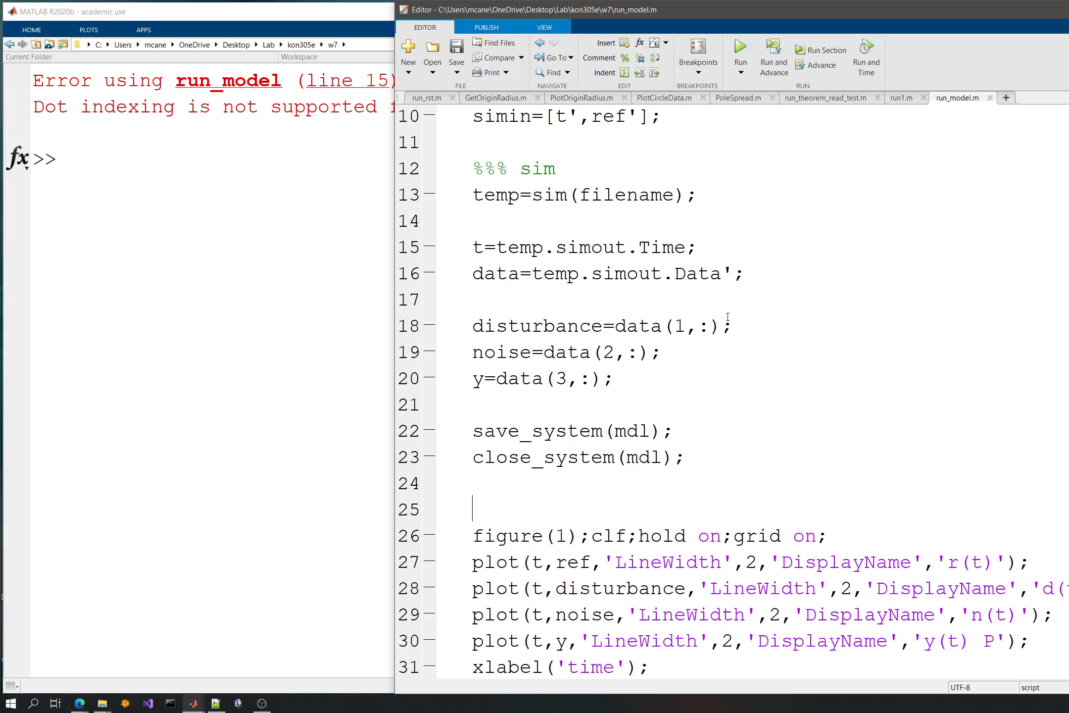
{"action": "double_click", "coordinate": [627, 277]}
{"action": "left_click", "coordinate": [283, 275]}
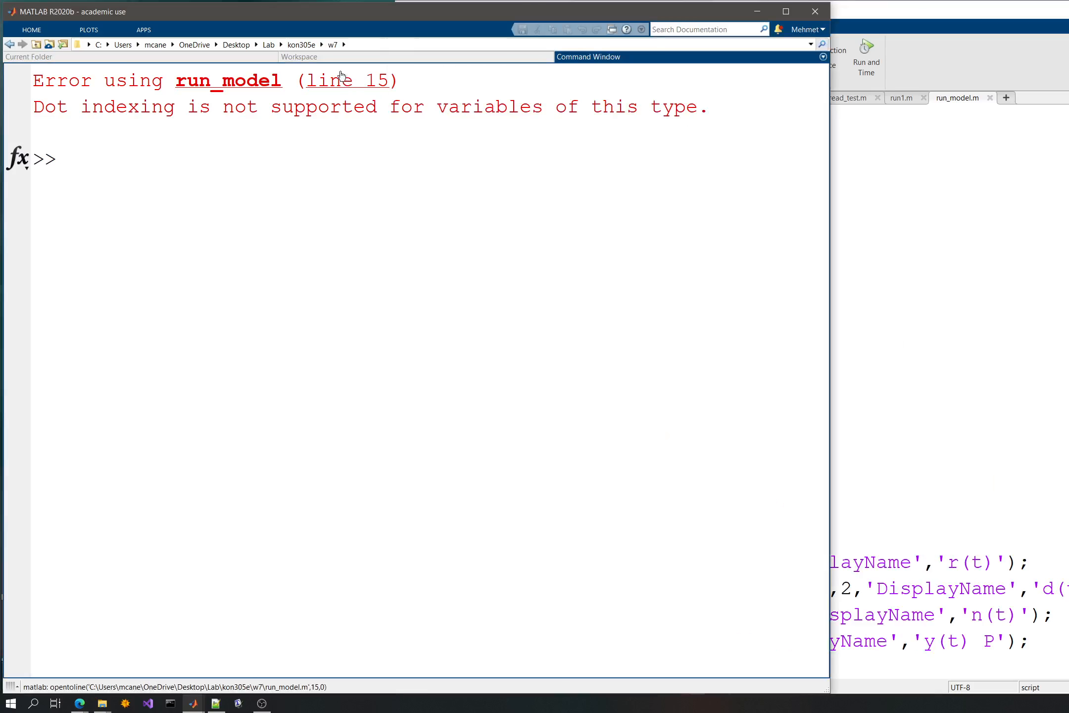
{"action": "left_click", "coordinate": [330, 59]}
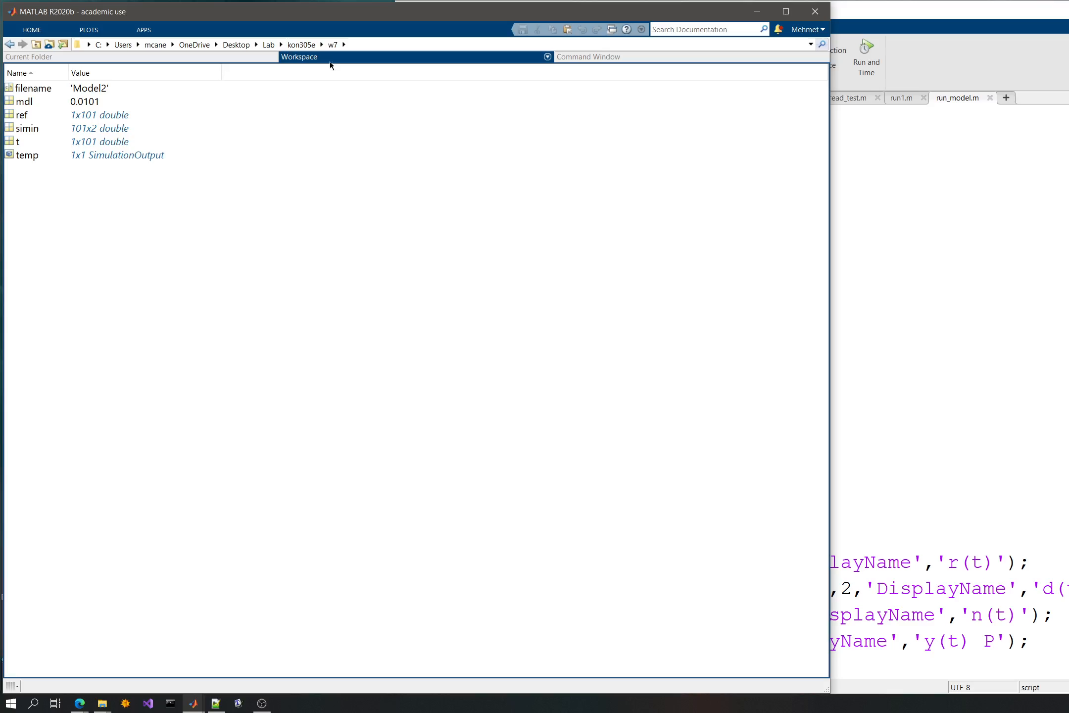
{"action": "left_click", "coordinate": [33, 132]}
{"action": "left_click", "coordinate": [94, 128]}
- Open Model2.slx to inspect its diagram, check the workspace variables, and return to the Command Window
{"action": "left_click", "coordinate": [40, 57]}
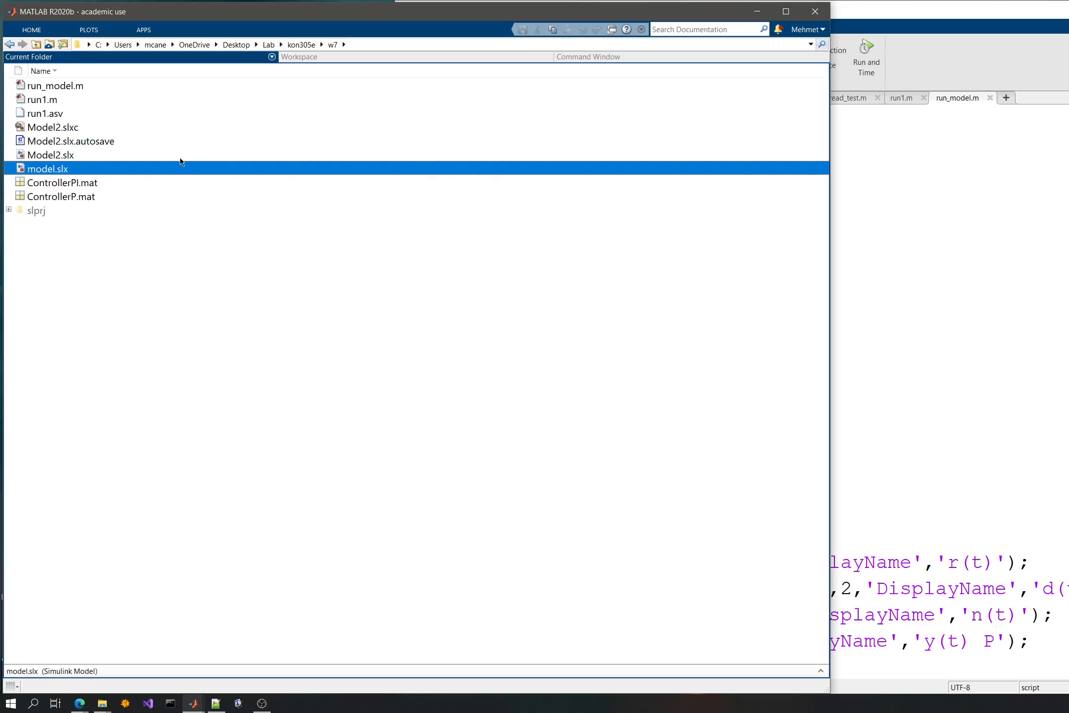
{"action": "double_click", "coordinate": [51, 155]}
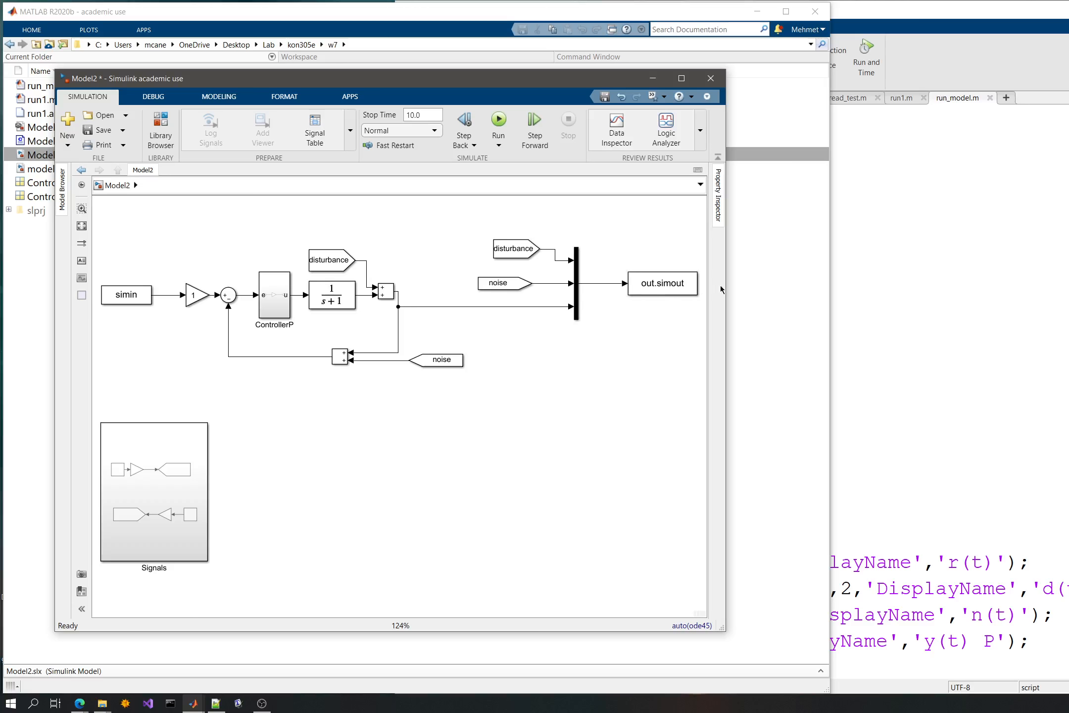
{"action": "left_click", "coordinate": [764, 288]}
{"action": "left_click", "coordinate": [563, 57]}
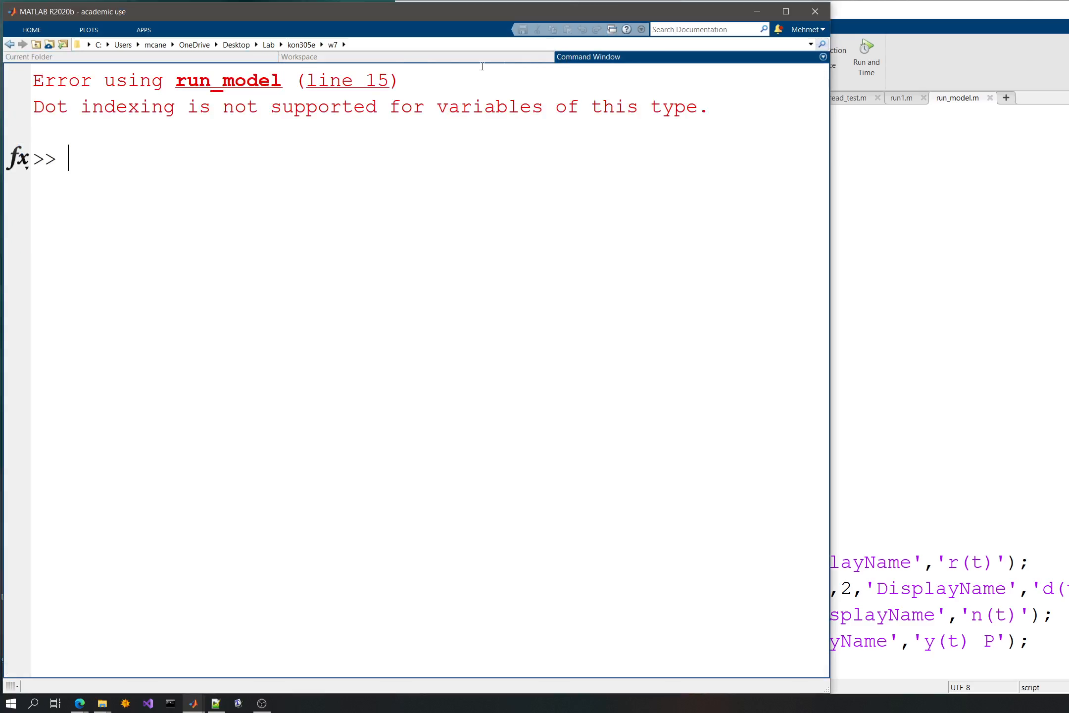
{"action": "left_click", "coordinate": [401, 58]}
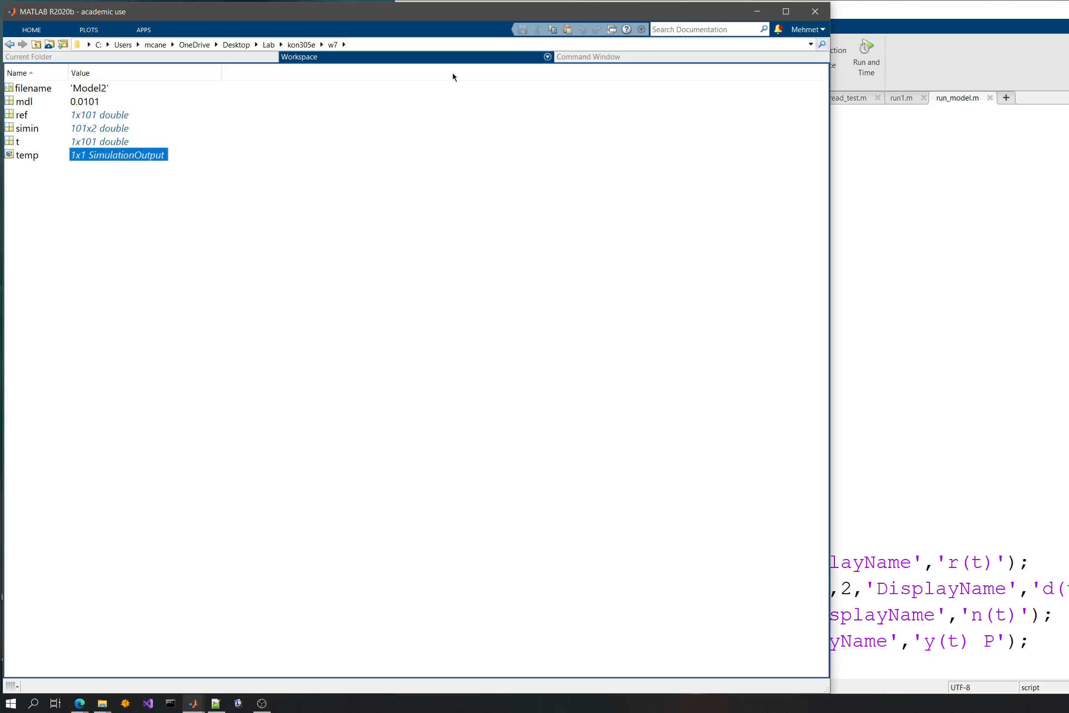
{"action": "left_click", "coordinate": [581, 57]}
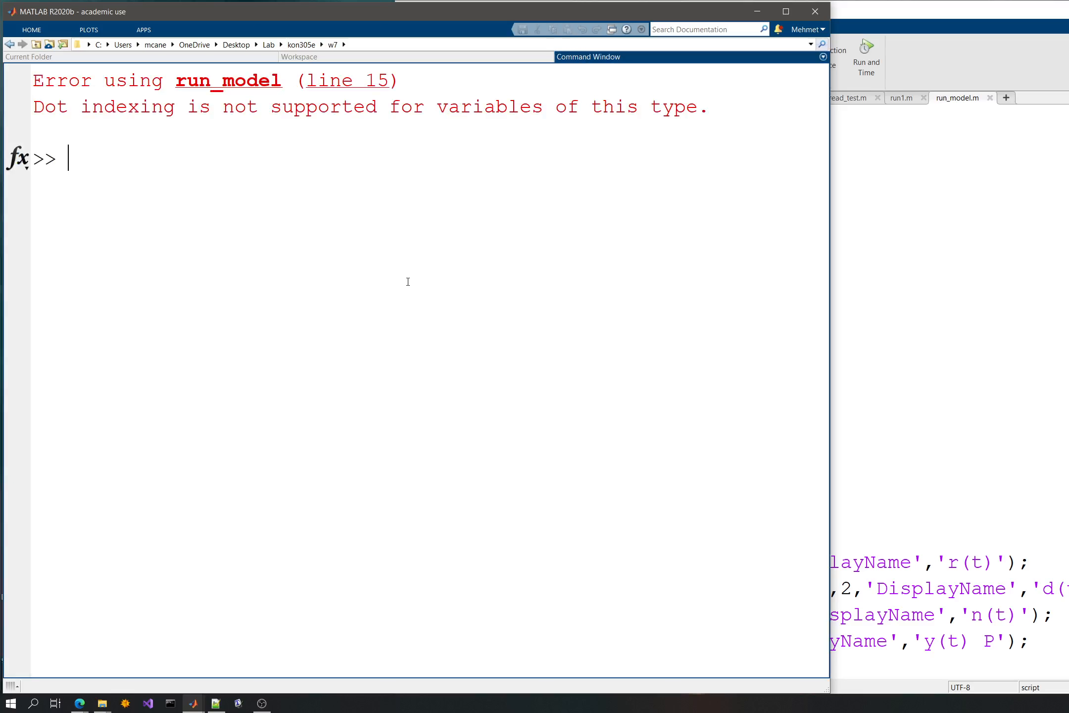
- Display the contents of the temp variable in the Command Window
{"action": "type", "text": "temöp"}
{"action": "key", "text": "BackSpace"}
{"action": "key", "text": "BackSpace"}
{"action": "type", "text": "p"}
{"action": "key", "text": "Return"}
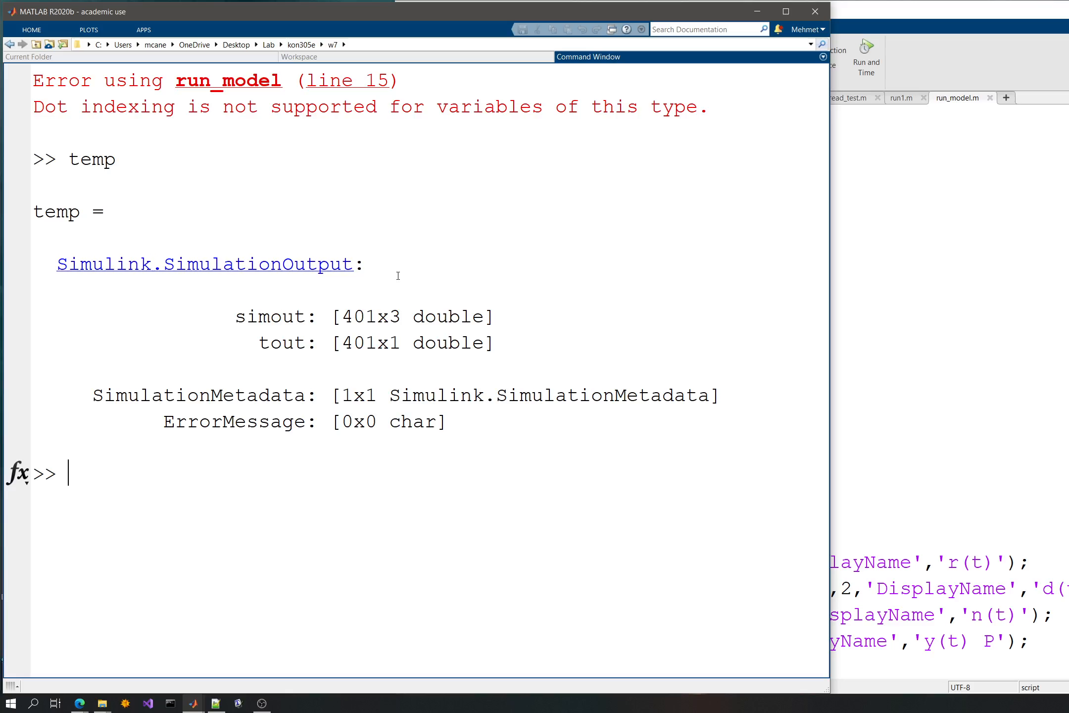
- Display temp.simout in the Command Window and look through the printed array from its start
{"action": "type", "text": "tempsimout"}
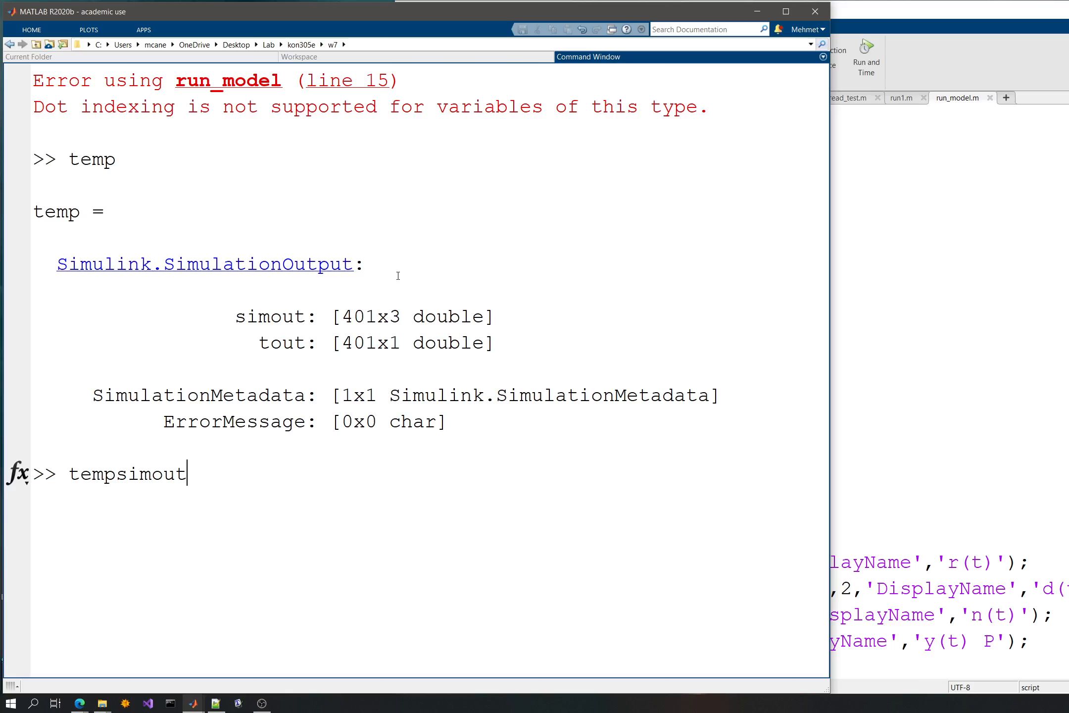
{"action": "key", "text": "Return"}
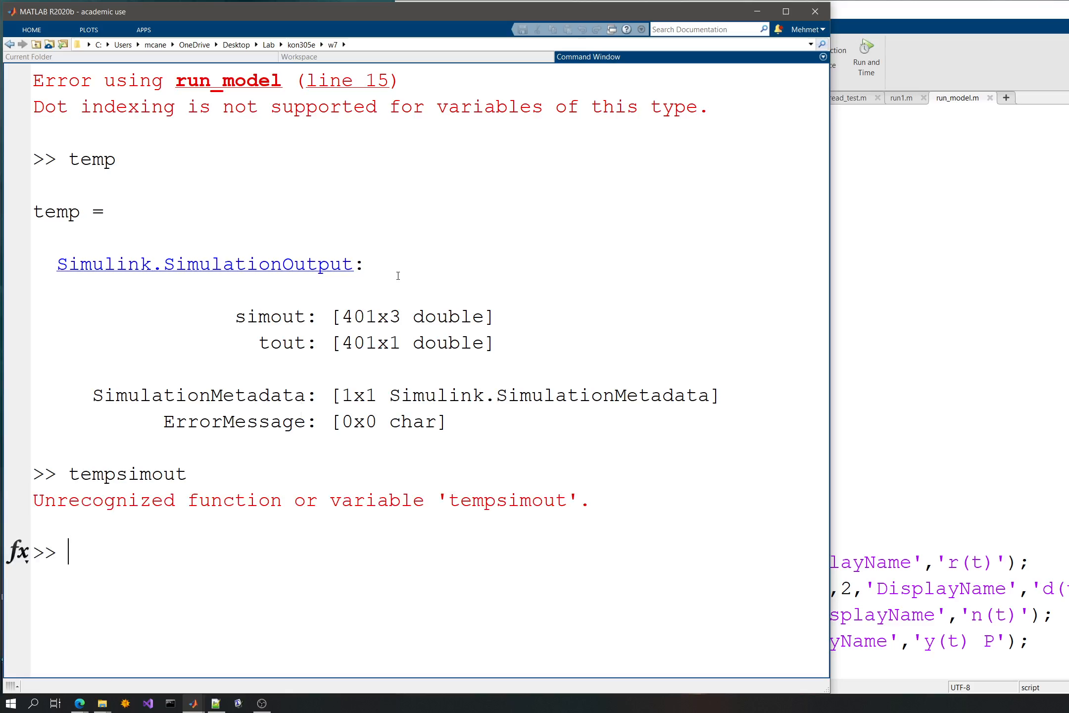
{"action": "key", "text": "Up"}
{"action": "key", "text": "Left"}
{"action": "key", "text": "Left"}
{"action": "key", "text": "Left"}
{"action": "key", "text": "Left"}
{"action": "key", "text": "Left"}
{"action": "key", "text": "Left"}
{"action": "type", "text": "."}
{"action": "key", "text": "Return"}
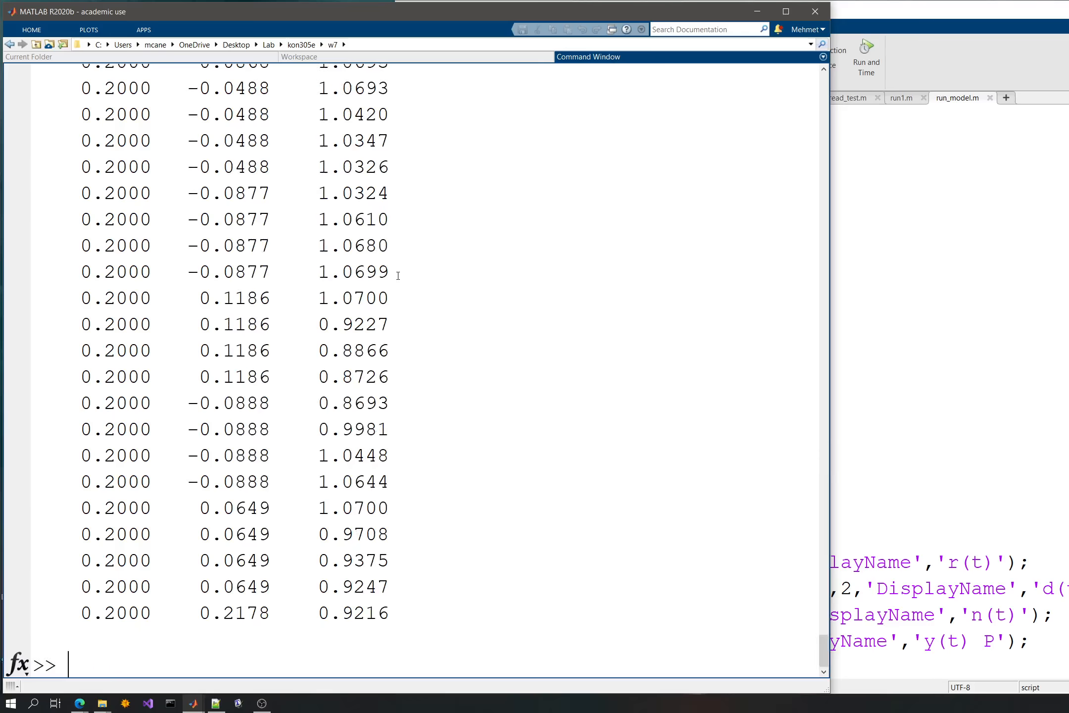
{"action": "scroll", "coordinate": [398, 276], "scroll_direction": "up", "scroll_amount": 15}
{"action": "left_click_drag", "start_coordinate": [823, 586], "coordinate": [791, 54]}
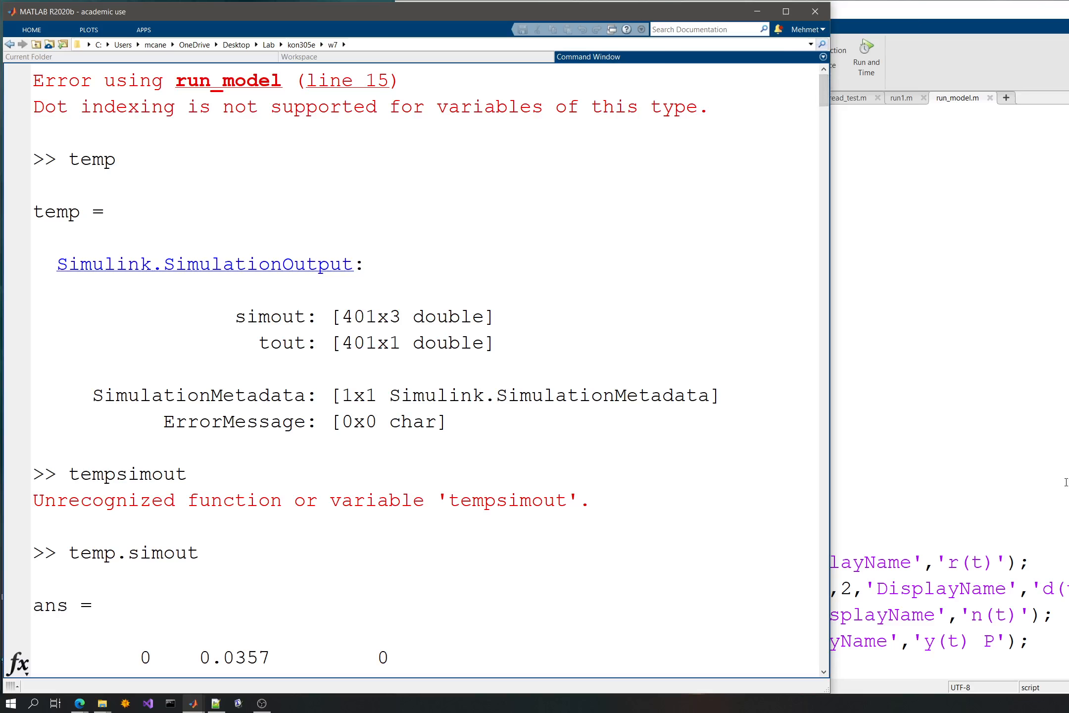
- Remove the transpose from the data=temp.simout.Data' line in run_model.m and save the script
{"action": "left_click", "coordinate": [1066, 481]}
{"action": "left_click", "coordinate": [652, 372]}
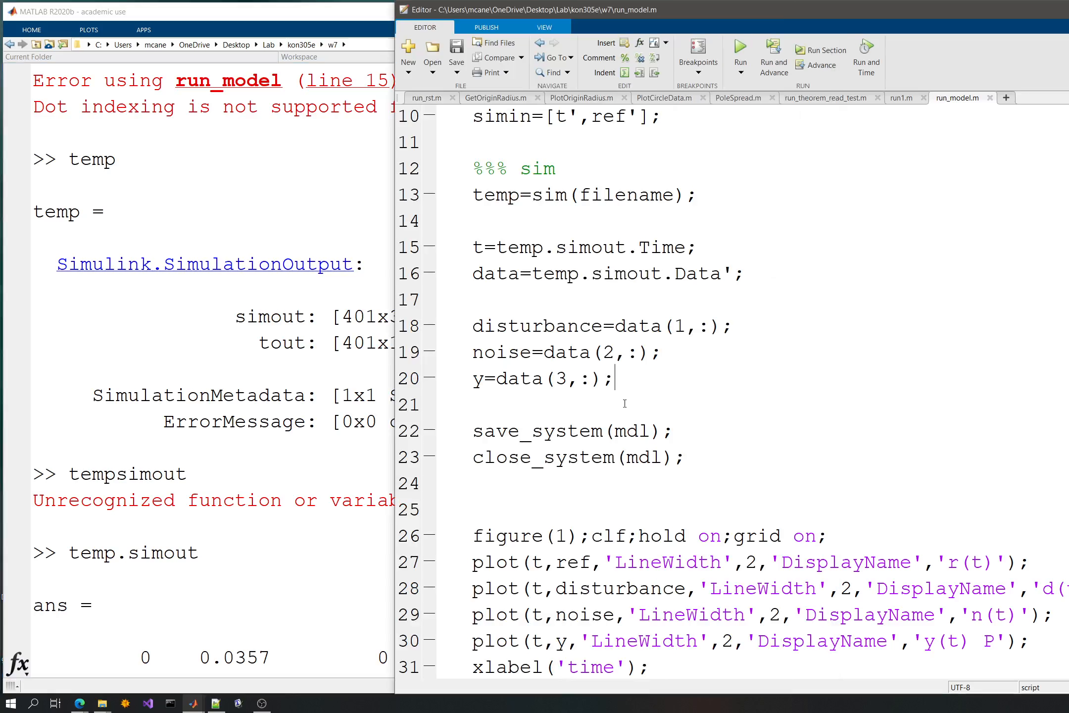
{"action": "double_click", "coordinate": [729, 274]}
{"action": "left_click", "coordinate": [725, 283]}
{"action": "key", "text": "Delete"}
{"action": "key", "text": "ctrl+s"}
- Execute only the script lines from temp=sim(filename) through data=temp.simout.Data and examine the Command Window output
{"action": "left_click_drag", "start_coordinate": [474, 192], "coordinate": [773, 313]}
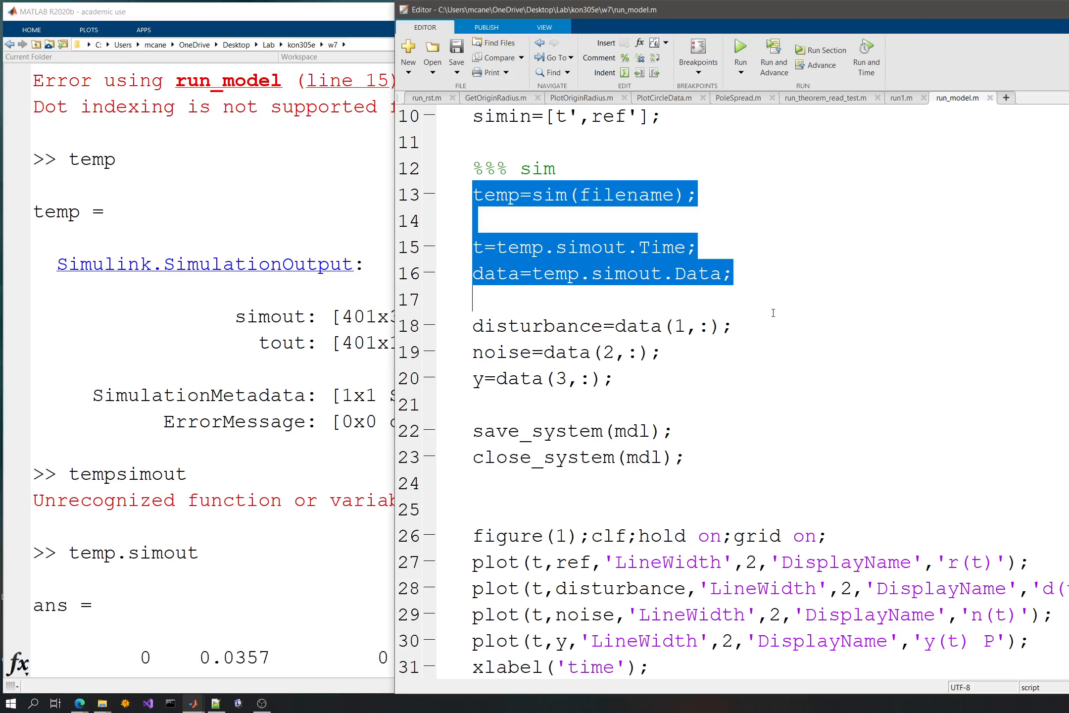
{"action": "key", "text": "F9"}
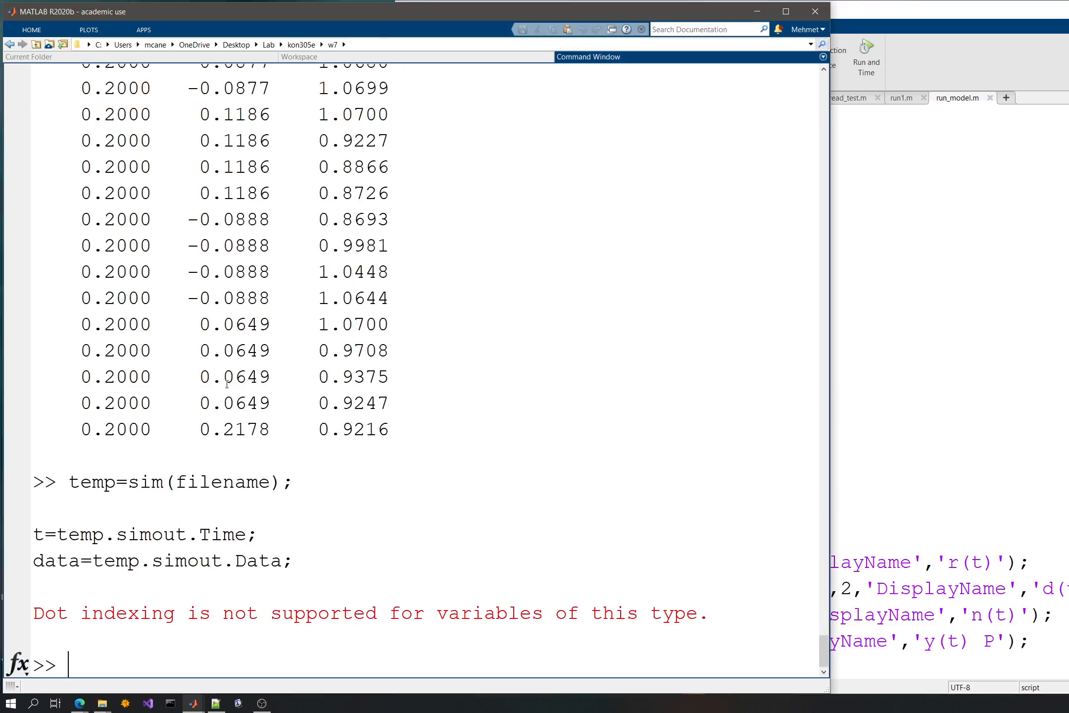
{"action": "left_click", "coordinate": [291, 553]}
{"action": "scroll", "coordinate": [291, 553], "scroll_direction": "up", "scroll_amount": 20}
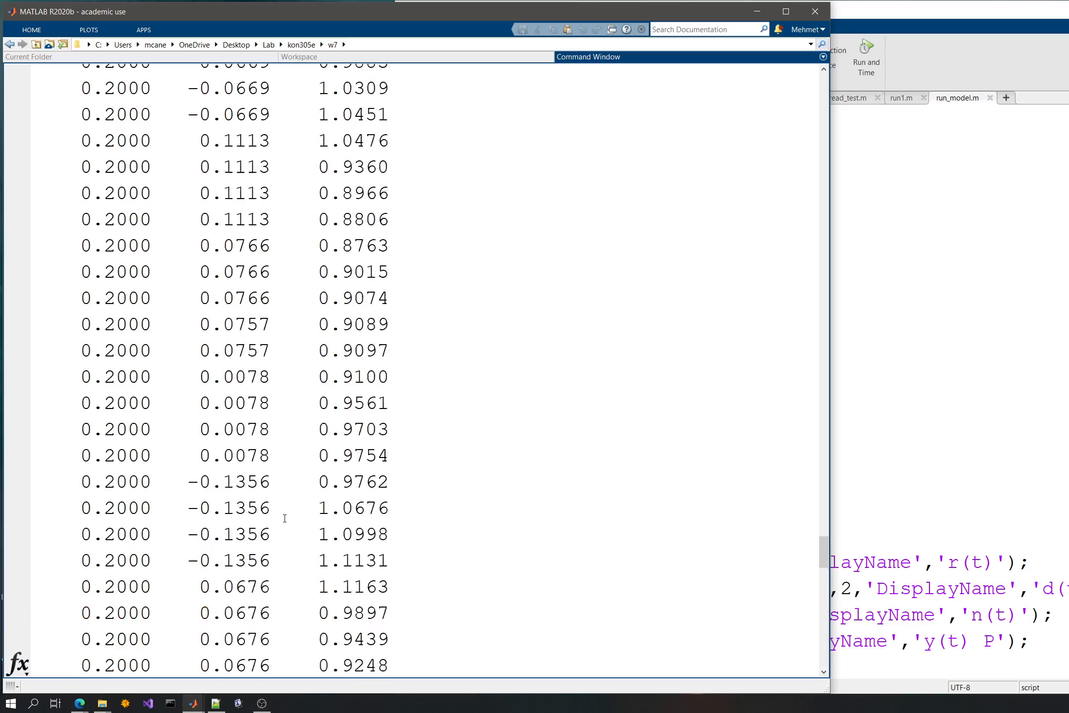
{"action": "scroll", "coordinate": [288, 525], "scroll_direction": "down", "scroll_amount": 20}
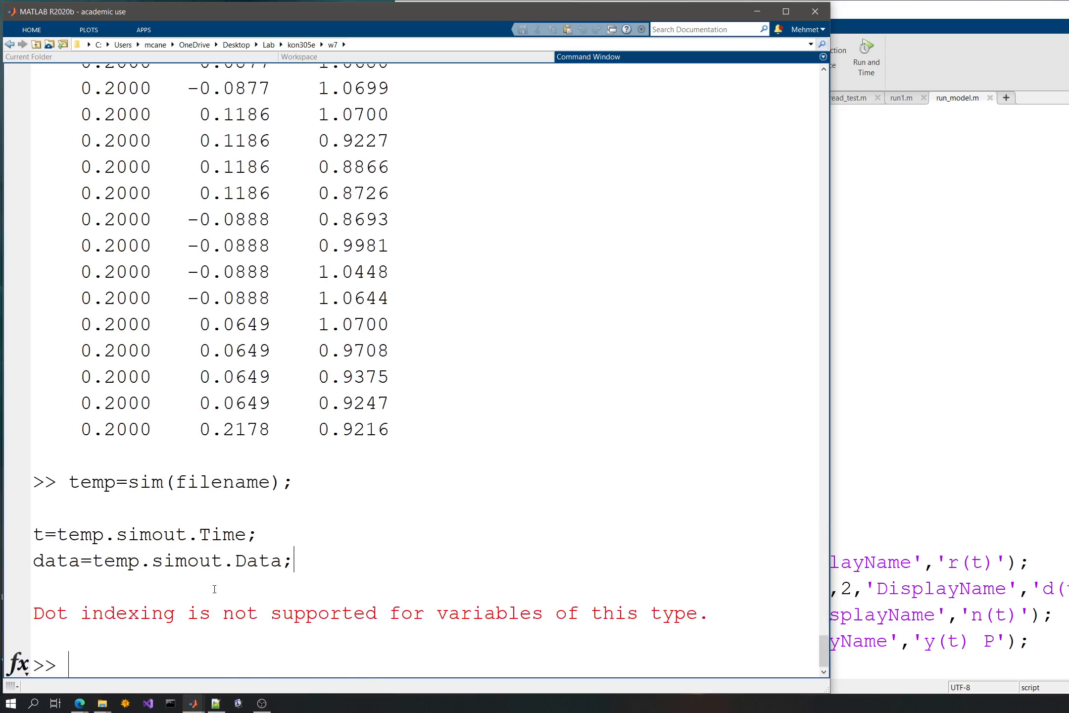
- Change the data assignment in run_model.m to data=temp.simout; by removing the .Data suffix
{"action": "left_click", "coordinate": [851, 431]}
{"action": "left_click", "coordinate": [608, 375]}
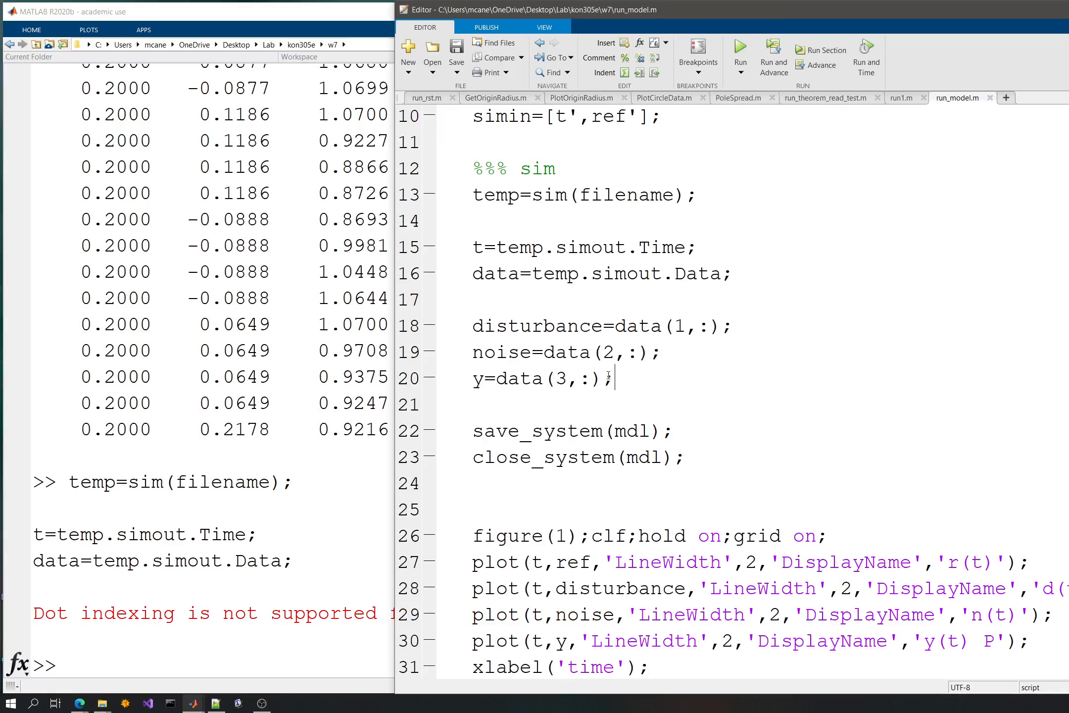
{"action": "left_click_drag", "start_coordinate": [672, 275], "coordinate": [717, 281]}
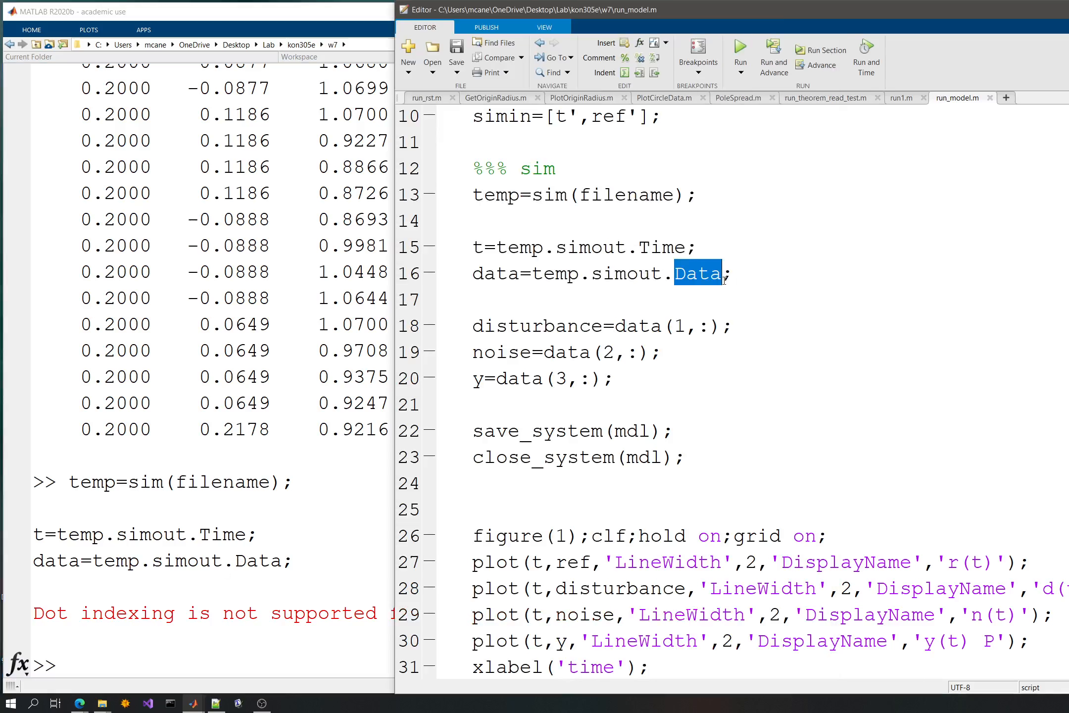
{"action": "key", "text": "BackSpace"}
{"action": "key", "text": "BackSpace"}
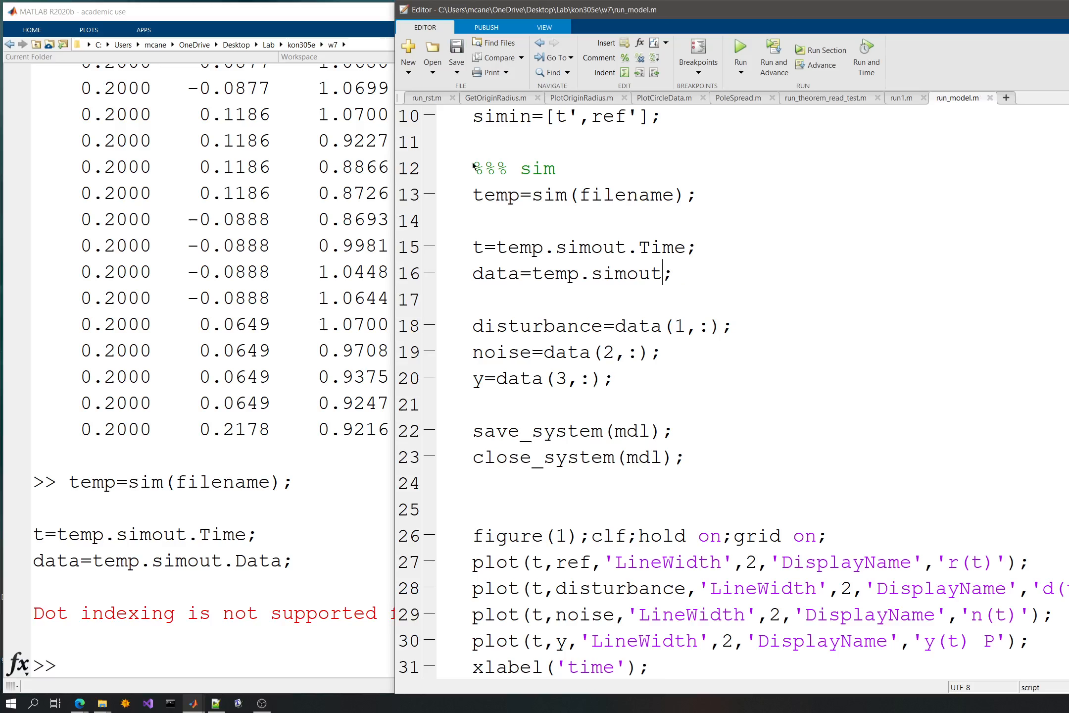
- Execute the script lines from the sim comment through close_system(mdl) and display temp in the Command Window
{"action": "left_click_drag", "start_coordinate": [474, 168], "coordinate": [736, 452]}
{"action": "key", "text": "F9"}
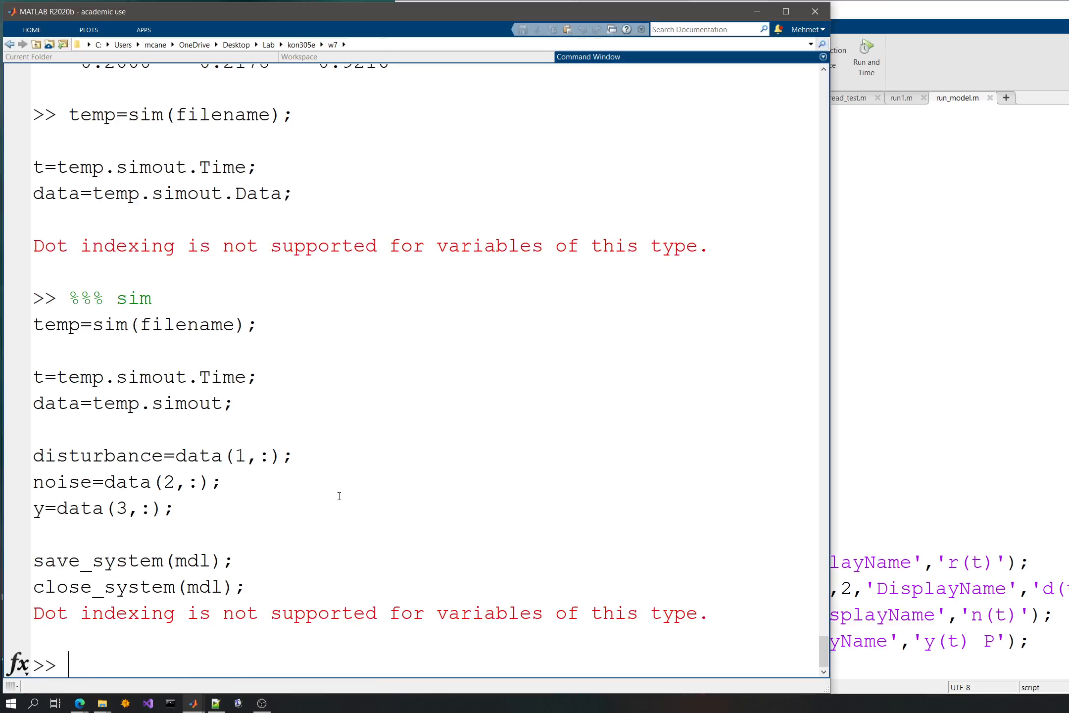
{"action": "type", "text": "temp"}
{"action": "key", "text": "Return"}
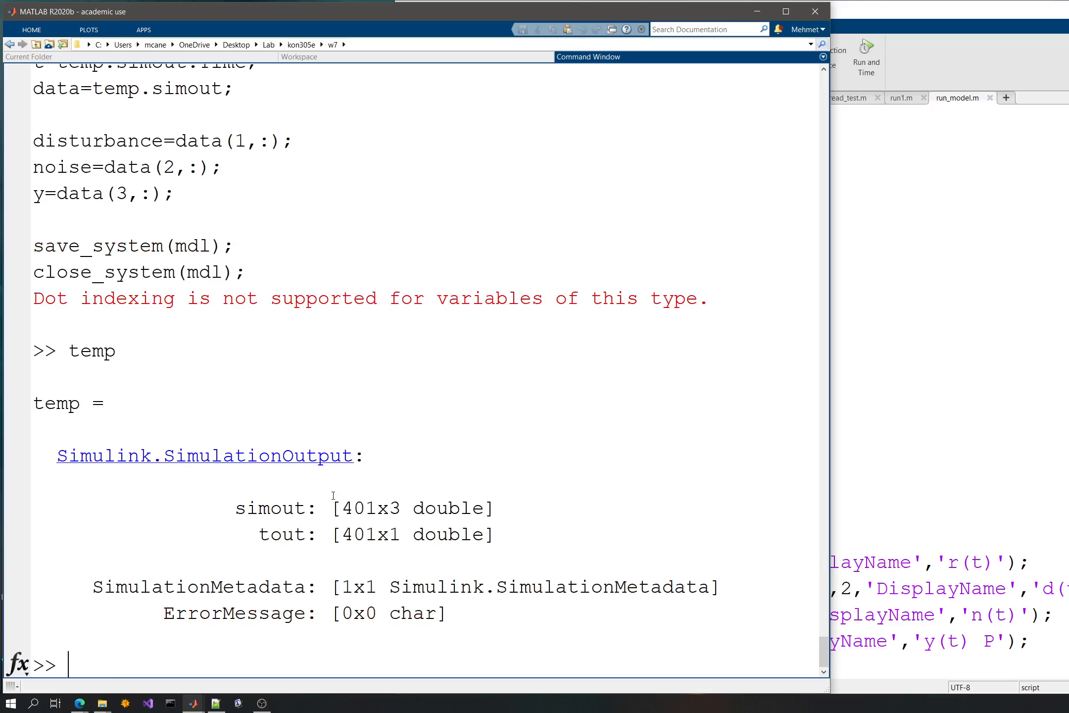
- Print temp.simout in the Command Window and compare it with the t and data assignments in run_model.m
{"action": "key", "text": "Up"}
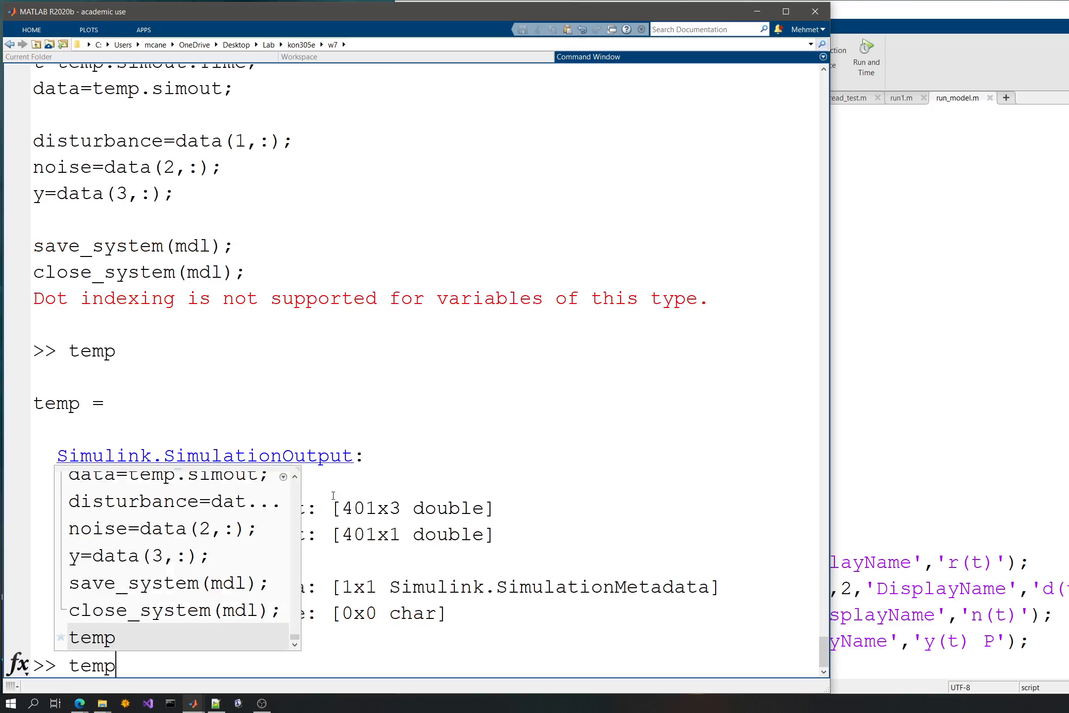
{"action": "type", "text": ".simout"}
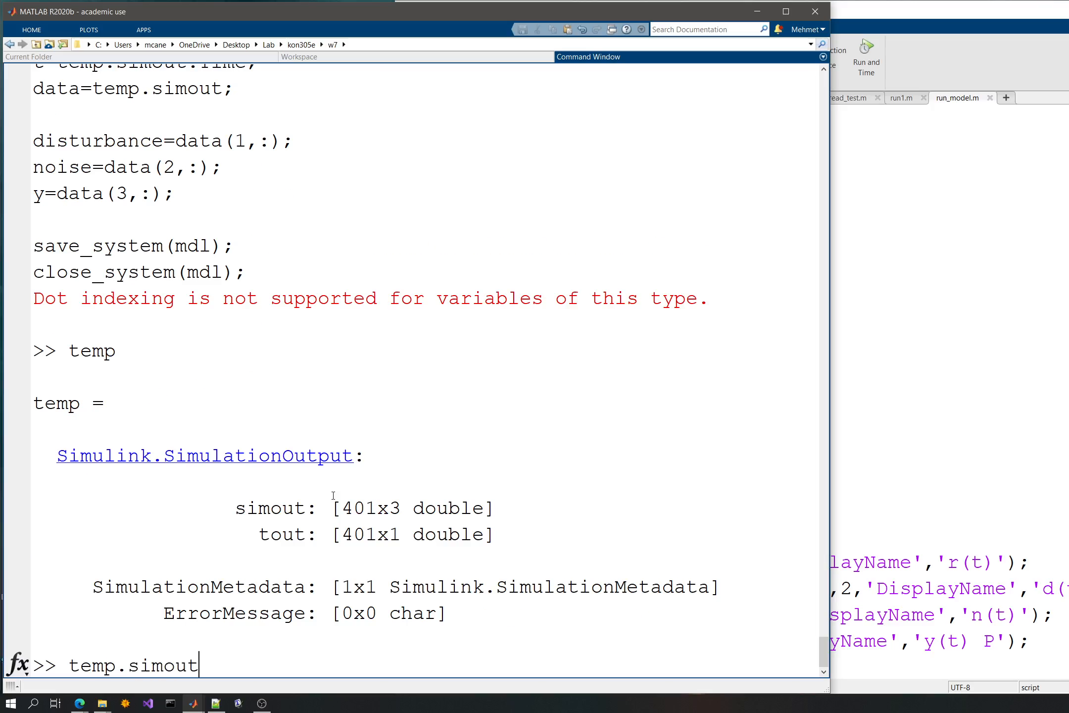
{"action": "key", "text": "Return"}
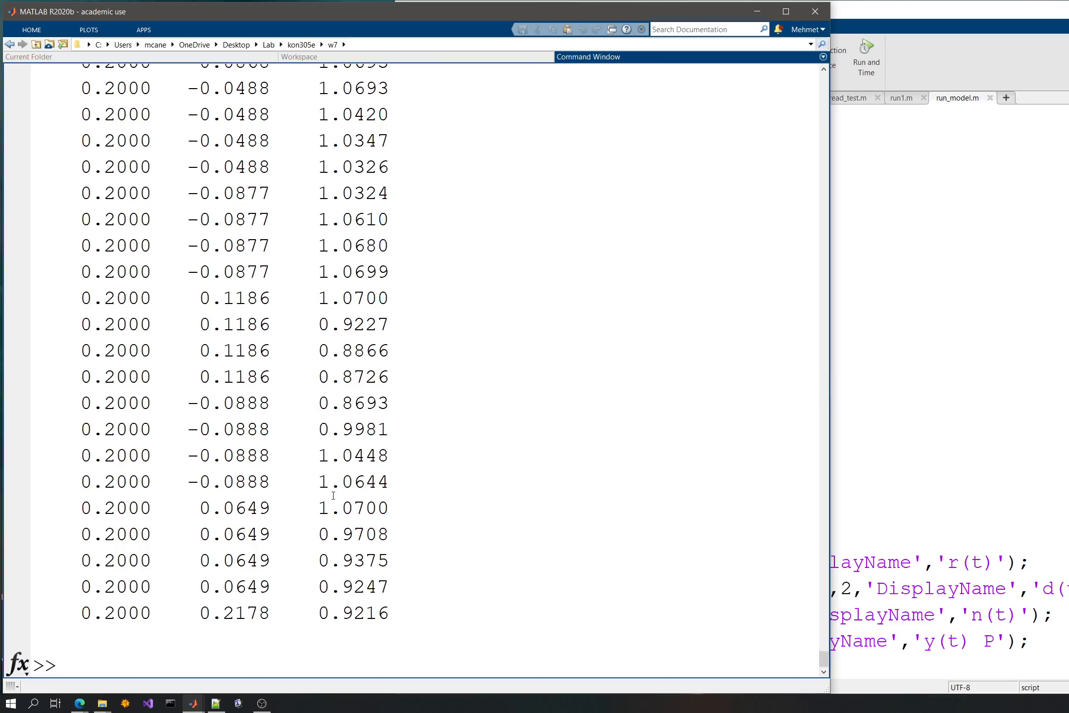
{"action": "left_click", "coordinate": [943, 498]}
{"action": "left_click", "coordinate": [593, 323]}
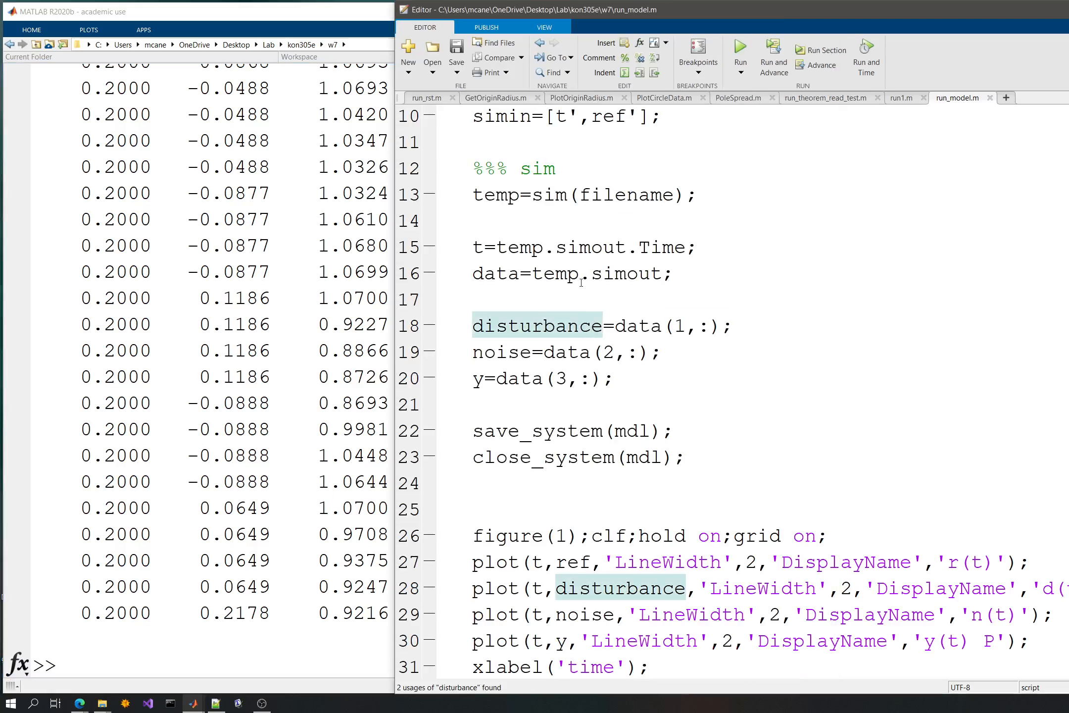
{"action": "double_click", "coordinate": [564, 274]}
{"action": "double_click", "coordinate": [637, 274]}
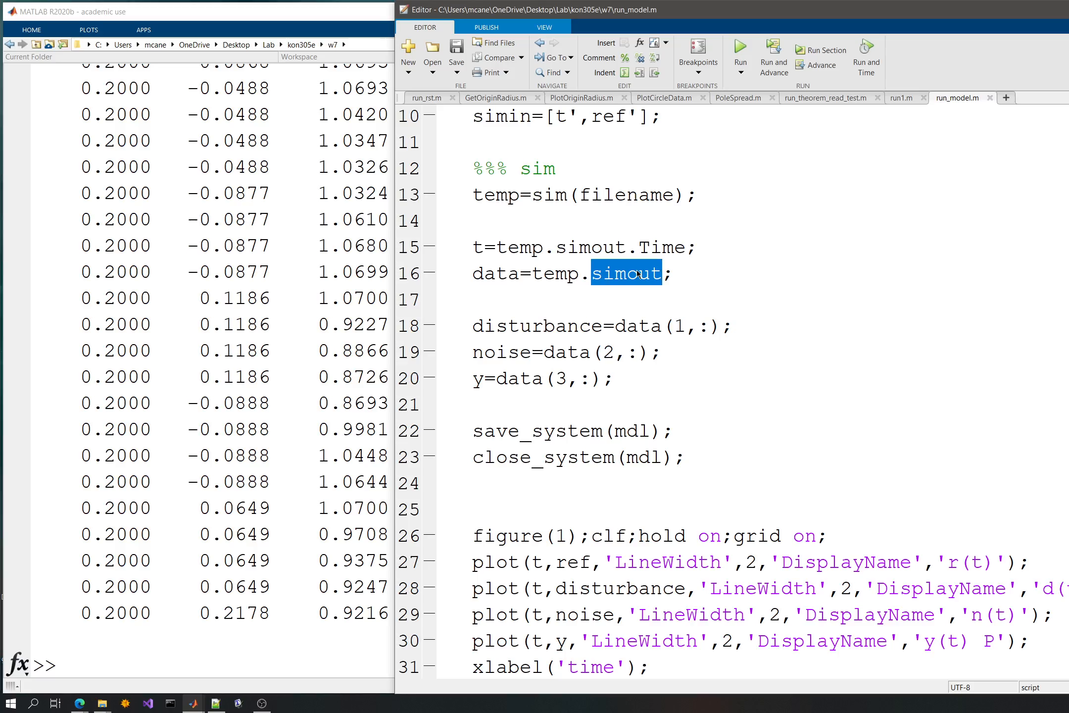
{"action": "left_click", "coordinate": [637, 246]}
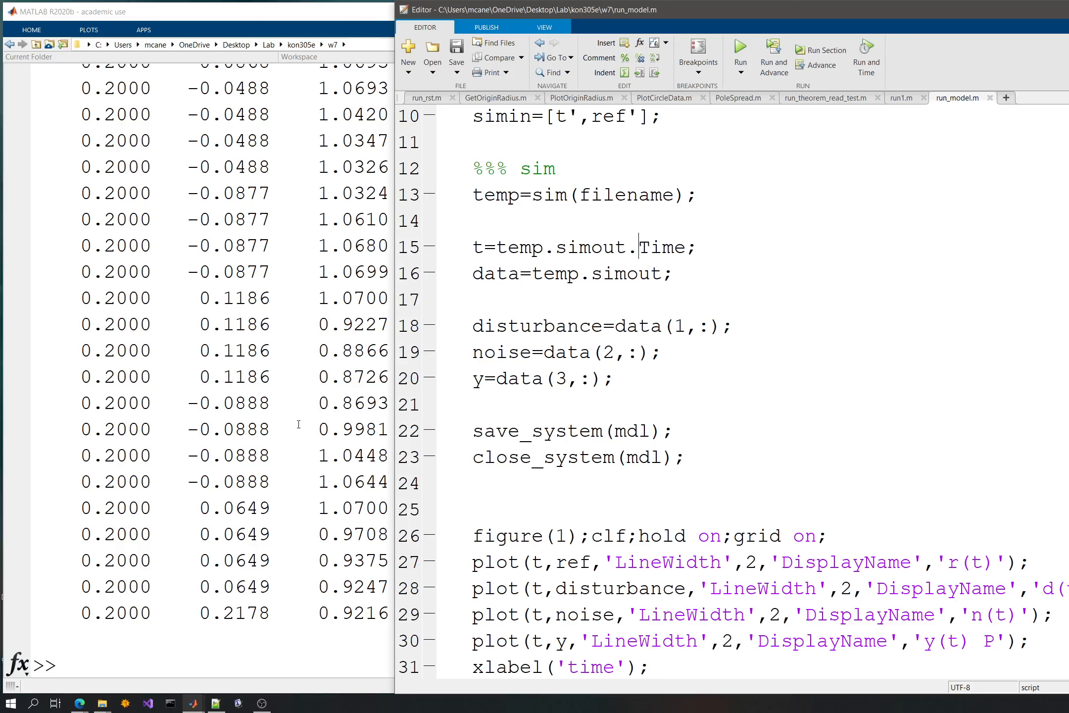
- Display the temp variable's fields again in the Command Window and return to run_model.m
{"action": "left_click", "coordinate": [298, 424]}
{"action": "key", "text": "Up"}
{"action": "key", "text": "BackSpace"}
{"action": "key", "text": "BackSpace"}
{"action": "key", "text": "BackSpace"}
{"action": "key", "text": "BackSpace"}
{"action": "key", "text": "BackSpace"}
{"action": "key", "text": "BackSpace"}
{"action": "key", "text": "BackSpace"}
{"action": "key", "text": "Return"}
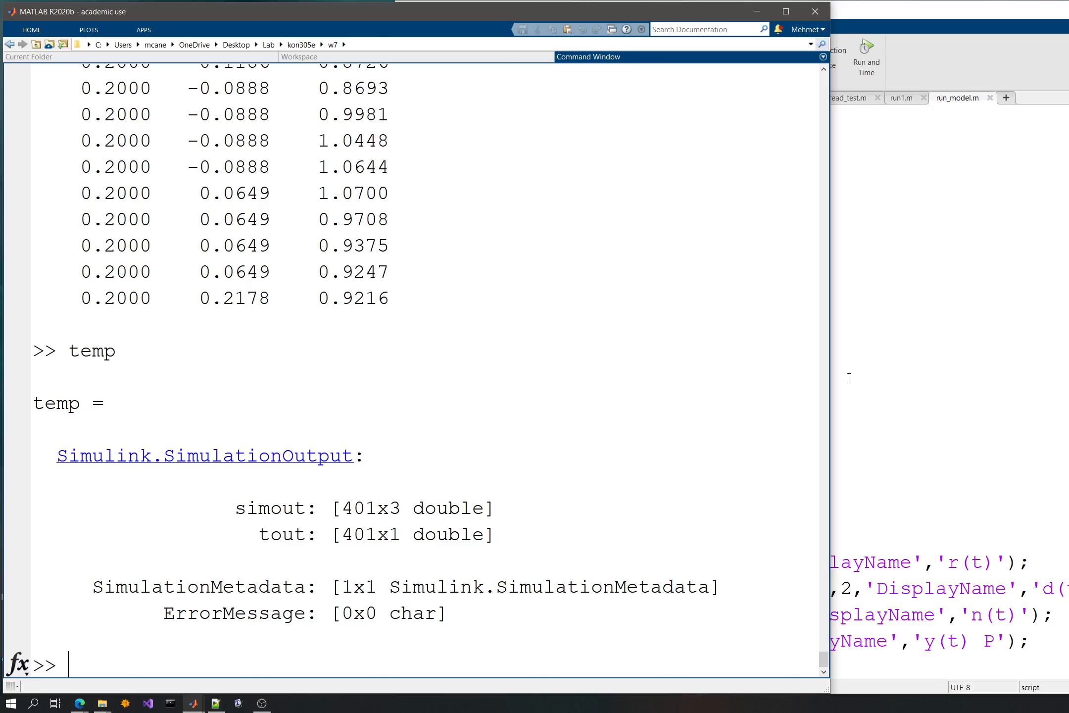
{"action": "left_click", "coordinate": [897, 421]}
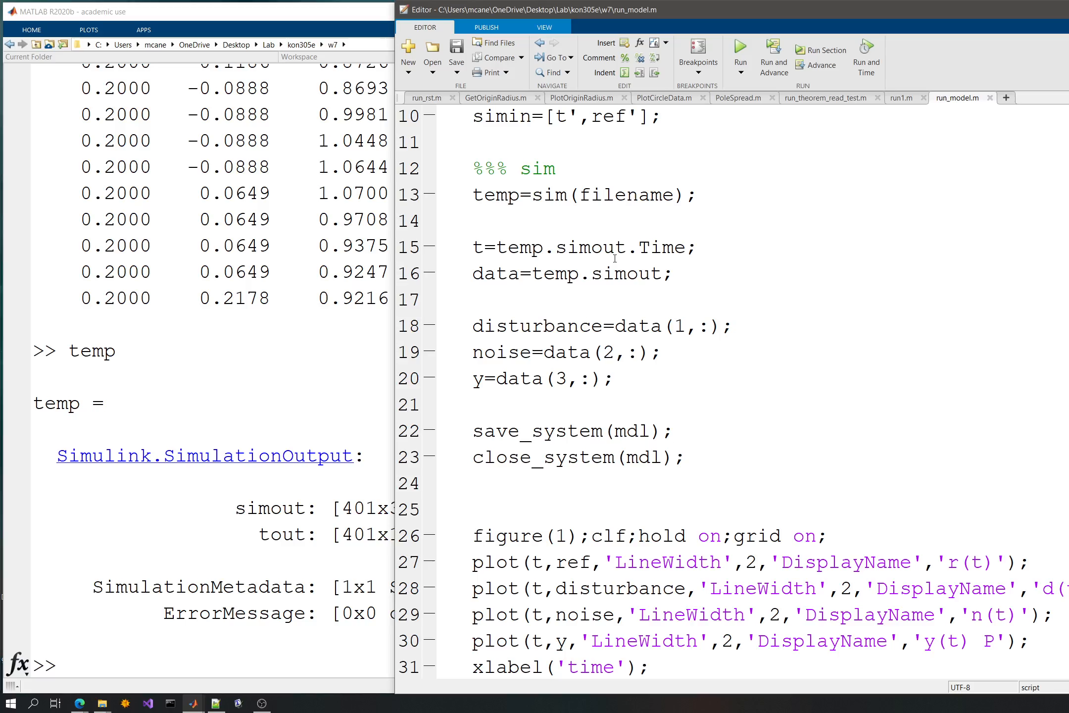
- Change the time assignment in run_model.m to t=temp.tout; then save and run the script
{"action": "left_click_drag", "start_coordinate": [649, 247], "coordinate": [555, 249]}
{"action": "type", "text": "t"}
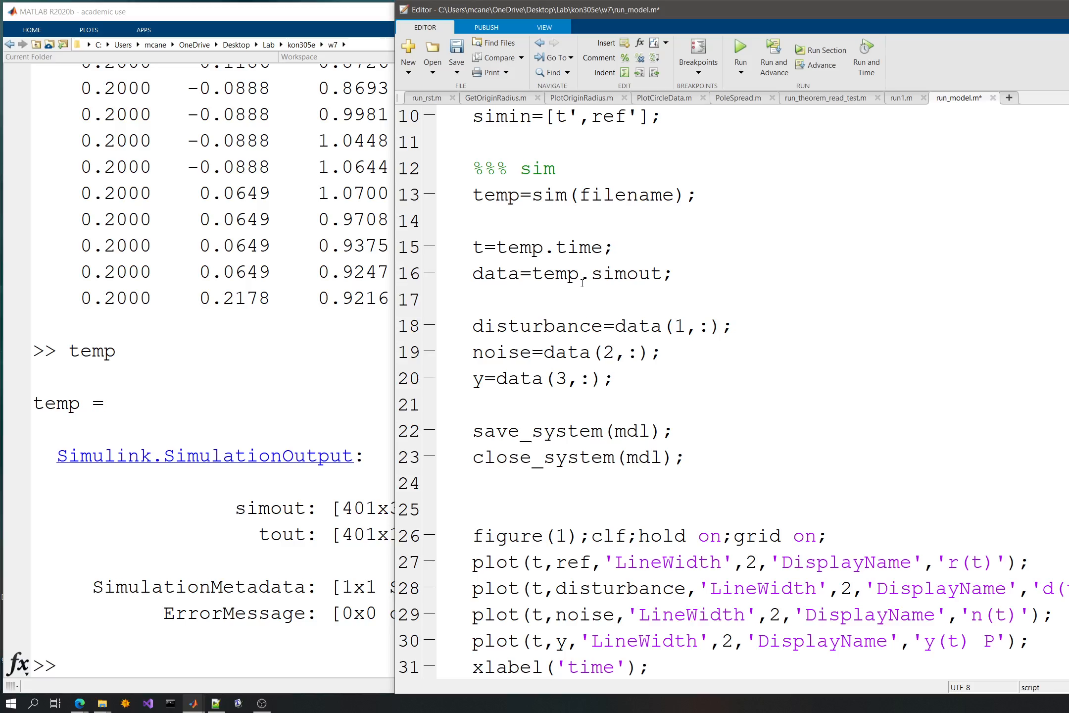
{"action": "key", "text": "shift+Right"}
{"action": "key", "text": "shift+Right"}
{"action": "key", "text": "shift+Right"}
{"action": "type", "text": "out"}
{"action": "key", "text": "ctrl+s"}
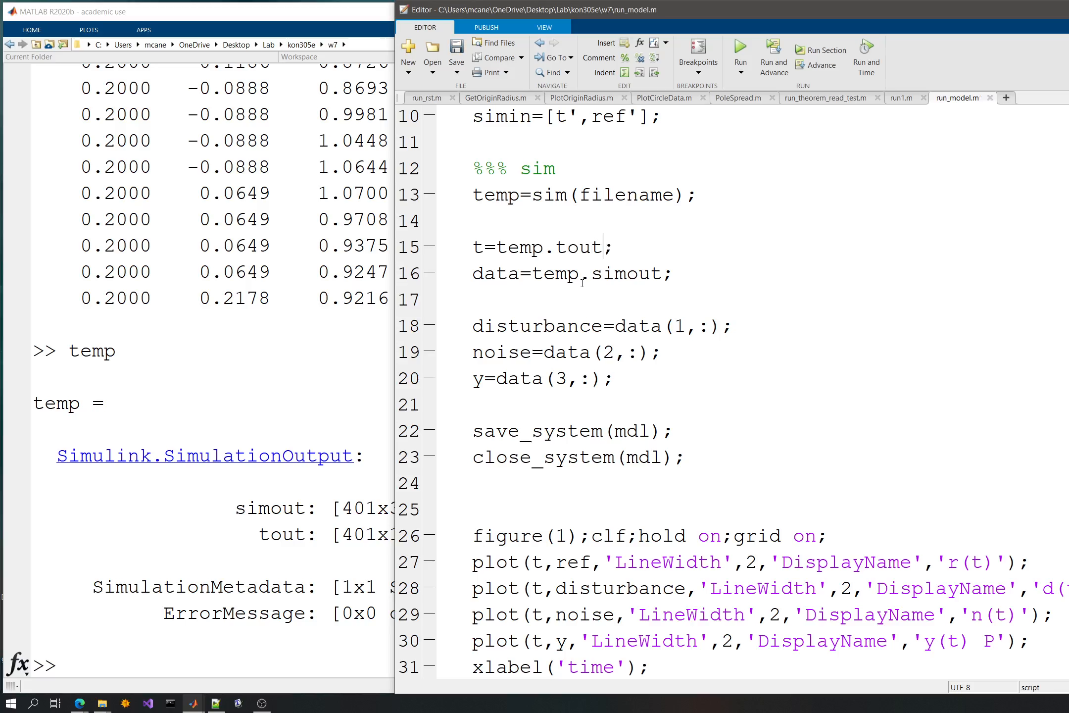
{"action": "left_click", "coordinate": [741, 49]}
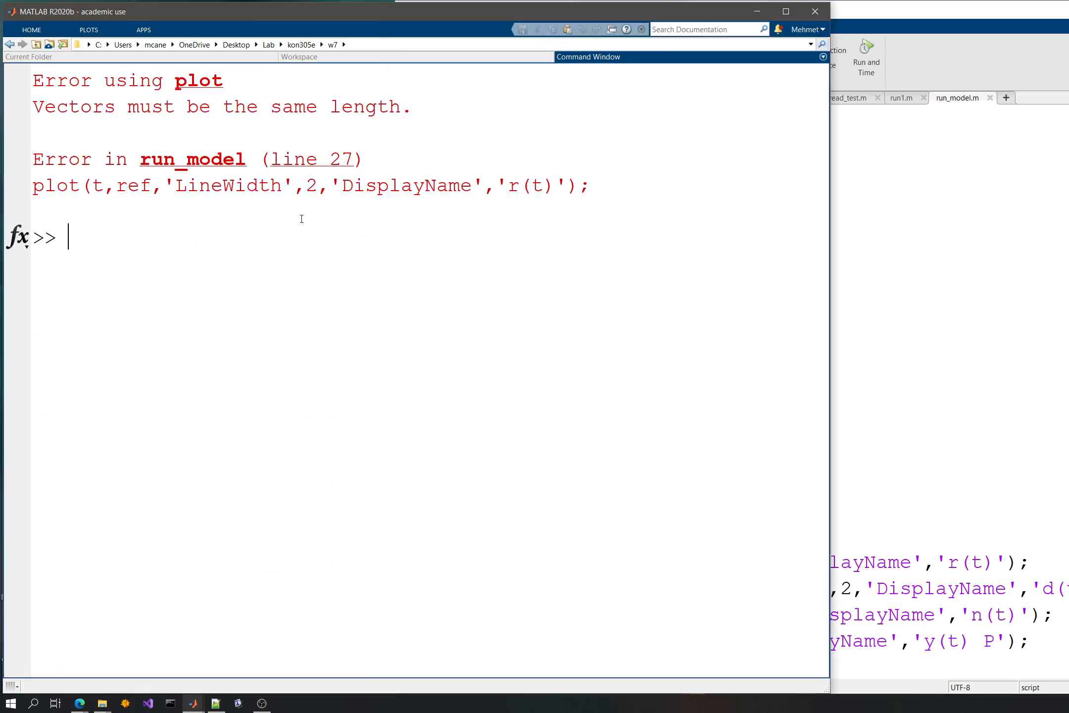
- Compare the plot error in the Command Window with the assignments in run_model.m
{"action": "key", "text": "alt+Tab"}
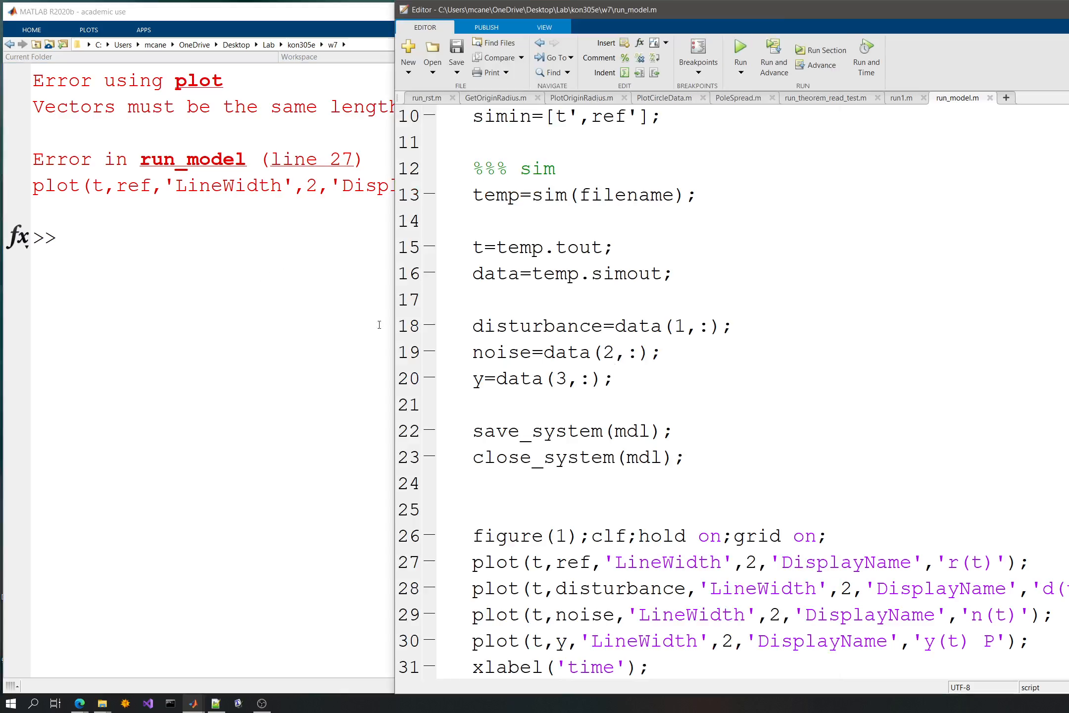
{"action": "left_click", "coordinate": [158, 260]}
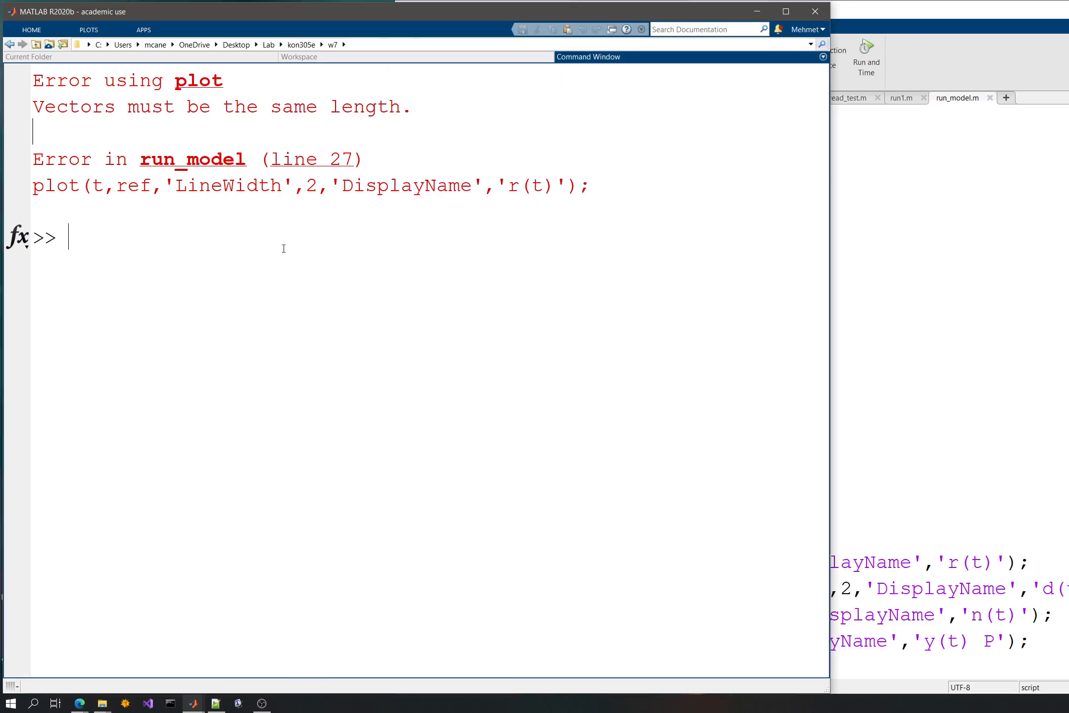
{"action": "left_click", "coordinate": [1011, 291]}
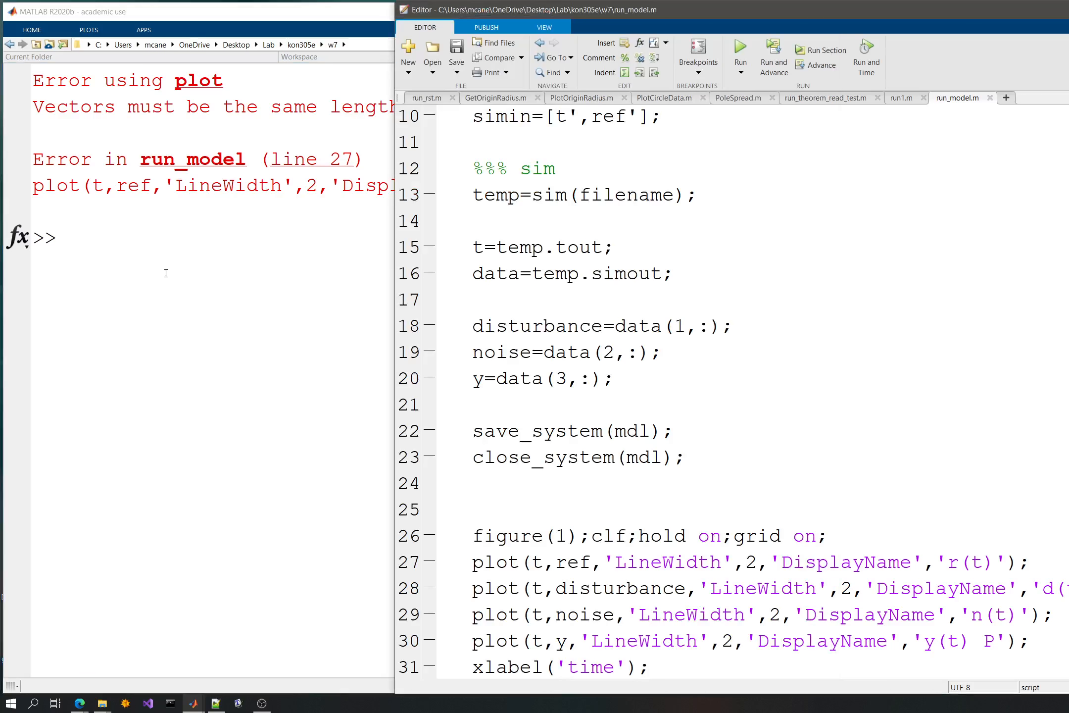
{"action": "left_click", "coordinate": [134, 261]}
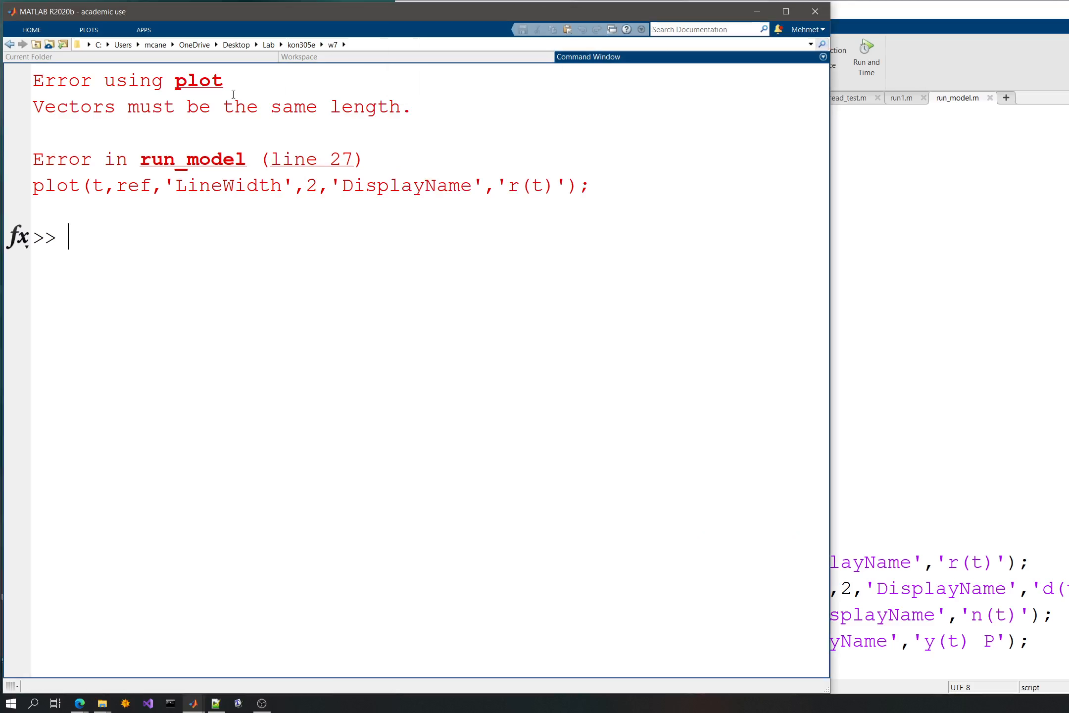
{"action": "left_click", "coordinate": [894, 277]}
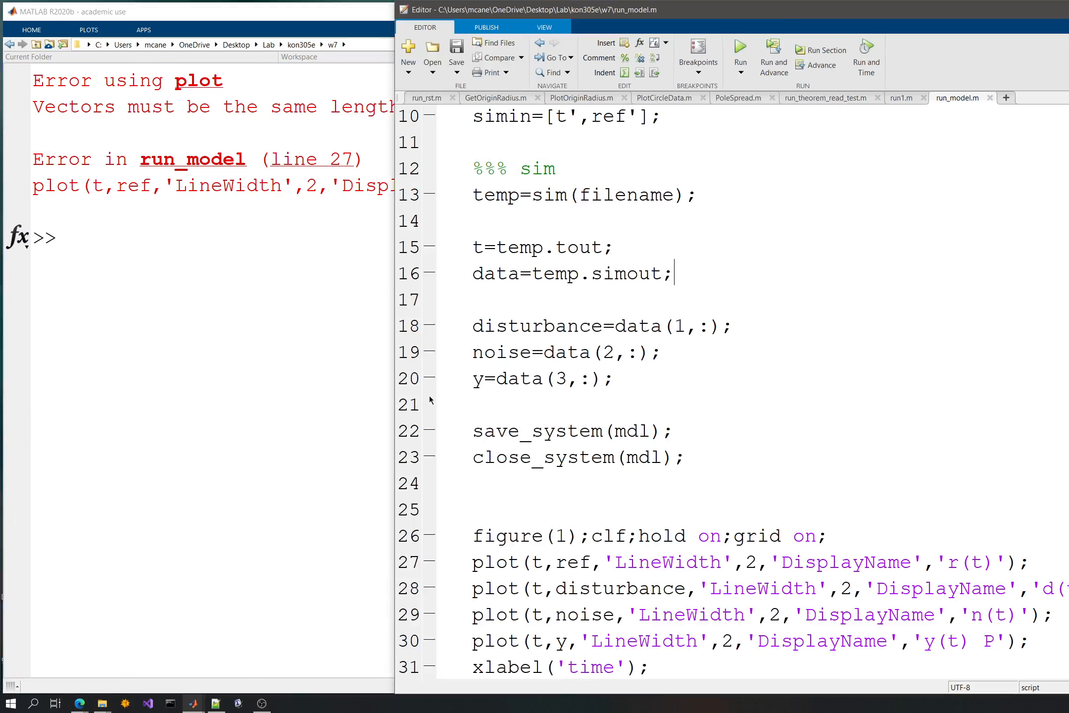
- Print the disturbance variable in the Command Window
{"action": "left_click", "coordinate": [293, 325]}
{"action": "type", "text": "disturnam"}
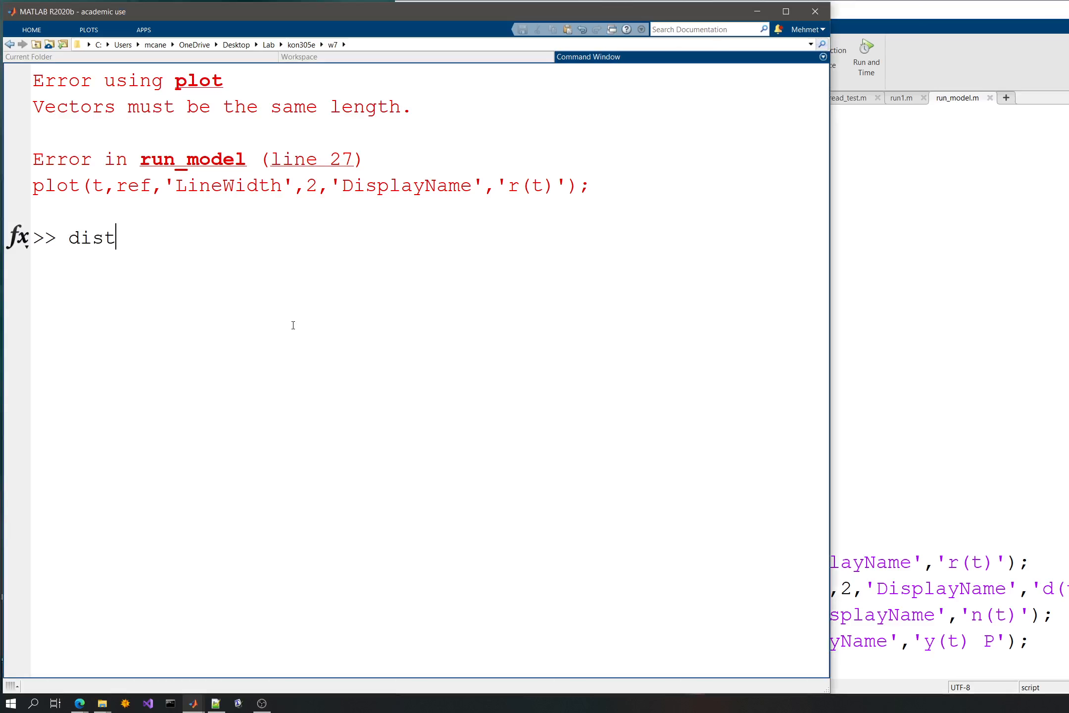
{"action": "key", "text": "BackSpace"}
{"action": "key", "text": "BackSpace"}
{"action": "key", "text": "BackSpace"}
{"action": "type", "text": "bance"}
{"action": "key", "text": "Return"}
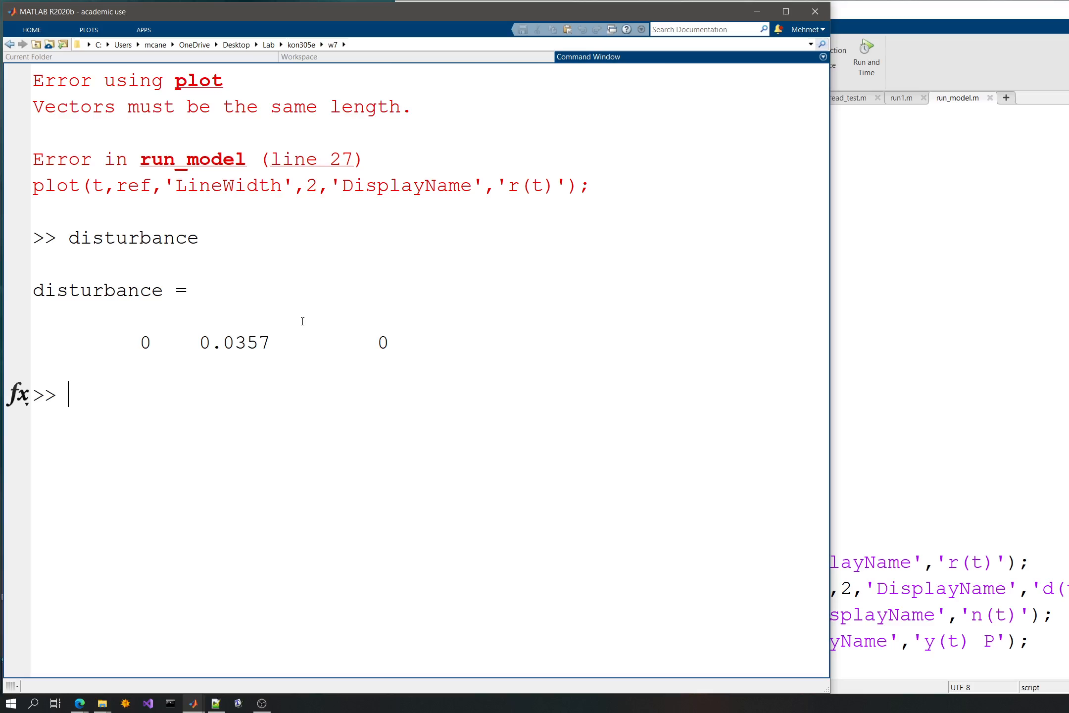
- Print ref in the Command Window, compare it with disturbance and return to run_model.m
{"action": "type", "text": "ref"}
{"action": "key", "text": "Return"}
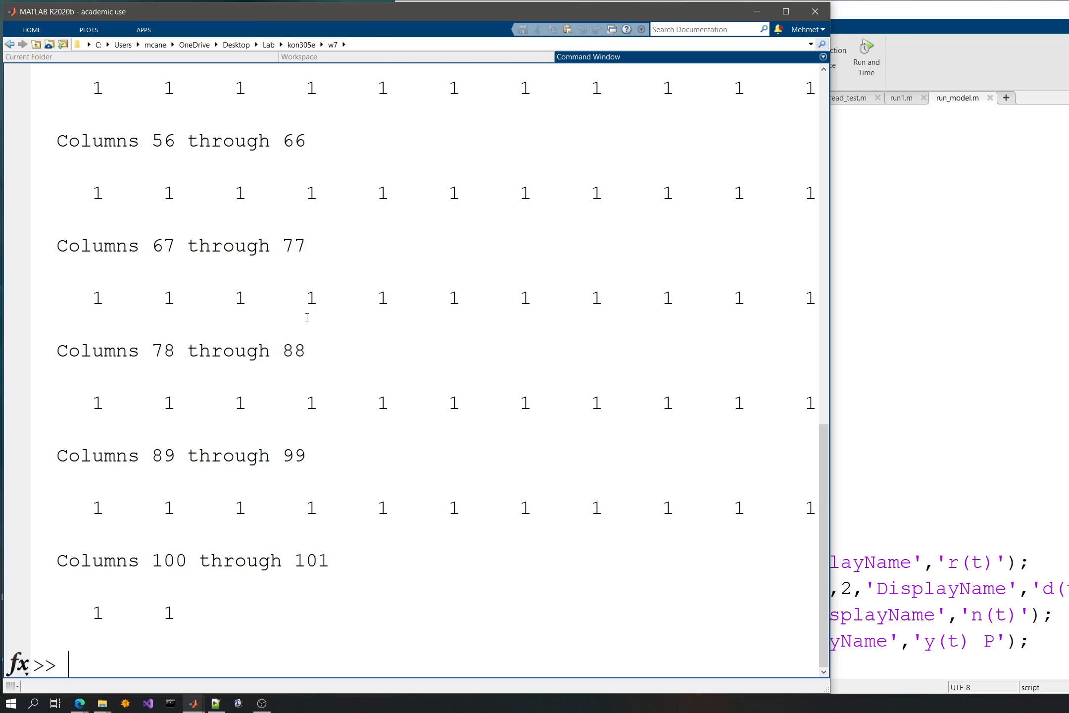
{"action": "scroll", "coordinate": [307, 317], "scroll_direction": "up", "scroll_amount": 11}
{"action": "scroll", "coordinate": [307, 317], "scroll_direction": "down", "scroll_amount": 2}
{"action": "scroll", "coordinate": [306, 316], "scroll_direction": "up", "scroll_amount": 1}
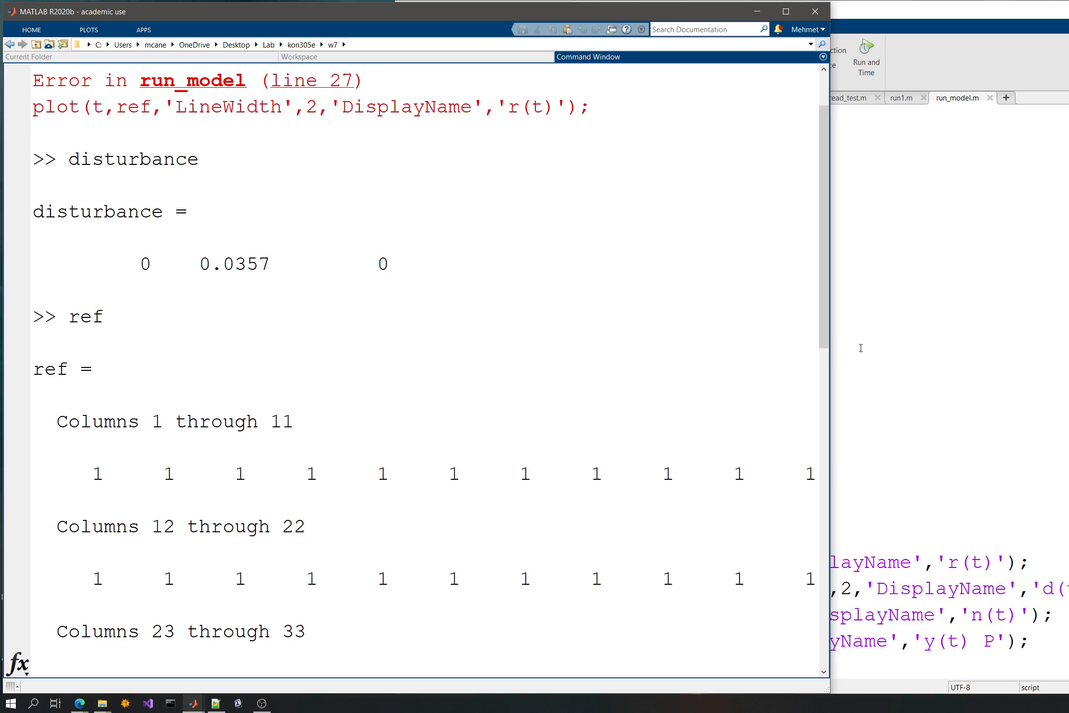
{"action": "left_click", "coordinate": [914, 344]}
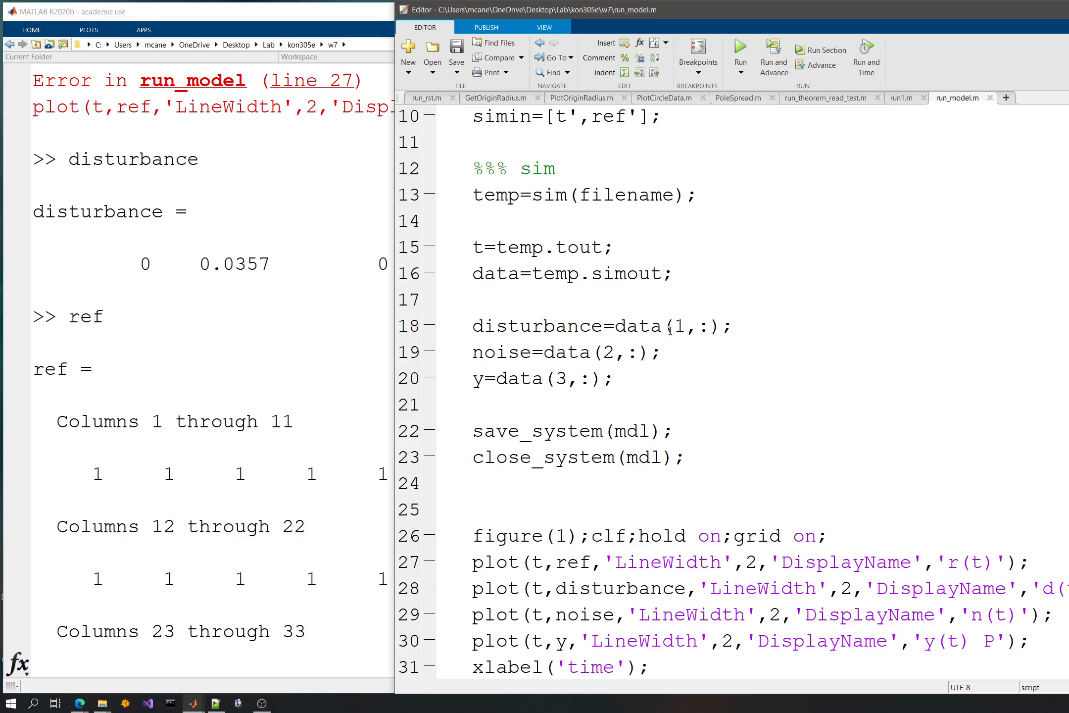
- Transpose the simulation data by changing its assignment to data=temp.simout'; and run the script again
{"action": "left_click", "coordinate": [665, 275]}
{"action": "type", "text": "'"}
{"action": "left_click", "coordinate": [740, 49]}
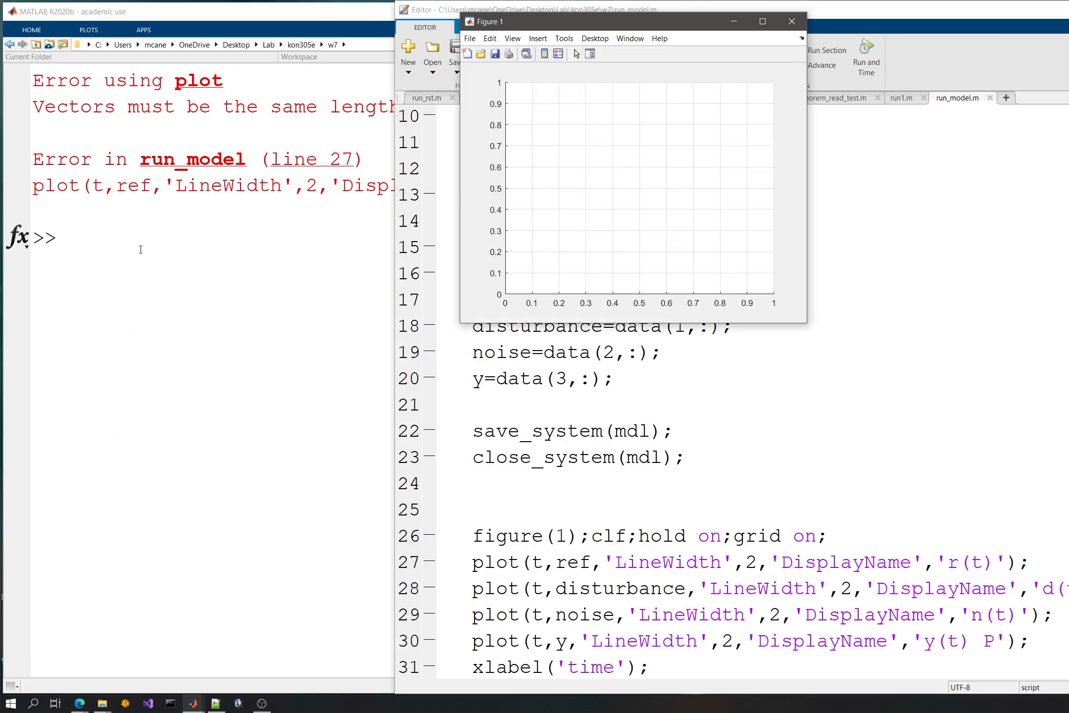
- Print the data variable in the Command Window and examine its rows and columns against the script
{"action": "left_click", "coordinate": [365, 257]}
{"action": "left_click", "coordinate": [815, 329]}
{"action": "left_click", "coordinate": [283, 326]}
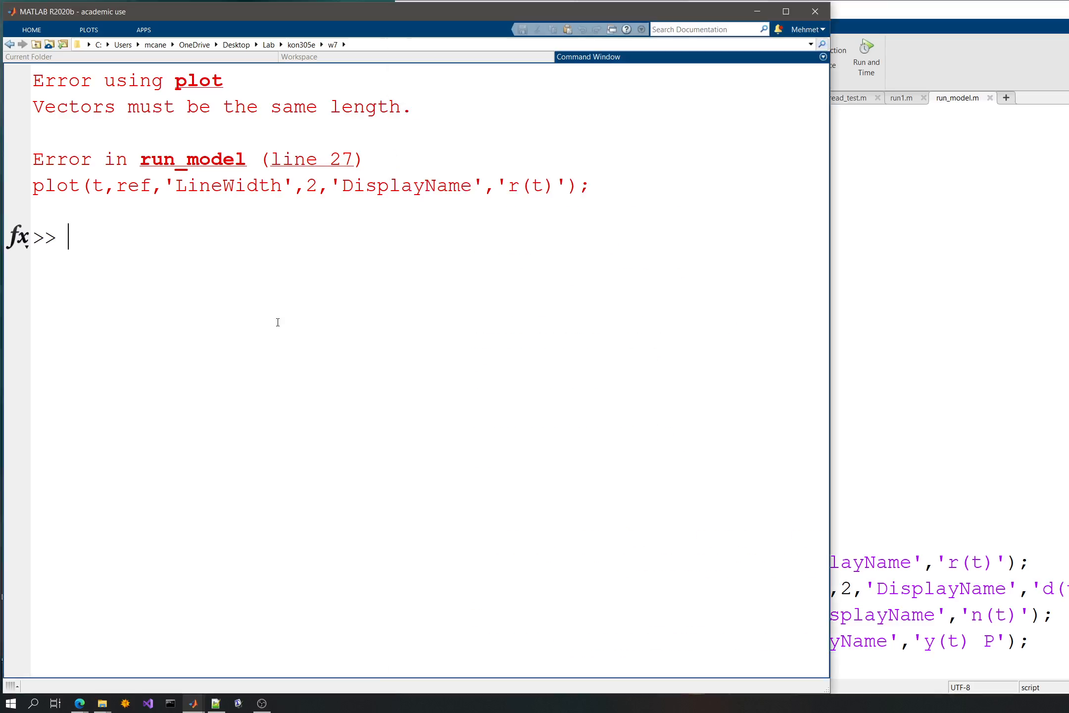
{"action": "type", "text": "data"}
{"action": "left_click", "coordinate": [966, 329]}
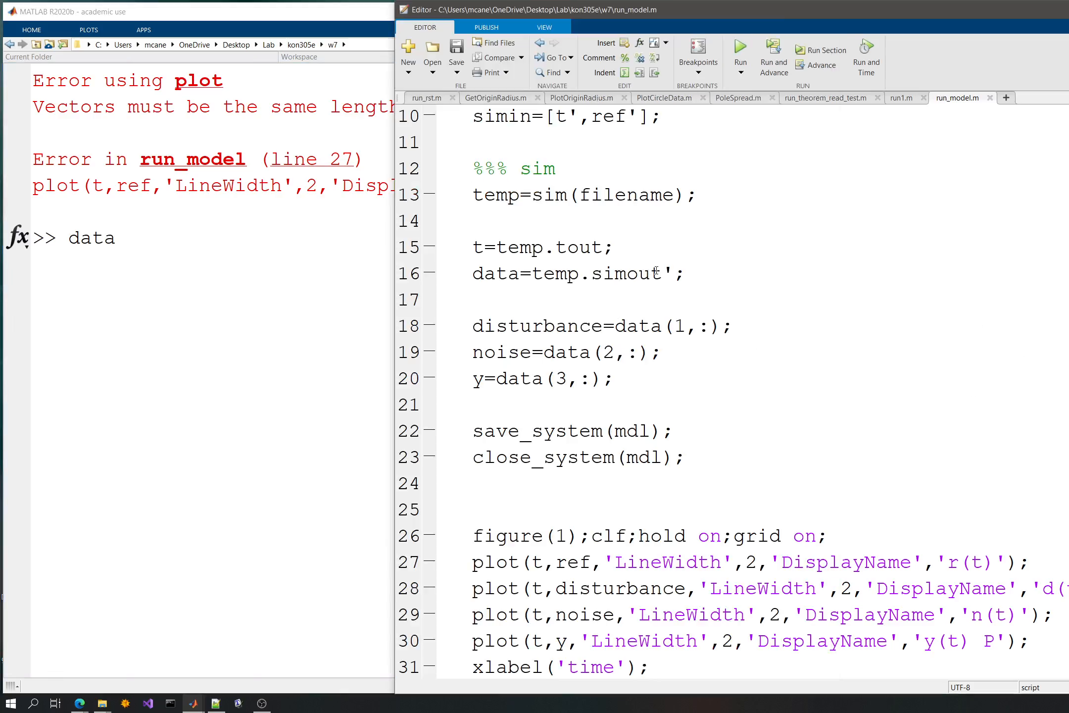
{"action": "left_click", "coordinate": [258, 288]}
{"action": "key", "text": "Return"}
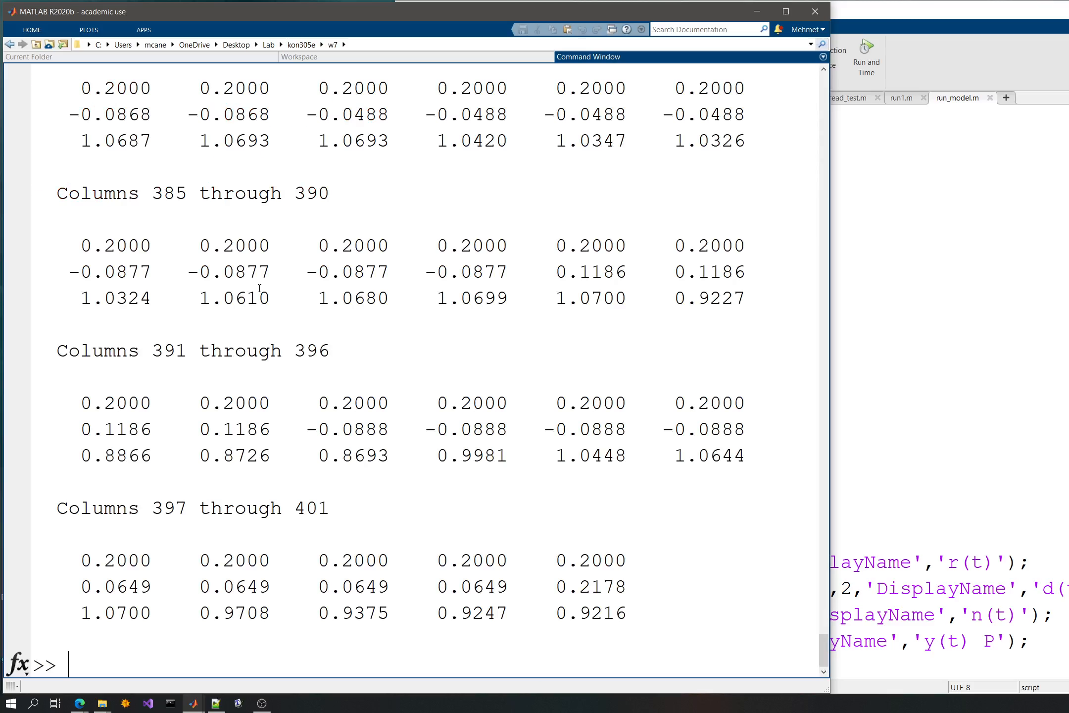
{"action": "scroll", "coordinate": [280, 311], "scroll_direction": "up", "scroll_amount": 14}
{"action": "left_click", "coordinate": [1031, 426]}
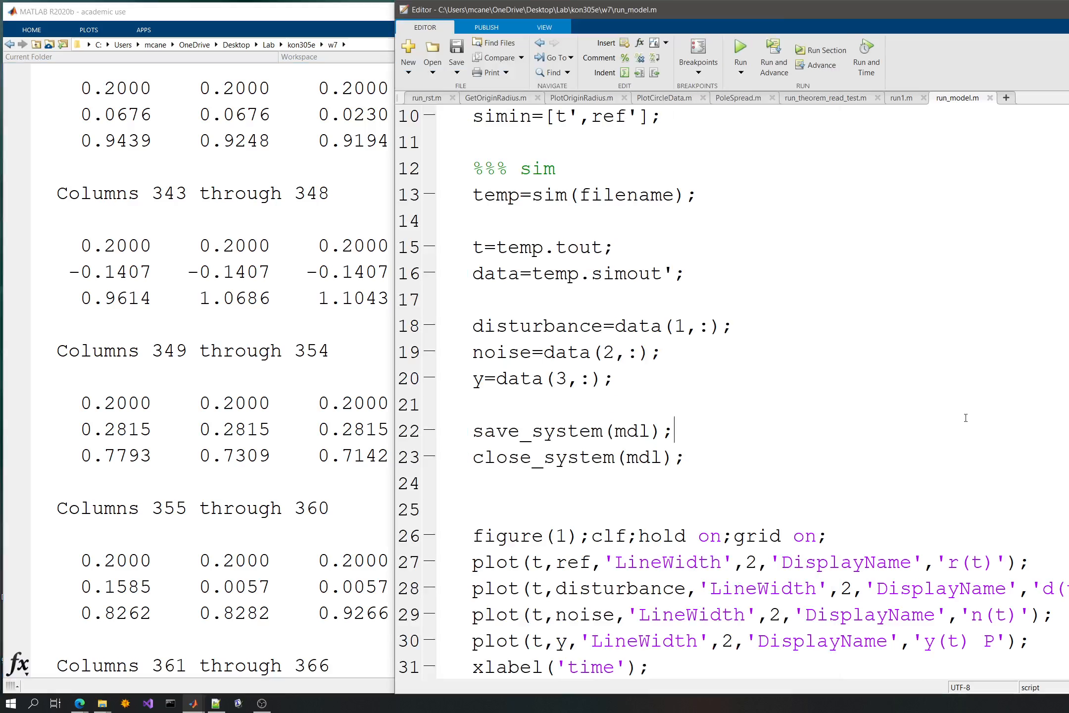
- Check the row and column indices used in the disturbance, noise and y assignments
{"action": "left_click", "coordinate": [676, 325]}
{"action": "left_click", "coordinate": [697, 325]}
{"action": "left_click_drag", "start_coordinate": [607, 351], "coordinate": [613, 350]}
{"action": "left_click", "coordinate": [628, 352]}
{"action": "left_click", "coordinate": [580, 376]}
{"action": "left_click", "coordinate": [602, 378]}
- Print disturbance again in the Command Window and examine its column count
{"action": "left_click", "coordinate": [327, 350]}
{"action": "key", "text": "Up"}
{"action": "key", "text": "Up"}
{"action": "key", "text": "Up"}
{"action": "key", "text": "Up"}
{"action": "key", "text": "Return"}
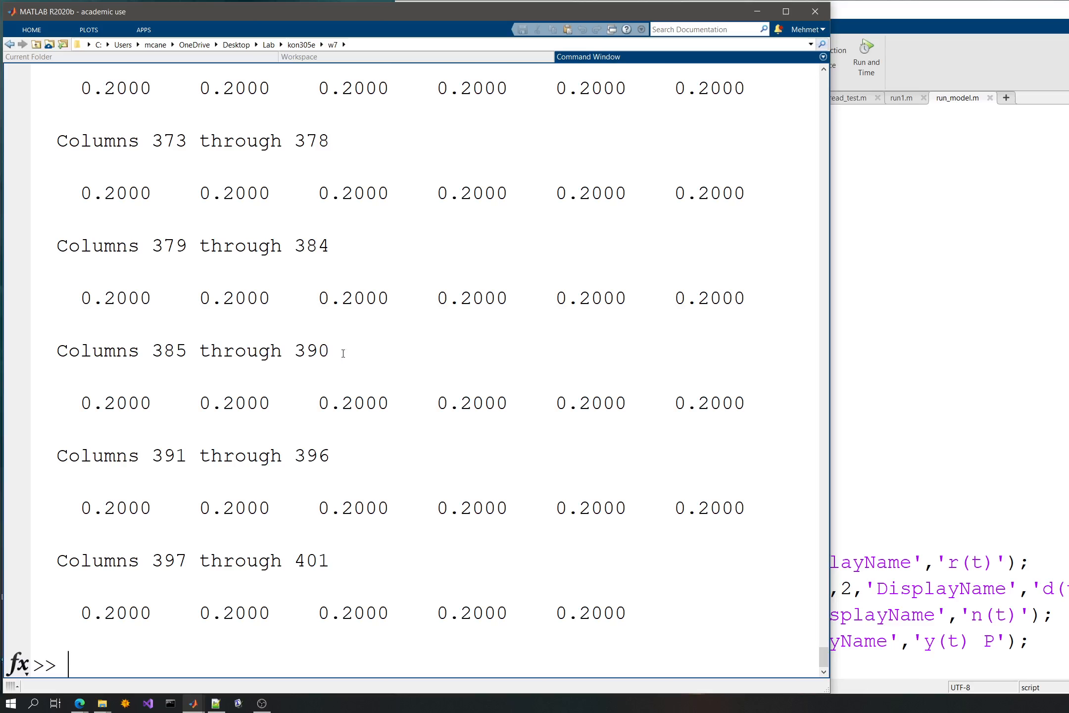
{"action": "left_click_drag", "start_coordinate": [330, 560], "coordinate": [284, 556]}
{"action": "left_click", "coordinate": [381, 534]}
- Print the time vector t in the Command Window and return to run_model.m
{"action": "type", "text": "t"}
{"action": "key", "text": "Return"}
{"action": "left_click", "coordinate": [1009, 359]}
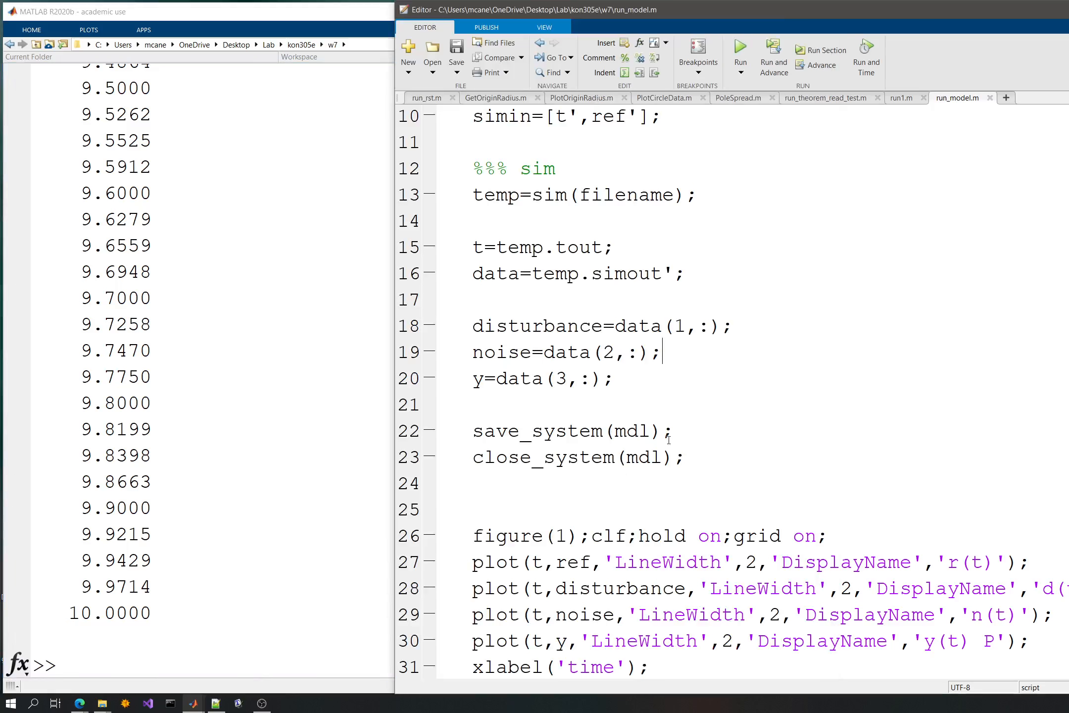
- Transpose the time vector by changing its assignment to t=temp.tout'; then save and run the script
{"action": "left_click", "coordinate": [604, 246]}
{"action": "type", "text": "'"}
{"action": "key", "text": "ctrl+s"}
{"action": "left_click", "coordinate": [740, 52]}
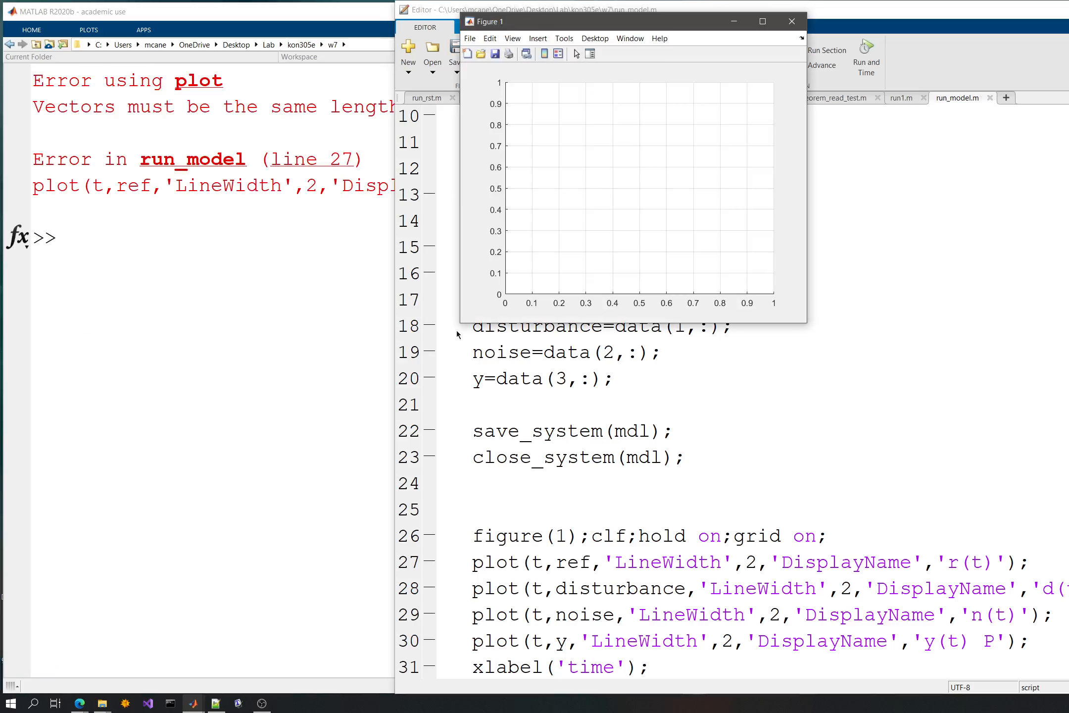
- Review the plot error, print t again and compare it with the t and ref definitions in run_model.m
{"action": "left_click", "coordinate": [197, 330]}
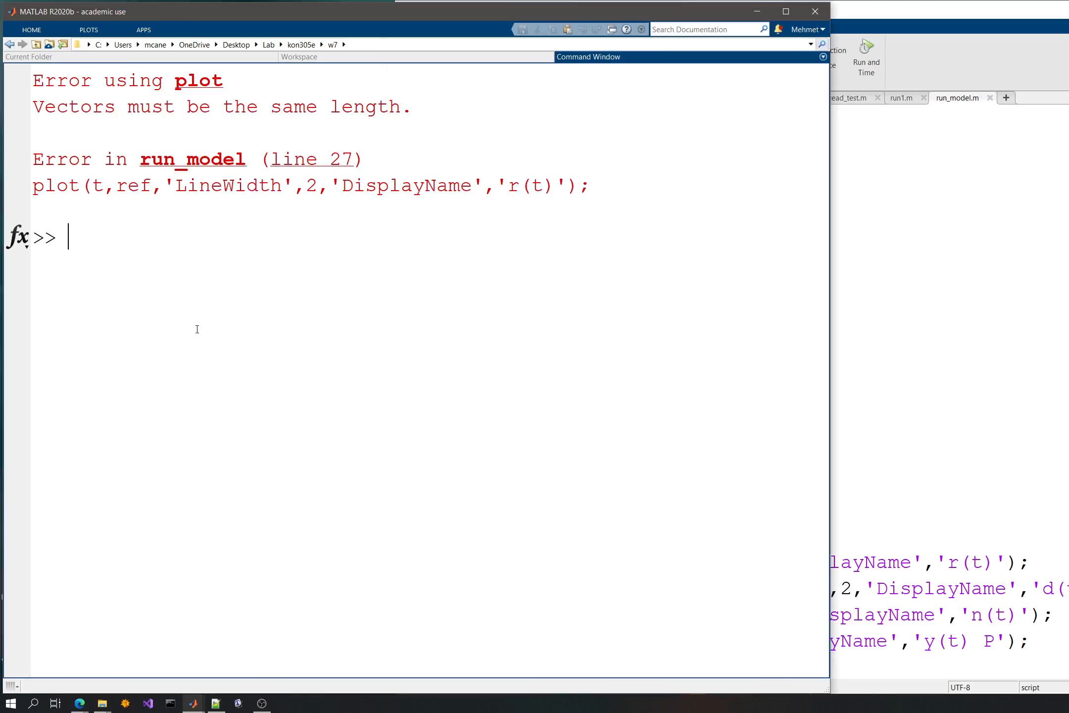
{"action": "left_click", "coordinate": [904, 342]}
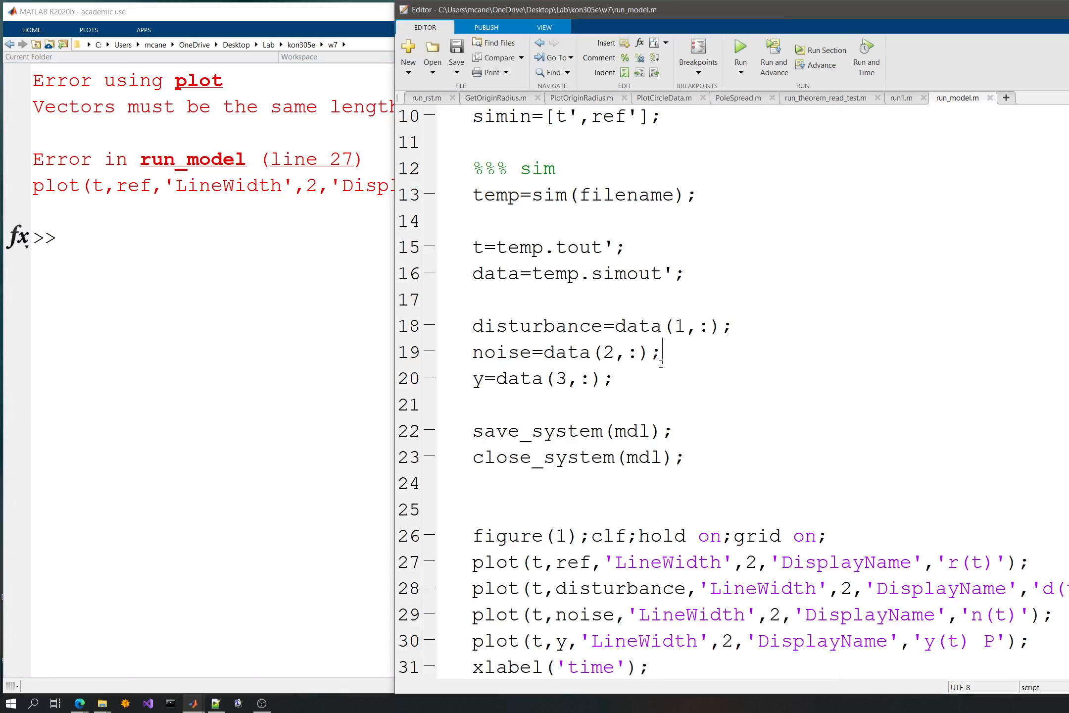
{"action": "scroll", "coordinate": [661, 364], "scroll_direction": "up", "scroll_amount": 2}
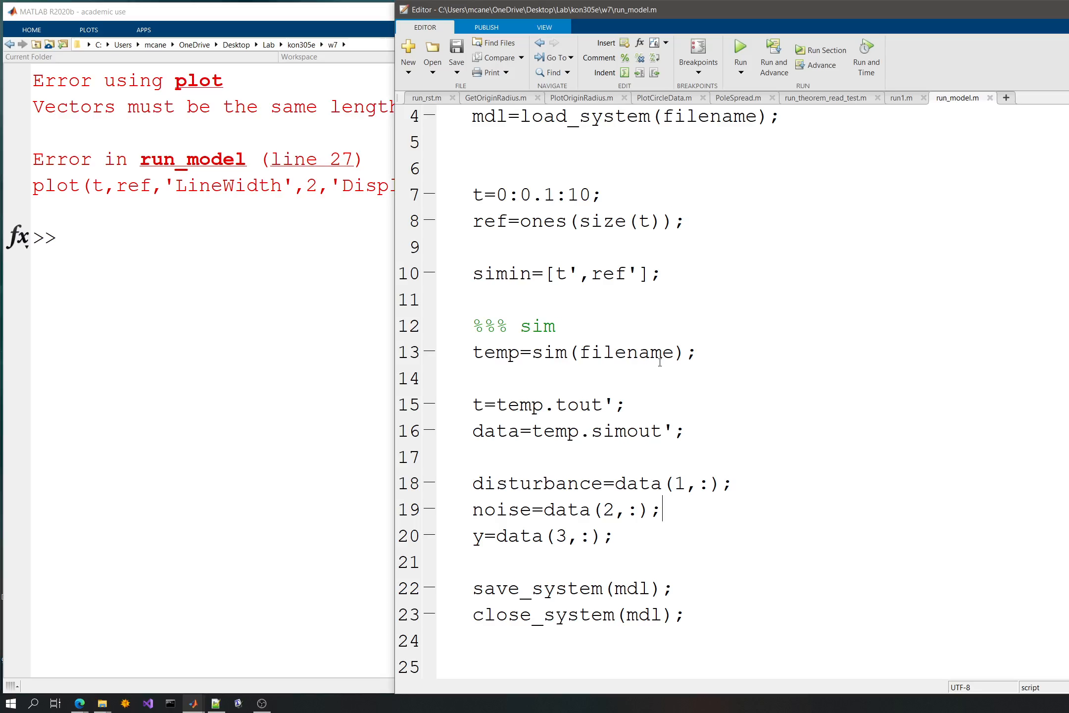
{"action": "left_click", "coordinate": [181, 297]}
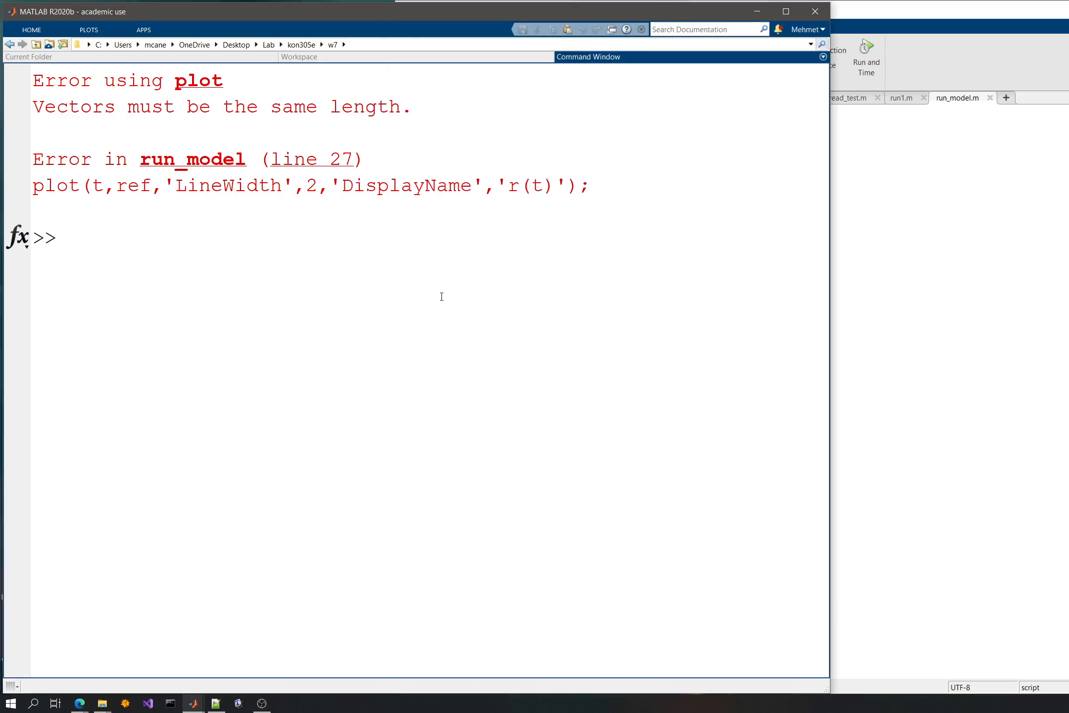
{"action": "type", "text": "t"}
{"action": "key", "text": "Return"}
{"action": "left_click", "coordinate": [835, 435]}
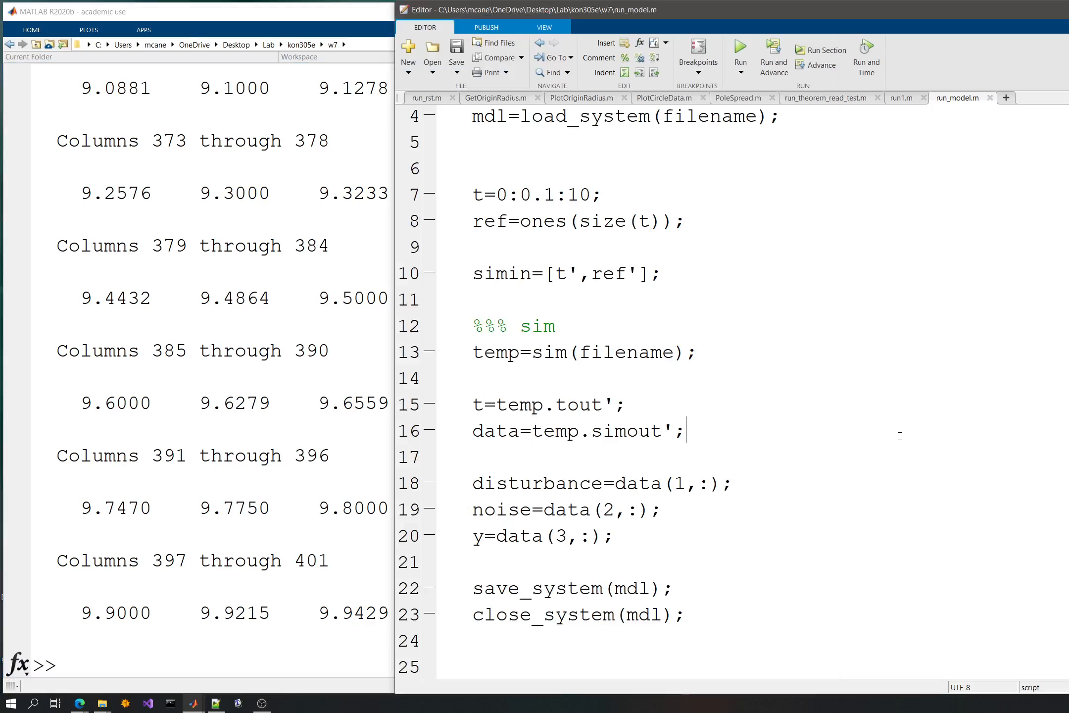
{"action": "scroll", "coordinate": [644, 376], "scroll_direction": "down", "scroll_amount": 1}
{"action": "left_click", "coordinate": [220, 483]}
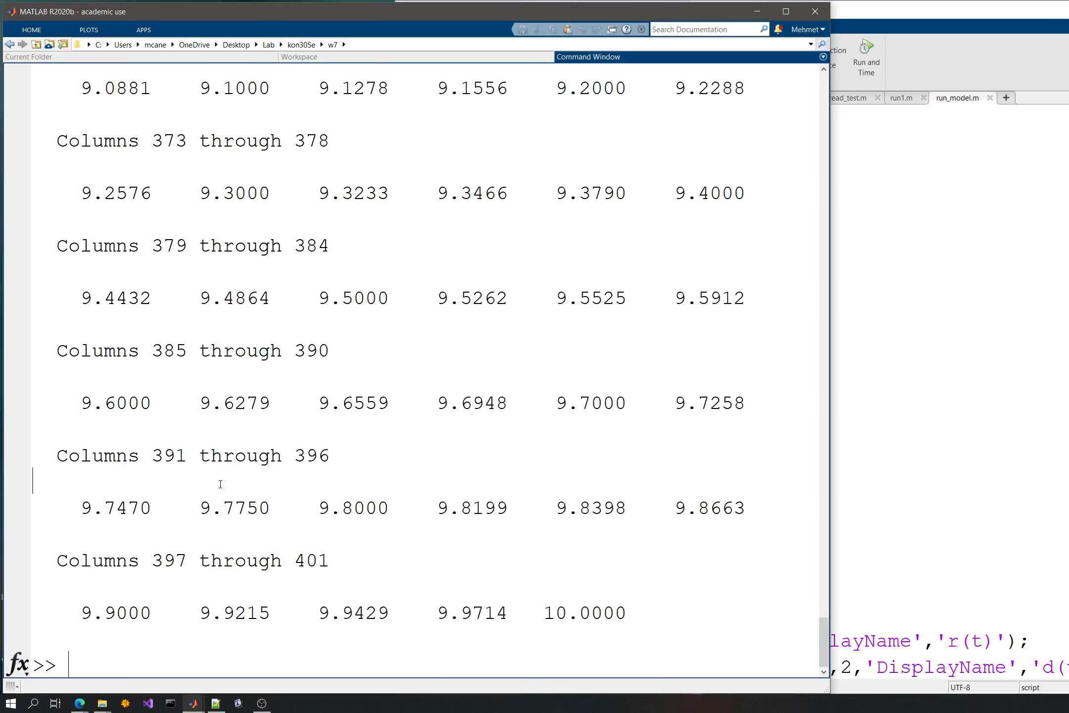
{"action": "type", "text": "siz"}
{"action": "key", "text": "BackSpace"}
{"action": "key", "text": "BackSpace"}
{"action": "key", "text": "BackSpace"}
- Compare the dimensions of ref, noise, disturbance and data in the Workspace
{"action": "left_click", "coordinate": [294, 58]}
{"action": "left_click", "coordinate": [98, 156]}
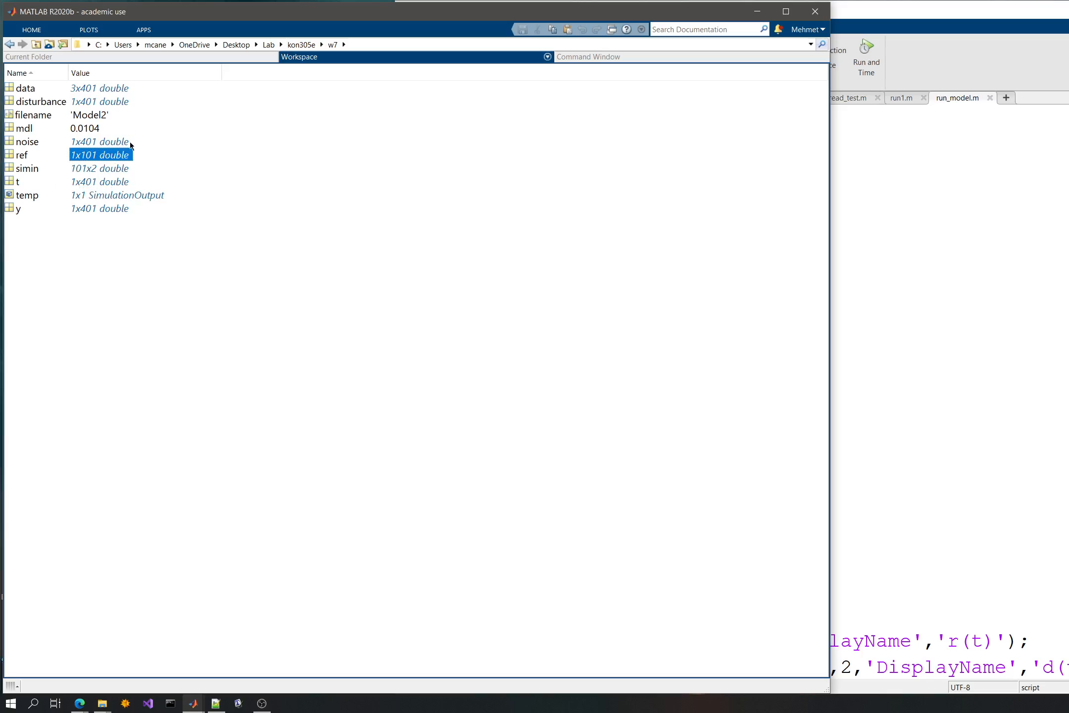
{"action": "left_click", "coordinate": [127, 143]}
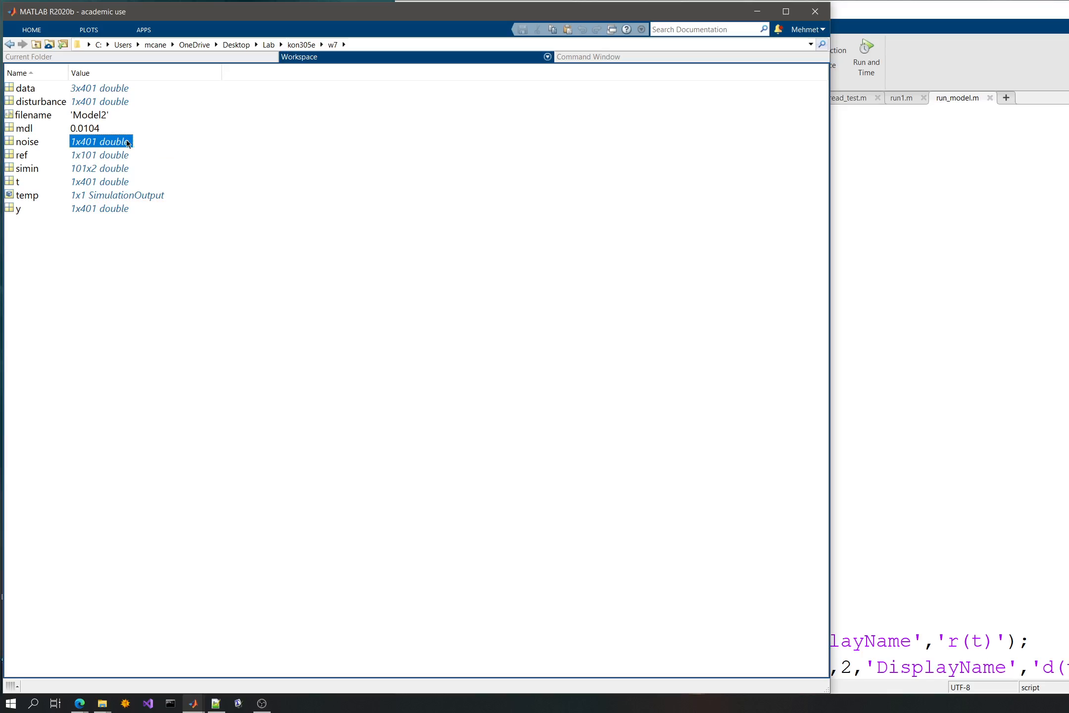
{"action": "left_click", "coordinate": [121, 102]}
{"action": "left_click", "coordinate": [118, 94]}
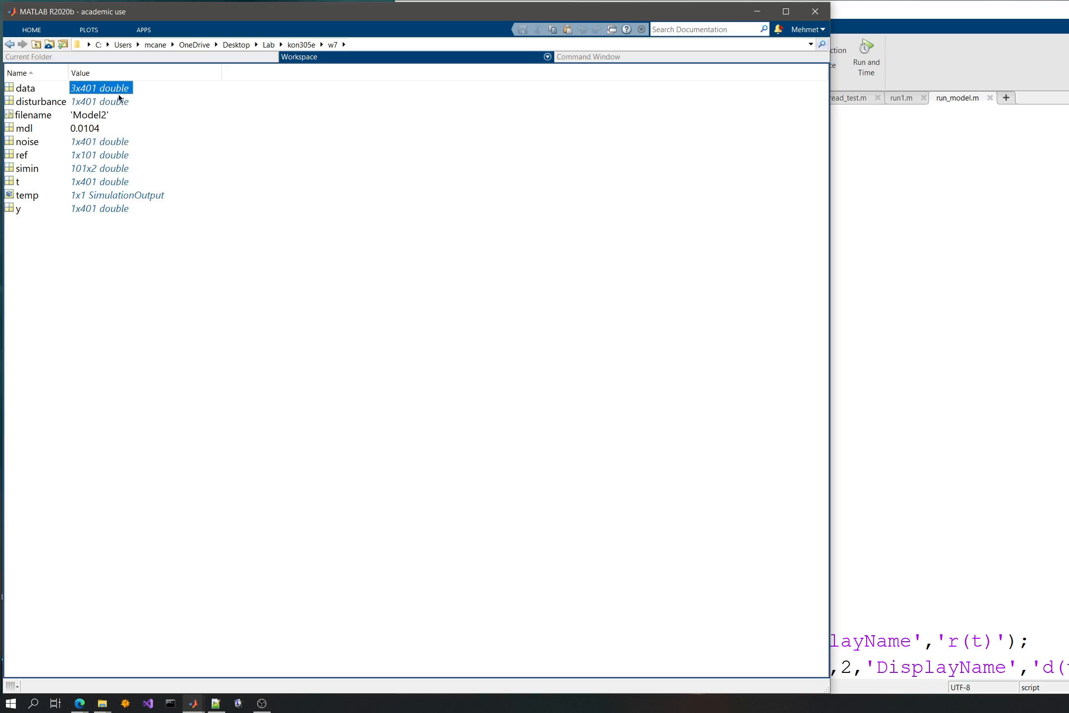
{"action": "left_click", "coordinate": [386, 382]}
{"action": "left_click", "coordinate": [1000, 342]}
{"action": "left_click", "coordinate": [341, 352]}
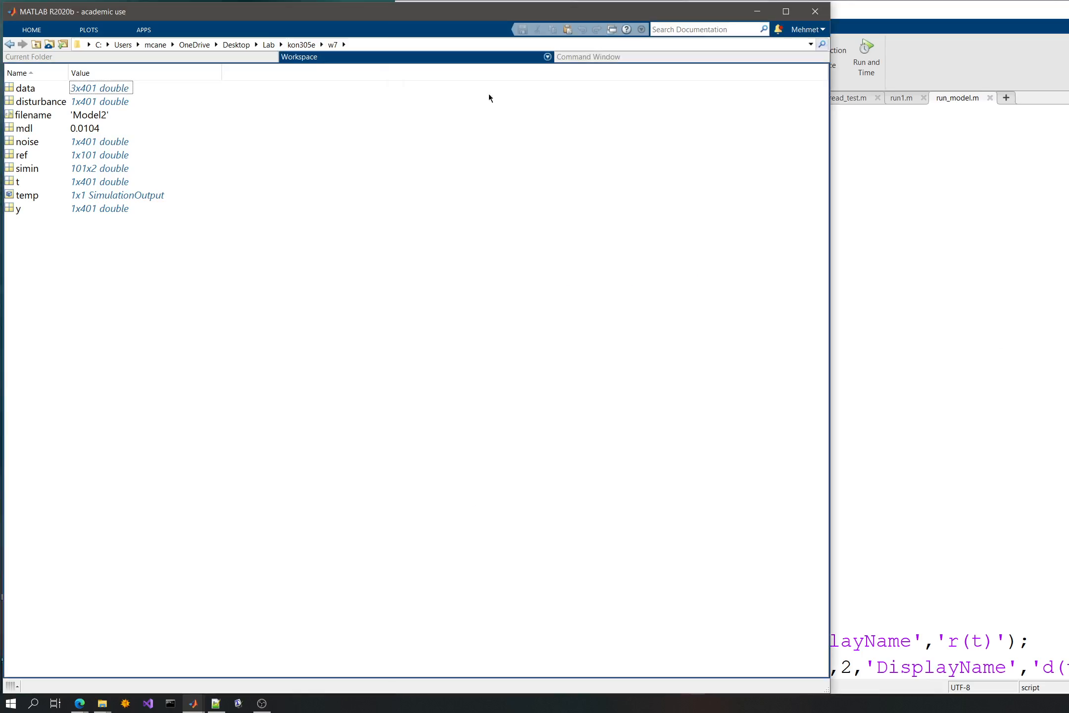
- Open the Simulink model Model2.slx from the w7 folder
{"action": "left_click", "coordinate": [597, 59]}
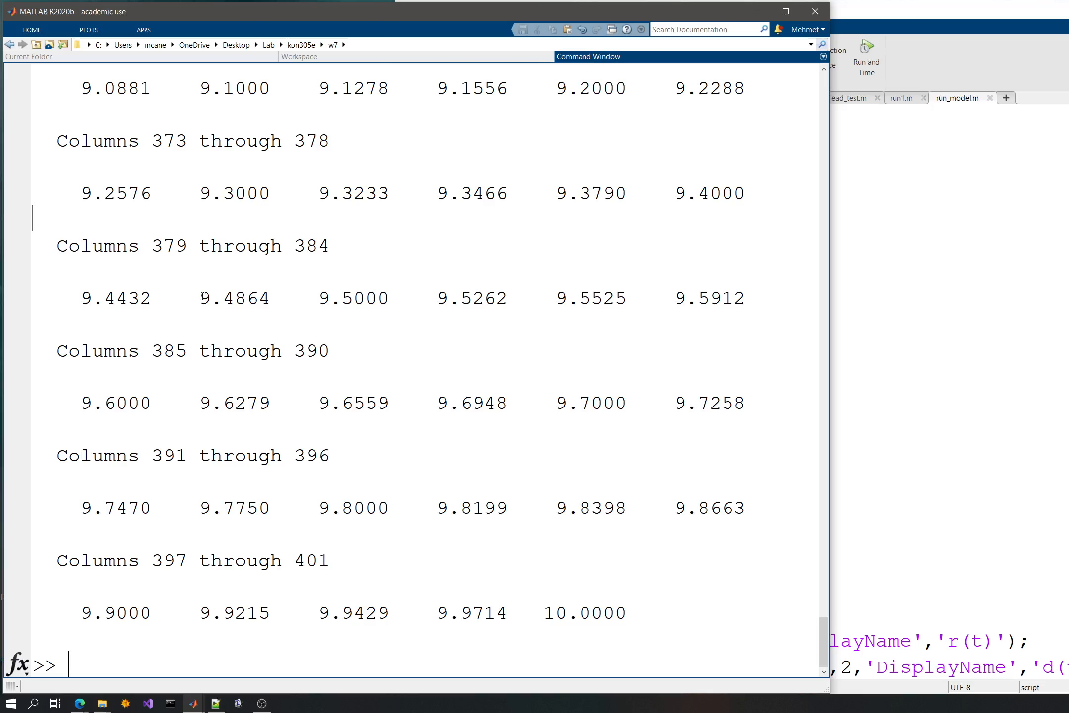
{"action": "left_click", "coordinate": [55, 58]}
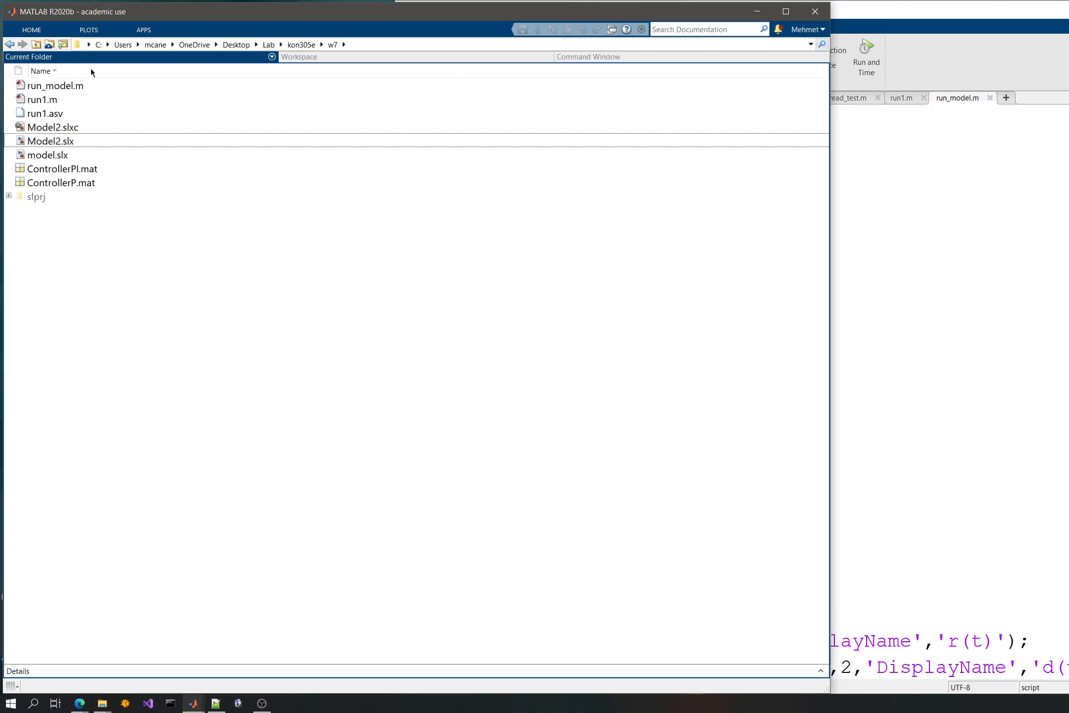
{"action": "left_click", "coordinate": [57, 142]}
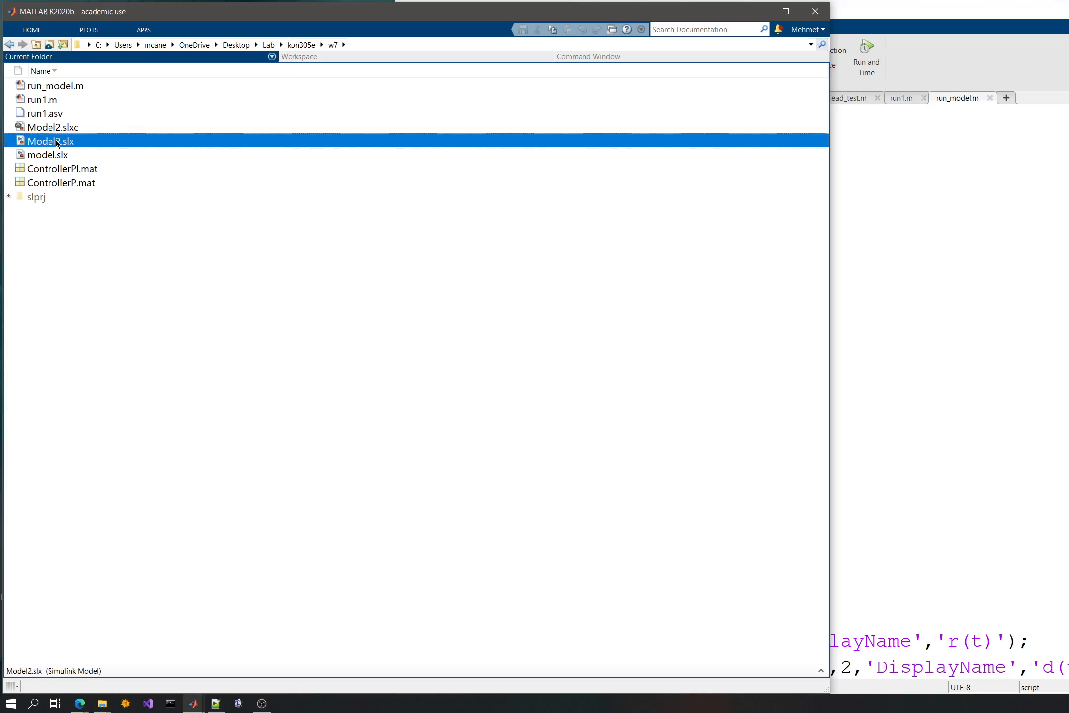
{"action": "double_click", "coordinate": [56, 141]}
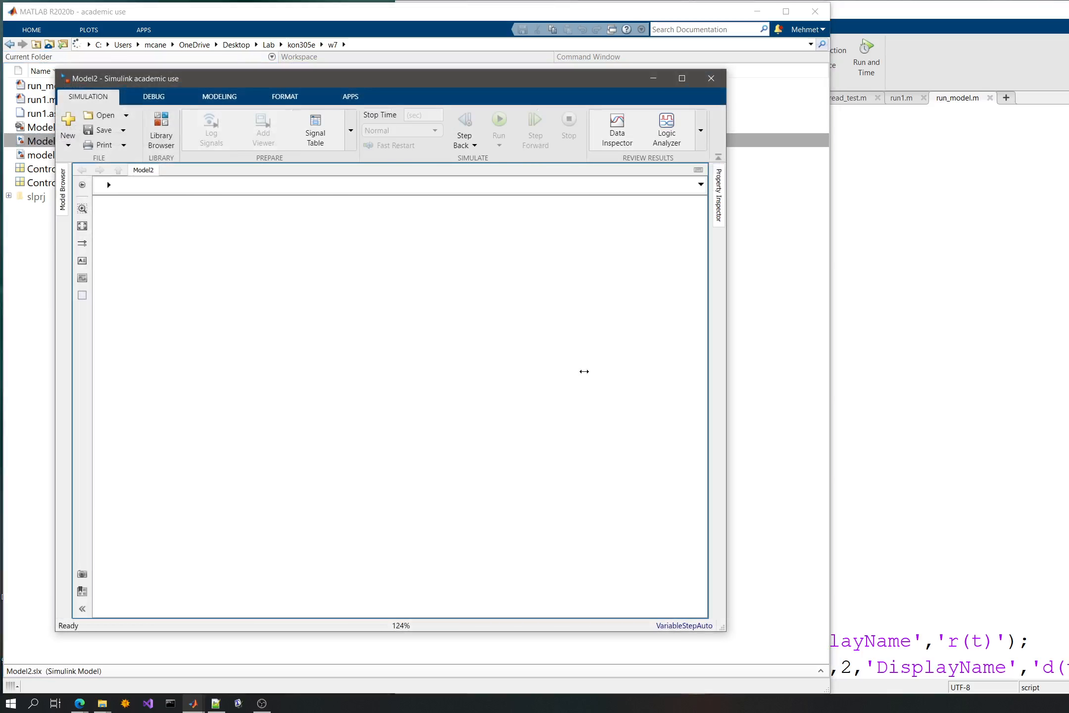
- Widen the model window and set the Mux block's number of inputs to 4
{"action": "left_click_drag", "start_coordinate": [729, 361], "coordinate": [929, 362]}
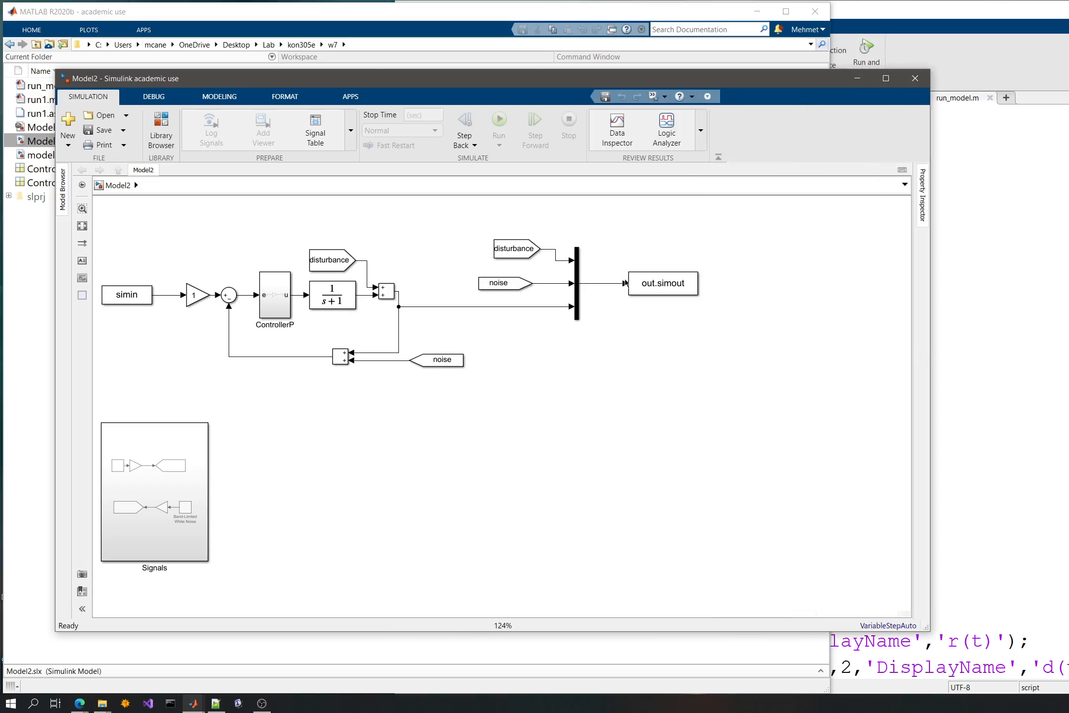
{"action": "left_click", "coordinate": [577, 266]}
{"action": "double_click", "coordinate": [577, 266]}
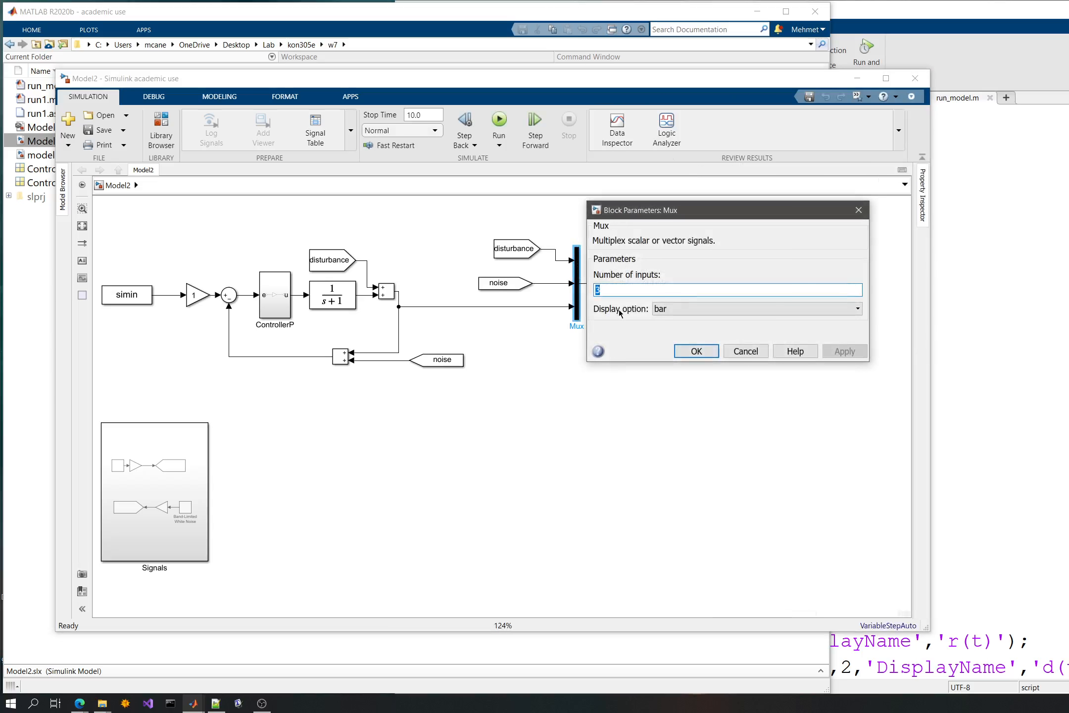
{"action": "type", "text": "4"}
{"action": "key", "text": "Return"}
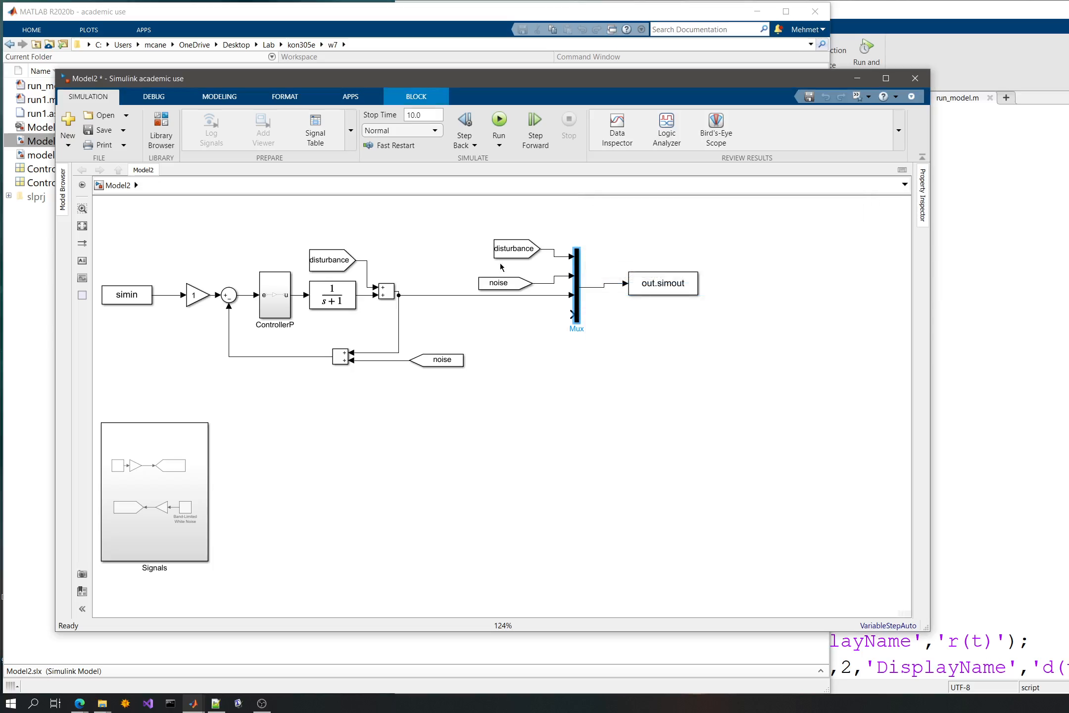
- Shift the disturbance, noise and output lines down one Mux port each and connect the simin signal to the first port
{"action": "left_click_drag", "start_coordinate": [572, 295], "coordinate": [572, 314]}
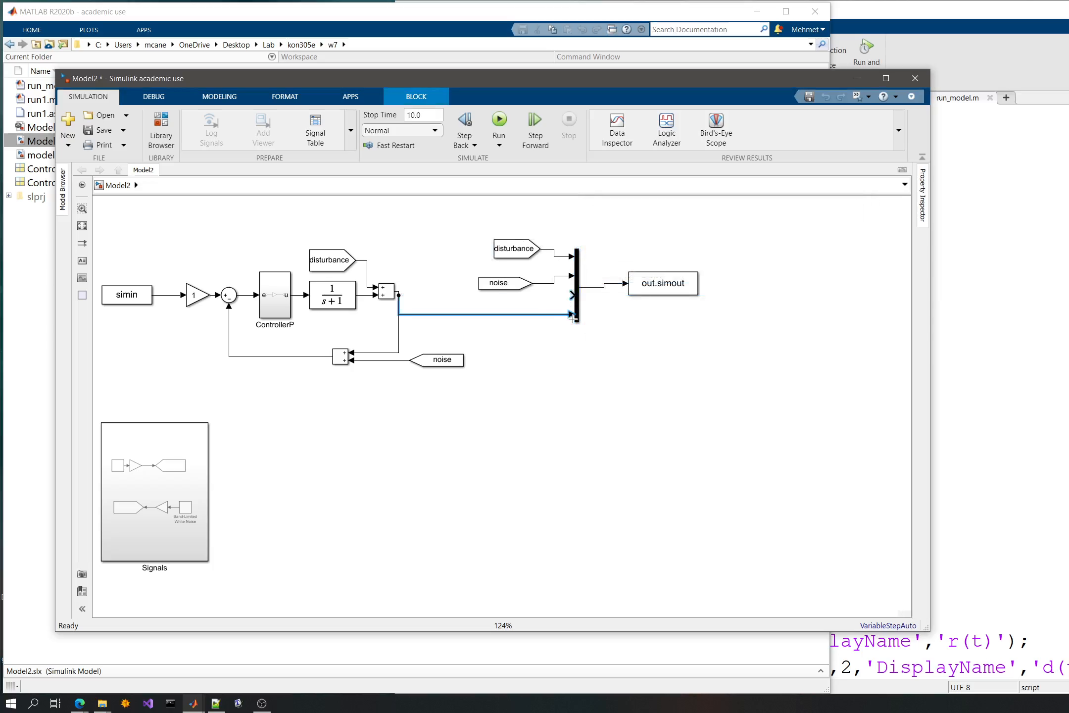
{"action": "mouse_move", "coordinate": [570, 275]}
{"action": "left_mouse_down"}
{"action": "mouse_move", "coordinate": [572, 295]}
{"action": "mouse_move", "coordinate": [572, 257]}
{"action": "mouse_move", "coordinate": [573, 277]}
{"action": "left_mouse_up"}
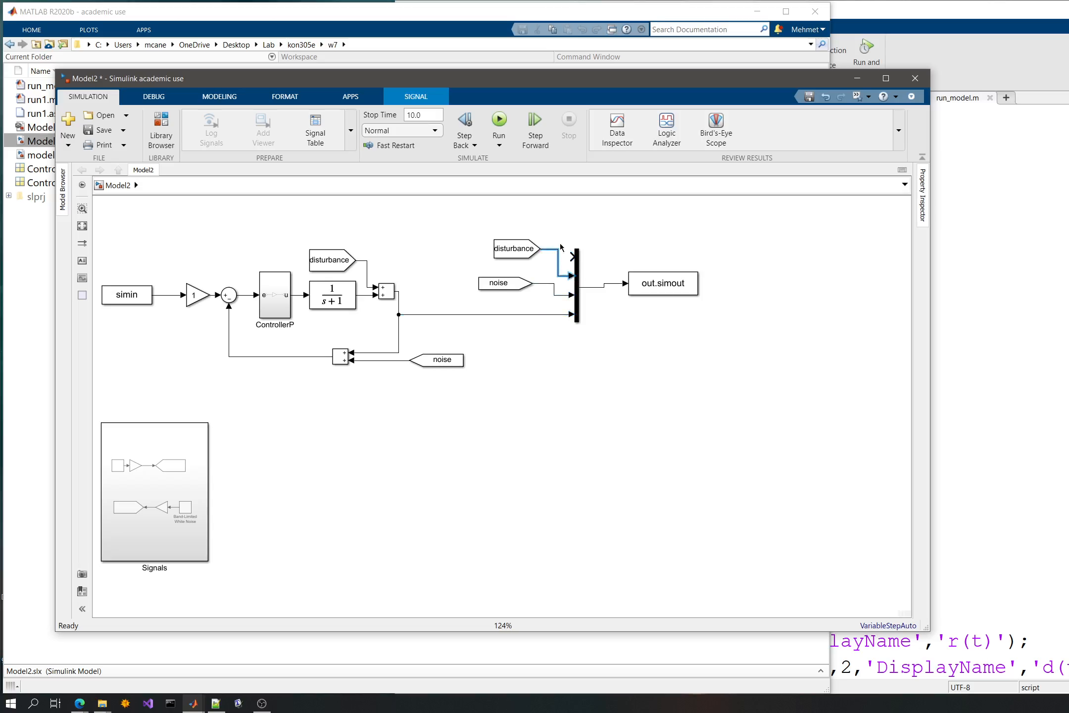
{"action": "left_click_drag", "start_coordinate": [505, 250], "coordinate": [493, 258]}
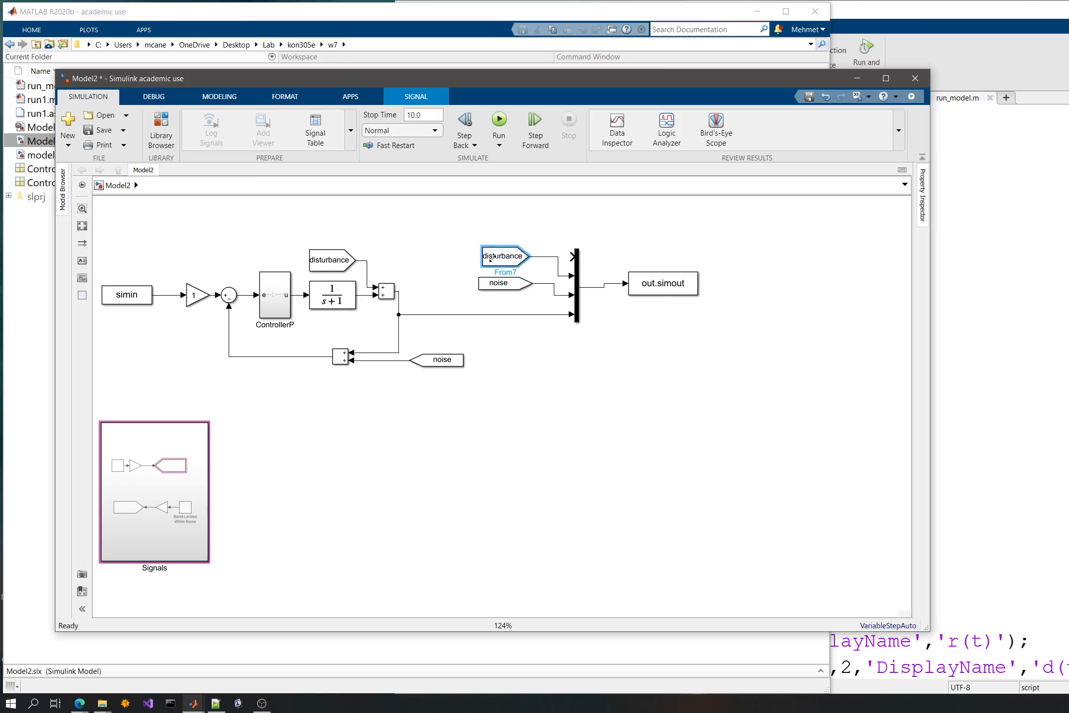
{"action": "left_click", "coordinate": [429, 235]}
{"action": "left_click_drag", "start_coordinate": [422, 239], "coordinate": [449, 251]}
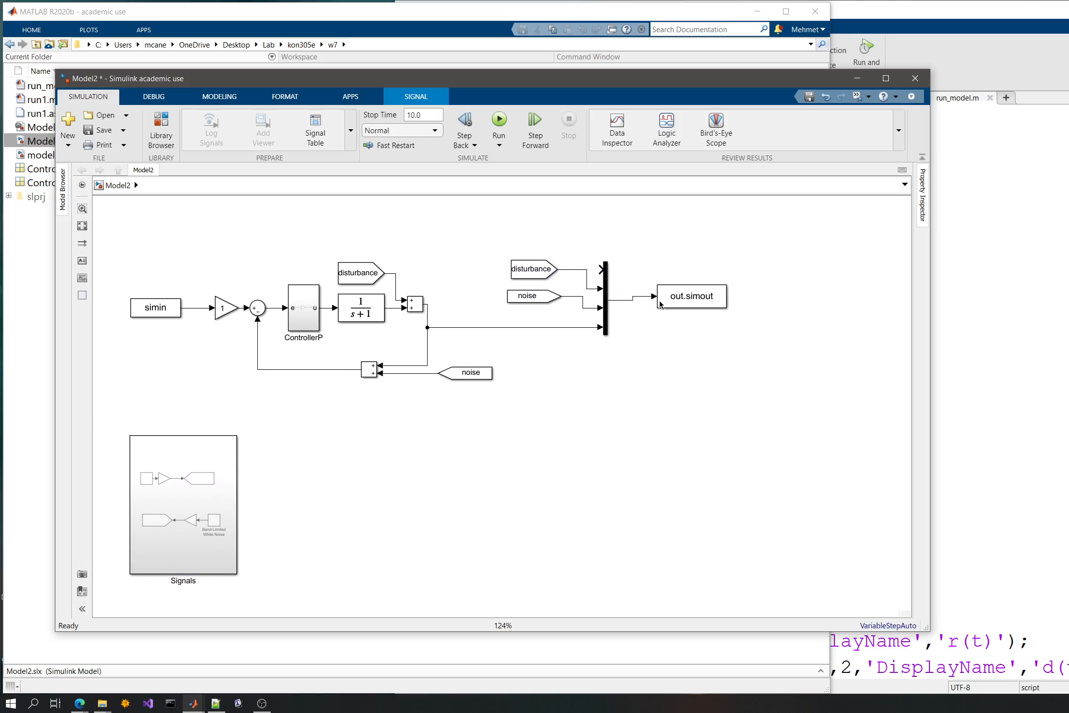
{"action": "left_click_drag", "start_coordinate": [599, 270], "coordinate": [199, 307]}
{"action": "left_click", "coordinate": [197, 316]}
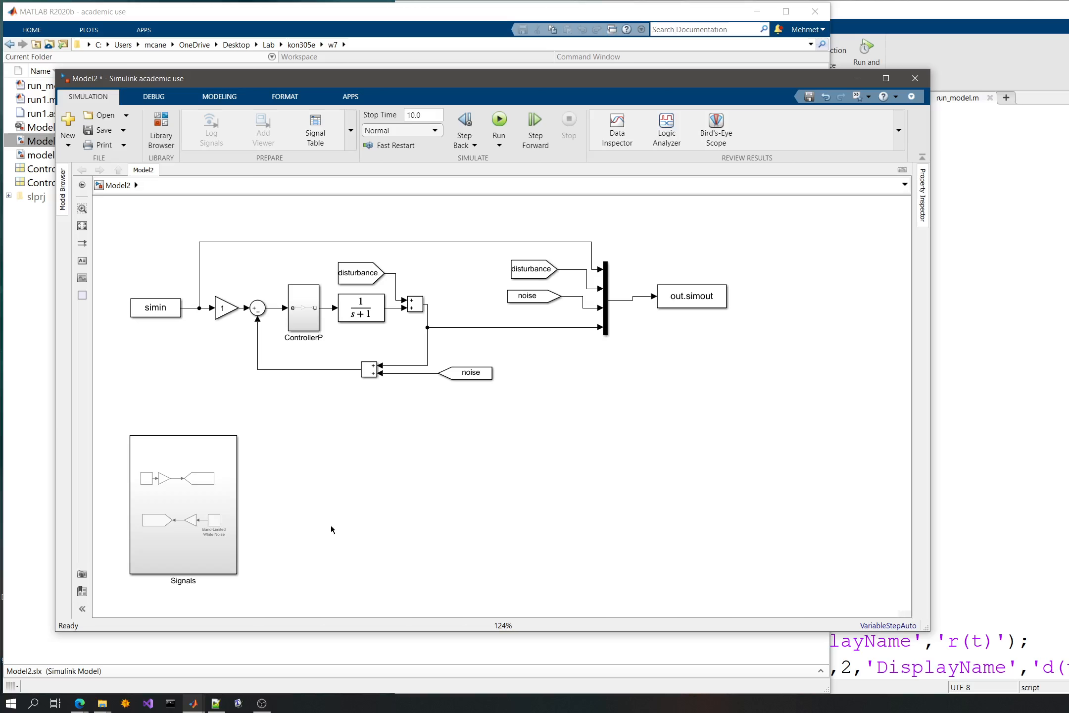
- Move the Signals subsystem beside the out.simout block, fit the diagram to view and save the model
{"action": "left_click_drag", "start_coordinate": [217, 525], "coordinate": [363, 497]}
{"action": "left_click_drag", "start_coordinate": [801, 394], "coordinate": [869, 321]}
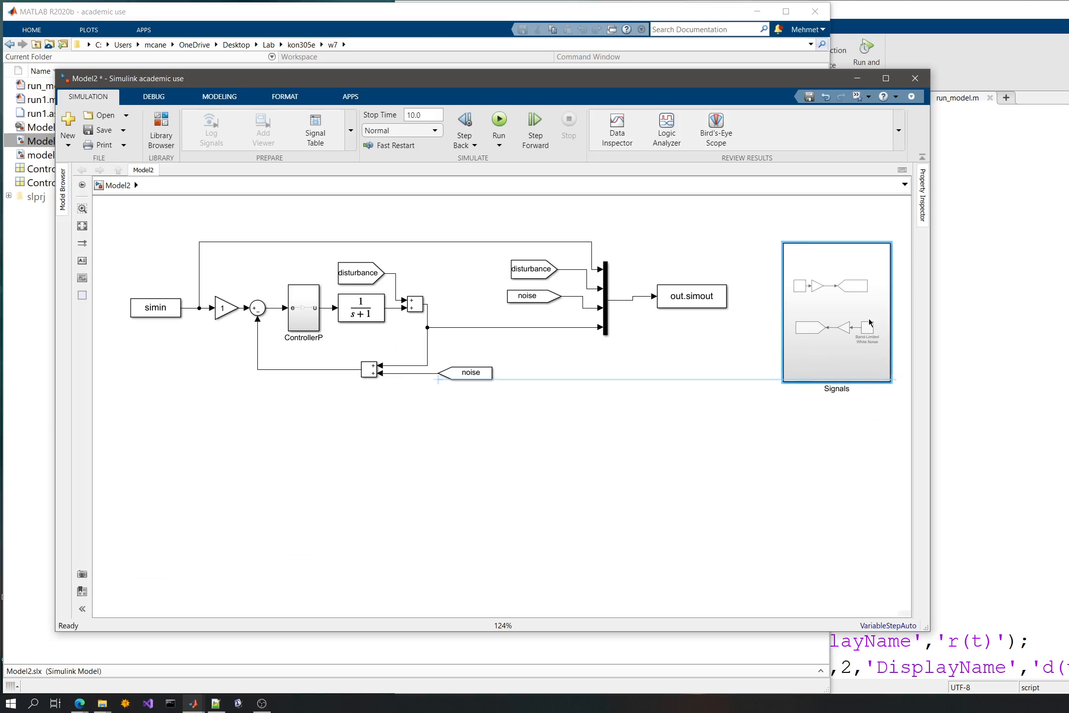
{"action": "key", "text": "space"}
{"action": "left_click", "coordinate": [632, 526]}
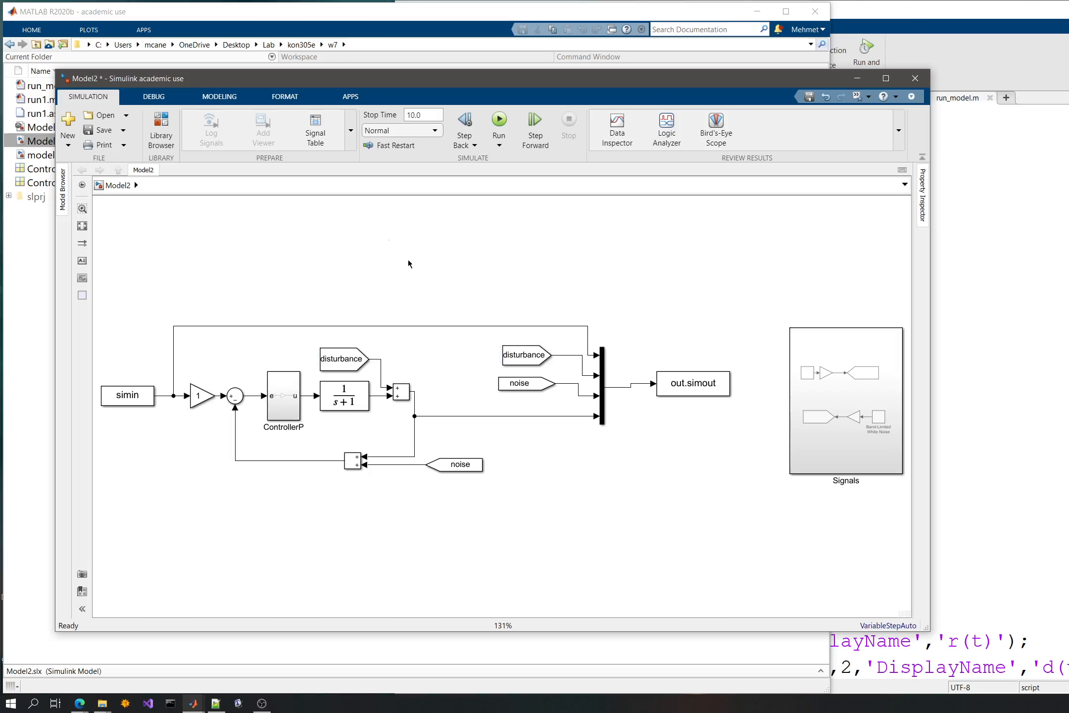
{"action": "key", "text": "ctrl+s"}
{"action": "left_click_drag", "start_coordinate": [835, 389], "coordinate": [811, 386]}
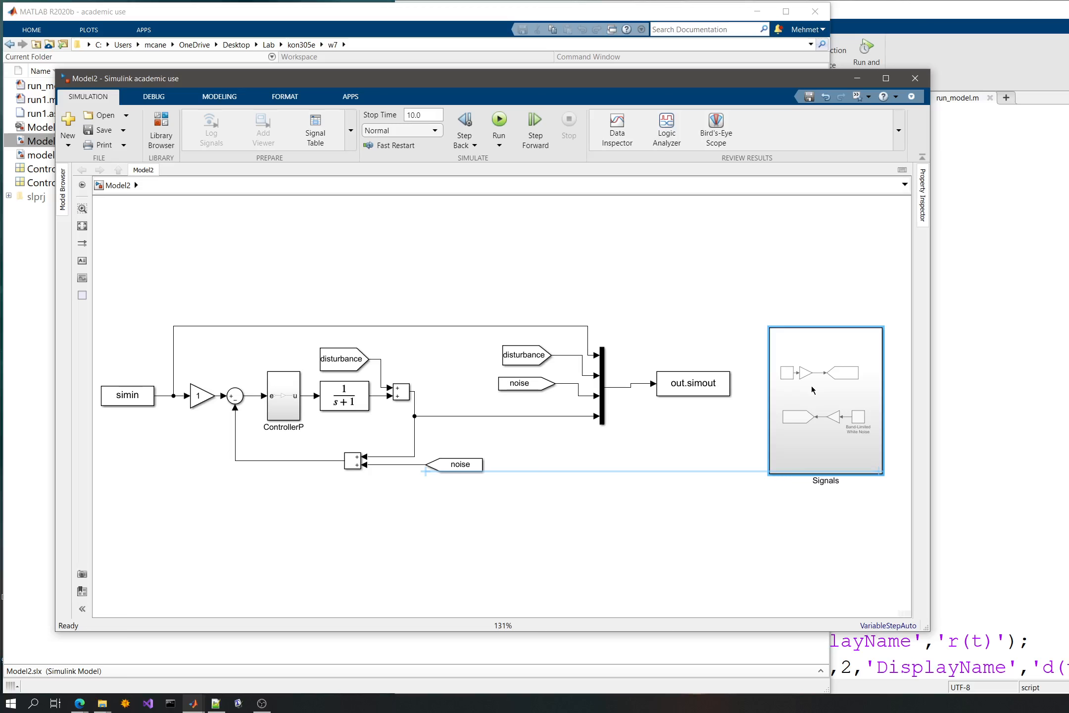
{"action": "key", "text": "ctrl+s"}
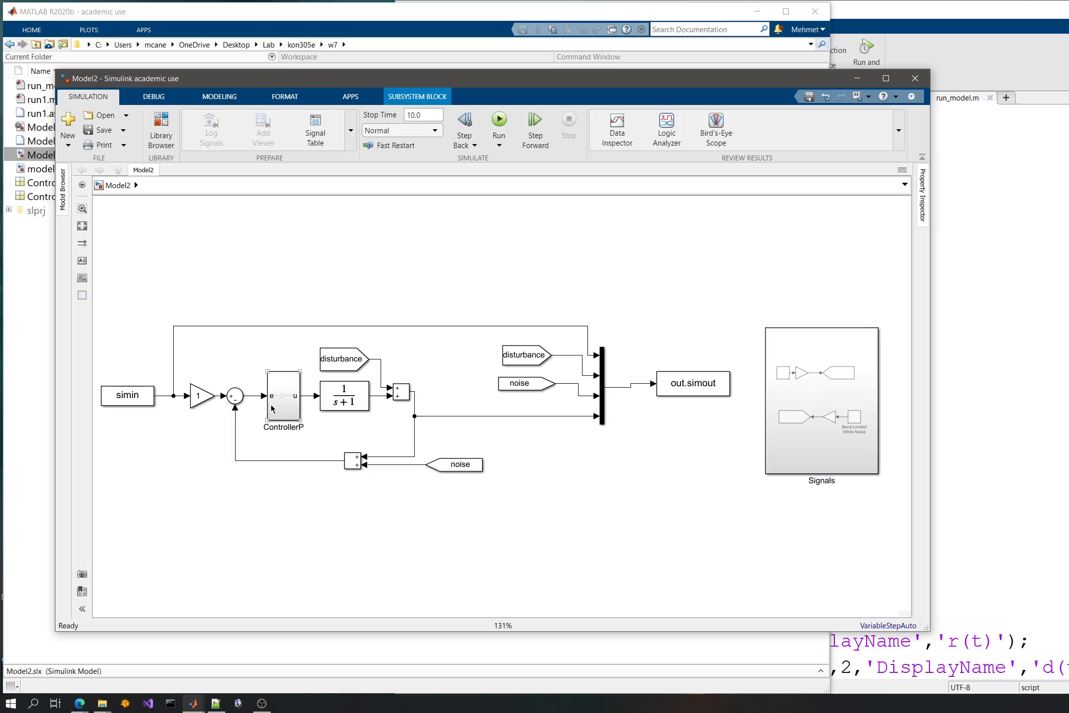
{"action": "left_click", "coordinate": [354, 366]}
{"action": "left_click", "coordinate": [532, 361]}
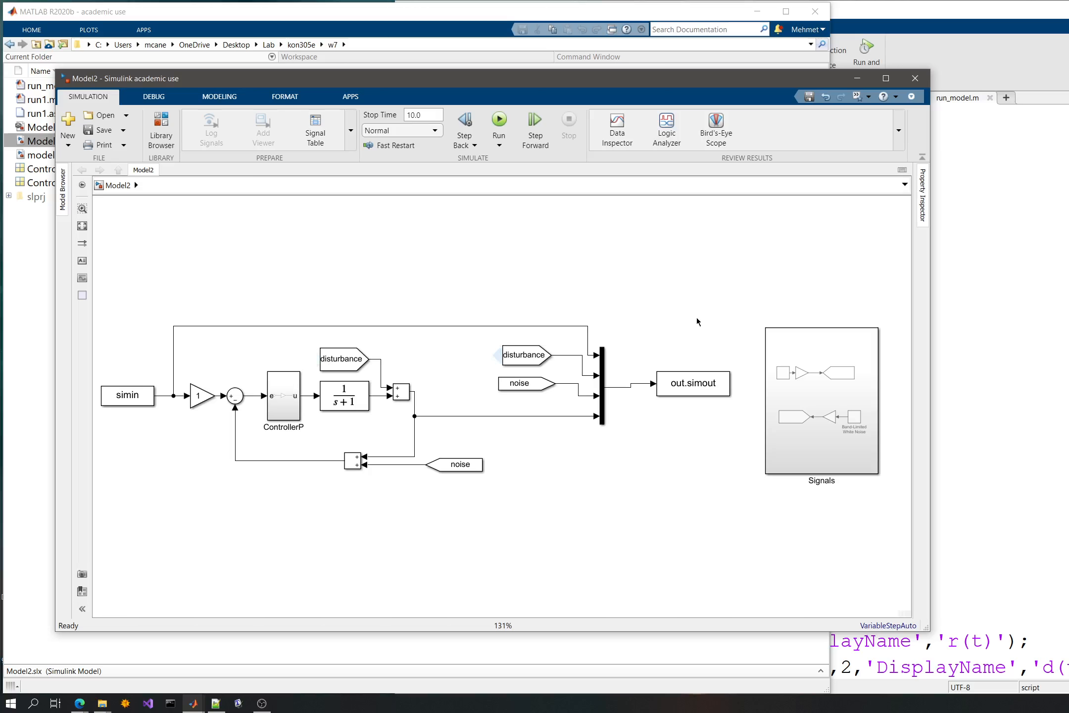
{"action": "left_click", "coordinate": [382, 15]}
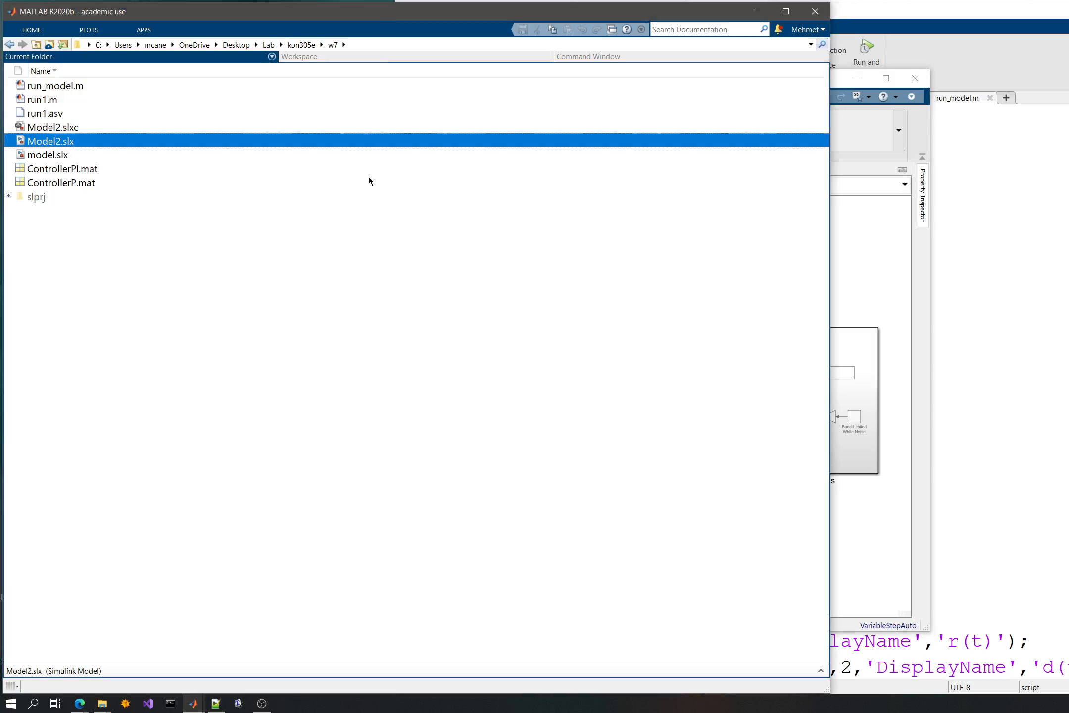
{"action": "left_click", "coordinate": [895, 460]}
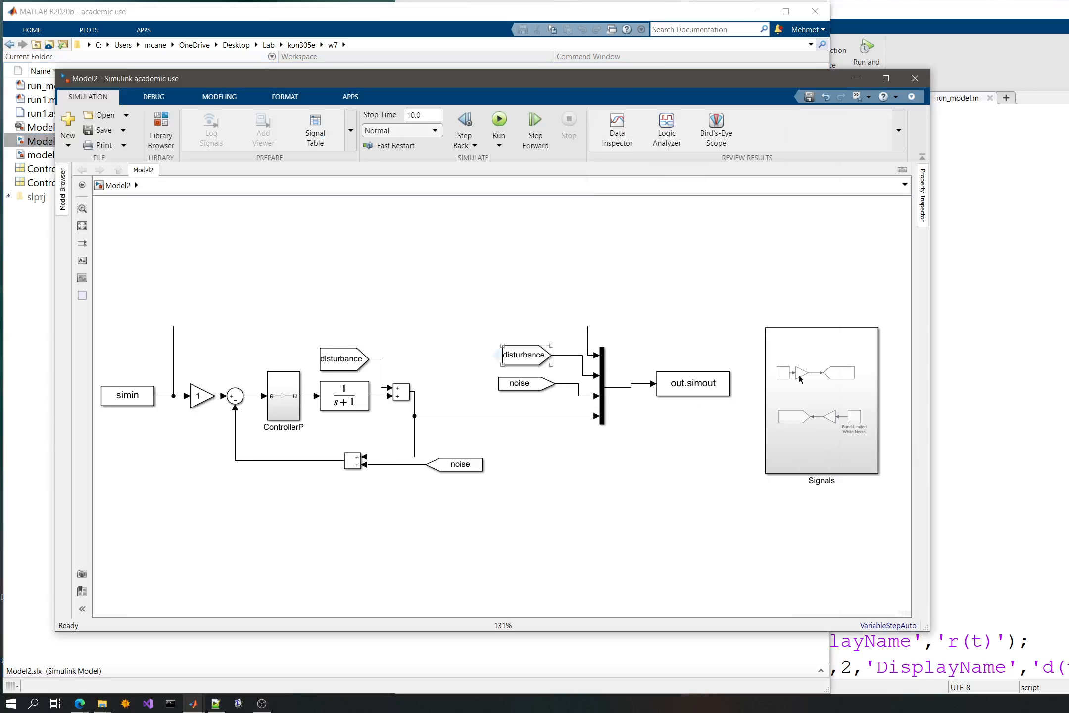
- In run_model.m, add the line ref=data(1,:); directly above the disturbance assignment
{"action": "left_click", "coordinate": [1039, 365]}
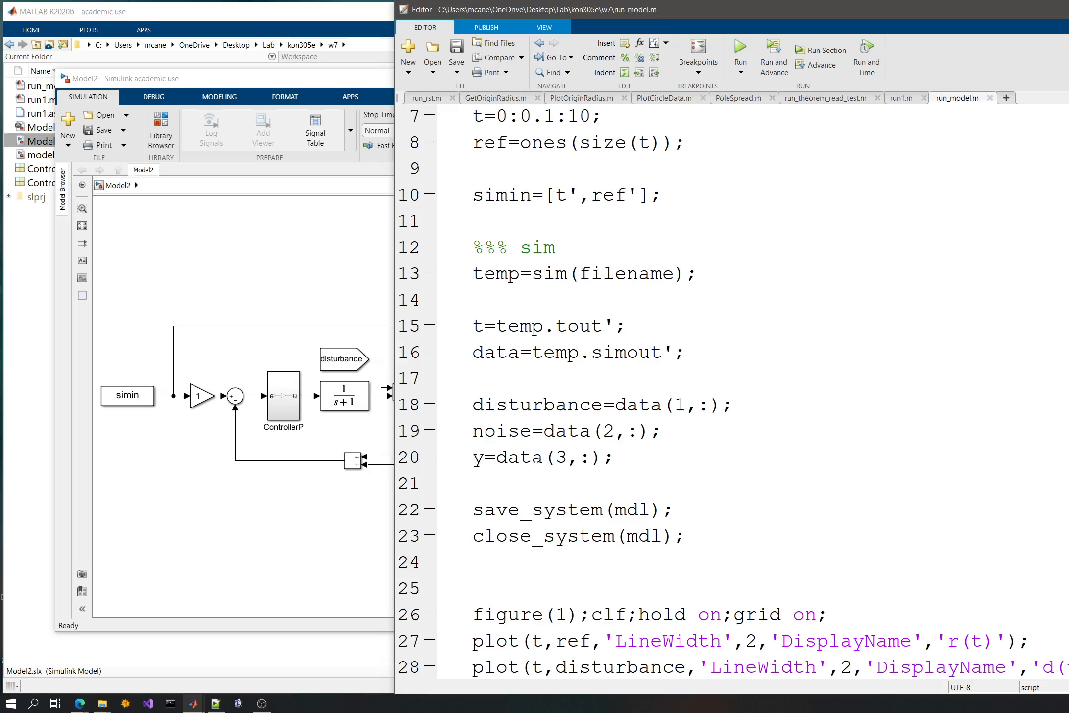
{"action": "scroll", "coordinate": [491, 374], "scroll_direction": "down", "scroll_amount": 1}
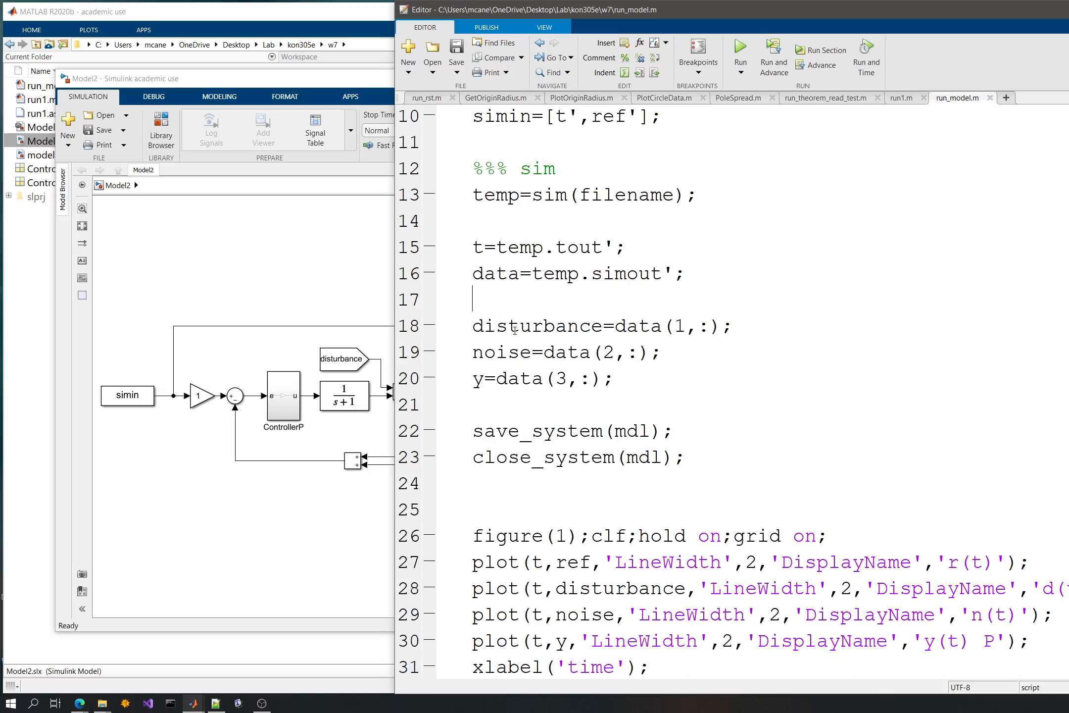
{"action": "left_click_drag", "start_coordinate": [734, 326], "coordinate": [451, 328]}
{"action": "key", "text": "ctrl+c"}
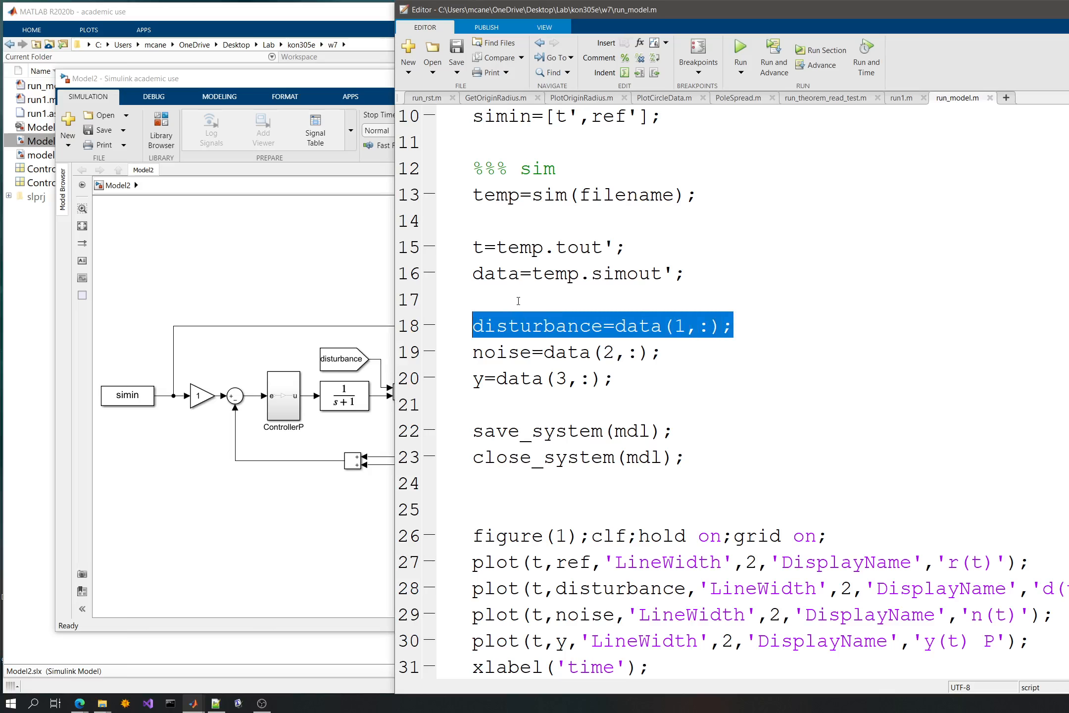
{"action": "left_click", "coordinate": [455, 289]}
{"action": "key", "text": "ctrl+v"}
{"action": "double_click", "coordinate": [504, 326]}
{"action": "type", "text": "ref"}
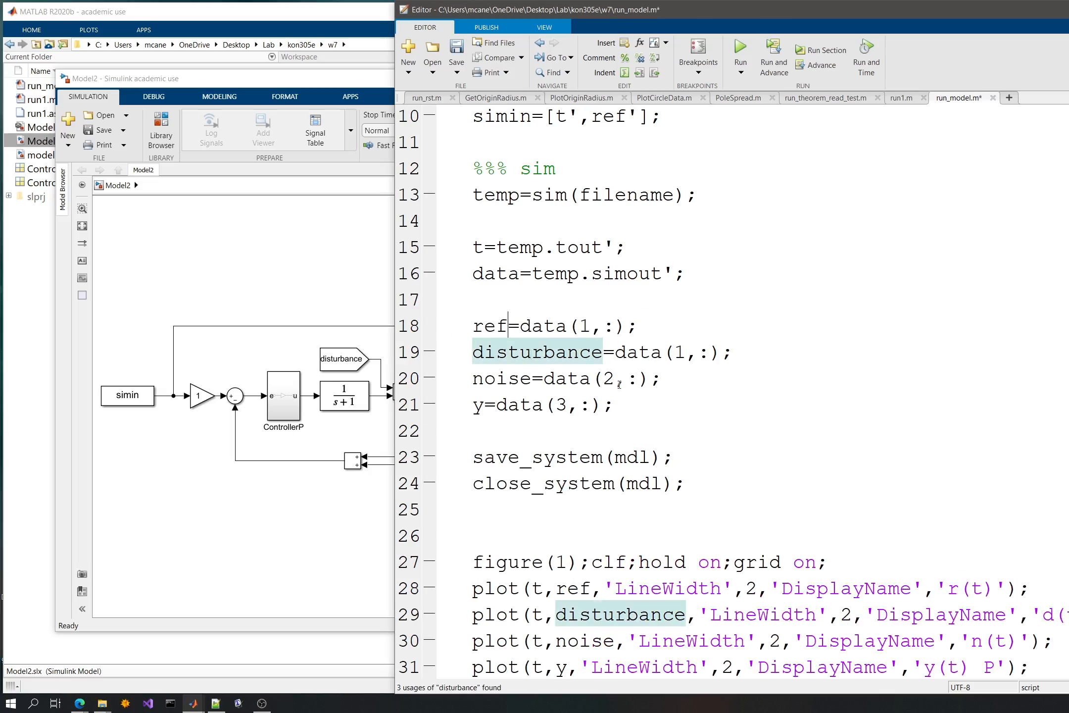
- Set the data row indices to 2 for disturbance, 3 for noise and 4 for y, and save the script
{"action": "double_click", "coordinate": [681, 356]}
{"action": "type", "text": "2"}
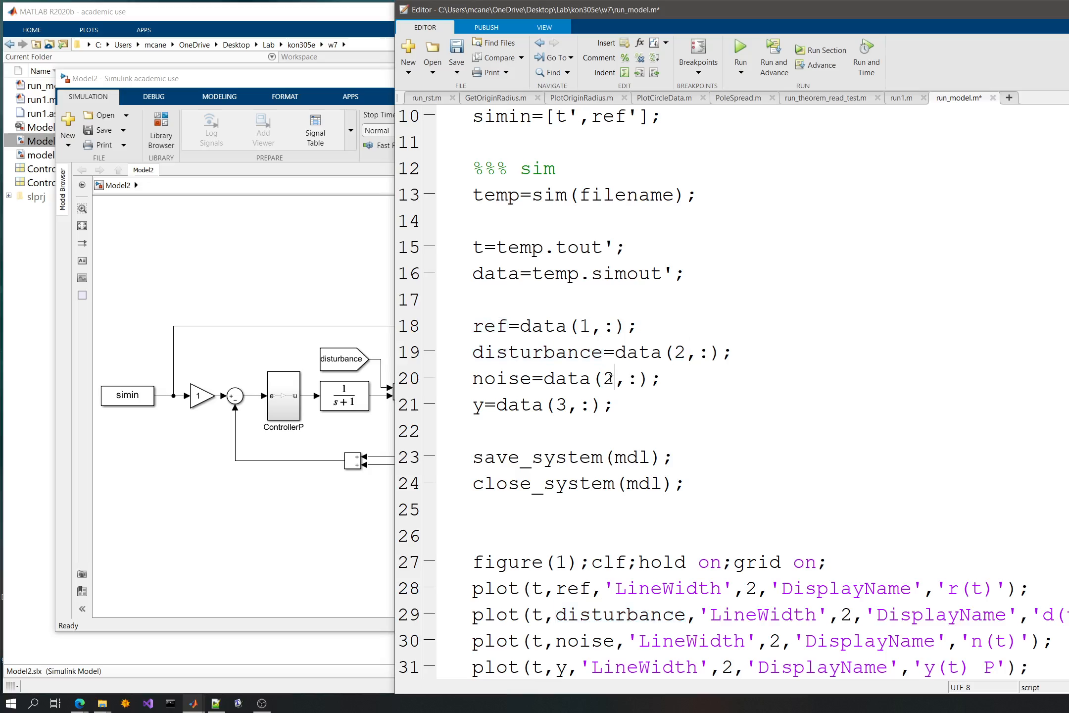
{"action": "double_click", "coordinate": [612, 380]}
{"action": "type", "text": "4"}
{"action": "double_click", "coordinate": [612, 380]}
{"action": "type", "text": "3"}
{"action": "double_click", "coordinate": [565, 406]}
{"action": "type", "text": "5"}
{"action": "double_click", "coordinate": [555, 406]}
{"action": "type", "text": "4"}
{"action": "left_click", "coordinate": [711, 409]}
{"action": "key", "text": "ctrl+s"}
- Run run_model.m, examine the plotted reference, disturbance, noise and output signals, and close the figure
{"action": "scroll", "coordinate": [711, 409], "scroll_direction": "down", "scroll_amount": 2}
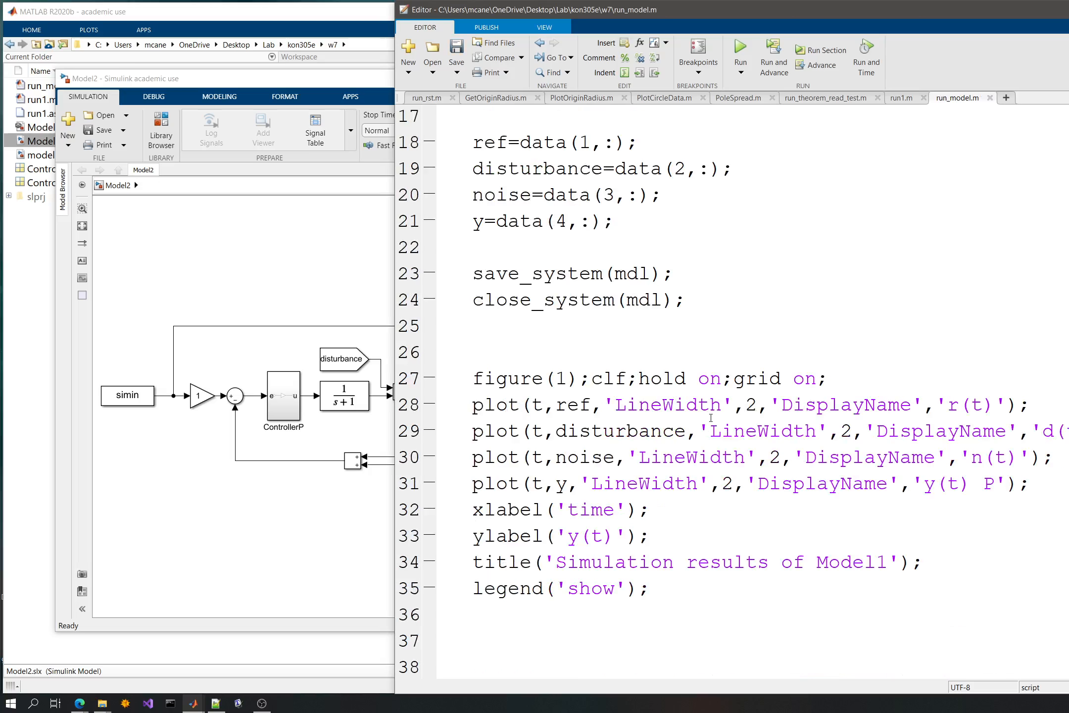
{"action": "left_click", "coordinate": [740, 50]}
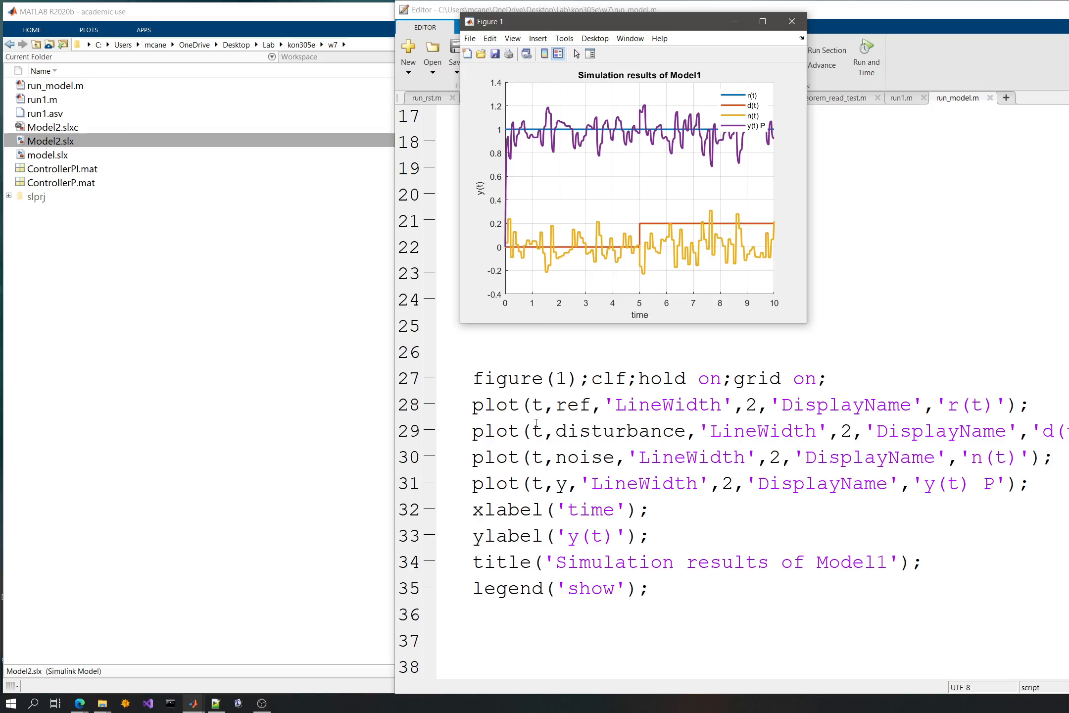
{"action": "left_click_drag", "start_coordinate": [588, 23], "coordinate": [233, 155]}
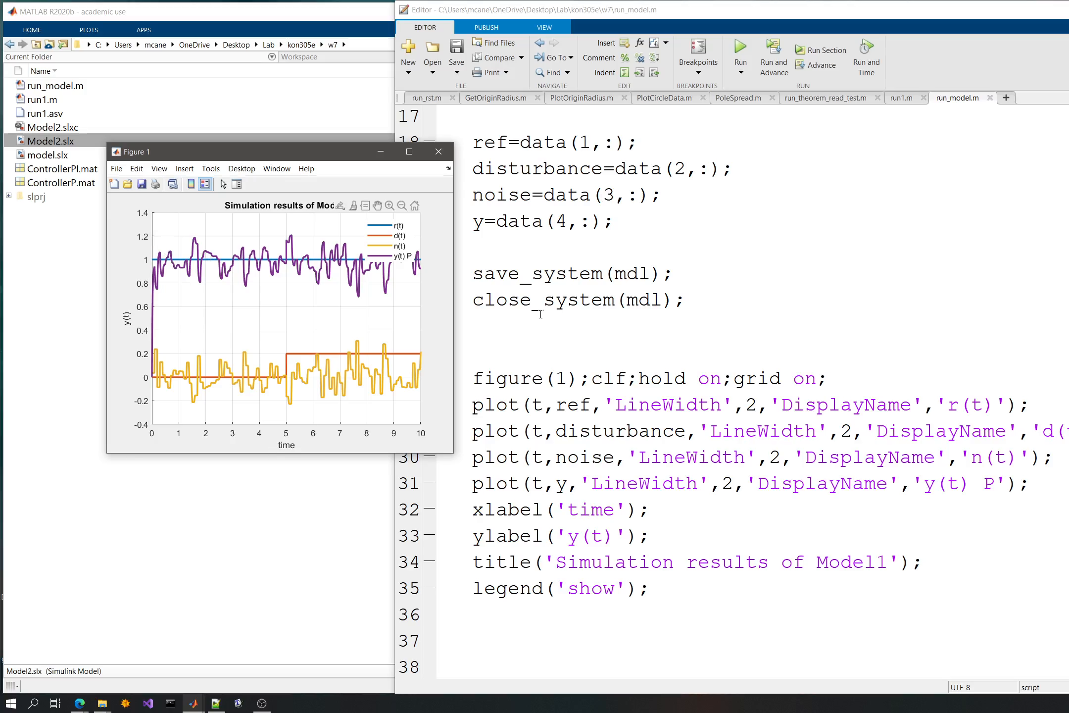
{"action": "left_click_drag", "start_coordinate": [266, 160], "coordinate": [289, 227]}
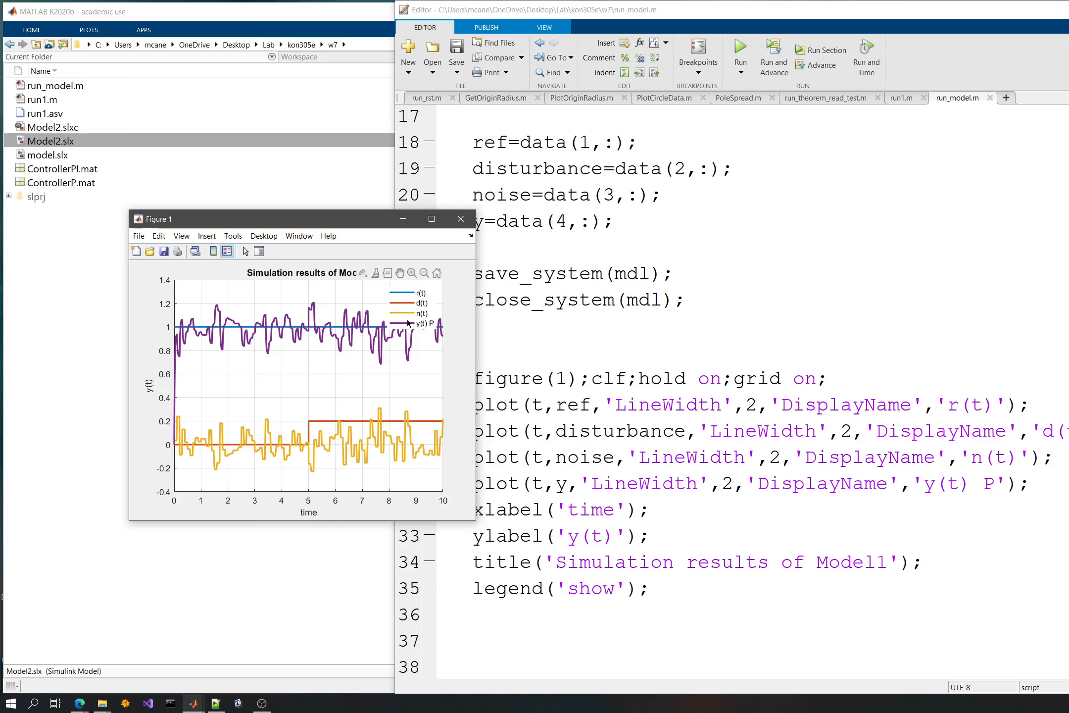
{"action": "left_click", "coordinate": [533, 276]}
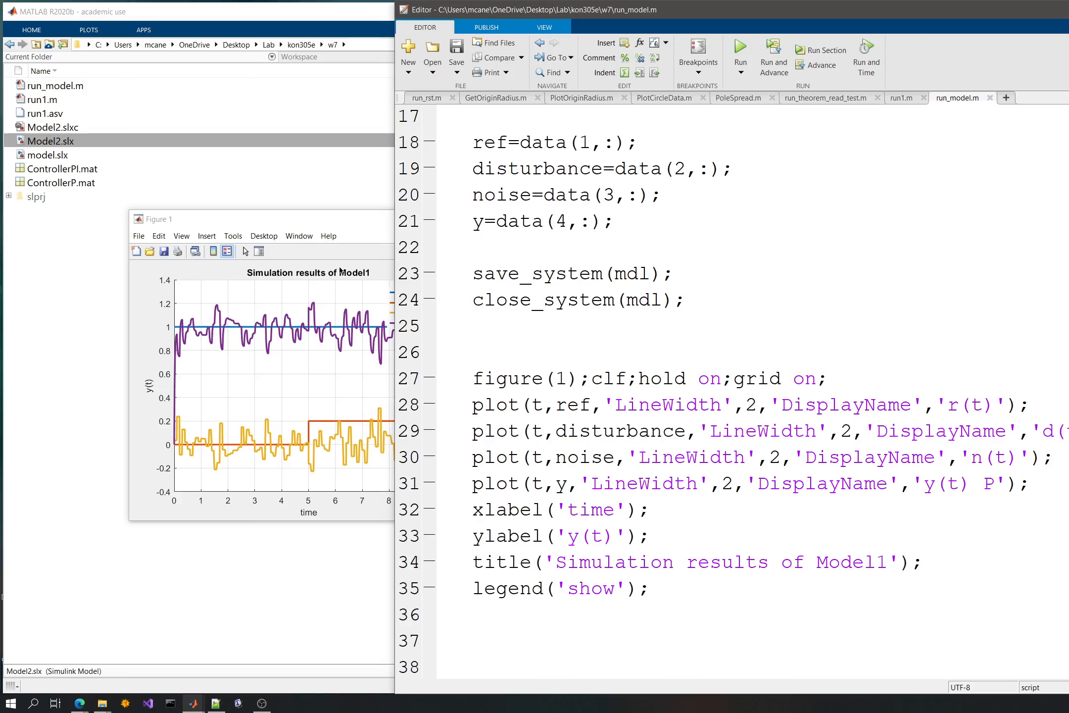
{"action": "left_click", "coordinate": [362, 273]}
{"action": "left_click", "coordinate": [461, 220]}
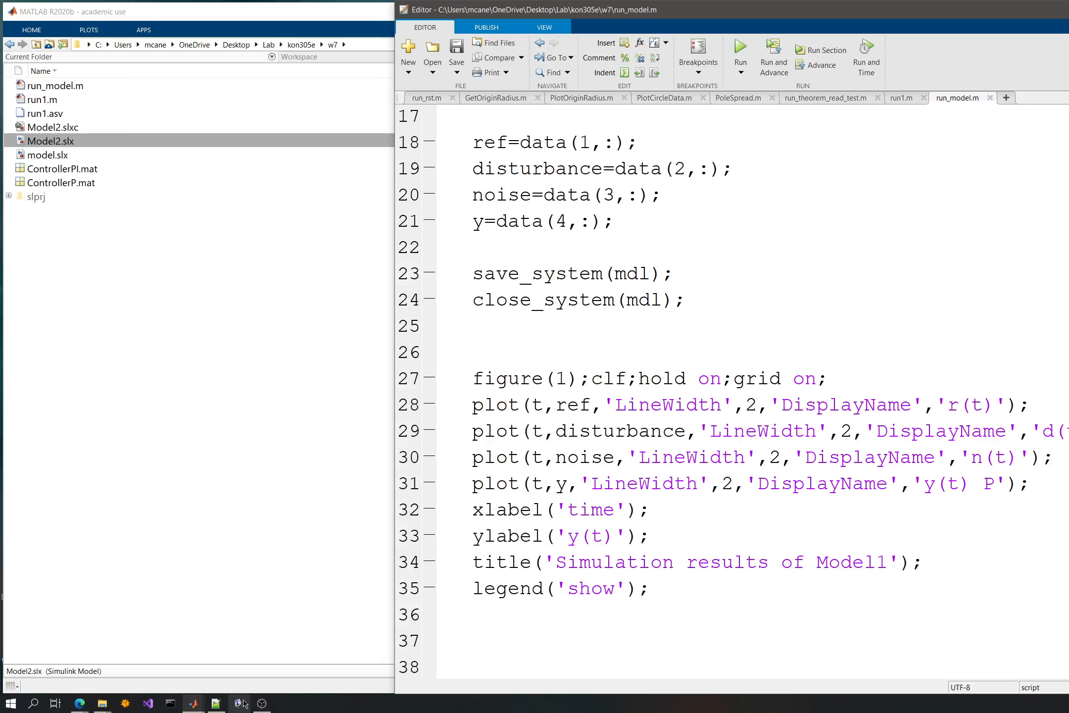
- Check the dimensions of the simulation variables in the Workspace, then return to the w7 folder's file list
{"action": "mouse_move", "coordinate": [194, 708]}
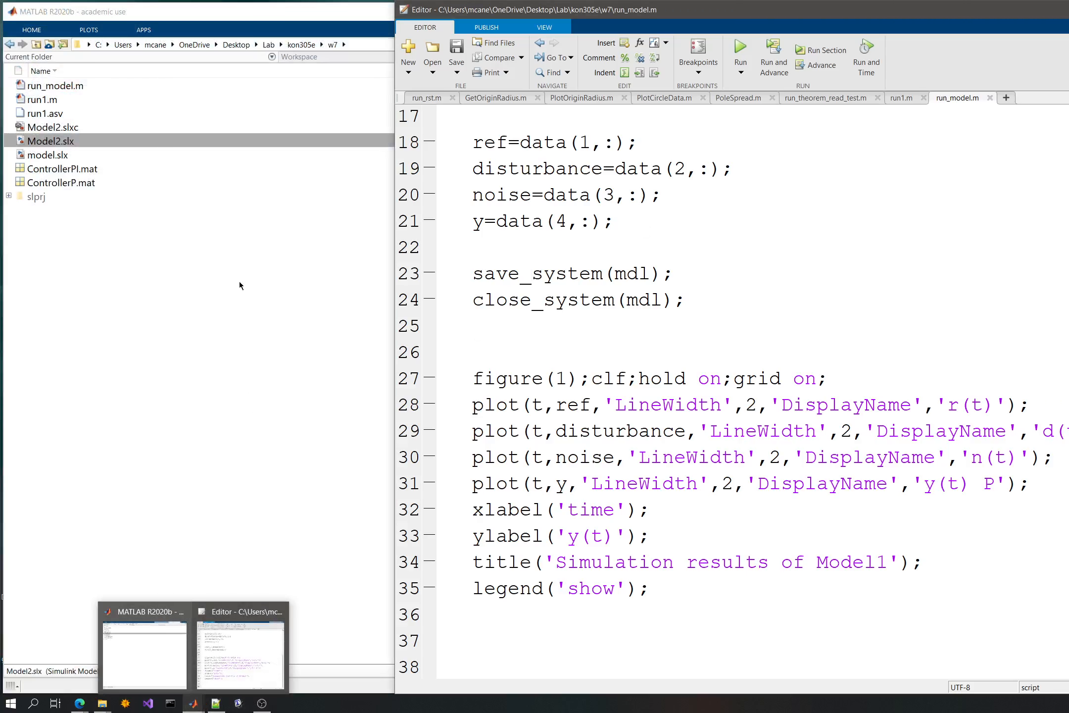
{"action": "left_click", "coordinate": [235, 255]}
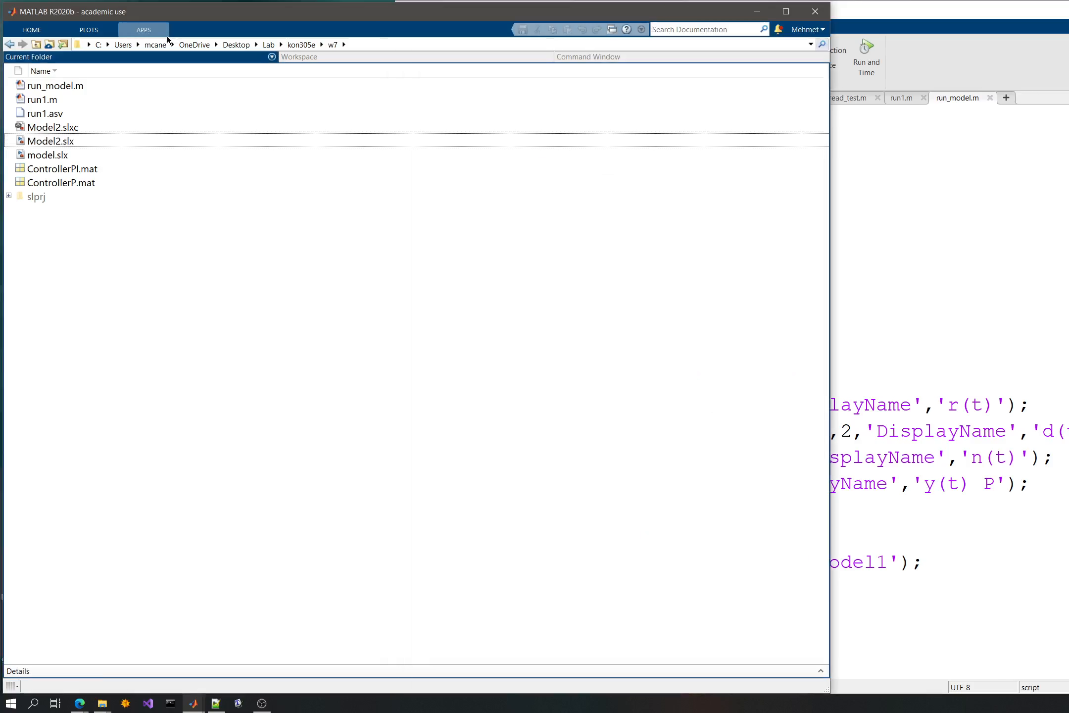
{"action": "left_click", "coordinate": [310, 56]}
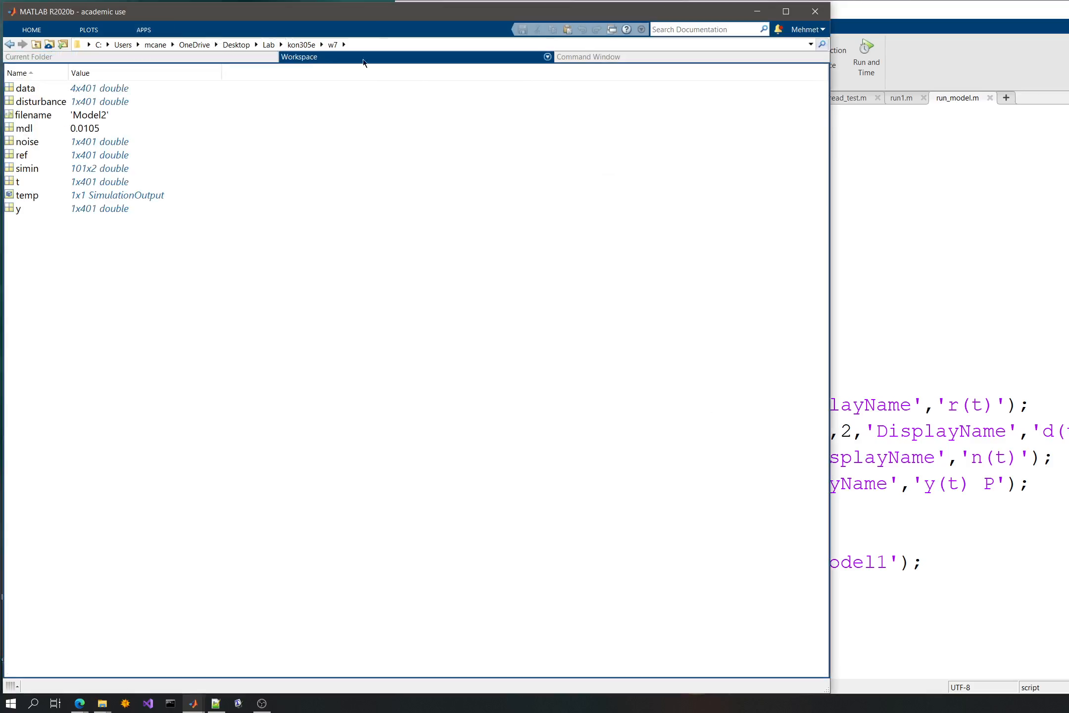
{"action": "left_click", "coordinate": [577, 61]}
{"action": "left_click", "coordinate": [485, 60]}
{"action": "left_click", "coordinate": [114, 58]}
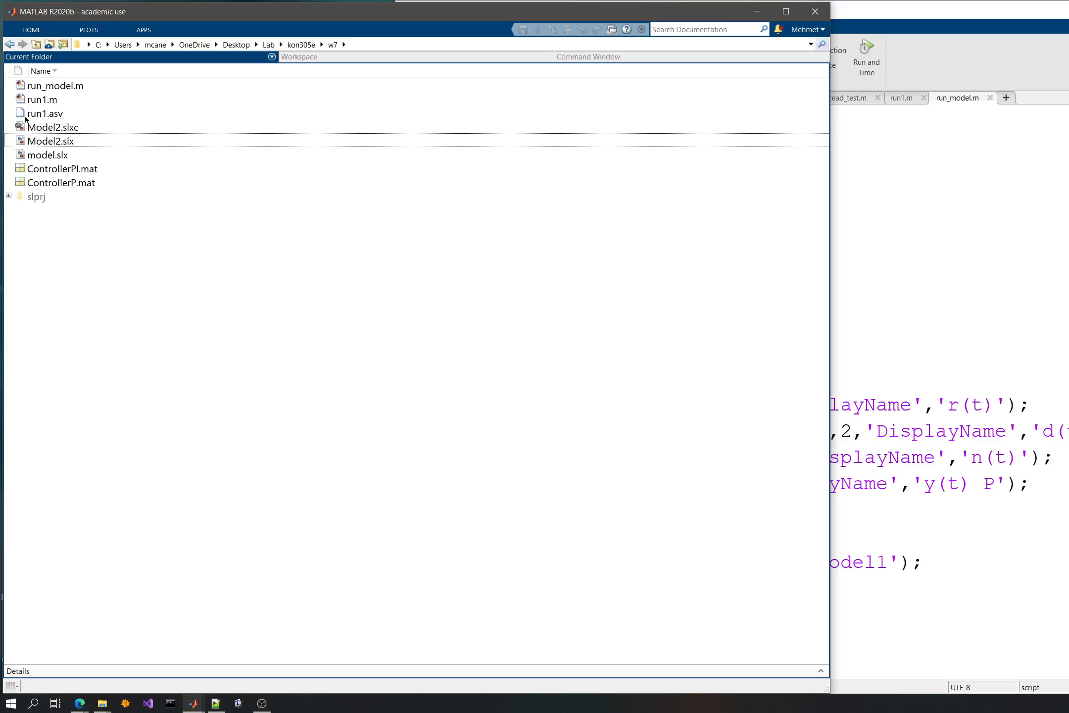
- Reopen Model2.slx from the w7 folder and open its Signals subsystem
{"action": "left_click", "coordinate": [59, 129]}
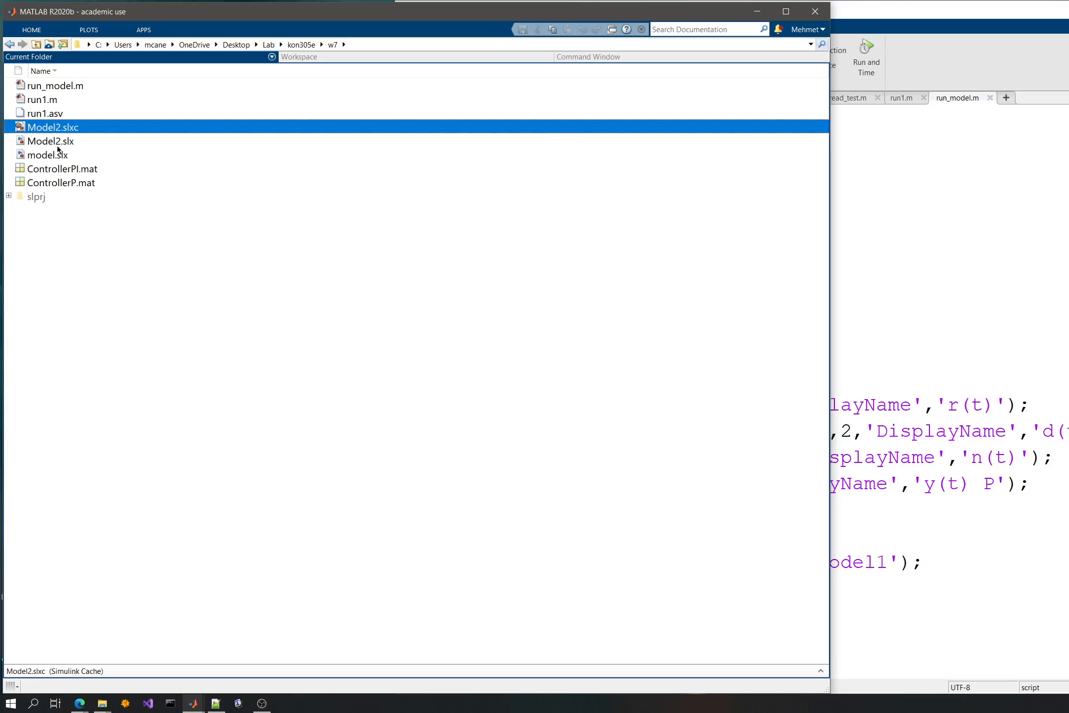
{"action": "left_click", "coordinate": [58, 141]}
{"action": "double_click", "coordinate": [58, 141]}
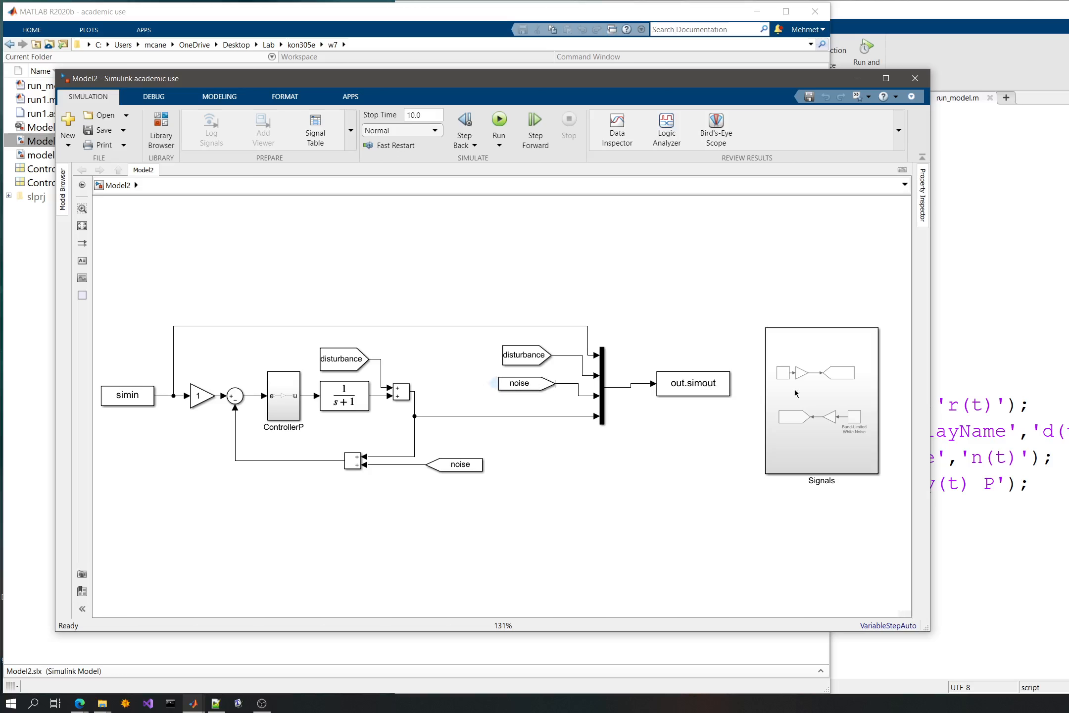
{"action": "left_click", "coordinate": [830, 399]}
{"action": "double_click", "coordinate": [830, 400]}
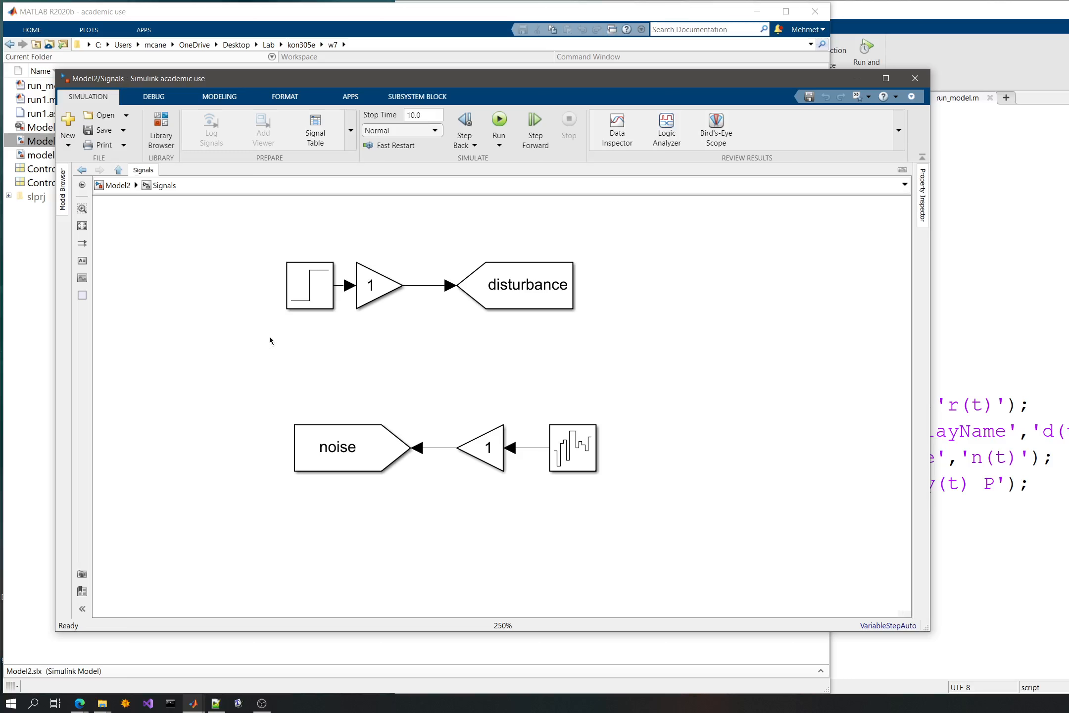
- Delete the disturbance and noise signal chains inside the Signals subsystem and return to the top level of Model2
{"action": "left_click_drag", "start_coordinate": [245, 330], "coordinate": [665, 277]}
{"action": "key", "text": "Delete"}
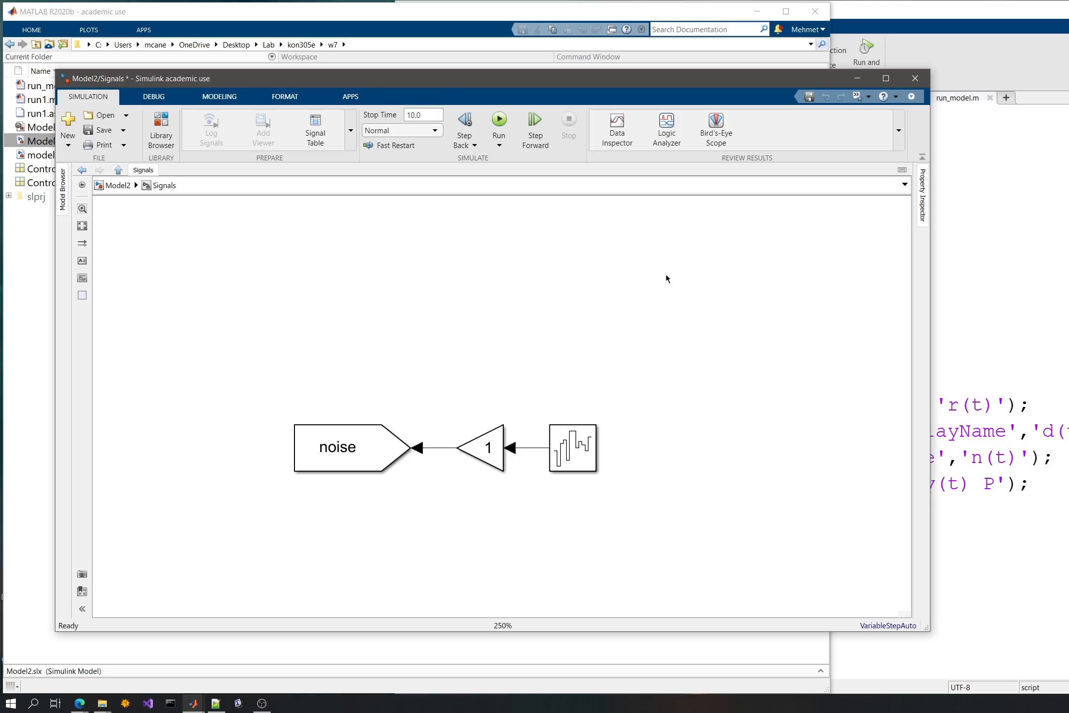
{"action": "left_click_drag", "start_coordinate": [287, 371], "coordinate": [613, 491]}
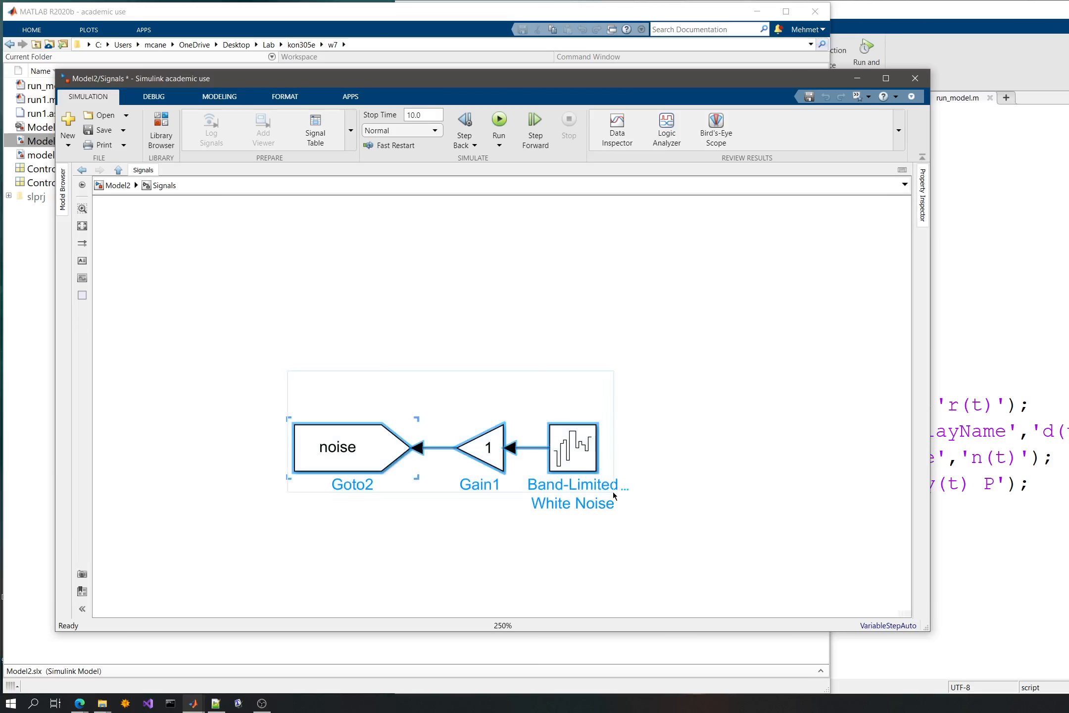
{"action": "key", "text": "Delete"}
{"action": "left_click", "coordinate": [118, 186]}
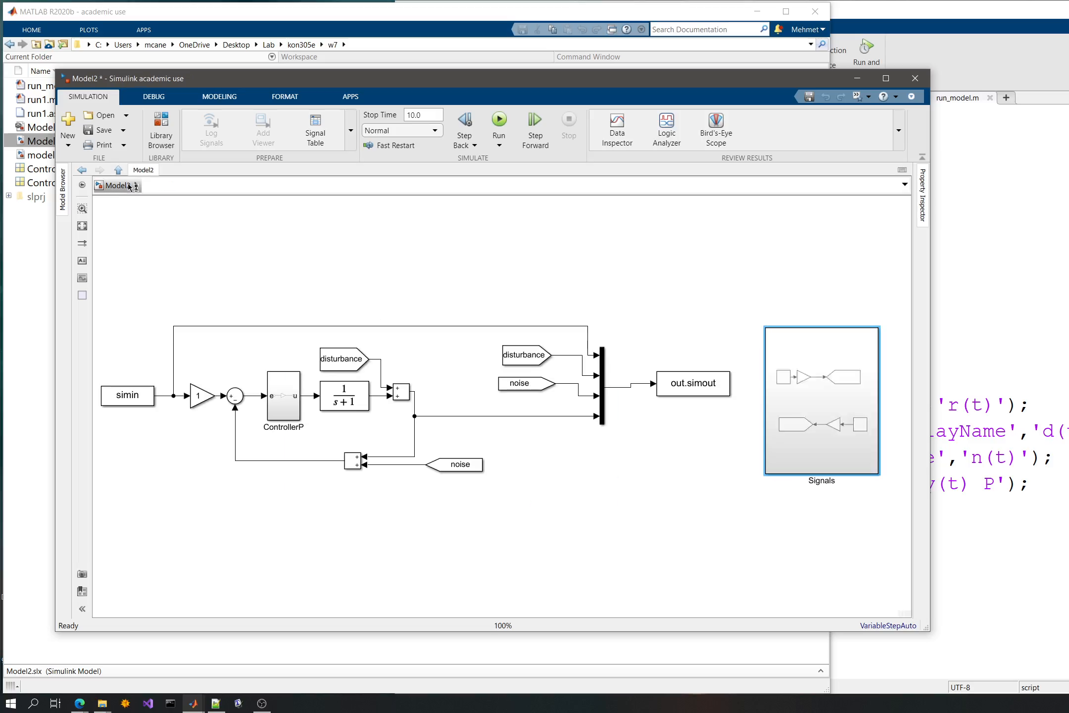
- Replace the Signals subsystem with the copied noise signal chain, placed below the control loop at the top level of Model2
{"action": "left_click", "coordinate": [711, 521]}
{"action": "key", "text": "ctrl+v"}
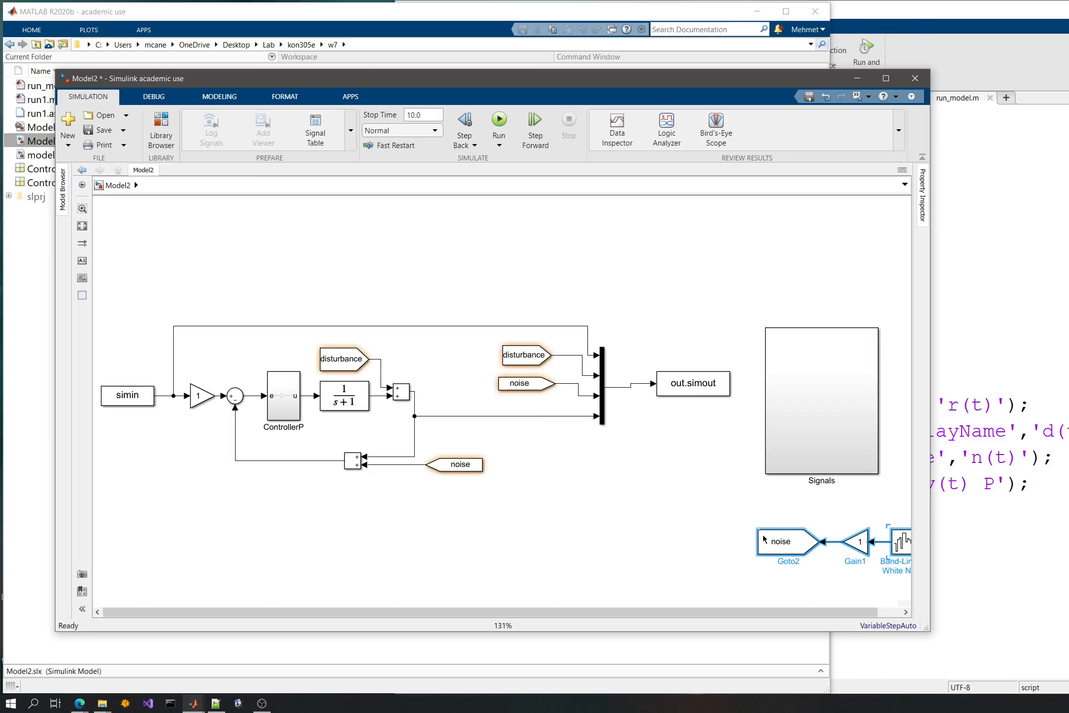
{"action": "left_click_drag", "start_coordinate": [788, 540], "coordinate": [658, 533]}
{"action": "left_click", "coordinate": [812, 393]}
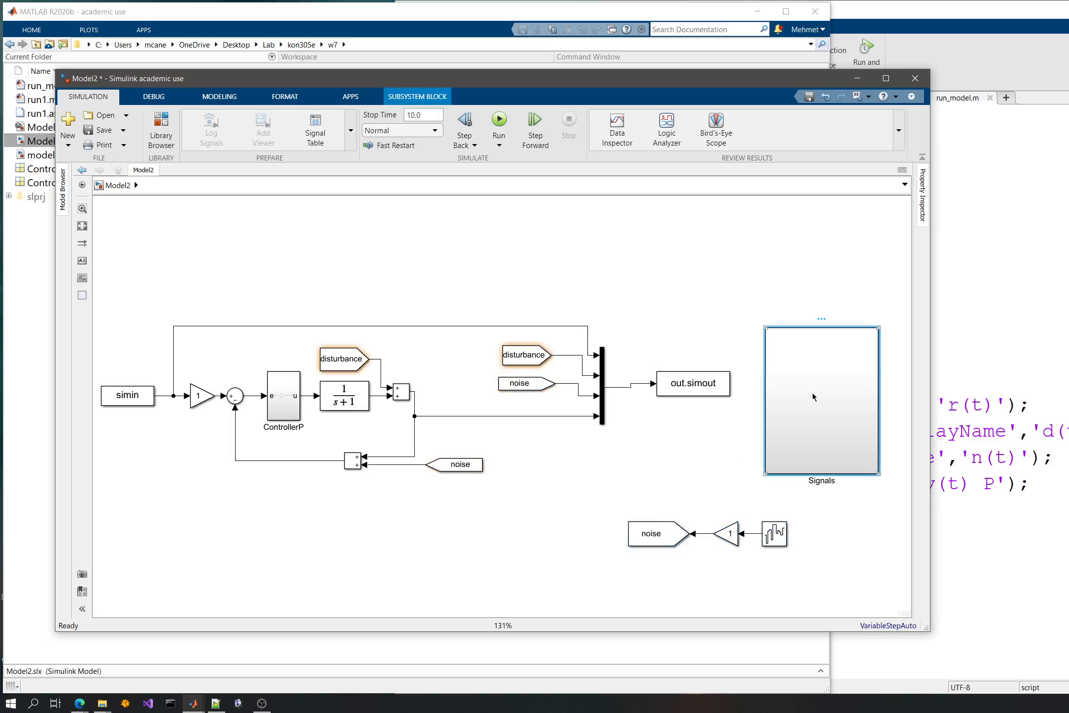
{"action": "key", "text": "Delete"}
{"action": "left_click_drag", "start_coordinate": [847, 482], "coordinate": [227, 554]}
{"action": "left_click", "coordinate": [566, 536]}
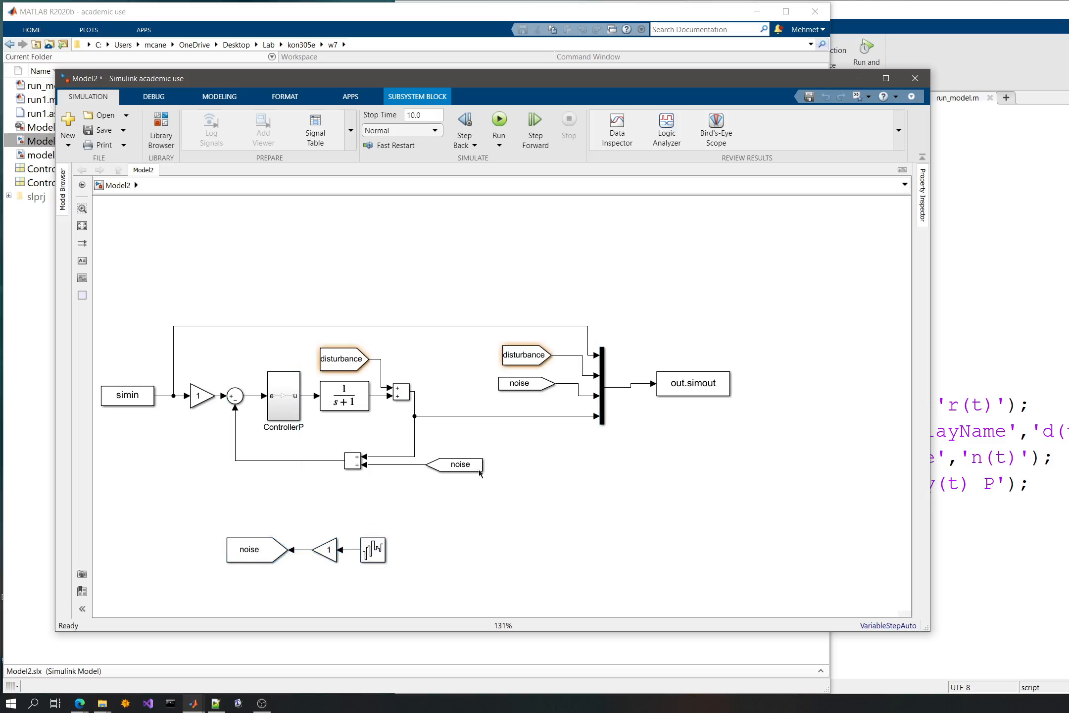
- Add a Demux block above the loop and delete the branch line running from simin to the output Mux
{"action": "left_click_drag", "start_coordinate": [243, 249], "coordinate": [270, 266]}
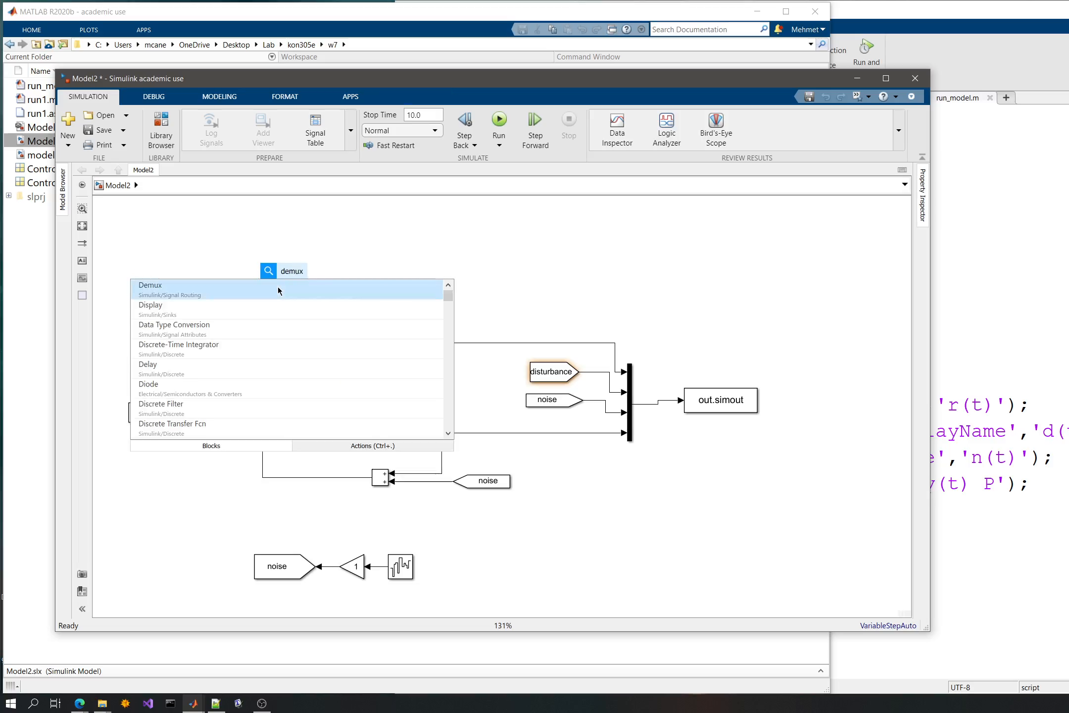
{"action": "left_click", "coordinate": [278, 287]}
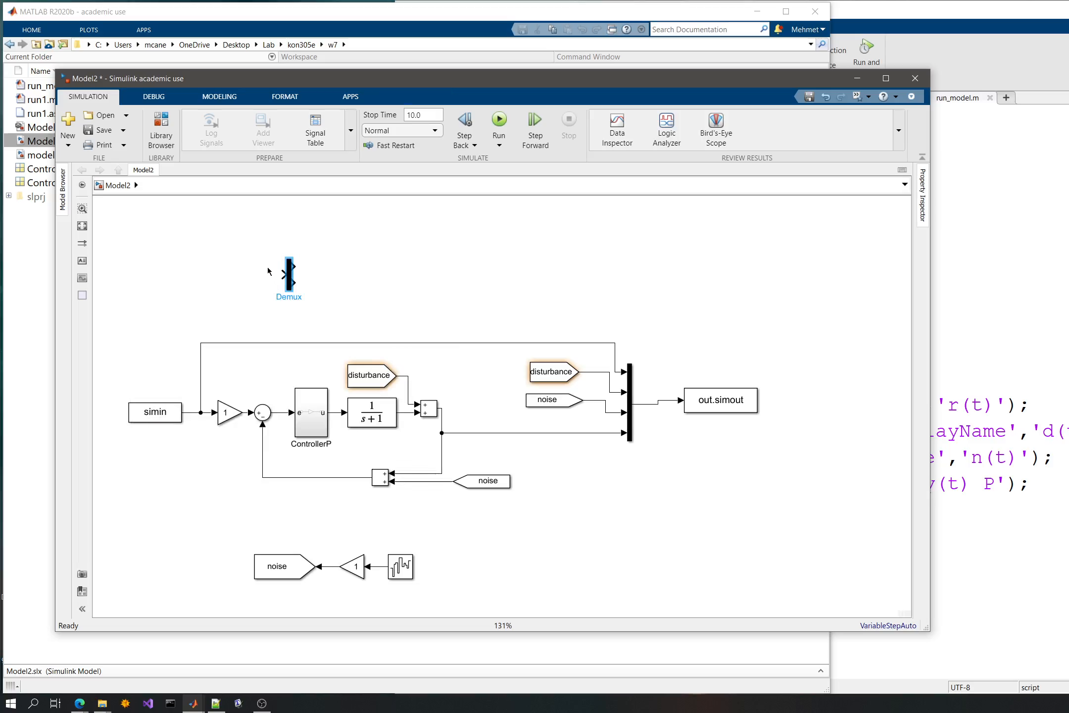
{"action": "left_click", "coordinate": [188, 372]}
{"action": "left_click_drag", "start_coordinate": [623, 372], "coordinate": [274, 311]}
{"action": "key", "text": "Delete"}
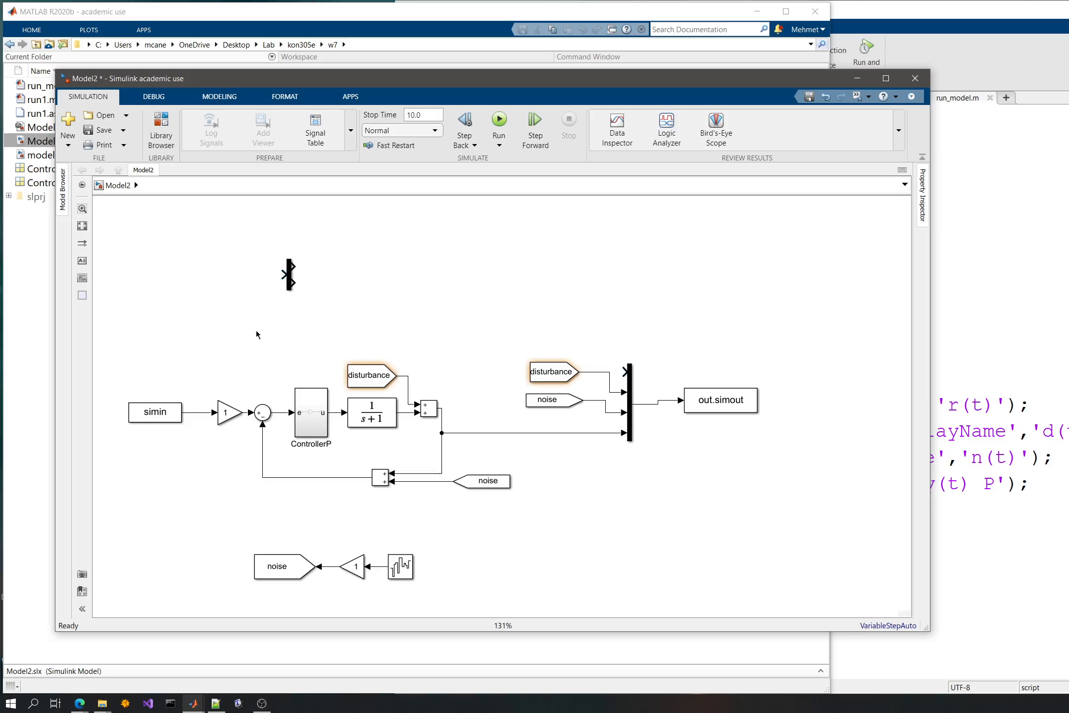
- Disconnect simin from the gain, connect it to the Demux, and move the pair clear of the loop
{"action": "left_click", "coordinate": [216, 413]}
{"action": "mouse_move", "coordinate": [216, 412]}
{"action": "left_mouse_down"}
{"action": "mouse_move", "coordinate": [262, 291]}
{"action": "mouse_move", "coordinate": [289, 268]}
{"action": "mouse_move", "coordinate": [278, 301]}
{"action": "mouse_move", "coordinate": [197, 417]}
{"action": "left_mouse_up"}
{"action": "left_click_drag", "start_coordinate": [124, 373], "coordinate": [123, 409]}
{"action": "left_click_drag", "start_coordinate": [234, 315], "coordinate": [323, 305]}
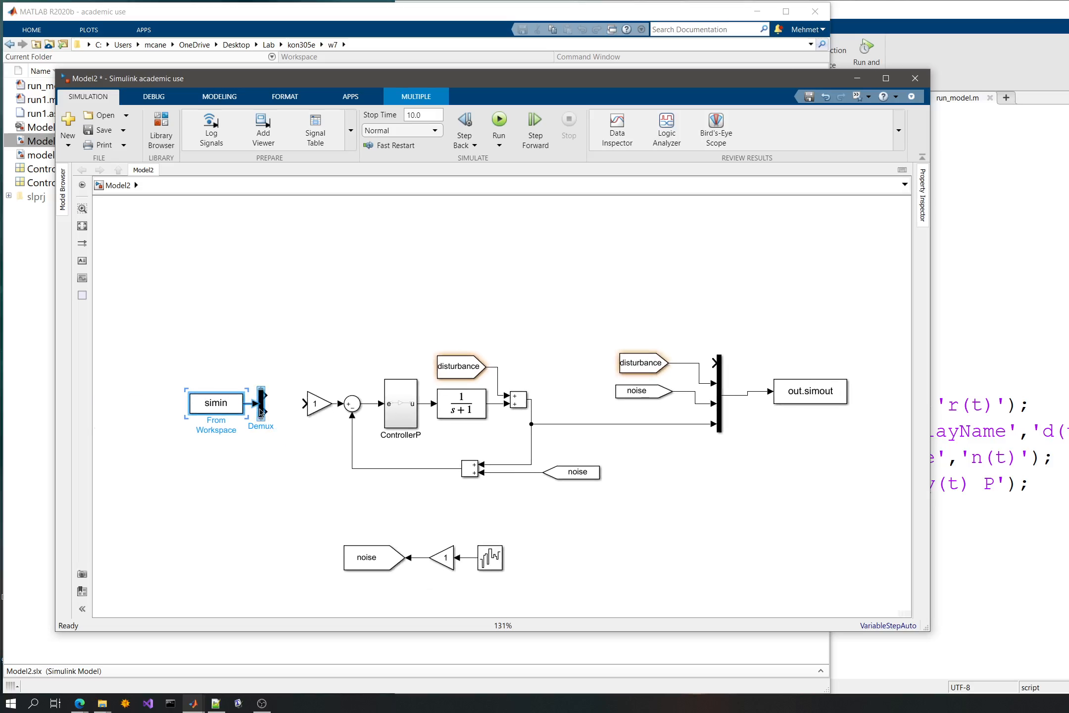
{"action": "left_click_drag", "start_coordinate": [188, 374], "coordinate": [287, 437]}
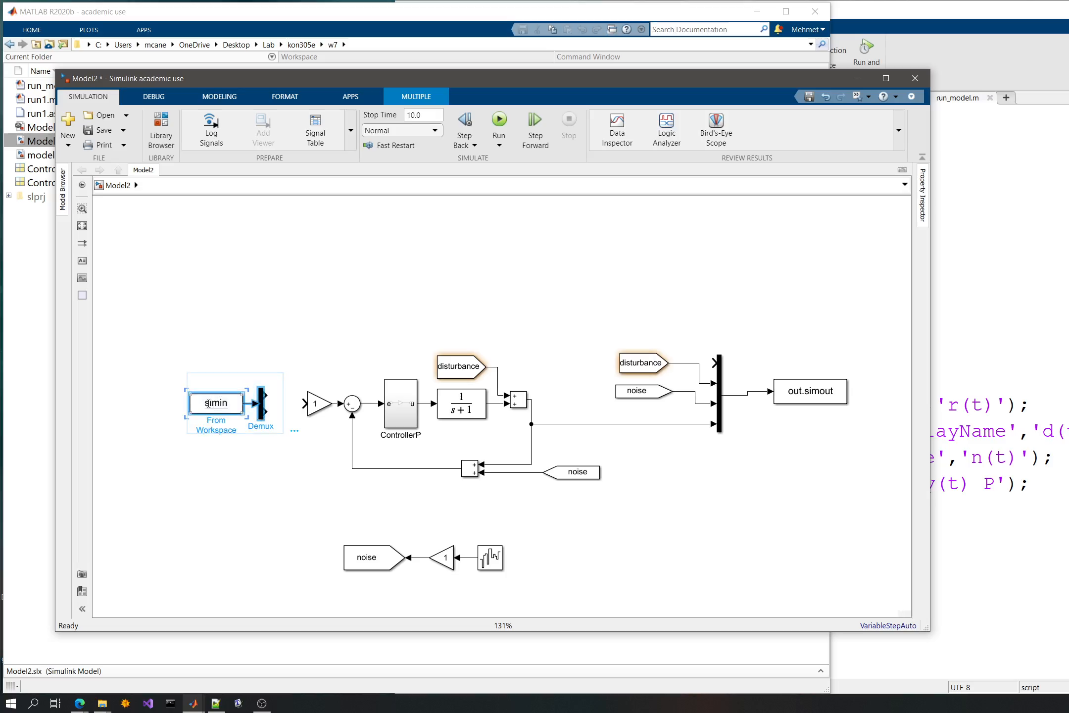
{"action": "left_click_drag", "start_coordinate": [203, 400], "coordinate": [155, 328]}
- Create a disturbance Goto block on the Demux's second output and place the input group in front of the loop
{"action": "left_click", "coordinate": [427, 344]}
{"action": "left_click", "coordinate": [455, 367]}
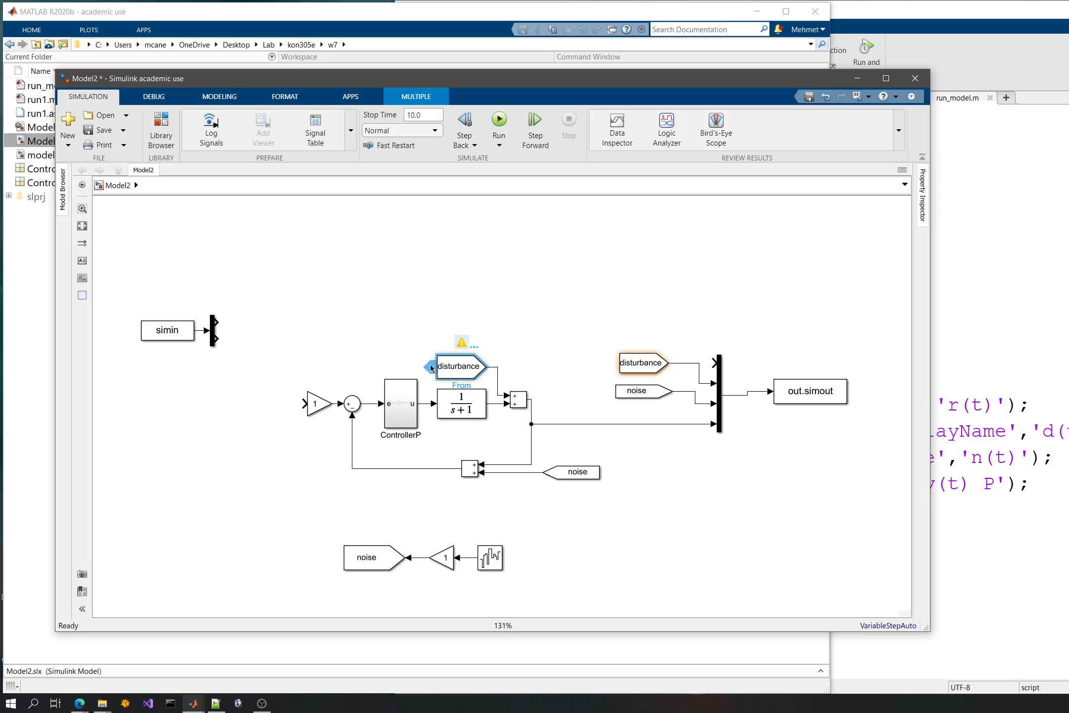
{"action": "mouse_move", "coordinate": [431, 367]}
{"action": "left_mouse_down"}
{"action": "mouse_move", "coordinate": [338, 341]}
{"action": "mouse_move", "coordinate": [225, 339]}
{"action": "mouse_move", "coordinate": [240, 341]}
{"action": "left_mouse_up"}
{"action": "left_click", "coordinate": [319, 342]}
{"action": "left_click_drag", "start_coordinate": [332, 292], "coordinate": [133, 419]}
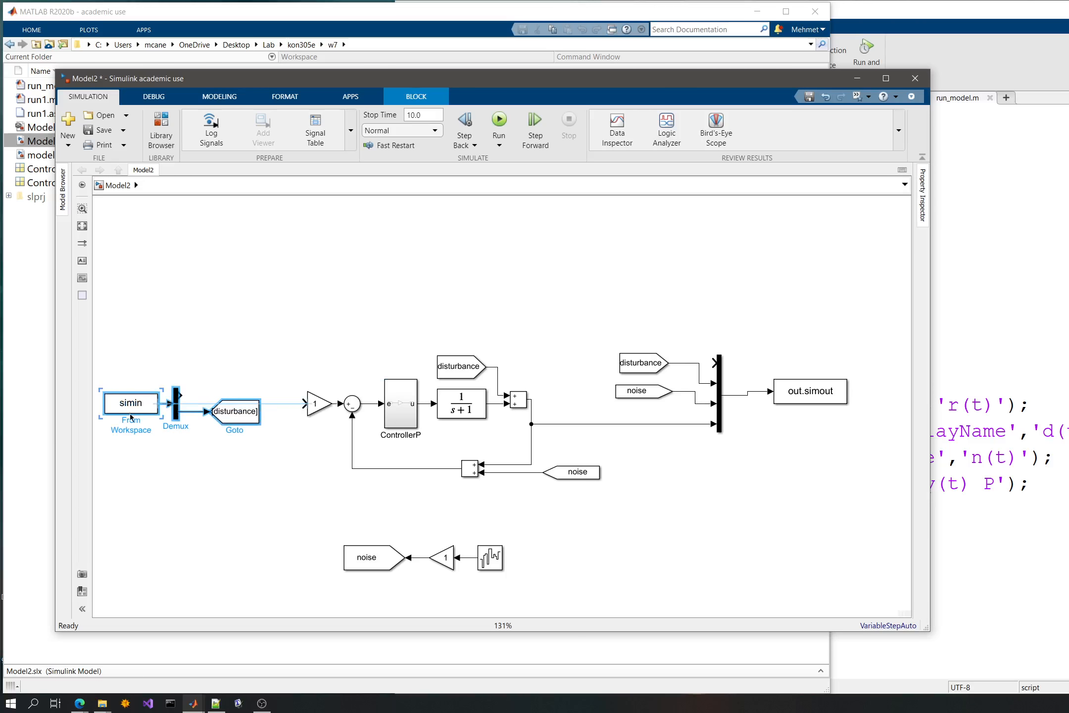
{"action": "left_click", "coordinate": [292, 389]}
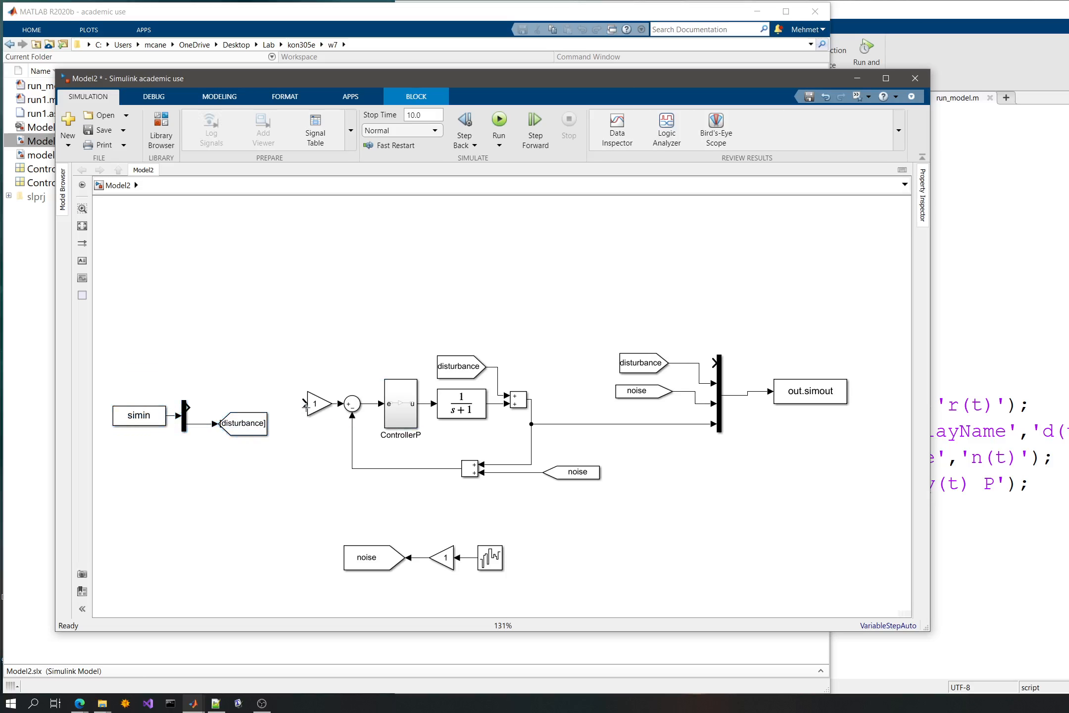
- Connect the Demux's first output to the gain and branch it to the first input of the output Mux
{"action": "left_click_drag", "start_coordinate": [305, 405], "coordinate": [187, 405]}
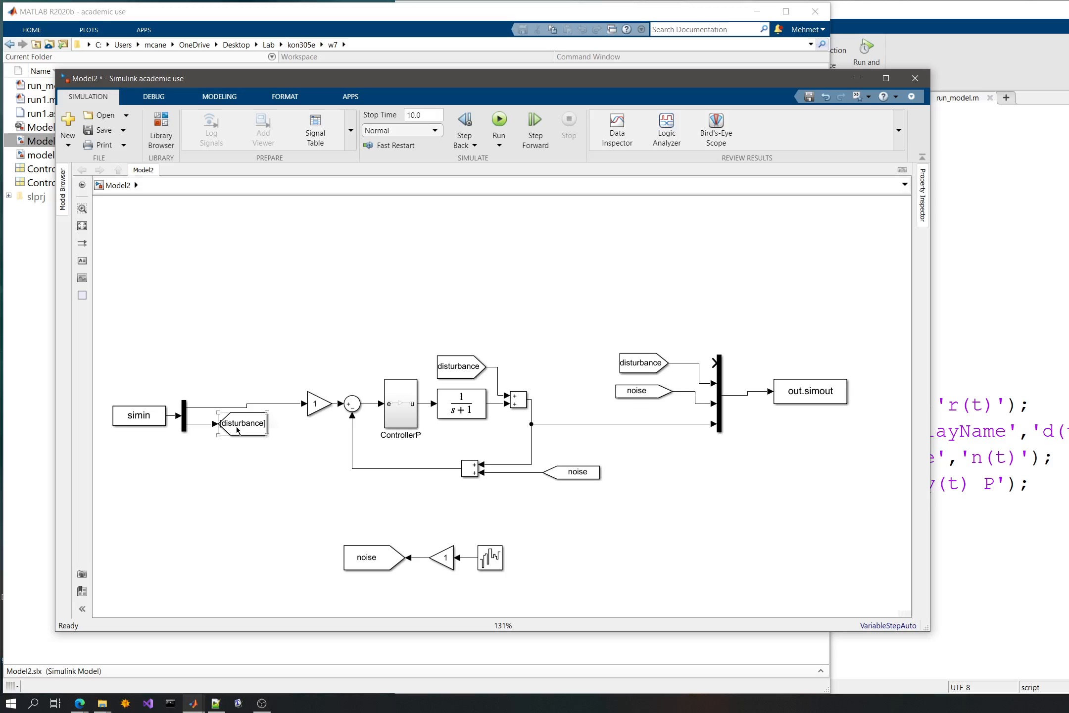
{"action": "left_click", "coordinate": [134, 419]}
{"action": "left_click", "coordinate": [240, 424]}
{"action": "left_click", "coordinate": [196, 403]}
{"action": "mouse_move", "coordinate": [714, 363]}
{"action": "left_mouse_down"}
{"action": "mouse_move", "coordinate": [454, 323]}
{"action": "mouse_move", "coordinate": [207, 338]}
{"action": "mouse_move", "coordinate": [196, 366]}
{"action": "mouse_move", "coordinate": [287, 330]}
{"action": "mouse_move", "coordinate": [196, 365]}
{"action": "mouse_move", "coordinate": [218, 406]}
{"action": "left_mouse_up"}
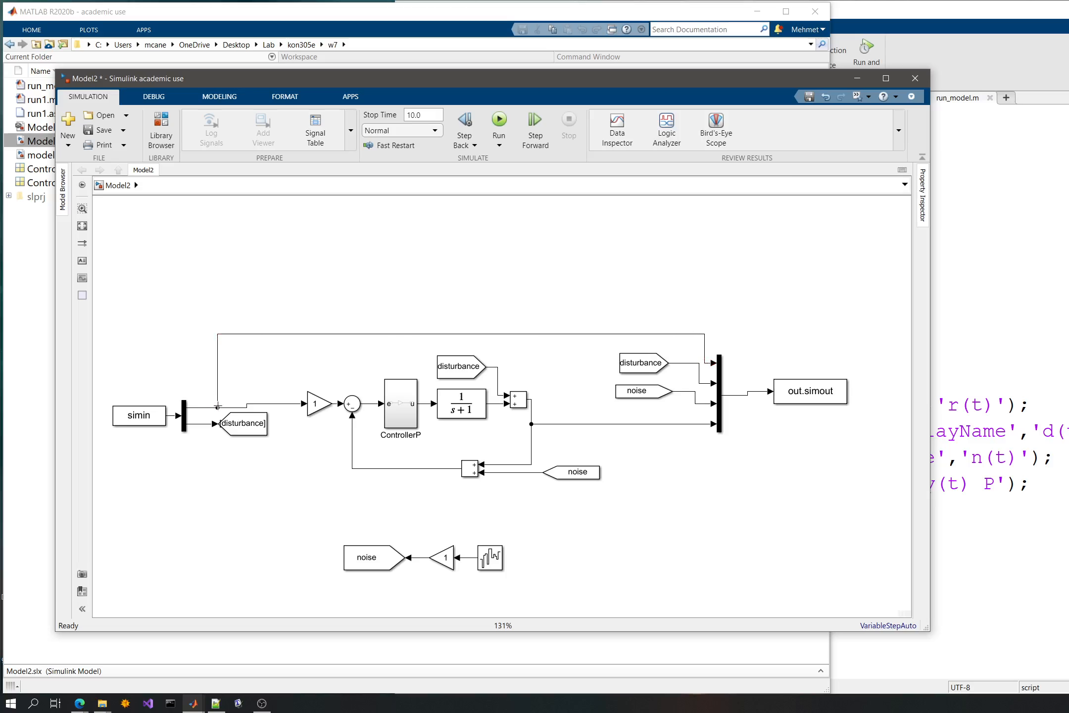
- Save and close Model2, returning to the run_model.m script
{"action": "key", "text": "ctrl+s"}
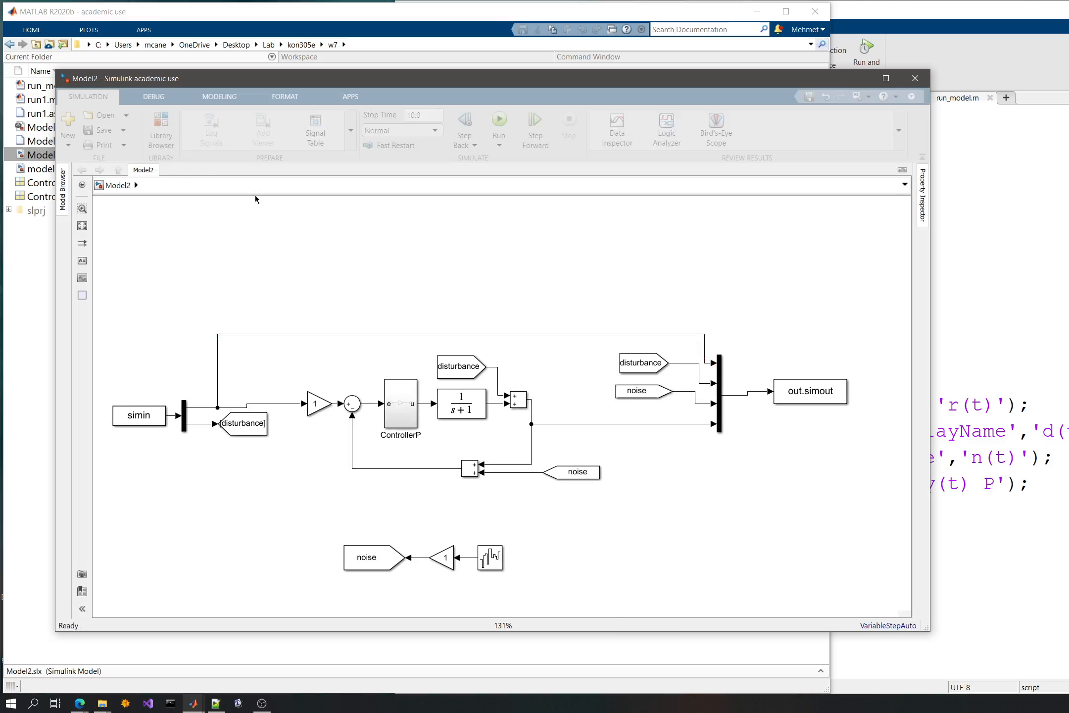
{"action": "left_click", "coordinate": [915, 79]}
{"action": "left_click", "coordinate": [901, 247]}
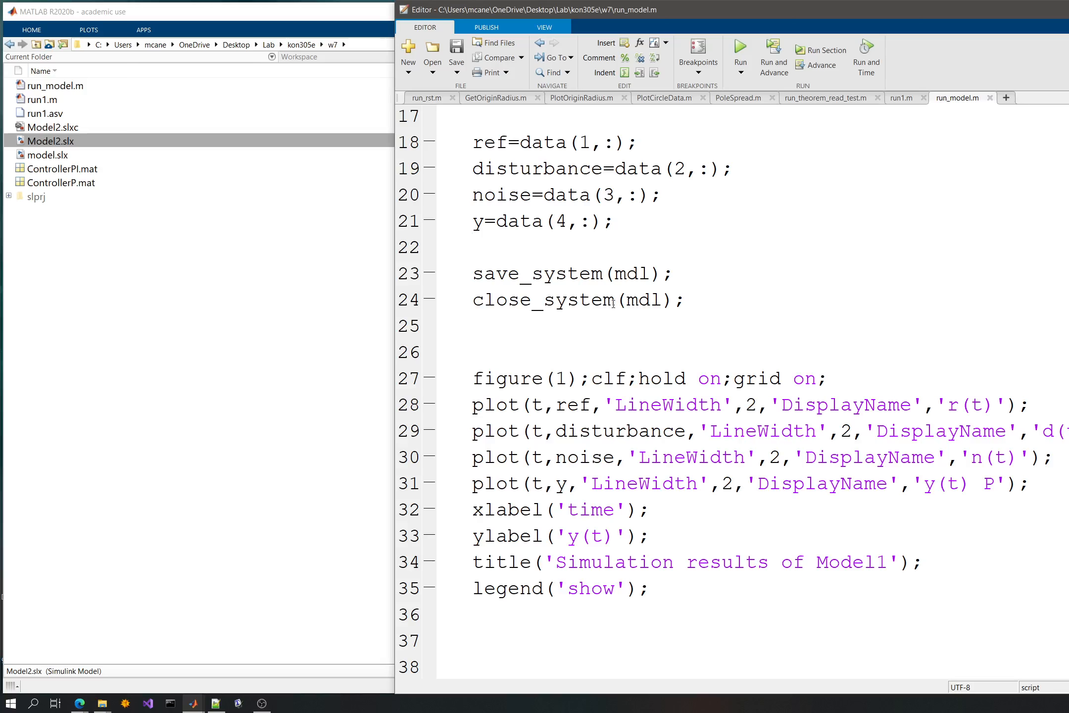
- Add disturbance' as a third column of the simin matrix in run_model.m and save the script
{"action": "scroll", "coordinate": [613, 296], "scroll_direction": "up", "scroll_amount": 5}
{"action": "left_click", "coordinate": [582, 317]}
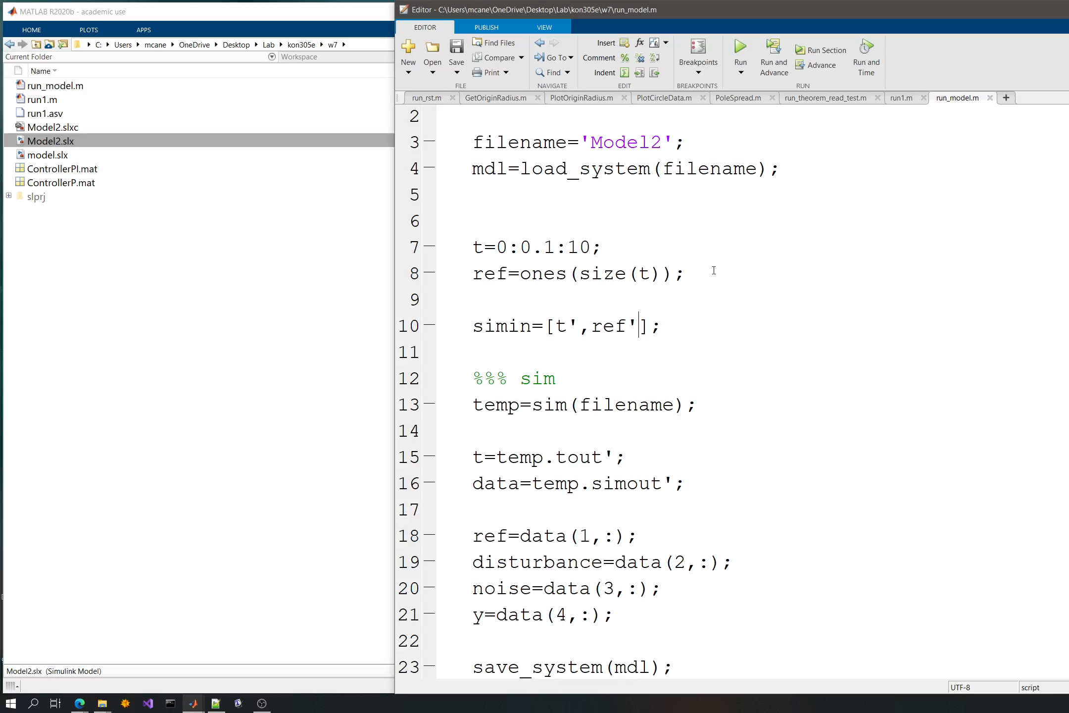
{"action": "type", "text": ",disturba"}
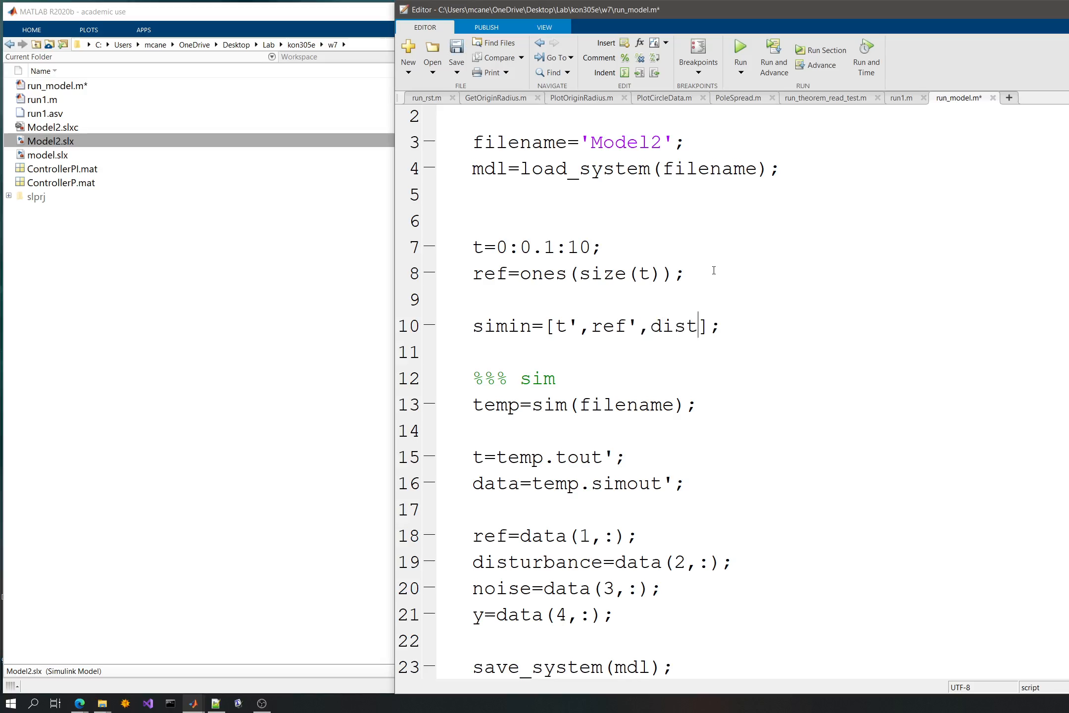
{"action": "type", "text": "nce'"}
{"action": "key", "text": "ctrl+s"}
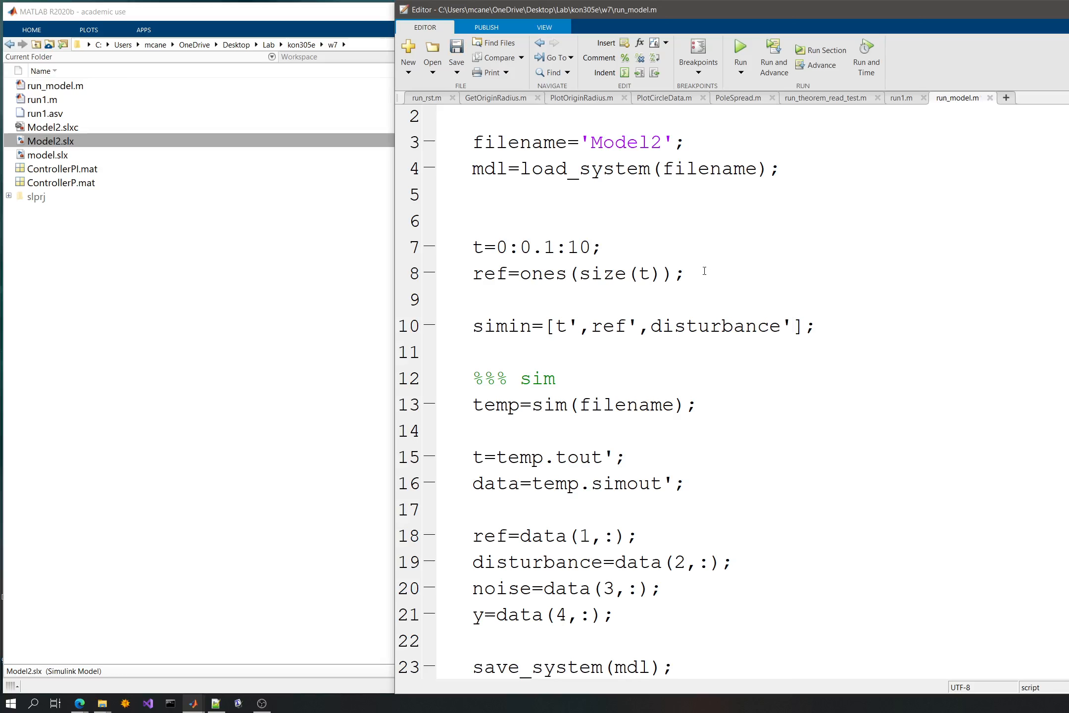
- Define disturbance=0.2*ones(size(t)); below the ref definition and save the script
{"action": "double_click", "coordinate": [736, 321]}
{"action": "key", "text": "ctrl+c"}
{"action": "left_click", "coordinate": [560, 292]}
{"action": "key", "text": "ctrl+v"}
{"action": "key", "text": "Return"}
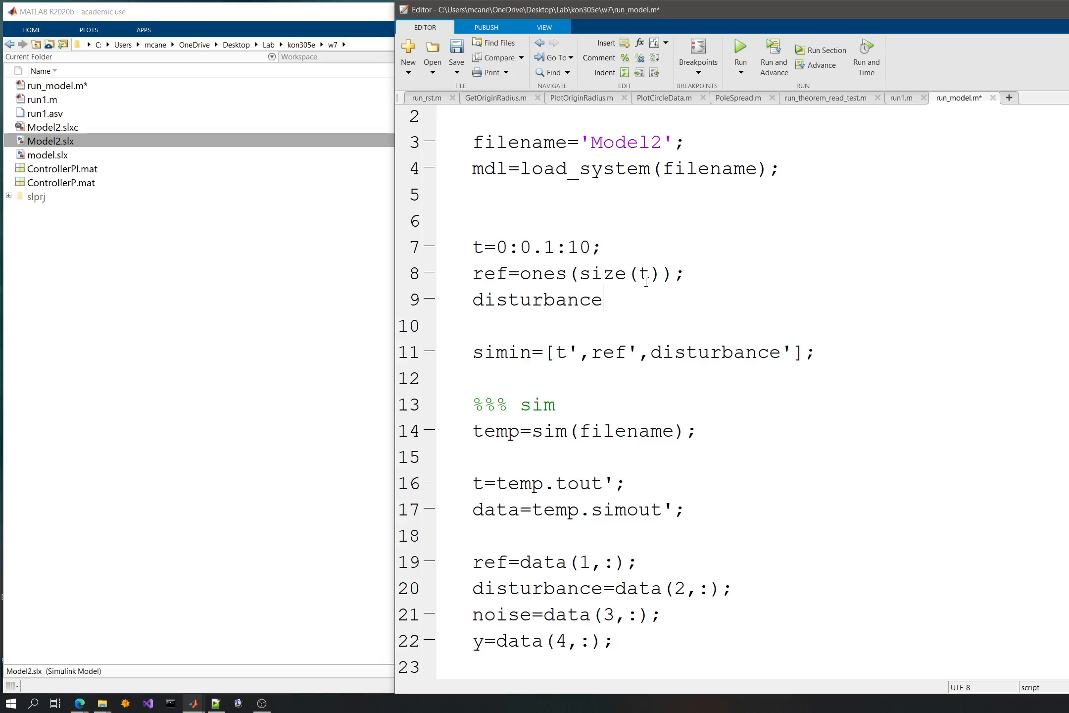
{"action": "type", "text": "="}
{"action": "left_click_drag", "start_coordinate": [686, 273], "coordinate": [520, 274]}
{"action": "left_click", "coordinate": [622, 289]}
{"action": "type", "text": "0.2*"}
{"action": "key", "text": "ctrl+v"}
{"action": "key", "text": "ctrl+s"}
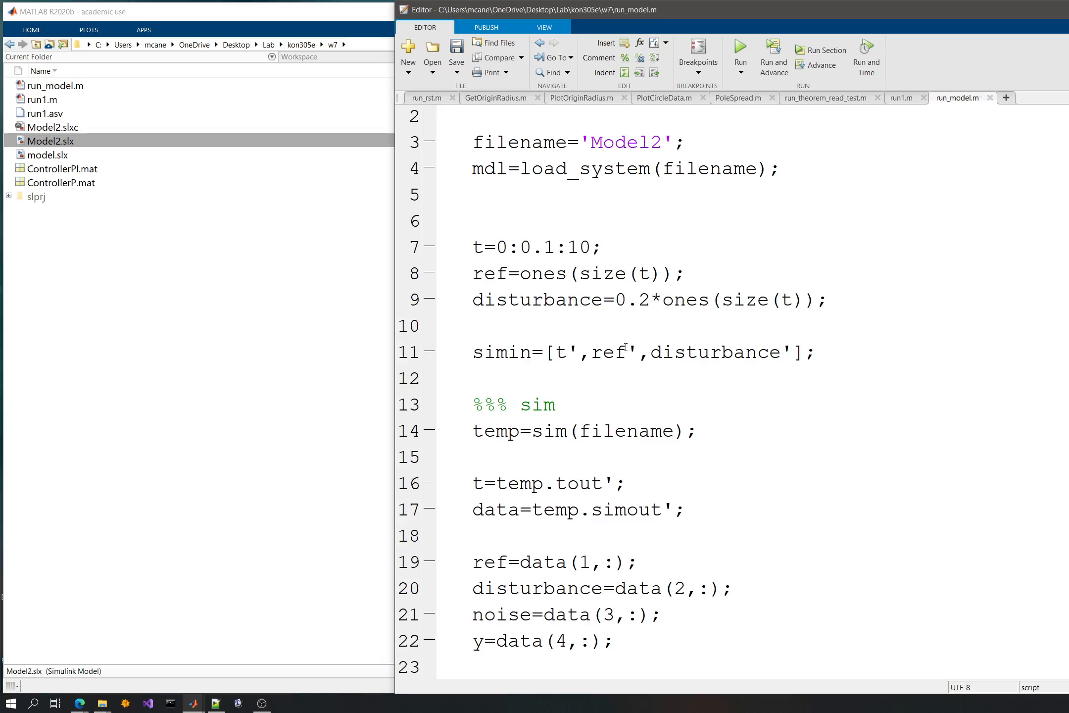
- Run run_model.m and examine the plotted constant disturbance alongside the reference, noise and output
{"action": "scroll", "coordinate": [673, 374], "scroll_direction": "down", "scroll_amount": 2}
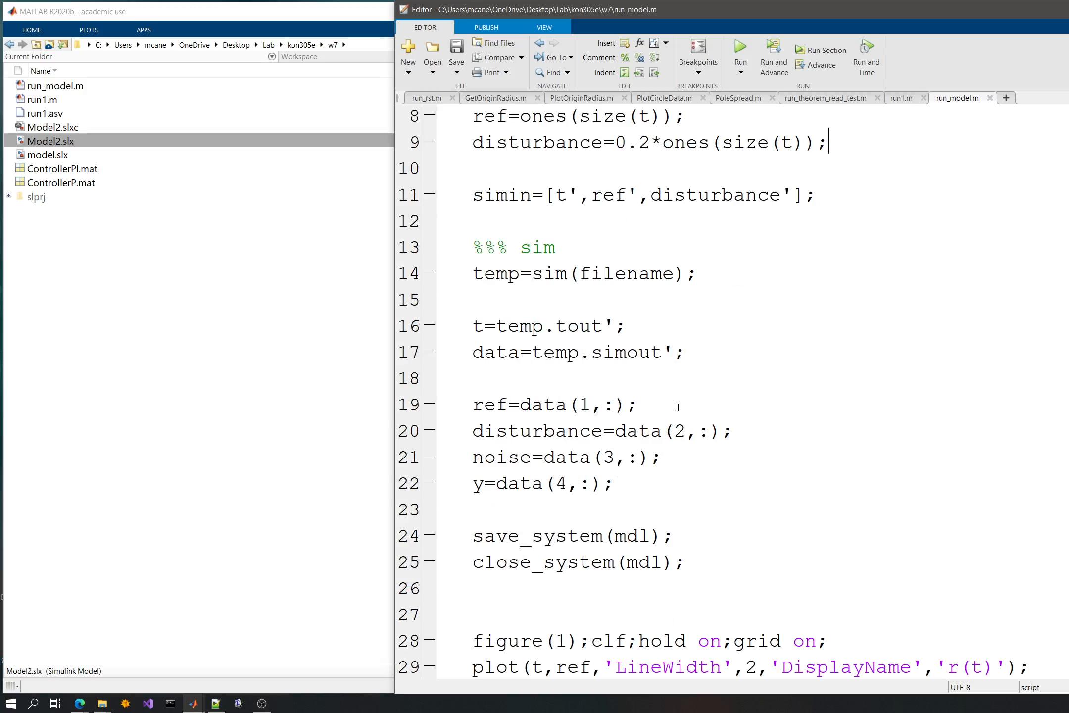
{"action": "left_click", "coordinate": [741, 47]}
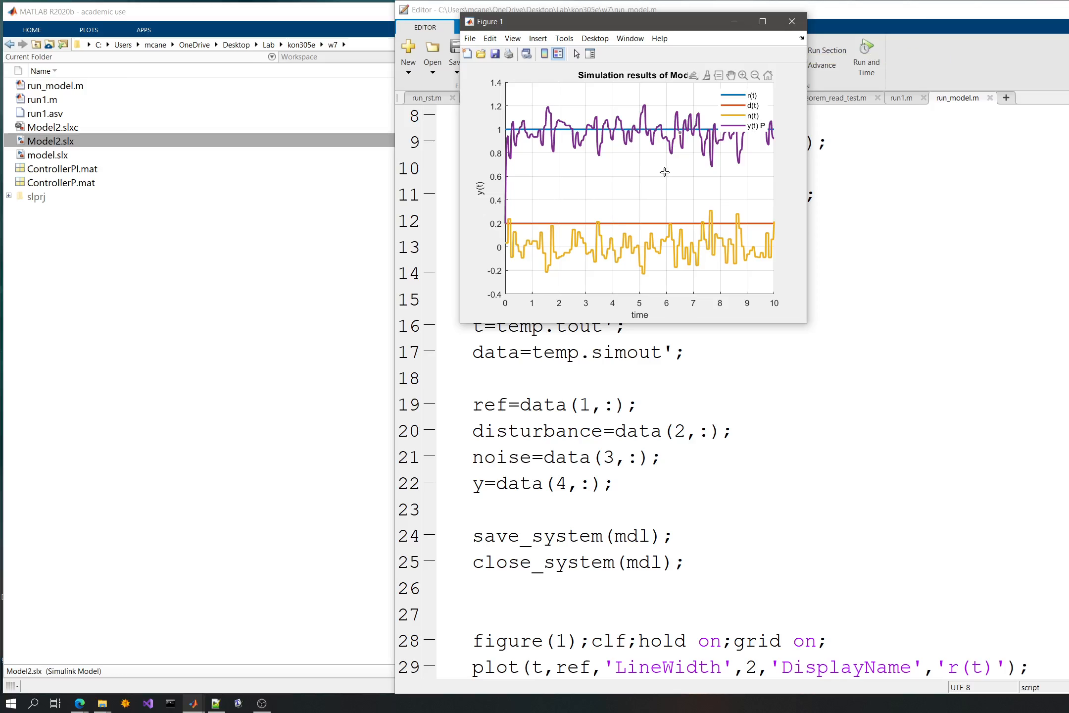
{"action": "left_click", "coordinate": [864, 227]}
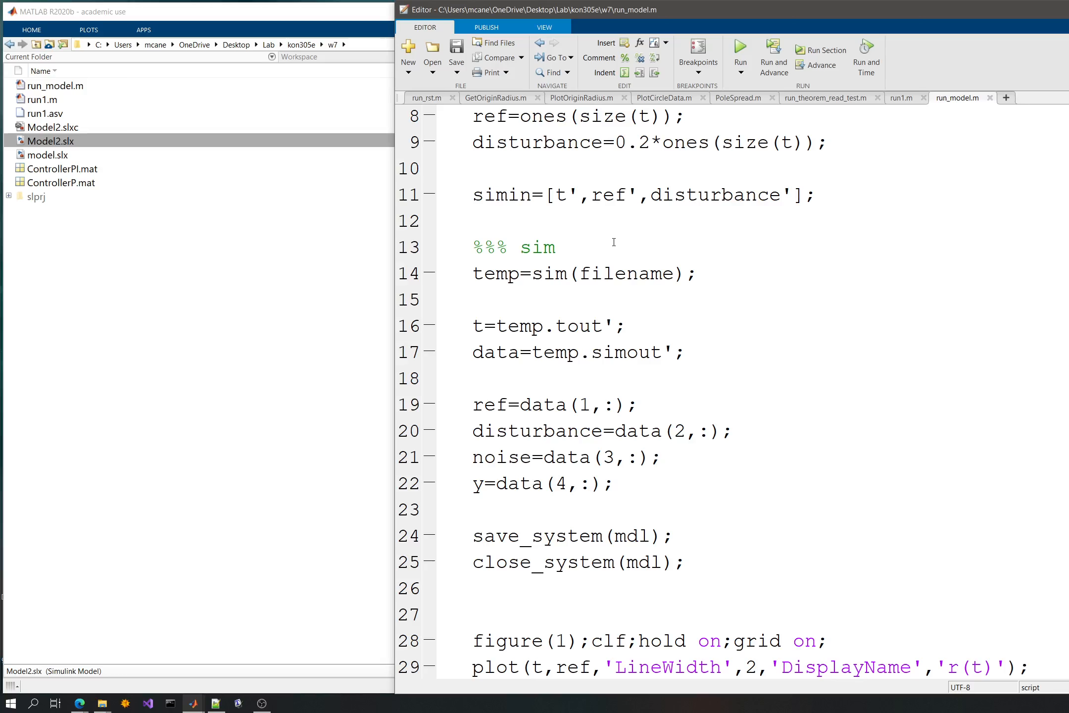
- Wrap the disturbance expression in square brackets and insert an empty zeros() segment before 0.2*ones(size(t))
{"action": "scroll", "coordinate": [614, 242], "scroll_direction": "up", "scroll_amount": 2}
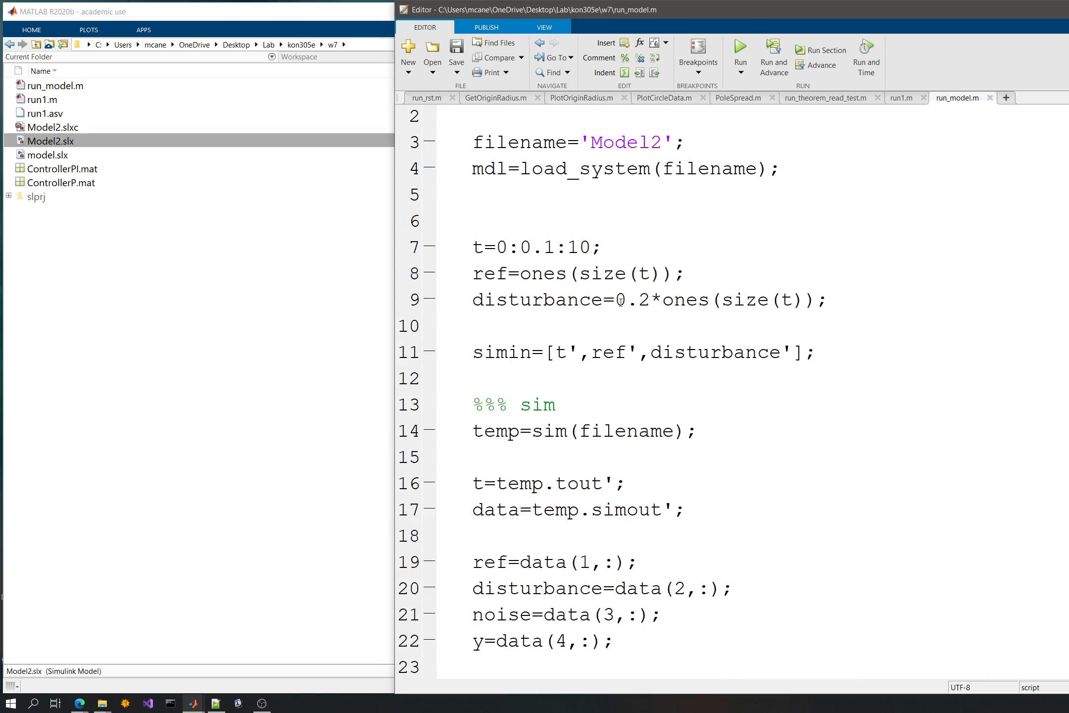
{"action": "left_click", "coordinate": [620, 301]}
{"action": "type", "text": "["}
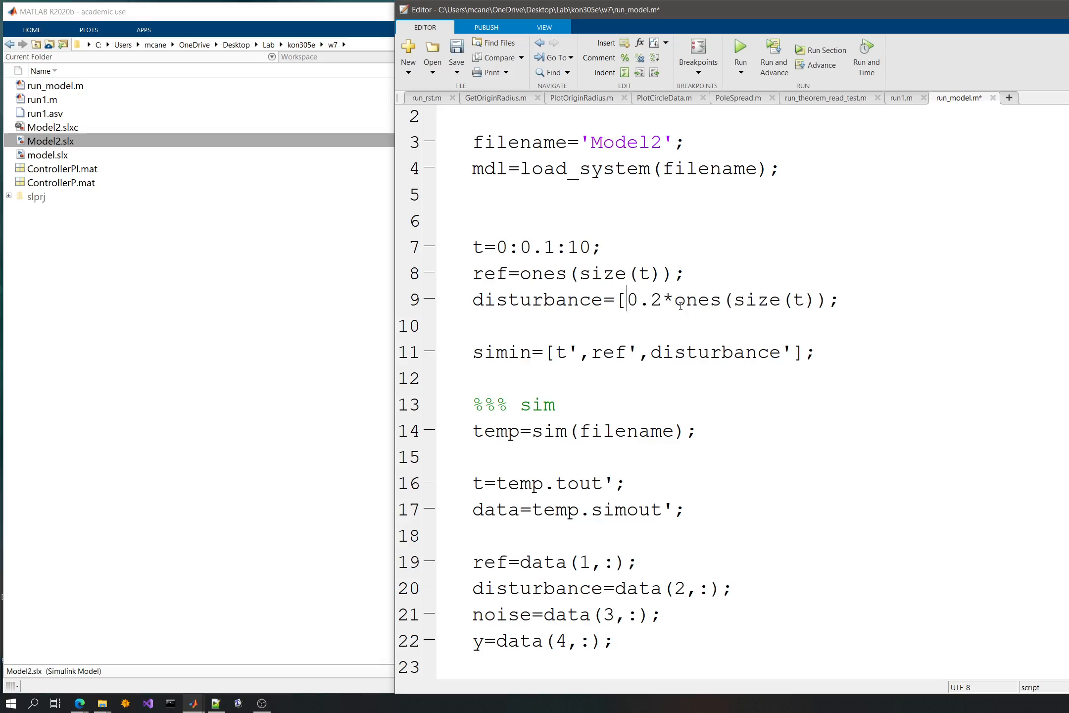
{"action": "key", "text": "End"}
{"action": "type", "text": "]"}
{"action": "left_click", "coordinate": [627, 303]}
{"action": "type", "text": "zeros();"}
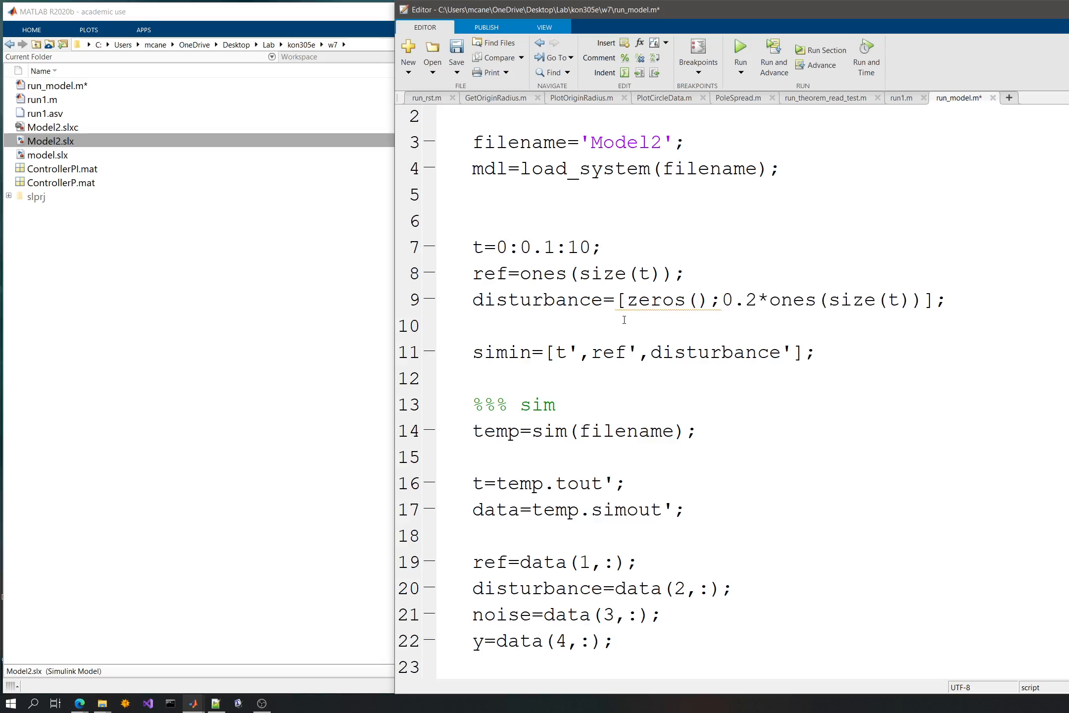
- Complete the first disturbance segment as zeros(1,length(0:0.1:5)) and separate it from the second with a comma
{"action": "key", "text": "shift+Left"}
{"action": "type", "text": ","}
{"action": "key", "text": "Left"}
{"action": "key", "text": "Left"}
{"action": "type", "text": "1,el"}
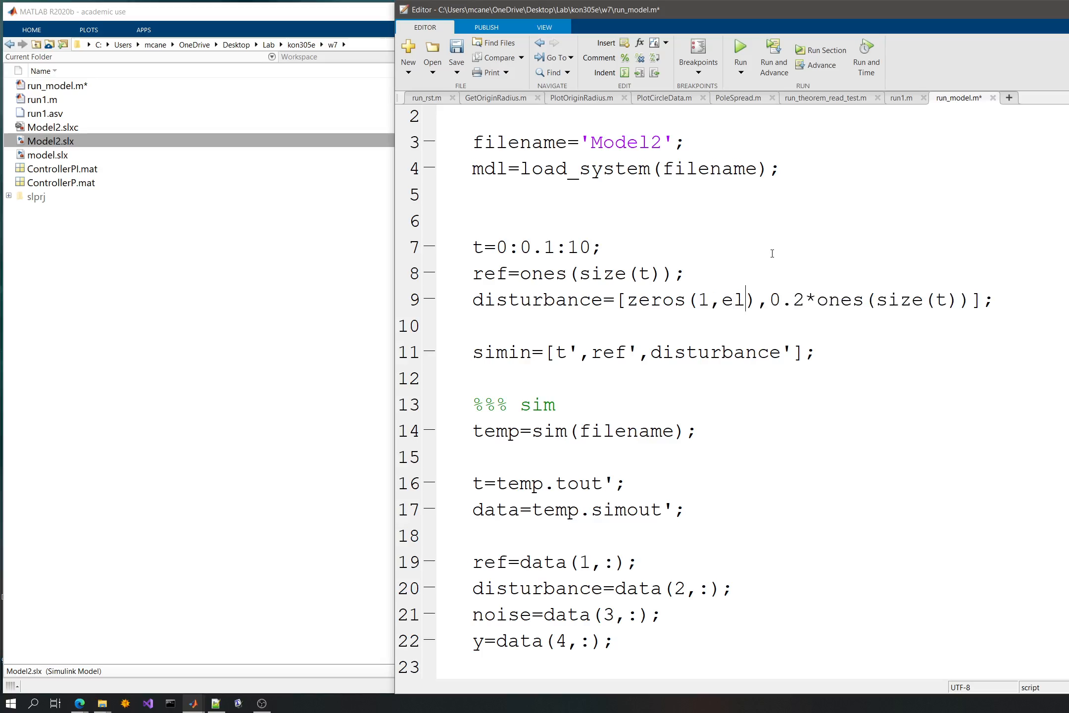
{"action": "key", "text": "BackSpace"}
{"action": "key", "text": "BackSpace"}
{"action": "type", "text": "length"}
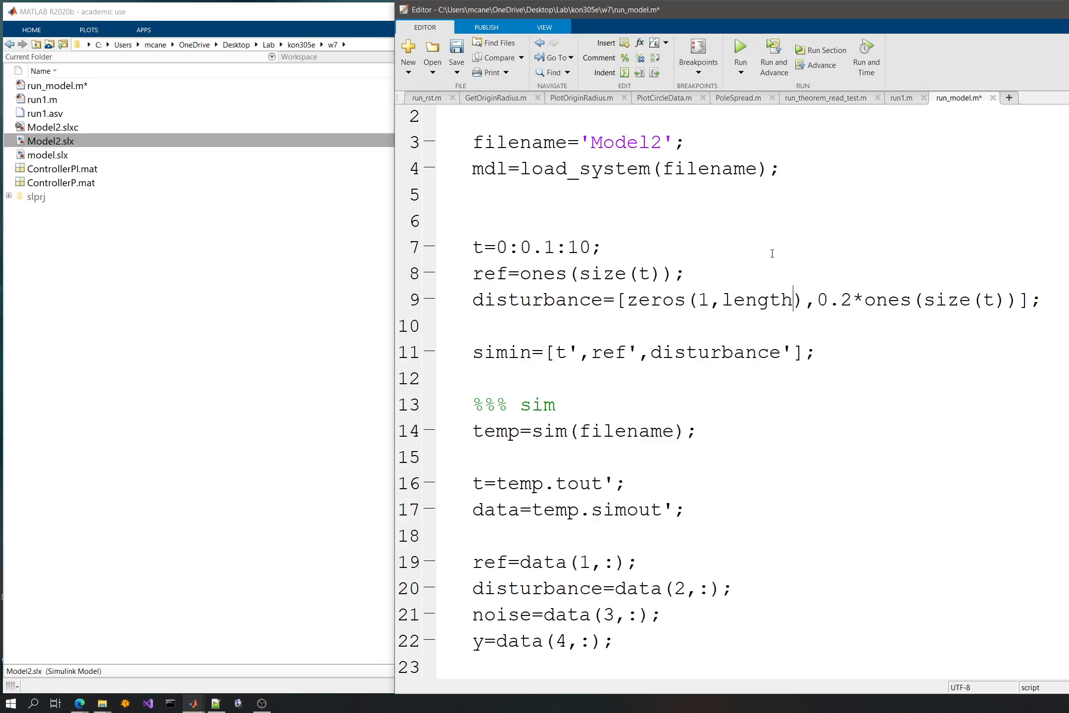
{"action": "type", "text": "(0:0"}
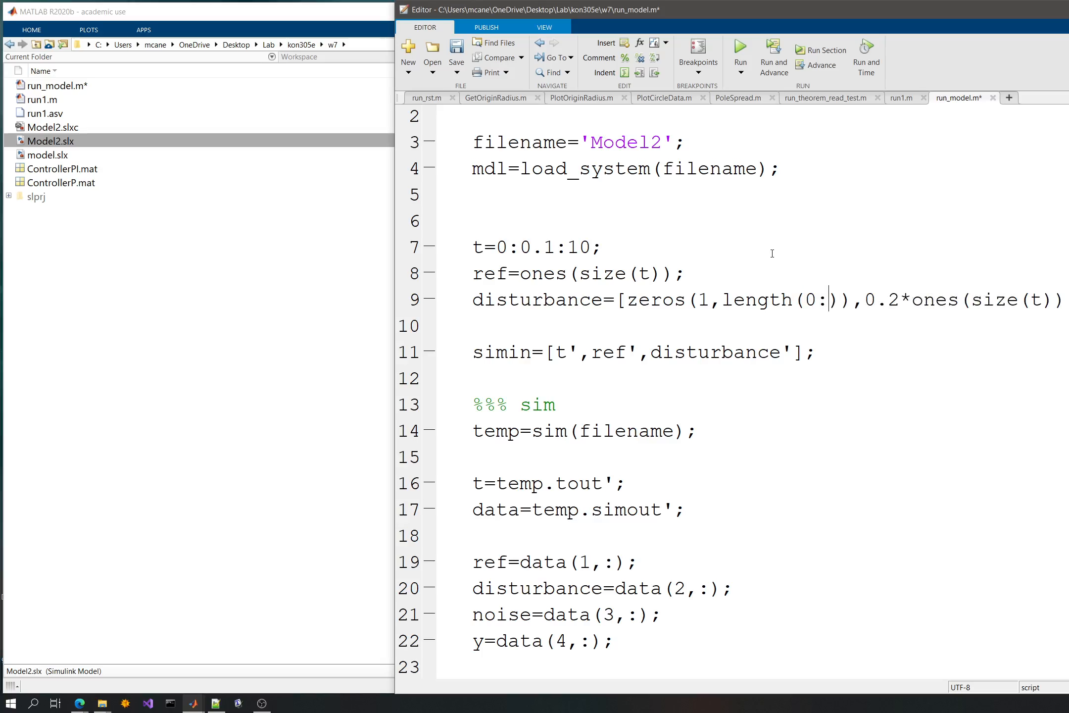
{"action": "type", "text": ".1:"}
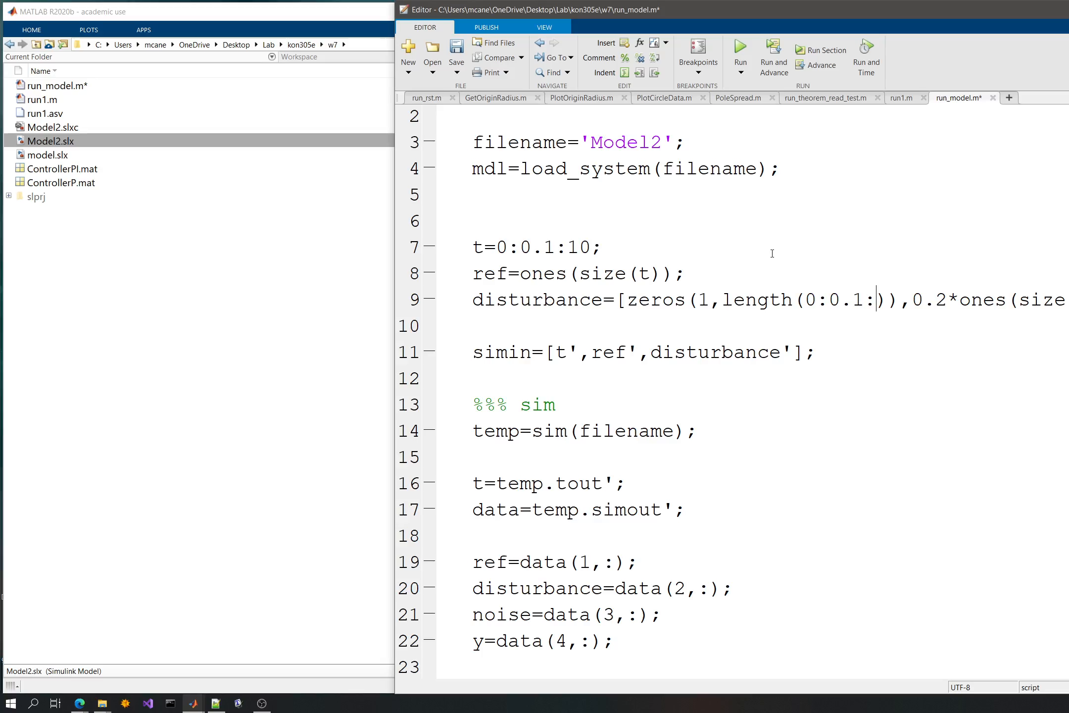
{"action": "type", "text": "5"}
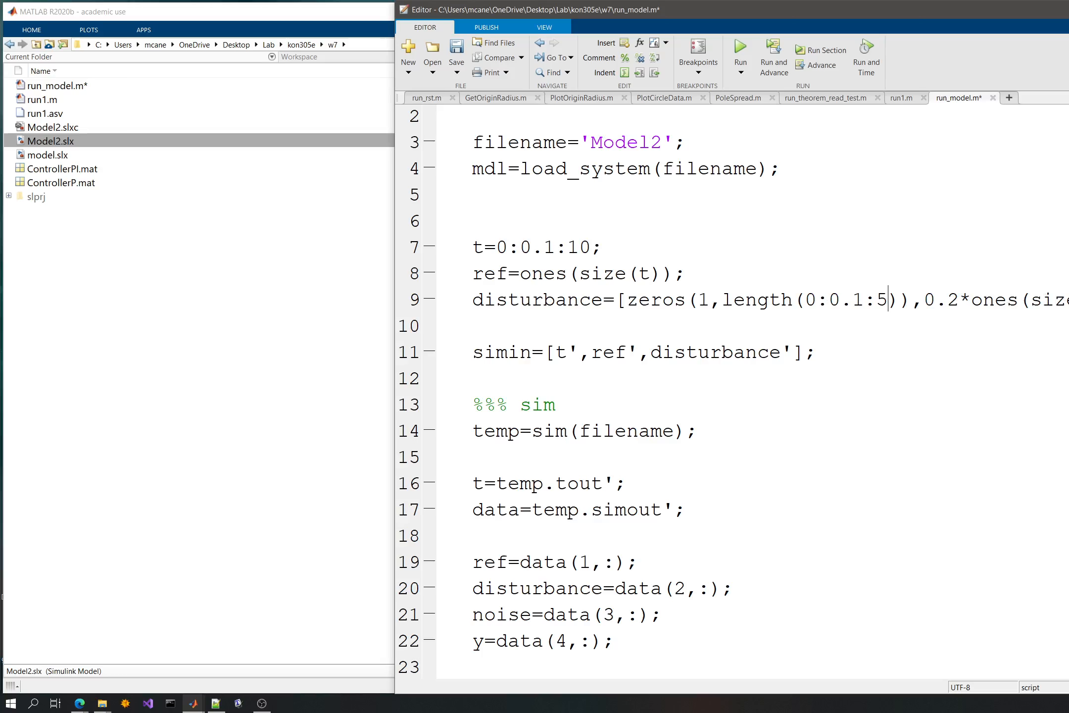
- Replace size(t) in the disturbance's 0.2*ones() segment with 1,length(0:0.1:5), copying the length expression from the zeros segment
{"action": "left_click_drag", "start_coordinate": [1068, 299], "coordinate": [1028, 300]}
{"action": "type", "text": "1,"}
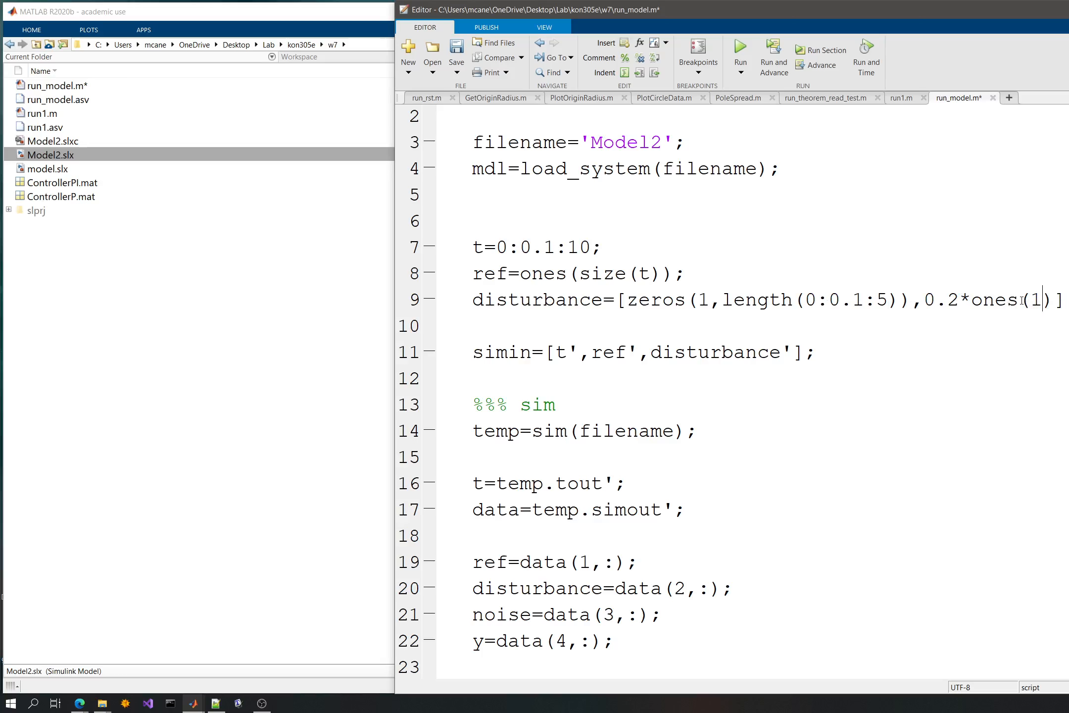
{"action": "left_click_drag", "start_coordinate": [899, 300], "coordinate": [723, 307]}
{"action": "key", "text": "ctrl+c"}
{"action": "left_click", "coordinate": [1049, 303]}
{"action": "key", "text": "ctrl+v"}
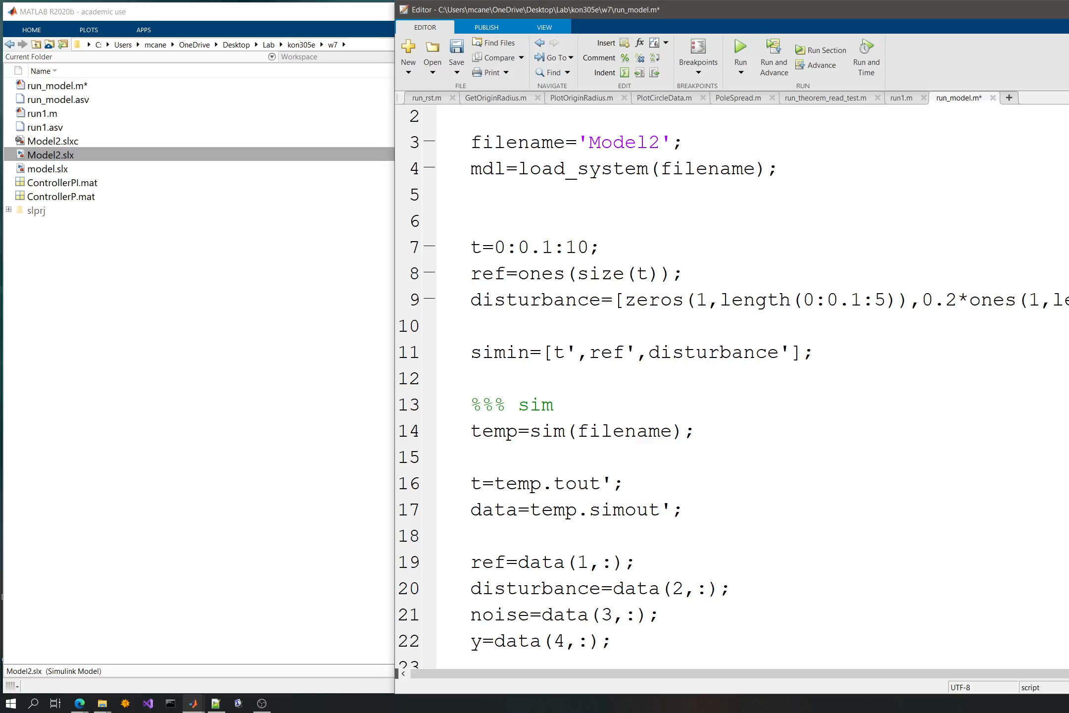
- Edit the time range in the 0.2*ones segment's length() so that it starts from 5, and save the script
{"action": "key", "text": "Right"}
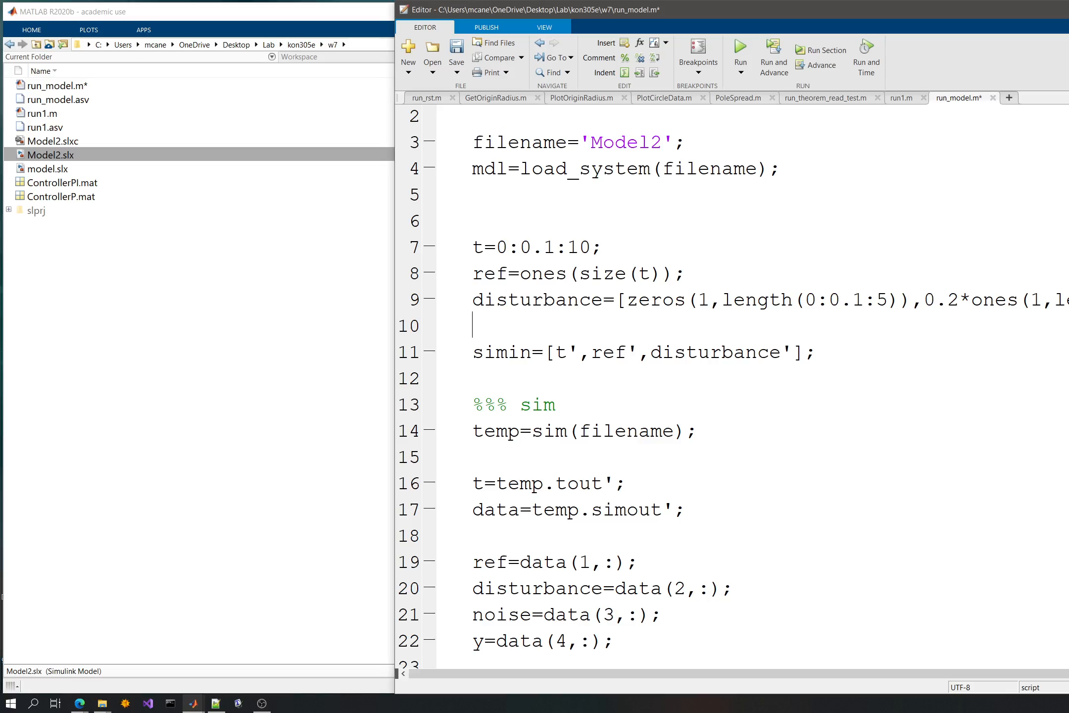
{"action": "key", "text": "Left"}
{"action": "key", "text": "Left"}
{"action": "key", "text": "Left"}
{"action": "key", "text": "Left"}
{"action": "key", "text": "Left"}
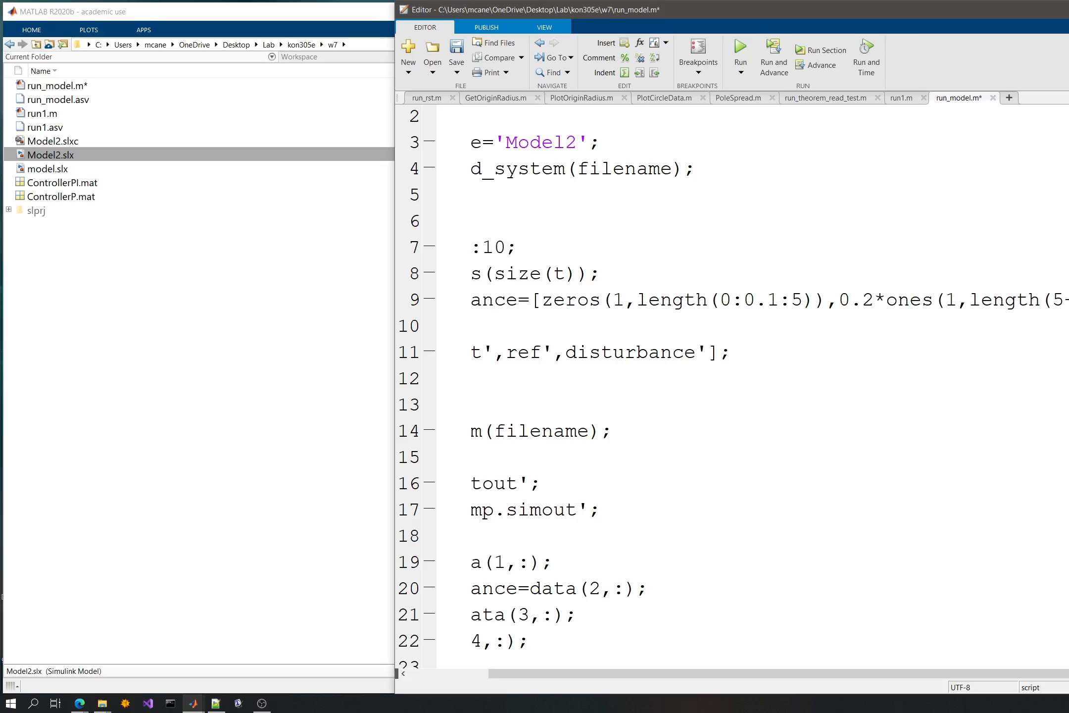
{"action": "key", "text": "ctrl+s"}
- Run run_model.m and examine the disturbance step at 5 seconds in the simulation plot
{"action": "key", "text": "Down"}
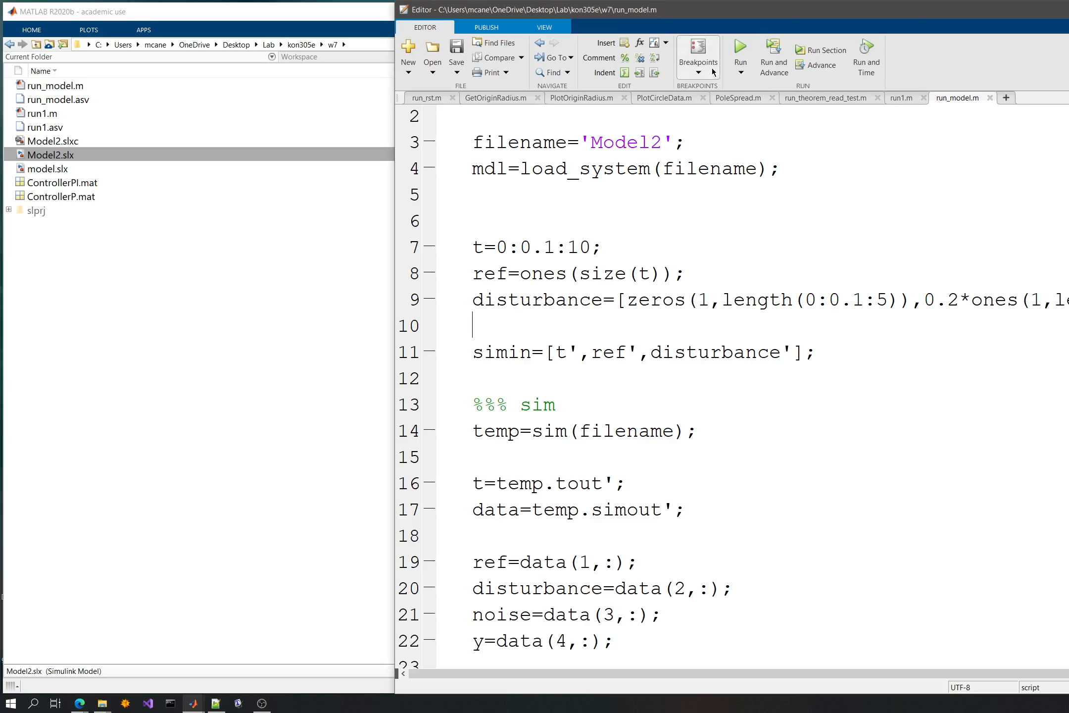
{"action": "left_click", "coordinate": [741, 48]}
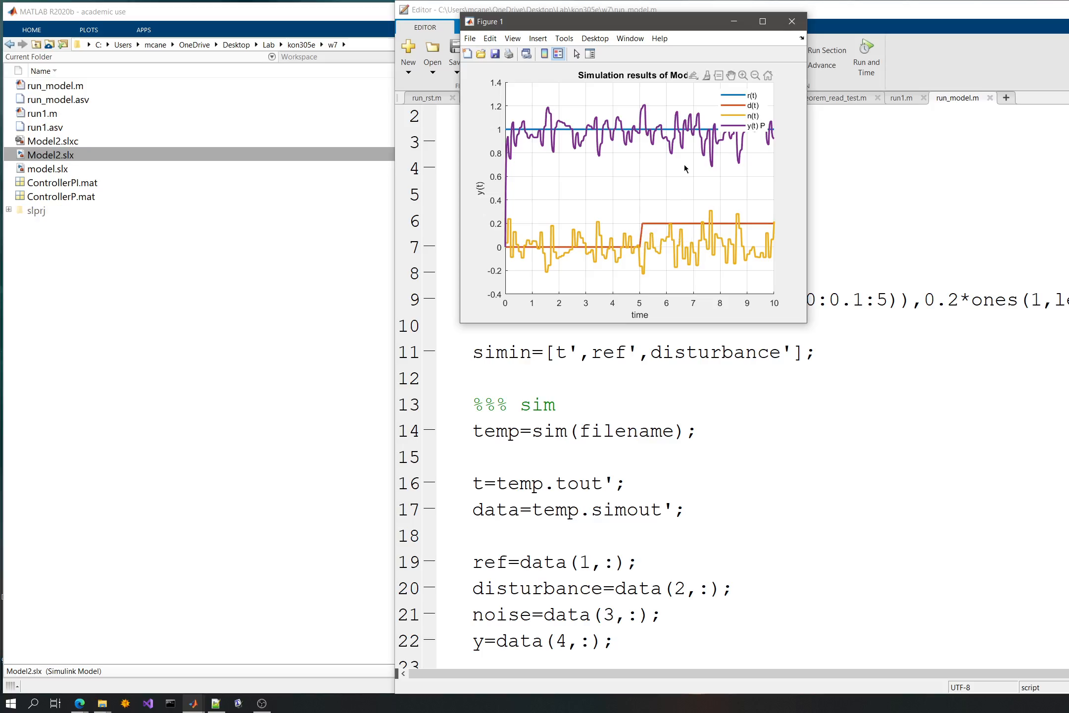
{"action": "mouse_move", "coordinate": [639, 251]}
- Open Model2.slx, set the gain between the random source and the noise tag to 0, and save the model
{"action": "left_click", "coordinate": [56, 157]}
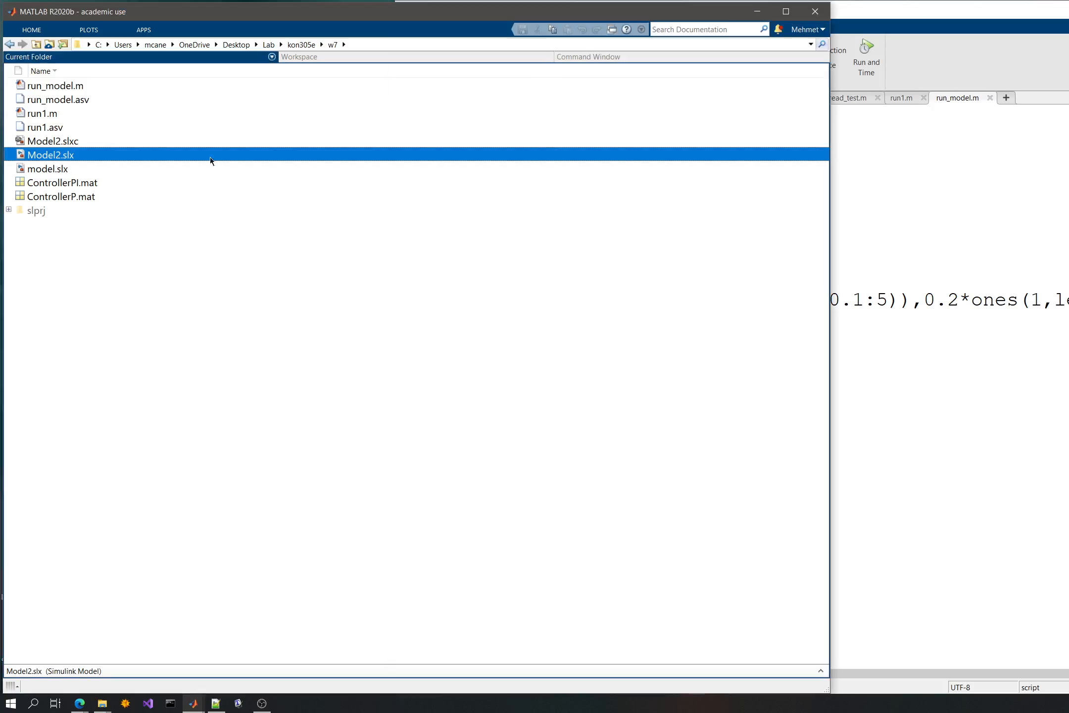
{"action": "left_click", "coordinate": [43, 155]}
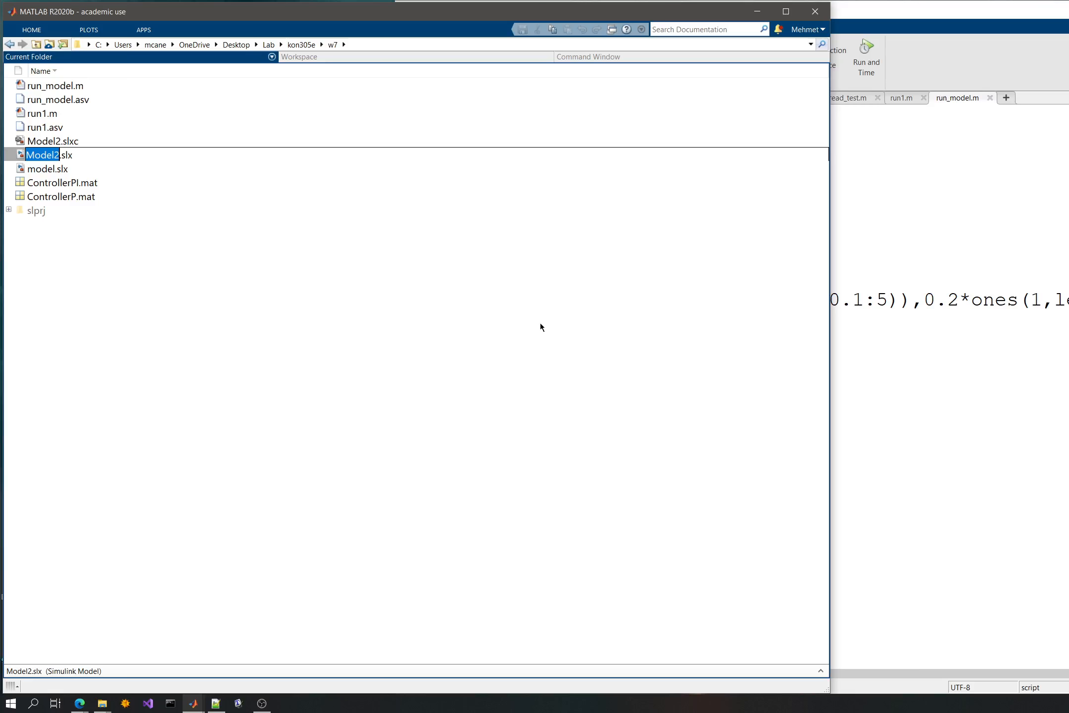
{"action": "left_click", "coordinate": [472, 312]}
{"action": "left_click", "coordinate": [56, 156]}
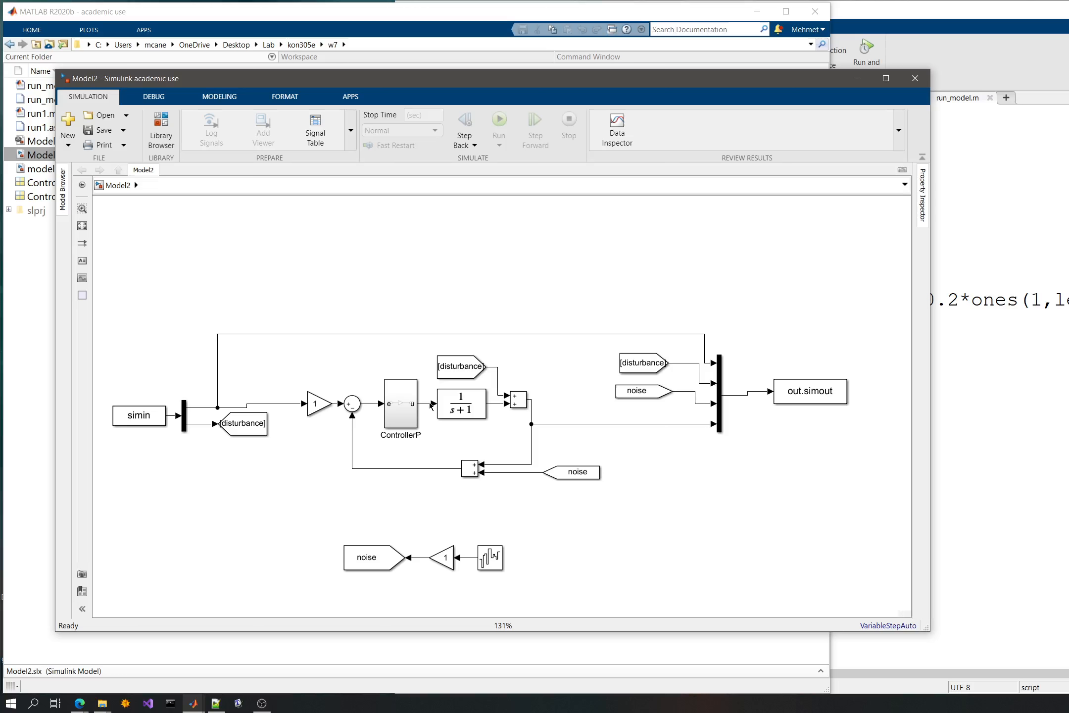
{"action": "double_click", "coordinate": [448, 562]}
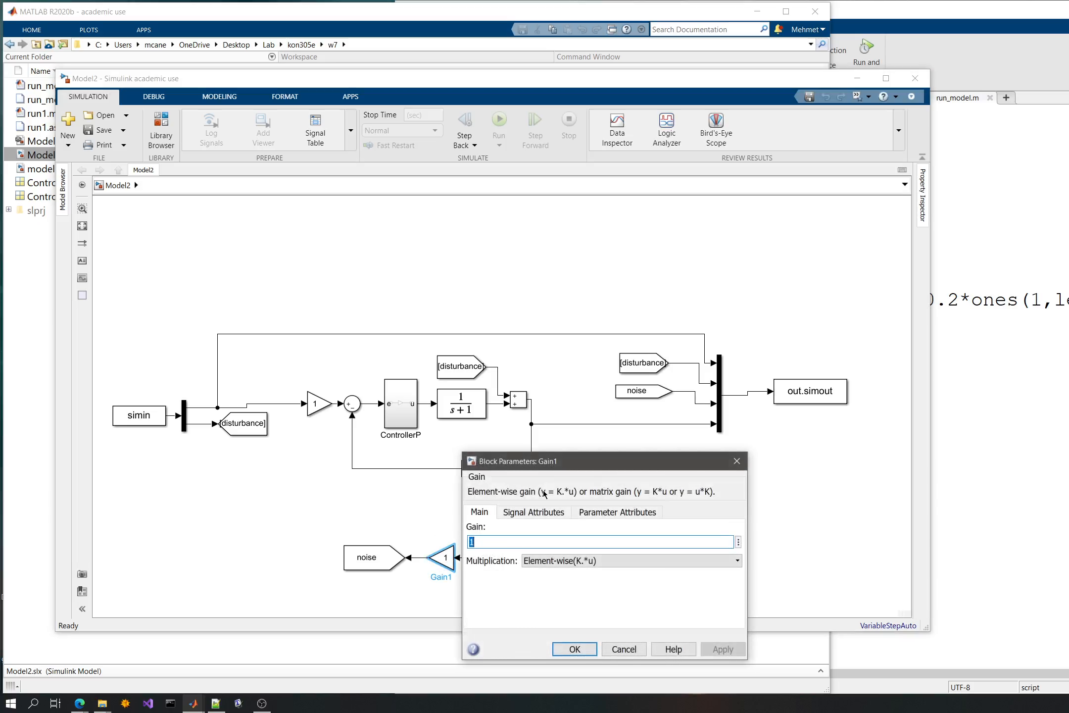
{"action": "type", "text": "0"}
{"action": "key", "text": "Return"}
{"action": "left_click", "coordinate": [600, 510]}
{"action": "key", "text": "ctrl+s"}
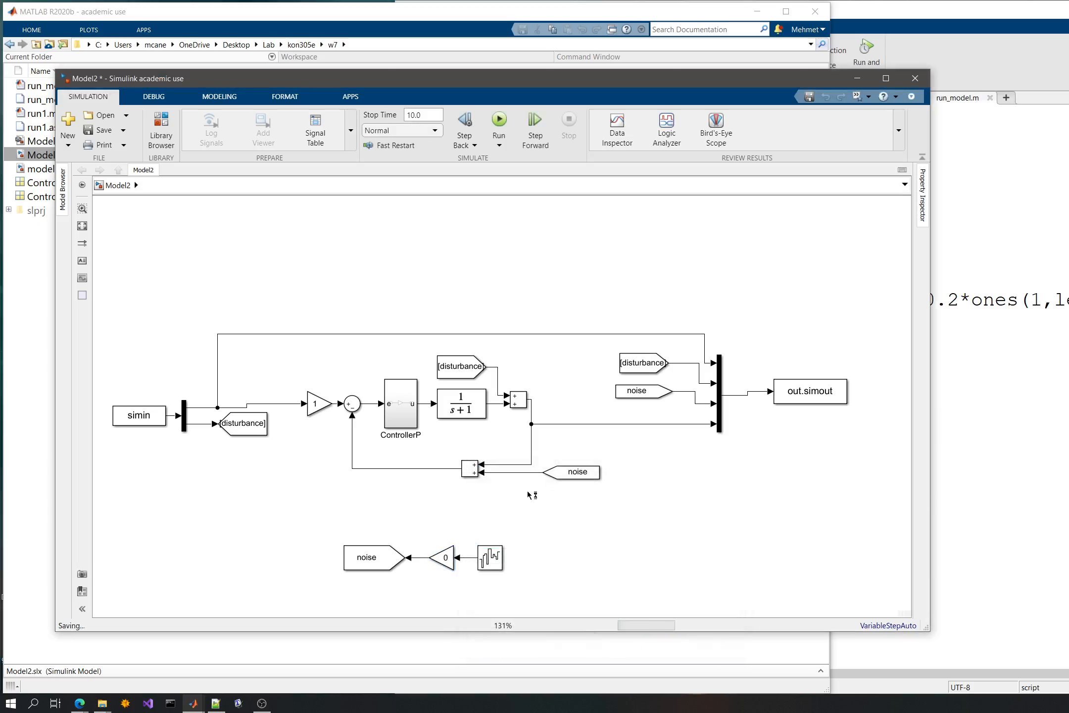
- Close the Model2 window and run run_model.m again with the noise disabled
{"action": "left_click", "coordinate": [267, 430]}
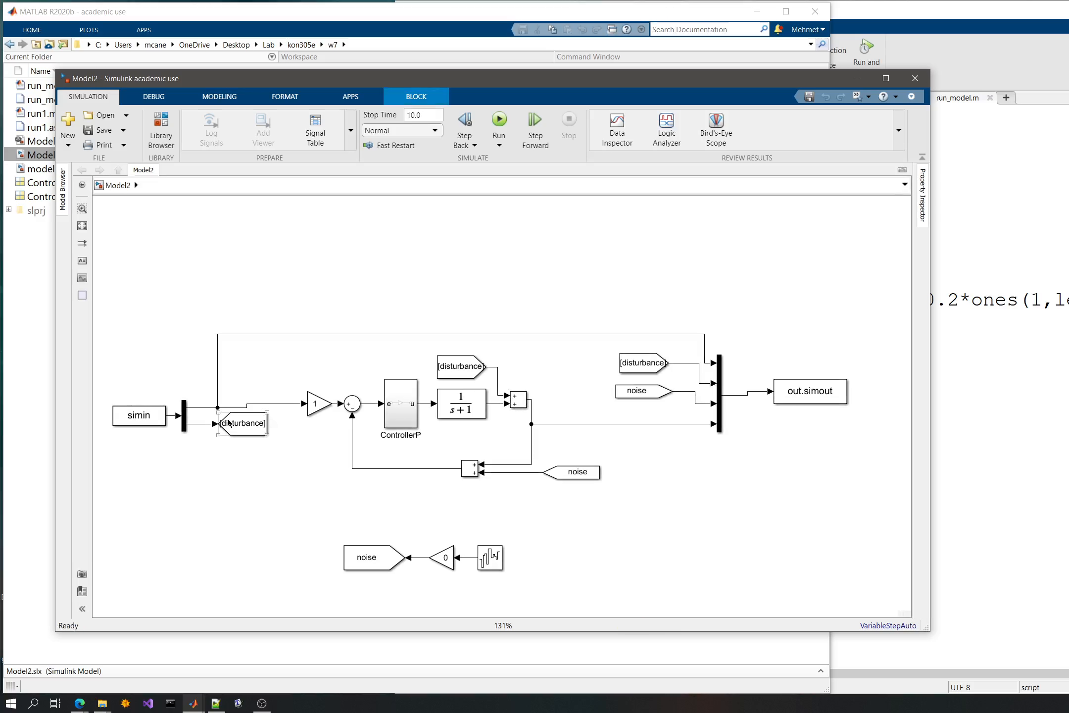
{"action": "left_click", "coordinate": [425, 371]}
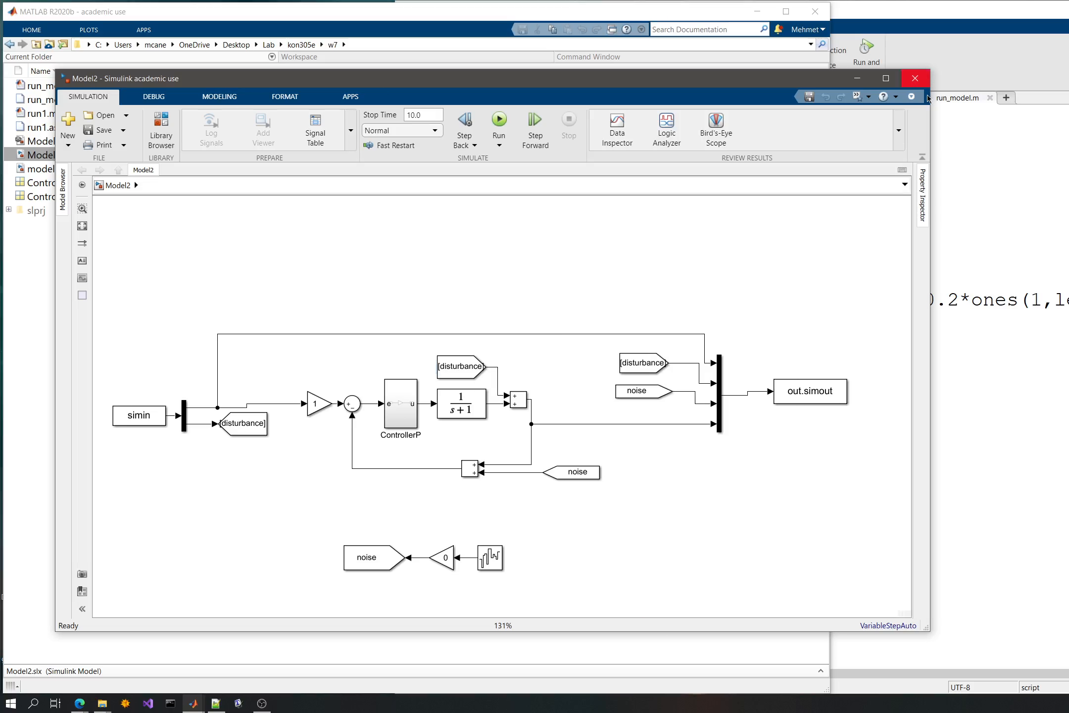
{"action": "left_click", "coordinate": [915, 78]}
{"action": "left_click", "coordinate": [731, 52]}
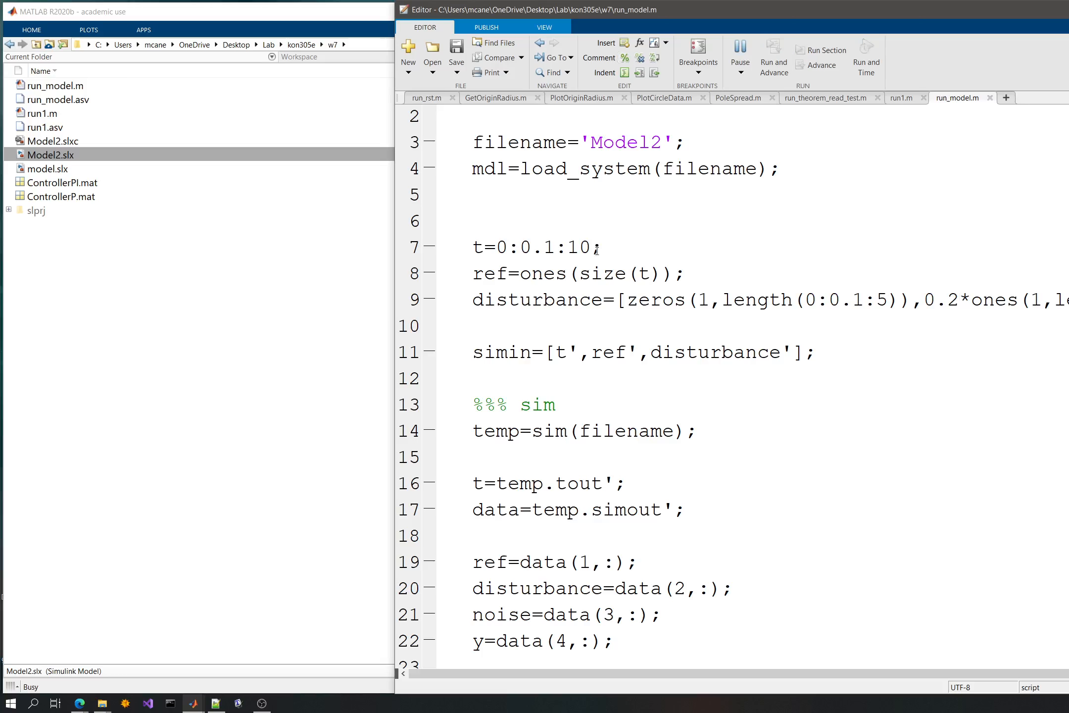
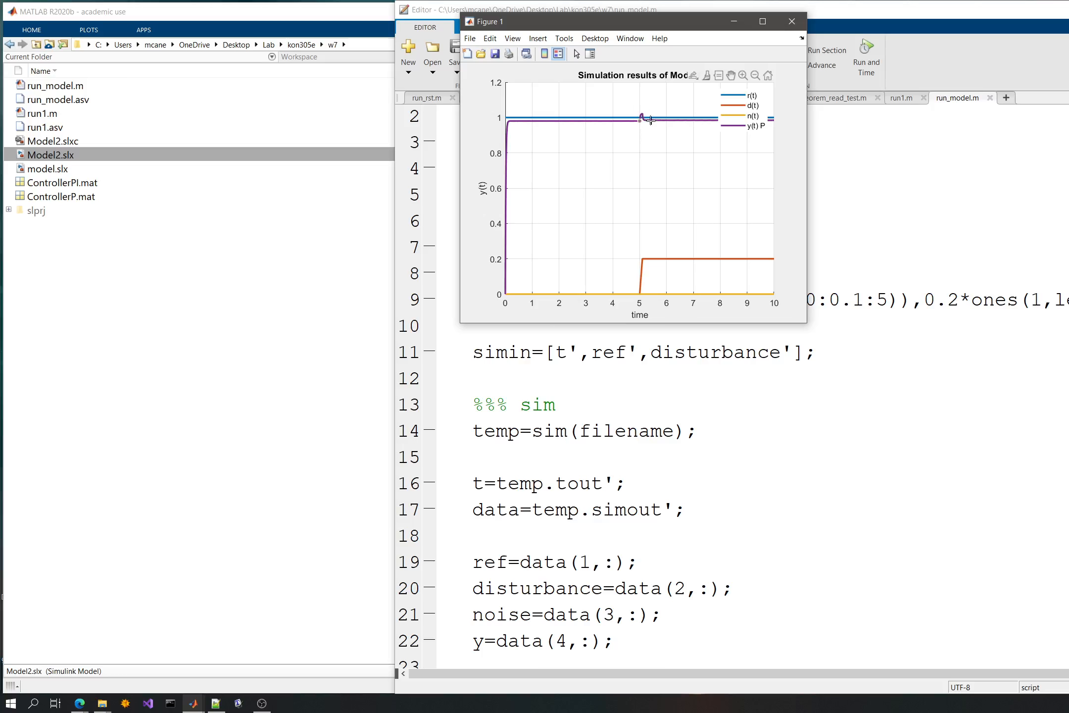
- Open Model2.slx, set the gain inside the ControllerP subsystem to 10, and save the model
{"action": "double_click", "coordinate": [57, 156]}
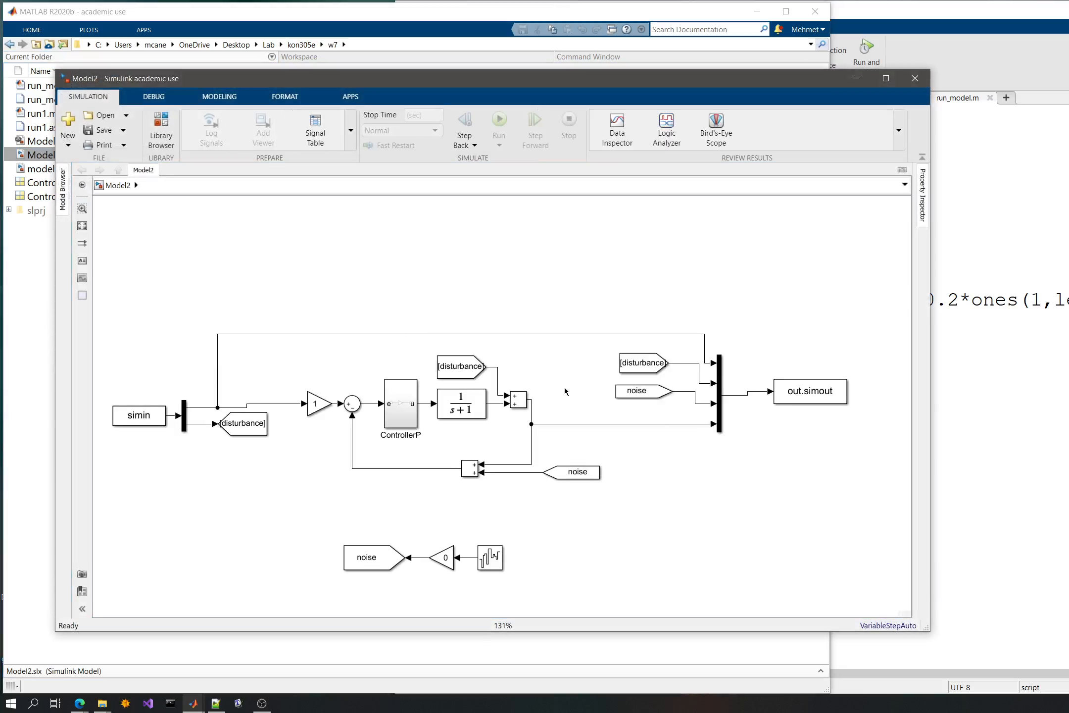
{"action": "left_click_drag", "start_coordinate": [564, 388], "coordinate": [575, 290]}
{"action": "double_click", "coordinate": [403, 312]}
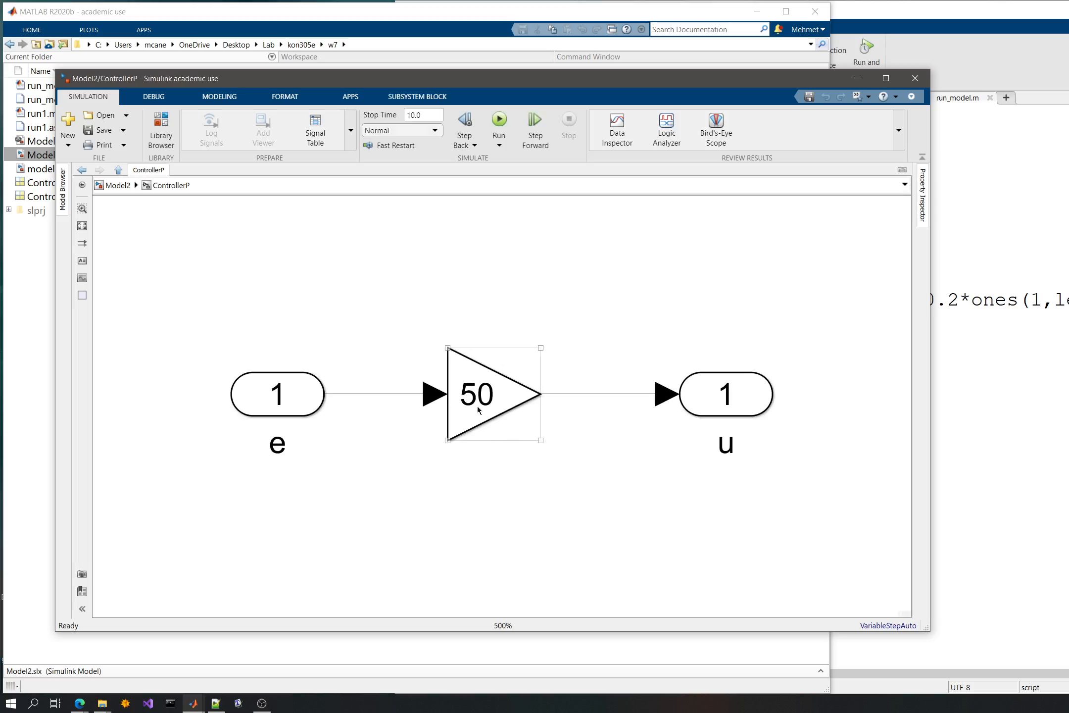
{"action": "double_click", "coordinate": [489, 403]}
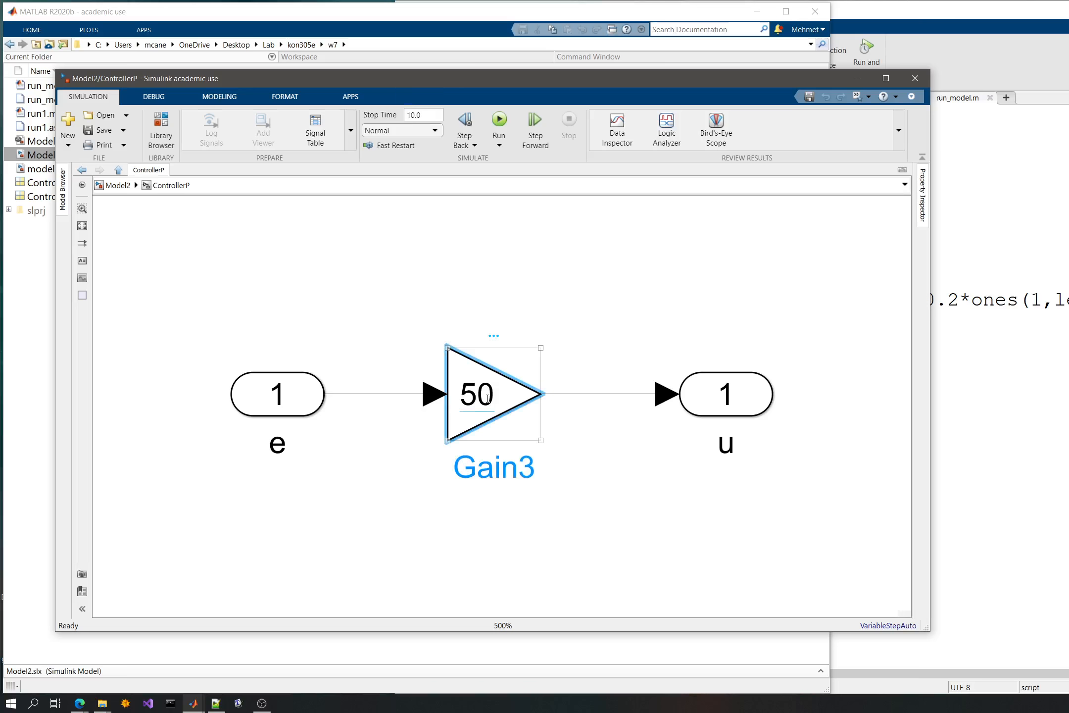
{"action": "type", "text": "10"}
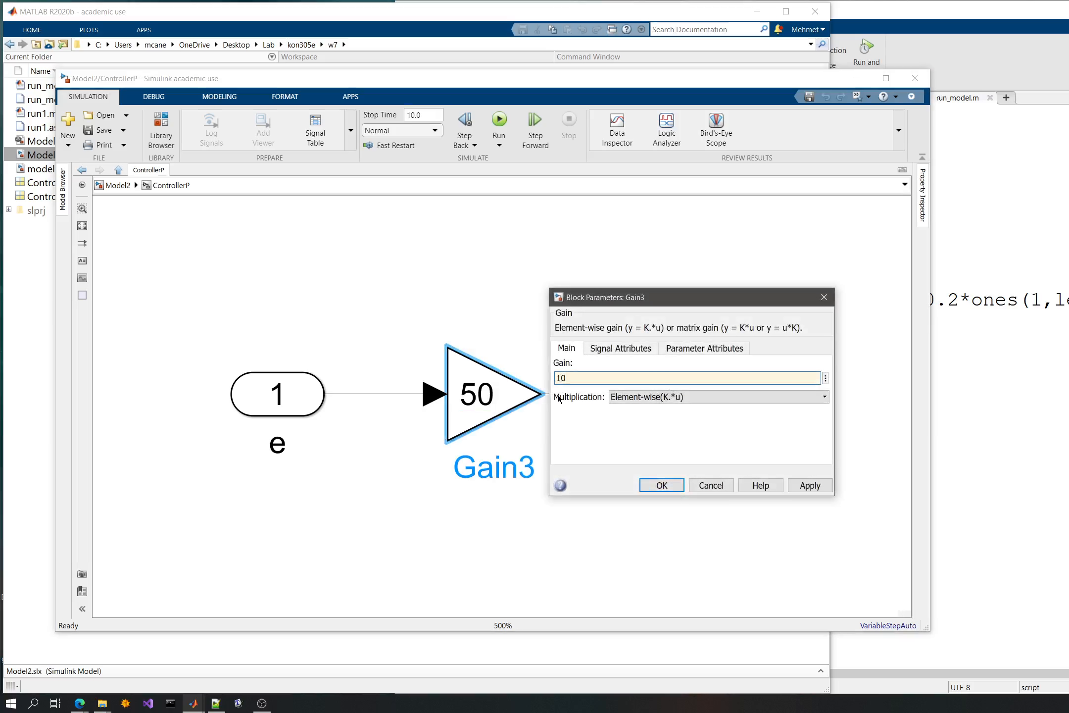
{"action": "key", "text": "Return"}
{"action": "key", "text": "ctrl+s"}
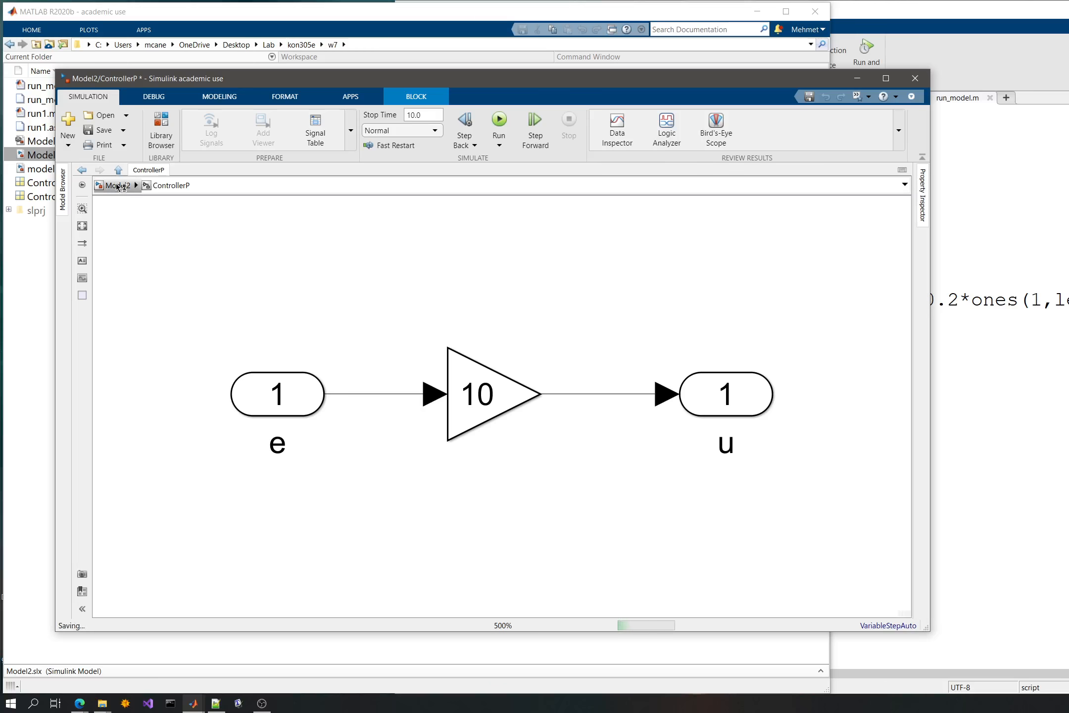
- Close the Model2 window and run run_model.m to view the response with the new controller gain
{"action": "key", "text": "Escape"}
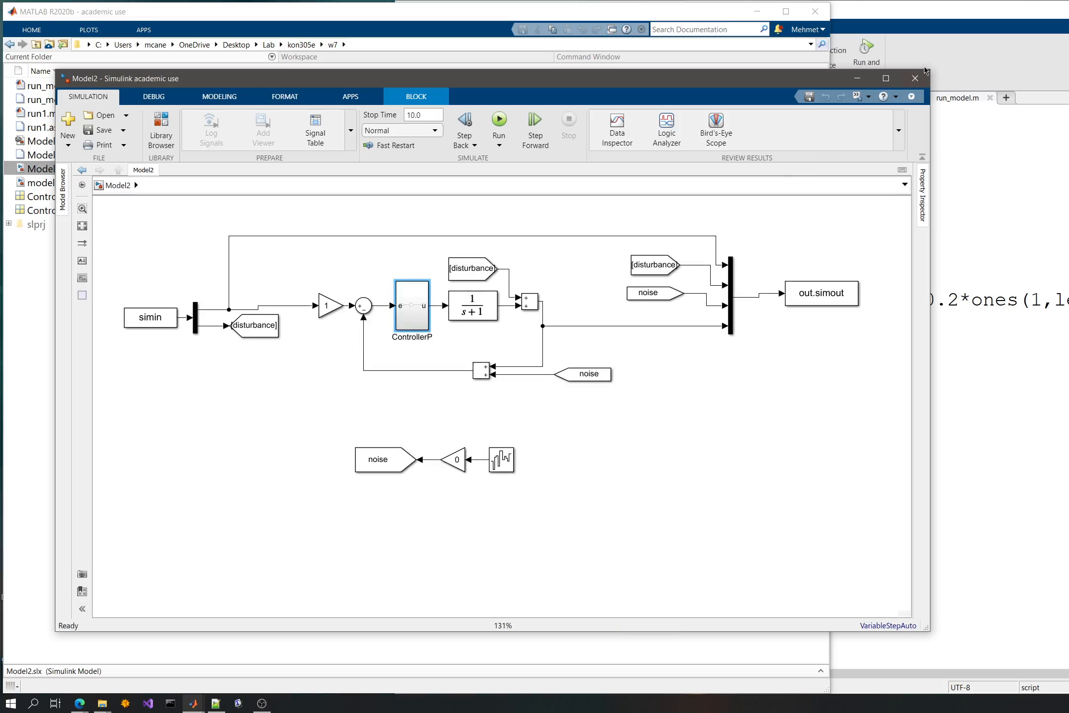
{"action": "left_click", "coordinate": [915, 78]}
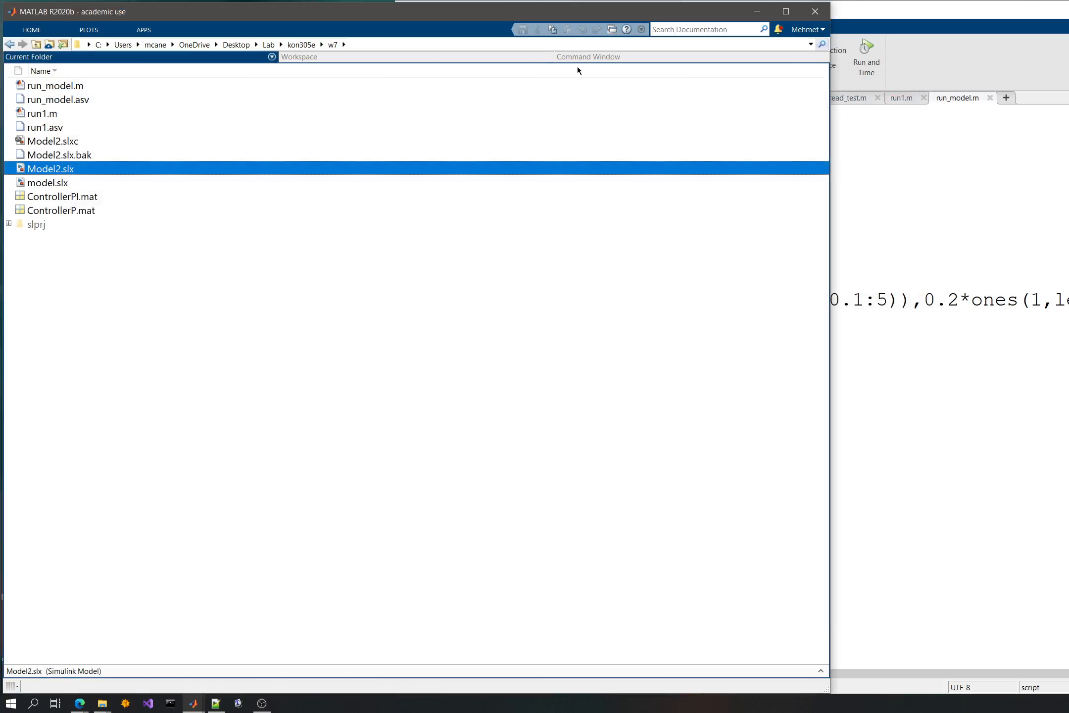
{"action": "left_click", "coordinate": [959, 364]}
{"action": "left_click", "coordinate": [747, 44]}
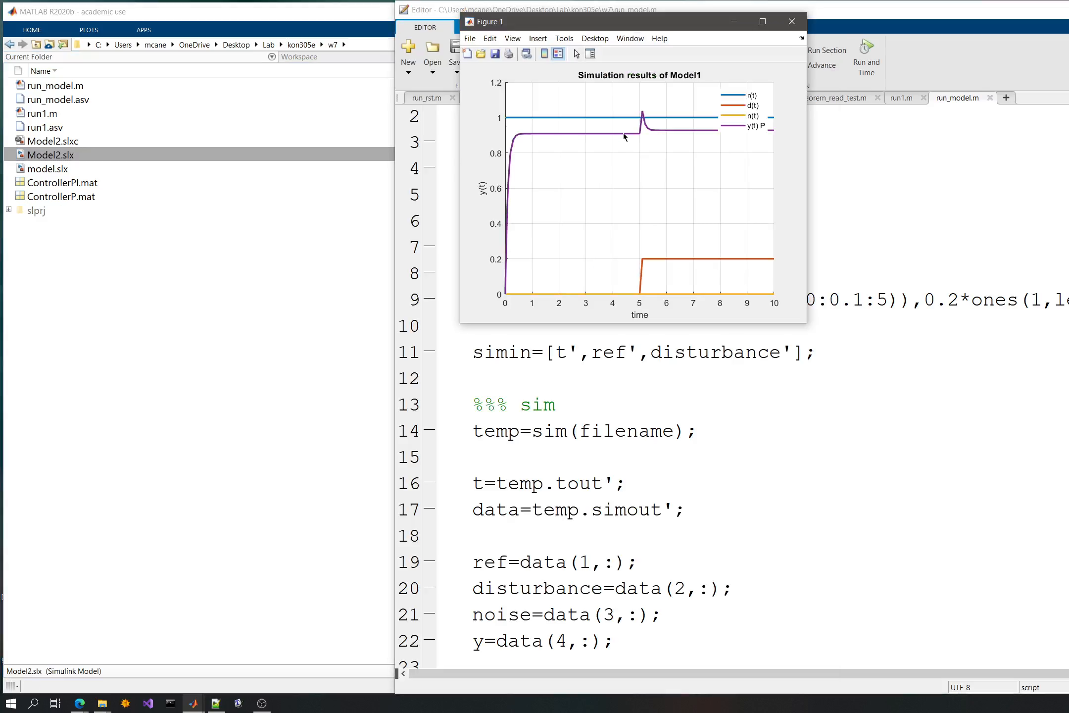
- Move the figure(1);clf;hold on;grid on; line directly below the load_system line in run_model.m, and save the script
{"action": "key", "text": "alt+Tab"}
{"action": "key", "text": "Up"}
{"action": "key", "text": "Up"}
{"action": "key", "text": "Up"}
{"action": "key", "text": "Up"}
{"action": "scroll", "coordinate": [655, 274], "scroll_direction": "down", "scroll_amount": 5}
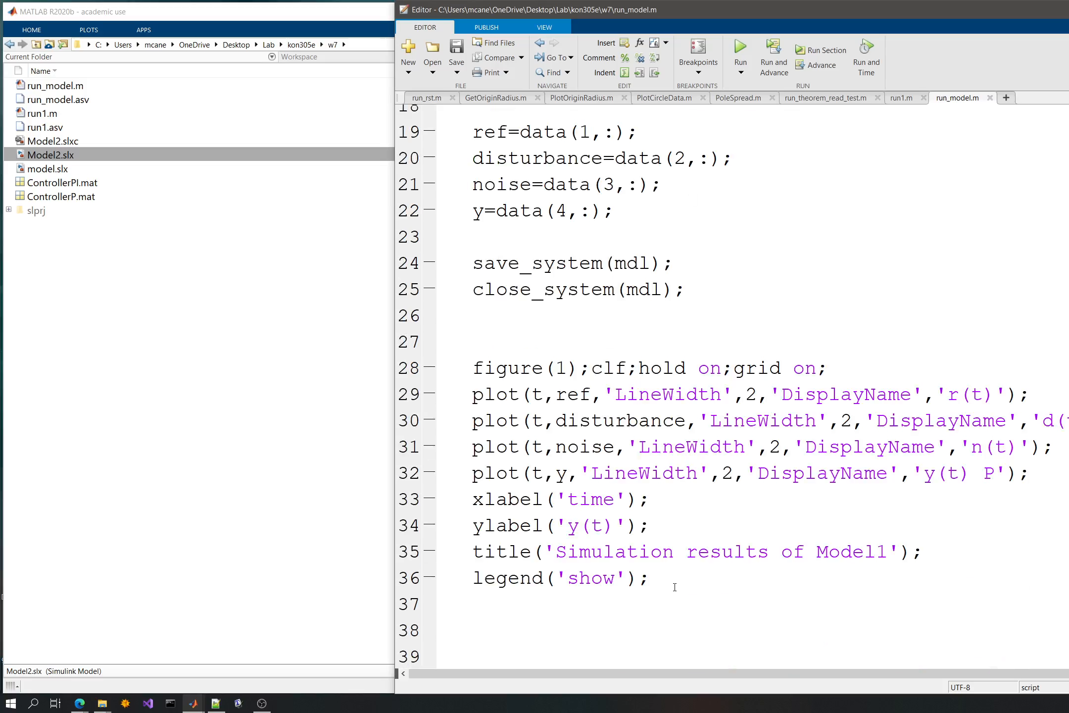
{"action": "left_click", "coordinate": [680, 420]}
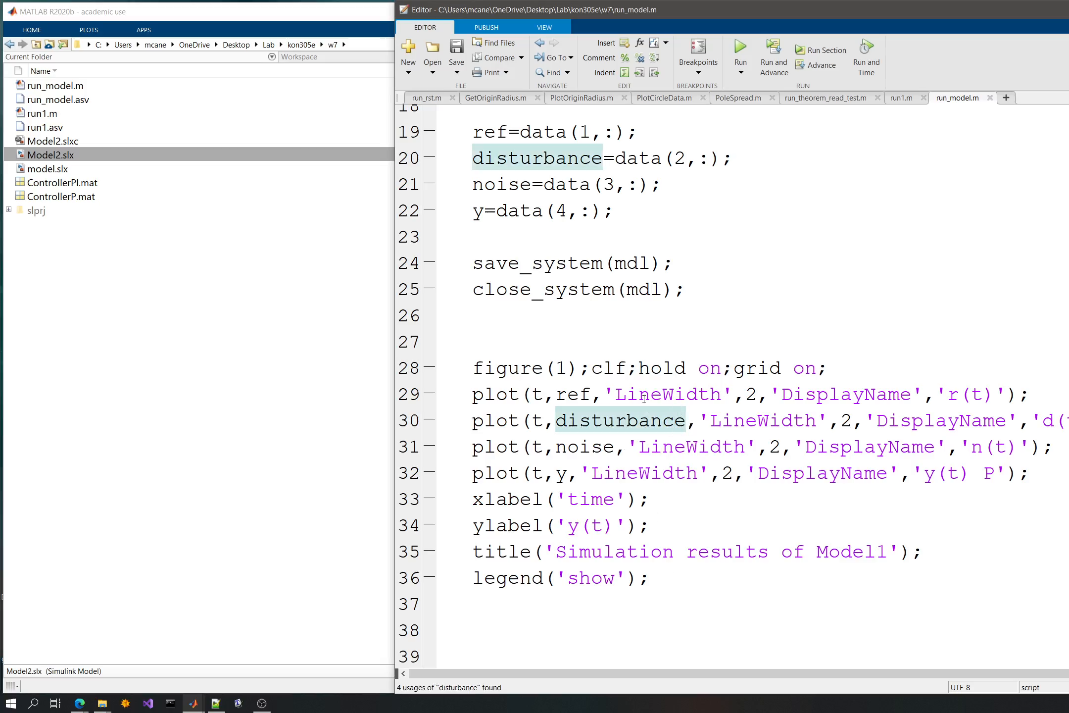
{"action": "scroll", "coordinate": [642, 401], "scroll_direction": "up", "scroll_amount": 3}
{"action": "scroll", "coordinate": [642, 402], "scroll_direction": "down", "scroll_amount": 2}
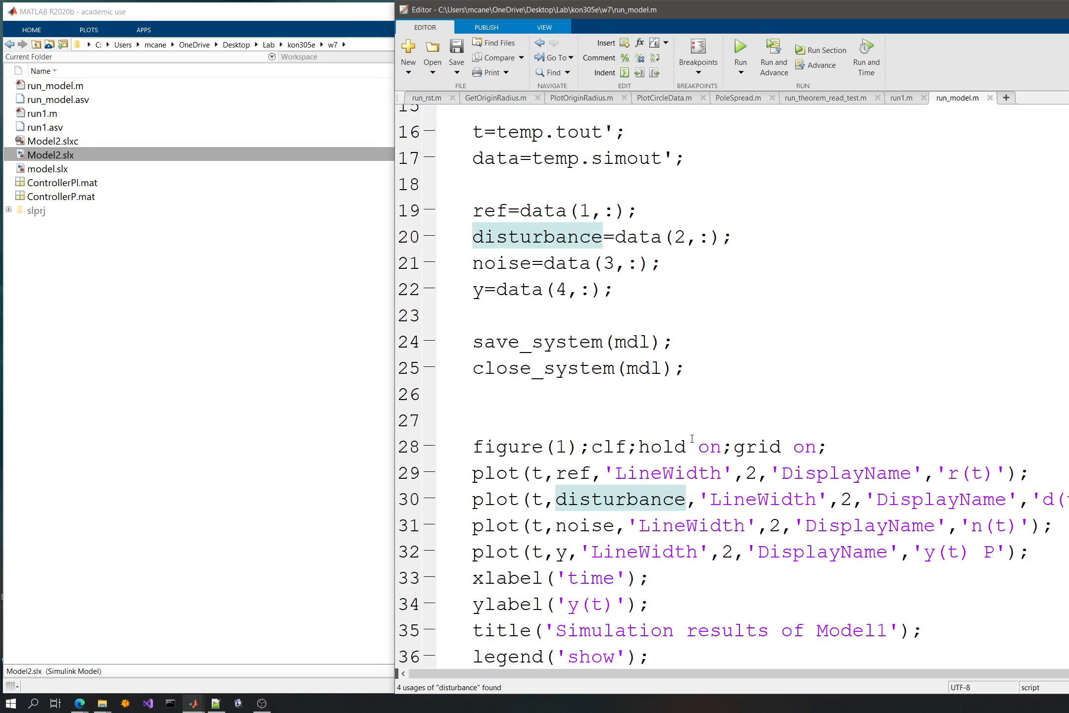
{"action": "left_click_drag", "start_coordinate": [841, 448], "coordinate": [471, 448]}
{"action": "key", "text": "ctrl+c"}
{"action": "key", "text": "BackSpace"}
{"action": "scroll", "coordinate": [552, 392], "scroll_direction": "up", "scroll_amount": 5}
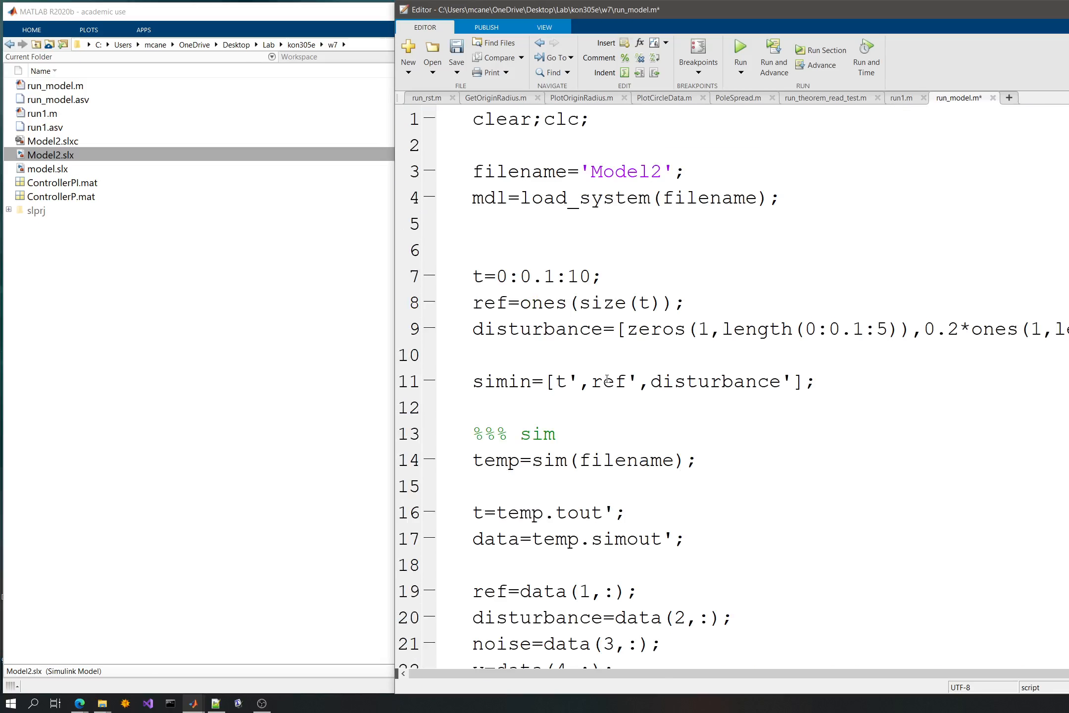
{"action": "left_click", "coordinate": [515, 229]}
{"action": "key", "text": "ctrl+v"}
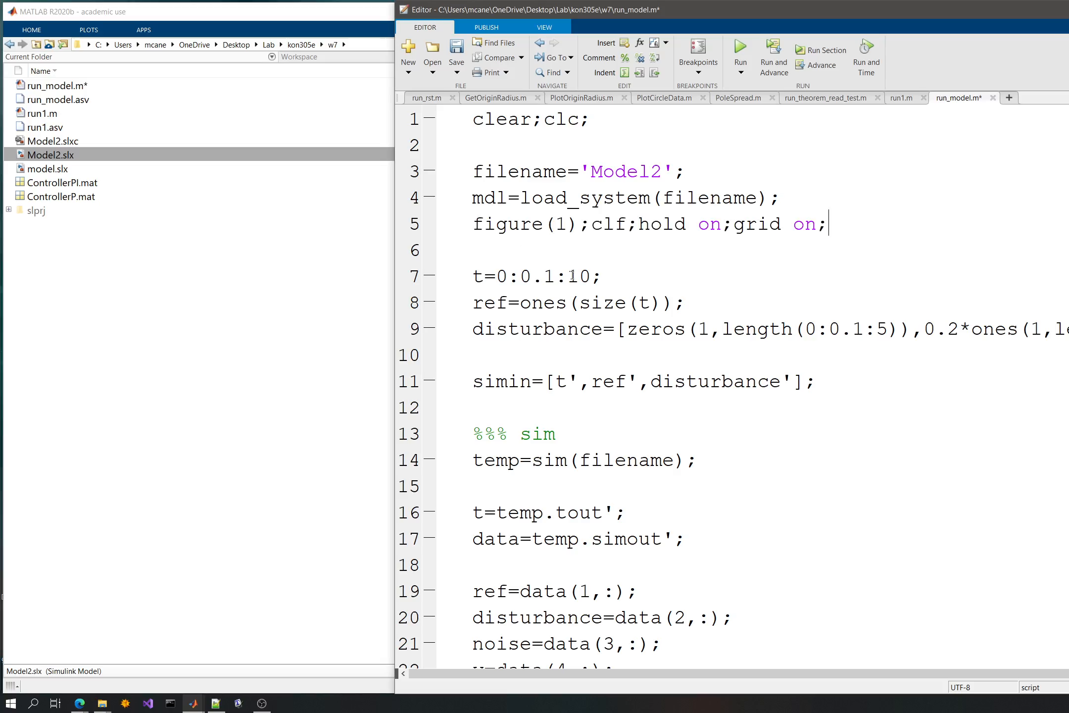
{"action": "key", "text": "ctrl+s"}
- Widen the Editor window to show more of the disturbance line, and check its 0.2 amplitude
{"action": "left_click_drag", "start_coordinate": [960, 329], "coordinate": [923, 329]}
{"action": "left_click", "coordinate": [925, 377]}
{"action": "left_click_drag", "start_coordinate": [394, 273], "coordinate": [276, 272]}
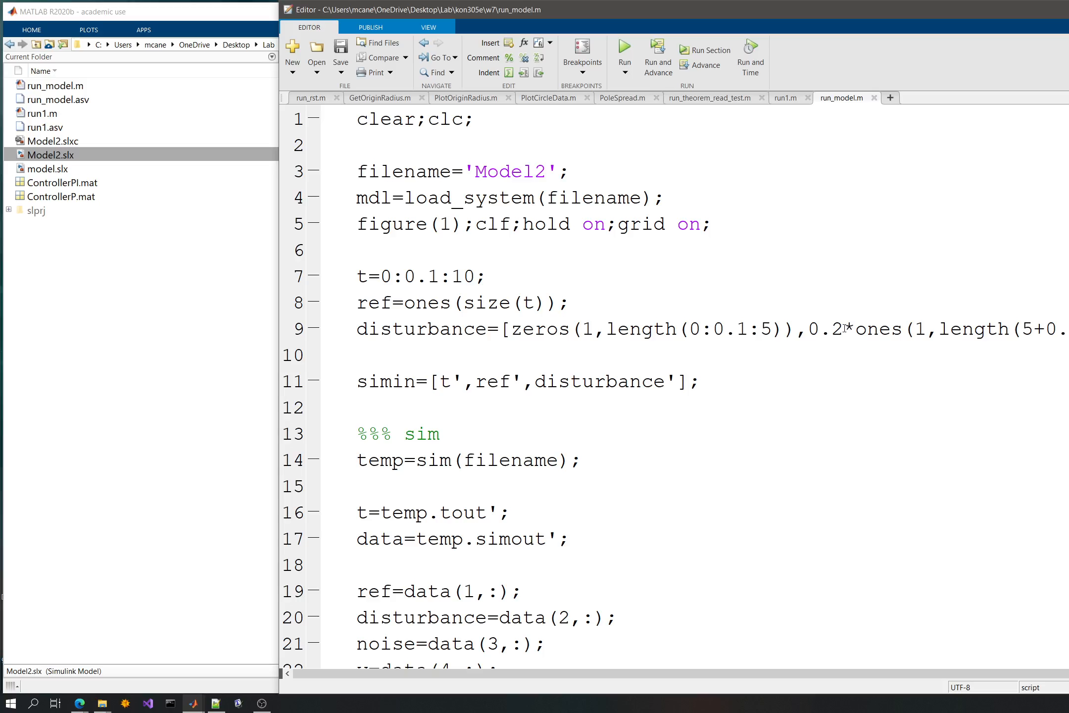
{"action": "left_click", "coordinate": [796, 331], "text": "shift"}
{"action": "key", "text": "shift+Right"}
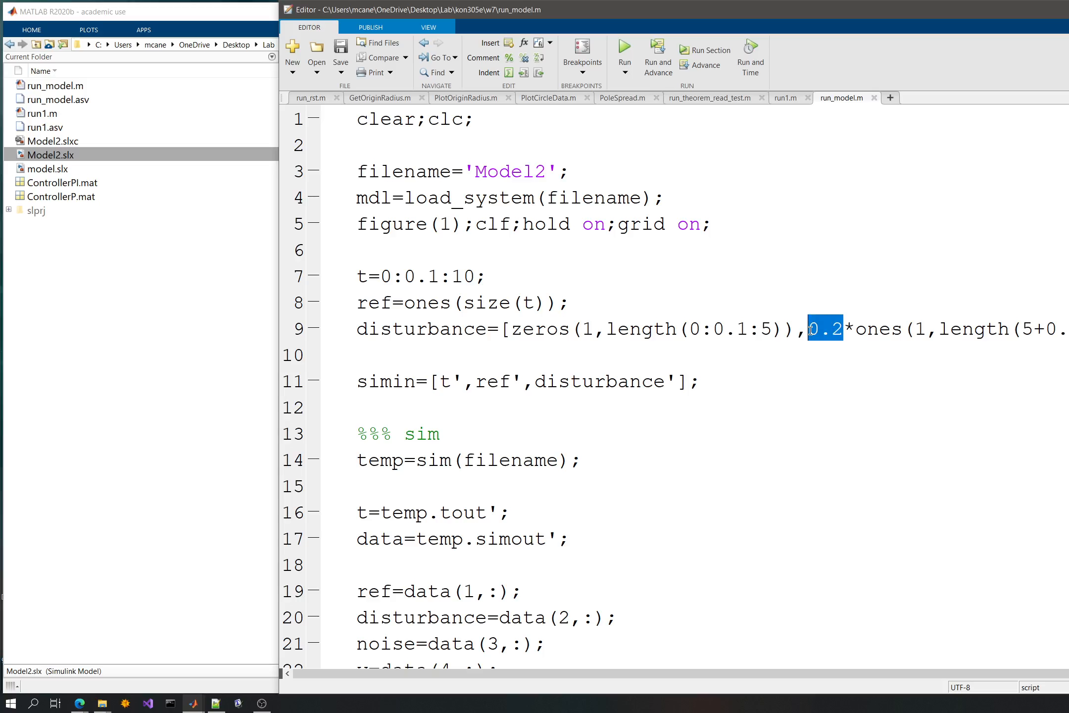
{"action": "left_click", "coordinate": [531, 271]}
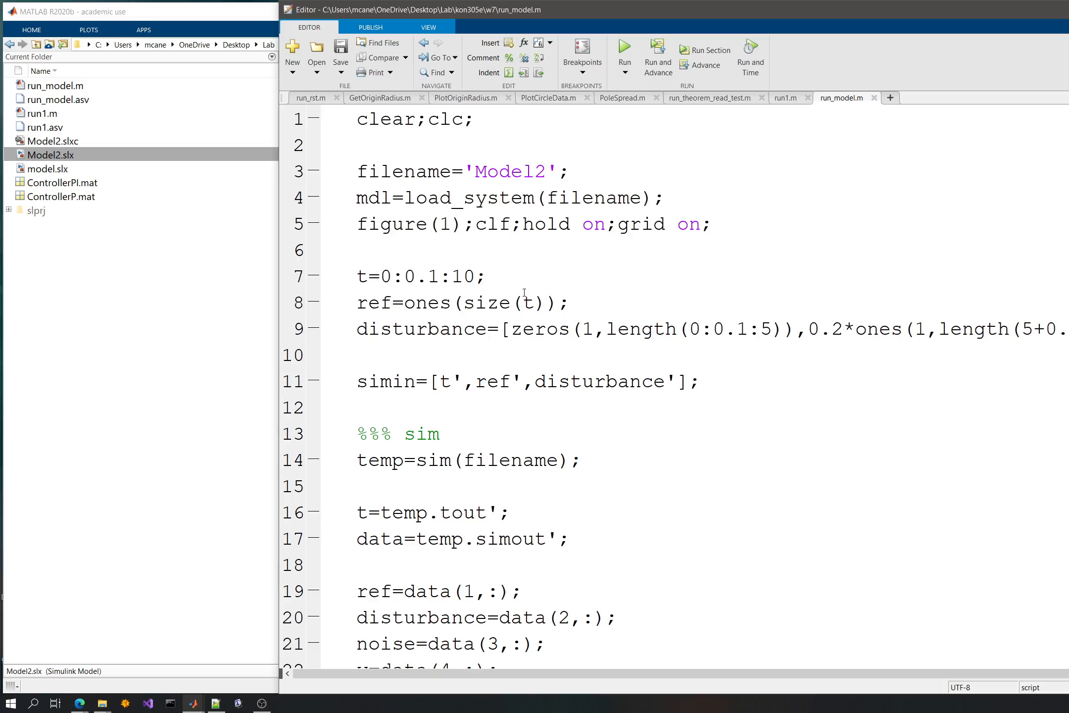
- Add blank lines after the ref=ones(size(t)) line and start a loop there with for i=[]
{"action": "left_click", "coordinate": [609, 297]}
{"action": "key", "text": "Return"}
{"action": "scroll", "coordinate": [571, 348], "scroll_direction": "down", "scroll_amount": 1}
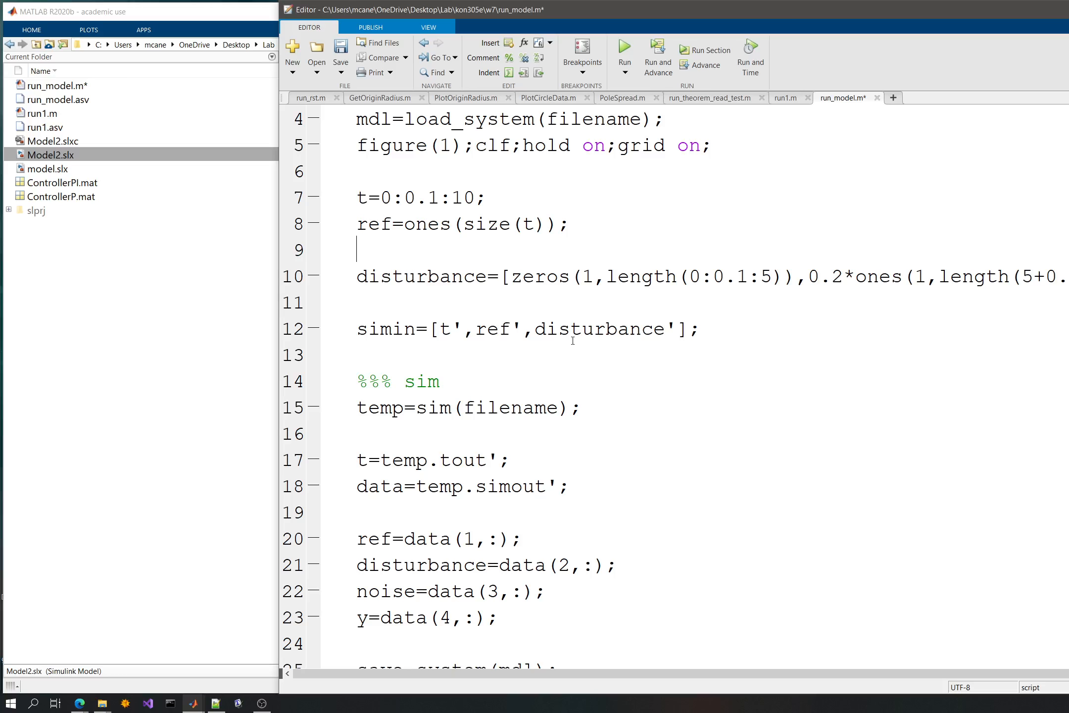
{"action": "key", "text": "Return"}
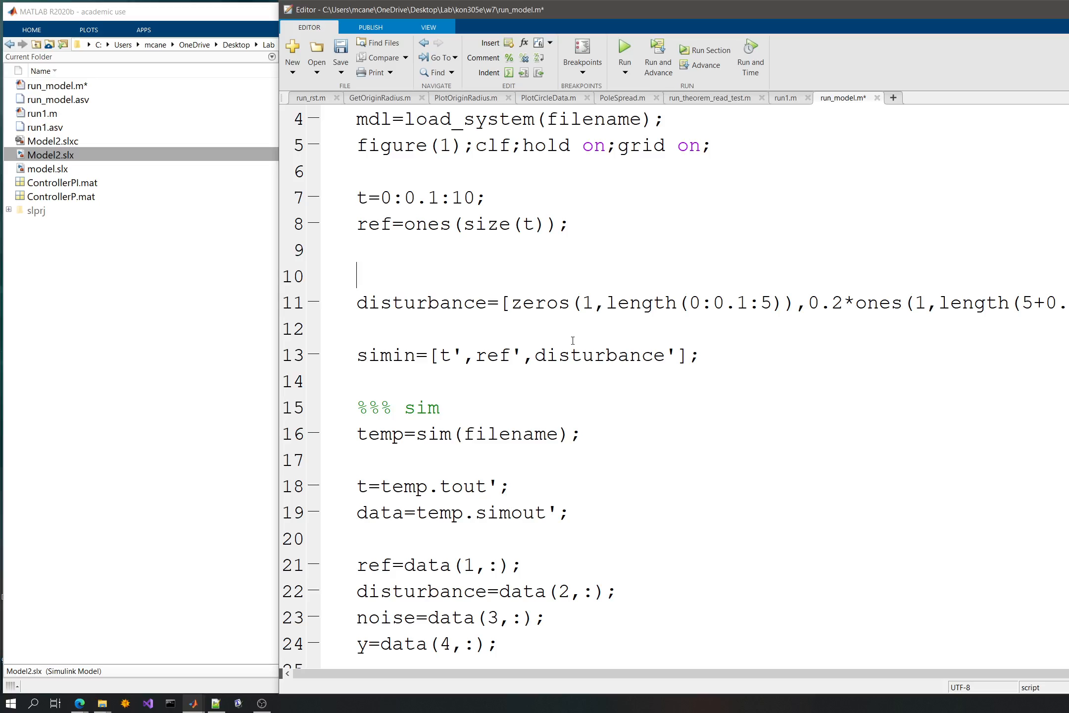
{"action": "type", "text": "for i=[]"}
- Rename the loop variable to gain and fill its value list with 0.2,0.4
{"action": "key", "text": "Left"}
{"action": "key", "text": "Left"}
{"action": "key", "text": "Left"}
{"action": "key", "text": "Left"}
{"action": "key", "text": "shift+Right"}
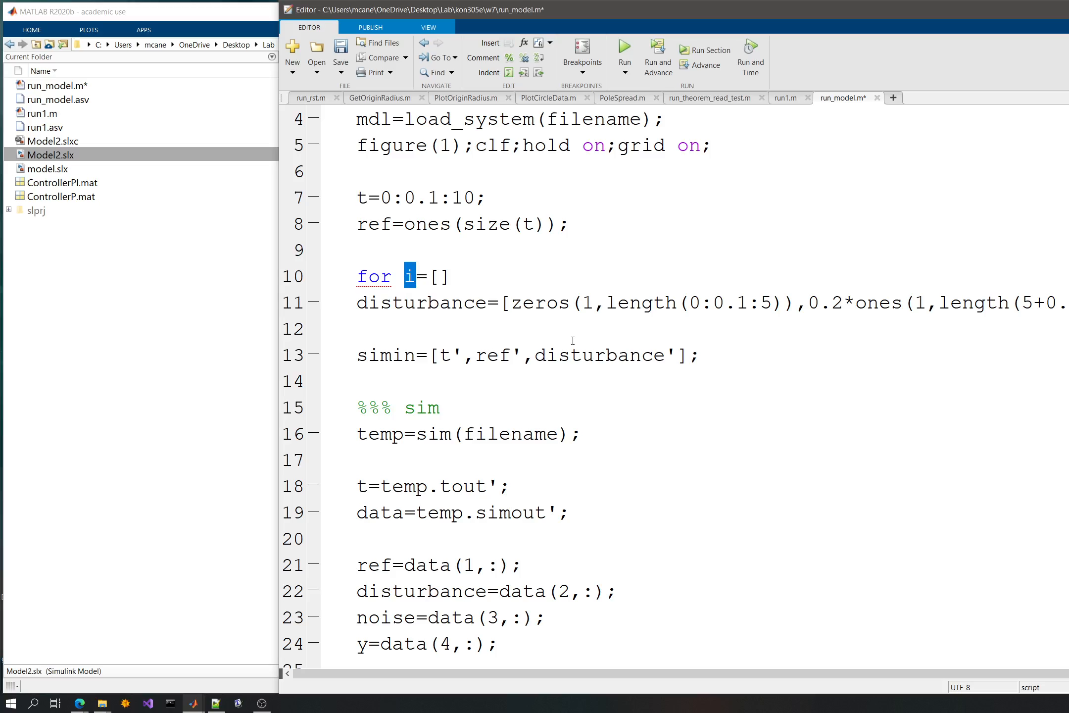
{"action": "type", "text": "gain"}
{"action": "key", "text": "Right"}
{"action": "key", "text": "Right"}
{"action": "type", "text": "0.2"}
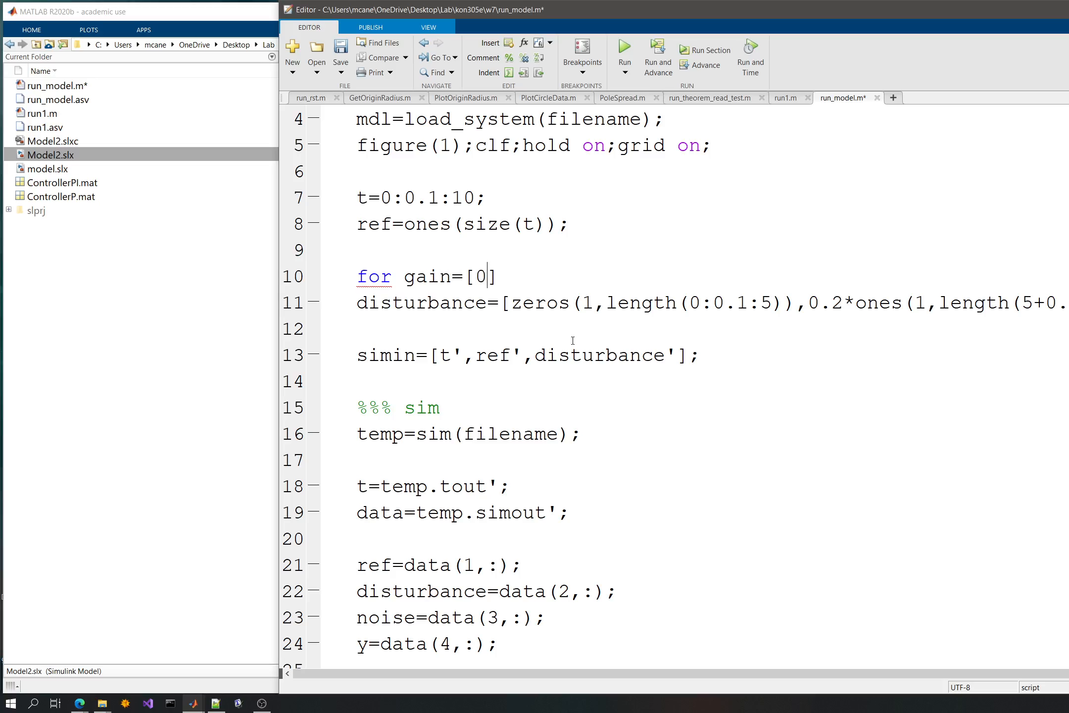
{"action": "type", "text": ",0.4"}
{"action": "key", "text": "Right"}
- Comment out the three plot lines for ref, disturbance and noise near the end of the script
{"action": "key", "text": "Down"}
{"action": "key", "text": "Down"}
{"action": "key", "text": "Down"}
{"action": "key", "text": "Down"}
{"action": "key", "text": "Down"}
{"action": "key", "text": "Down"}
{"action": "key", "text": "Down"}
{"action": "key", "text": "Down"}
{"action": "key", "text": "Down"}
{"action": "key", "text": "Down"}
{"action": "key", "text": "Down"}
{"action": "key", "text": "Down"}
{"action": "key", "text": "Down"}
{"action": "key", "text": "Down"}
{"action": "key", "text": "Down"}
{"action": "key", "text": "Down"}
{"action": "key", "text": "Down"}
{"action": "key", "text": "Down"}
{"action": "key", "text": "Down"}
{"action": "key", "text": "Down"}
{"action": "key", "text": "Down"}
{"action": "key", "text": "Down"}
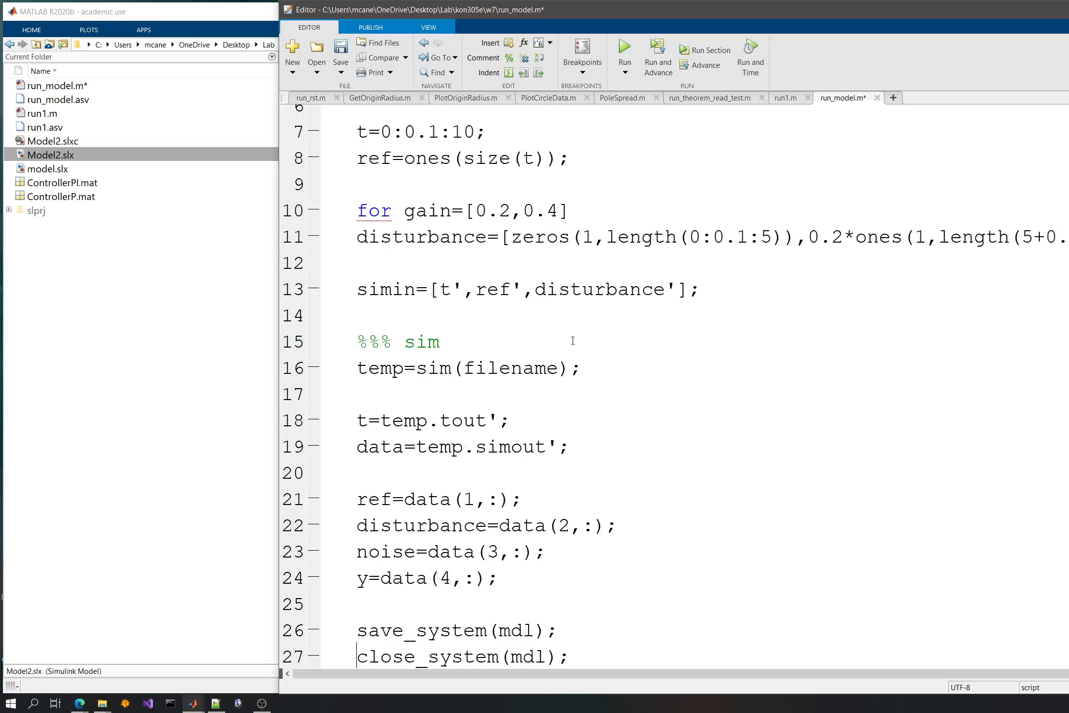
{"action": "key", "text": "Down"}
{"action": "key", "text": "Down"}
{"action": "key", "text": "Down"}
{"action": "key", "text": "Down"}
{"action": "key", "text": "Down"}
{"action": "key", "text": "Down"}
{"action": "key", "text": "Down"}
{"action": "key", "text": "Down"}
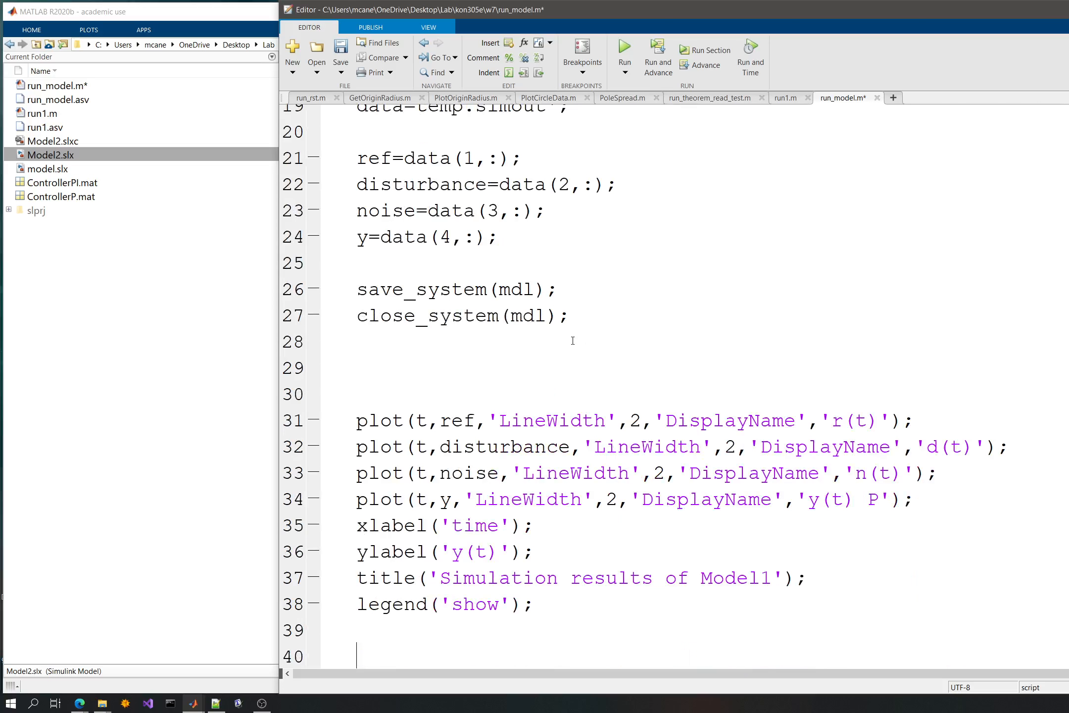
{"action": "key", "text": "Up"}
{"action": "key", "text": "Up"}
{"action": "key", "text": "Up"}
{"action": "key", "text": "Up"}
{"action": "key", "text": "Up"}
{"action": "key", "text": "Up"}
{"action": "key", "text": "Up"}
{"action": "key", "text": "Up"}
{"action": "key", "text": "Up"}
{"action": "key", "text": "Up"}
{"action": "key", "text": "Up"}
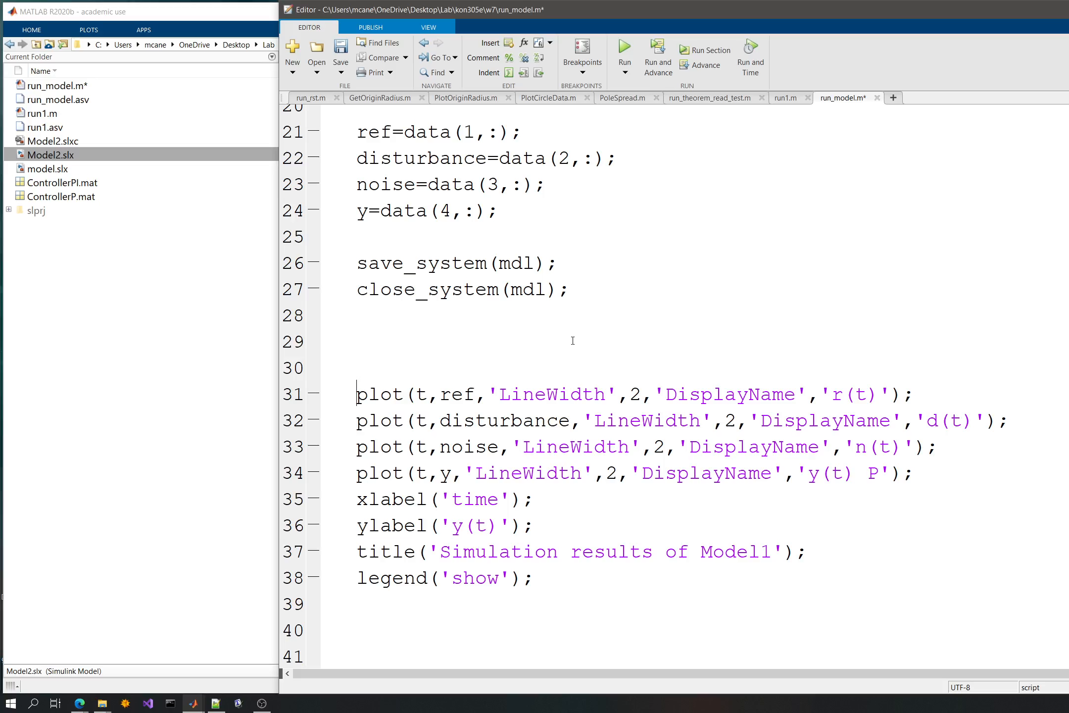
{"action": "key", "text": "ctrl+r"}
{"action": "key", "text": "Down"}
{"action": "key", "text": "ctrl+r"}
{"action": "key", "text": "Down"}
{"action": "key", "text": "ctrl+r"}
{"action": "key", "text": "Down"}
- Cut the plot(t,y,...) line out of the plotting block above xlabel
{"action": "key", "text": "Down"}
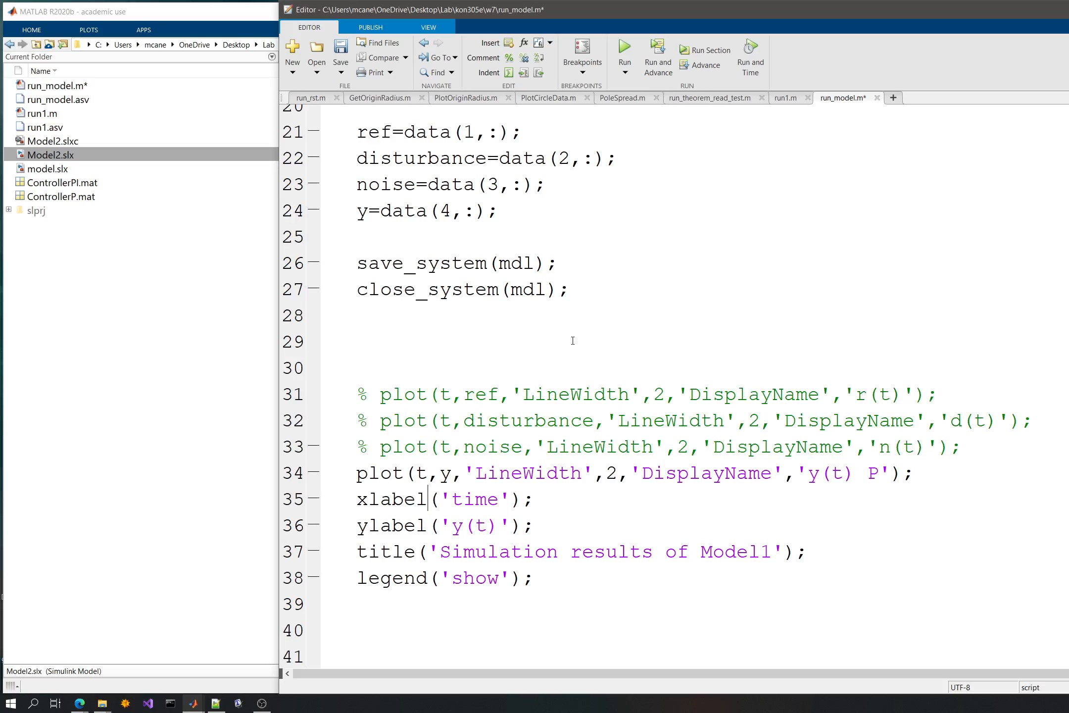
{"action": "key", "text": "ctrl+r"}
{"action": "key", "text": "ctrl+t"}
{"action": "key", "text": "Down"}
{"action": "key", "text": "Down"}
{"action": "key", "text": "Down"}
{"action": "key", "text": "Up"}
{"action": "key", "text": "Up"}
{"action": "key", "text": "Up"}
{"action": "key", "text": "Up"}
{"action": "key", "text": "Up"}
{"action": "key", "text": "Up"}
{"action": "key", "text": "shift+End"}
{"action": "key", "text": "ctrl+c"}
{"action": "key", "text": "Delete"}
{"action": "key", "text": "Delete"}
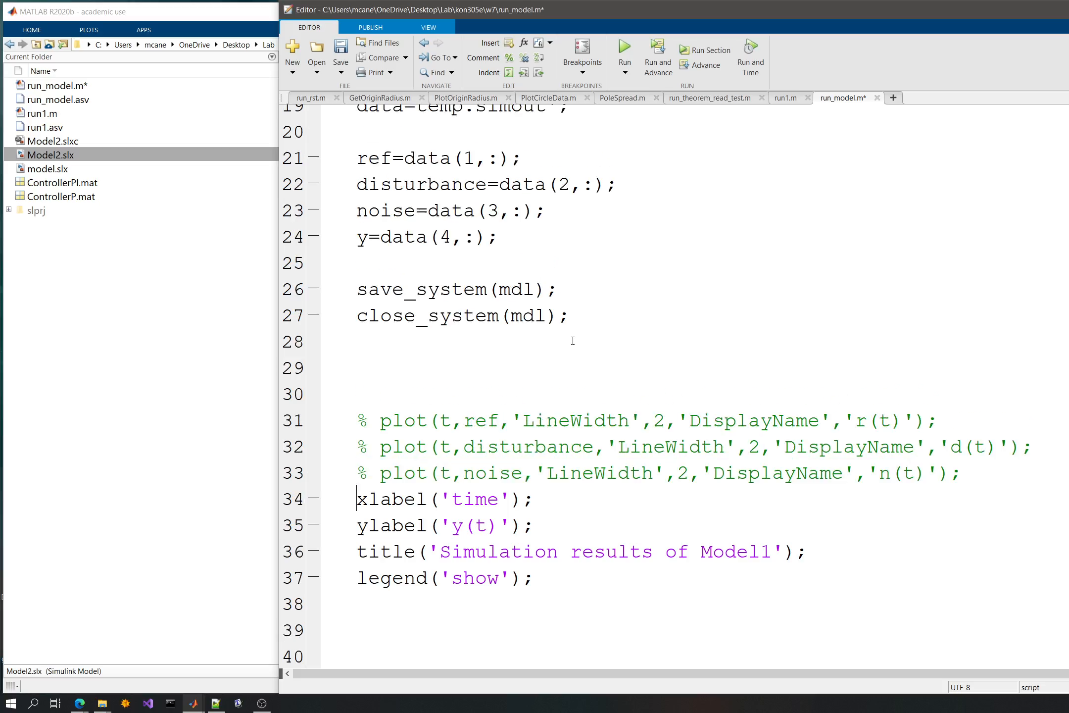
- Paste the plot(t,y,...) line between y=data(4,:) and save_system(mdl), set off by blank lines
{"action": "key", "text": "Up"}
{"action": "key", "text": "Up"}
{"action": "key", "text": "Up"}
{"action": "key", "text": "Up"}
{"action": "key", "text": "Up"}
{"action": "key", "text": "Up"}
{"action": "key", "text": "Up"}
{"action": "key", "text": "Up"}
{"action": "key", "text": "Up"}
{"action": "key", "text": "Up"}
{"action": "key", "text": "Up"}
{"action": "key", "text": "Up"}
{"action": "key", "text": "Up"}
{"action": "key", "text": "Up"}
{"action": "key", "text": "Up"}
{"action": "key", "text": "Up"}
{"action": "key", "text": "Up"}
{"action": "key", "text": "Up"}
{"action": "key", "text": "Up"}
{"action": "key", "text": "Down"}
{"action": "key", "text": "Down"}
{"action": "key", "text": "Down"}
{"action": "key", "text": "Down"}
{"action": "key", "text": "Down"}
{"action": "key", "text": "Down"}
{"action": "key", "text": "Down"}
{"action": "key", "text": "Down"}
{"action": "key", "text": "Down"}
{"action": "key", "text": "Down"}
{"action": "key", "text": "Down"}
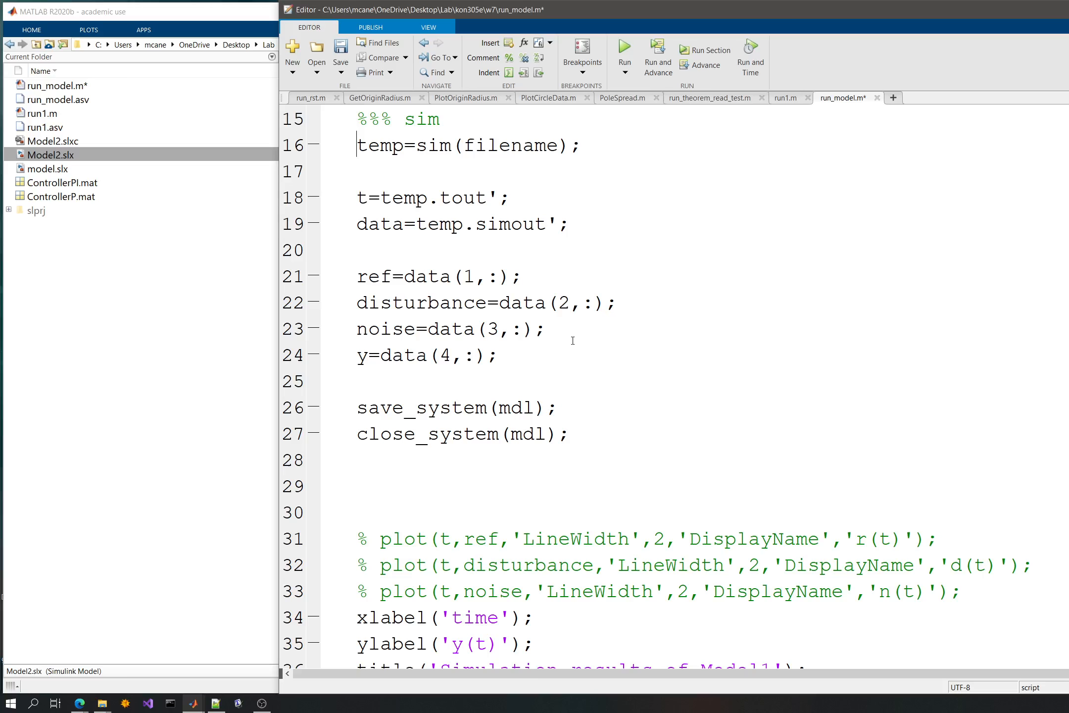
{"action": "key", "text": "Up"}
{"action": "key", "text": "Return"}
{"action": "key", "text": "Return"}
{"action": "key", "text": "Up"}
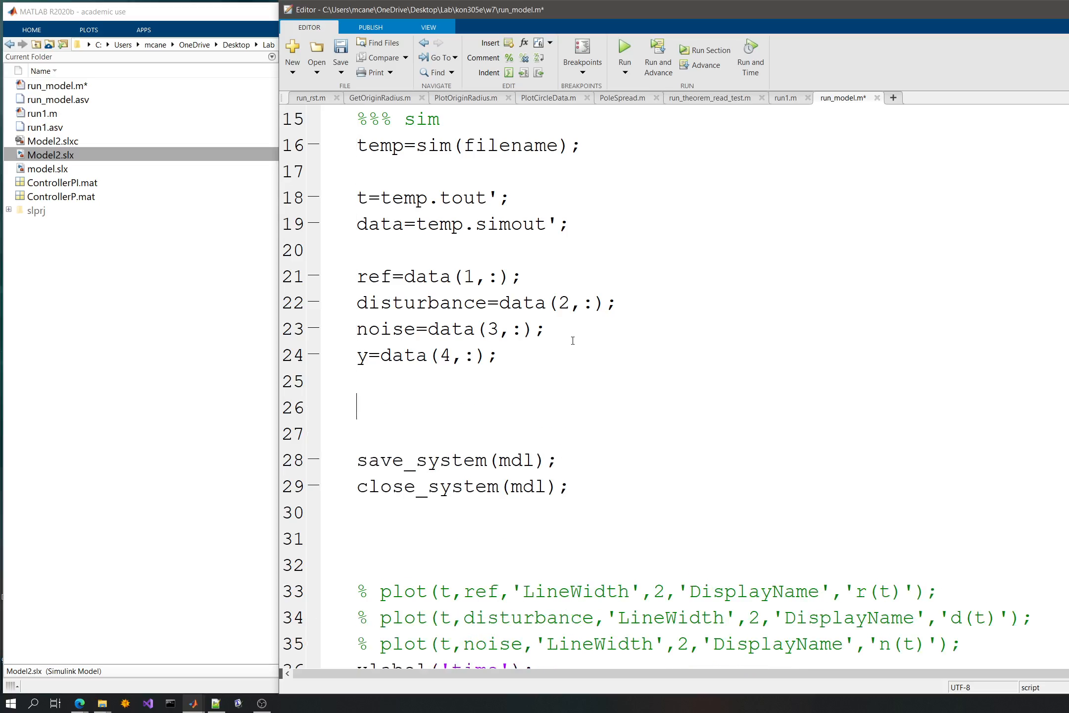
{"action": "key", "text": "ctrl+v"}
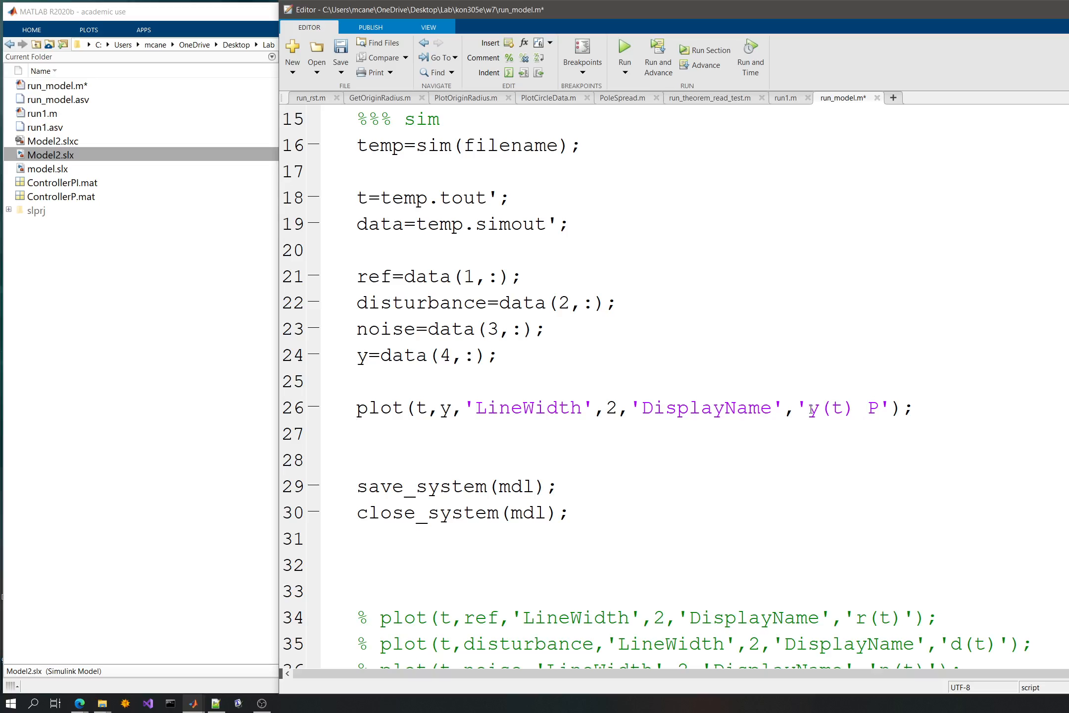
- Replace the DisplayName value 'y(t) P' in the moved plot line with ['Gain: ',gain]
{"action": "left_click_drag", "start_coordinate": [811, 410], "coordinate": [883, 412]}
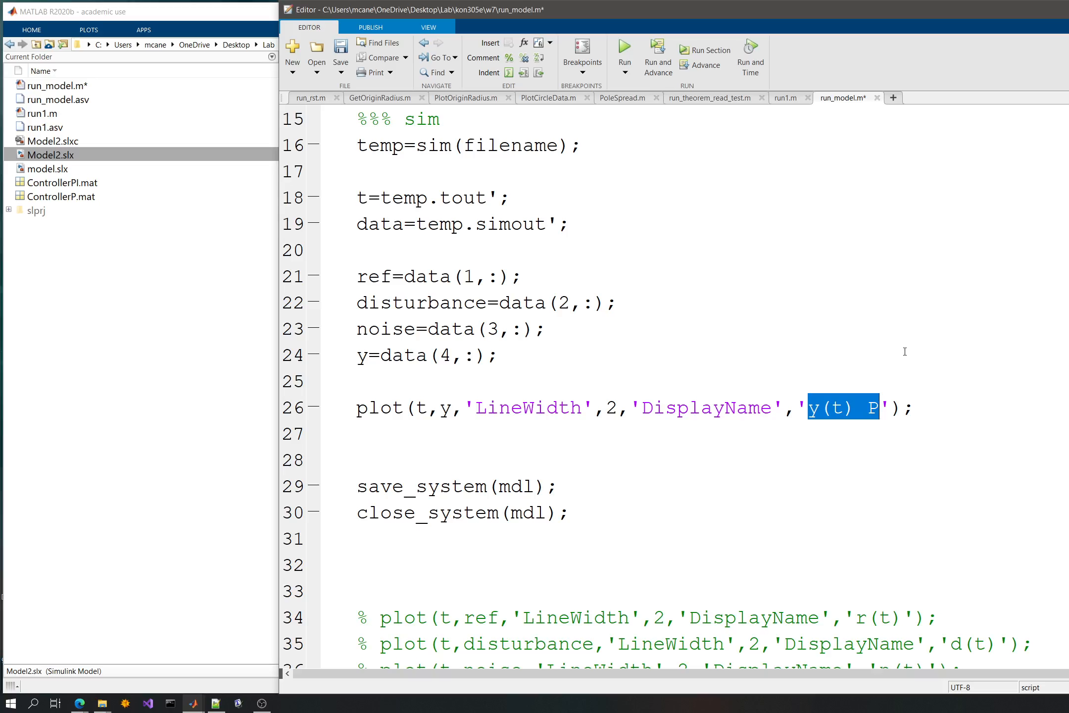
{"action": "type", "text": "Gain:"}
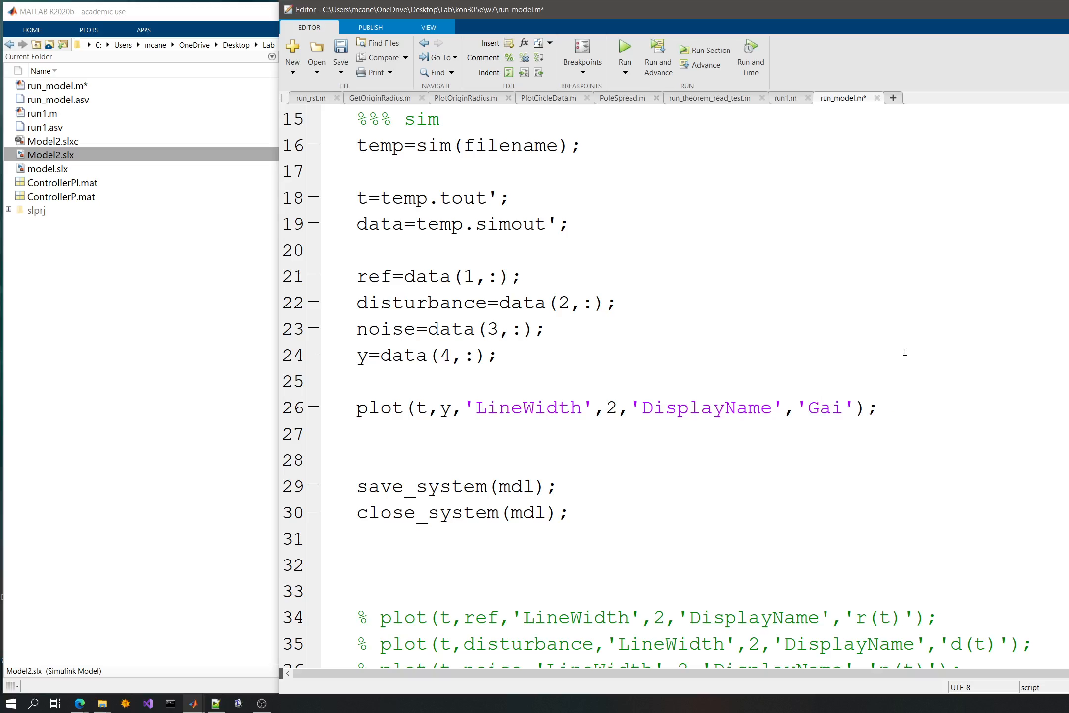
{"action": "key", "text": "Left"}
{"action": "key", "text": "Left"}
{"action": "key", "text": "Left"}
{"action": "key", "text": "Left"}
{"action": "key", "text": "Left"}
{"action": "key", "text": "Left"}
{"action": "key", "text": "Left"}
{"action": "type", "text": "["}
{"action": "key", "text": "Right"}
{"action": "key", "text": "Right"}
{"action": "key", "text": "Right"}
{"action": "key", "text": "Right"}
{"action": "key", "text": "Right"}
{"action": "key", "text": "Right"}
{"action": "key", "text": "Right"}
{"action": "key", "text": "Right"}
{"action": "type", "text": "],"}
{"action": "type", "text": "gain"}
- Wrap gain in the DisplayName array as mum2str(gain) and save the script
{"action": "key", "text": "Left"}
{"action": "key", "text": "Left"}
{"action": "key", "text": "Left"}
{"action": "key", "text": "Left"}
{"action": "type", "text": "m"}
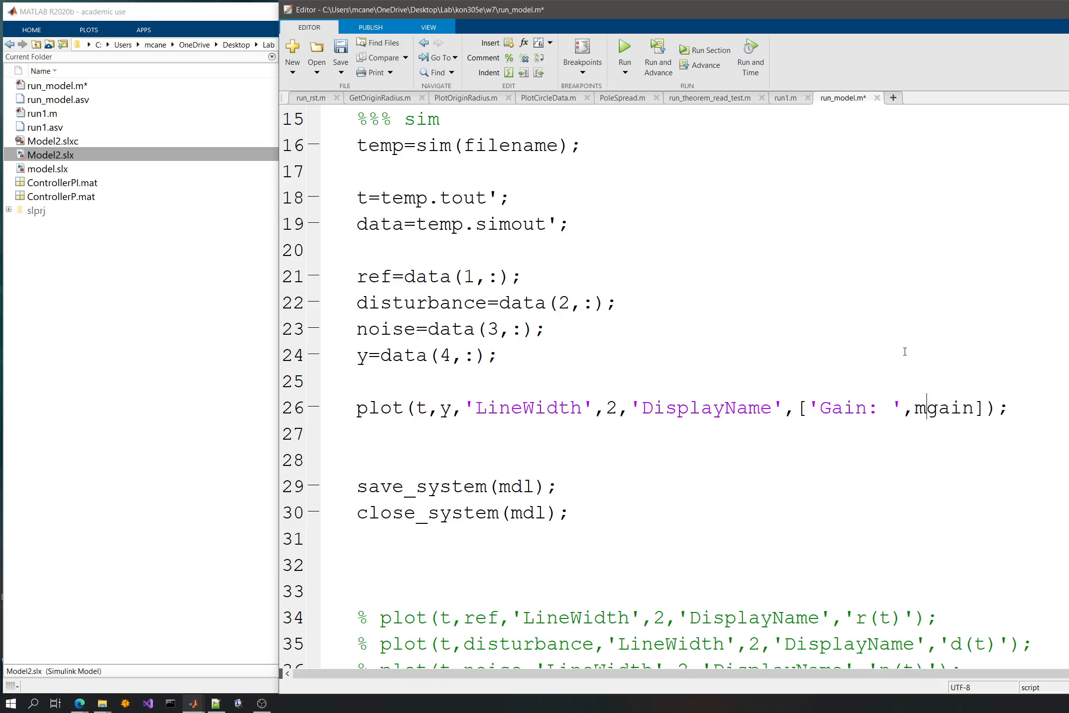
{"action": "type", "text": "um2str("}
{"action": "key", "text": "Right"}
{"action": "key", "text": "Right"}
{"action": "key", "text": "Right"}
{"action": "key", "text": "Right"}
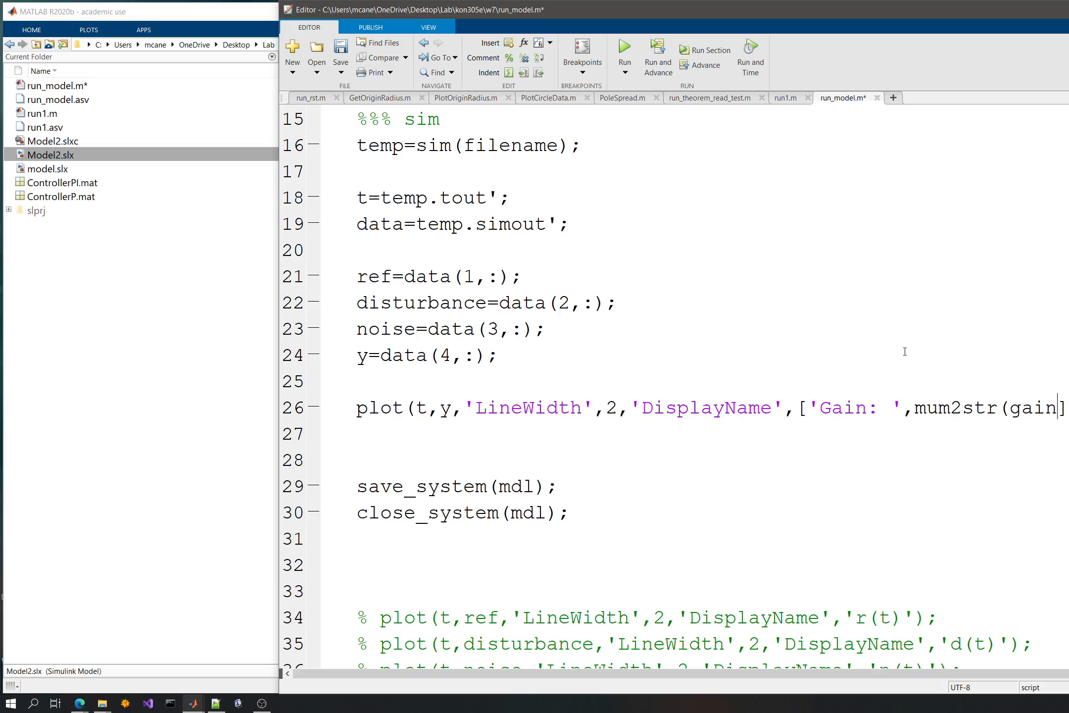
{"action": "type", "text": ")"}
{"action": "key", "text": "ctrl+s"}
- Close the for gain loop with end on the line just above save_system(mdl)
{"action": "left_click", "coordinate": [459, 438]}
{"action": "scroll", "coordinate": [460, 439], "scroll_direction": "down", "scroll_amount": 3}
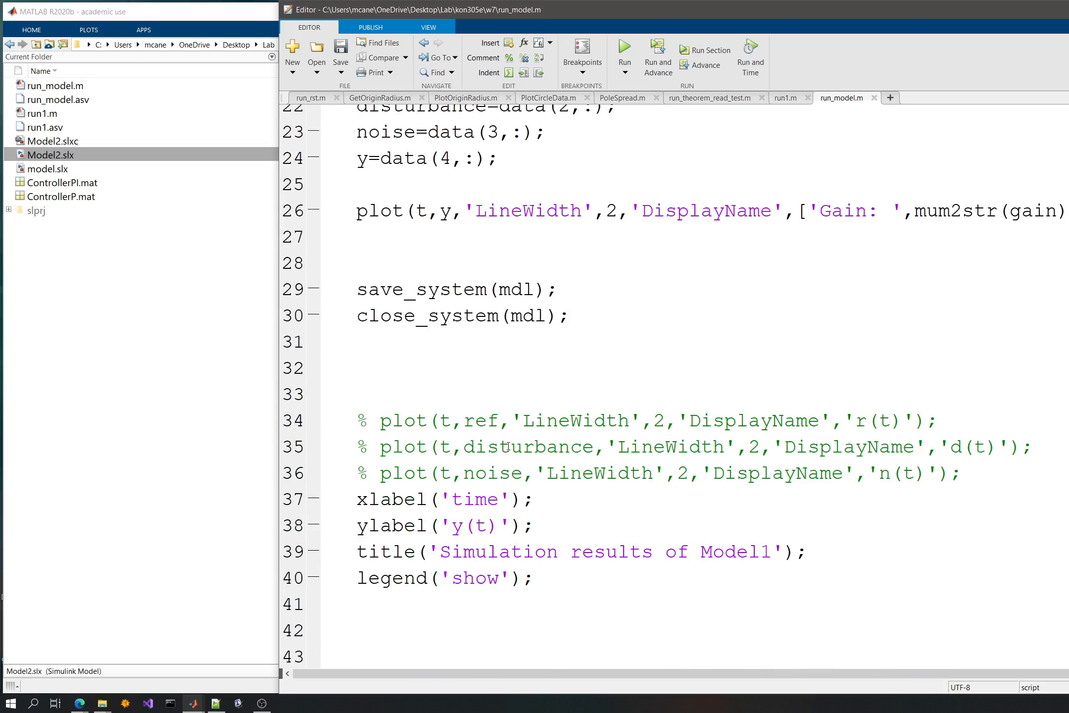
{"action": "scroll", "coordinate": [507, 447], "scroll_direction": "up", "scroll_amount": 3}
{"action": "scroll", "coordinate": [508, 443], "scroll_direction": "down", "scroll_amount": 2}
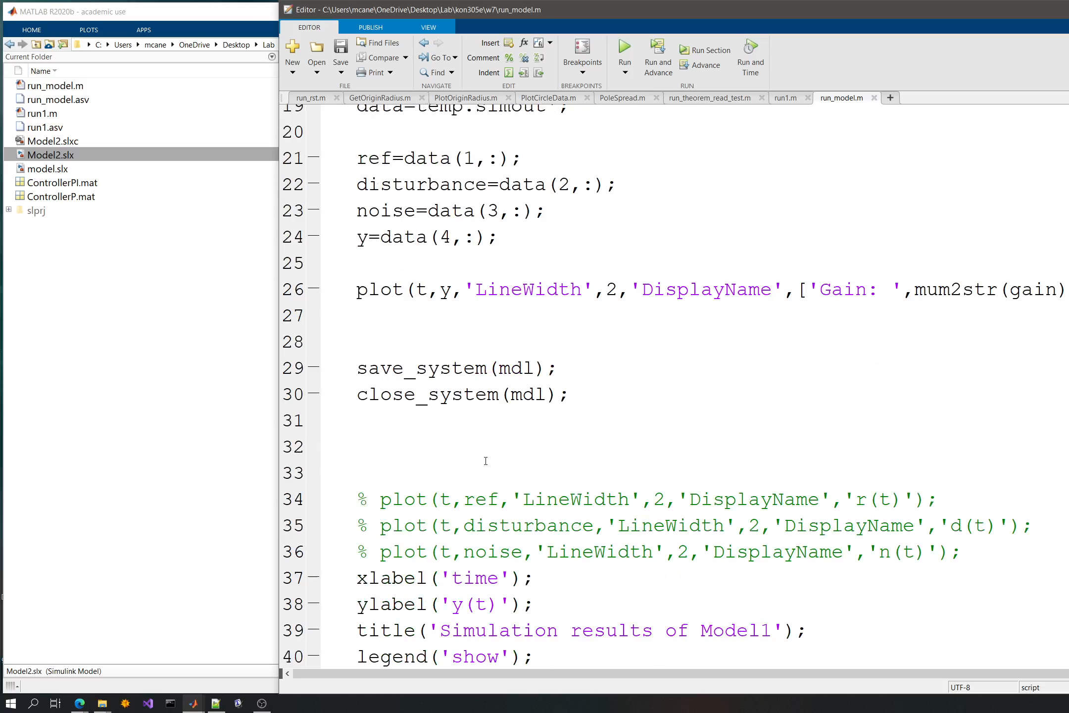
{"action": "left_click", "coordinate": [417, 347]}
{"action": "type", "text": "end"}
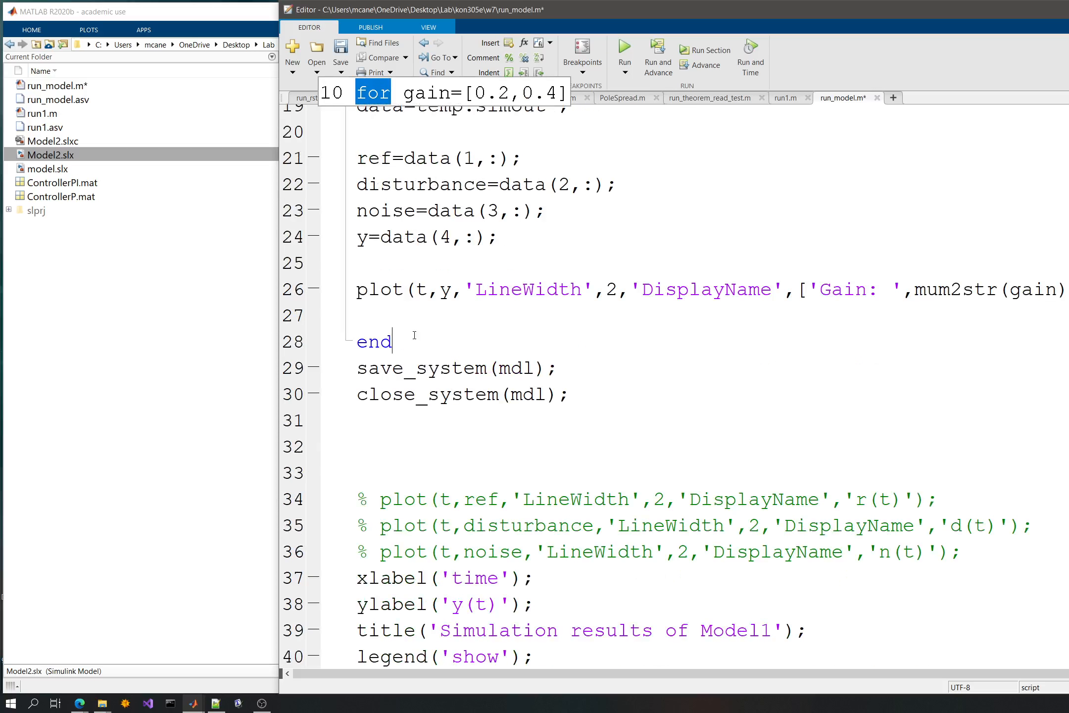
- Add a blank line after the loop's end, save the script and run it
{"action": "key", "text": "Return"}
{"action": "key", "text": "ctrl+s"}
{"action": "left_click", "coordinate": [638, 49]}
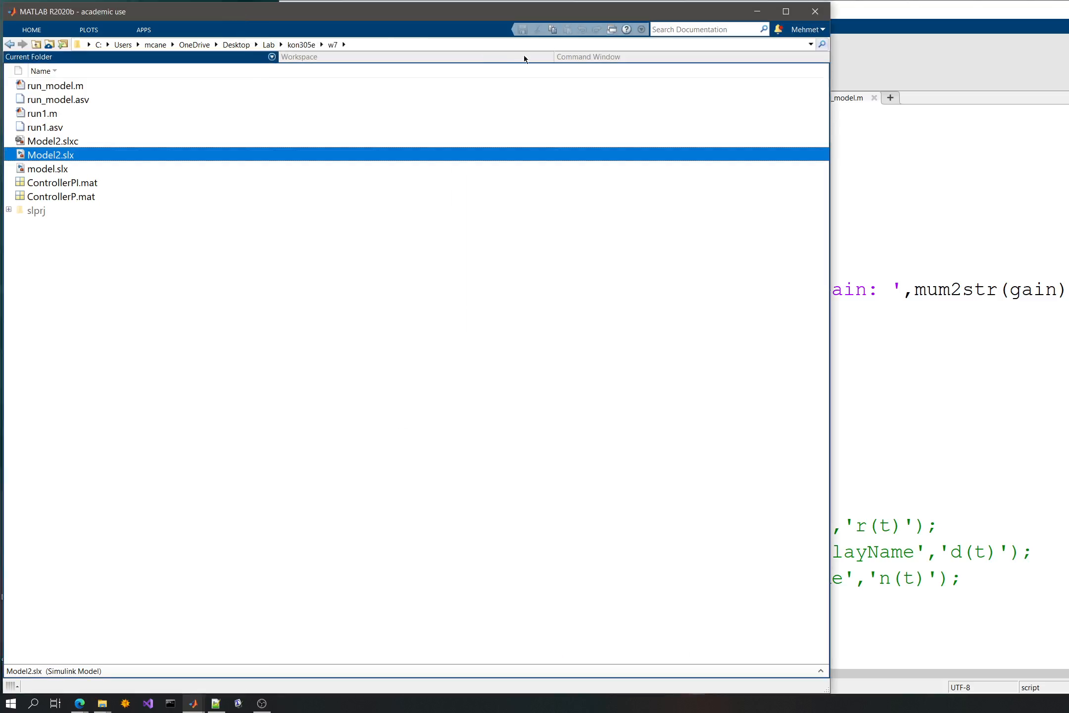
- Check the reported error, correct mum2str to num2str in the plot line's DisplayName, and rerun the script
{"action": "left_click_drag", "start_coordinate": [233, 80], "coordinate": [379, 79]}
{"action": "left_click", "coordinate": [949, 237]}
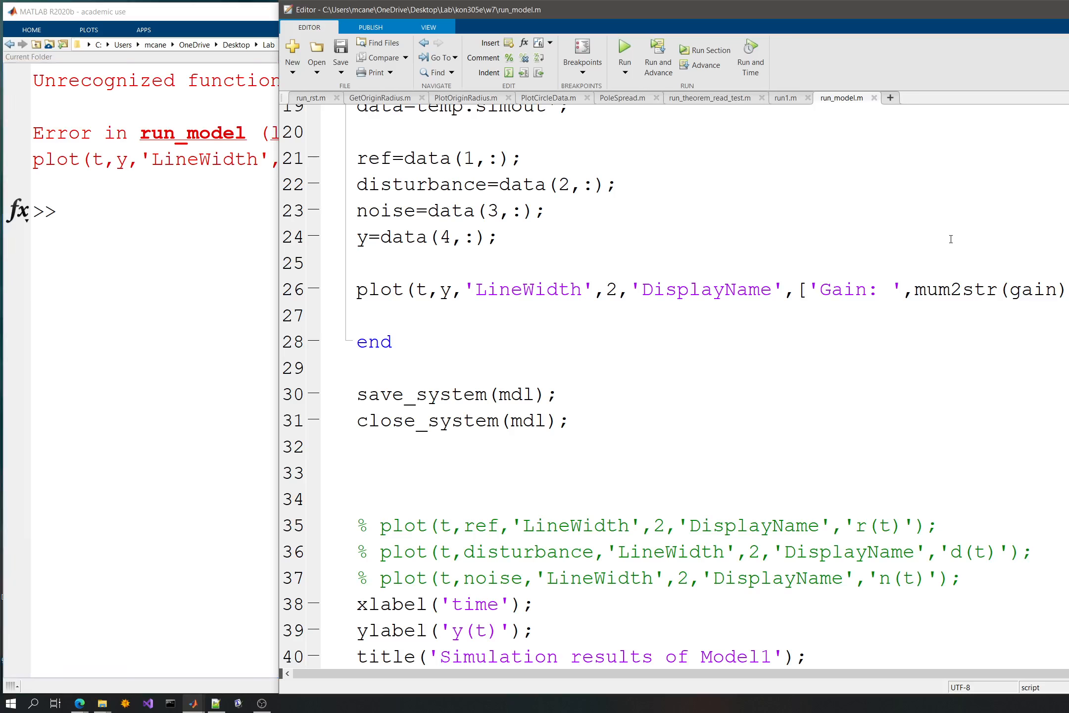
{"action": "left_click_drag", "start_coordinate": [927, 289], "coordinate": [912, 287]}
{"action": "type", "text": "n"}
{"action": "left_click", "coordinate": [626, 48]}
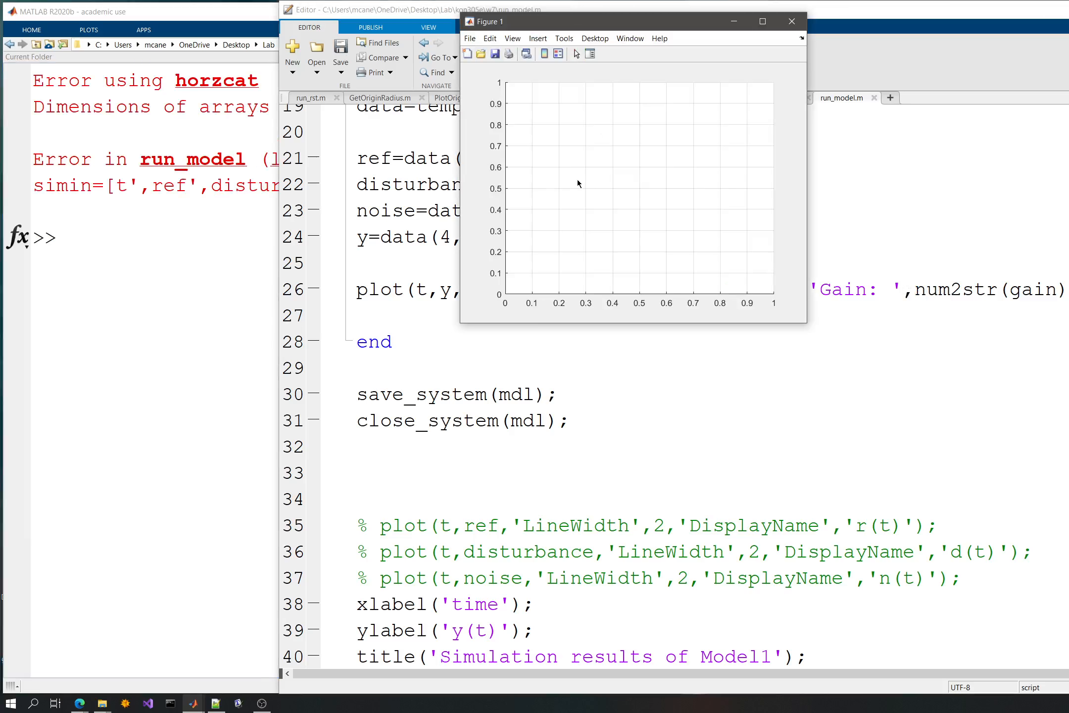
- Read the horzcat error for line 13 and examine how t, ref and disturbance are defined before simin
{"action": "left_click", "coordinate": [125, 127]}
{"action": "left_click_drag", "start_coordinate": [234, 107], "coordinate": [488, 107]}
{"action": "left_click", "coordinate": [101, 130]}
{"action": "left_click_drag", "start_coordinate": [163, 186], "coordinate": [212, 186]}
{"action": "left_click", "coordinate": [420, 188]}
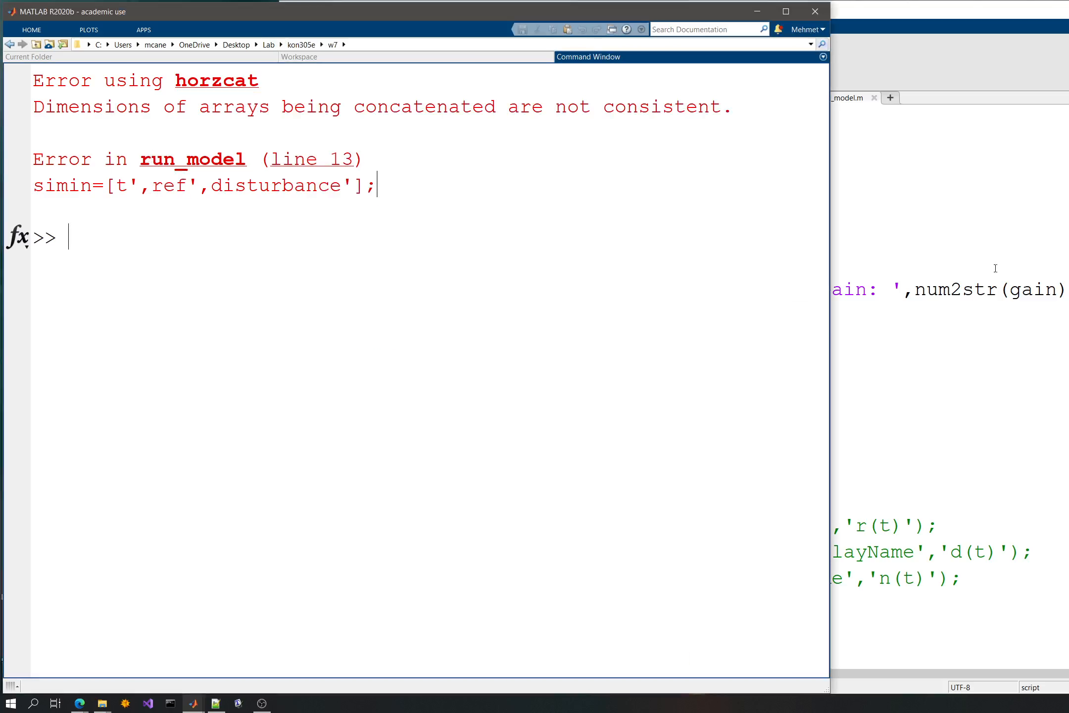
{"action": "left_click", "coordinate": [1022, 287]}
{"action": "scroll", "coordinate": [604, 353], "scroll_direction": "up", "scroll_amount": 2}
{"action": "scroll", "coordinate": [601, 353], "scroll_direction": "up", "scroll_amount": 4}
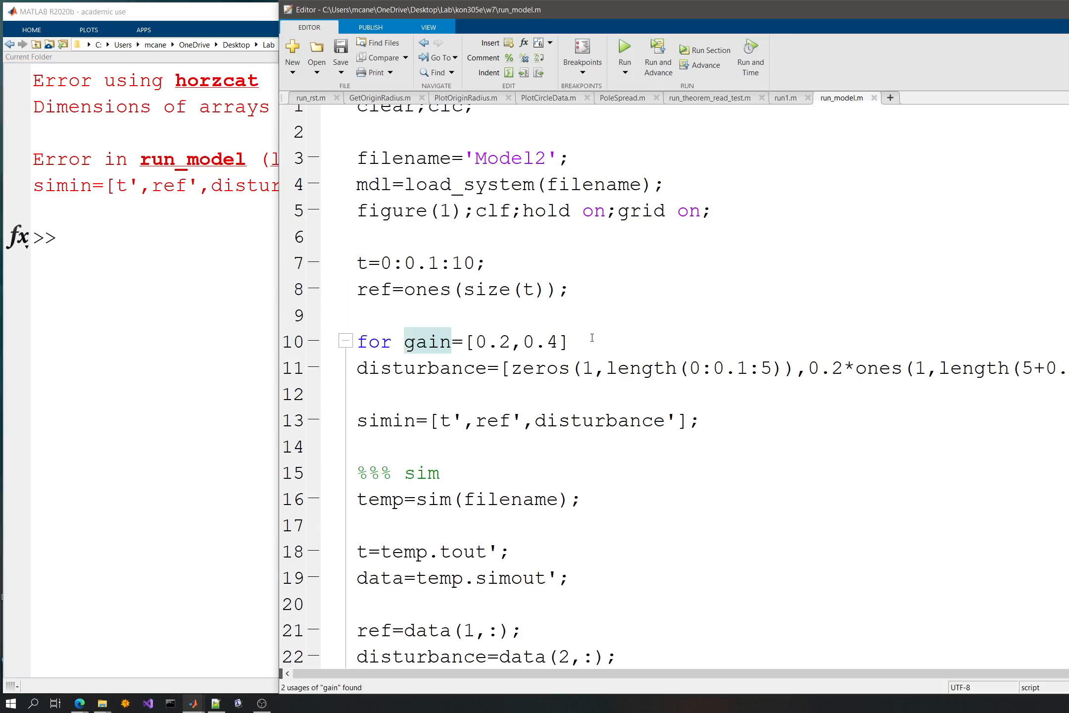
{"action": "scroll", "coordinate": [575, 300], "scroll_direction": "up", "scroll_amount": 1}
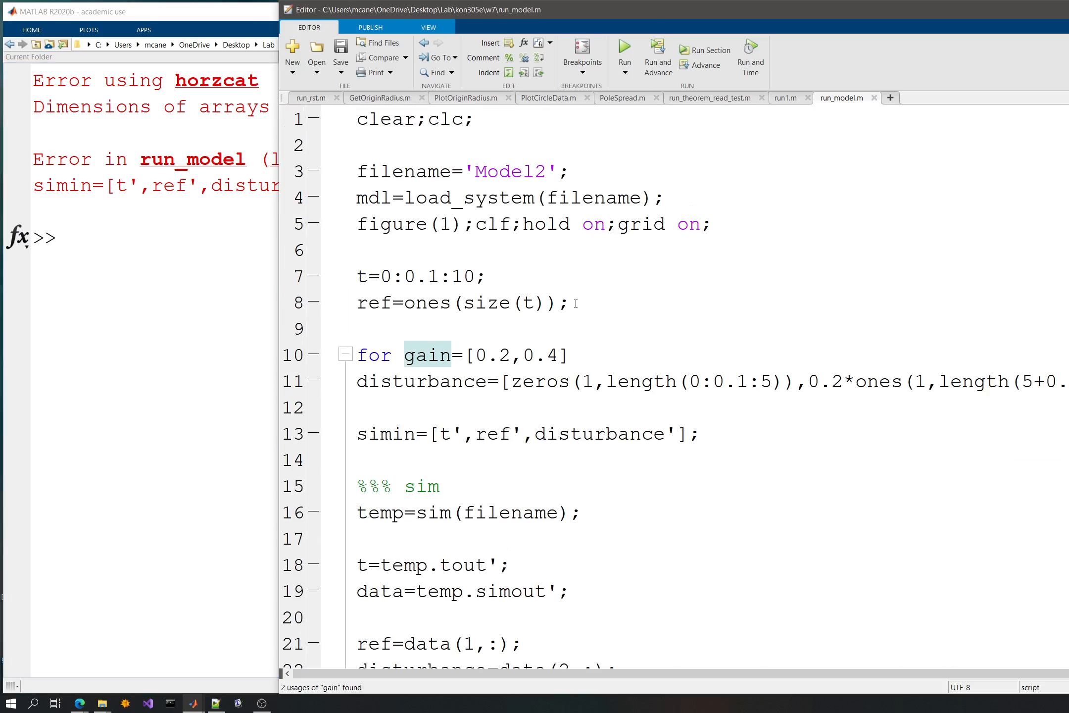
{"action": "scroll", "coordinate": [577, 280], "scroll_direction": "down", "scroll_amount": 1}
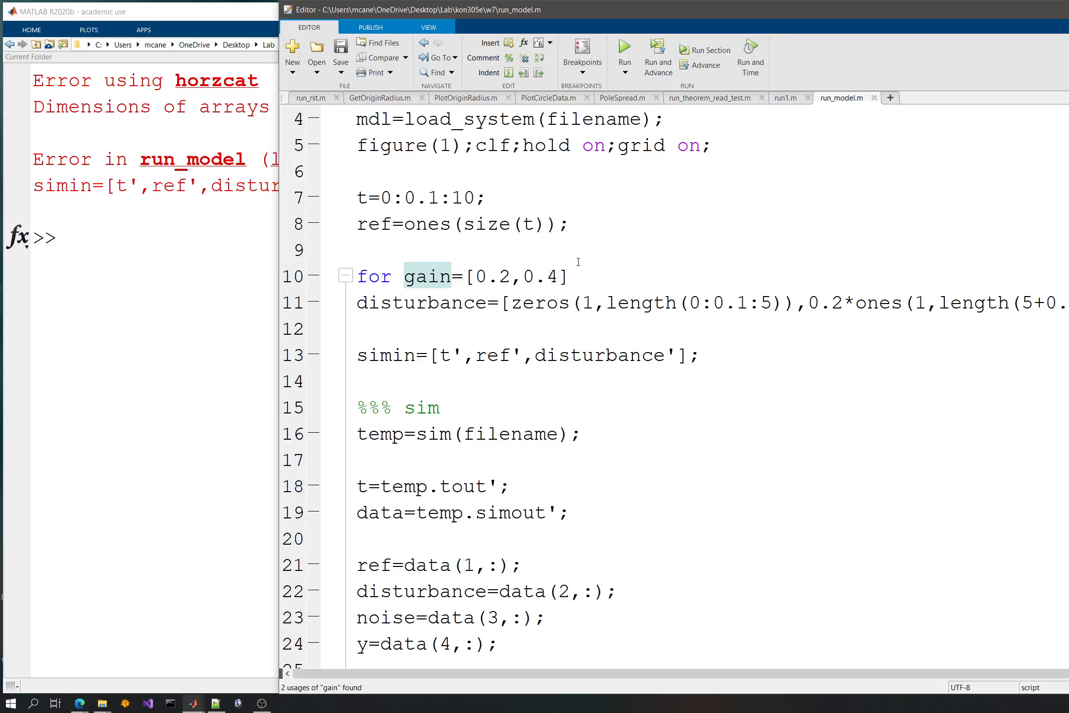
- Move the t=0:0.1:10; and ref=ones(size(t)); lines to the start of the for gain loop without indentation and save
{"action": "left_click", "coordinate": [574, 224]}
{"action": "left_click", "coordinate": [355, 197], "text": "shift"}
{"action": "key", "text": "ctrl+c"}
{"action": "key", "text": "BackSpace"}
{"action": "left_click", "coordinate": [616, 249]}
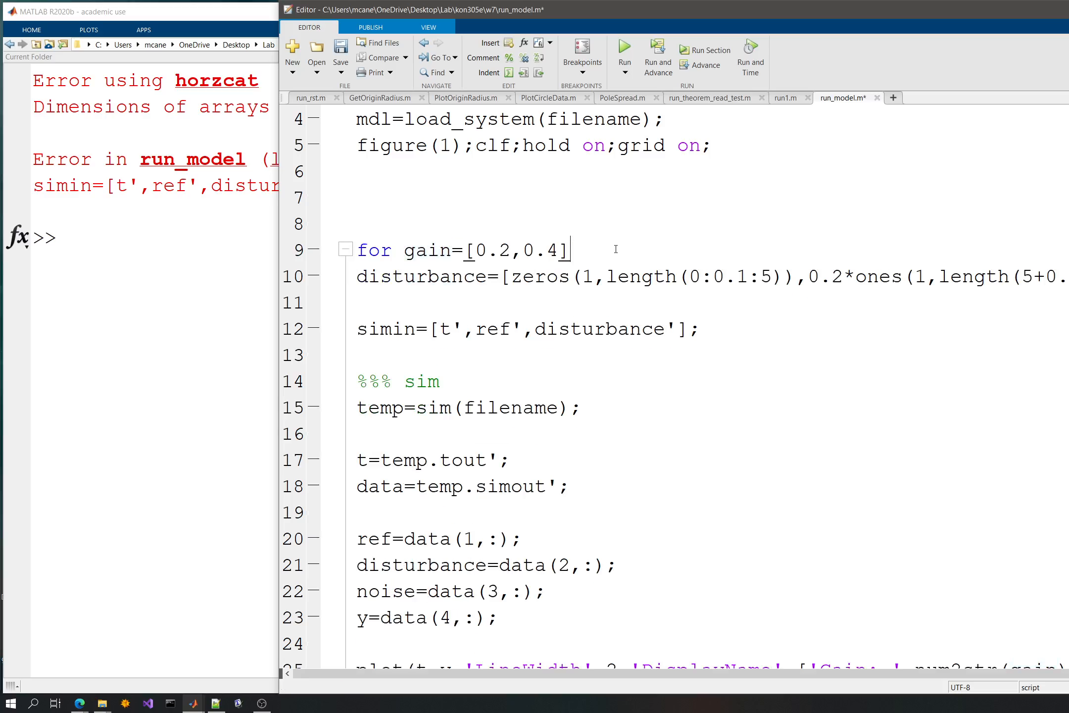
{"action": "key", "text": "Return"}
{"action": "key", "text": "ctrl+v"}
{"action": "key", "text": "ctrl+s"}
{"action": "left_click", "coordinate": [404, 276]}
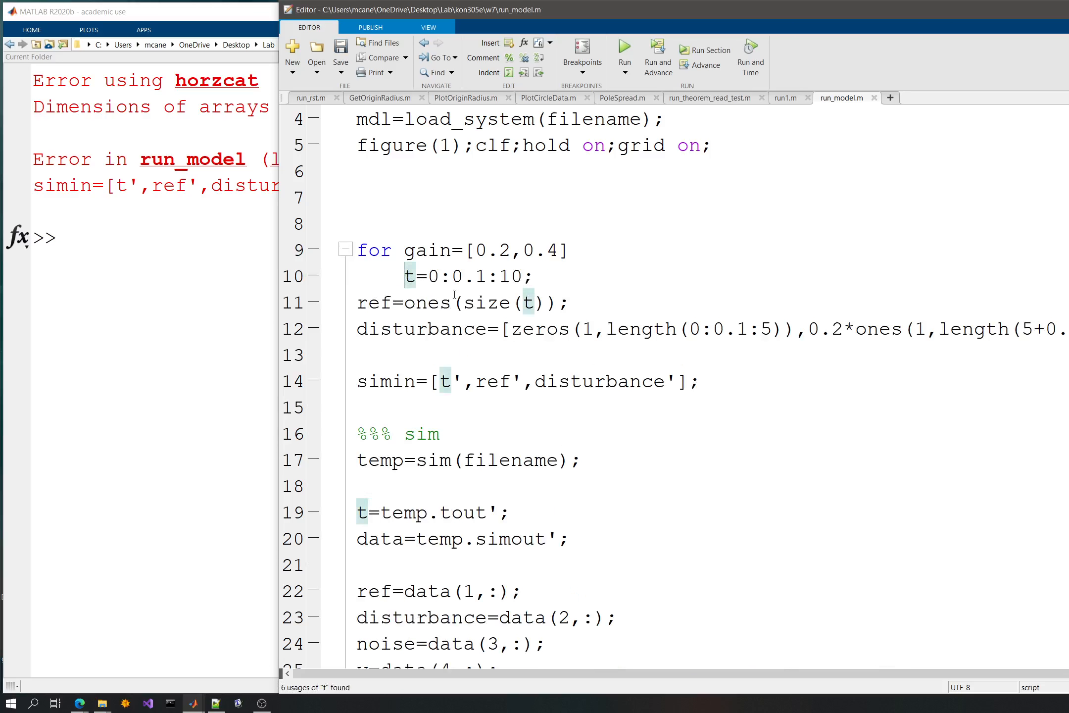
{"action": "key", "text": "BackSpace"}
- Check the t=temp.tout' assignment in the loop, run the script and pan the resulting response plot
{"action": "left_click", "coordinate": [582, 460]}
{"action": "scroll", "coordinate": [581, 426], "scroll_direction": "down", "scroll_amount": 3}
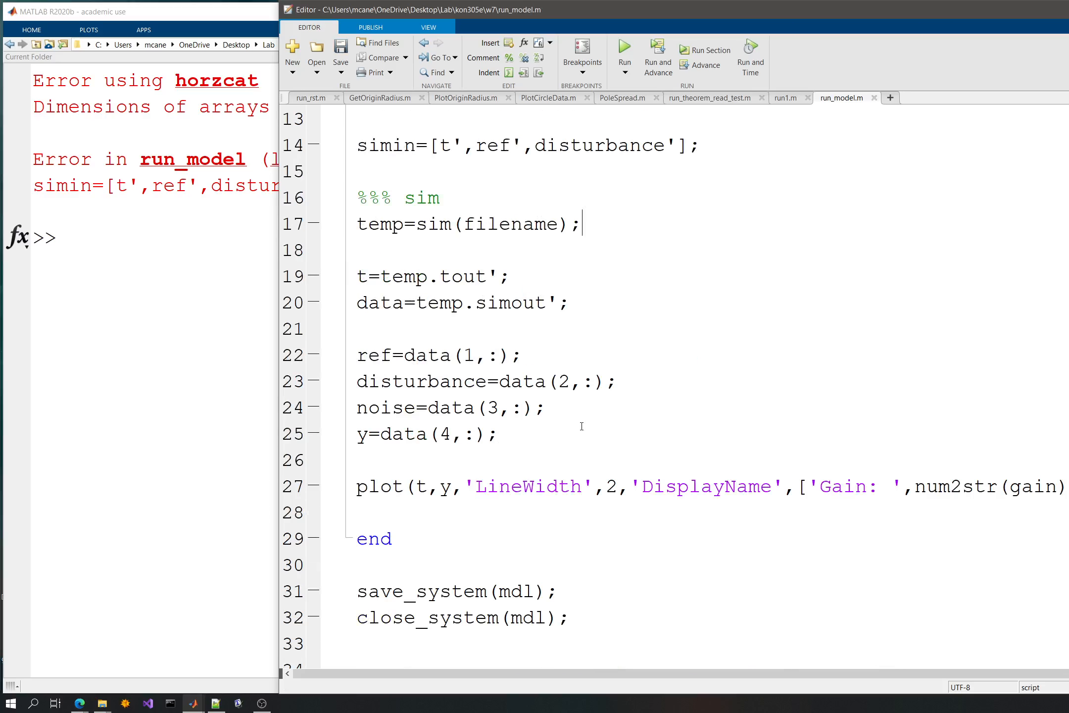
{"action": "left_click_drag", "start_coordinate": [381, 276], "coordinate": [364, 278]}
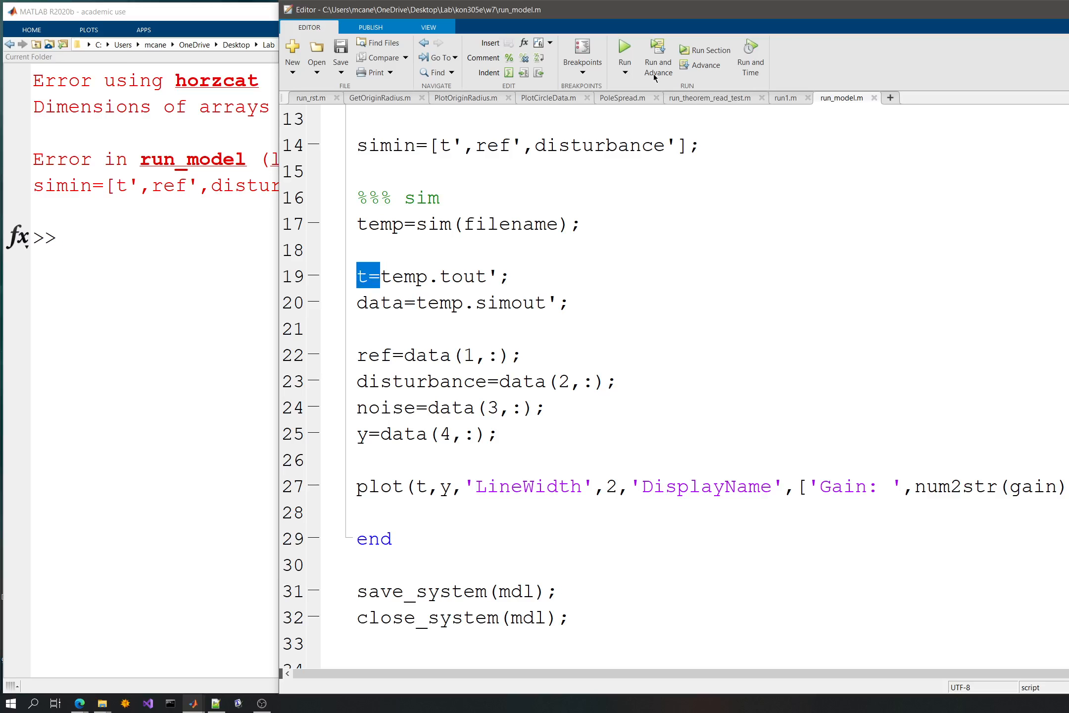
{"action": "left_click", "coordinate": [653, 73]}
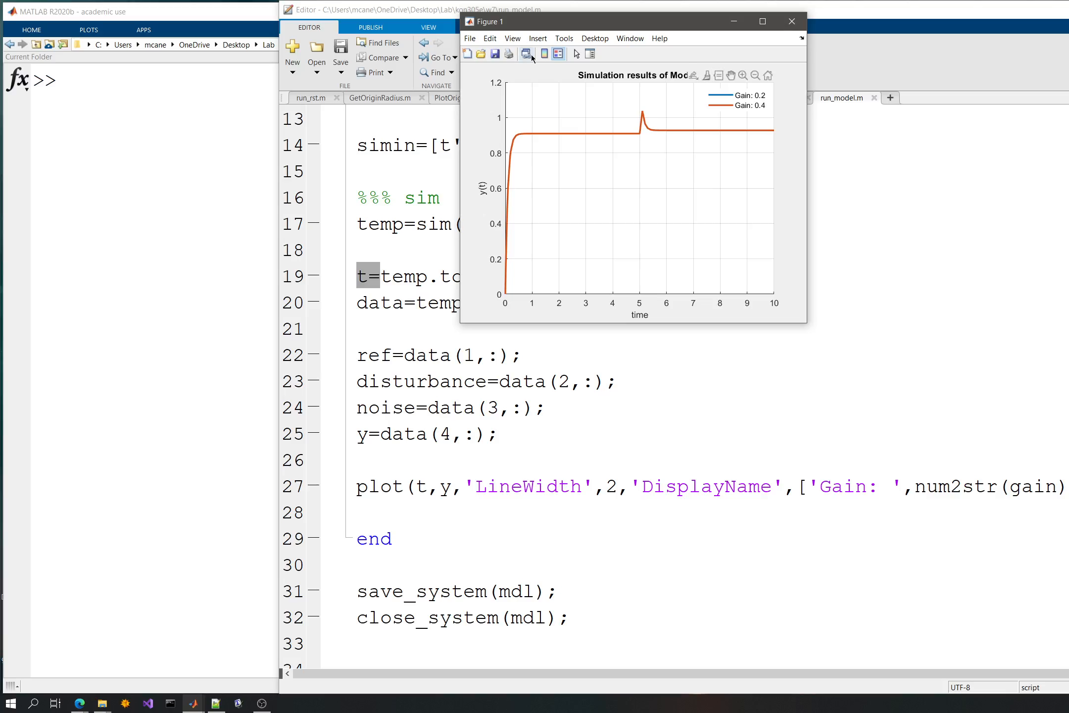
{"action": "left_click_drag", "start_coordinate": [639, 111], "coordinate": [687, 154]}
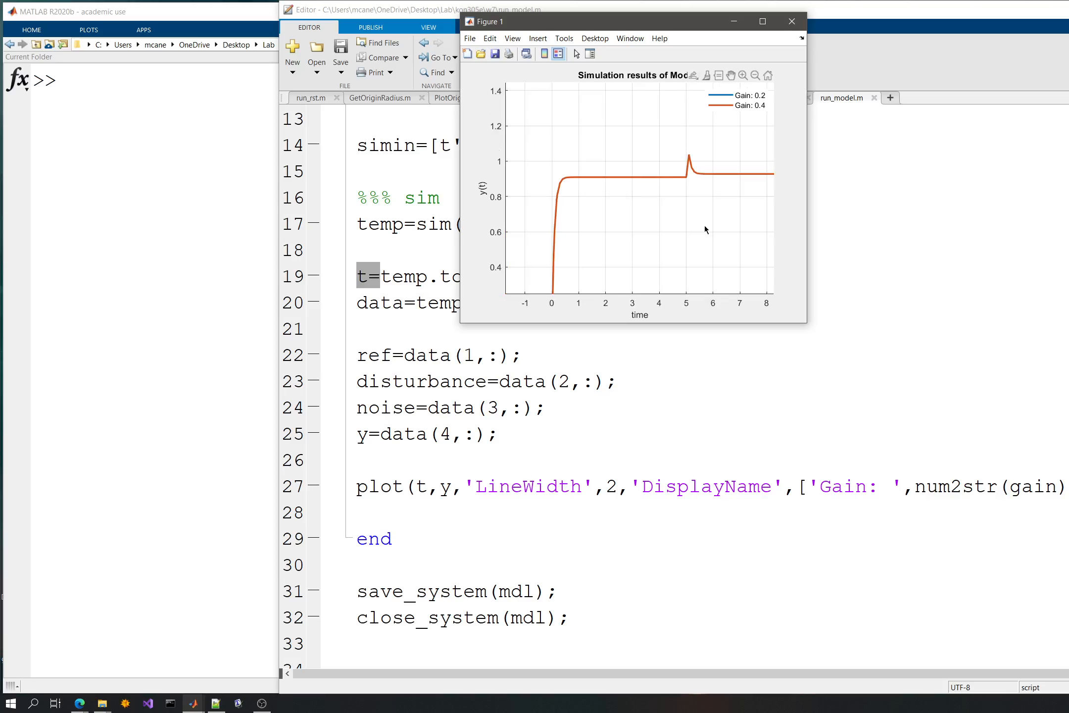
- Replace the 0.2 factor before ones in the disturbance definition with gain, save the script and run it
{"action": "left_click", "coordinate": [943, 460]}
{"action": "scroll", "coordinate": [740, 371], "scroll_direction": "down", "scroll_amount": 1}
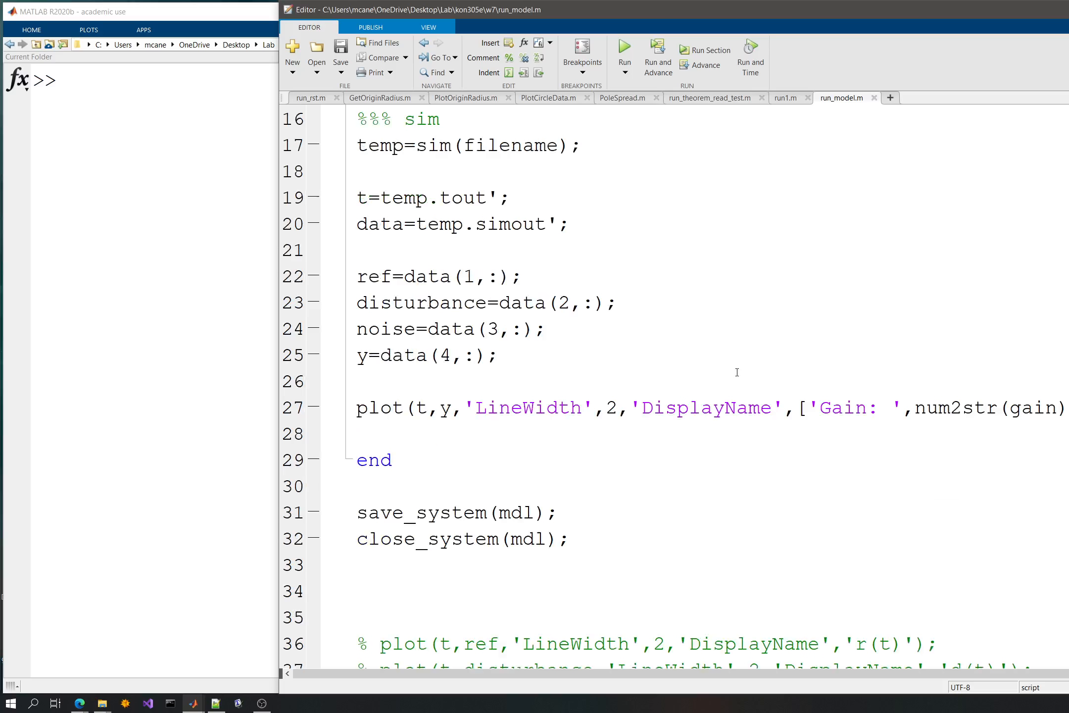
{"action": "scroll", "coordinate": [736, 356], "scroll_direction": "up", "scroll_amount": 2}
{"action": "left_click_drag", "start_coordinate": [844, 169], "coordinate": [807, 166]}
{"action": "type", "text": "gain"}
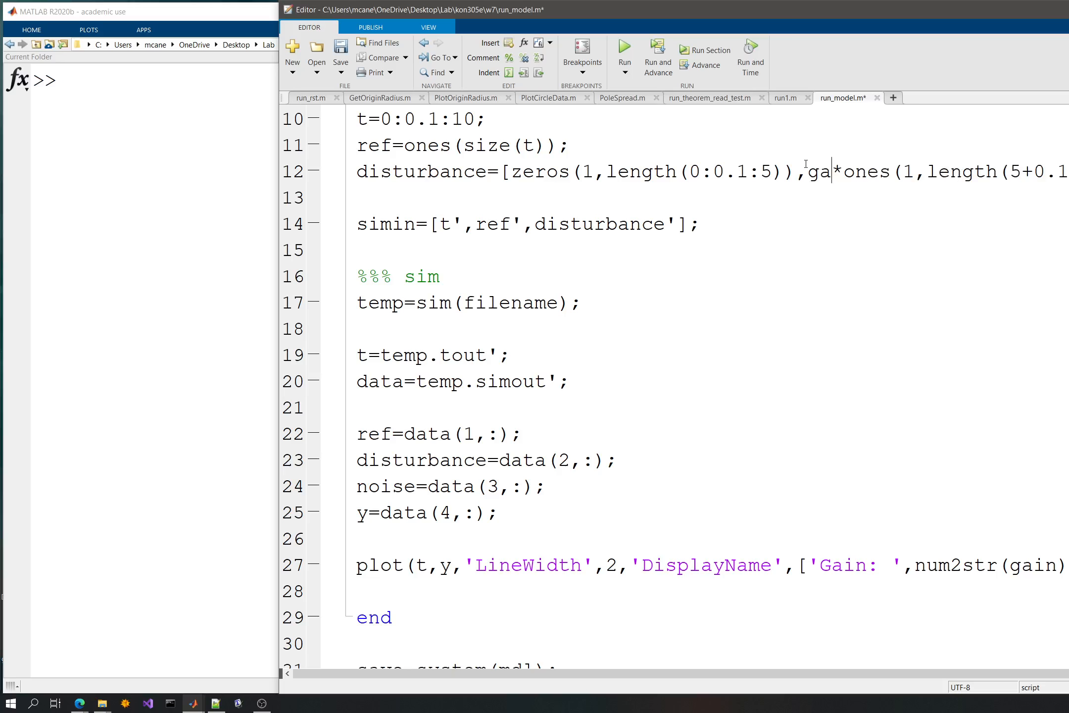
{"action": "key", "text": "ctrl+s"}
{"action": "left_click", "coordinate": [623, 54]}
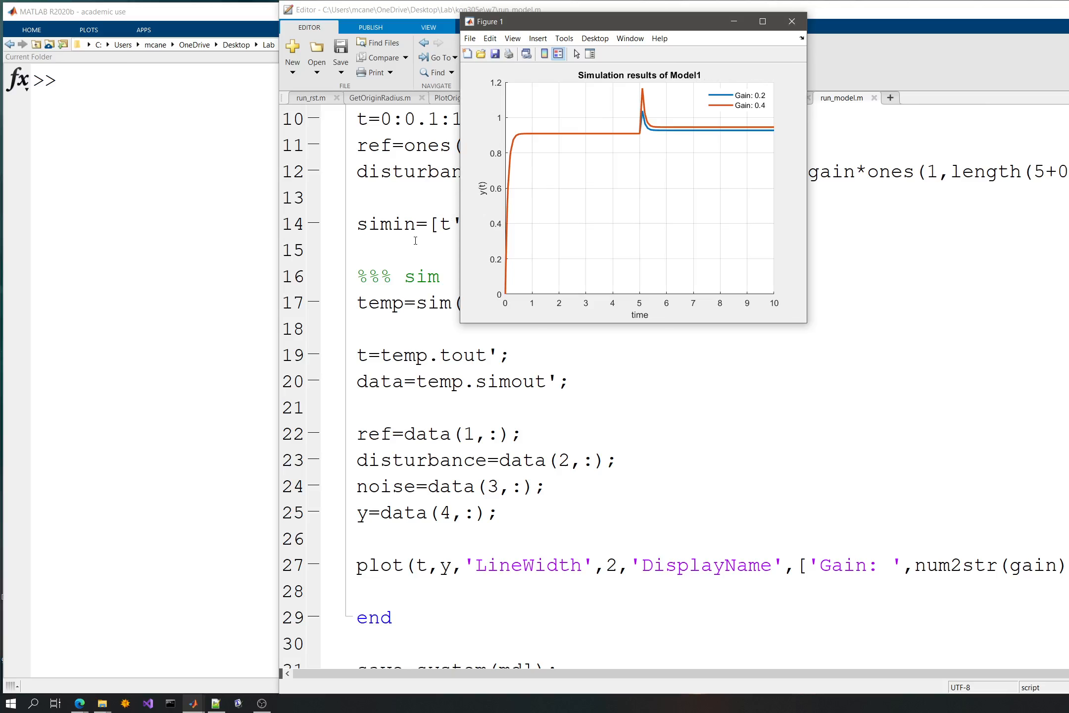
- Change the for loop's gain values to the range 0.2:0.2:10, save the script and run it
{"action": "left_click", "coordinate": [452, 245]}
{"action": "scroll", "coordinate": [451, 255], "scroll_direction": "up", "scroll_amount": 2}
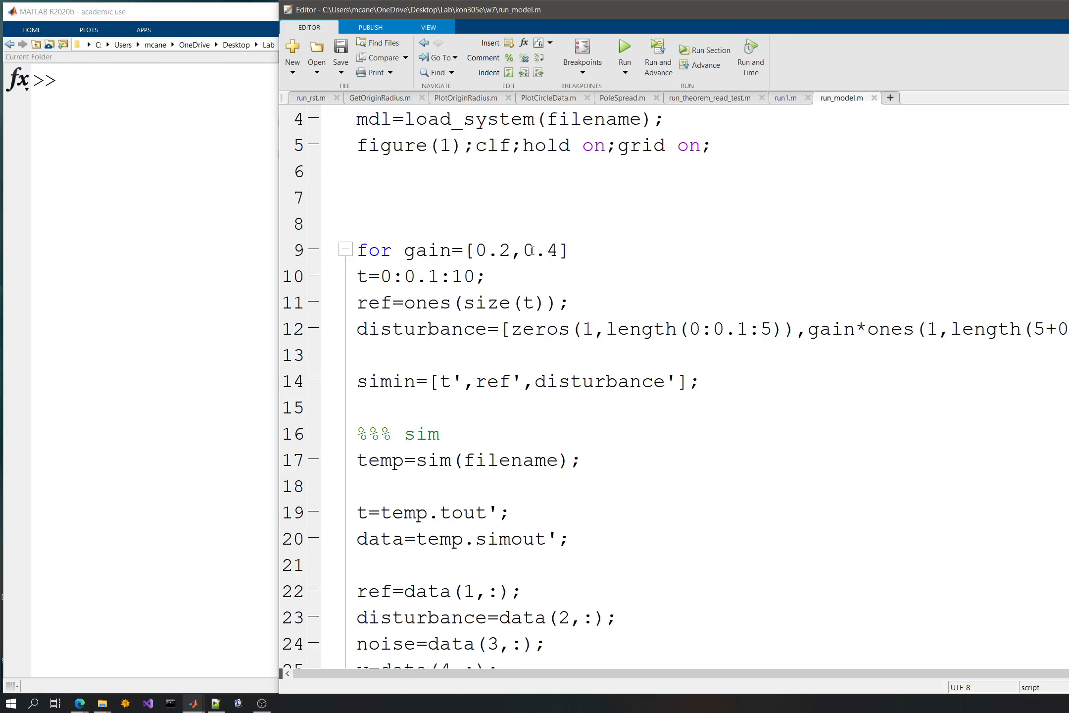
{"action": "left_click_drag", "start_coordinate": [568, 248], "coordinate": [463, 247]}
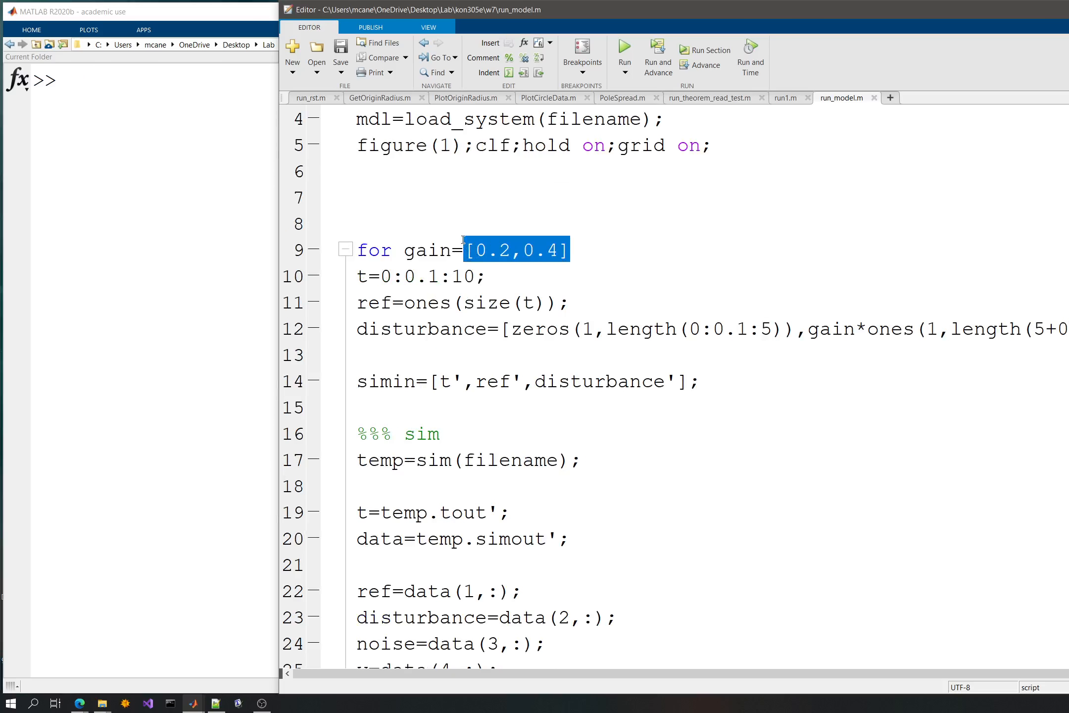
{"action": "type", "text": "0.2:"}
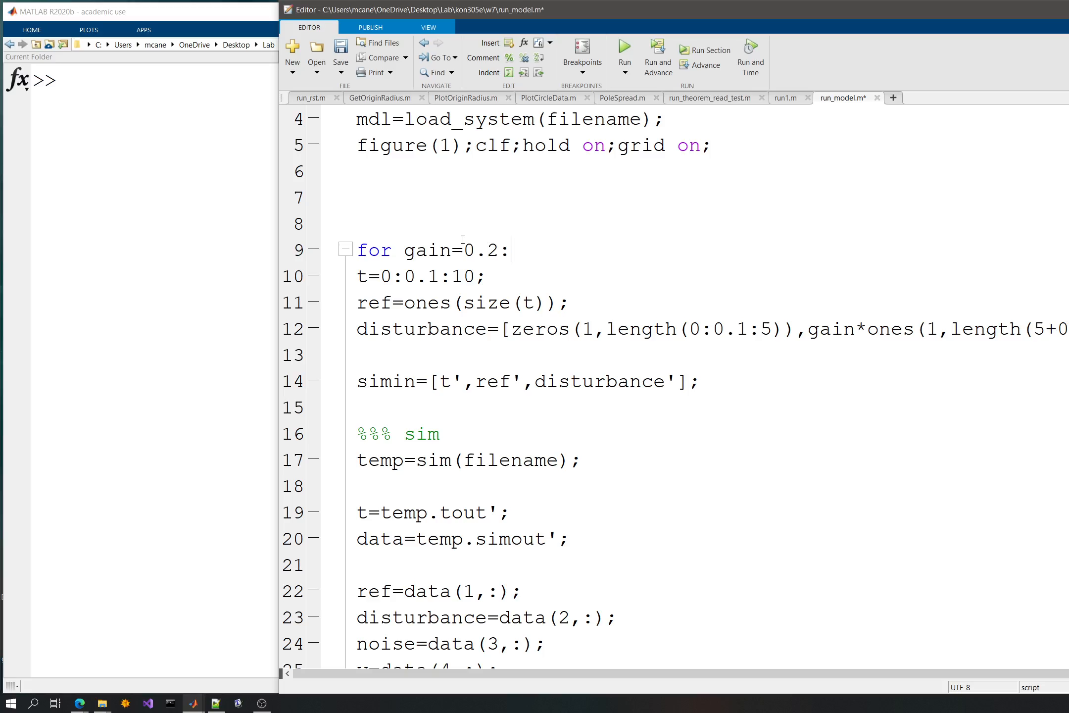
{"action": "type", "text": "0.2:10"}
{"action": "key", "text": "ctrl+s"}
{"action": "left_click", "coordinate": [624, 72]}
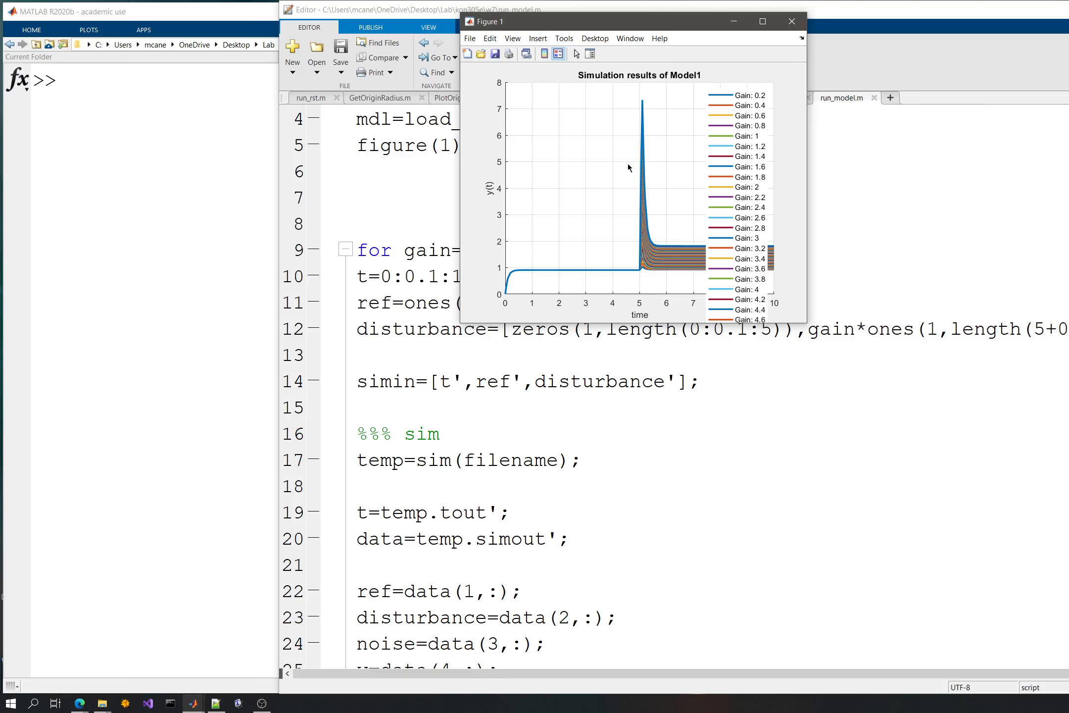
- Comment out the legend('show') line, close the existing figure and rerun the script
{"action": "scroll", "coordinate": [654, 451], "scroll_direction": "down", "scroll_amount": 7}
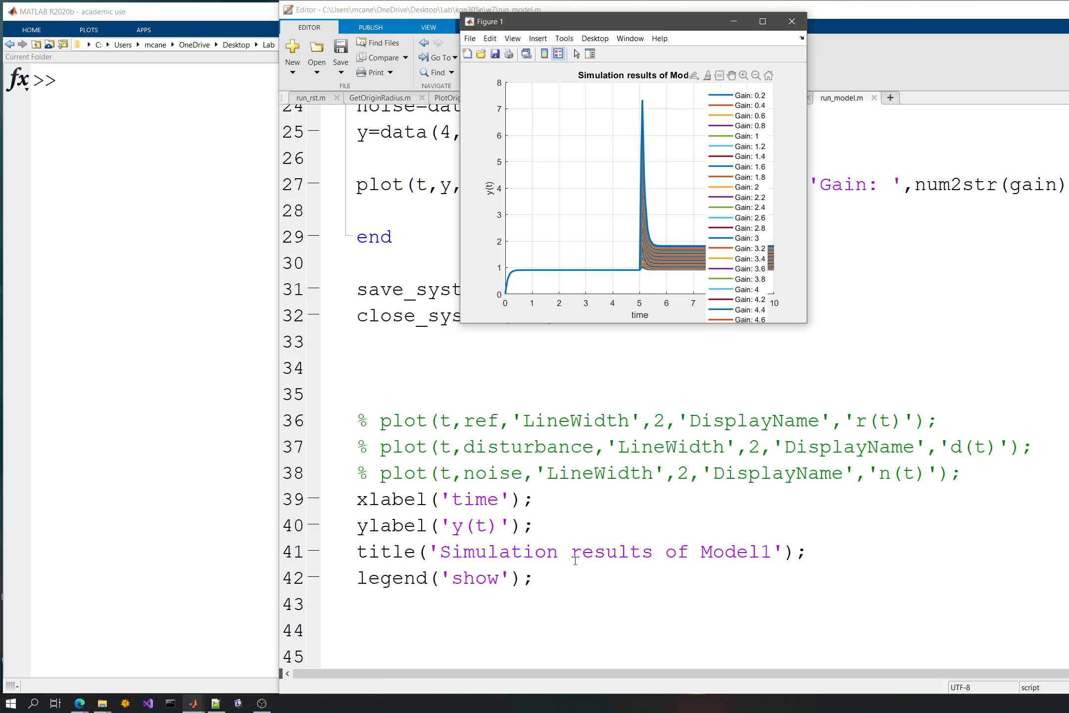
{"action": "left_click", "coordinate": [553, 574]}
{"action": "key", "text": "ctrl+r"}
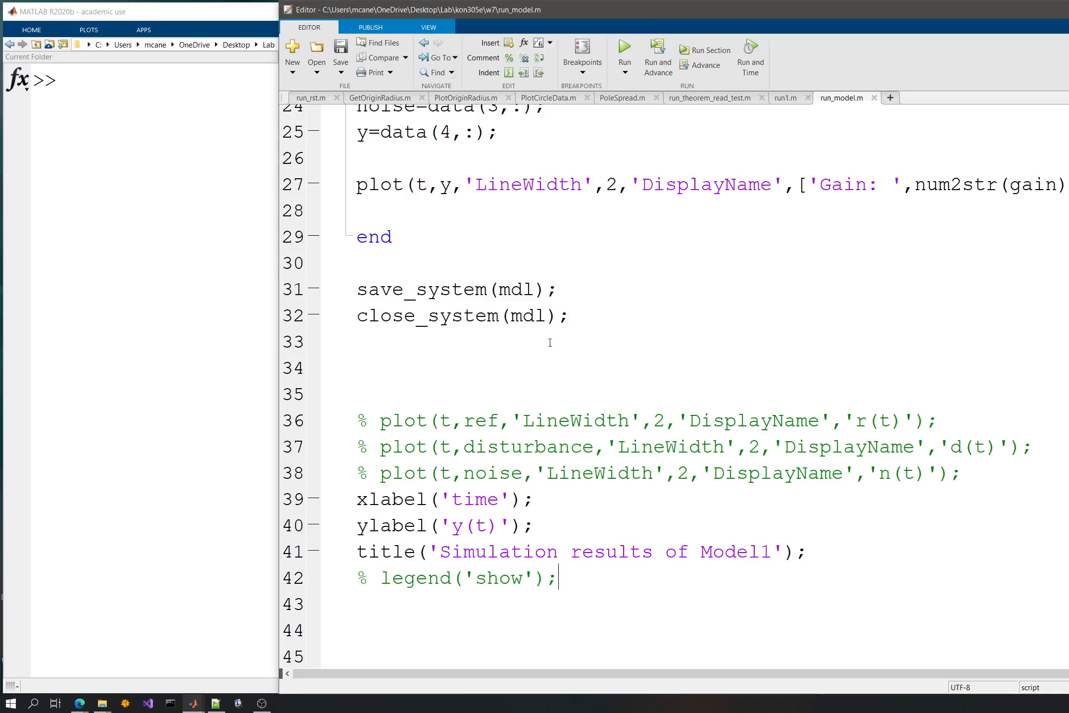
{"action": "key", "text": "alt+Tab"}
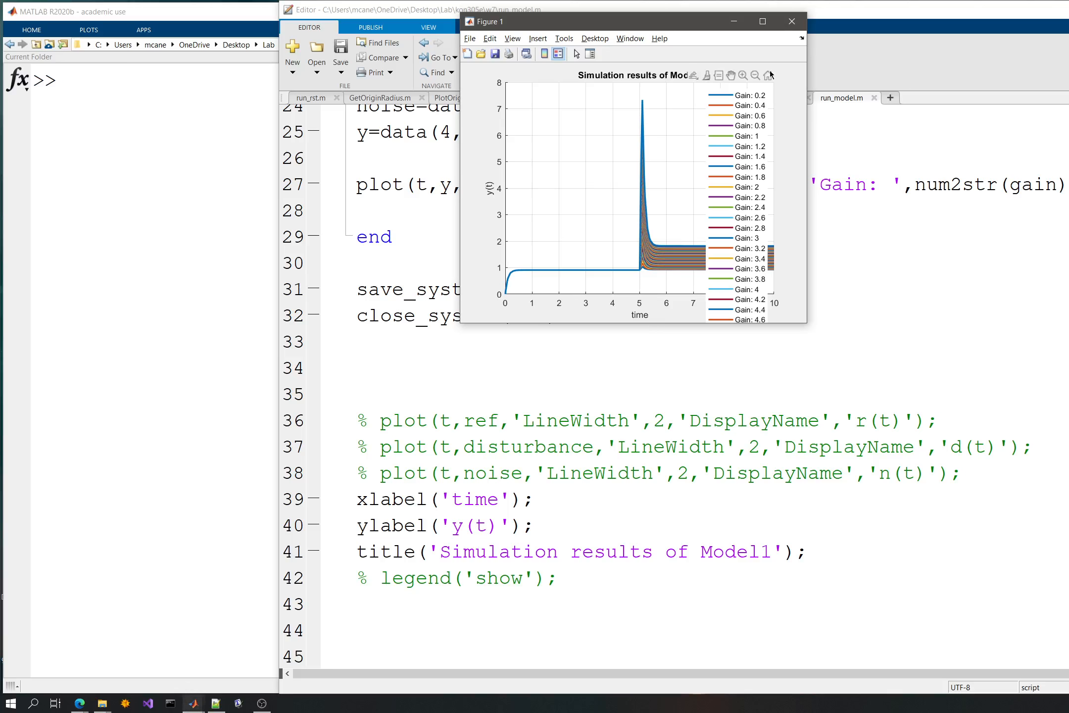
{"action": "left_click", "coordinate": [792, 21]}
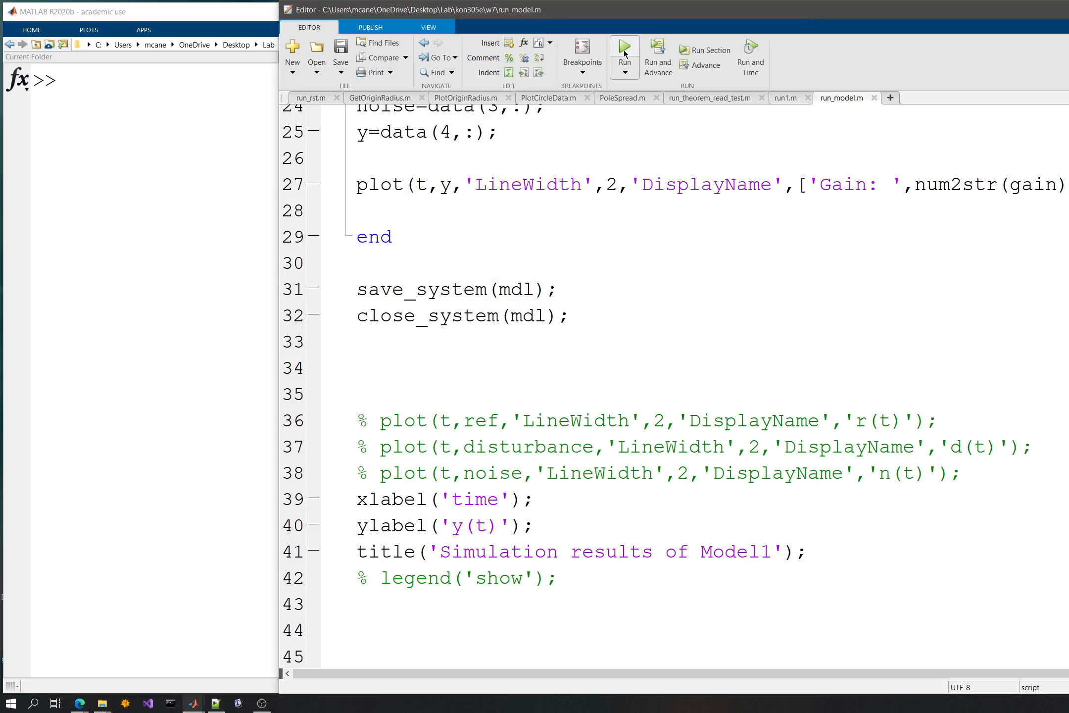
{"action": "left_click", "coordinate": [624, 49]}
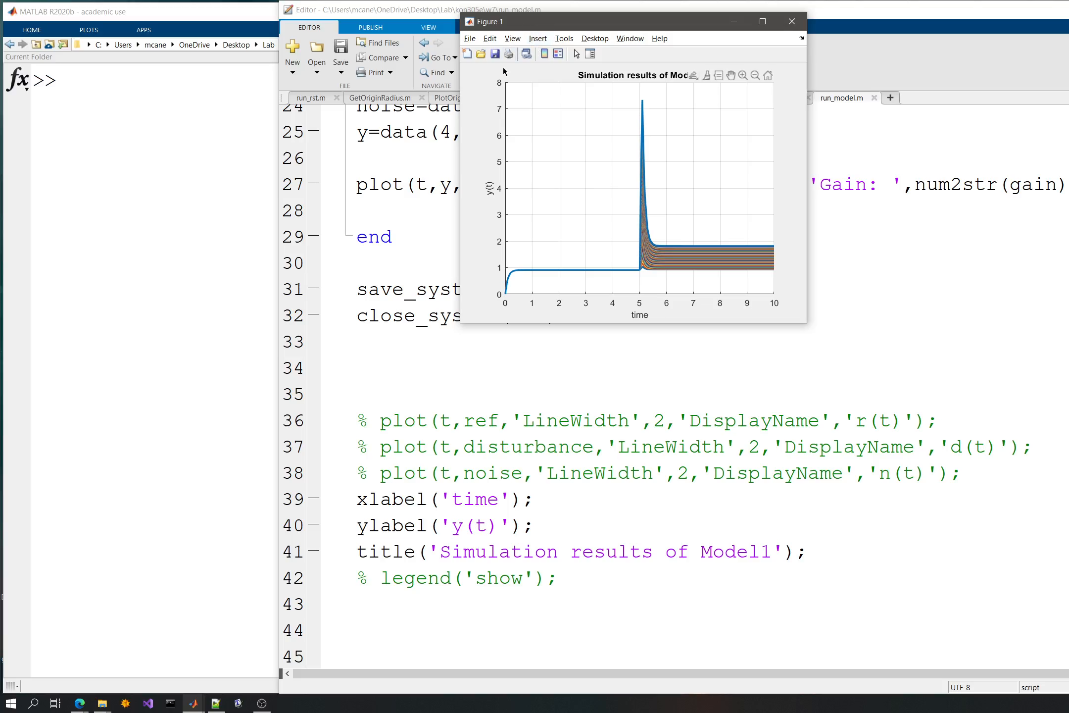
- Zoom in on the response curves after the disturbance in Figure 1, and return to the script
{"action": "mouse_move", "coordinate": [720, 75]}
{"action": "left_click", "coordinate": [743, 75]}
{"action": "left_click_drag", "start_coordinate": [685, 242], "coordinate": [685, 277]}
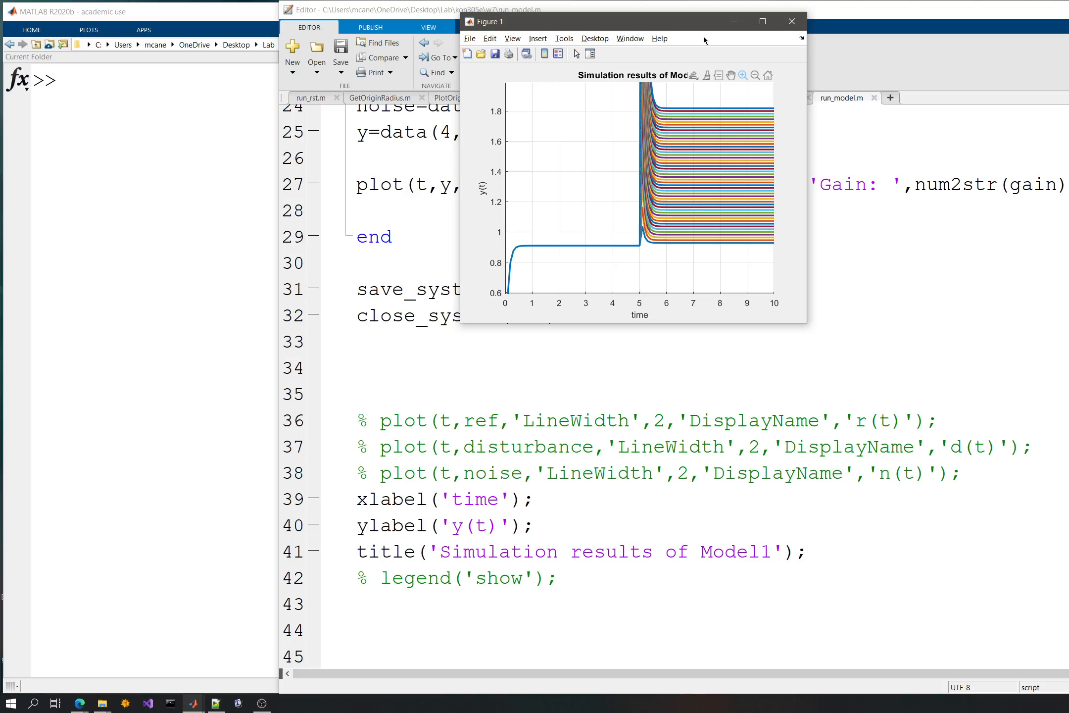
{"action": "left_click", "coordinate": [776, 334]}
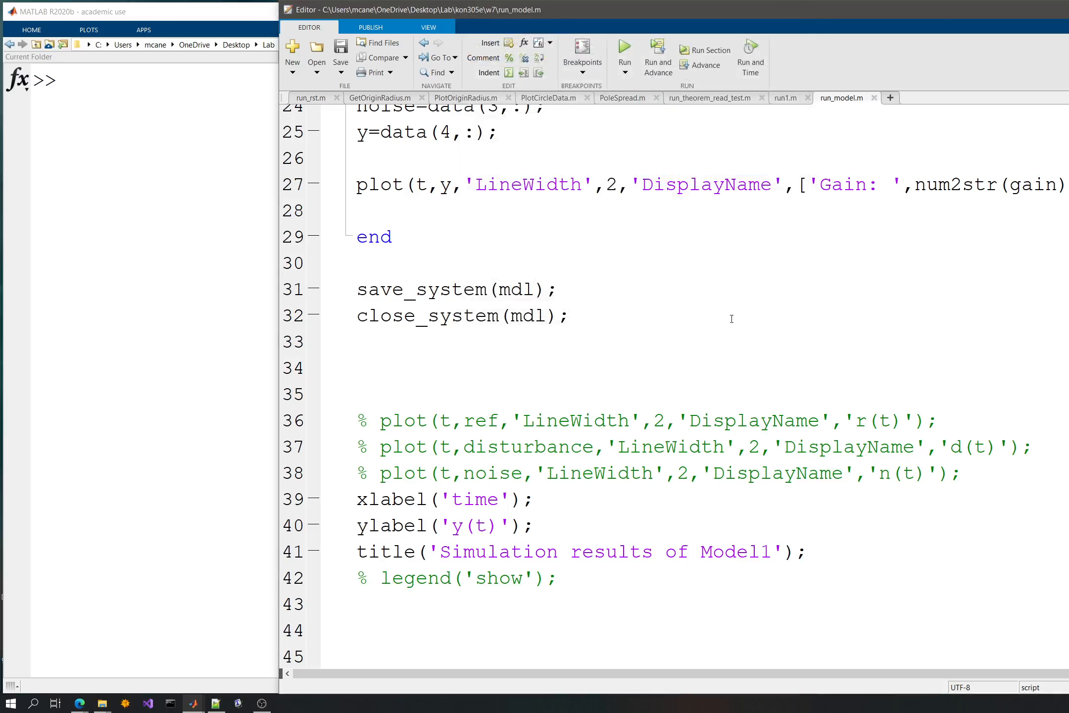
{"action": "scroll", "coordinate": [730, 314], "scroll_direction": "up", "scroll_amount": 2}
{"action": "scroll", "coordinate": [730, 314], "scroll_direction": "down", "scroll_amount": 1}
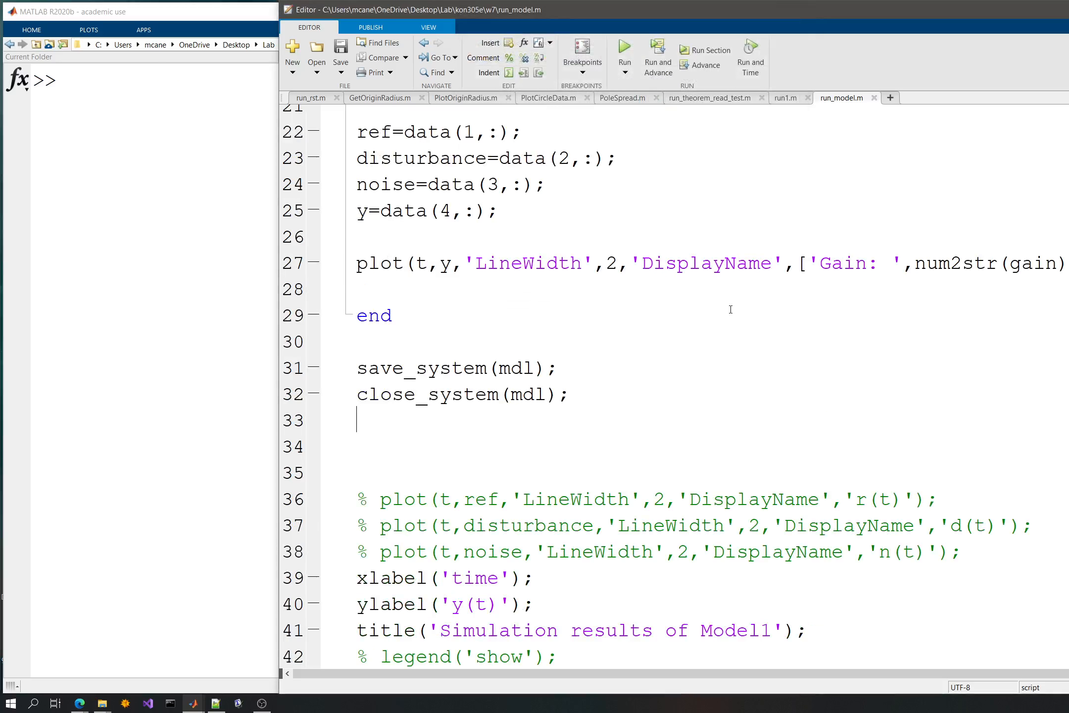
- Open Model2.slx in Simulink and enter its ControllerP subsystem
{"action": "left_click", "coordinate": [264, 134]}
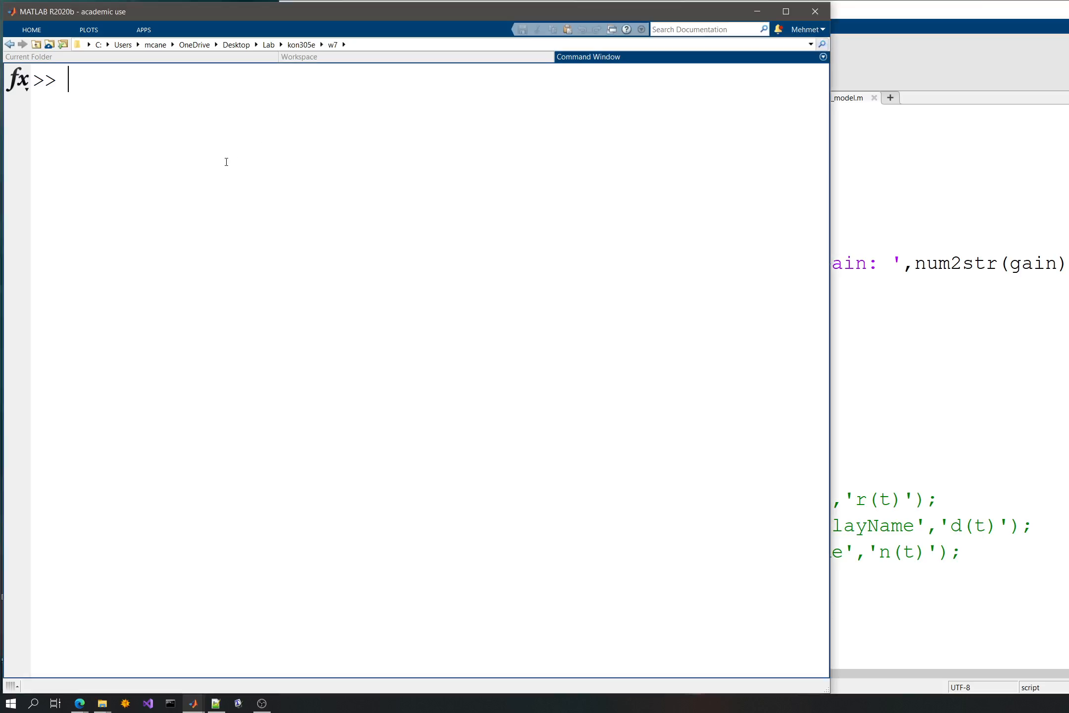
{"action": "left_click", "coordinate": [520, 56]}
{"action": "left_click", "coordinate": [193, 58]}
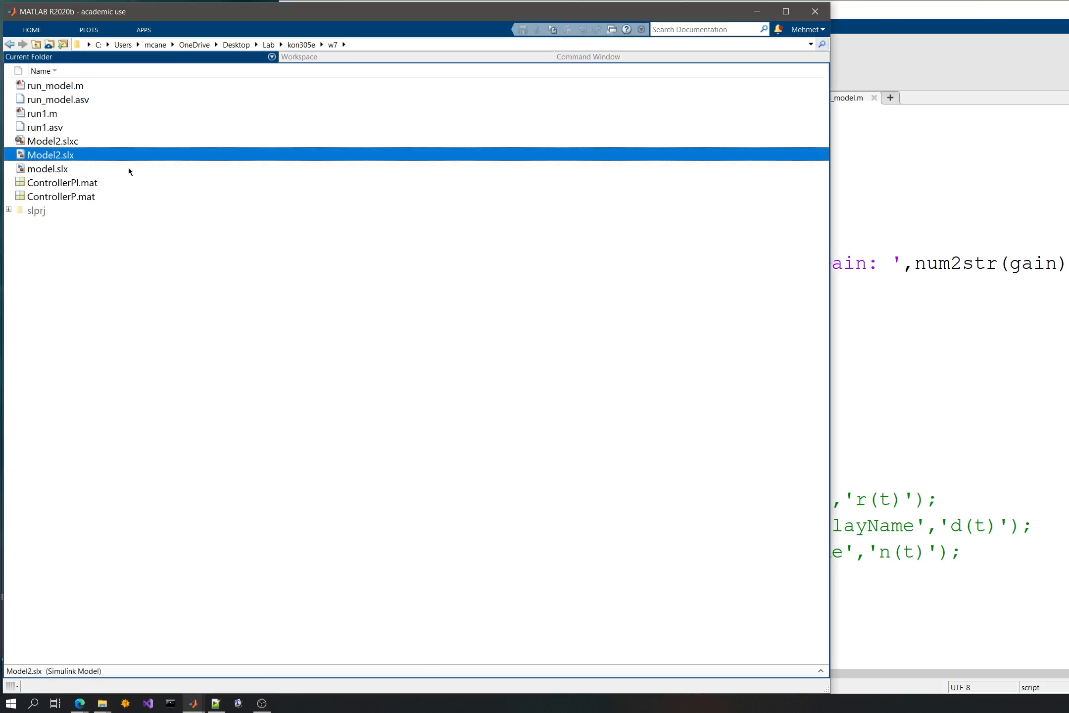
{"action": "double_click", "coordinate": [90, 151]}
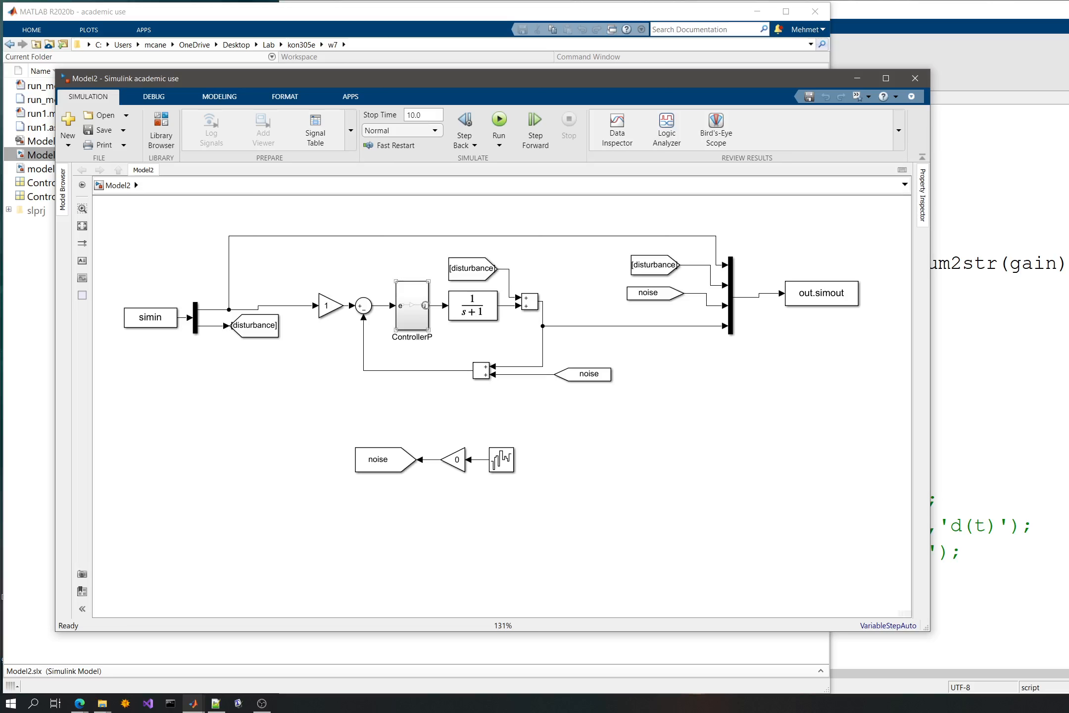
{"action": "left_click", "coordinate": [424, 309]}
{"action": "double_click", "coordinate": [424, 309]}
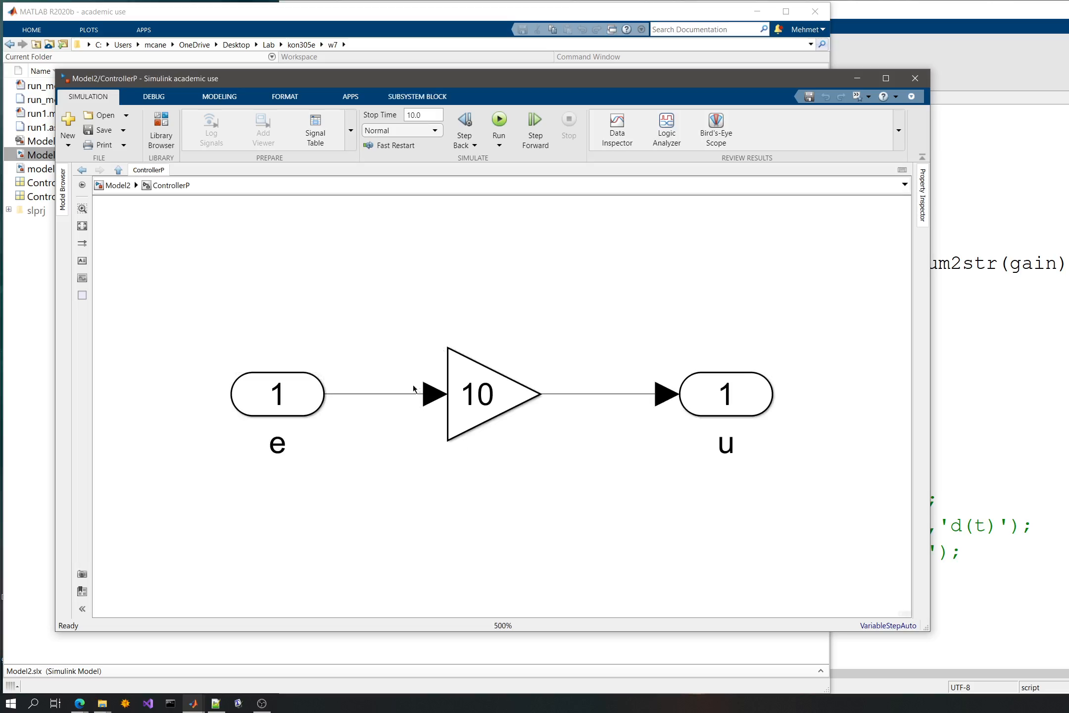
- Cut the gain block of 10 out of ControllerP and paste it into the top level of Model2
{"action": "left_click", "coordinate": [480, 393]}
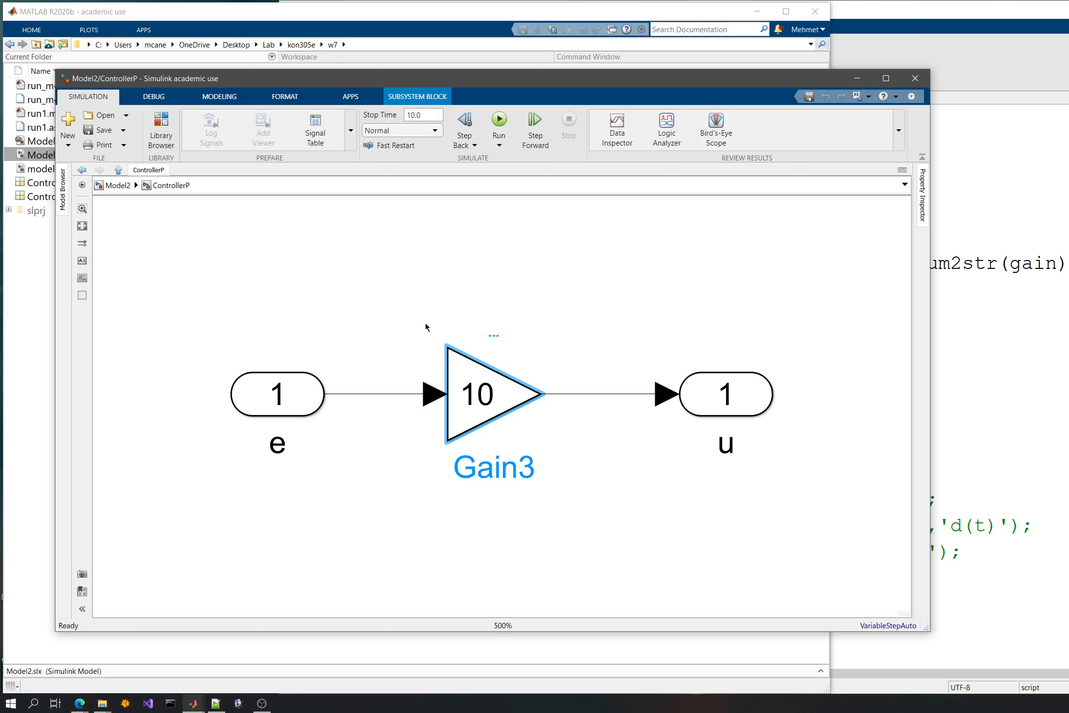
{"action": "key", "text": "Delete"}
{"action": "left_click", "coordinate": [119, 185]}
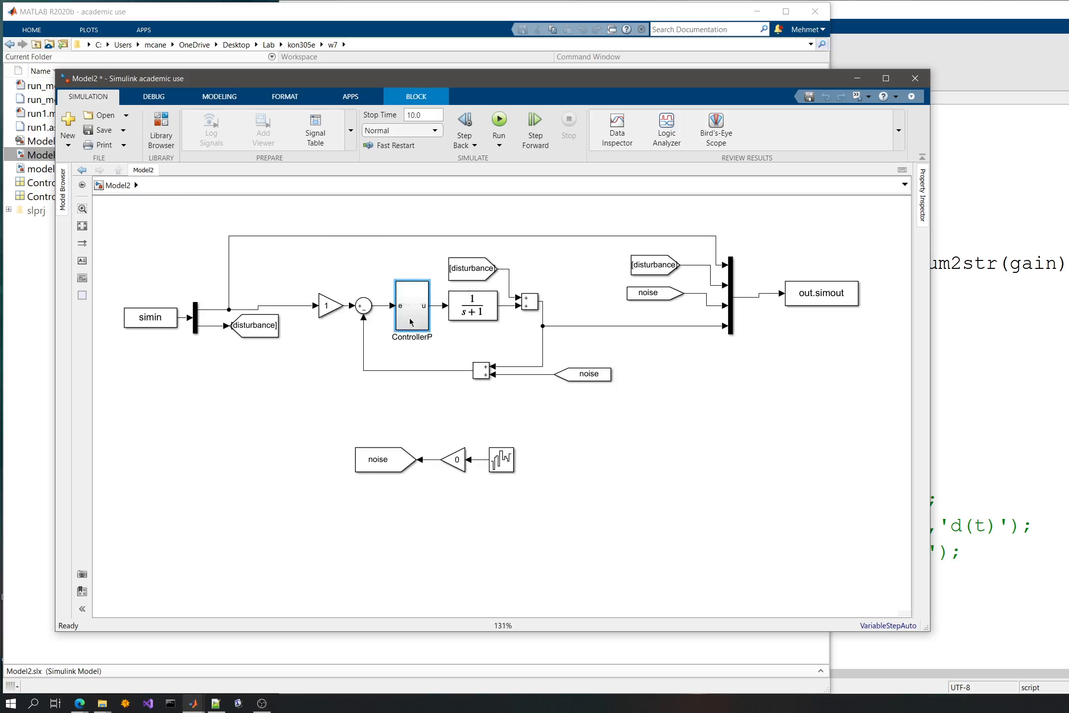
{"action": "left_click", "coordinate": [744, 566]}
{"action": "key", "text": "ctrl+v"}
- Replace the ControllerP subsystem with the gain block of 10, wired between the sum block and the 1/(s+1) plant
{"action": "left_click", "coordinate": [424, 317]}
{"action": "key", "text": "Delete"}
{"action": "left_click_drag", "start_coordinate": [716, 497], "coordinate": [417, 305]}
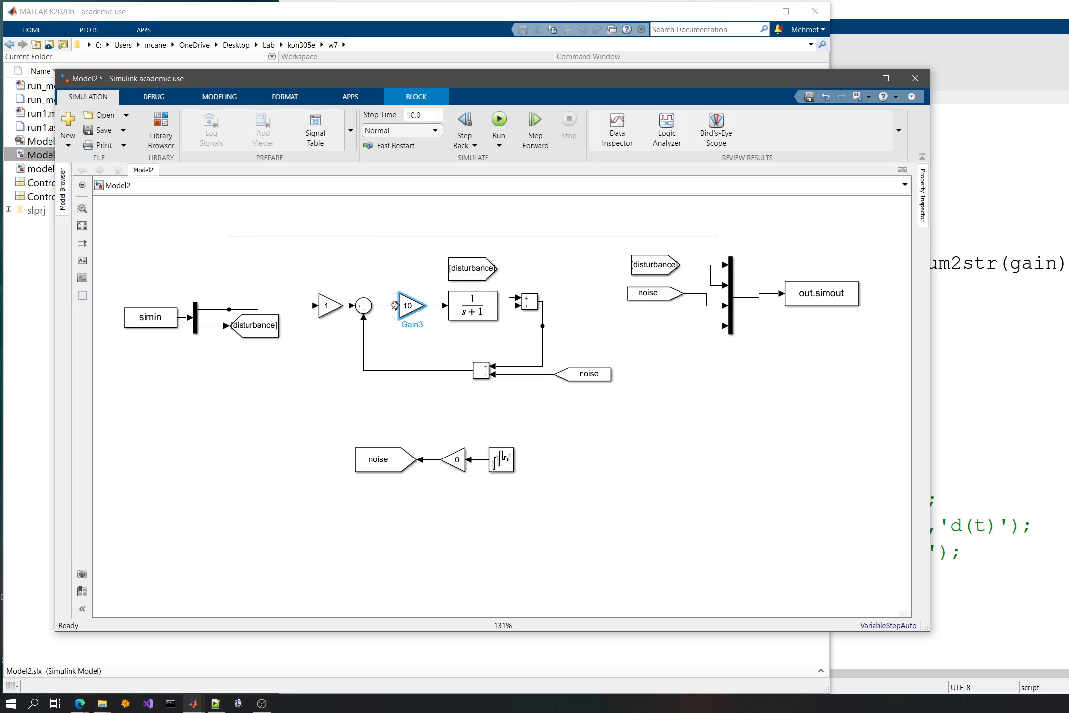
{"action": "left_click_drag", "start_coordinate": [395, 304], "coordinate": [409, 303]}
- Rename the new gain block Kp, save Model2 and close the model
{"action": "left_click", "coordinate": [411, 314]}
{"action": "double_click", "coordinate": [420, 325]}
{"action": "type", "text": "Kp"}
{"action": "left_click", "coordinate": [454, 386]}
{"action": "key", "text": "ctrl+s"}
{"action": "key", "text": "space"}
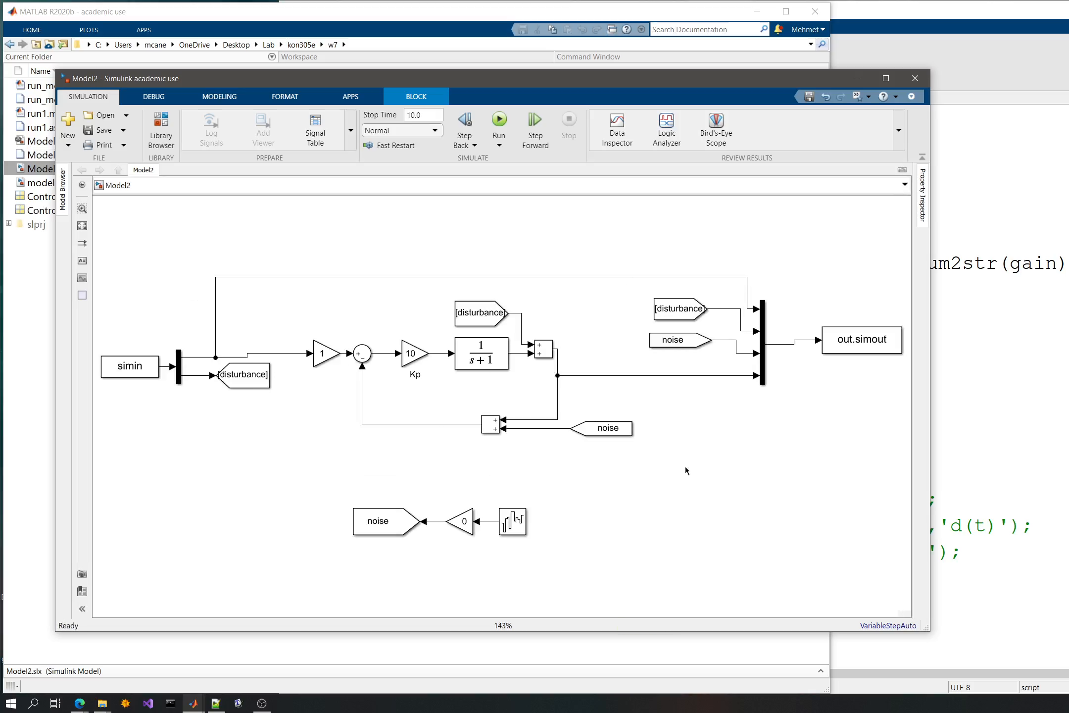
{"action": "left_click", "coordinate": [415, 359]}
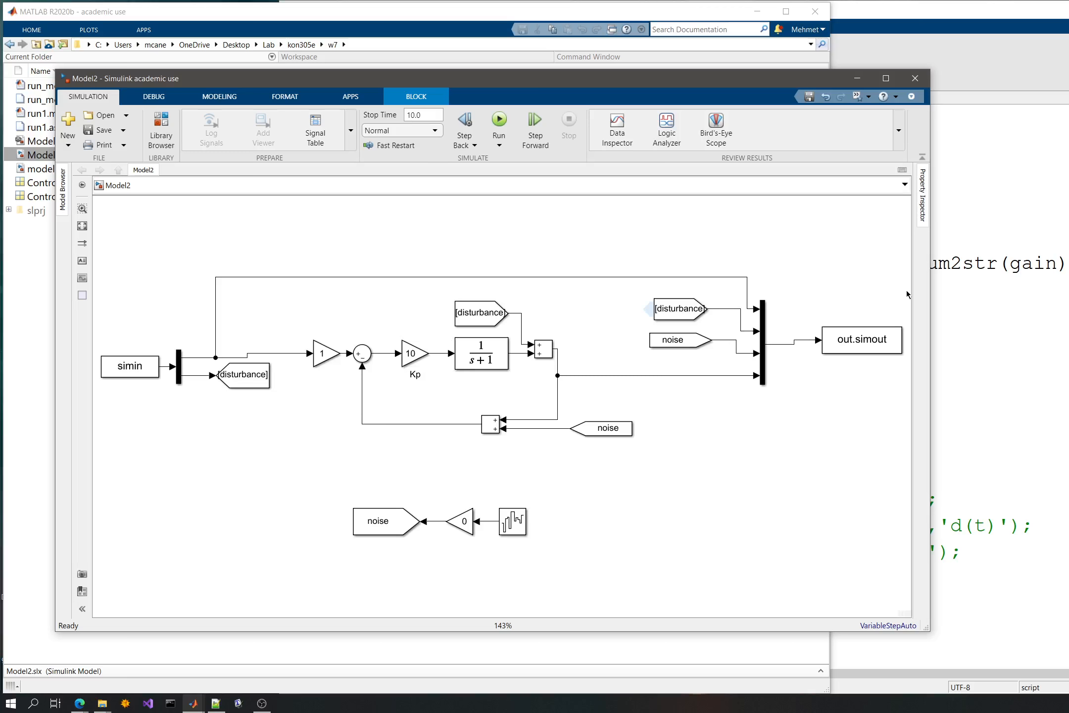
{"action": "left_click", "coordinate": [914, 78]}
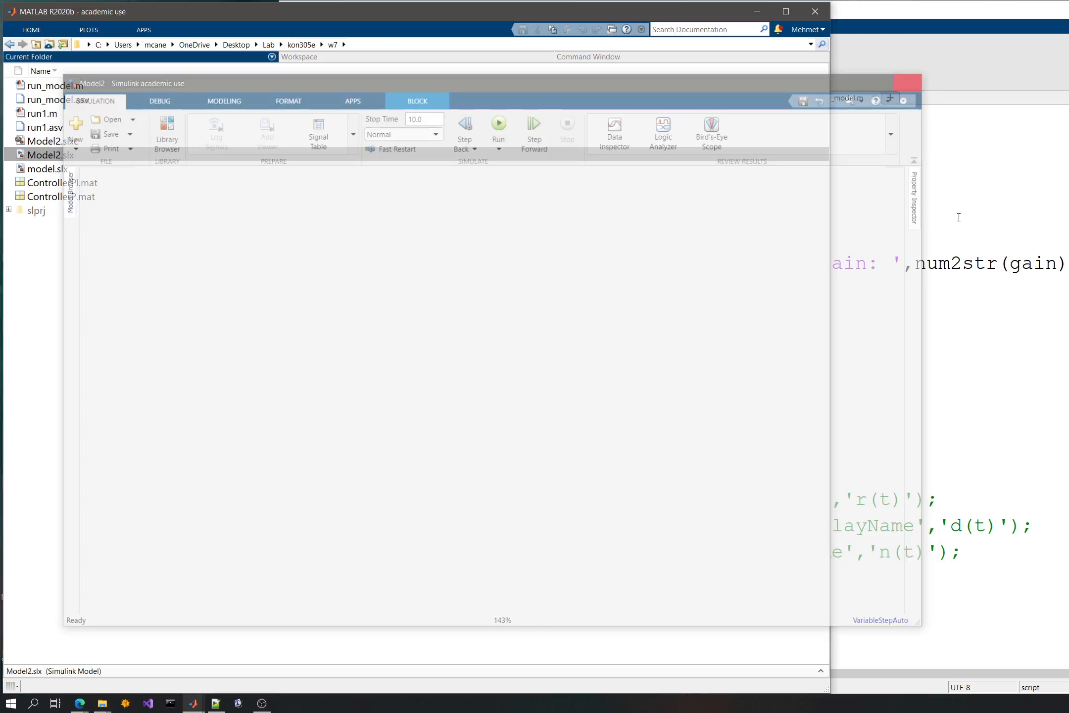
- Change the for loop range in run_model.m to gain=1:3
{"action": "scroll", "coordinate": [620, 243], "scroll_direction": "up", "scroll_amount": 6}
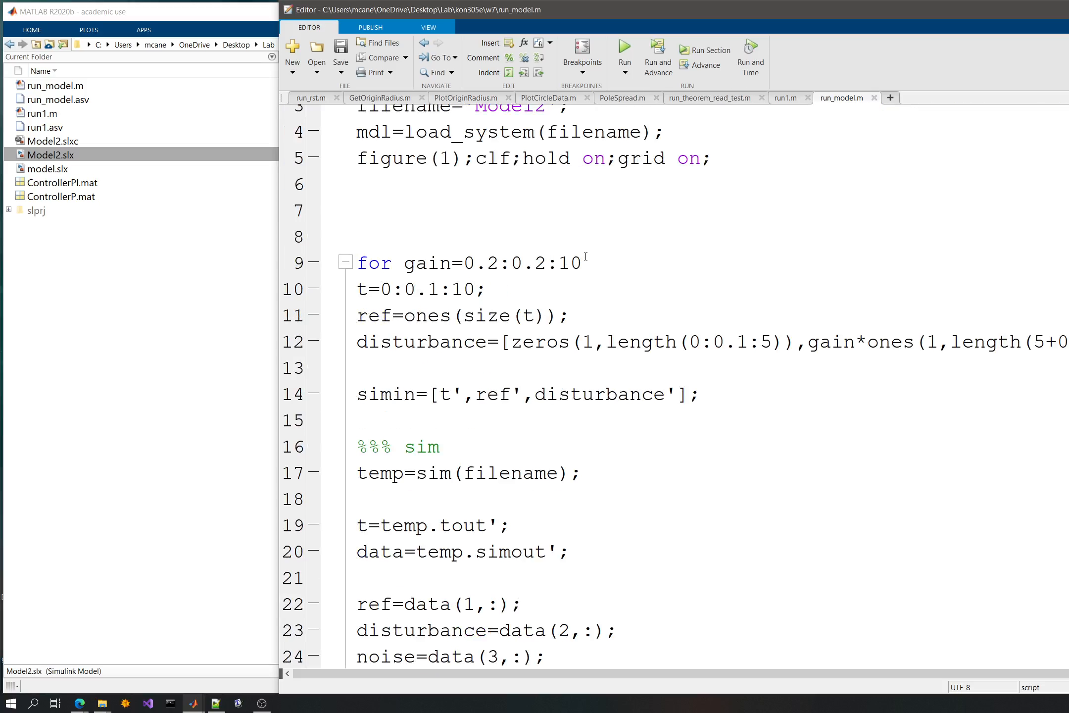
{"action": "left_click_drag", "start_coordinate": [586, 257], "coordinate": [463, 258]}
{"action": "type", "text": "1:34"}
{"action": "key", "text": "BackSpace"}
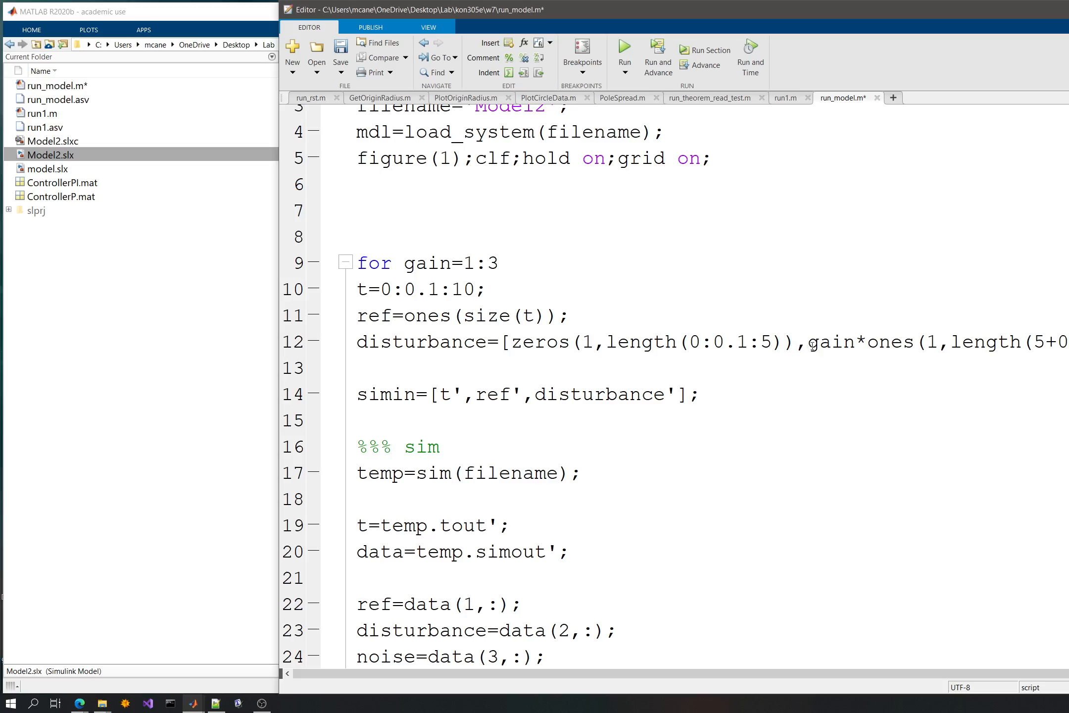
- Replace the gain multiplier in the disturbance line with 0.2 and save the script
{"action": "double_click", "coordinate": [821, 342]}
{"action": "type", "text": "0.2"}
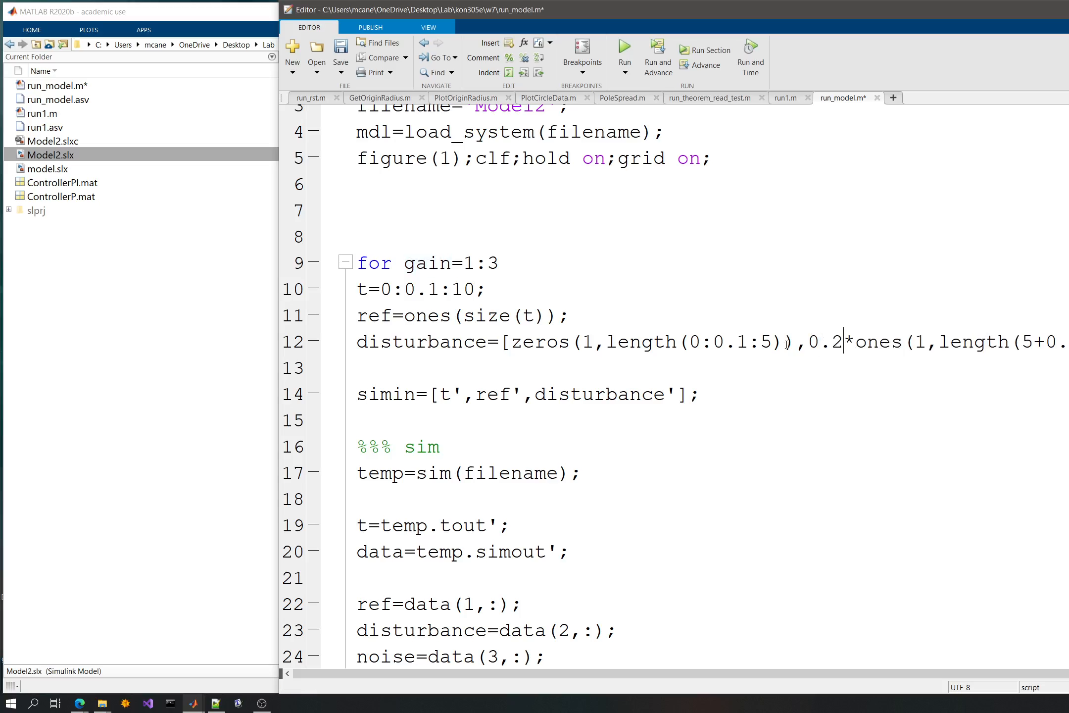
{"action": "key", "text": "ctrl+s"}
{"action": "scroll", "coordinate": [595, 421], "scroll_direction": "down", "scroll_amount": 2}
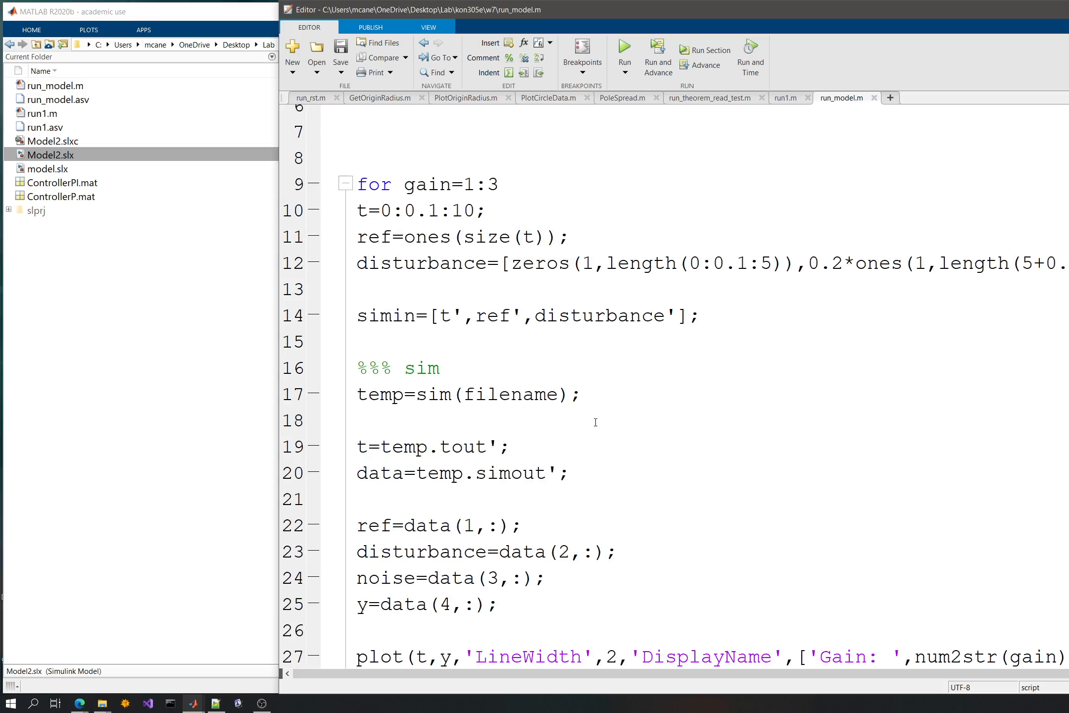
- Insert two blank lines directly below the for gain=1:3 line
{"action": "left_click", "coordinate": [497, 289]}
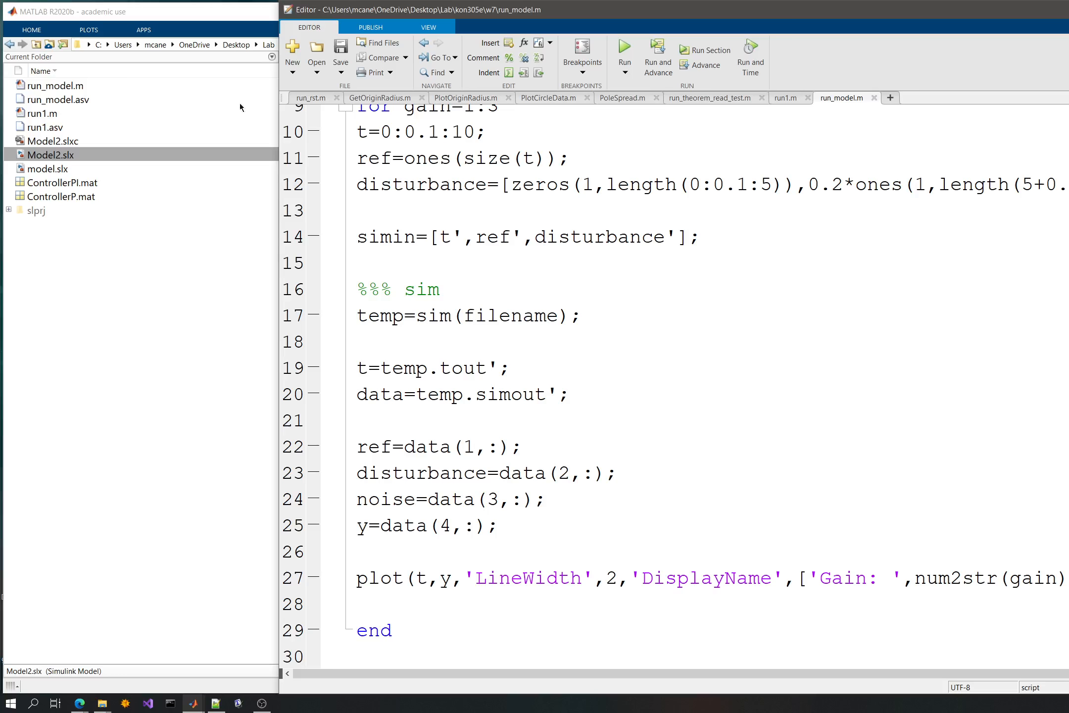
{"action": "scroll", "coordinate": [517, 278], "scroll_direction": "up", "scroll_amount": 3}
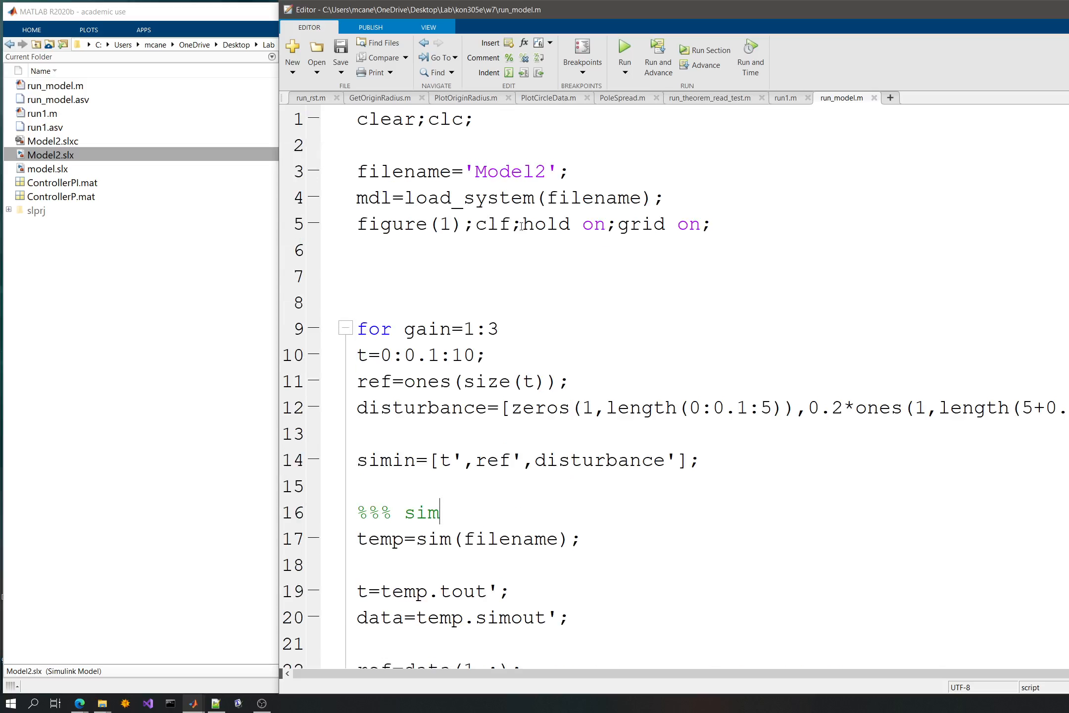
{"action": "left_click", "coordinate": [510, 262]}
{"action": "scroll", "coordinate": [509, 262], "scroll_direction": "down", "scroll_amount": 2}
{"action": "left_click", "coordinate": [513, 186]}
{"action": "left_click", "coordinate": [526, 171]}
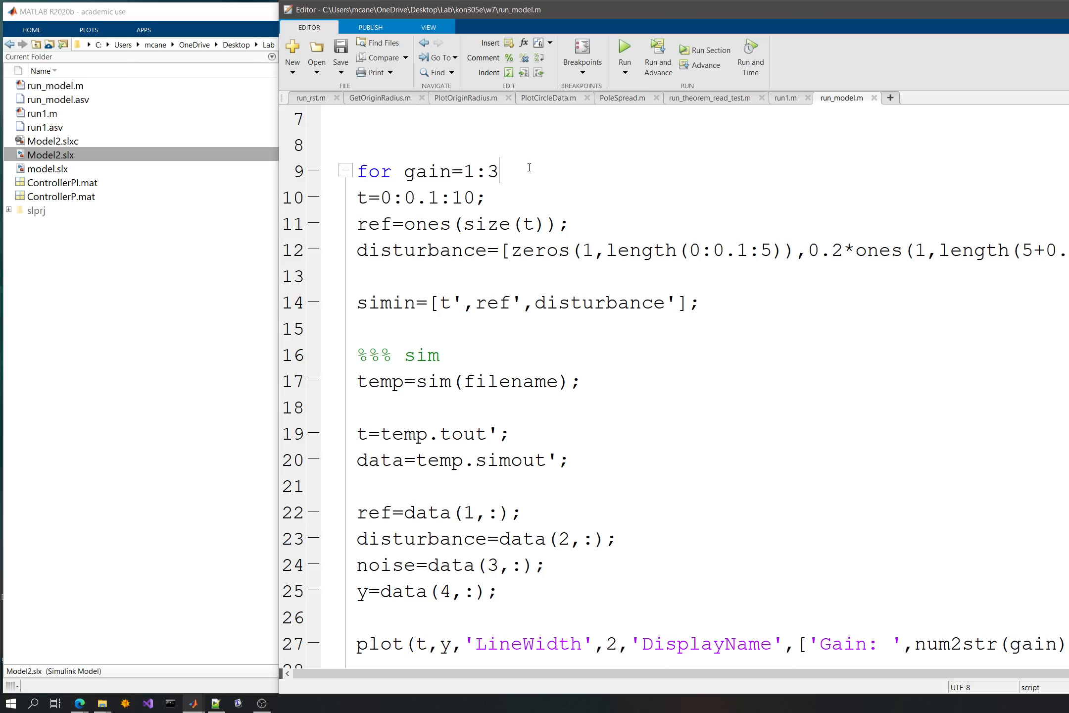
{"action": "key", "text": "Return"}
{"action": "key", "text": "Return"}
{"action": "key", "text": "Return"}
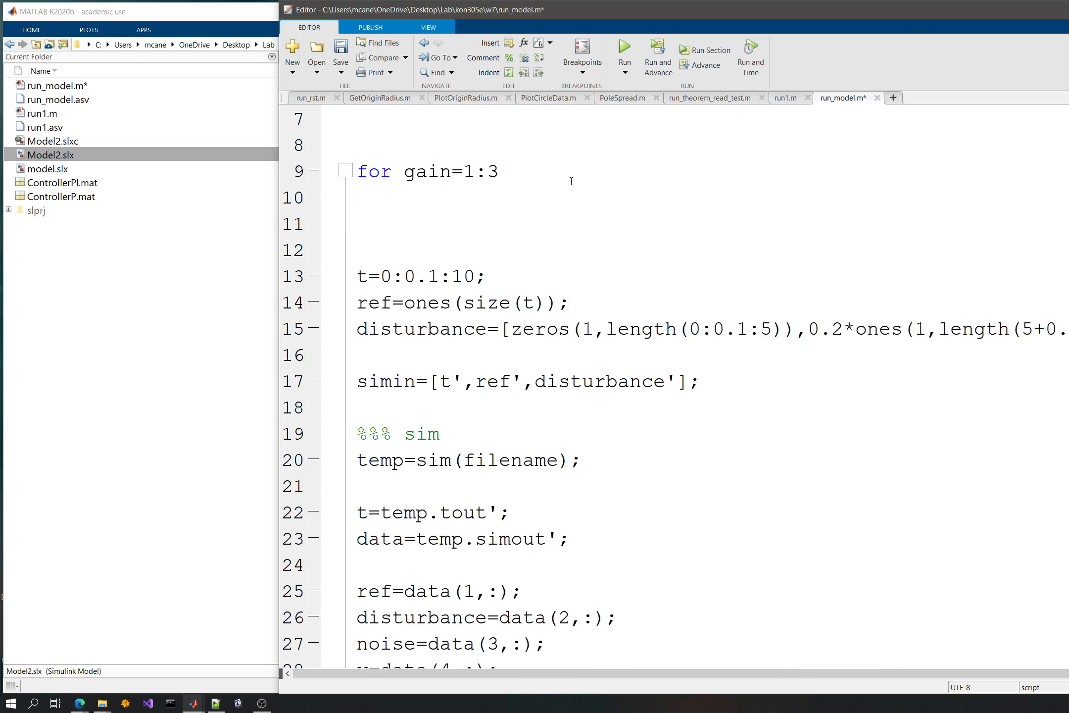
{"action": "key", "text": "BackSpace"}
{"action": "key", "text": "BackSpace"}
{"action": "key", "text": "BackSpace"}
{"action": "key", "text": "BackSpace"}
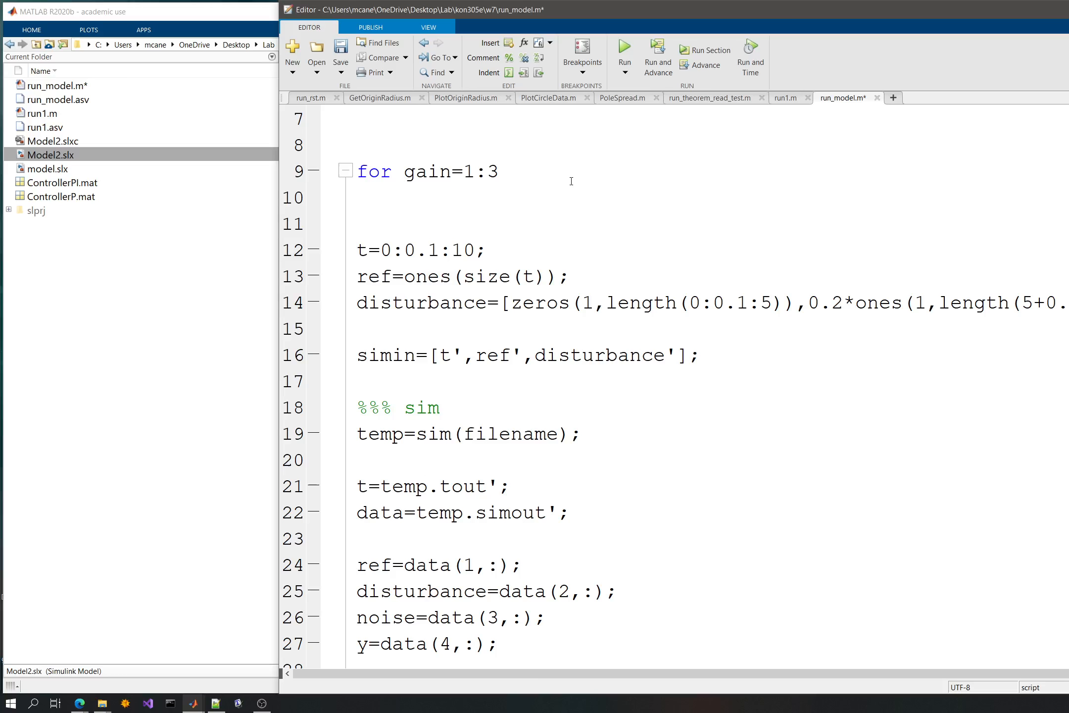
- Indent the whole body of the for loop one level, including its first blank line, and save the script
{"action": "scroll", "coordinate": [525, 408], "scroll_direction": "down", "scroll_amount": 4}
{"action": "left_click", "coordinate": [398, 408], "text": "shift"}
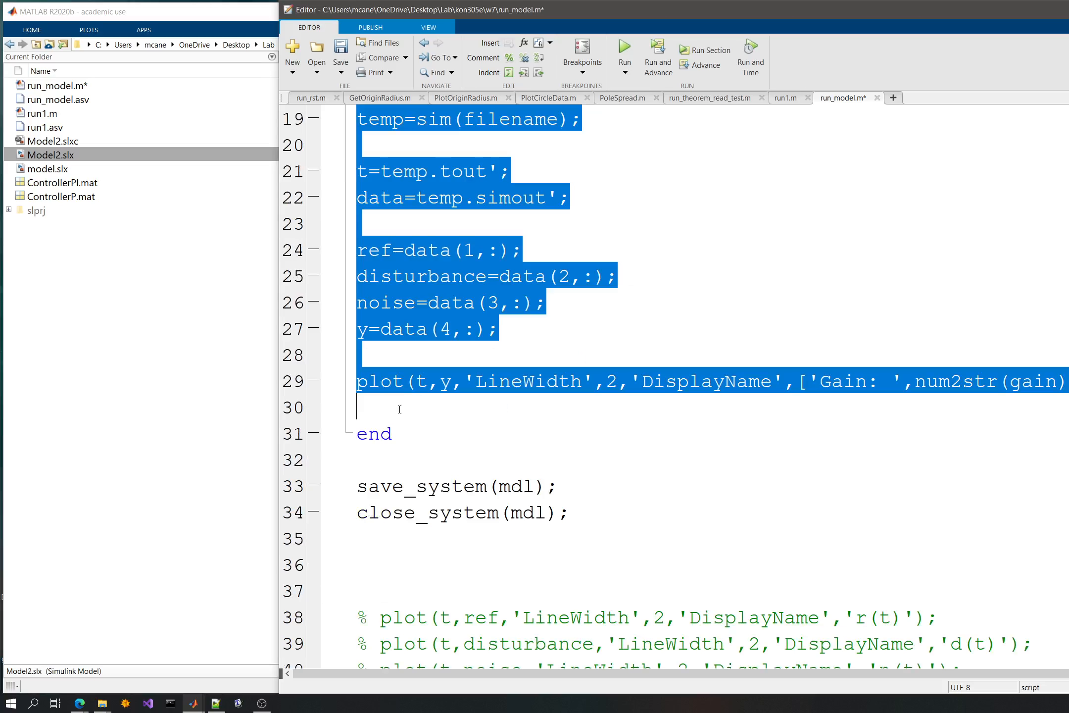
{"action": "key", "text": "Tab"}
{"action": "left_click", "coordinate": [428, 383]}
{"action": "scroll", "coordinate": [428, 386], "scroll_direction": "up", "scroll_amount": 5}
{"action": "key", "text": "Tab"}
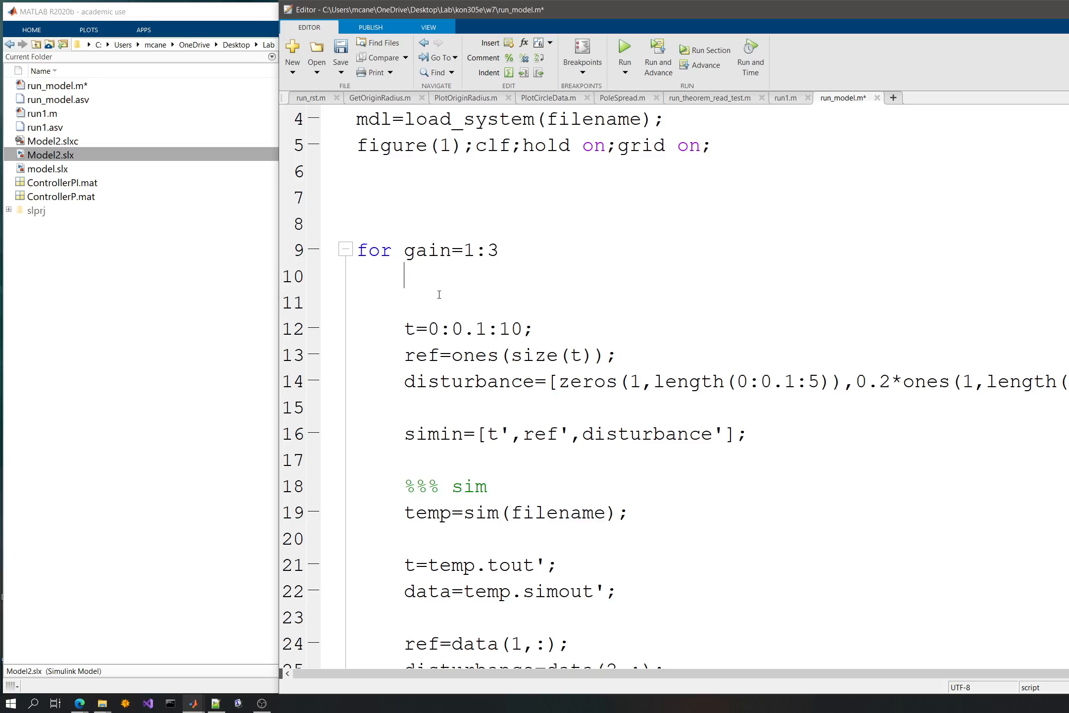
{"action": "key", "text": "ctrl+s"}
- Start a set_param(); call on the first line inside the loop with mdl and '/Kp' as its arguments
{"action": "type", "text": "set_param();"}
{"action": "key", "text": "Left"}
{"action": "key", "text": "Left"}
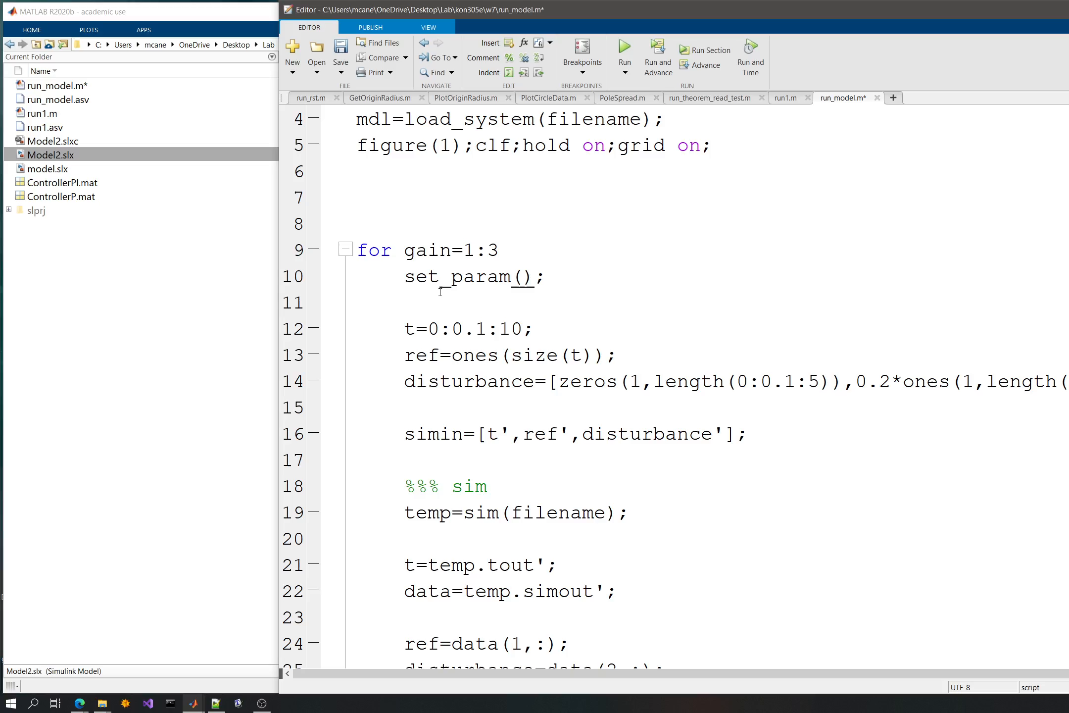
{"action": "type", "text": "mdl"}
{"action": "type", "text": ",''"}
- Complete the set_param call with the arguments 'Value' and num2str(gain), and save the script
{"action": "key", "text": "Left"}
{"action": "type", "text": "/Kp"}
{"action": "key", "text": "Right"}
{"action": "type", "text": ",''"}
{"action": "key", "text": "Left"}
{"action": "type", "text": "Va"}
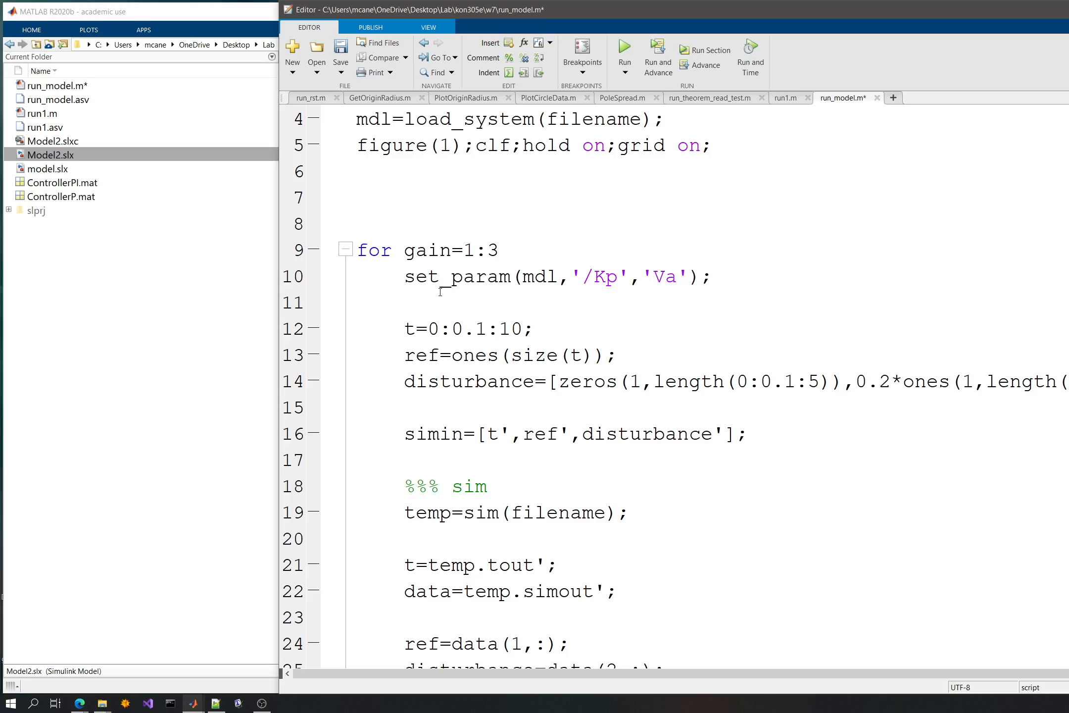
{"action": "type", "text": "lue"}
{"action": "key", "text": "Right"}
{"action": "type", "text": ",num2str"}
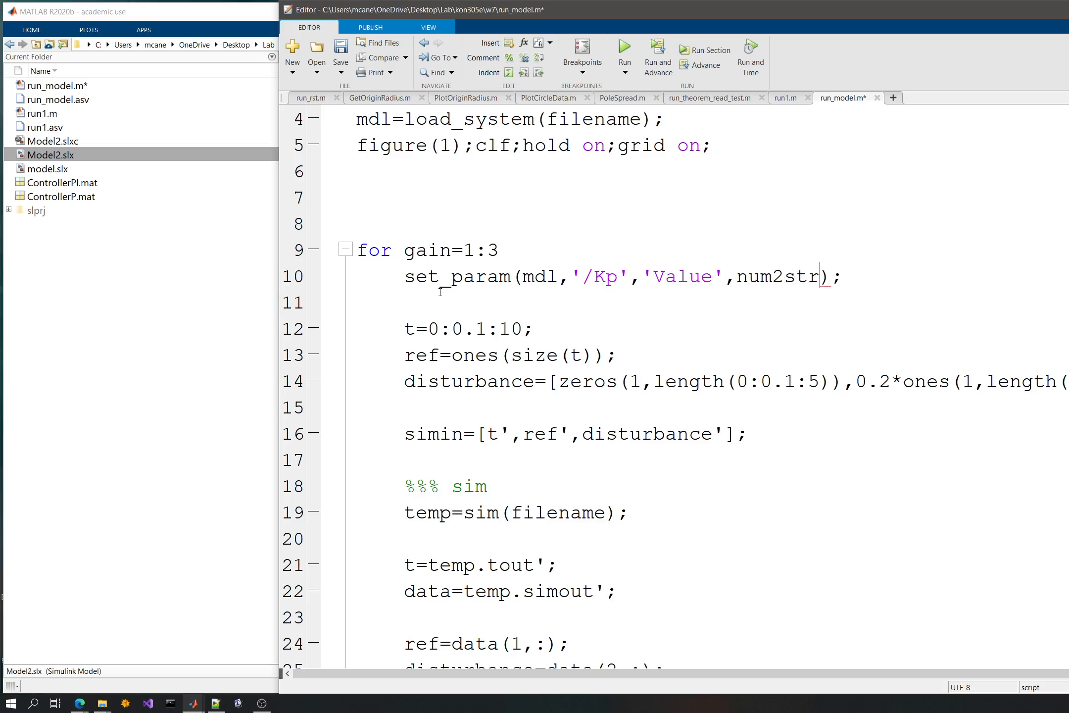
{"action": "type", "text": "(gain)"}
{"action": "key", "text": "ctrl+s"}
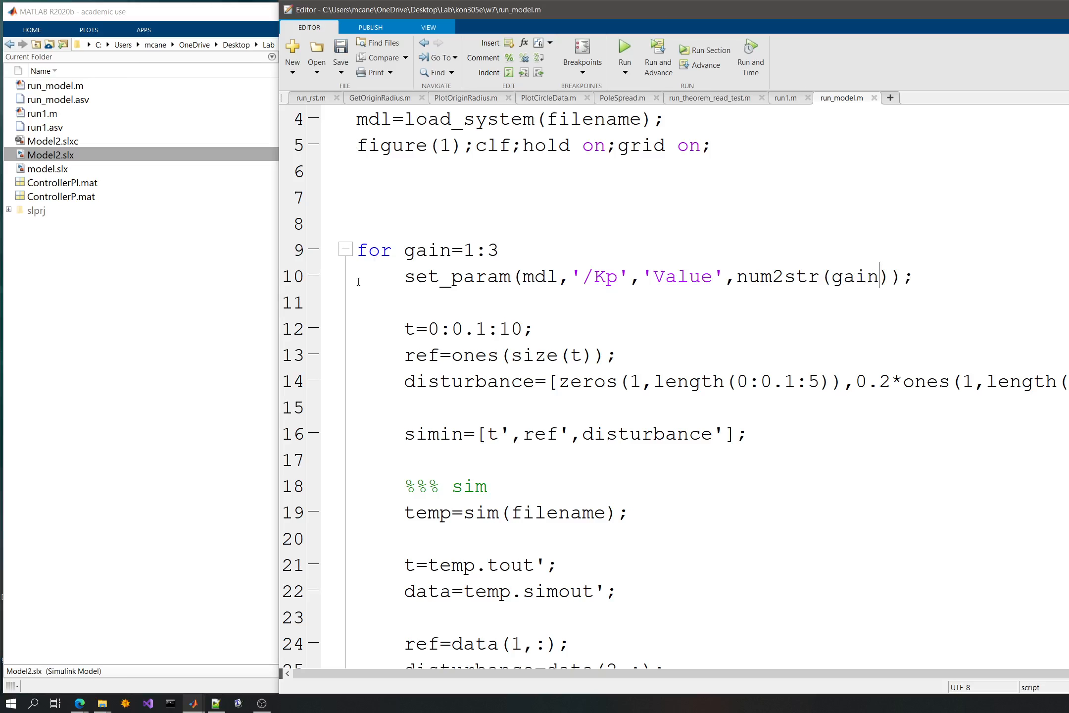
- Run the script, read the error message in the Command Window and return to the script
{"action": "left_click", "coordinate": [212, 7]}
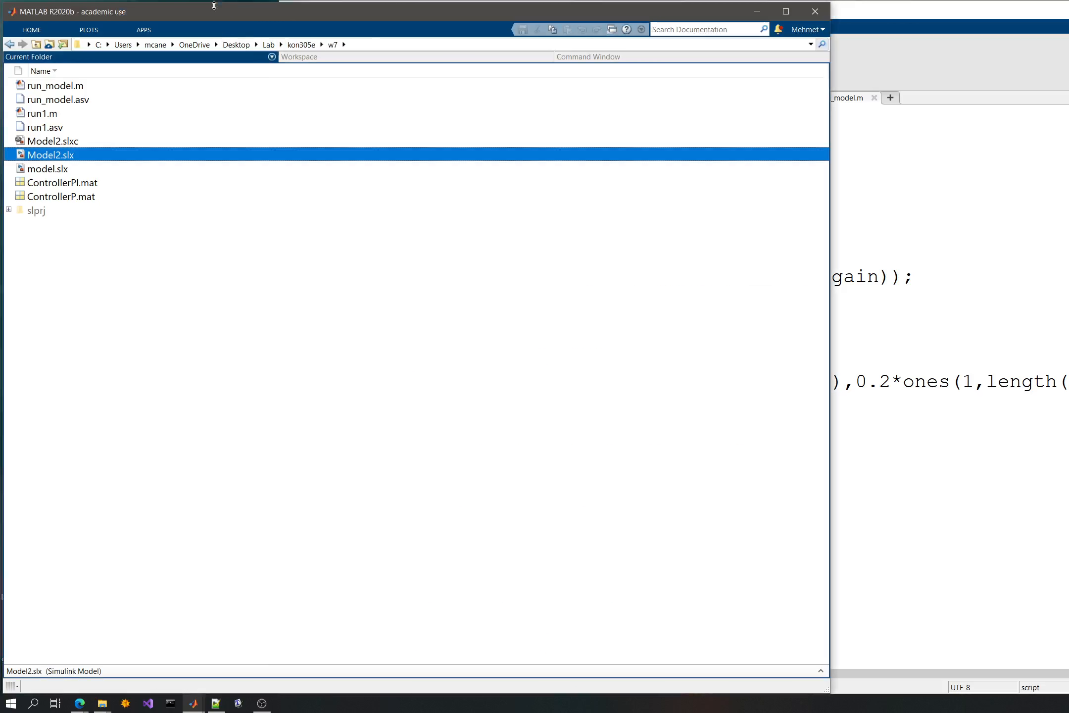
{"action": "left_click", "coordinate": [591, 59]}
{"action": "left_click", "coordinate": [986, 159]}
{"action": "left_click", "coordinate": [668, 59]}
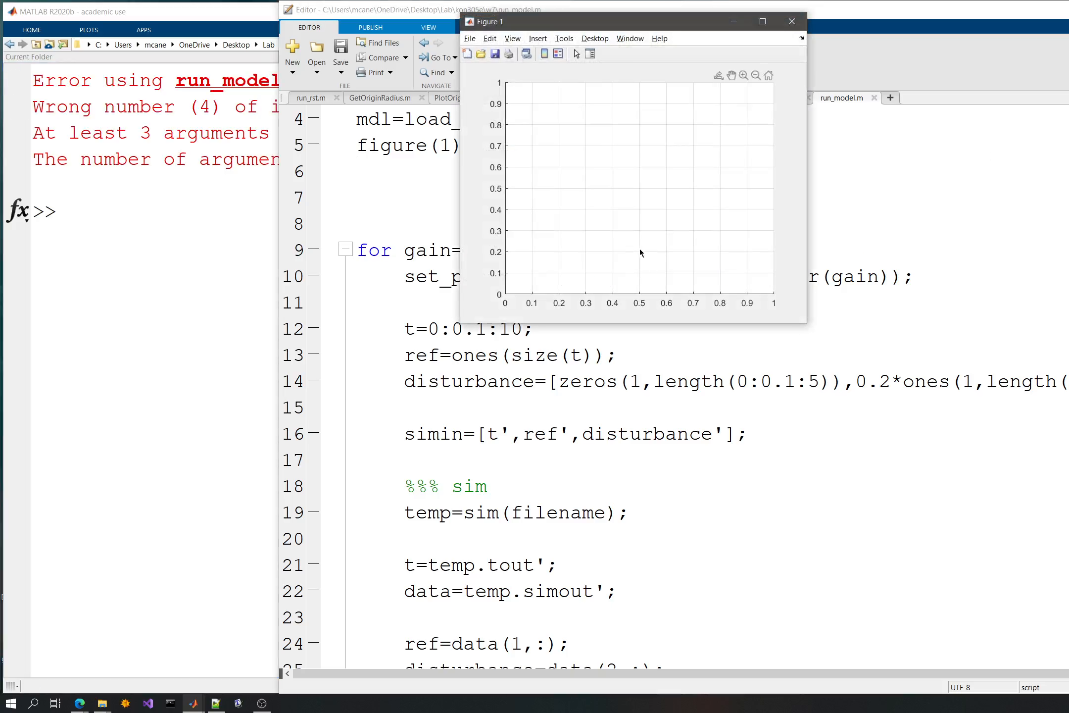
{"action": "left_click", "coordinate": [174, 159]}
{"action": "left_click_drag", "start_coordinate": [271, 106], "coordinate": [365, 106]}
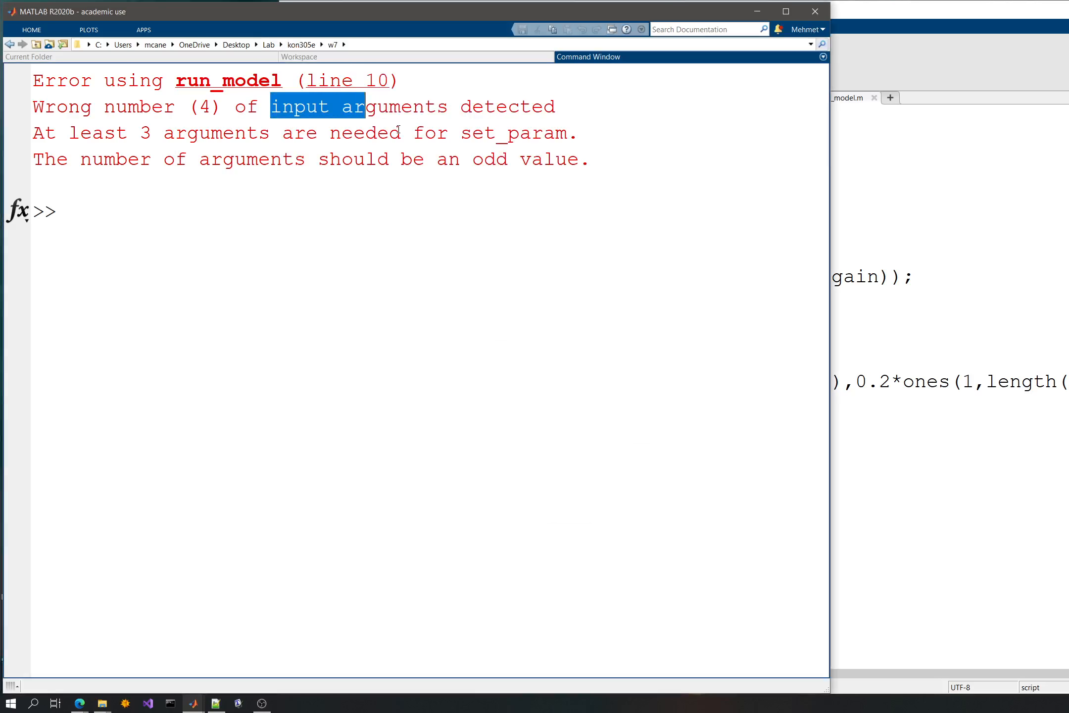
{"action": "left_click", "coordinate": [1002, 323]}
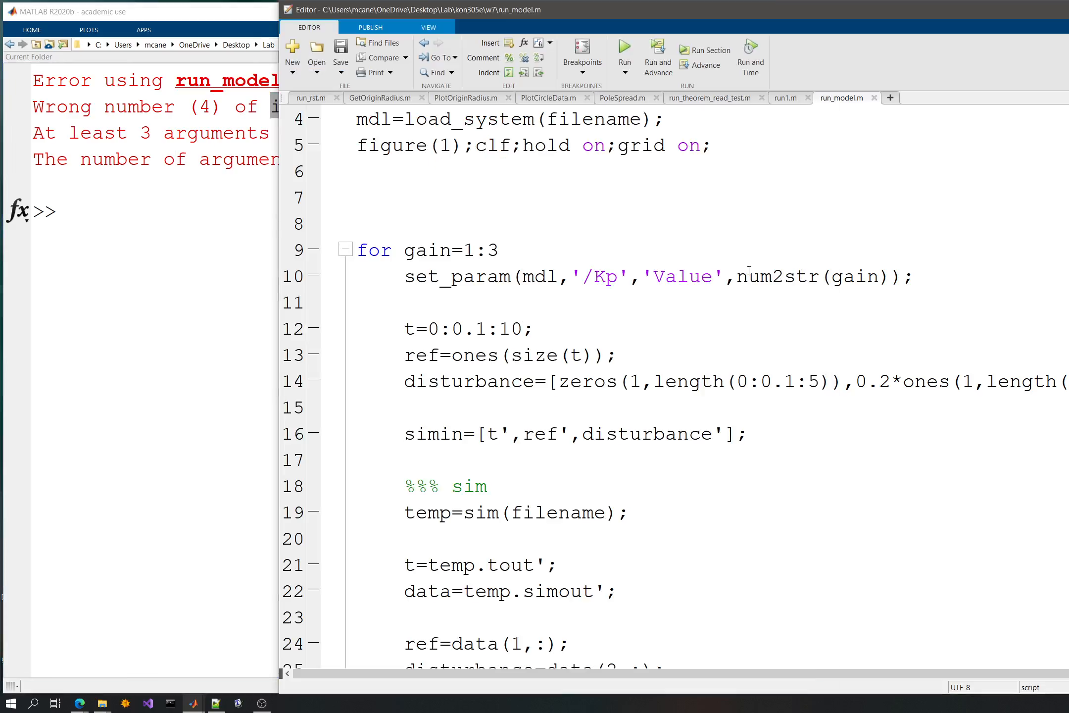
- Change the parameter name in the set_param call to 'Gain', save the script, rerun it and check the Command Window
{"action": "left_click", "coordinate": [879, 276]}
{"action": "key", "text": "Right"}
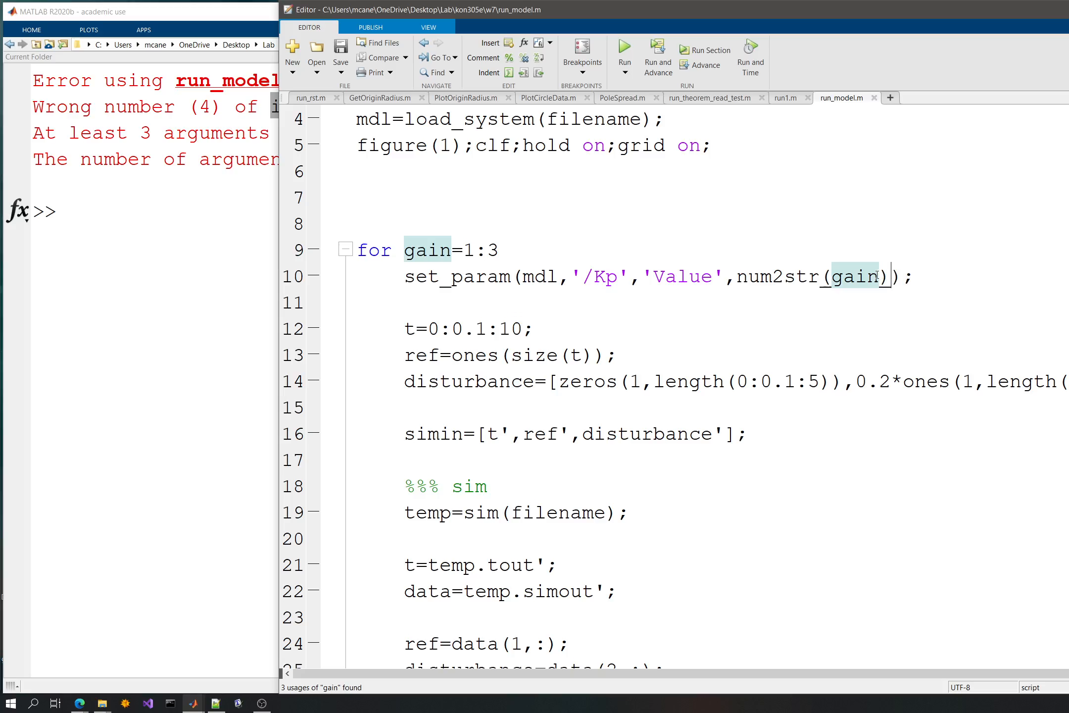
{"action": "left_click", "coordinate": [701, 276]}
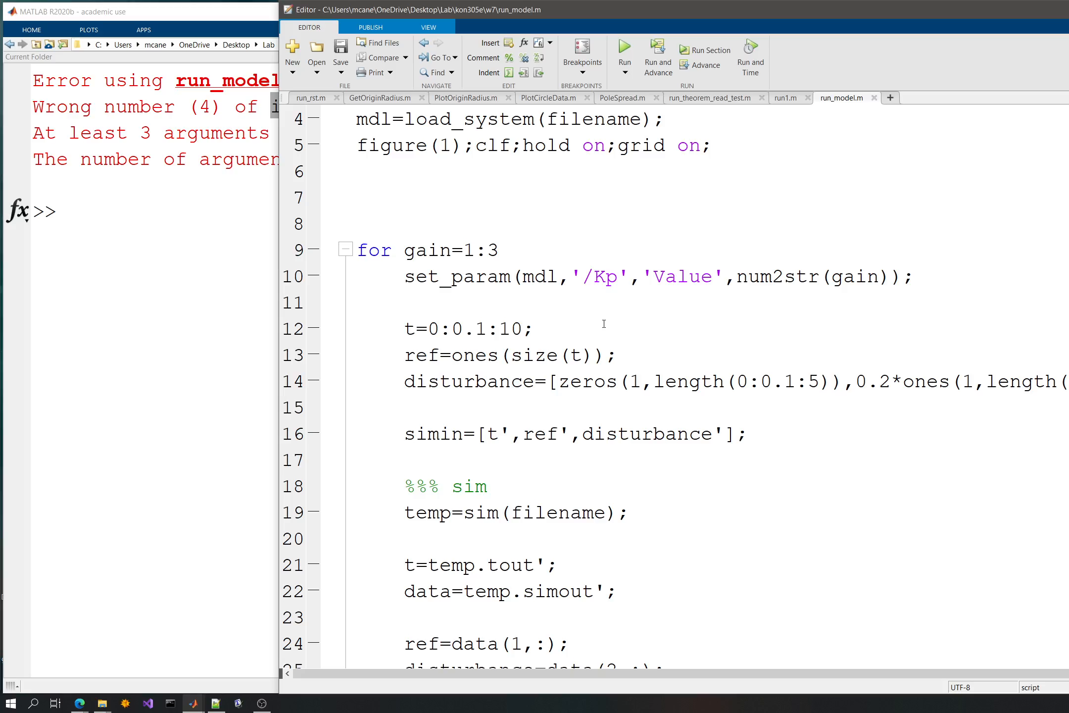
{"action": "key", "text": "Right"}
{"action": "key", "text": "Right"}
{"action": "key", "text": "Right"}
{"action": "key", "text": "Right"}
{"action": "key", "text": "ctrl+shift+Right"}
{"action": "type", "text": "Gain"}
{"action": "key", "text": "ctrl+s"}
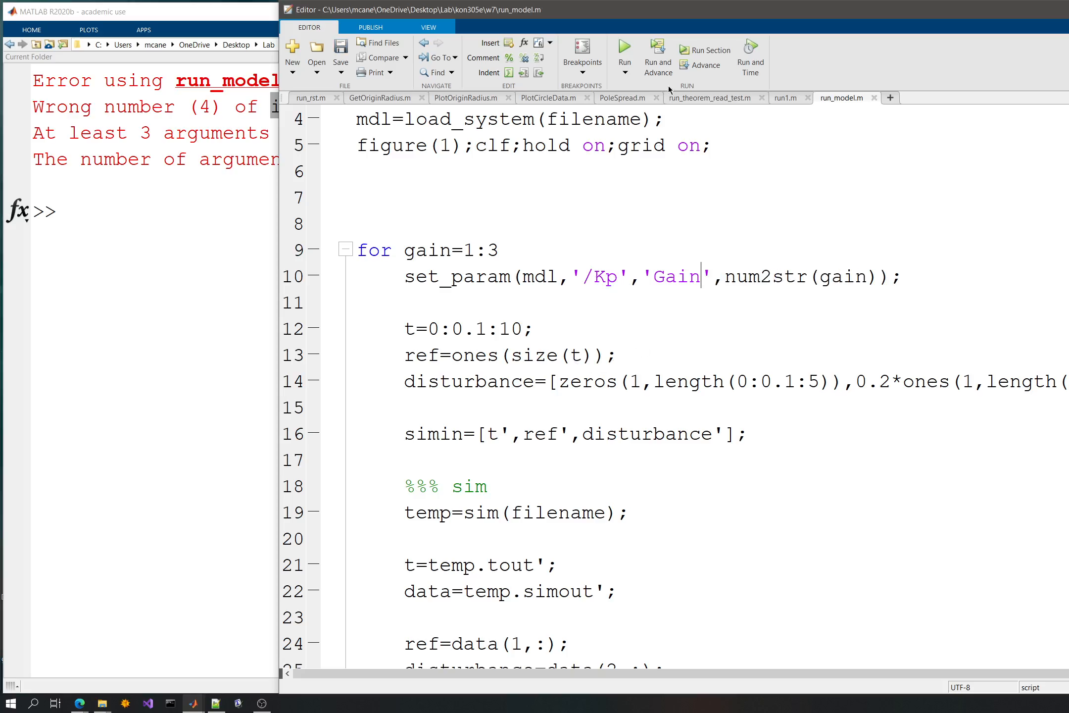
{"action": "left_click", "coordinate": [623, 48]}
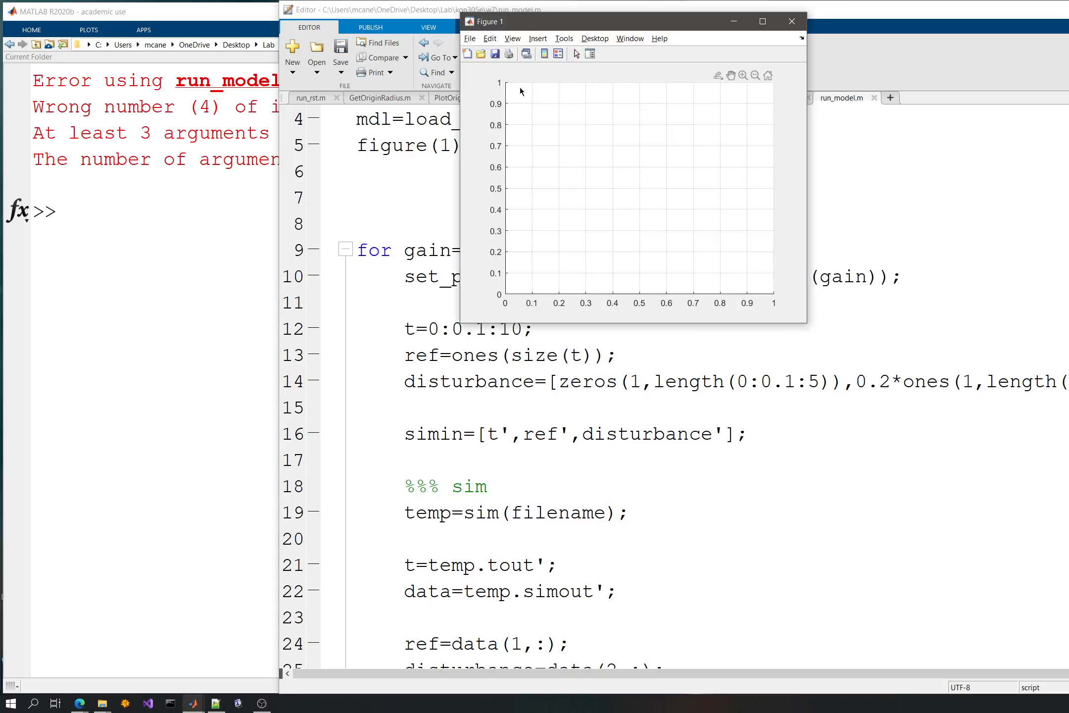
{"action": "left_click", "coordinate": [183, 246]}
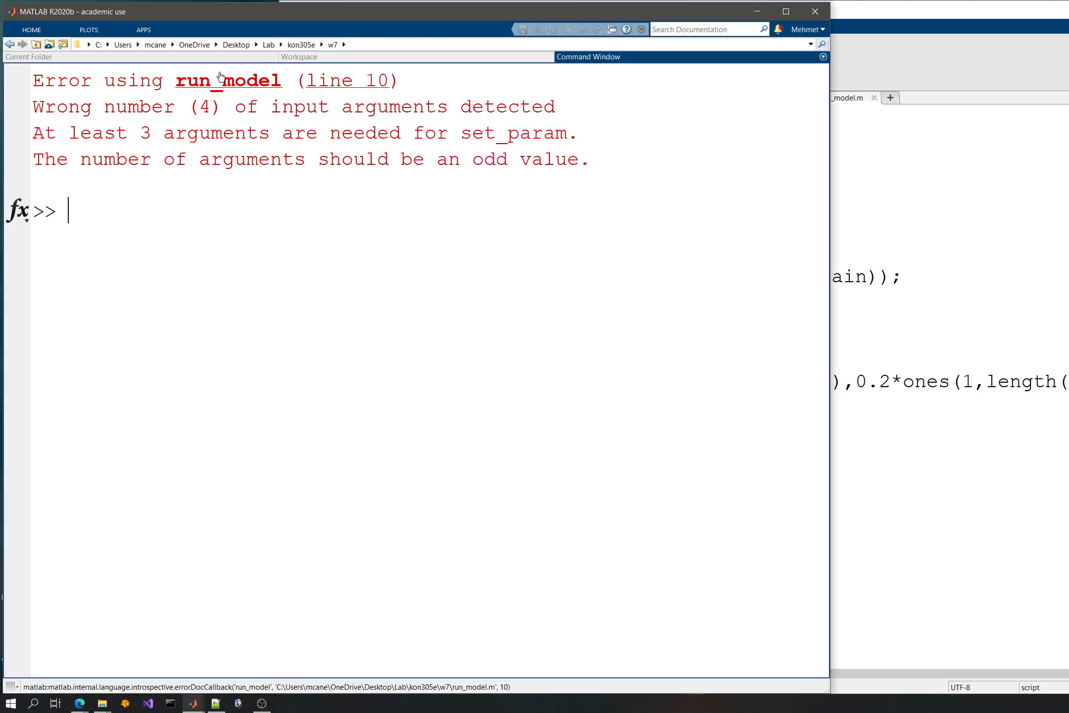
- Open Model2.slx and check the parameter name in the Kp block's settings against the set_param line in the script
{"action": "left_click", "coordinate": [214, 58]}
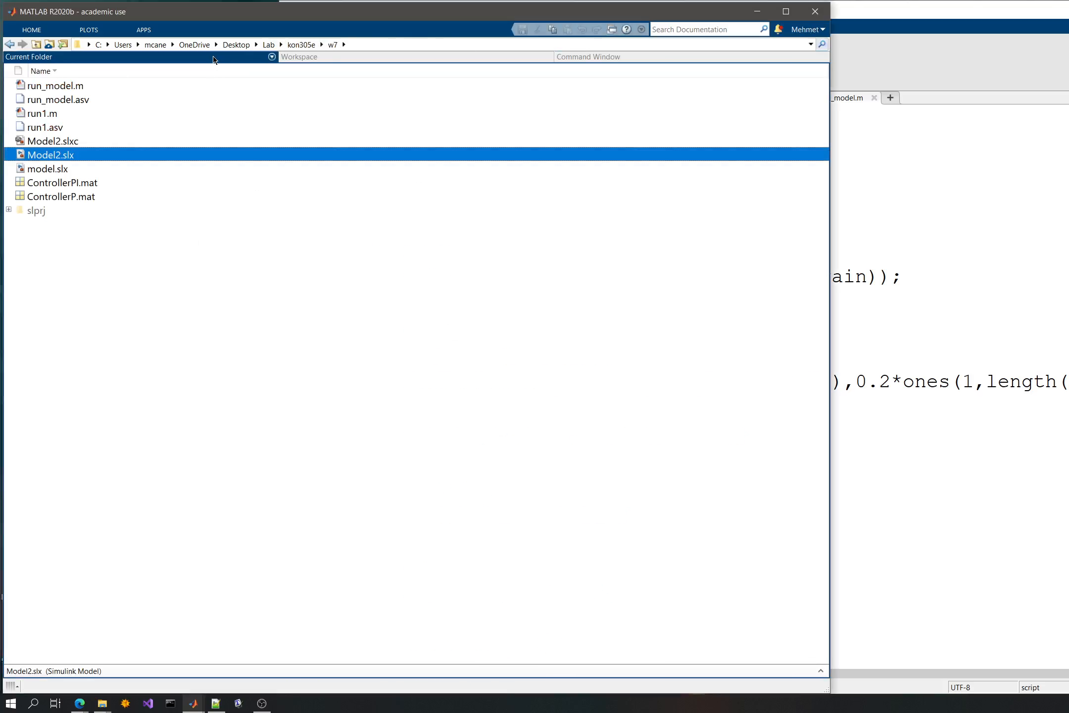
{"action": "double_click", "coordinate": [50, 155]}
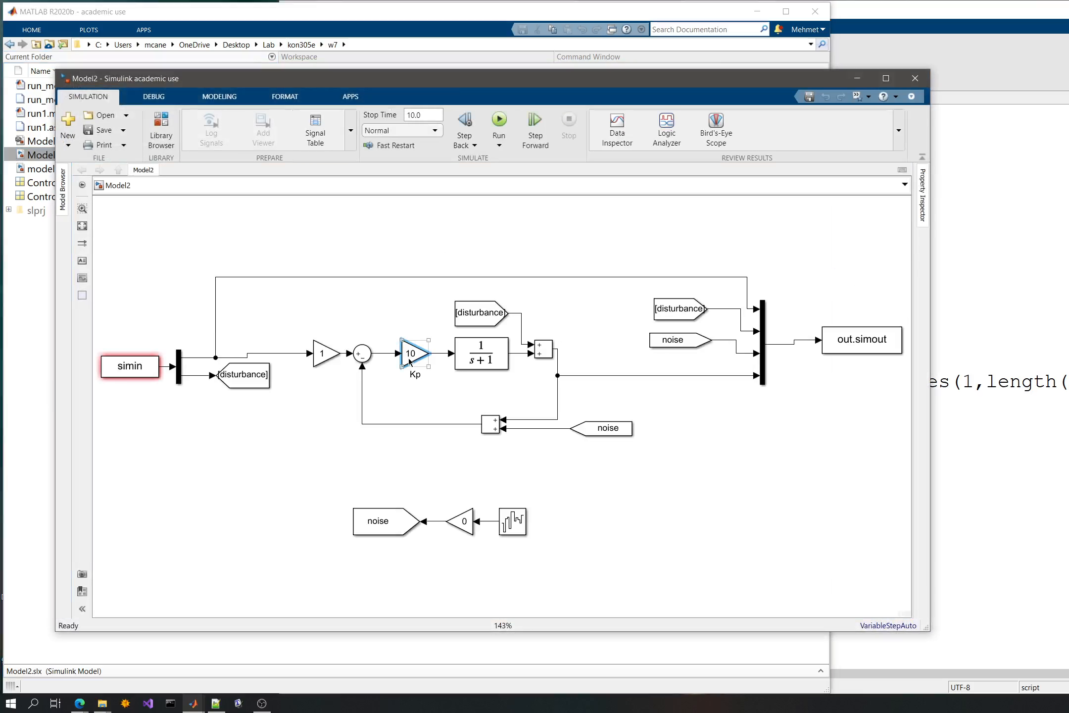
{"action": "double_click", "coordinate": [411, 354]}
{"action": "double_click", "coordinate": [448, 323]}
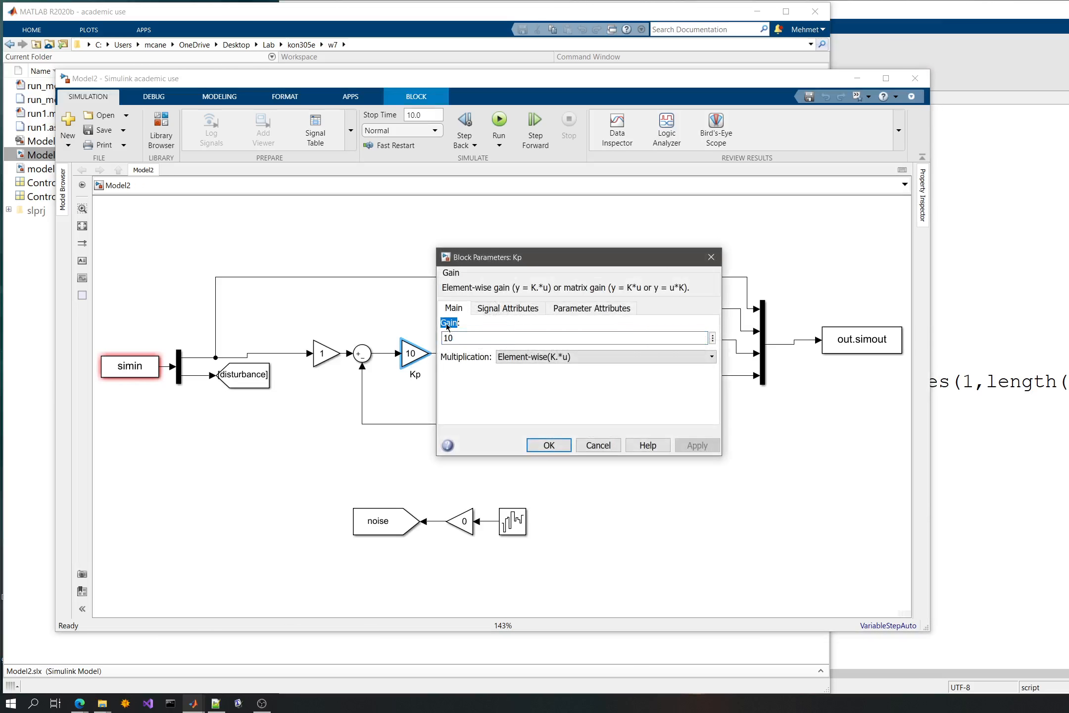
{"action": "left_click", "coordinate": [549, 445]}
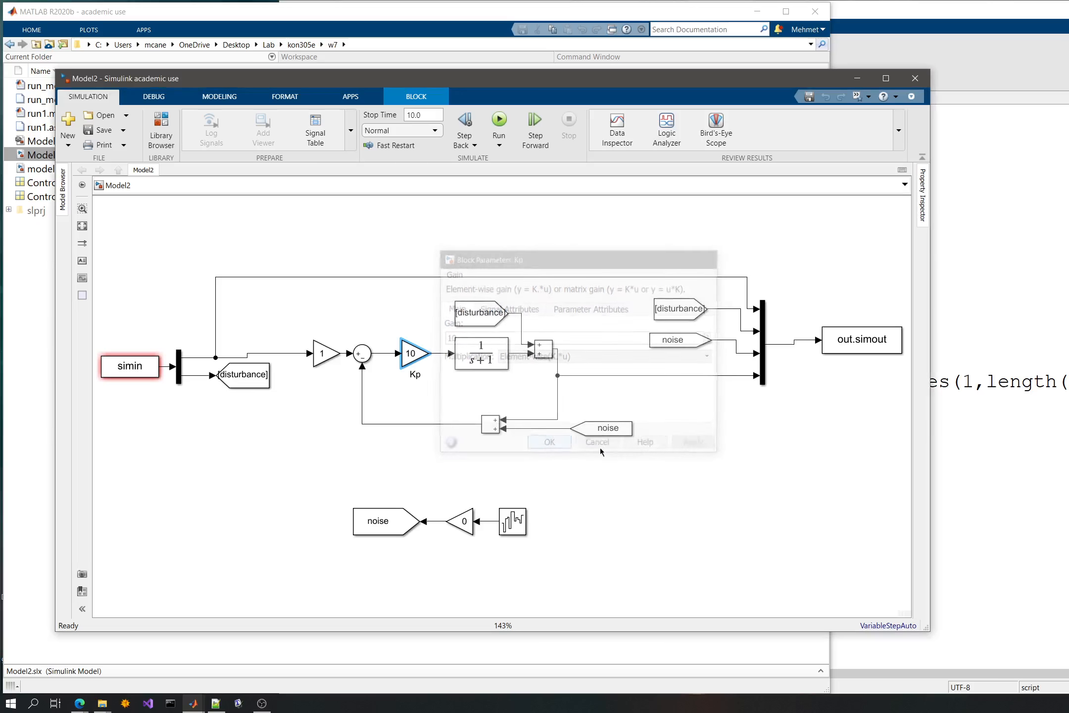
{"action": "left_click", "coordinate": [978, 474]}
{"action": "double_click", "coordinate": [677, 277]}
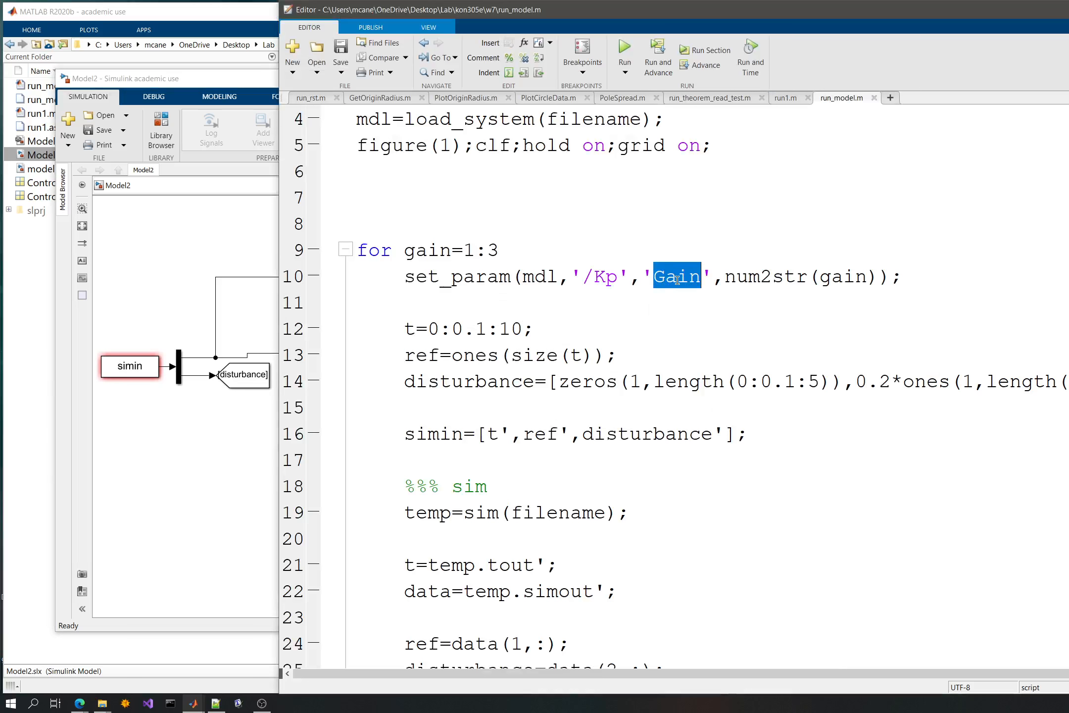
{"action": "left_click", "coordinate": [600, 301]}
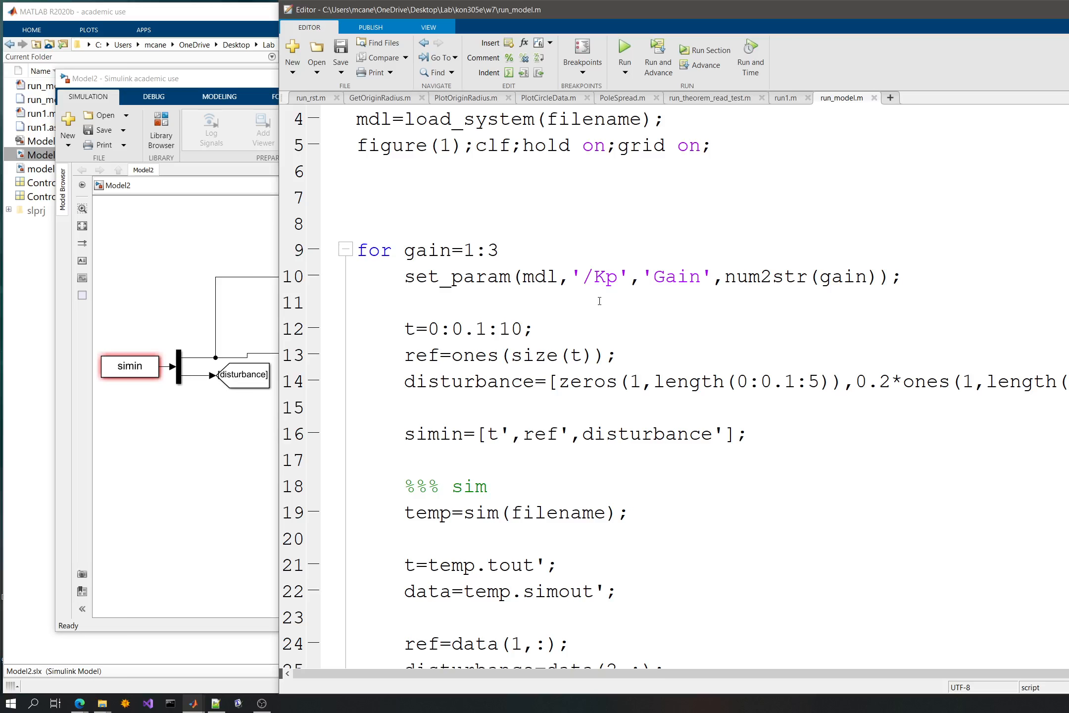
{"action": "left_click", "coordinate": [19, 303]}
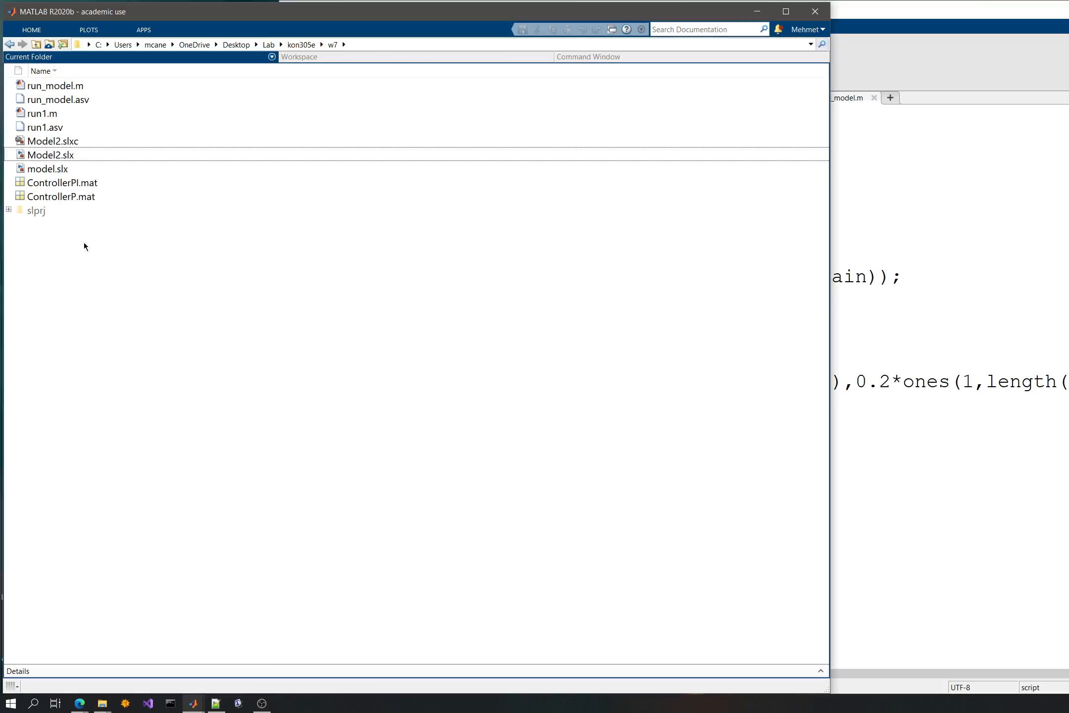
- Display the help text for set_param in the Command Window, read its syntax examples and return to the script
{"action": "left_click", "coordinate": [561, 58]}
{"action": "type", "text": "help set_param"}
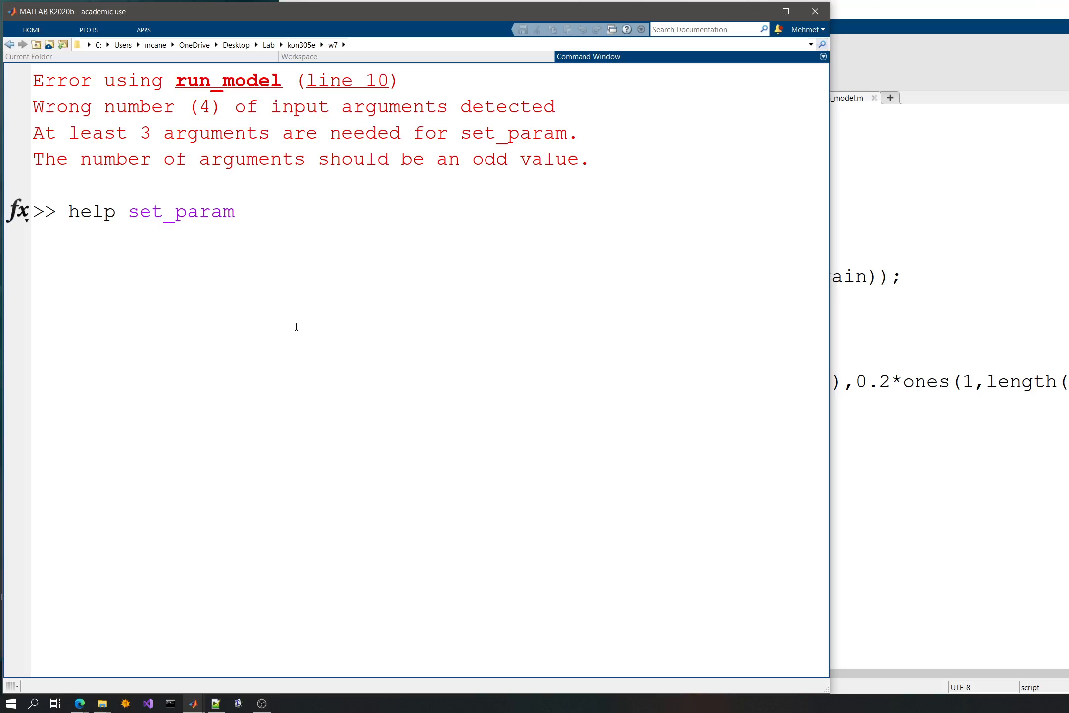
{"action": "key", "text": "Return"}
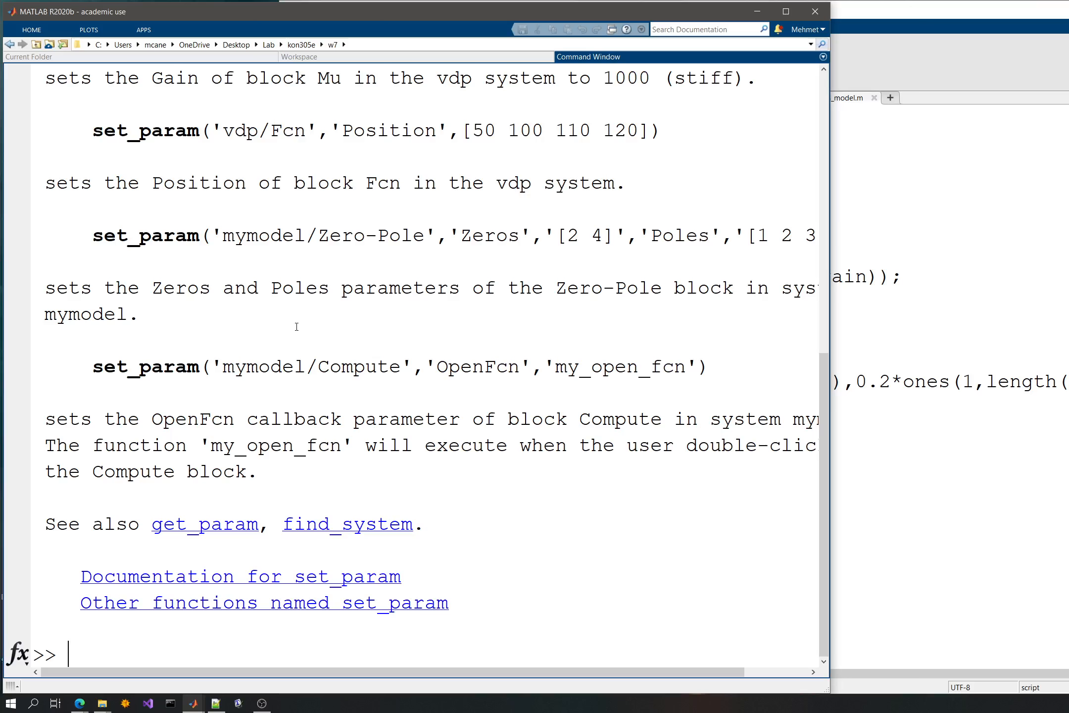
{"action": "left_click", "coordinate": [876, 298]}
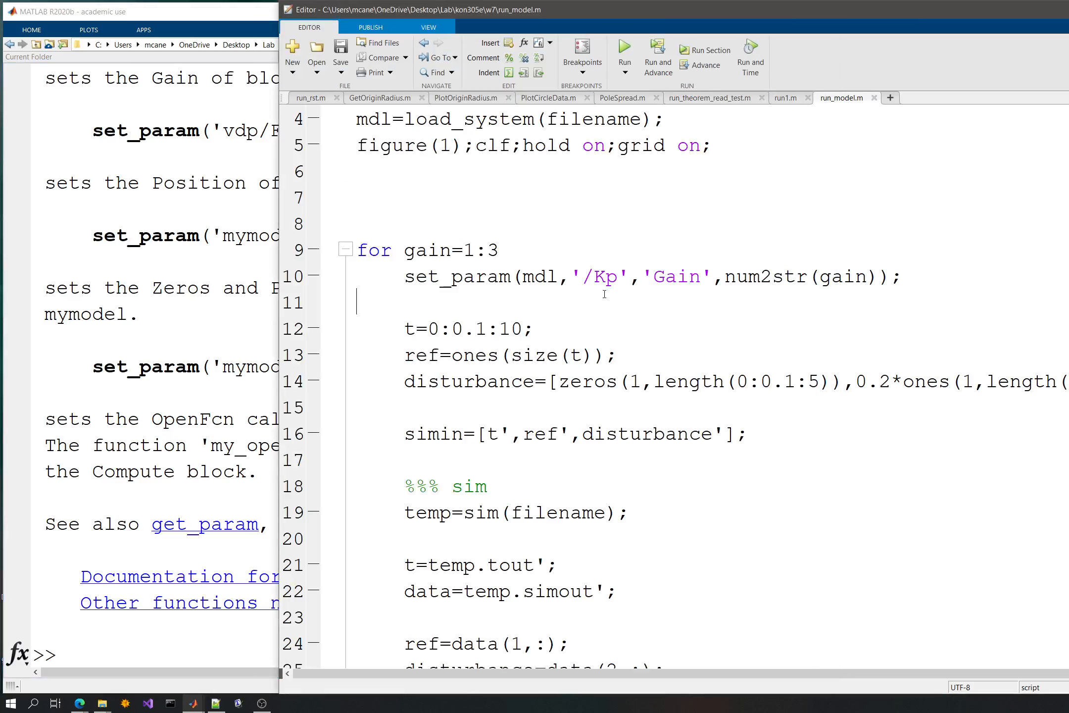
- Combine the model and block arguments of the set_param call on line 10 into the bracketed expression [mdl,'/Kp']
{"action": "double_click", "coordinate": [561, 280]}
{"action": "key", "text": "Left"}
{"action": "key", "text": "Left"}
{"action": "key", "text": "Left"}
{"action": "key", "text": "Left"}
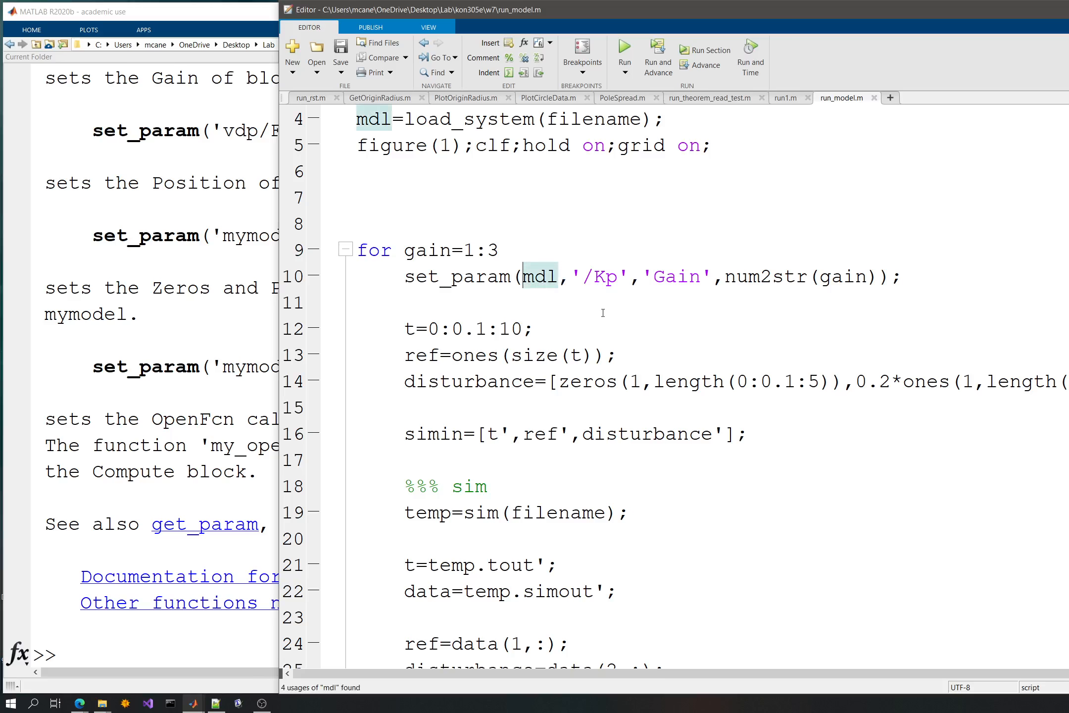
{"action": "type", "text": "["}
{"action": "key", "text": "Right"}
{"action": "key", "text": "Right"}
{"action": "key", "text": "Right"}
{"action": "key", "text": "shift+Right"}
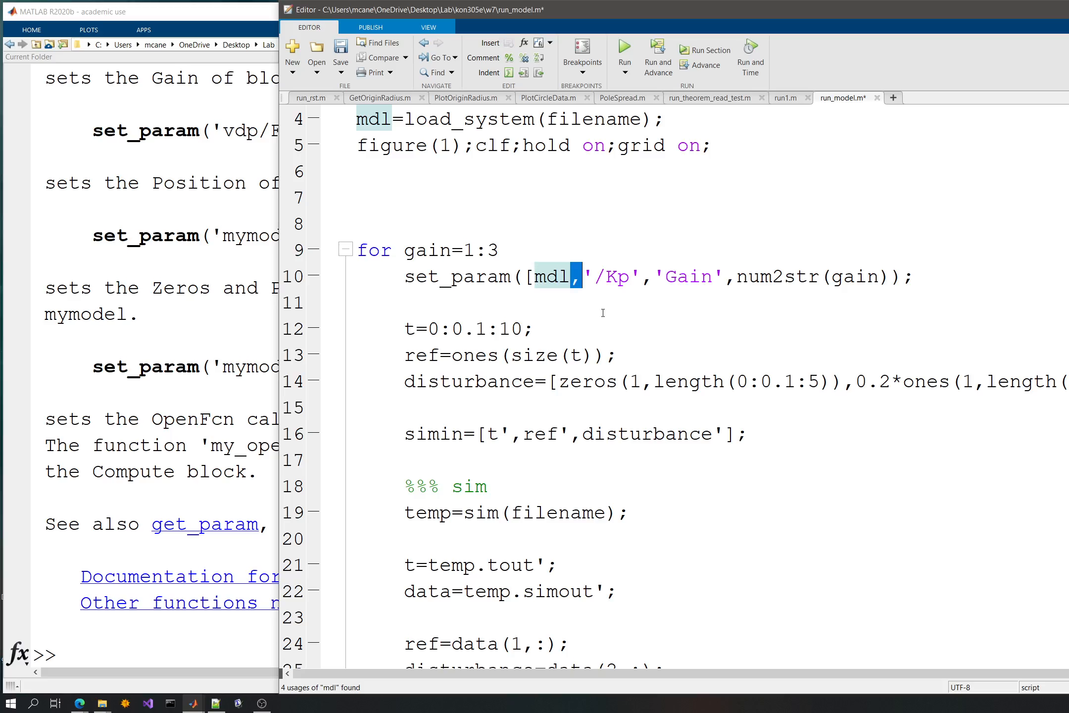
{"action": "key", "text": "Delete"}
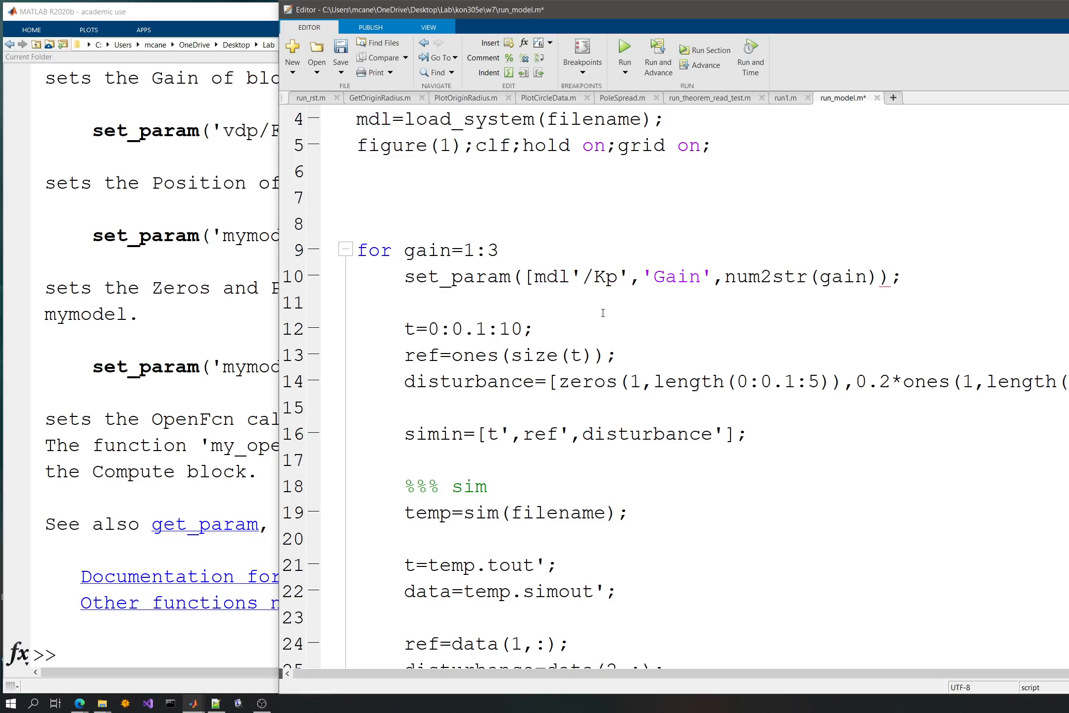
{"action": "type", "text": ","}
{"action": "key", "text": "Right"}
{"action": "key", "text": "Right"}
{"action": "key", "text": "Right"}
{"action": "key", "text": "Right"}
{"action": "key", "text": "Right"}
{"action": "type", "text": "]"}
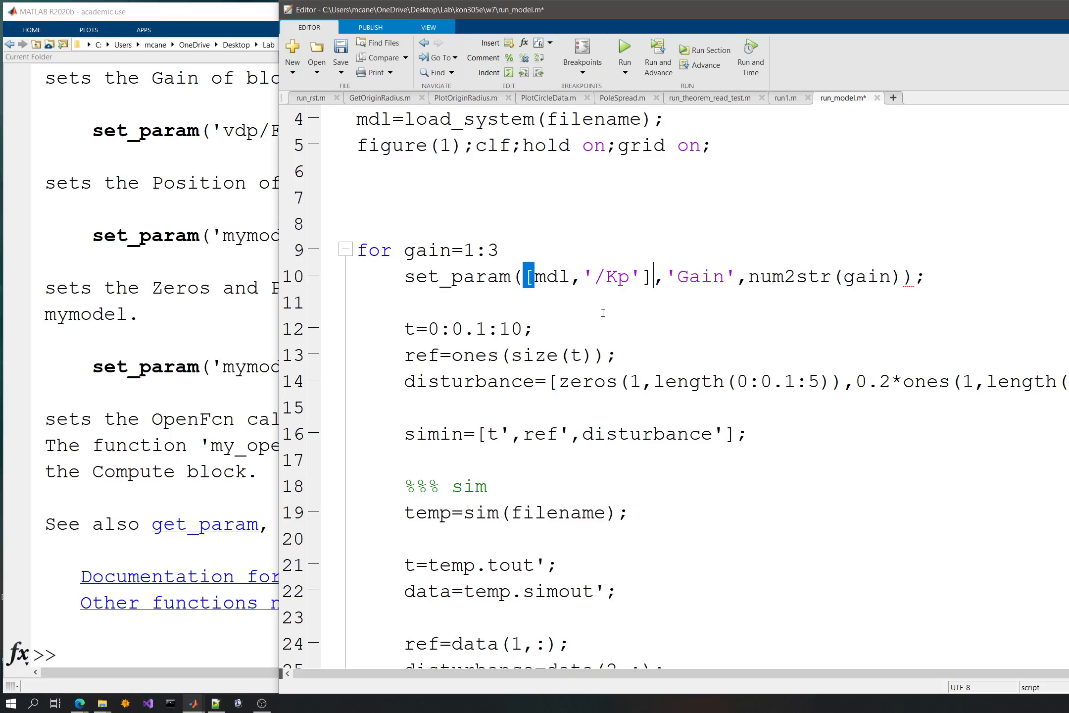
- Save and run the script, read the error message in the Command Window and return to the script
{"action": "key", "text": "ctrl+s"}
{"action": "left_click", "coordinate": [636, 41]}
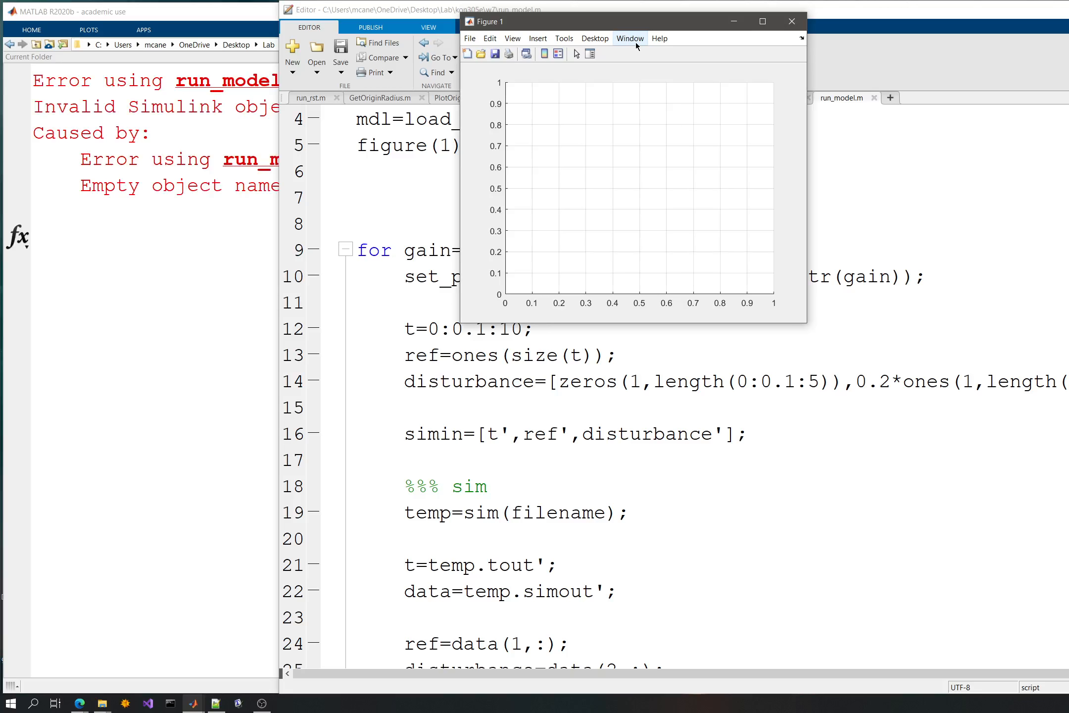
{"action": "left_click", "coordinate": [185, 219]}
{"action": "left_click_drag", "start_coordinate": [176, 106], "coordinate": [317, 106]}
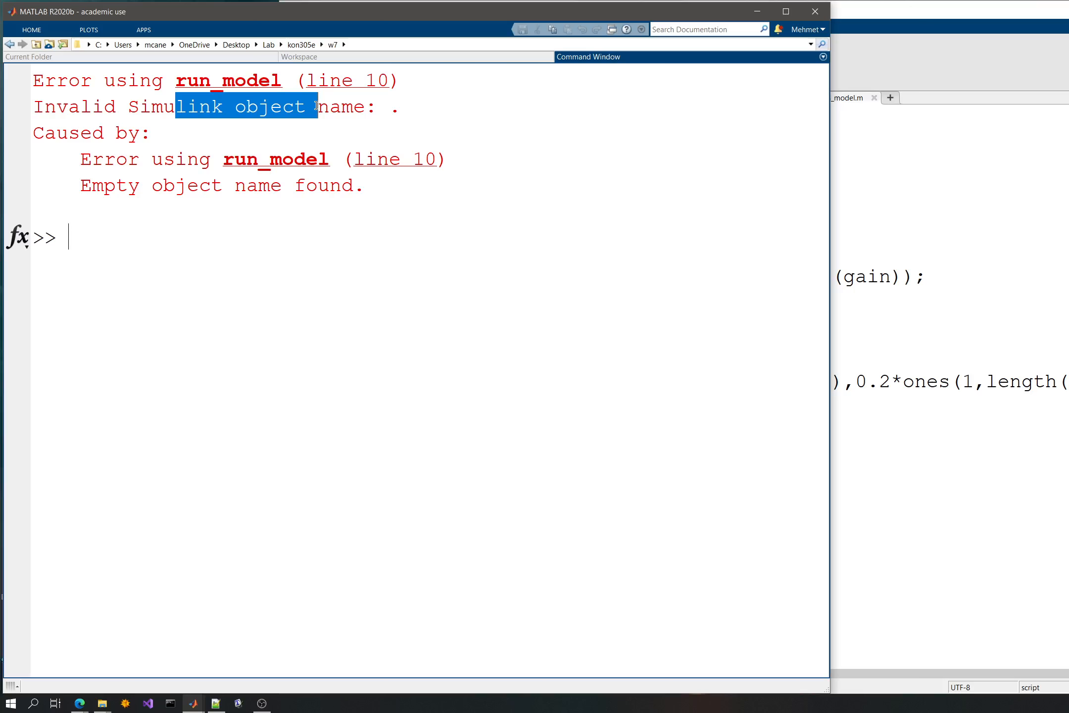
{"action": "left_click", "coordinate": [387, 288]}
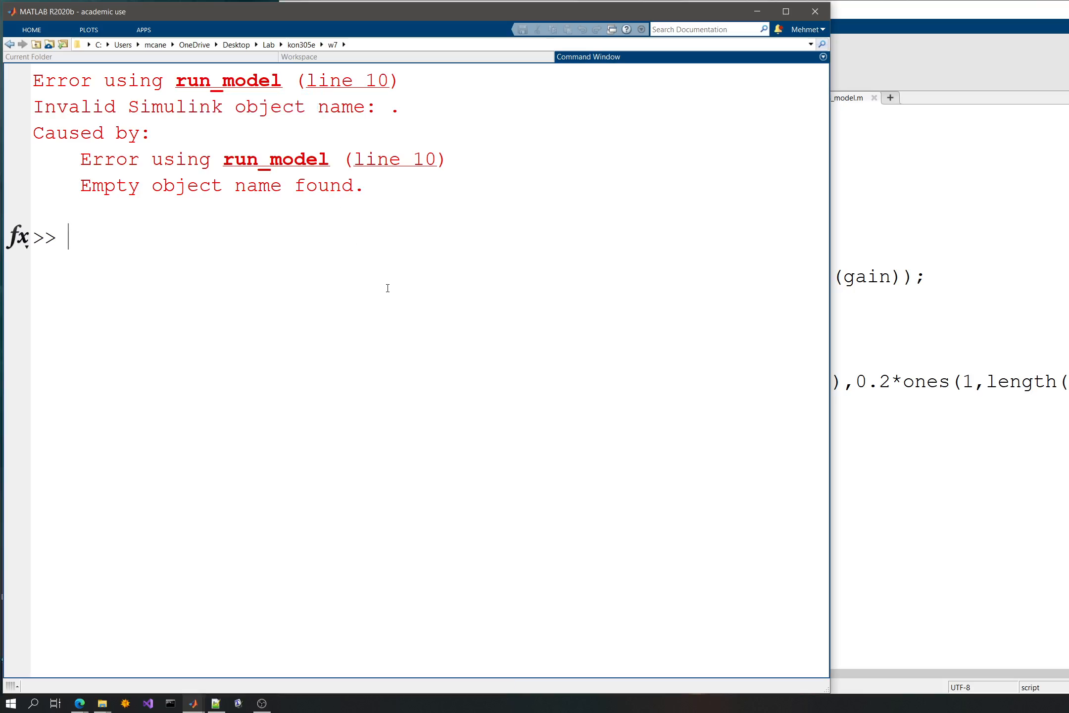
{"action": "left_click", "coordinate": [904, 282]}
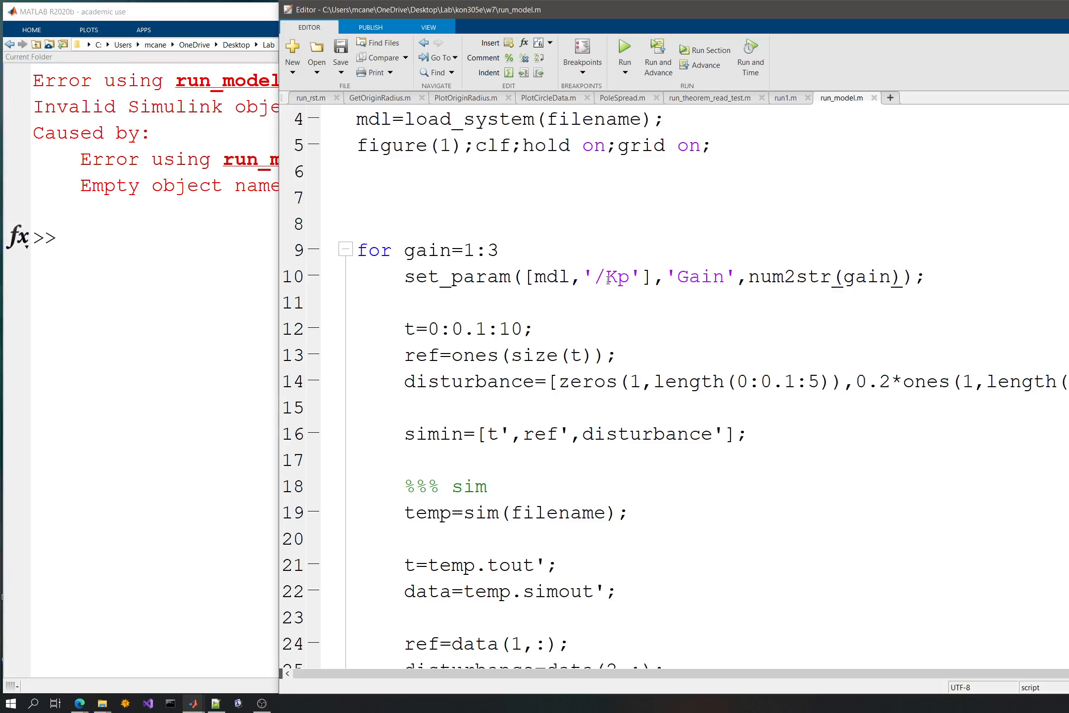
- Replace mdl with filename in the bracketed set_param argument and rerun the script to plot the responses
{"action": "double_click", "coordinate": [560, 277]}
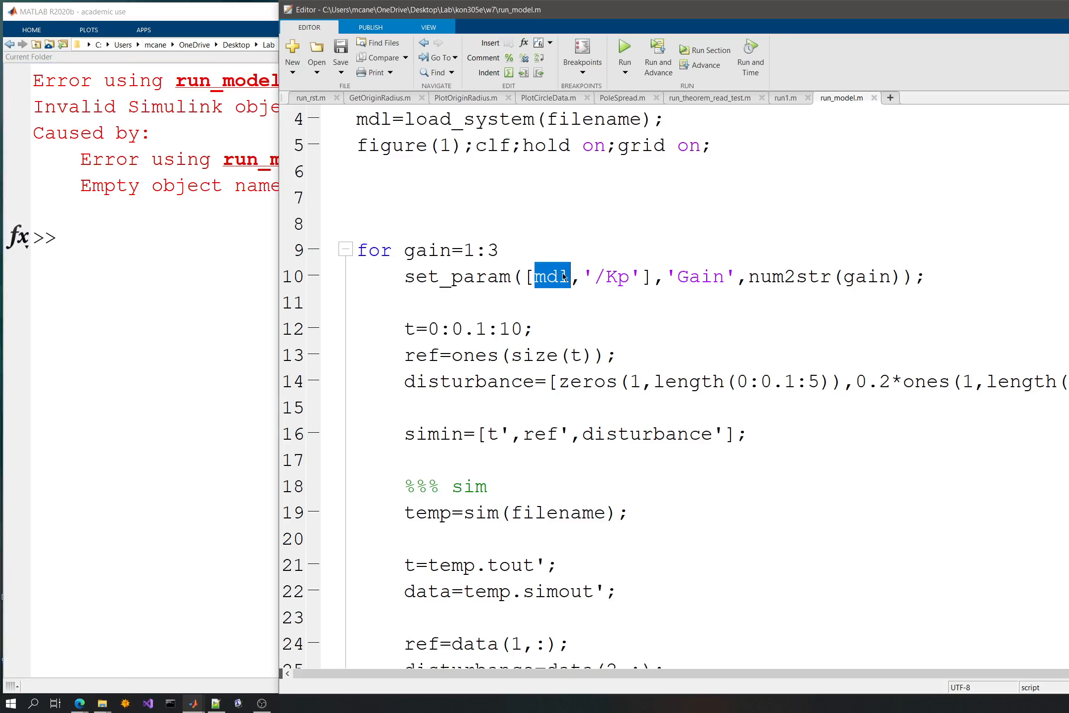
{"action": "scroll", "coordinate": [563, 278], "scroll_direction": "up", "scroll_amount": 1}
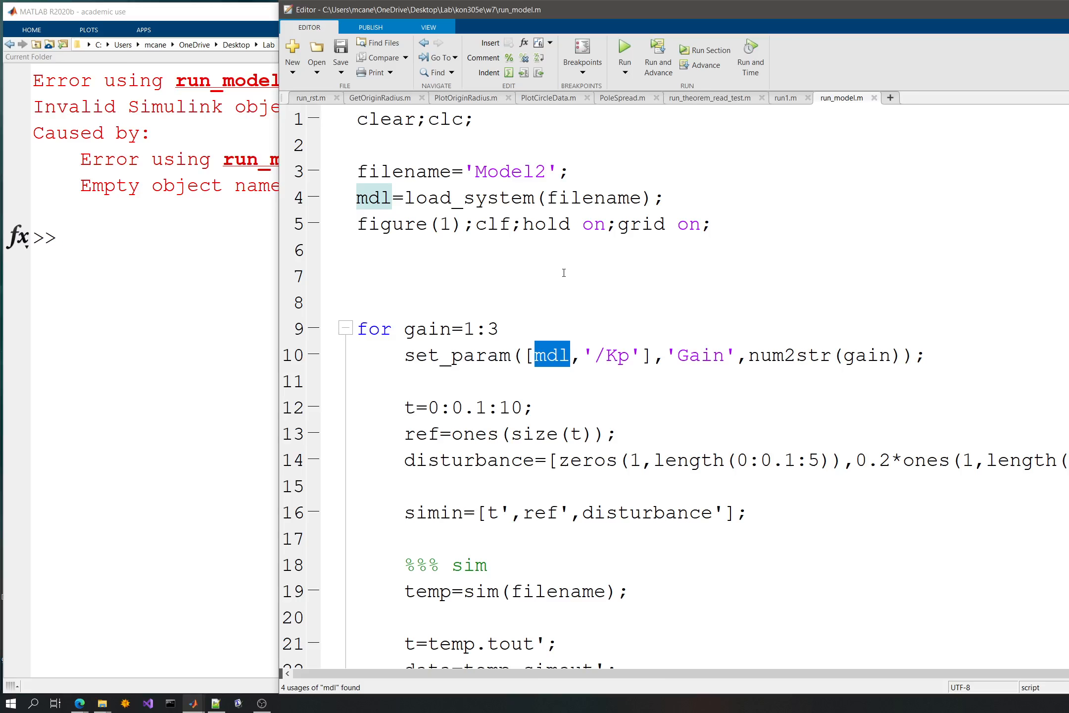
{"action": "type", "text": "filenmae"}
{"action": "key", "text": "BackSpace"}
{"action": "key", "text": "BackSpace"}
{"action": "key", "text": "BackSpace"}
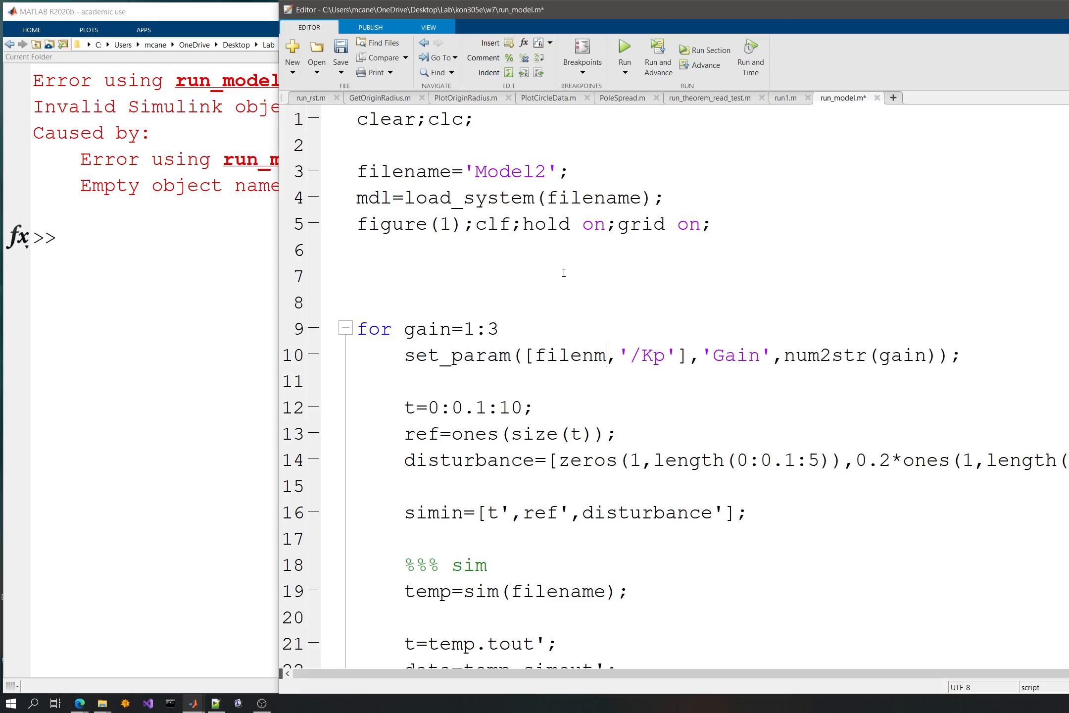
{"action": "type", "text": "ame"}
{"action": "left_click", "coordinate": [627, 49]}
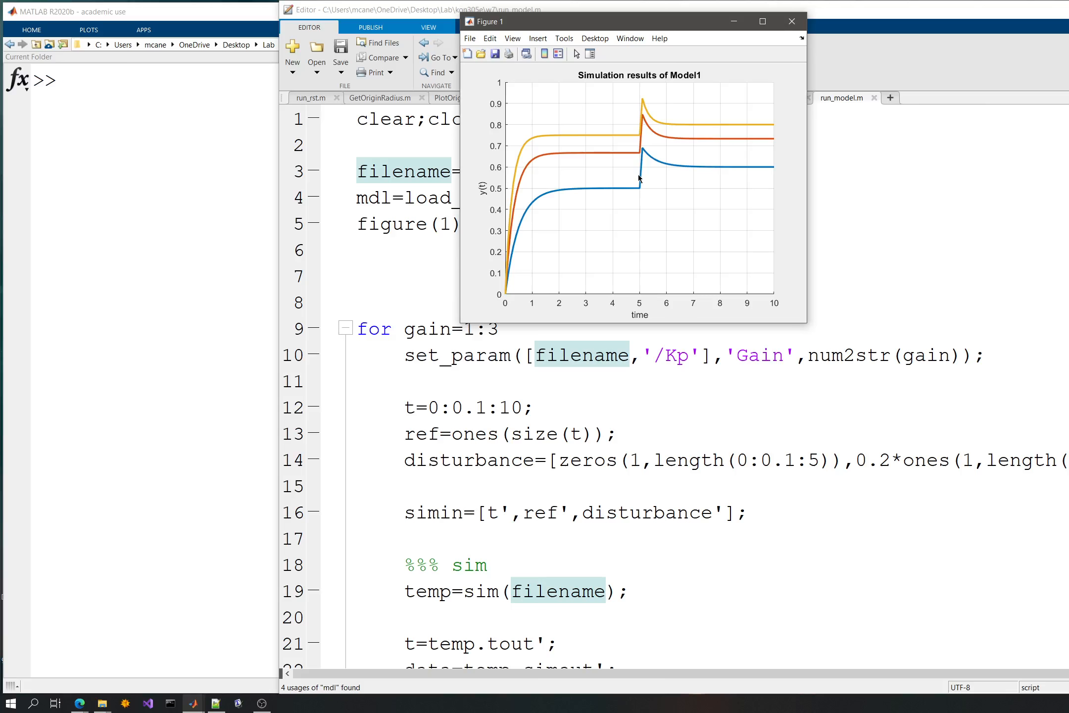
- Change the DisplayName prefix in the loop's plot command from 'Gain: ' to 'Kp: '
{"action": "left_click", "coordinate": [747, 402]}
{"action": "scroll", "coordinate": [863, 378], "scroll_direction": "down", "scroll_amount": 3}
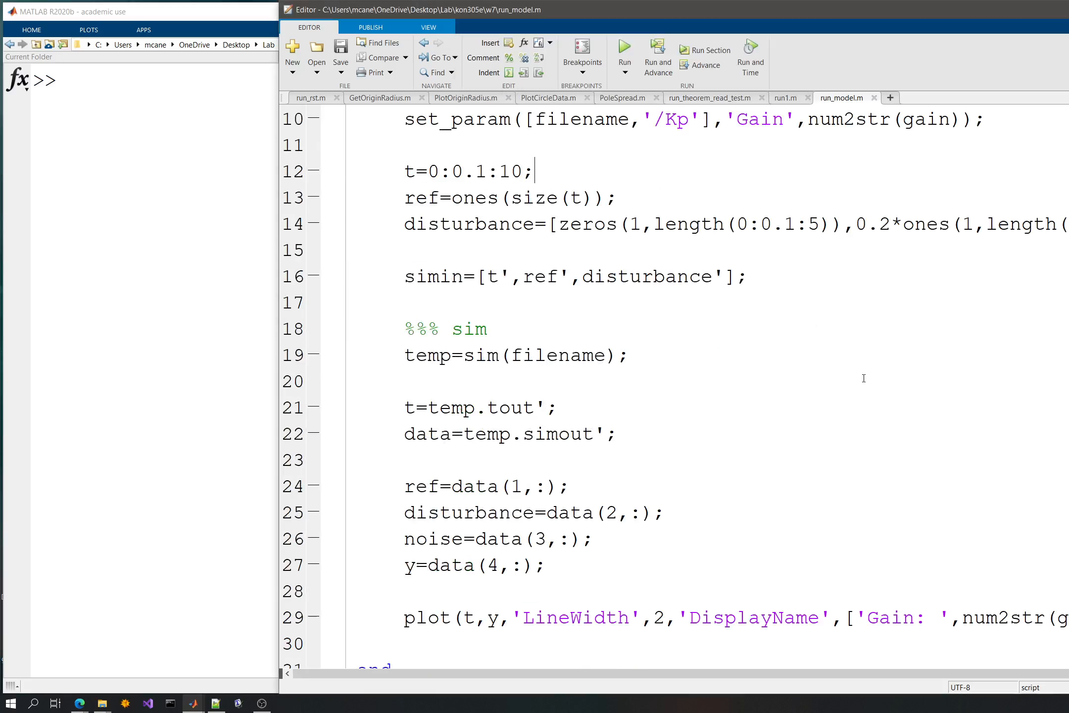
{"action": "scroll", "coordinate": [983, 649], "scroll_direction": "right", "scroll_amount": 3}
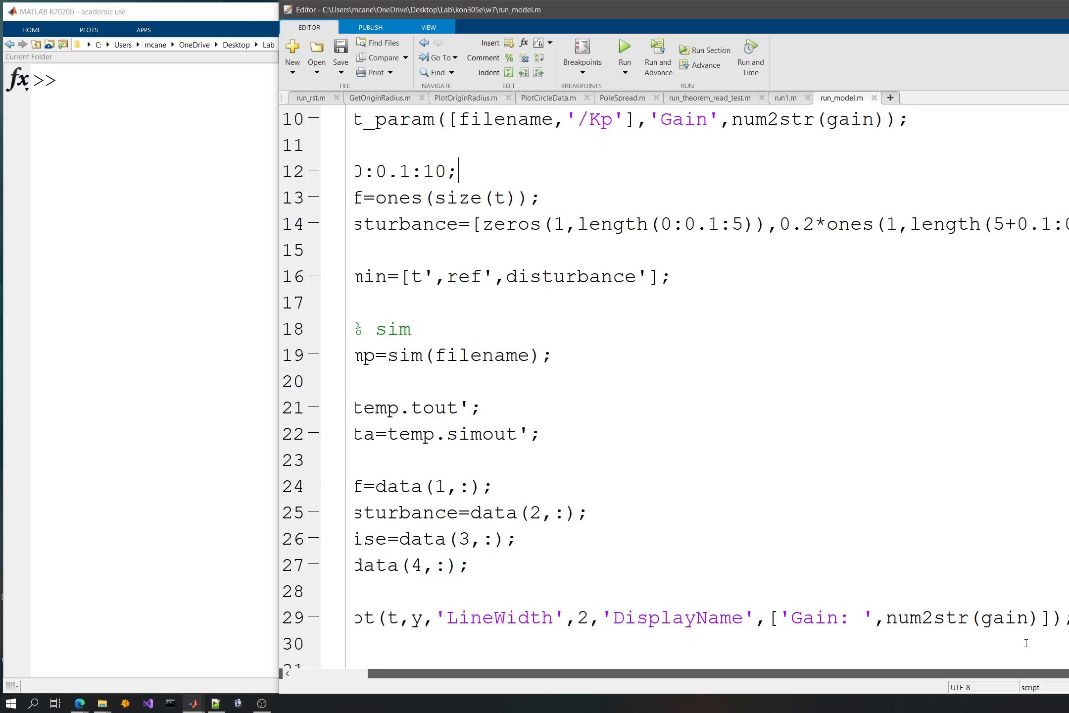
{"action": "scroll", "coordinate": [953, 594], "scroll_direction": "down", "scroll_amount": 2}
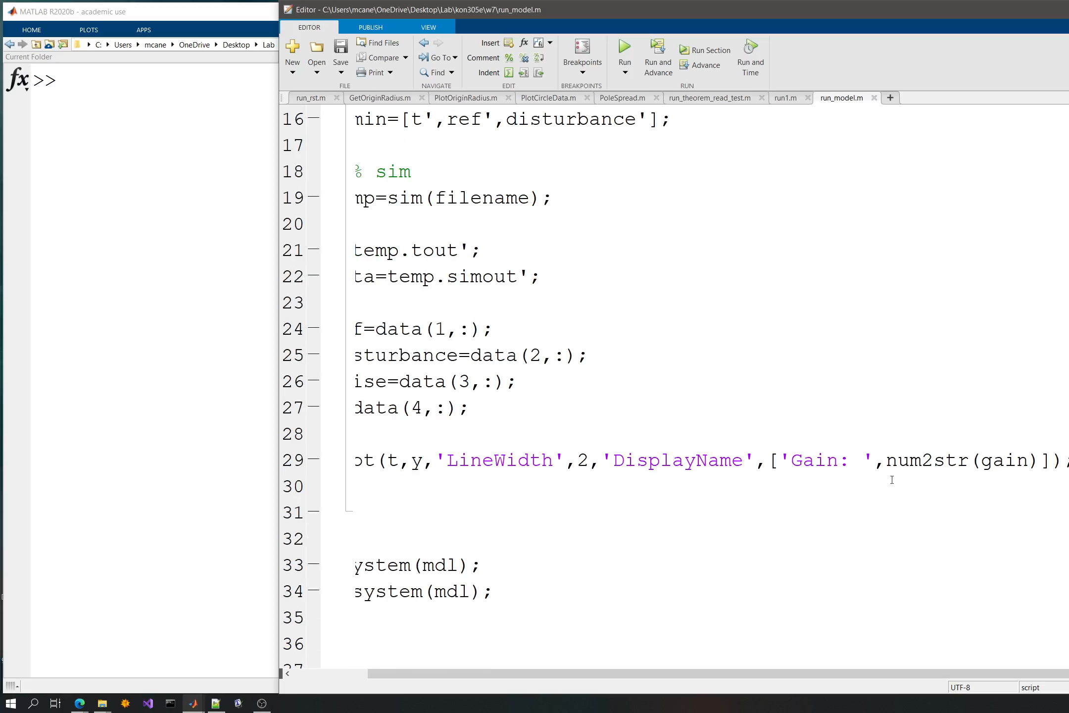
{"action": "double_click", "coordinate": [814, 460]}
{"action": "type", "text": "K"}
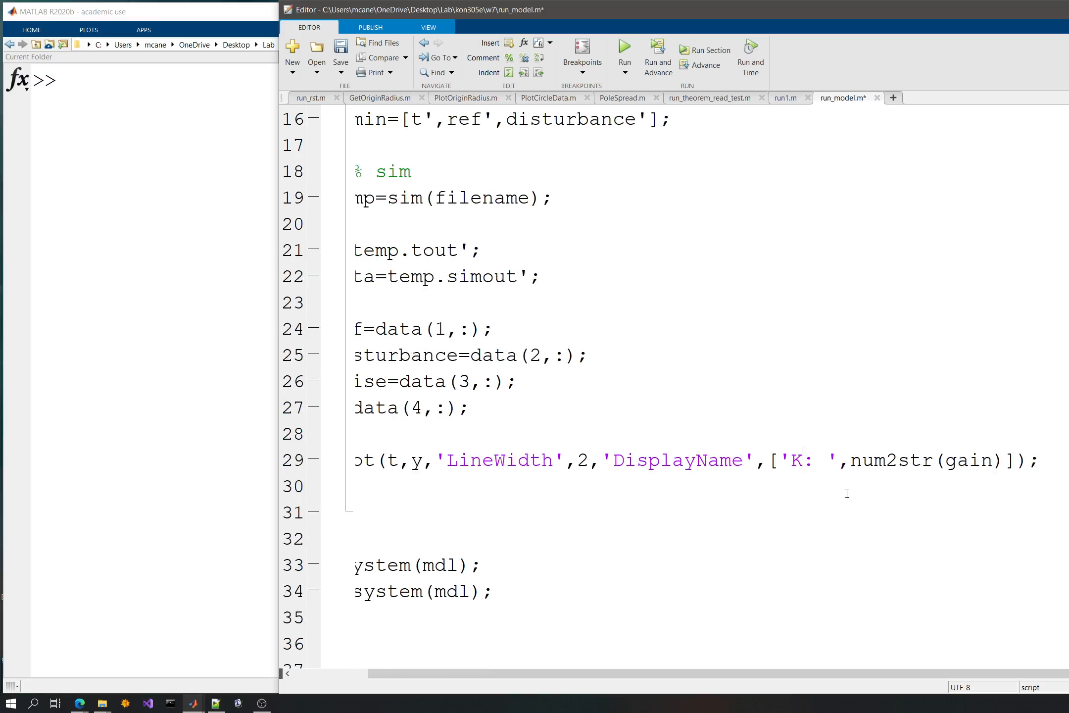
{"action": "type", "text": "p"}
- Uncomment the legend('show') line at the end of the script, save the script and rerun it
{"action": "key", "text": "Down"}
{"action": "key", "text": "Down"}
{"action": "key", "text": "Down"}
{"action": "key", "text": "Down"}
{"action": "key", "text": "Down"}
{"action": "key", "text": "Down"}
{"action": "key", "text": "Down"}
{"action": "key", "text": "Down"}
{"action": "key", "text": "Down"}
{"action": "key", "text": "Up"}
{"action": "key", "text": "Up"}
{"action": "key", "text": "Down"}
{"action": "key", "text": "Down"}
{"action": "key", "text": "Down"}
{"action": "key", "text": "Down"}
{"action": "key", "text": "Down"}
{"action": "key", "text": "Down"}
{"action": "key", "text": "Down"}
{"action": "key", "text": "Down"}
{"action": "key", "text": "Down"}
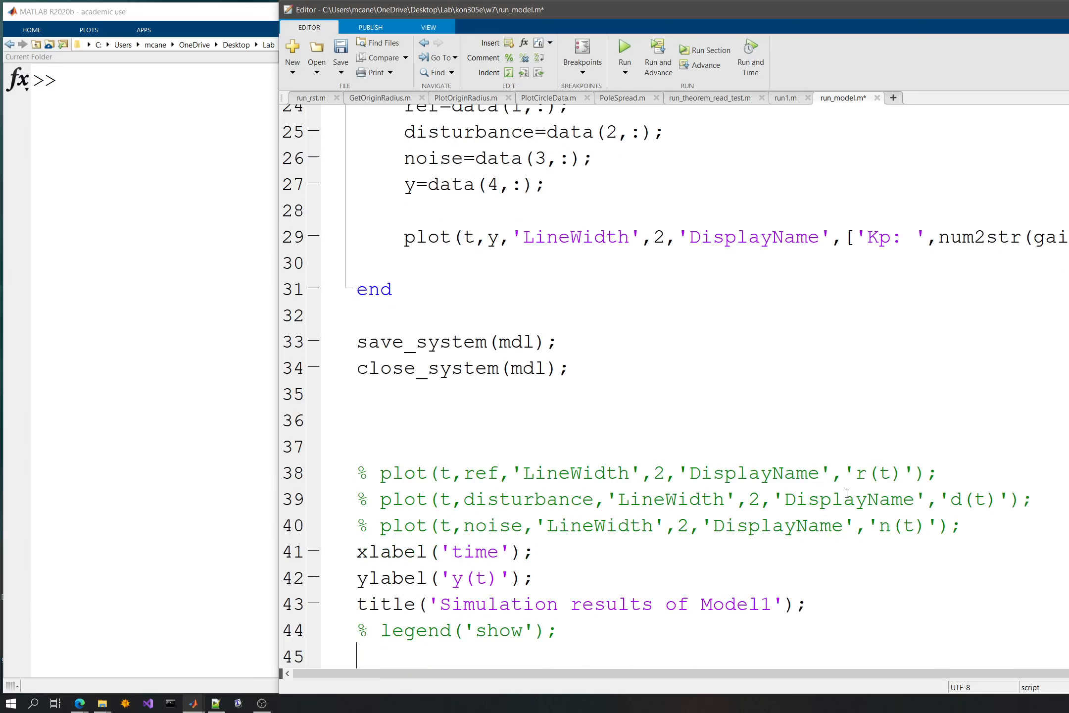
{"action": "key", "text": "Down"}
{"action": "key", "text": "Up"}
{"action": "key", "text": "Up"}
{"action": "key", "text": "Delete"}
{"action": "key", "text": "Delete"}
{"action": "key", "text": "ctrl+s"}
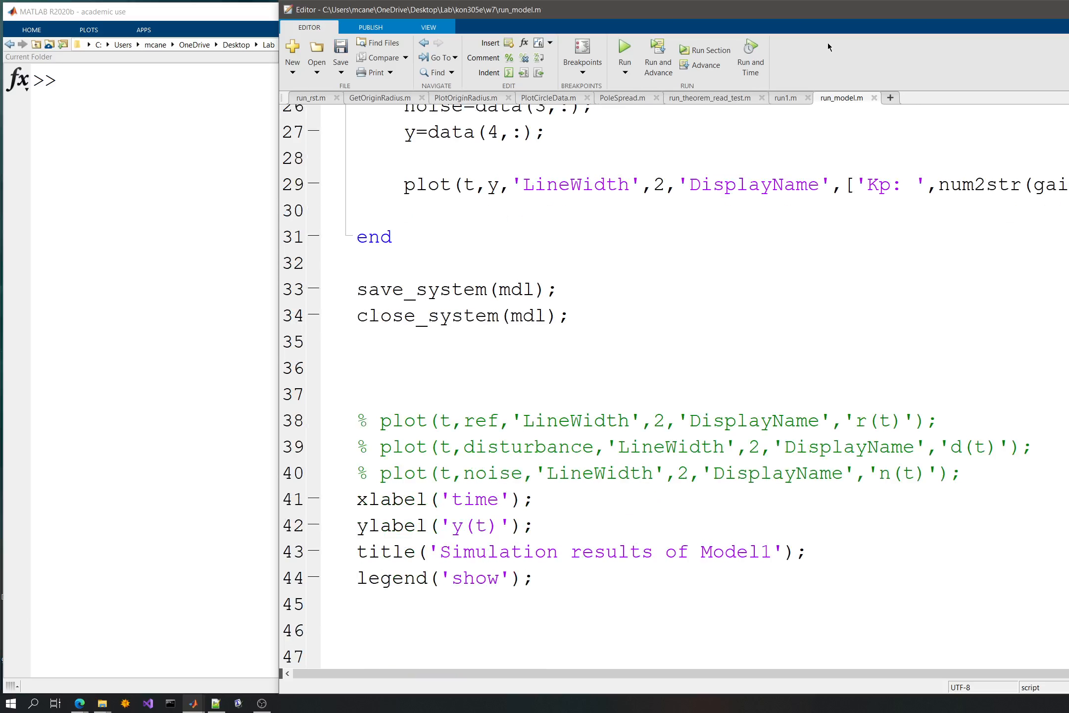
{"action": "left_click", "coordinate": [624, 49]}
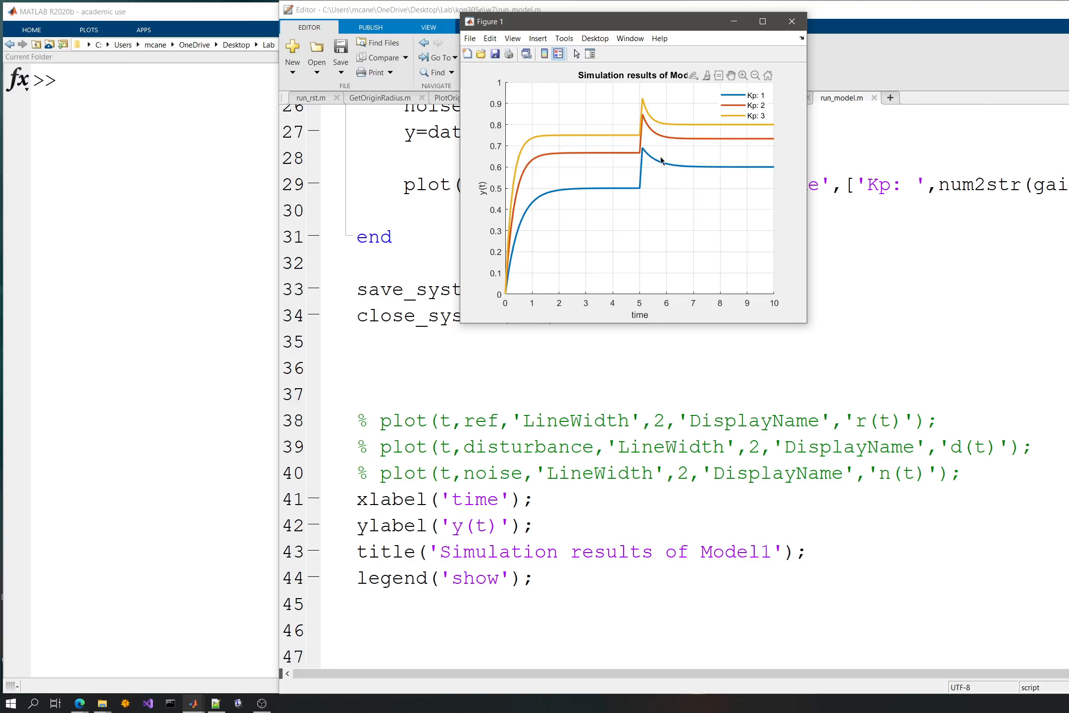
- Leave the figure and comment out the legend('show') line at the end of the script
{"action": "left_click", "coordinate": [631, 343]}
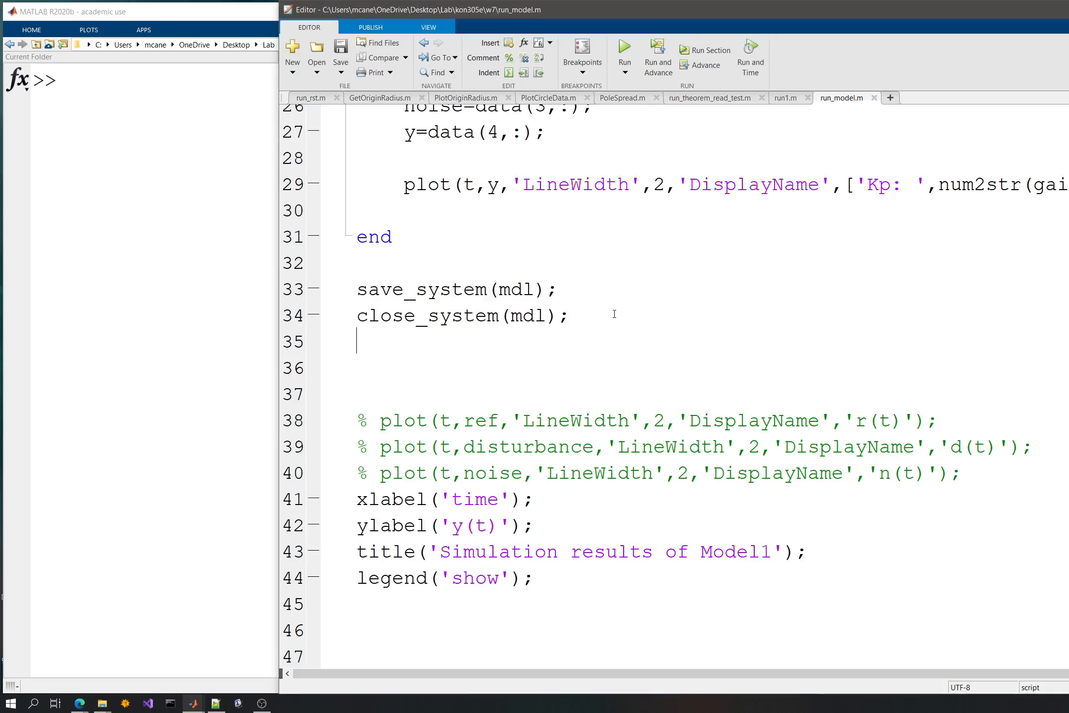
{"action": "left_click", "coordinate": [535, 577]}
{"action": "key", "text": "ctrl+r"}
{"action": "left_click", "coordinate": [633, 394]}
- Set the for loop's gain range to 1:100 and run the script
{"action": "scroll", "coordinate": [631, 346], "scroll_direction": "up", "scroll_amount": 5}
{"action": "scroll", "coordinate": [613, 318], "scroll_direction": "up", "scroll_amount": 3}
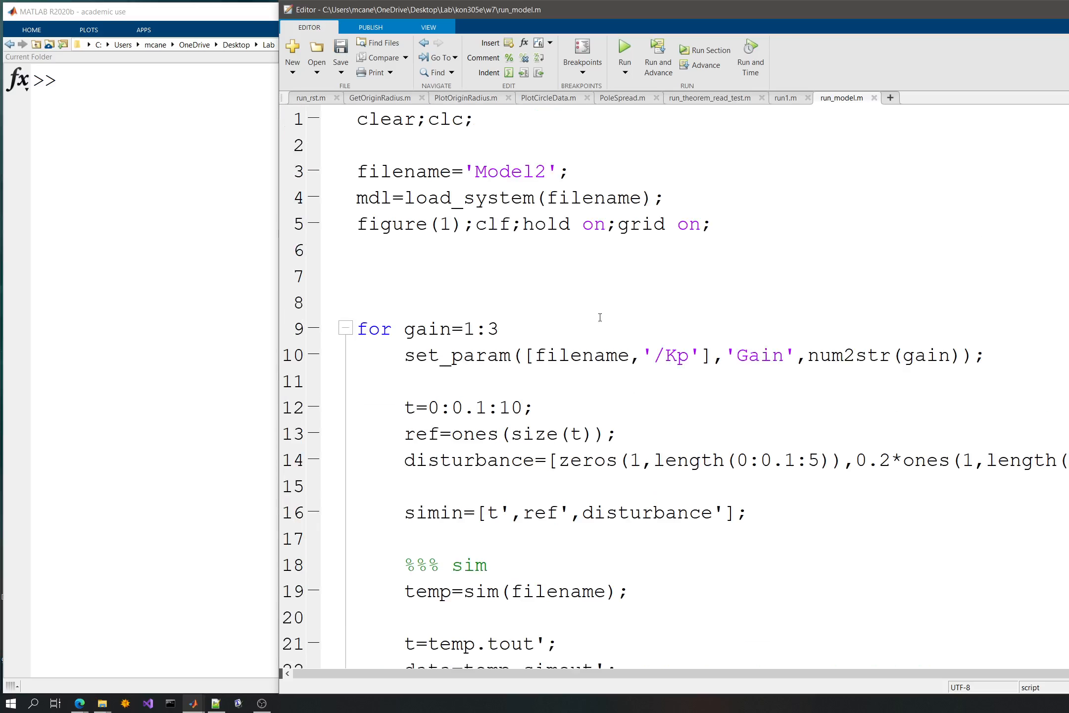
{"action": "double_click", "coordinate": [502, 324]}
{"action": "type", "text": "100"}
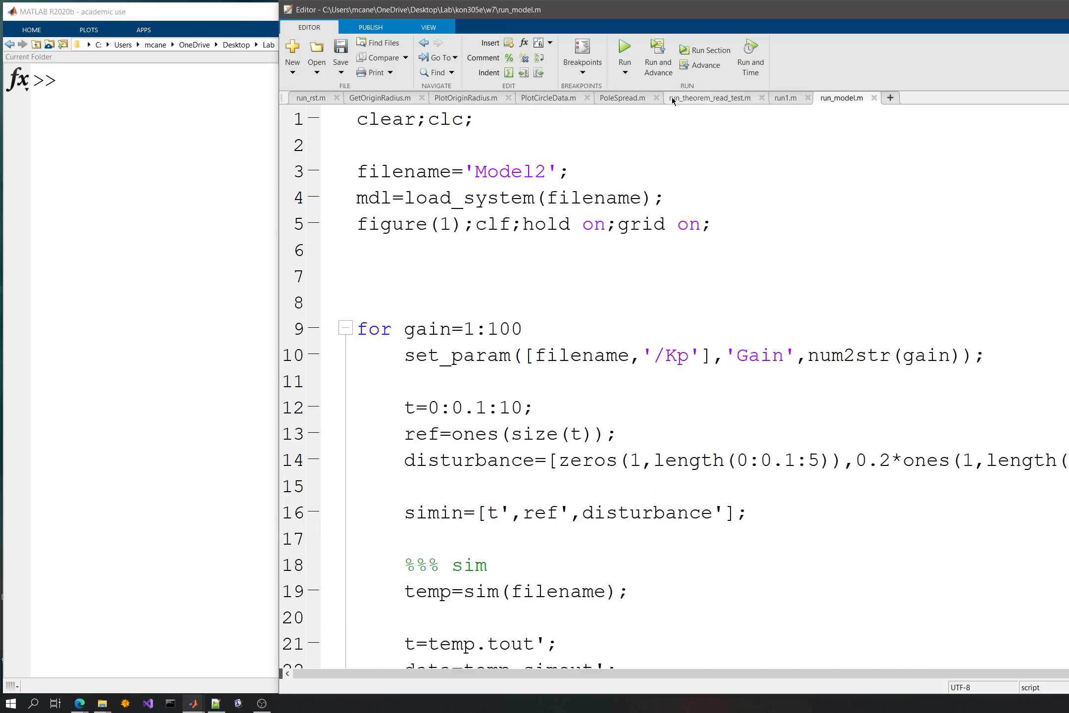
{"action": "left_click", "coordinate": [623, 47]}
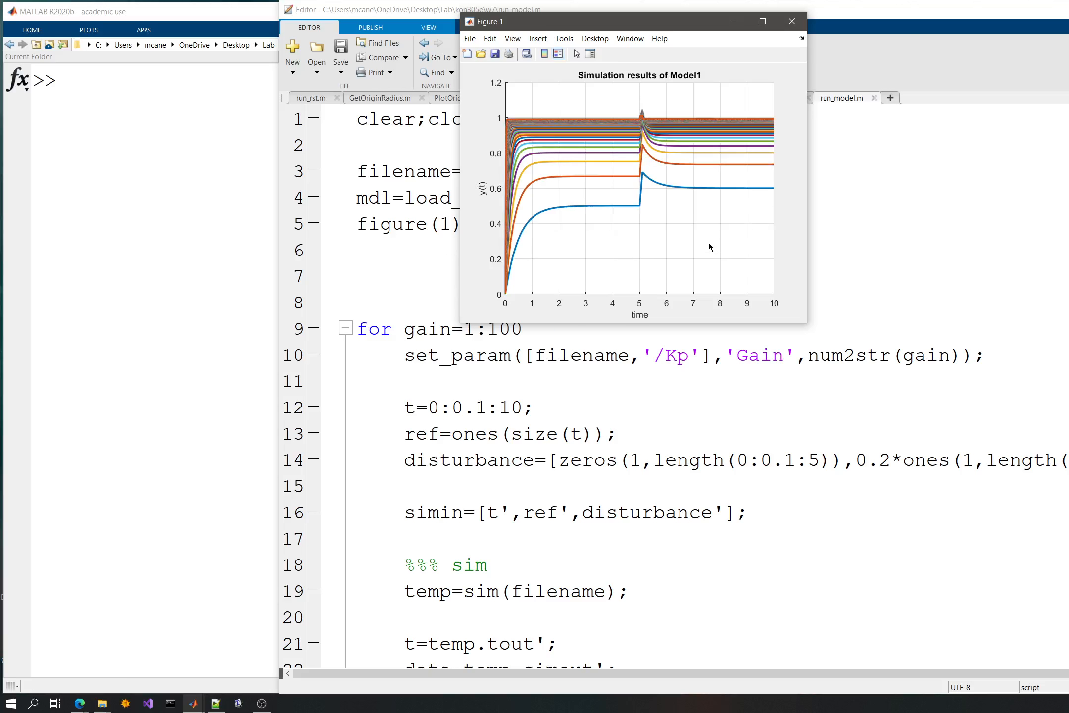
- Zoom in on the upper response curves in Figure 1 to examine them, restoring the full view after each inspection
{"action": "mouse_move", "coordinate": [732, 75]}
{"action": "mouse_move", "coordinate": [673, 166]}
{"action": "left_mouse_down"}
{"action": "mouse_move", "coordinate": [669, 102]}
{"action": "mouse_move", "coordinate": [659, 156]}
{"action": "left_mouse_up"}
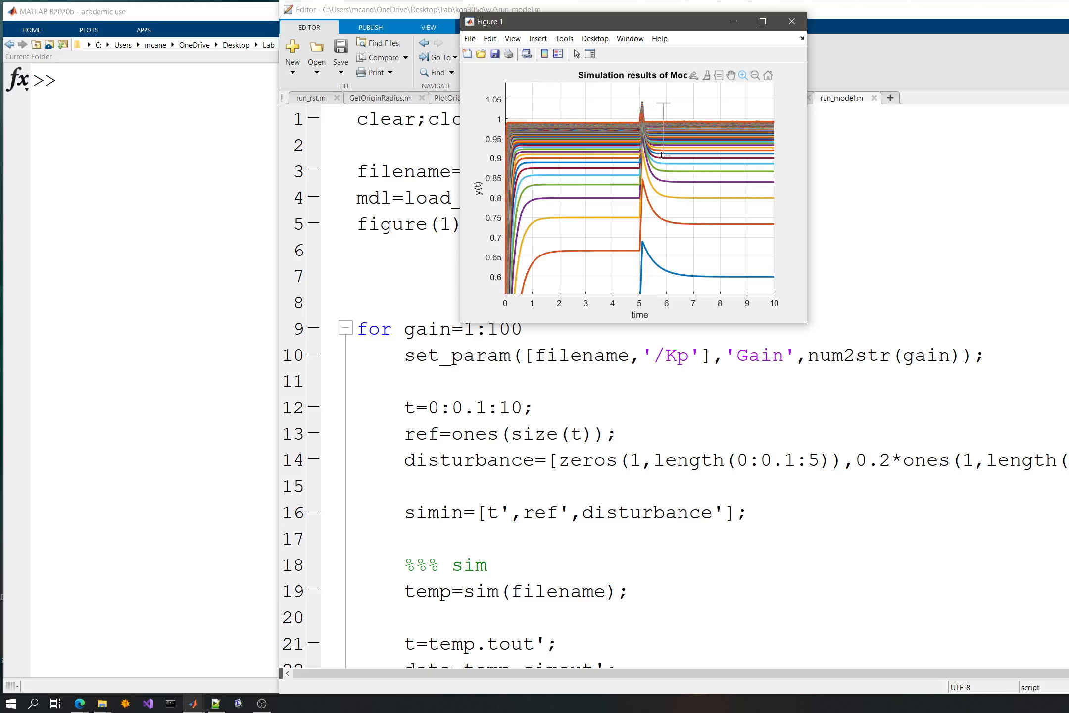
{"action": "left_click_drag", "start_coordinate": [612, 109], "coordinate": [625, 178]}
{"action": "left_click_drag", "start_coordinate": [533, 217], "coordinate": [535, 257]}
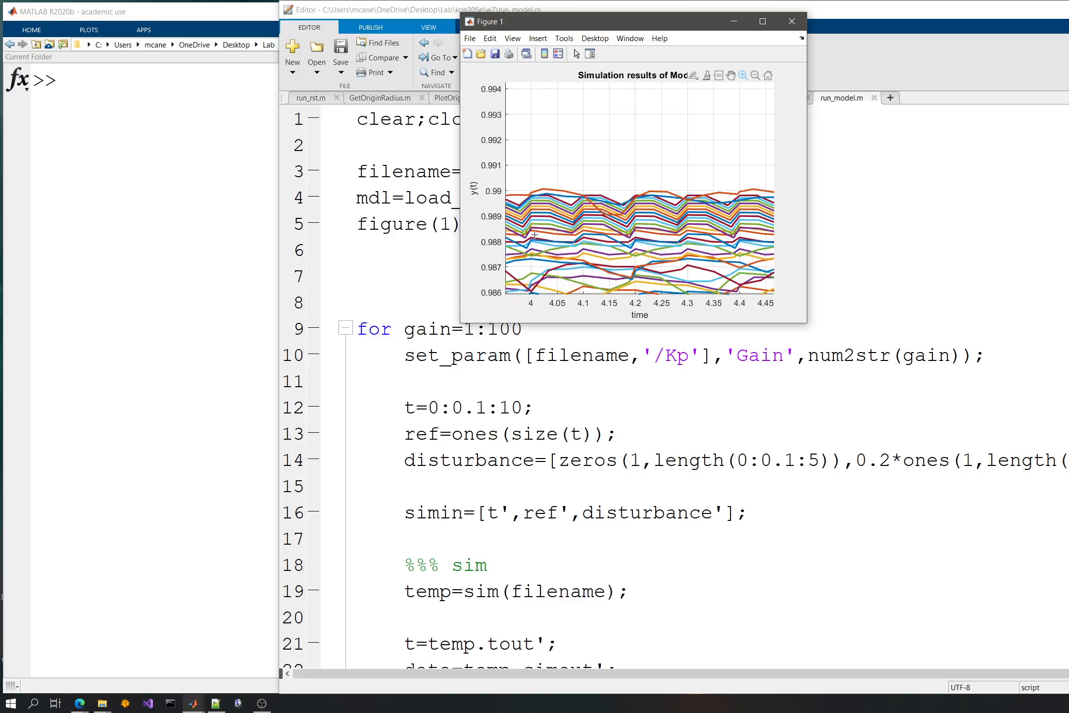
{"action": "double_click", "coordinate": [566, 173]}
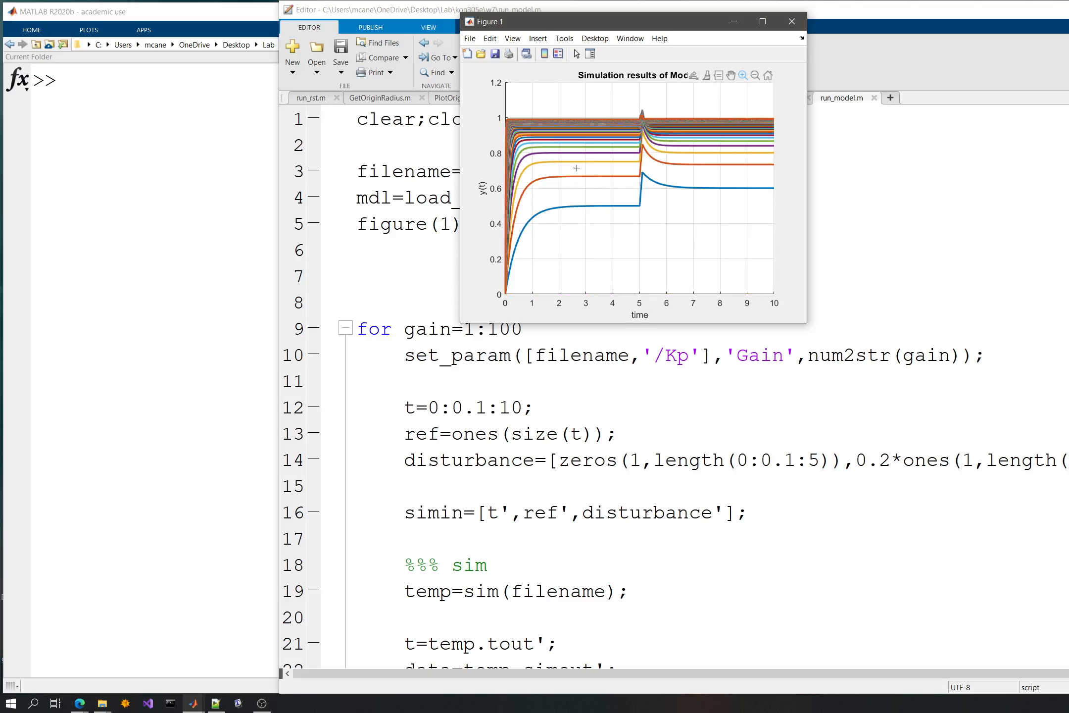
{"action": "left_click_drag", "start_coordinate": [648, 99], "coordinate": [504, 147]}
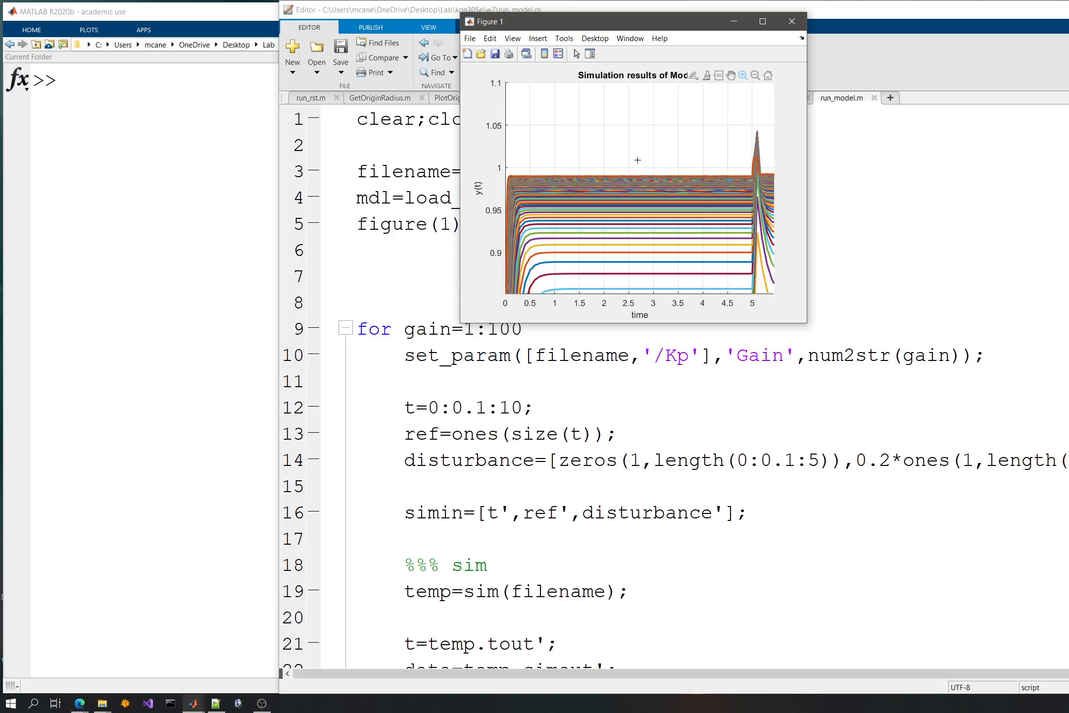
{"action": "double_click", "coordinate": [733, 163]}
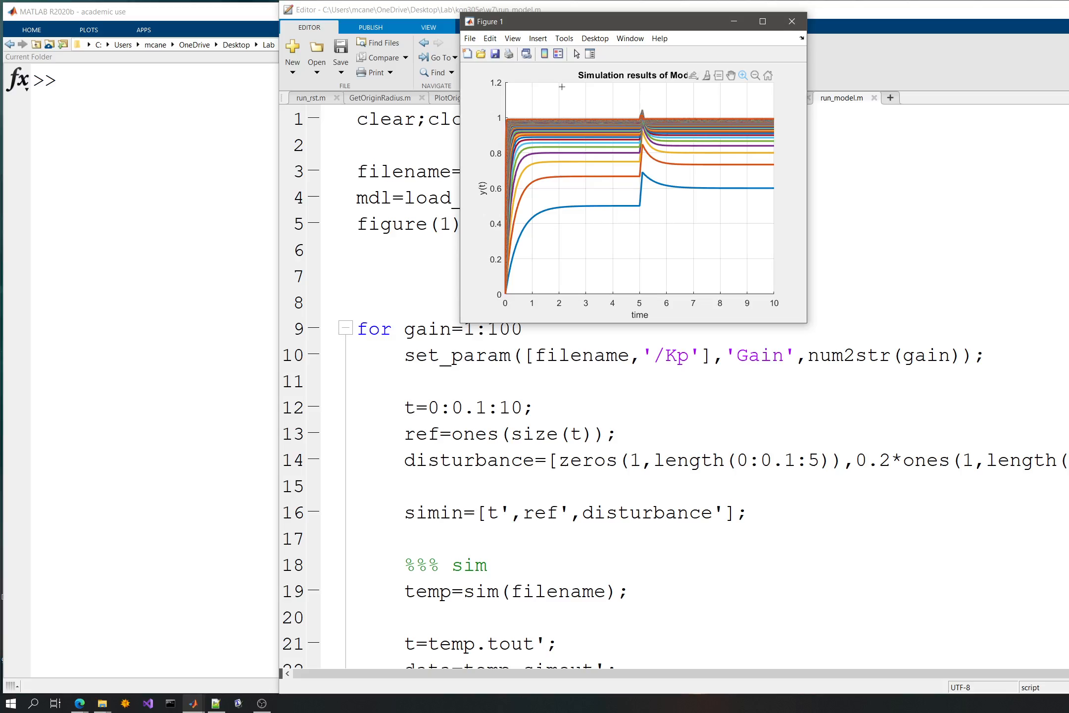
- Close Figure 1 and review the run_model.m script from the gain loop to the plotting commands
{"action": "left_click", "coordinate": [791, 21]}
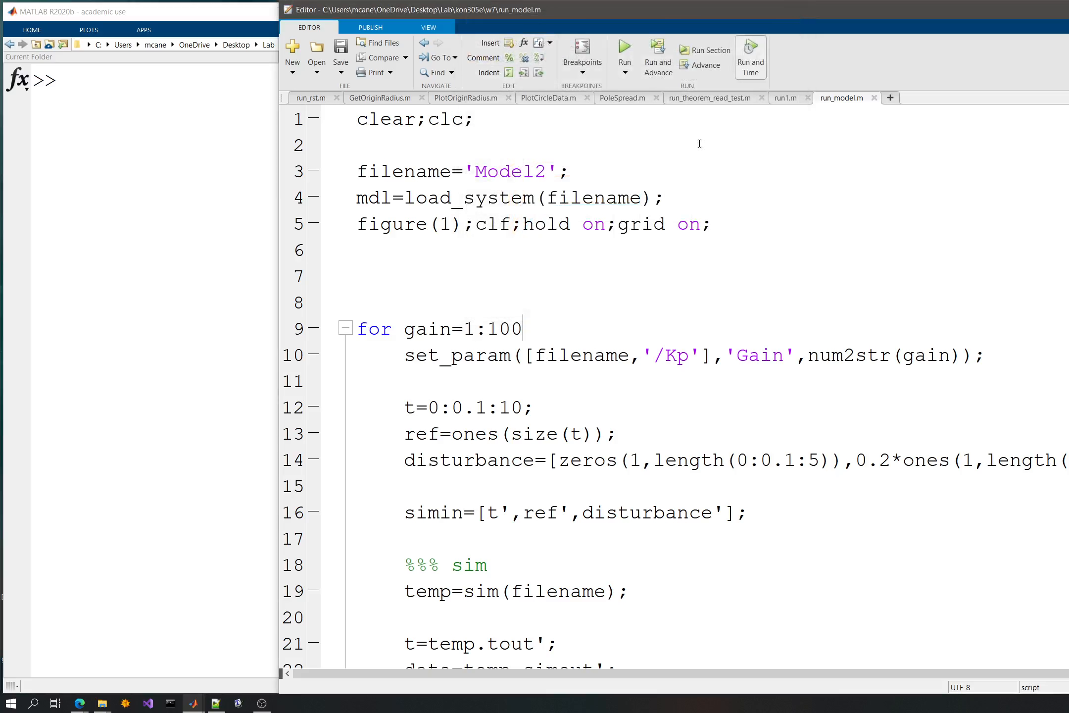
{"action": "scroll", "coordinate": [542, 374], "scroll_direction": "down", "scroll_amount": 8}
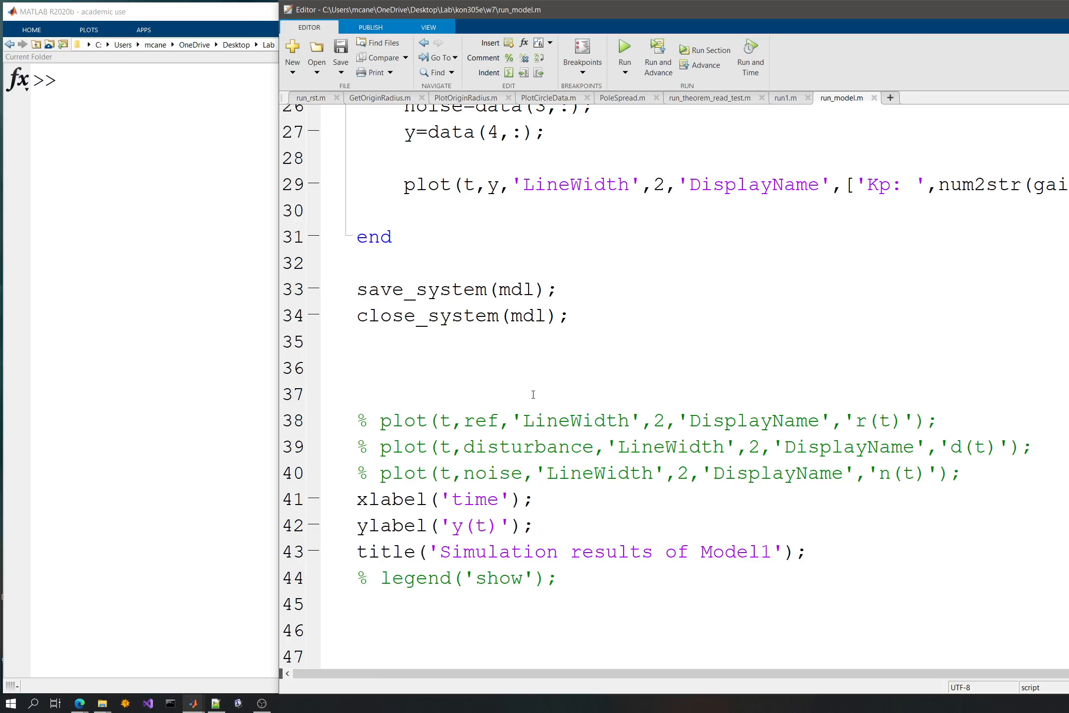
{"action": "scroll", "coordinate": [532, 401], "scroll_direction": "up", "scroll_amount": 8}
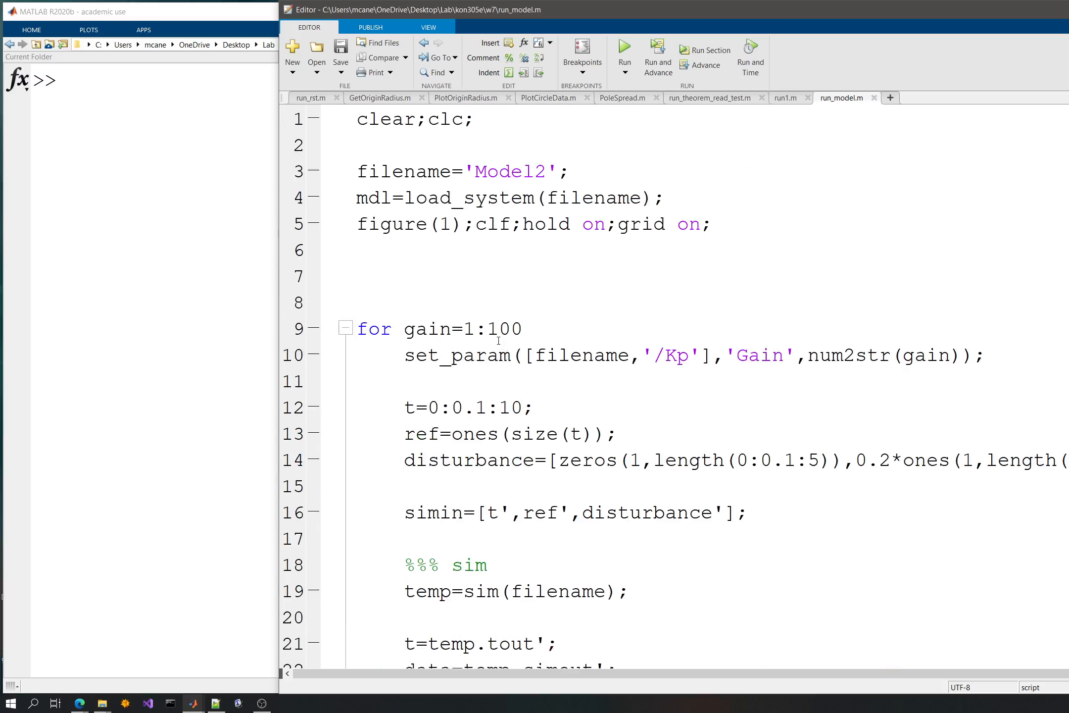
{"action": "scroll", "coordinate": [488, 346], "scroll_direction": "down", "scroll_amount": 4}
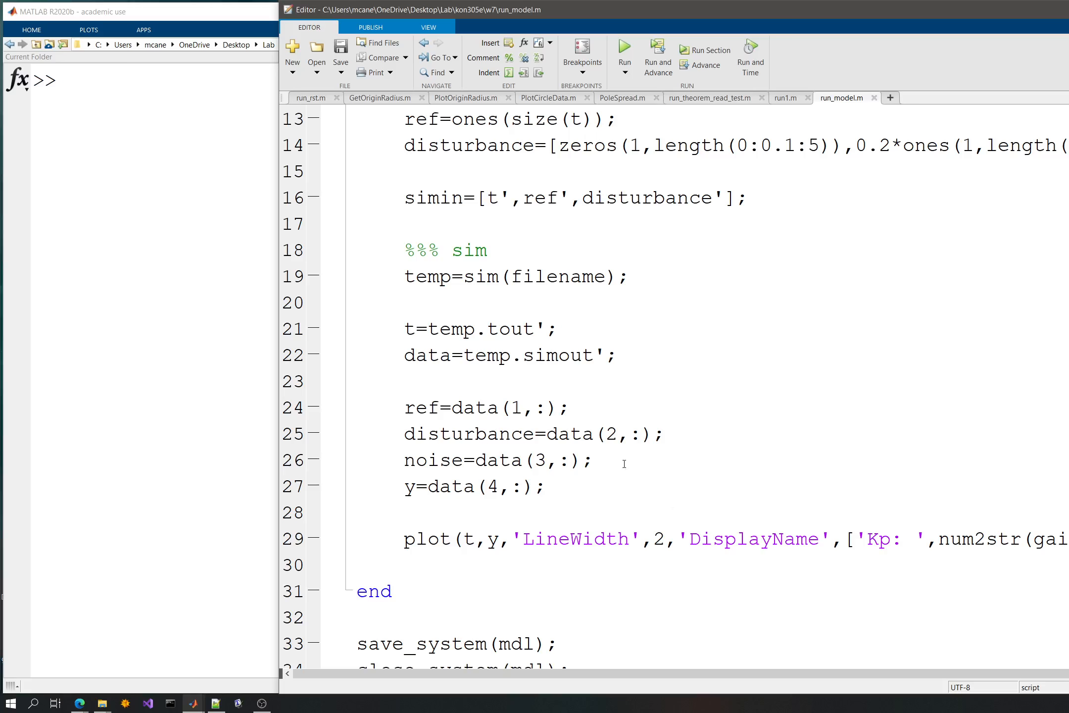
- Reduce the for loop's gain range to 1:10, run the script, and close Figure 1 after viewing the responses
{"action": "scroll", "coordinate": [548, 317], "scroll_direction": "up", "scroll_amount": 4}
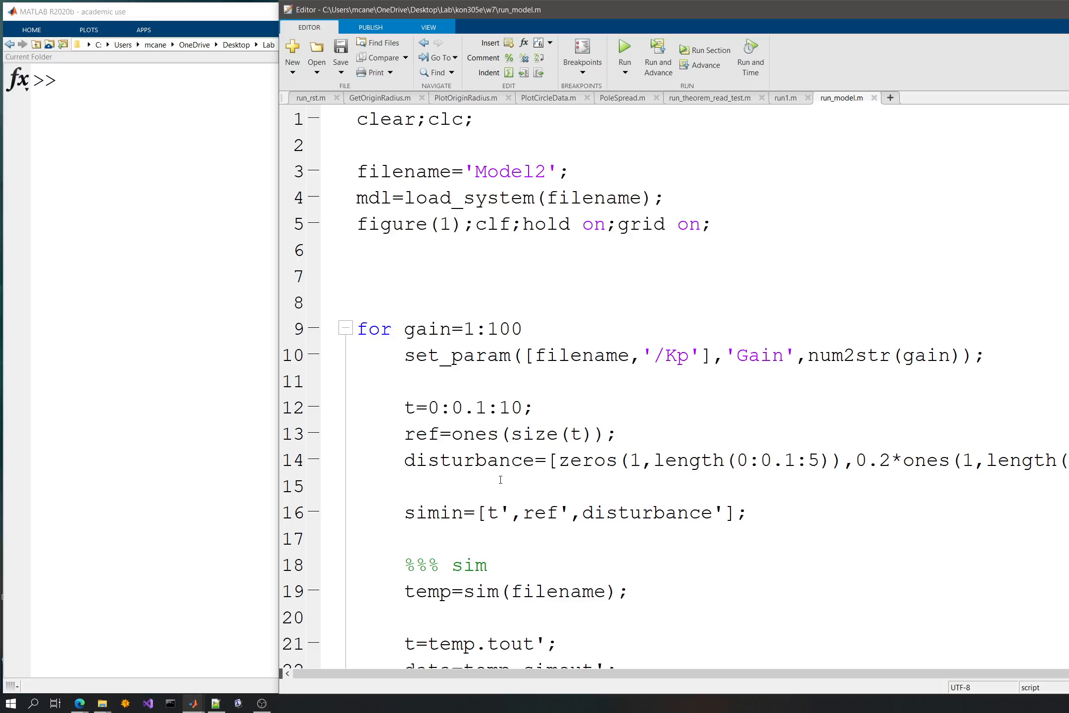
{"action": "left_click", "coordinate": [563, 415]}
{"action": "left_click_drag", "start_coordinate": [524, 327], "coordinate": [511, 324]}
{"action": "key", "text": "BackSpace"}
{"action": "left_click", "coordinate": [625, 47]}
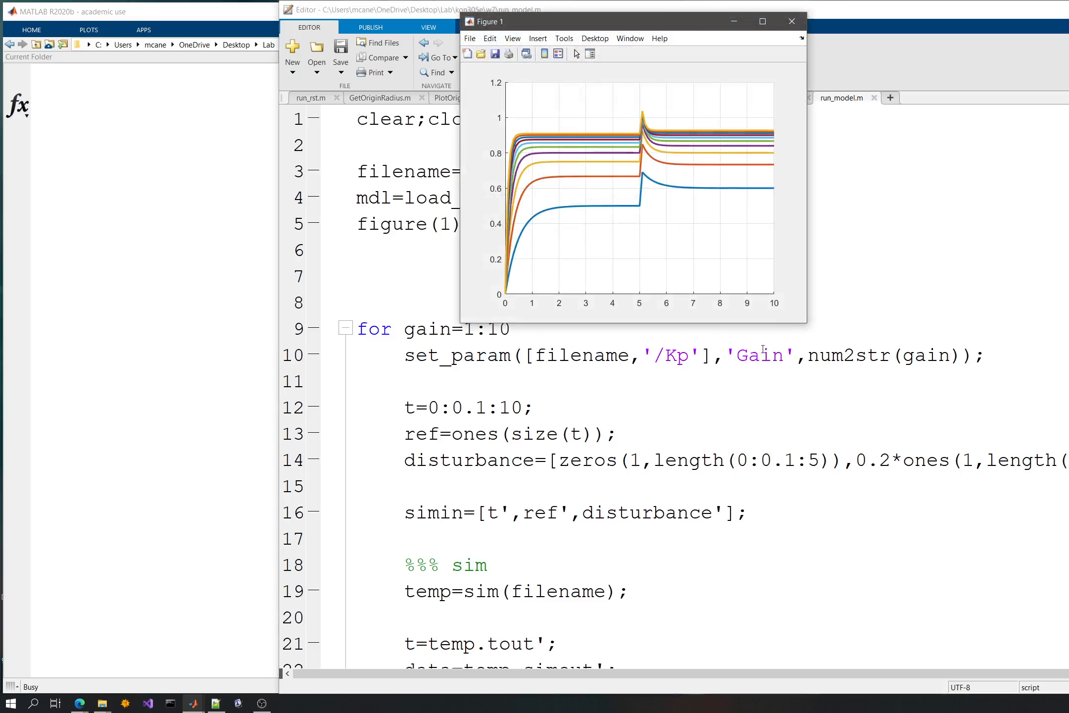
{"action": "left_click", "coordinate": [792, 21]}
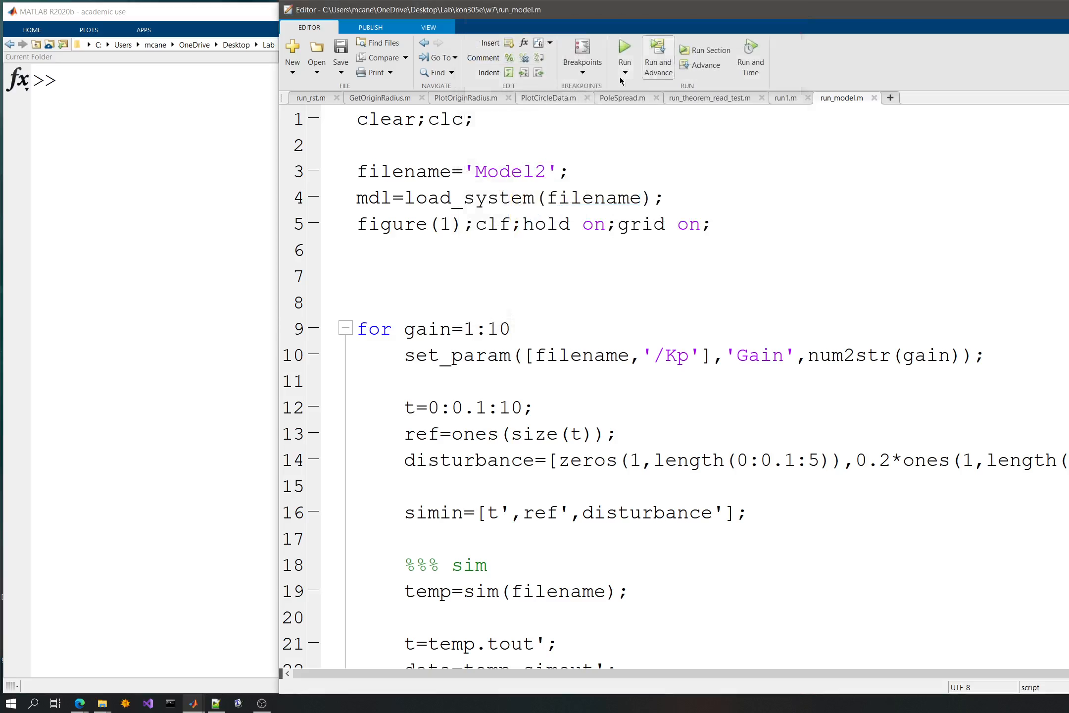
- Launch Simulink from the Command Window with the simulink command and create a blank model
{"action": "left_click", "coordinate": [499, 180]}
{"action": "left_click", "coordinate": [210, 173]}
{"action": "type", "text": "simulink"}
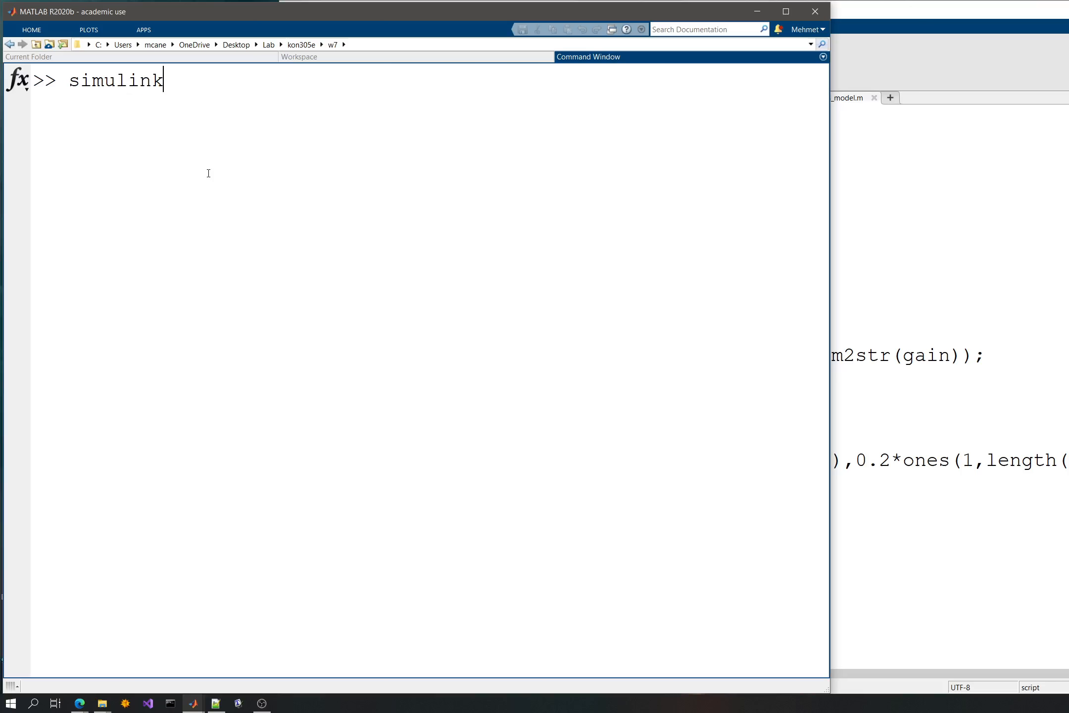
{"action": "key", "text": "Return"}
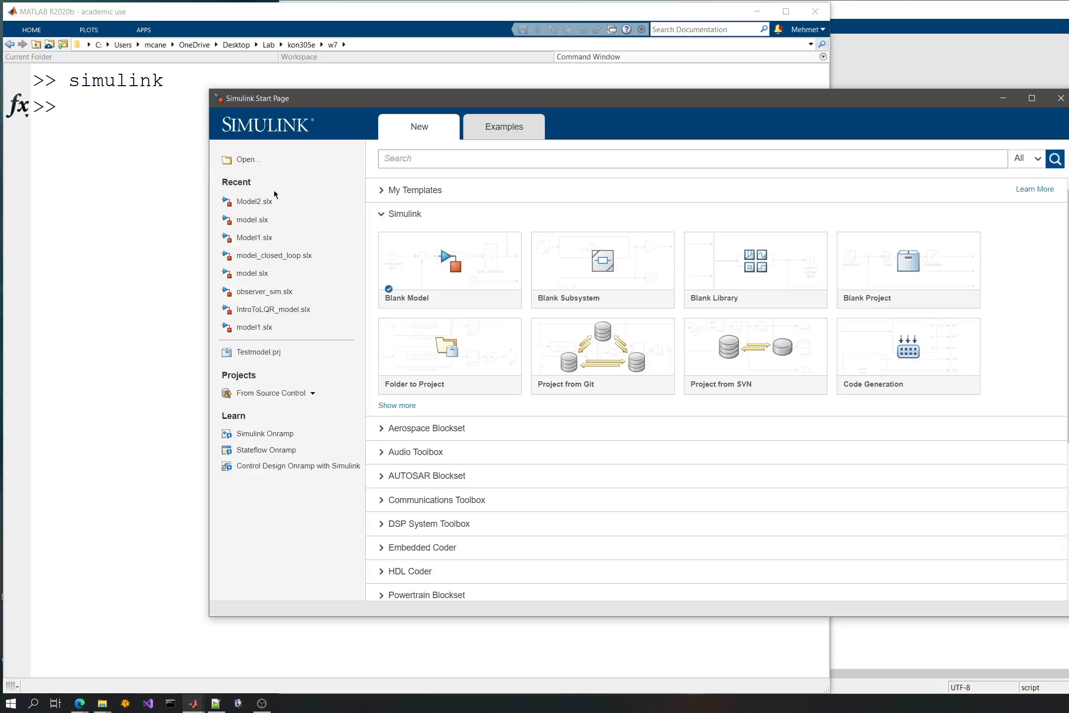
{"action": "left_click", "coordinate": [467, 267]}
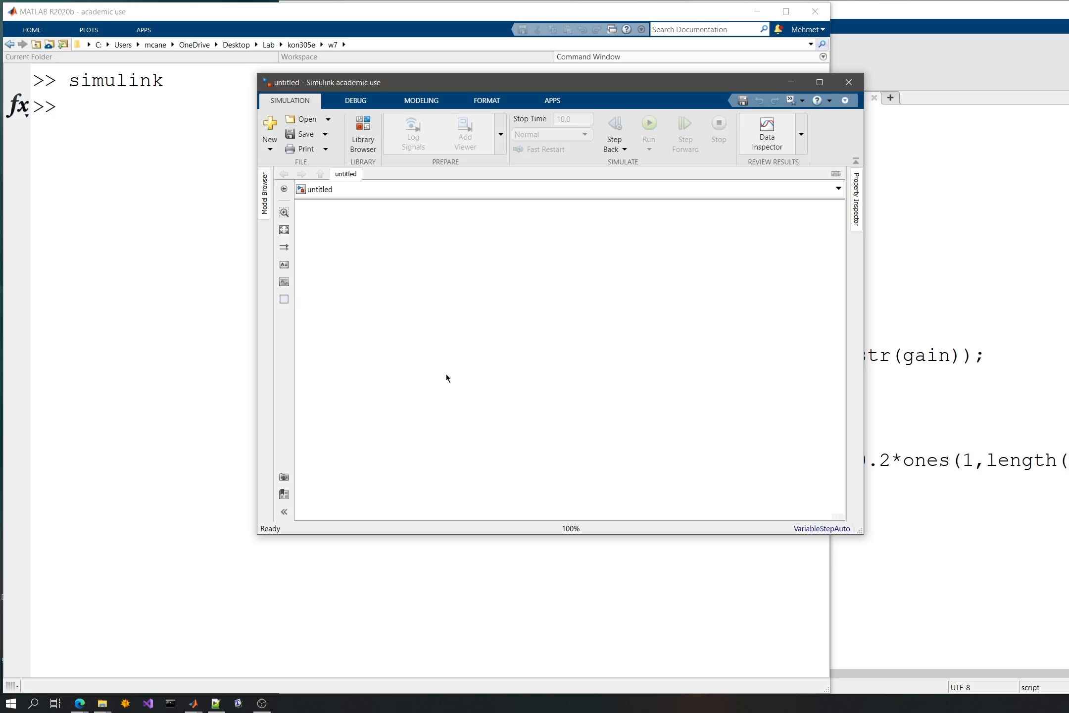
{"action": "double_click", "coordinate": [429, 370]}
{"action": "type", "text": "sine"}
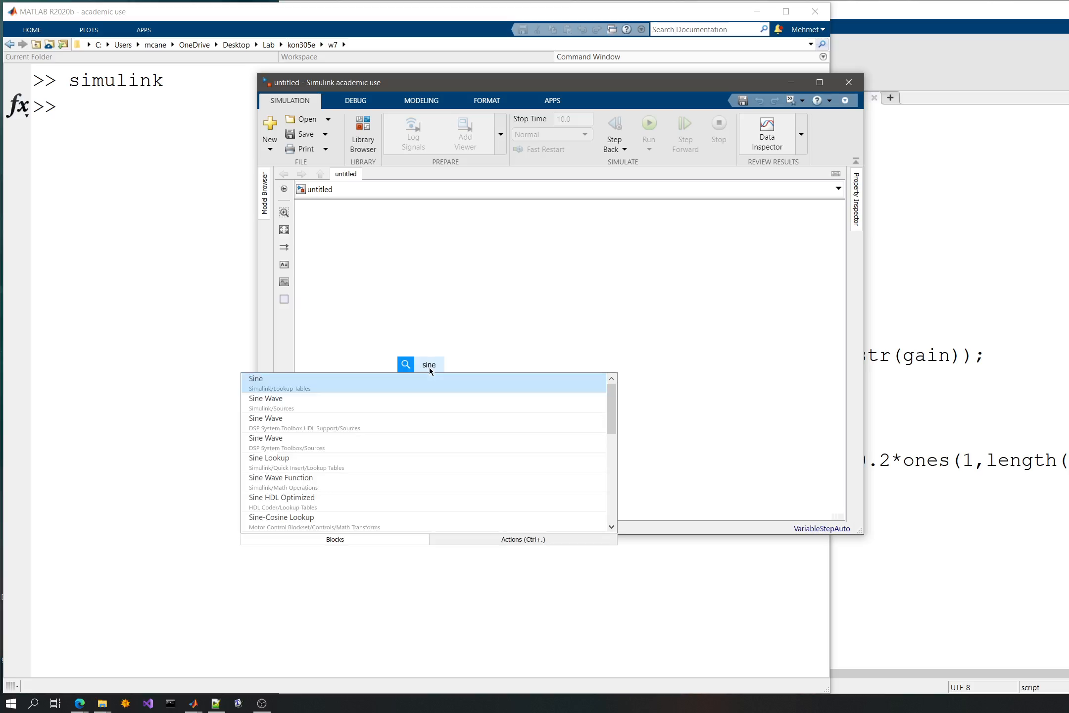
{"action": "key", "text": "Return"}
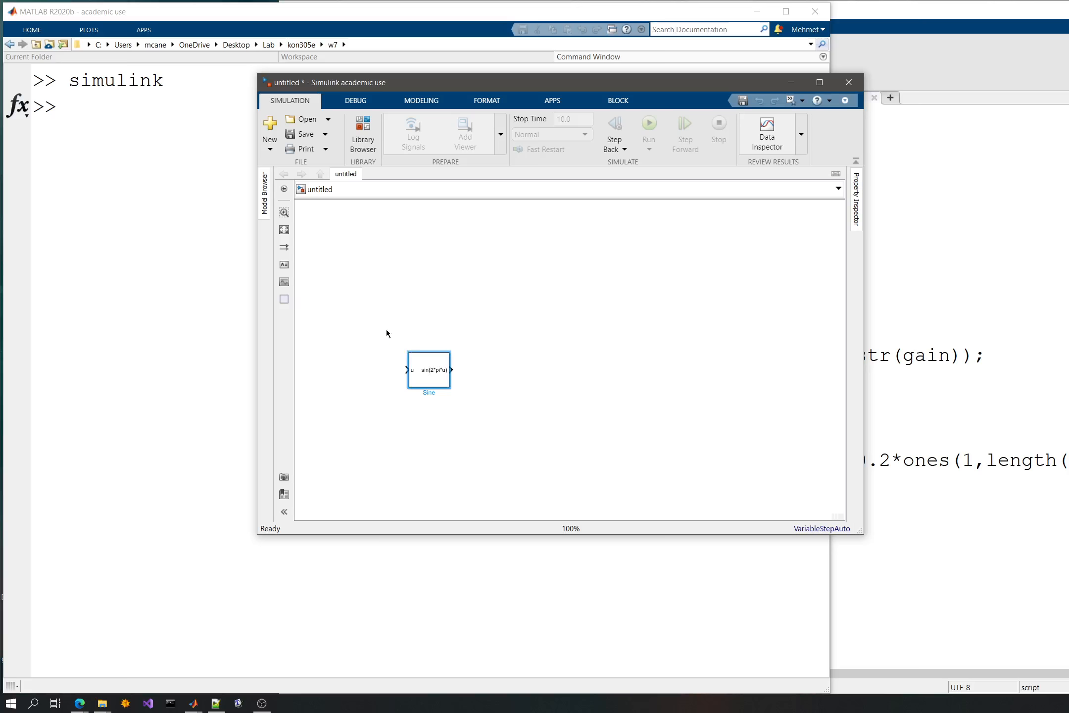
{"action": "left_click_drag", "start_coordinate": [377, 313], "coordinate": [506, 453]}
{"action": "key", "text": "Delete"}
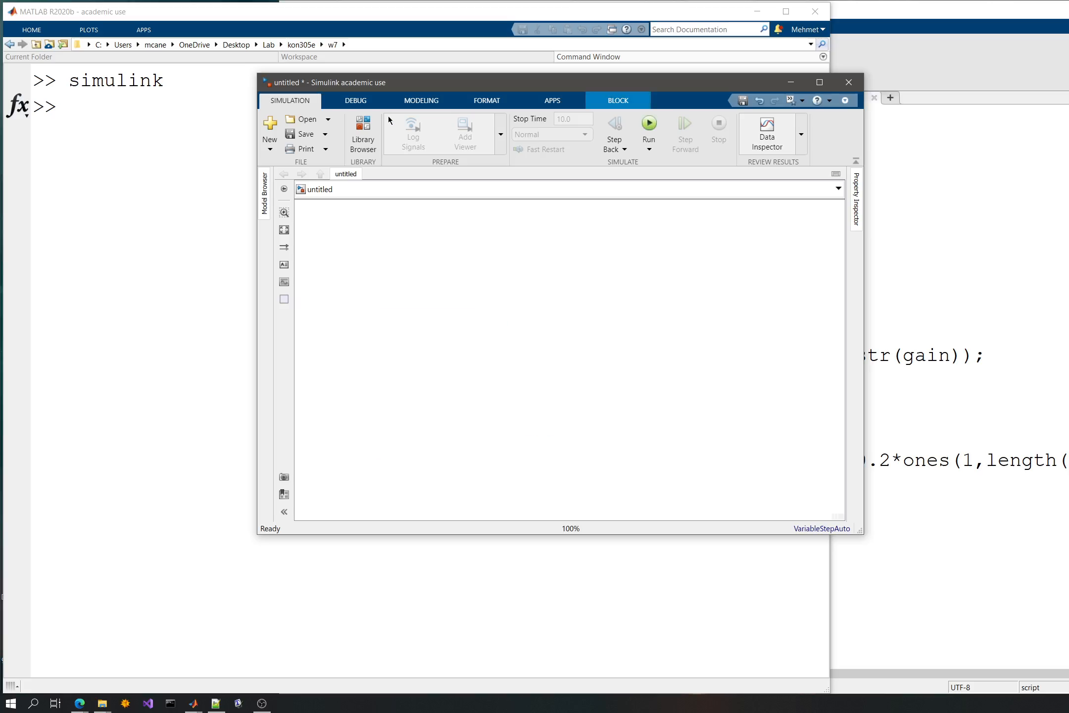
- Add a Sine Wave block from the Simulink/Sources library and place it in the left part of the model canvas
{"action": "left_click", "coordinate": [361, 130]}
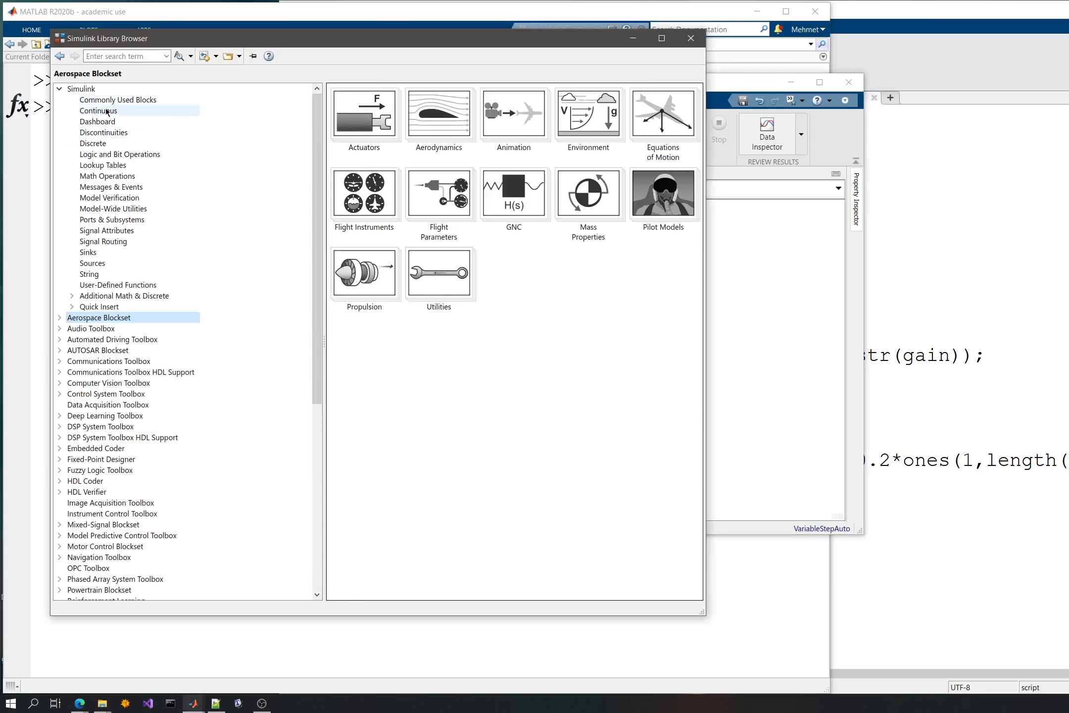
{"action": "left_click", "coordinate": [120, 241]}
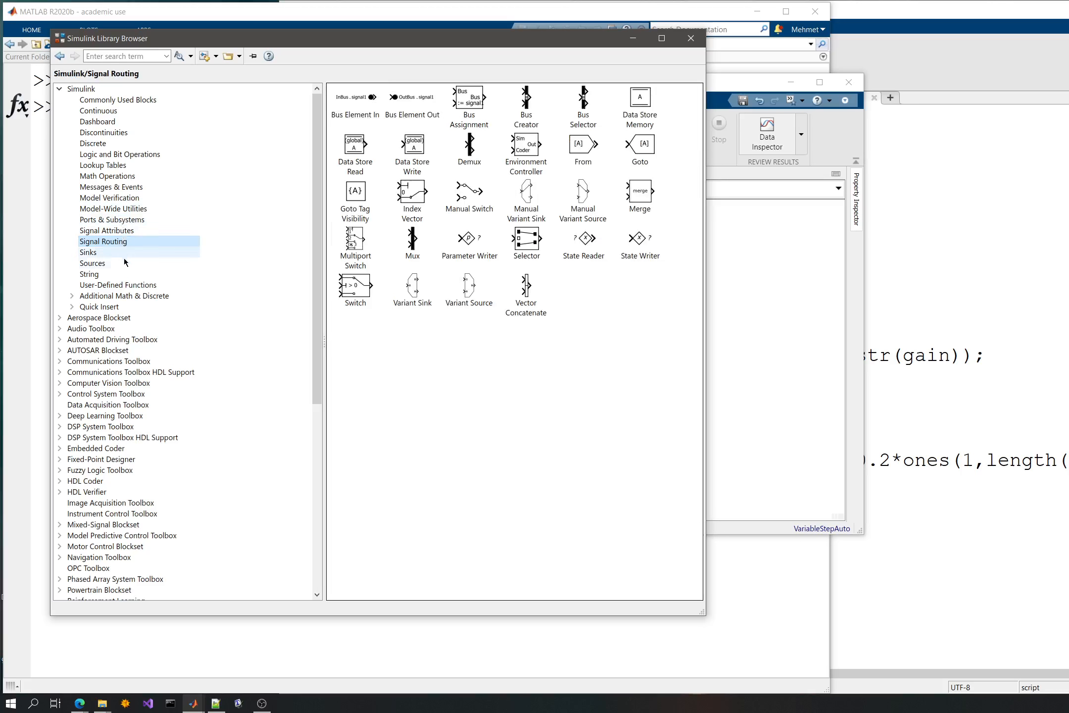
{"action": "left_click", "coordinate": [93, 263]}
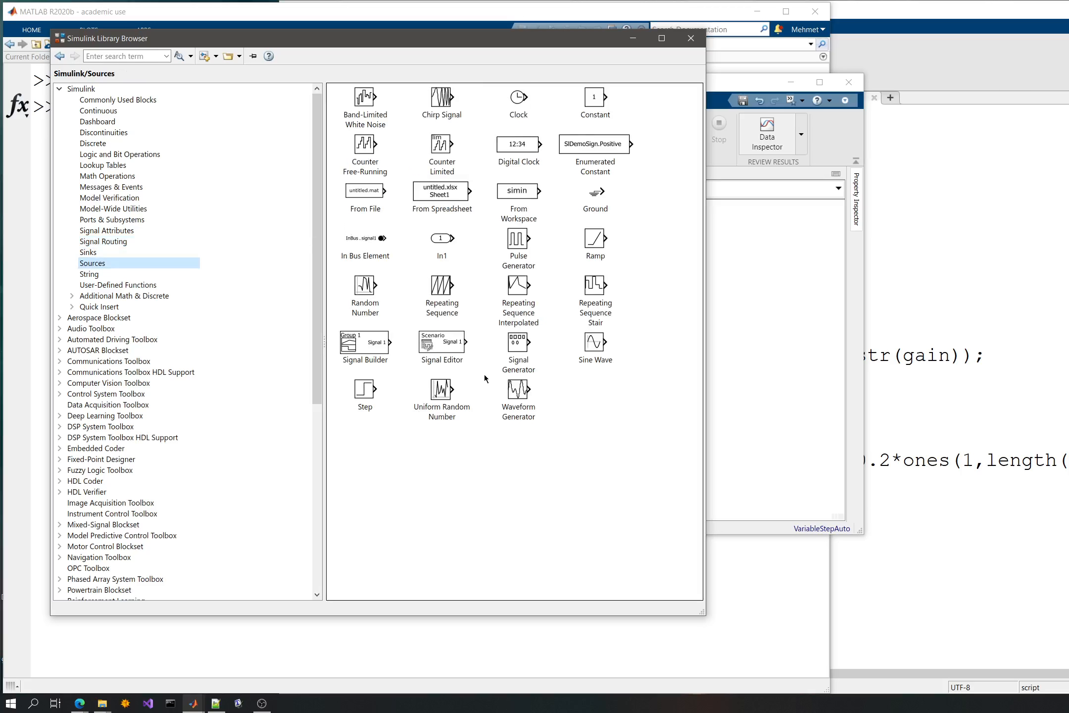
{"action": "left_click_drag", "start_coordinate": [595, 346], "coordinate": [720, 303]}
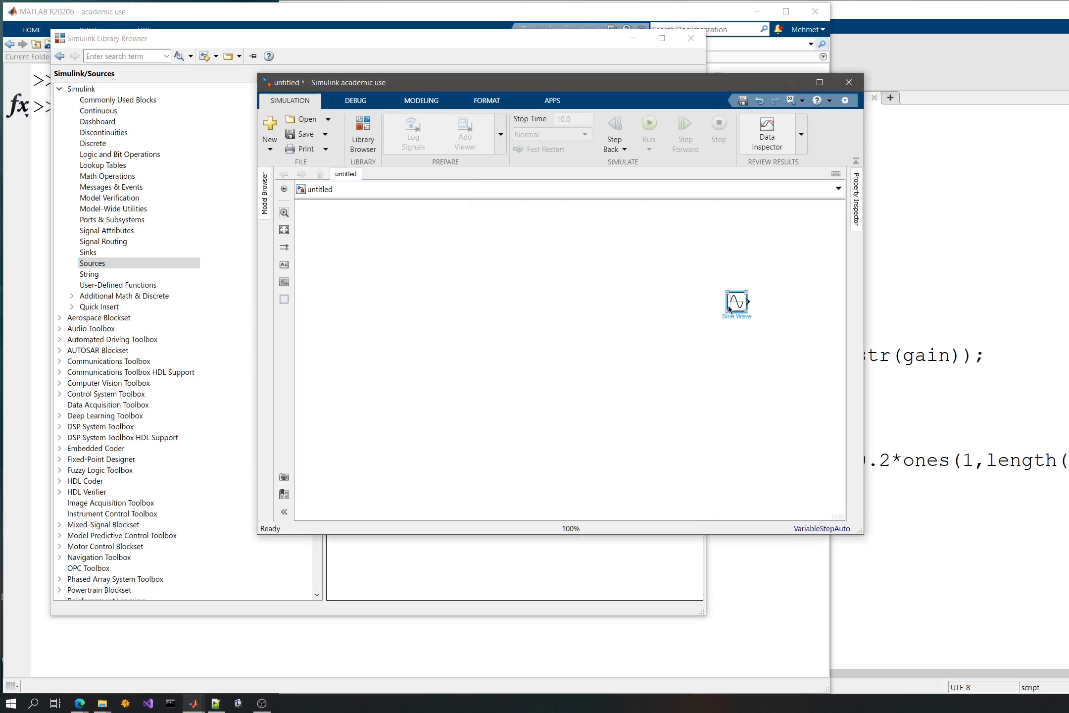
{"action": "left_click_drag", "start_coordinate": [627, 304], "coordinate": [423, 314]}
{"action": "scroll", "coordinate": [432, 318], "scroll_direction": "up", "scroll_amount": 4}
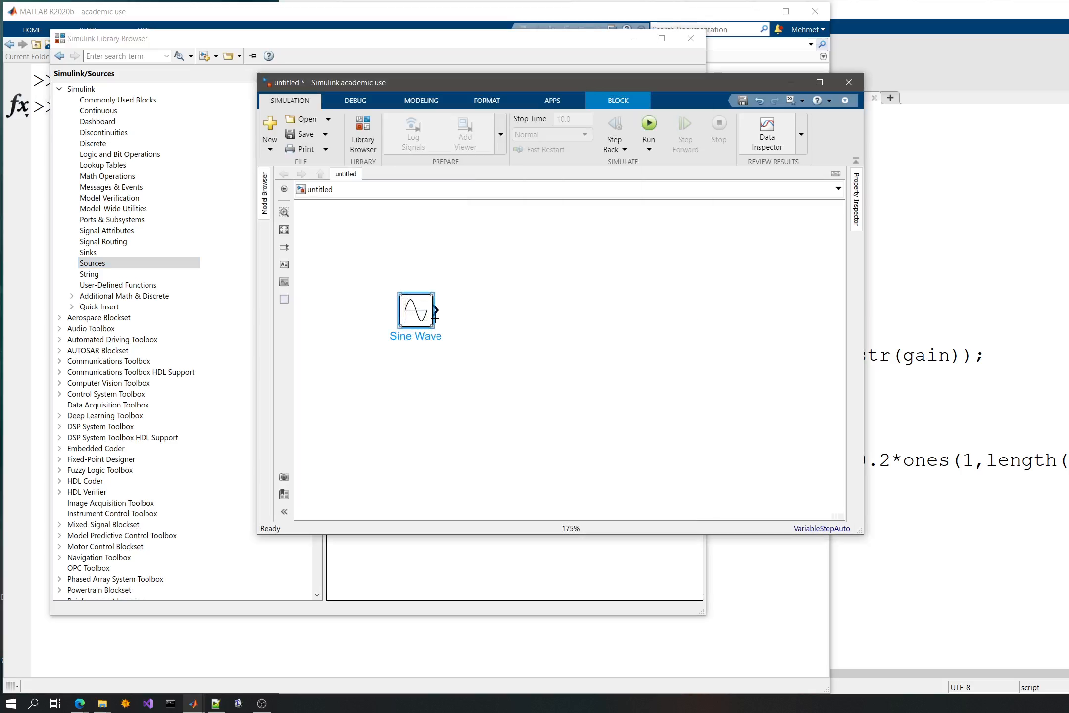
- Add an Interpreted MATLAB Function block from the User-Defined Functions library and connect it to the Sine Wave output
{"action": "left_click", "coordinate": [126, 103]}
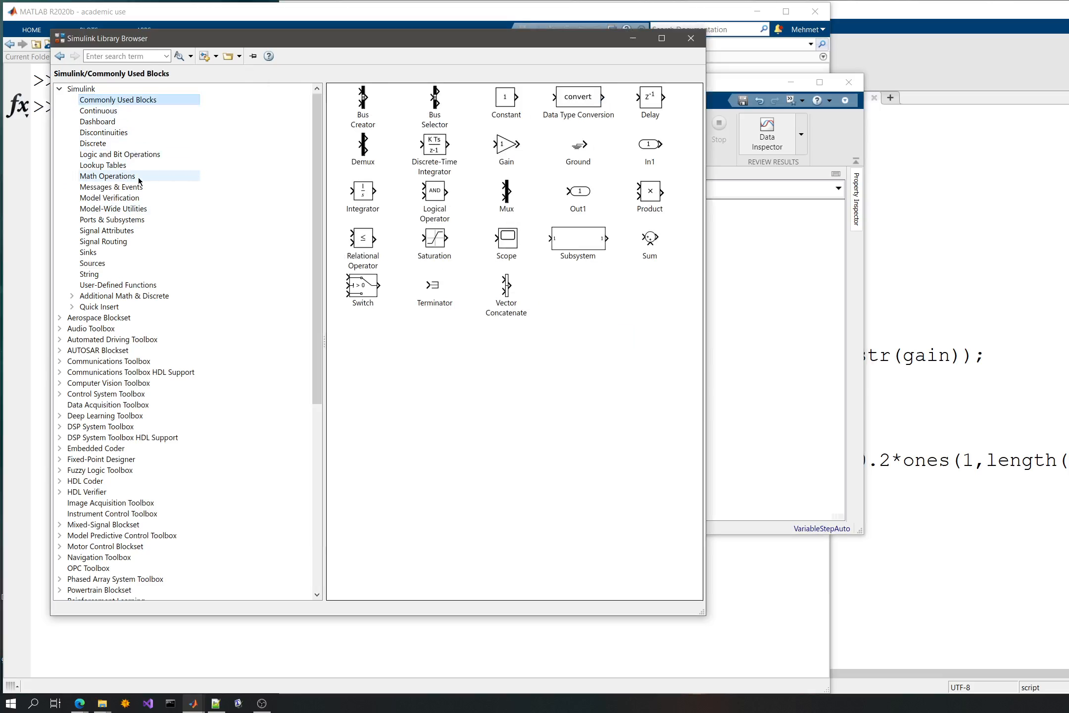
{"action": "left_click", "coordinate": [115, 296]}
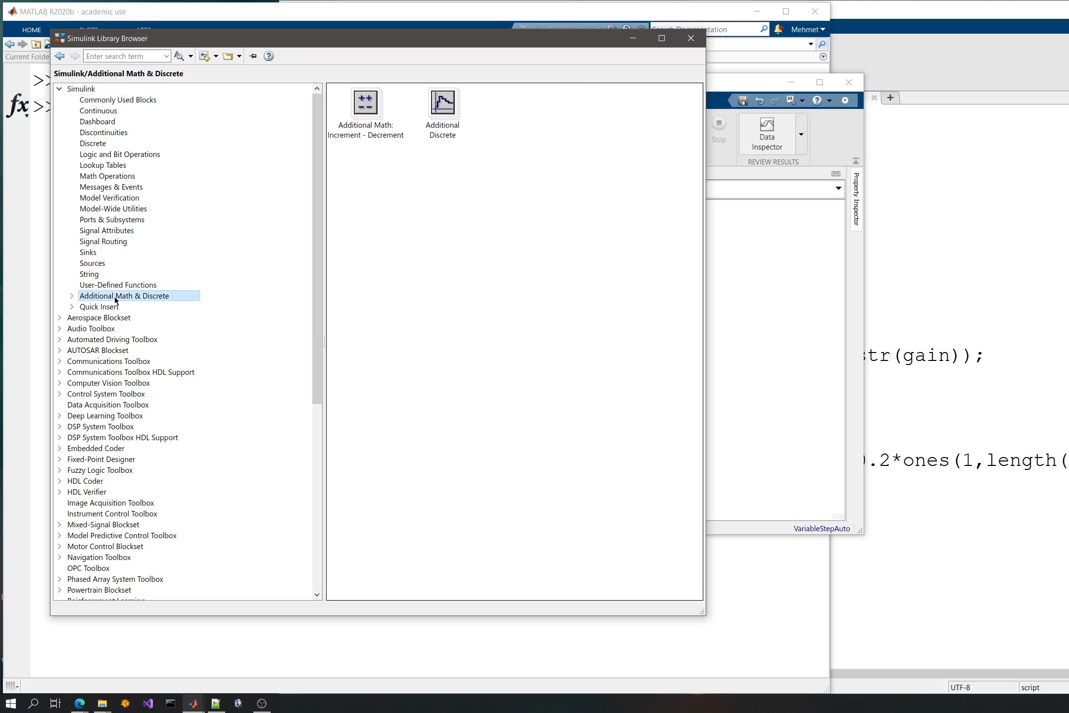
{"action": "left_click", "coordinate": [117, 285]}
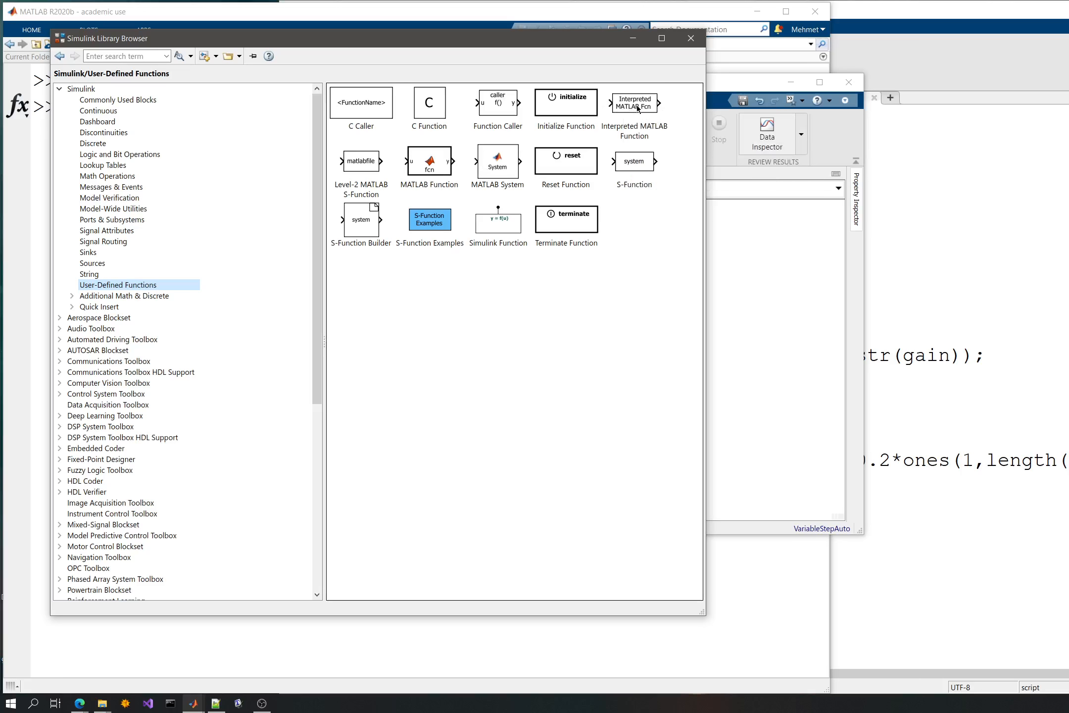
{"action": "left_click_drag", "start_coordinate": [637, 106], "coordinate": [505, 314]}
{"action": "left_click", "coordinate": [683, 304]}
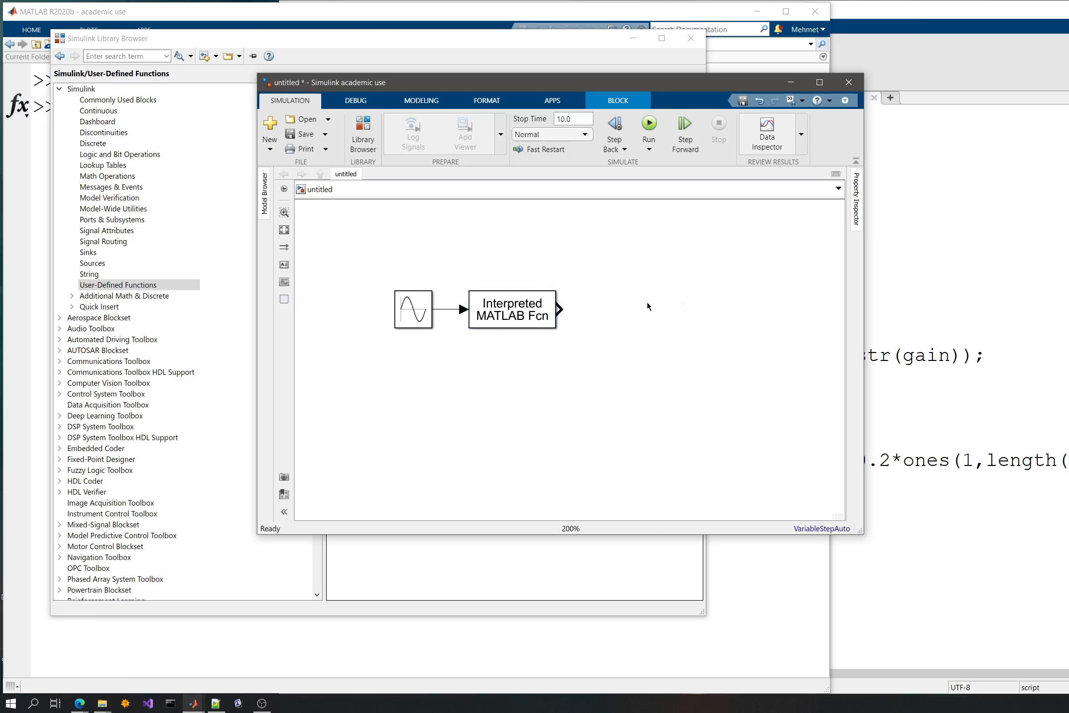
{"action": "left_click", "coordinate": [621, 303]}
{"action": "type", "text": "scope"}
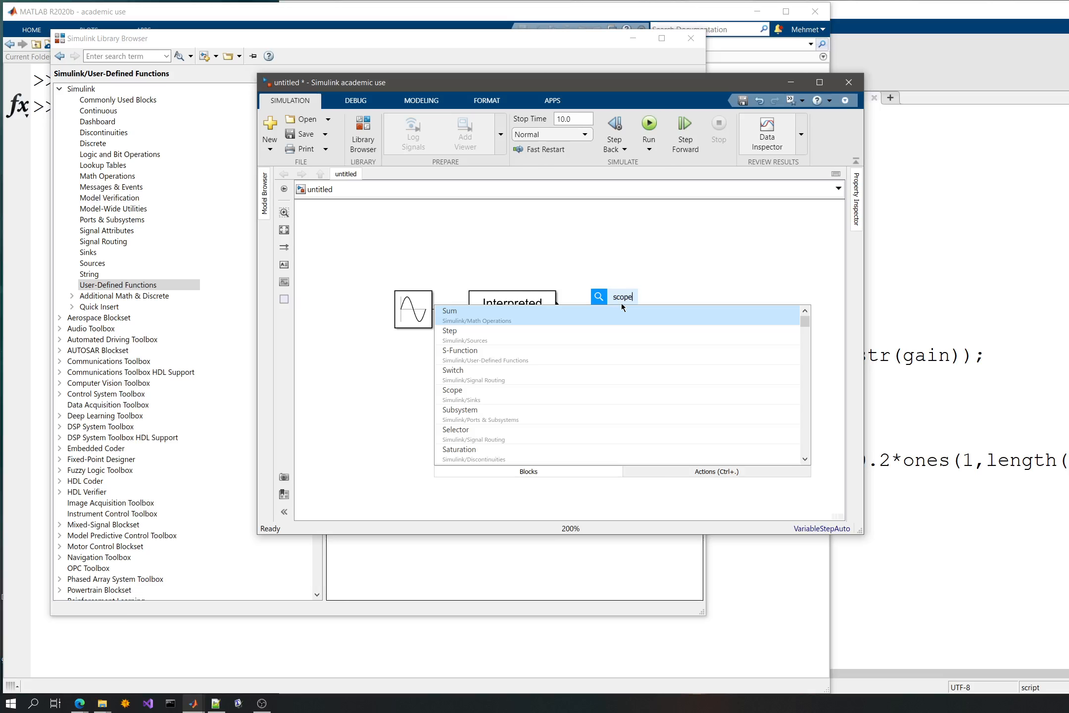
{"action": "key", "text": "Escape"}
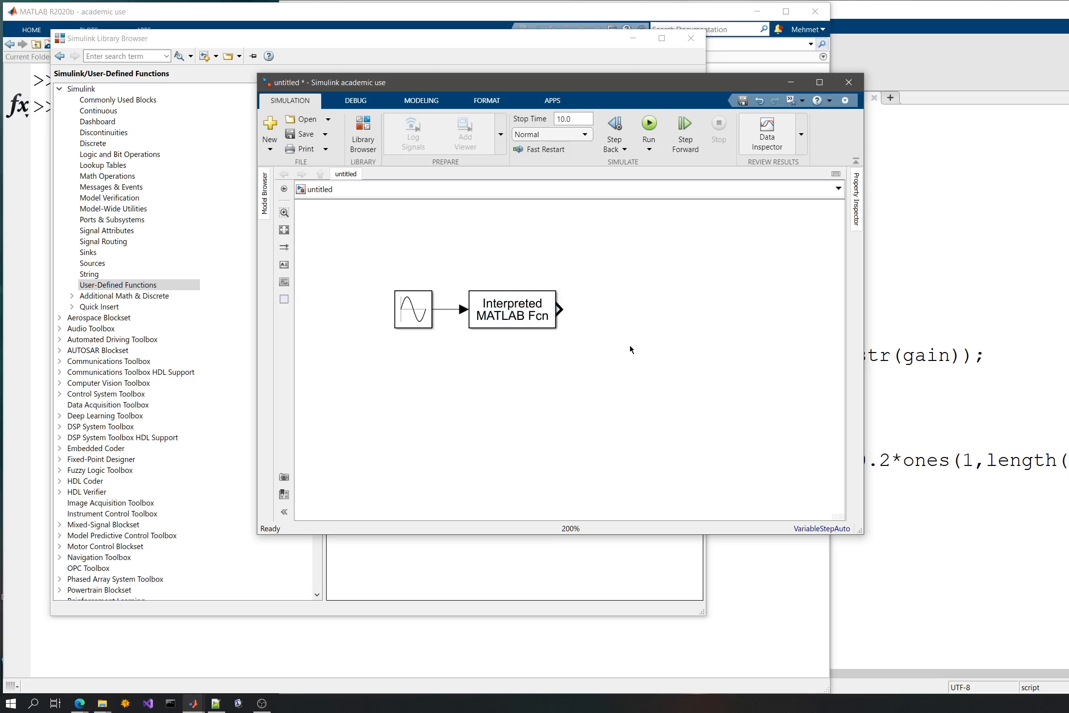
- Shift the Interpreted MATLAB Function block slightly away from the Sine Wave and connect a new Scope block to its output
{"action": "left_click", "coordinate": [504, 314]}
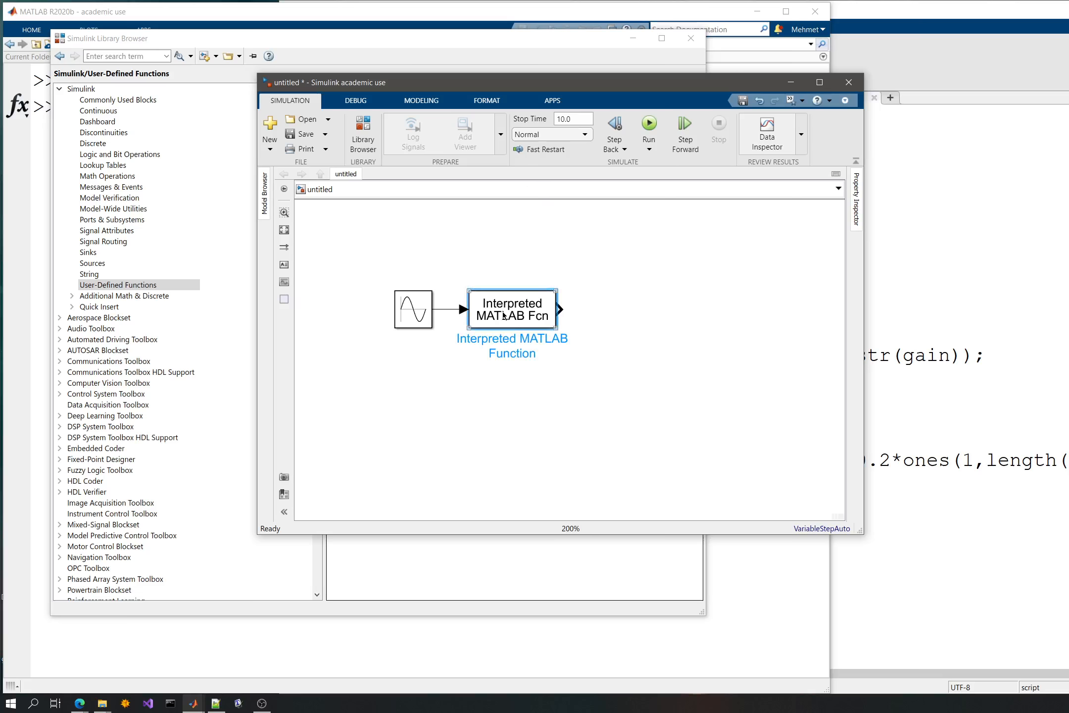
{"action": "left_click_drag", "start_coordinate": [504, 315], "coordinate": [523, 315]}
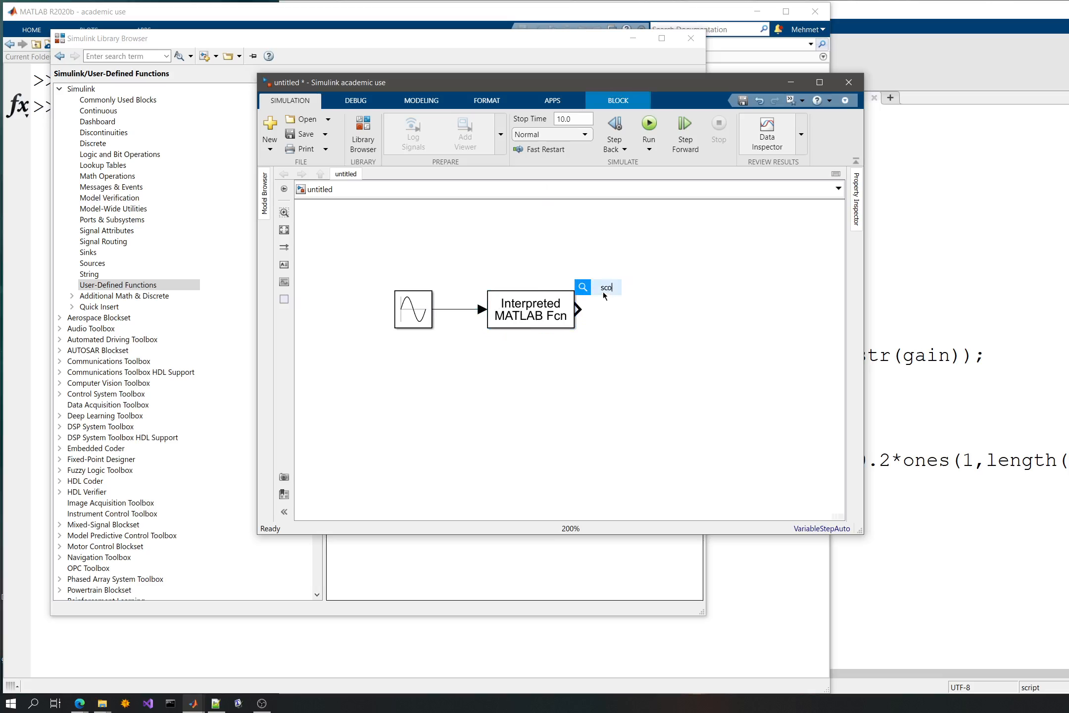
{"action": "left_click", "coordinate": [603, 292]}
{"action": "type", "text": "scope"}
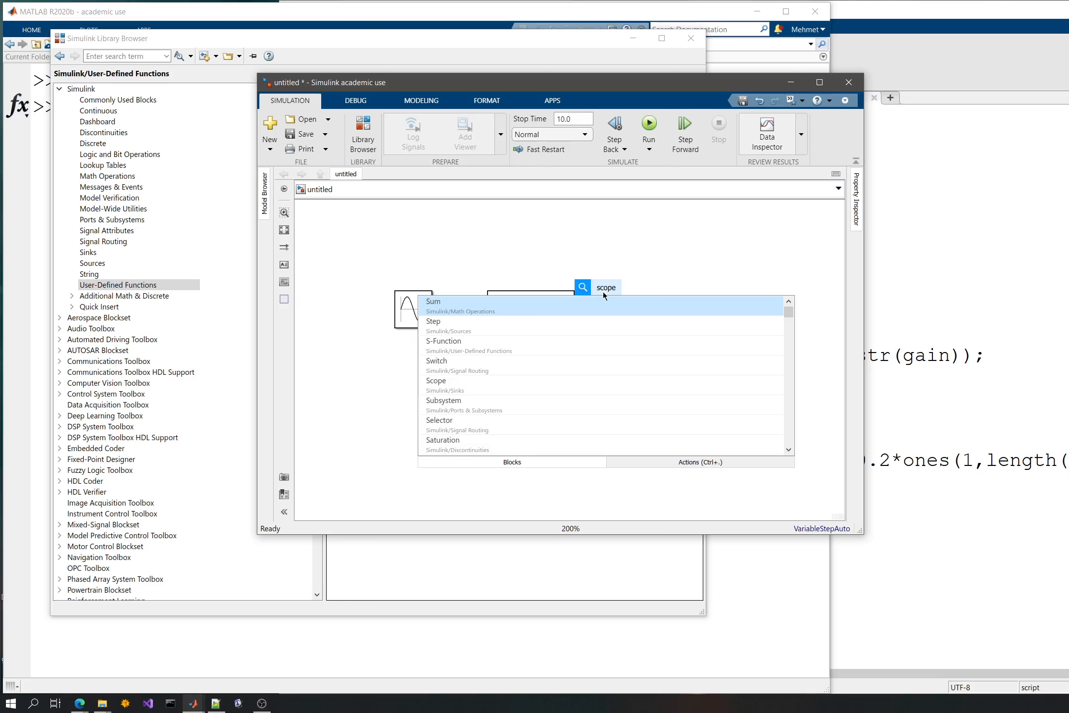
{"action": "key", "text": "Return"}
{"action": "left_click_drag", "start_coordinate": [602, 292], "coordinate": [646, 309]}
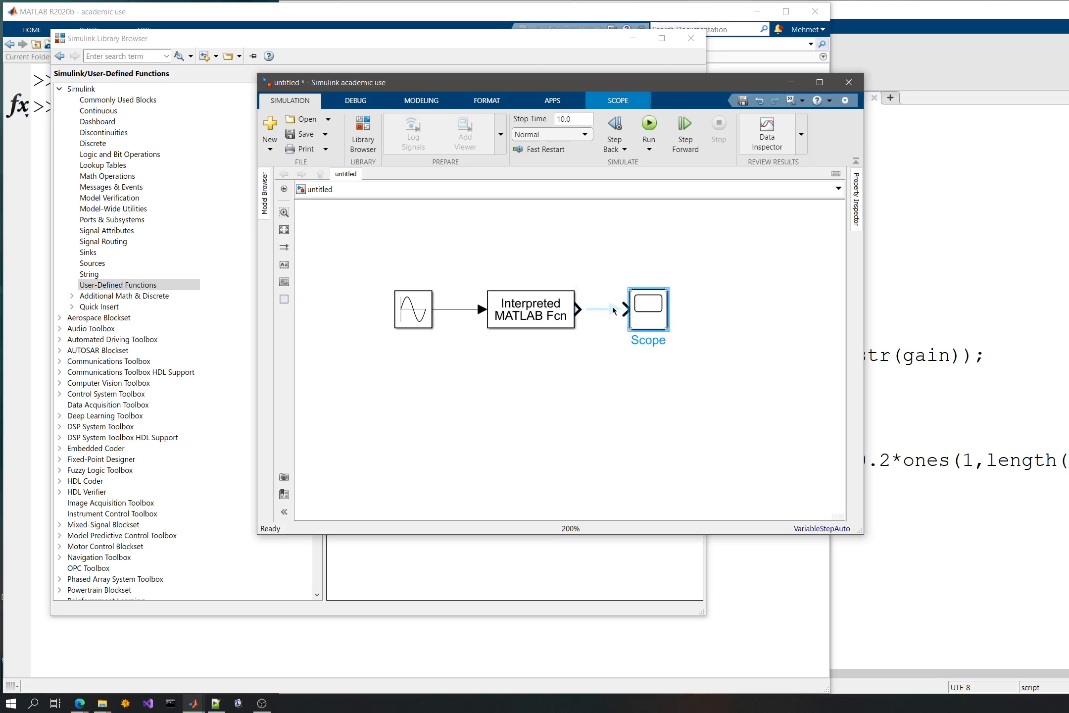
- Set the Interpreted MATLAB Function block's MATLAB function to abs and apply the change
{"action": "left_click", "coordinate": [411, 316]}
{"action": "double_click", "coordinate": [519, 325]}
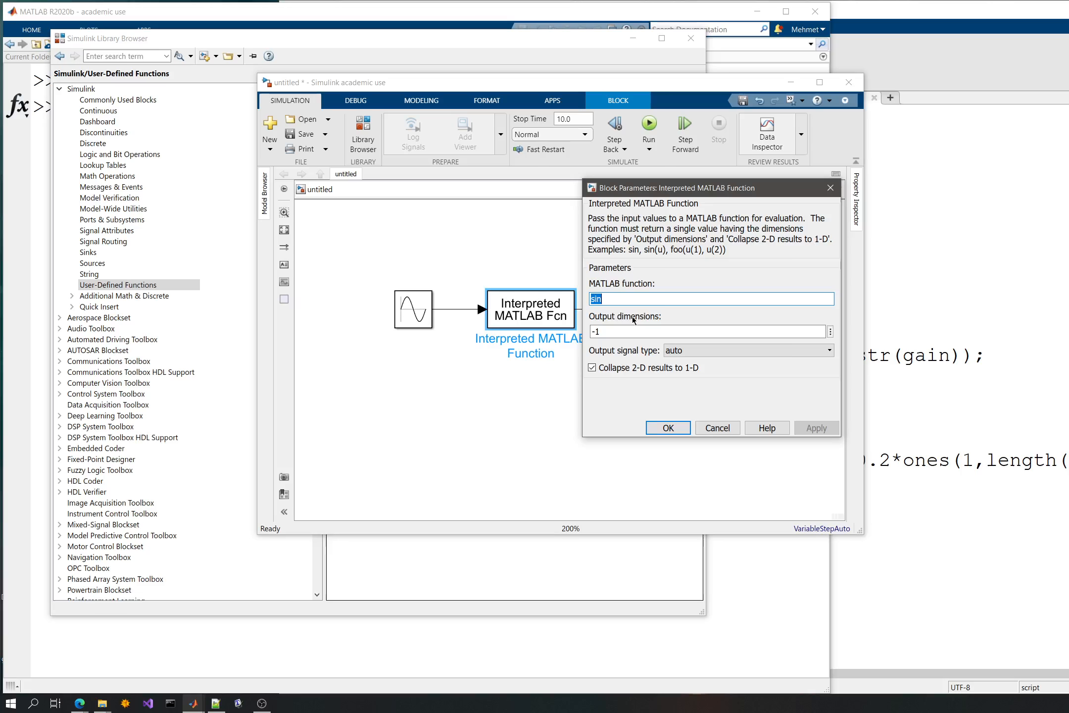
{"action": "type", "text": "abs"}
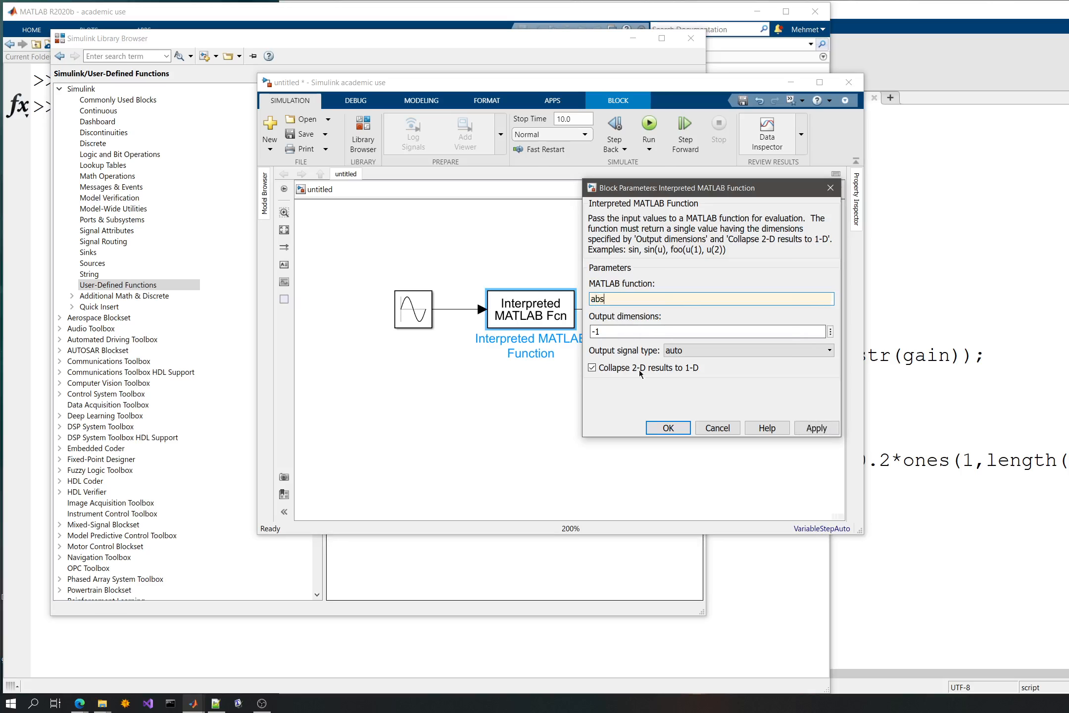
{"action": "left_click", "coordinate": [814, 427]}
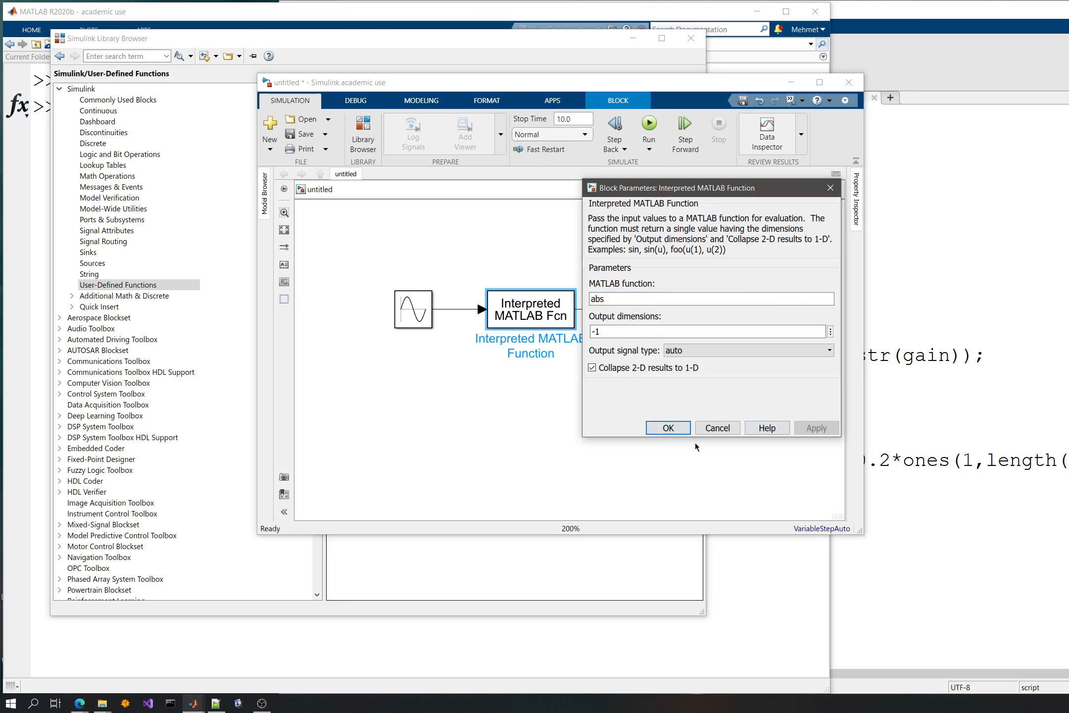
{"action": "left_click", "coordinate": [668, 428]}
- Run the simulation, examine the output waveform in the Scope, and close the Scope window
{"action": "left_click", "coordinate": [649, 125]}
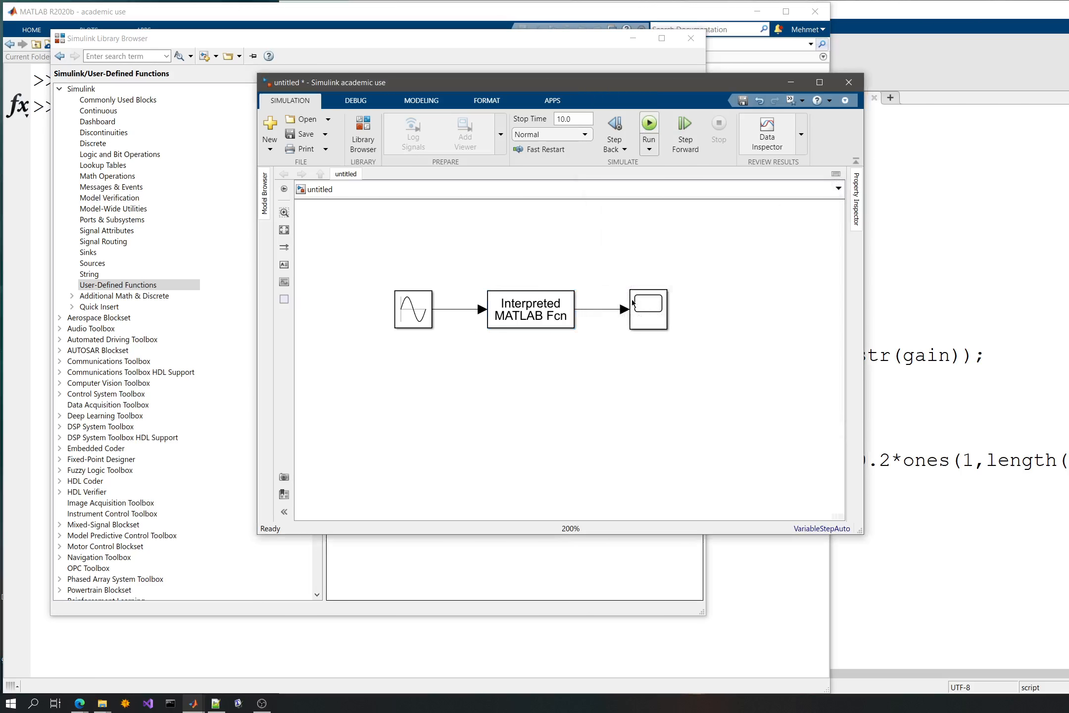
{"action": "left_click", "coordinate": [645, 311]}
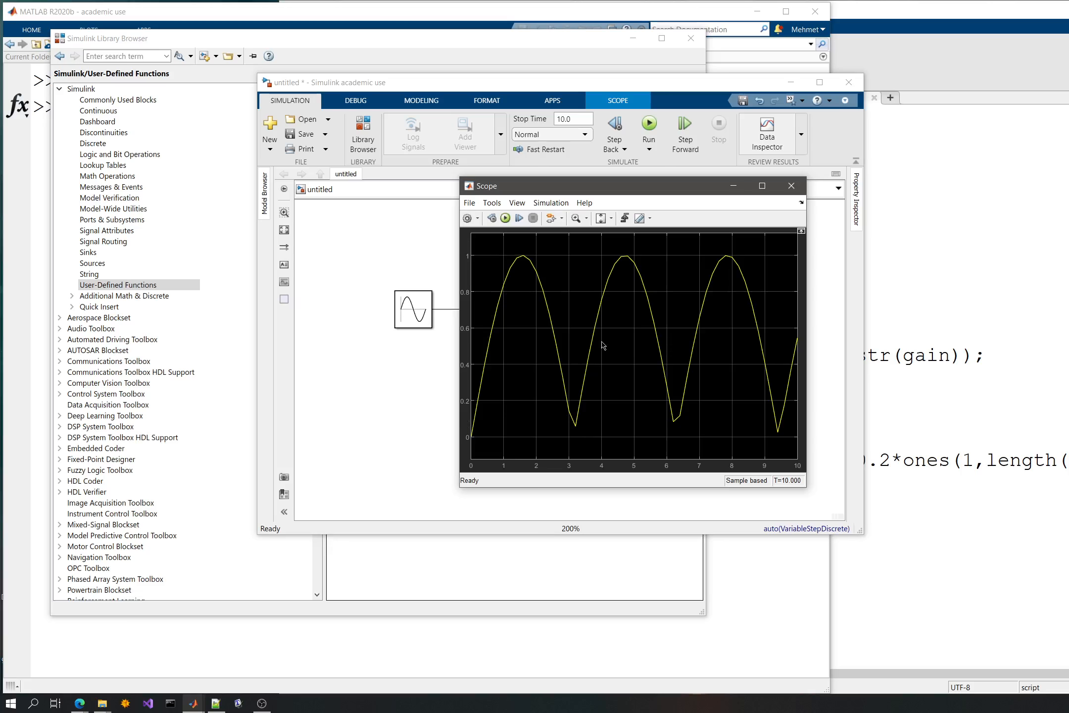
{"action": "left_click", "coordinate": [791, 184]}
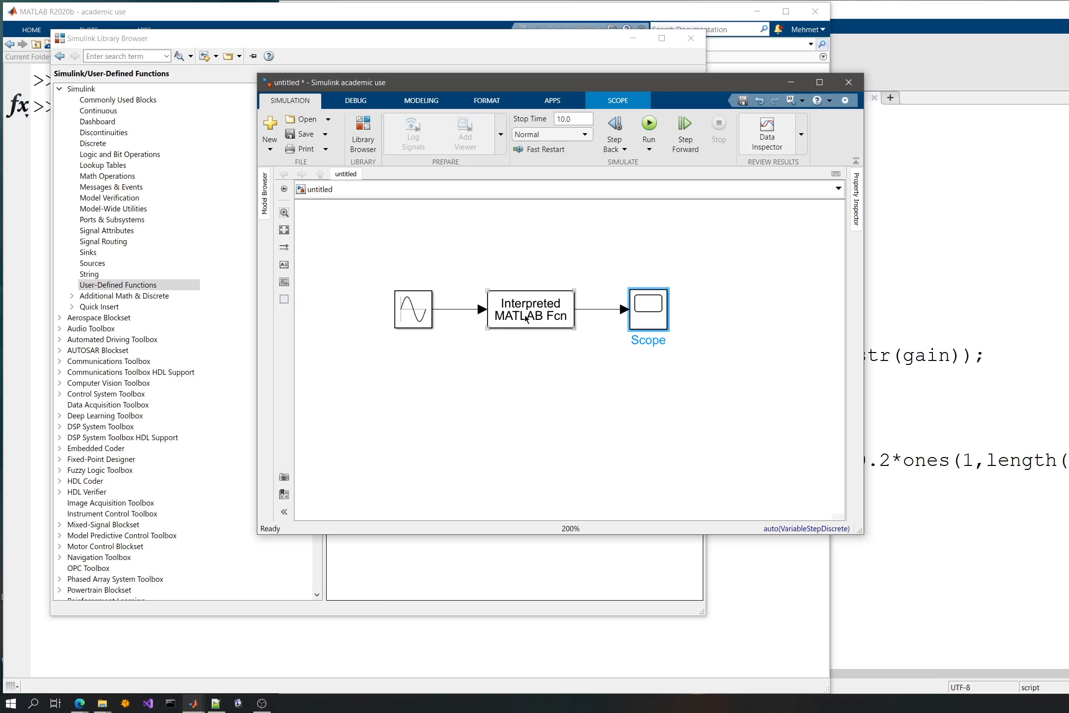
- Duplicate the Sine Wave, Interpreted MATLAB Function and Scope chain and align the copy below the original
{"action": "left_click", "coordinate": [438, 348]}
{"action": "left_click_drag", "start_coordinate": [394, 277], "coordinate": [673, 343]}
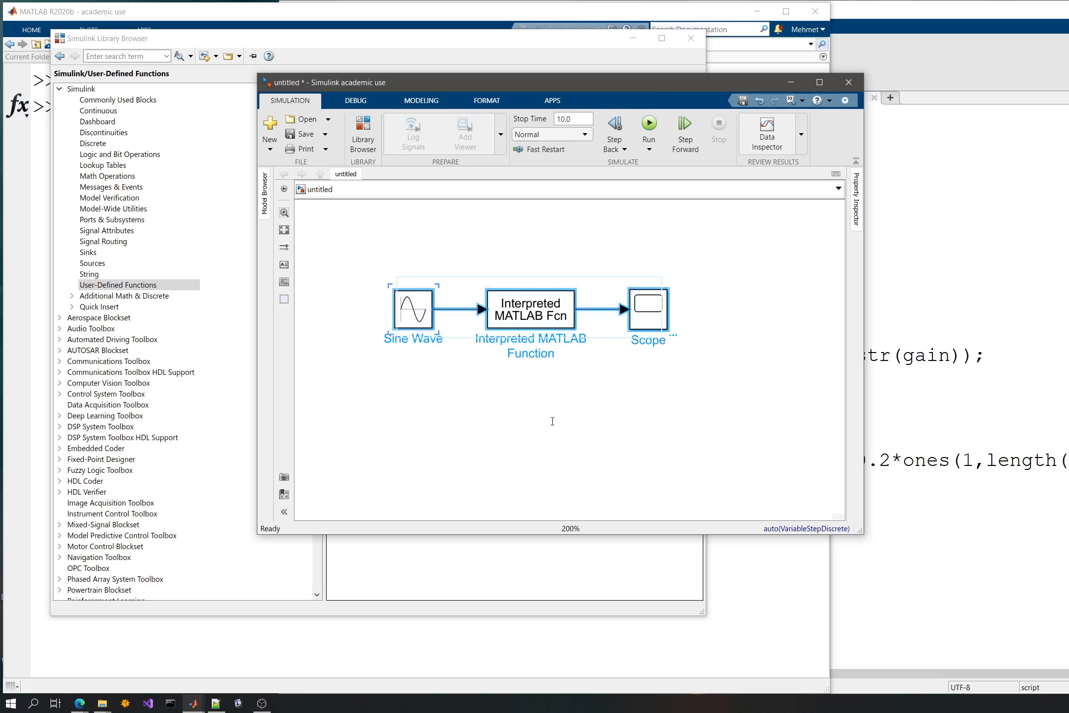
{"action": "key", "text": "ctrl+c"}
{"action": "key", "text": "ctrl+v"}
{"action": "left_click_drag", "start_coordinate": [523, 442], "coordinate": [417, 416]}
{"action": "left_click", "coordinate": [358, 349]}
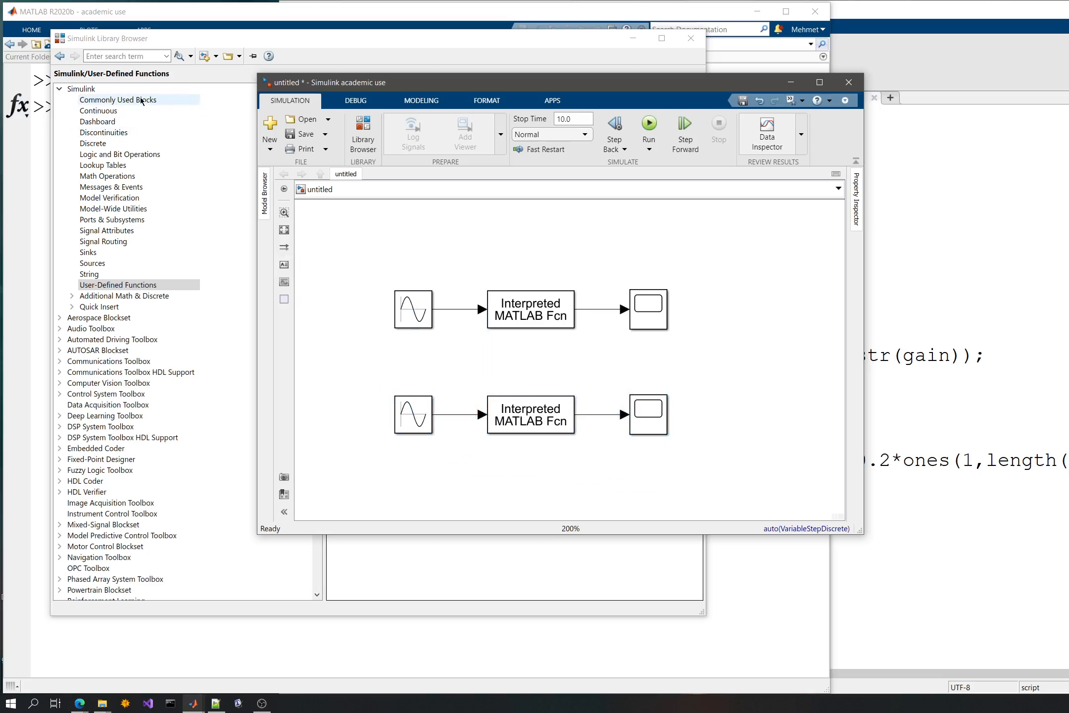
- Add a MATLAB Function block from the User-Defined Functions library and delete the Interpreted MATLAB Function block from the lower chain
{"action": "left_click", "coordinate": [226, 36]}
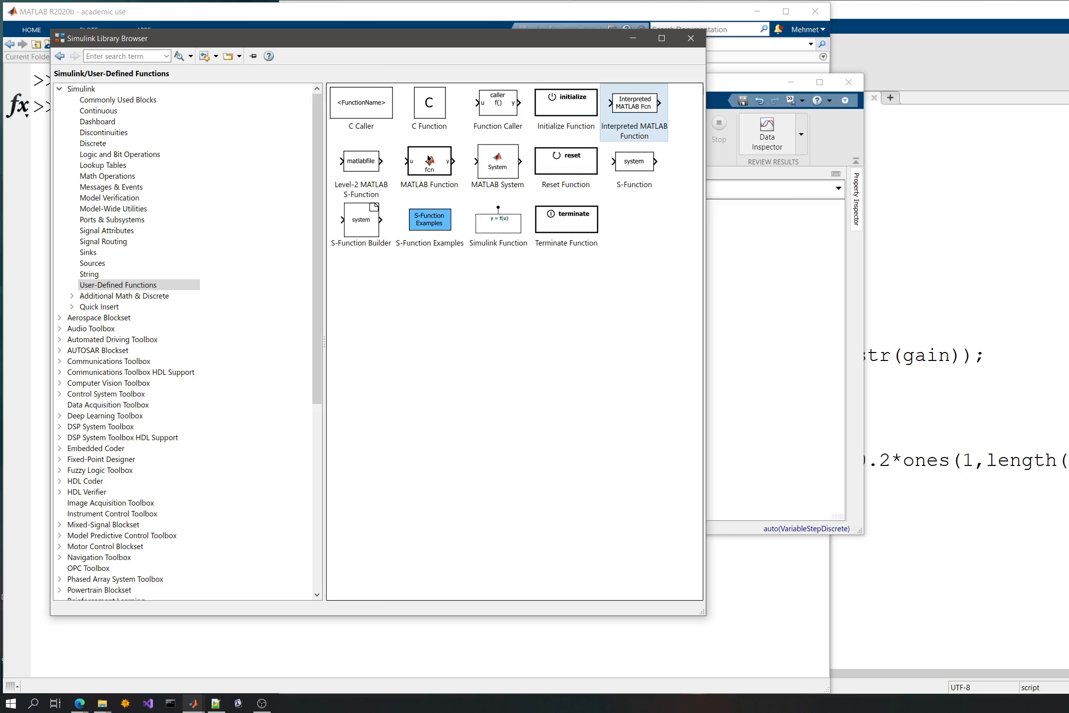
{"action": "left_click", "coordinate": [429, 162]}
{"action": "left_click_drag", "start_coordinate": [428, 161], "coordinate": [756, 327]}
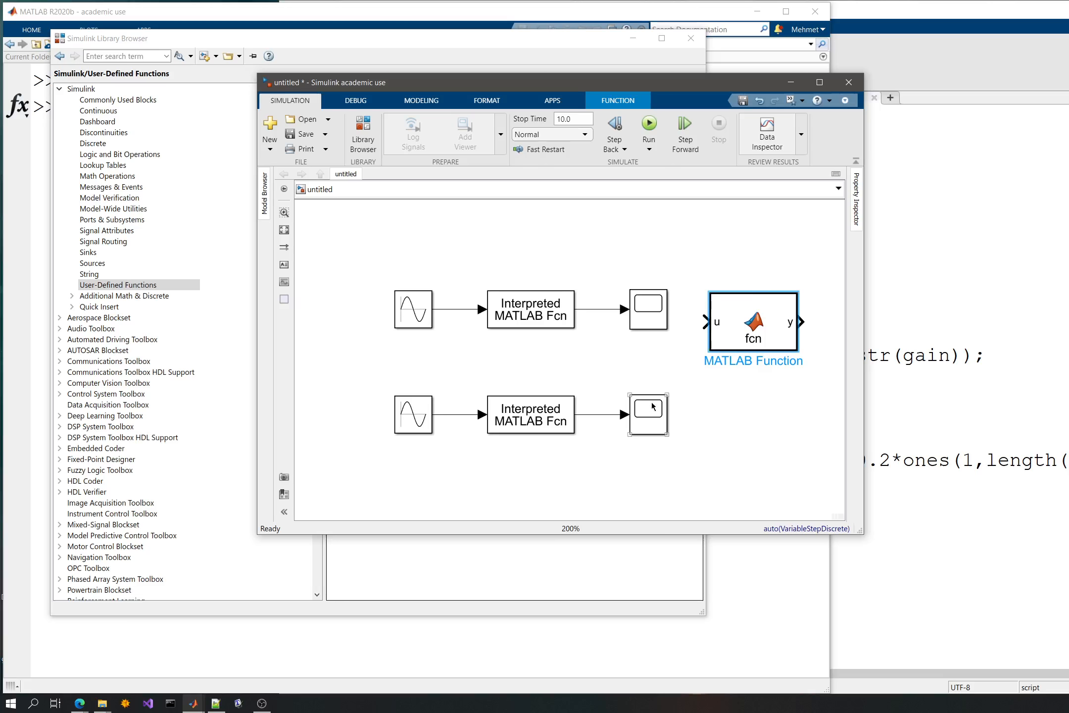
{"action": "left_click_drag", "start_coordinate": [602, 394], "coordinate": [477, 445]}
{"action": "key", "text": "Delete"}
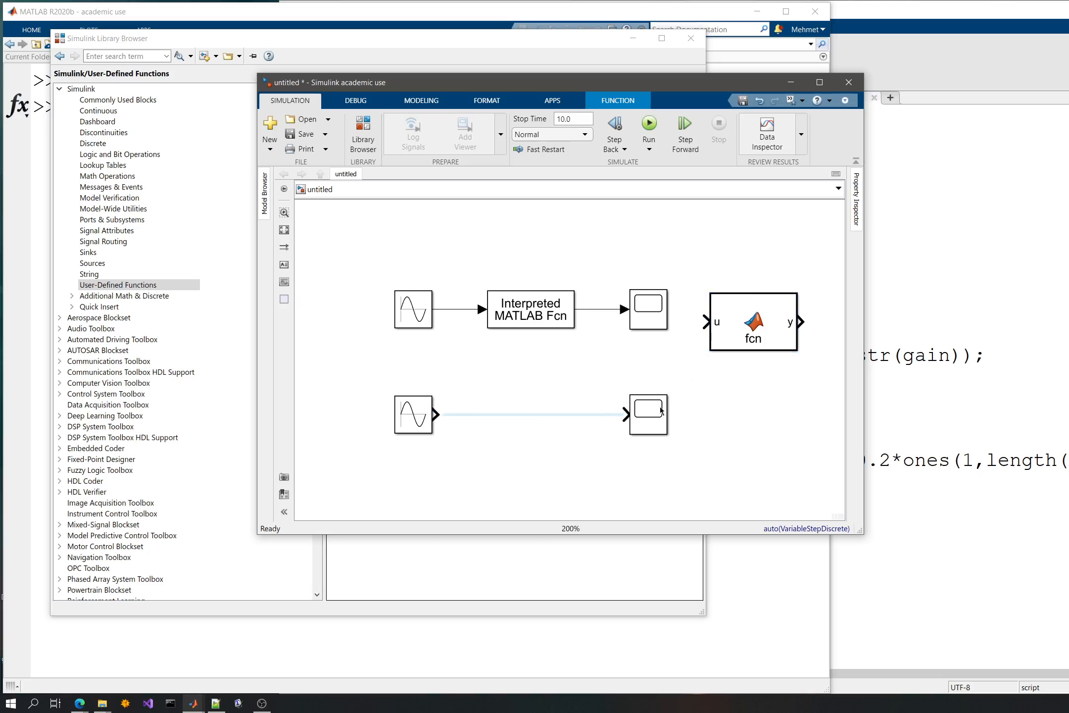
- Insert the MATLAB Function block between the lower chain's Sine Wave and Scope, and open its function code
{"action": "left_click_drag", "start_coordinate": [762, 331], "coordinate": [540, 423]}
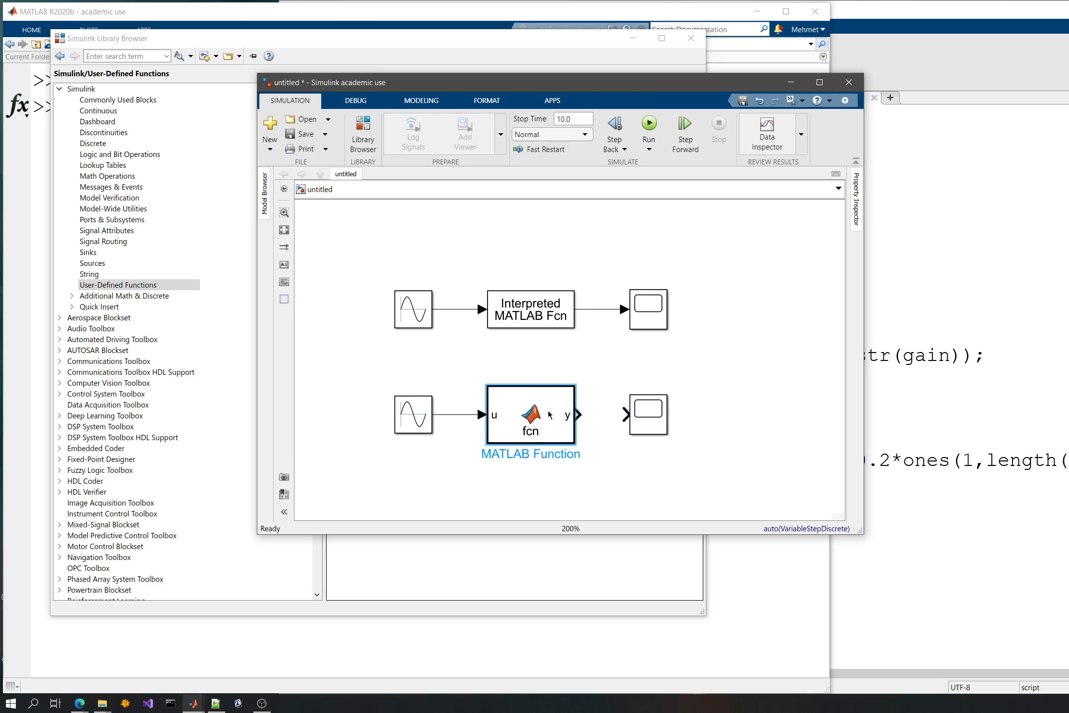
{"action": "double_click", "coordinate": [542, 431]}
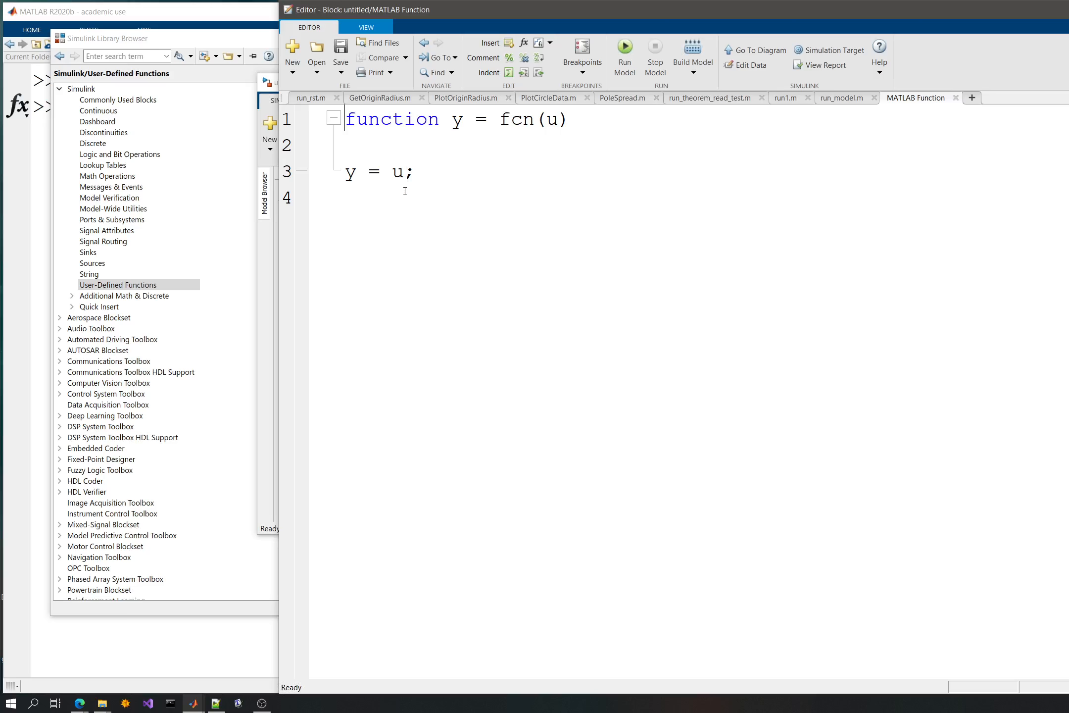
{"action": "left_click", "coordinate": [405, 191]}
{"action": "left_click", "coordinate": [493, 141]}
{"action": "left_click", "coordinate": [400, 172]}
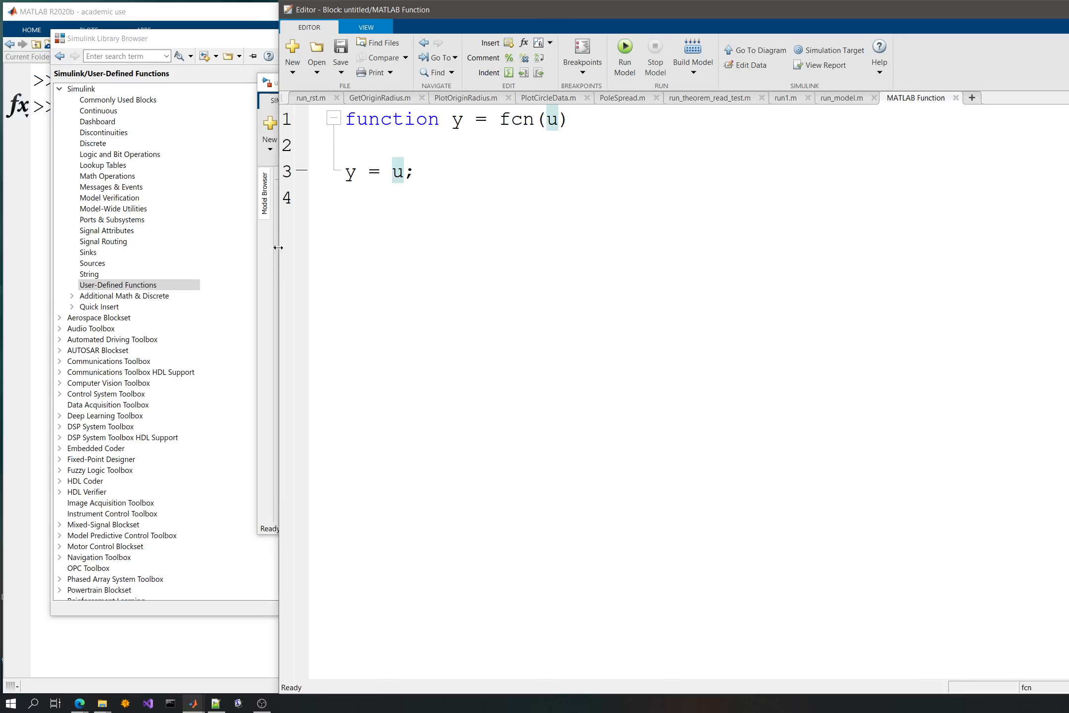
- Rearrange the editor, model and Library Browser windows so the block diagram is fully visible beside the editor
{"action": "left_click_drag", "start_coordinate": [279, 248], "coordinate": [502, 248]}
{"action": "left_click", "coordinate": [461, 248]}
{"action": "left_click_drag", "start_coordinate": [436, 69], "coordinate": [218, 69]}
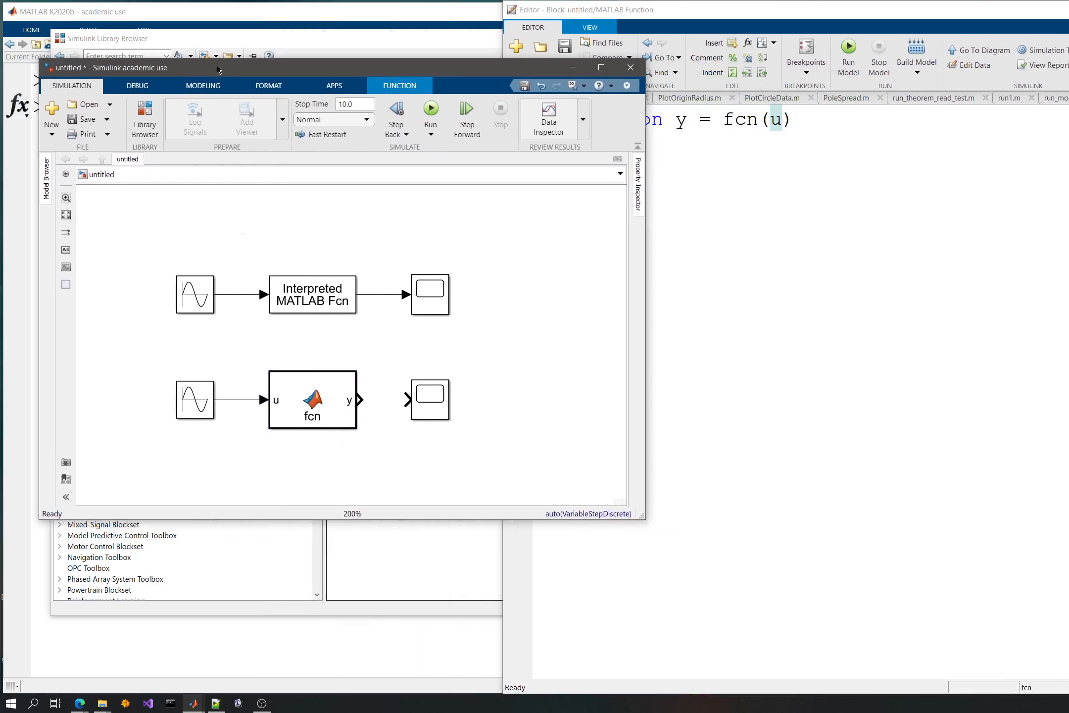
{"action": "left_click", "coordinate": [731, 260]}
{"action": "left_click_drag", "start_coordinate": [469, 240], "coordinate": [167, 328]}
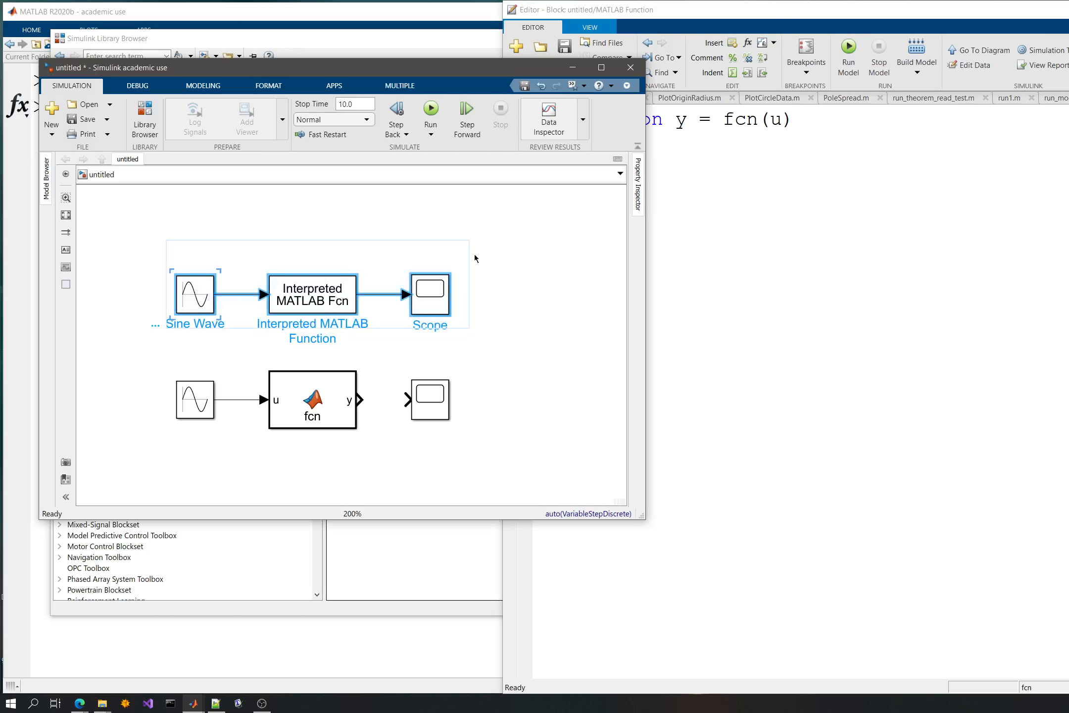
{"action": "left_click", "coordinate": [507, 289]}
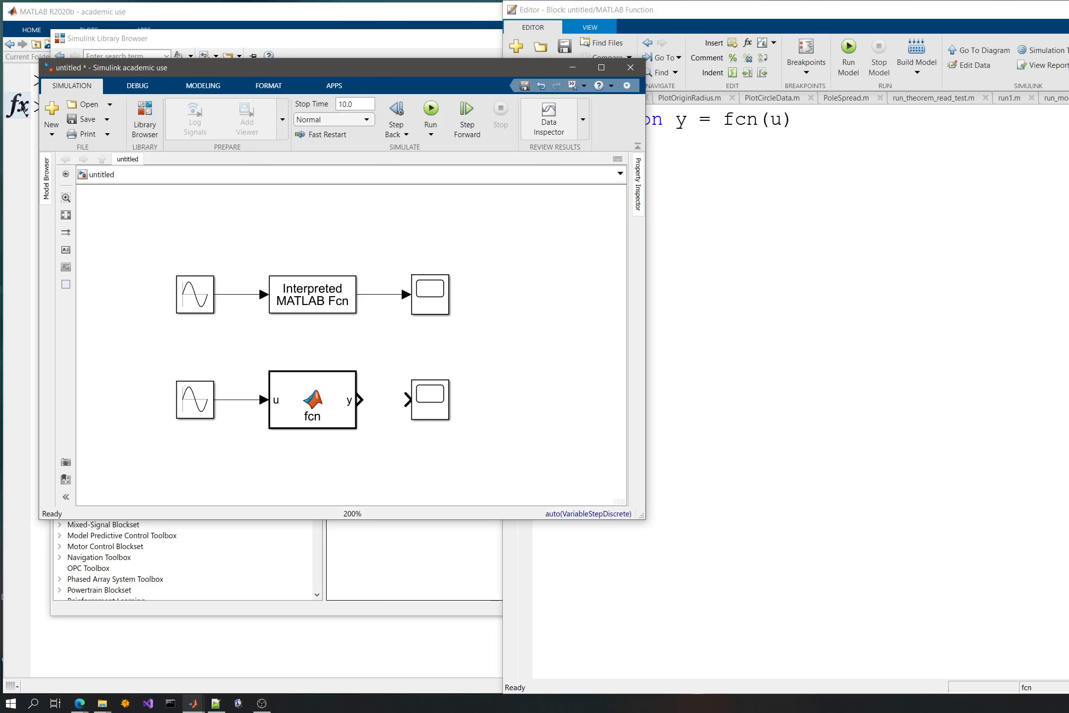
{"action": "left_click_drag", "start_coordinate": [96, 66], "coordinate": [227, 81]}
{"action": "left_click_drag", "start_coordinate": [147, 42], "coordinate": [159, 272]}
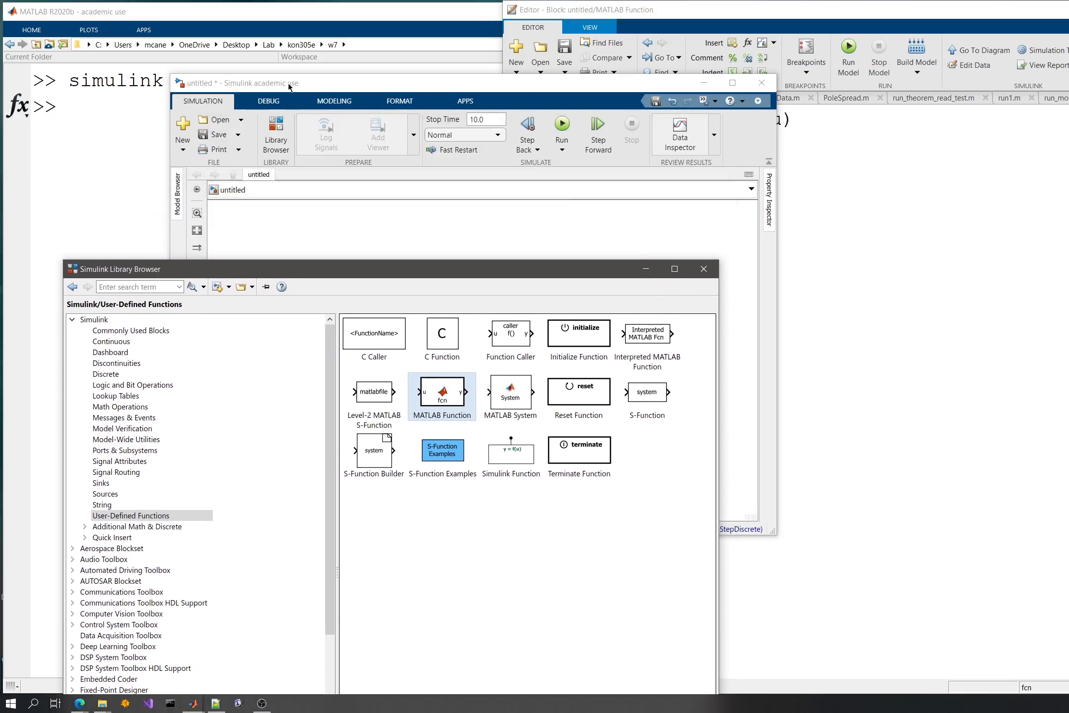
{"action": "left_click_drag", "start_coordinate": [290, 86], "coordinate": [395, 67]}
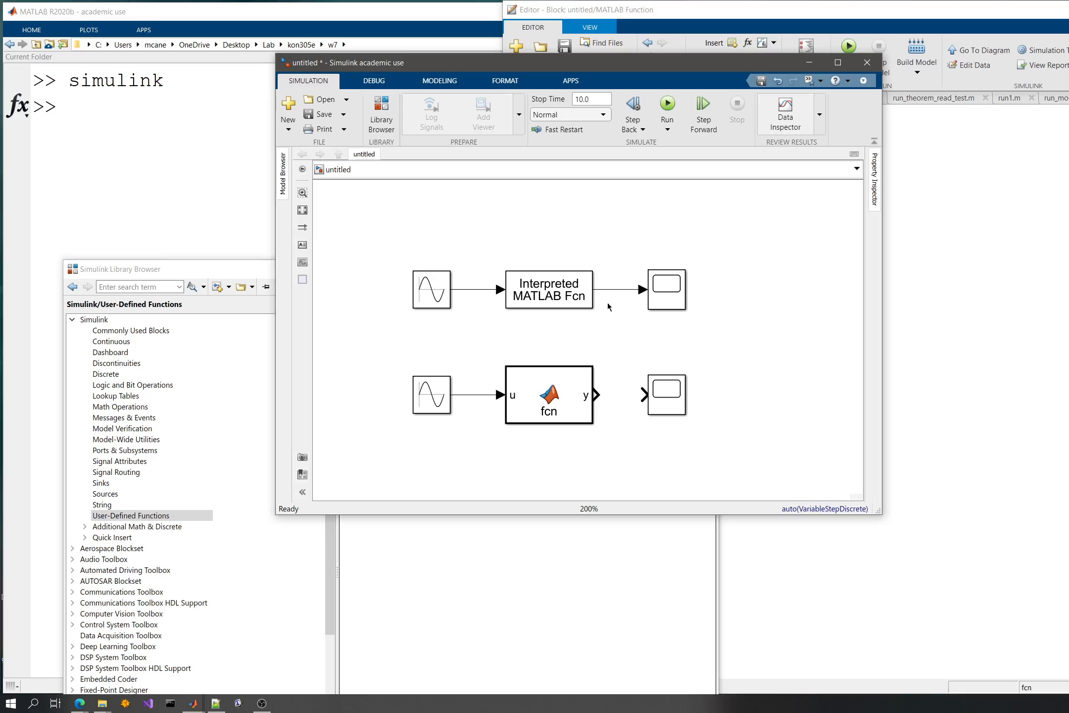
- Review the Interpreted MATLAB Function block's MATLAB function parameter and dismiss the block parameters without changes
{"action": "left_click", "coordinate": [585, 389]}
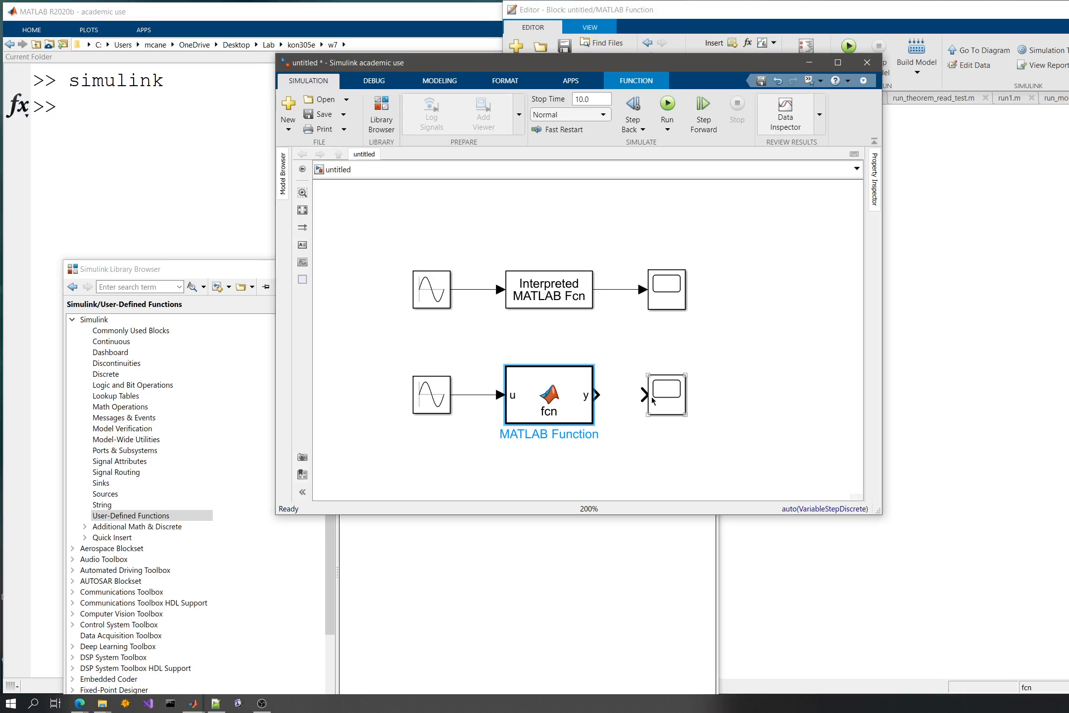
{"action": "left_click", "coordinate": [565, 402]}
{"action": "double_click", "coordinate": [557, 297]}
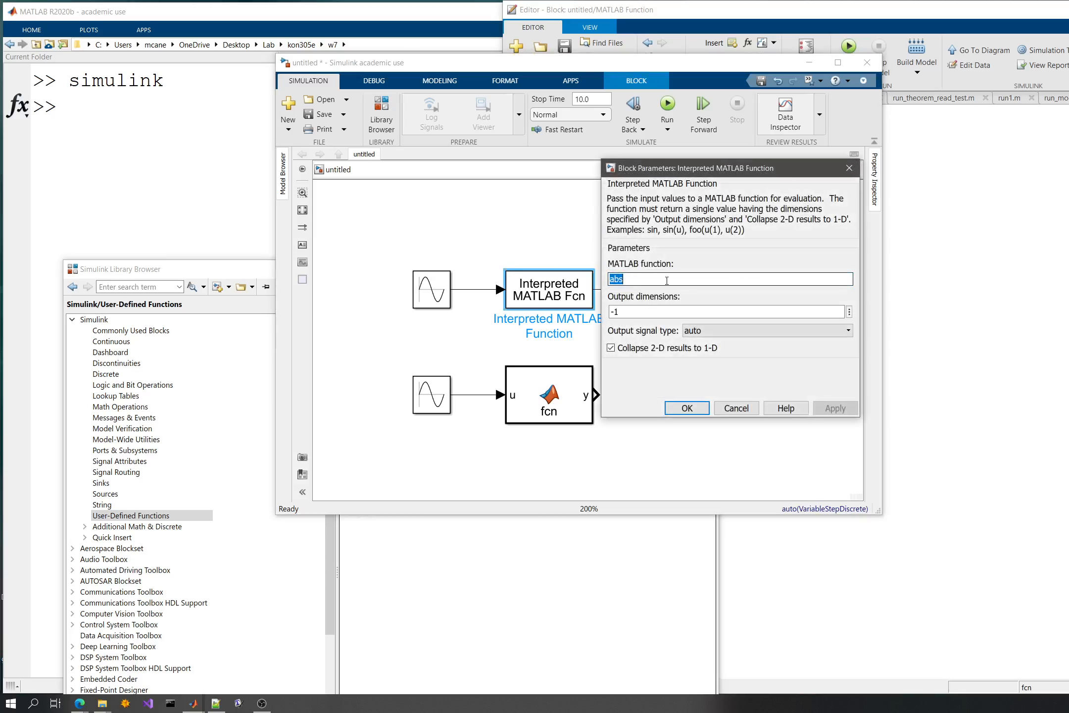
{"action": "left_click", "coordinate": [627, 277]}
{"action": "left_click", "coordinate": [735, 407]}
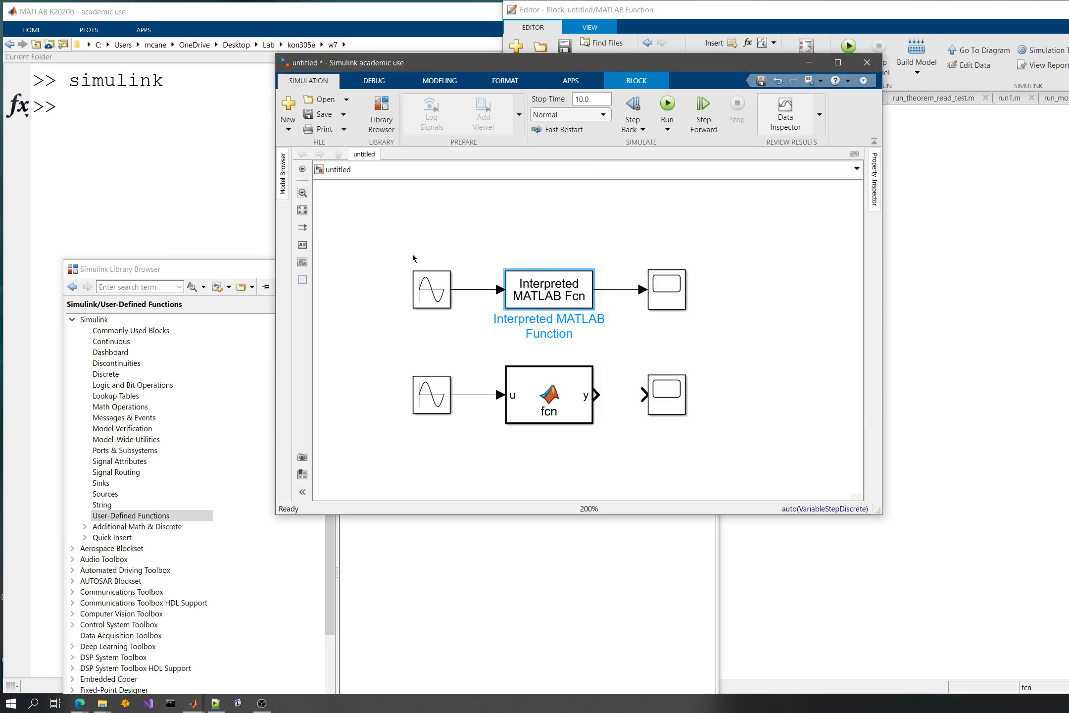
- Delete the upper chain of Sine Wave, Interpreted MATLAB Function and Scope blocks
{"action": "left_click_drag", "start_coordinate": [396, 231], "coordinate": [714, 344]}
{"action": "key", "text": "Delete"}
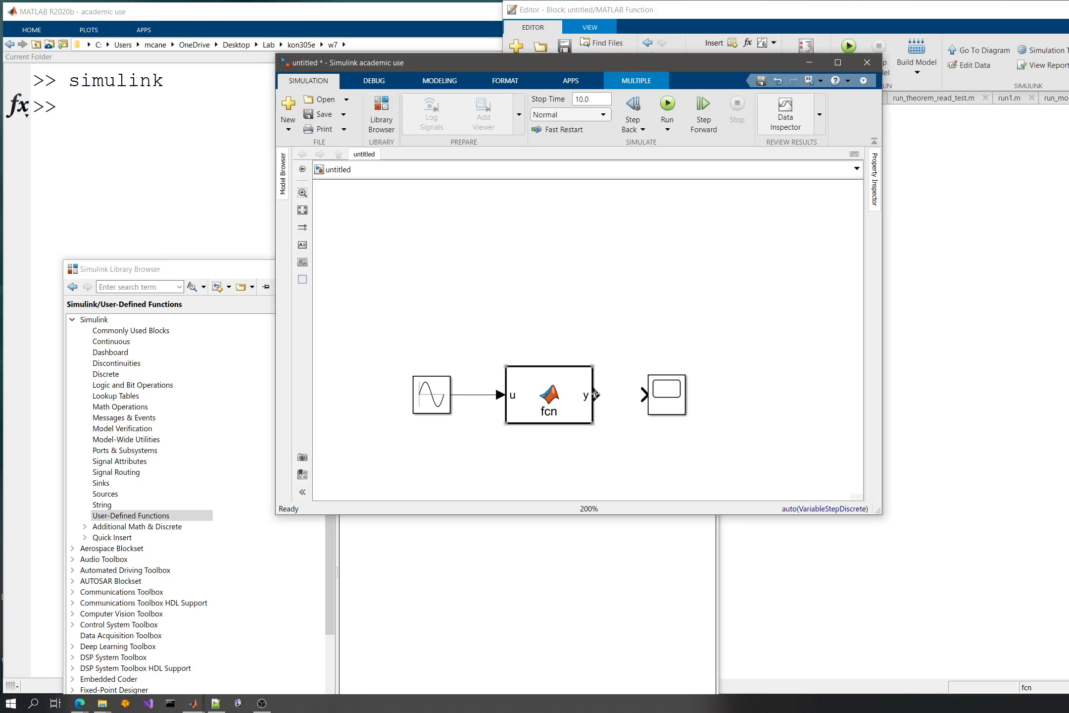
- Connect the MATLAB Function block's output to the remaining Scope and move the whole chain up in the diagram
{"action": "left_click_drag", "start_coordinate": [593, 399], "coordinate": [645, 394]}
{"action": "left_click_drag", "start_coordinate": [353, 322], "coordinate": [741, 444]}
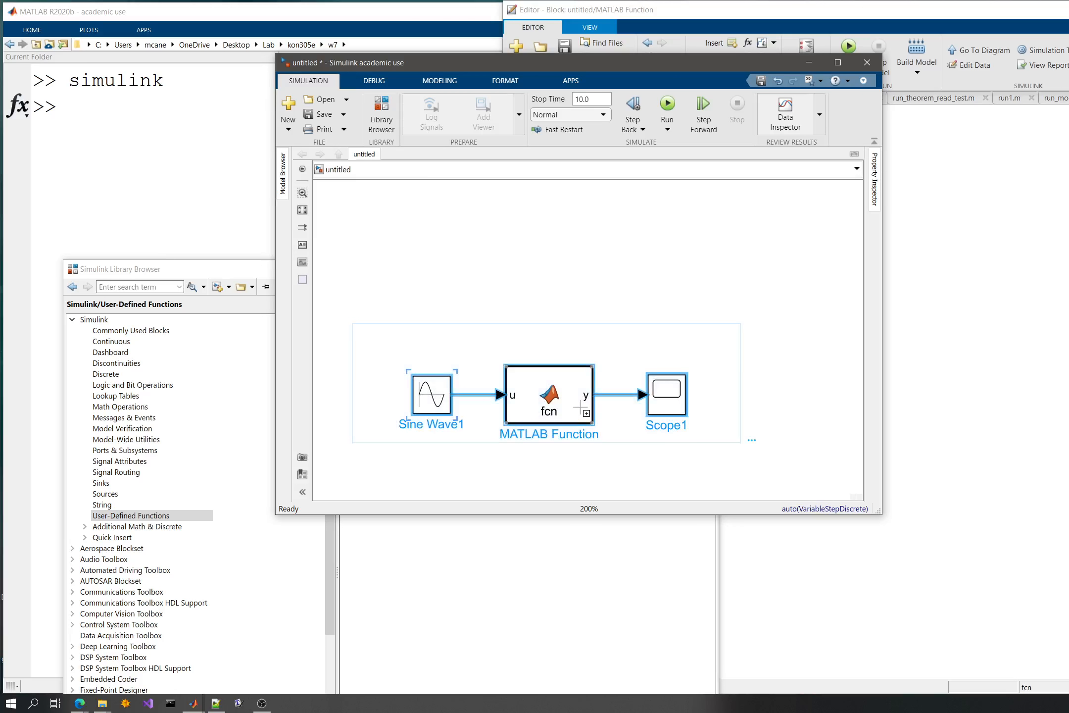
{"action": "left_click_drag", "start_coordinate": [549, 395], "coordinate": [548, 290]}
- Change the MATLAB Function block's code to y = abs(u); and close the code without saving the model to a file
{"action": "left_click", "coordinate": [547, 287]}
{"action": "double_click", "coordinate": [548, 287]}
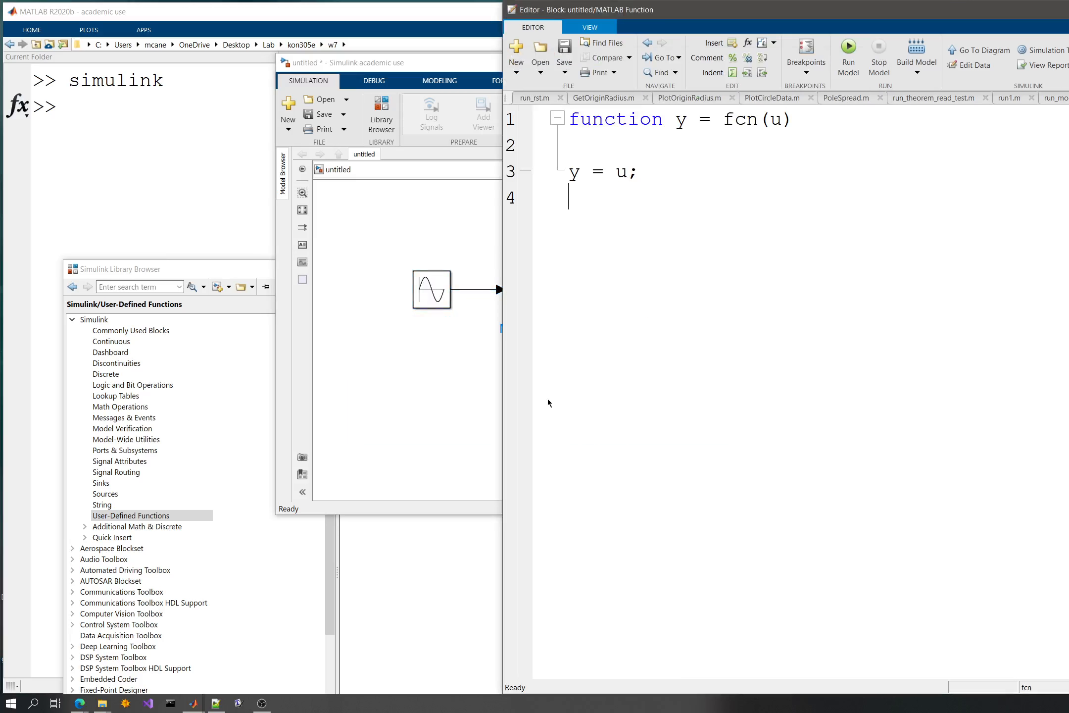
{"action": "left_click", "coordinate": [630, 171]}
{"action": "key", "text": "Left"}
{"action": "type", "text": "anb"}
{"action": "key", "text": "BackSpace"}
{"action": "key", "text": "BackSpace"}
{"action": "type", "text": "bs("}
{"action": "key", "text": "Right"}
{"action": "key", "text": "Right"}
{"action": "key", "text": "Left"}
{"action": "type", "text": ")"}
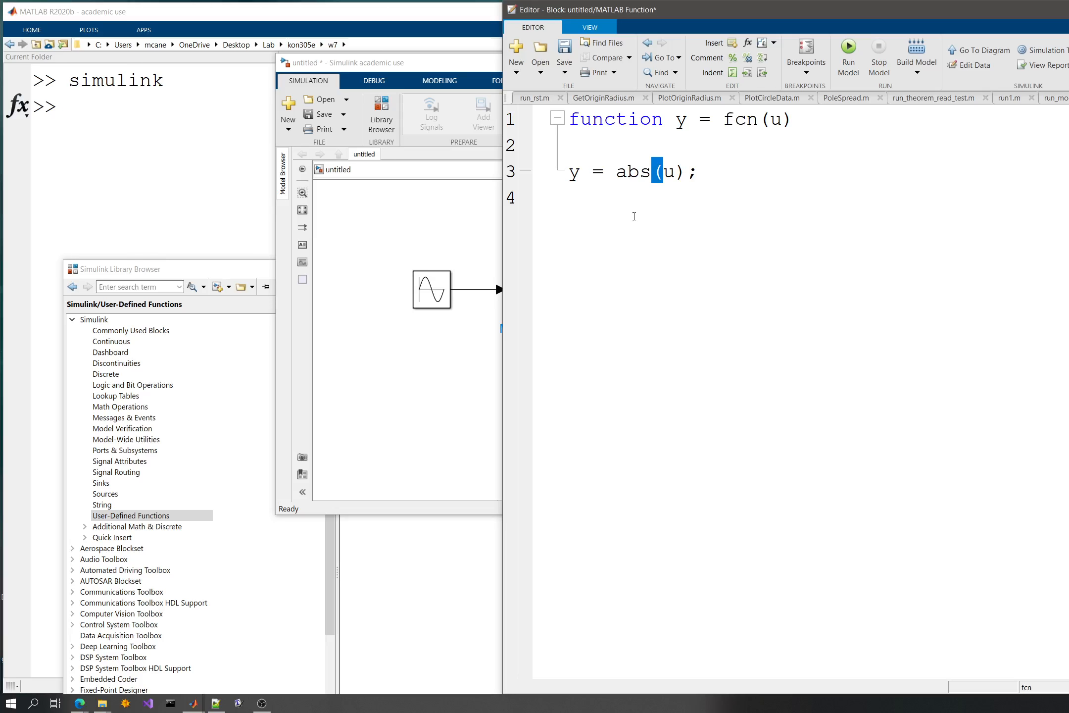
{"action": "key", "text": "ctrl+s"}
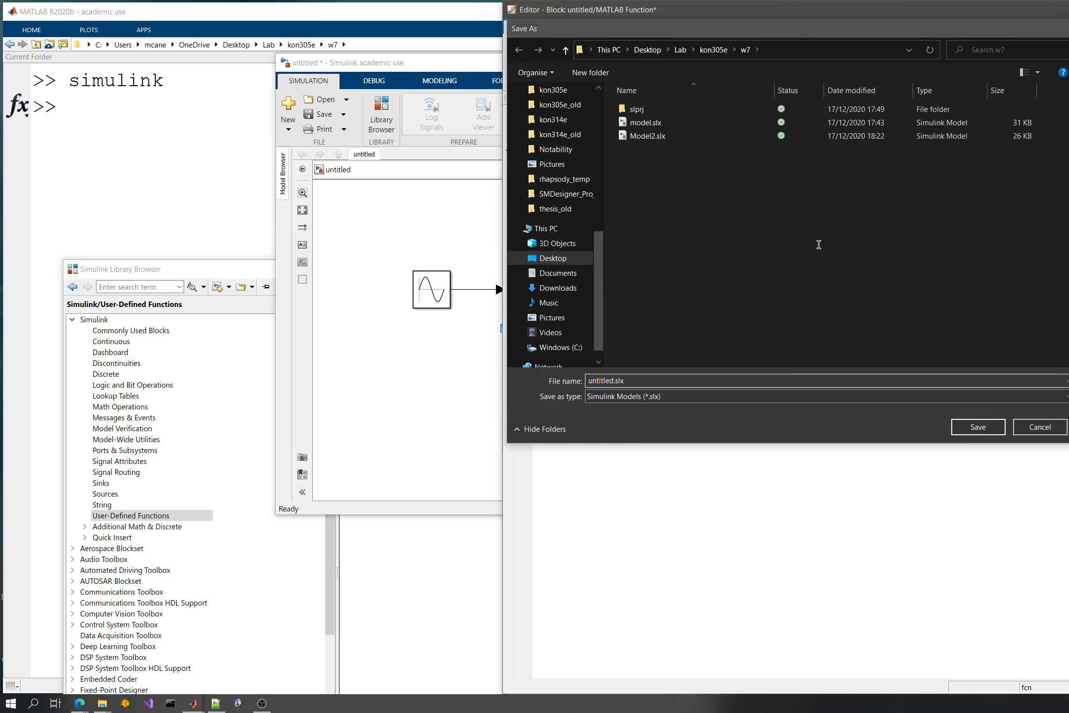
{"action": "key", "text": "Escape"}
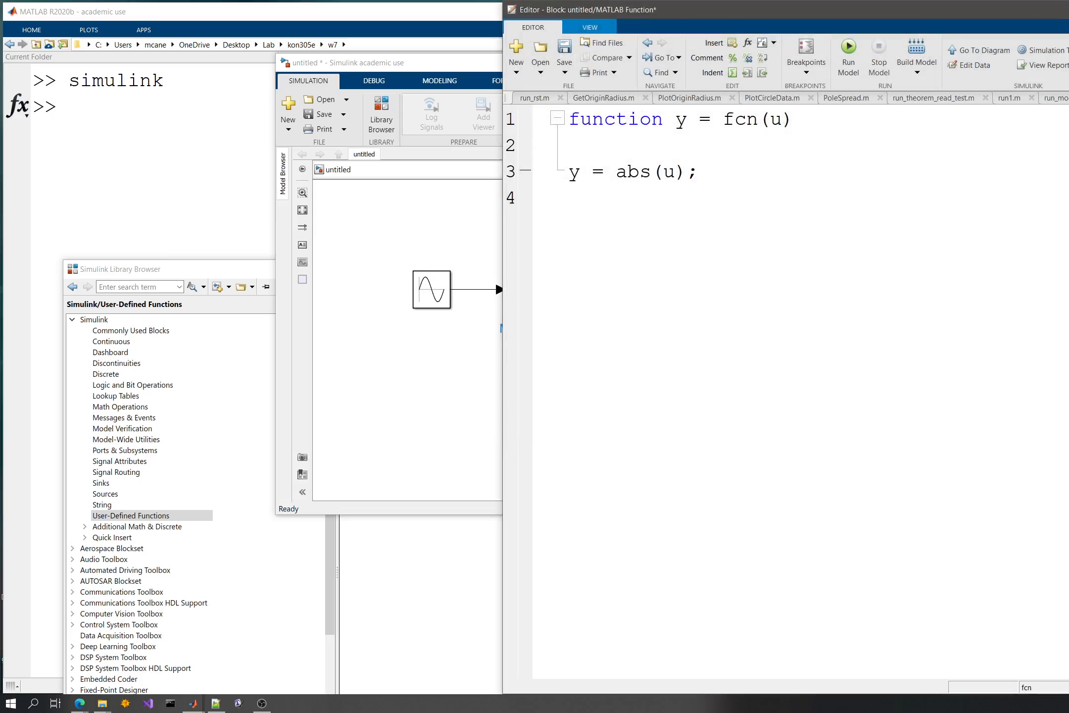
{"action": "key", "text": "ctrl+w"}
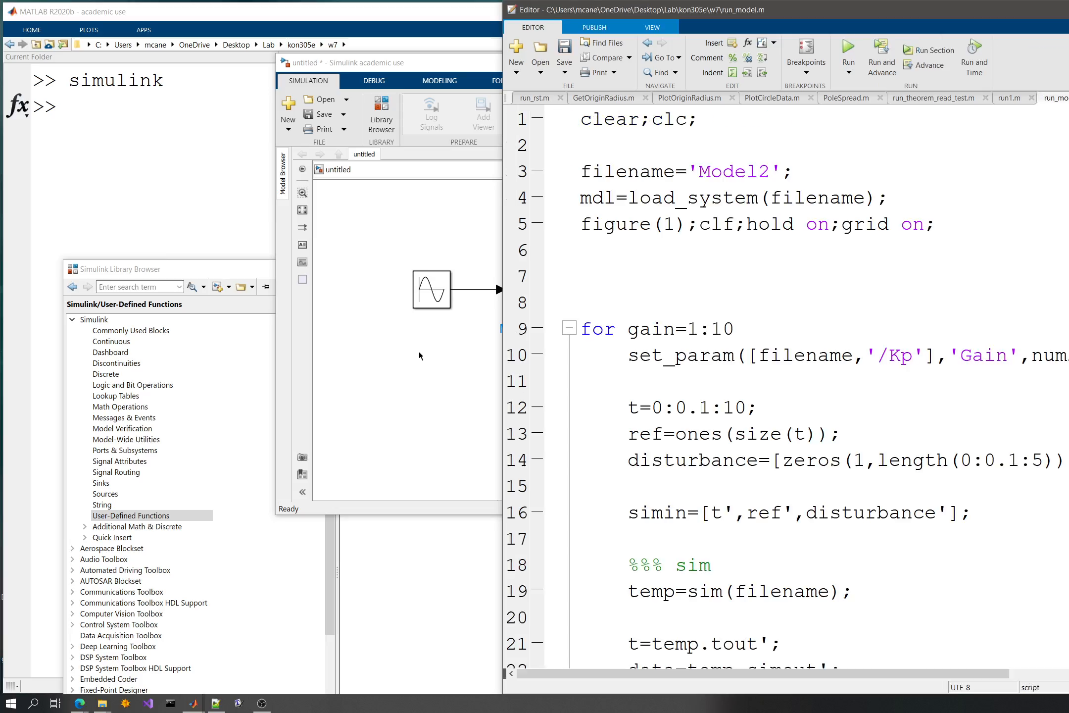
- Reopen the MATLAB Function block to check its code, and close the code again
{"action": "left_click", "coordinate": [418, 354]}
{"action": "left_click", "coordinate": [528, 282]}
{"action": "double_click", "coordinate": [527, 284]}
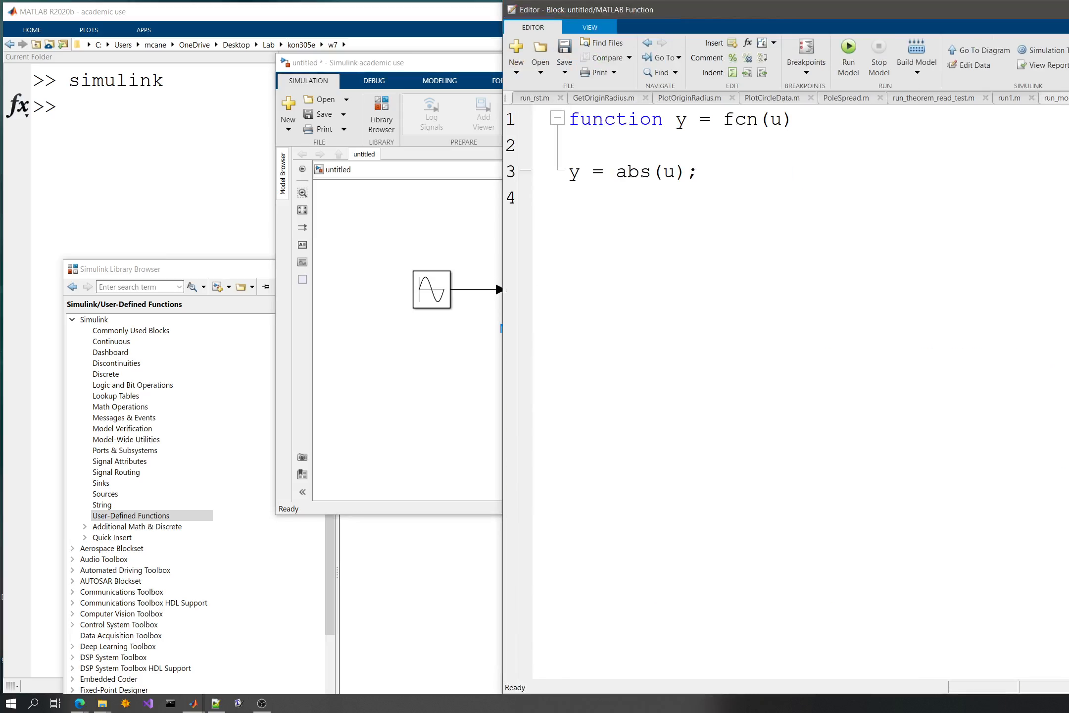
{"action": "key", "text": "ctrl+w"}
- Close the Simulink Library Browser and, after examining the simulated output waveform, close the Scope1 window
{"action": "left_click", "coordinate": [434, 227]}
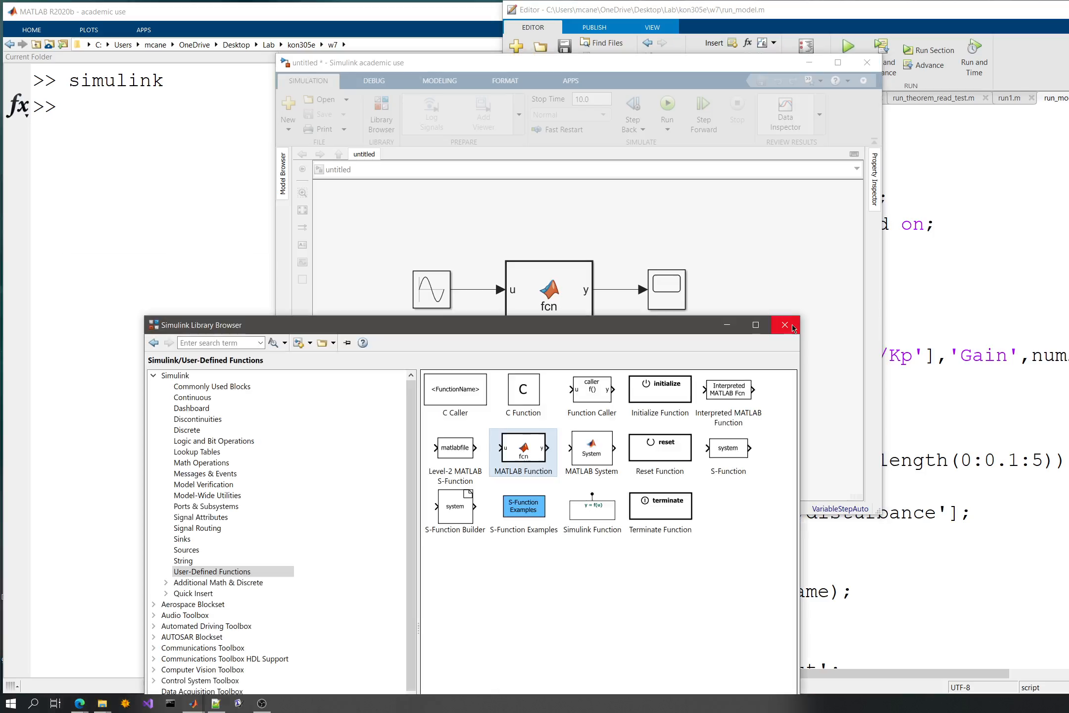
{"action": "left_click", "coordinate": [785, 325]}
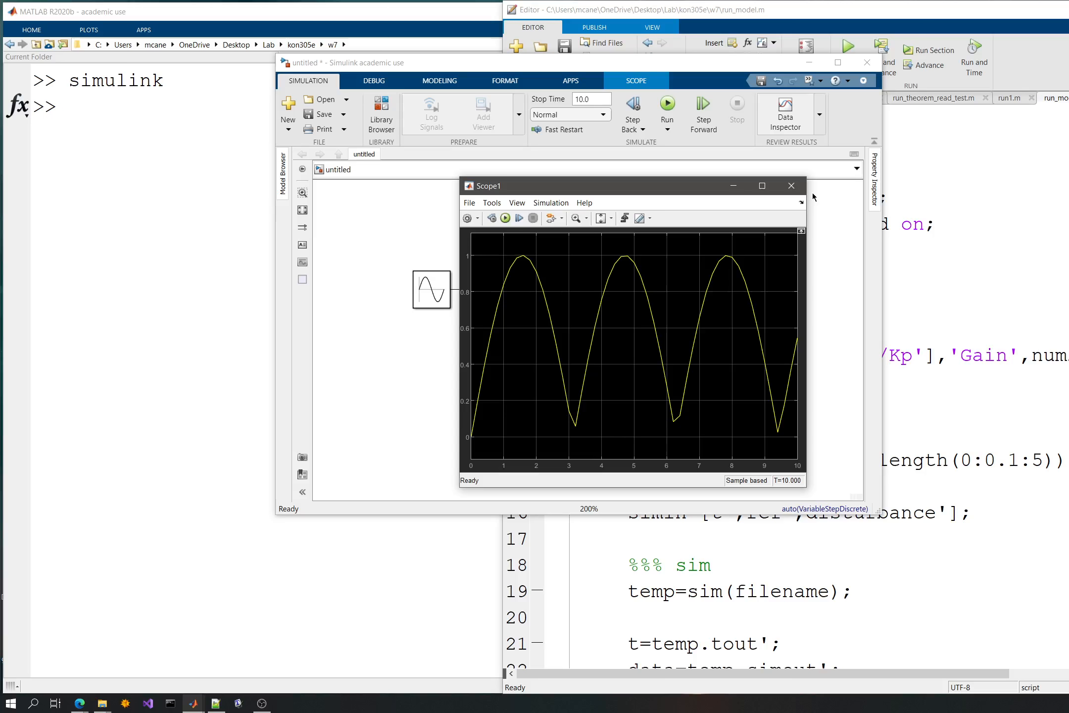
{"action": "left_click", "coordinate": [791, 186]}
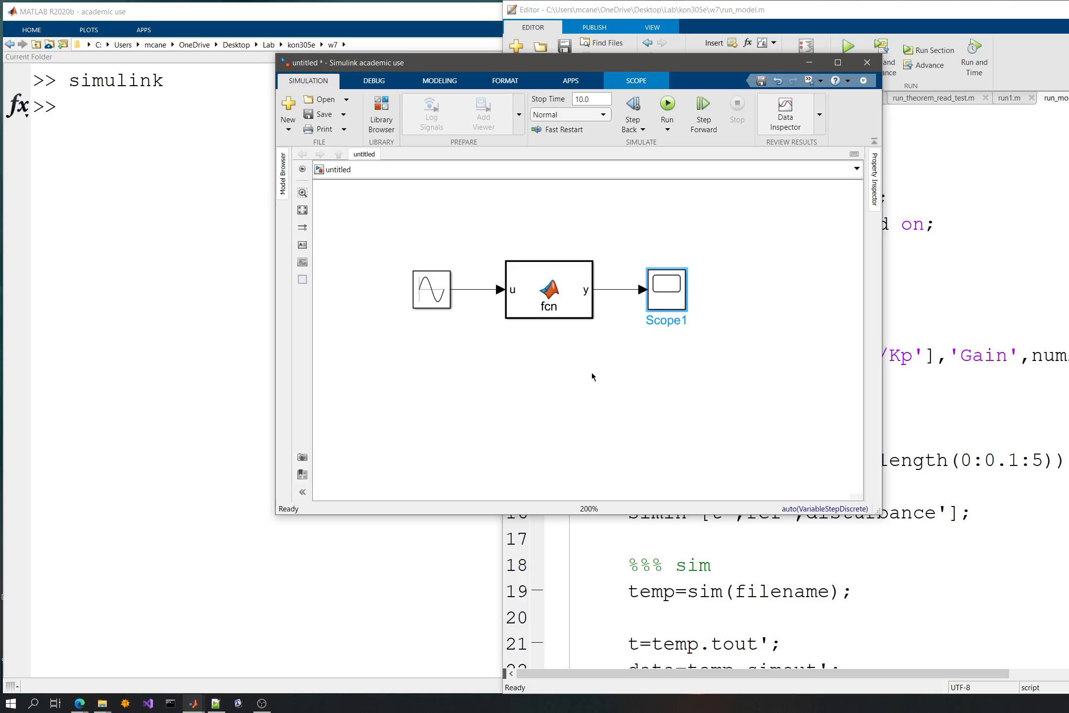
- Open the MATLAB Function block's code again, closing and reopening it to examine the function definition
{"action": "double_click", "coordinate": [549, 291]}
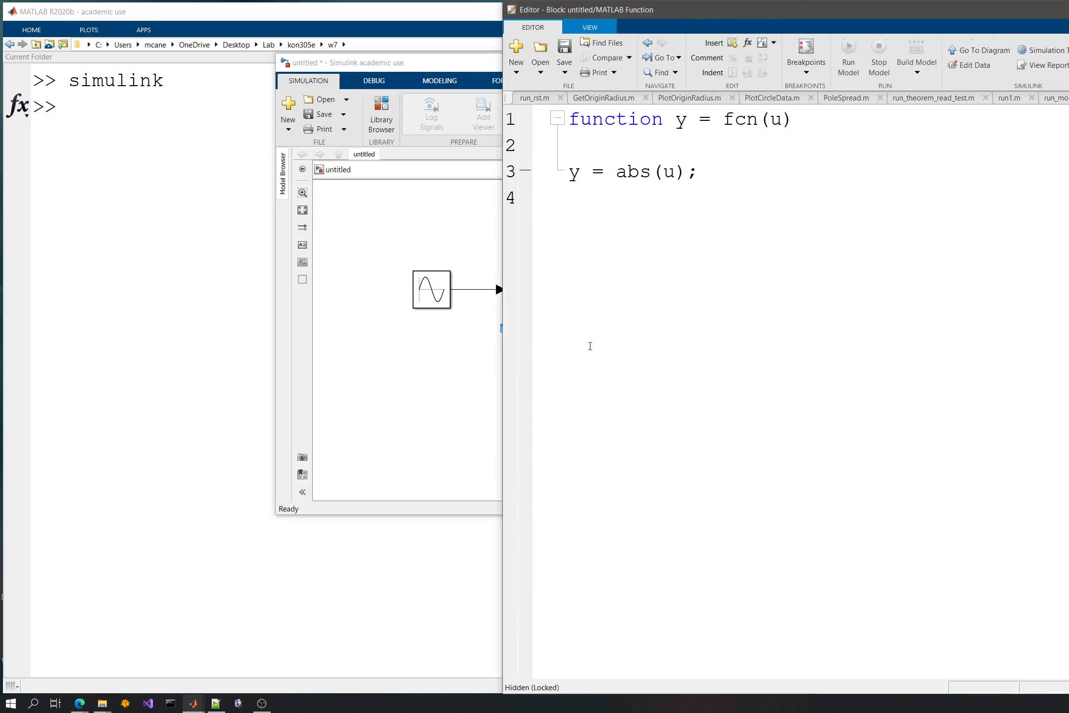
{"action": "left_click", "coordinate": [1061, 98]}
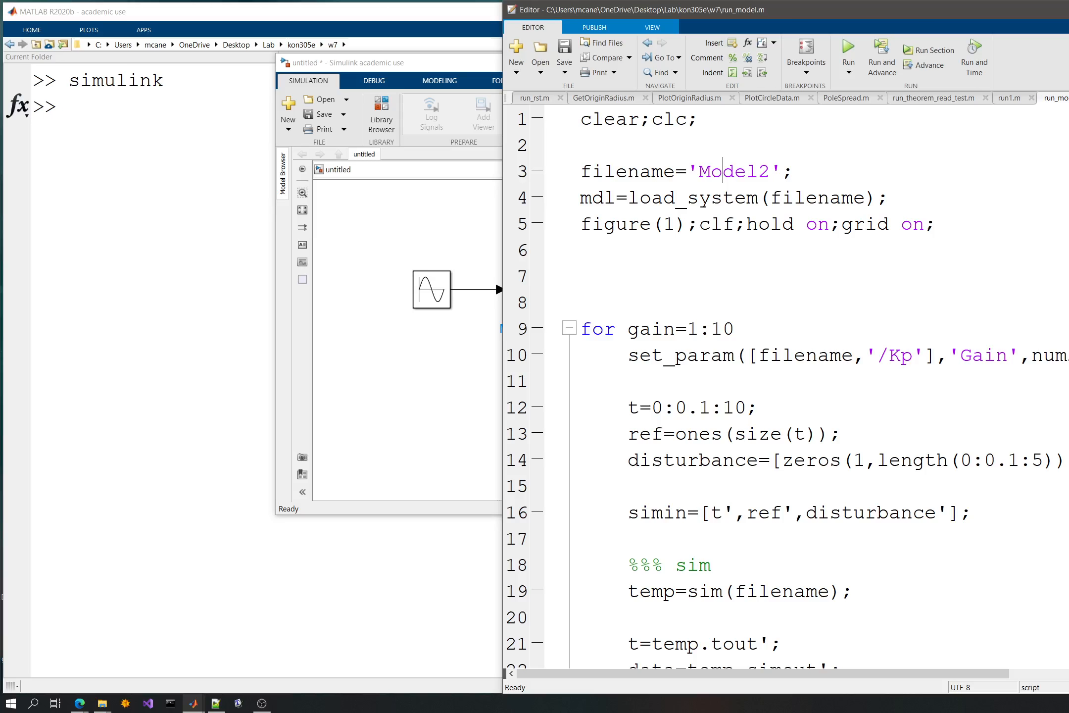
{"action": "left_click", "coordinate": [488, 276]}
{"action": "left_click", "coordinate": [573, 292]}
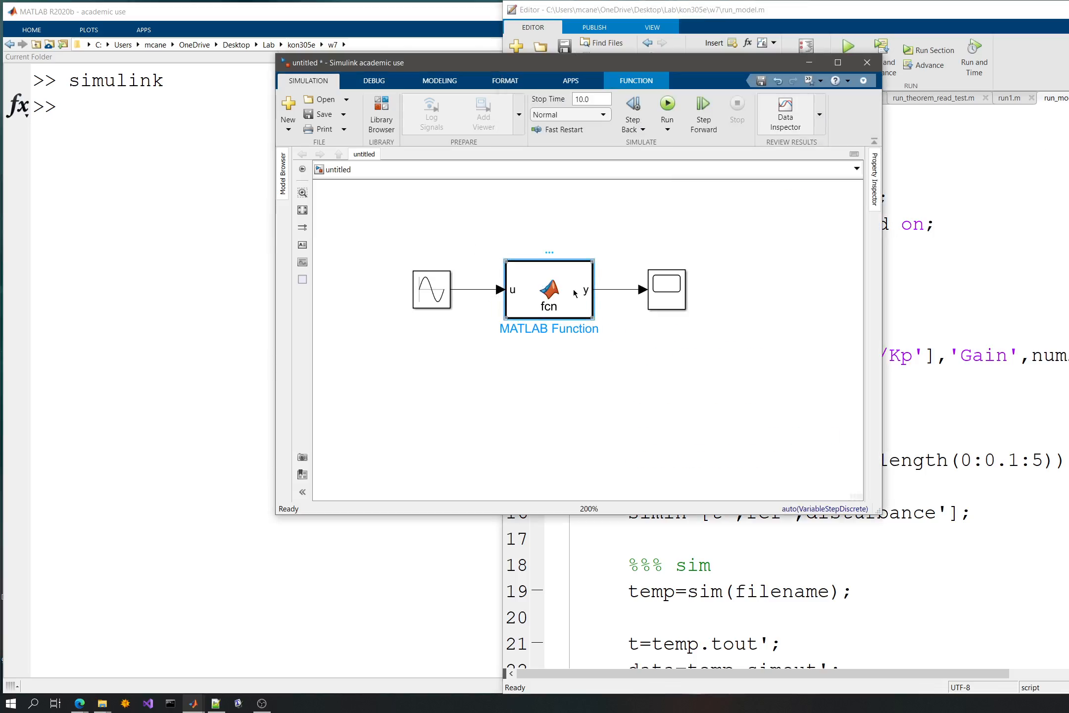
{"action": "double_click", "coordinate": [574, 293]}
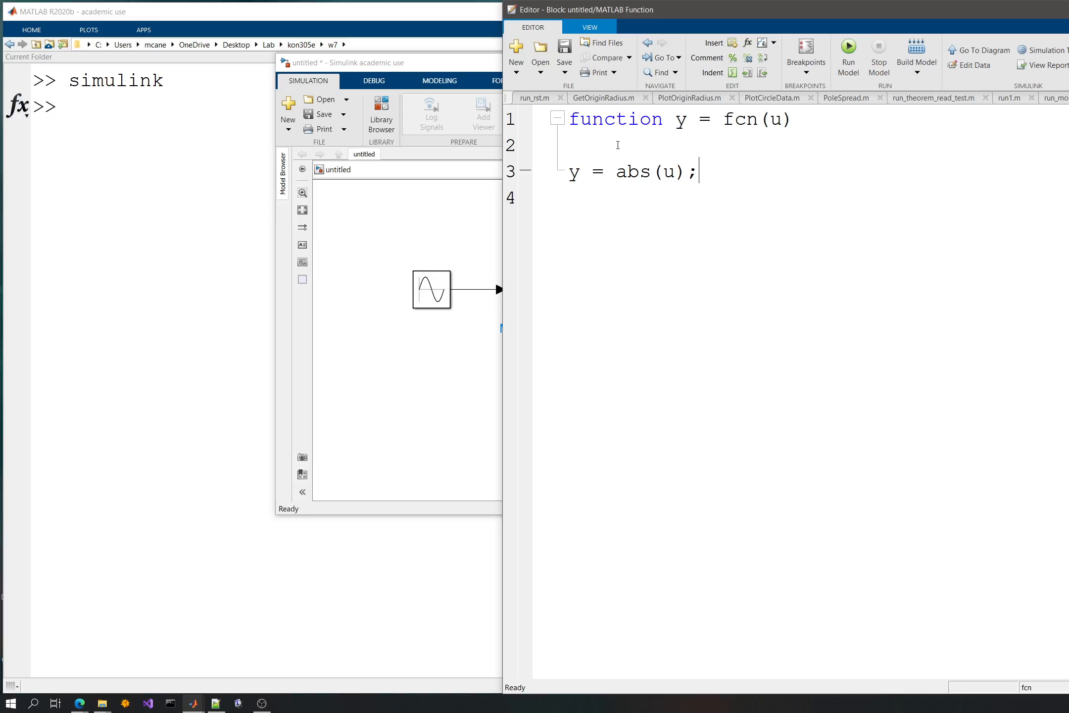
- Close the MATLAB Function code and open the Signal Routing blocks in the Simulink Library Browser
{"action": "left_click", "coordinate": [615, 146]}
{"action": "key", "text": "ctrl+w"}
{"action": "left_click", "coordinate": [375, 260]}
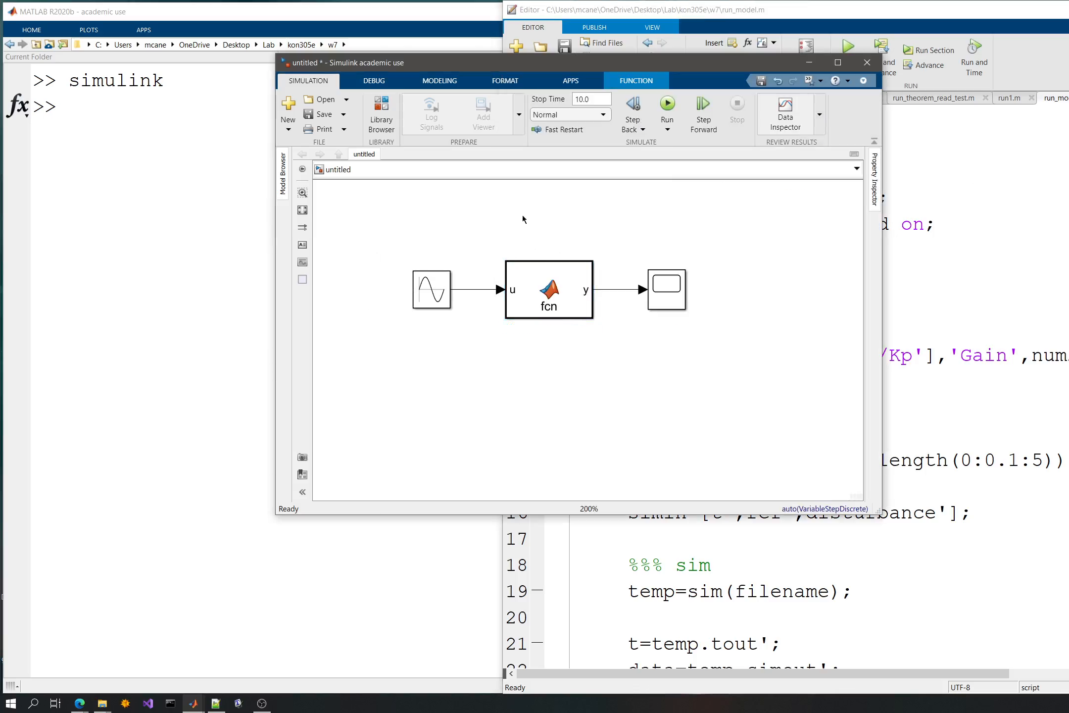
{"action": "left_click", "coordinate": [384, 107]}
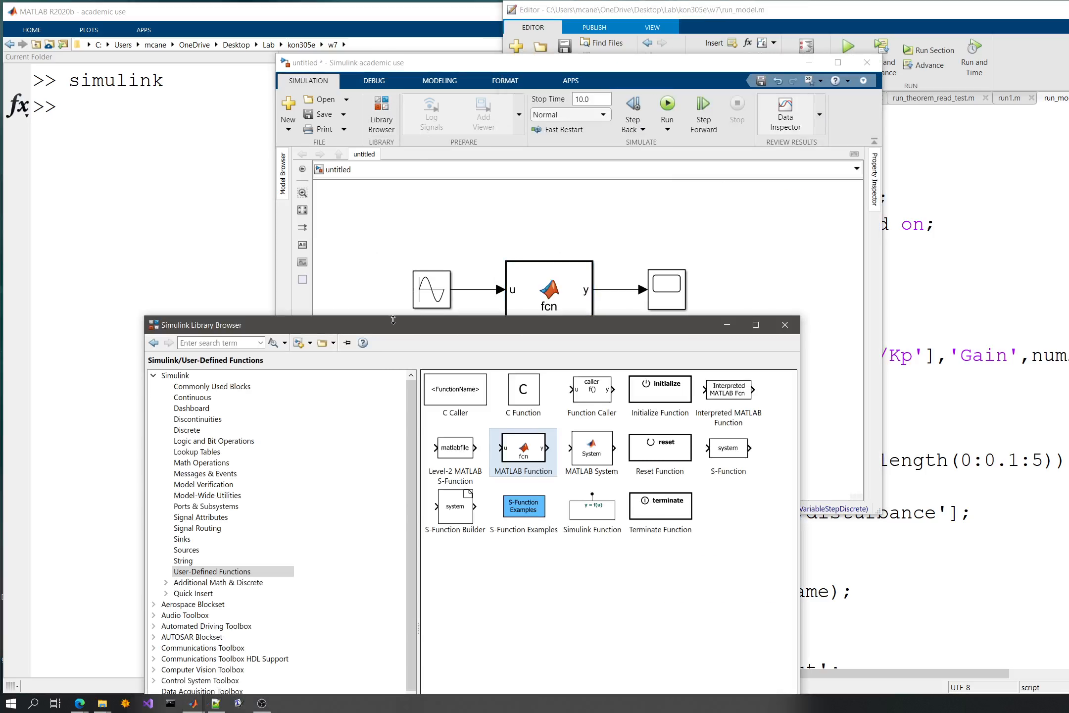
{"action": "left_click_drag", "start_coordinate": [394, 325], "coordinate": [287, 97]}
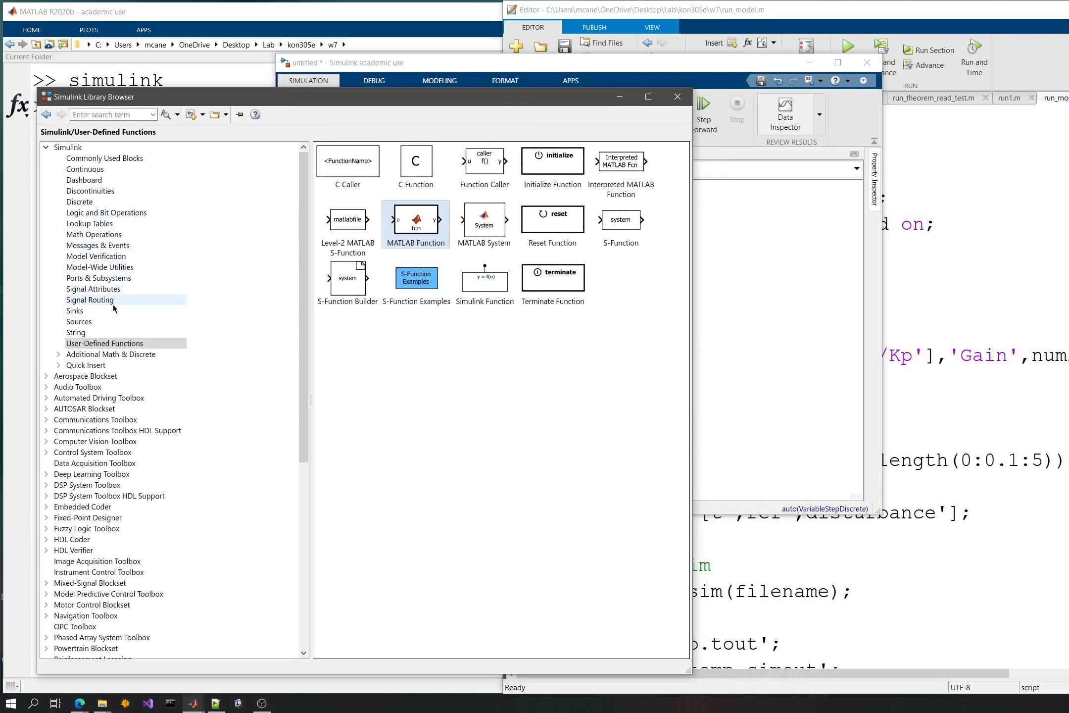
{"action": "left_click", "coordinate": [99, 299]}
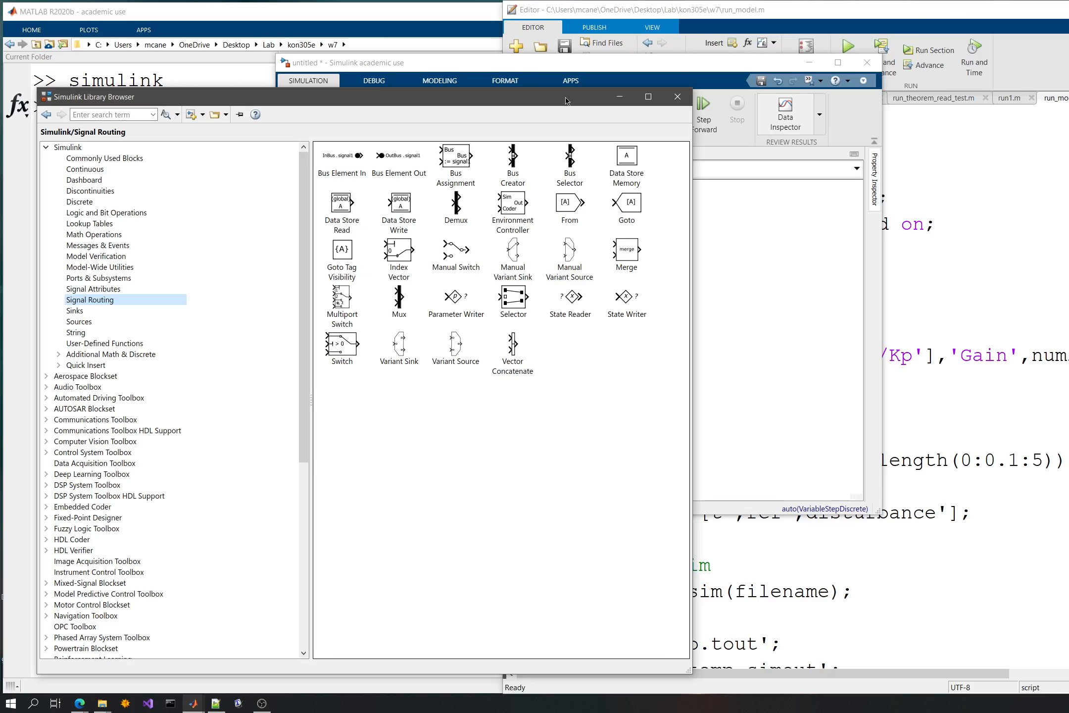
- Arrange the library and model windows side by side and add a Data Store Memory block above the sine source
{"action": "left_click_drag", "start_coordinate": [565, 97], "coordinate": [526, 92]}
{"action": "left_click_drag", "start_coordinate": [620, 64], "coordinate": [974, 119]}
{"action": "left_click_drag", "start_coordinate": [843, 285], "coordinate": [832, 364]}
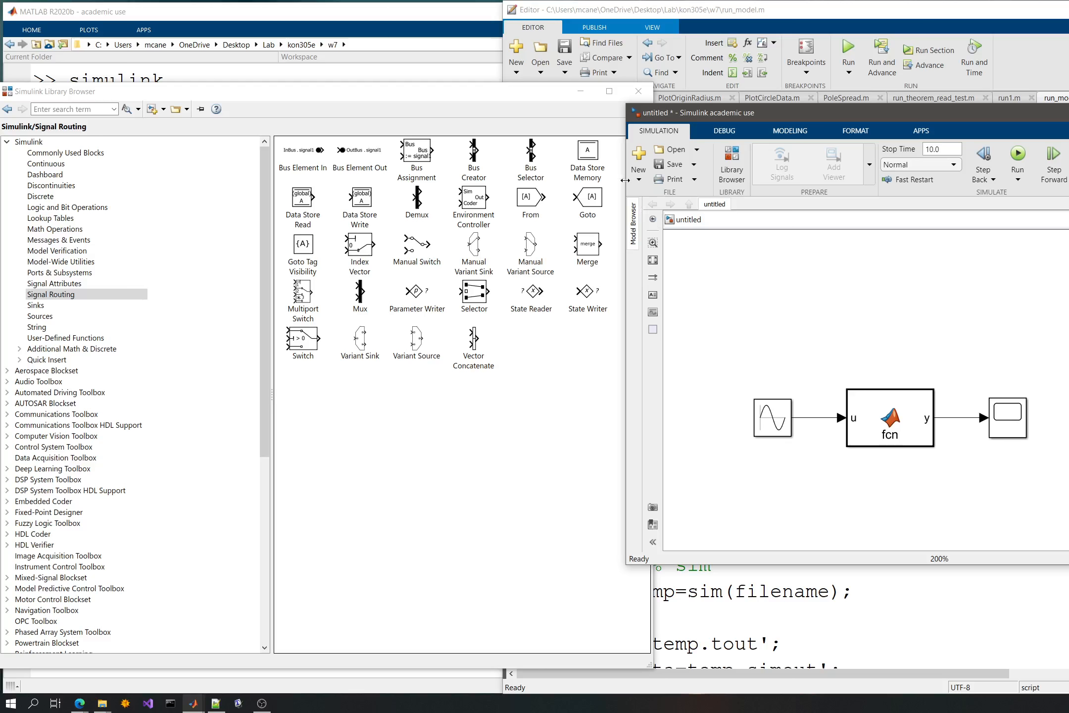
{"action": "left_click_drag", "start_coordinate": [588, 150], "coordinate": [749, 288]}
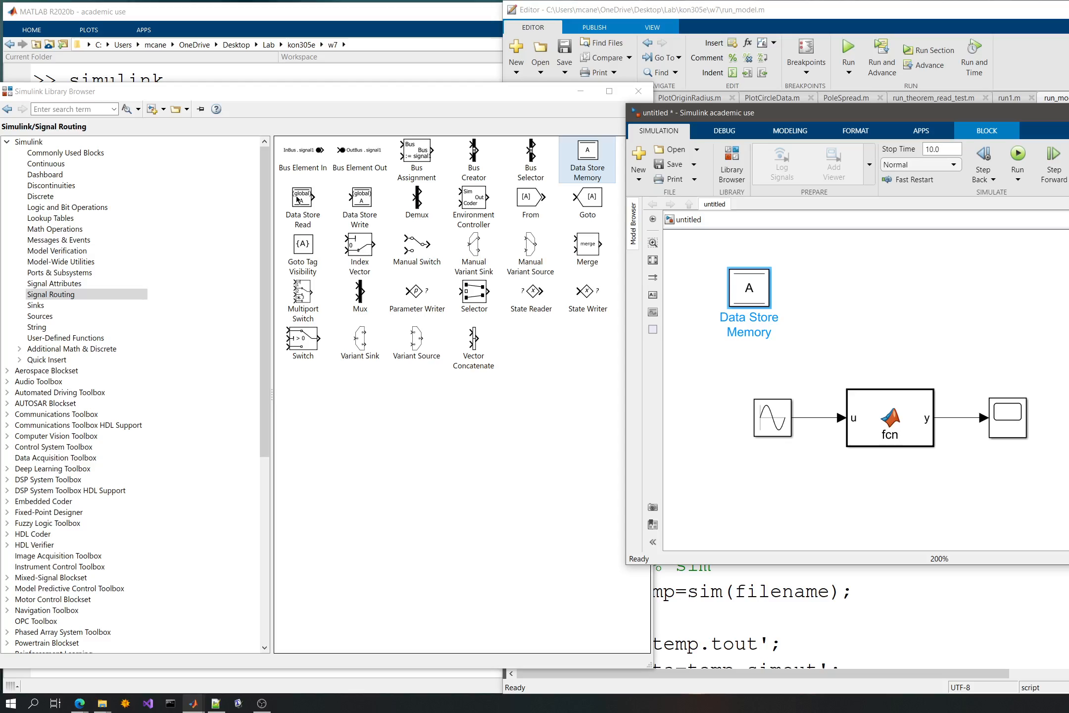
- Open the MATLAB Function block's code and enclose the output y in square brackets in the function definition
{"action": "double_click", "coordinate": [902, 425]}
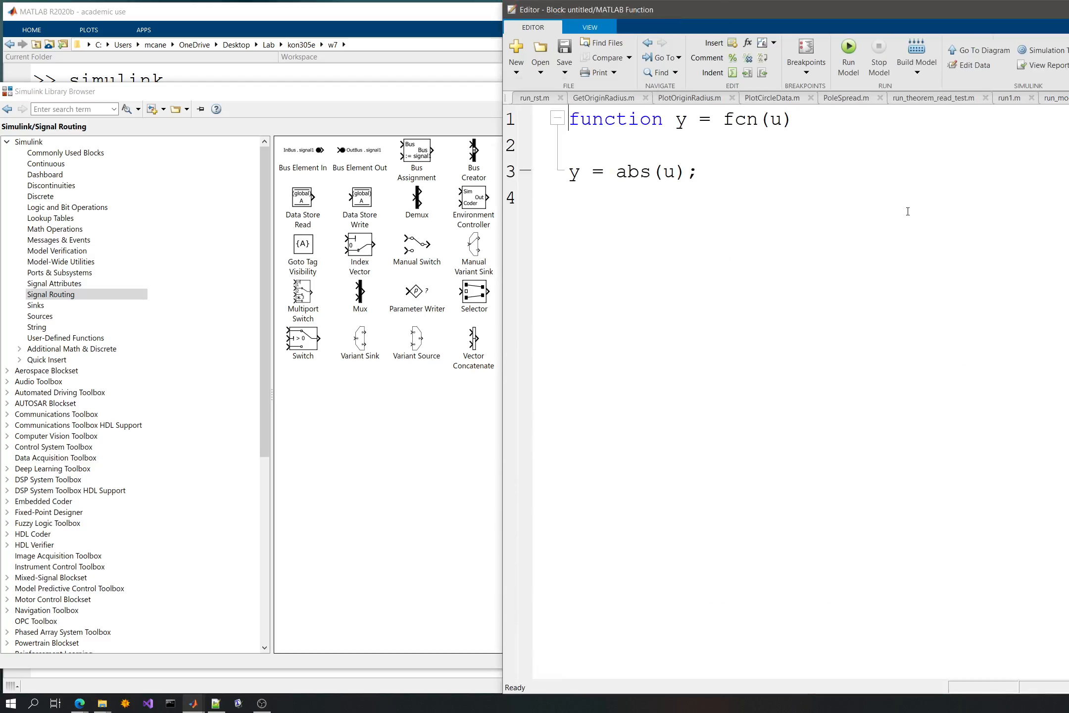
{"action": "left_click", "coordinate": [682, 120]}
{"action": "type", "text": "["}
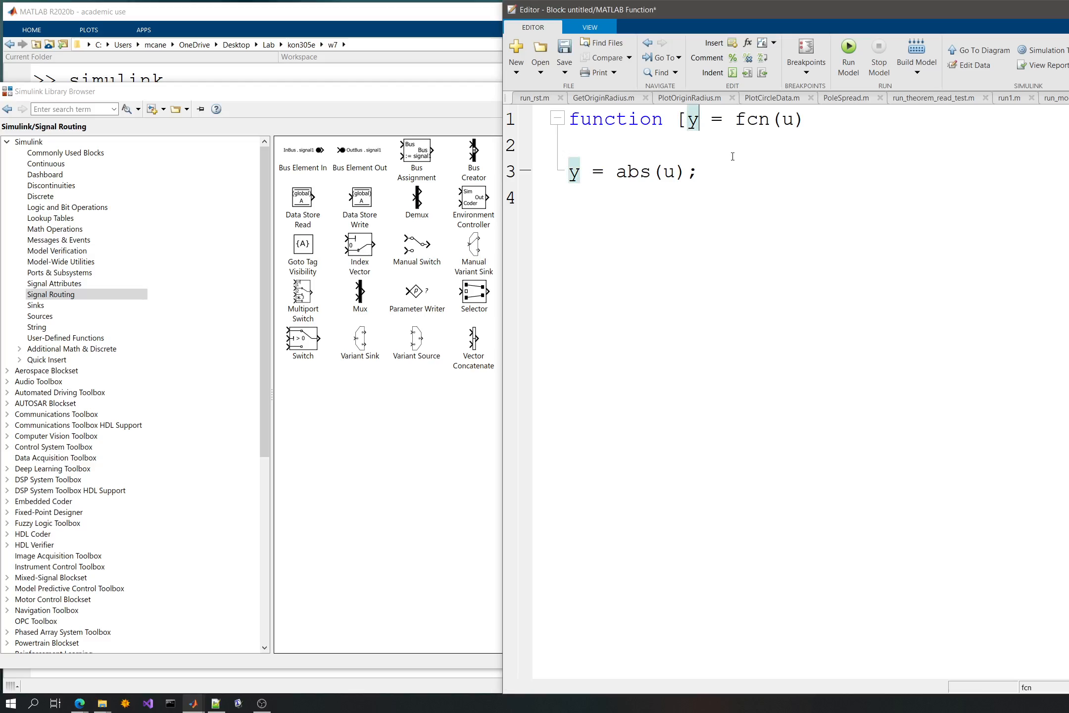
{"action": "key", "text": "Right"}
{"action": "type", "text": "]"}
- Add a second input argument named memint after u in the function definition
{"action": "key", "text": "Right"}
{"action": "key", "text": "Right"}
{"action": "key", "text": "Right"}
{"action": "key", "text": "Right"}
{"action": "key", "text": "Right"}
{"action": "key", "text": "Right"}
{"action": "key", "text": "Right"}
{"action": "key", "text": "Right"}
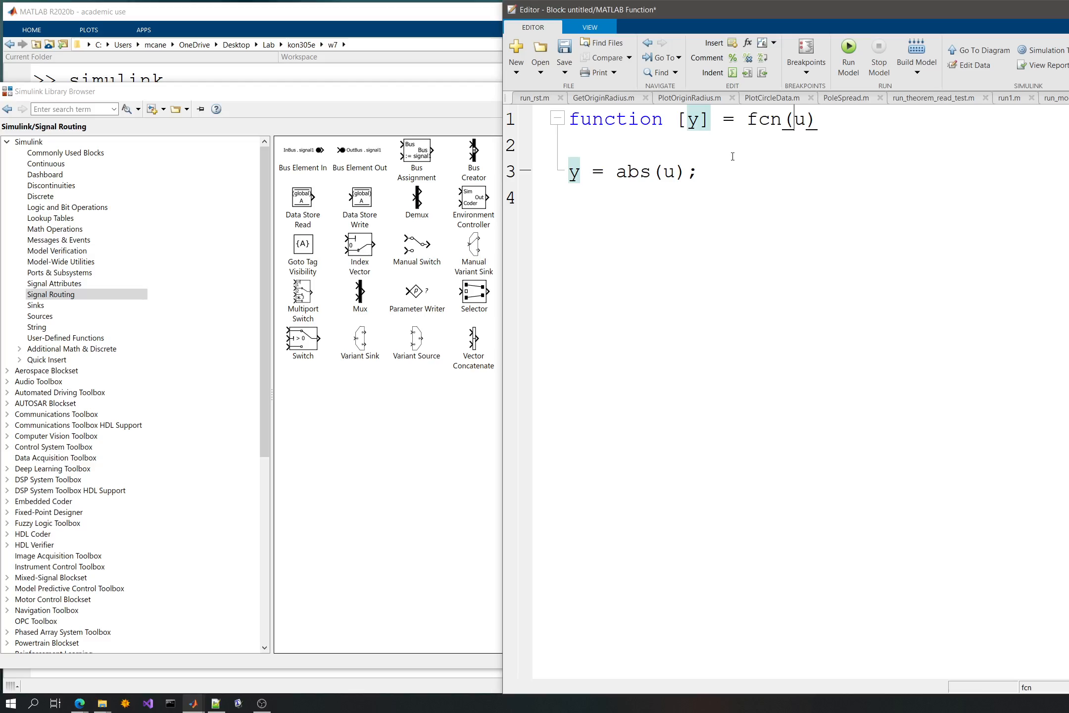
{"action": "type", "text": ","}
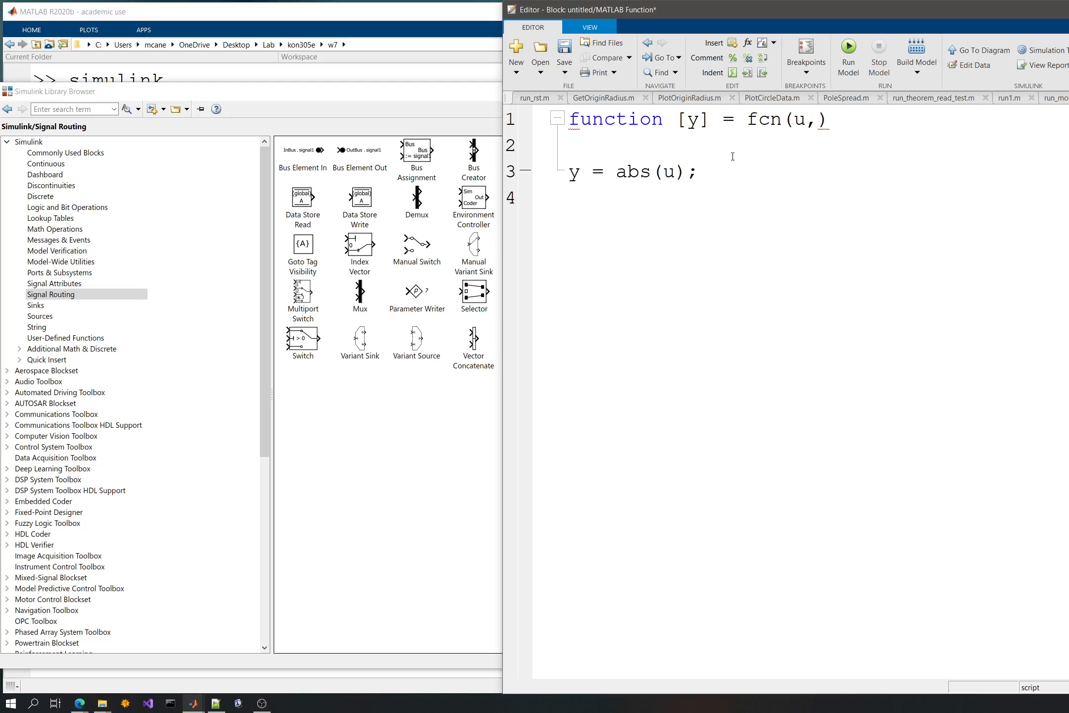
{"action": "type", "text": "memou"}
{"action": "type", "text": "t"}
{"action": "key", "text": "BackSpace"}
{"action": "key", "text": "BackSpace"}
{"action": "key", "text": "BackSpace"}
{"action": "type", "text": "int"}
- Add a second output named memout after y in the function definition, and close the block's code
{"action": "left_click", "coordinate": [699, 121]}
{"action": "type", "text": ",m"}
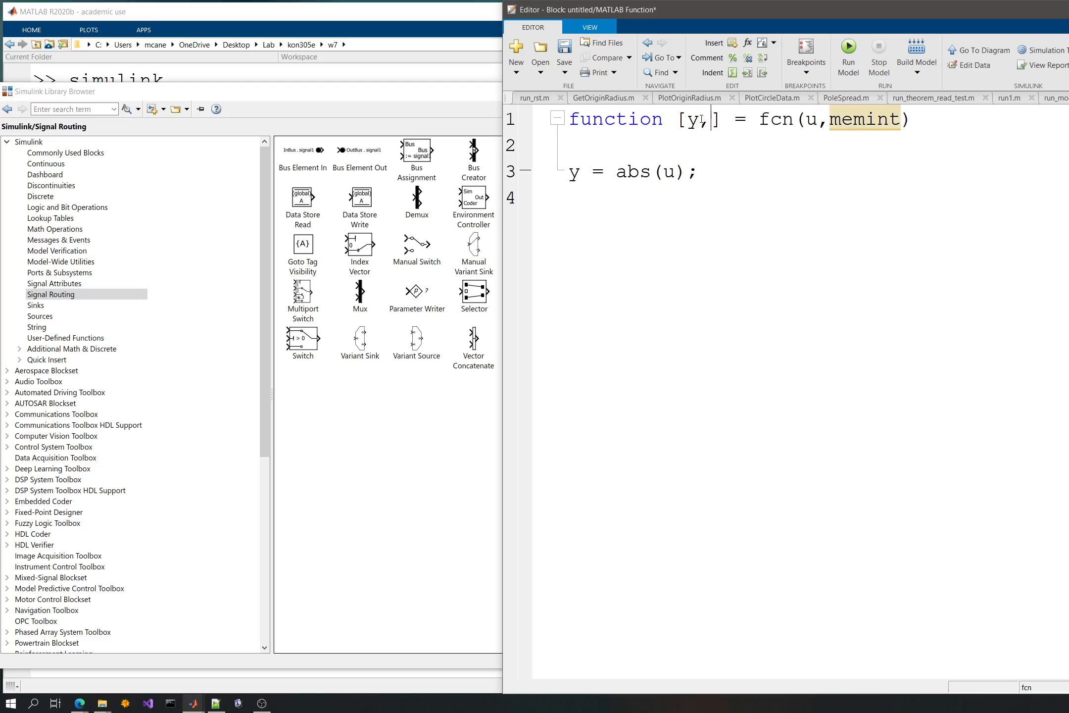
{"action": "type", "text": "emout"}
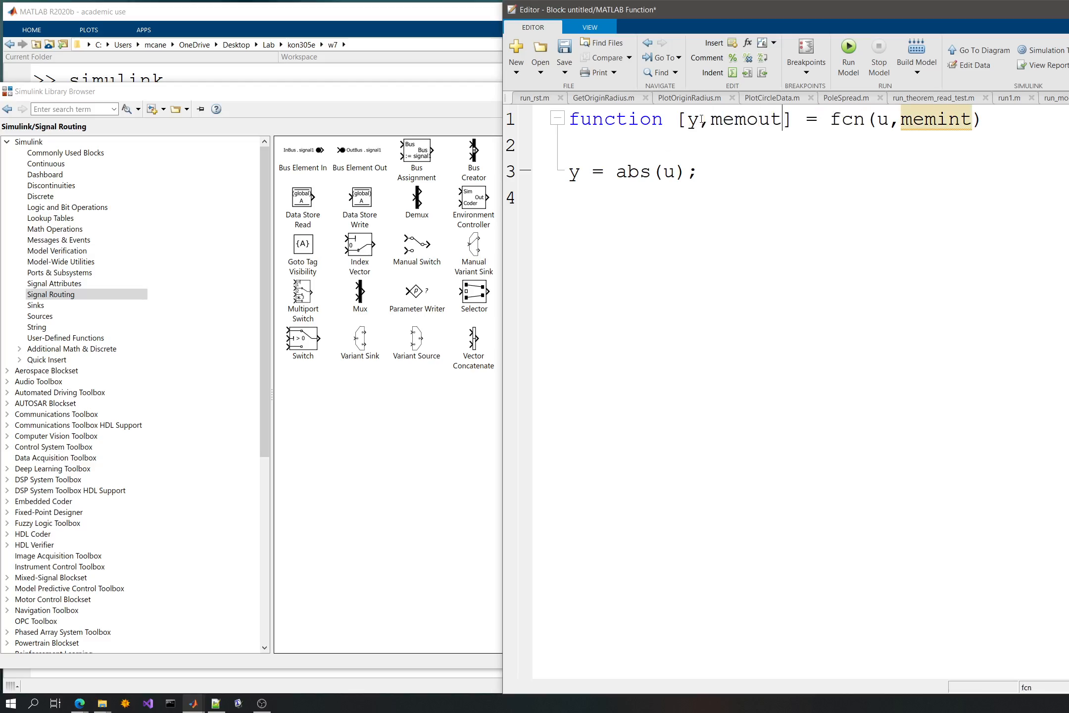
{"action": "key", "text": "ctrl+s"}
{"action": "key", "text": "Escape"}
{"action": "key", "text": "ctrl+w"}
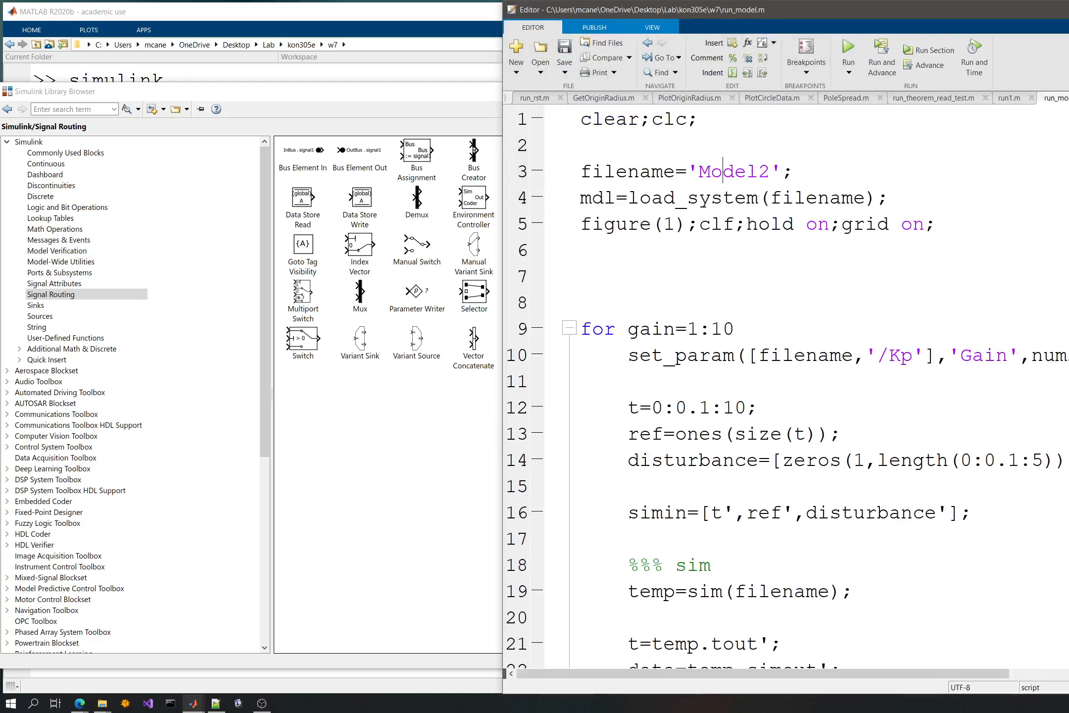
- Return to the untitled model, enlarge the MATLAB Function block and align the sine source with its u input
{"action": "left_click_drag", "start_coordinate": [456, 85], "coordinate": [478, 173]}
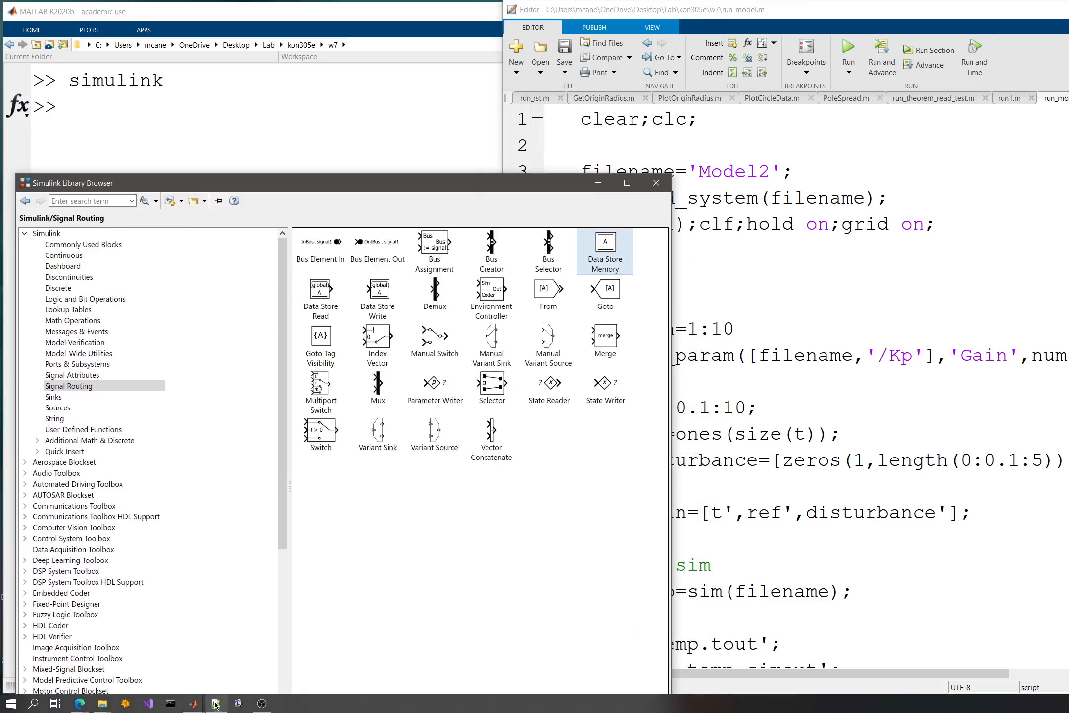
{"action": "mouse_move", "coordinate": [193, 703]}
{"action": "left_click", "coordinate": [387, 656]}
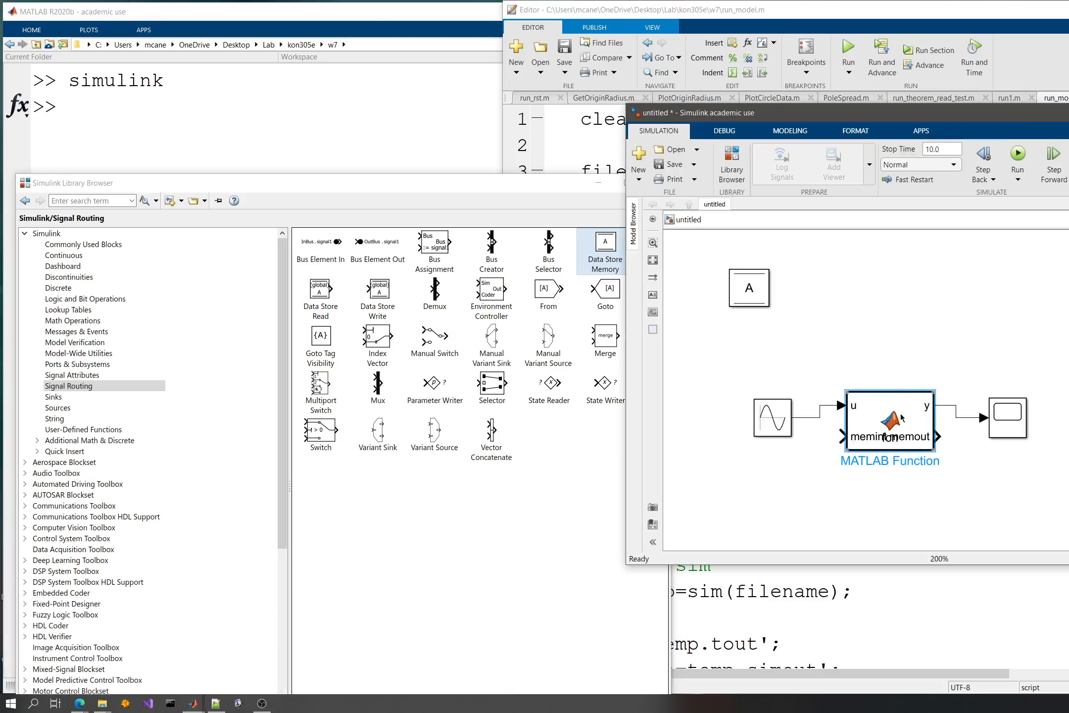
{"action": "left_click_drag", "start_coordinate": [933, 392], "coordinate": [1014, 357]}
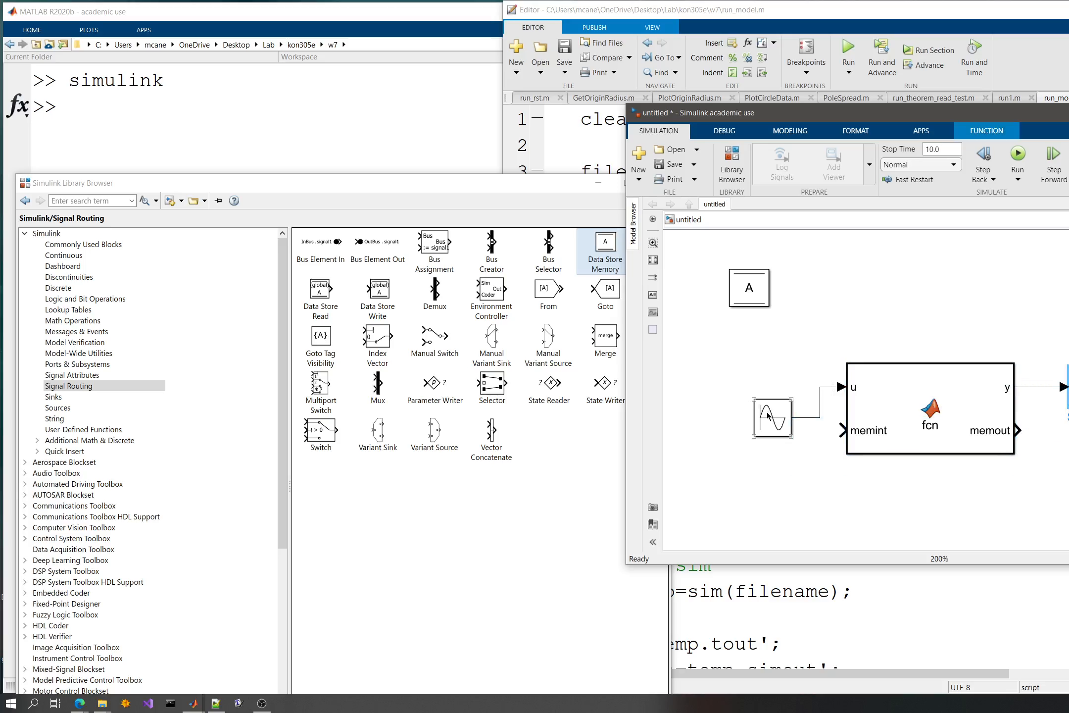
{"action": "left_click_drag", "start_coordinate": [767, 414], "coordinate": [767, 384]}
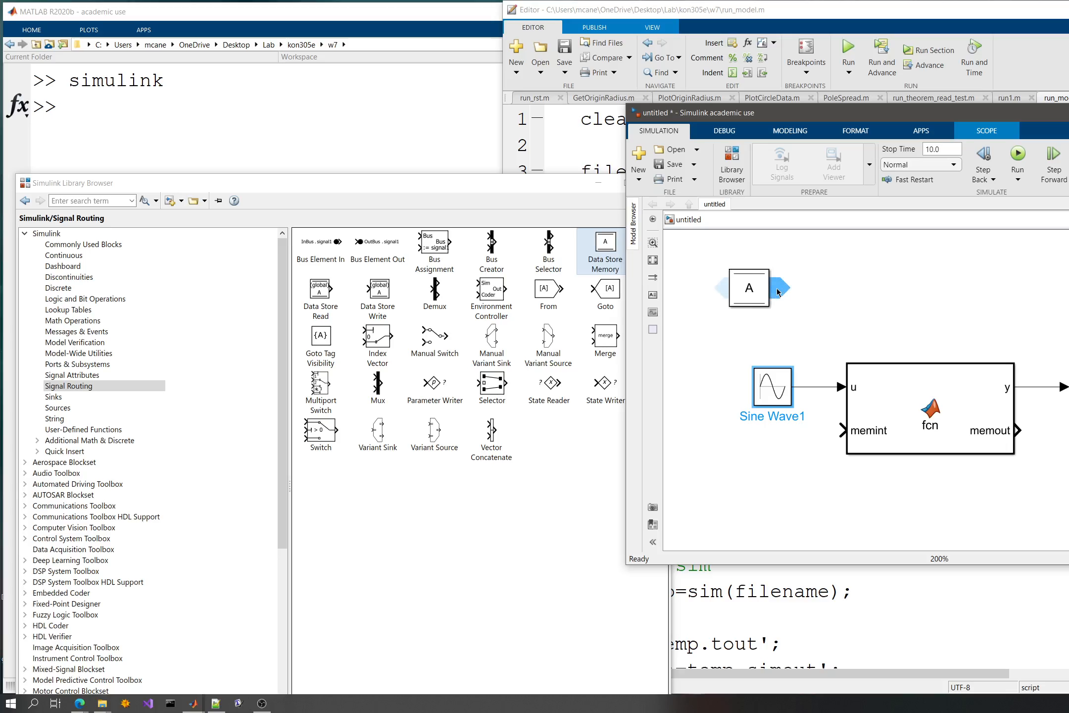
- Create Data Store Read and Write blocks for store A, connecting the read block to memint and memout to the write block
{"action": "left_click_drag", "start_coordinate": [782, 297], "coordinate": [841, 292]}
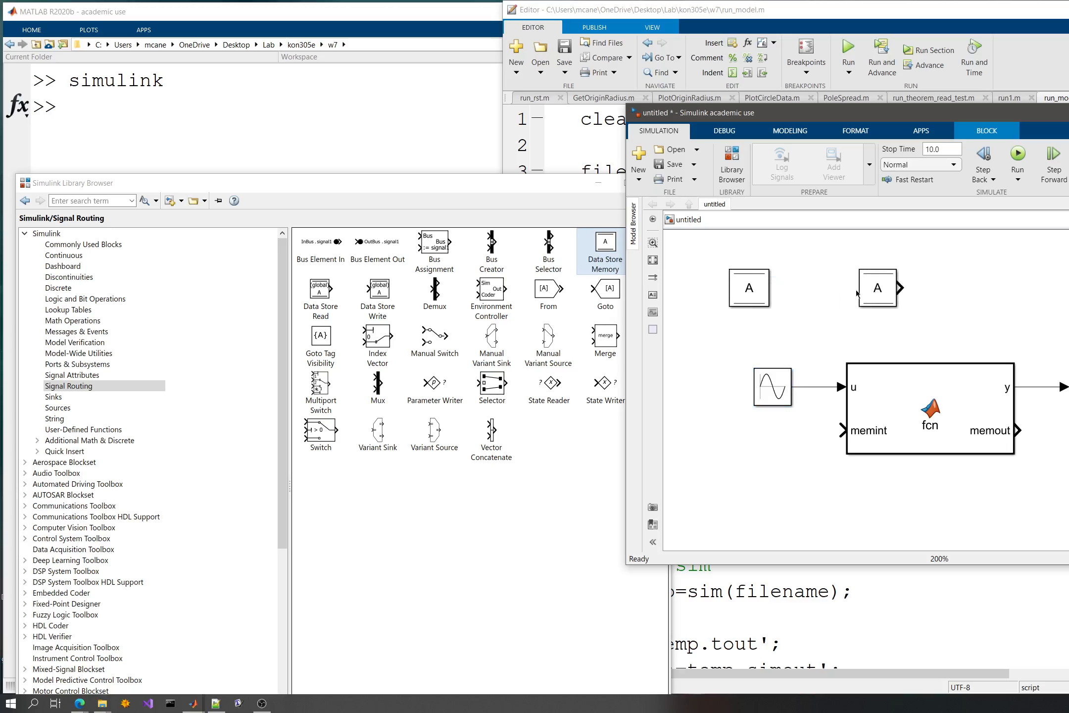
{"action": "left_click", "coordinate": [724, 289]}
{"action": "left_click_drag", "start_coordinate": [724, 289], "coordinate": [704, 418]}
{"action": "left_click_drag", "start_coordinate": [979, 471], "coordinate": [1019, 431]}
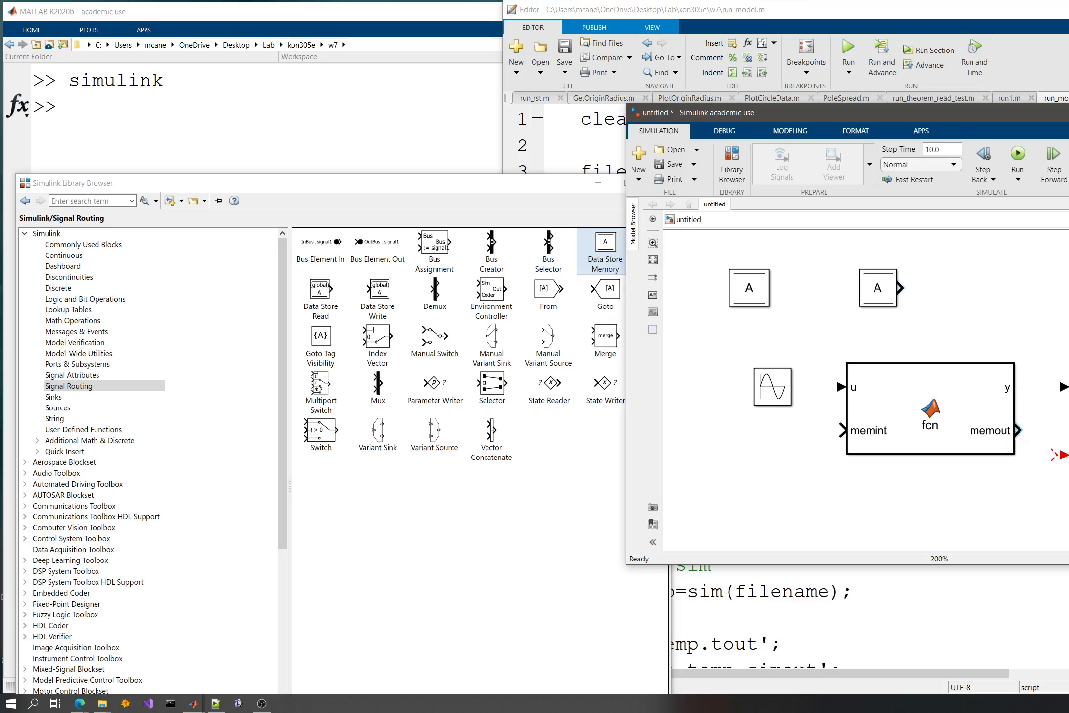
{"action": "left_click", "coordinate": [871, 296]}
{"action": "left_click_drag", "start_coordinate": [824, 442], "coordinate": [853, 418]}
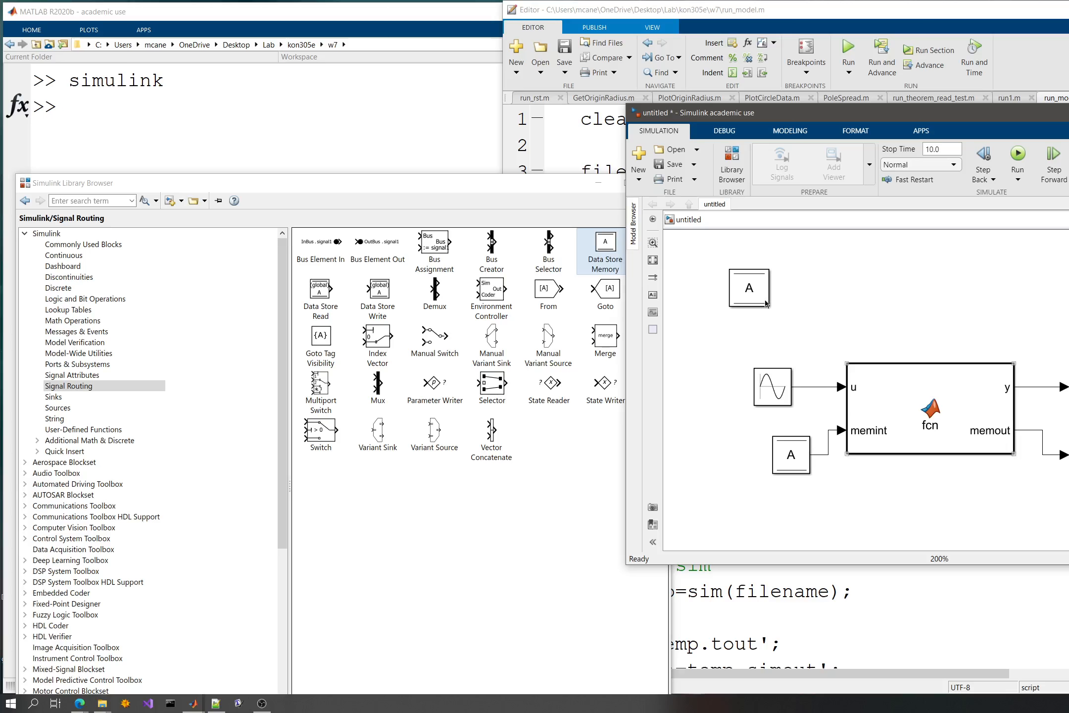
- Check the Data Store Memory block's parameters for its corresponding read and write blocks, and close them without changes
{"action": "left_click", "coordinate": [745, 290]}
{"action": "double_click", "coordinate": [732, 280]}
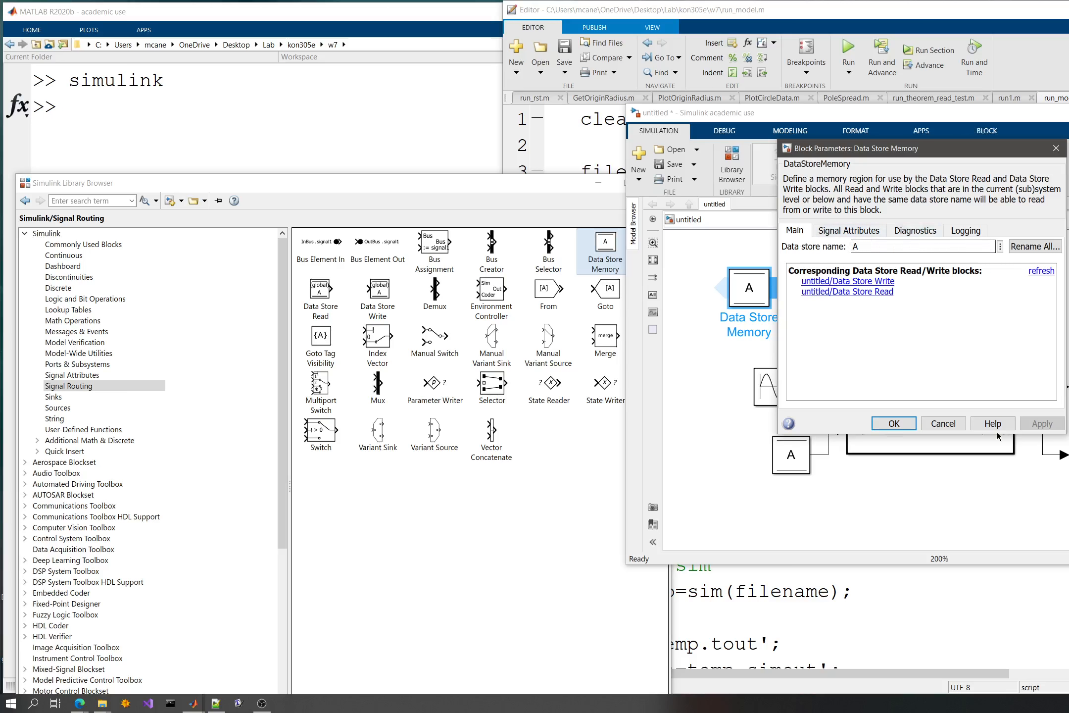
{"action": "left_click", "coordinate": [937, 425]}
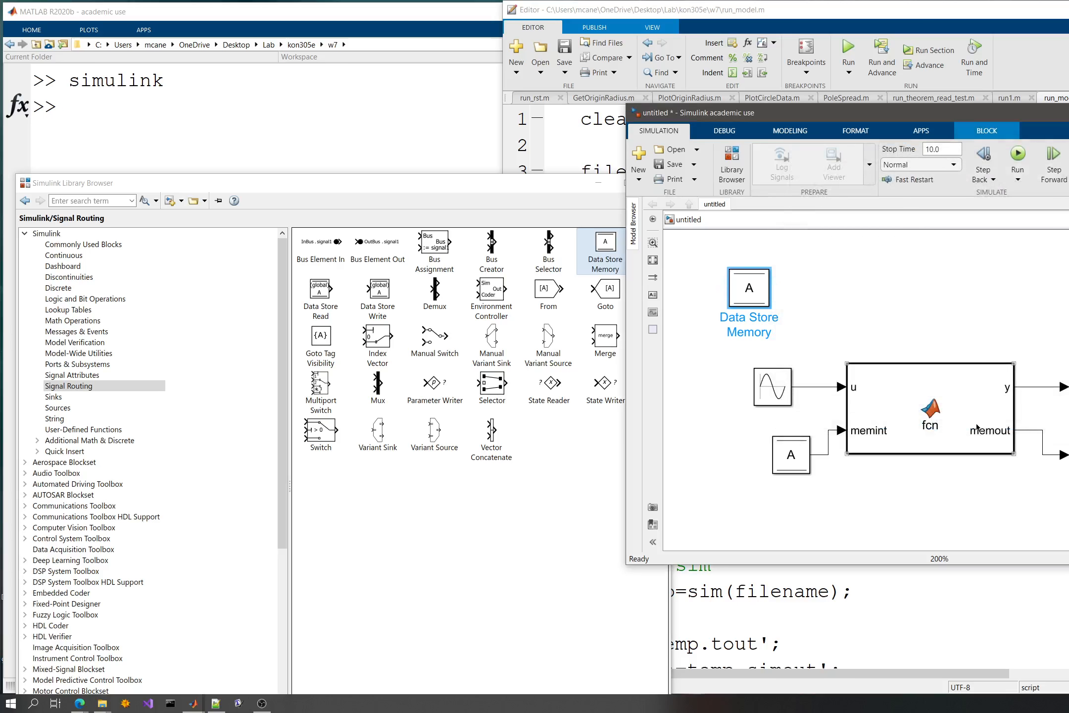
- Reopen the MATLAB Function block's code, add blank lines below the output assignment and change it to y = u;
{"action": "double_click", "coordinate": [946, 398]}
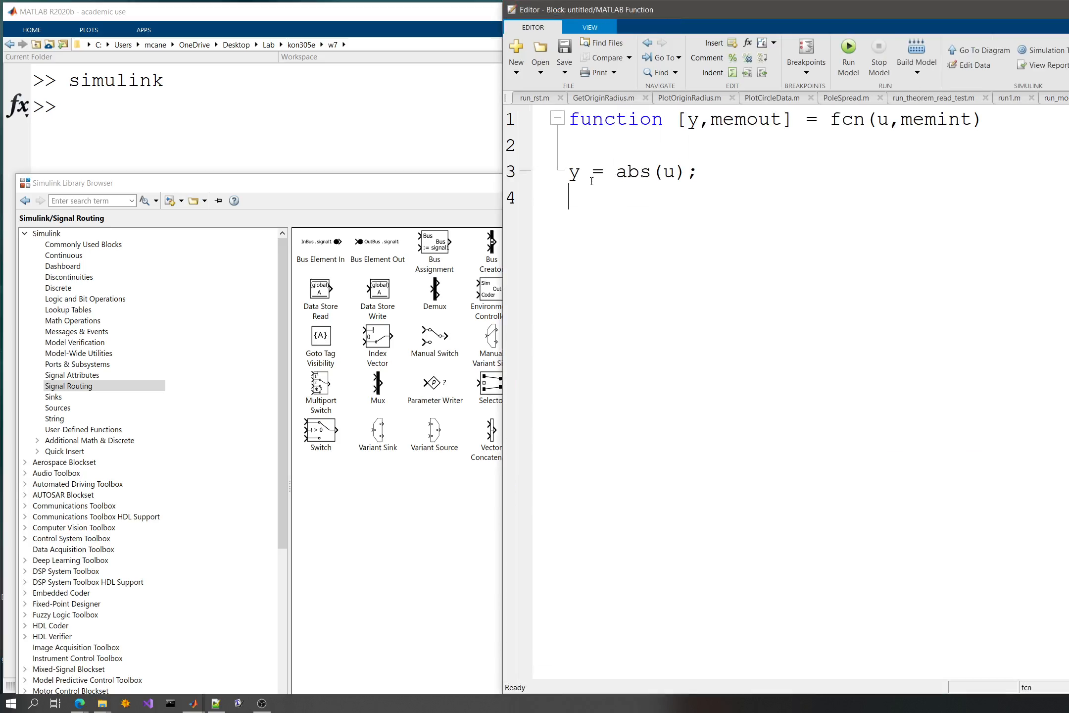
{"action": "left_click", "coordinate": [692, 173]}
{"action": "type", "text": ";"}
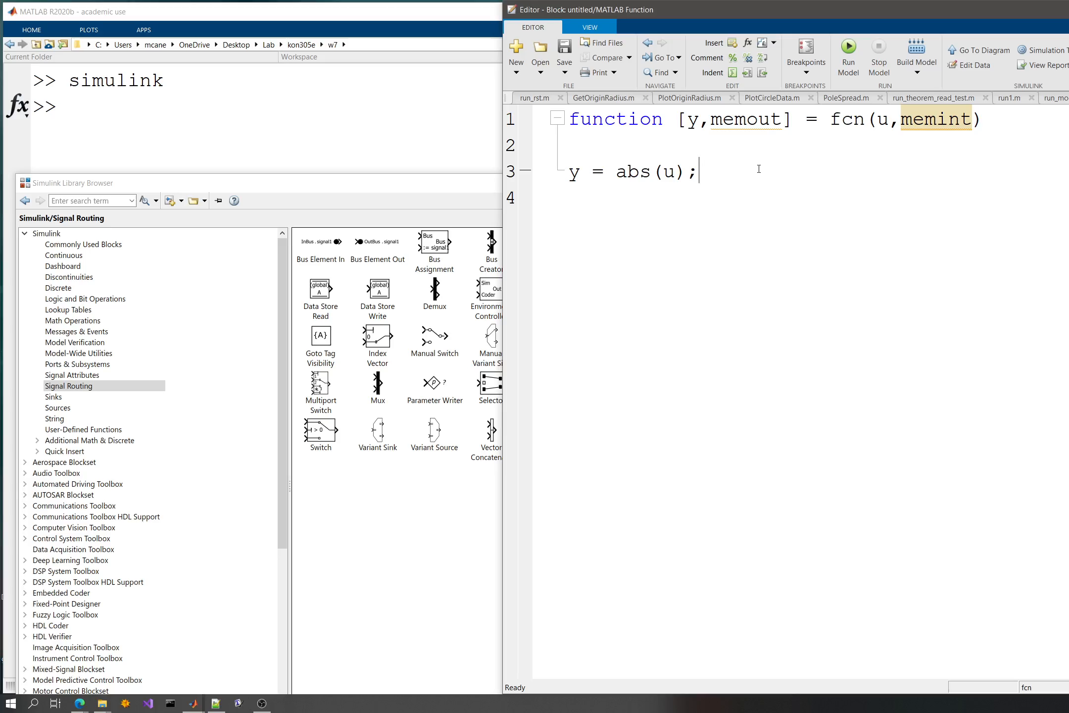
{"action": "key", "text": "Return"}
{"action": "key", "text": "Return"}
{"action": "key", "text": "Left"}
{"action": "key", "text": "Left"}
{"action": "key", "text": "Left"}
{"action": "key", "text": "Left"}
{"action": "key", "text": "Right"}
{"action": "key", "text": "shift+Left"}
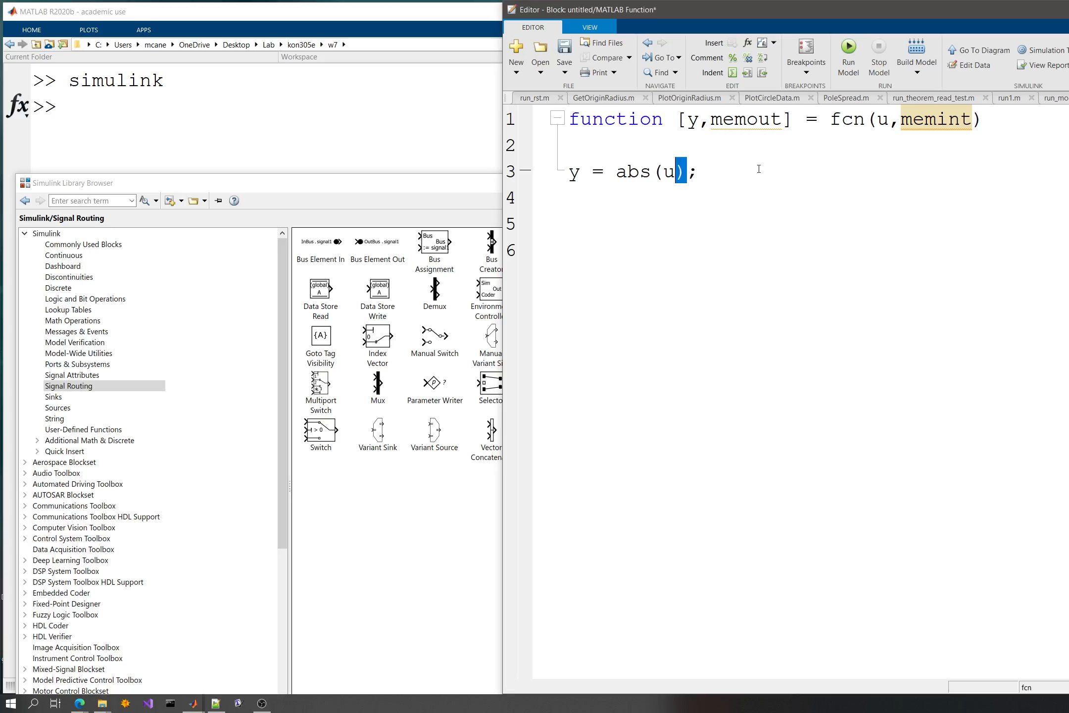
{"action": "key", "text": "shift+Left"}
{"action": "key", "text": "shift+Left"}
{"action": "key", "text": "shift+Left"}
{"action": "key", "text": "shift+Left"}
{"action": "key", "text": "shift+Left"}
{"action": "type", "text": "u"}
{"action": "key", "text": "Down"}
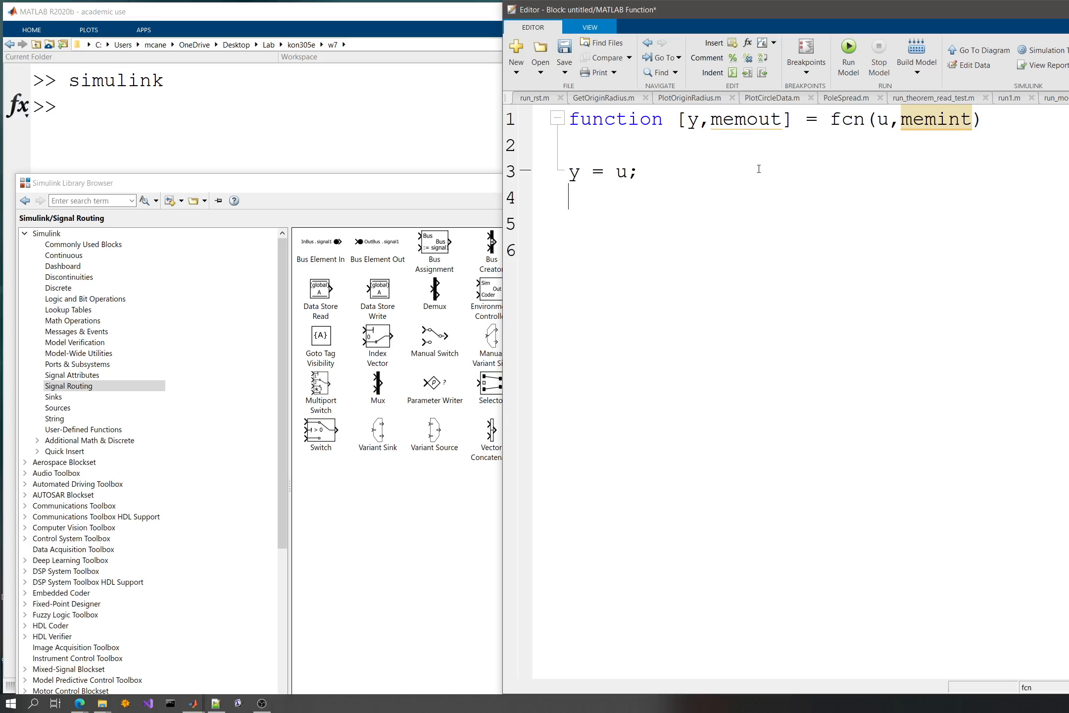
- Add another blank line in the code and rename the function's second input argument to memin
{"action": "key", "text": "Return"}
{"action": "type", "text": "A"}
{"action": "key", "text": "BackSpace"}
{"action": "double_click", "coordinate": [929, 130]}
{"action": "left_click", "coordinate": [967, 122]}
{"action": "key", "text": "BackSpace"}
- Enter the assignment memout=memin on line 5 of the function code
{"action": "key", "text": "Down"}
{"action": "key", "text": "Down"}
{"action": "key", "text": "Down"}
{"action": "key", "text": "Down"}
{"action": "type", "text": "memo"}
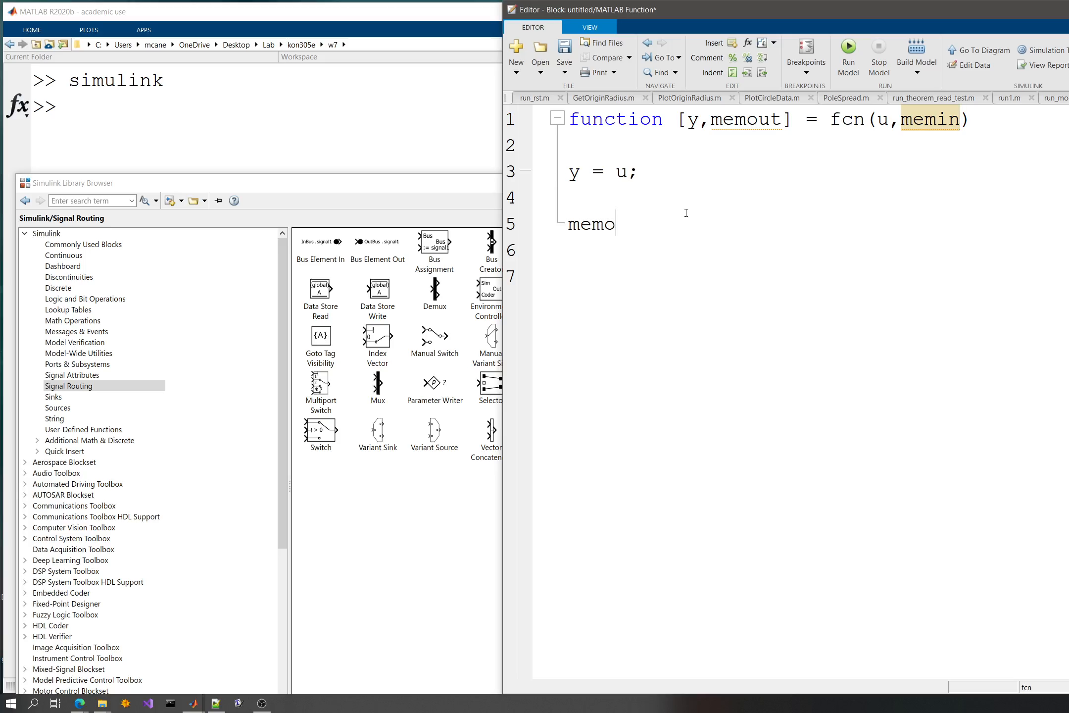
{"action": "type", "text": "ut=memin"}
{"action": "key", "text": "Left"}
{"action": "key", "text": "Left"}
{"action": "key", "text": "Left"}
{"action": "key", "text": "Left"}
{"action": "key", "text": "Left"}
{"action": "type", "text": "abs("}
{"action": "key", "text": "Right"}
{"action": "key", "text": "Right"}
{"action": "key", "text": "Right"}
{"action": "key", "text": "Right"}
{"action": "key", "text": "Right"}
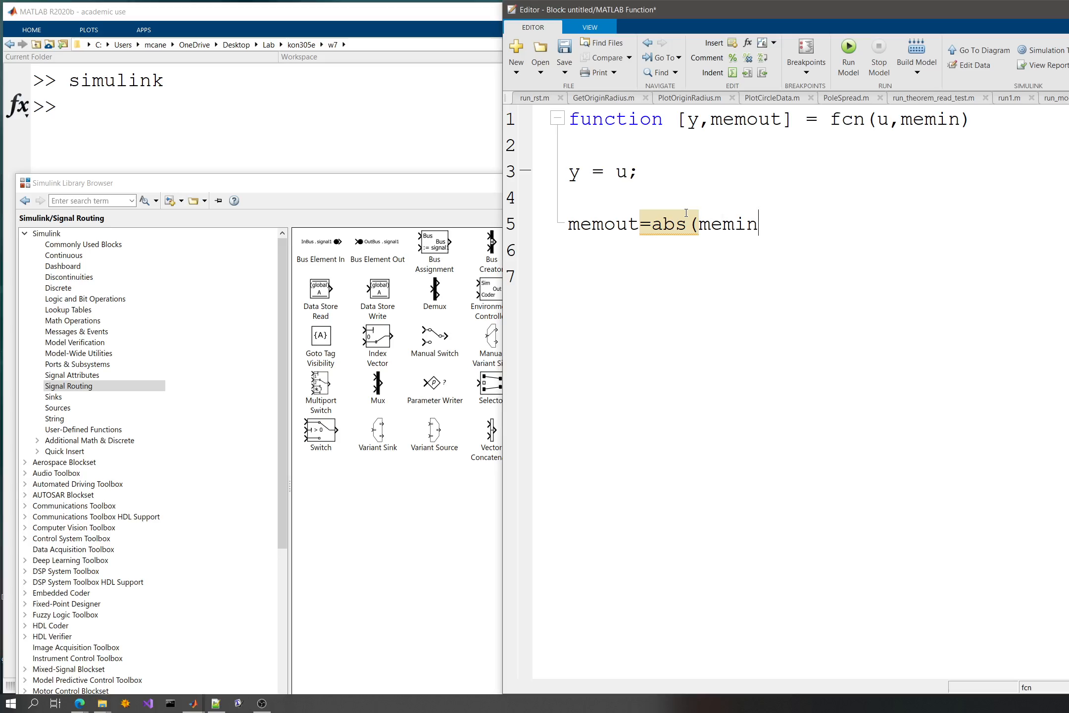
{"action": "type", "text": ")"}
{"action": "key", "text": "BackSpace"}
{"action": "key", "text": "Left"}
{"action": "key", "text": "Left"}
{"action": "key", "text": "Left"}
{"action": "key", "text": "Left"}
{"action": "key", "text": "Left"}
{"action": "key", "text": "BackSpace"}
{"action": "key", "text": "BackSpace"}
{"action": "key", "text": "BackSpace"}
{"action": "key", "text": "BackSpace"}
{"action": "key", "text": "Right"}
{"action": "key", "text": "Right"}
{"action": "key", "text": "Right"}
{"action": "key", "text": "Right"}
{"action": "key", "text": "Right"}
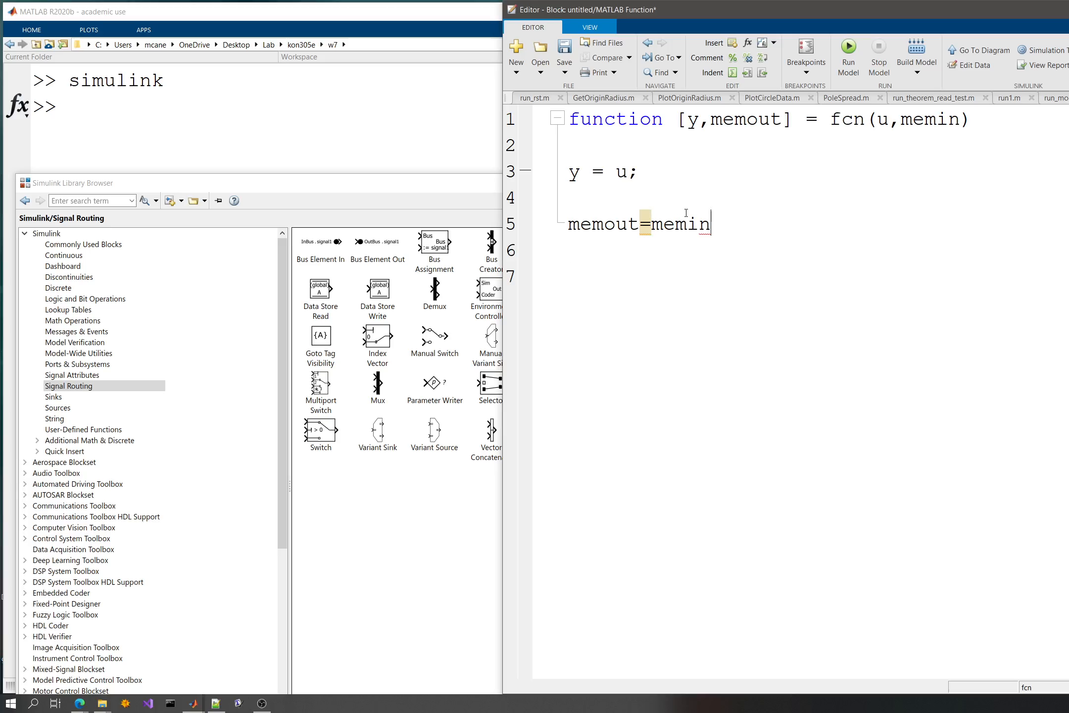
- Complete the assignment as memout=memin+abs(u); with a blank line below it, and close the block's code
{"action": "type", "text": "+abs(u);"}
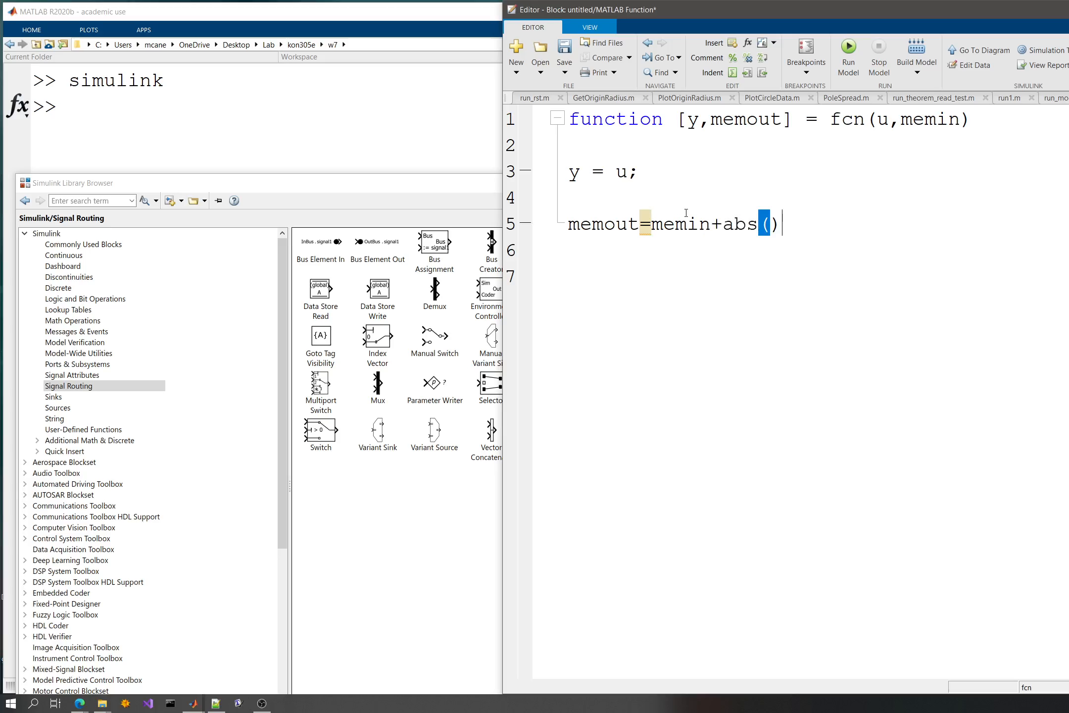
{"action": "key", "text": "Return"}
{"action": "left_click_drag", "start_coordinate": [794, 224], "coordinate": [724, 218]}
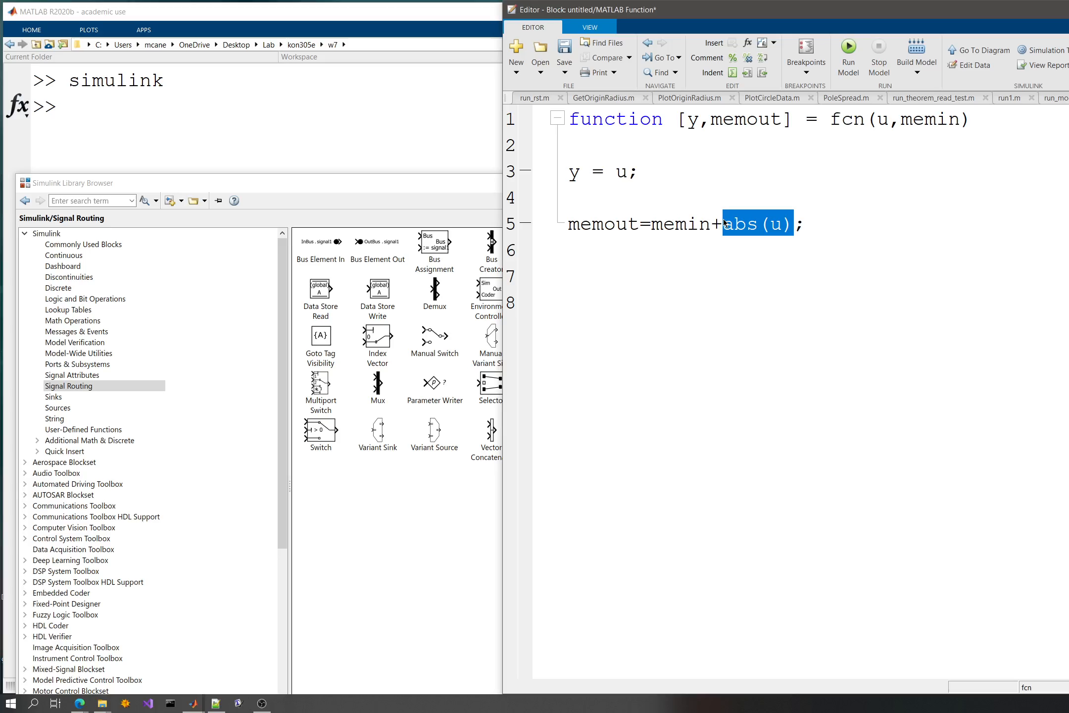
{"action": "left_click", "coordinate": [847, 221]}
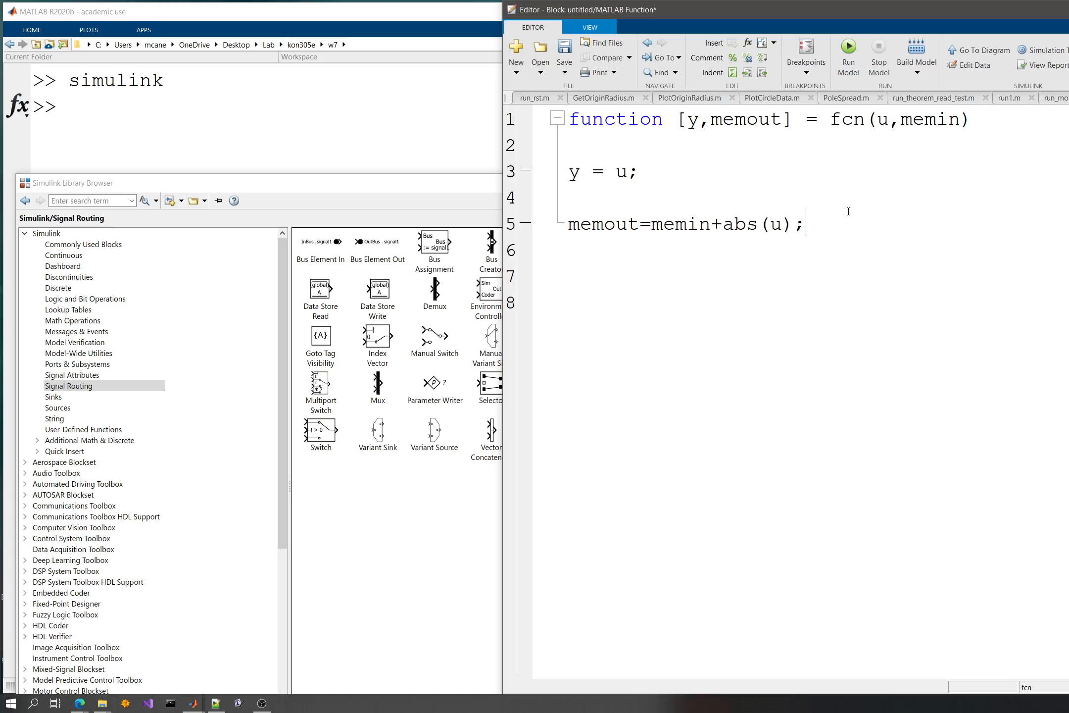
{"action": "left_click", "coordinate": [848, 57]}
{"action": "key", "text": "ctrl+w"}
{"action": "left_click", "coordinate": [419, 492]}
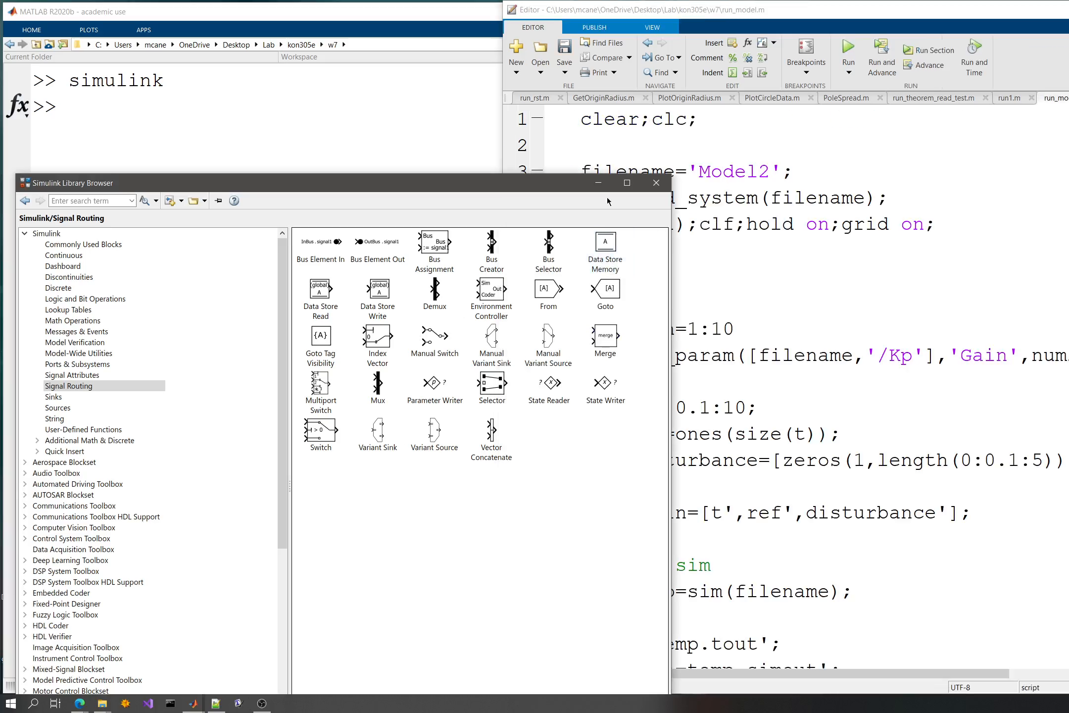
- Close the Simulink Library Browser, bring the untitled model forward and reposition its window to show all blocks
{"action": "left_click", "coordinate": [656, 182]}
{"action": "mouse_move", "coordinate": [194, 708]}
{"action": "left_click", "coordinate": [283, 662]}
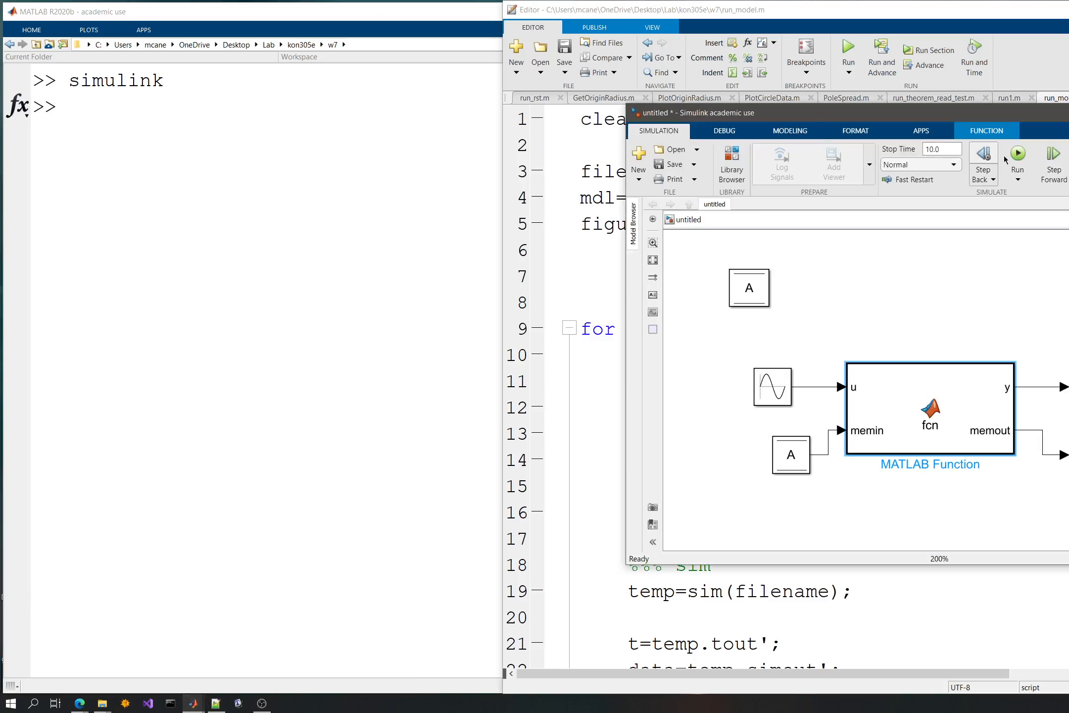
{"action": "left_click_drag", "start_coordinate": [968, 115], "coordinate": [591, 52]}
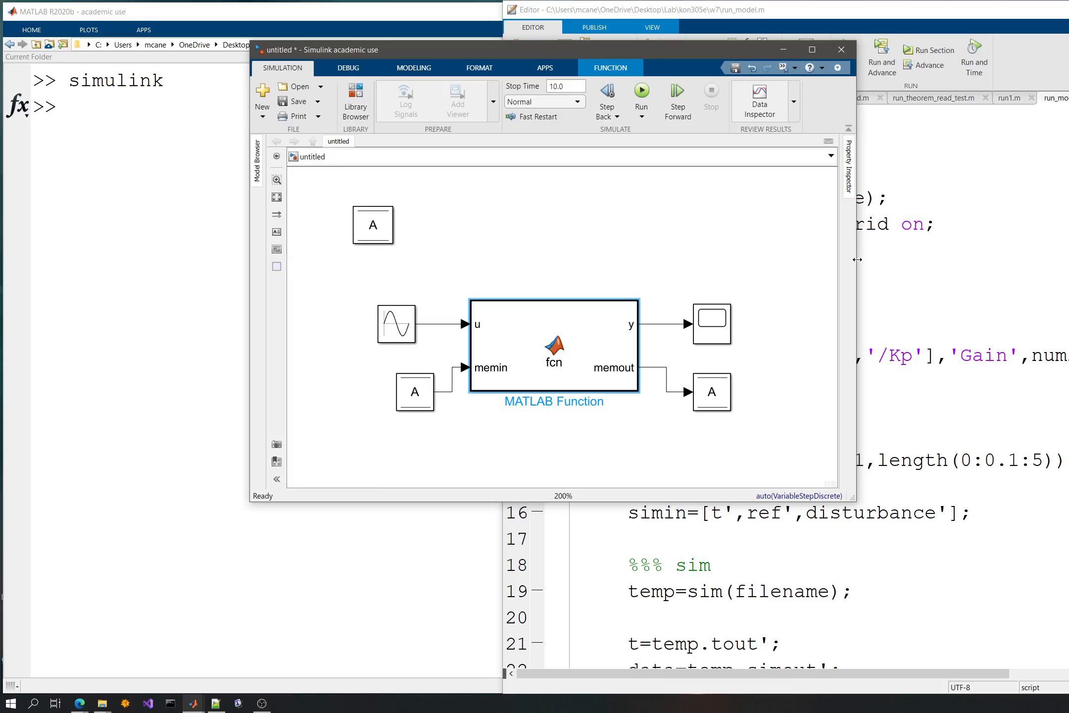
- Widen the model window and add a Display block below the Data Store Write block
{"action": "left_click_drag", "start_coordinate": [858, 259], "coordinate": [985, 278]}
{"action": "left_click", "coordinate": [823, 290]}
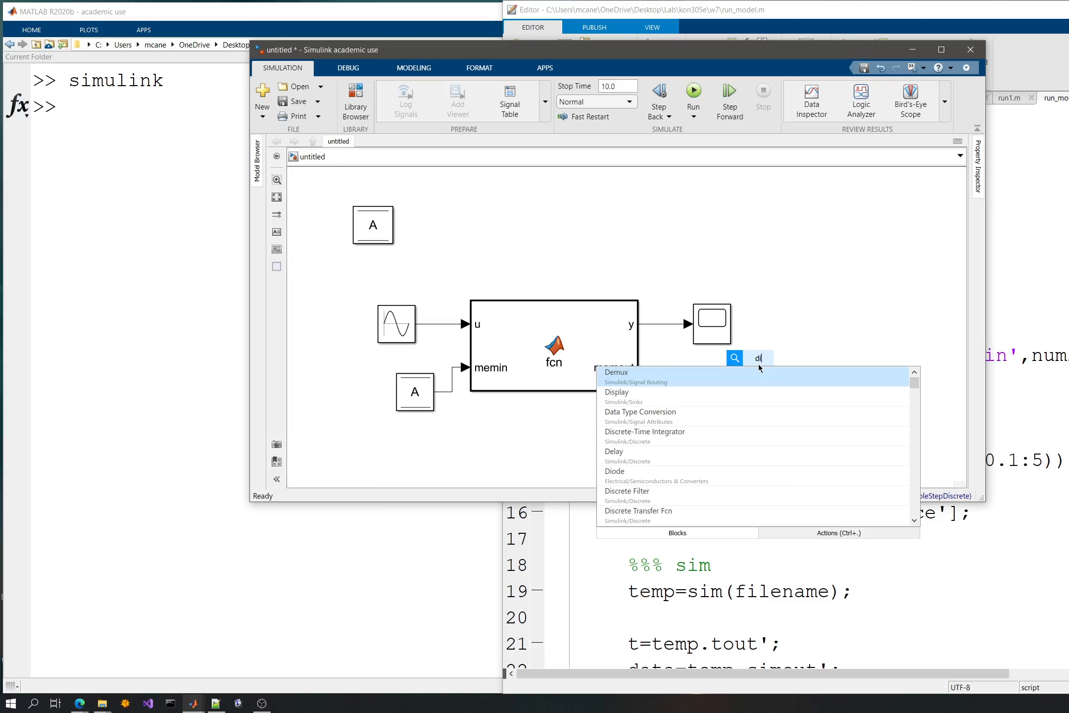
{"action": "type", "text": "splay"}
{"action": "key", "text": "Return"}
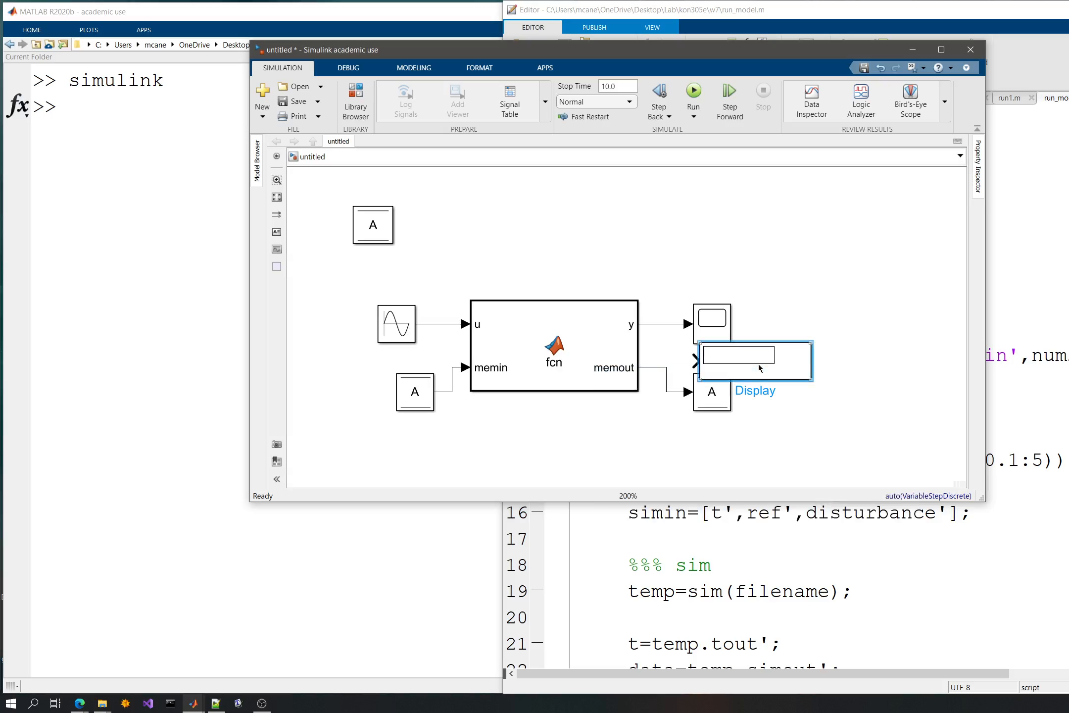
{"action": "left_click_drag", "start_coordinate": [760, 368], "coordinate": [796, 473]}
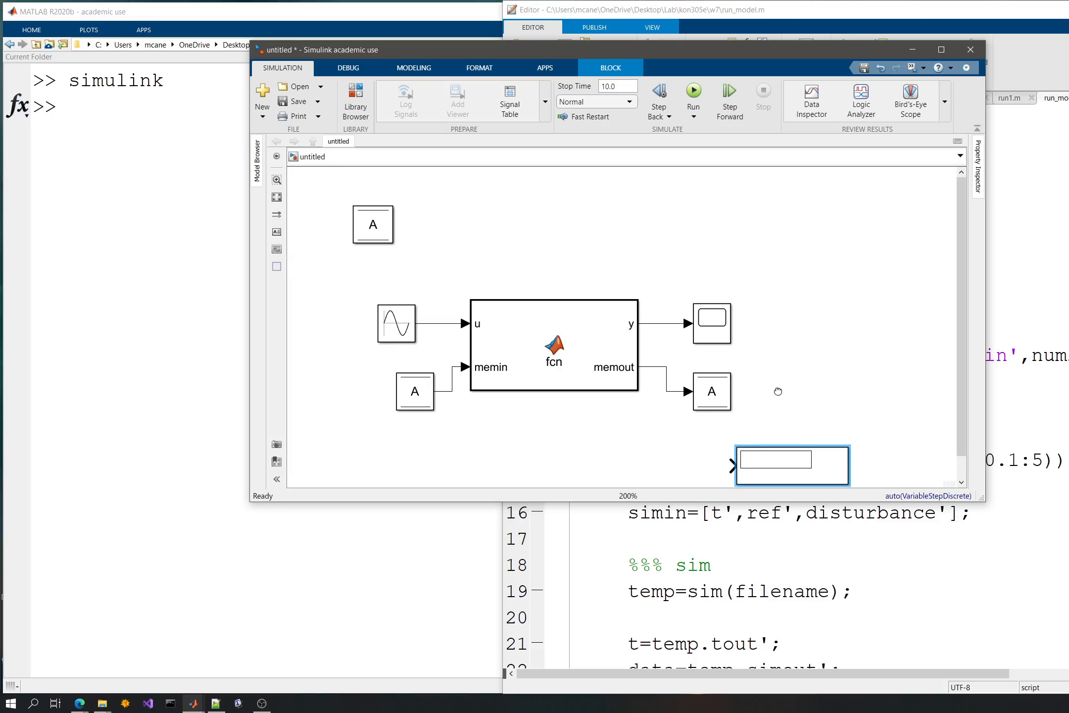
- Place the Display block beneath the MATLAB Function block, fed by a branch of the Data Store Read signal, and run the simulation
{"action": "left_click", "coordinate": [736, 337]}
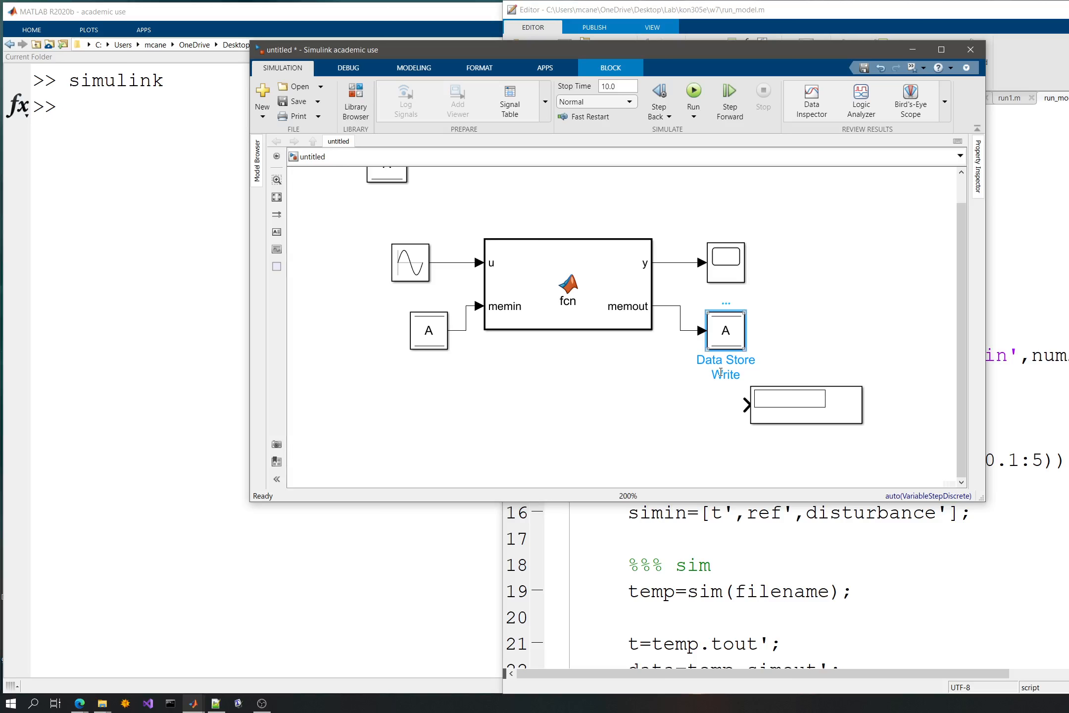
{"action": "left_click", "coordinate": [431, 334]}
{"action": "left_click_drag", "start_coordinate": [822, 412], "coordinate": [759, 431]}
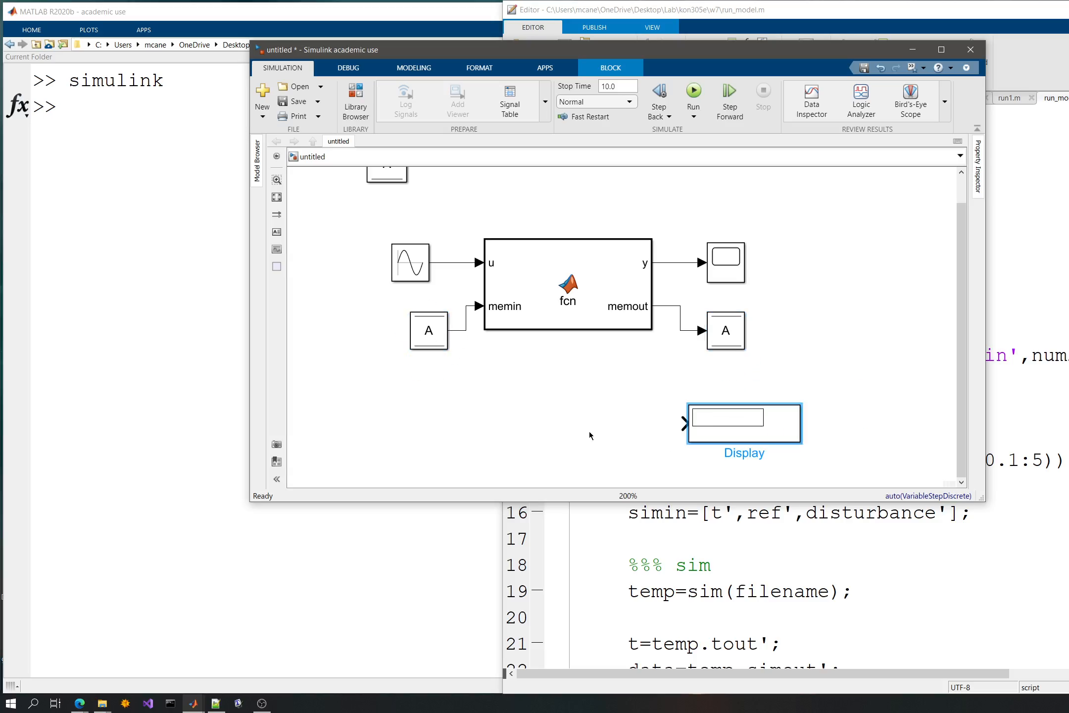
{"action": "left_click_drag", "start_coordinate": [590, 435], "coordinate": [589, 435]}
{"action": "left_click_drag", "start_coordinate": [511, 423], "coordinate": [465, 330]}
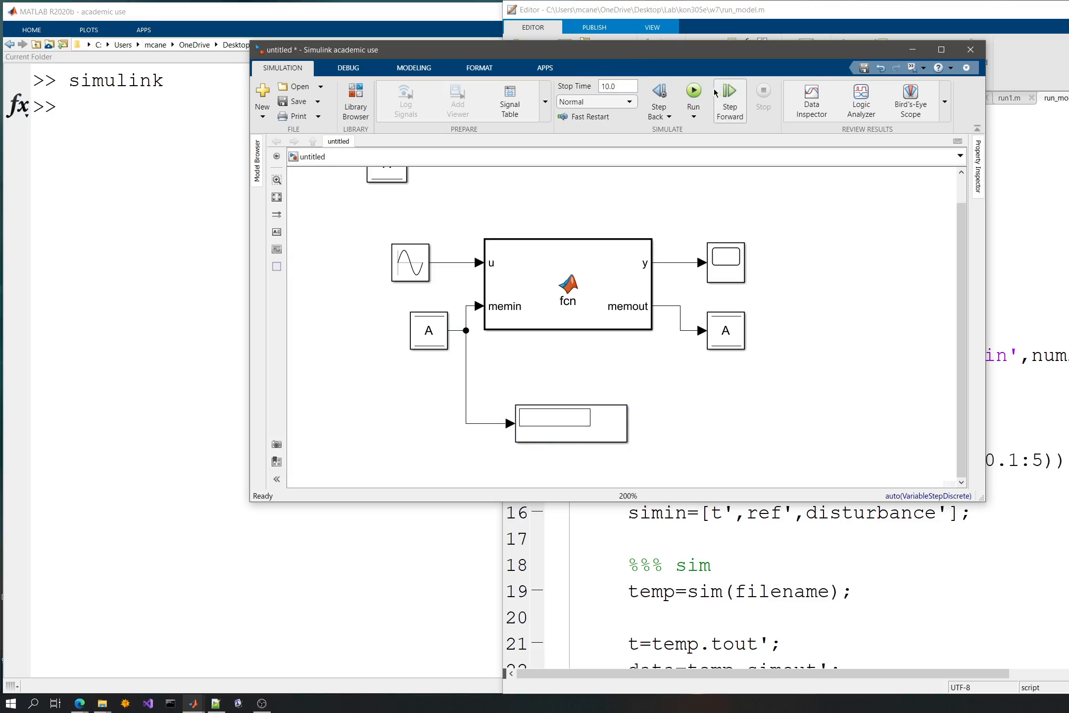
{"action": "left_click", "coordinate": [694, 91]}
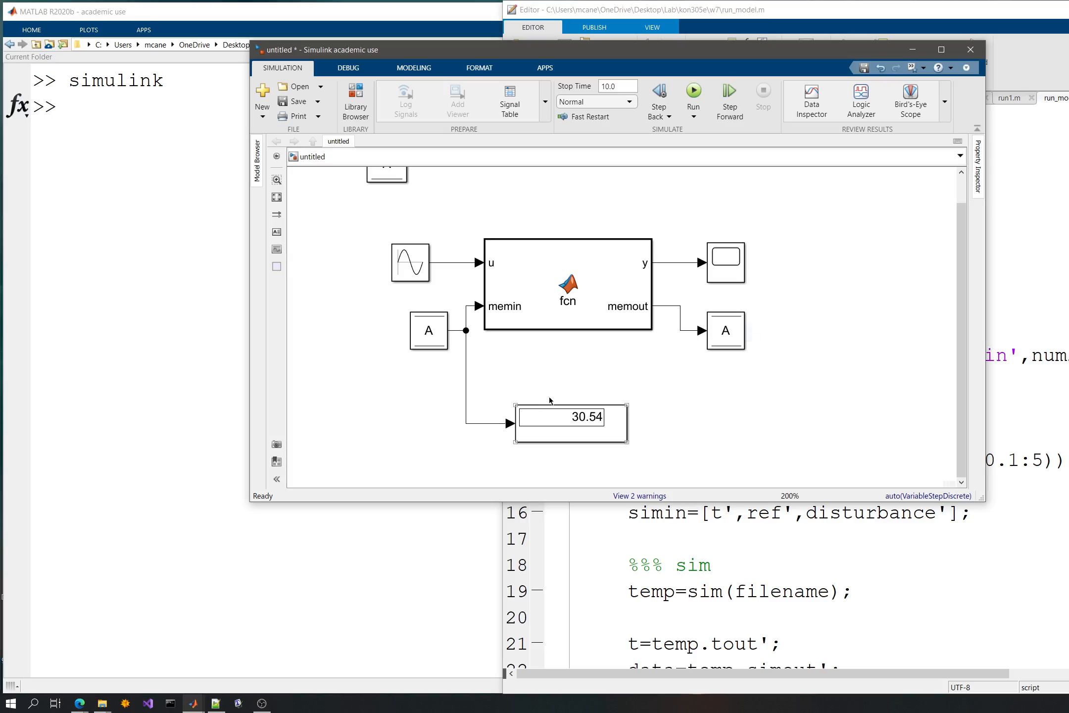
- Duplicate the scope on output y beside the Display block and connect it to the Display's input signal
{"action": "left_click", "coordinate": [725, 270]}
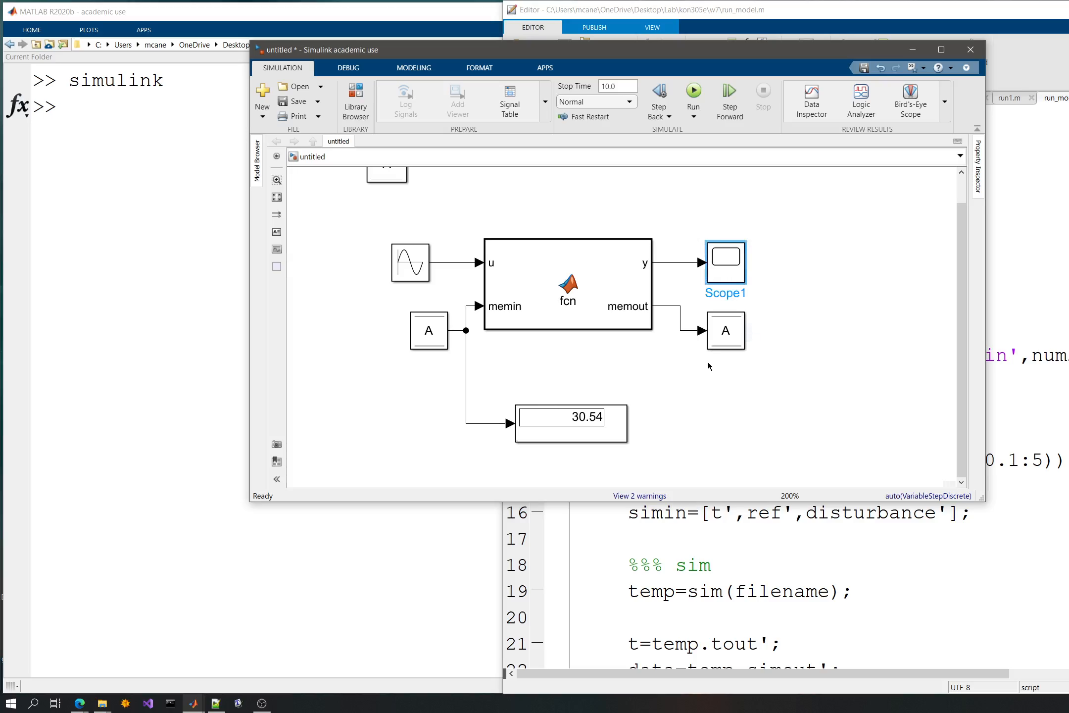
{"action": "left_click", "coordinate": [714, 419]}
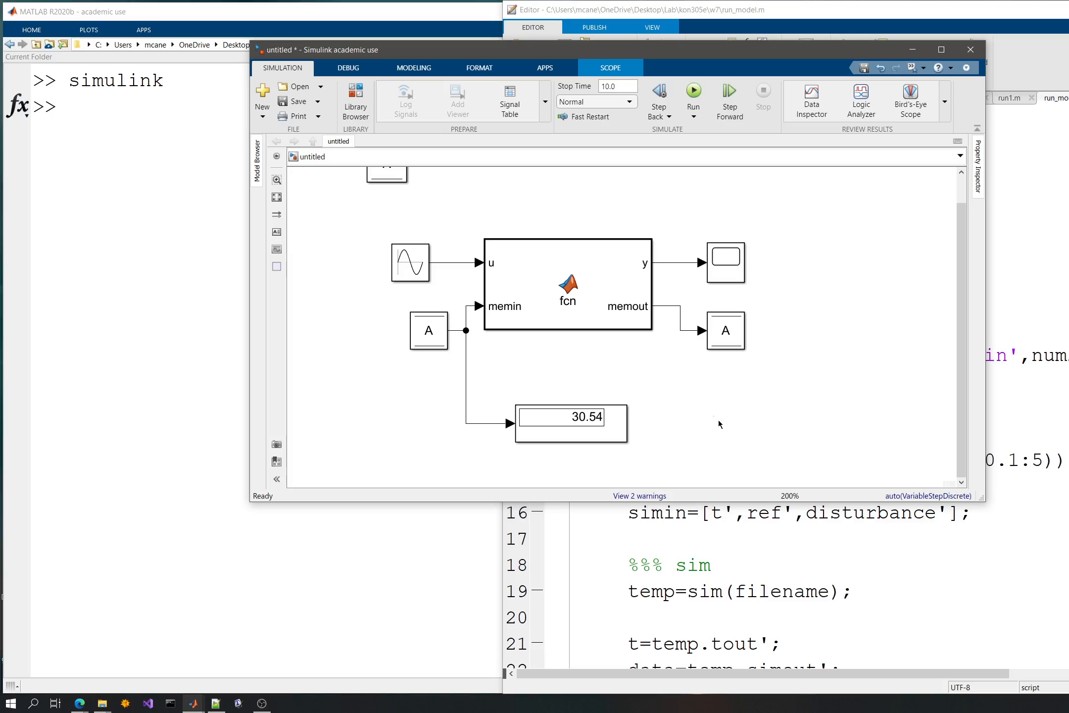
{"action": "key", "text": "ctrl+v"}
{"action": "left_click_drag", "start_coordinate": [691, 399], "coordinate": [497, 423]}
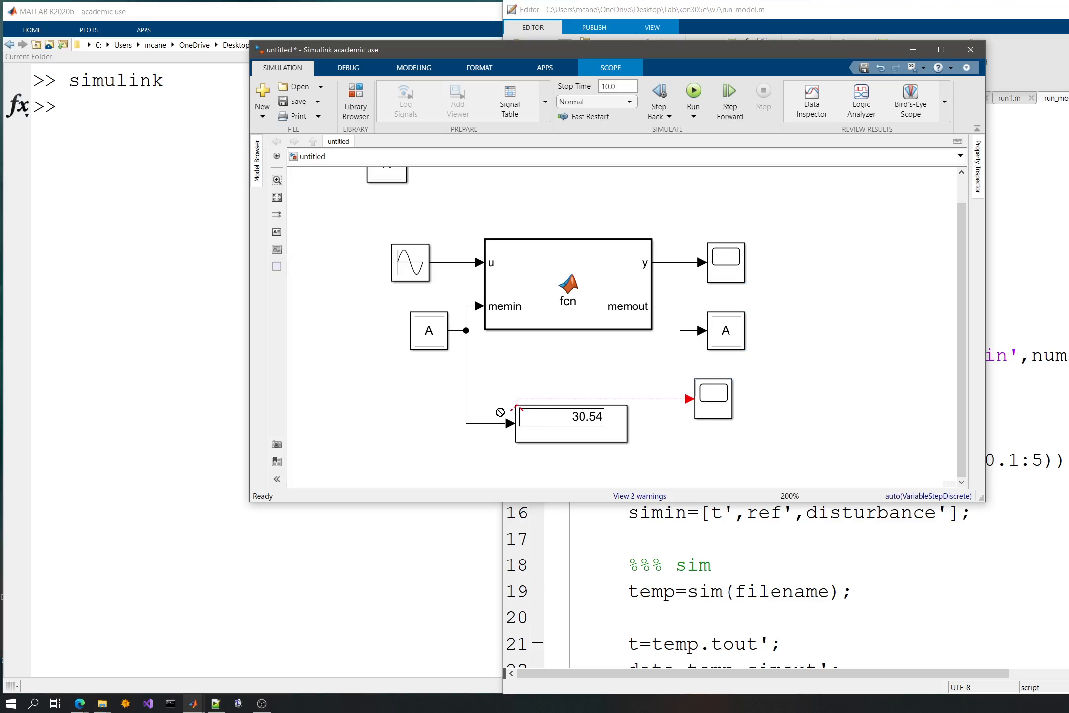
- Run the simulation and view the stored value's plot in the new scope, closing the scope window when done
{"action": "left_click", "coordinate": [691, 91]}
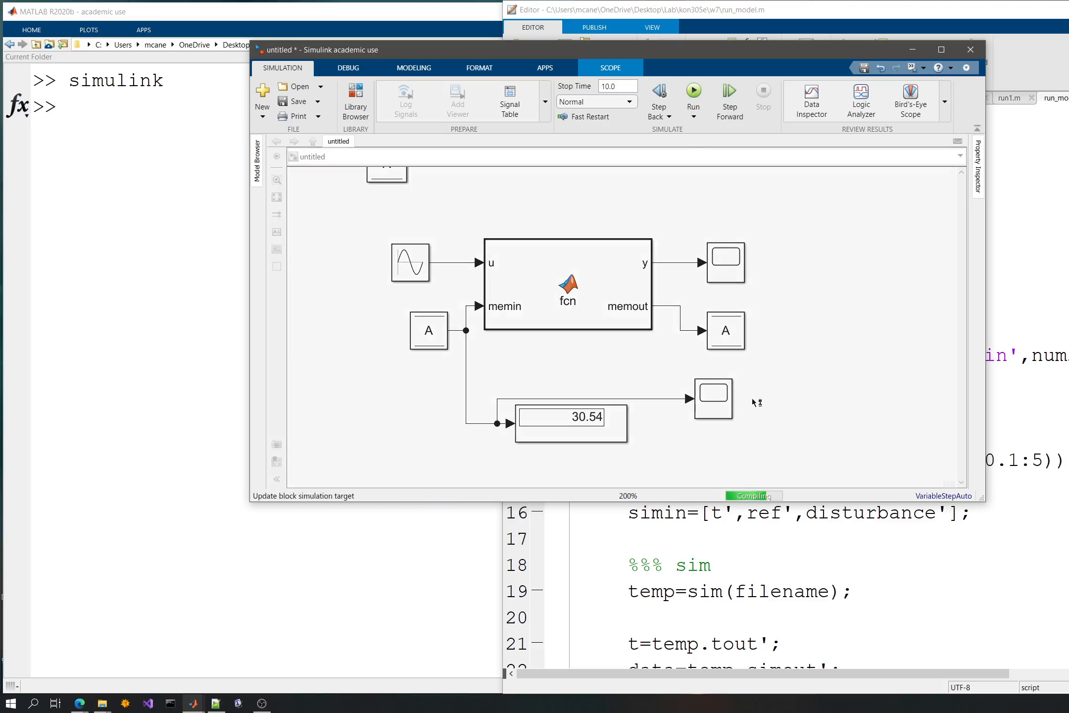
{"action": "left_click", "coordinate": [712, 397]}
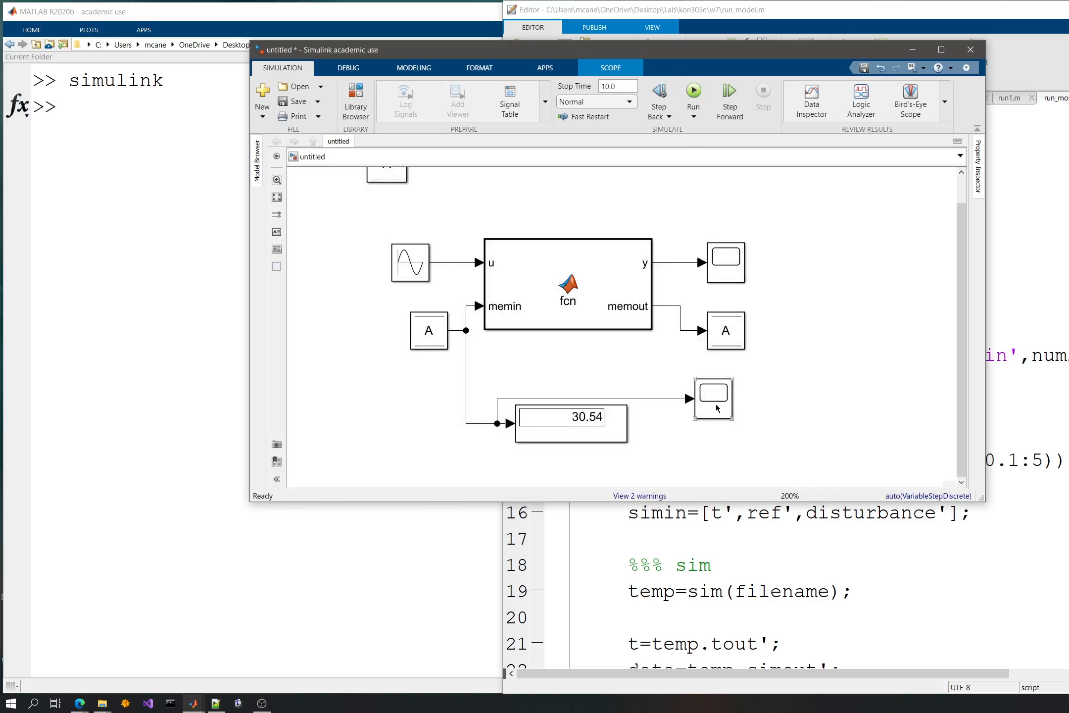
{"action": "double_click", "coordinate": [716, 405]}
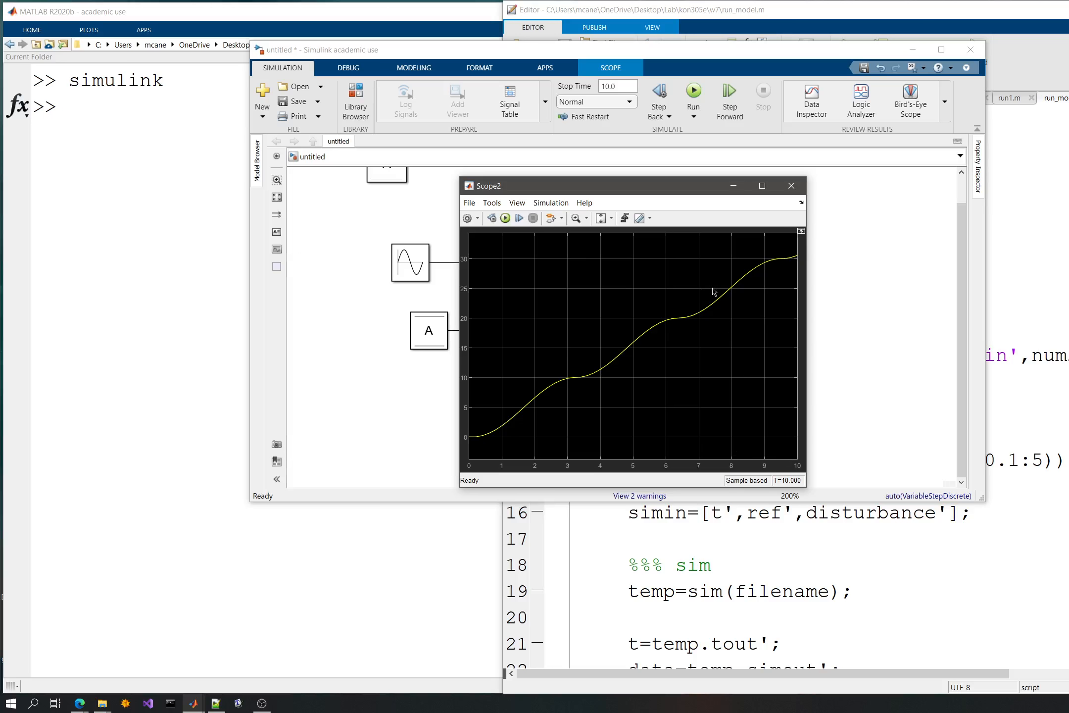
{"action": "left_click", "coordinate": [791, 186]}
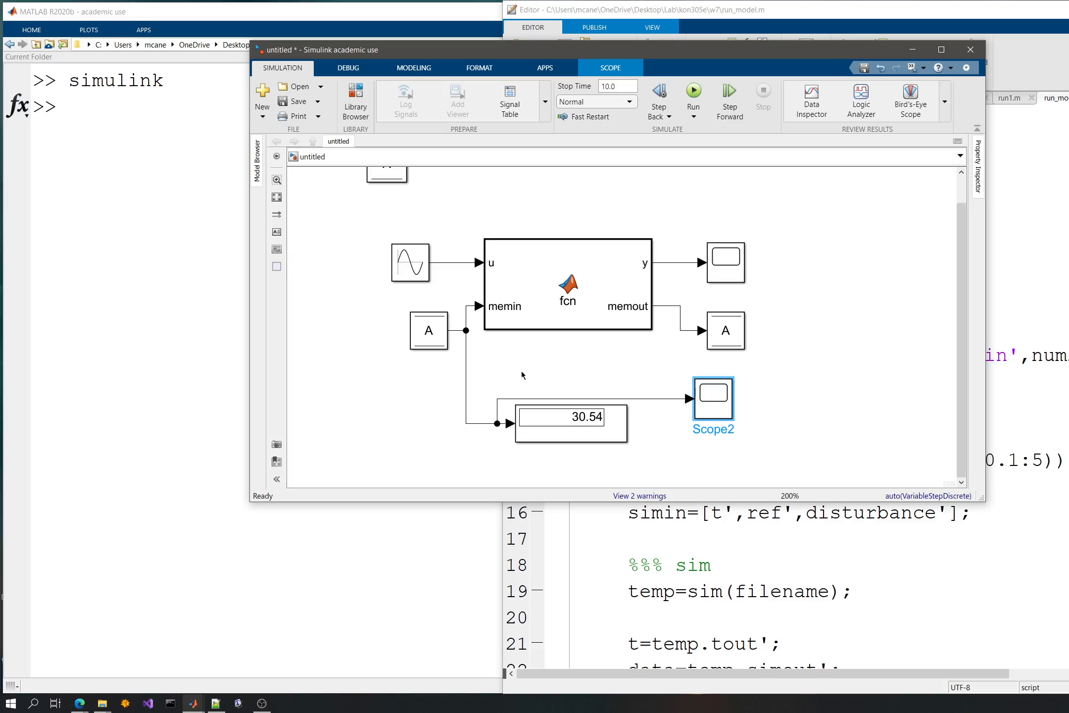
- Add a Clock block and place it above the MATLAB Function block
{"action": "left_click", "coordinate": [863, 256]}
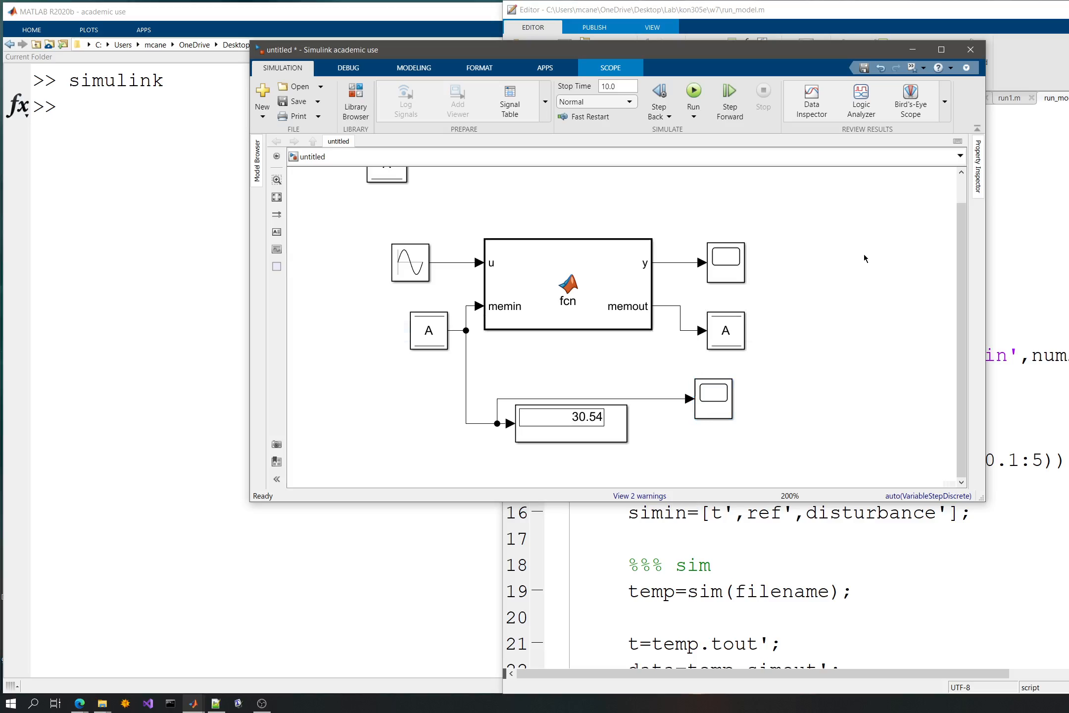
{"action": "double_click", "coordinate": [857, 258]}
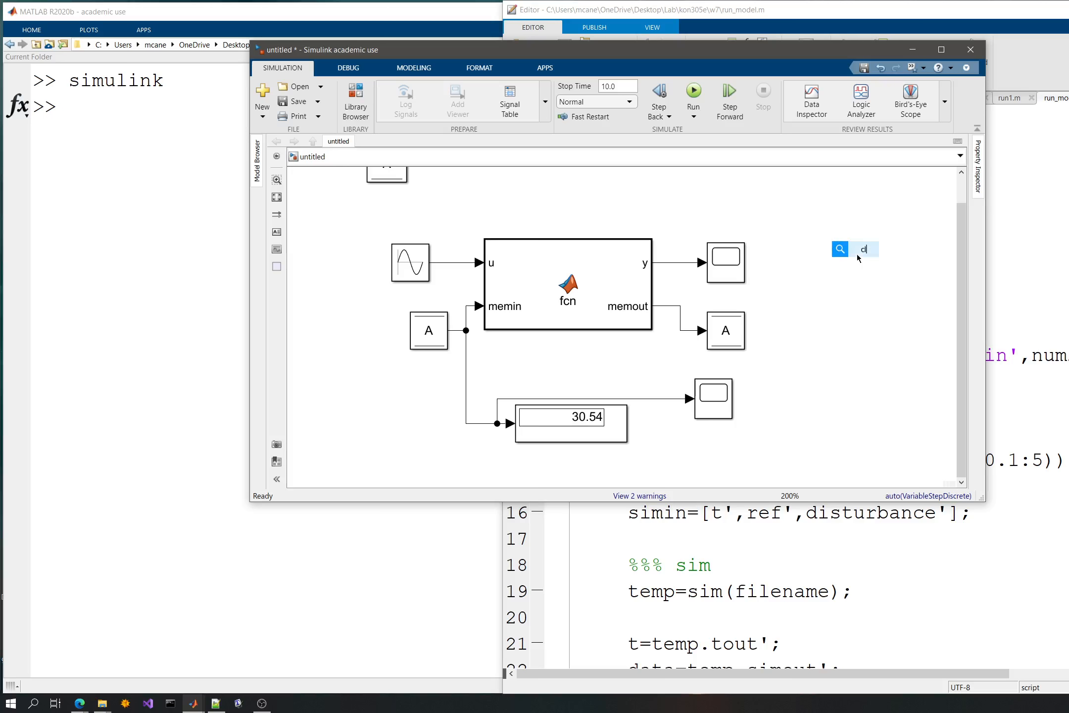
{"action": "type", "text": "clock"}
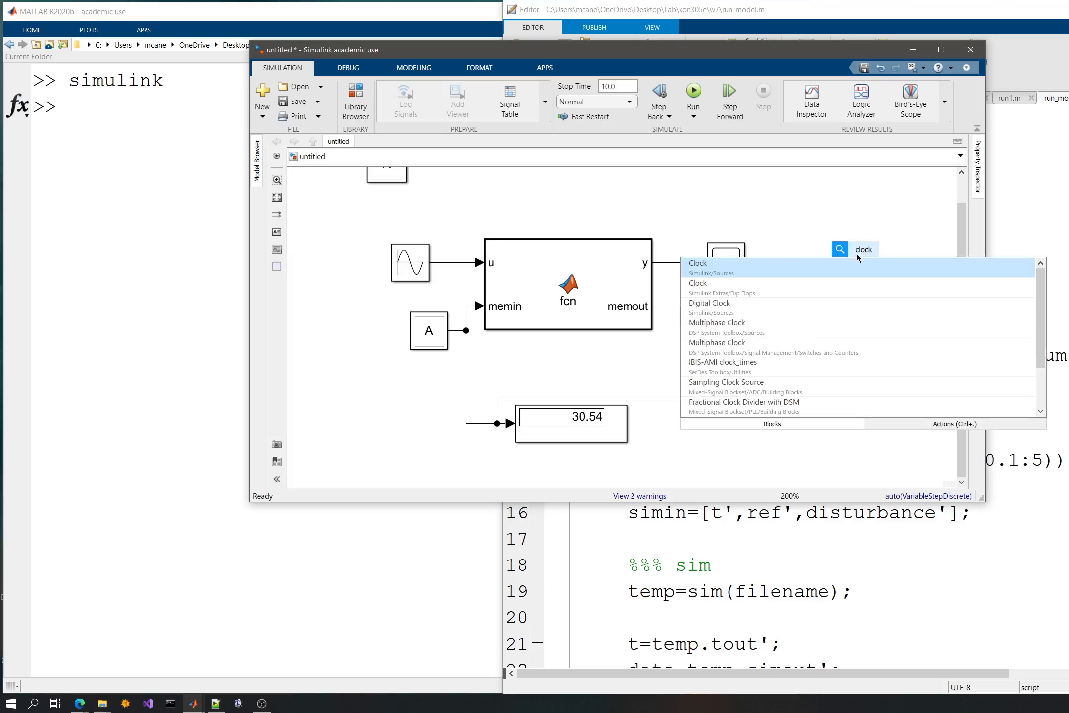
{"action": "key", "text": "Return"}
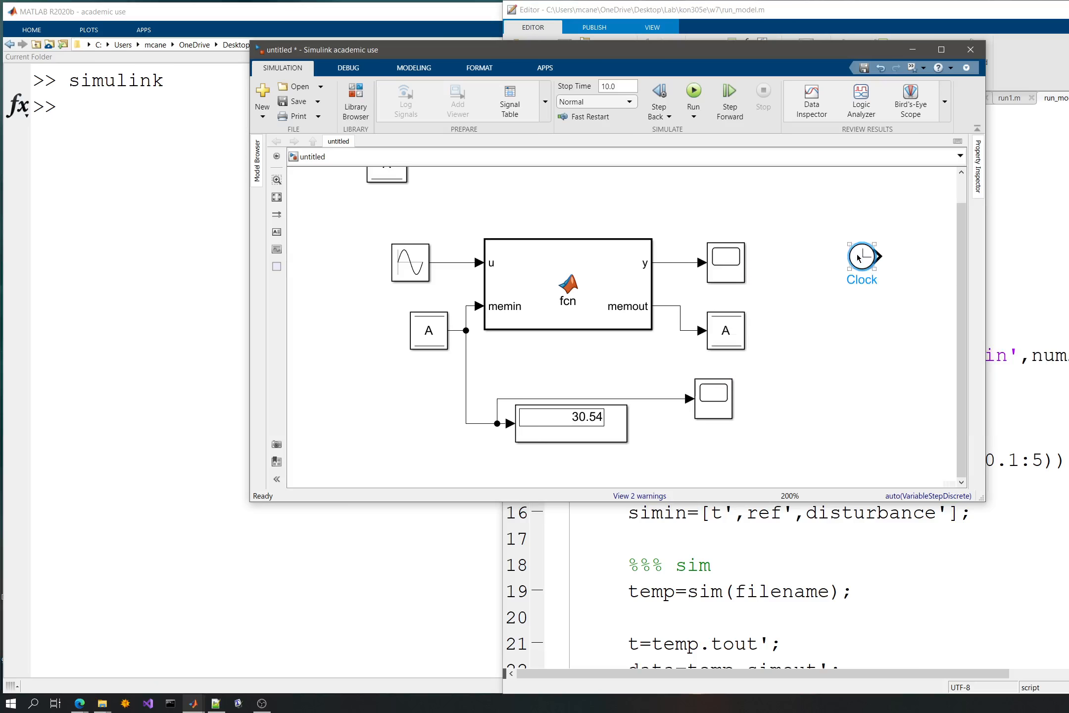
{"action": "left_click_drag", "start_coordinate": [865, 253], "coordinate": [515, 189]}
{"action": "left_click_drag", "start_coordinate": [616, 218], "coordinate": [653, 250]}
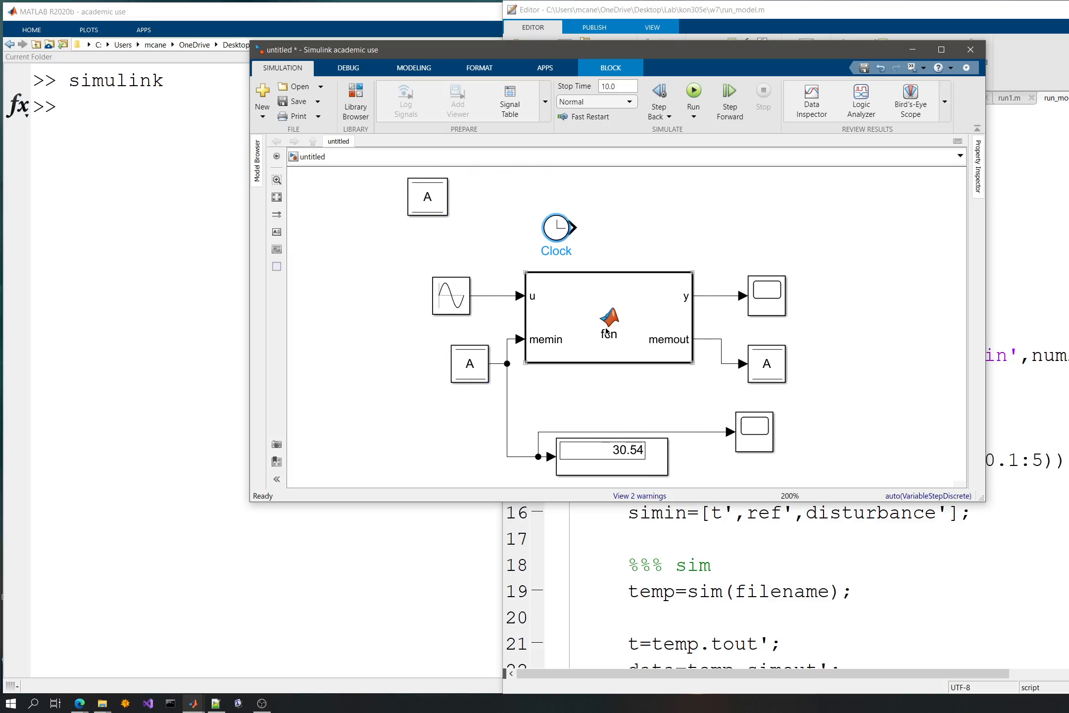
- Add time as a third input argument of the fcn function, then save and close its code
{"action": "double_click", "coordinate": [609, 317]}
{"action": "key", "text": "End"}
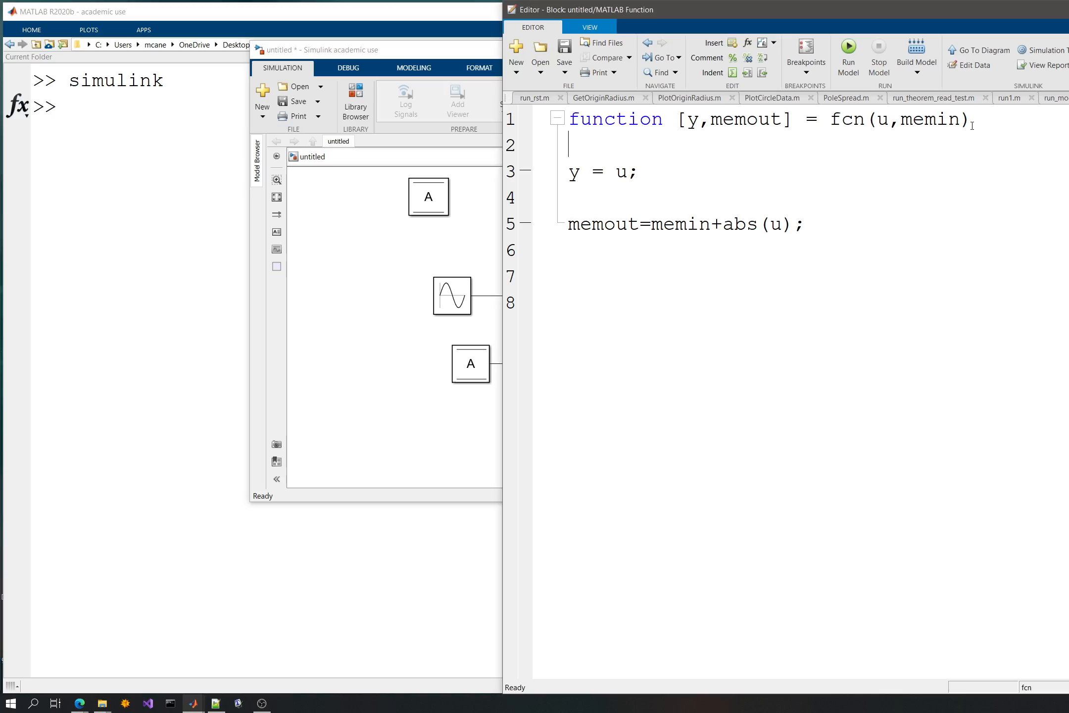
{"action": "key", "text": "Left"}
{"action": "type", "text": ",t"}
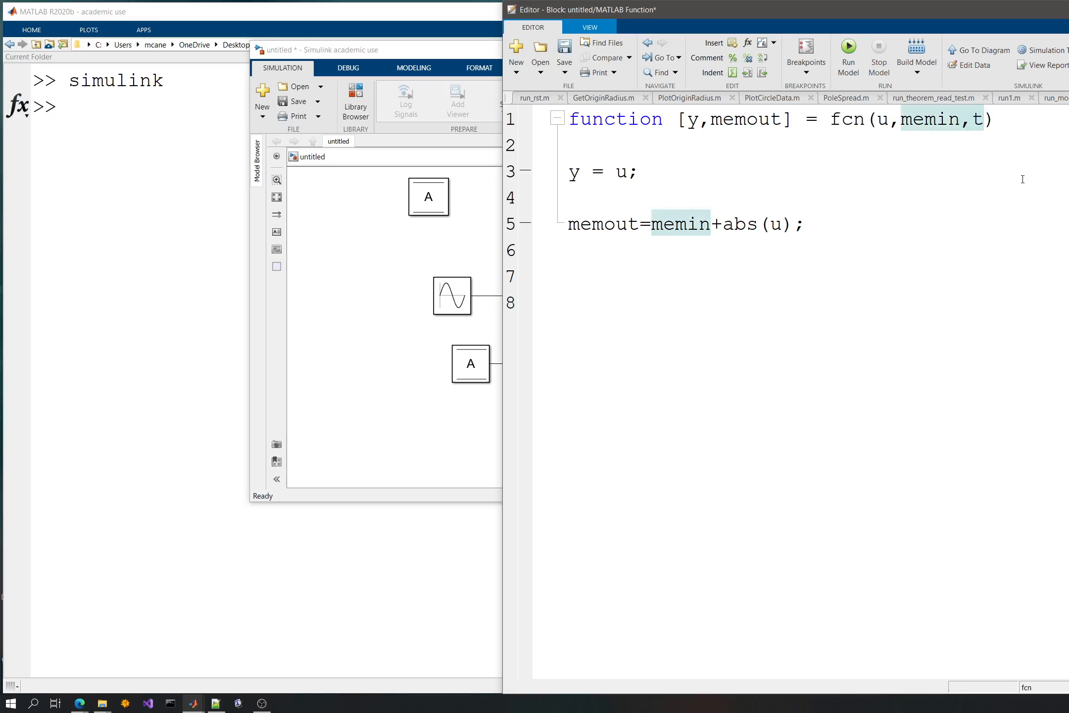
{"action": "type", "text": "ime"}
{"action": "key", "text": "ctrl+s"}
{"action": "key", "text": "Escape"}
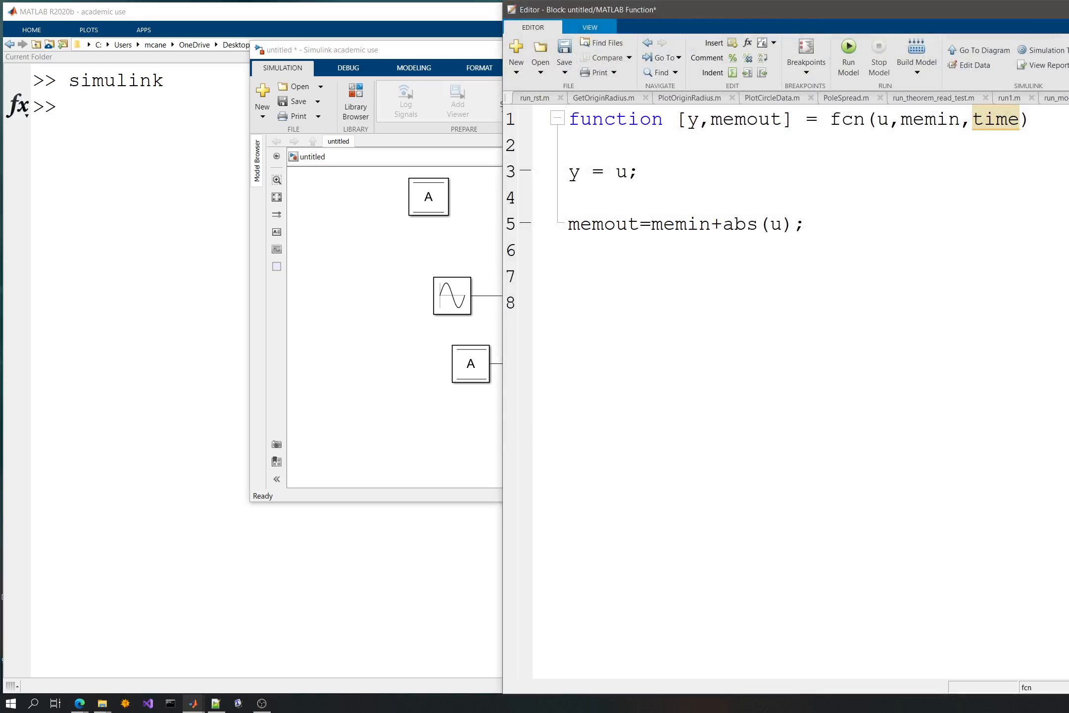
{"action": "key", "text": "ctrl+w"}
- Move the Clock block below the Data Store Read block and connect it to the function's time input
{"action": "left_click", "coordinate": [333, 315]}
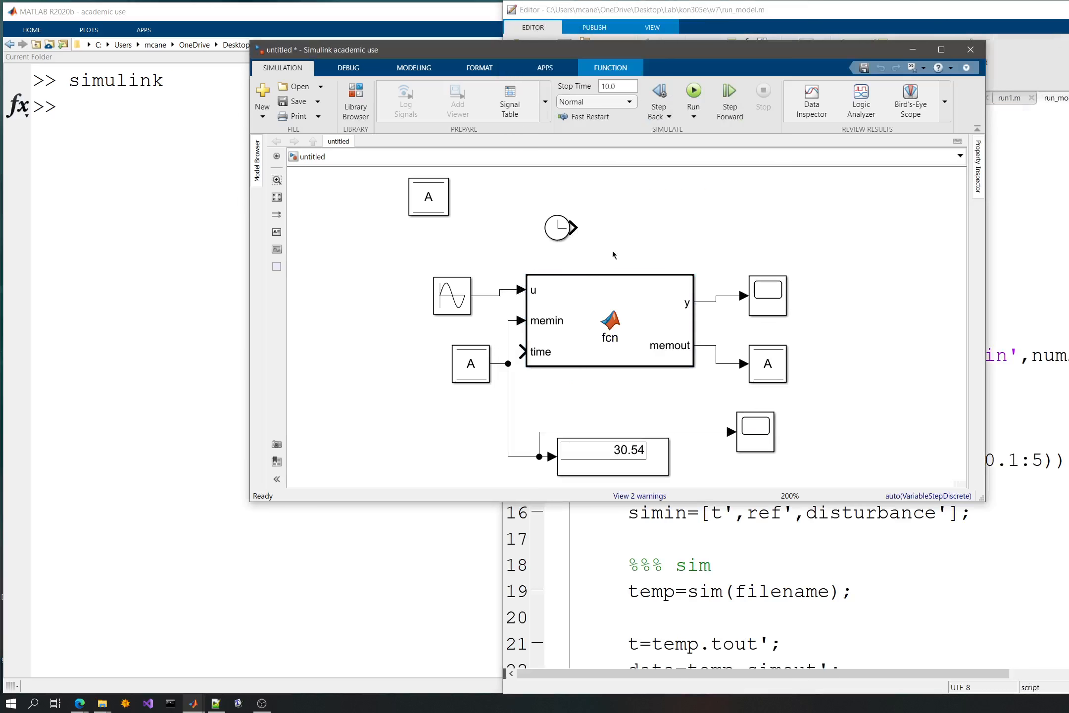
{"action": "left_click_drag", "start_coordinate": [555, 228], "coordinate": [436, 426]}
{"action": "left_click", "coordinate": [649, 292], "text": "ctrl"}
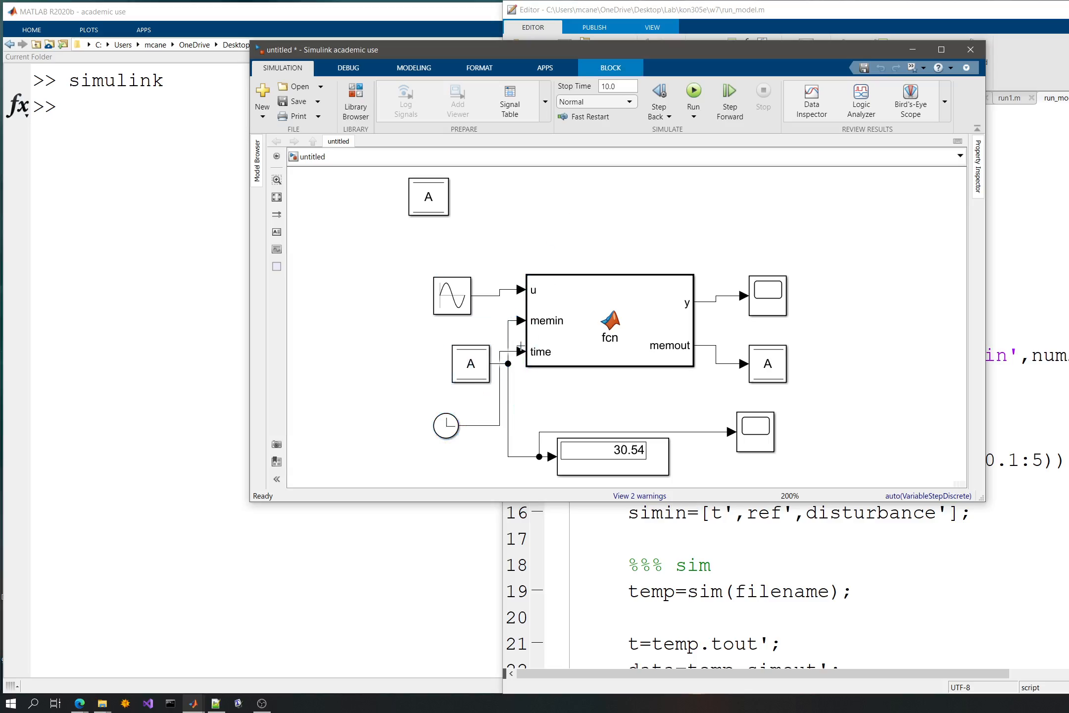
- Change line 5 of the function code to memout=memin+time*u; and return to the model
{"action": "double_click", "coordinate": [649, 292]}
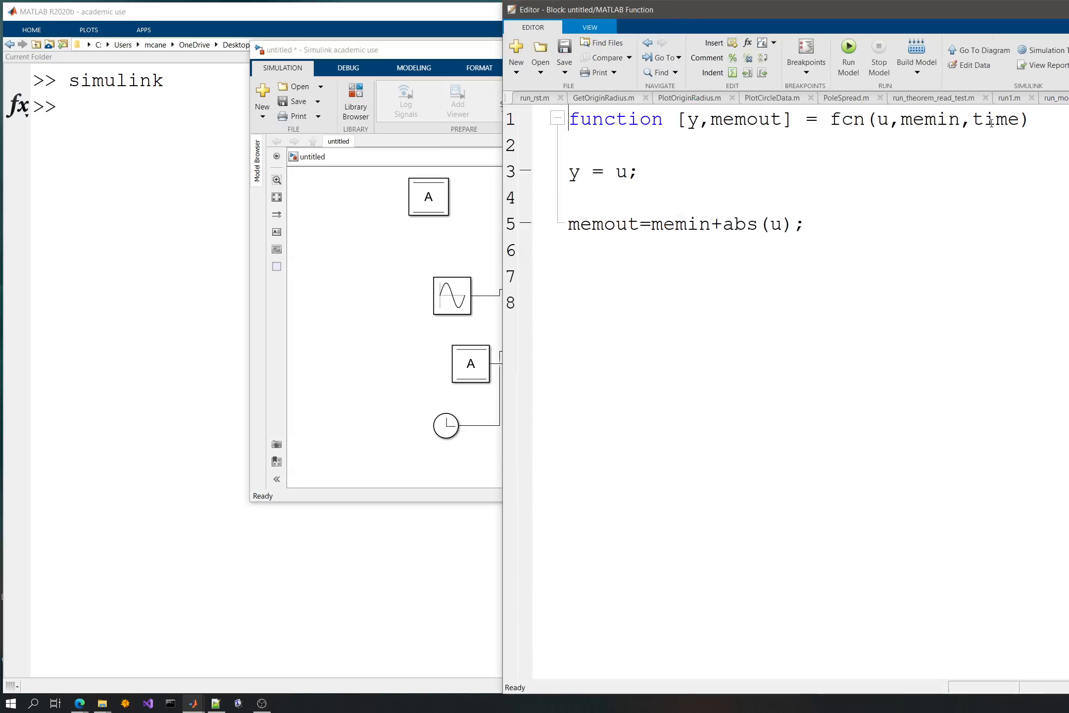
{"action": "double_click", "coordinate": [991, 123]}
{"action": "key", "text": "ctrl+c"}
{"action": "left_click", "coordinate": [720, 223]}
{"action": "key", "text": "ctrl+v"}
{"action": "type", "text": "*"}
{"action": "left_click", "coordinate": [849, 226], "text": "shift"}
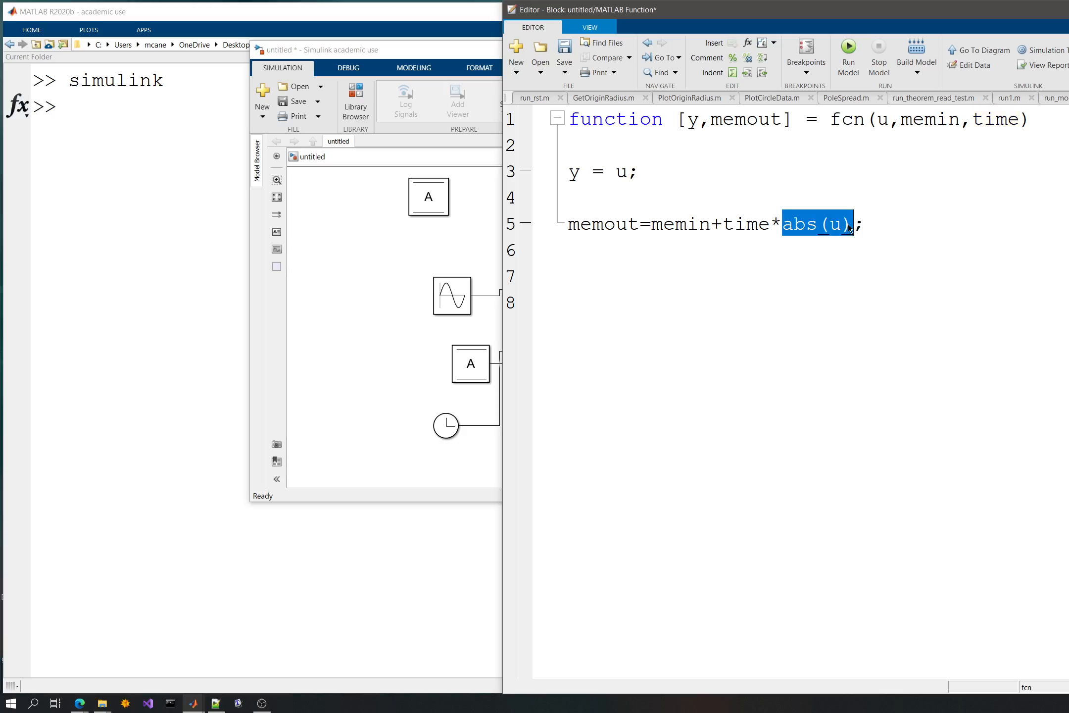
{"action": "type", "text": "u"}
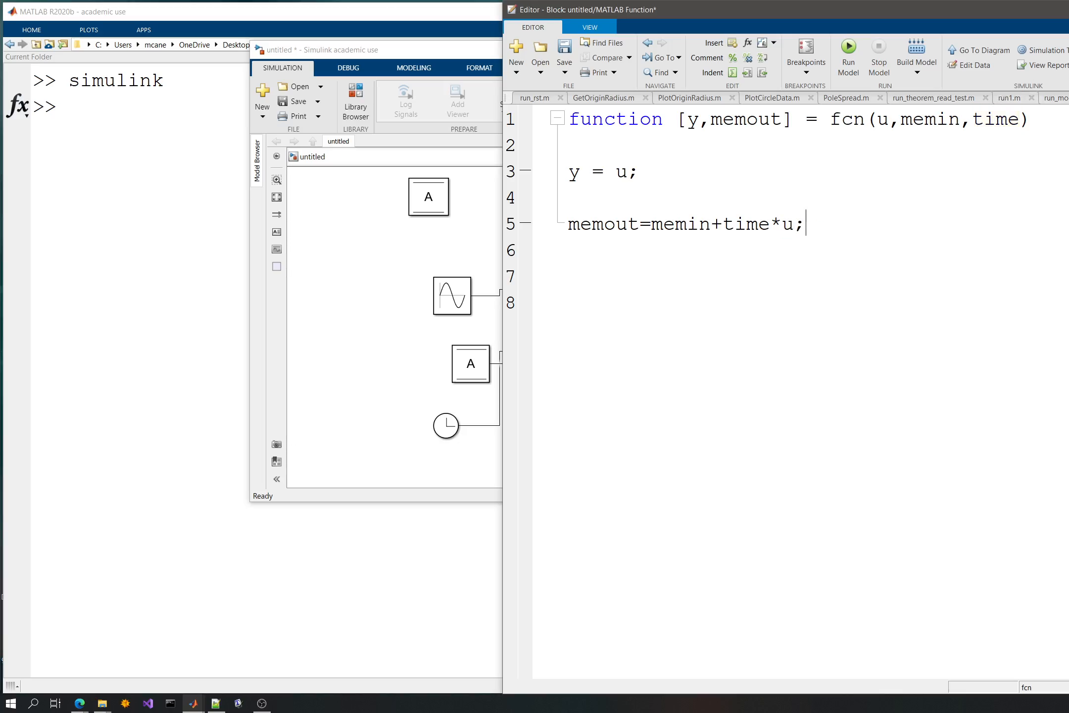
{"action": "left_click", "coordinate": [474, 241]}
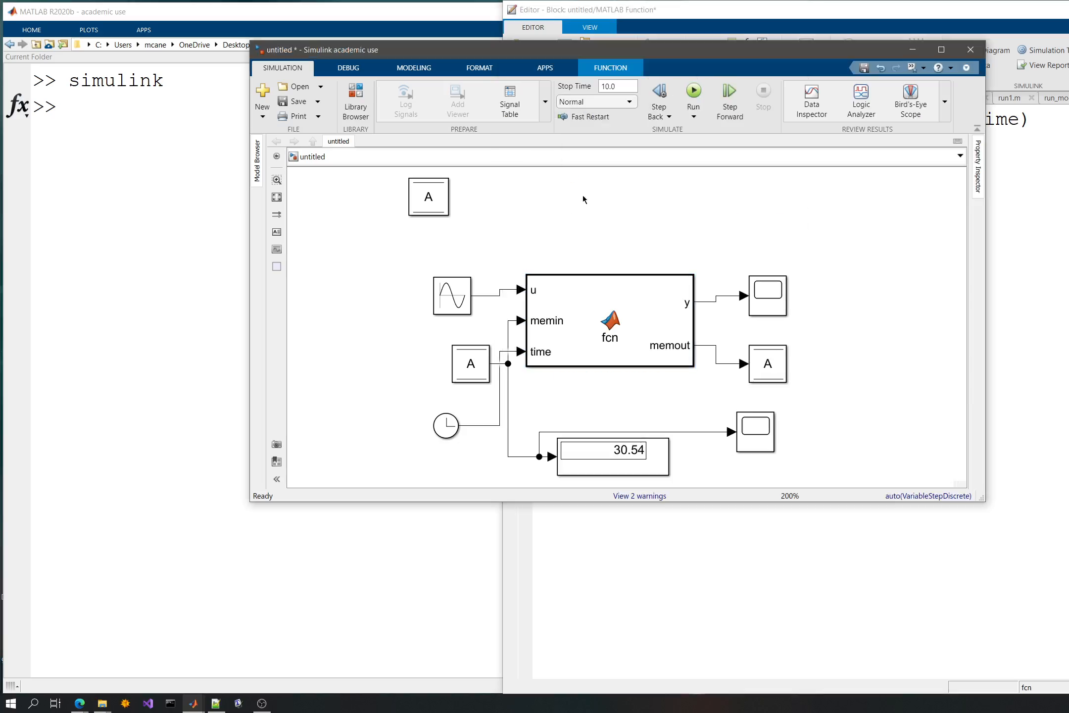
- Rerun the simulation with the time-weighted code and check the stored value's curve in its scope
{"action": "left_click", "coordinate": [694, 92]}
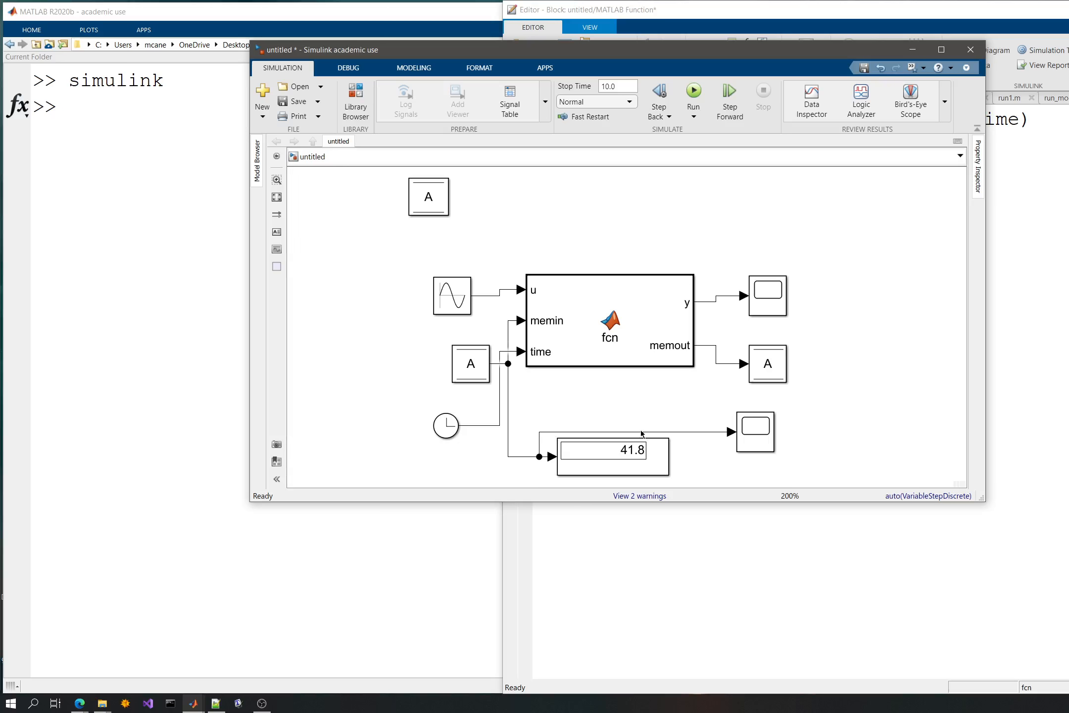
{"action": "double_click", "coordinate": [757, 442]}
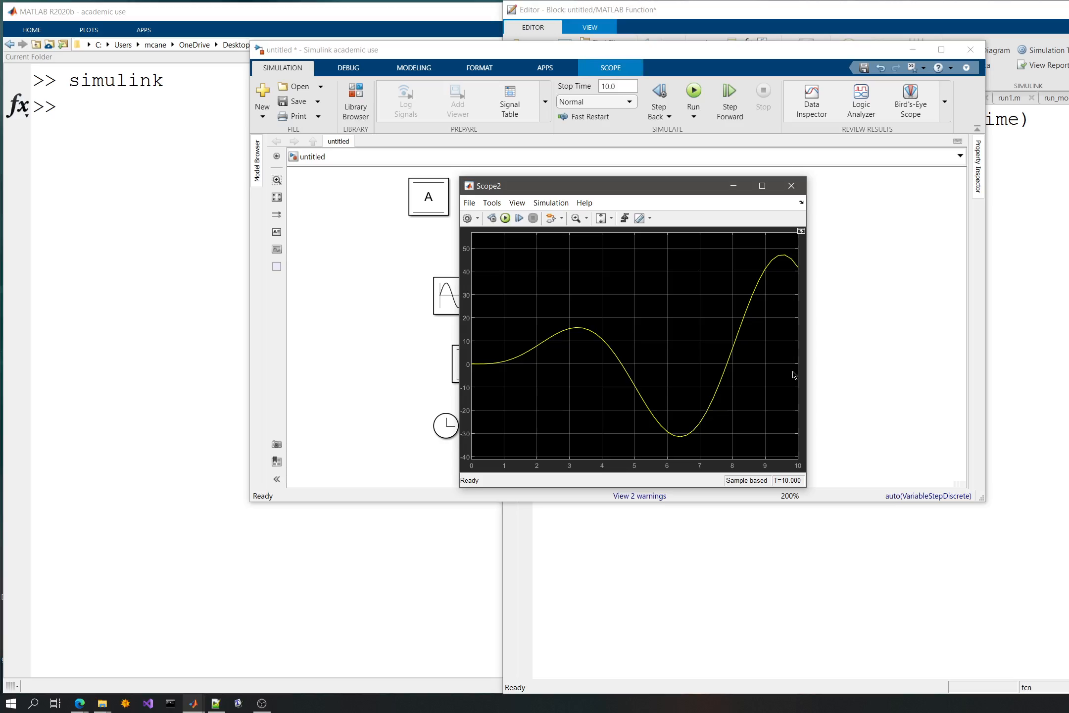
{"action": "left_click", "coordinate": [791, 185]}
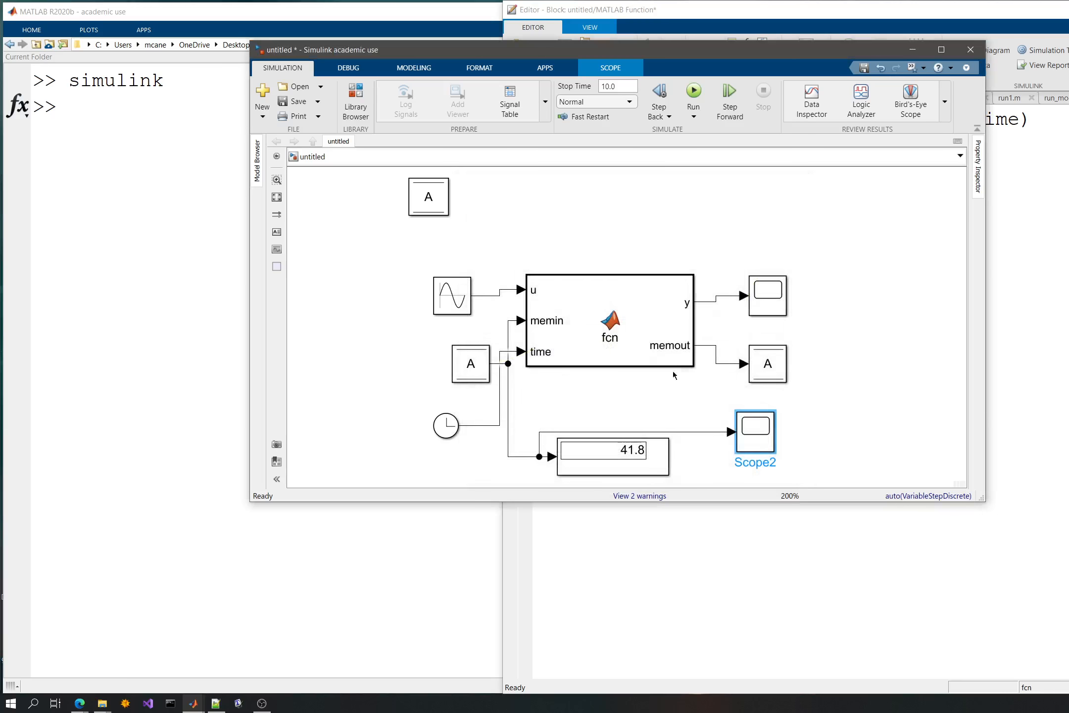
- Duplicate the stored-value scope below the Display block, connect it to the Clock output, and run the simulation
{"action": "left_click", "coordinate": [446, 434]}
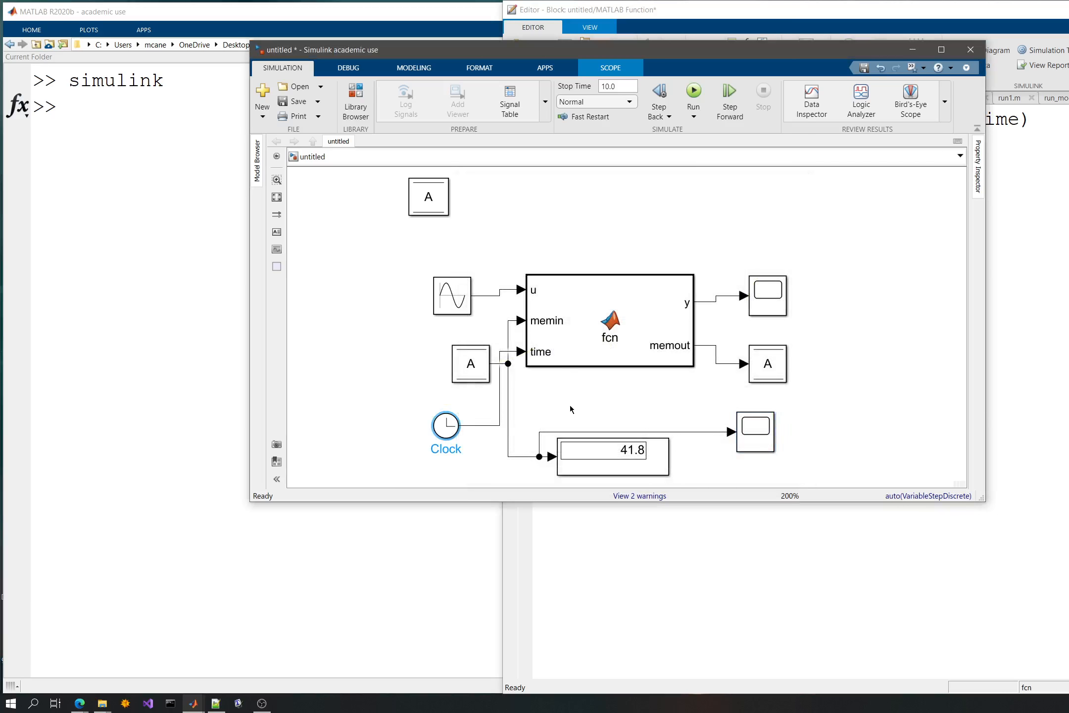
{"action": "scroll", "coordinate": [569, 405], "scroll_direction": "down", "scroll_amount": 5}
{"action": "left_click", "coordinate": [763, 306]}
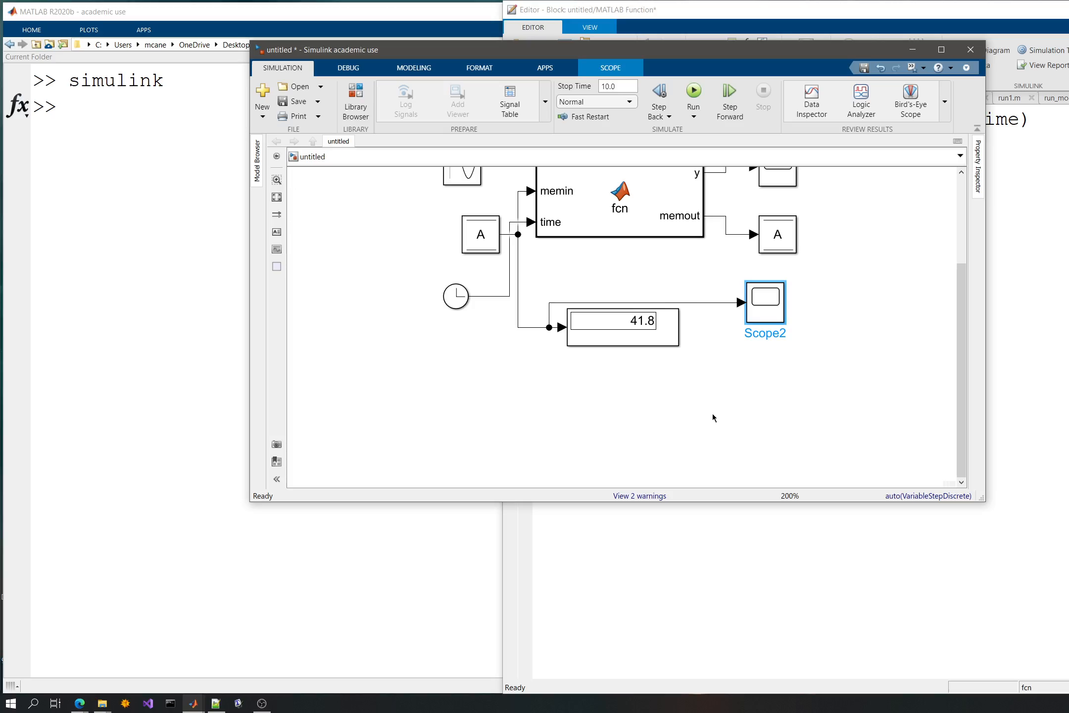
{"action": "key", "text": "ctrl+c"}
{"action": "left_click", "coordinate": [712, 418]}
{"action": "key", "text": "ctrl+v"}
{"action": "left_click_drag", "start_coordinate": [703, 432], "coordinate": [479, 294]}
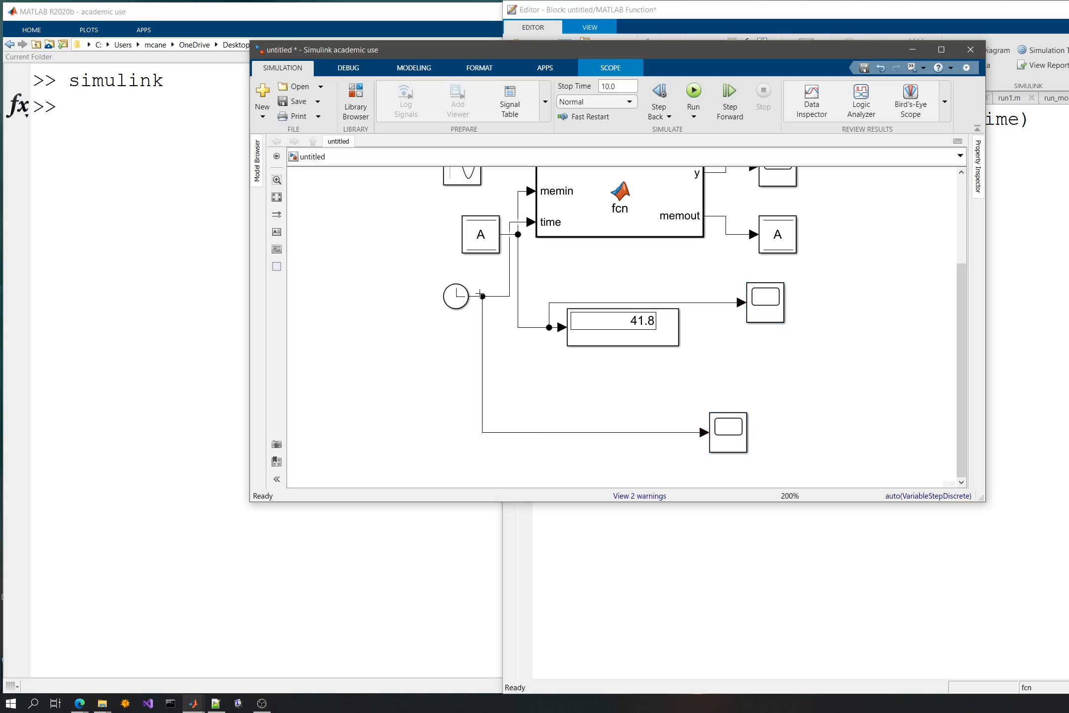
{"action": "left_click", "coordinate": [694, 92]}
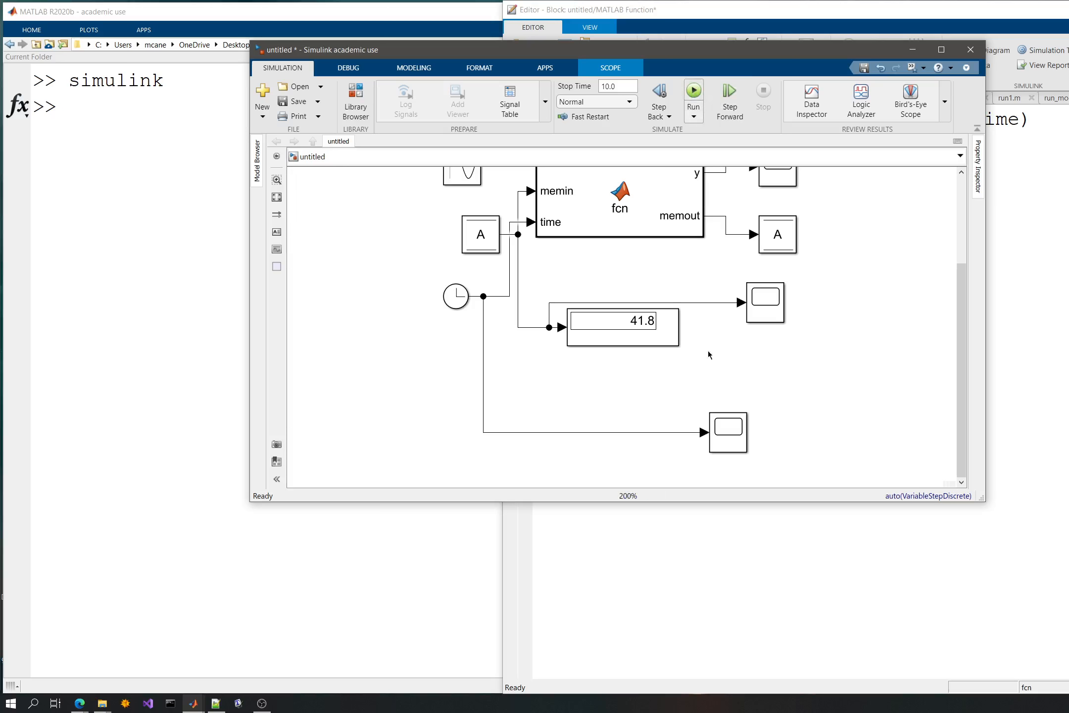
- Check the Clock output's curve in its scope, then delete that scope with its connecting line
{"action": "left_click", "coordinate": [725, 429]}
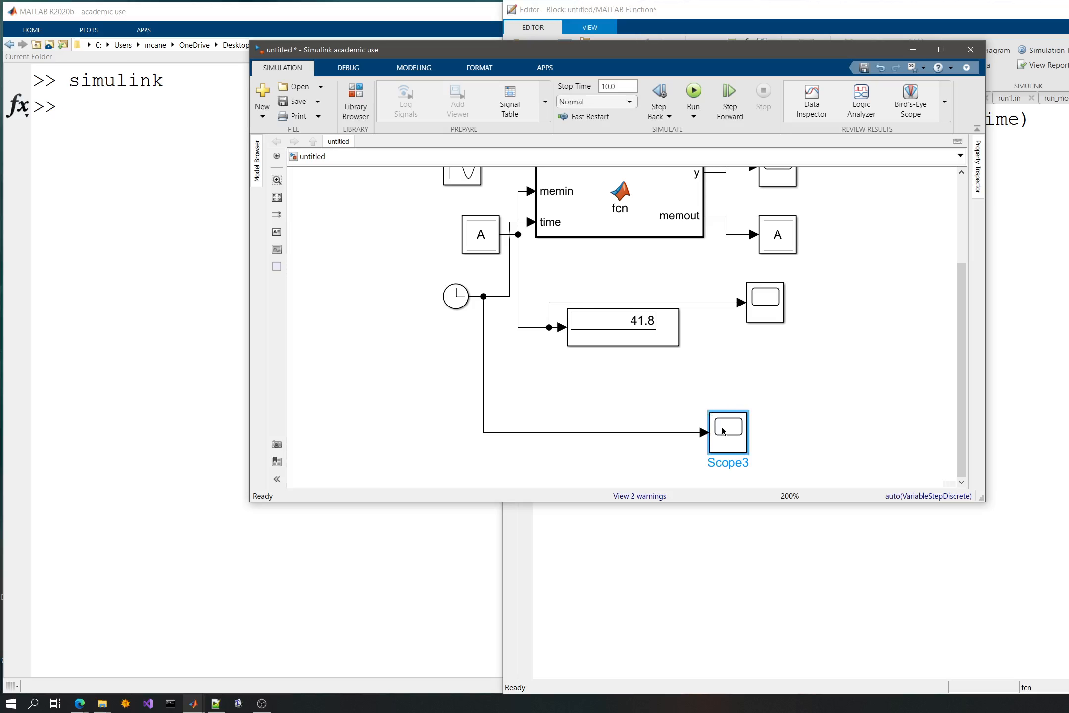
{"action": "double_click", "coordinate": [722, 431]}
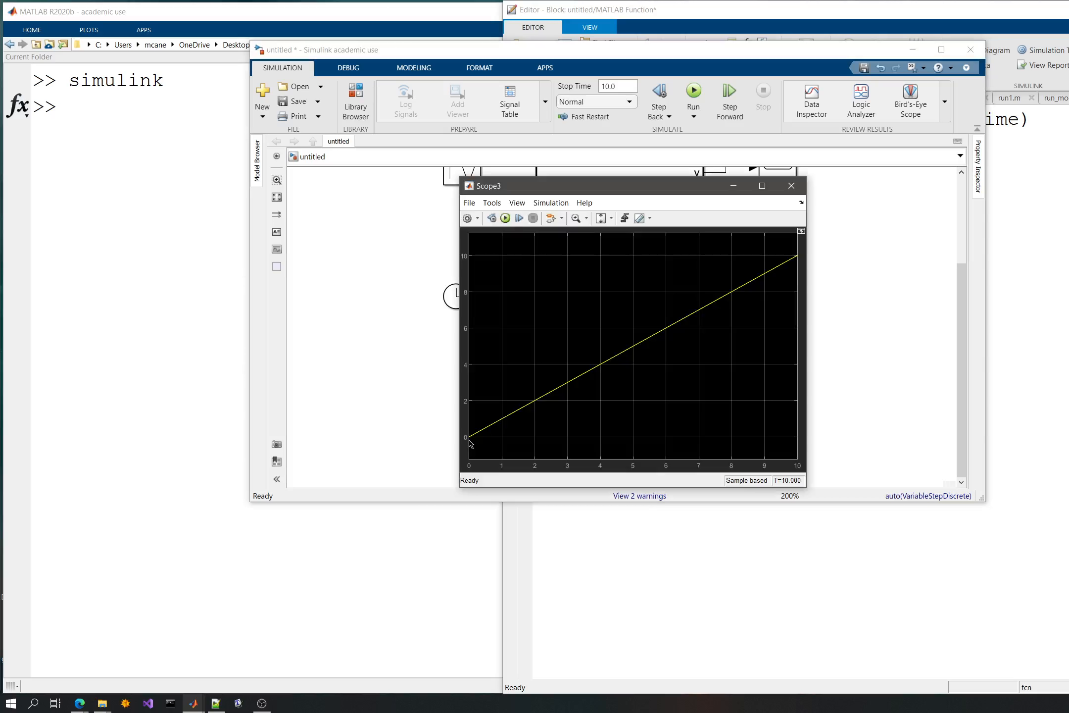
{"action": "left_click_drag", "start_coordinate": [668, 389], "coordinate": [787, 469]}
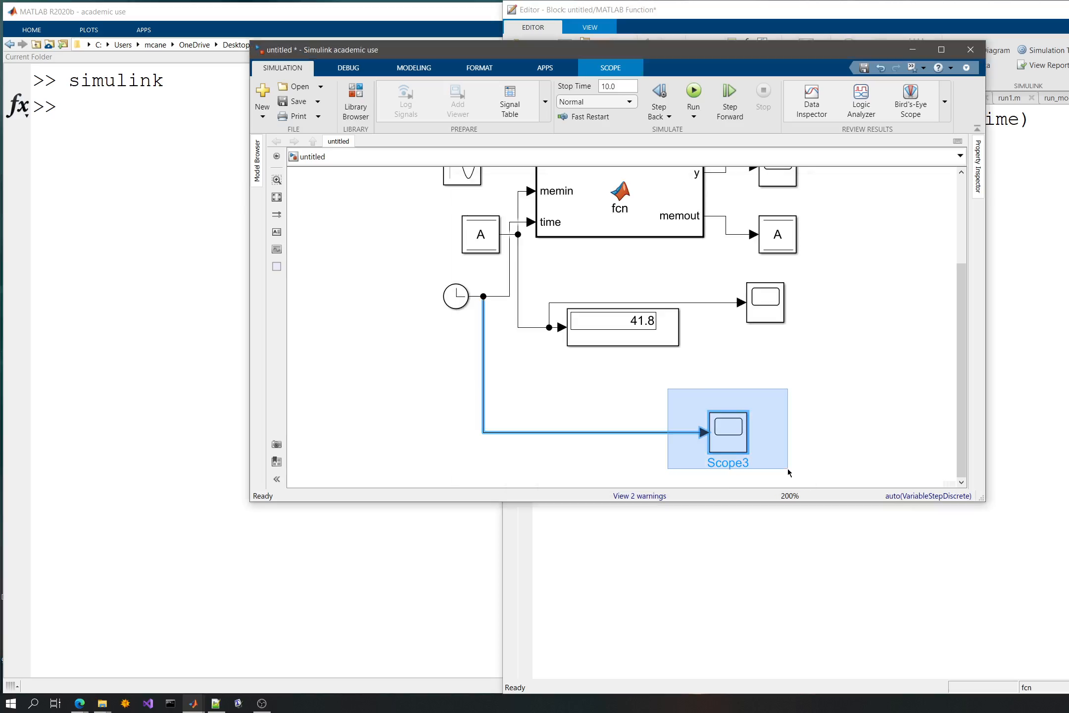
{"action": "key", "text": "Delete"}
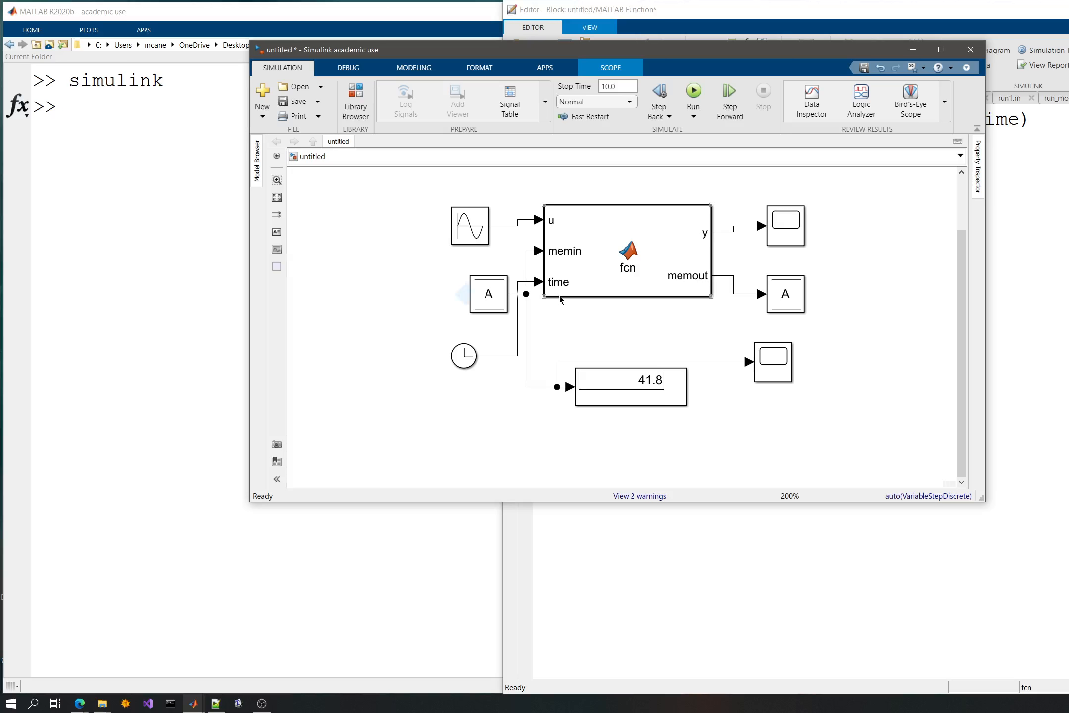
- Open the MATLAB Function block's code and examine the time*u term in line 5
{"action": "left_click", "coordinate": [501, 285]}
{"action": "double_click", "coordinate": [615, 266]}
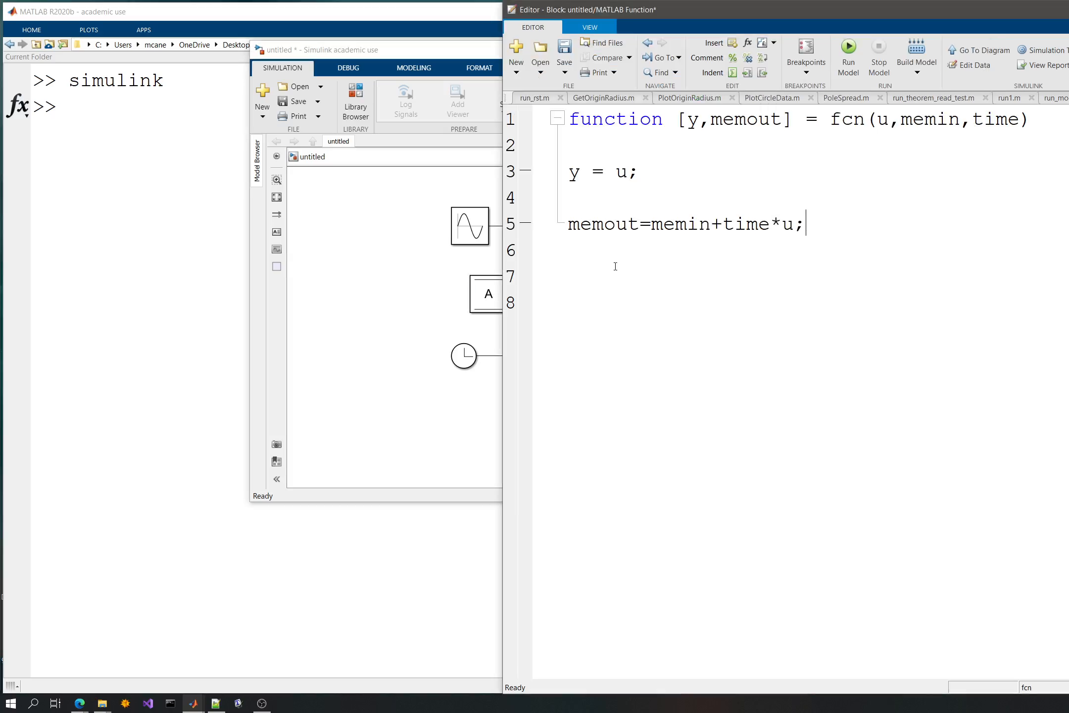
{"action": "left_click", "coordinate": [617, 283]}
{"action": "left_click", "coordinate": [773, 224]}
{"action": "left_click", "coordinate": [801, 220]}
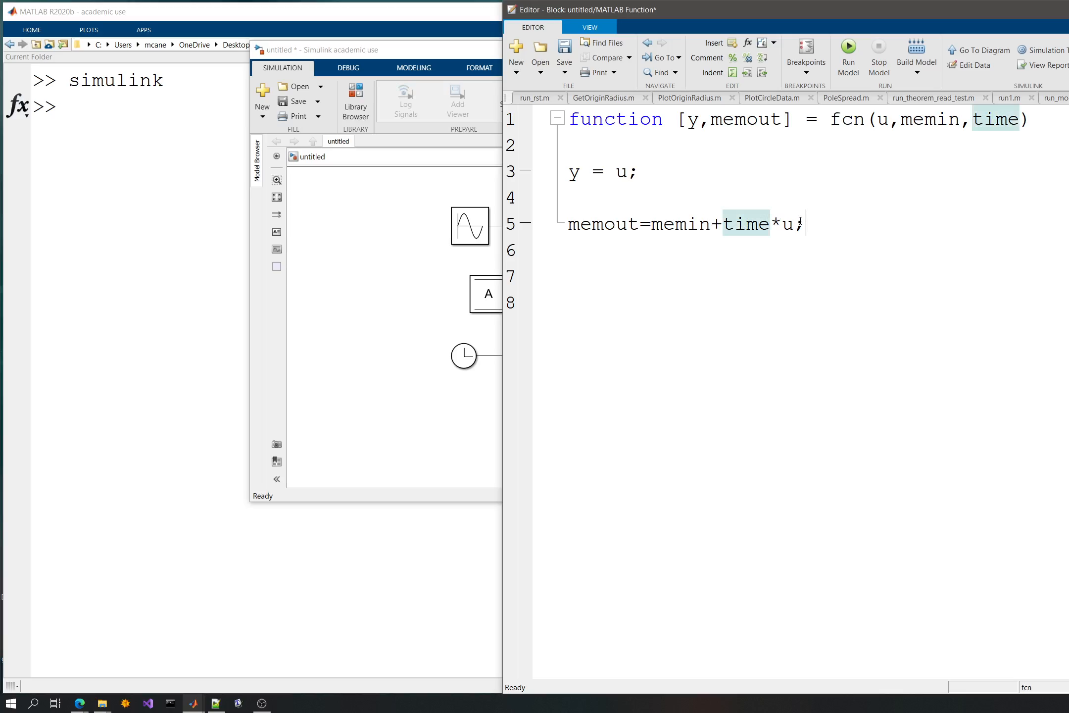
{"action": "left_click", "coordinate": [792, 223]}
{"action": "left_click_drag", "start_coordinate": [784, 224], "coordinate": [775, 225]}
{"action": "left_click", "coordinate": [806, 225]}
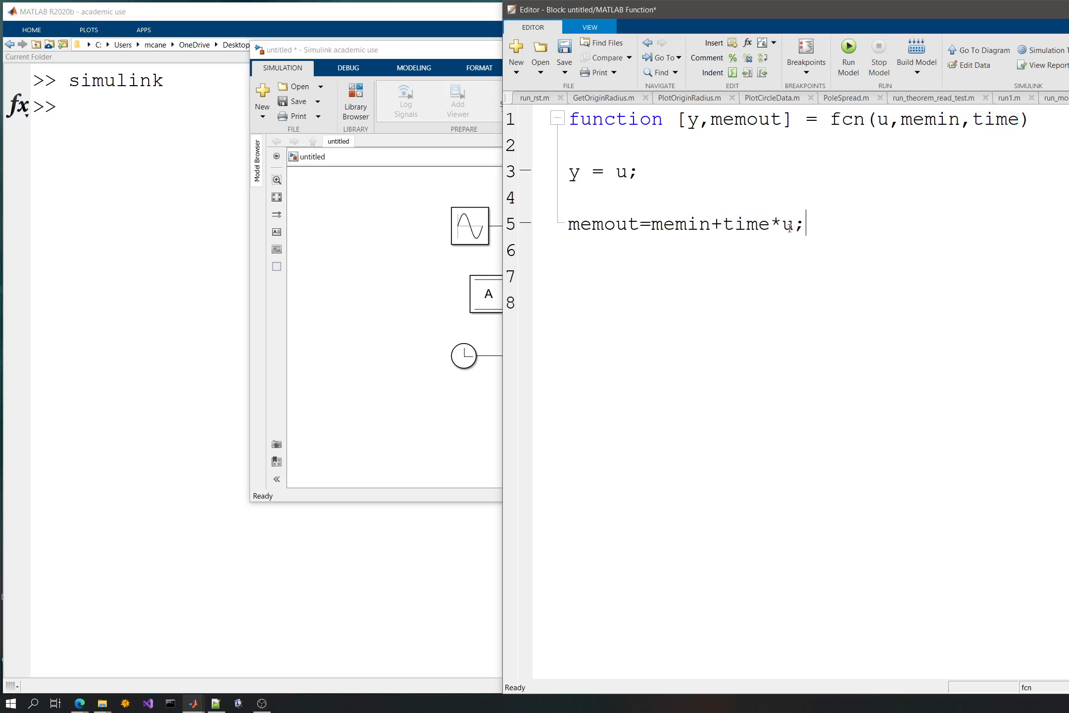
{"action": "double_click", "coordinate": [731, 223]}
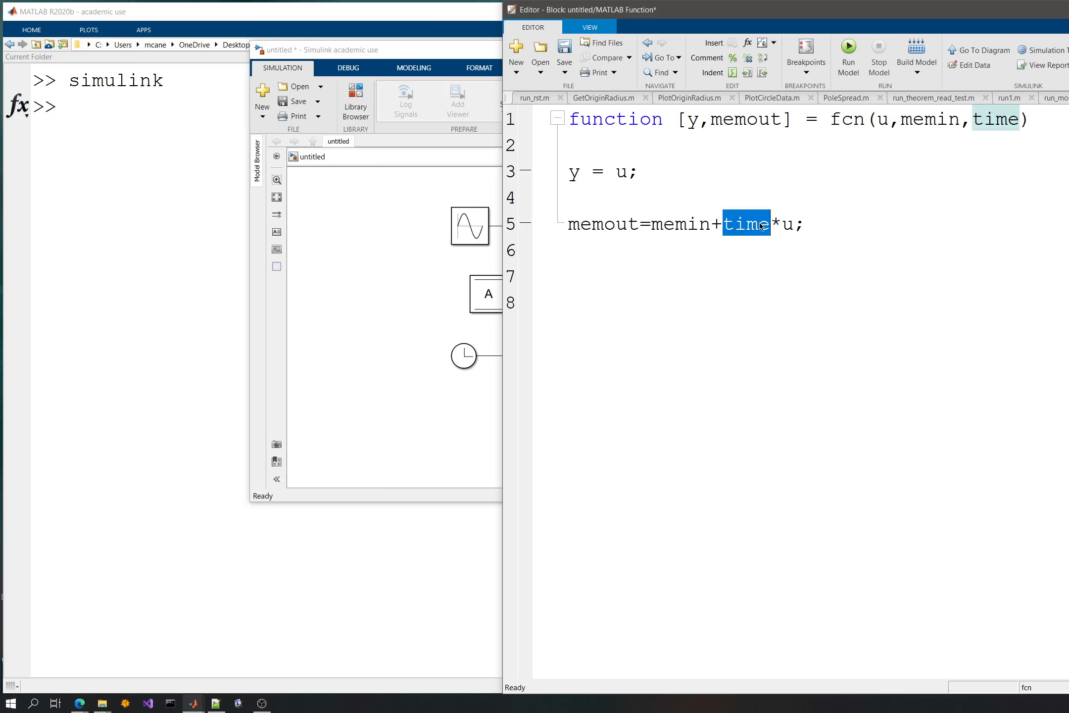
- Check the solver's maximum step size, then replace time with 0.2 in line 5 of the function code
{"action": "left_click", "coordinate": [362, 229]}
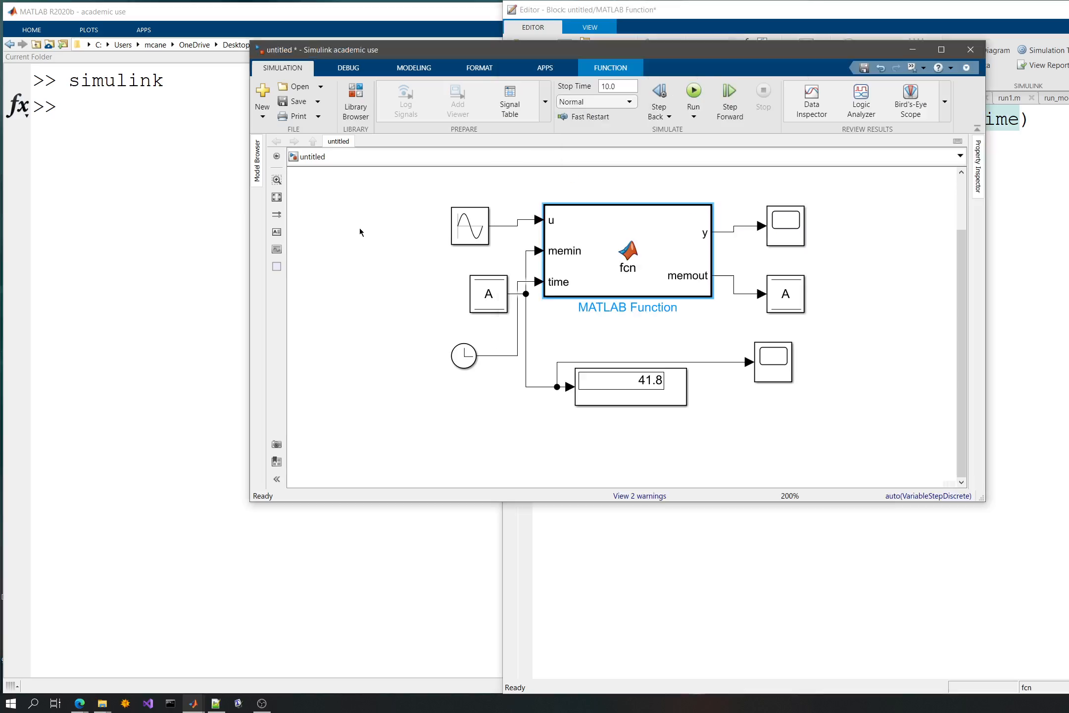
{"action": "left_click", "coordinate": [930, 495]}
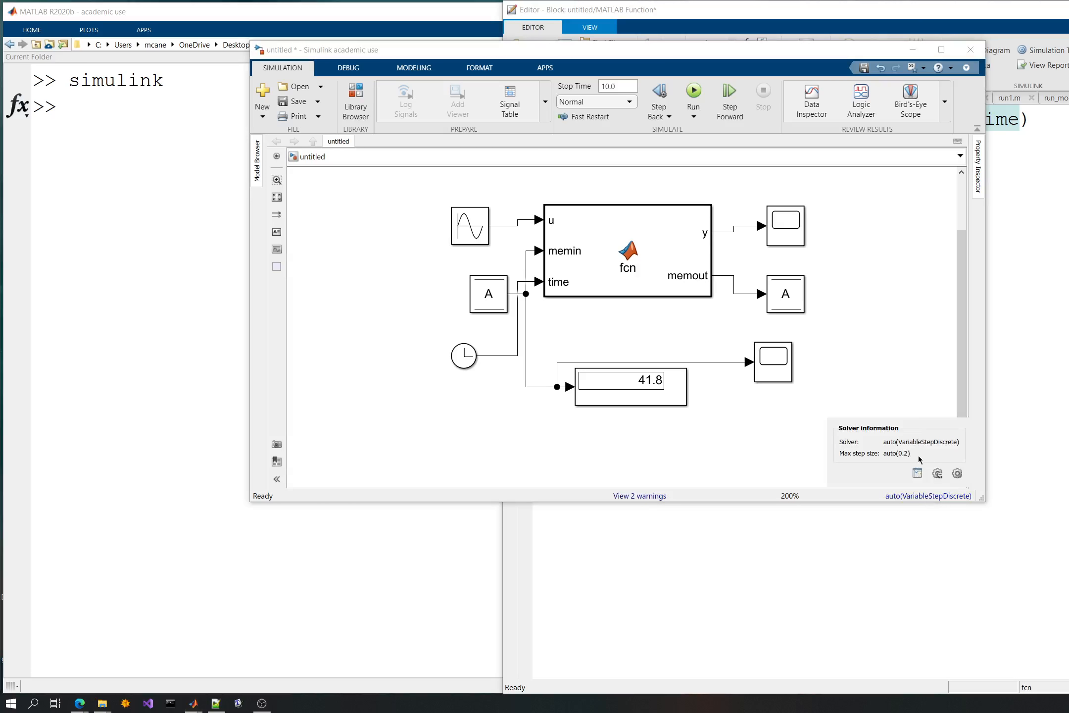
{"action": "left_click", "coordinate": [1011, 393]}
{"action": "double_click", "coordinate": [755, 228]}
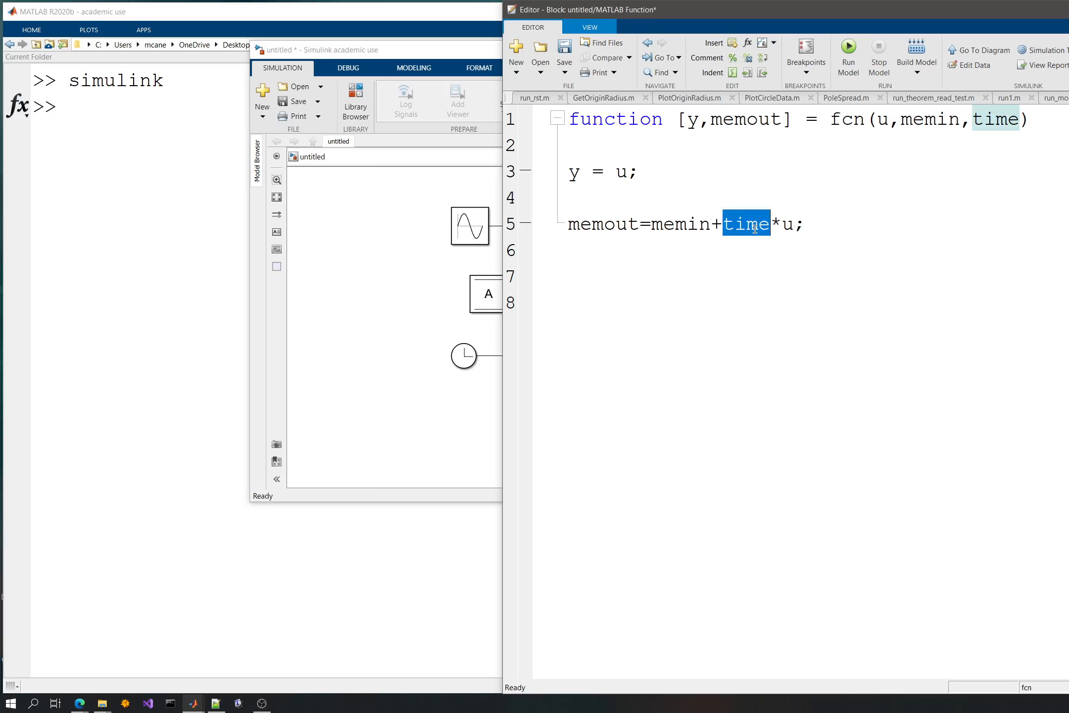
{"action": "type", "text": "0.2"}
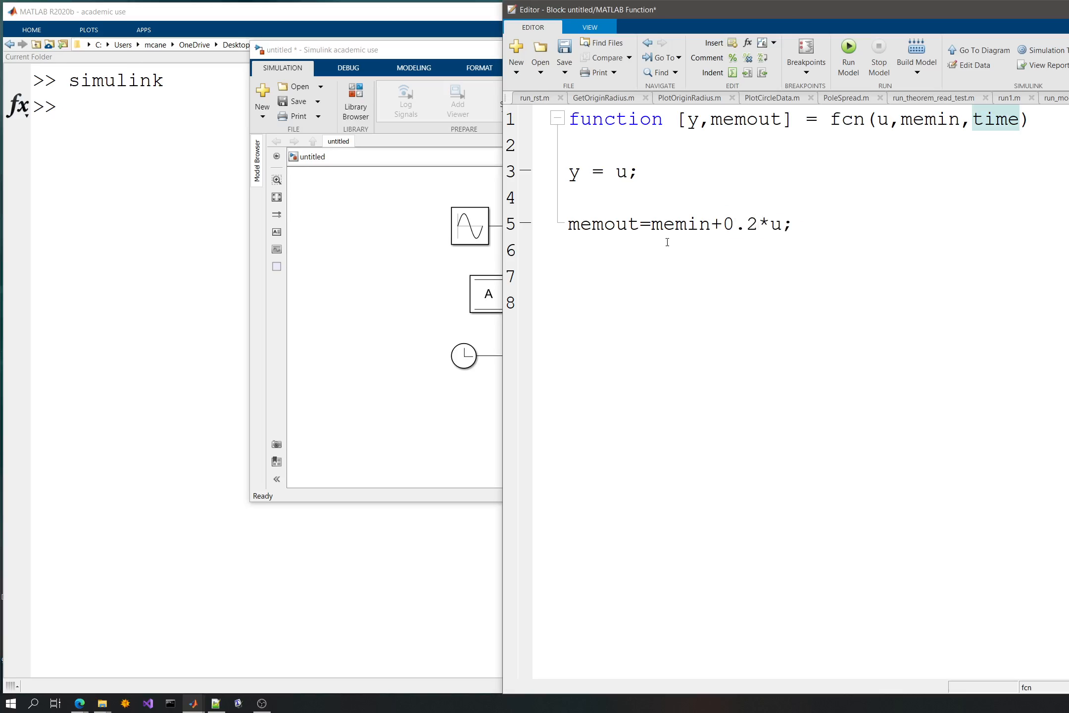
- Rerun the simulation with the 0.2-weighted code and check the stored value in its scope and Display block
{"action": "left_click", "coordinate": [460, 269]}
{"action": "left_click", "coordinate": [1023, 171]}
{"action": "left_click", "coordinate": [1055, 98]}
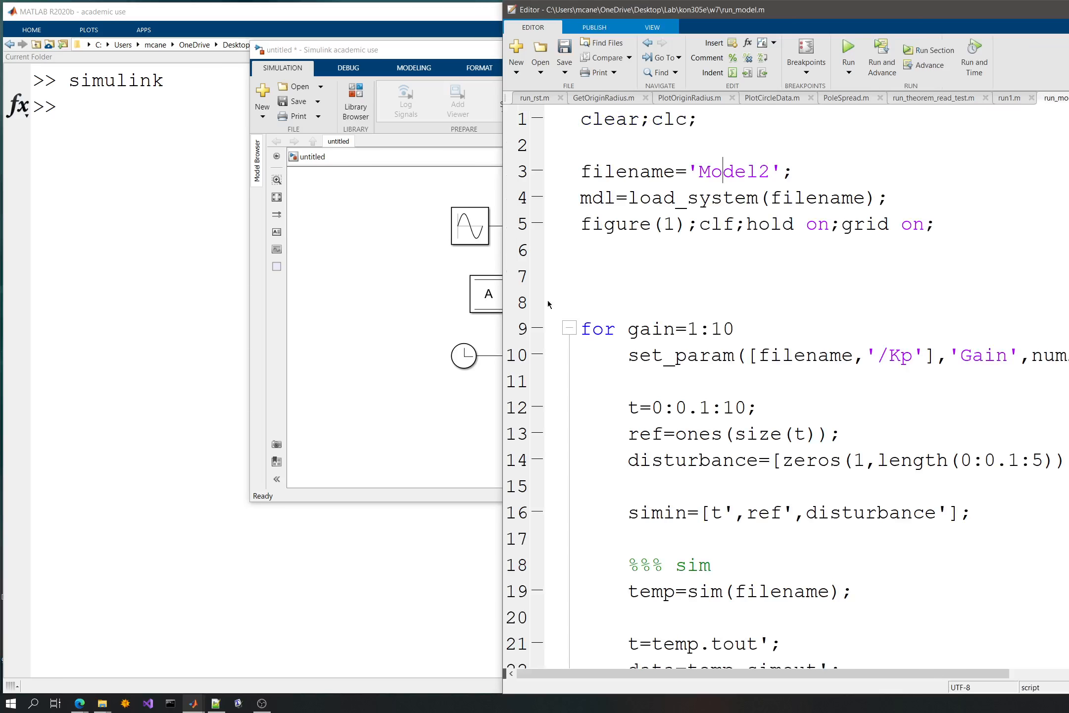
{"action": "left_click", "coordinate": [420, 293]}
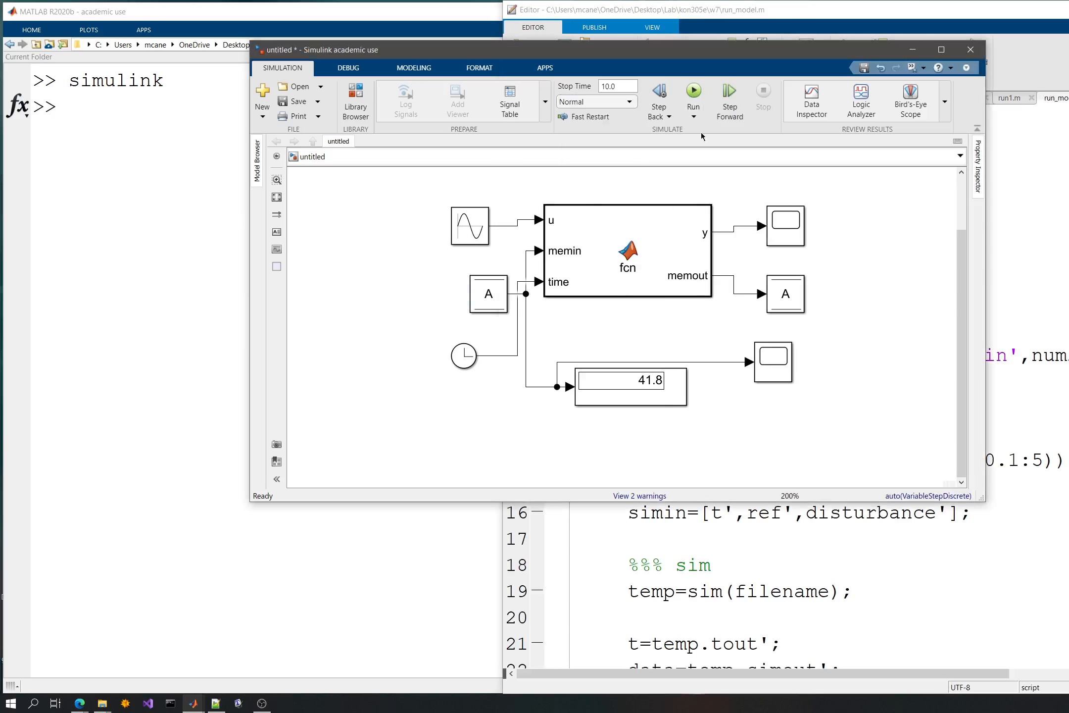
{"action": "left_click", "coordinate": [692, 90]}
{"action": "left_click", "coordinate": [684, 291]}
{"action": "left_click", "coordinate": [785, 244]}
{"action": "double_click", "coordinate": [773, 362]}
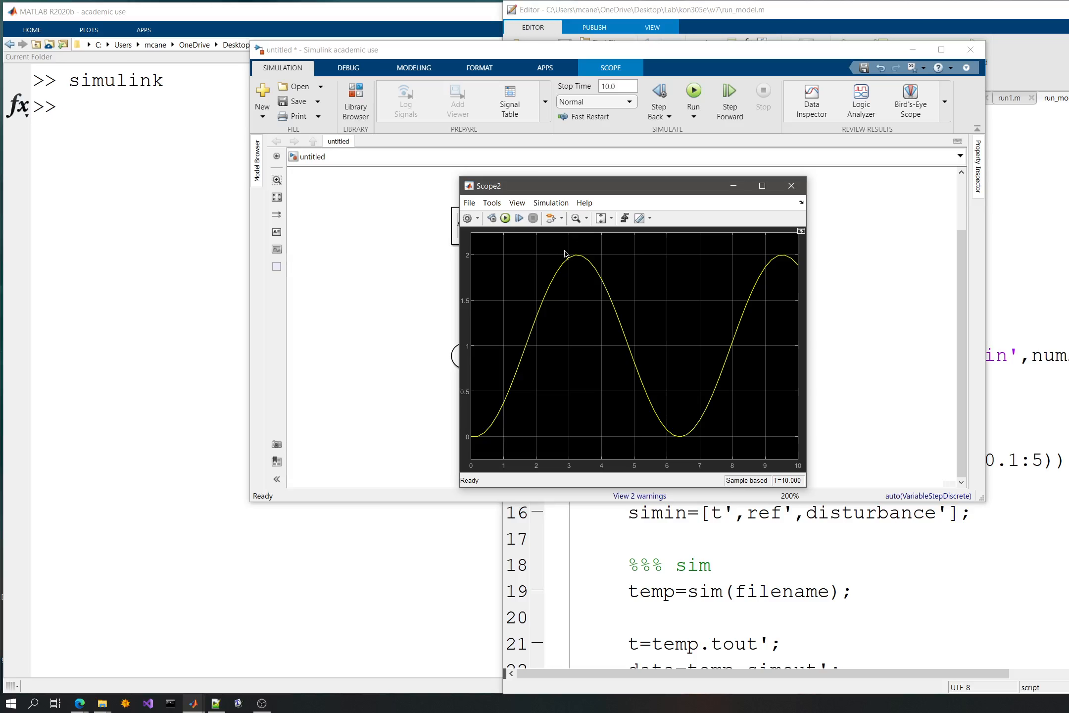
{"action": "left_click", "coordinate": [791, 186]}
{"action": "left_click", "coordinate": [666, 385]}
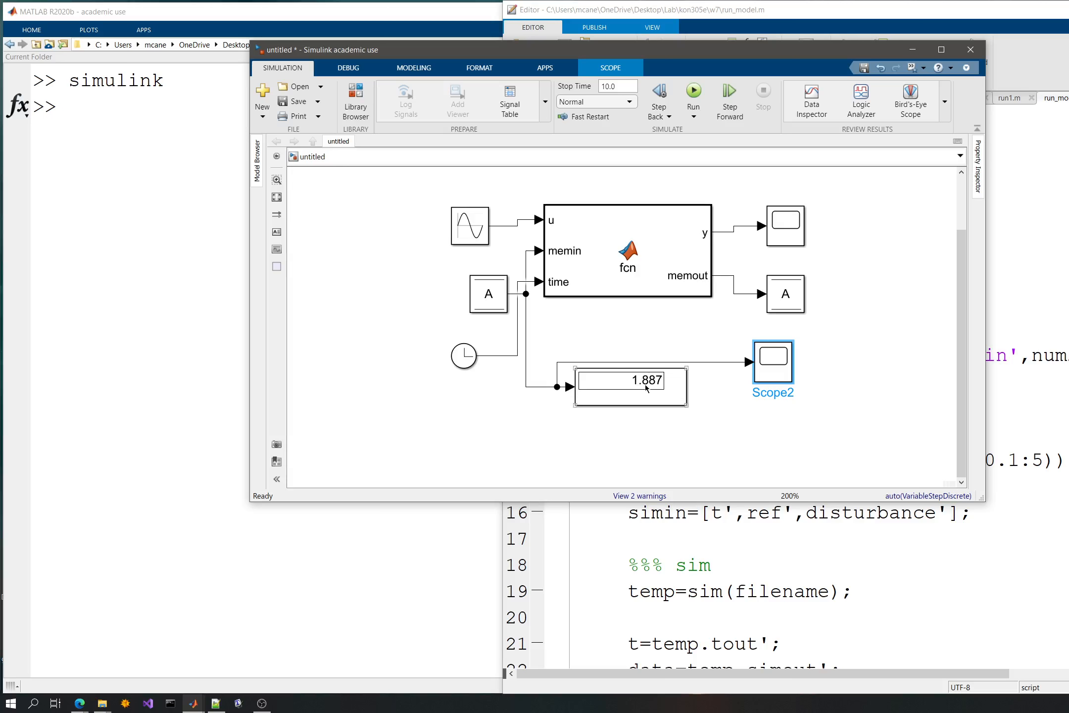
{"action": "double_click", "coordinate": [769, 353]}
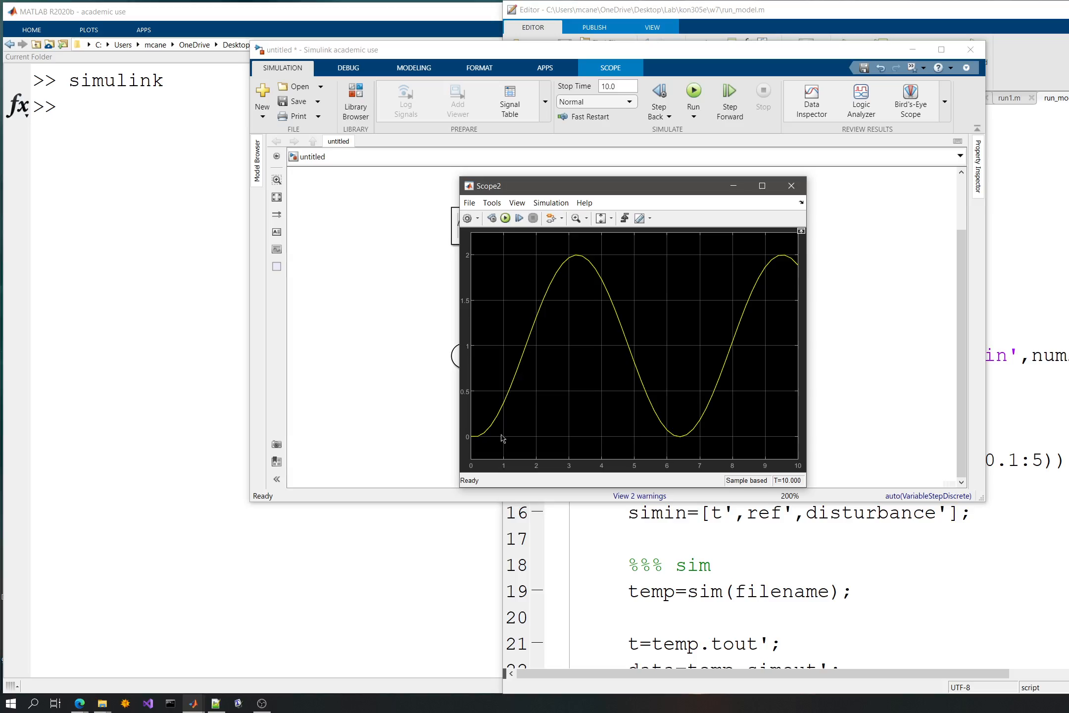
{"action": "left_click", "coordinate": [791, 186]}
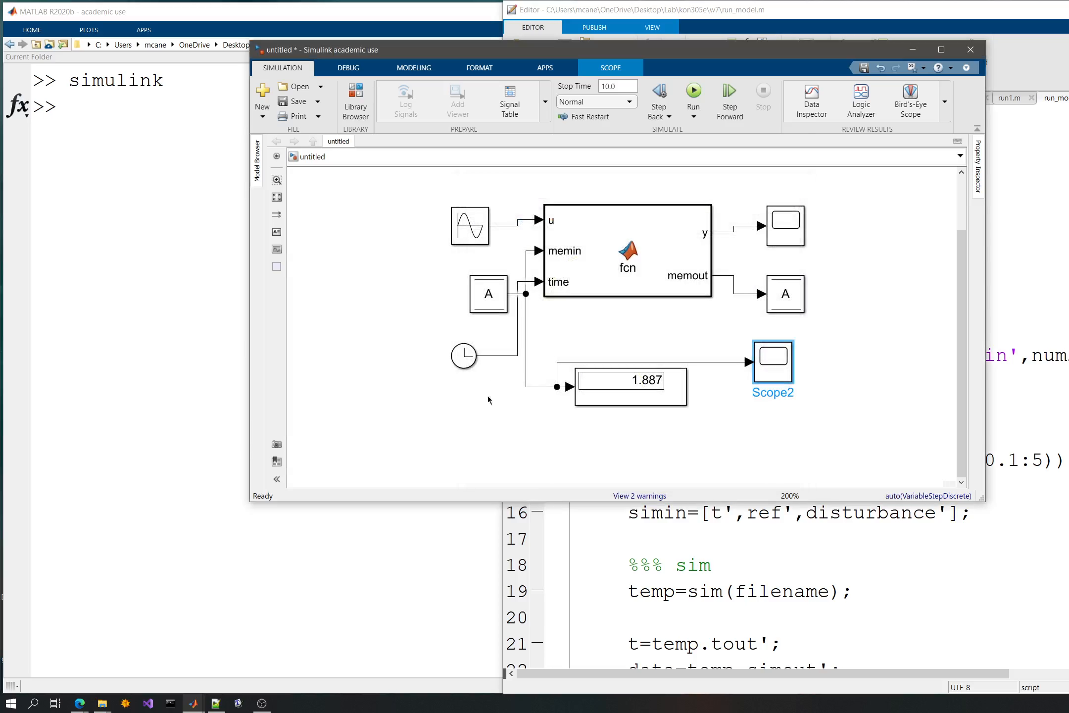
- Move the Data Store Memory block closer to the model, just above the MATLAB Function block
{"action": "left_click", "coordinate": [1043, 261]}
{"action": "left_click", "coordinate": [461, 434]}
{"action": "left_click", "coordinate": [648, 387]}
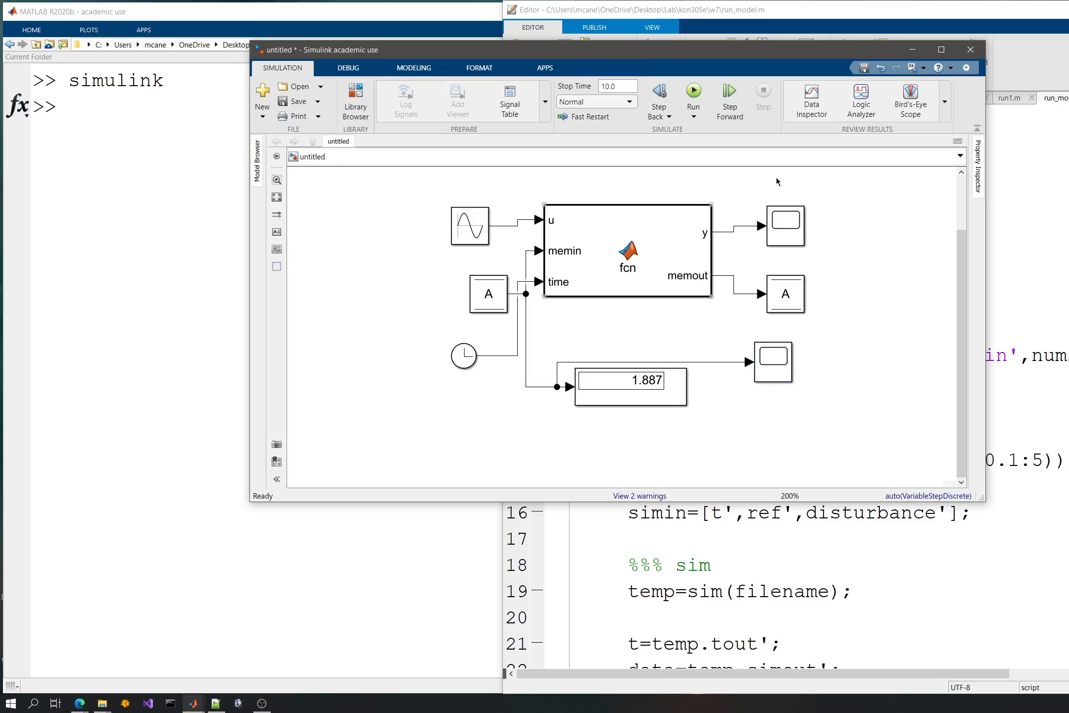
{"action": "scroll", "coordinate": [608, 336], "scroll_direction": "down", "scroll_amount": 3}
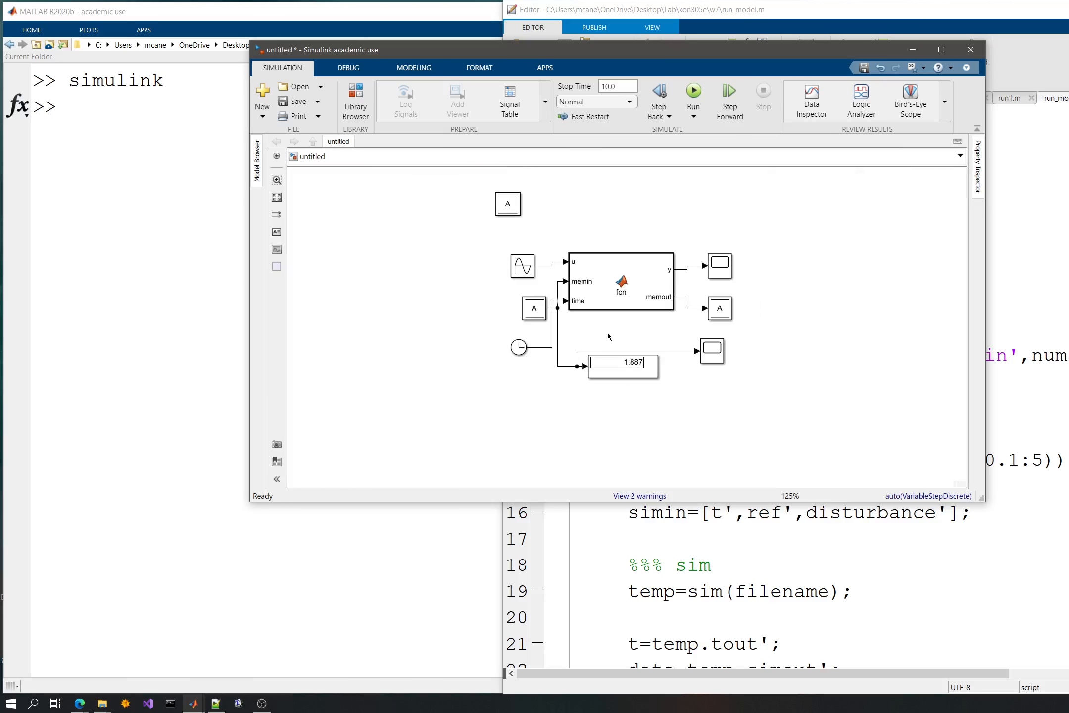
{"action": "left_click_drag", "start_coordinate": [584, 198], "coordinate": [582, 231]}
{"action": "left_click_drag", "start_coordinate": [505, 240], "coordinate": [543, 229]}
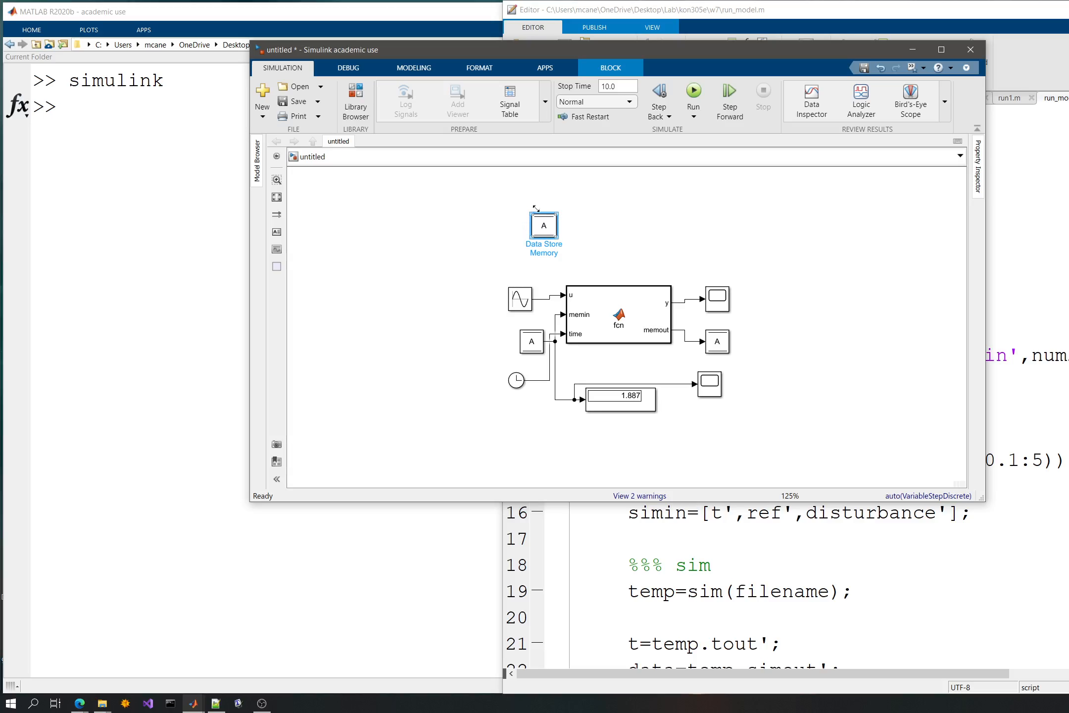
{"action": "left_click", "coordinate": [657, 241]}
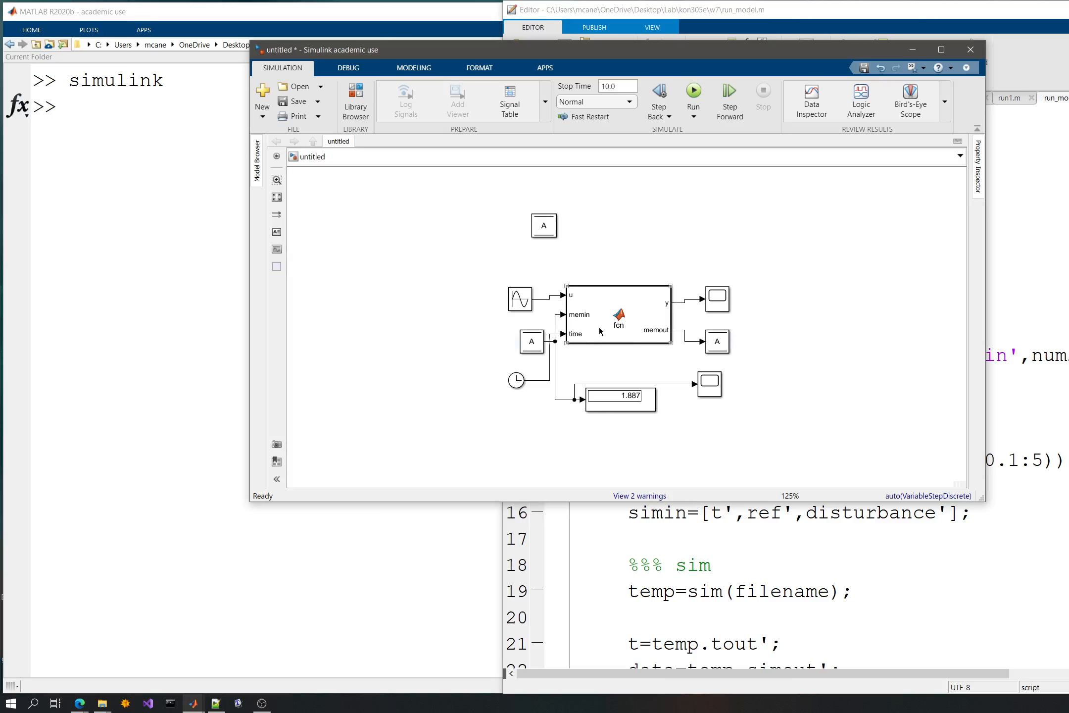
- Open the model's solver configuration, expand the solver details, and review the solvers available for the Variable-step type
{"action": "left_click", "coordinate": [1014, 223]}
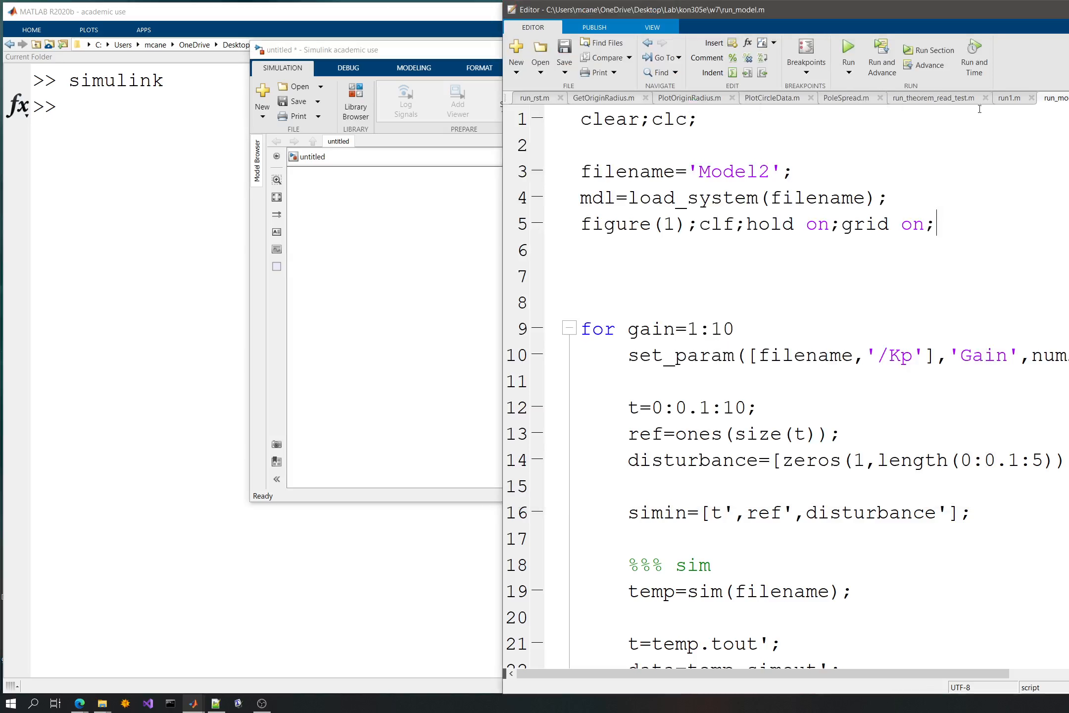
{"action": "left_click", "coordinate": [499, 329]}
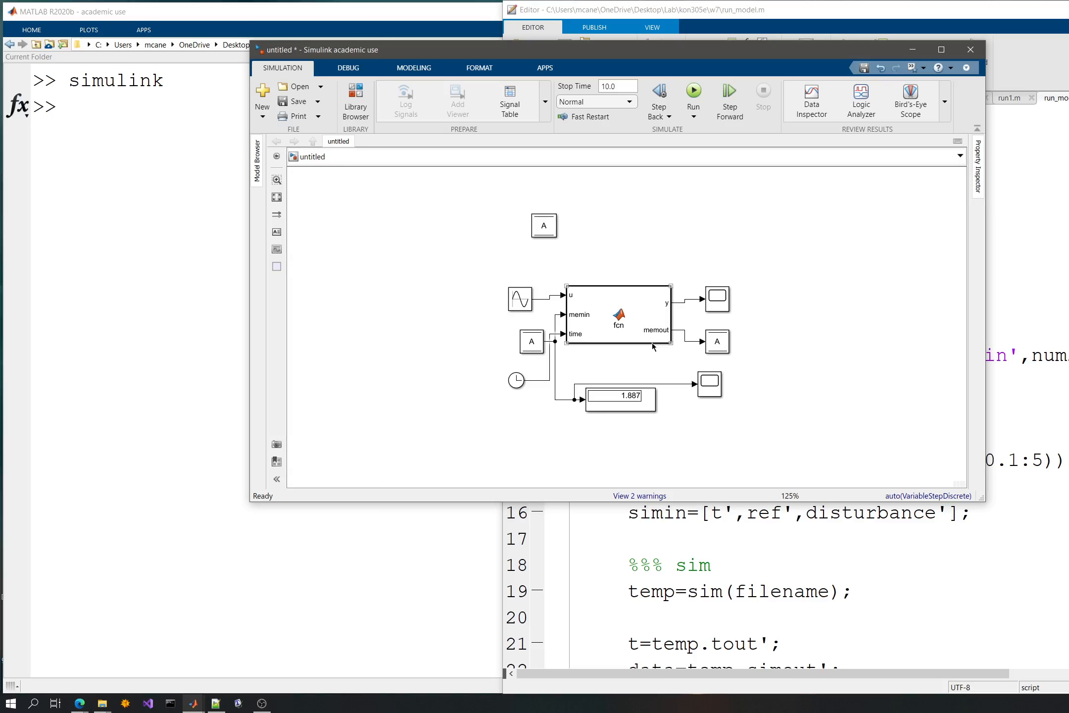
{"action": "left_click", "coordinate": [928, 495]}
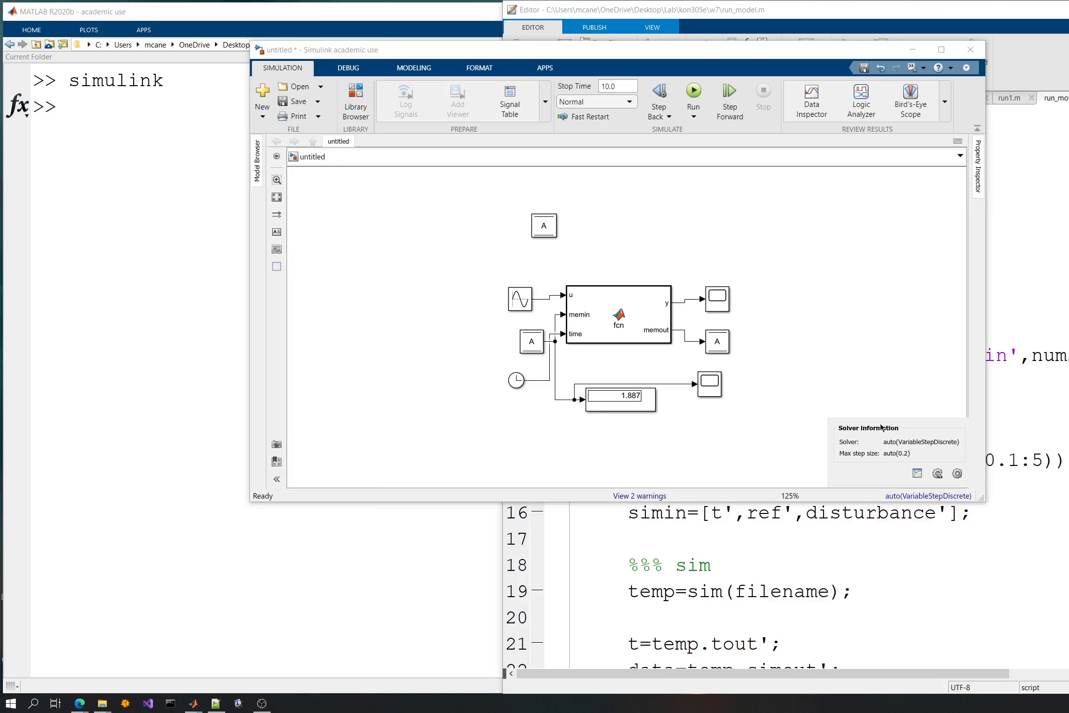
{"action": "left_click", "coordinate": [956, 472]}
{"action": "left_click_drag", "start_coordinate": [265, 59], "coordinate": [646, 108]}
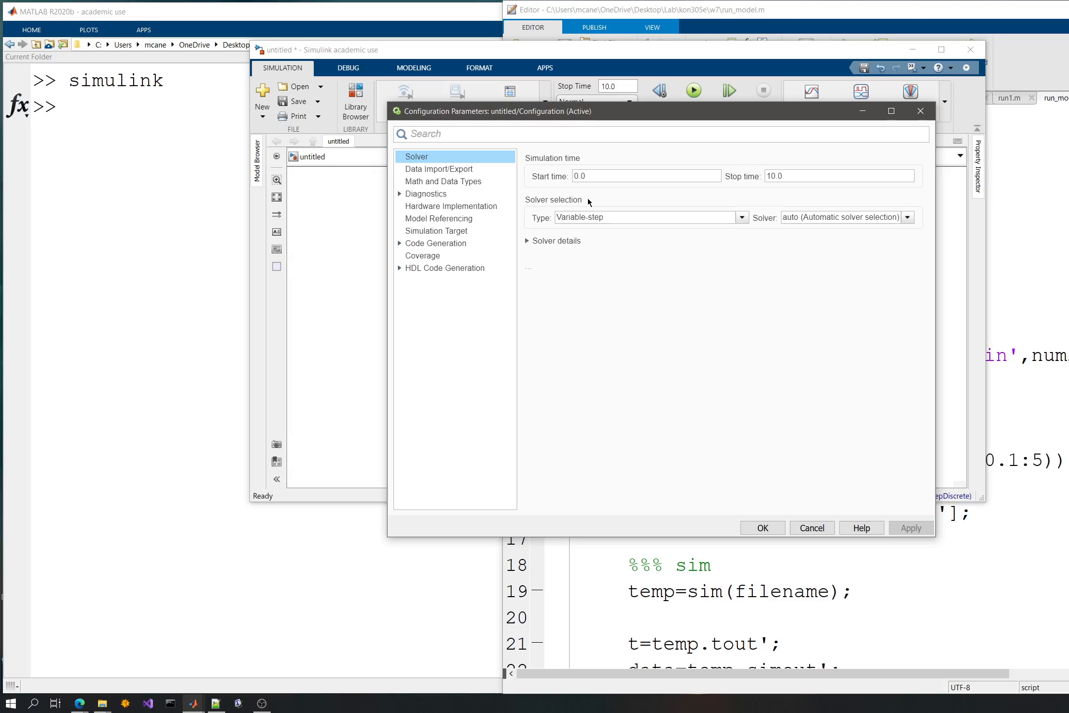
{"action": "left_click", "coordinate": [609, 218]}
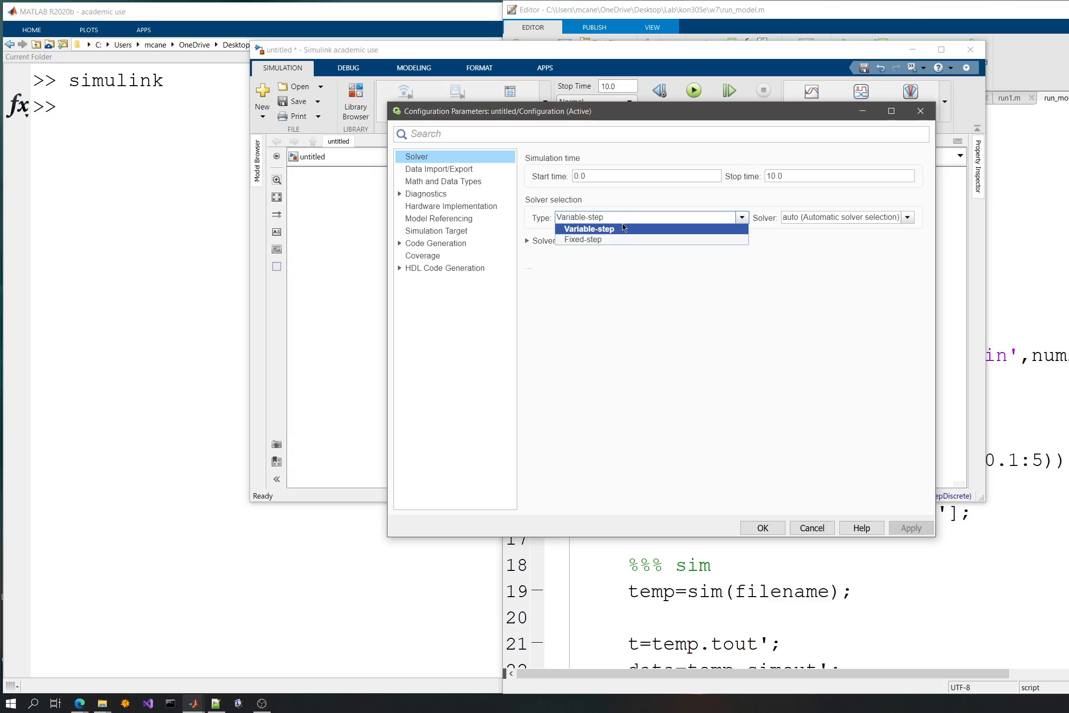
{"action": "left_click", "coordinate": [620, 228]}
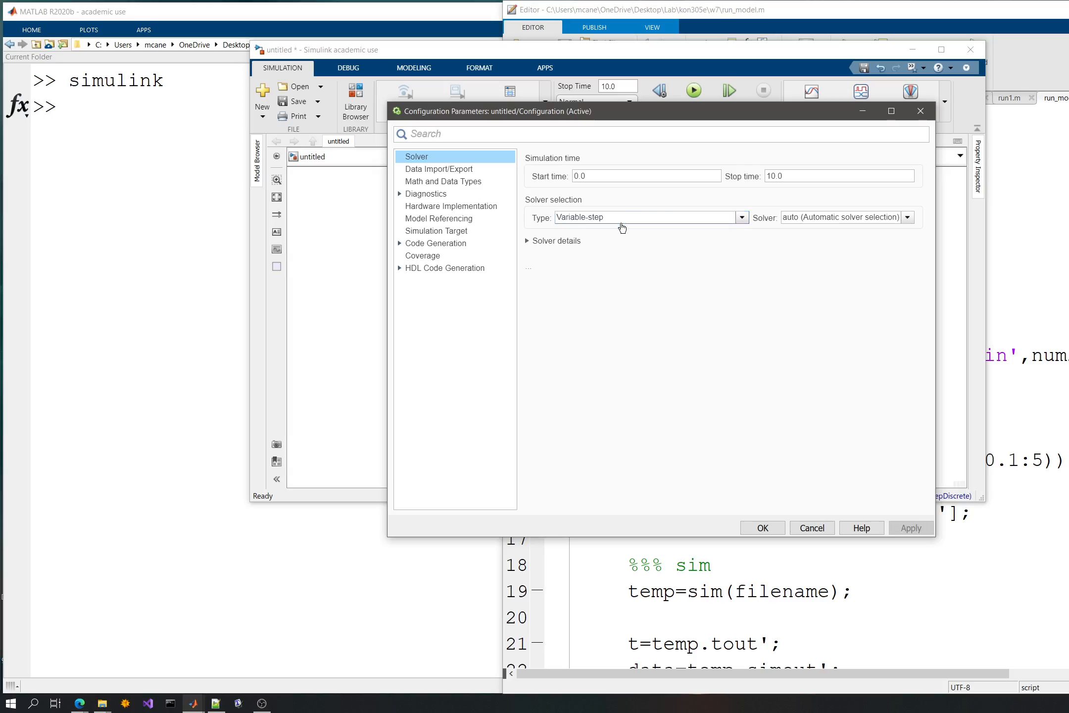
{"action": "left_click", "coordinate": [526, 241]}
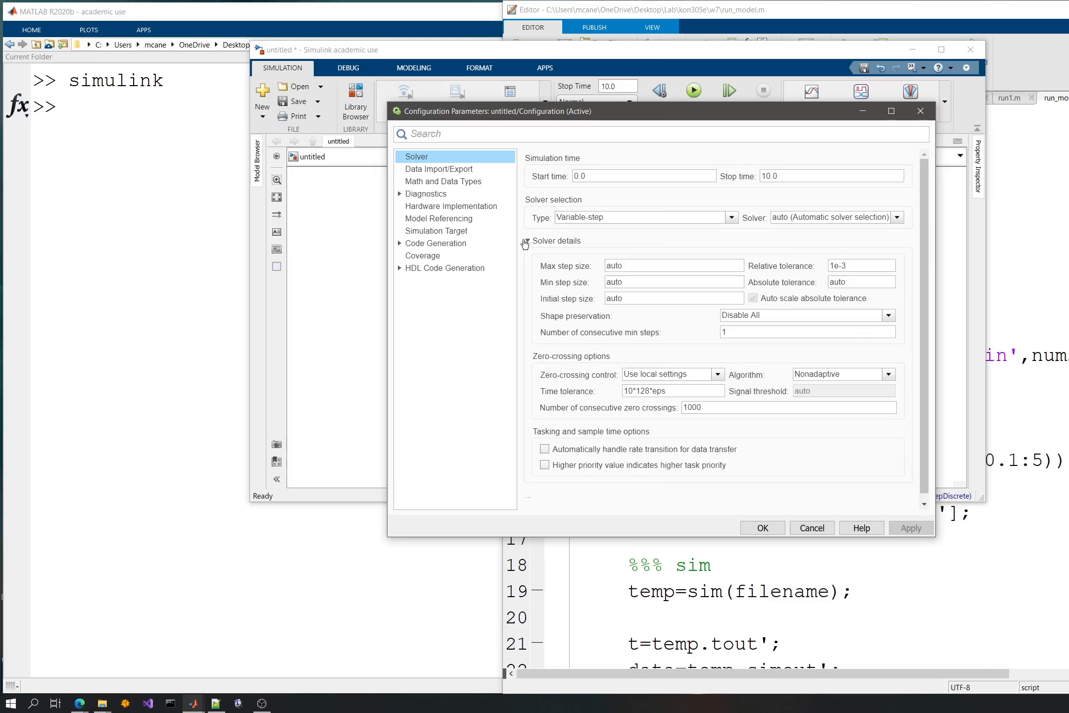
{"action": "left_click", "coordinate": [897, 218]}
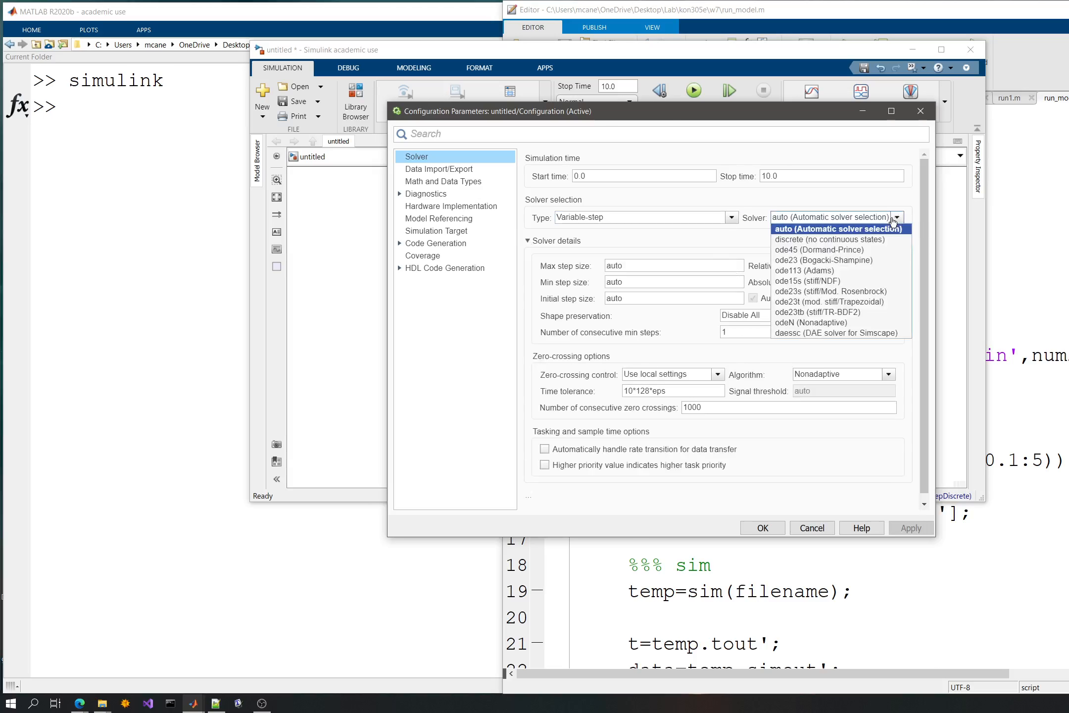
{"action": "left_click", "coordinate": [840, 192]}
- Set the solver type to Fixed-step with the ode4 (Runge-Kutta) solver, and review the other fixed-step solvers available
{"action": "left_click", "coordinate": [632, 216]}
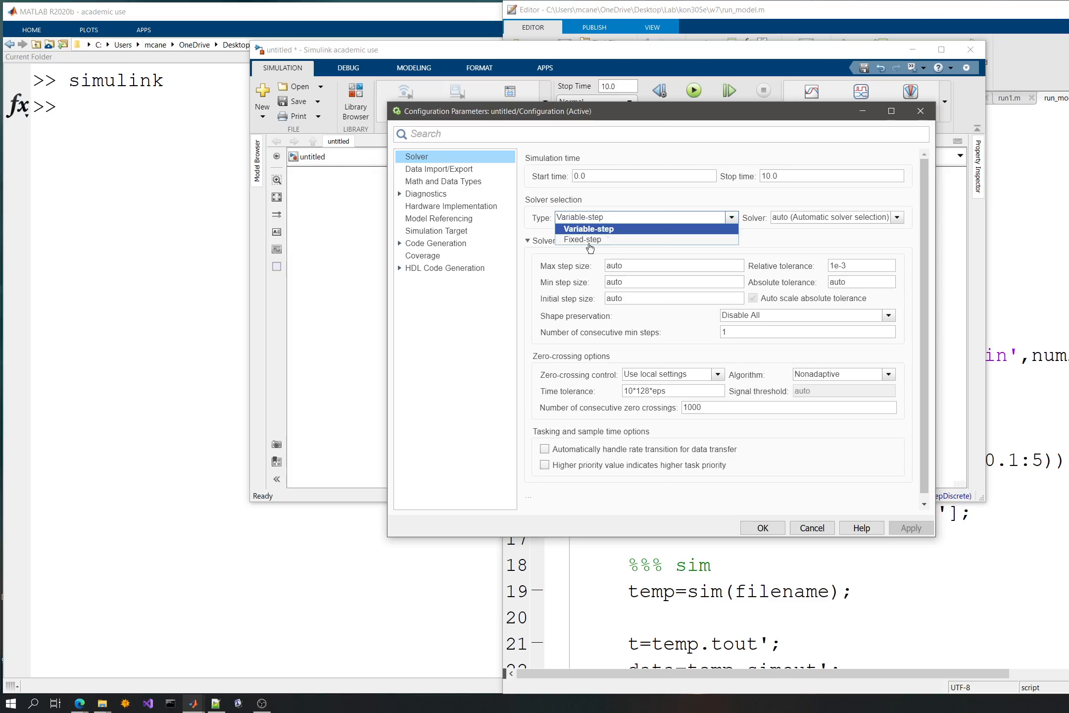
{"action": "left_click", "coordinate": [592, 241]}
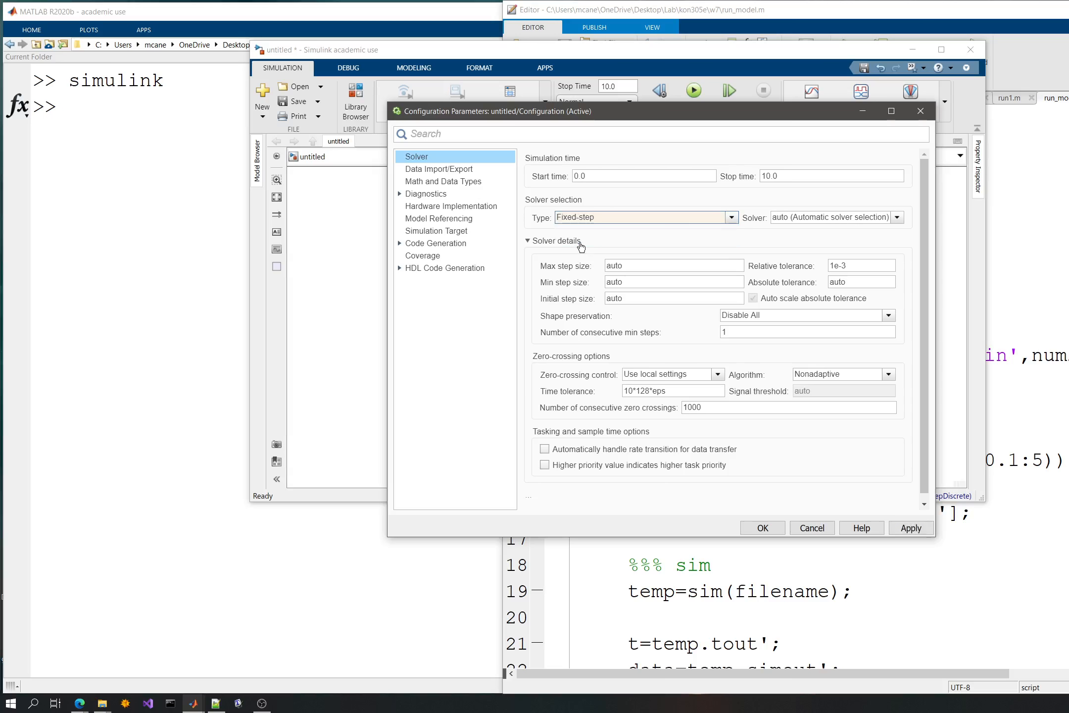
{"action": "left_click", "coordinate": [832, 220]}
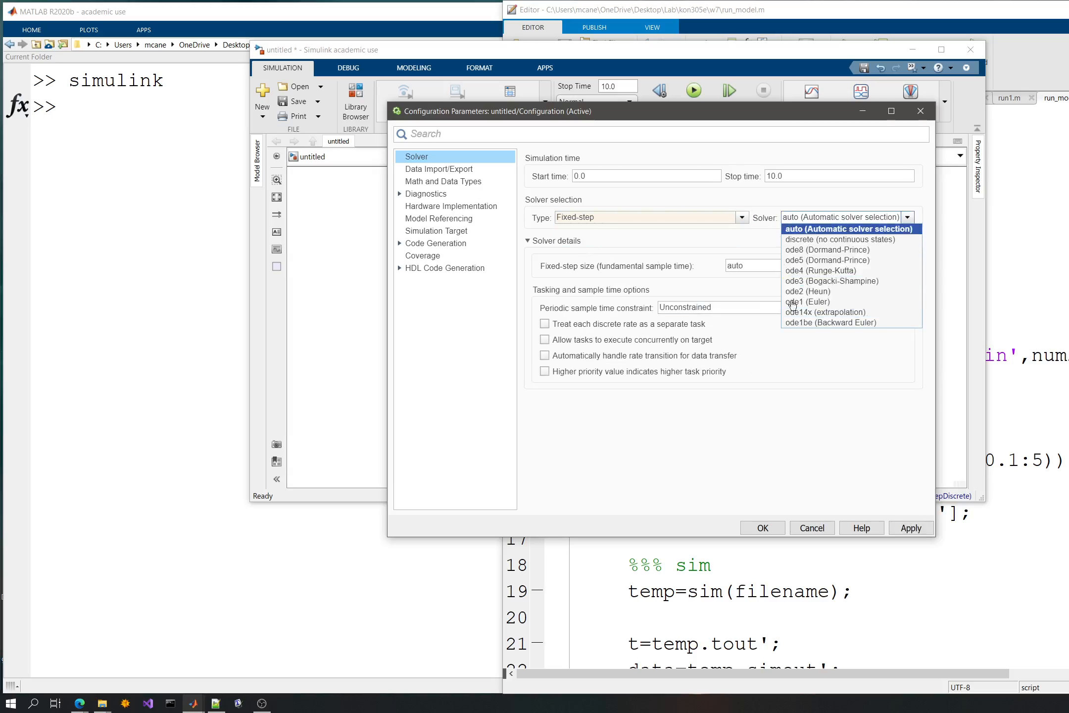
{"action": "left_click", "coordinate": [840, 272]}
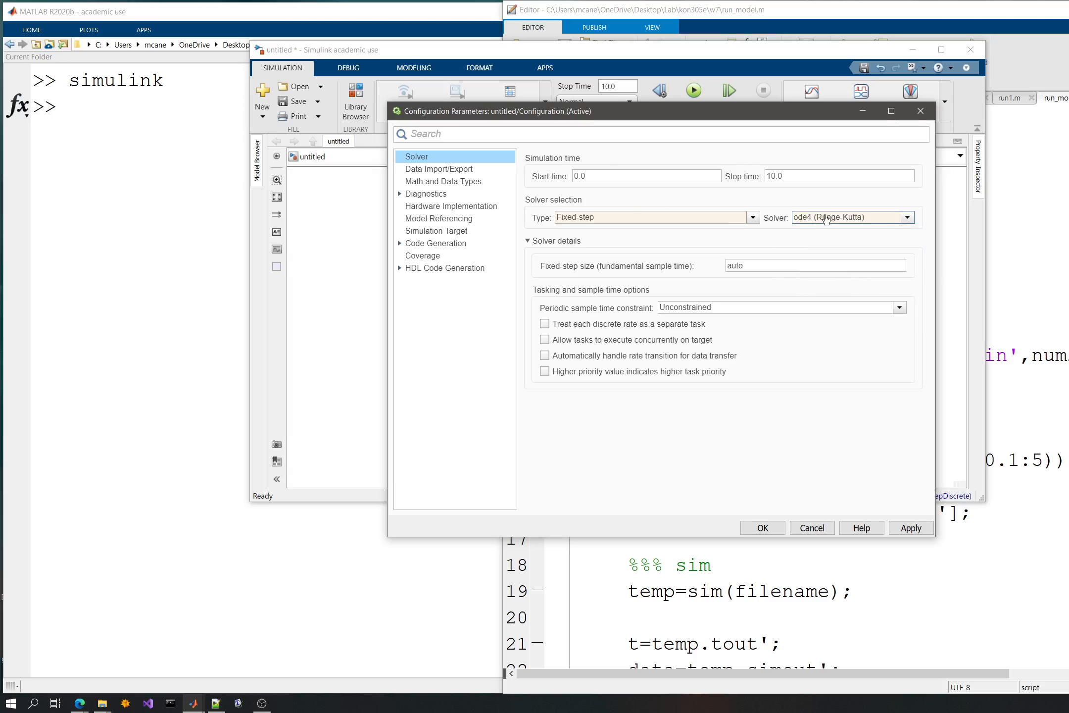
{"action": "left_click", "coordinate": [877, 220]}
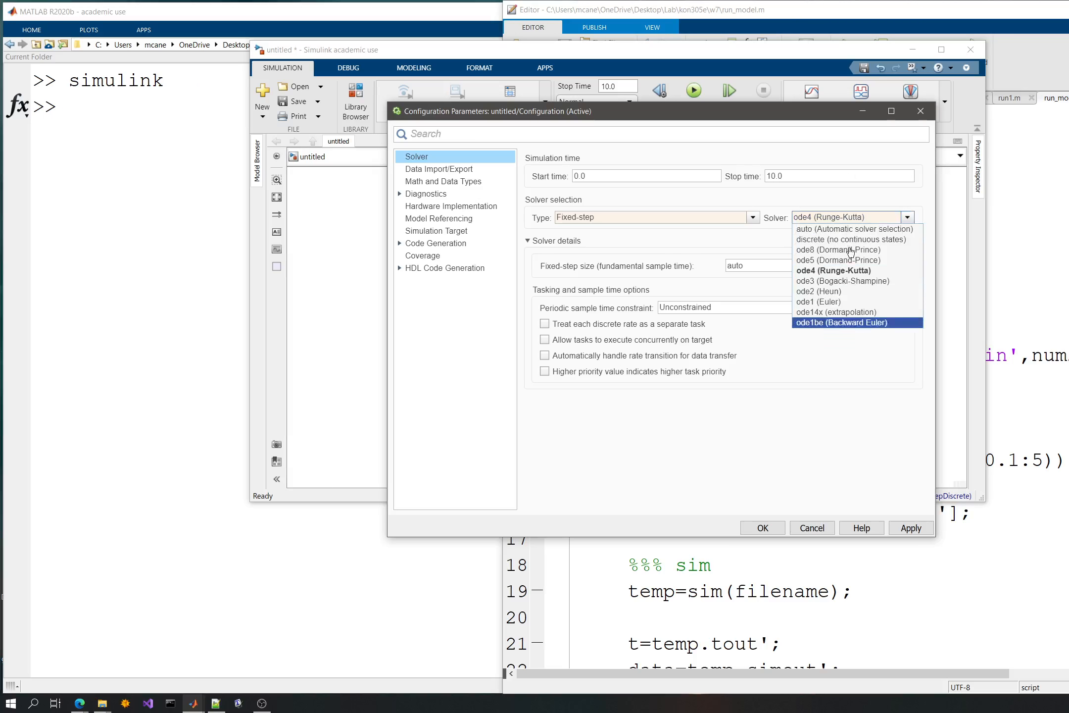
{"action": "left_click", "coordinate": [841, 395]}
- Set the fixed-step size (fundamental sample time) to 0.01 and apply the solver configuration
{"action": "double_click", "coordinate": [769, 265]}
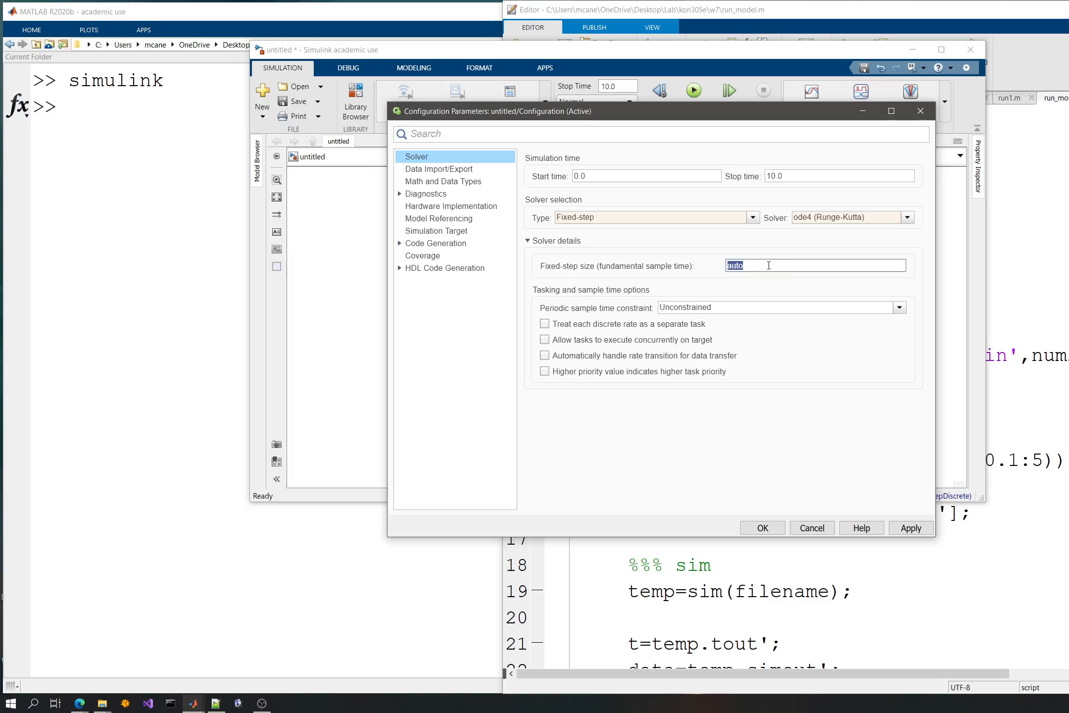
{"action": "type", "text": "0.01"}
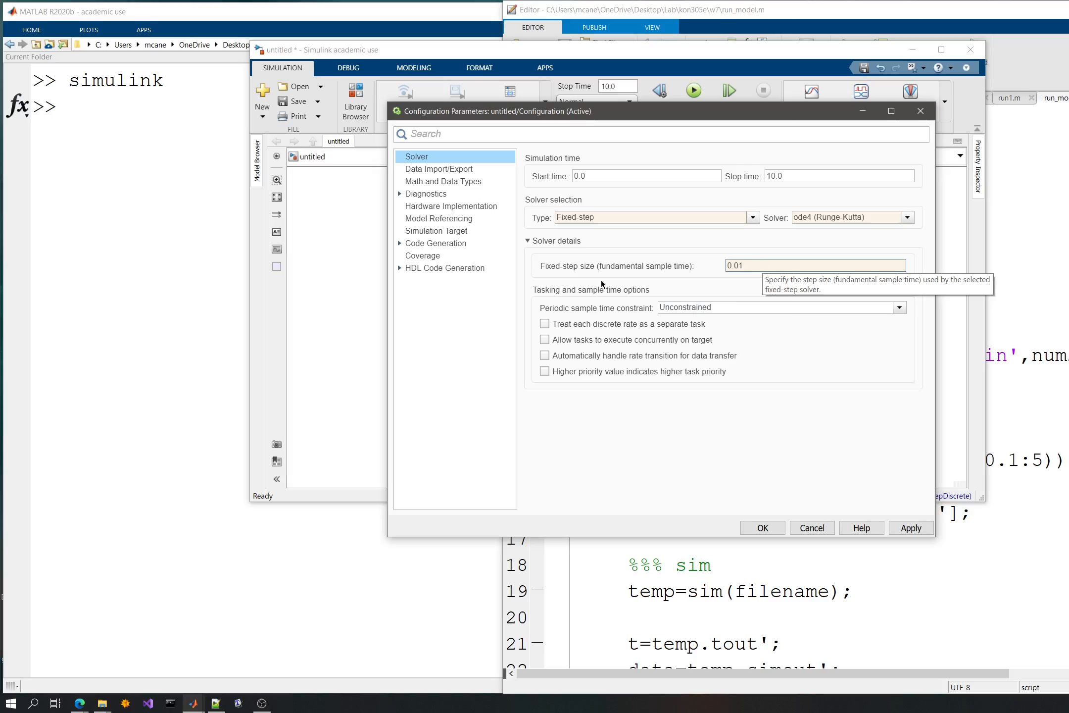
{"action": "left_click", "coordinate": [913, 530]}
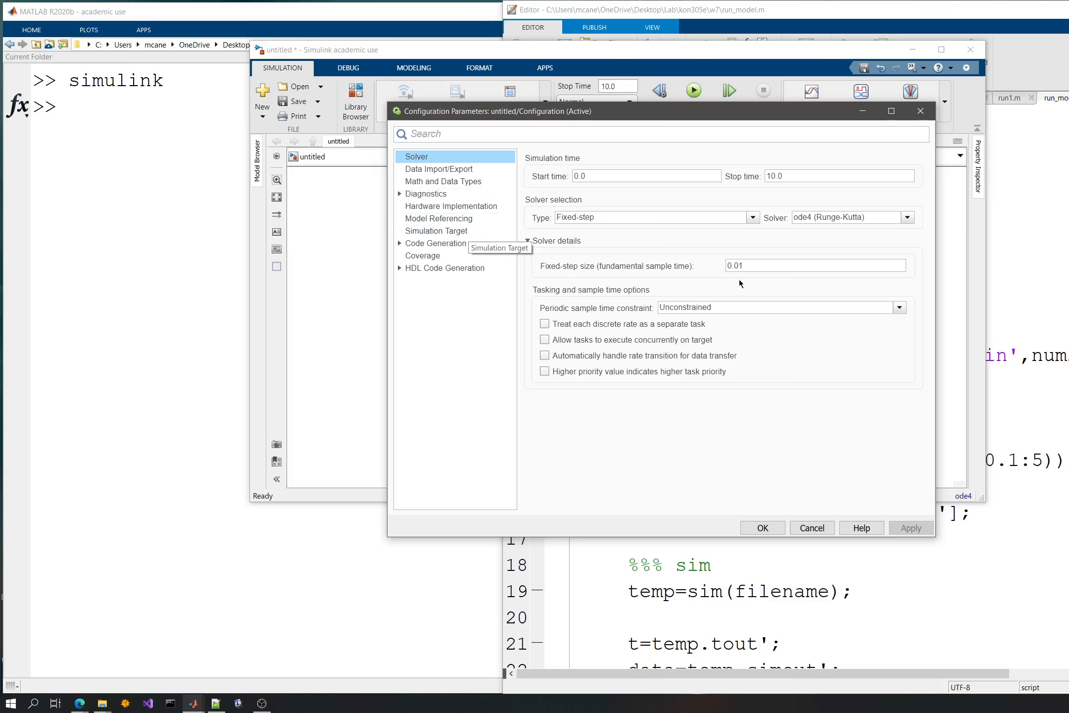
- Review the remaining configuration categories from Data Import/Export through HDL Code Generation, then accept and close the configuration parameters
{"action": "left_click", "coordinate": [445, 170]}
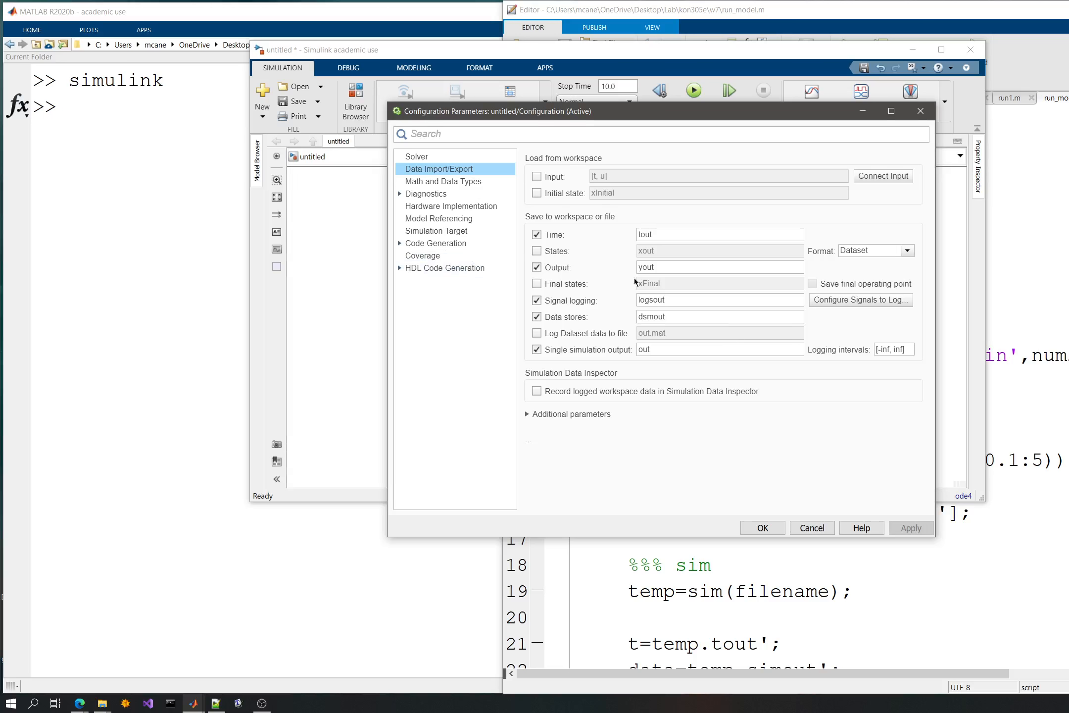
{"action": "left_click", "coordinate": [423, 182]}
{"action": "left_click", "coordinate": [427, 194]}
{"action": "left_click", "coordinate": [431, 209]}
{"action": "left_click", "coordinate": [438, 218]}
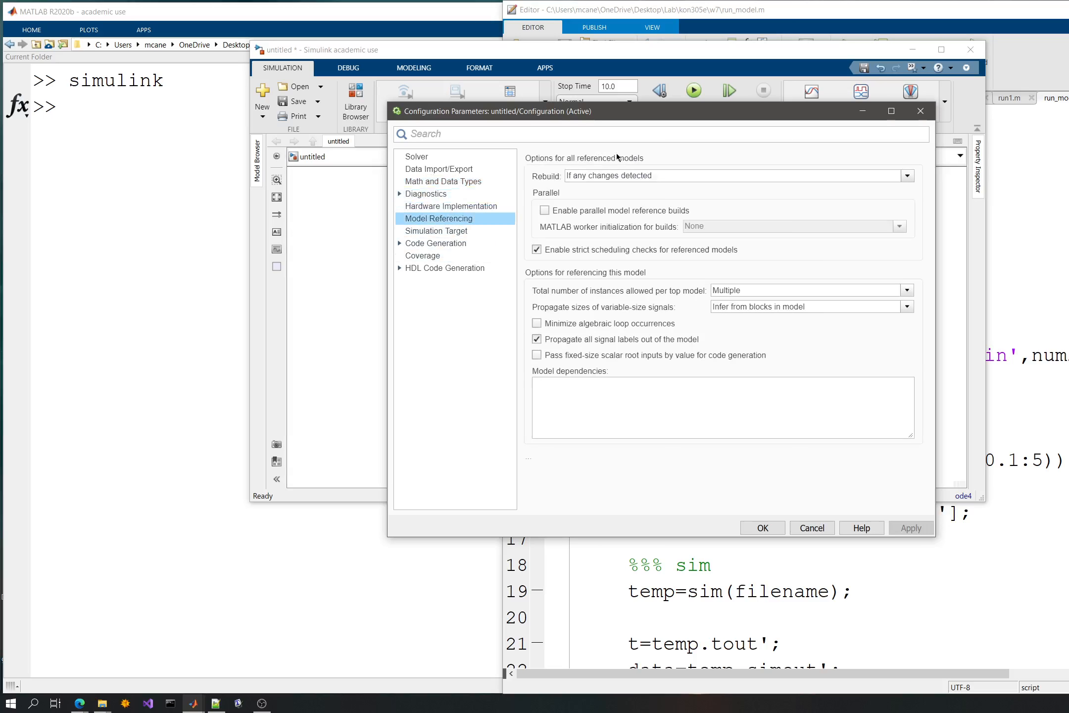
{"action": "left_click", "coordinate": [435, 230]}
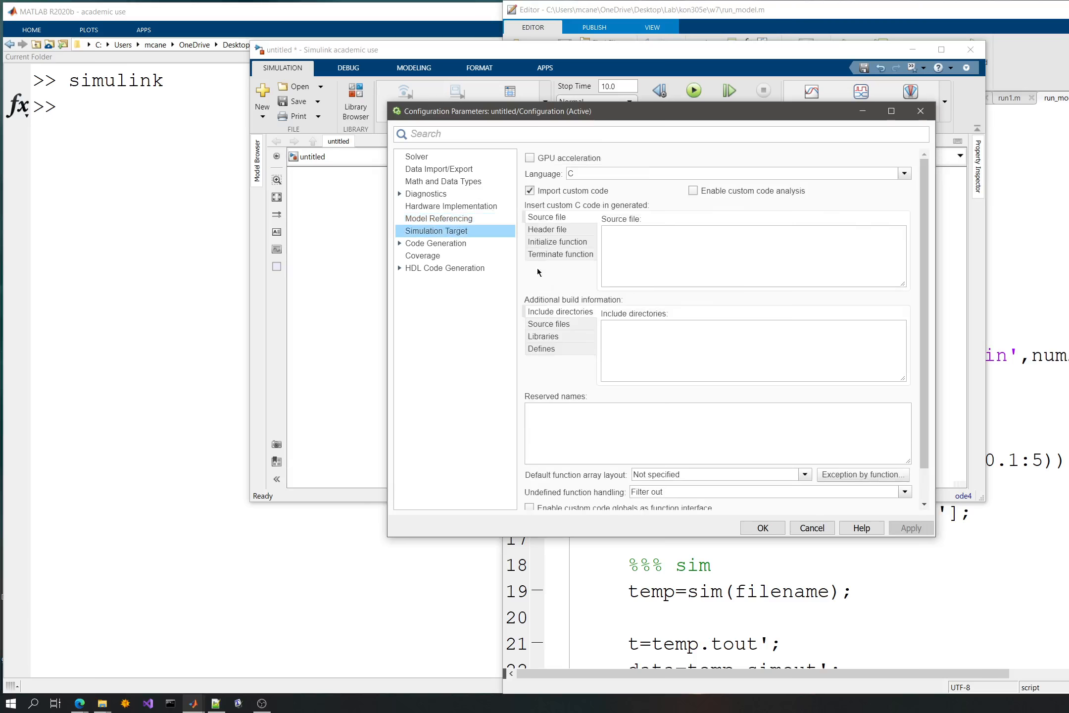
{"action": "left_click", "coordinate": [438, 244]}
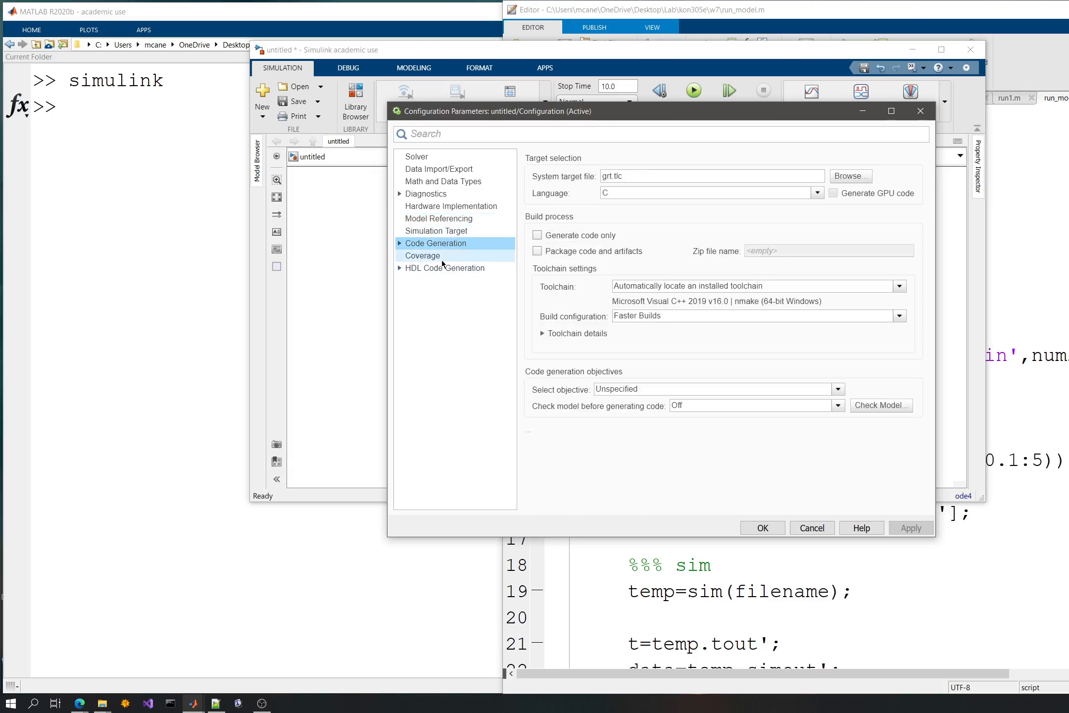
{"action": "left_click", "coordinate": [442, 257]}
{"action": "left_click", "coordinate": [455, 268]}
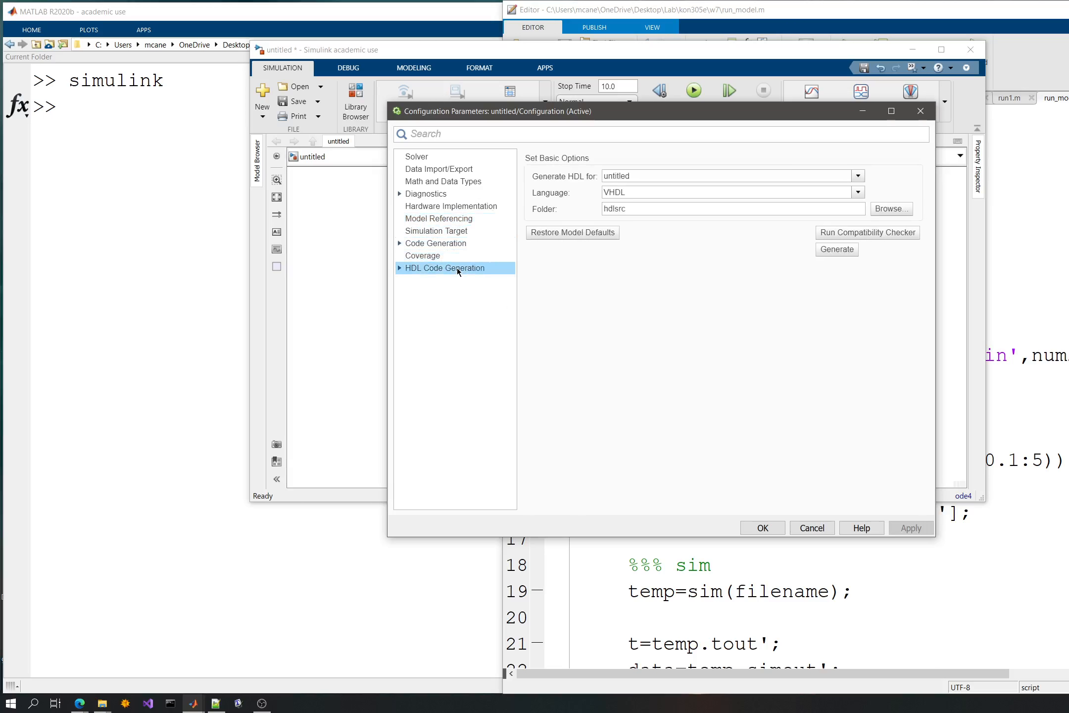
{"action": "left_click", "coordinate": [761, 528]}
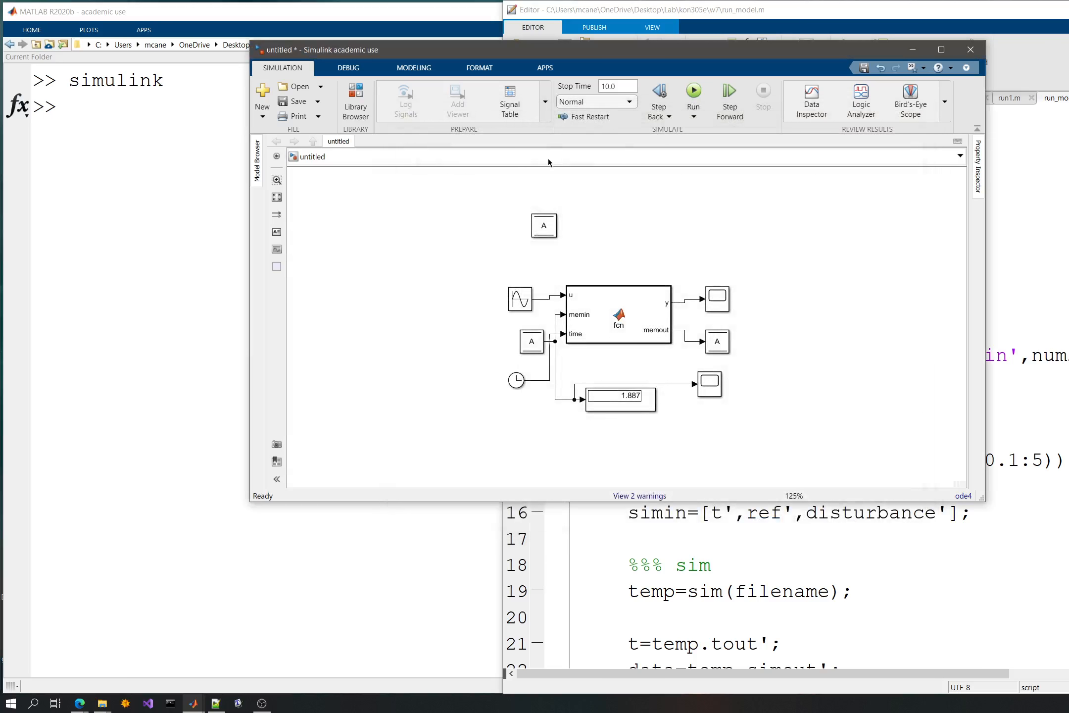
- Save the Simulink model as model3 in the w7 folder
{"action": "key", "text": "space"}
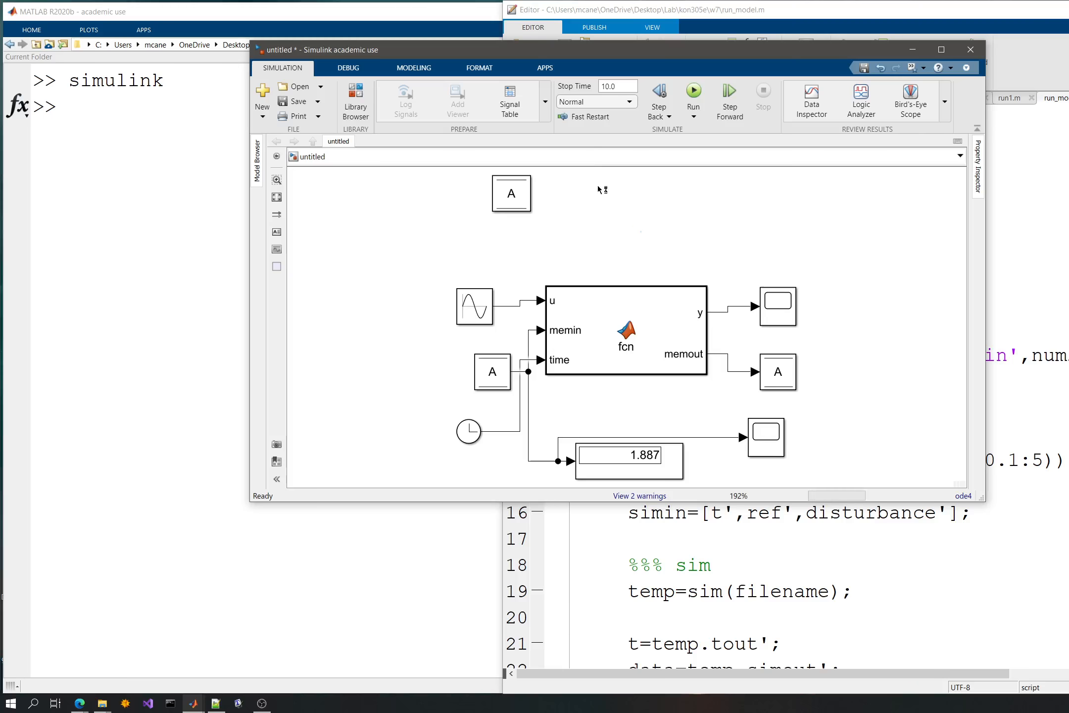
{"action": "key", "text": "ctrl+s"}
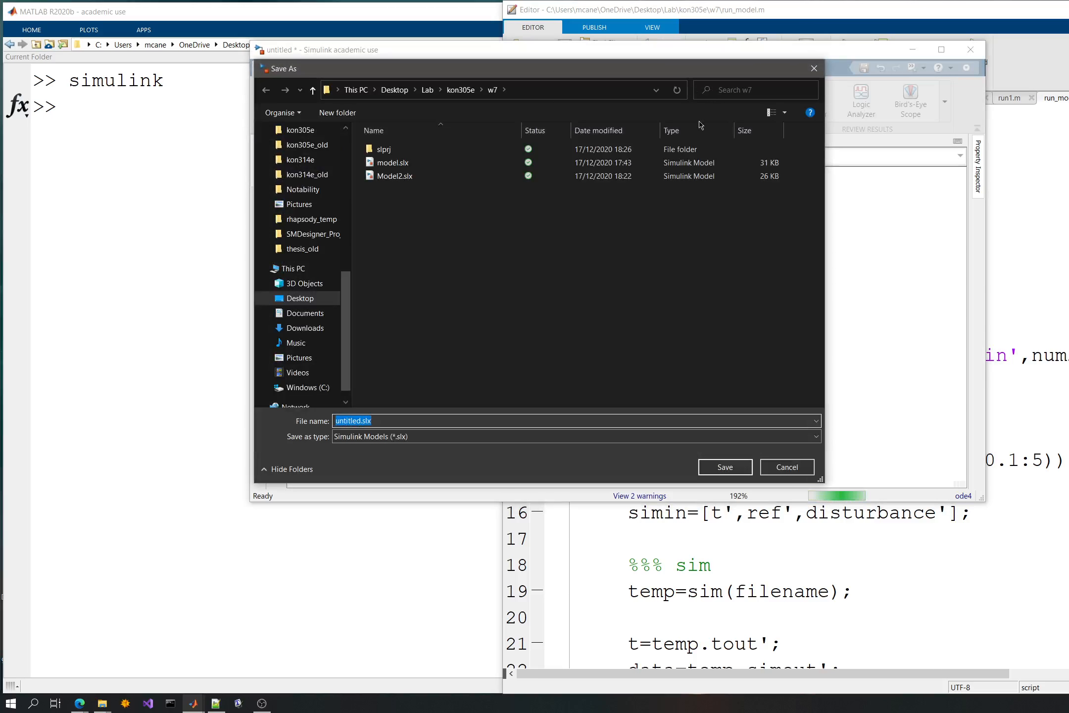
{"action": "type", "text": "model2"}
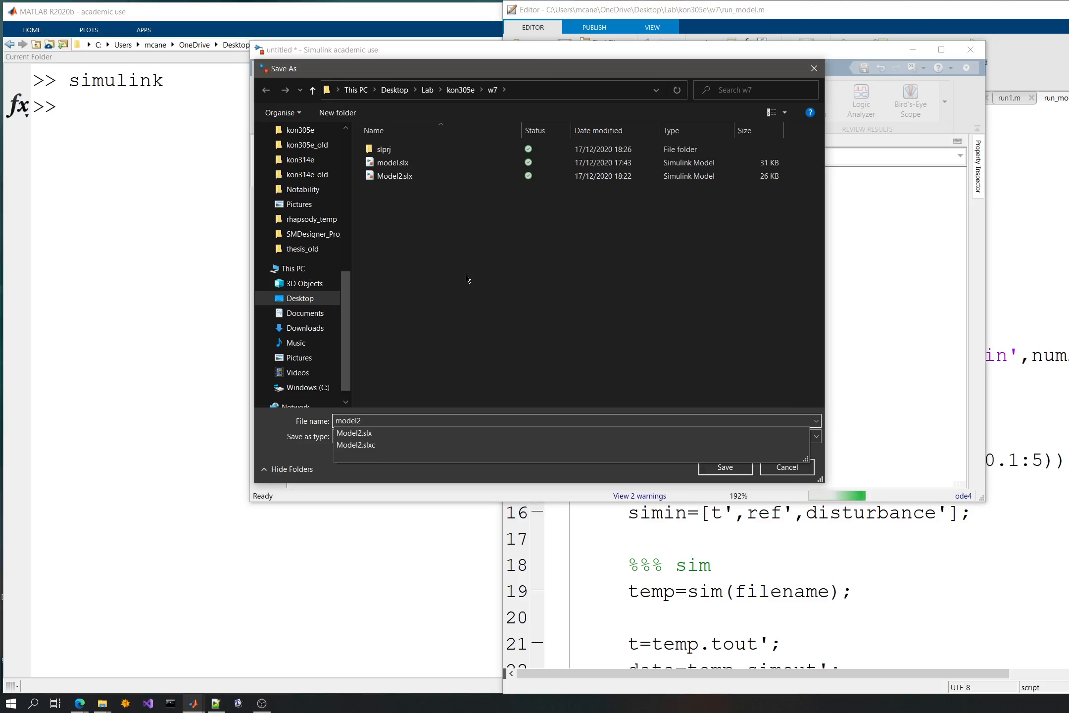
{"action": "key", "text": "Return"}
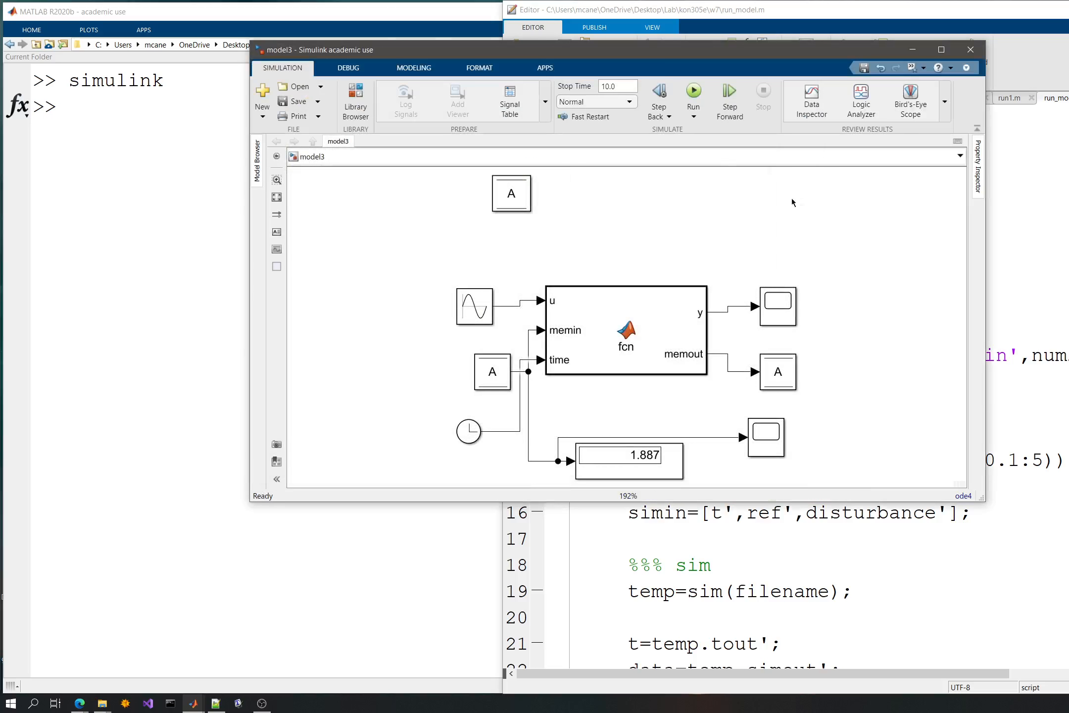
- Run model3 with the fixed-step solver and check the accumulated stored value in its scope
{"action": "left_click", "coordinate": [694, 92]}
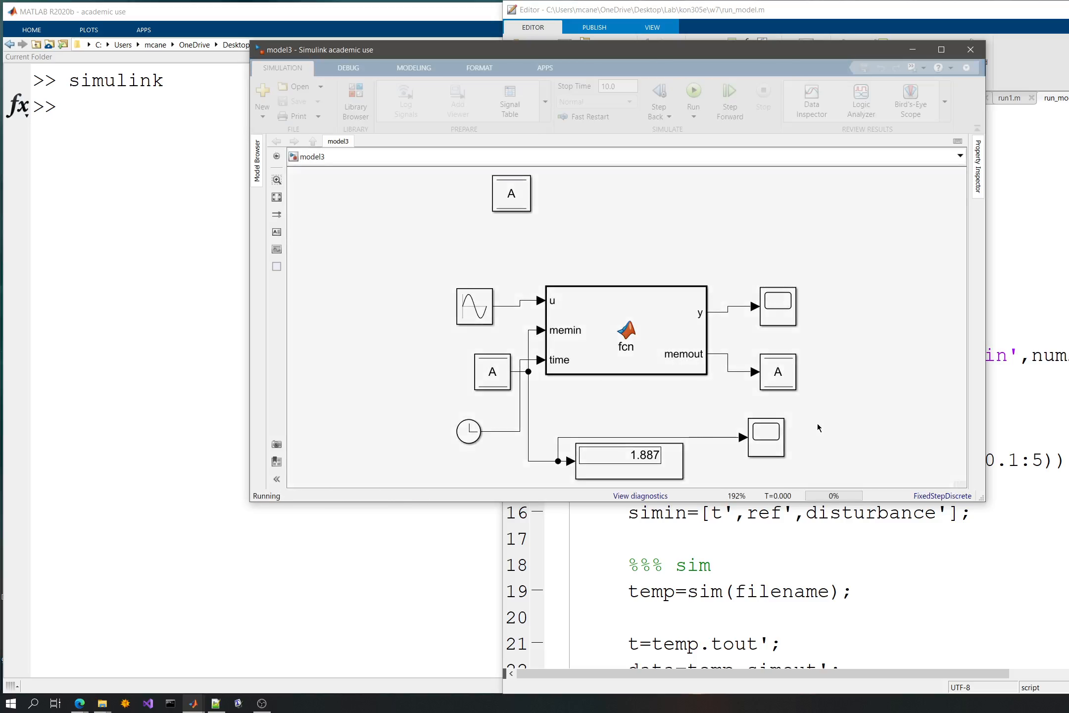
{"action": "double_click", "coordinate": [758, 437]}
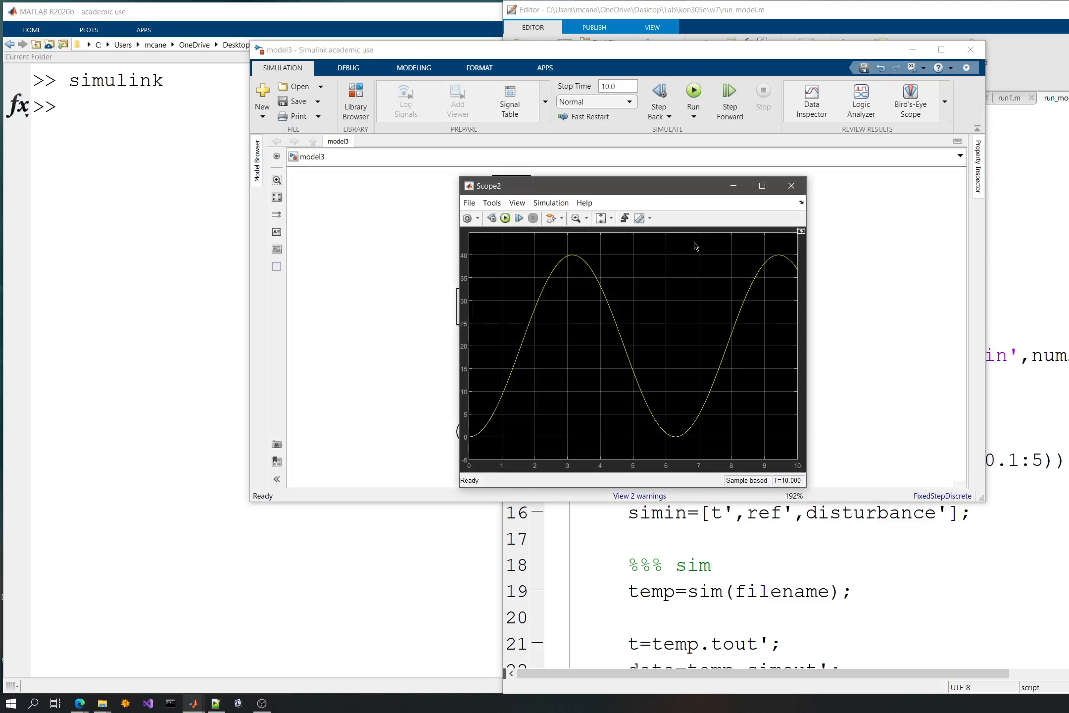
{"action": "left_click", "coordinate": [791, 186]}
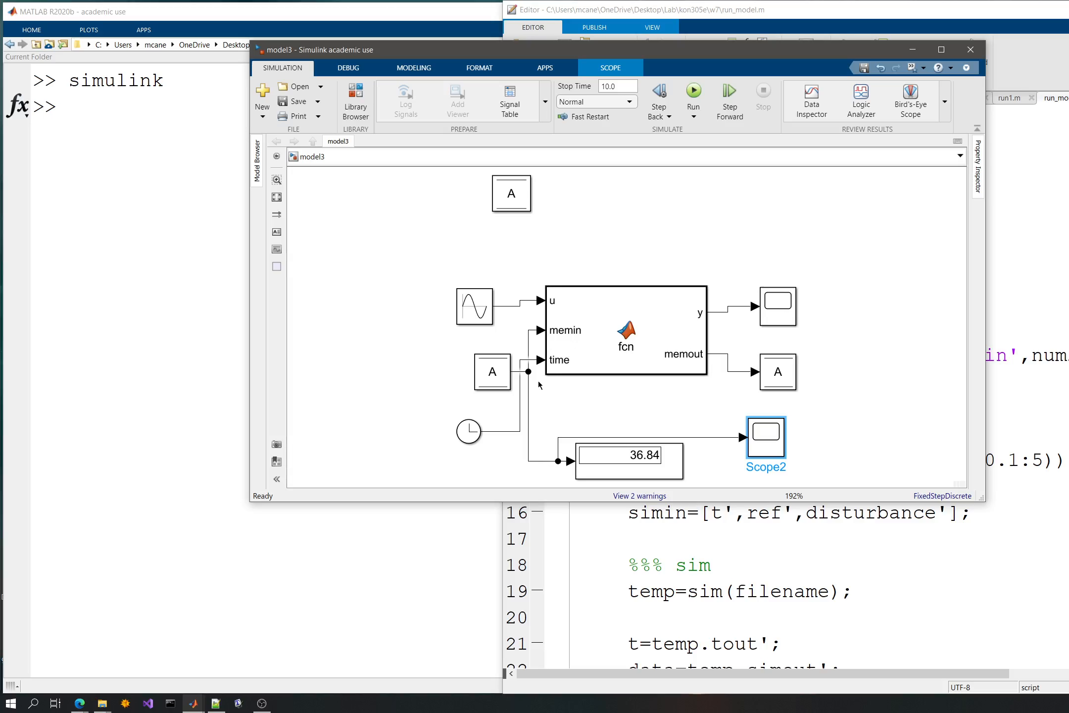
- Move the Clock block to the left of the Sine Wave and Data Store Read blocks, at a height between them
{"action": "left_click_drag", "start_coordinate": [457, 429], "coordinate": [413, 337]}
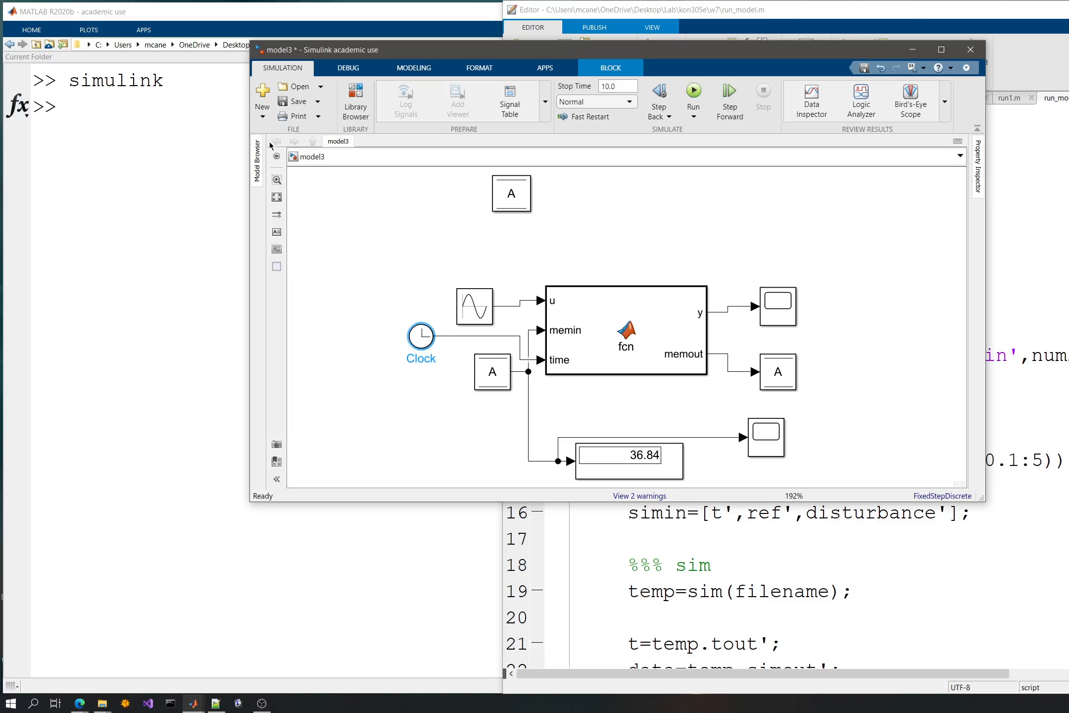
{"action": "left_click", "coordinate": [327, 212]}
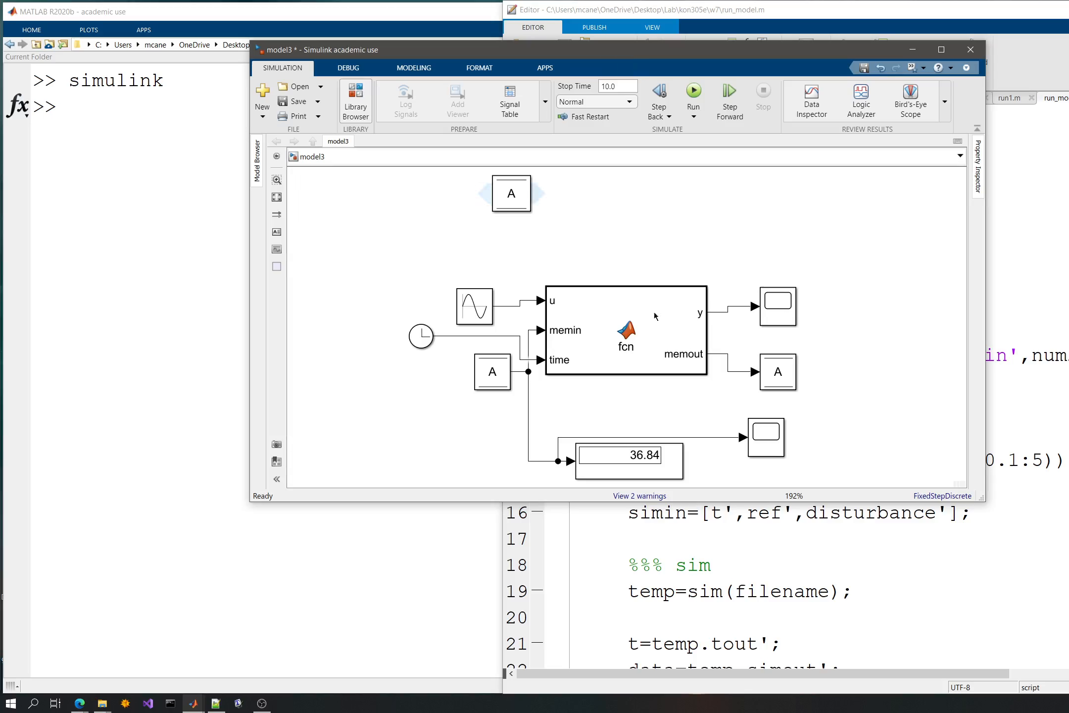